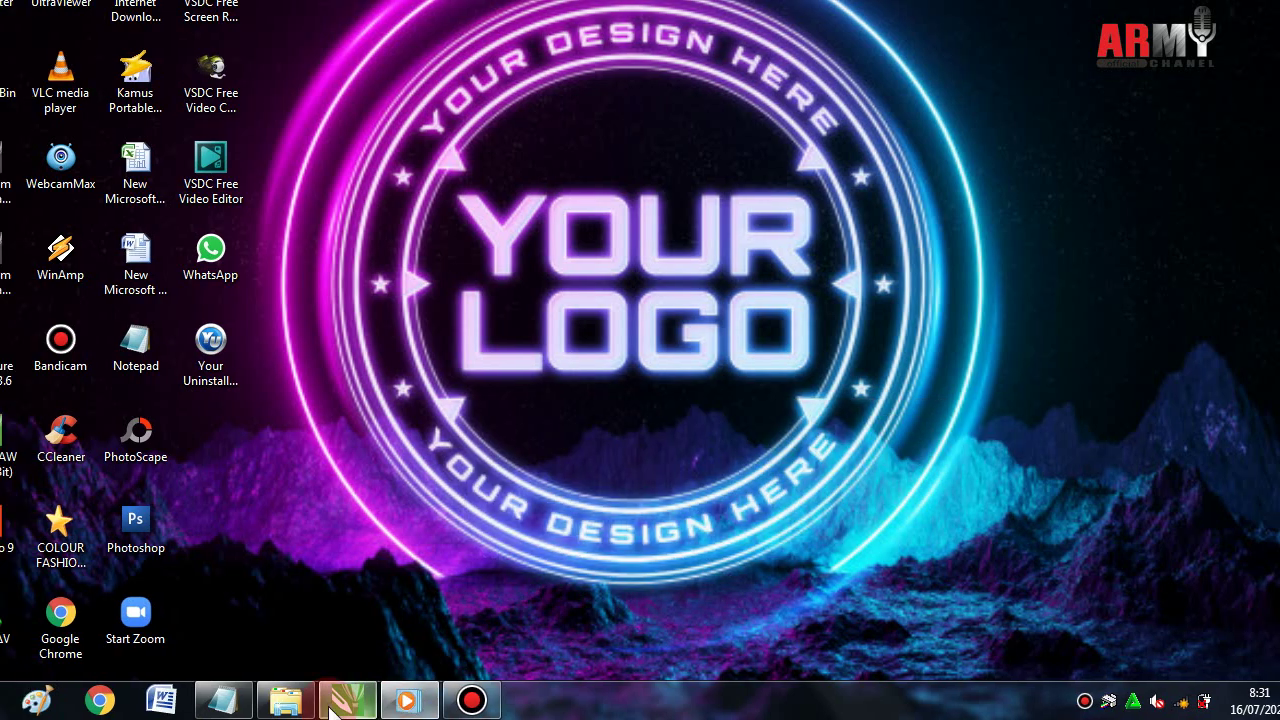
- Bring up the DESAIN RUANG 3d TUTORIAL.cdr room drawing with the Notepad tutorial notes over it
left_click(363, 693)
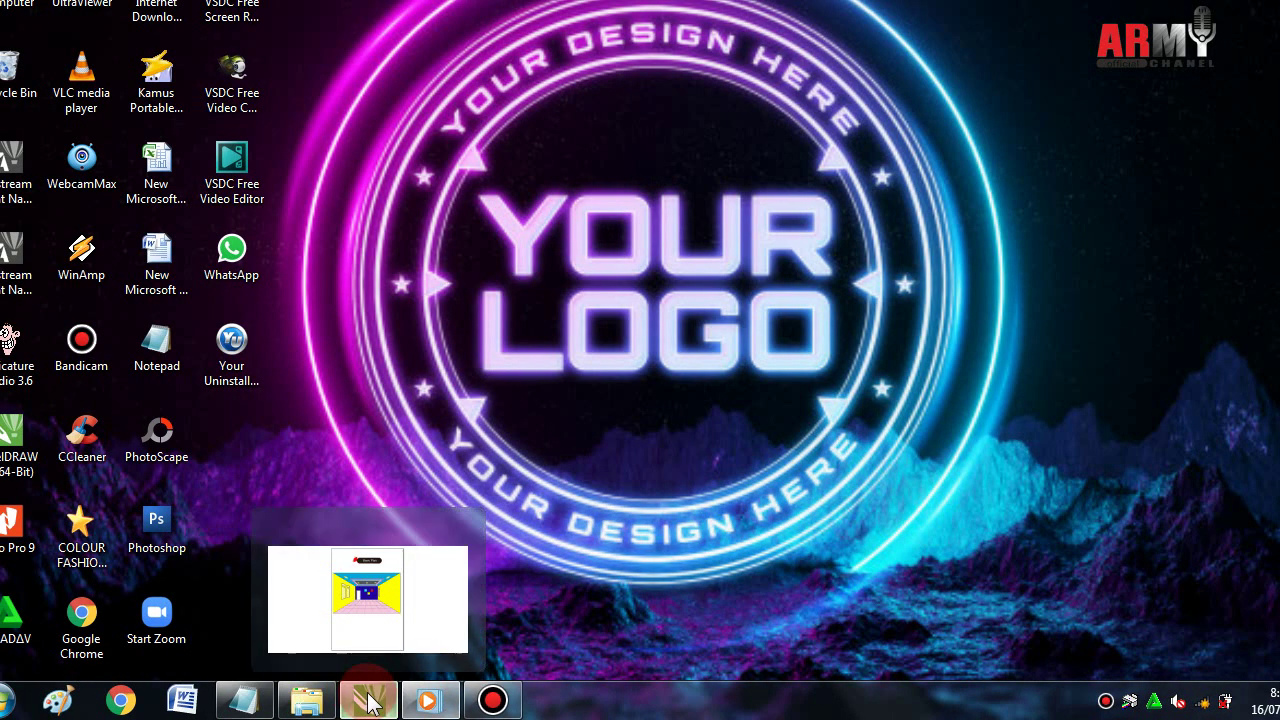
left_click(367, 700)
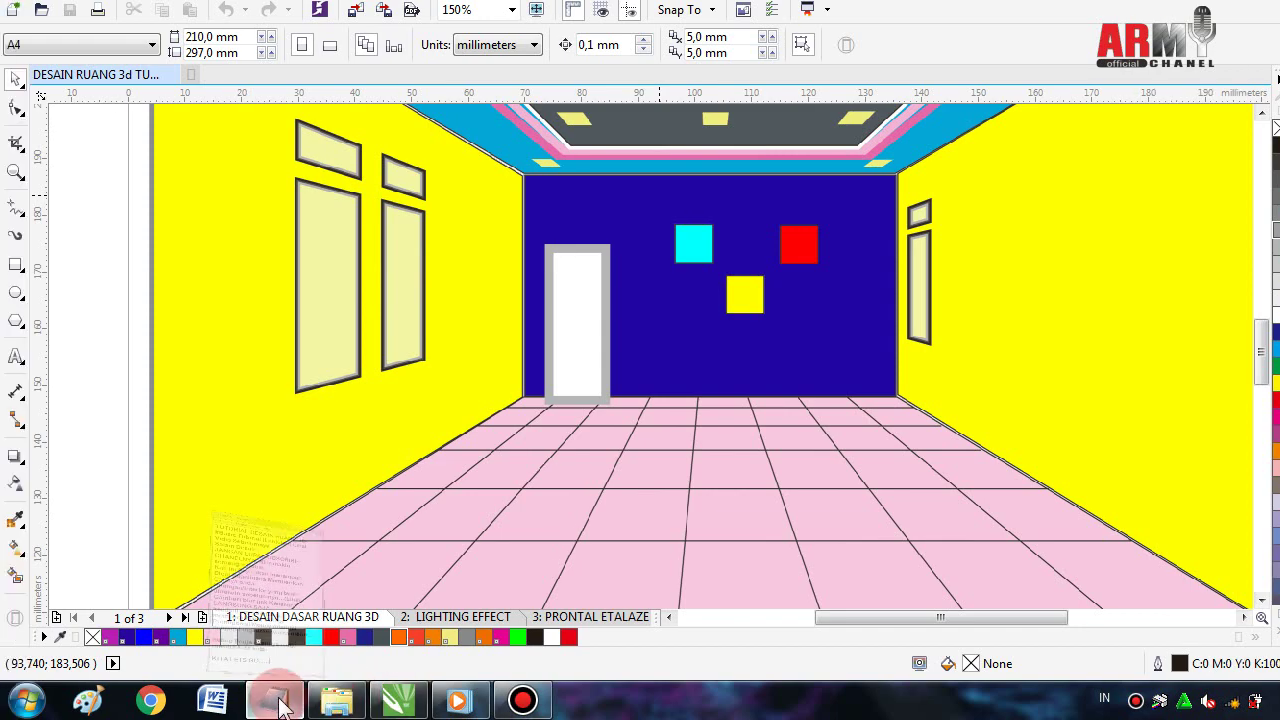
left_click(280, 705)
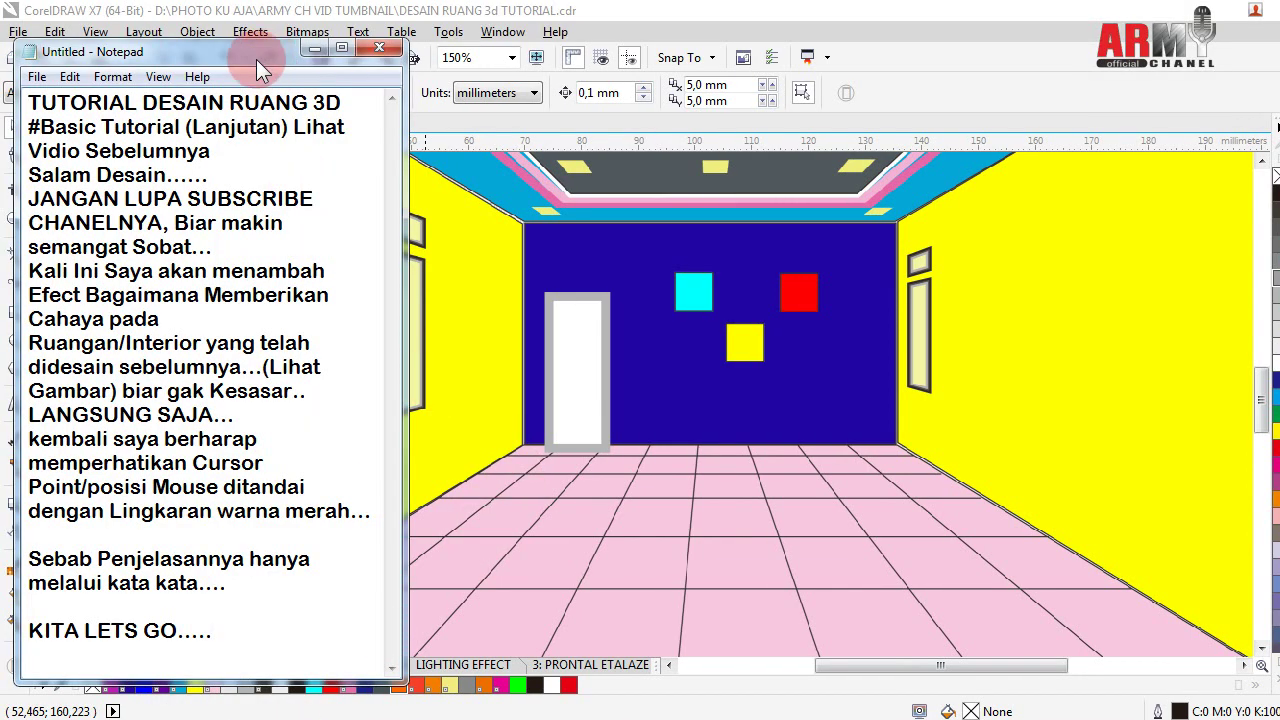
- Move the Notepad notes window left beside the room drawing and bring CorelDRAW forward
mouse_move(251, 60)
left_mouse_down()
mouse_move(144, 69)
mouse_move(94, 56)
mouse_move(152, 73)
mouse_move(281, 72)
mouse_move(252, 65)
left_mouse_up()
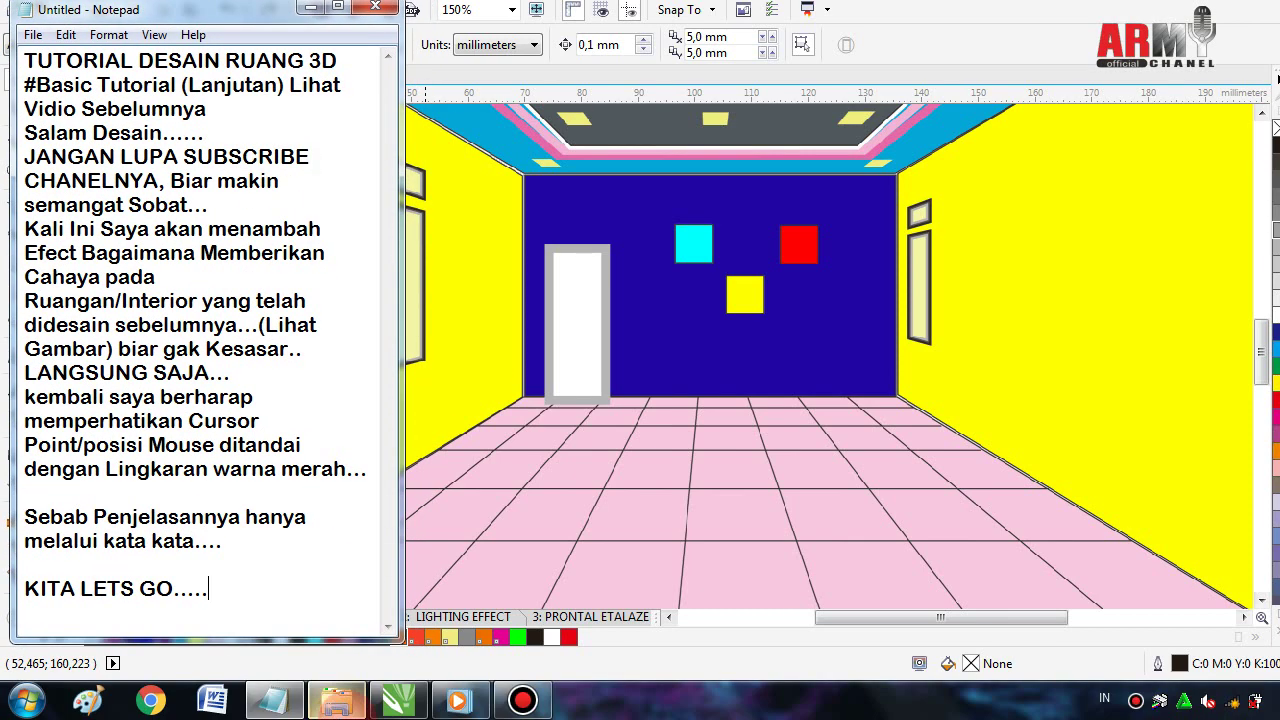
left_click(466, 706)
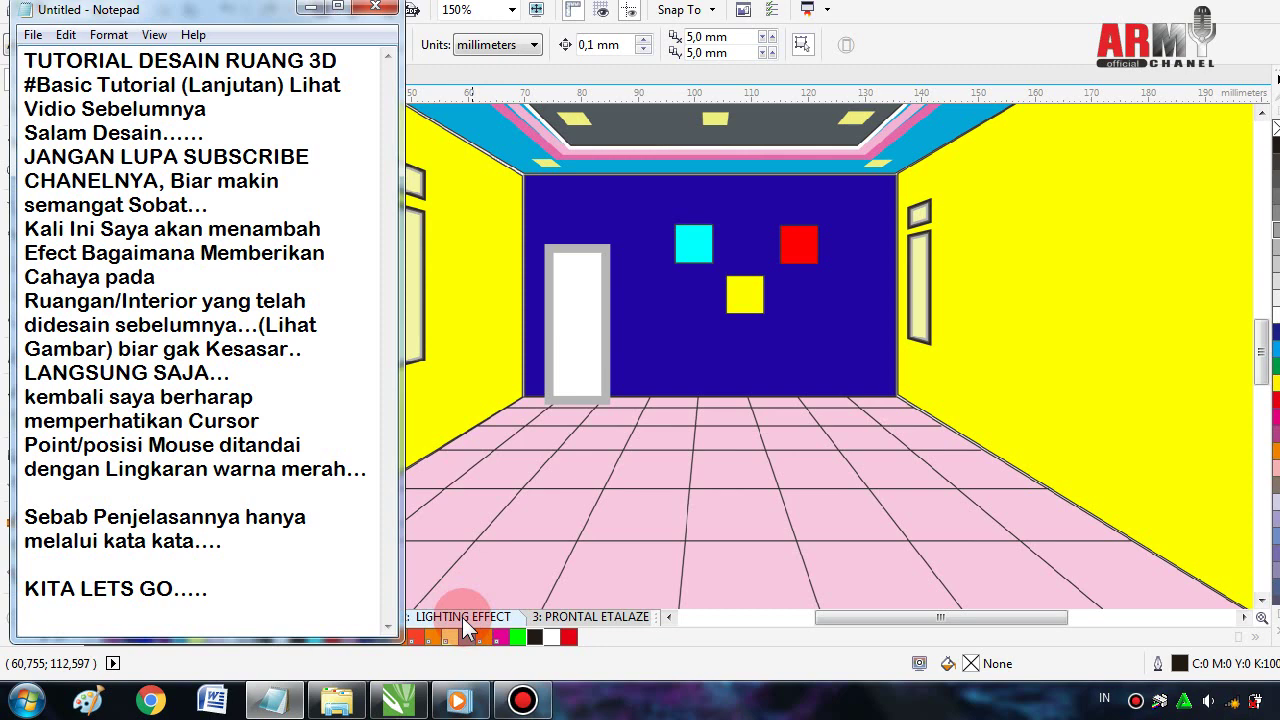
- Return the zoom to 75% and switch to page 2, 'LIGHTING EFFECT', with the room in view
left_click(651, 393)
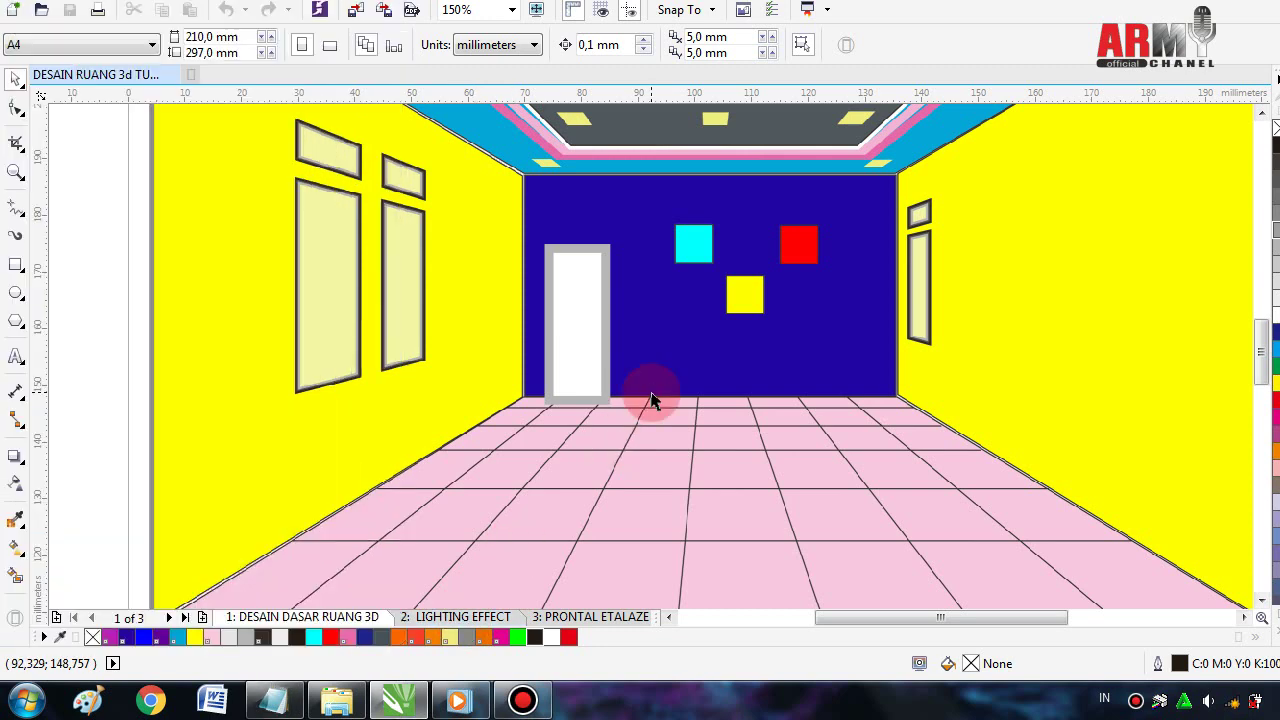
scroll(651, 393, "down", 2)
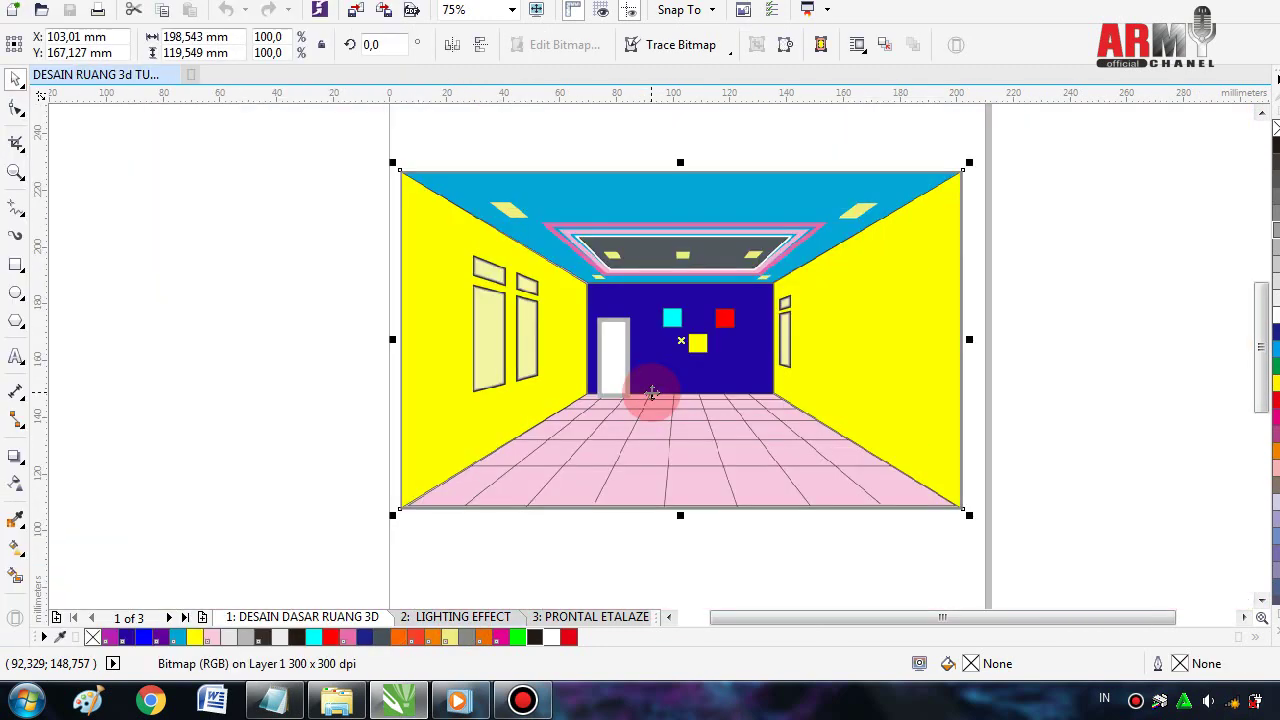
scroll(790, 270, "down", 3)
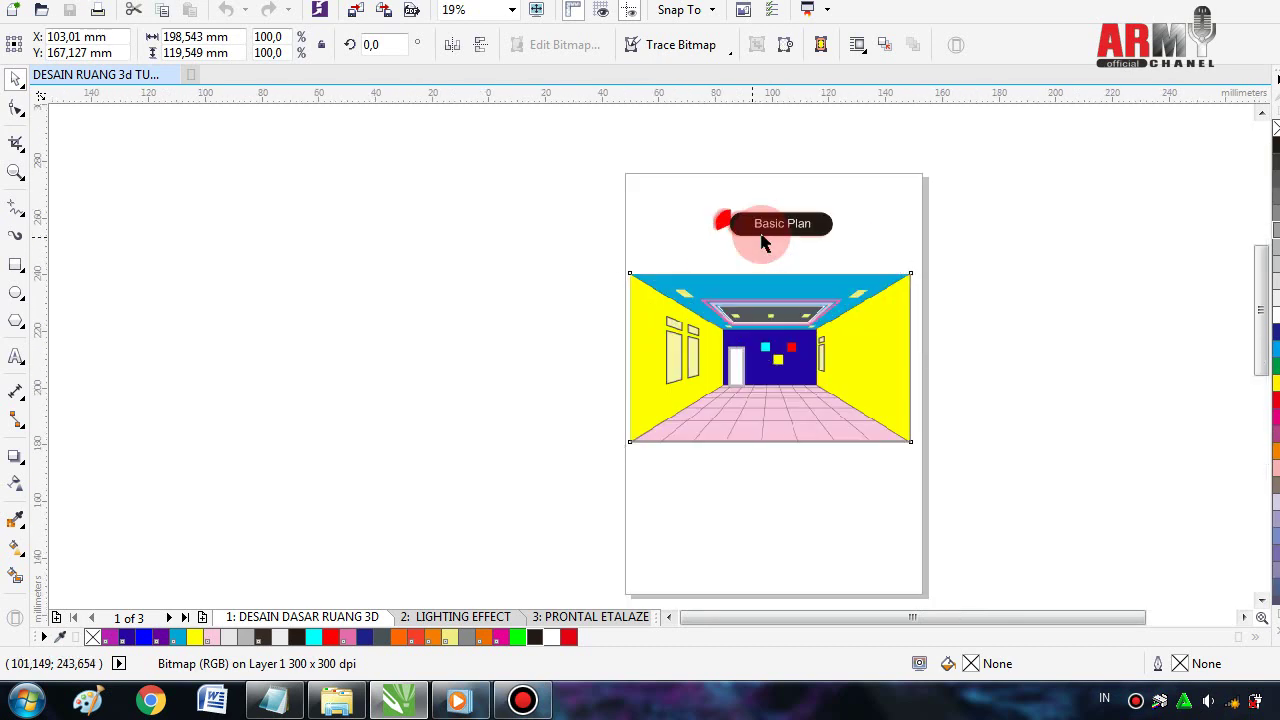
scroll(762, 243, "up", 3)
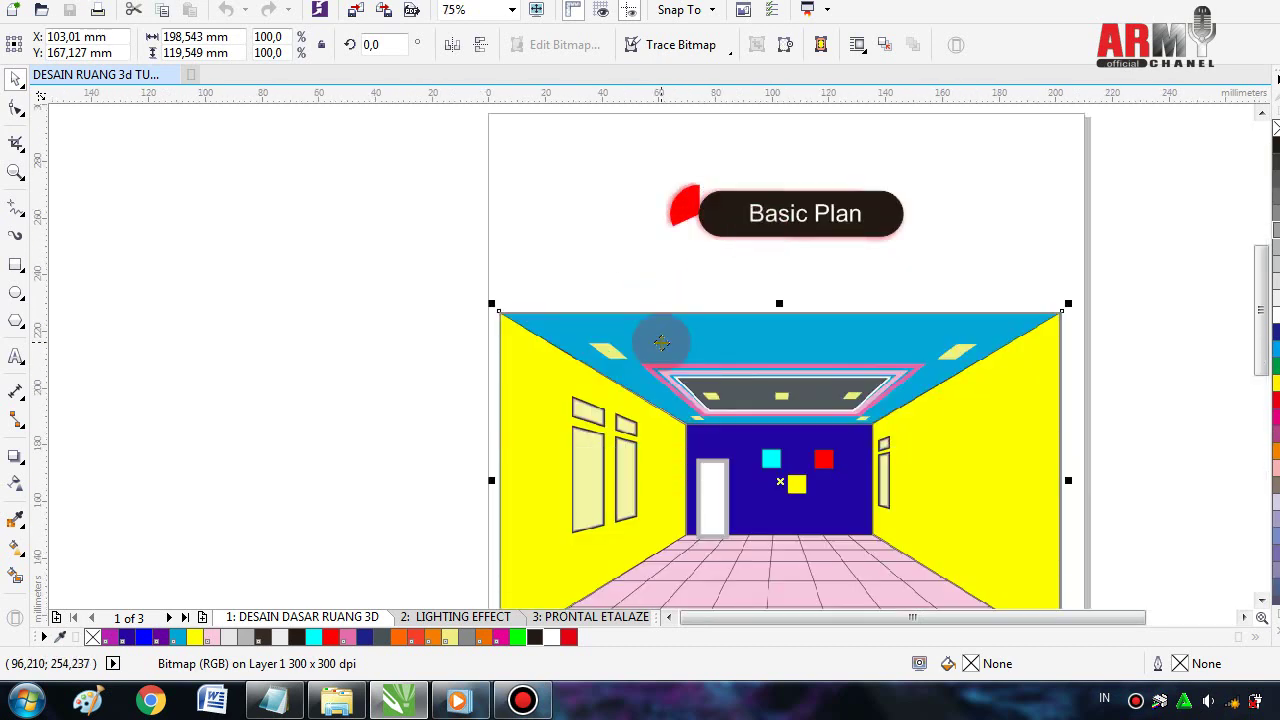
left_click(443, 617)
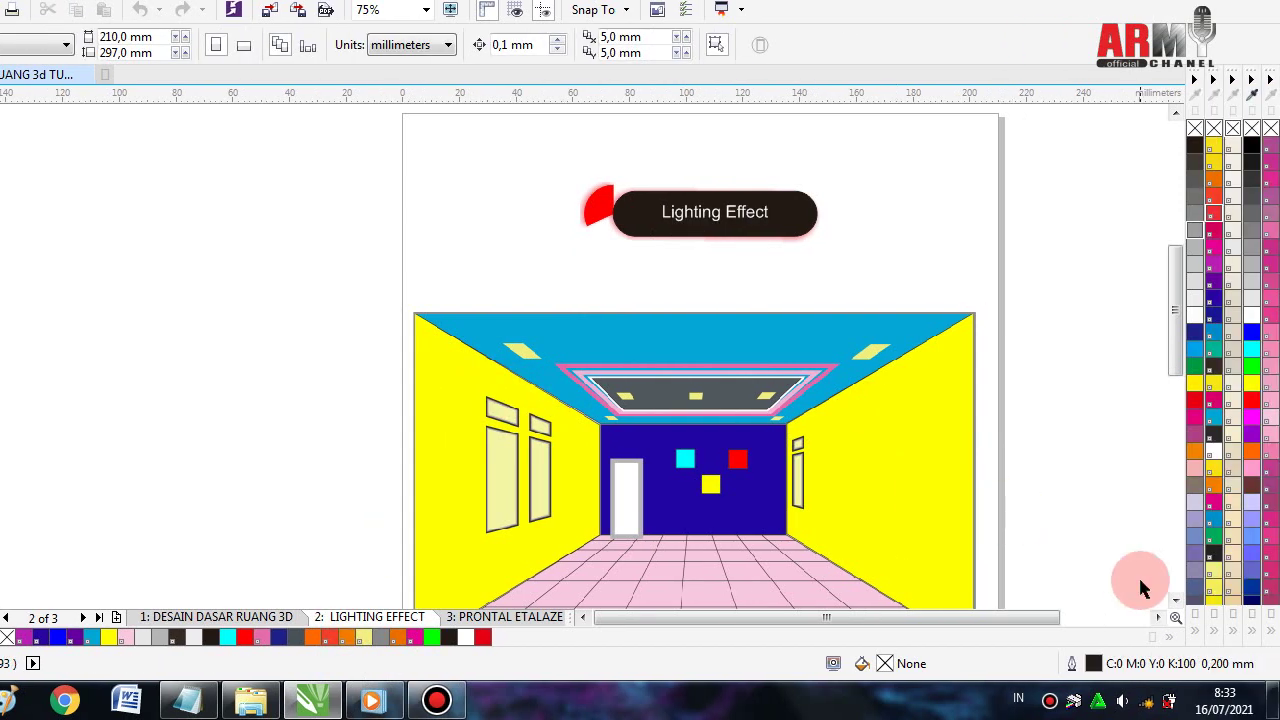
left_click(1175, 600)
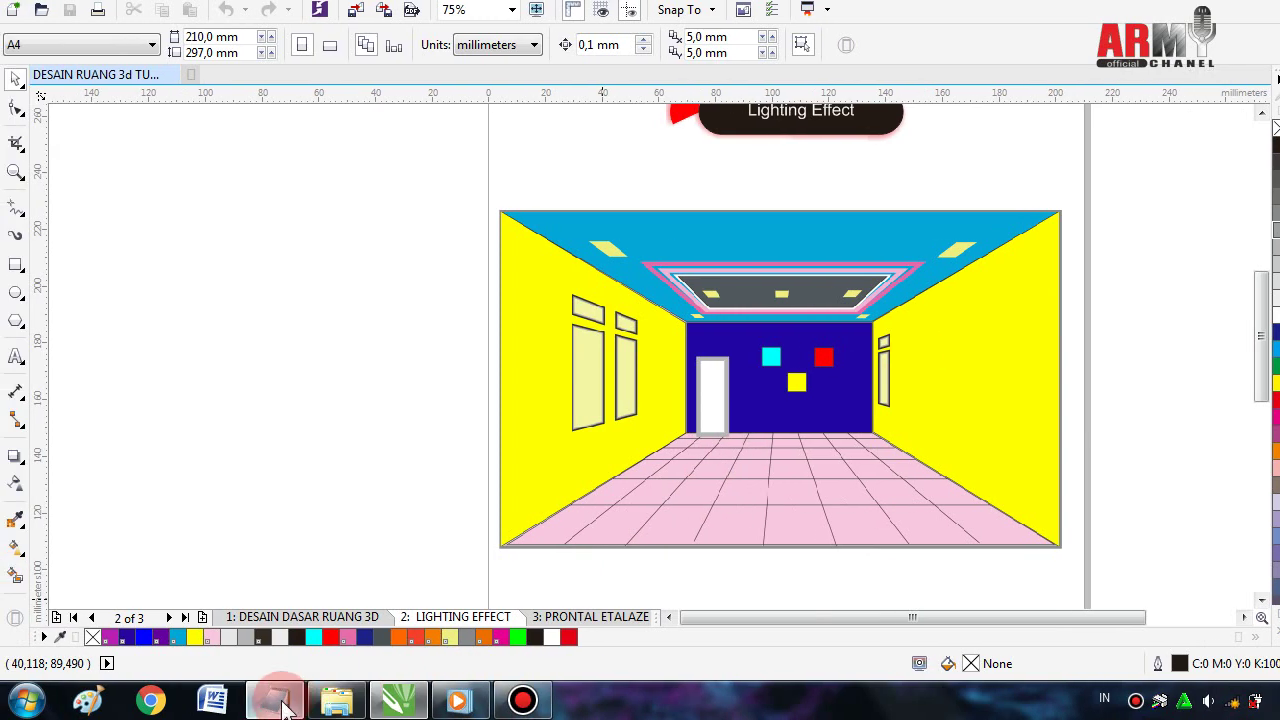
- Replace the Notepad intro paragraphs from 'Kali Ini' onward with the heading 'bERIKUT LANGKAH2NYA:'
left_click(280, 702)
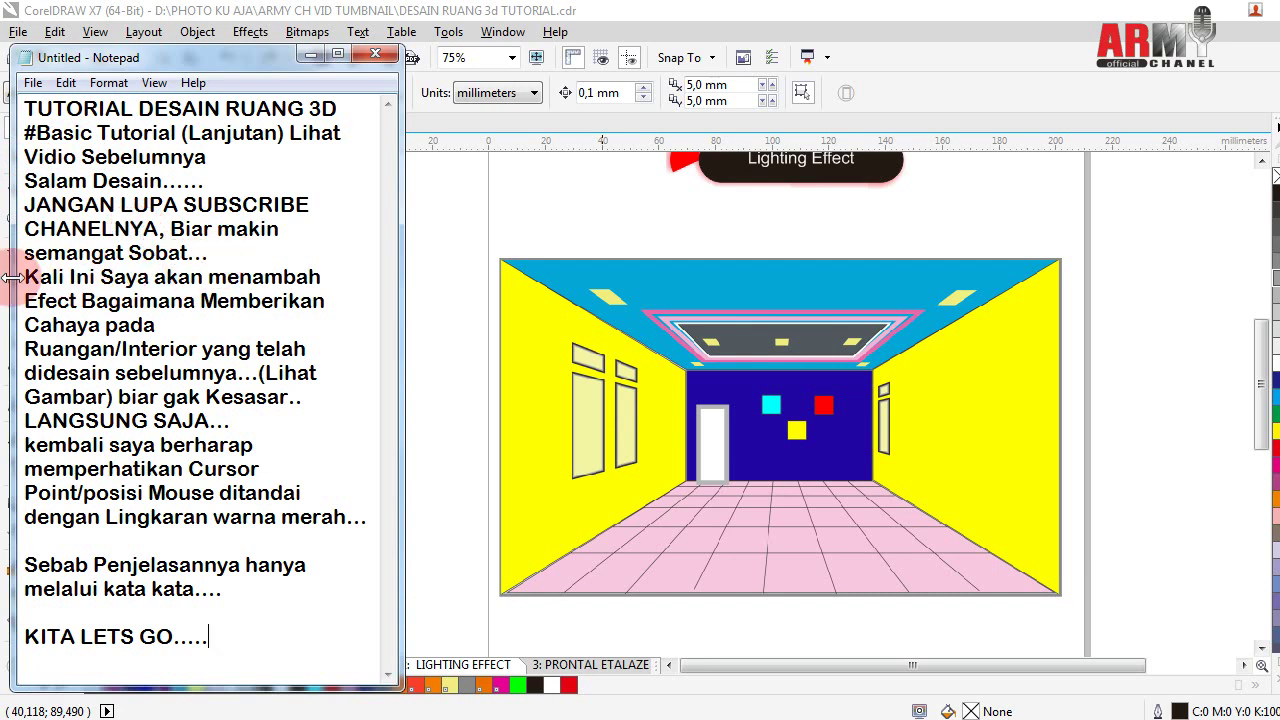
mouse_move(27, 277)
left_mouse_down()
mouse_move(165, 506)
mouse_move(271, 600)
left_mouse_up()
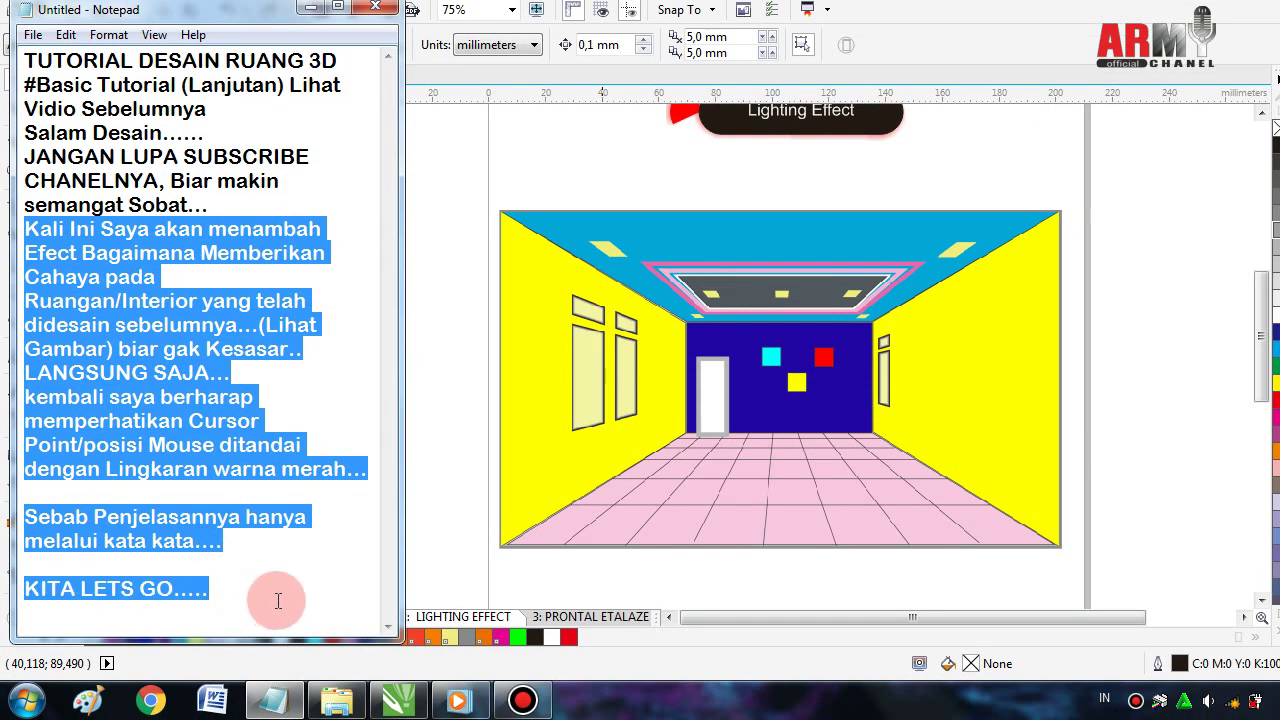
key("Delete")
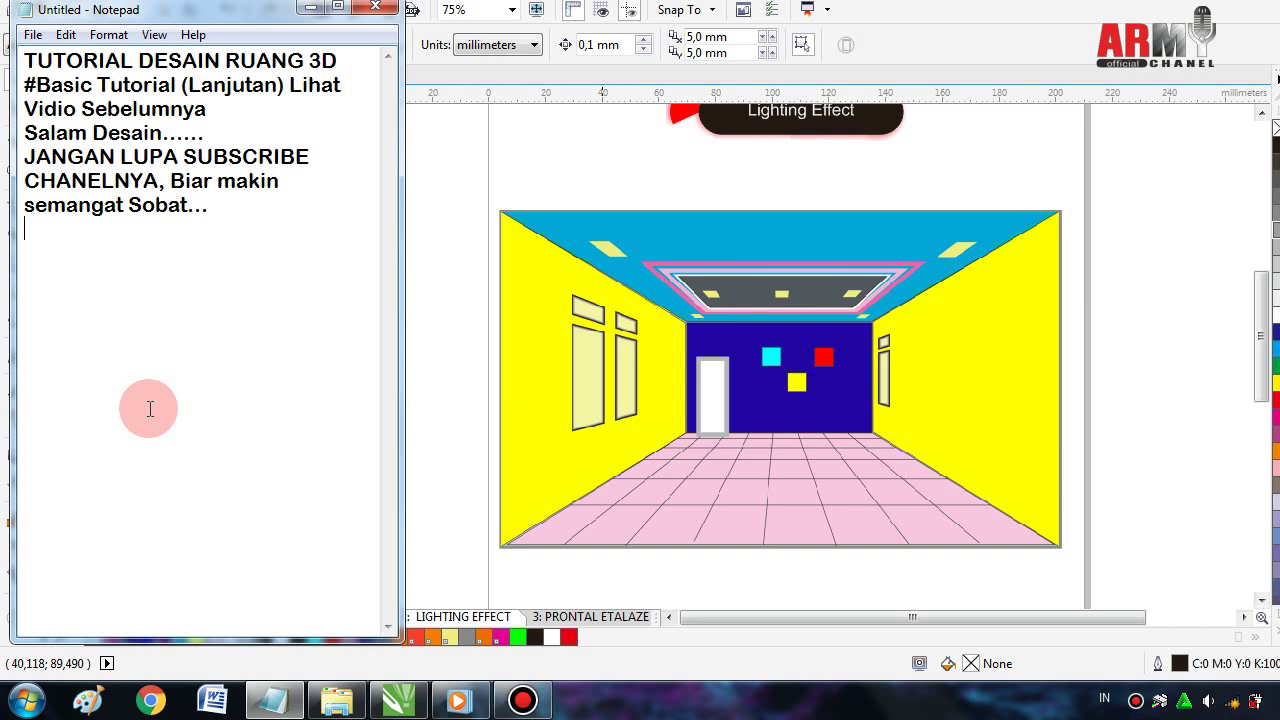
left_click(150, 408)
type("bERI")
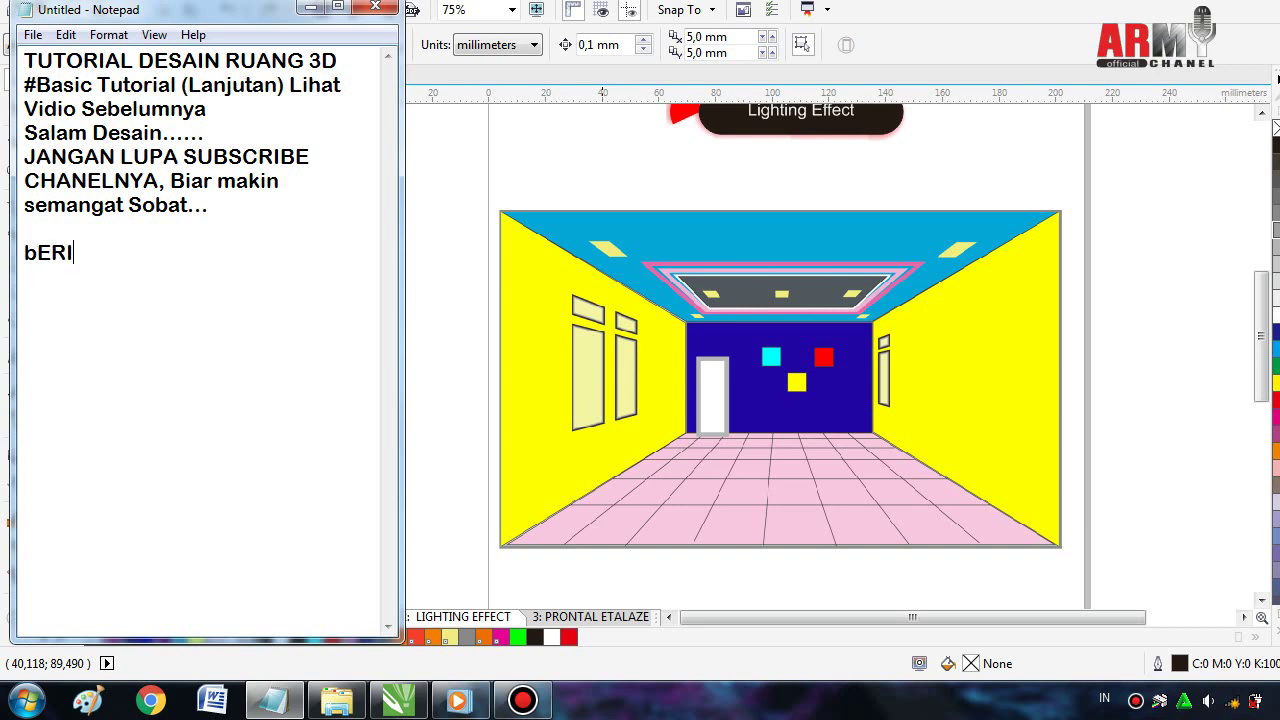
type("KUT LANG")
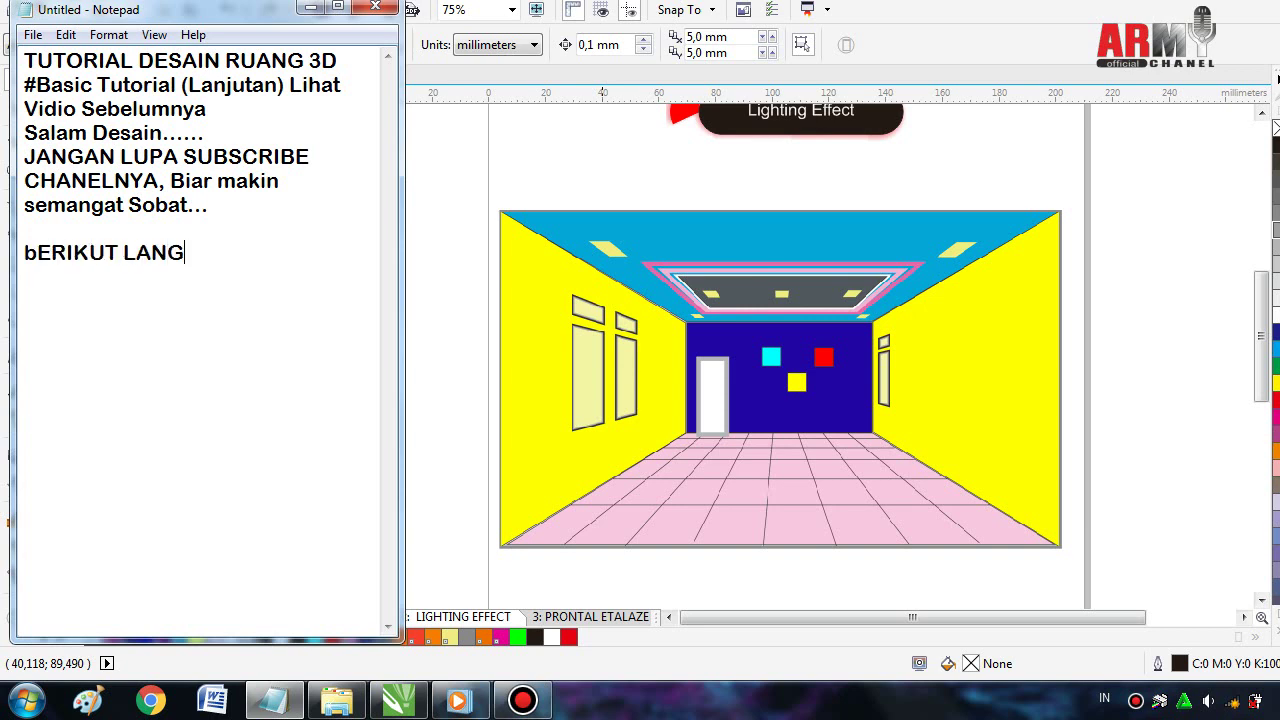
type("KAH")
type("2NYA")
left_click(150, 408)
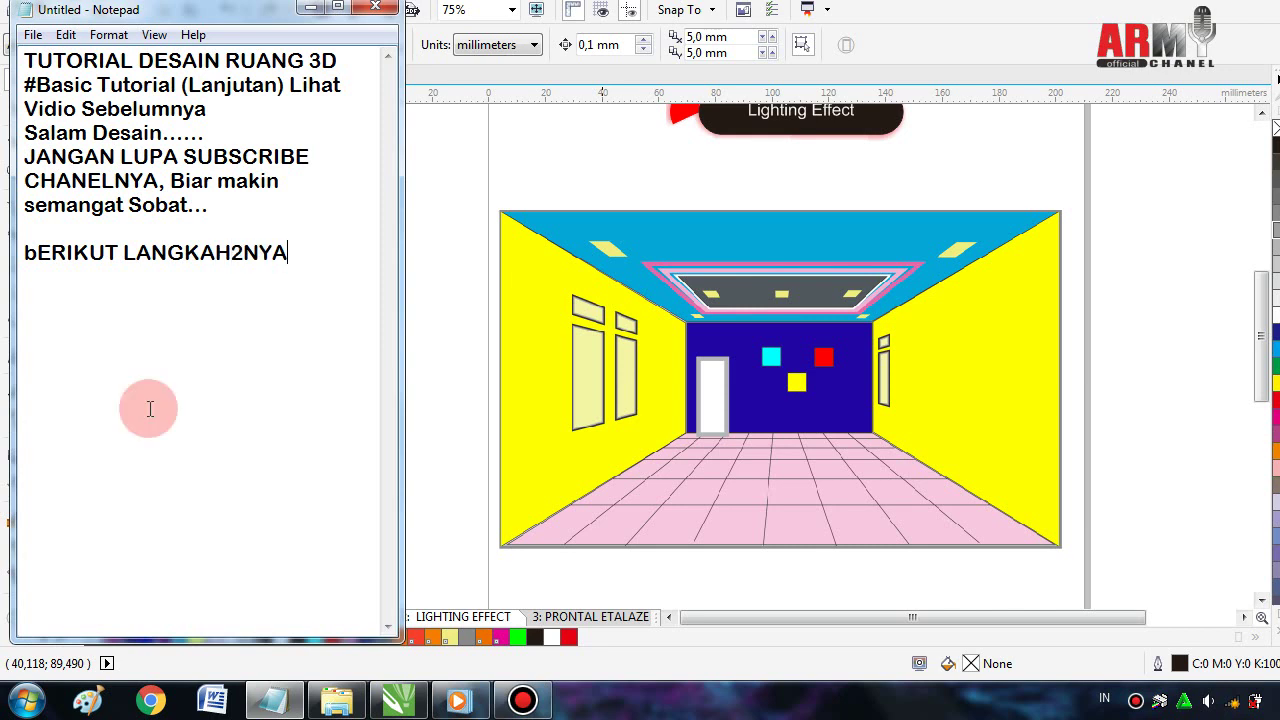
type(":")
left_click(814, 300)
left_click(1175, 163)
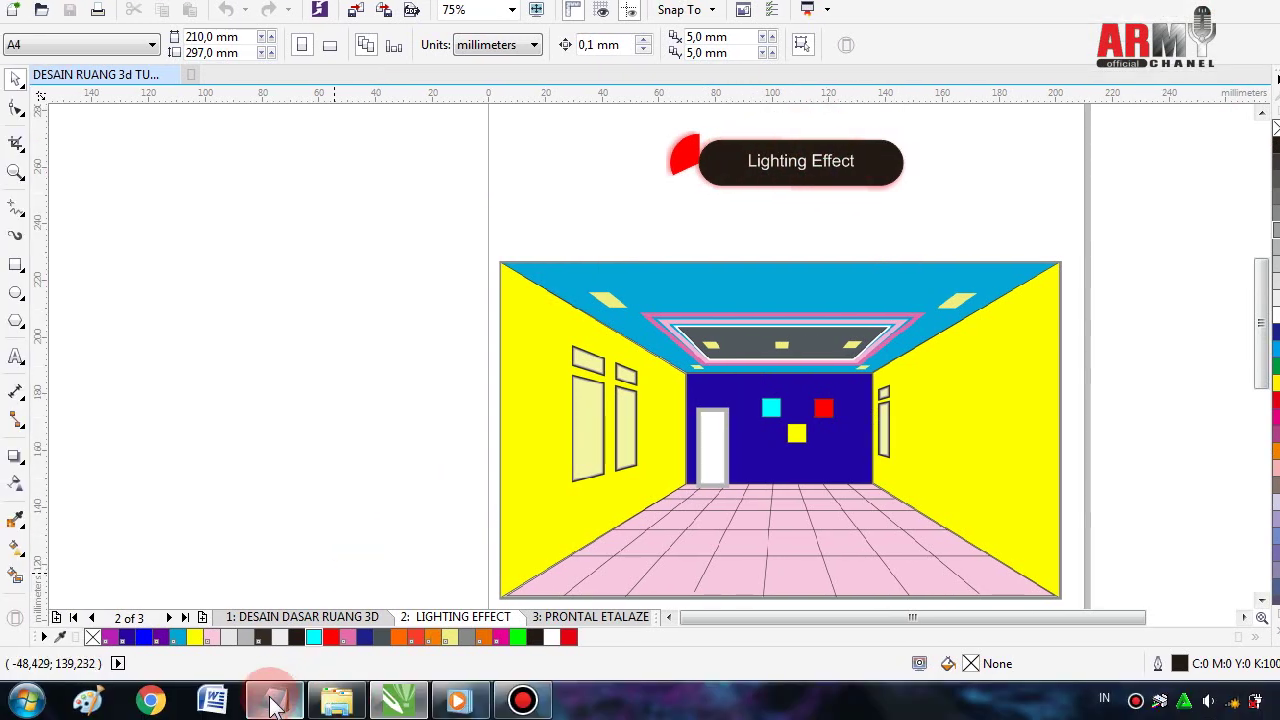
- Capitalise the Notepad heading to 'BERIKUT LANGKAH2NYA:'
left_click(268, 698)
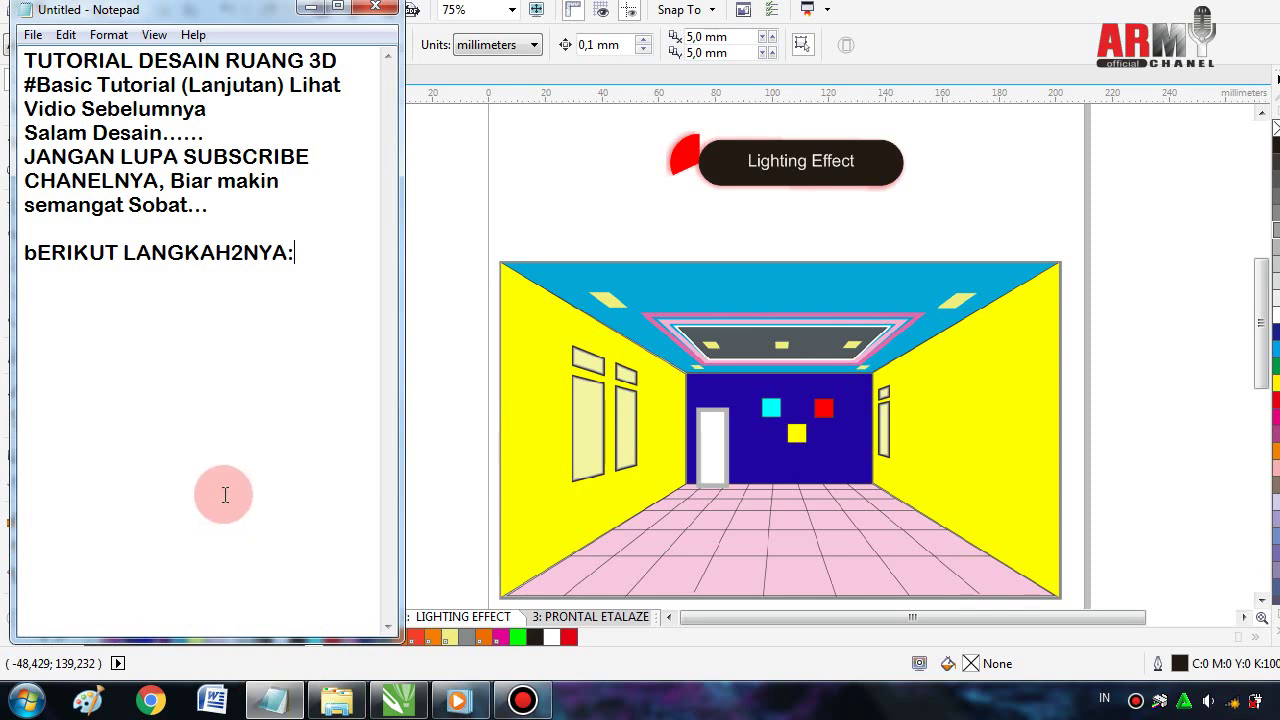
left_click(37, 252)
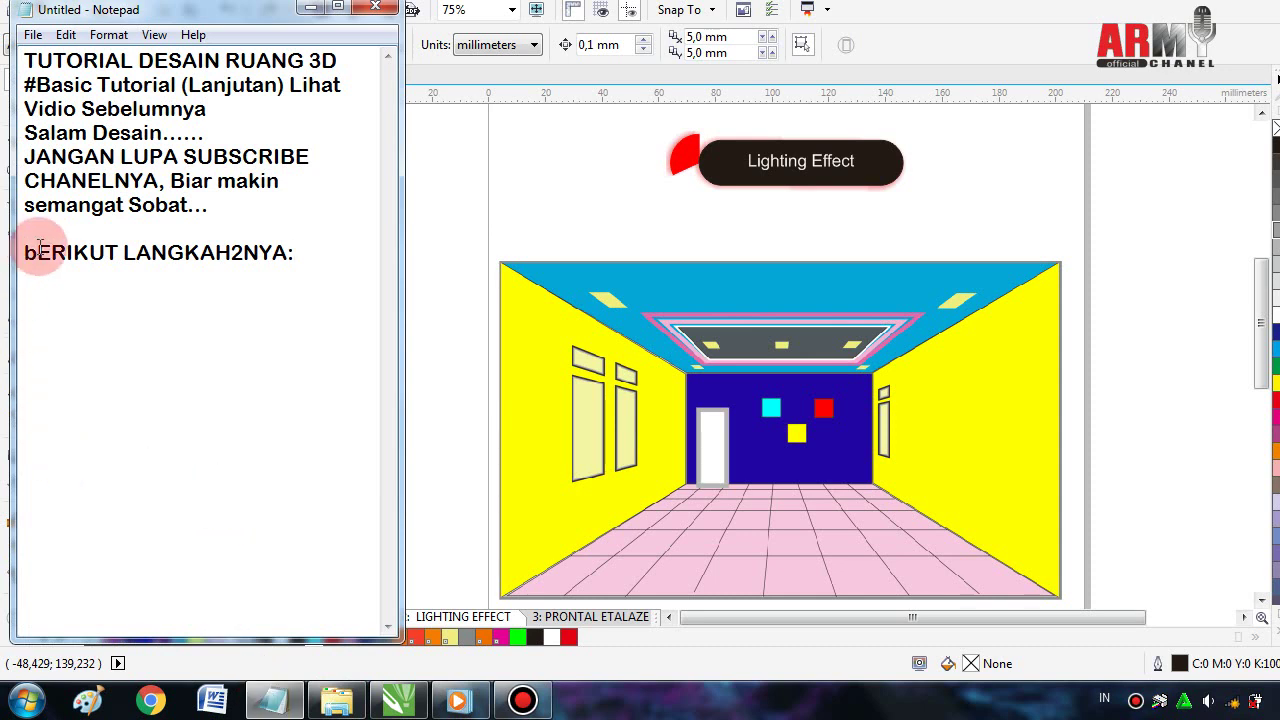
key("BackSpace")
type("B")
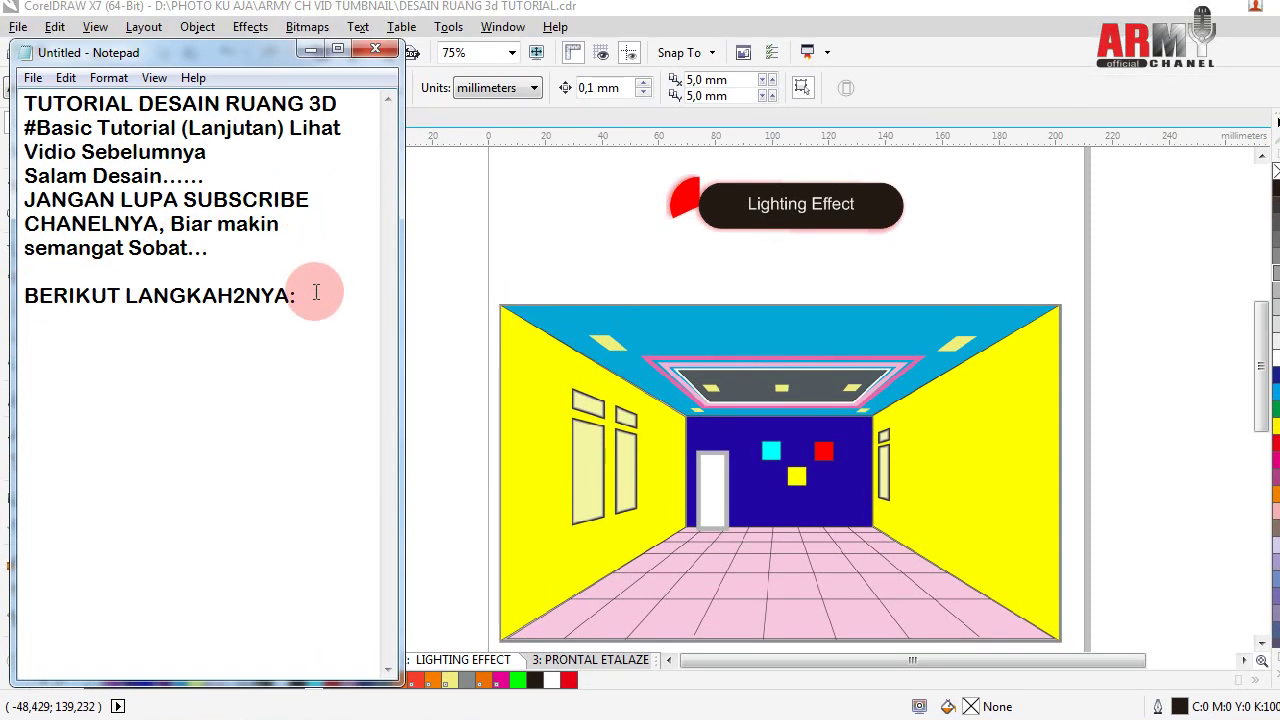
- Add the line '1. Gunakan Pen Tool untuk membuat garis' and begin '2.' below the heading
left_click(315, 295)
key("Return")
type("1.")
type("Gu")
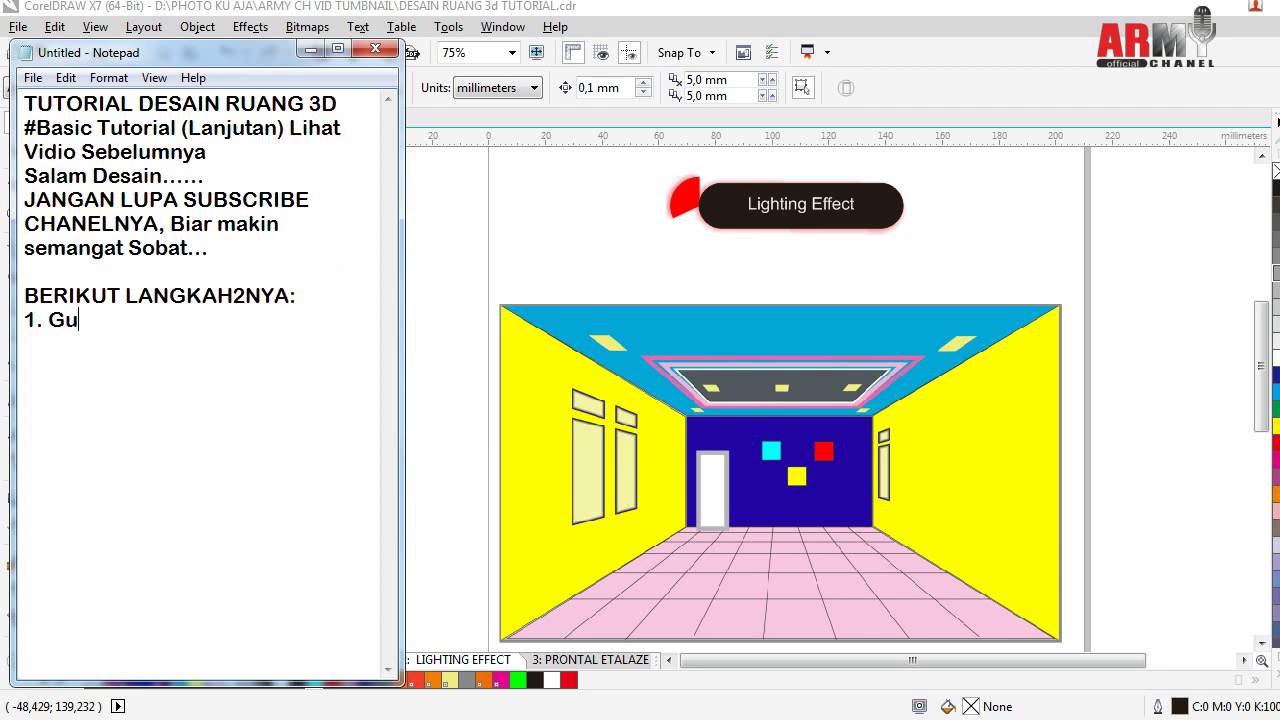
type("nakan ")
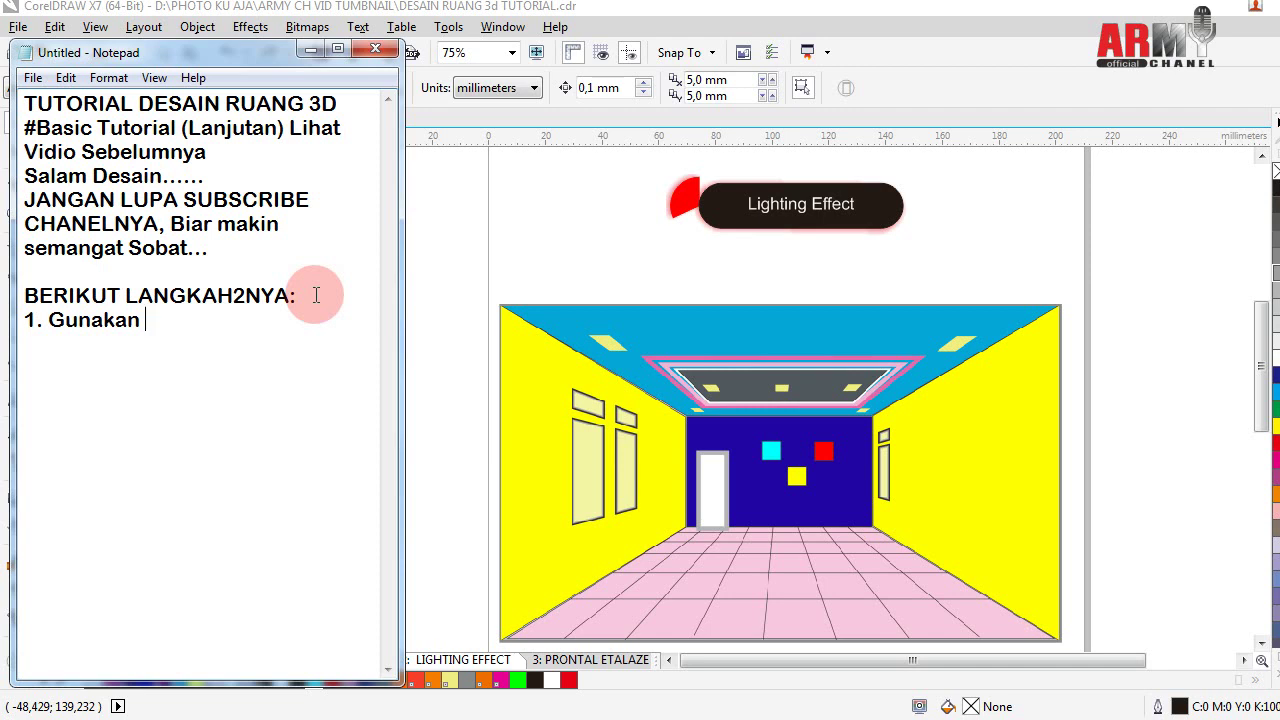
type("Pen ")
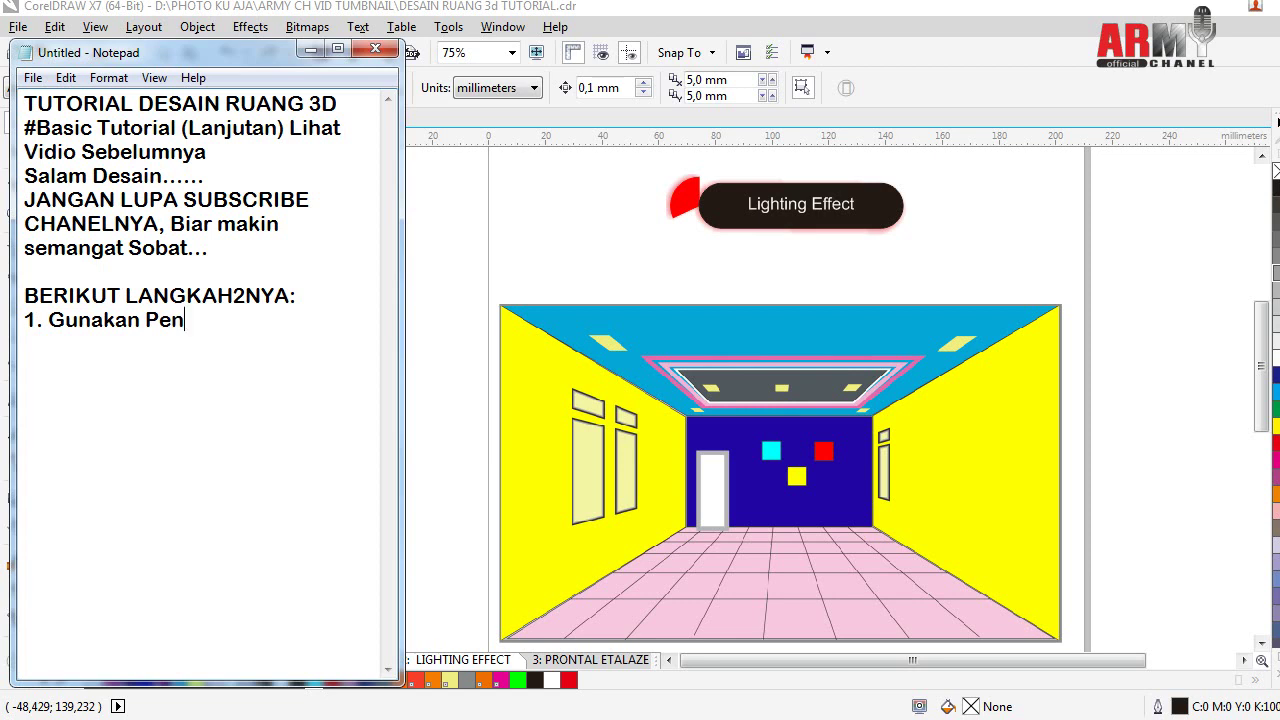
type("Too")
type("l untuk")
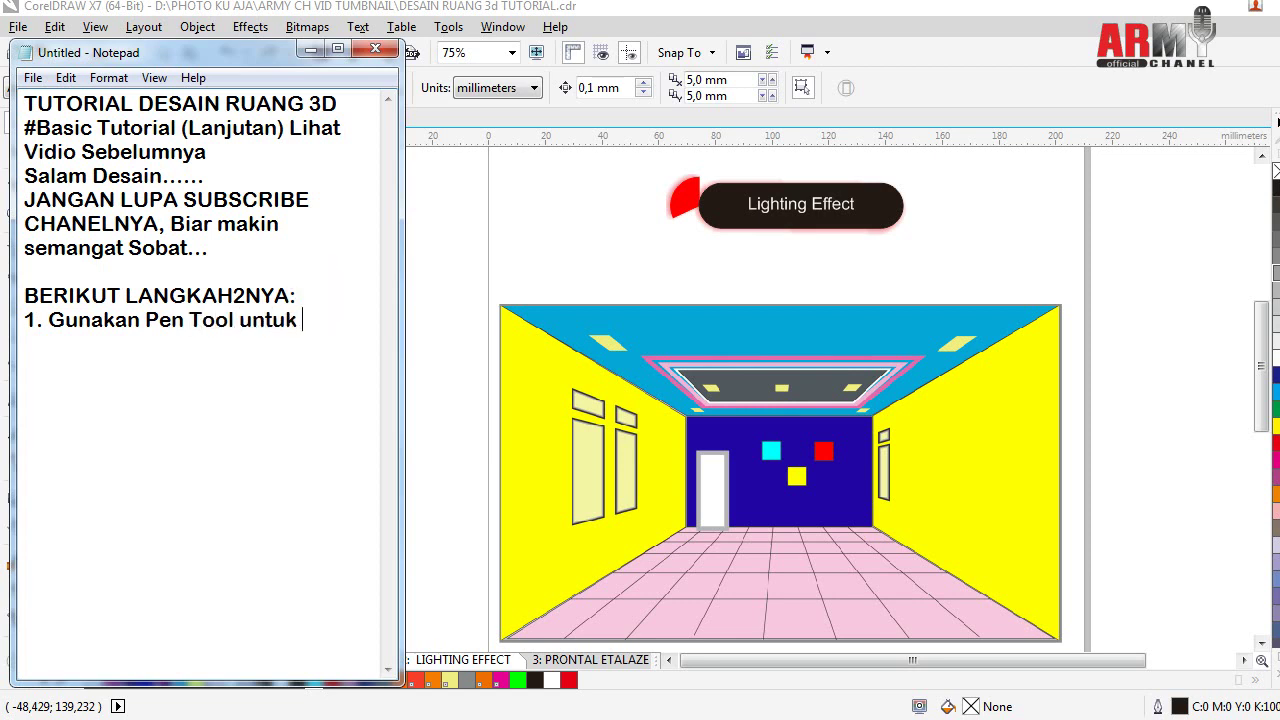
type(" membuat")
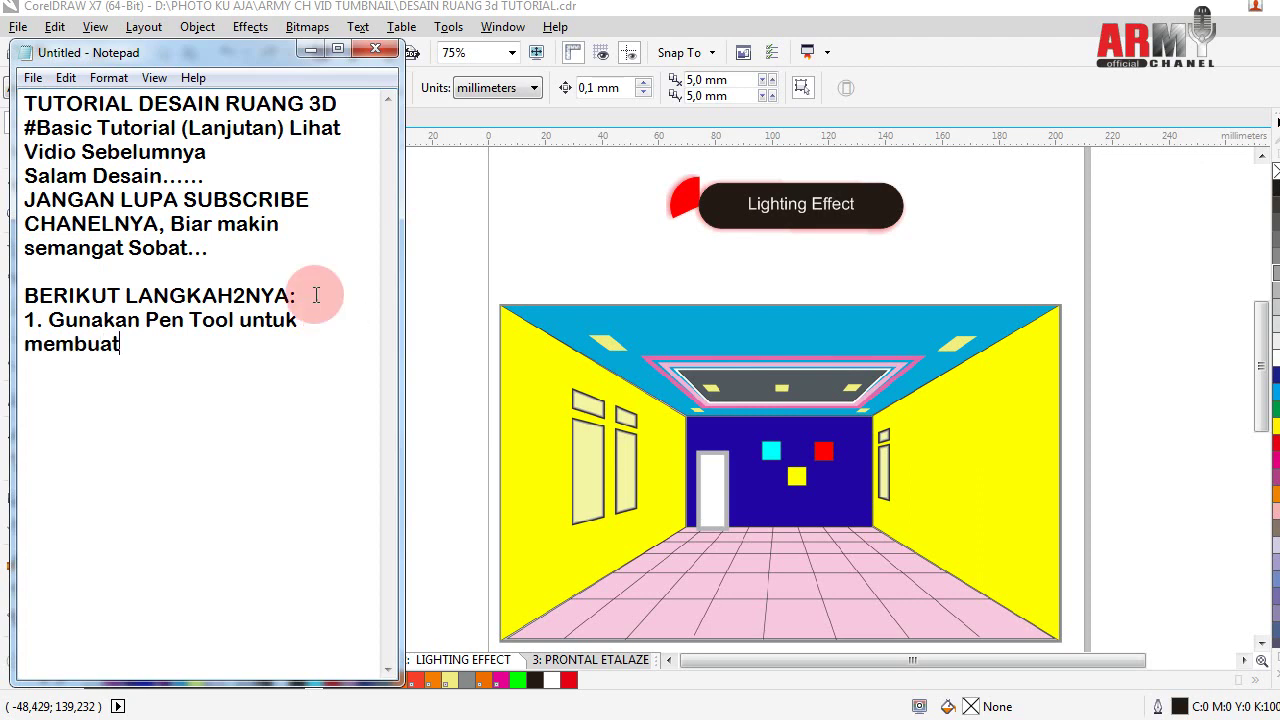
type(" gar")
type("is")
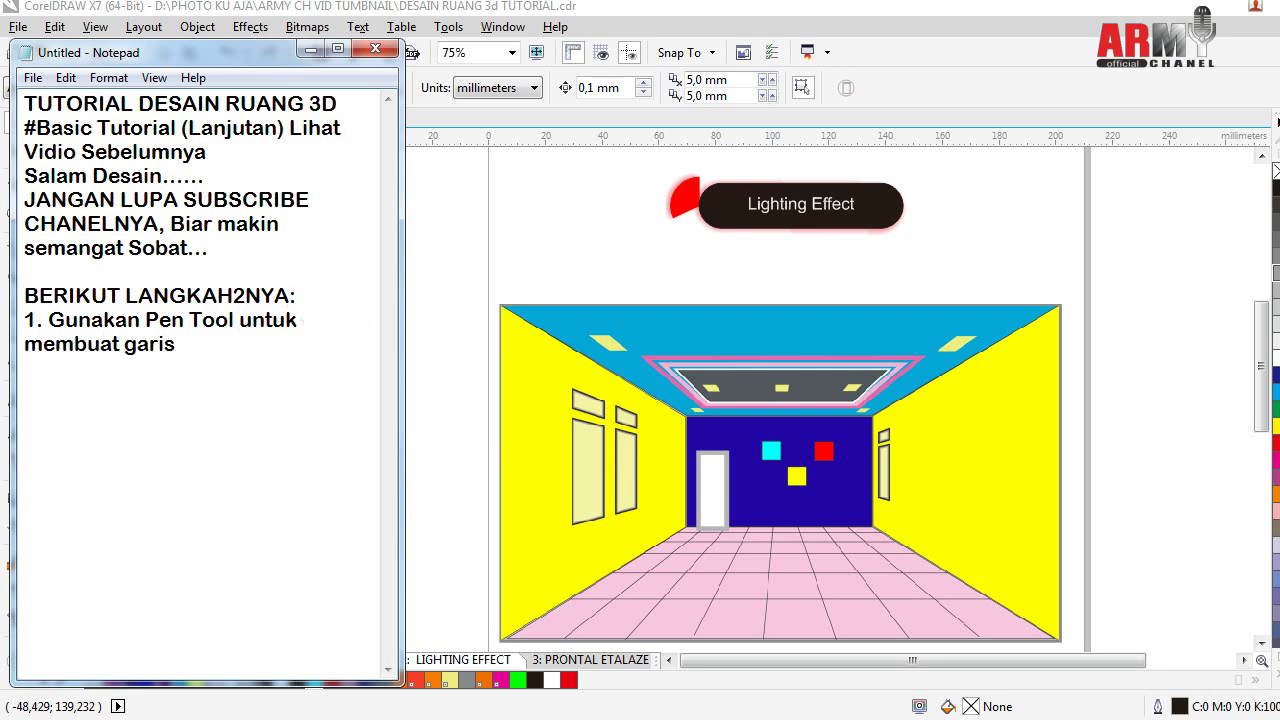
key("Return")
type("2")
type(".")
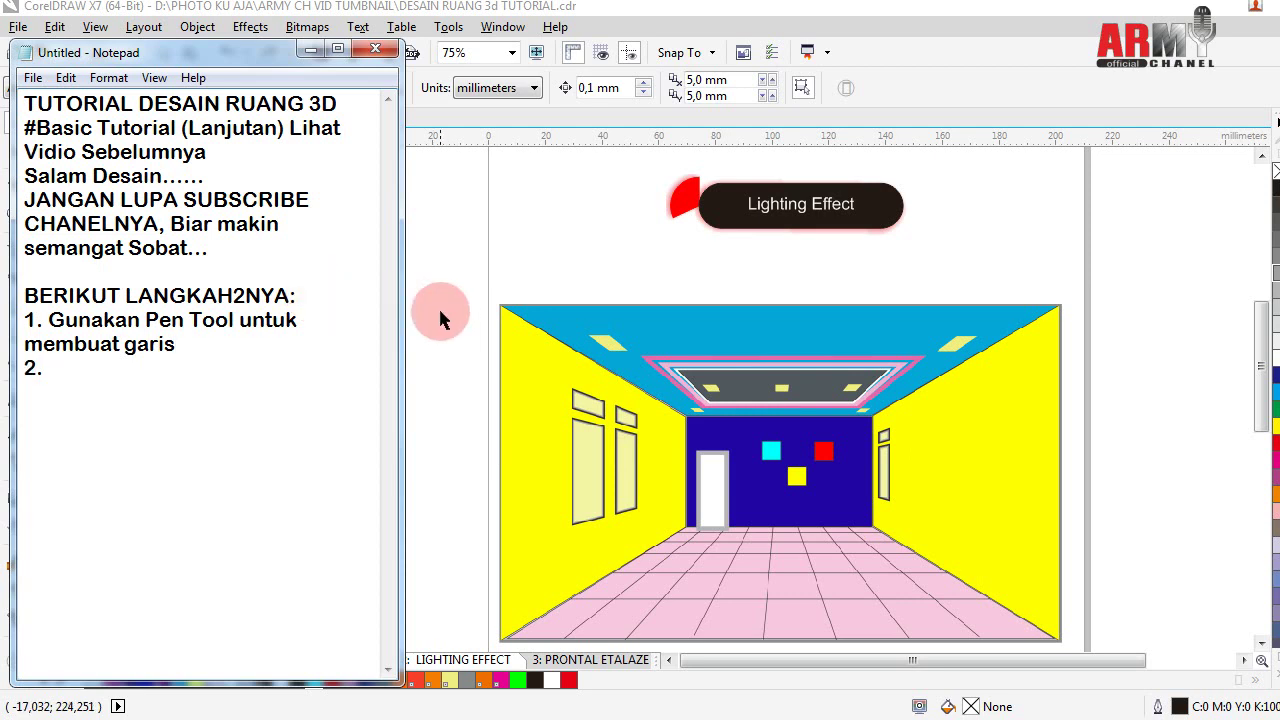
left_click(438, 306)
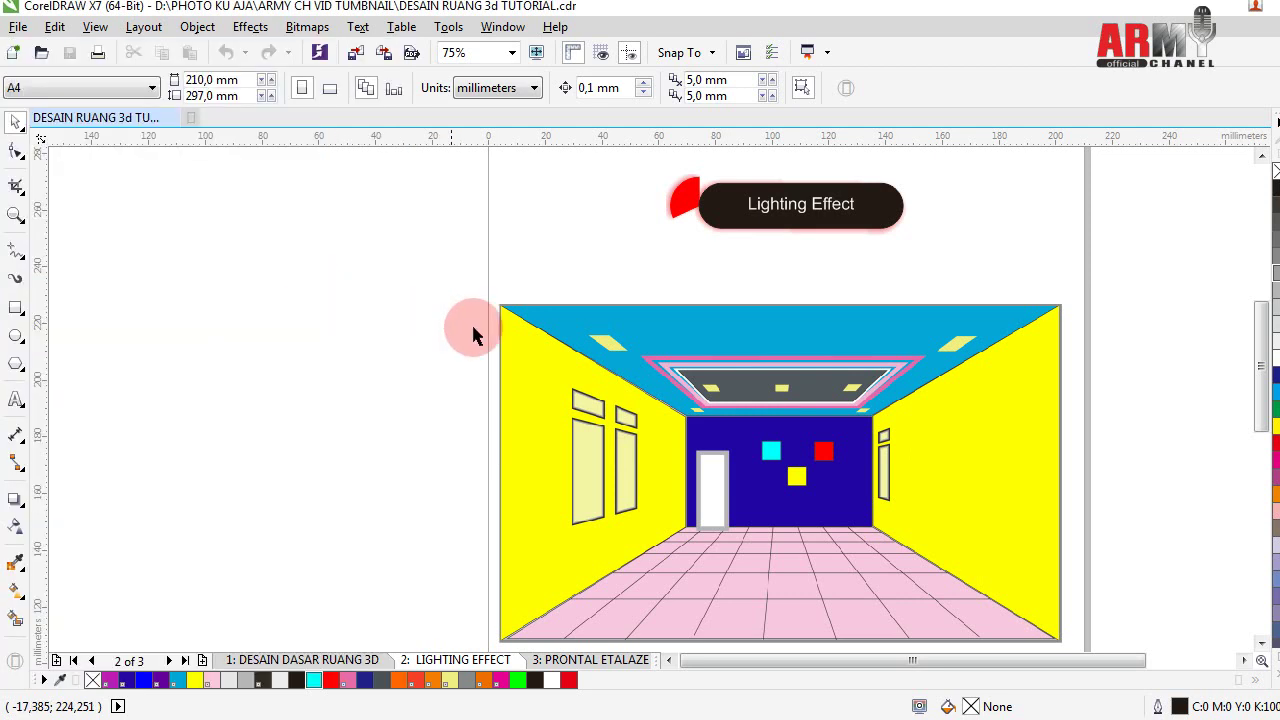
- With the Pen tool, trace from the room's top-left corner through both back-wall top corners
left_click(24, 265)
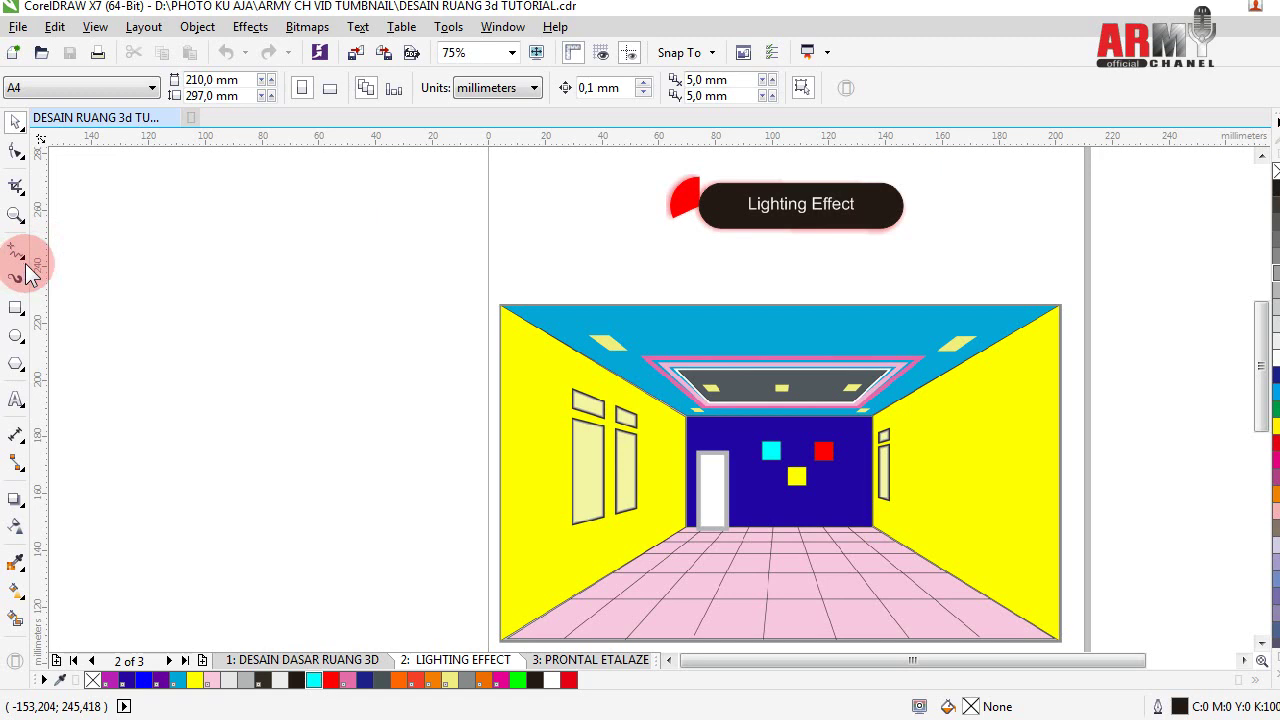
left_click(17, 252)
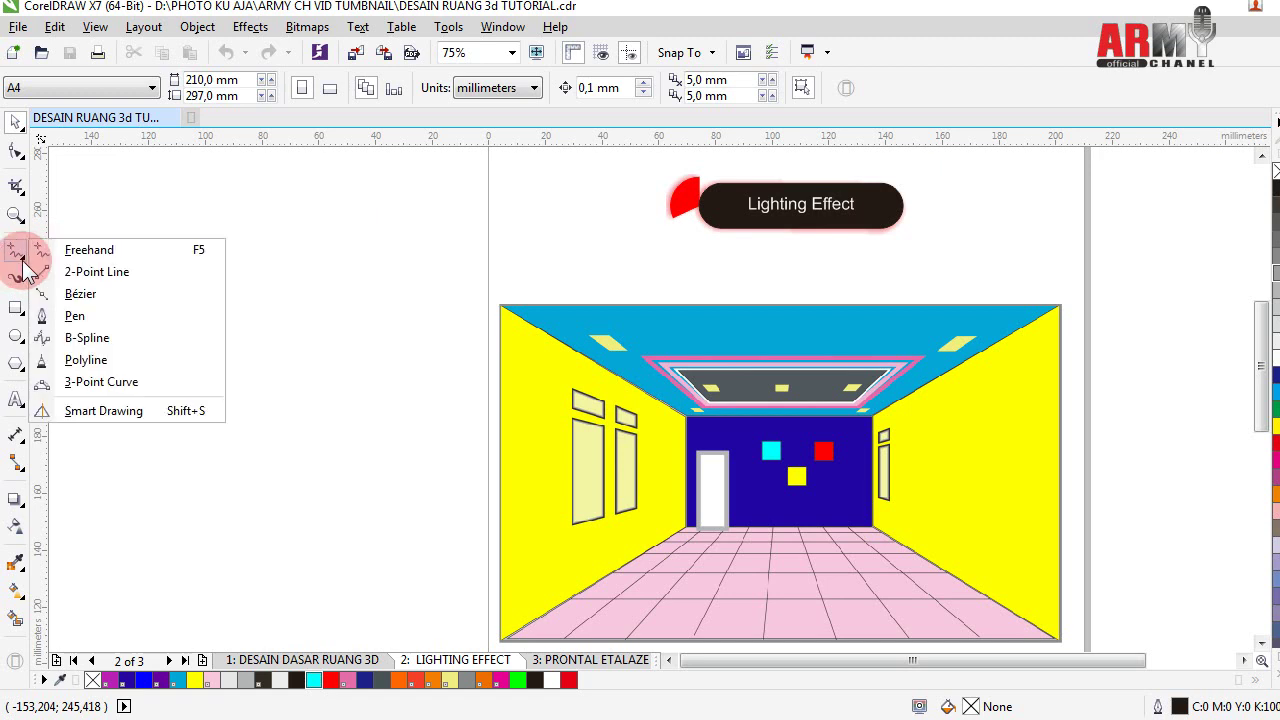
left_click(96, 313)
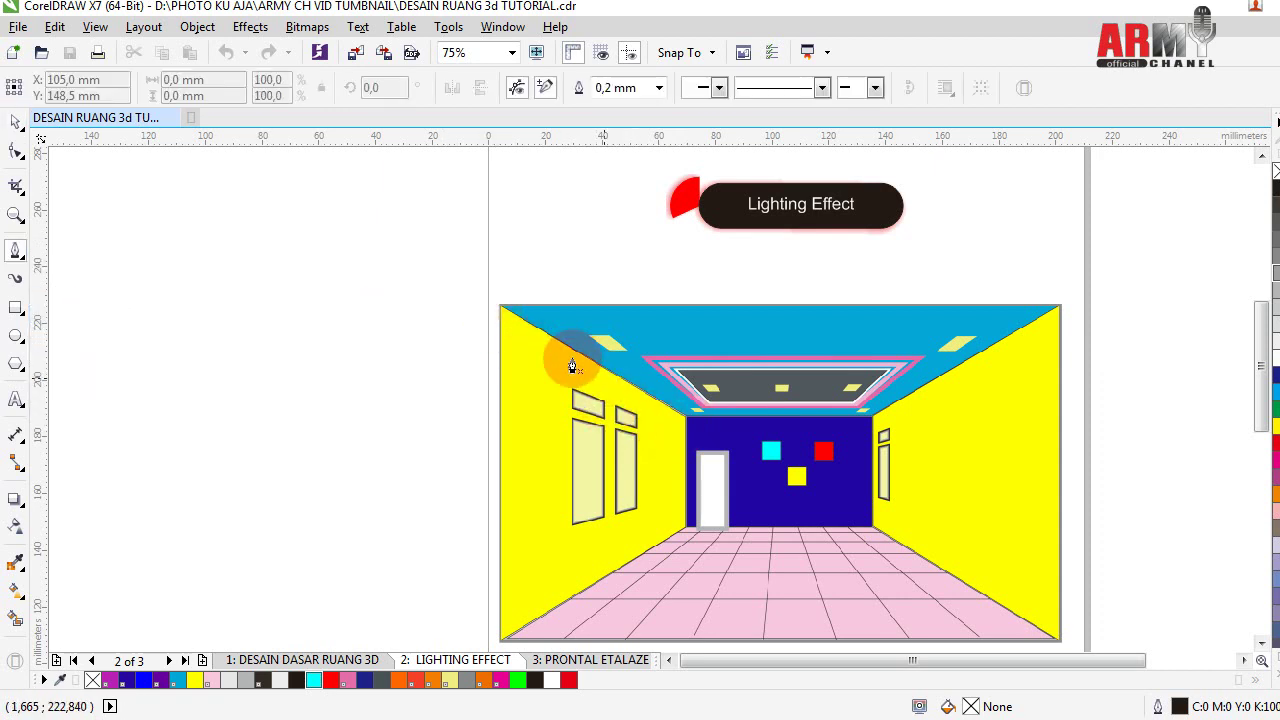
left_click(510, 325)
left_click(500, 307)
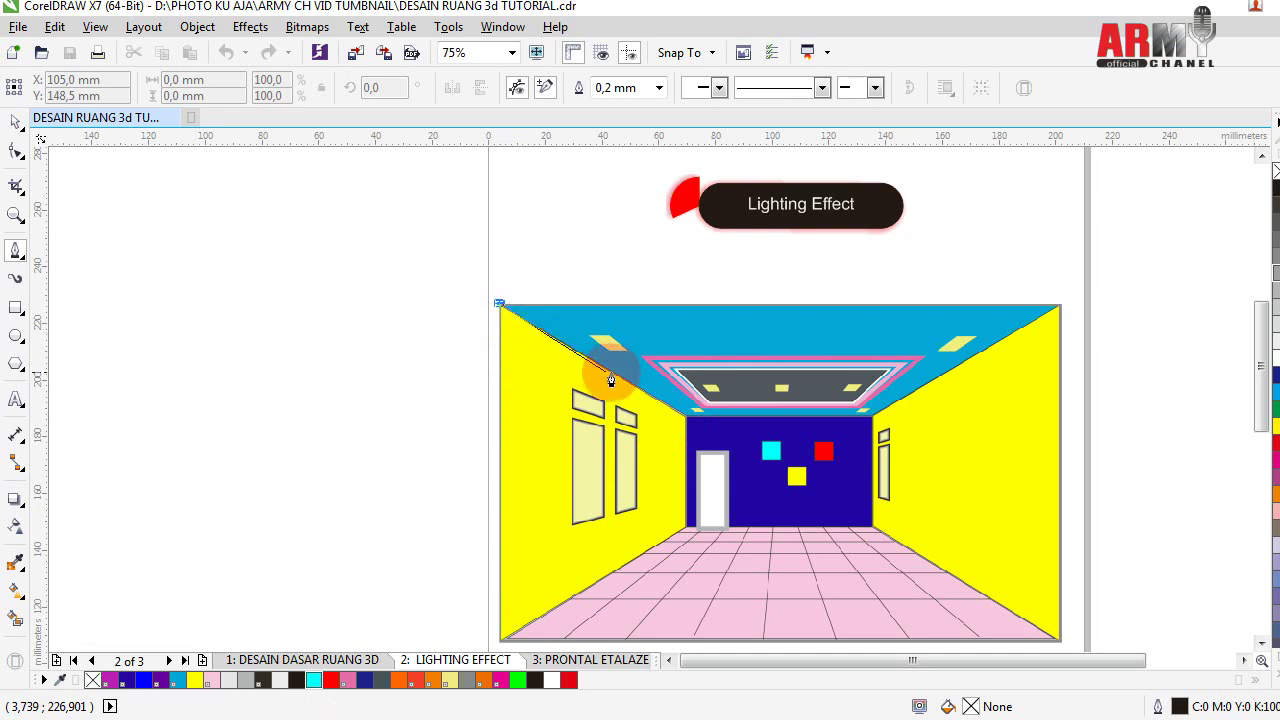
left_click(684, 420)
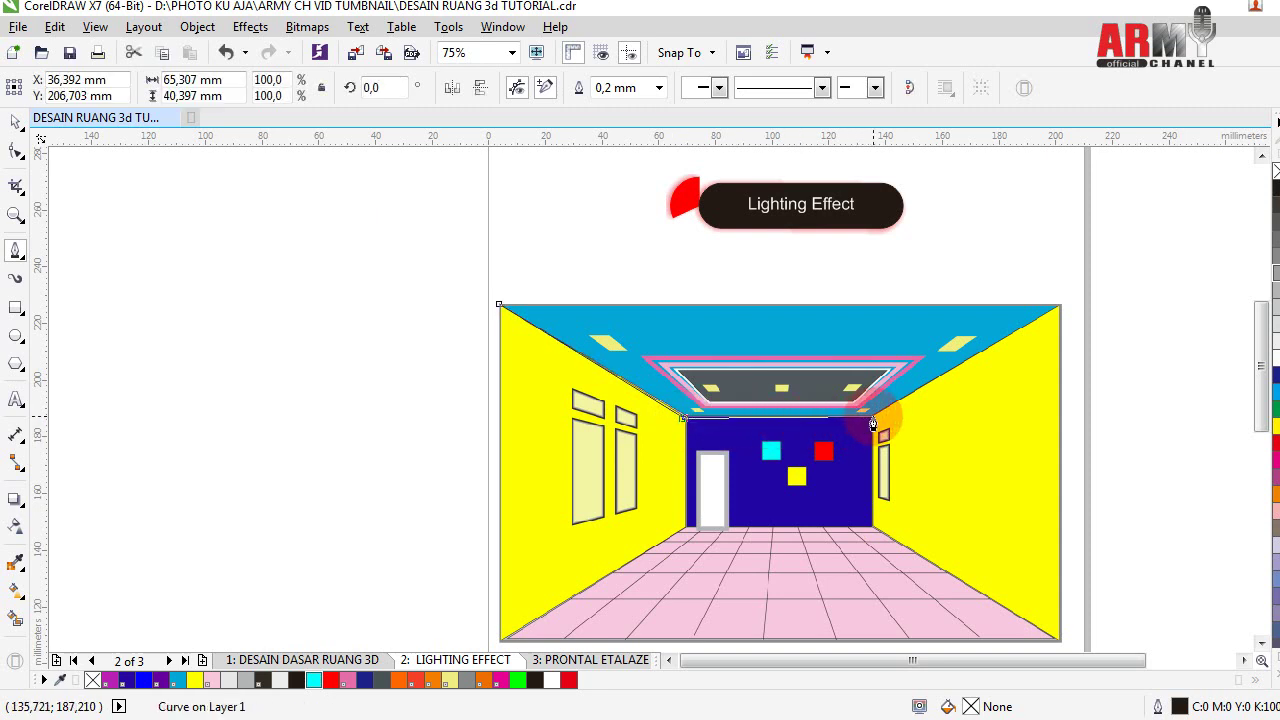
left_click(873, 422)
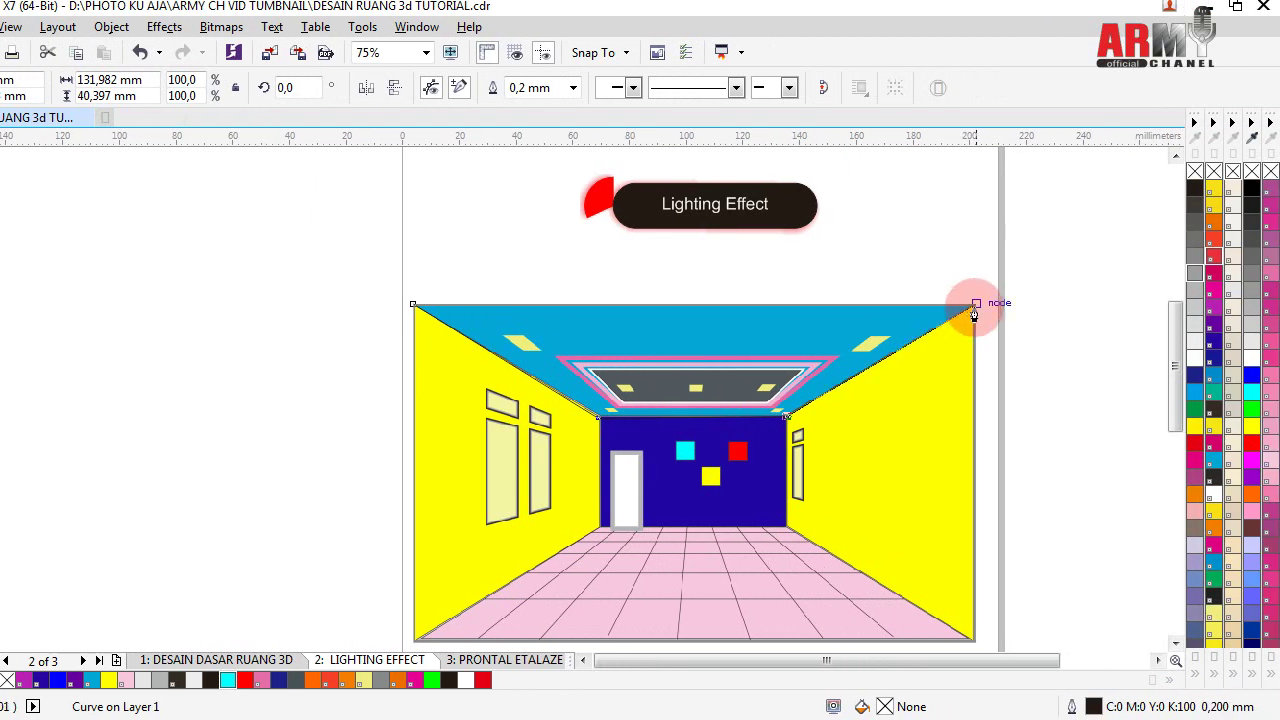
- End the line at the top-right ceiling corner and colour its outline cyan
double_click(975, 304)
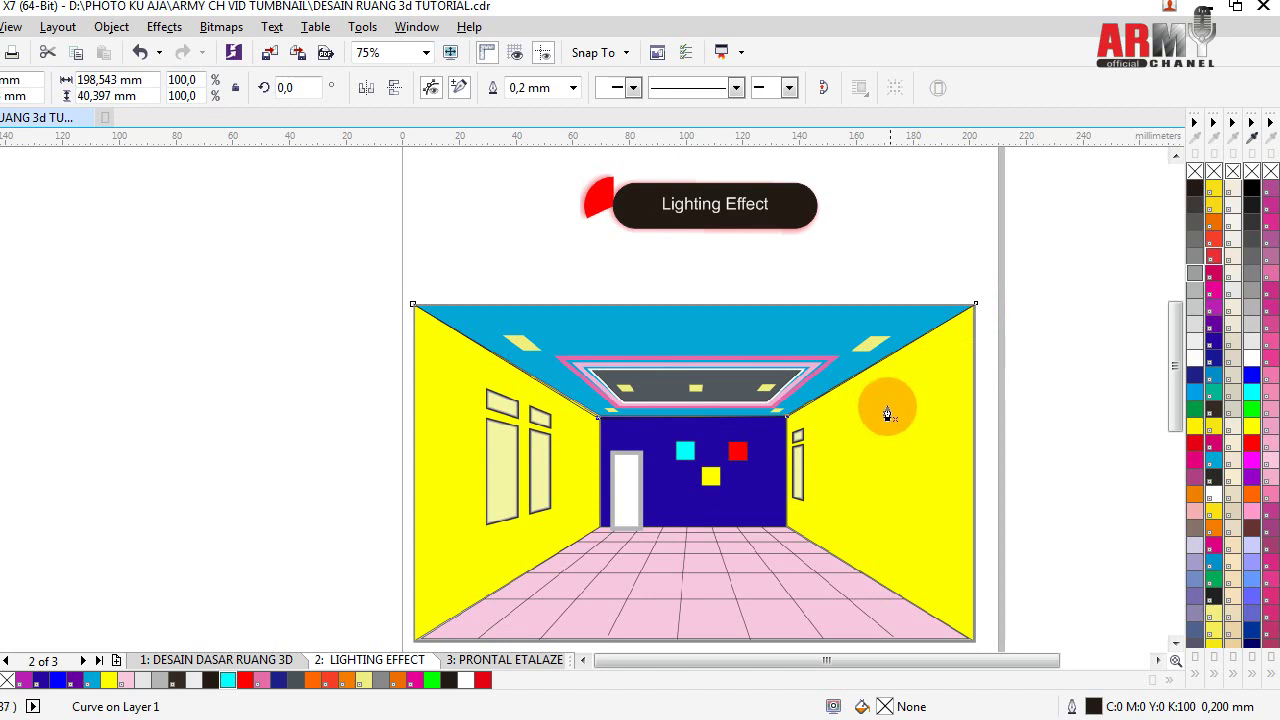
scroll(834, 371, "up", 2)
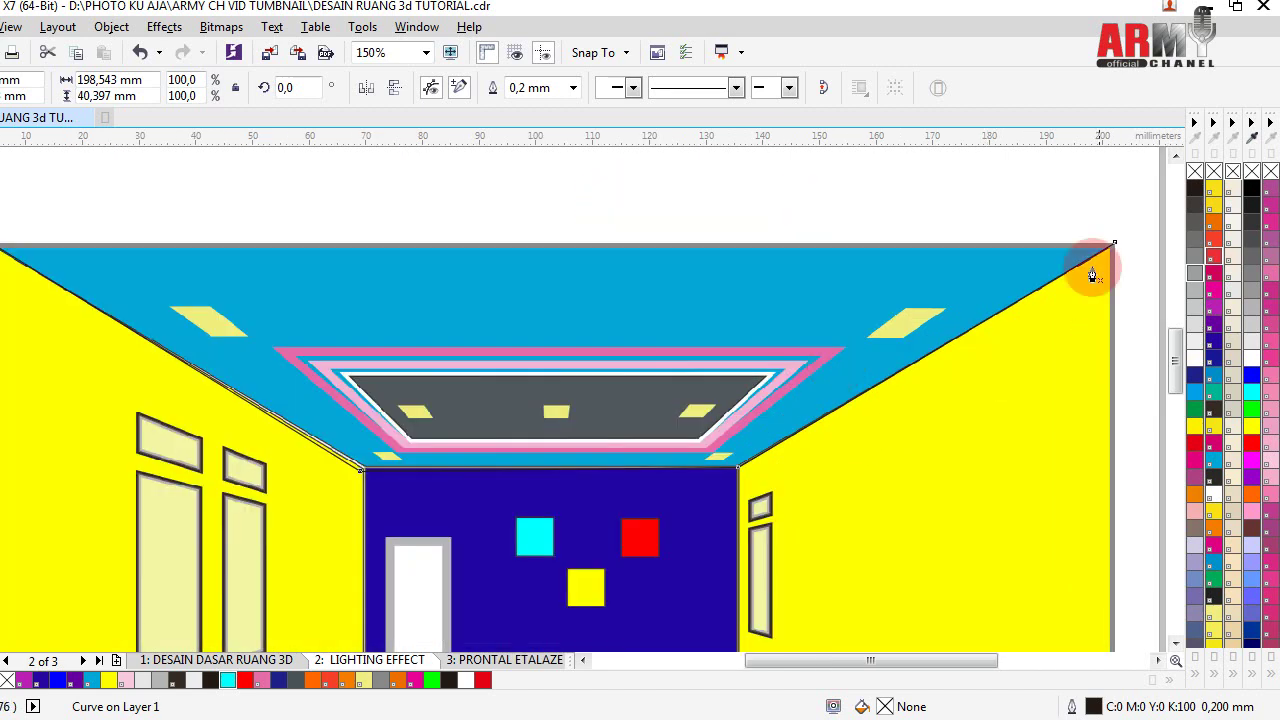
left_click(1214, 207)
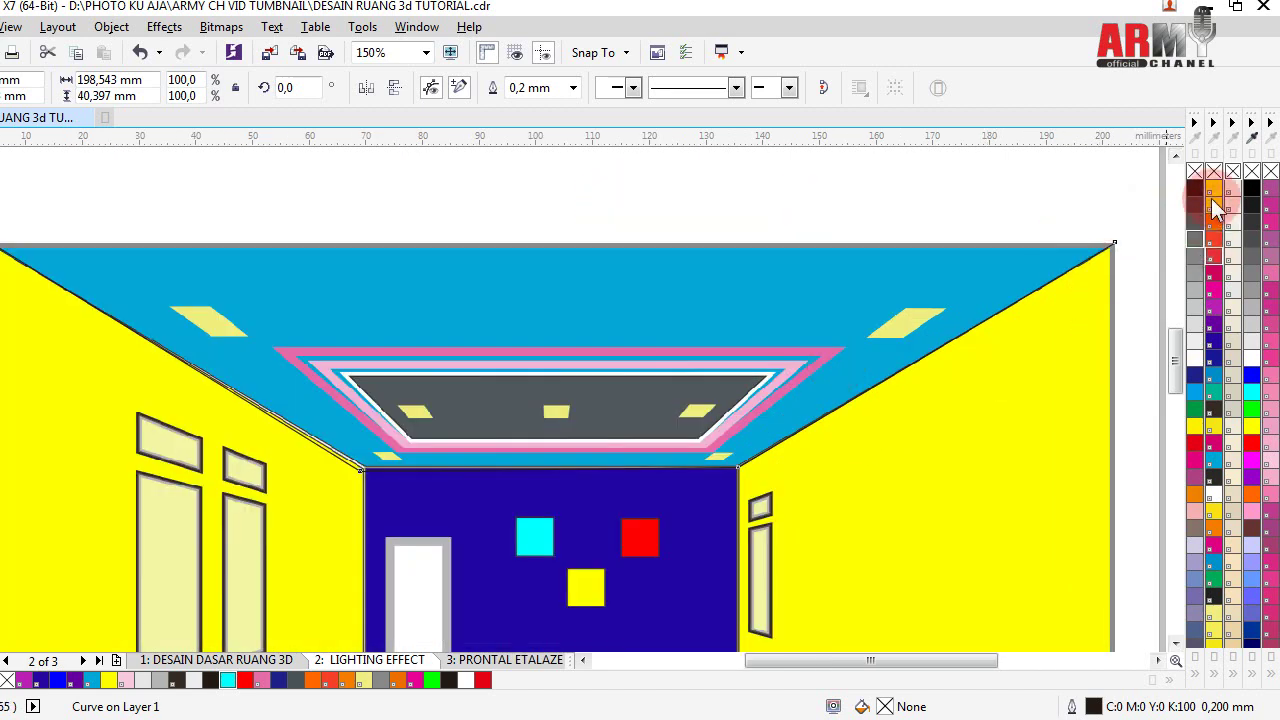
left_click(1196, 426)
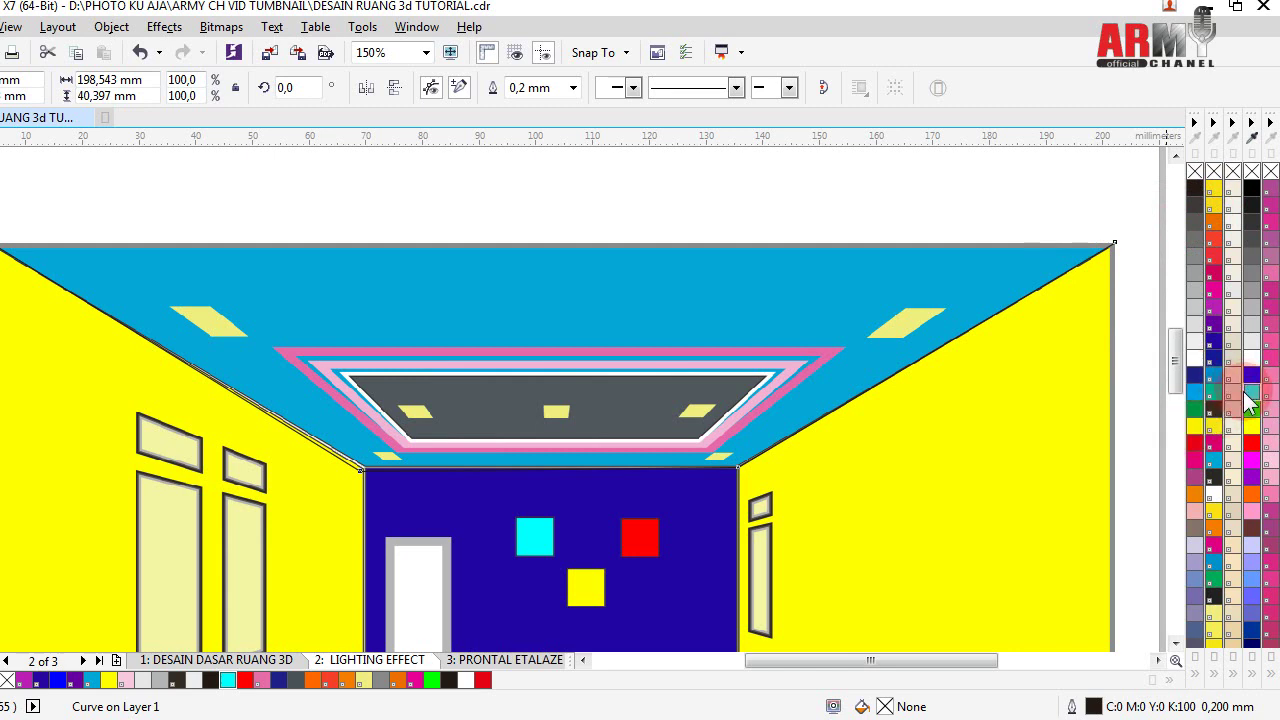
left_click(1251, 398)
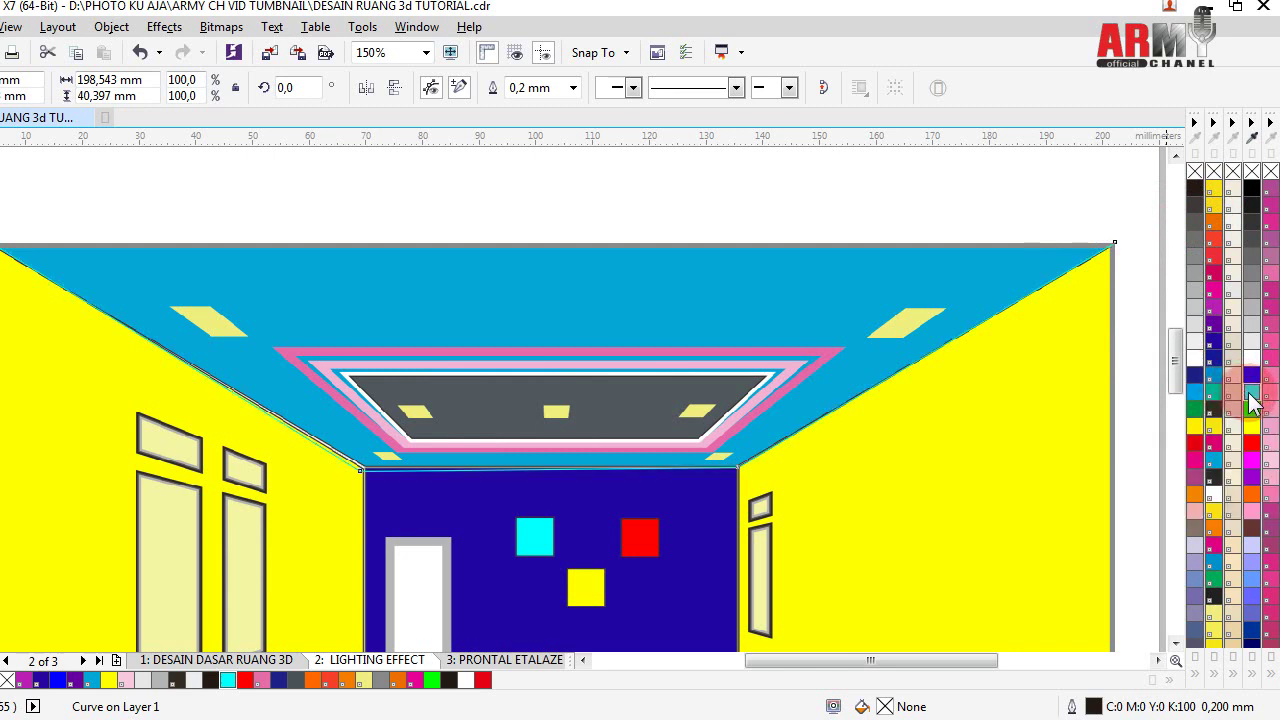
left_click(836, 155)
- Set the line's outline width to 2.5 mm, then thin it to 1.0 mm
left_click(571, 100)
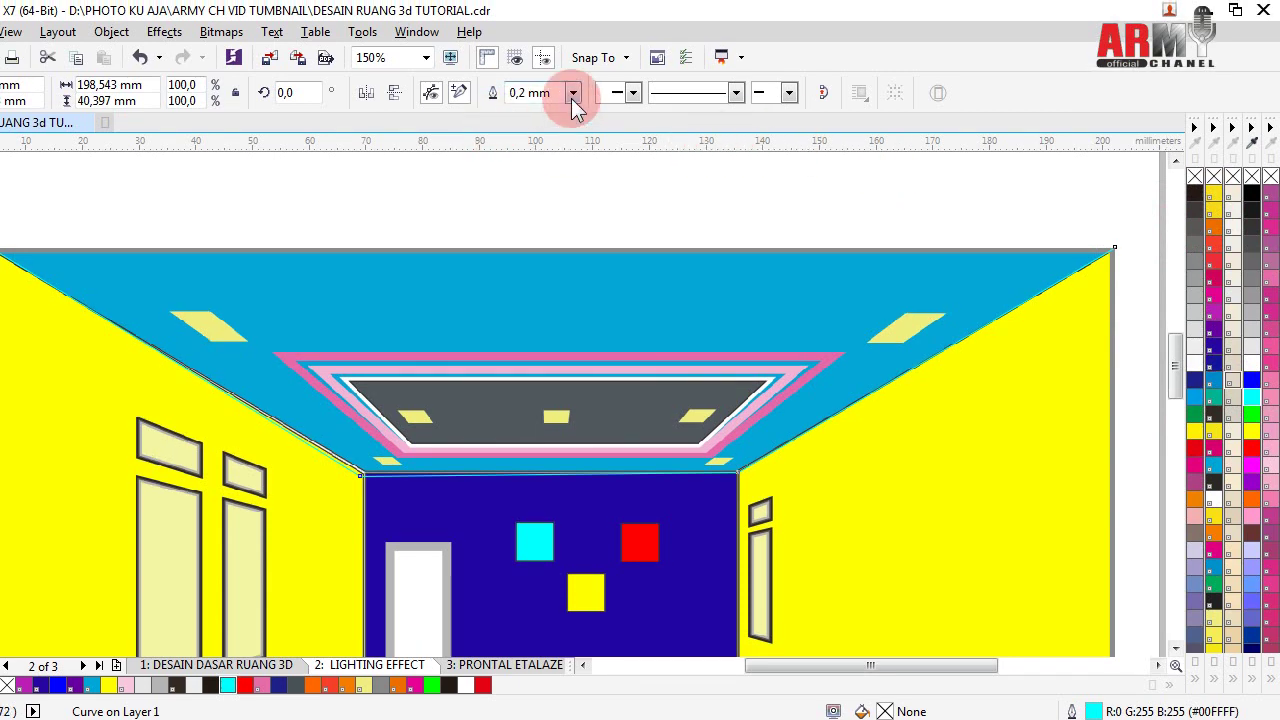
left_click(573, 95)
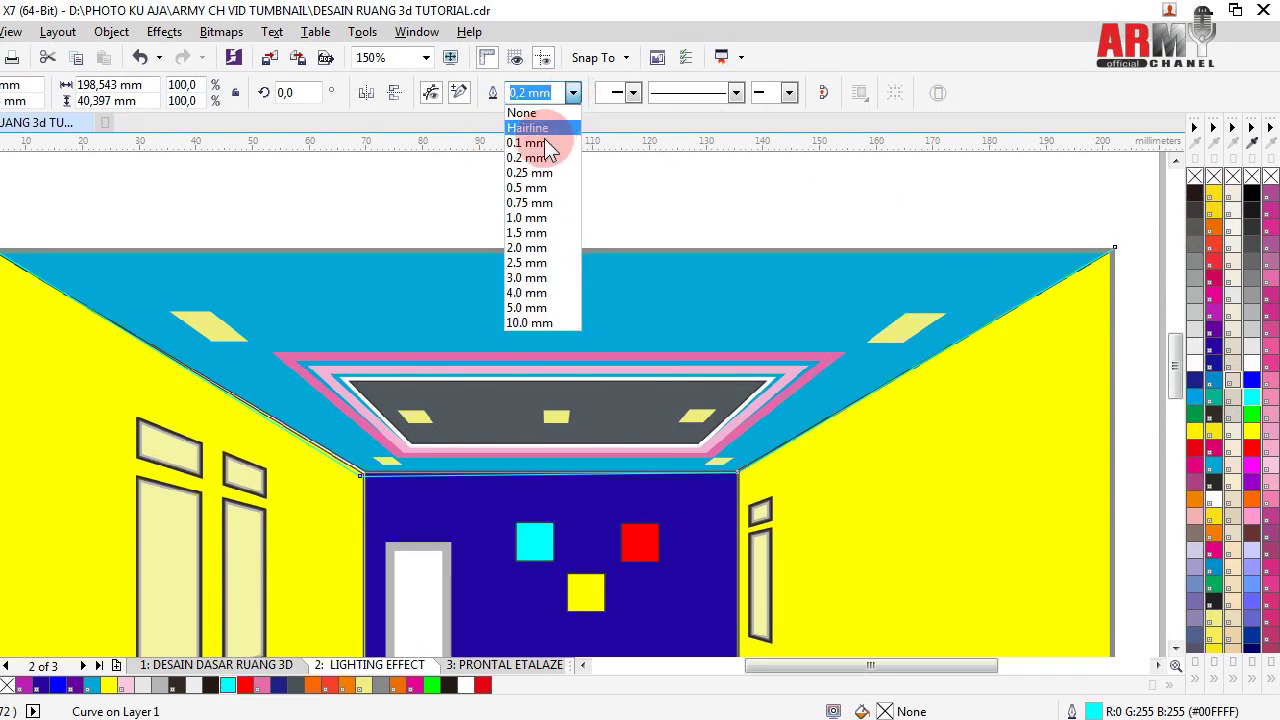
left_click(526, 263)
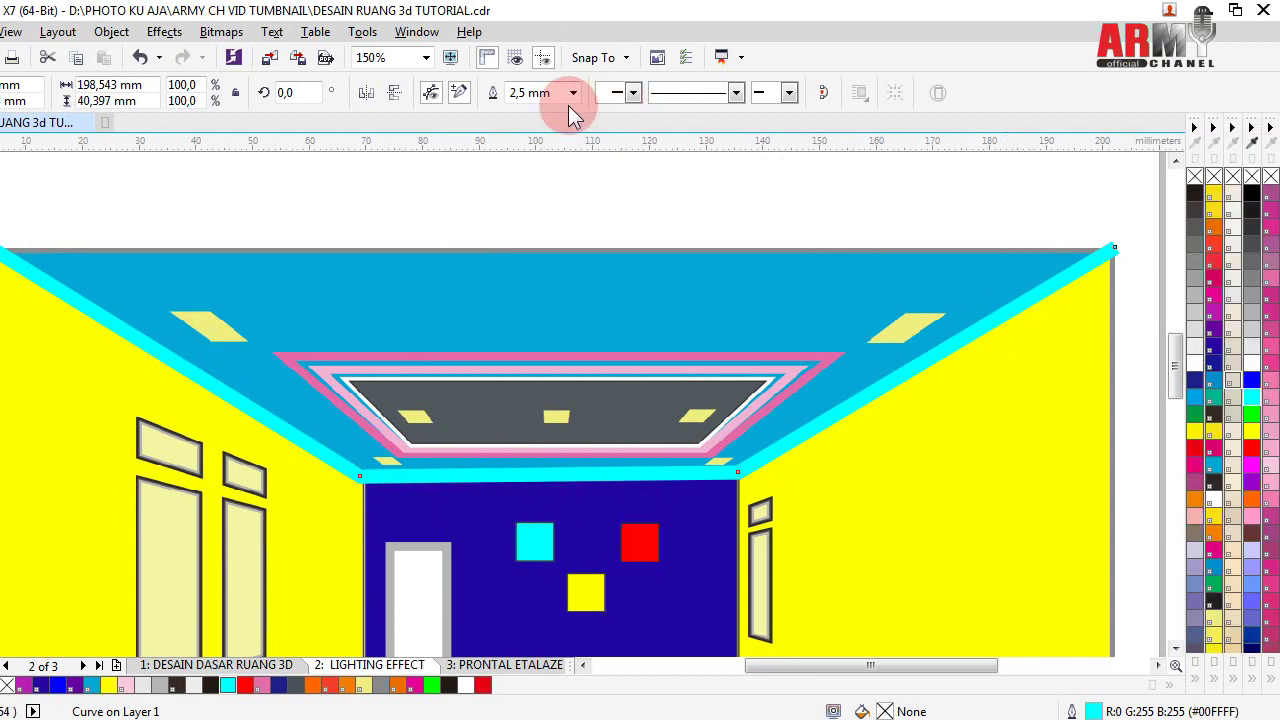
left_click(575, 95)
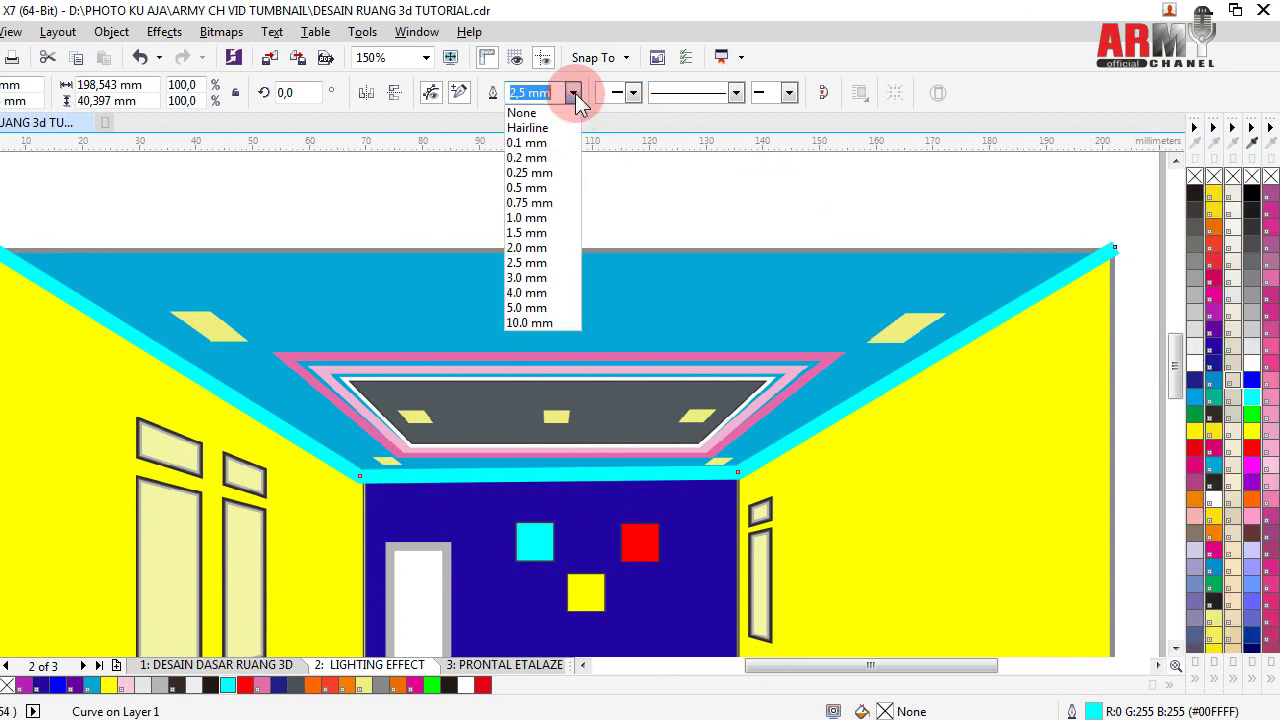
left_click(522, 218)
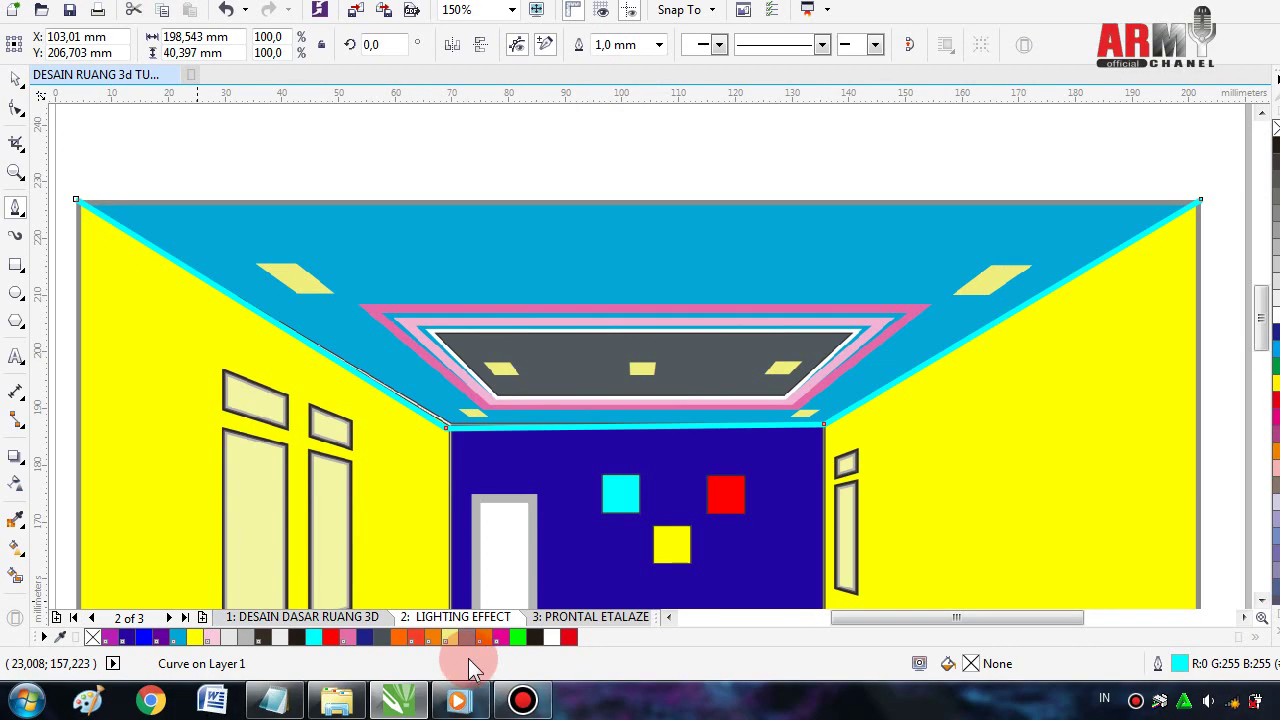
mouse_move(274, 699)
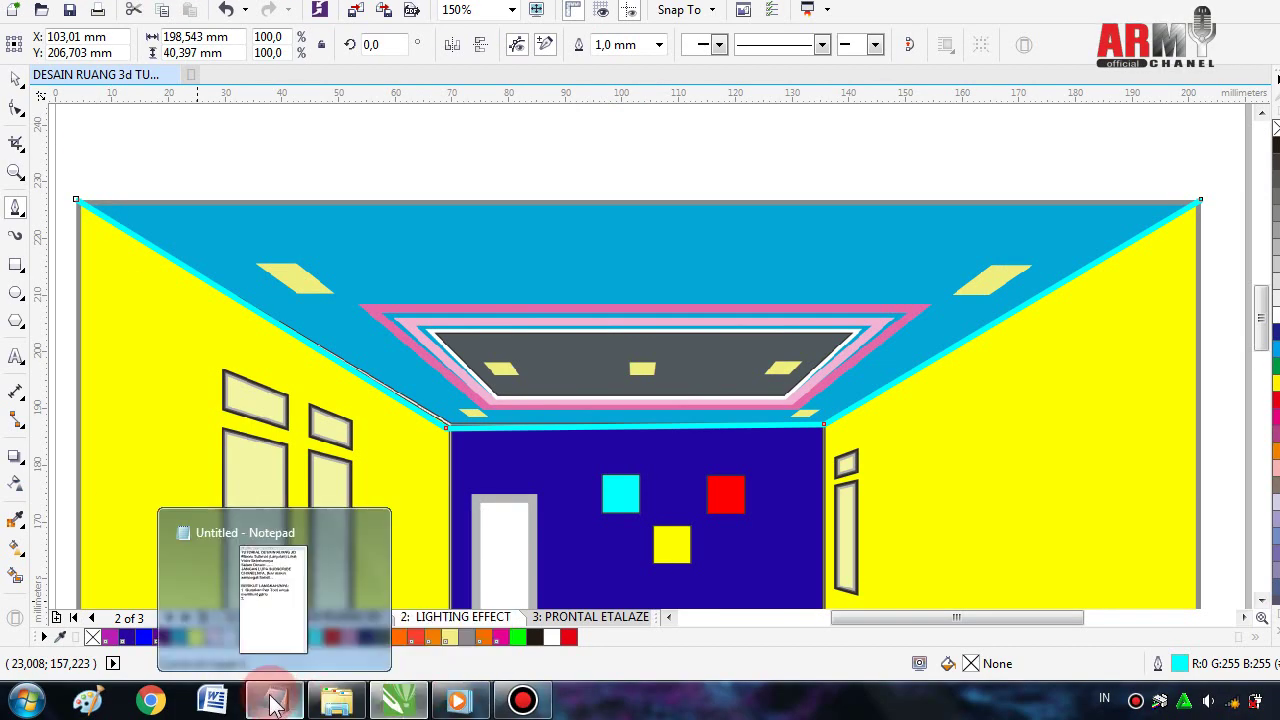
- Write step 2 'Convert to Bitmap, lalu Blur lalu Gausian Blur, tentukan Point pencahayaan' and begin '3.'
left_click(266, 690)
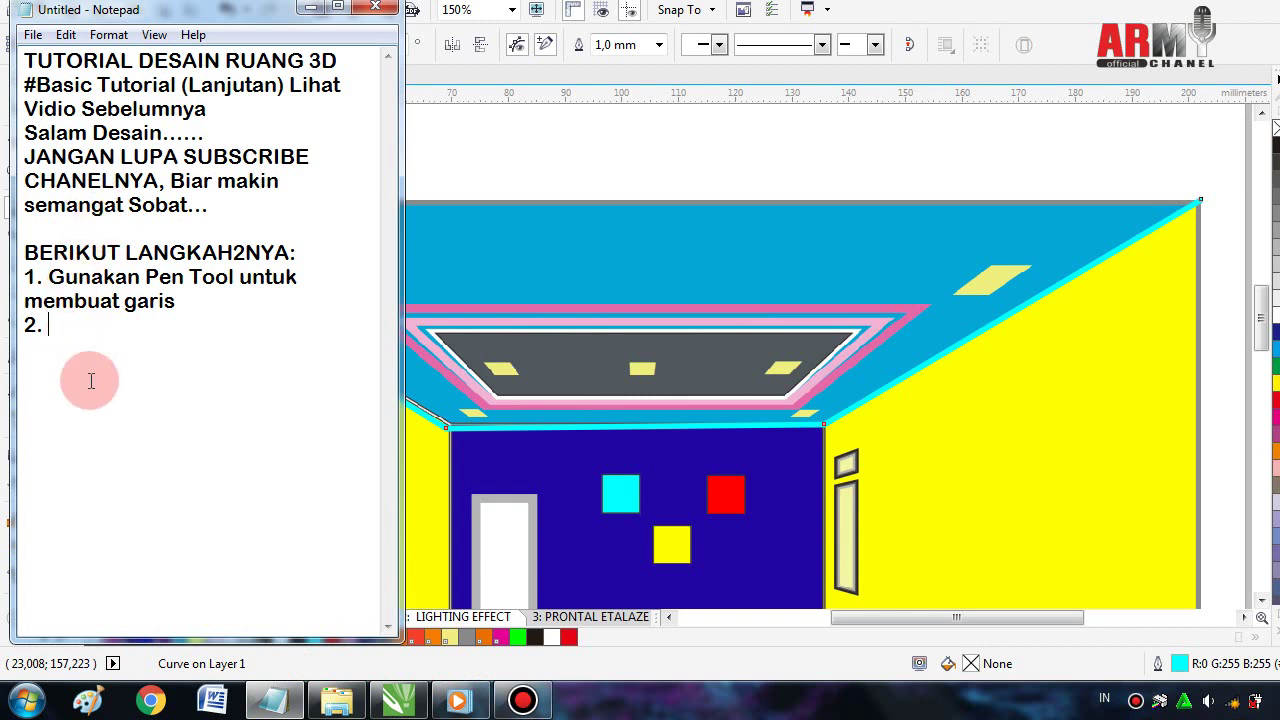
type("Conv")
type("ert")
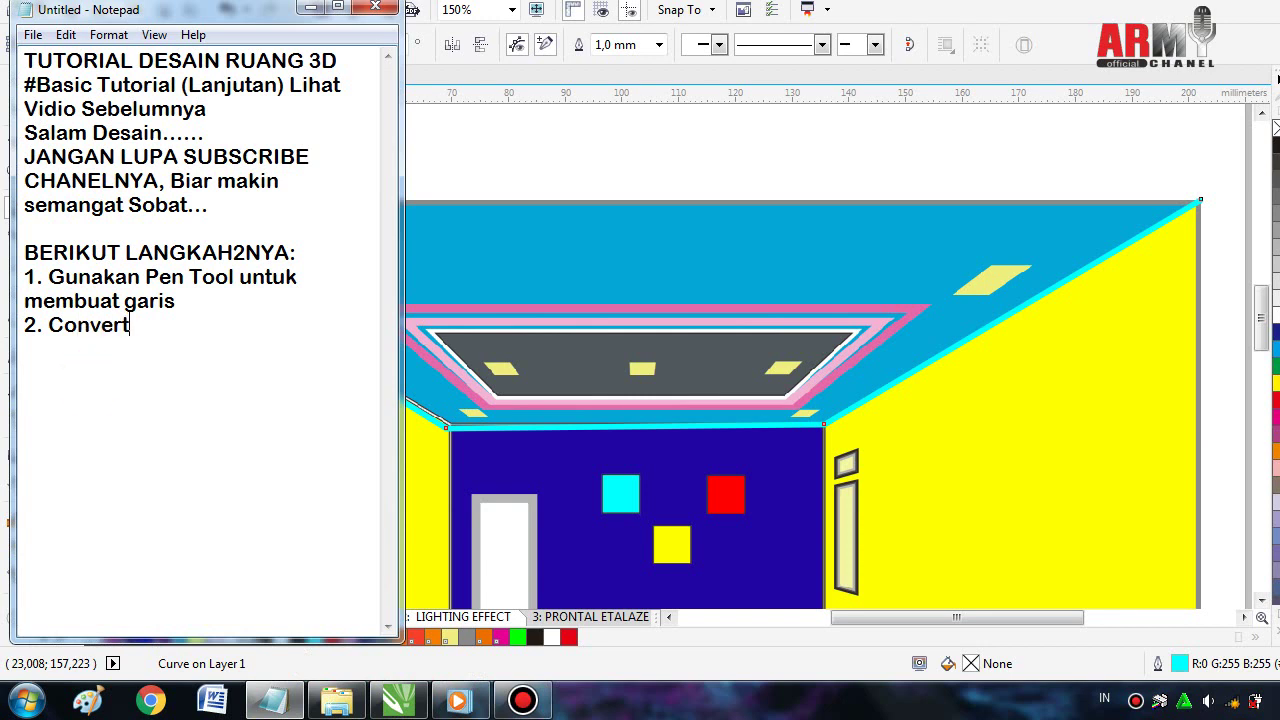
type(" to B")
type("itmap")
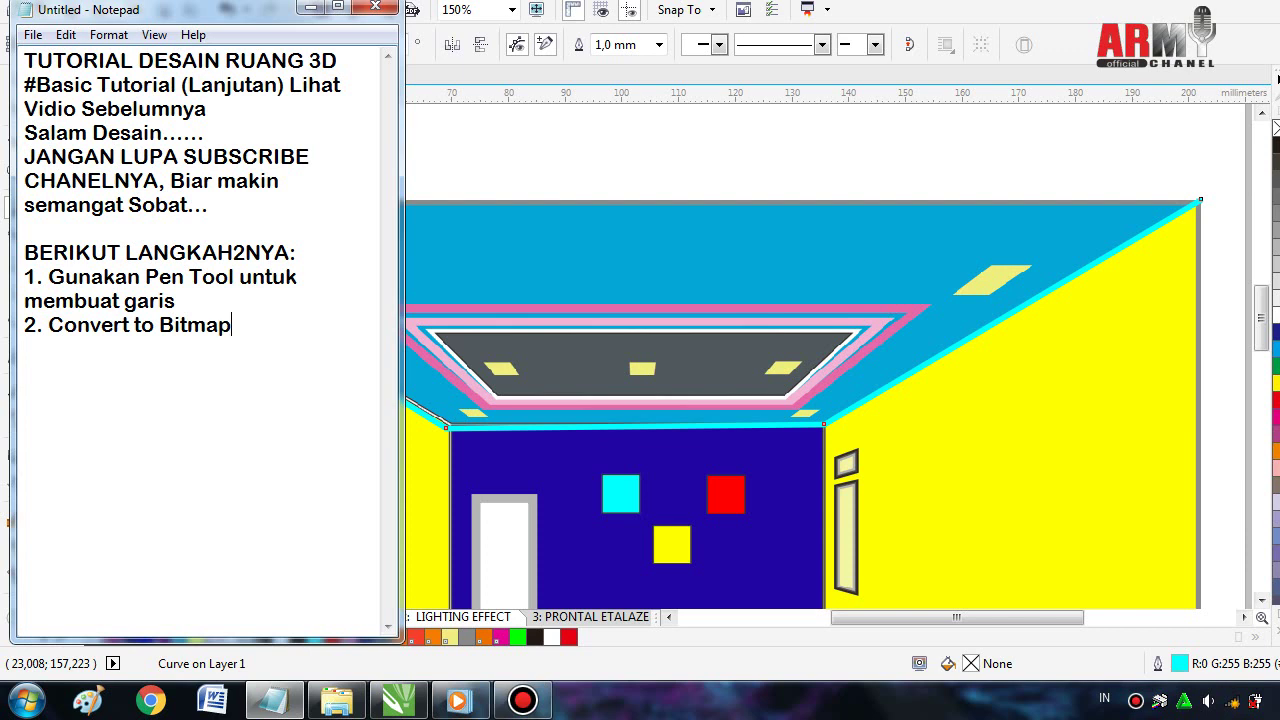
left_click(90, 380)
key("BackSpace")
type("alu")
left_click(90, 380)
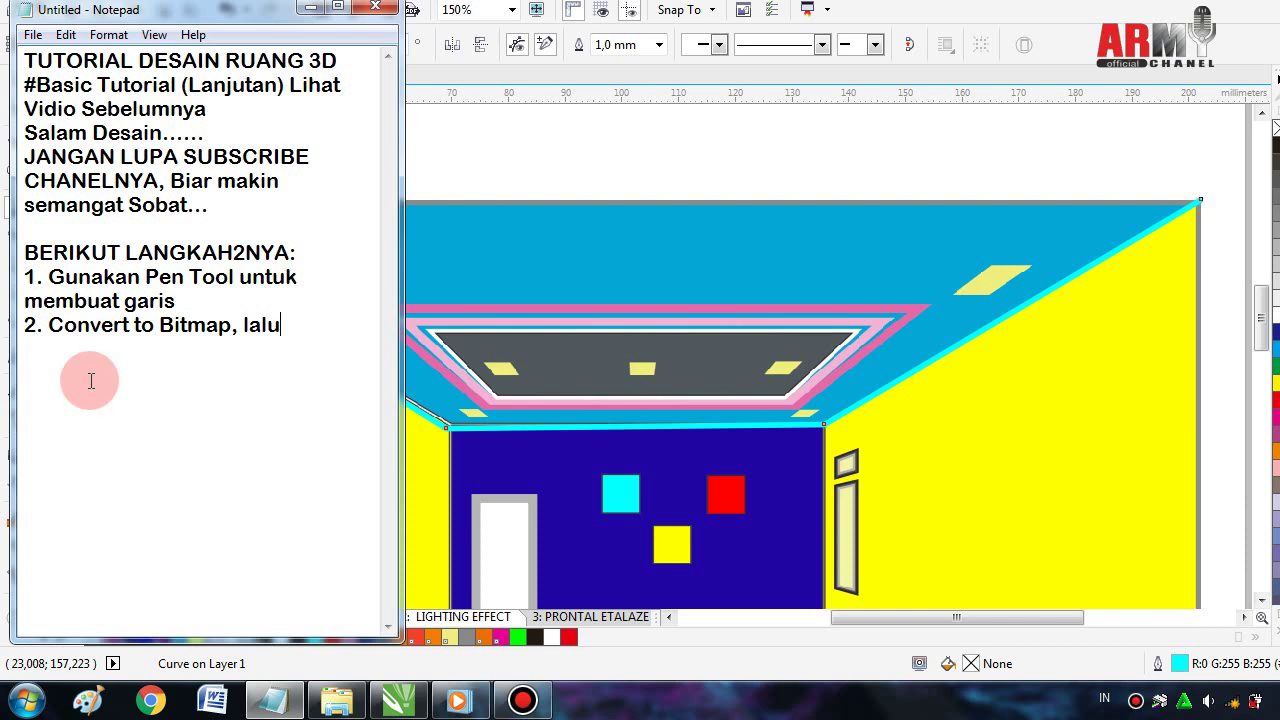
type(" B")
type("lur")
type(" lalu")
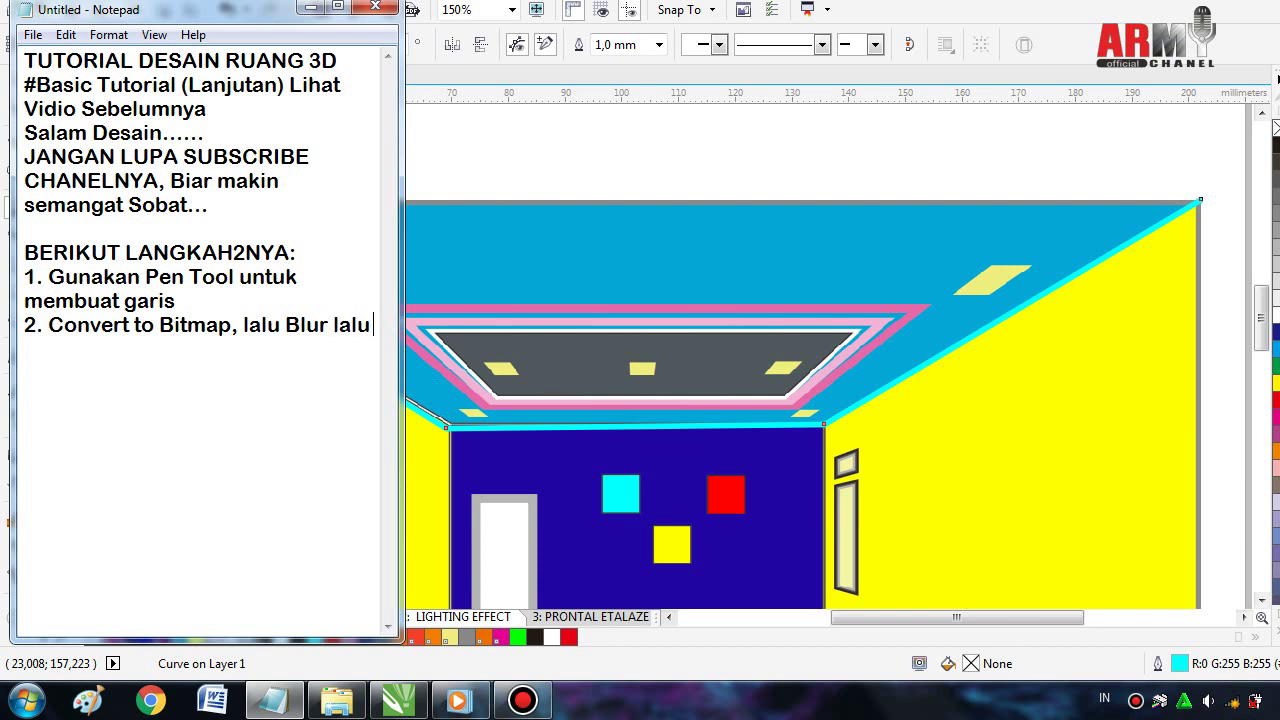
type(" Gausia")
type("n B")
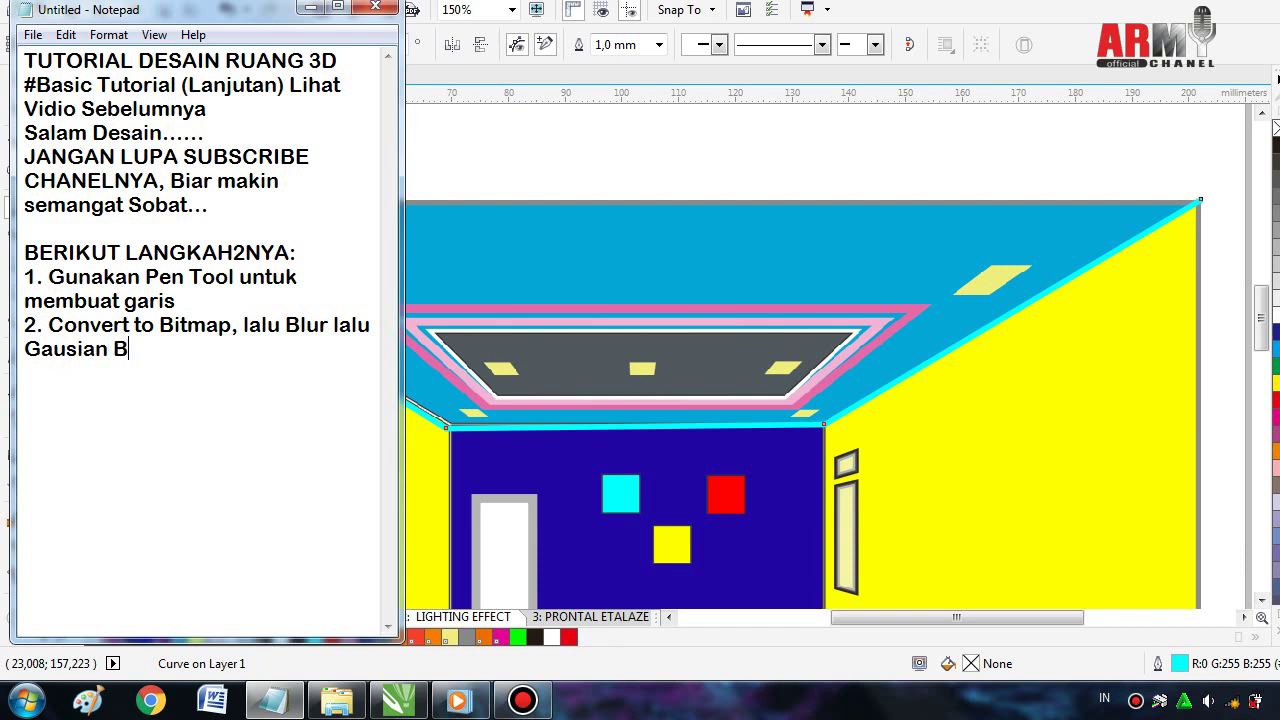
type("lur")
left_click(90, 380)
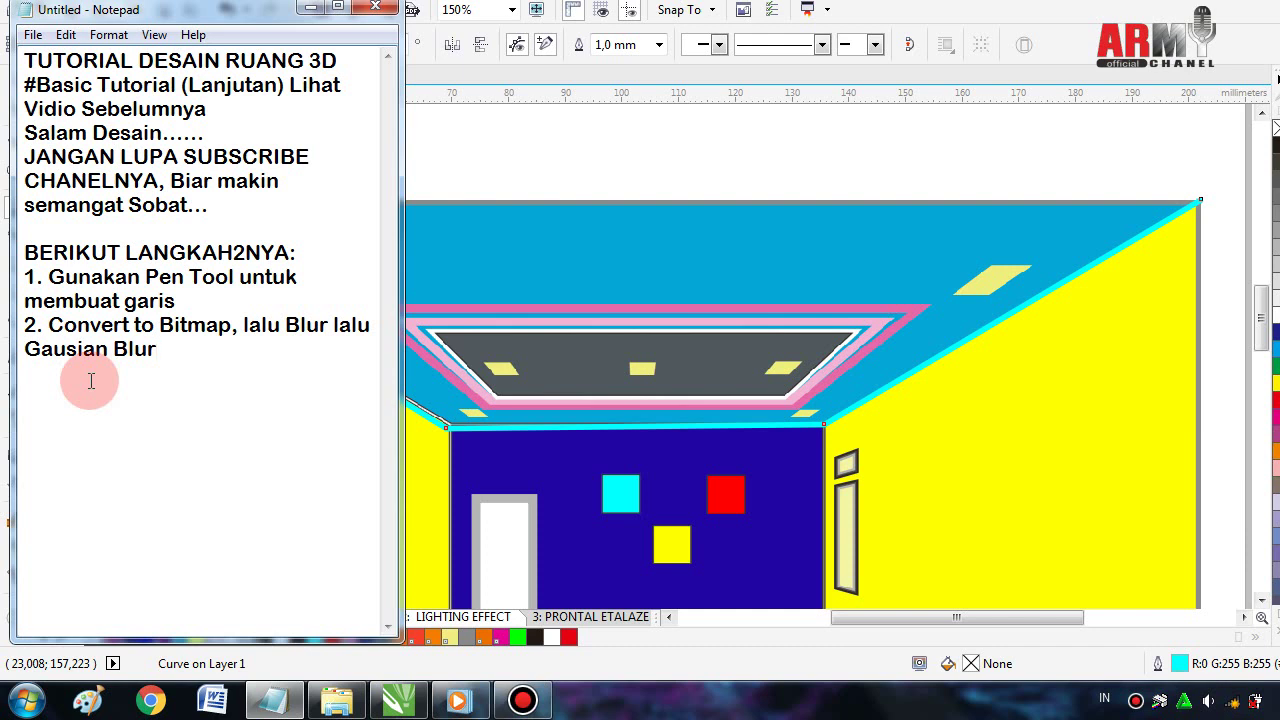
type(", te")
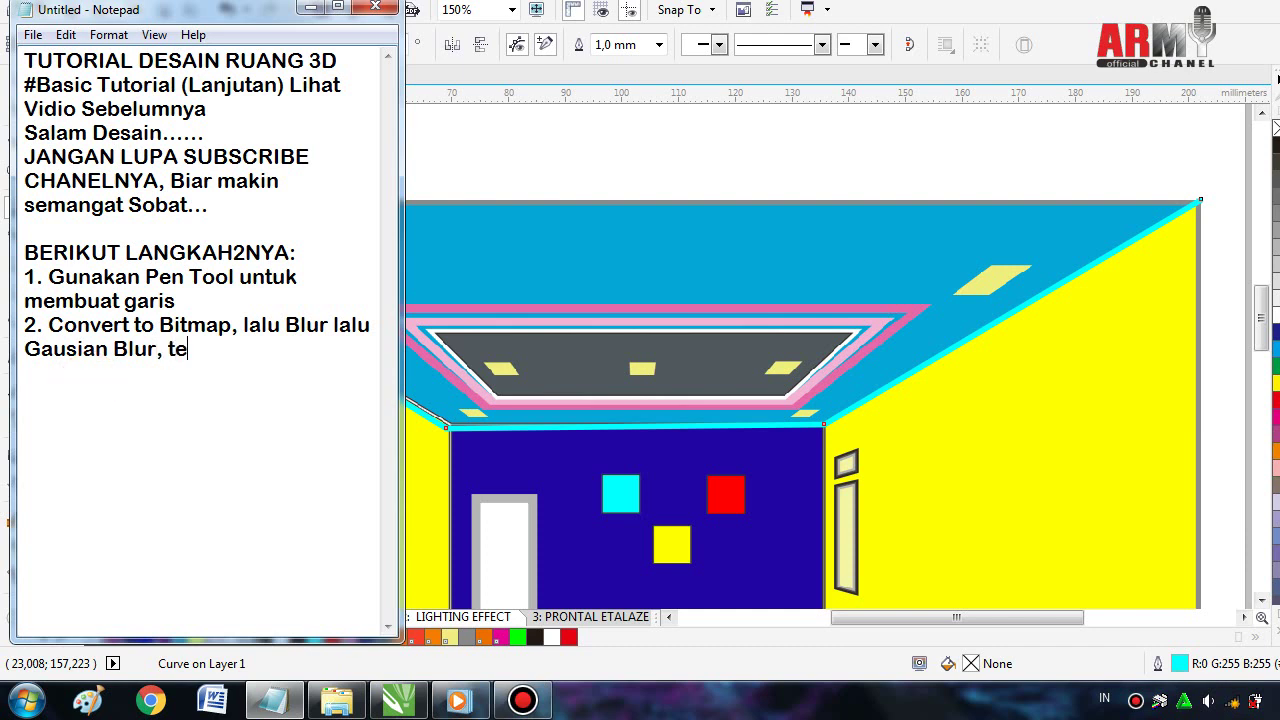
type("ntukan")
left_click(90, 380)
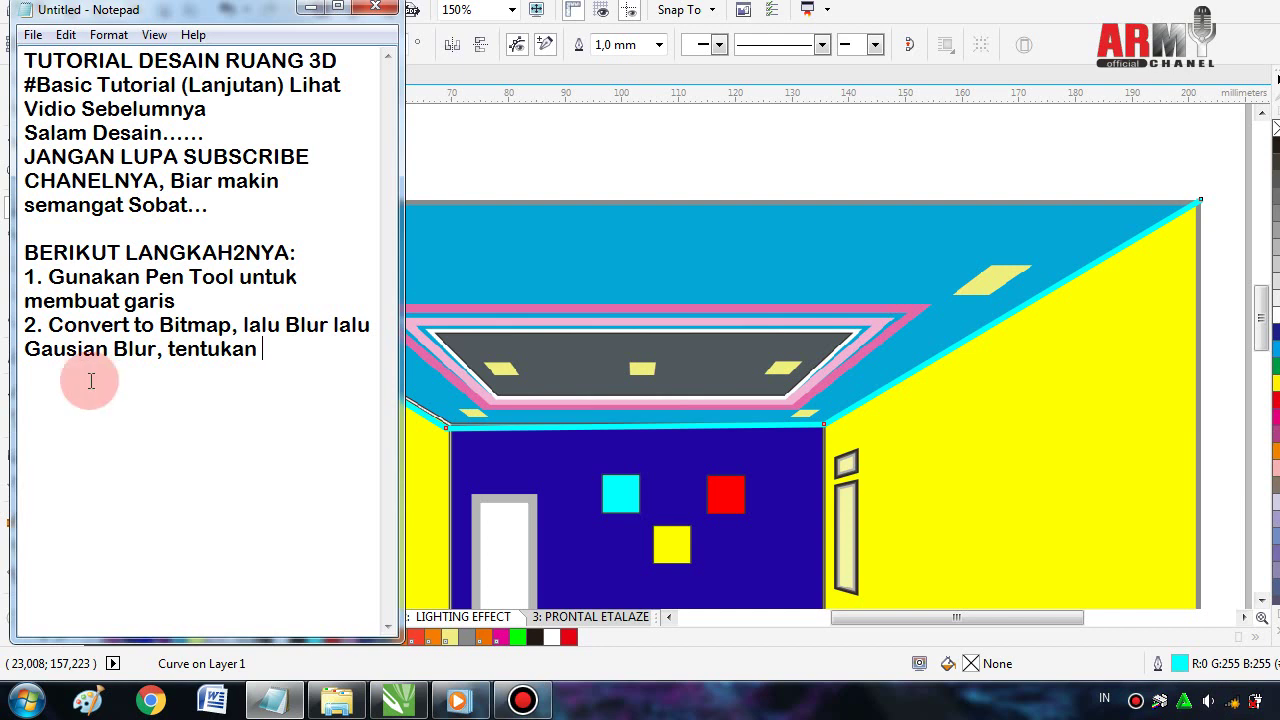
type("Poin")
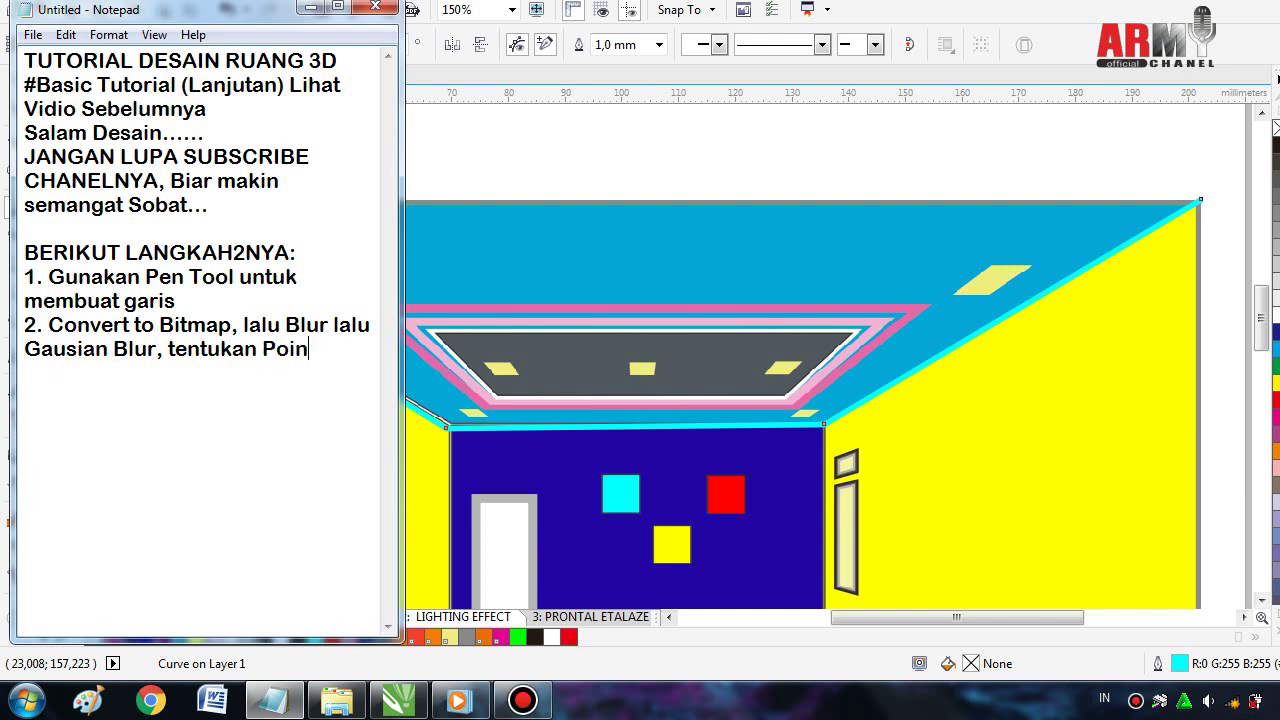
type("t pen")
type("ca")
type("hayaan")
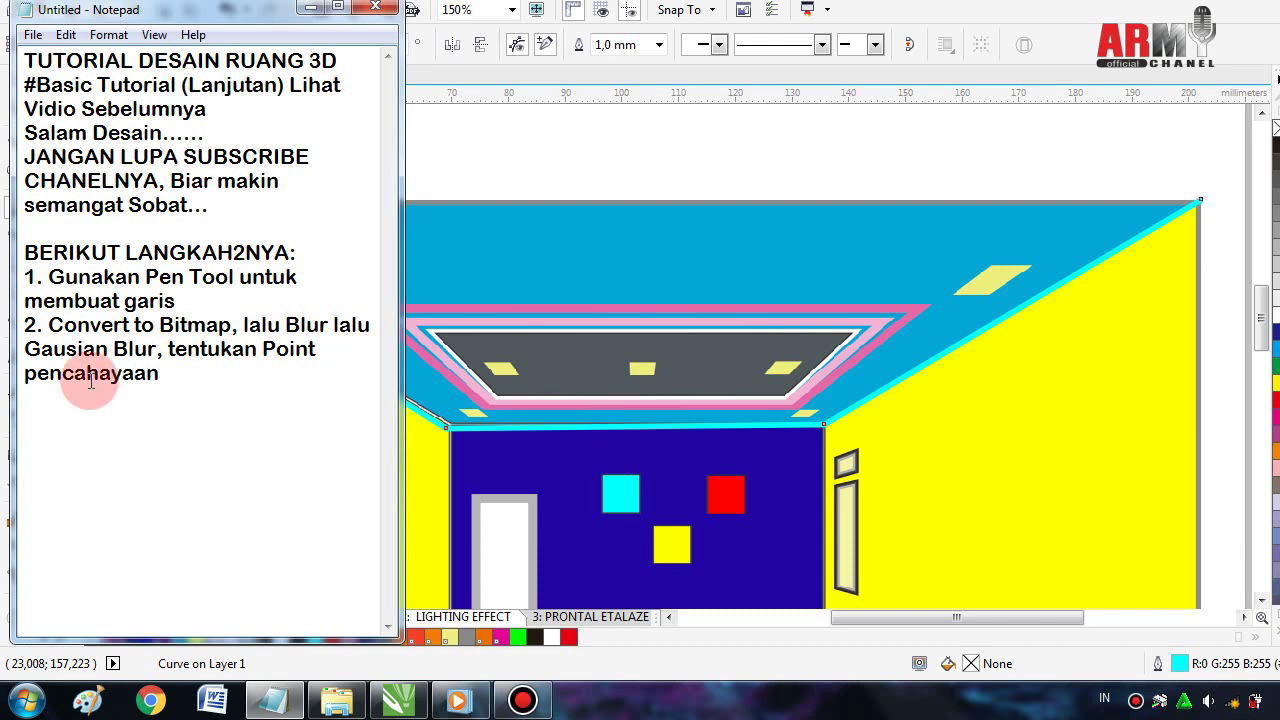
key("Return")
type("3")
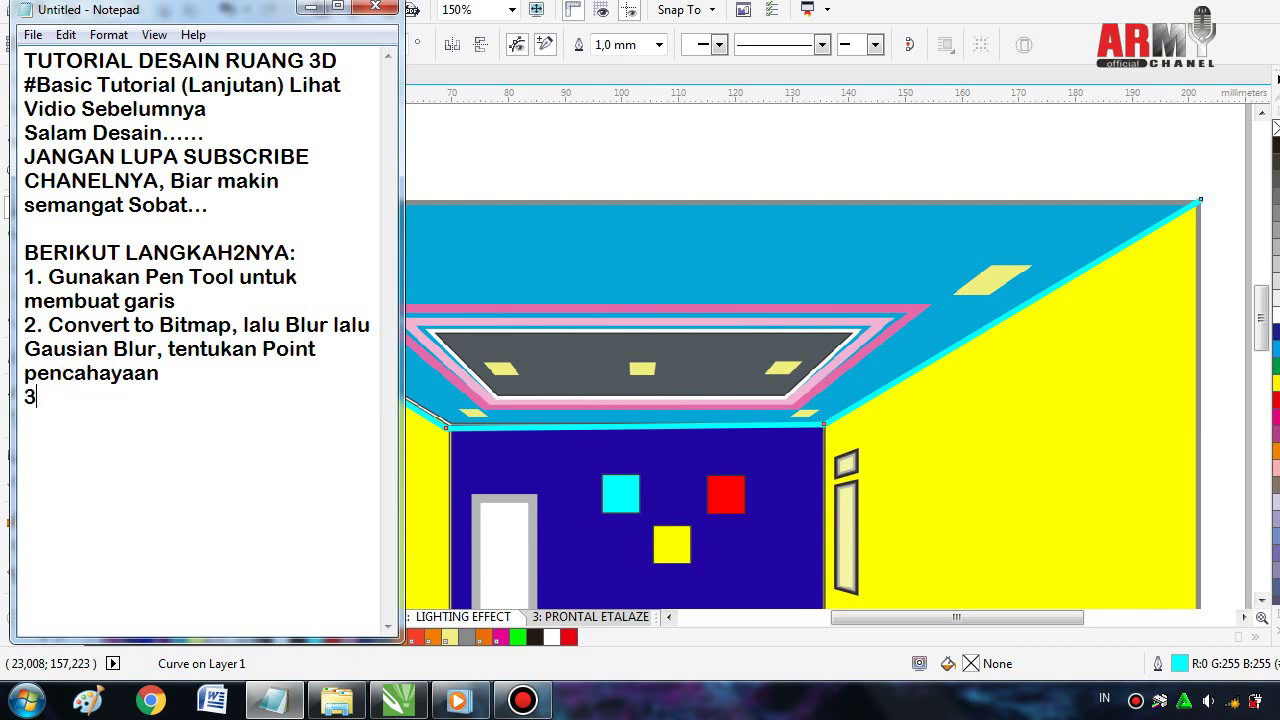
type(".")
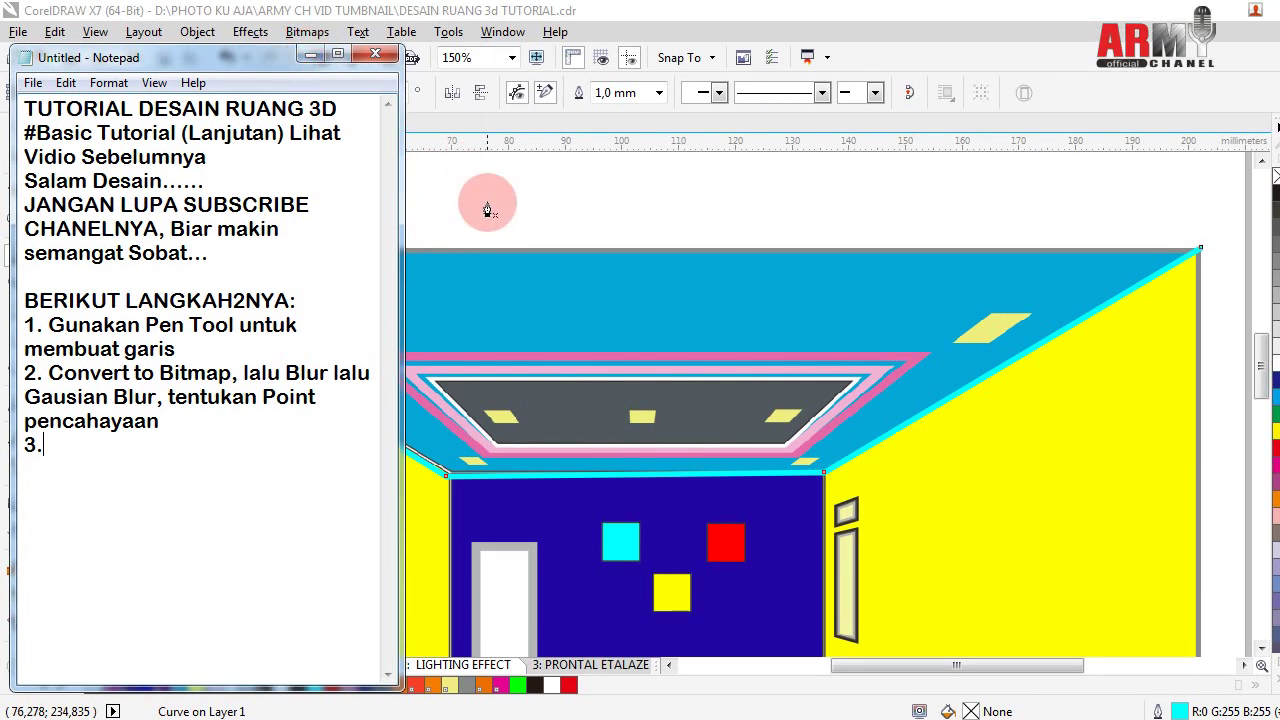
left_click(487, 202)
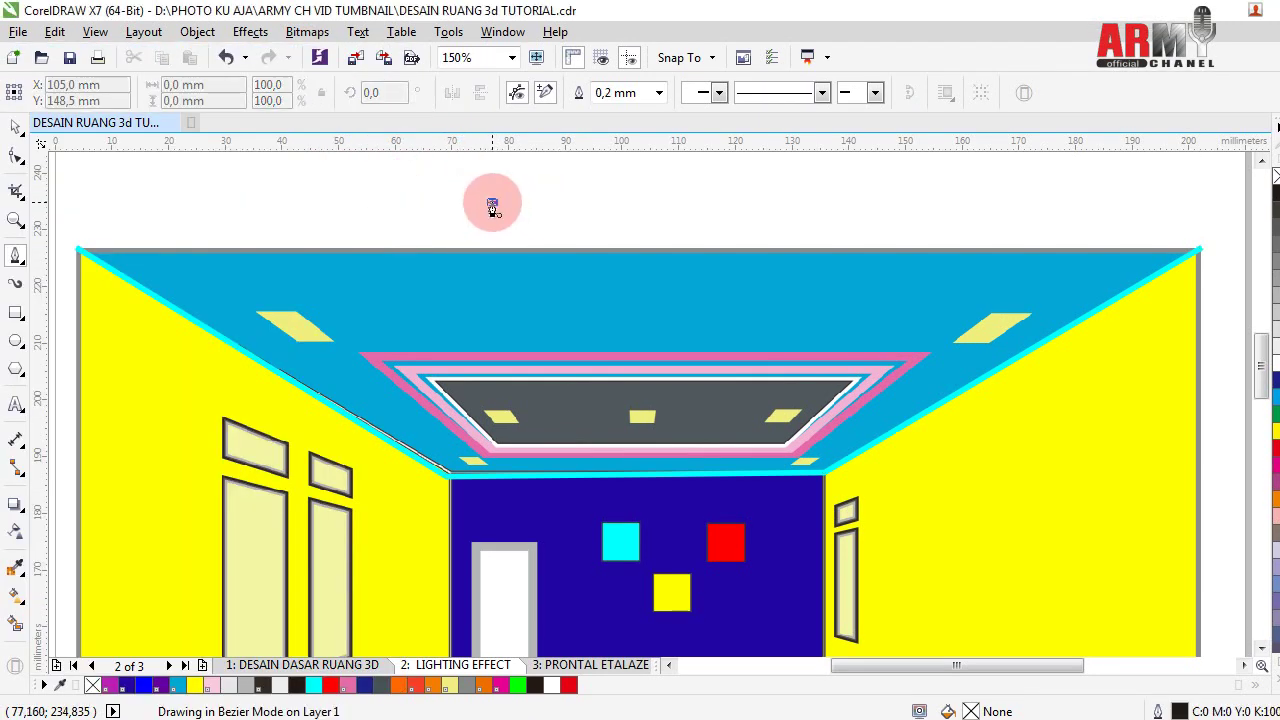
- Delete the stray tiny pen curve and select the cyan ceiling-edge outline
double_click(492, 203)
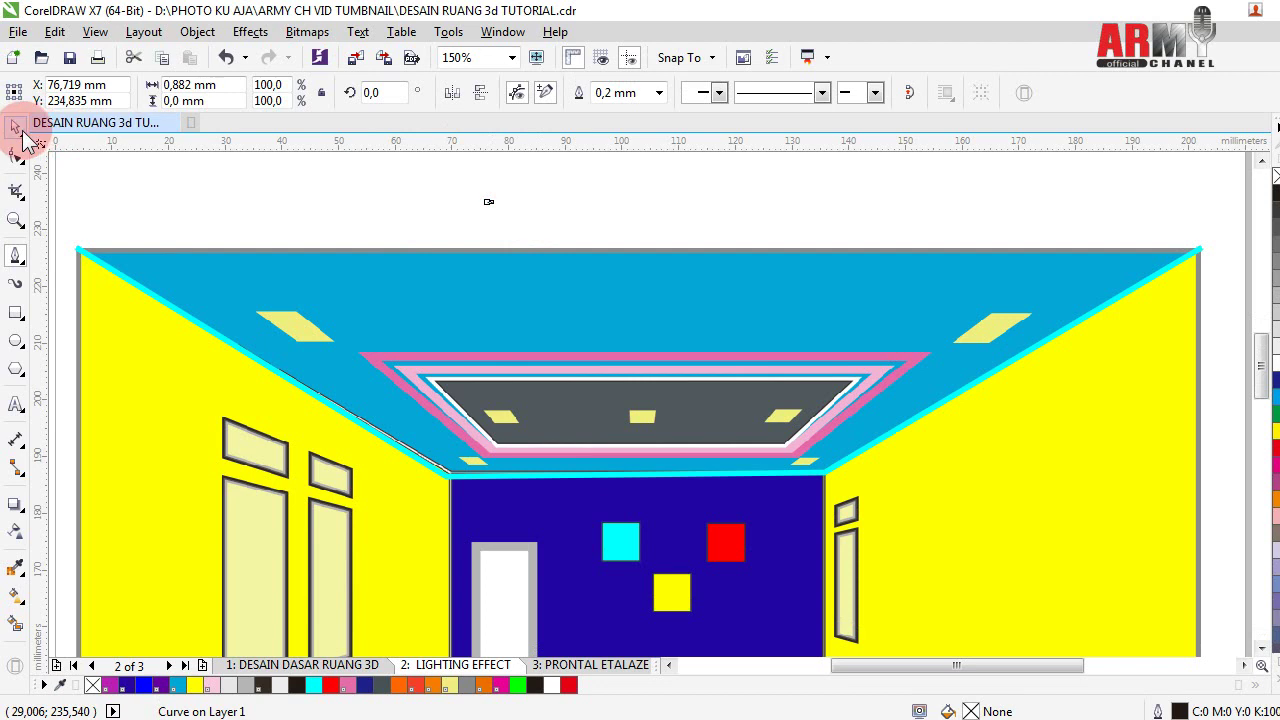
left_click(15, 127)
key("Delete")
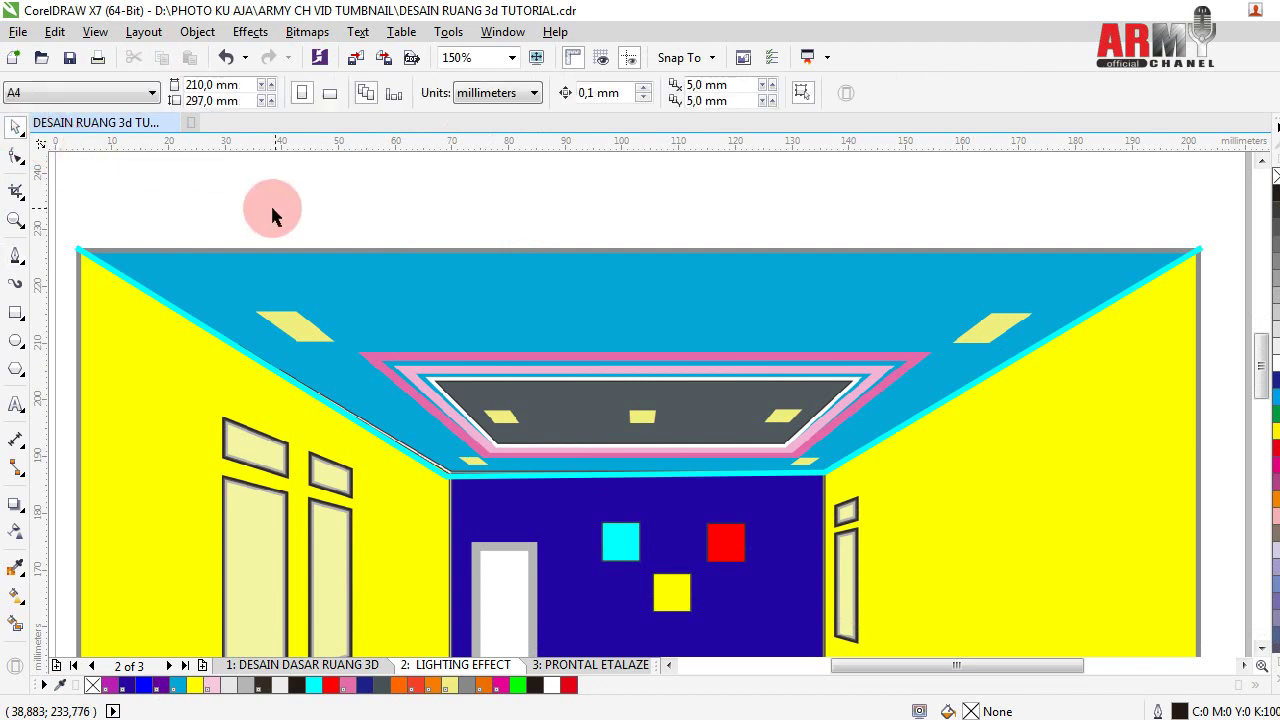
left_click(118, 273)
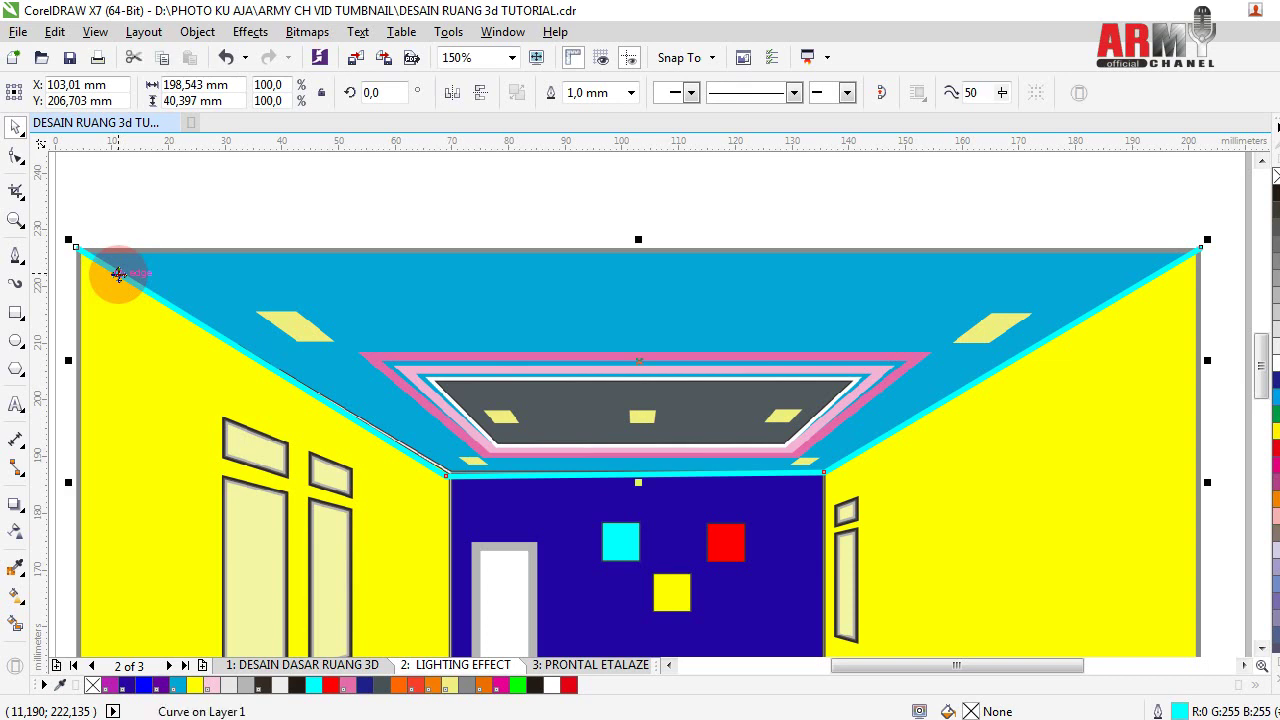
left_click(42, 160)
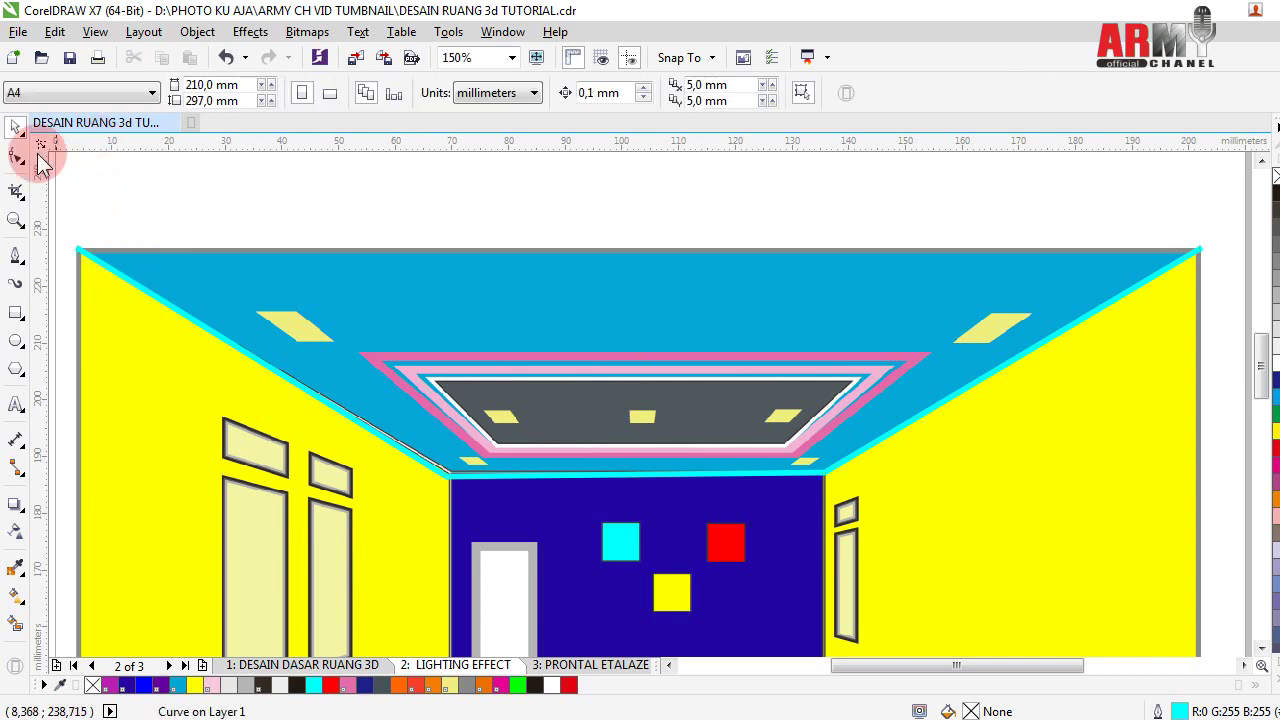
left_click(22, 128)
left_click(89, 264)
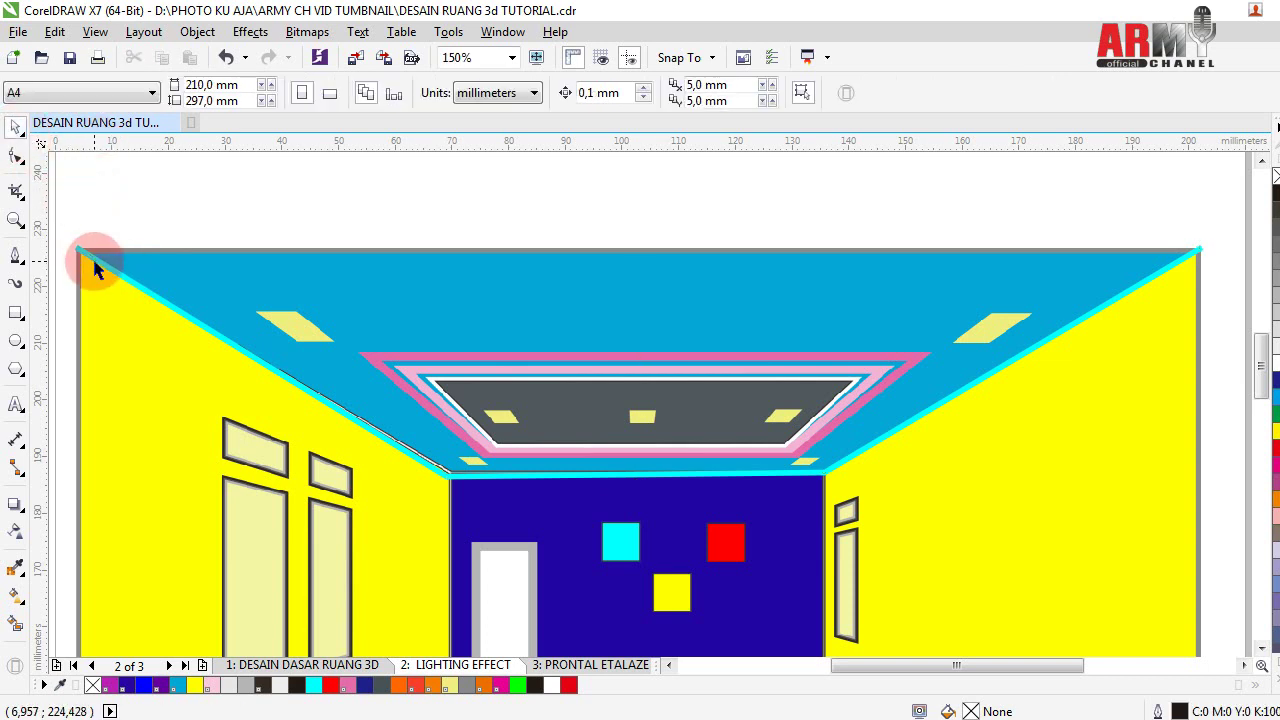
left_click(95, 268)
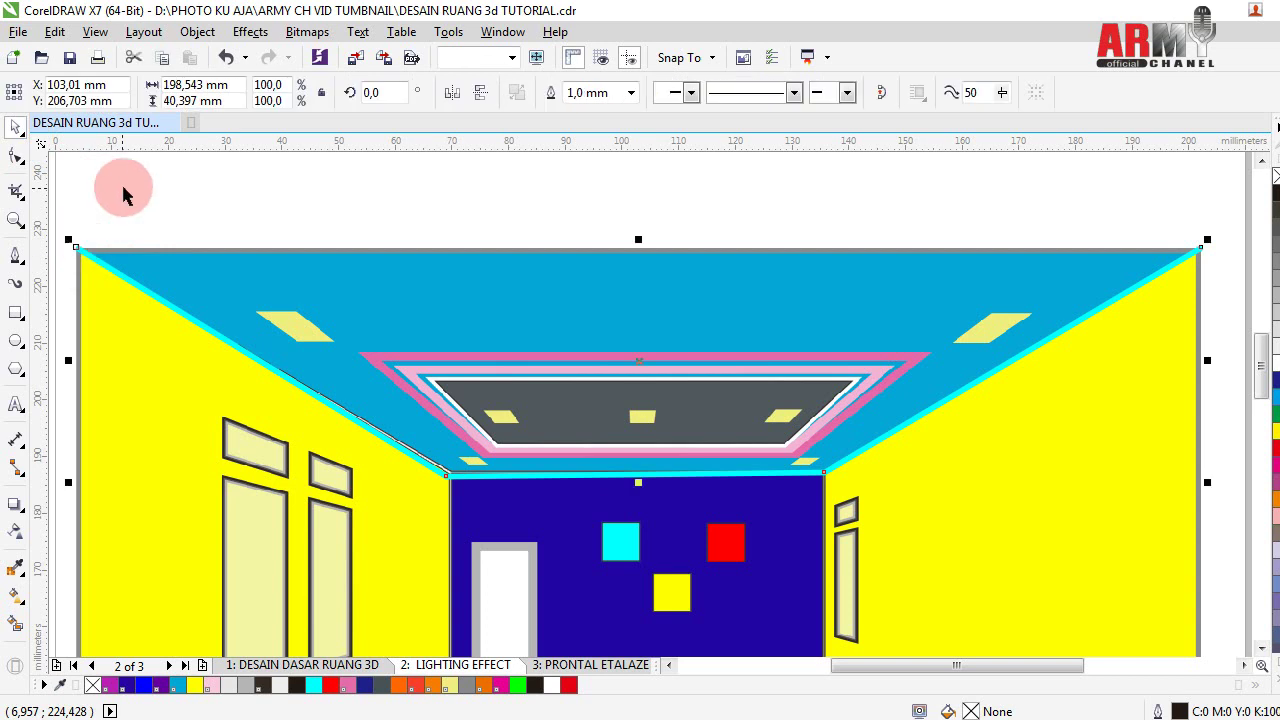
- Convert the outline to a 300 dpi bitmap with a transparent background
left_click(308, 36)
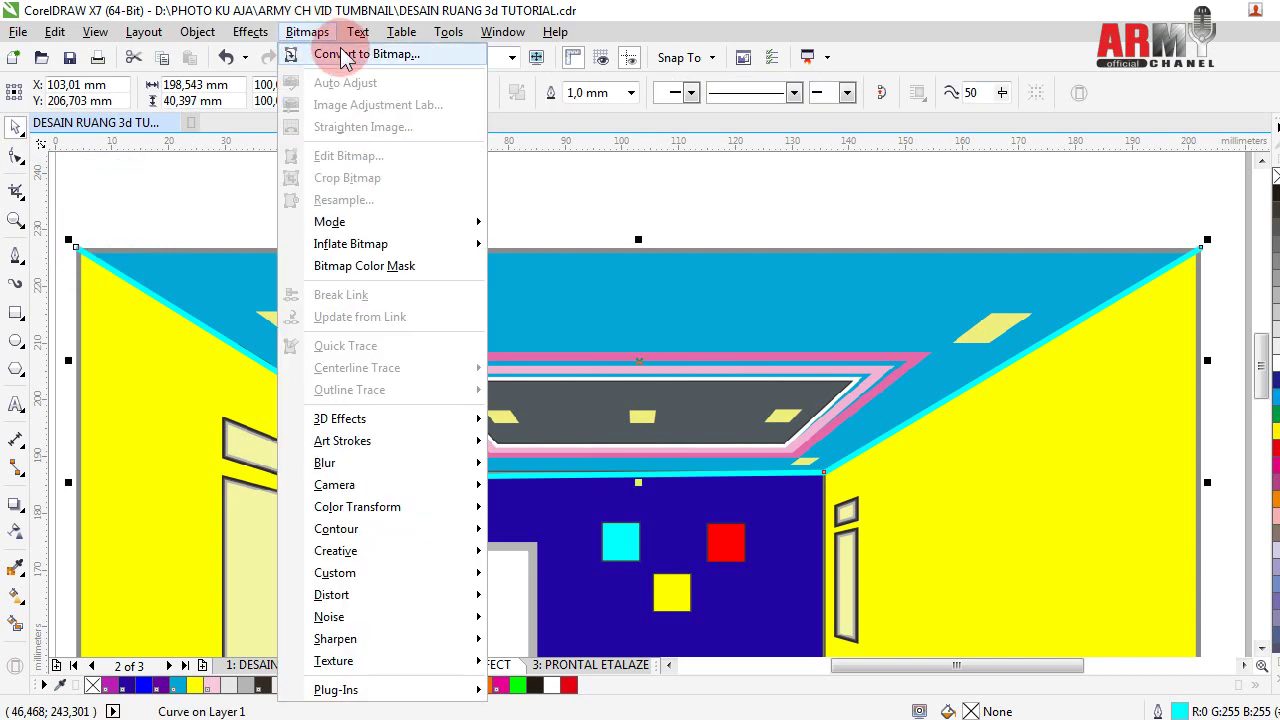
left_click(340, 50)
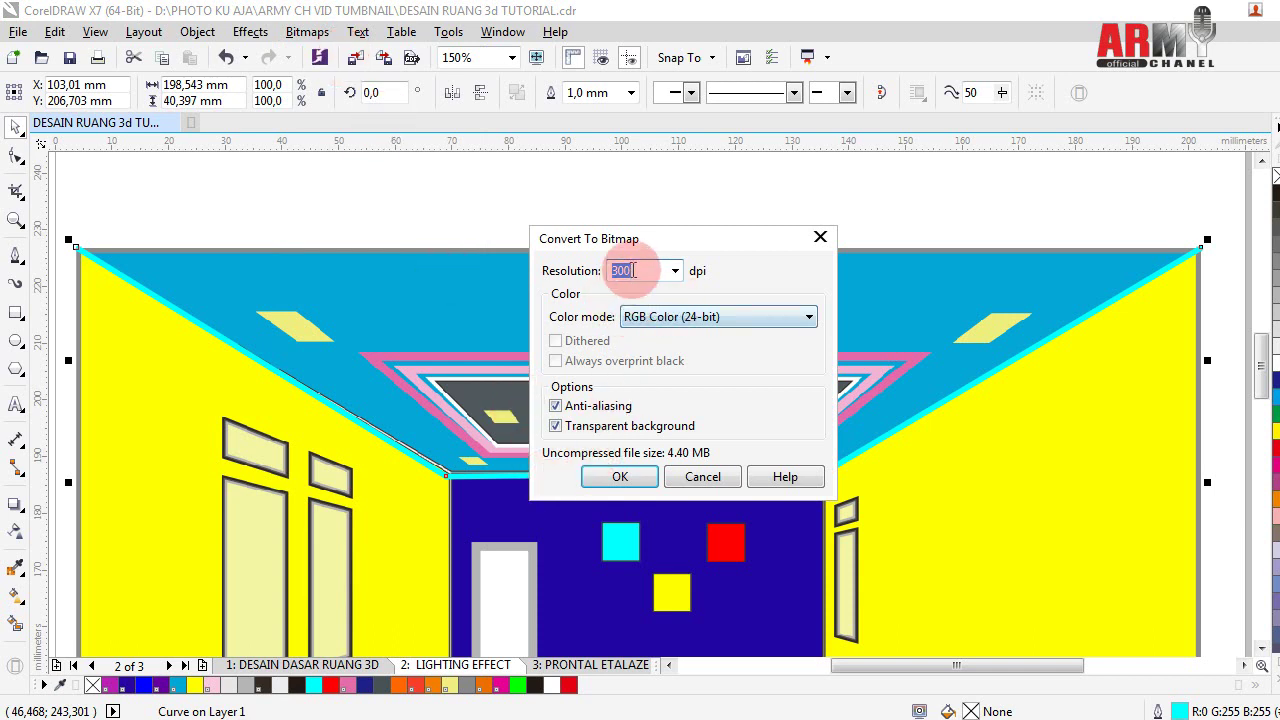
left_click(555, 426)
left_click(555, 426)
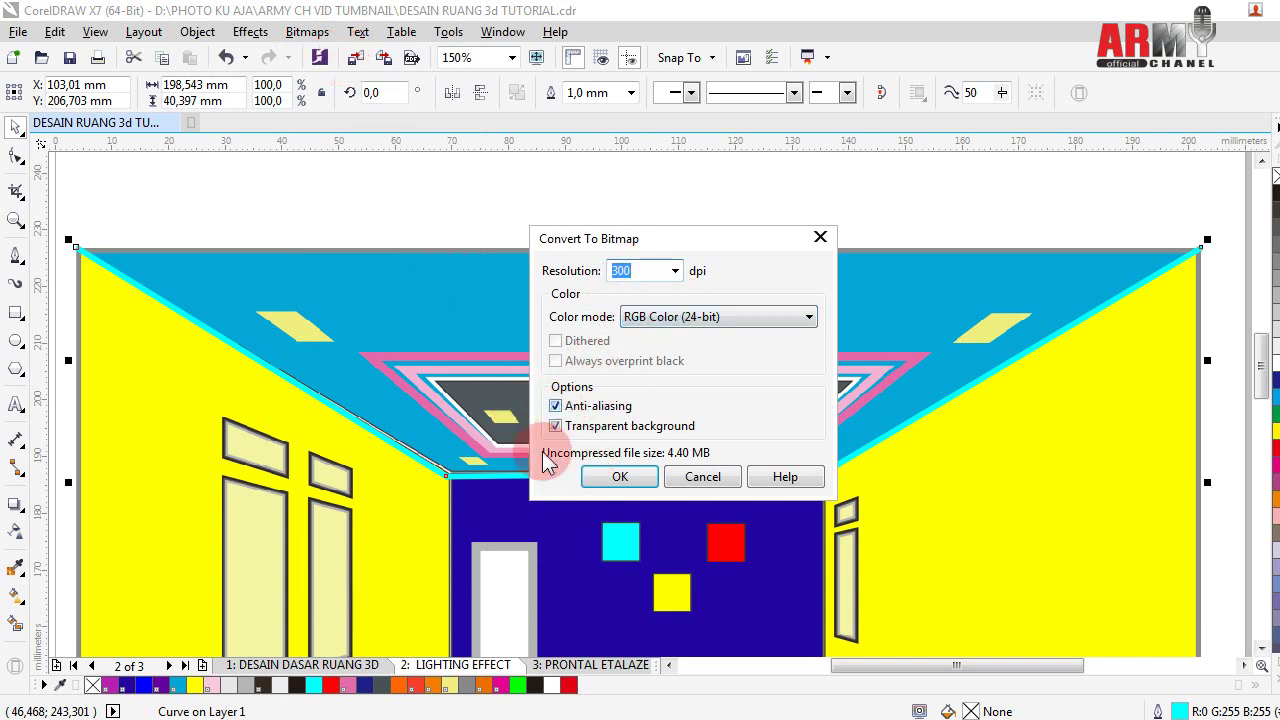
left_click(612, 476)
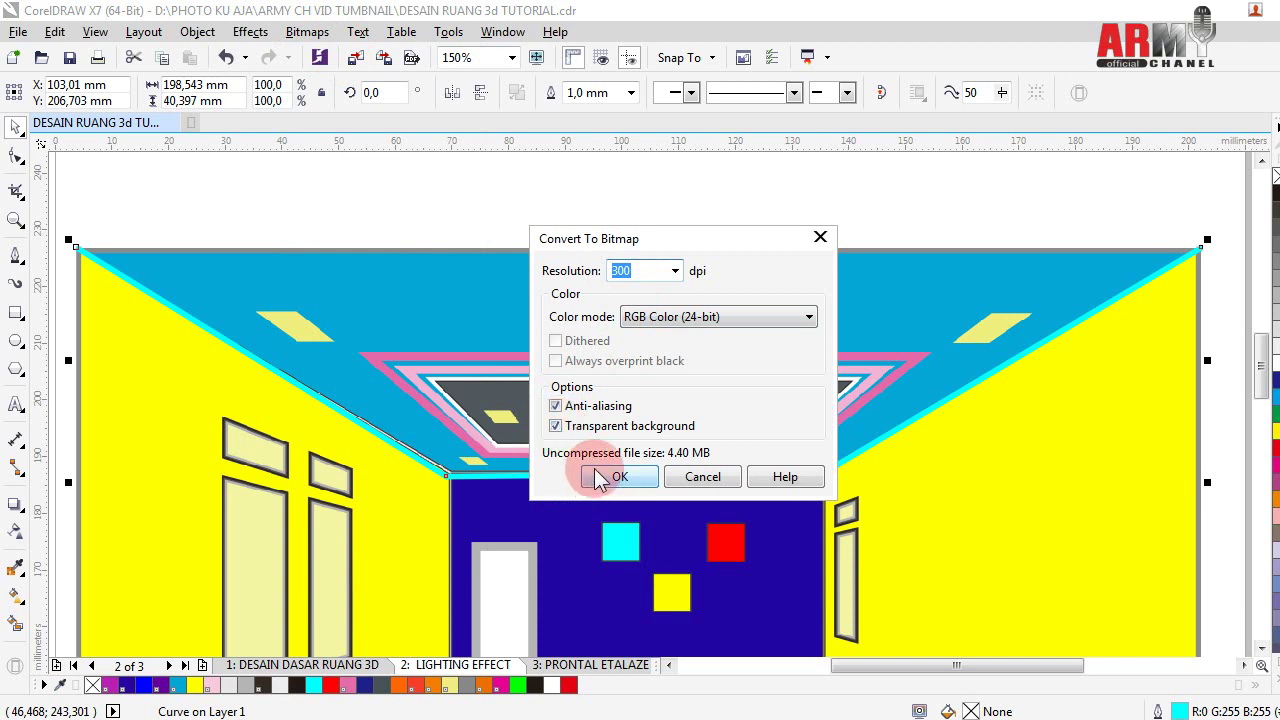
- Apply a Gaussian Blur with a 15-pixel radius to the cyan ceiling-edge bitmap
left_click(306, 31)
mouse_move(325, 463)
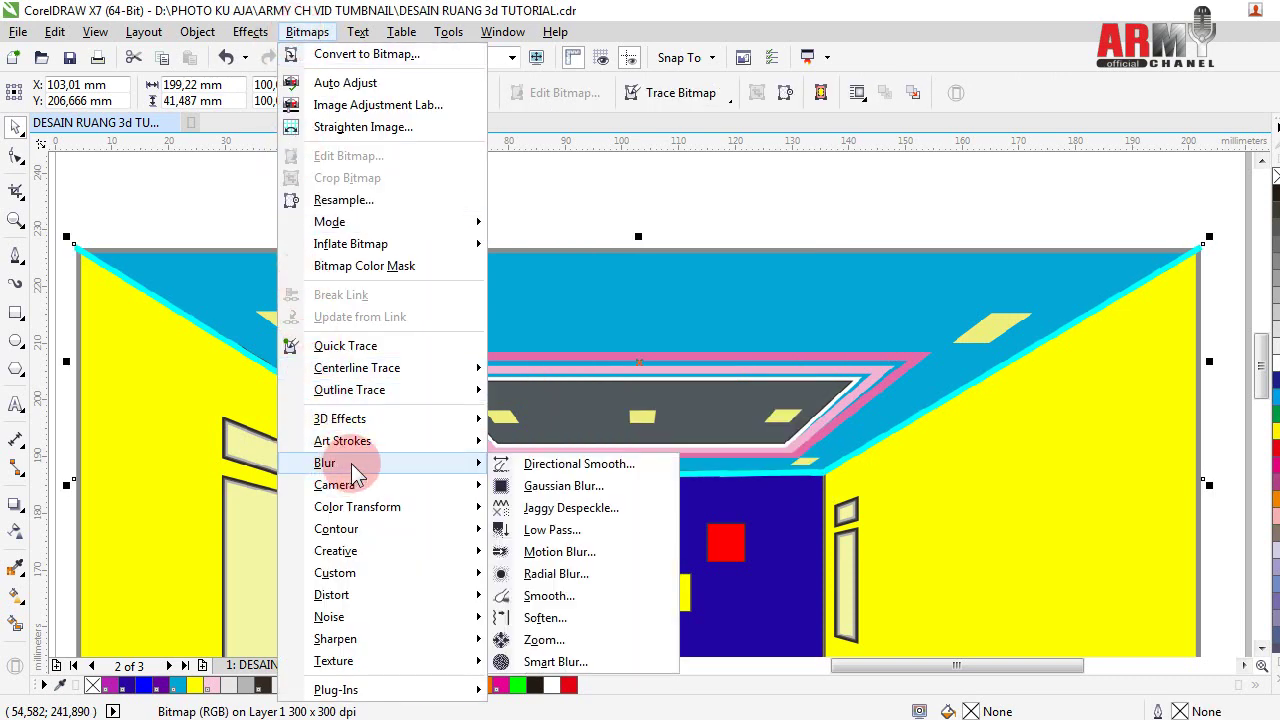
left_click(546, 485)
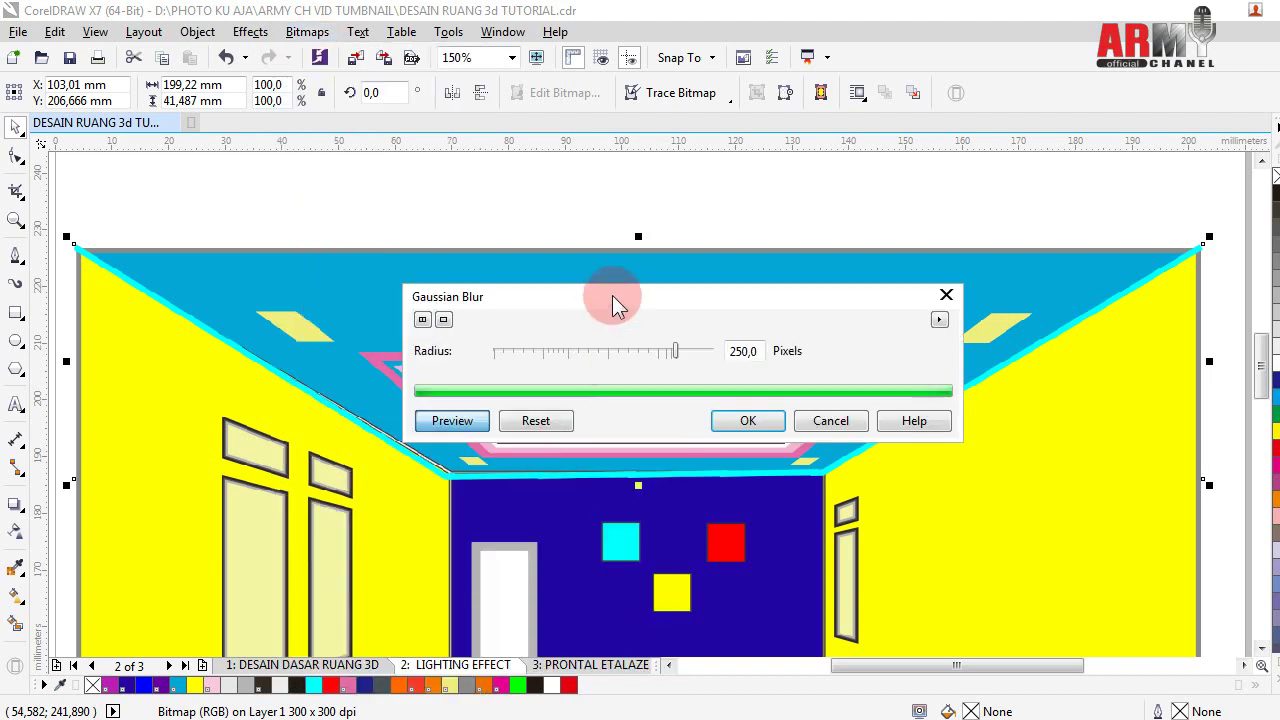
left_click_drag(608, 299, 671, 248)
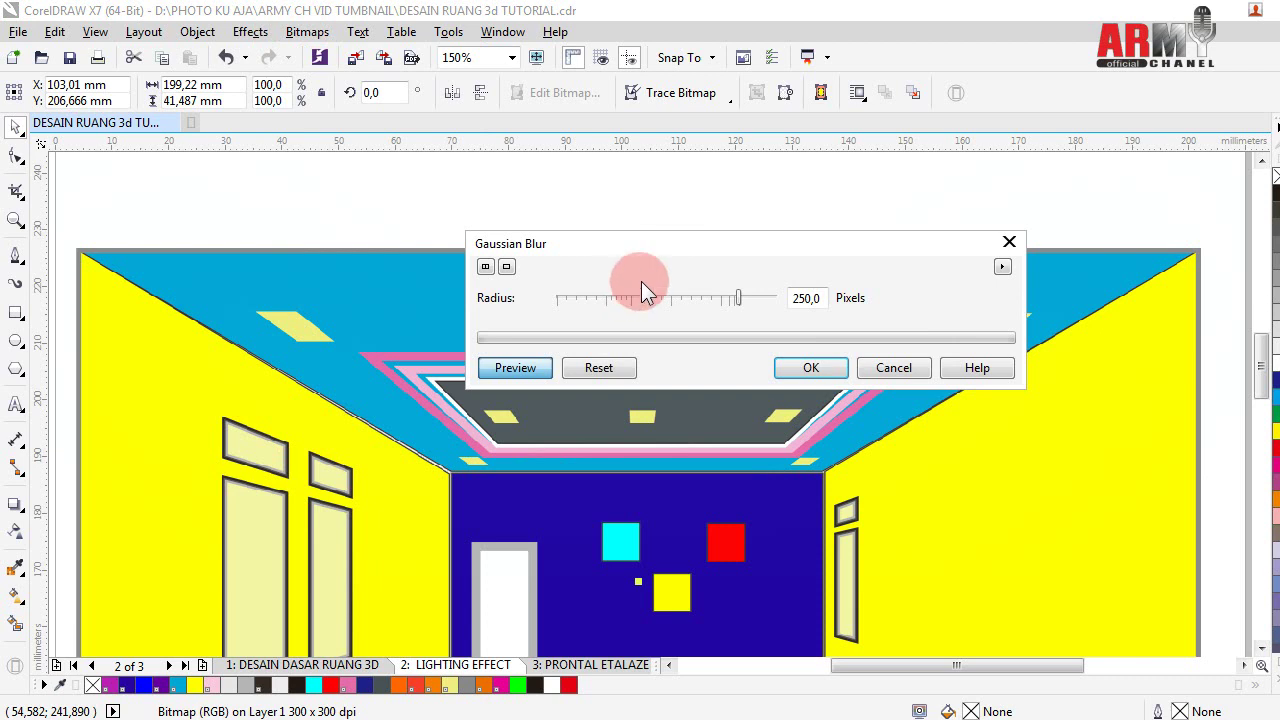
left_click(675, 298)
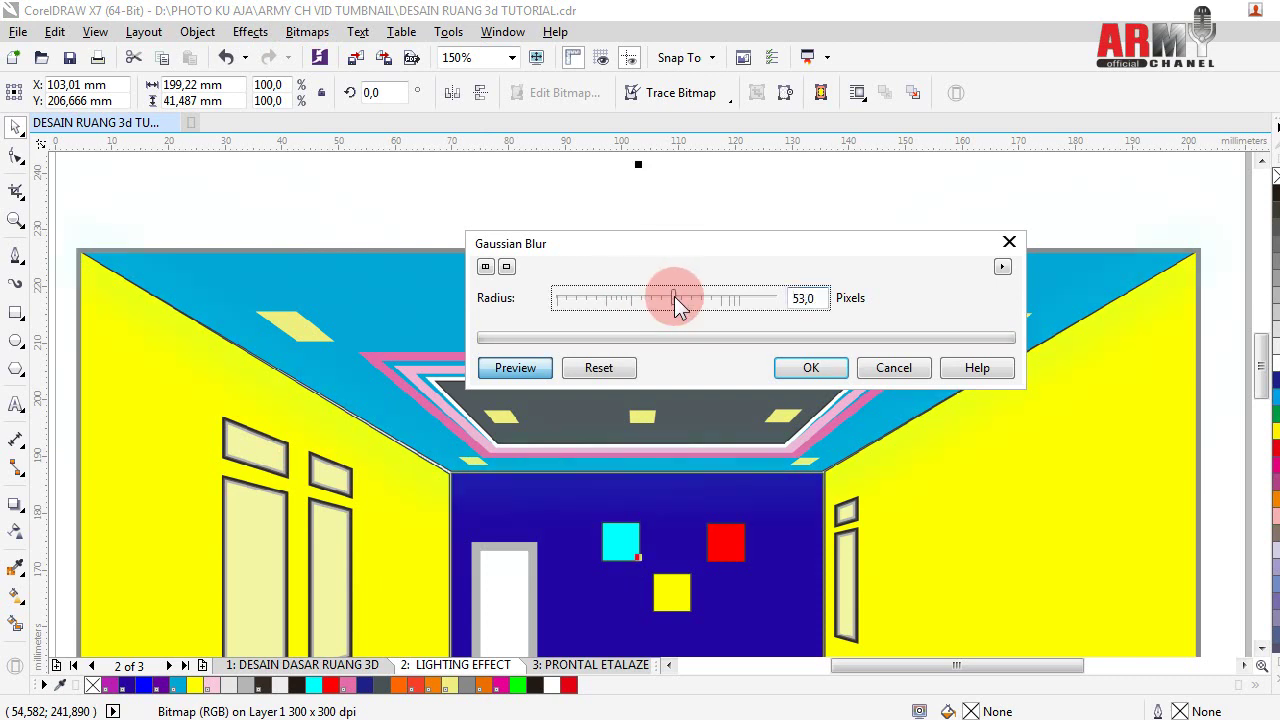
left_click(640, 299)
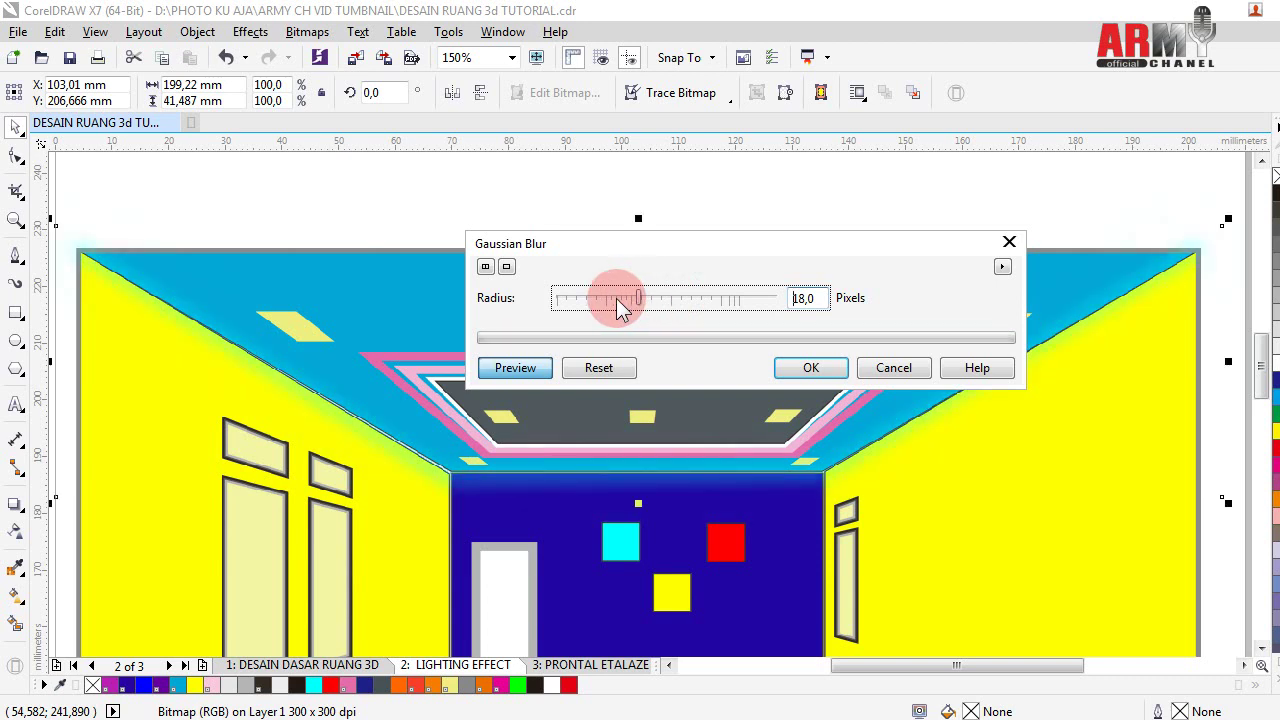
left_click(617, 299)
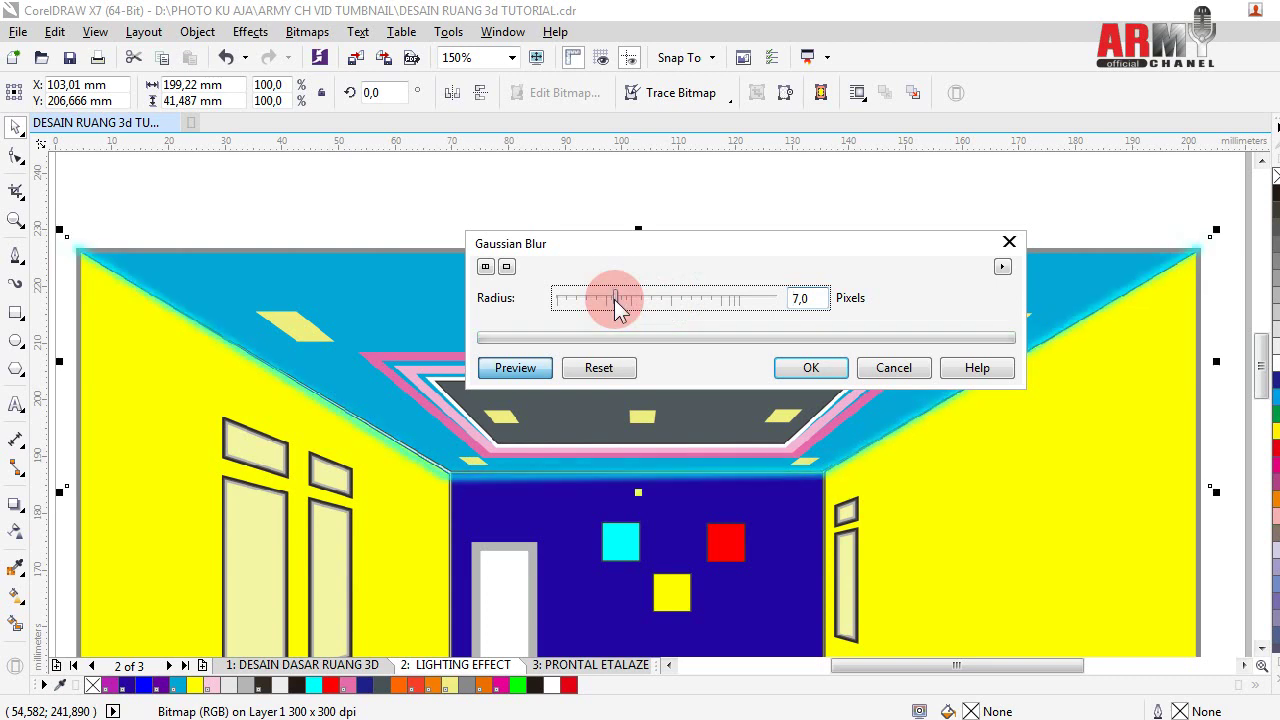
left_click_drag(616, 299, 601, 299)
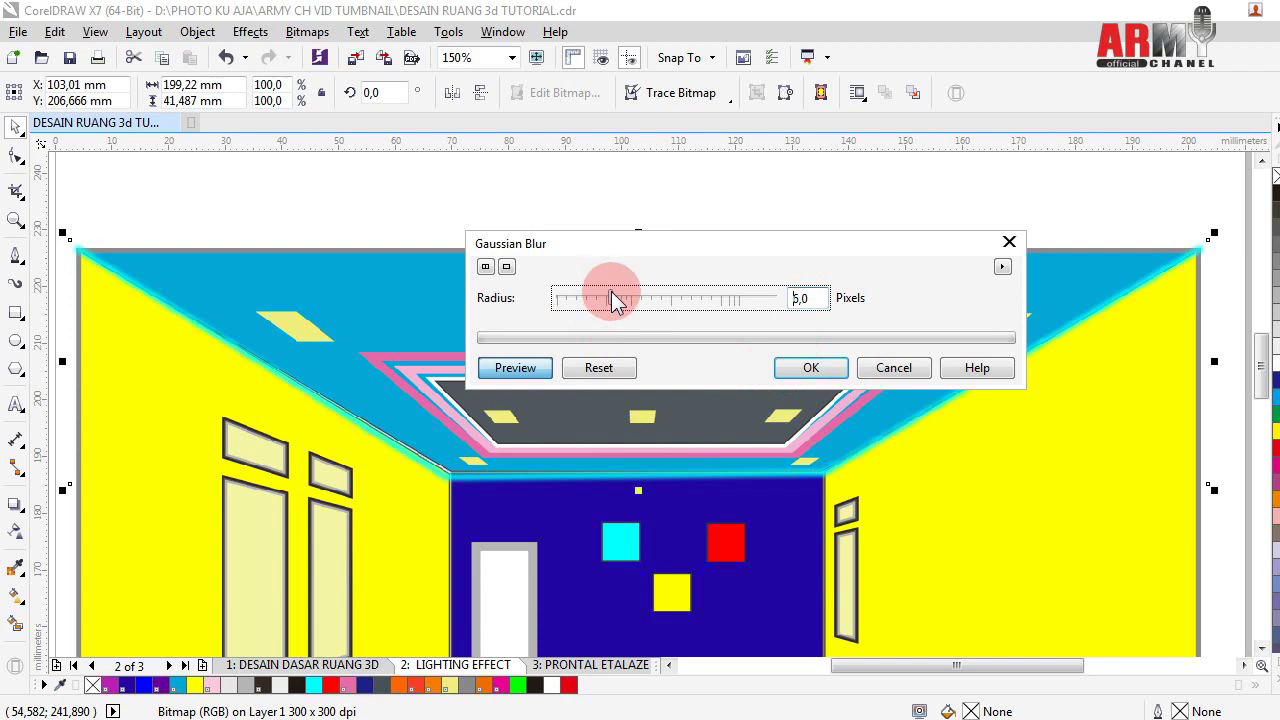
left_click_drag(615, 300, 624, 308)
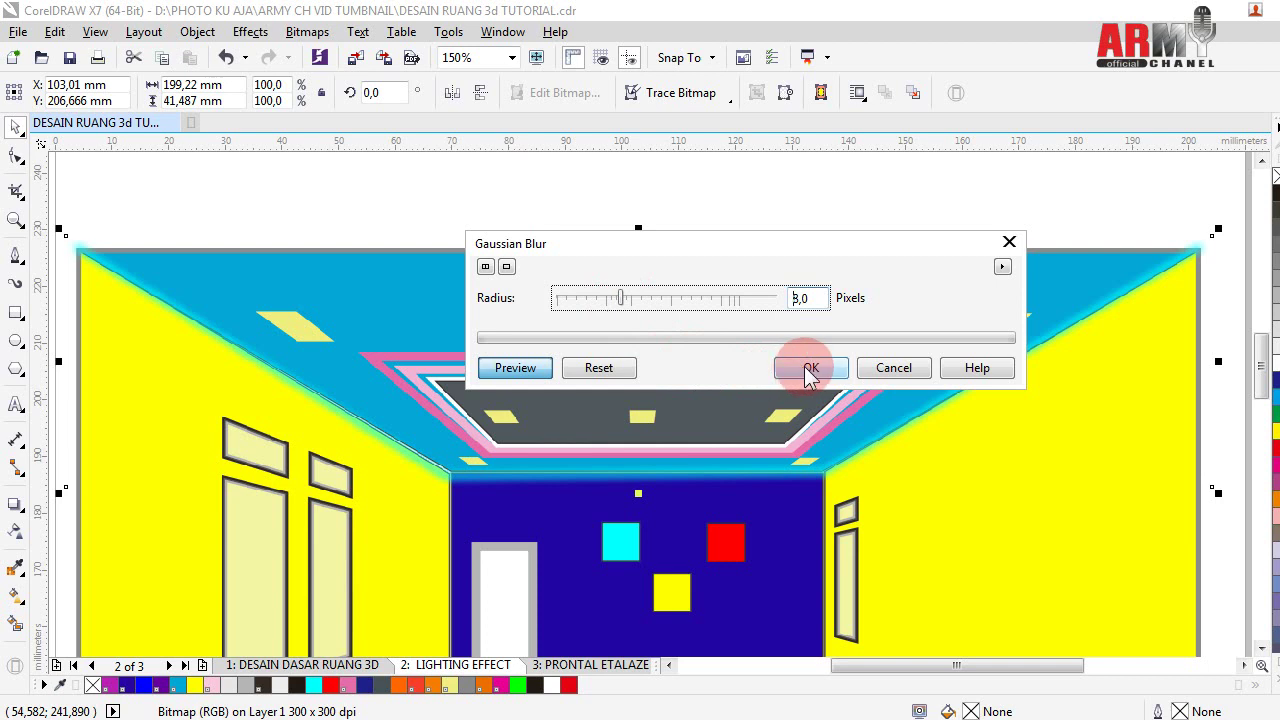
left_click_drag(640, 306, 648, 316)
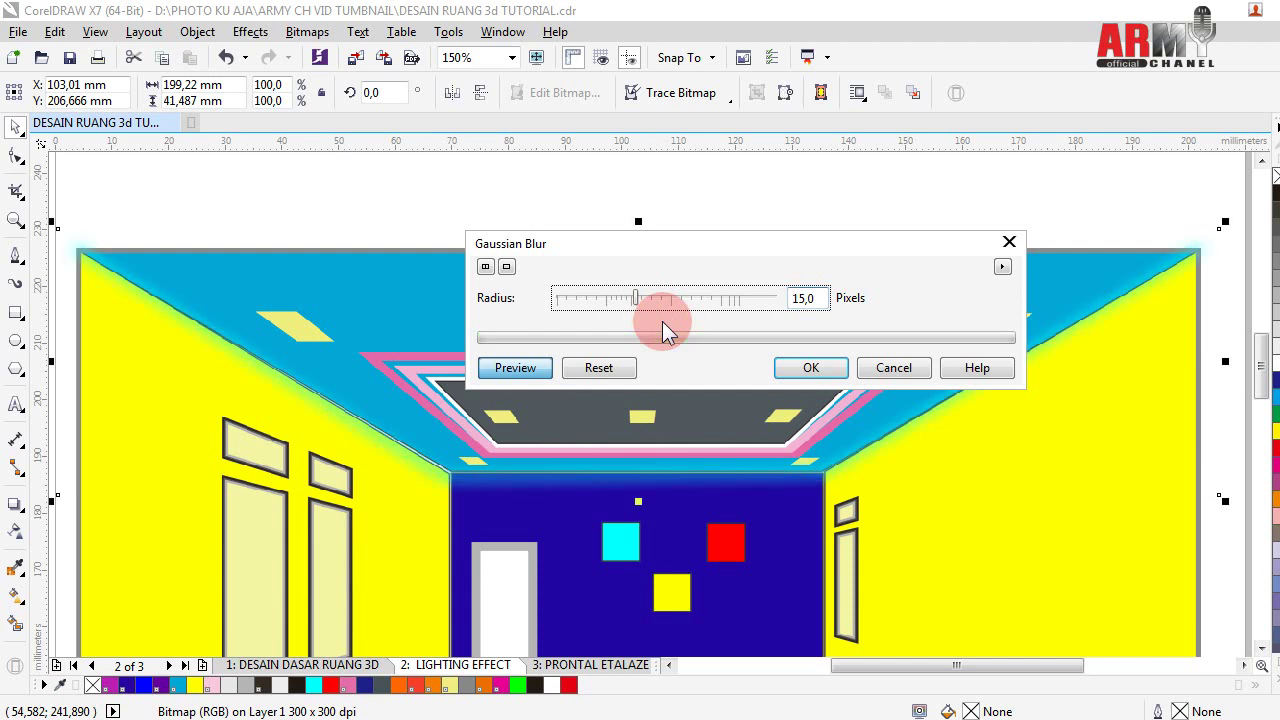
left_click(797, 372)
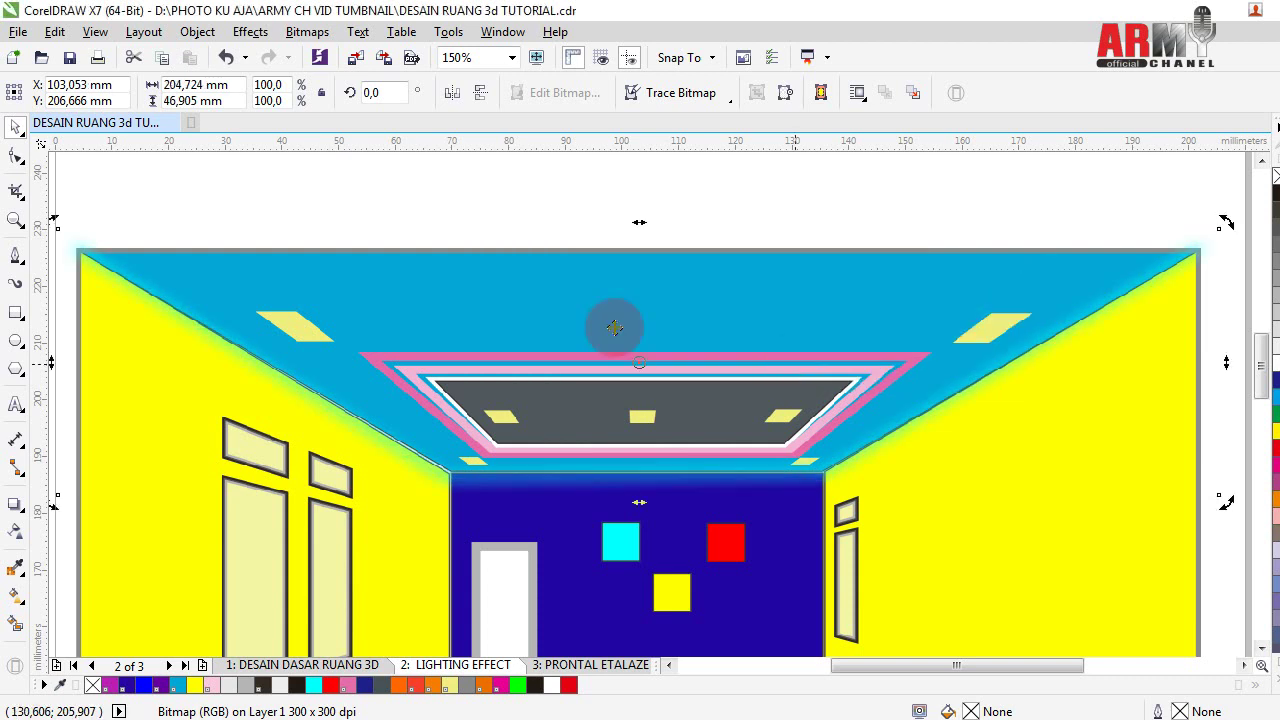
- Convert the blurred cyan ceiling glow into a bitmap
left_click(306, 33)
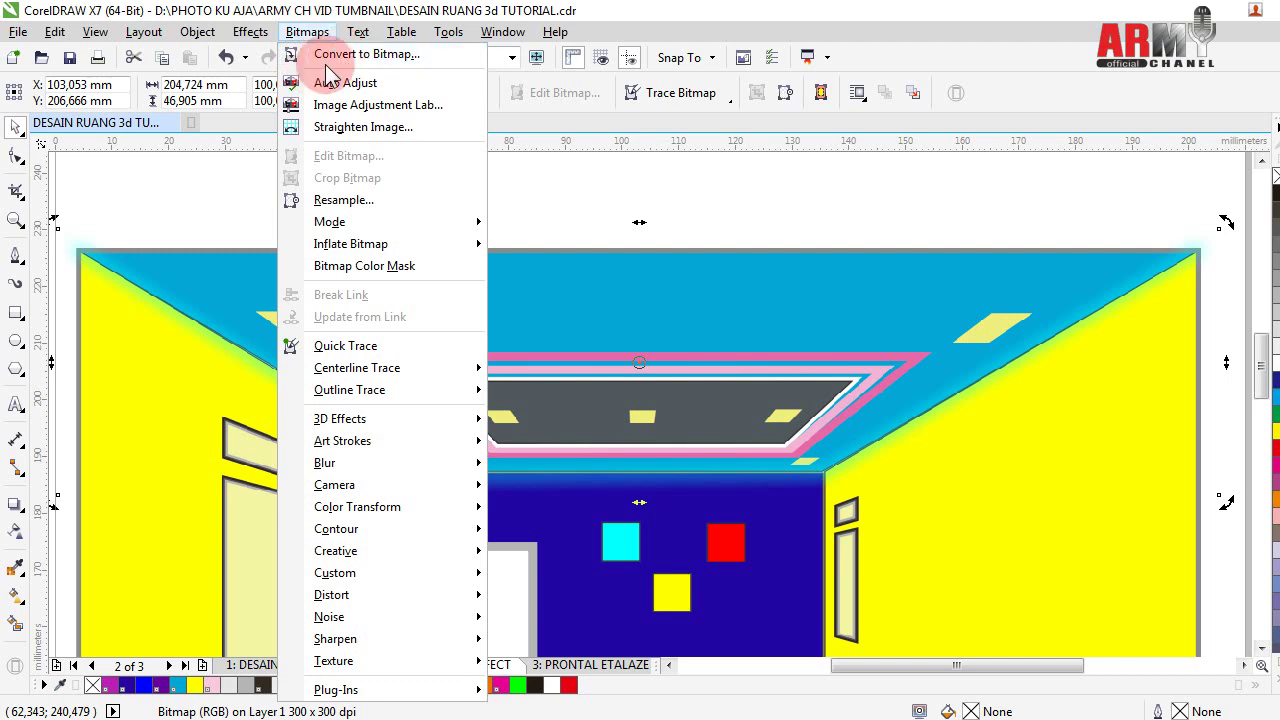
left_click(336, 57)
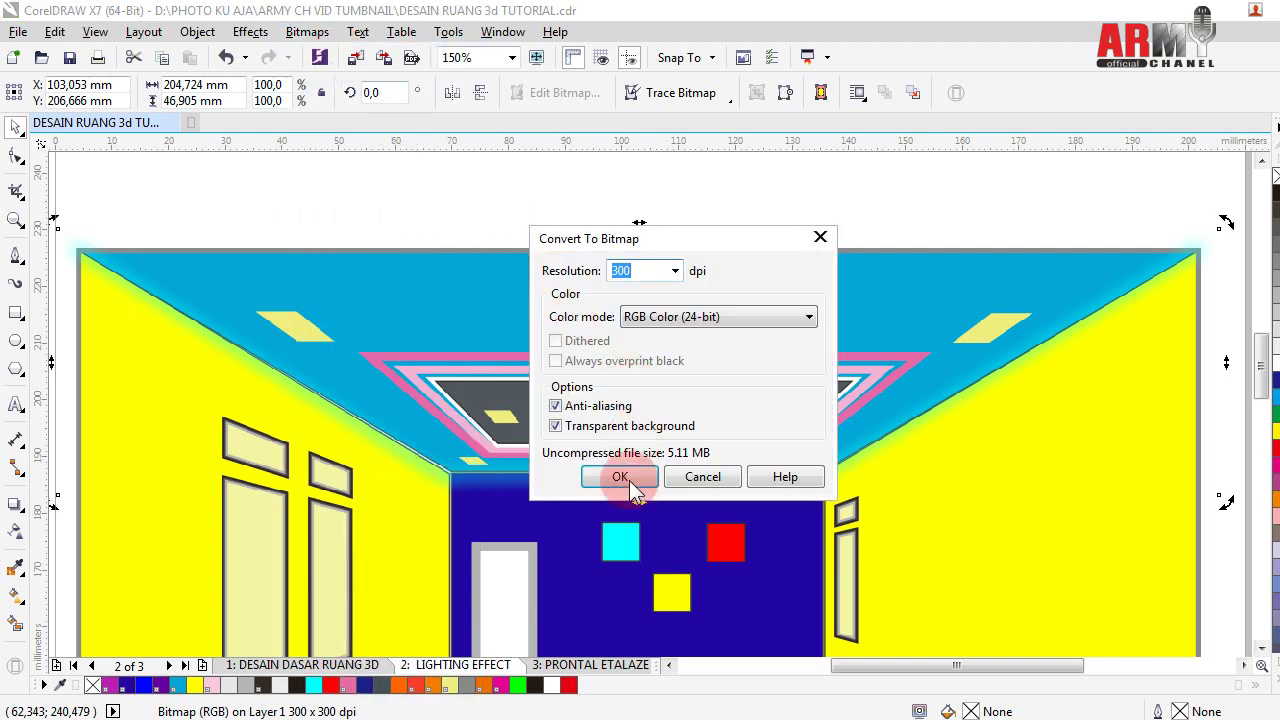
left_click(620, 476)
- Zoom out to 75% to show the whole room and deselect the glow bitmap
left_click(385, 245)
left_click(379, 228)
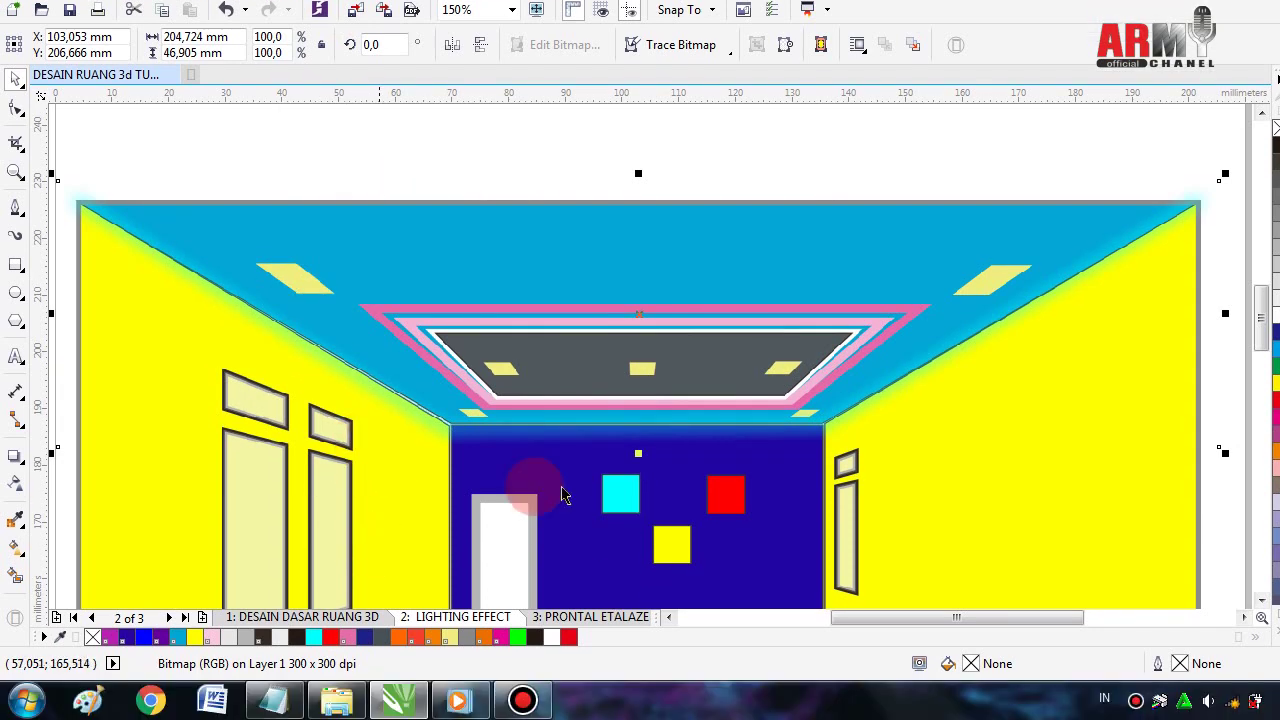
left_click(1178, 600)
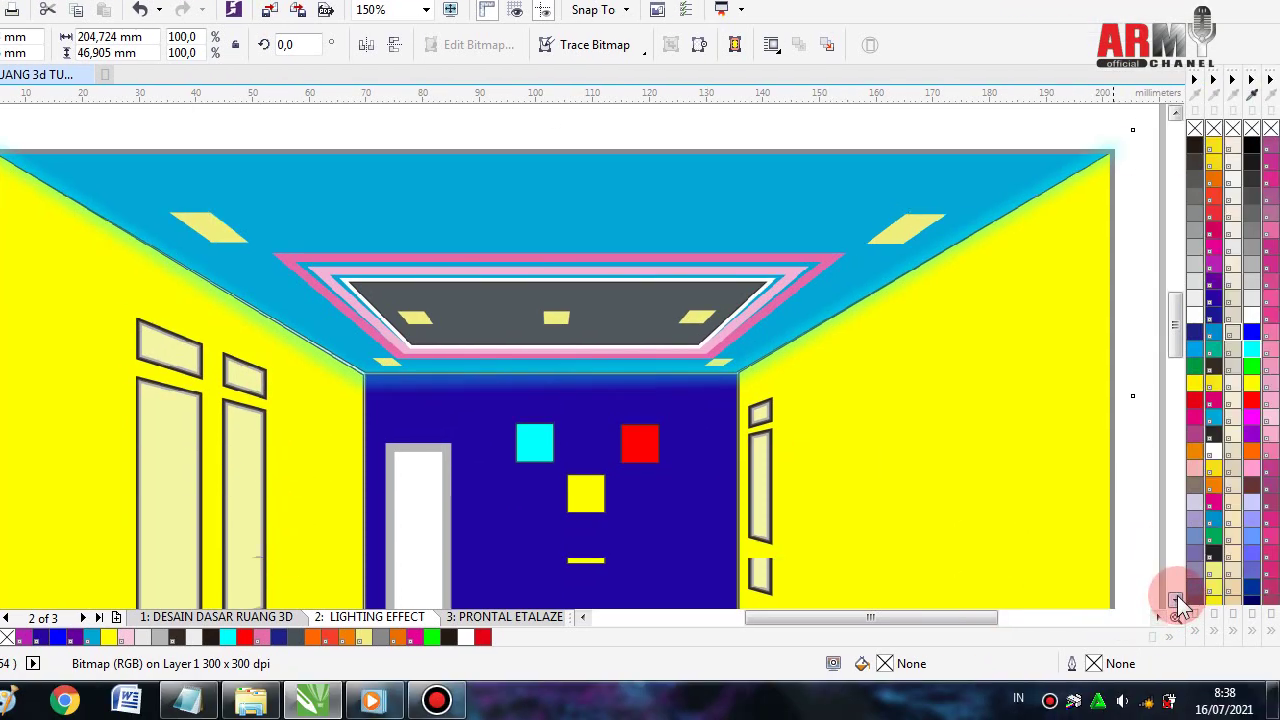
left_click(1178, 605)
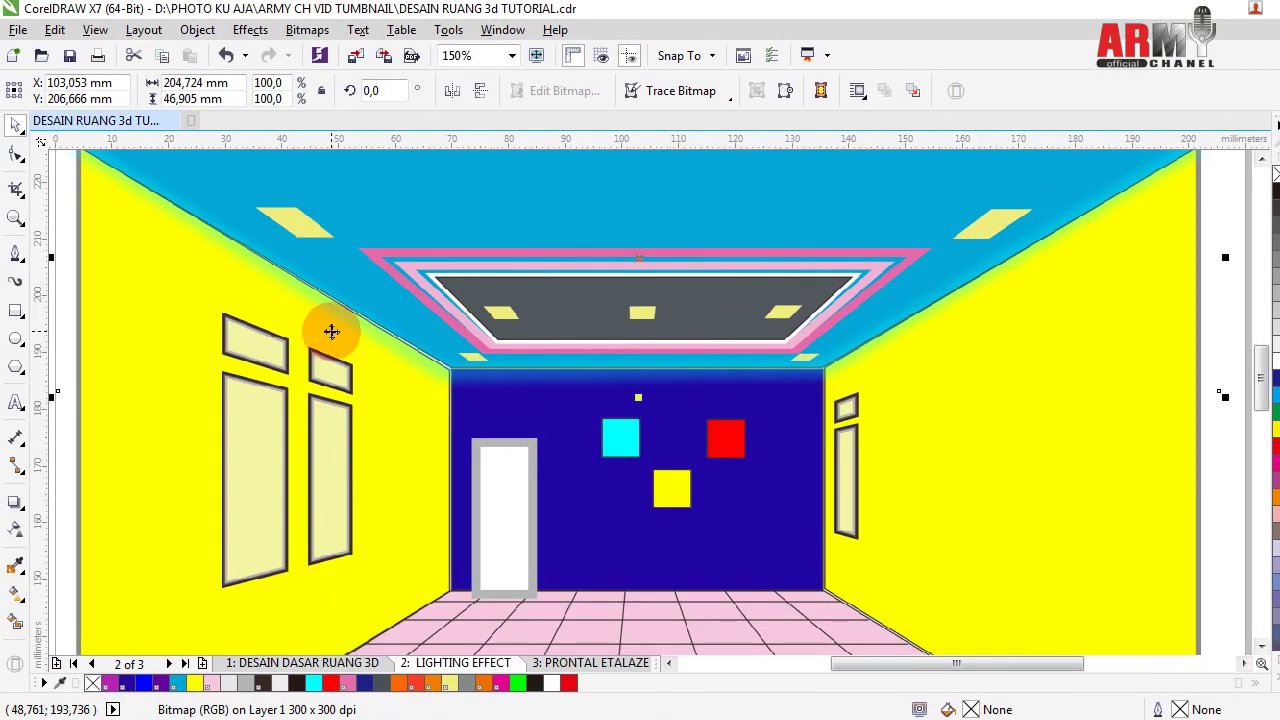
left_click(331, 331)
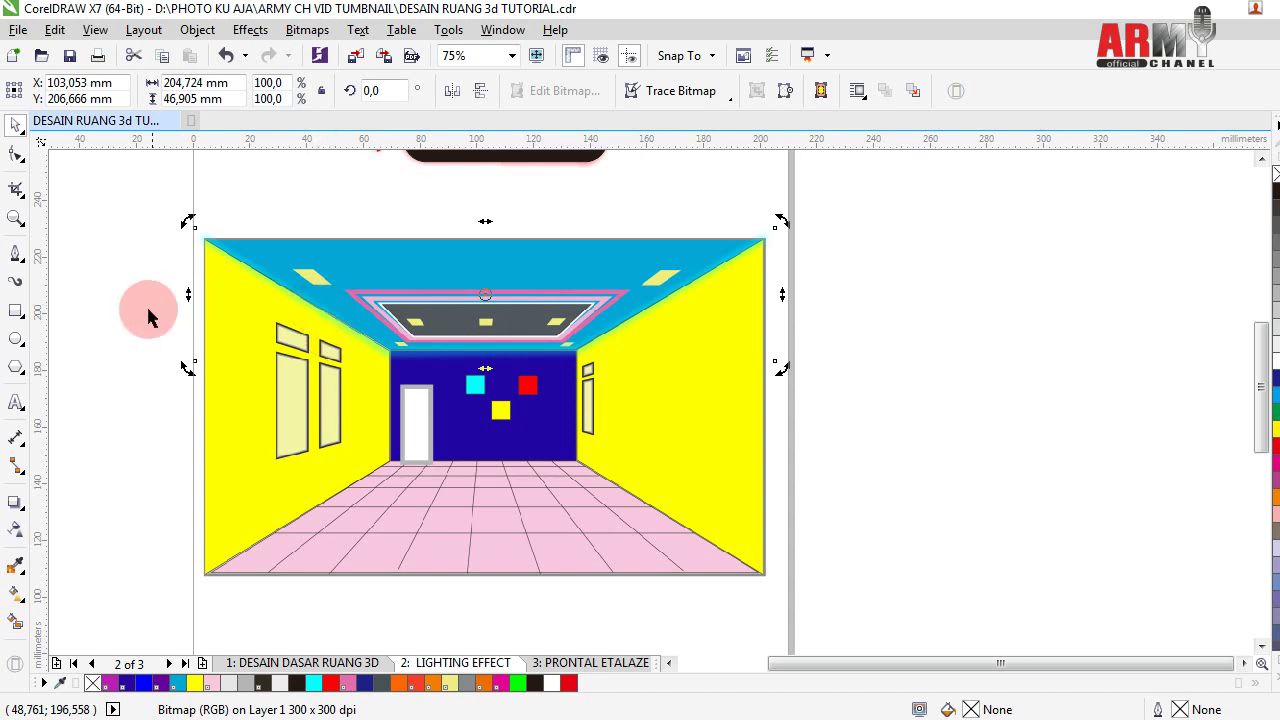
left_click(149, 309)
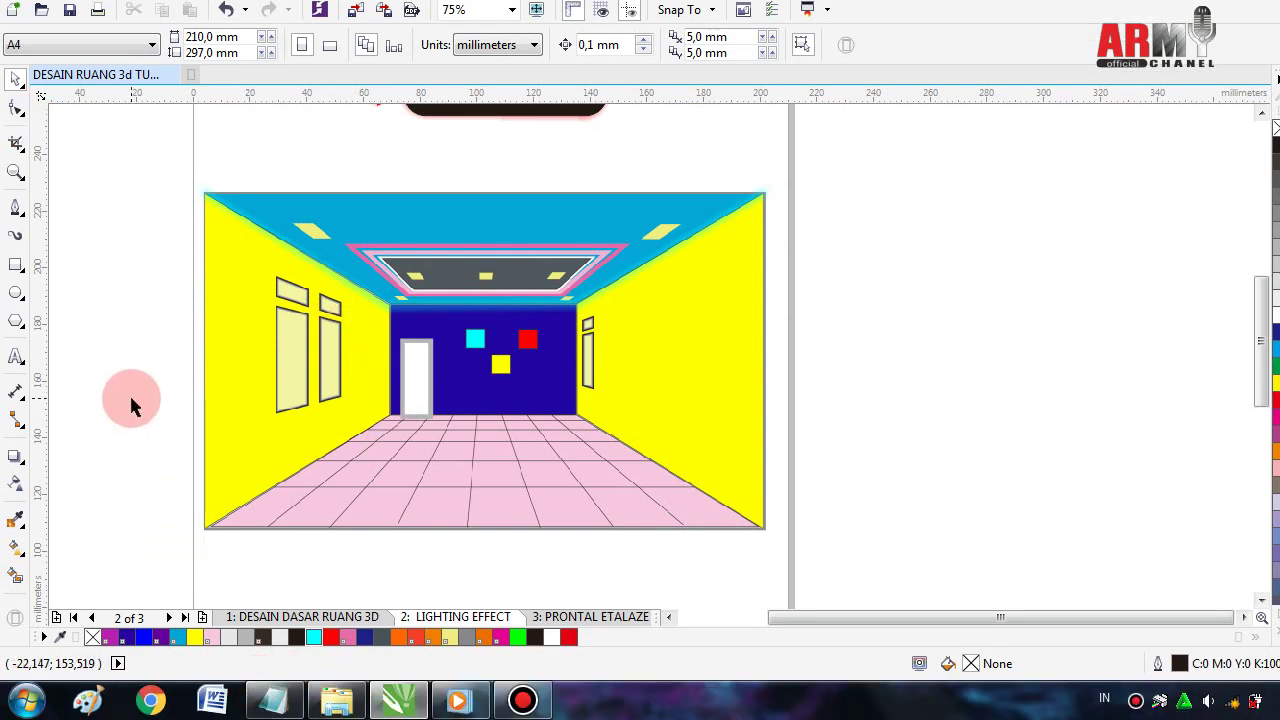
mouse_move(272, 699)
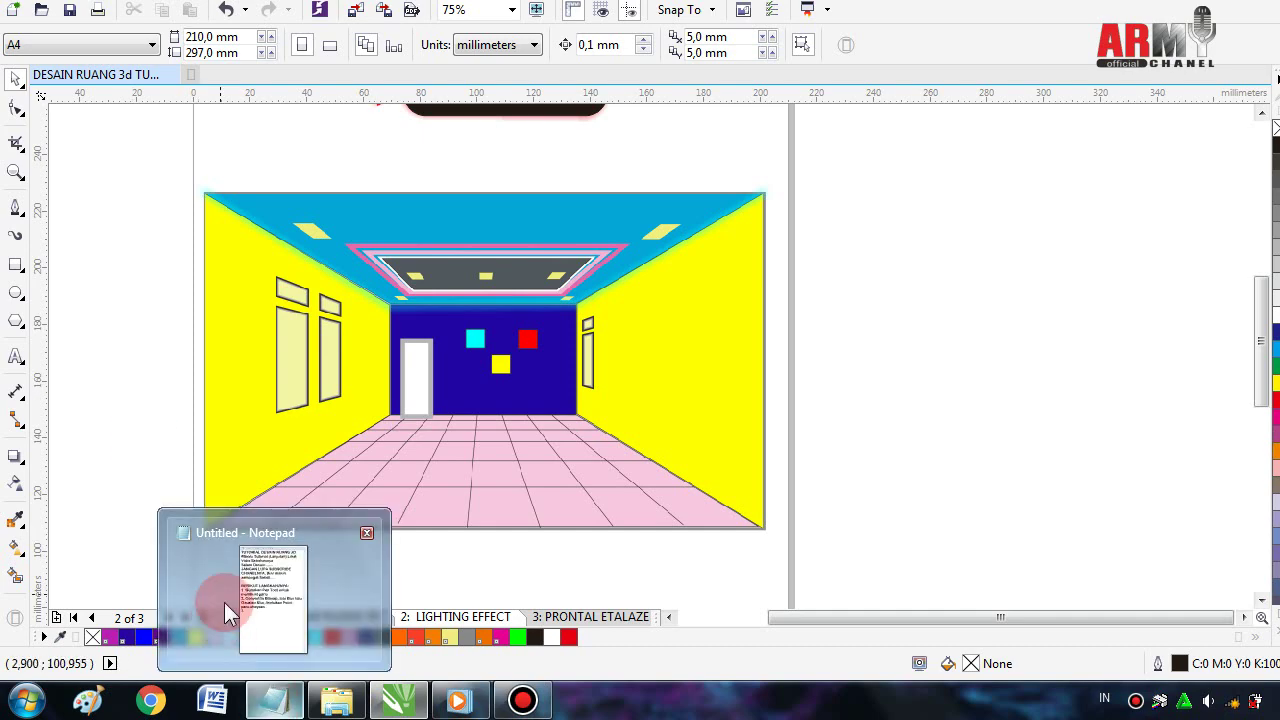
- In Notepad, write step 3 about making the ceiling light the same way, fixing the 'naun' typo
left_click(292, 614)
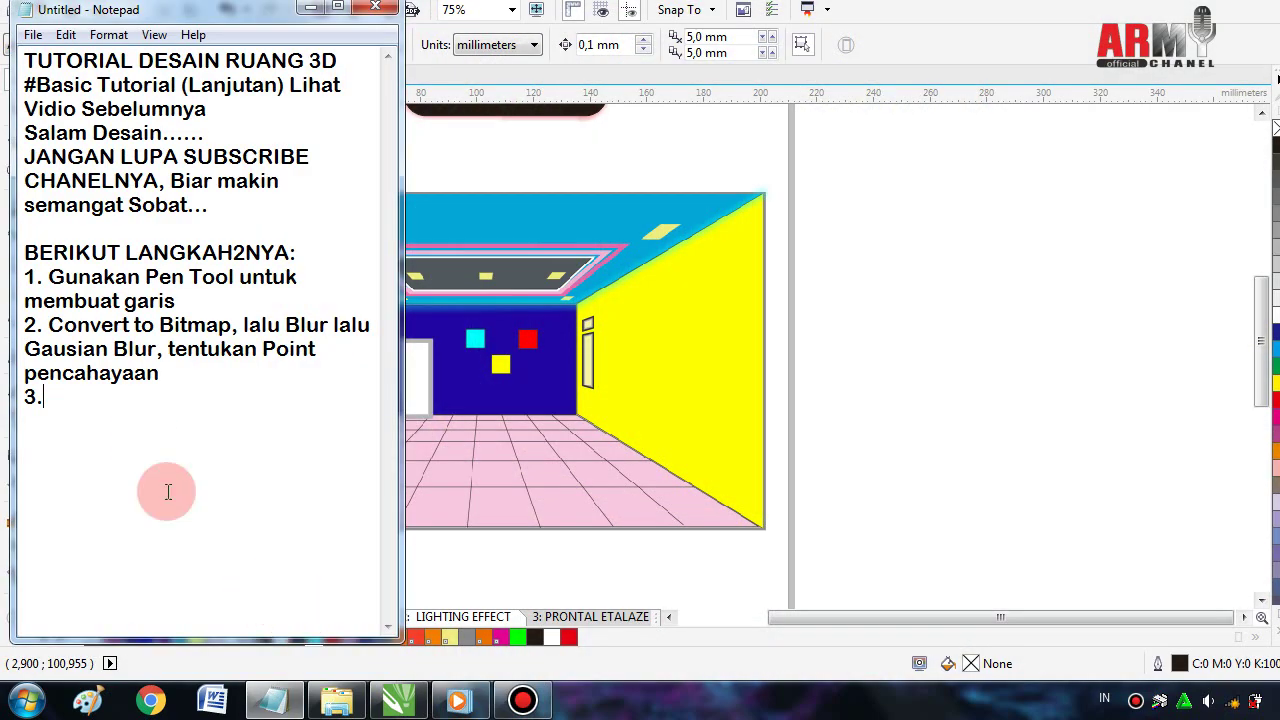
left_click(64, 417)
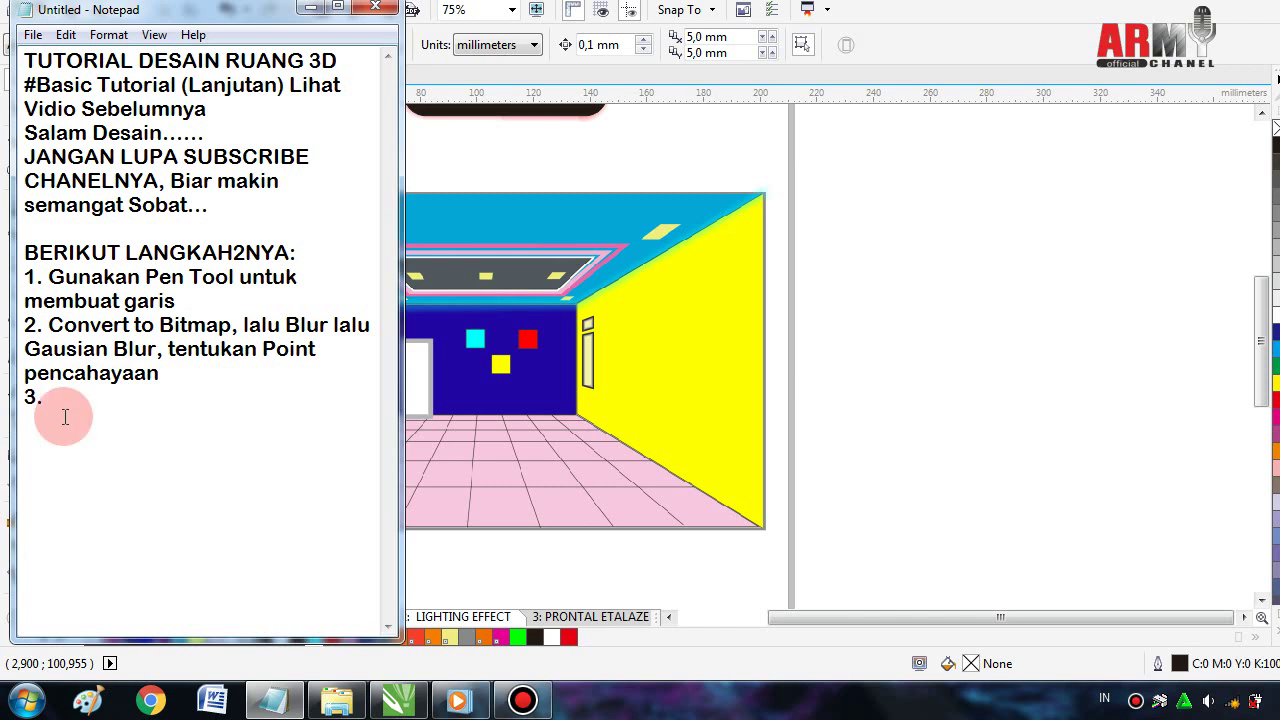
type("Bua")
type("t juga ")
type("cahaya ")
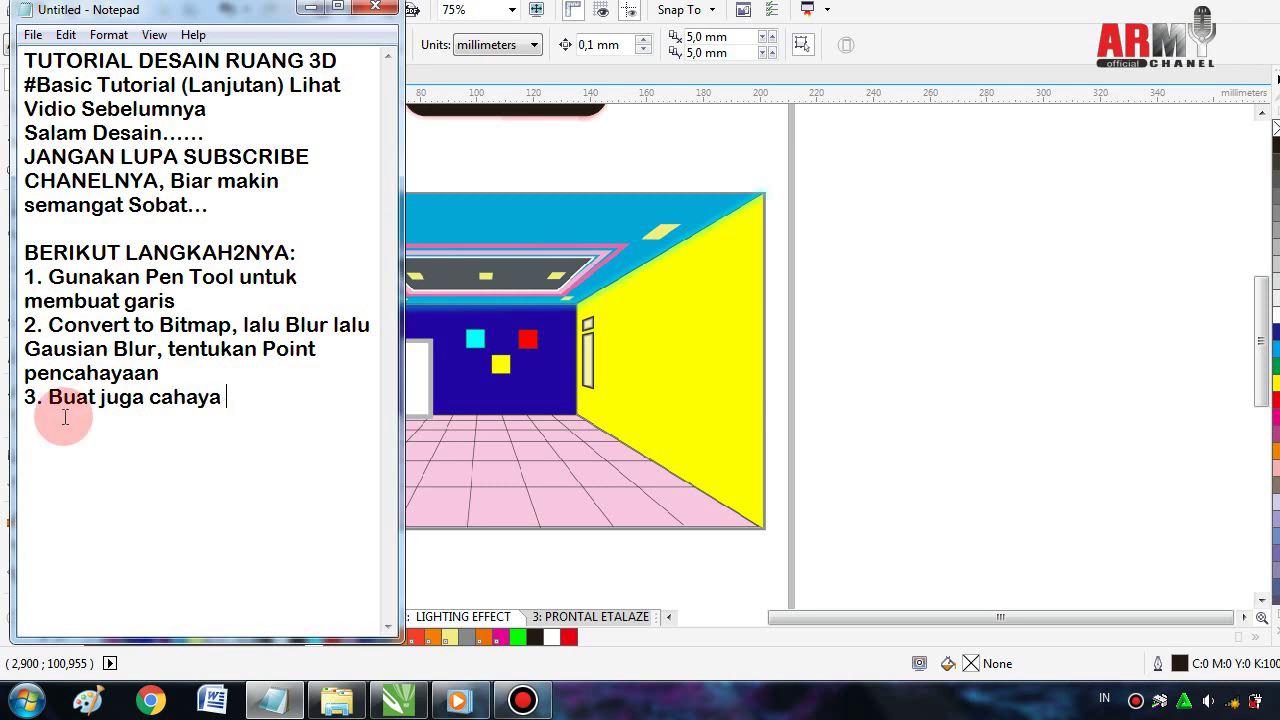
type("dari ata")
type("s")
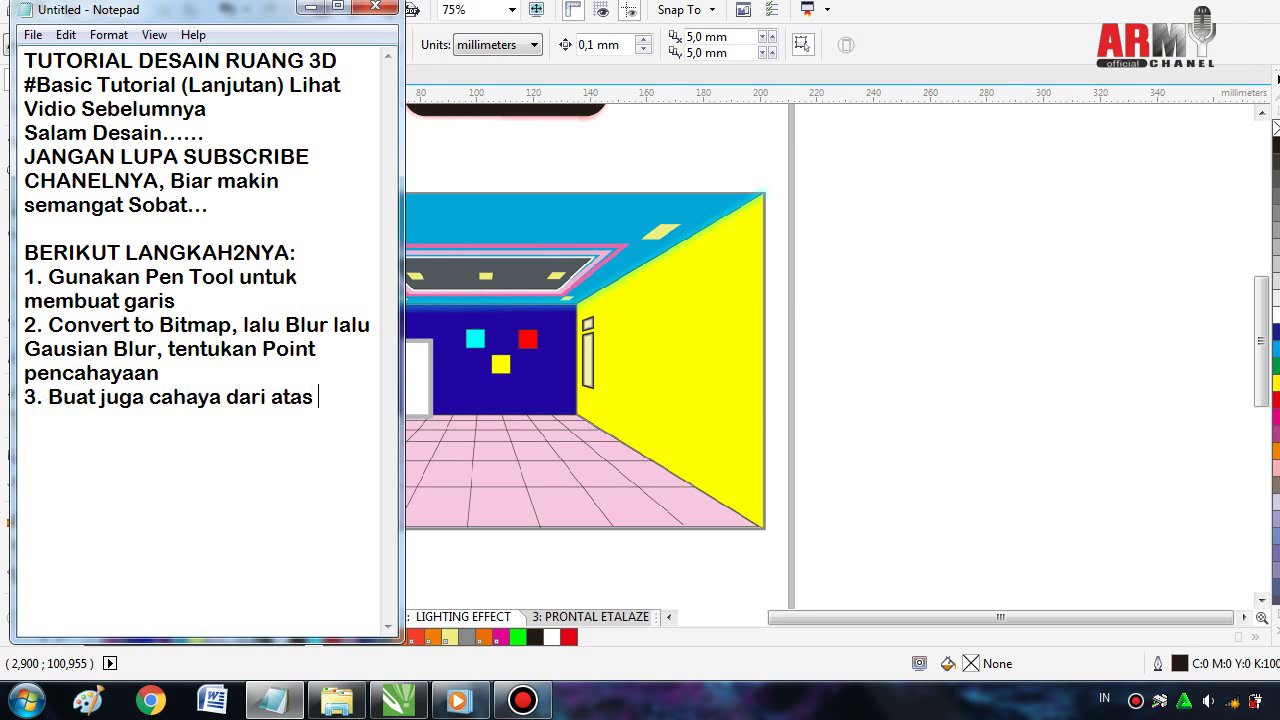
type(" Plapon")
type(" de")
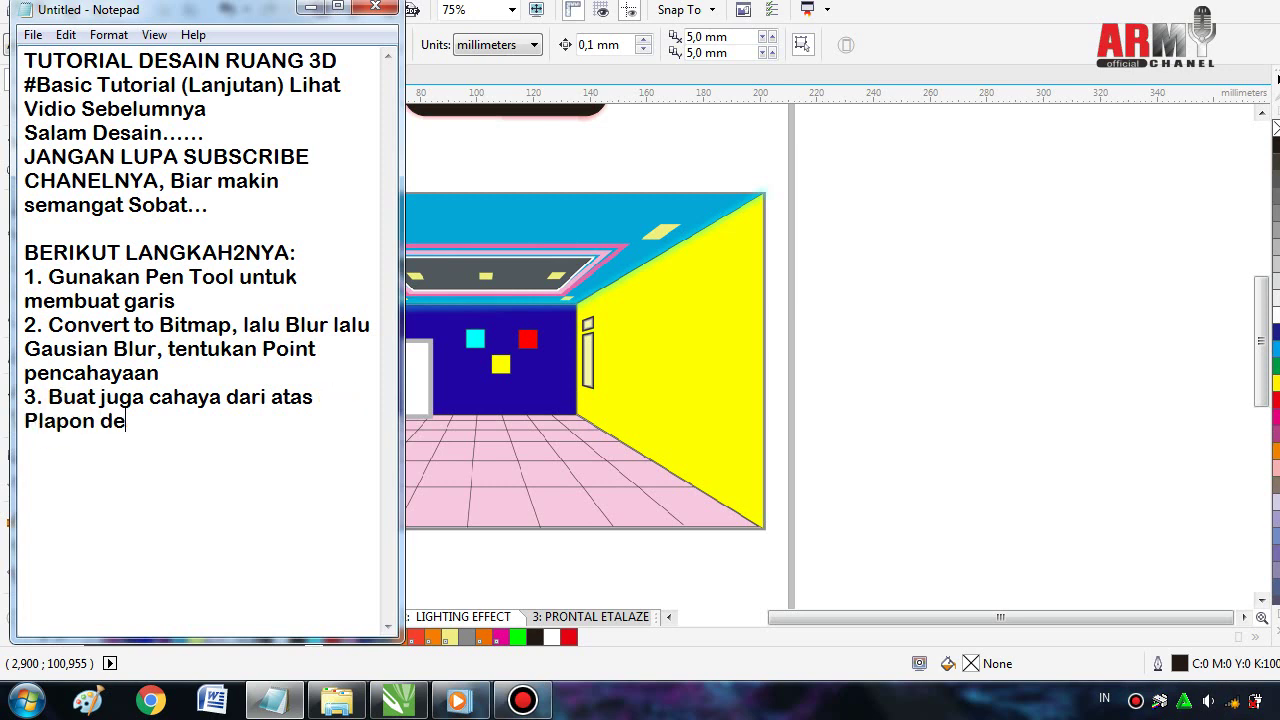
type("ngan cara ")
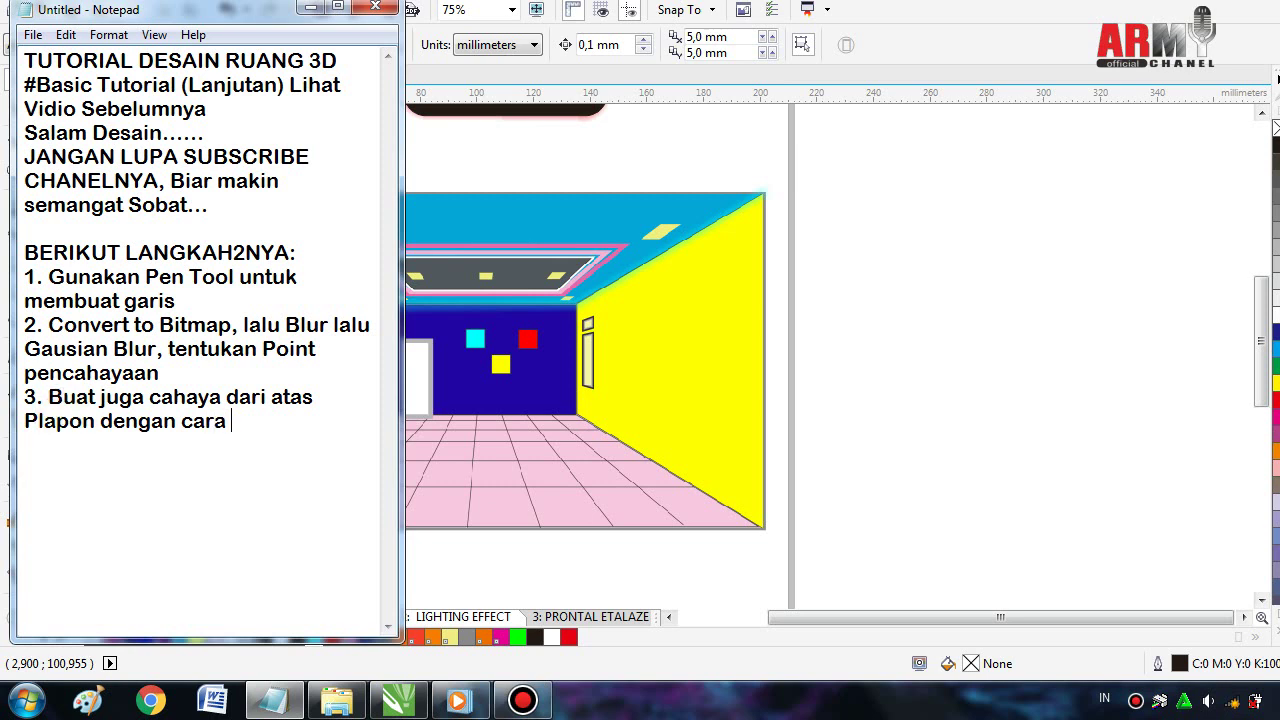
type("yang sama ")
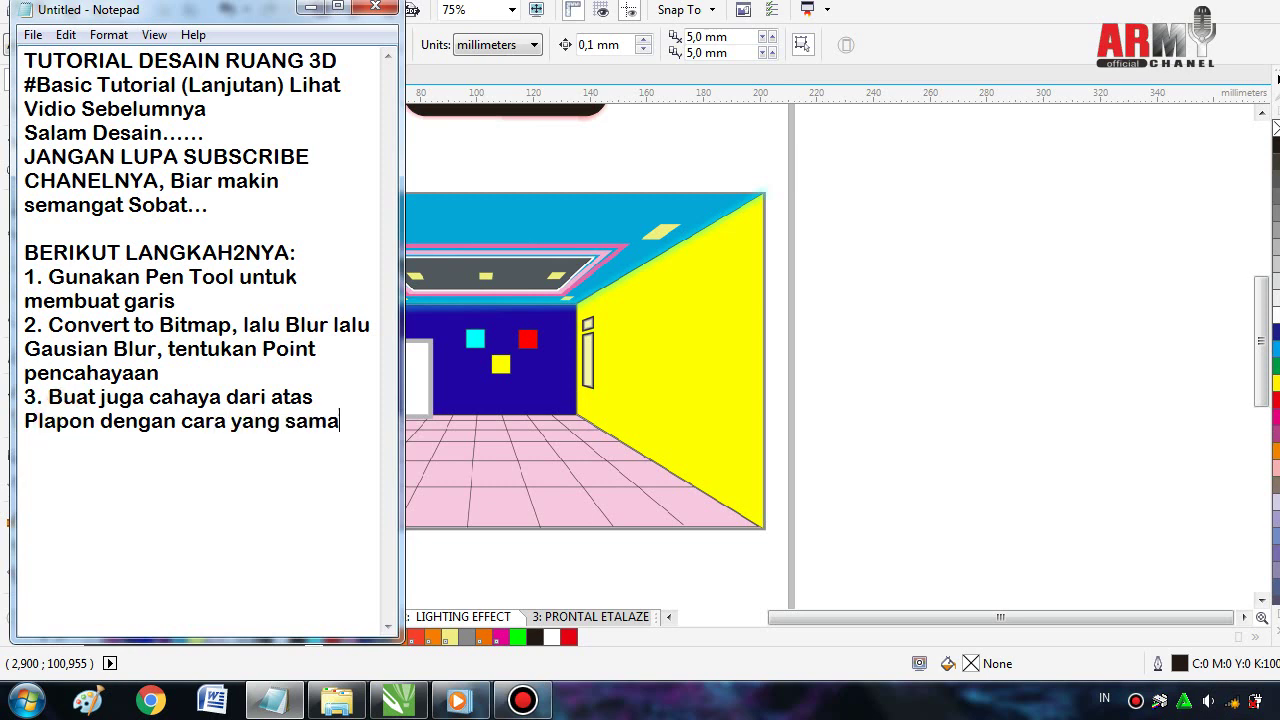
type("dan la")
type("ngkah yang")
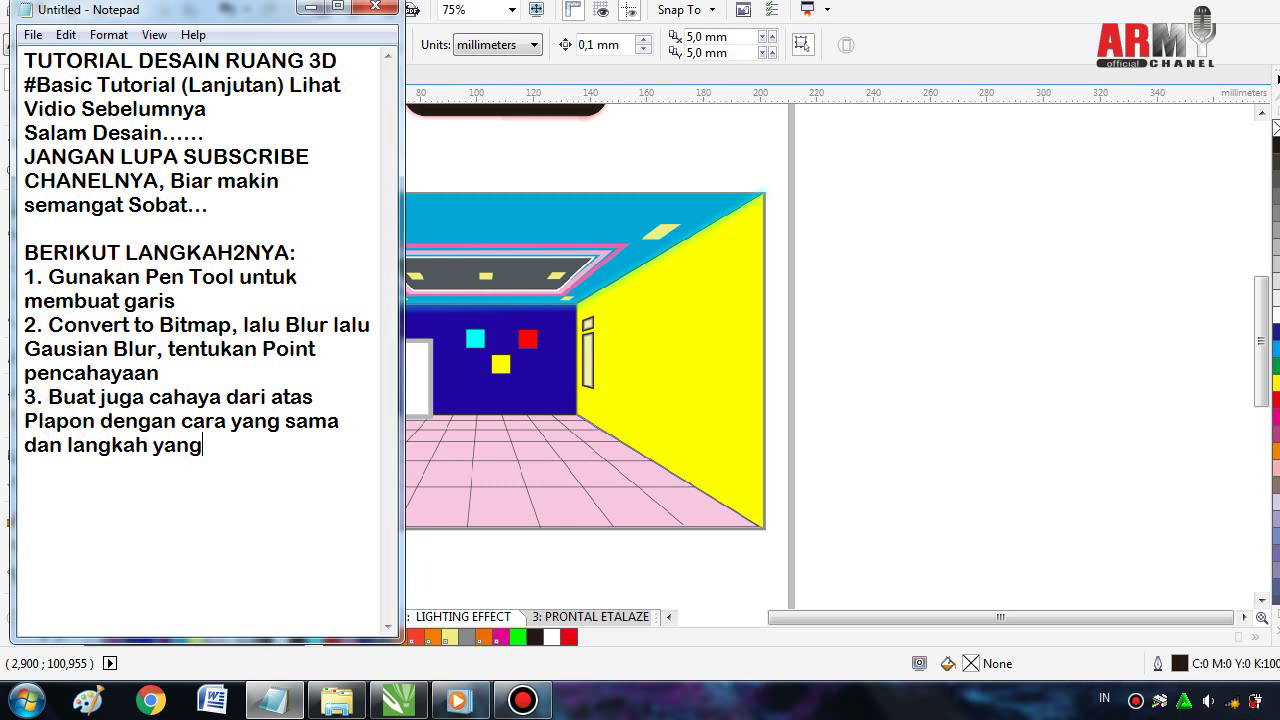
type(" sama")
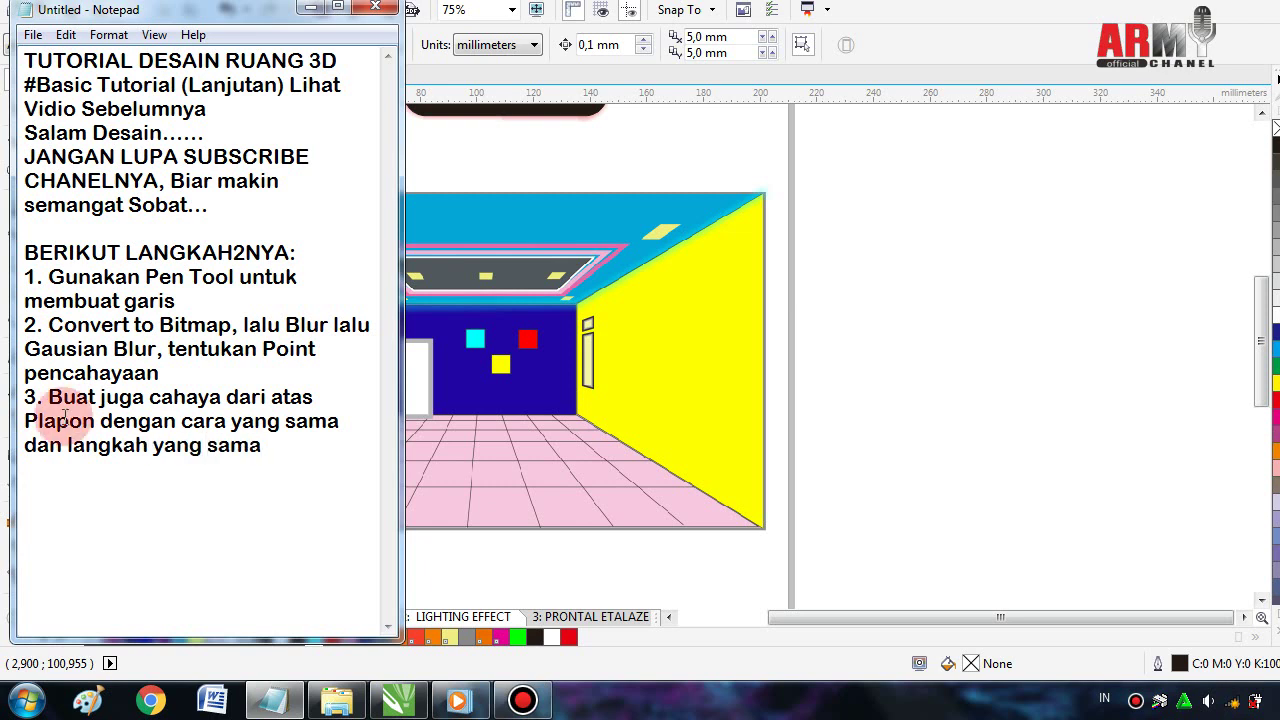
type(", na")
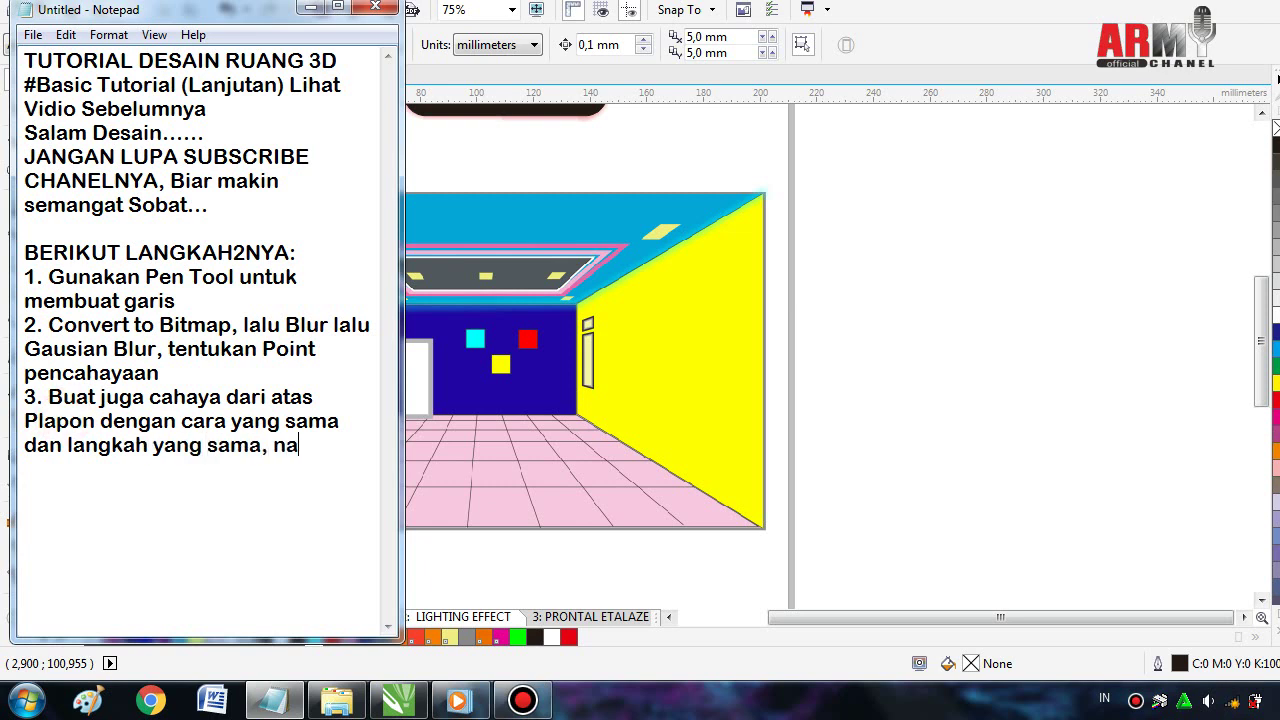
type("mun")
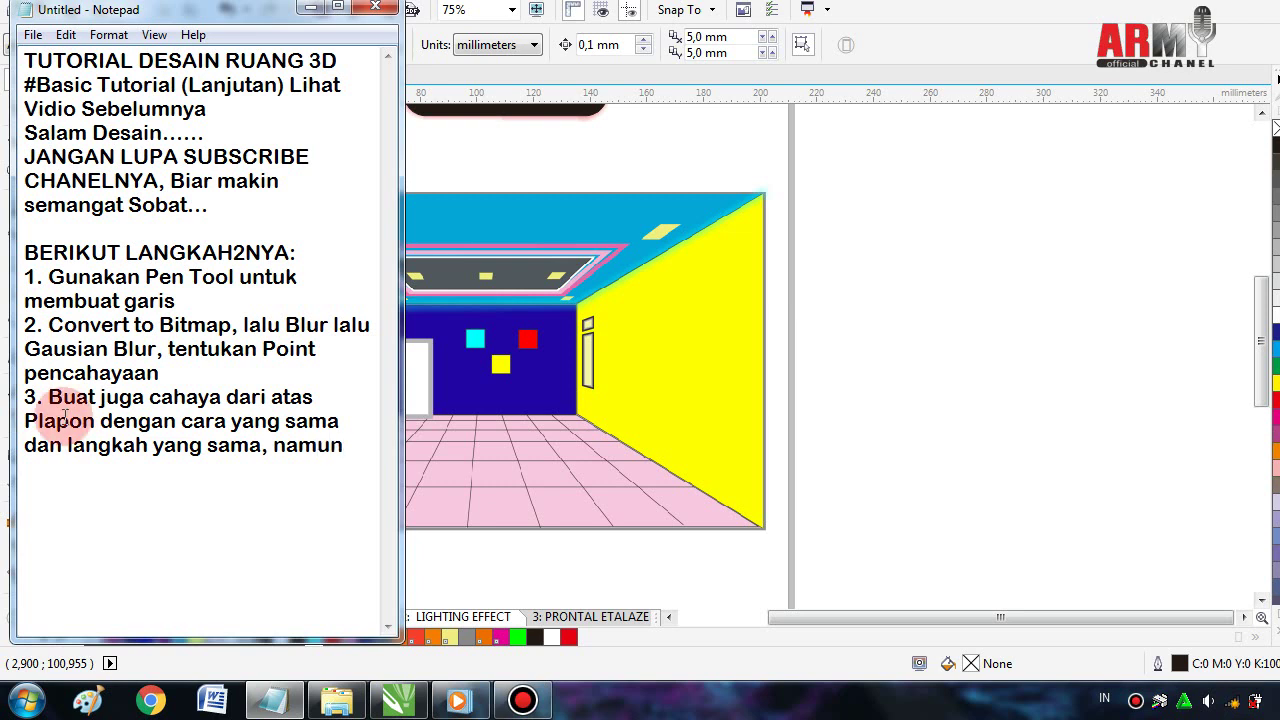
key("BackSpace")
key("BackSpace")
key("BackSpace")
type("u")
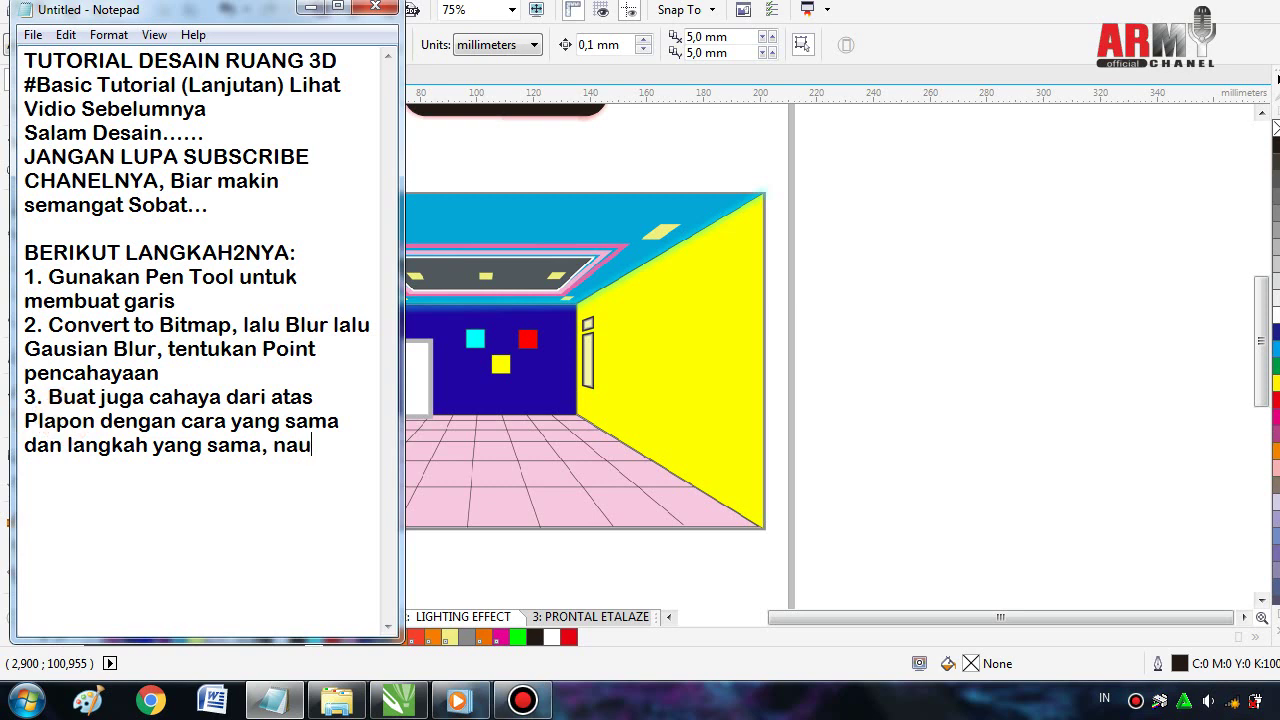
type("n")
key("BackSpace")
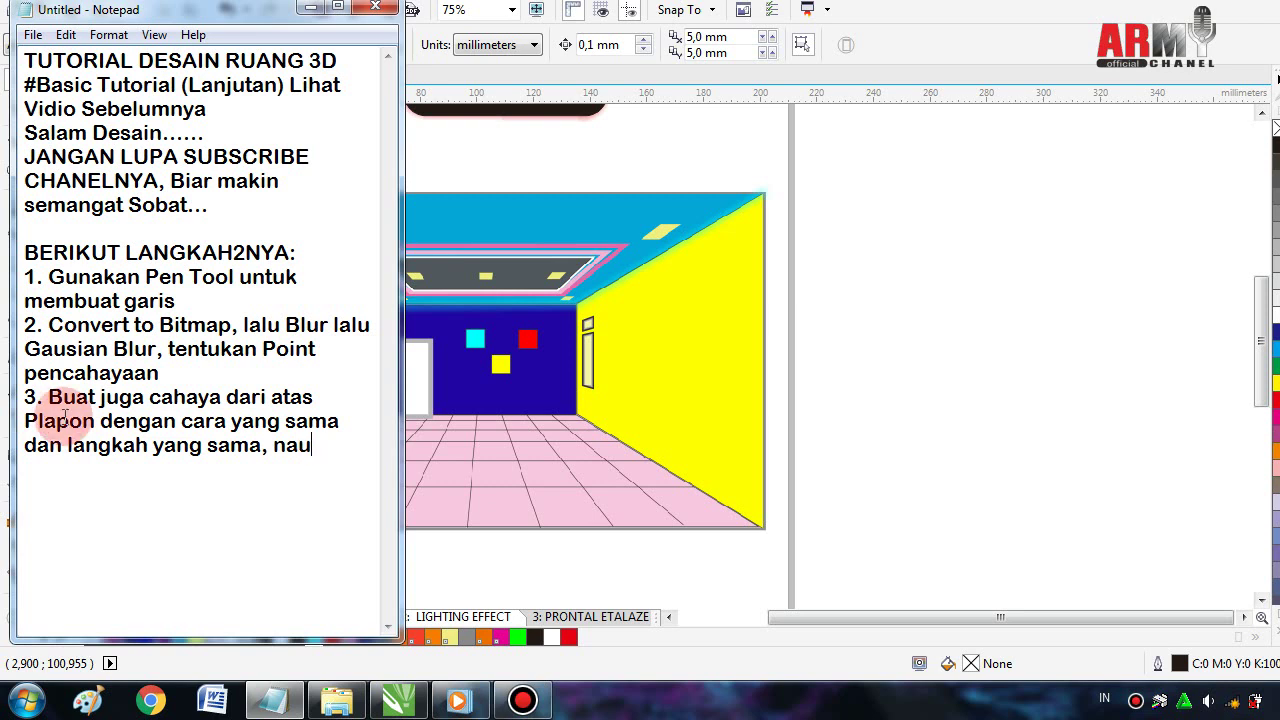
key("BackSpace")
type("mun")
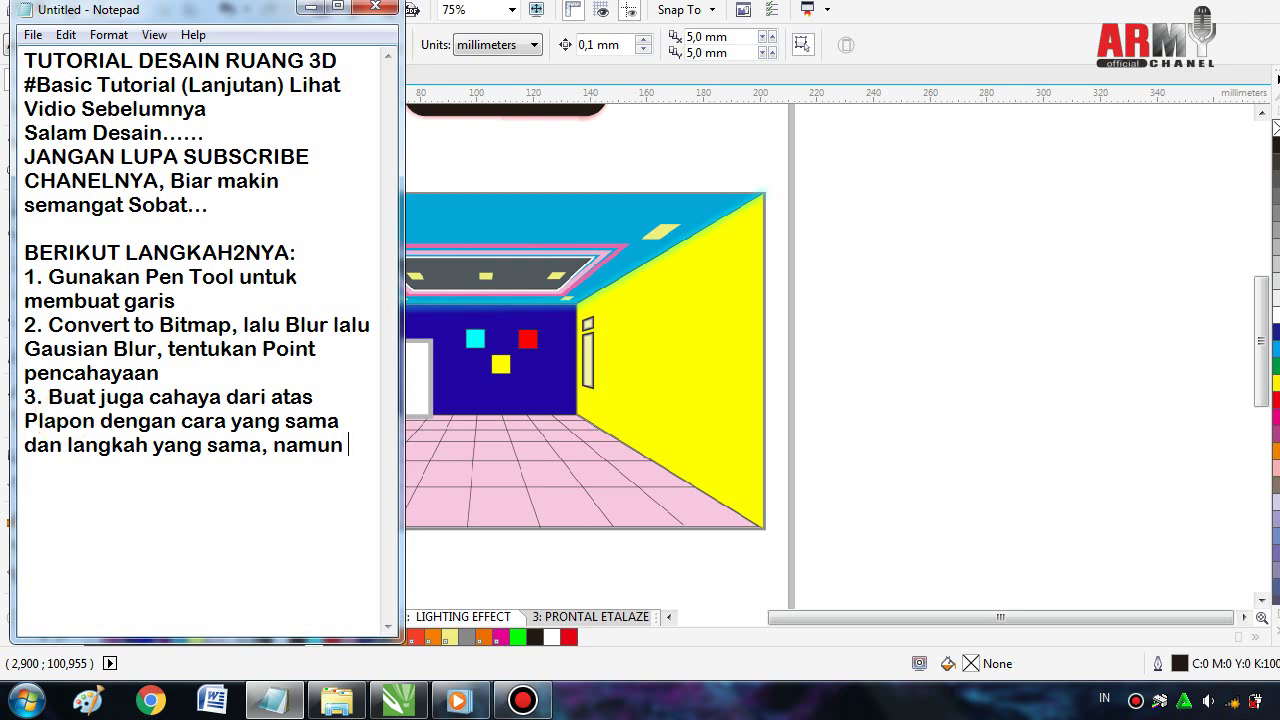
type(" karena")
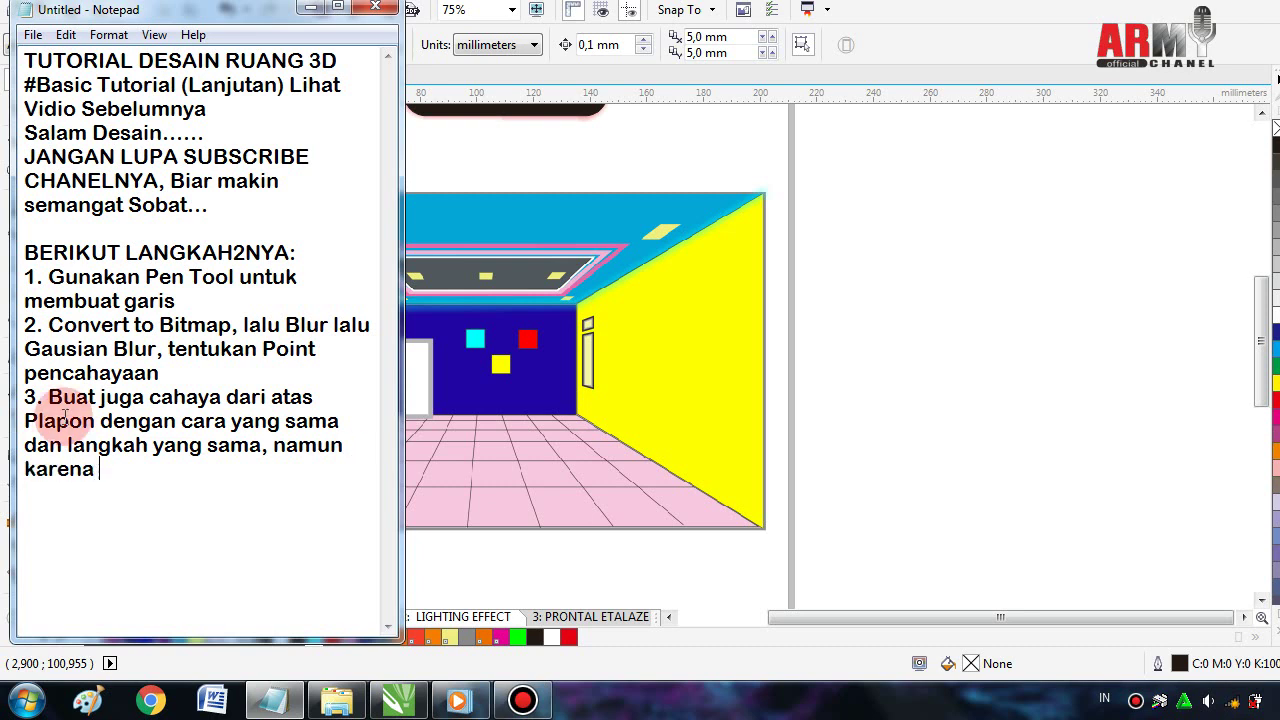
type(" penba")
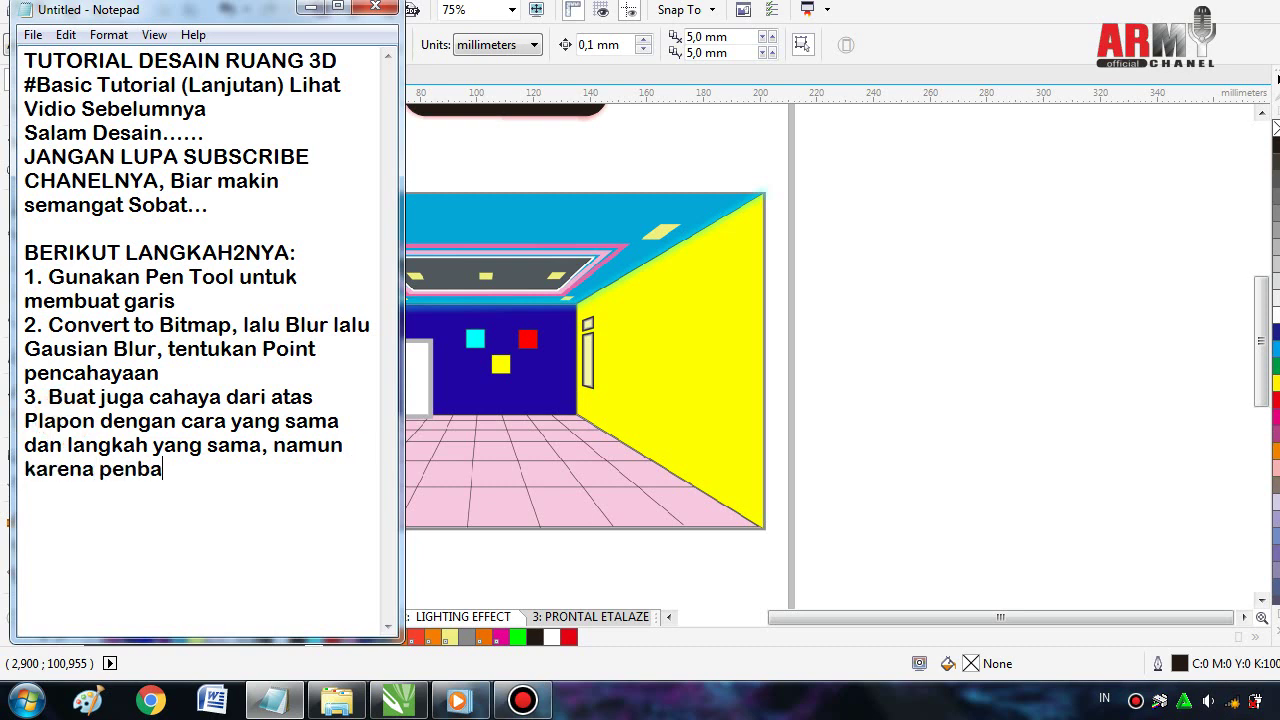
type("hayaan y")
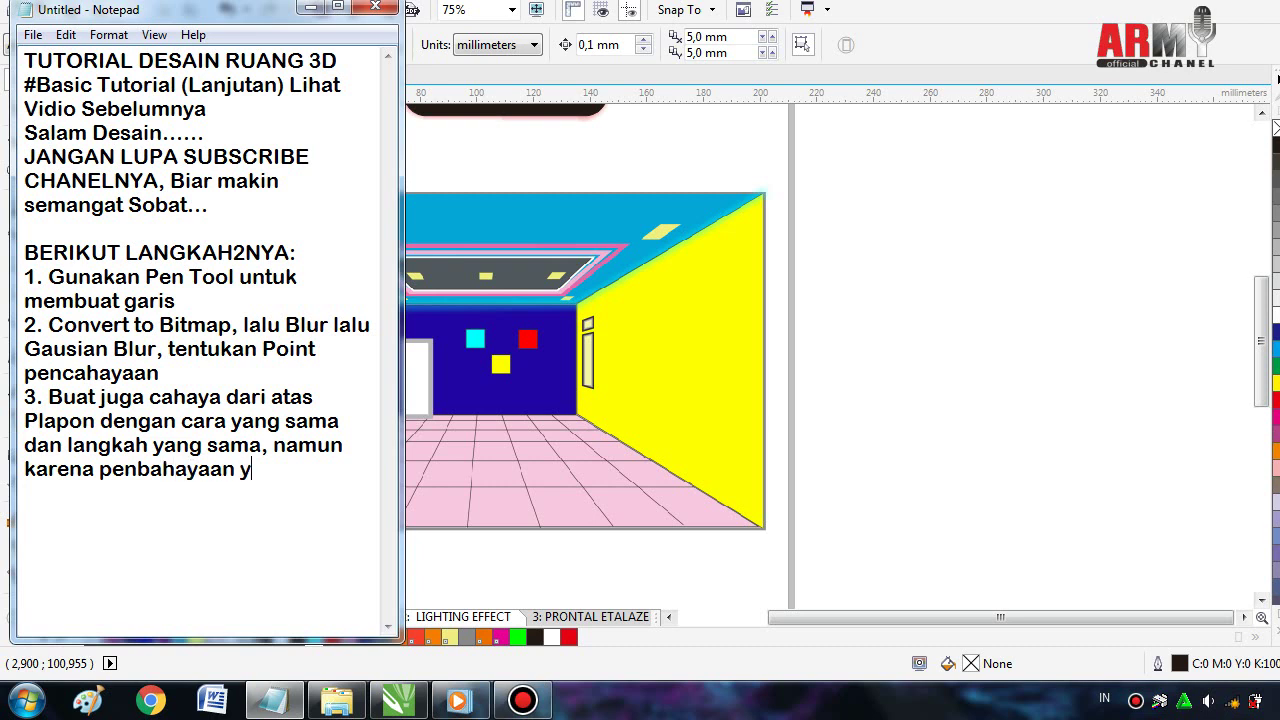
type("ang leb")
type("ar ")
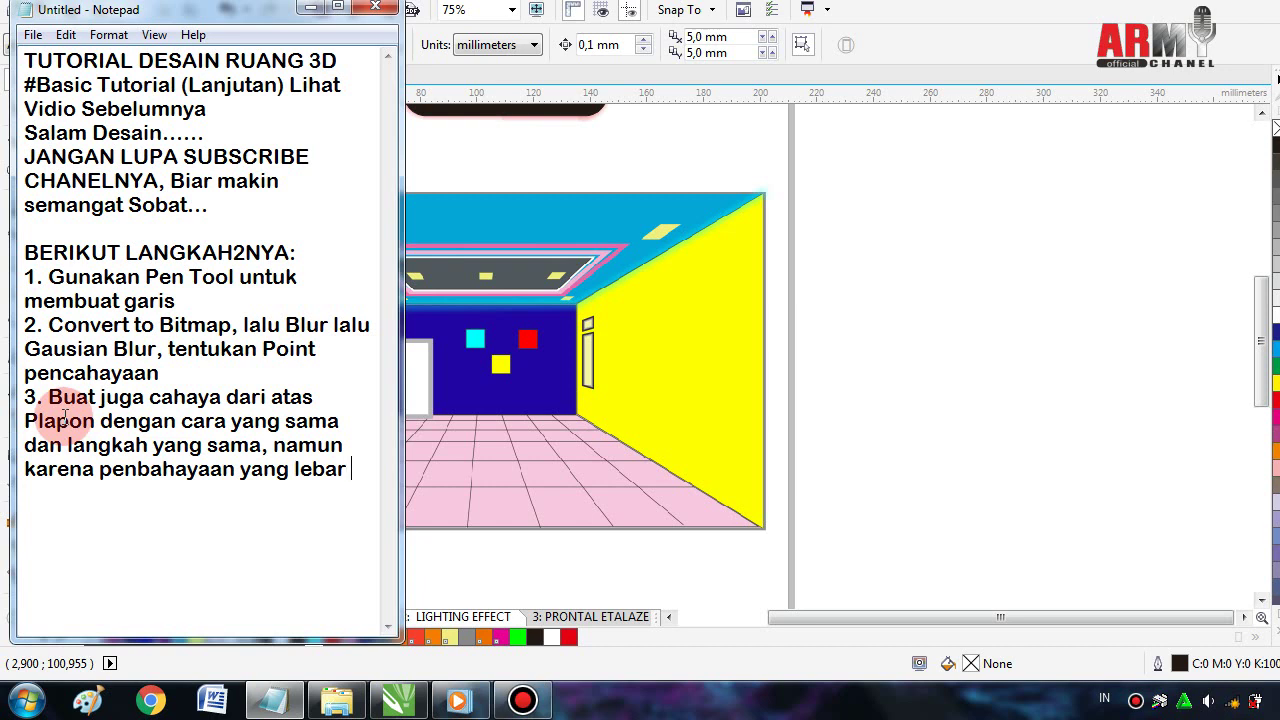
type("maka guna")
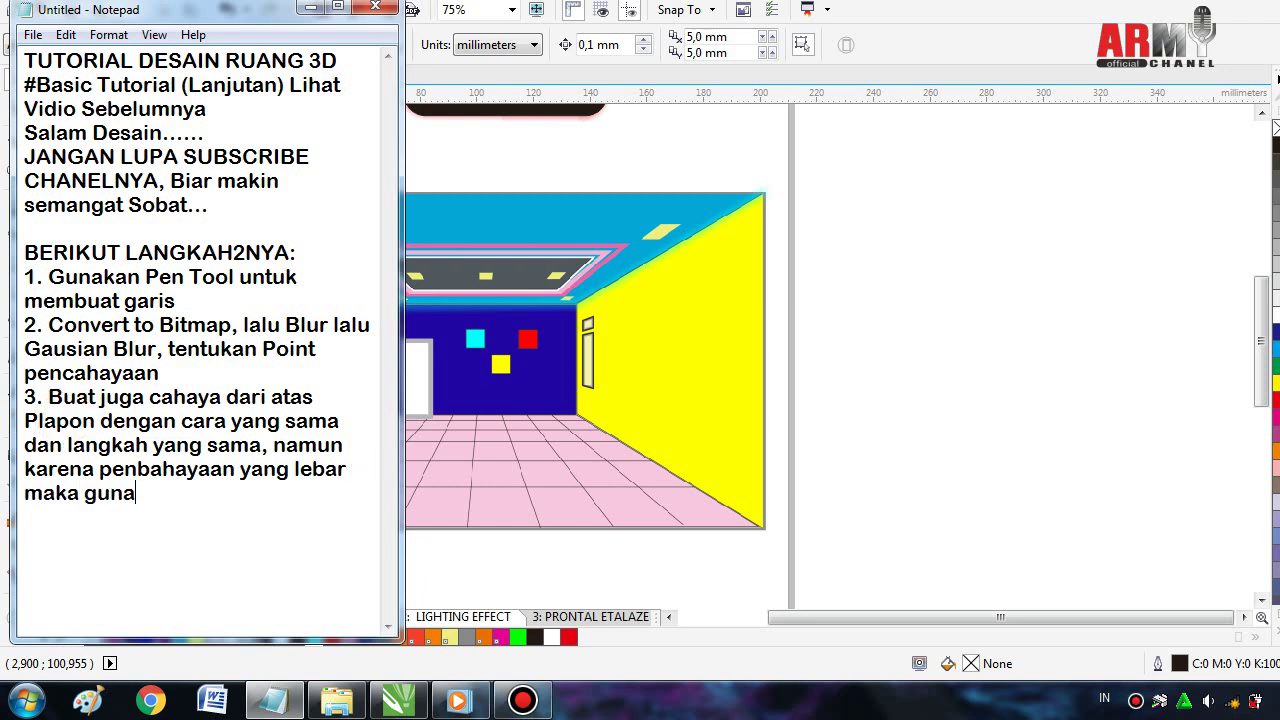
type("kan juga e")
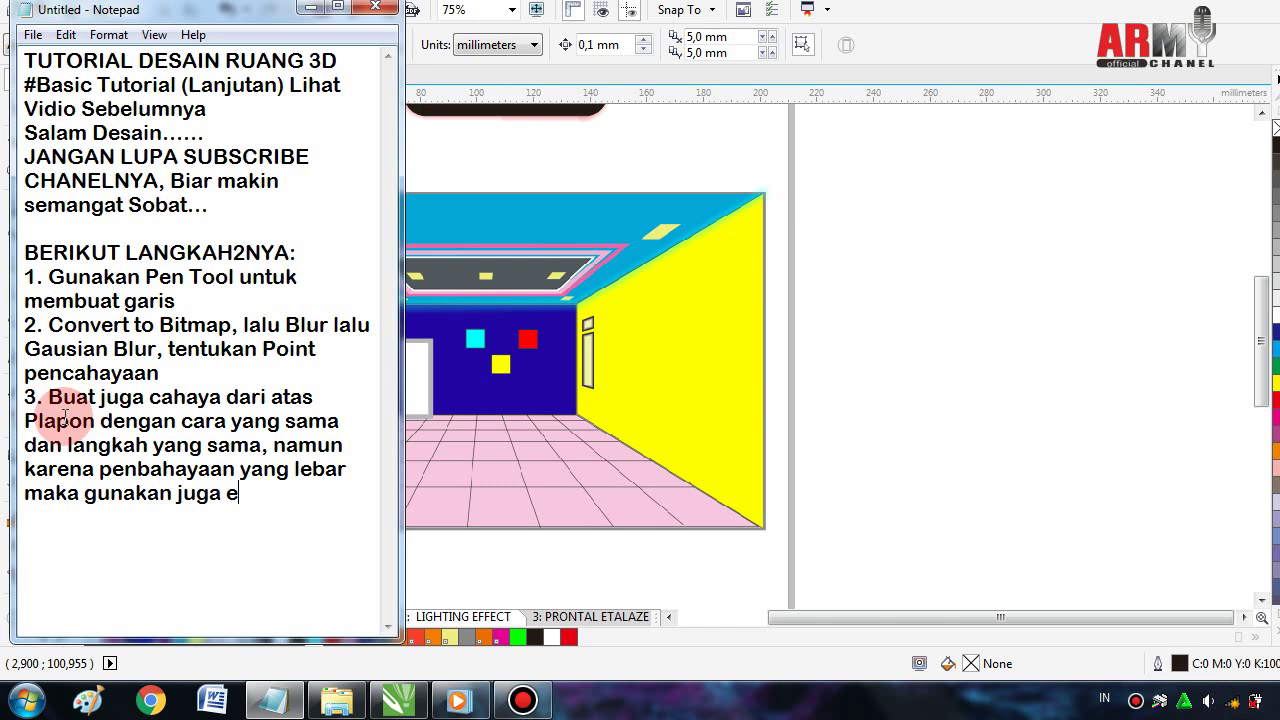
type("ffe")
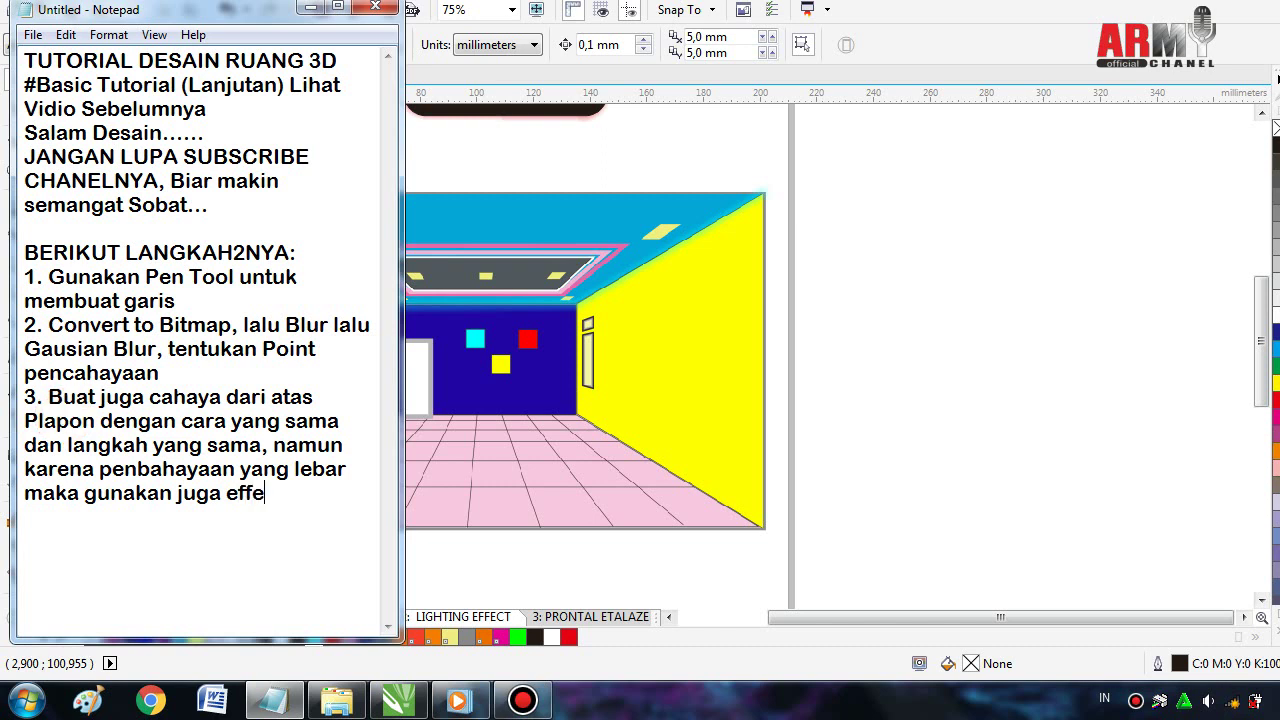
type("ct")
- End step 3 with 'effect Transparant..', begin step '4' on a new line, and return to CorelDRAW
left_click(64, 417)
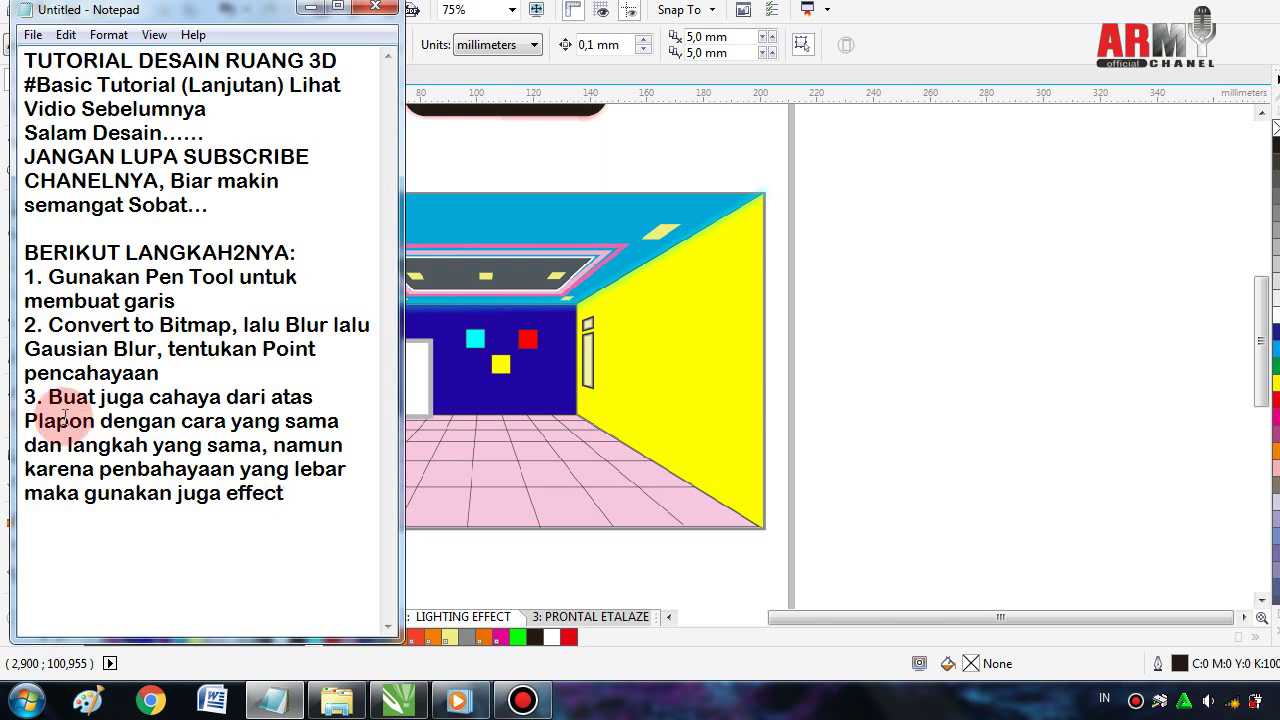
type("Tra")
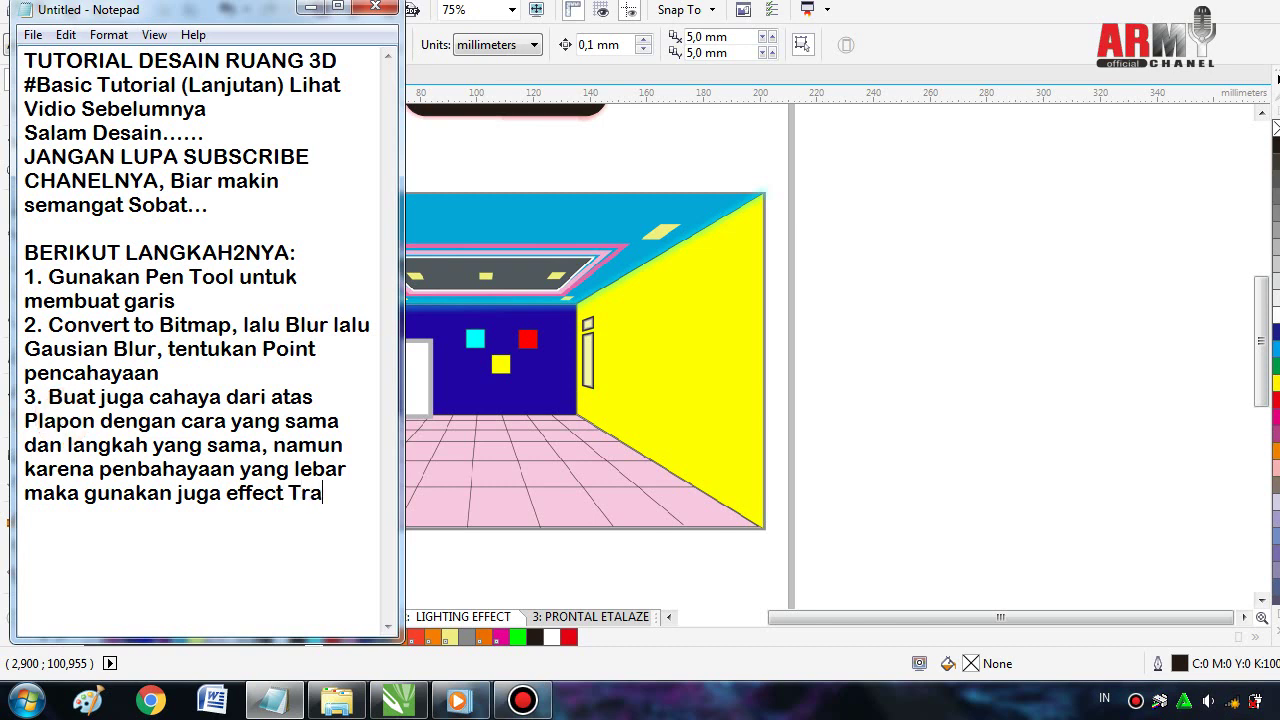
type("nspara")
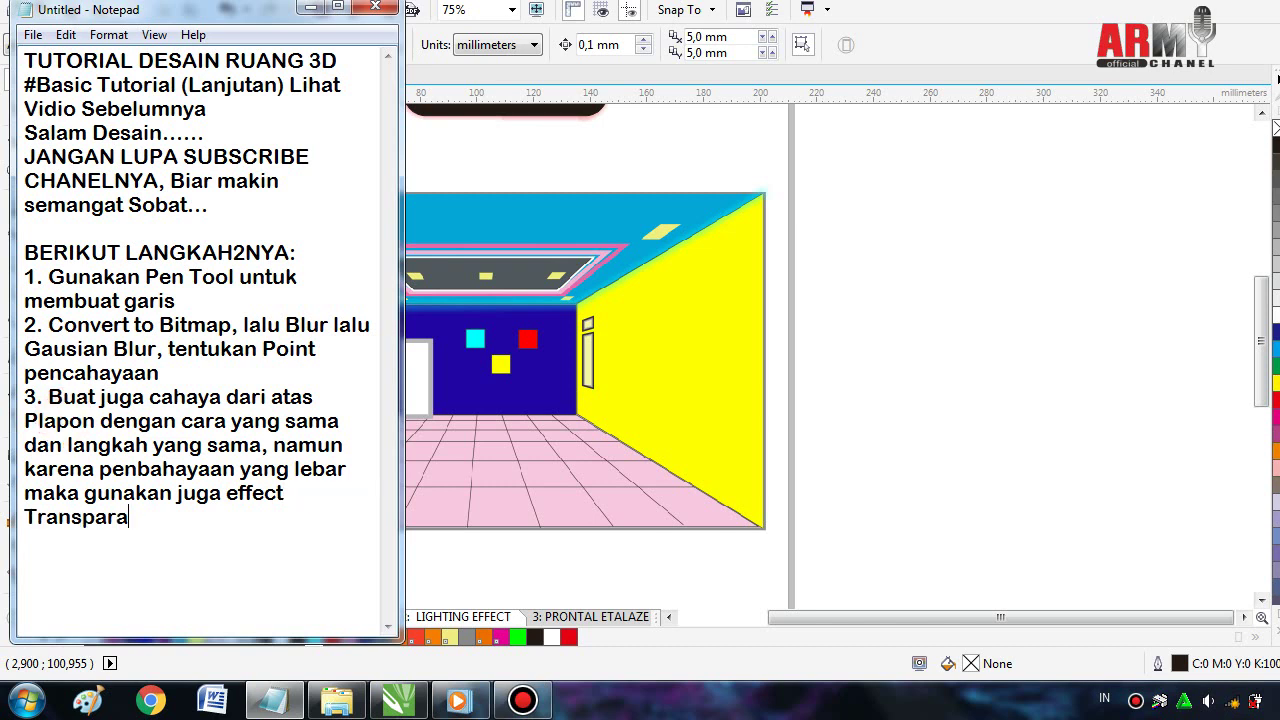
type("nt")
left_click(64, 418)
type("..")
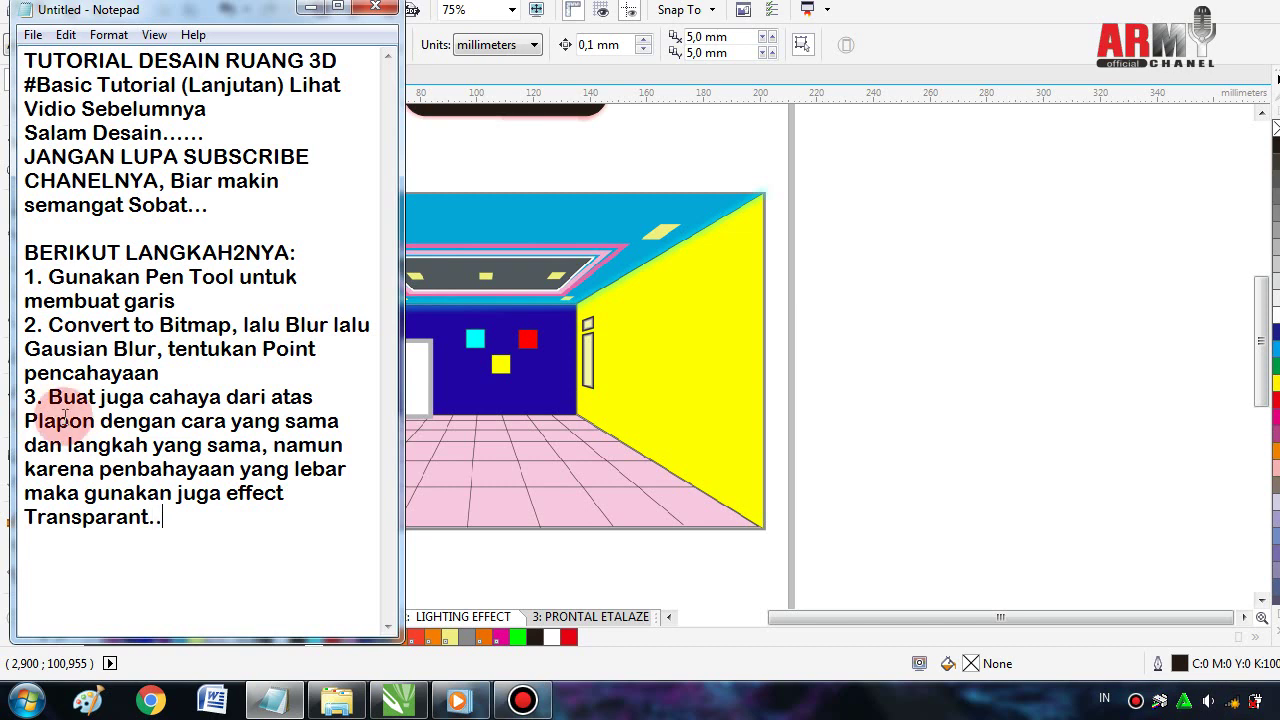
key("Return")
type("4.")
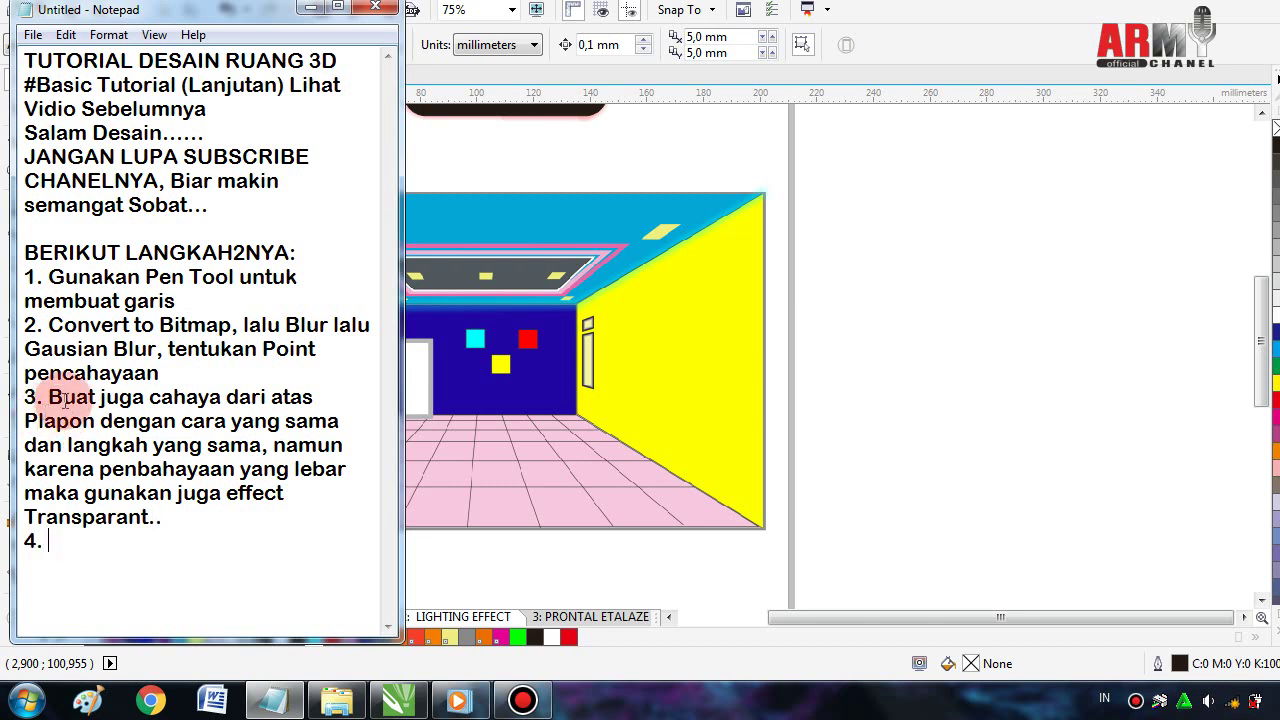
left_click(829, 300)
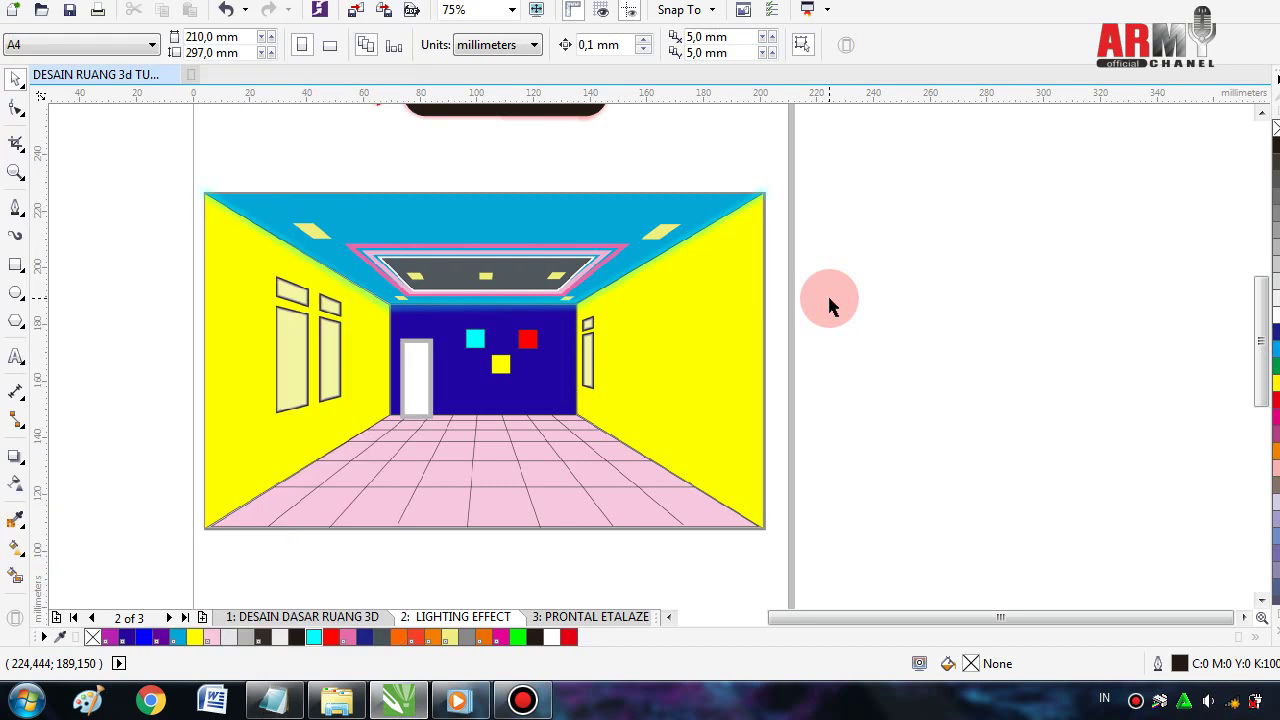
- With the Bezier tool, draw the beam's left edge from the ceiling lamp down the wall to the floor
left_click(14, 207)
left_click(110, 250)
left_click(296, 235)
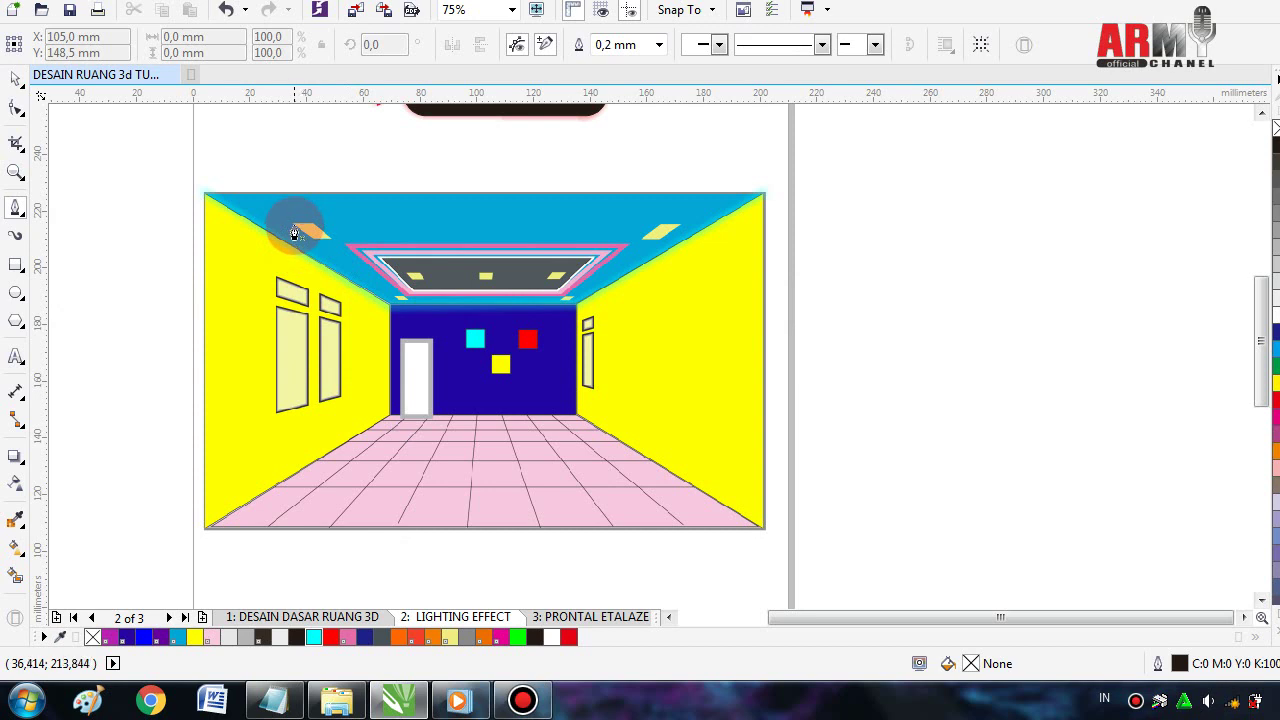
left_click(292, 231)
left_click_drag(293, 232, 233, 462)
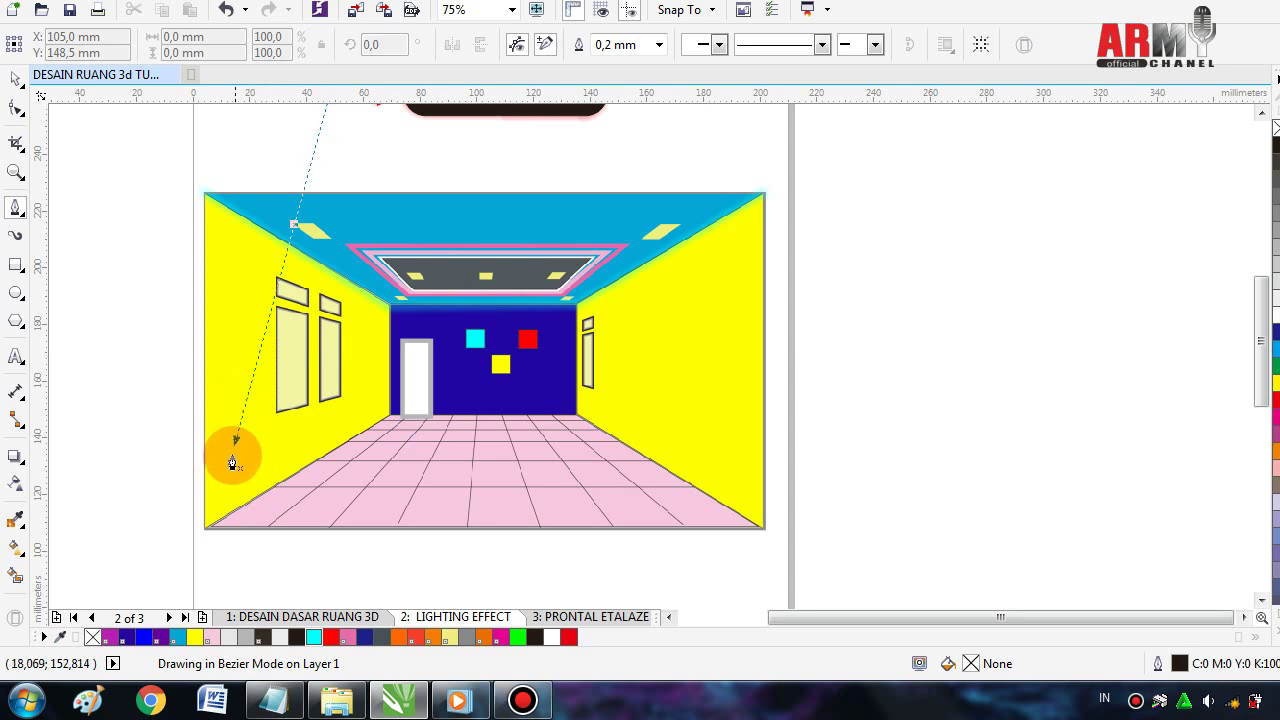
left_click_drag(233, 462, 205, 531)
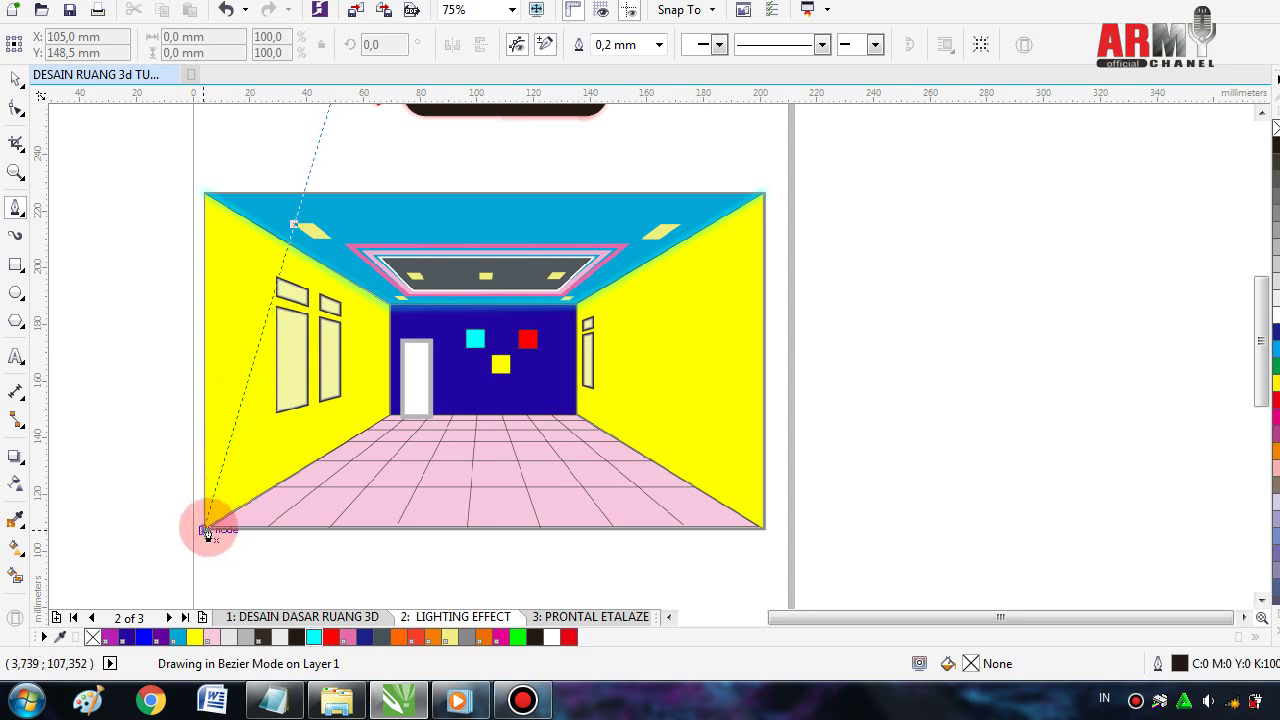
left_click_drag(206, 531, 260, 500)
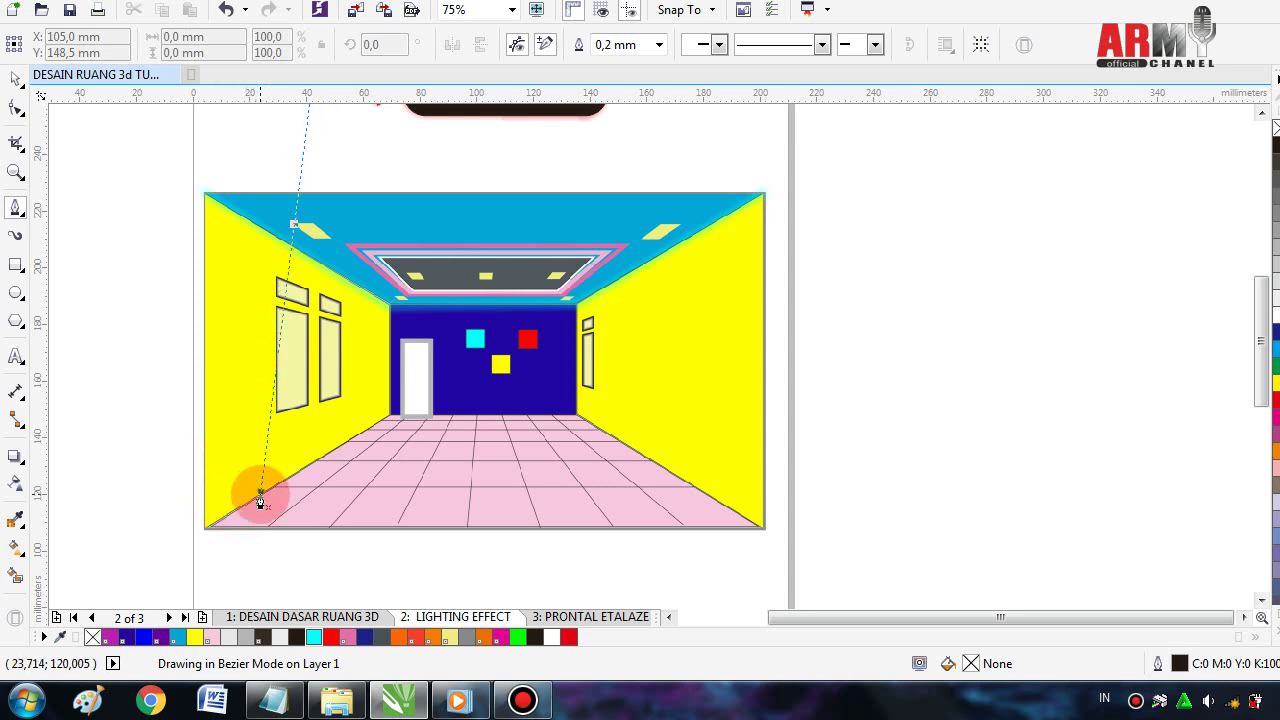
left_click_drag(260, 497, 260, 497)
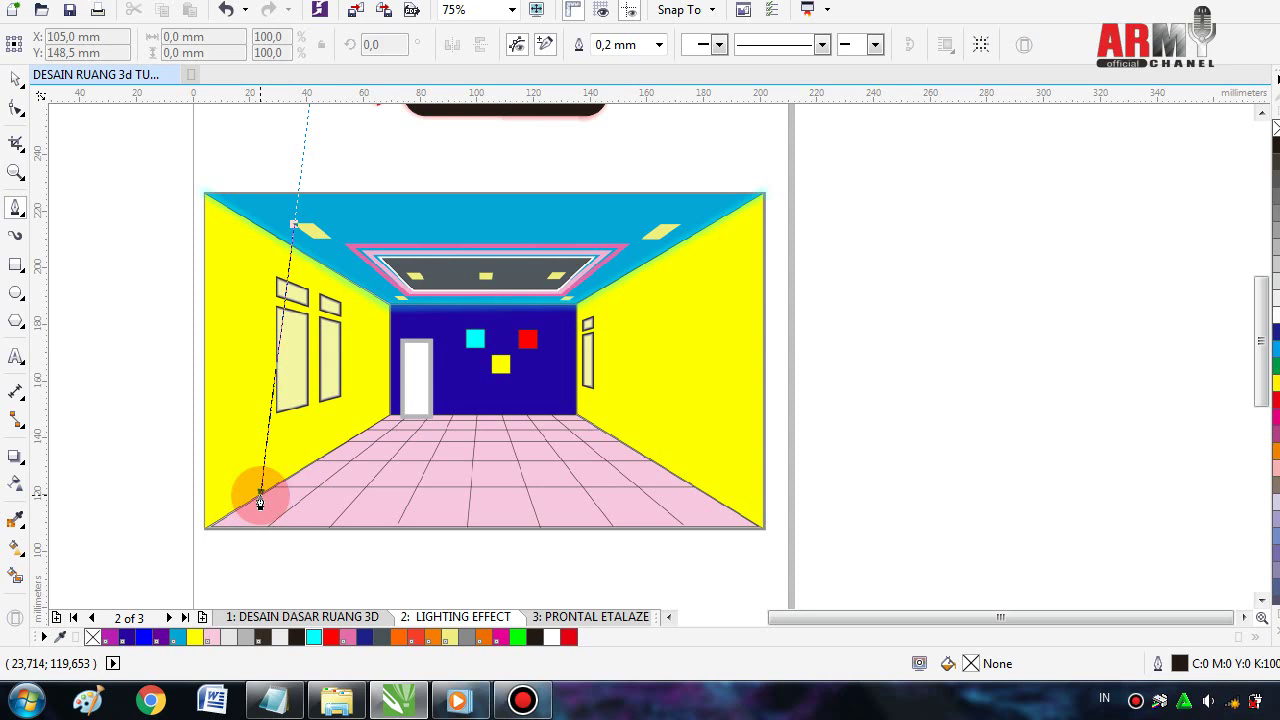
key("space")
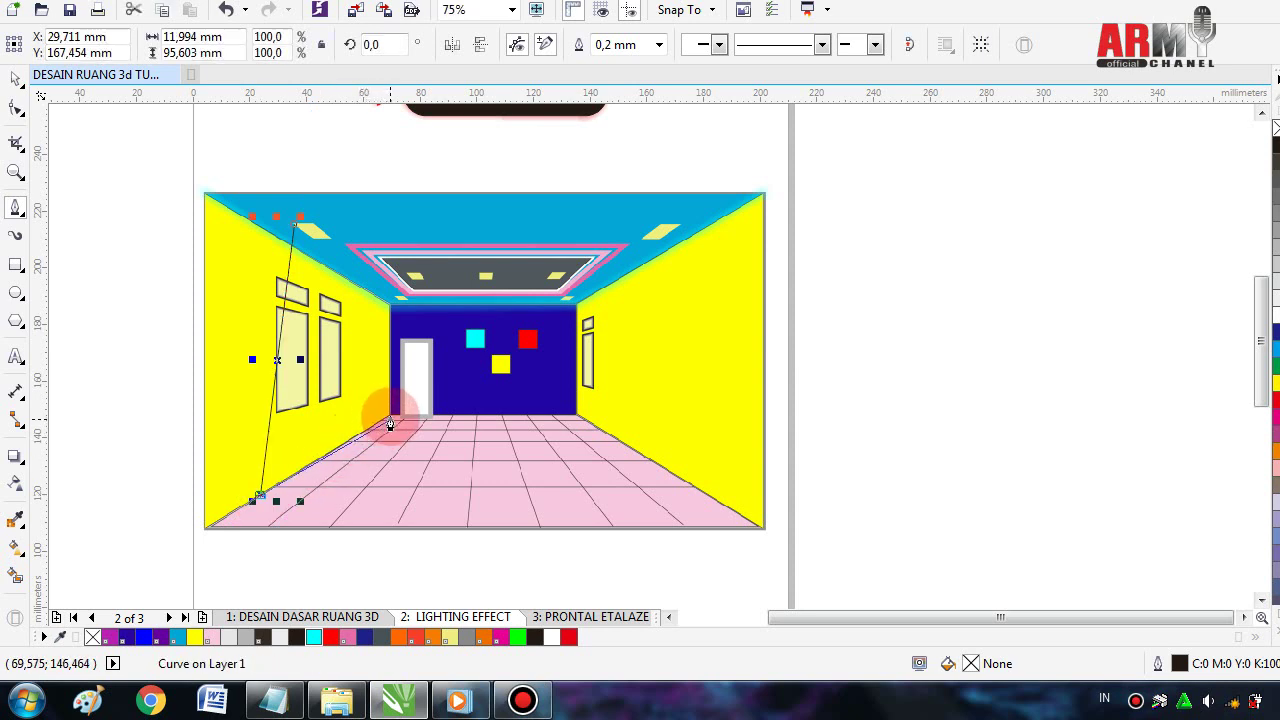
- Add the beam's right edge from the back-wall corner to the lamp, draw the top edge, and close the shape
left_click(391, 421)
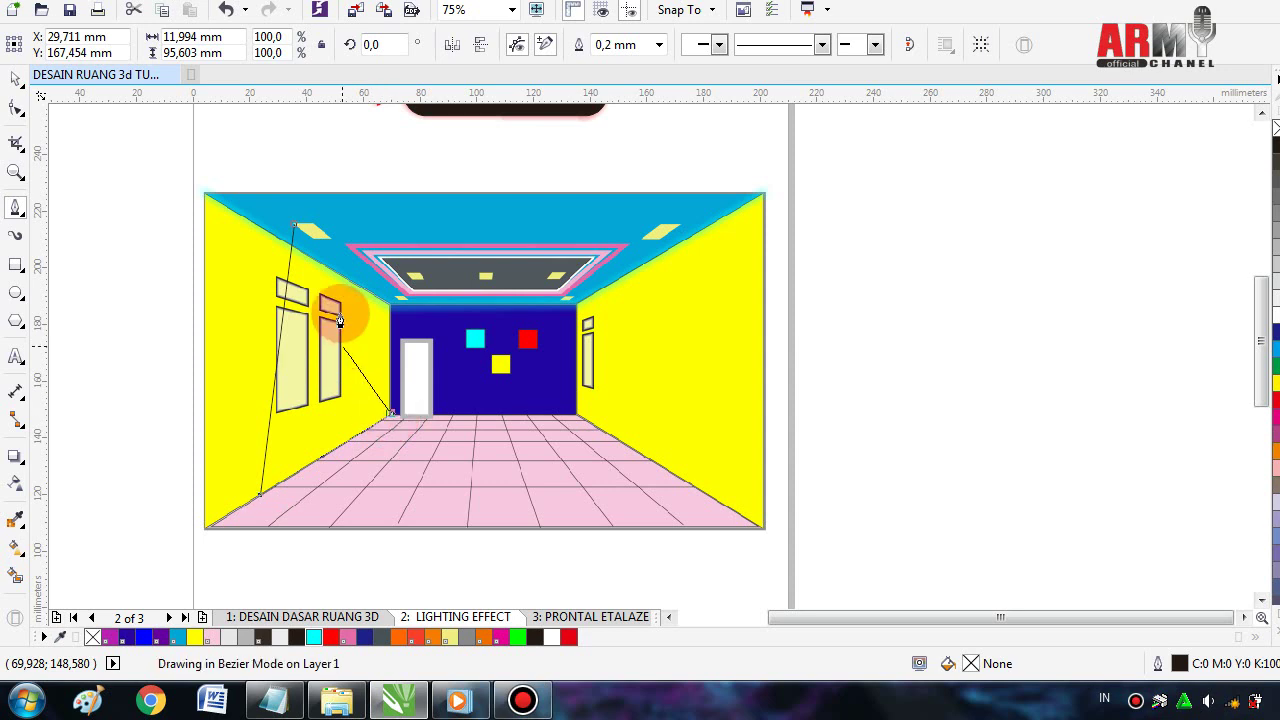
left_click(330, 245)
key("space")
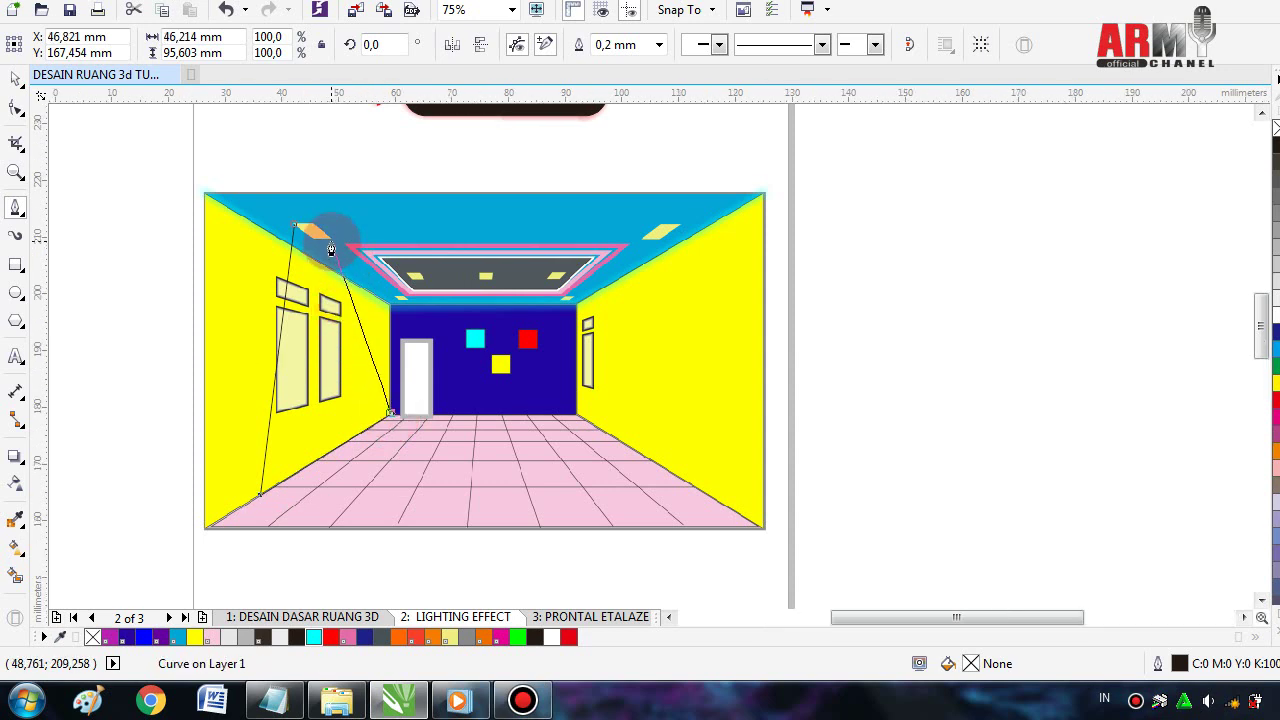
scroll(330, 249, "up", 2)
scroll(328, 252, "up", 1)
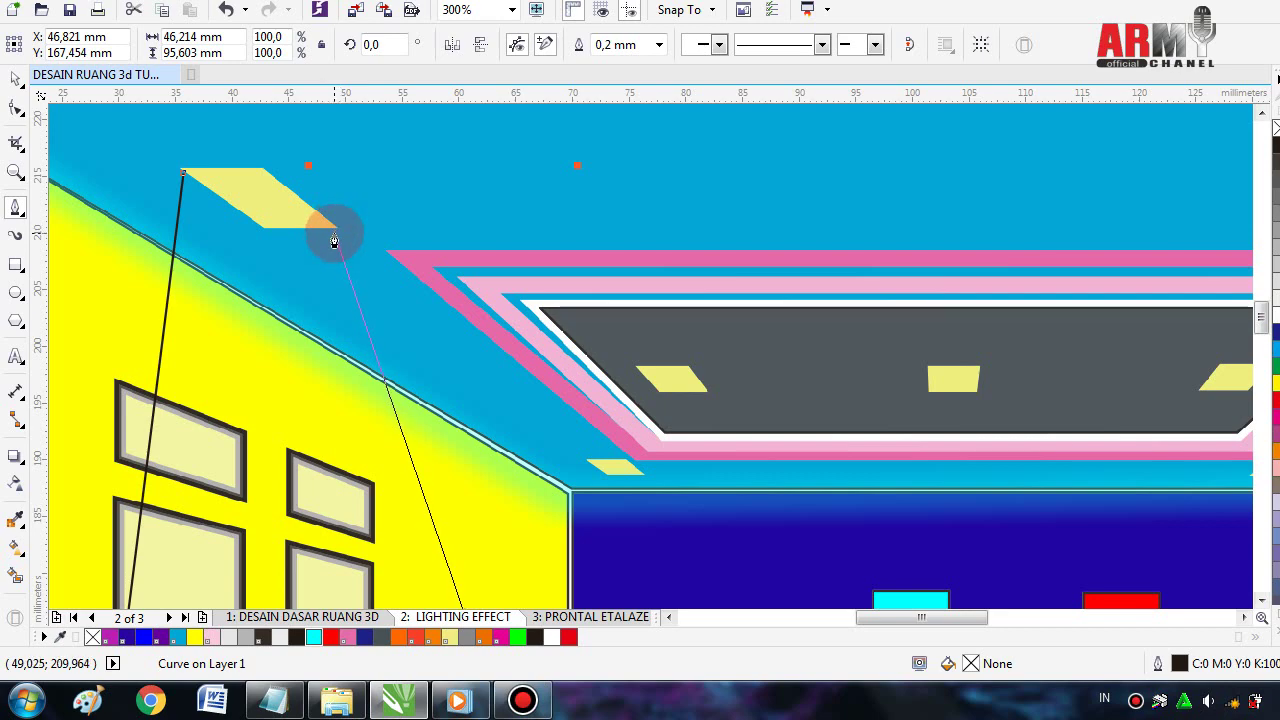
left_click(336, 230)
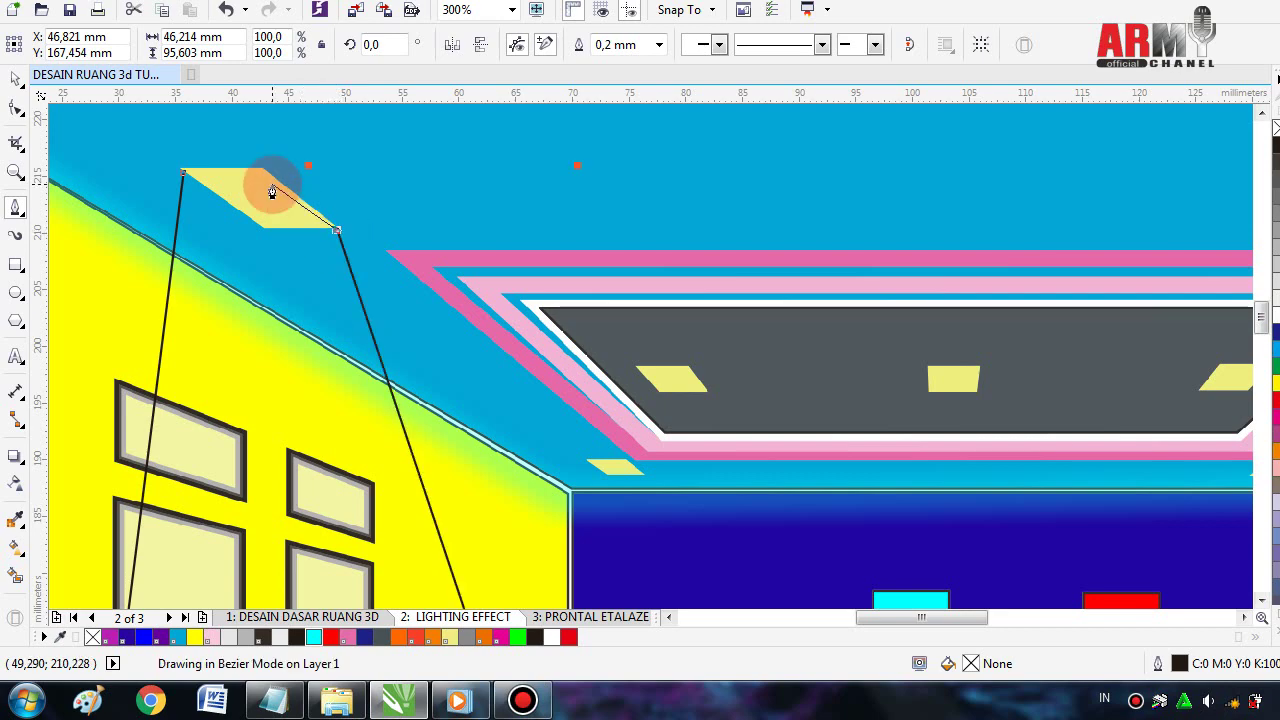
key("Return")
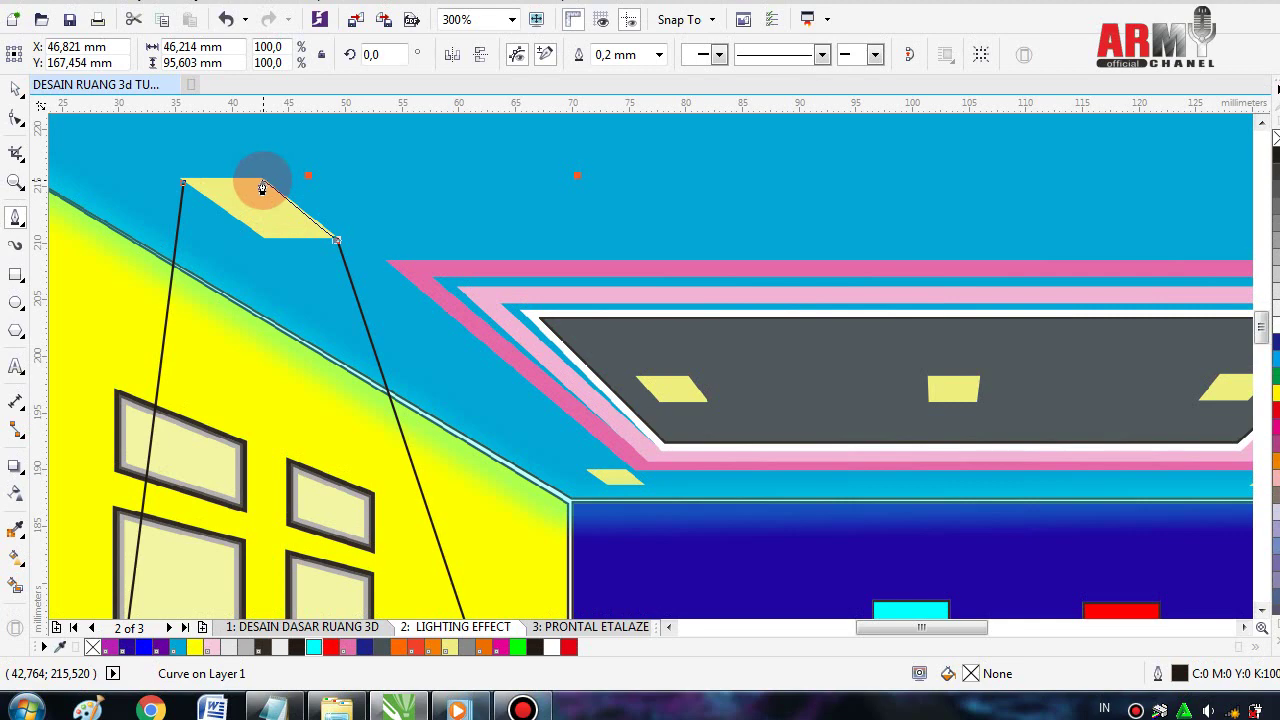
left_click(260, 183)
left_click(186, 184)
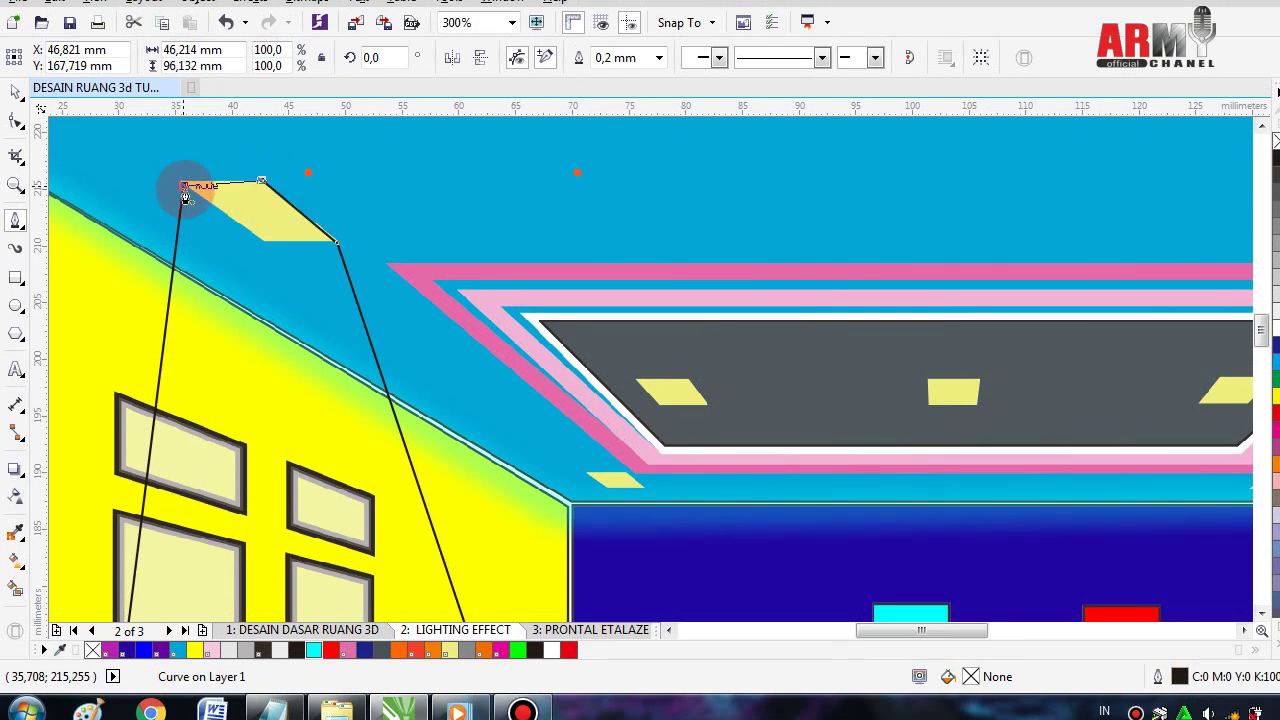
left_click(184, 196)
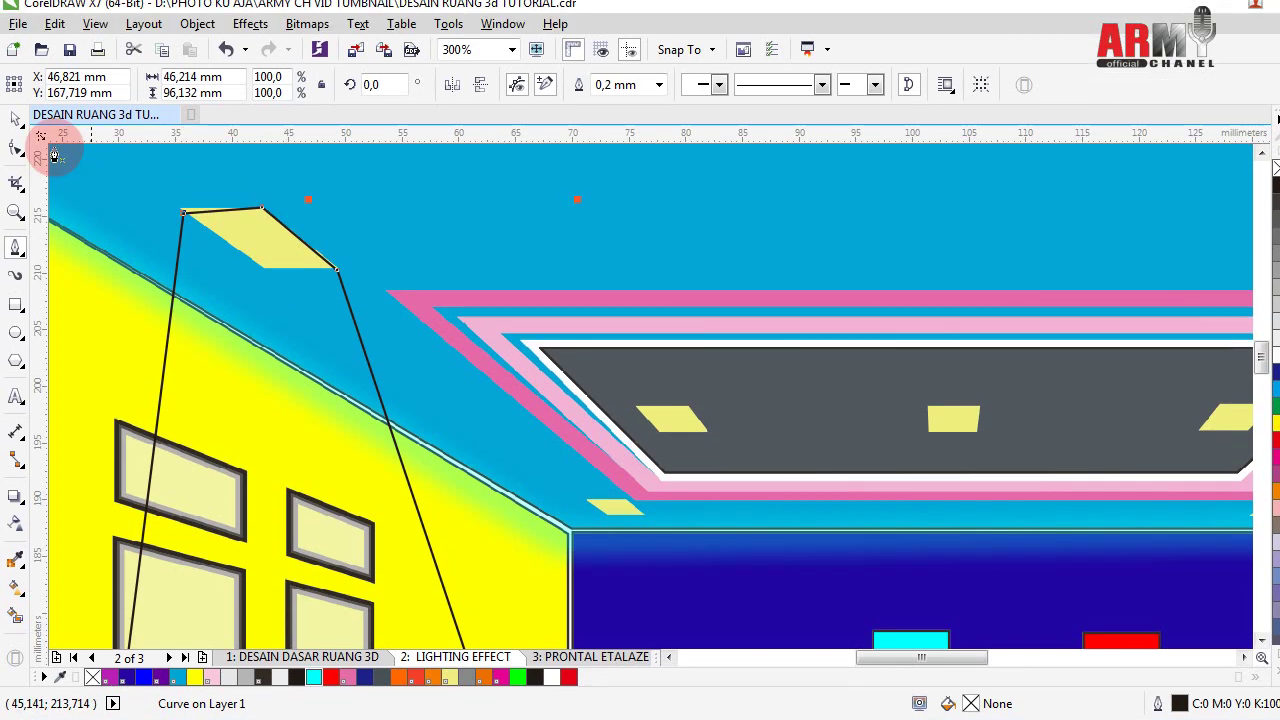
left_click(17, 127)
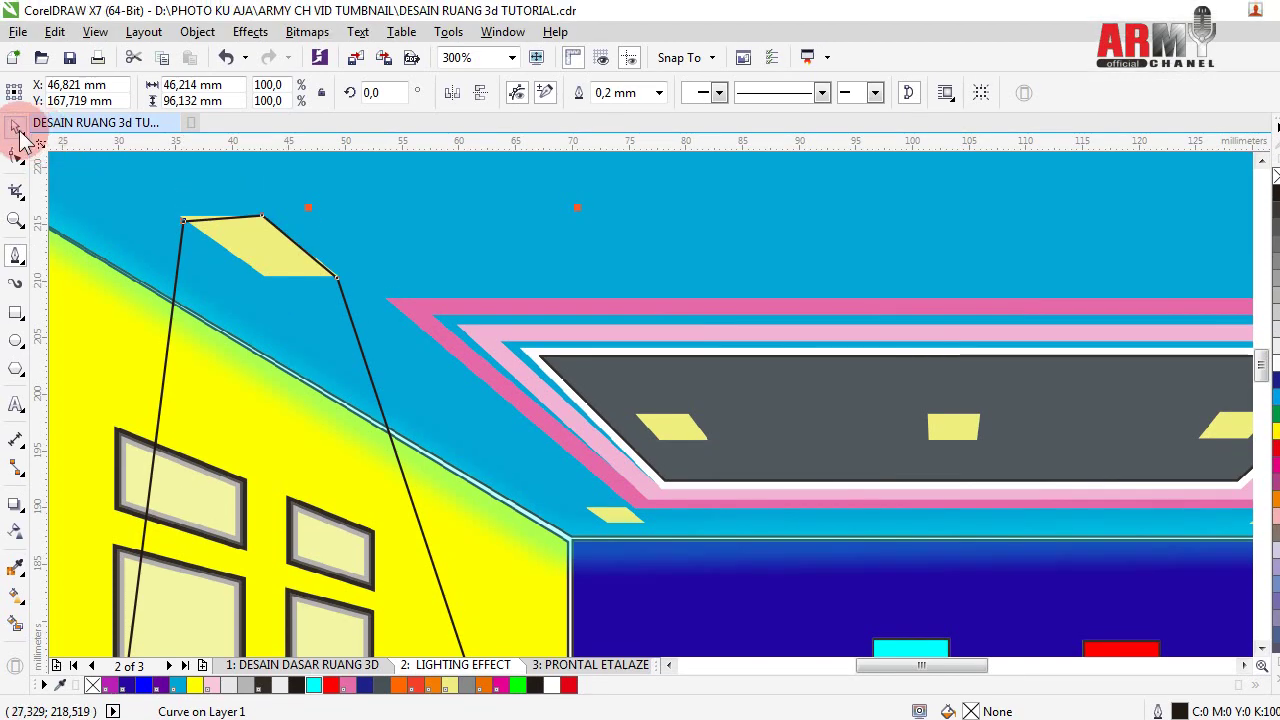
- Give the beam shape a PANTONE Orange fill and remove its black outline
left_click(17, 128)
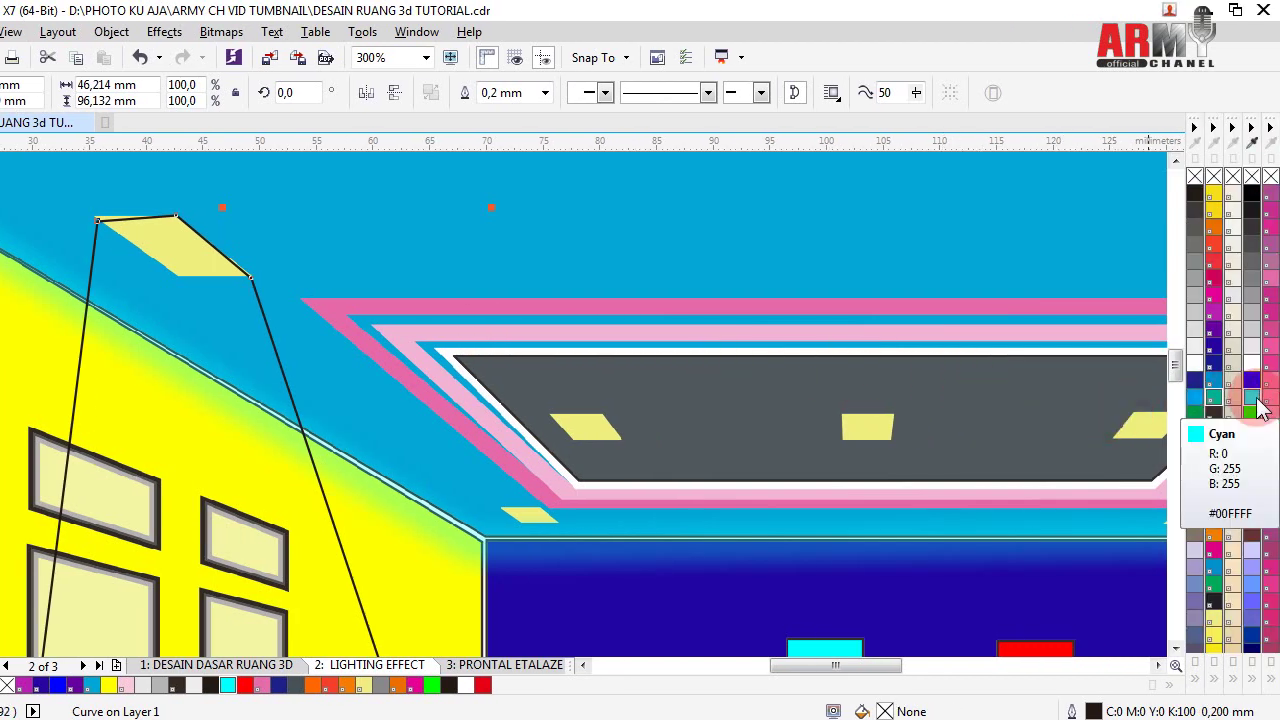
left_click(1216, 236)
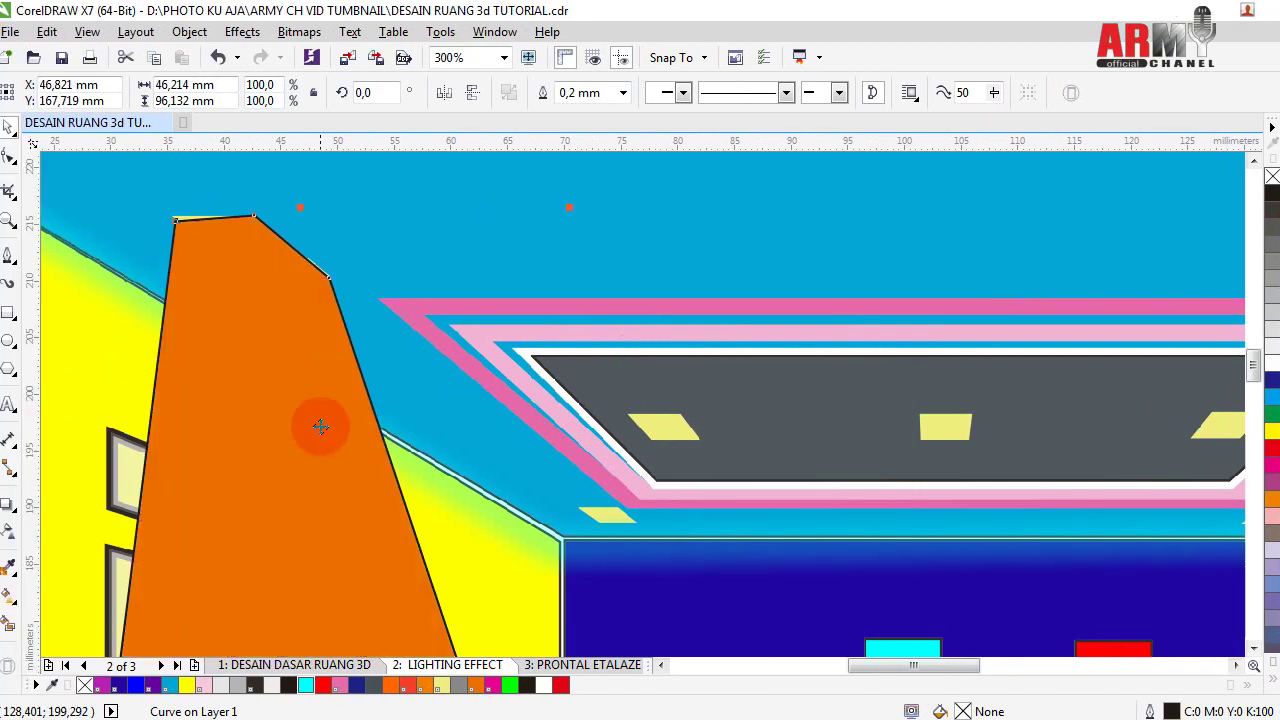
left_click(331, 384)
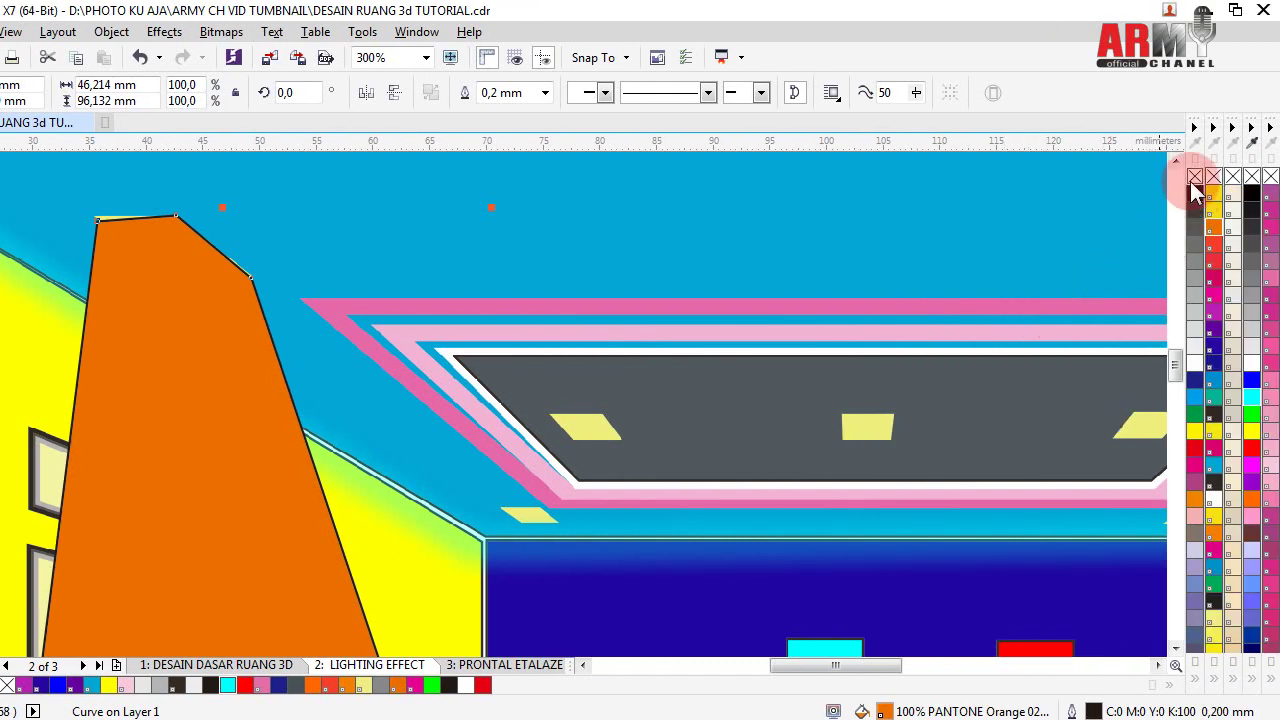
right_click(1194, 185)
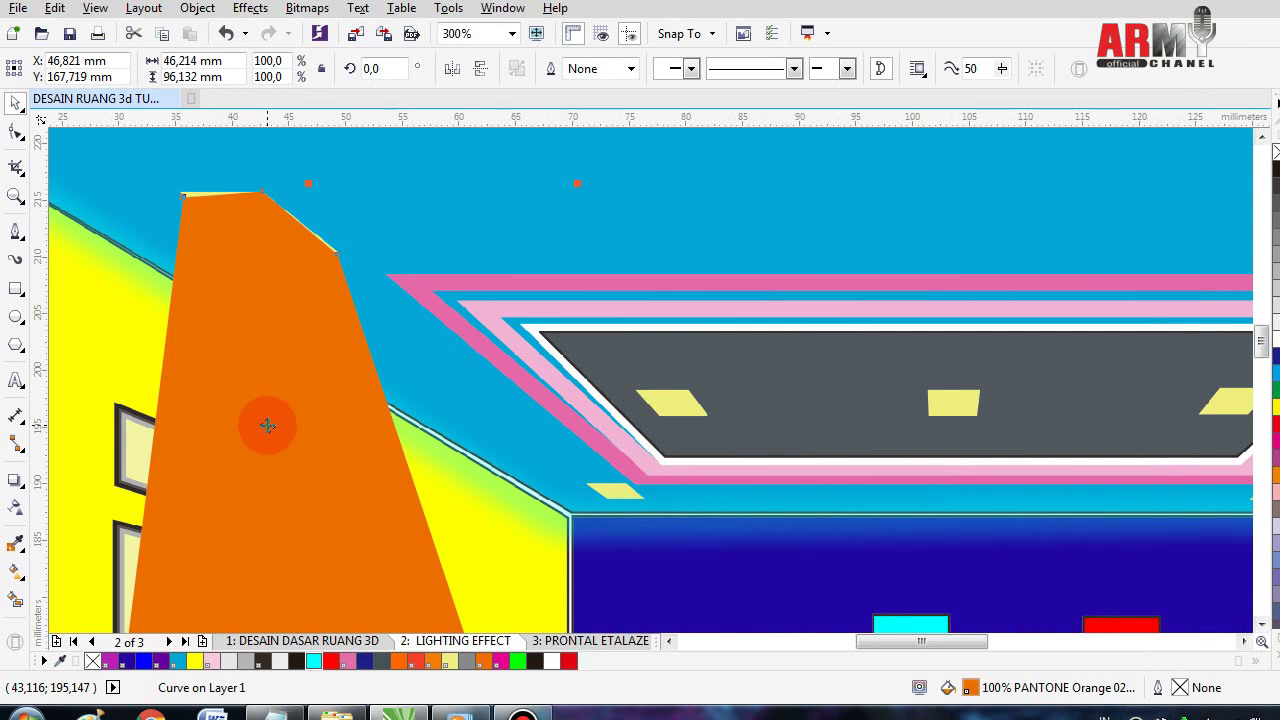
- Apply a linear transparency so the orange beam fades from solid at the lamp to clear near the floor
scroll(267, 425, "down", 2)
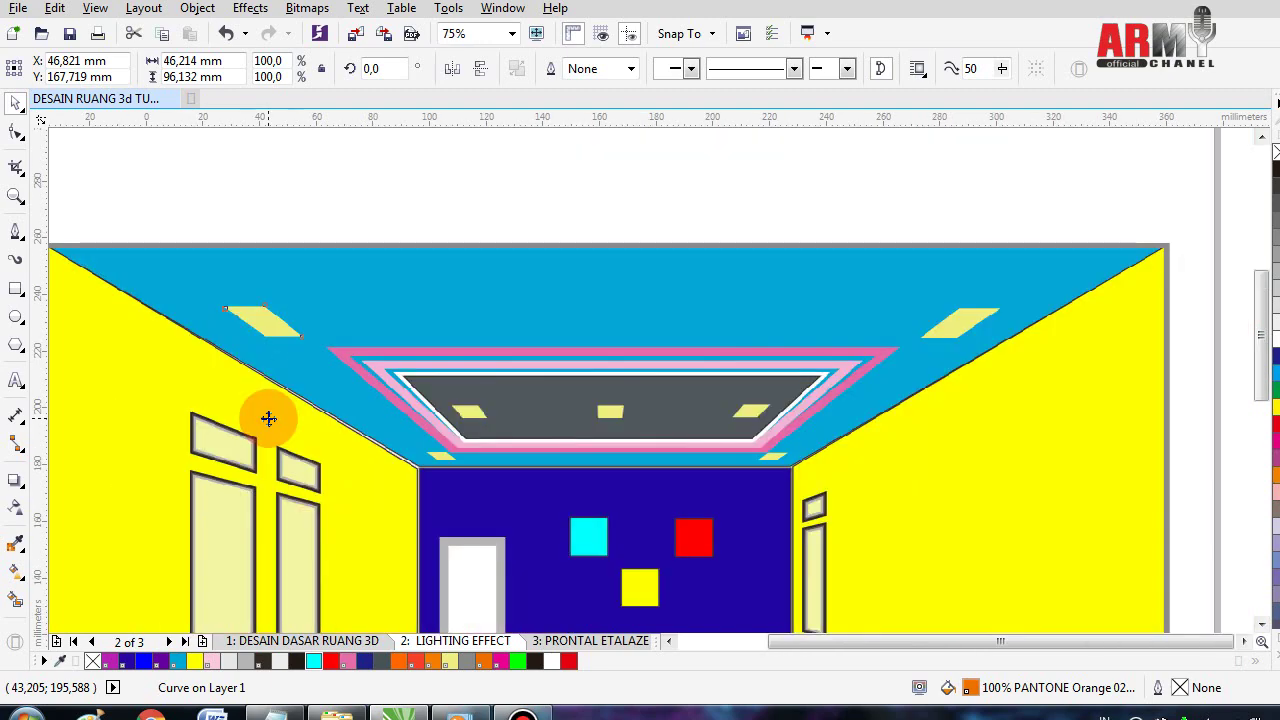
scroll(267, 425, "down", 2)
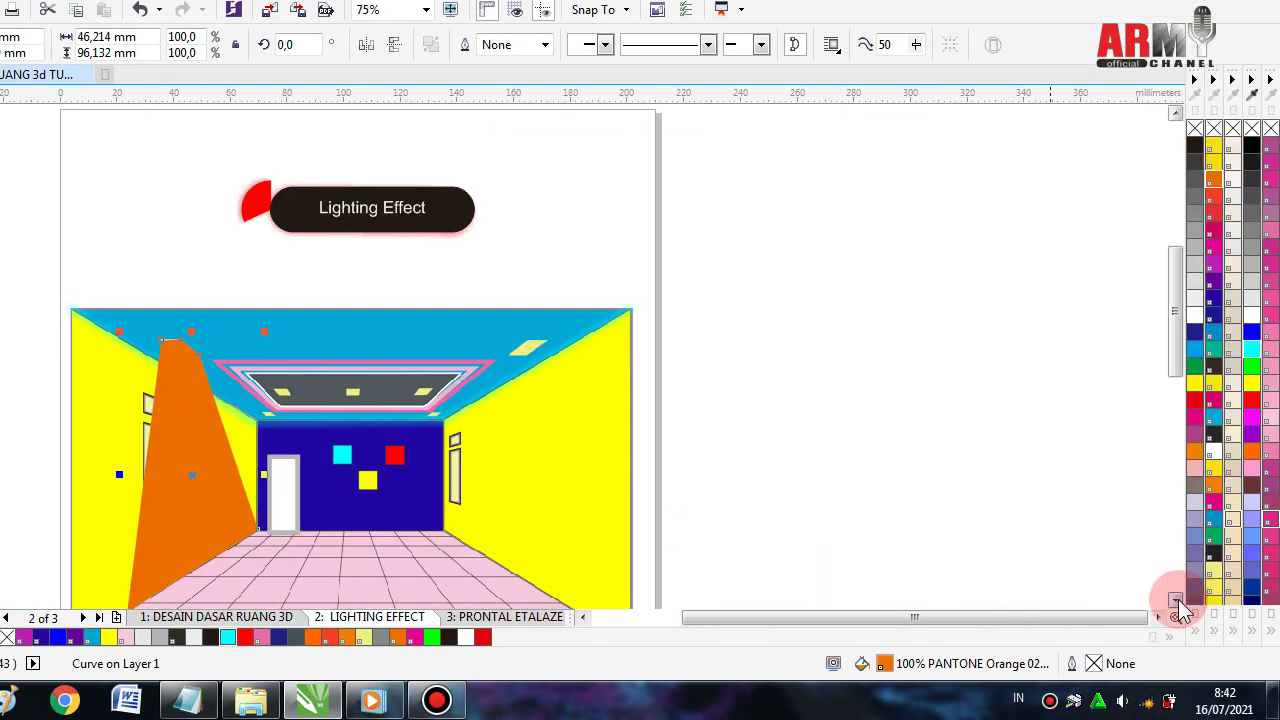
scroll(1168, 594, "down", 1)
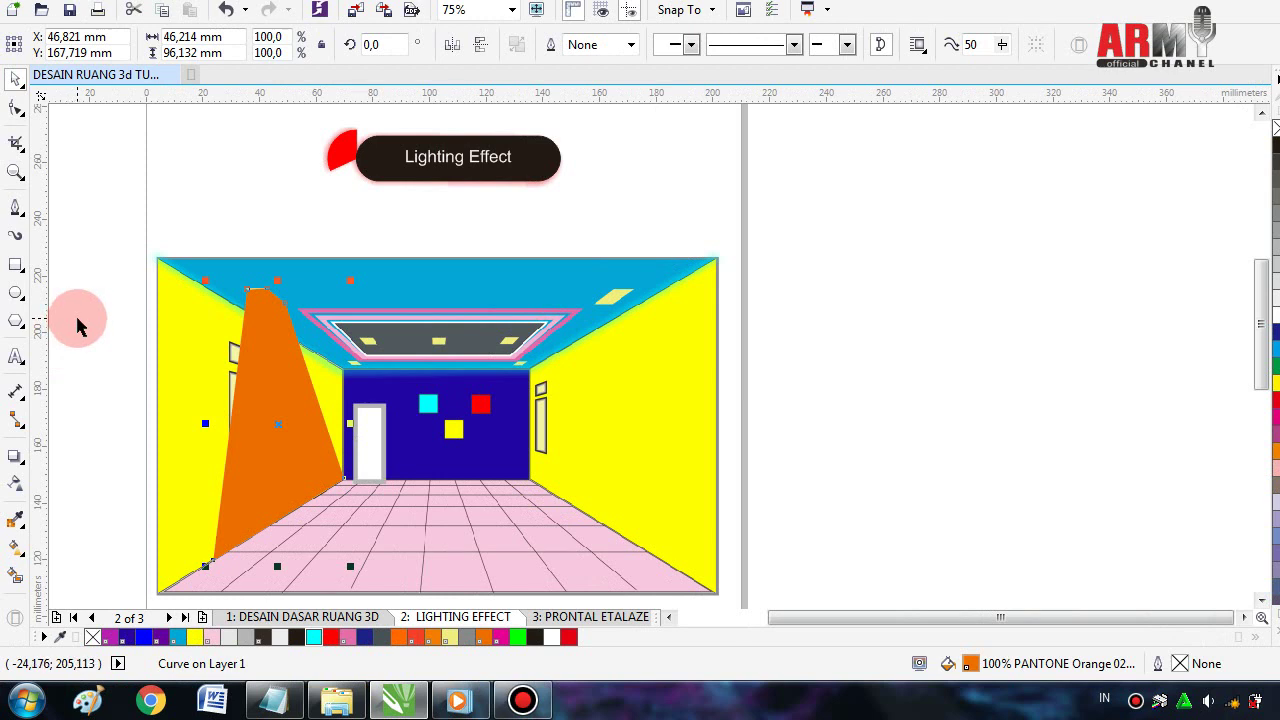
left_click(26, 490)
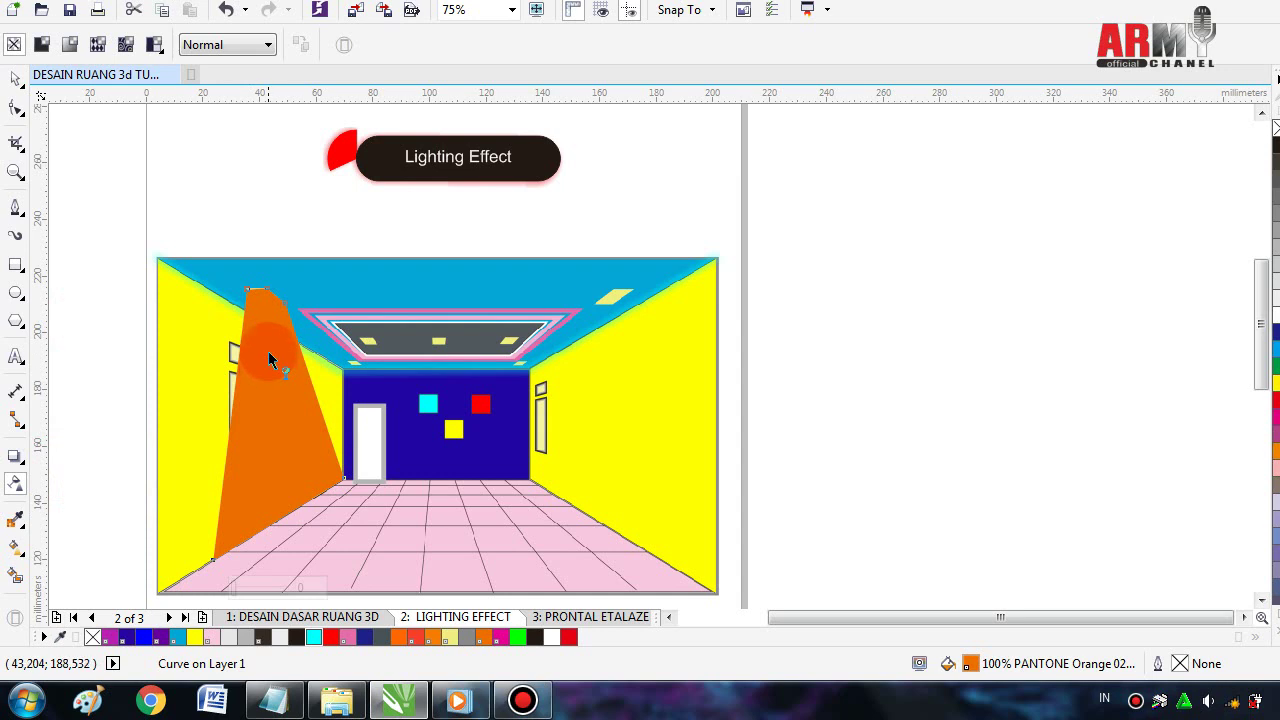
left_click_drag(266, 331, 286, 505)
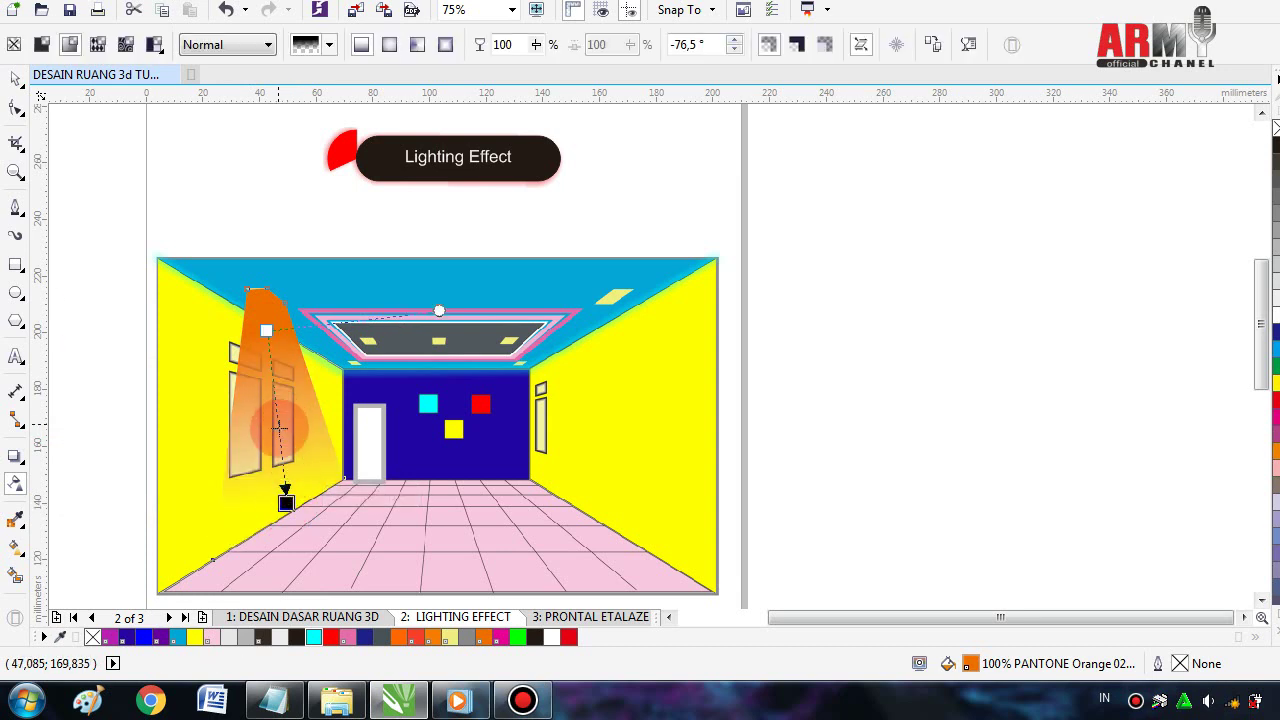
mouse_move(278, 418)
left_mouse_down()
mouse_move(284, 462)
mouse_move(294, 458)
left_mouse_up()
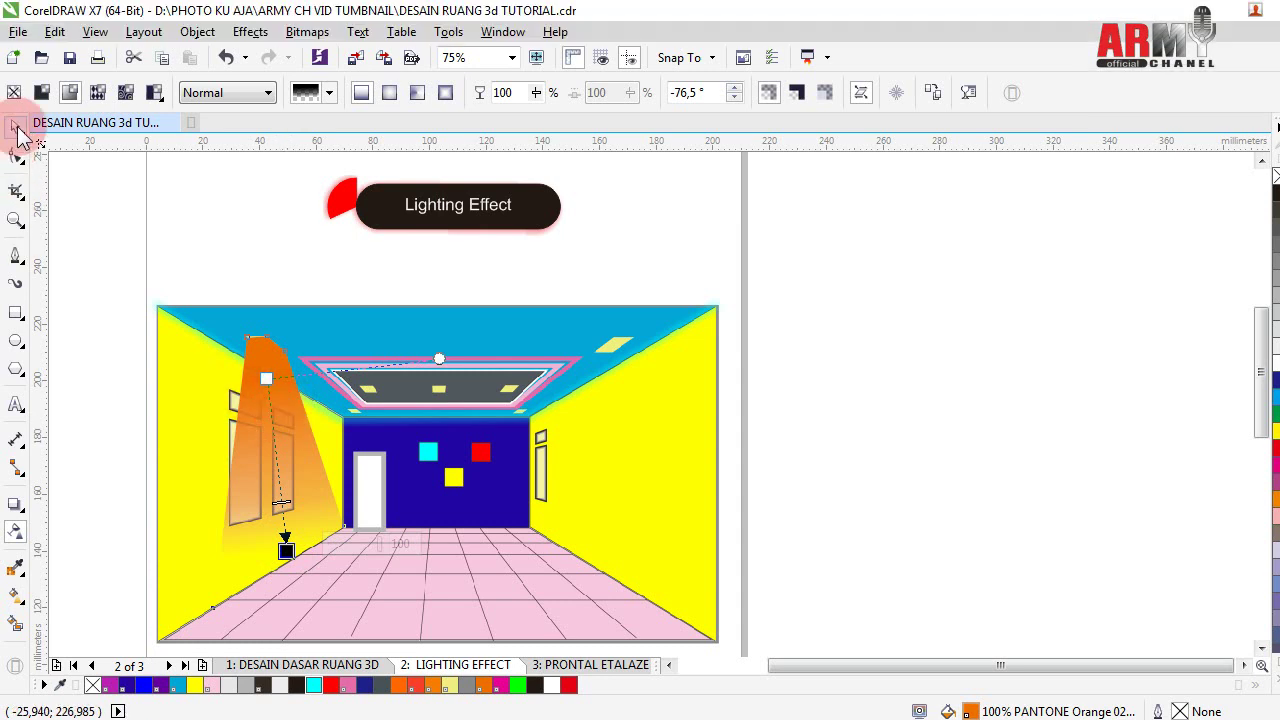
left_click(16, 128)
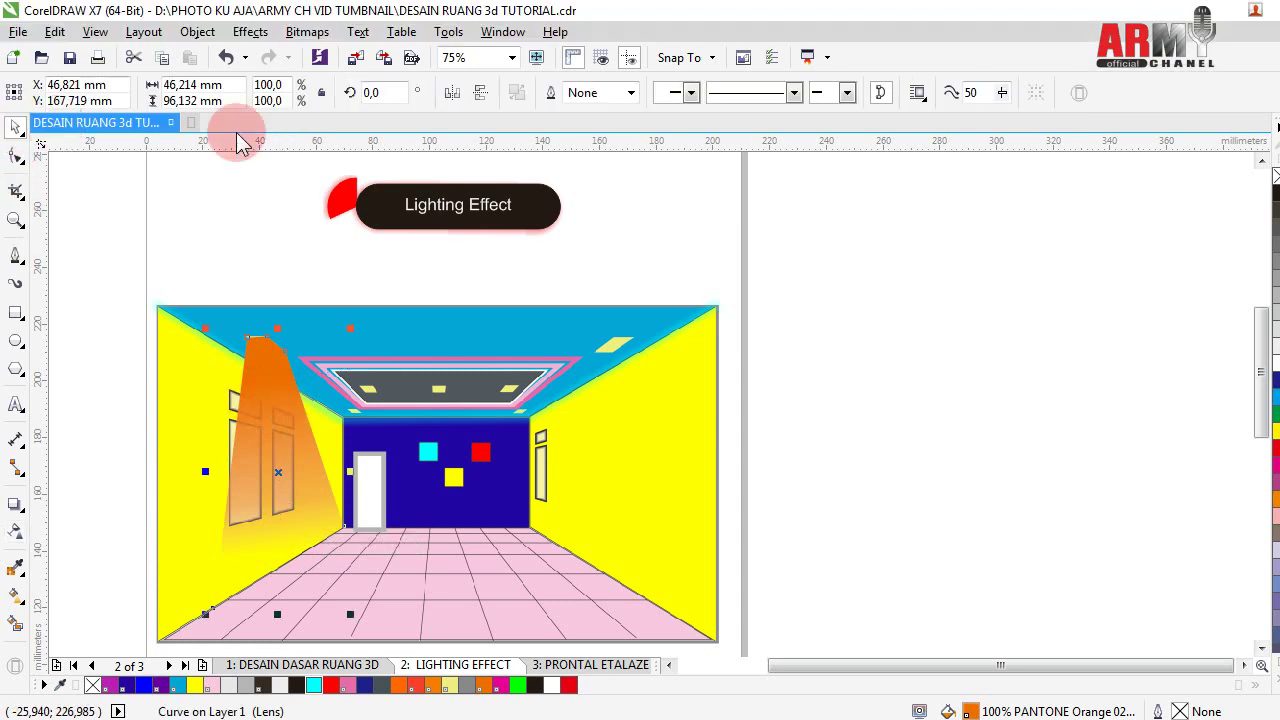
- Convert the faded orange beam to a 300 dpi RGB Color (24-bit) bitmap
left_click(307, 31)
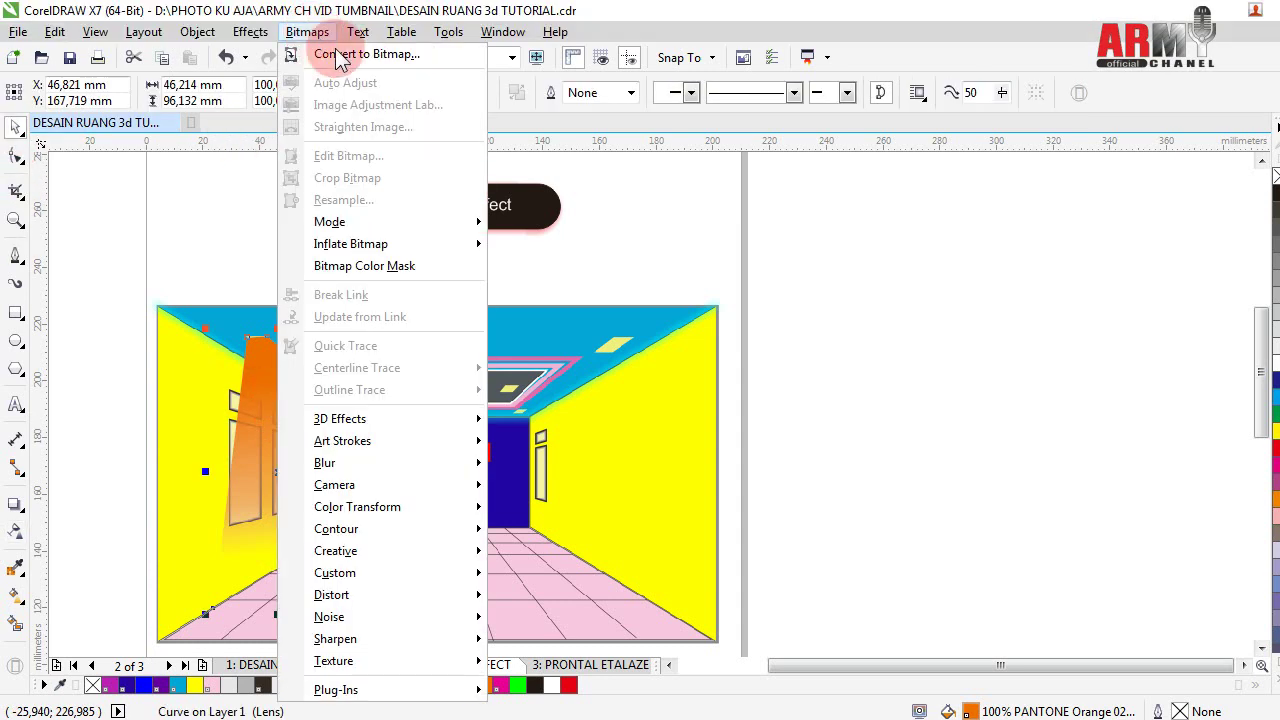
left_click(337, 56)
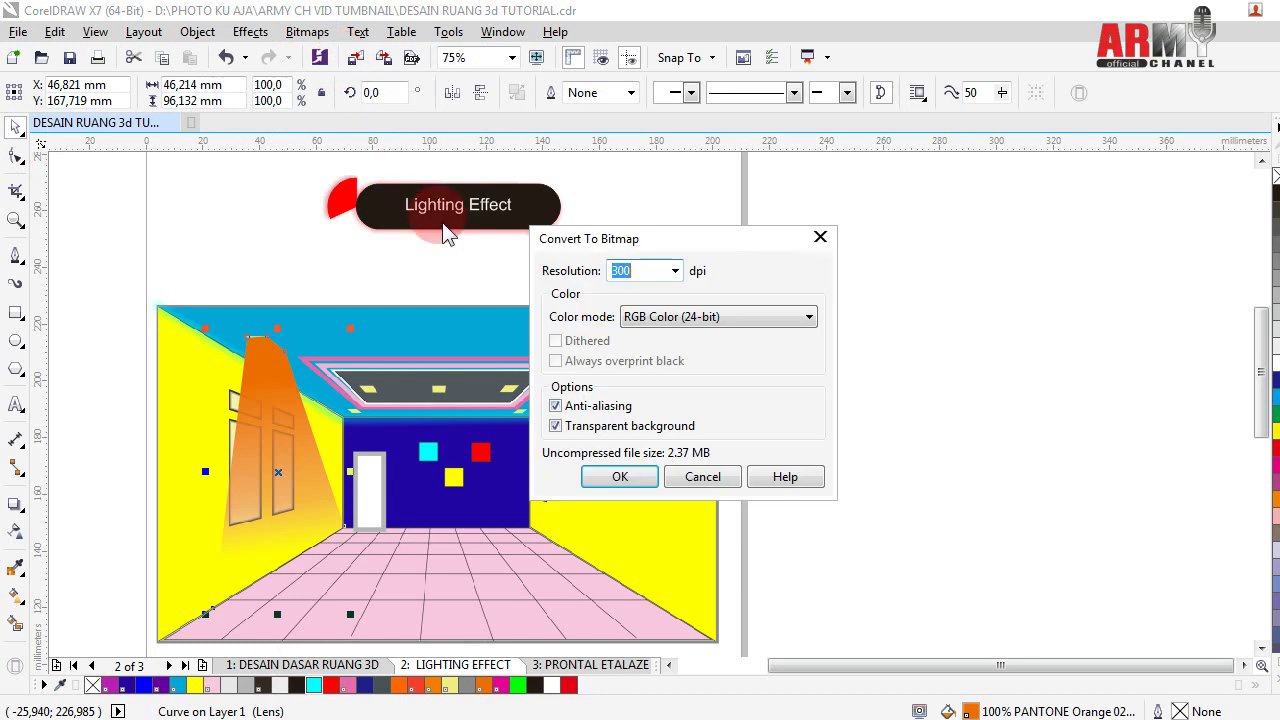
left_click(620, 480)
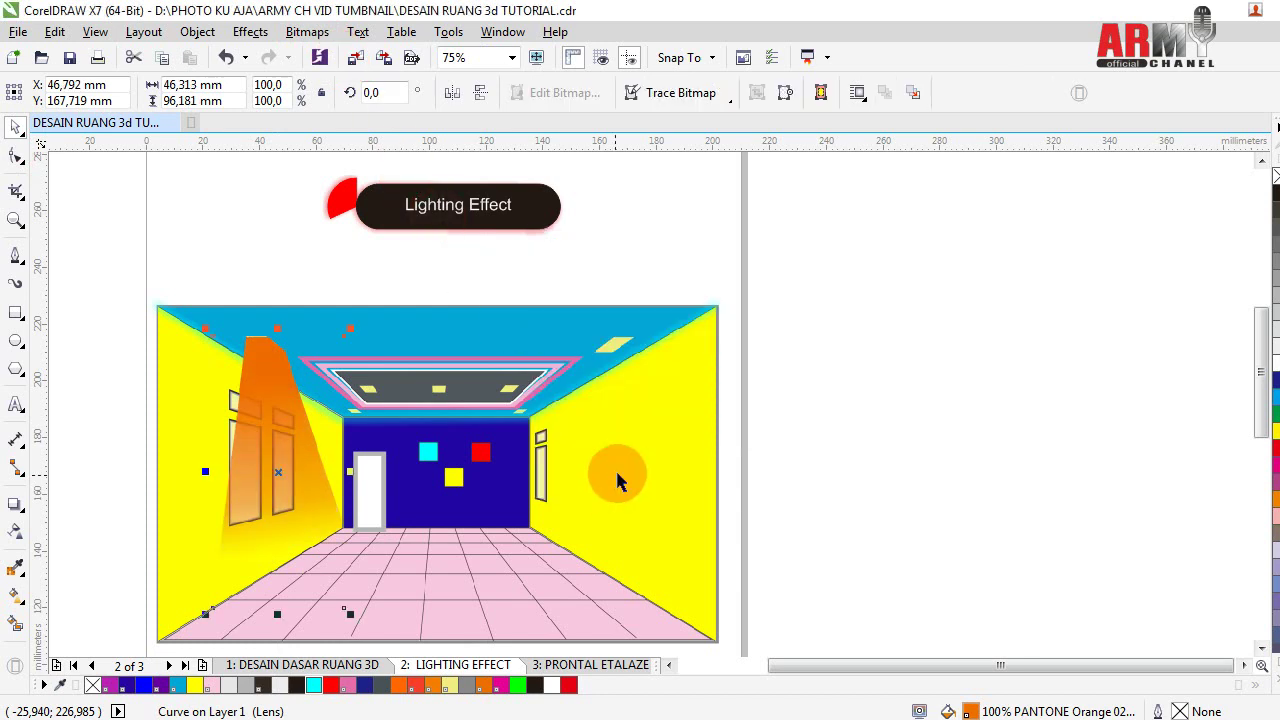
left_click(423, 291)
left_click(307, 31)
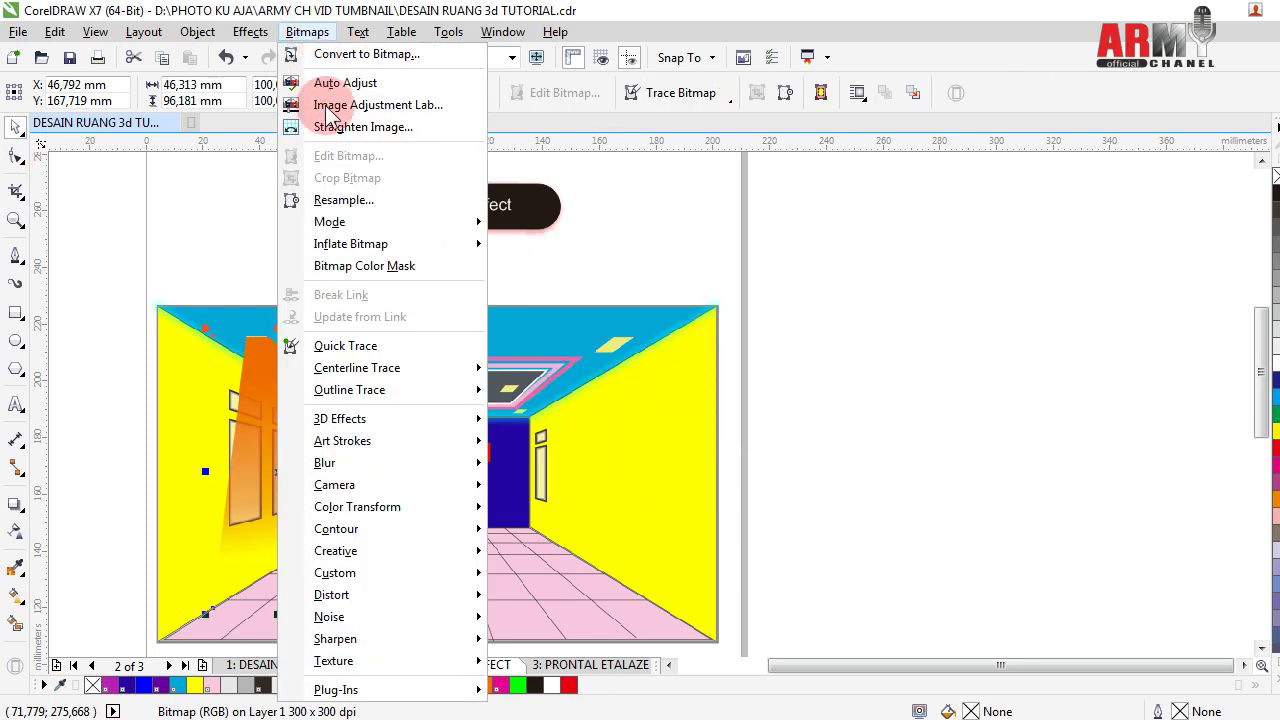
mouse_move(325, 463)
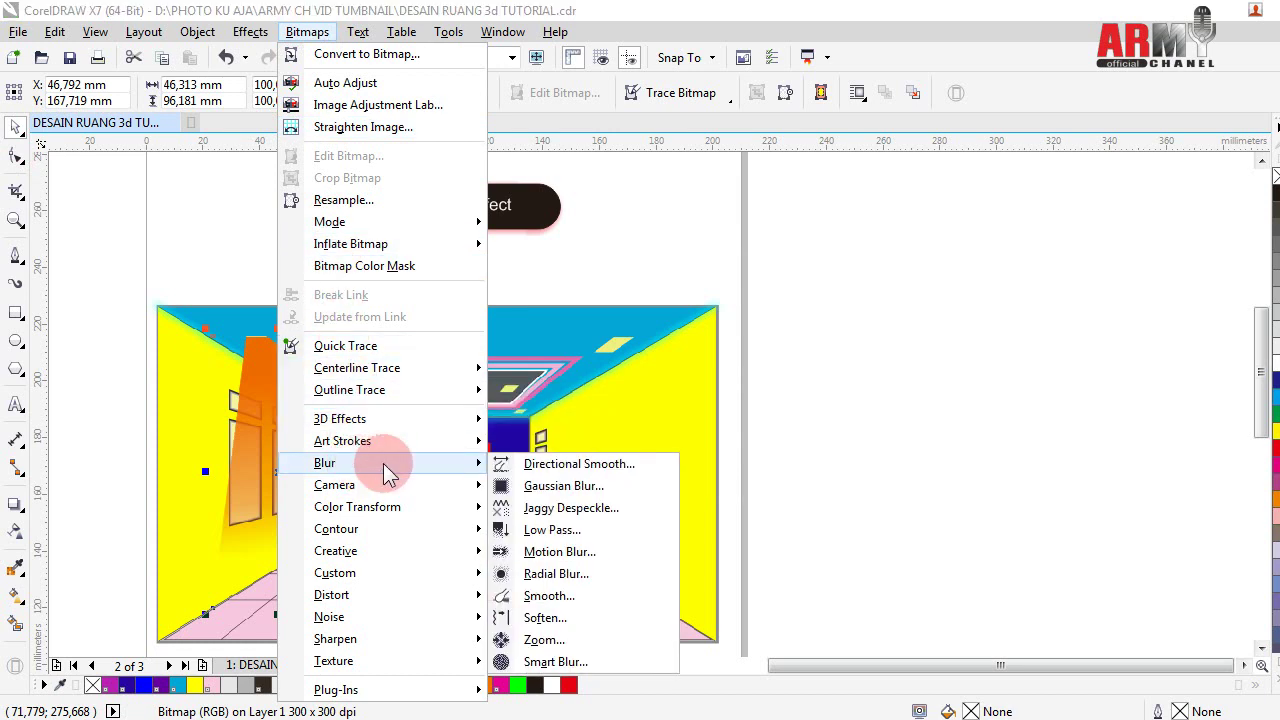
- Open Gaussian Blur on the orange beam bitmap, previewing a 15-pixel radius
left_click(537, 487)
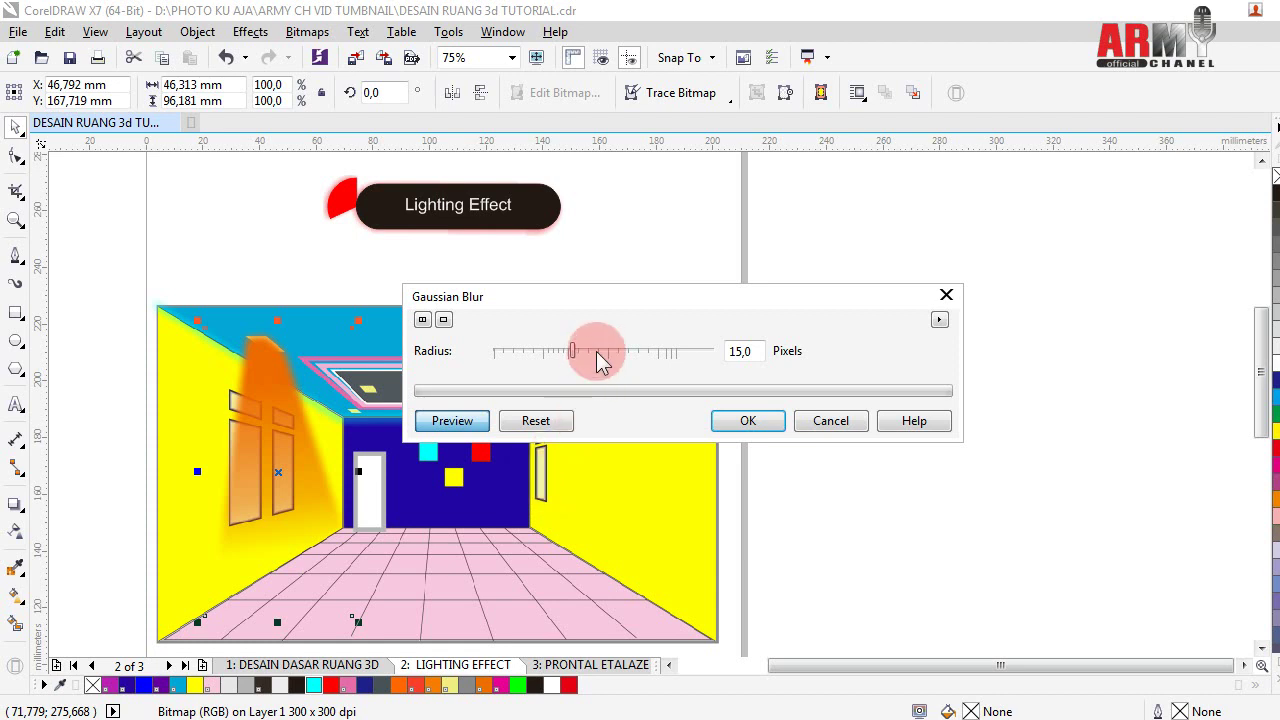
- Set the Gaussian Blur radius to 37 pixels and apply it to the orange beam
left_click_drag(573, 351, 620, 351)
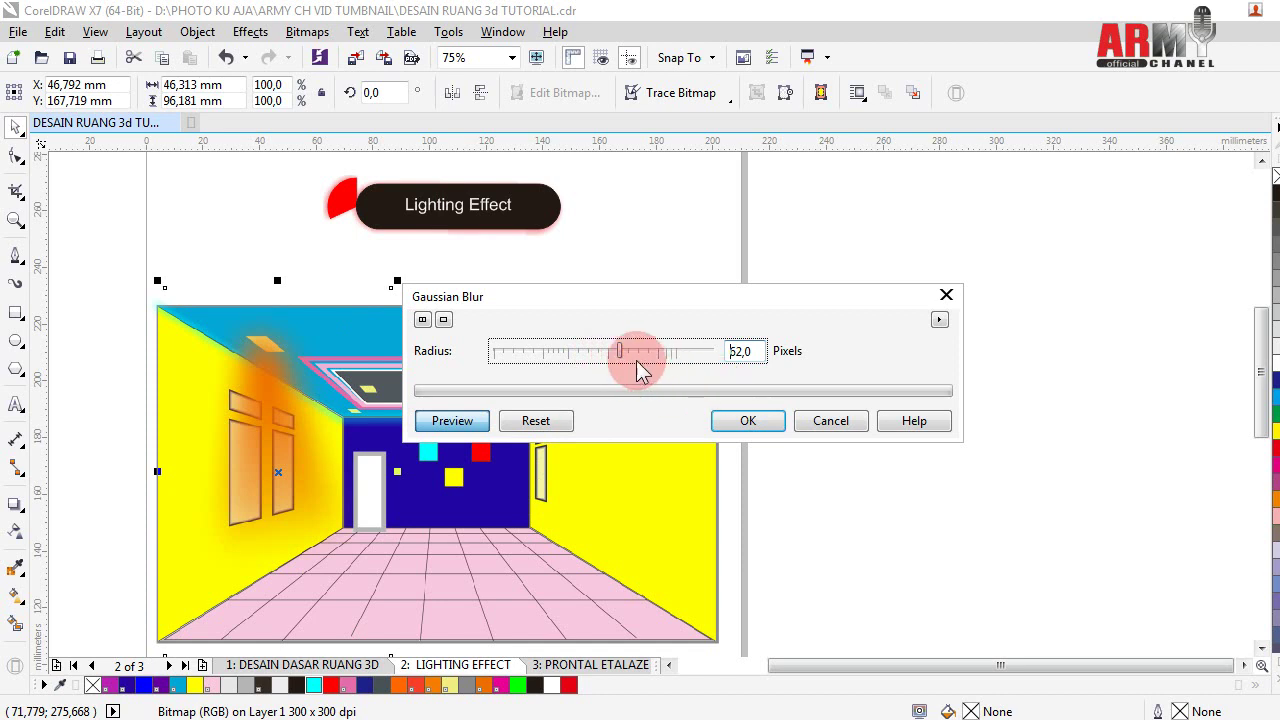
left_click_drag(620, 351, 595, 351)
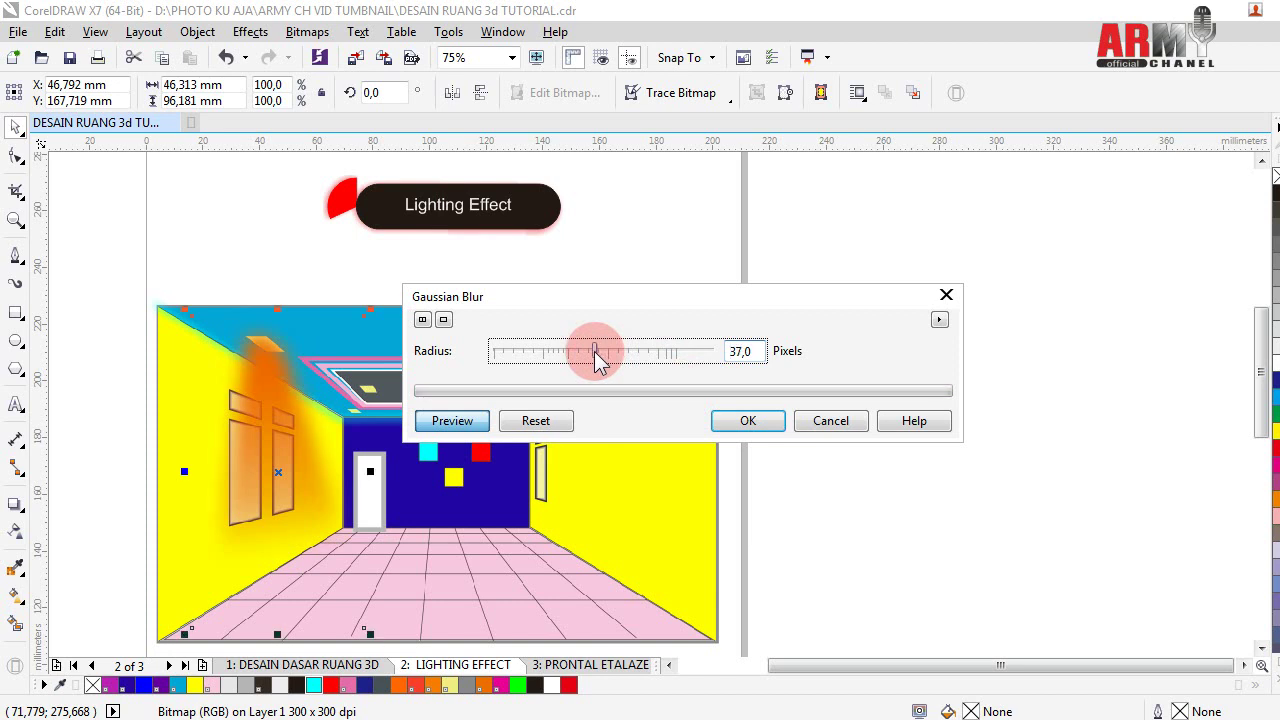
left_click(737, 421)
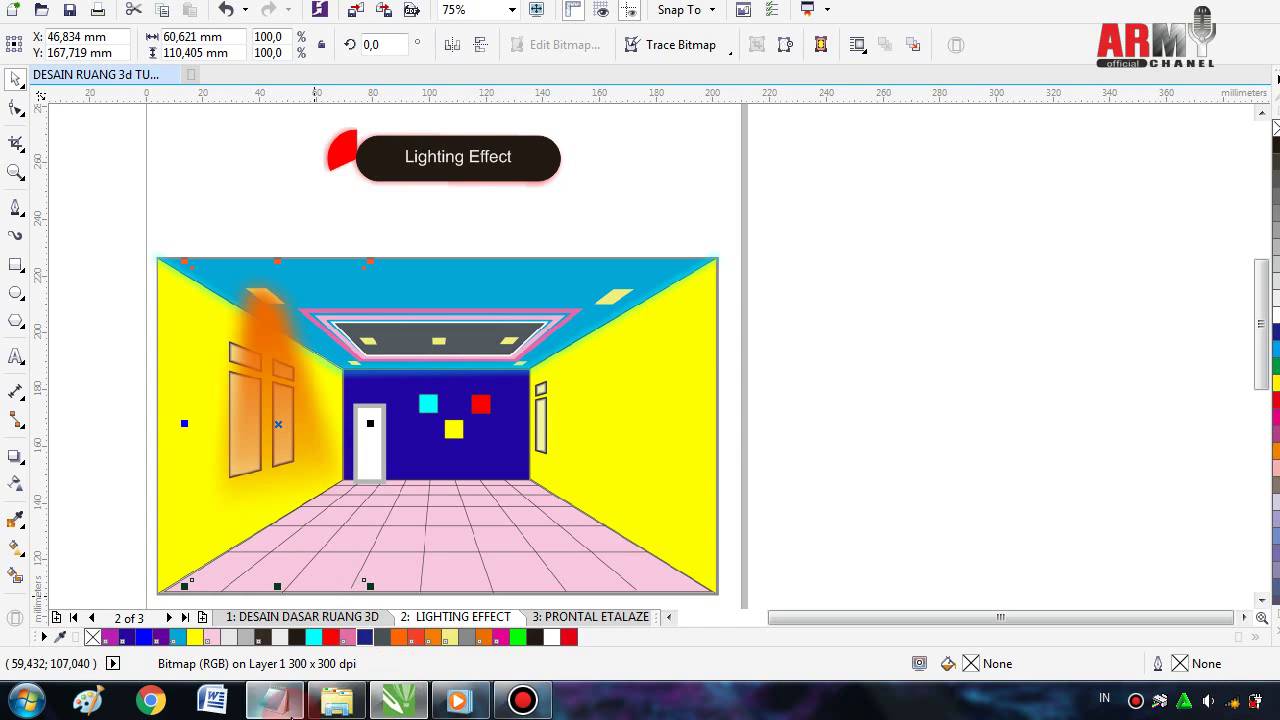
mouse_move(336, 699)
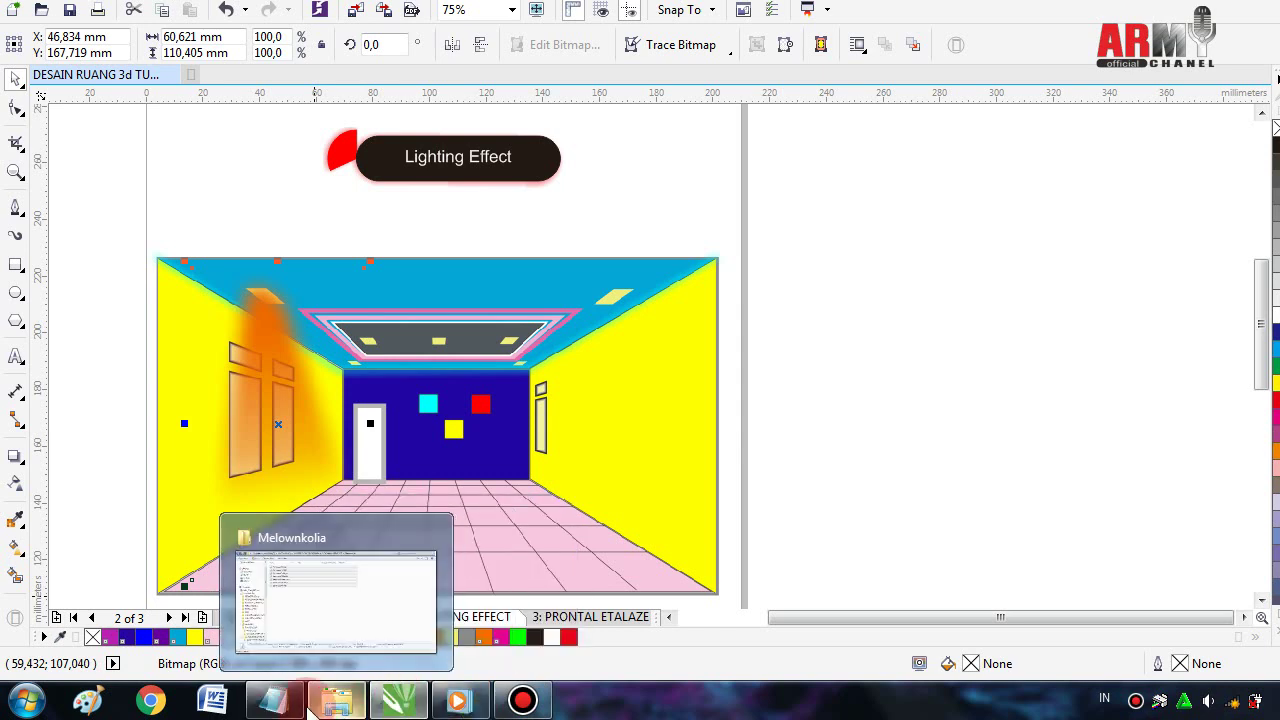
- Write step 4, 'Lakukan hal yang sama pada Posisi lampu yg lain… yg penting suka....OK', then minimize Notepad
left_click(270, 703)
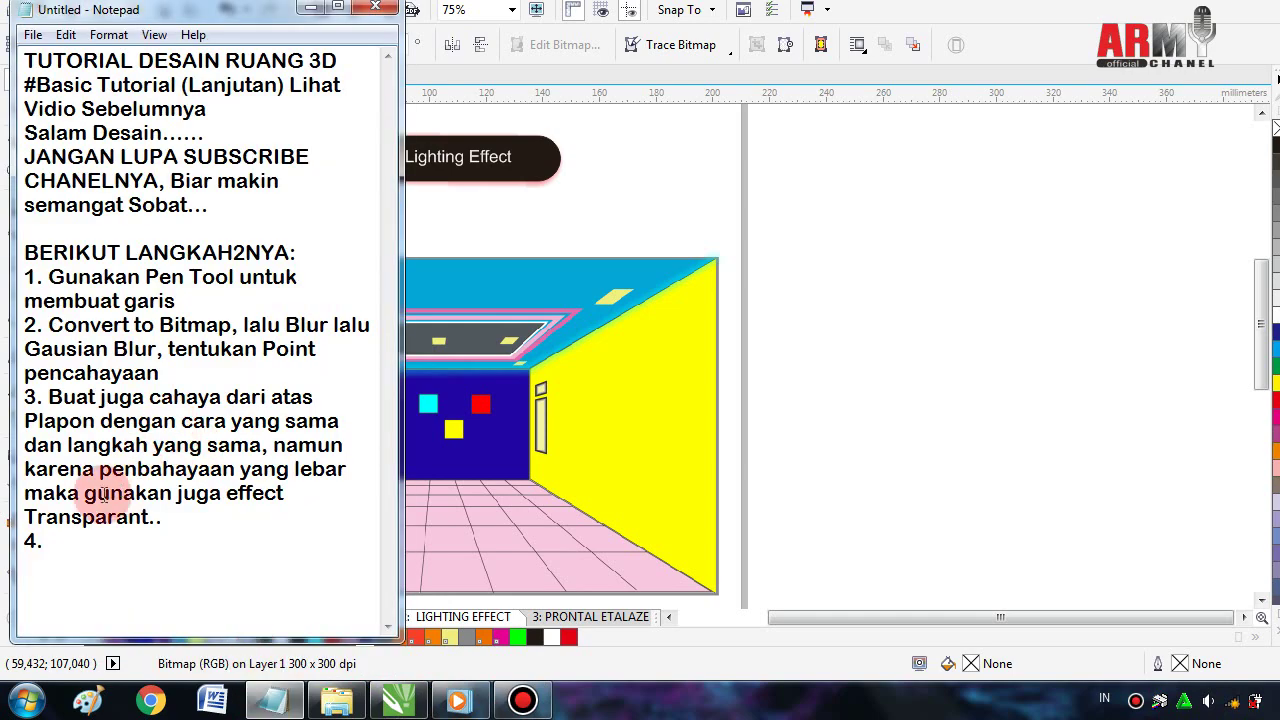
type("L")
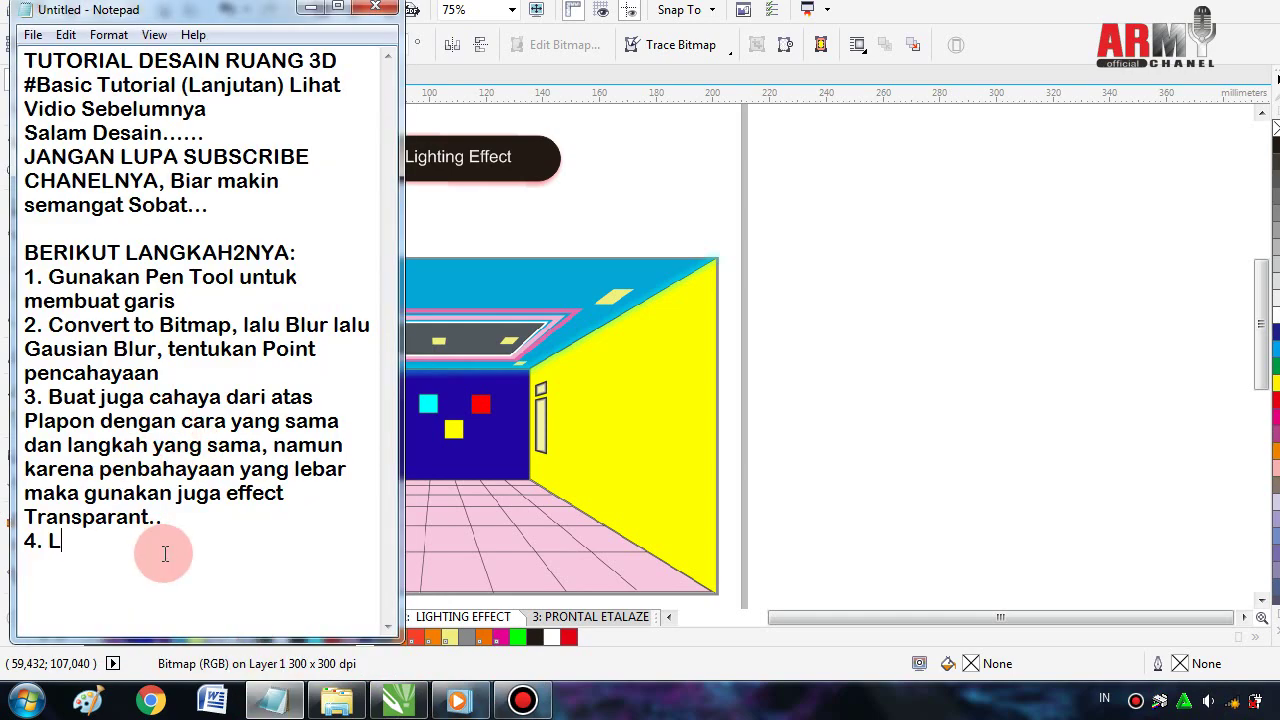
type("akukan ")
type("hal yang")
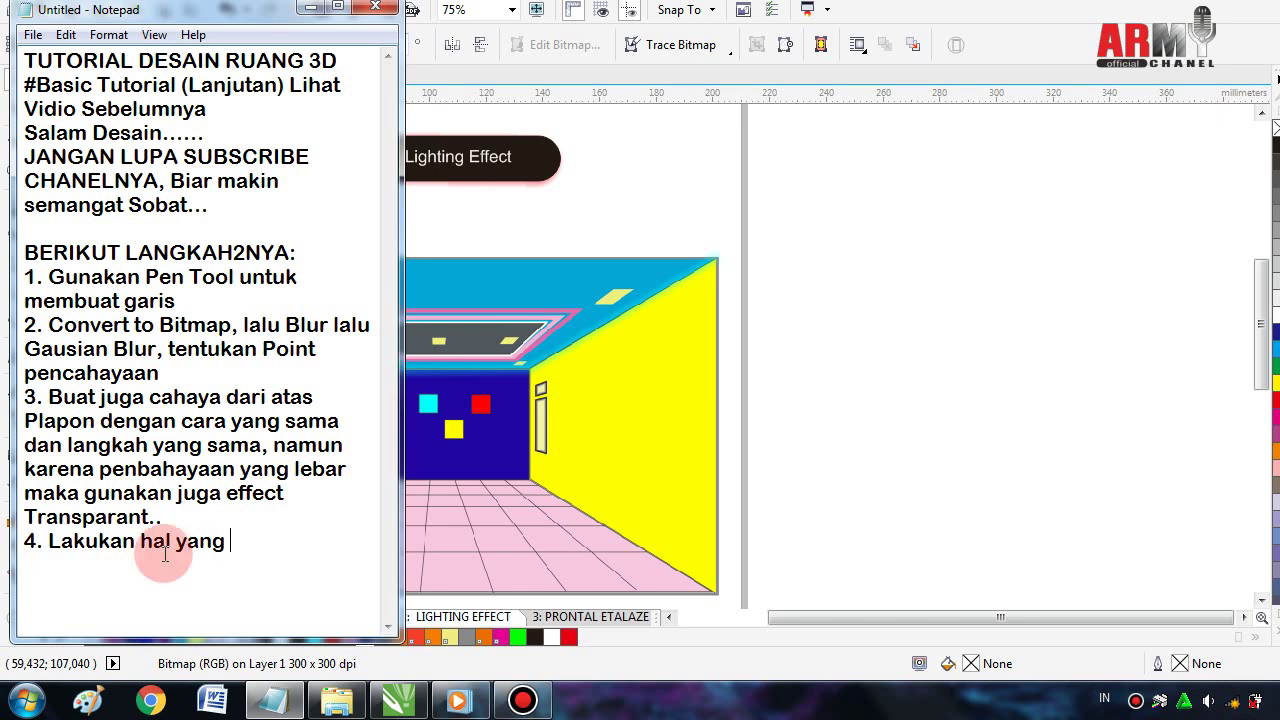
type(" sama")
type(" pada")
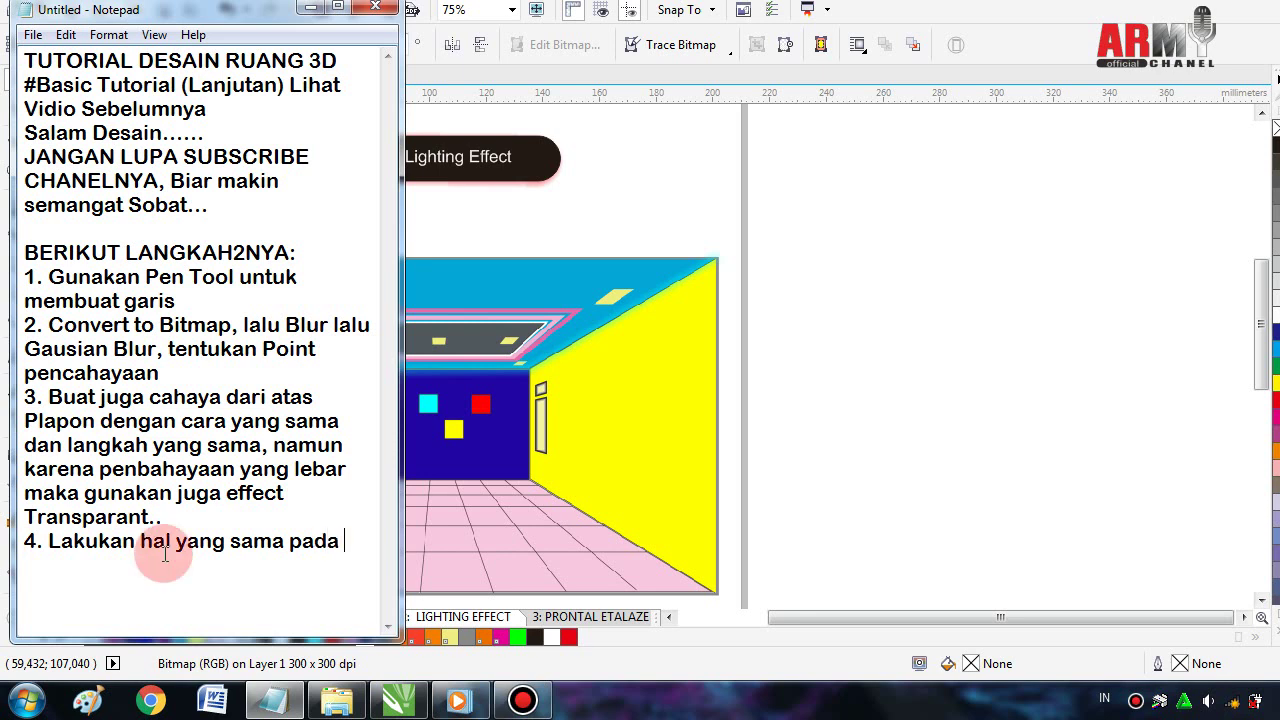
type("P")
type("osisi l")
type("ampu y")
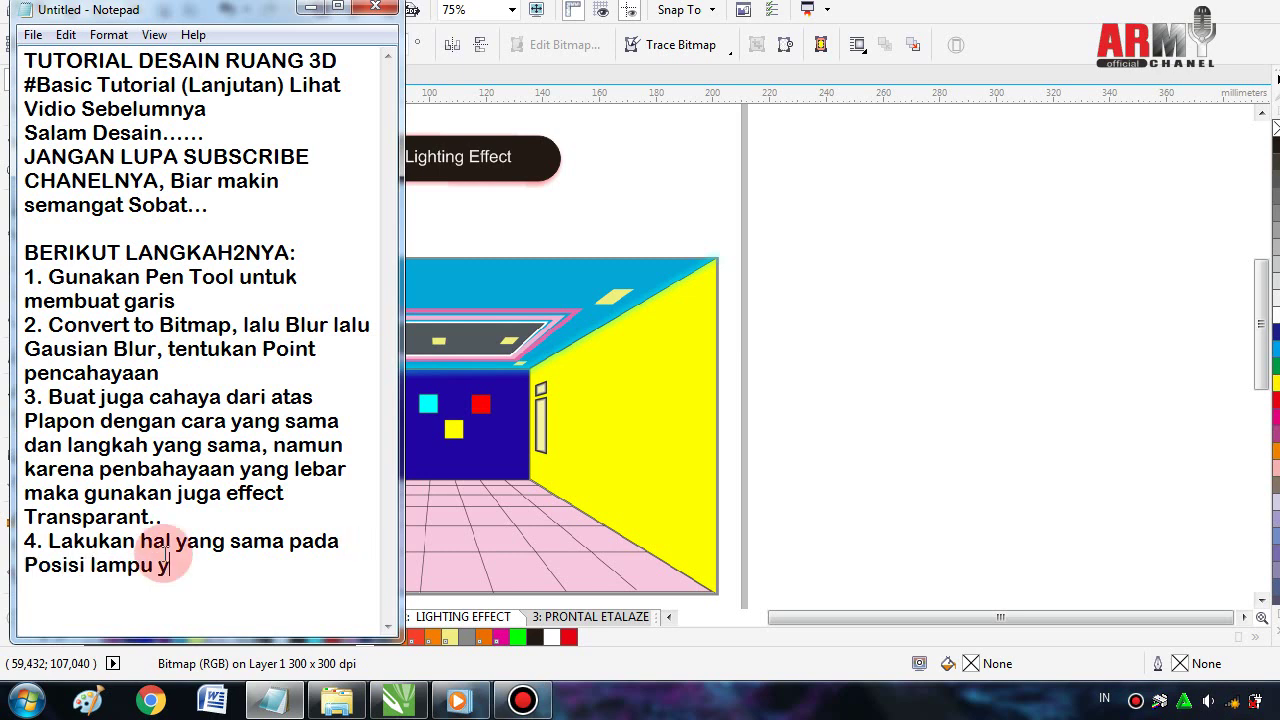
type("g lain")
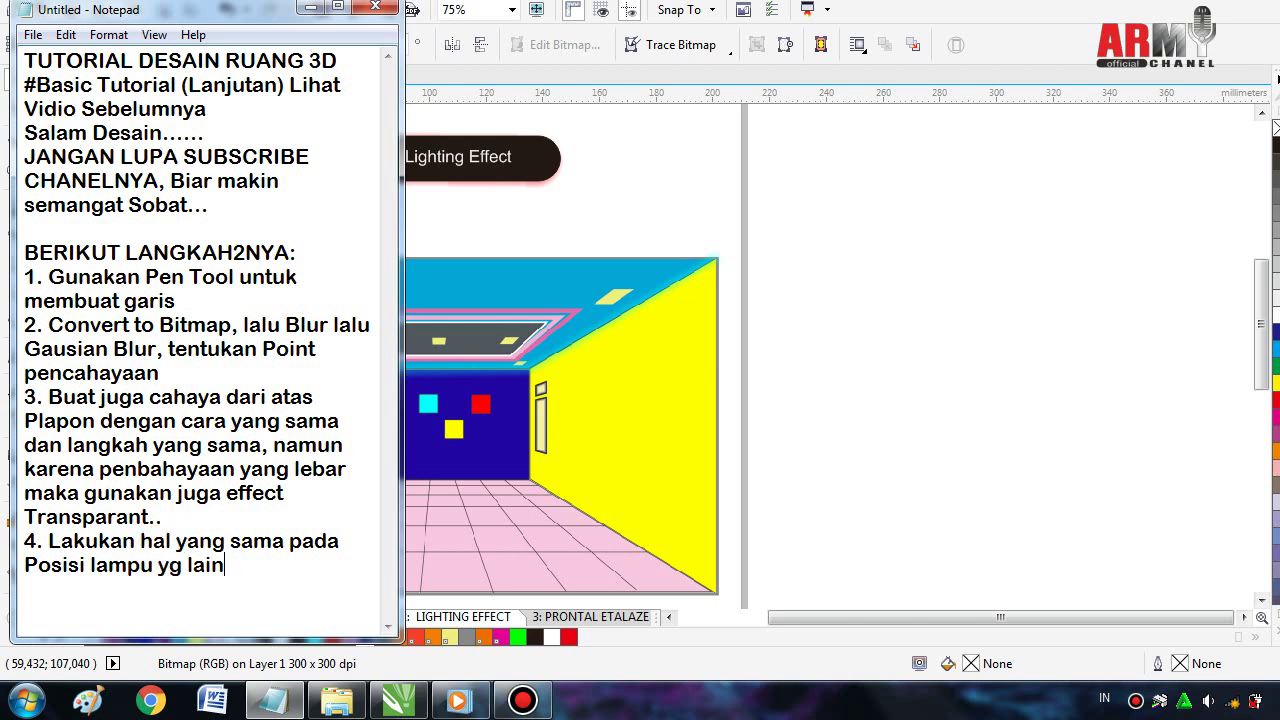
left_click(165, 553)
type(", ")
type("soal ")
type("warna")
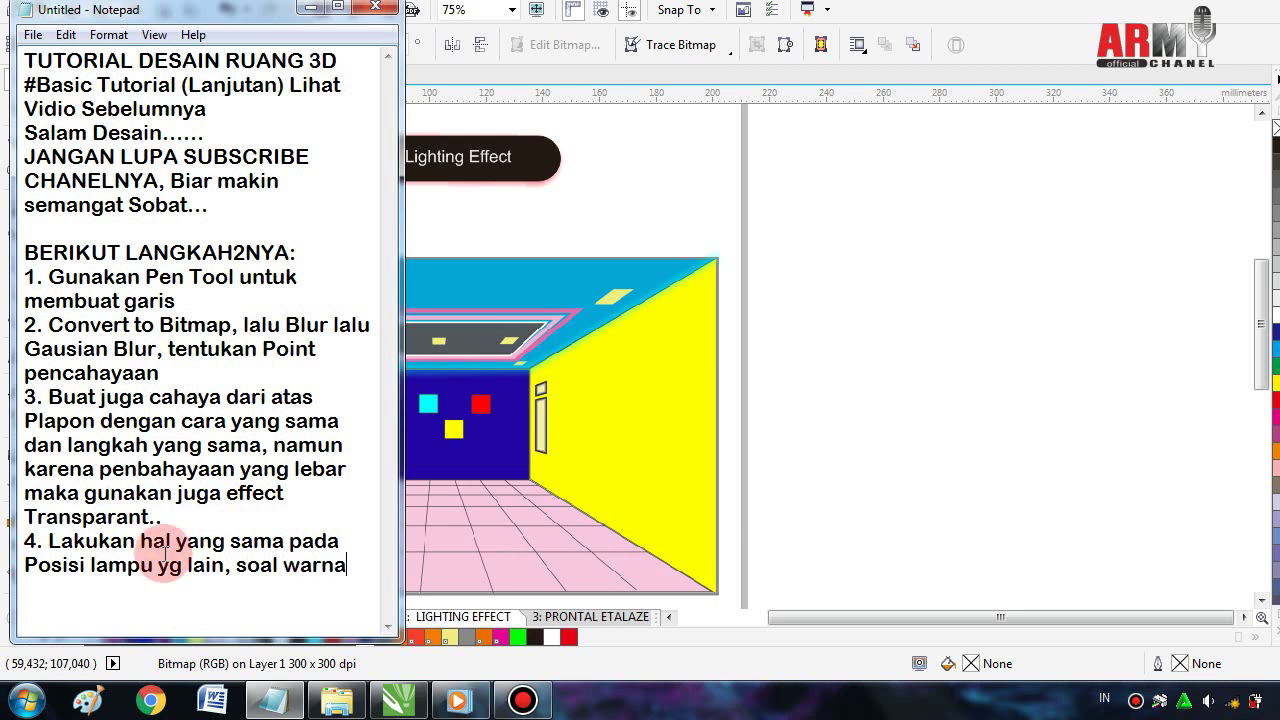
type(" si")
type("lahkan ")
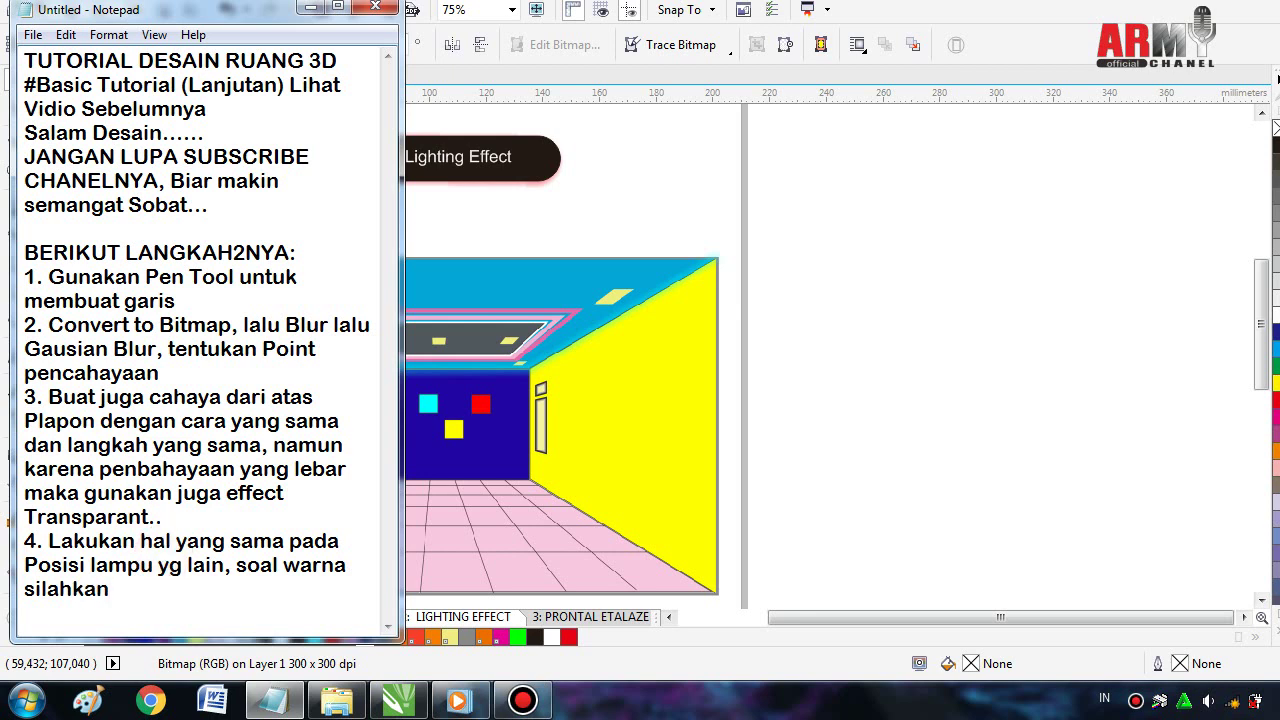
type("ses")
type("uaikan ke")
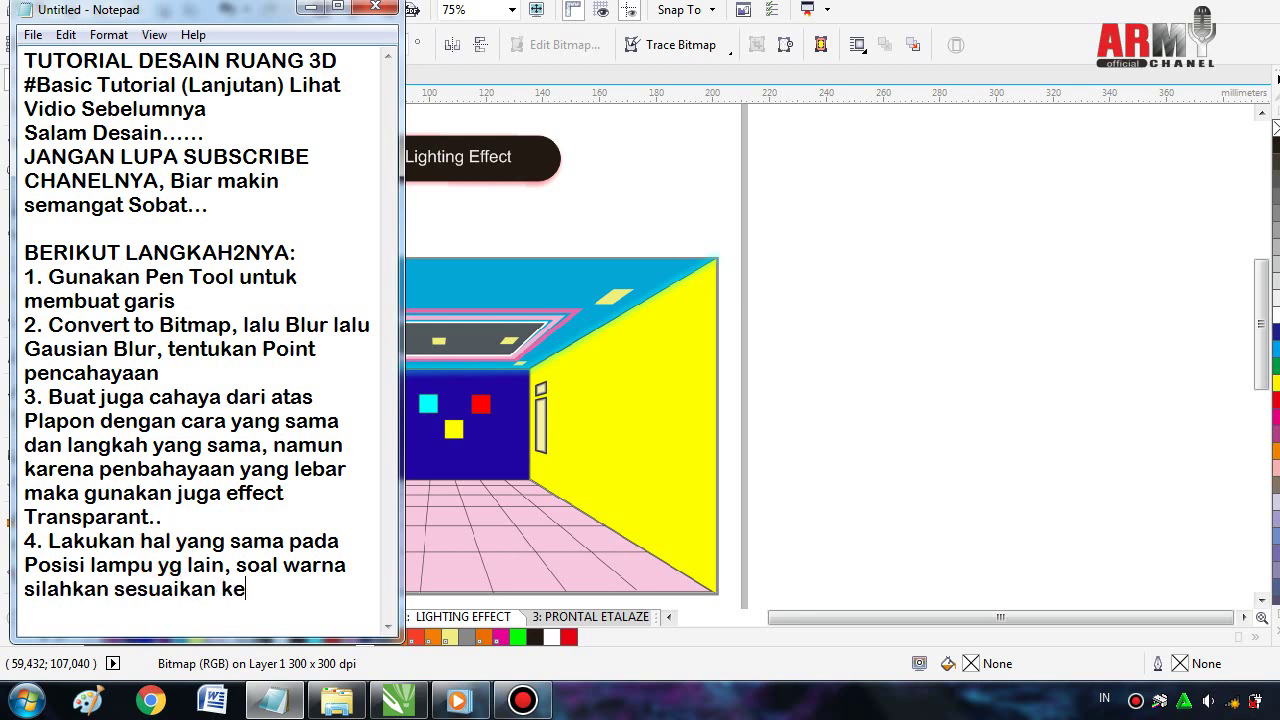
type("inginn")
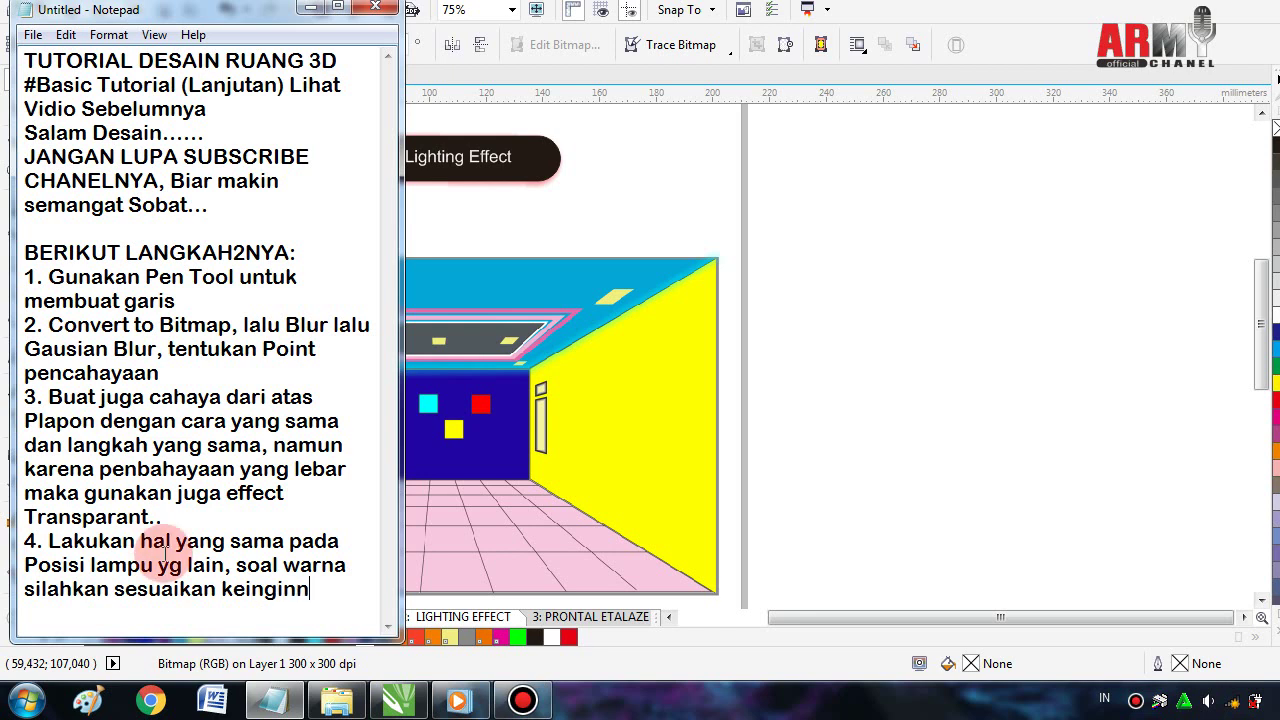
key("BackSpace")
type("an")
type(" So")
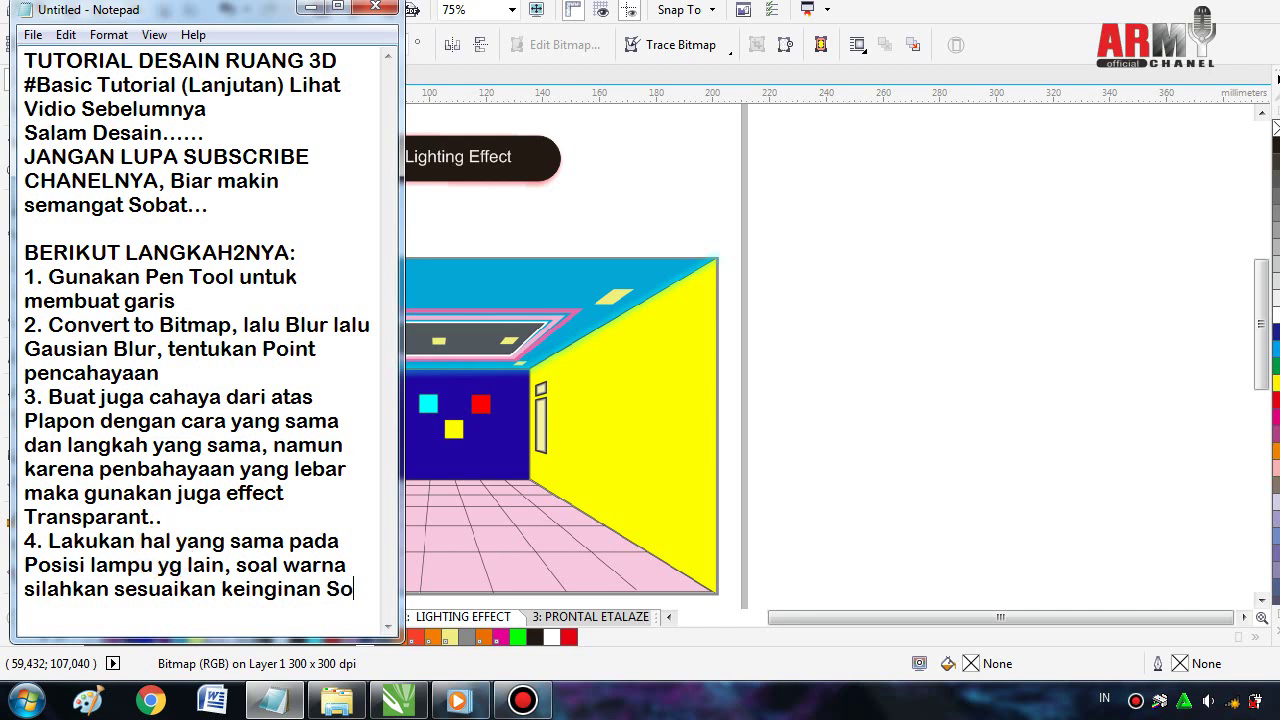
type("bat")
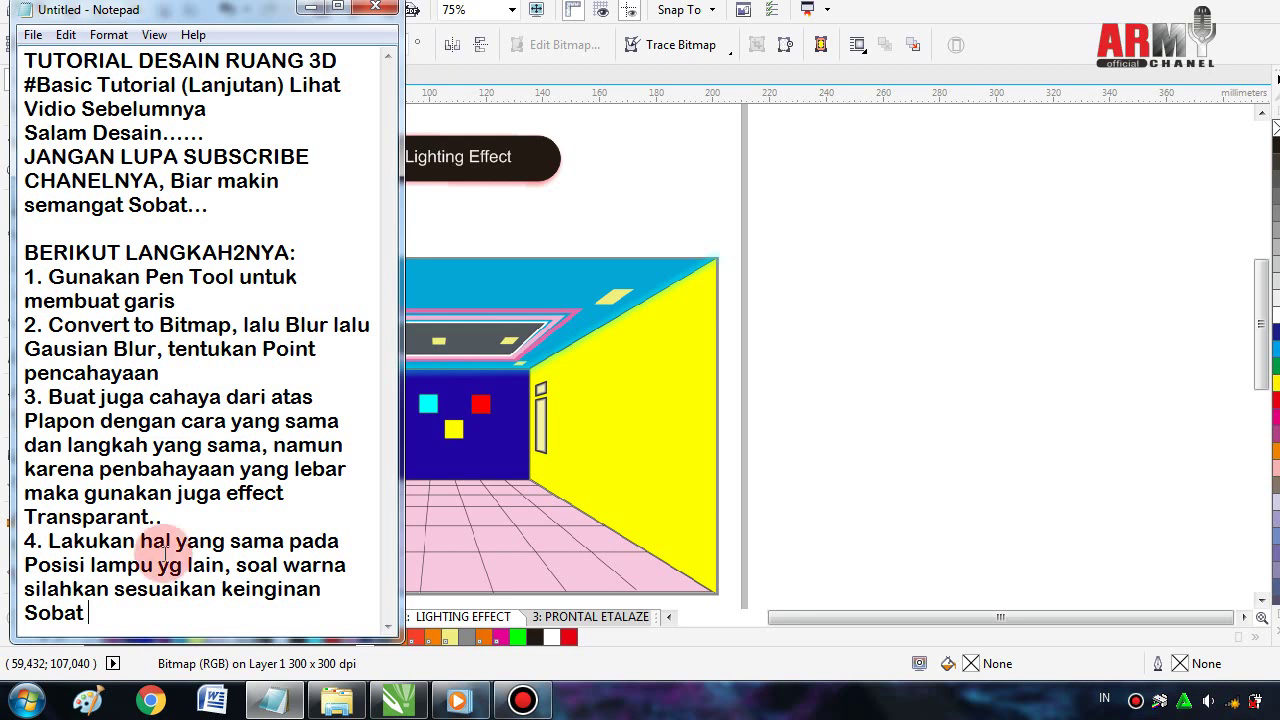
type(" yg pe")
type("nting s")
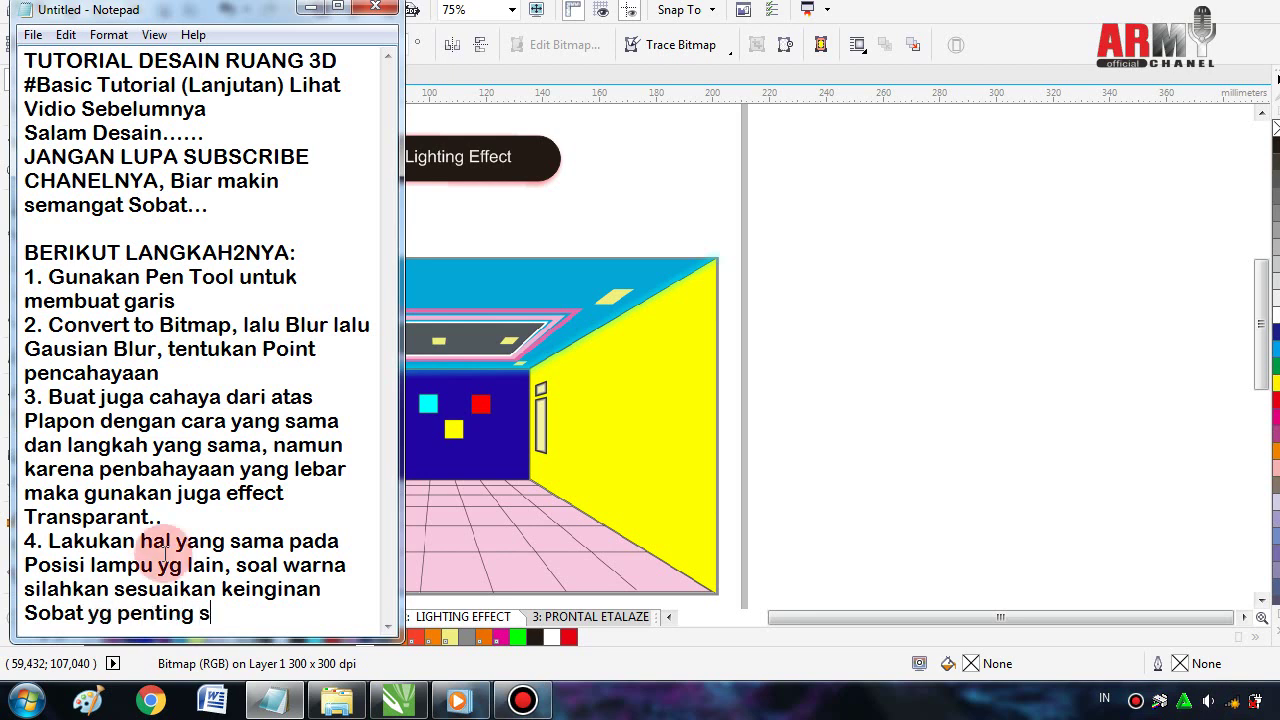
type("uka")
type("....")
type("O")
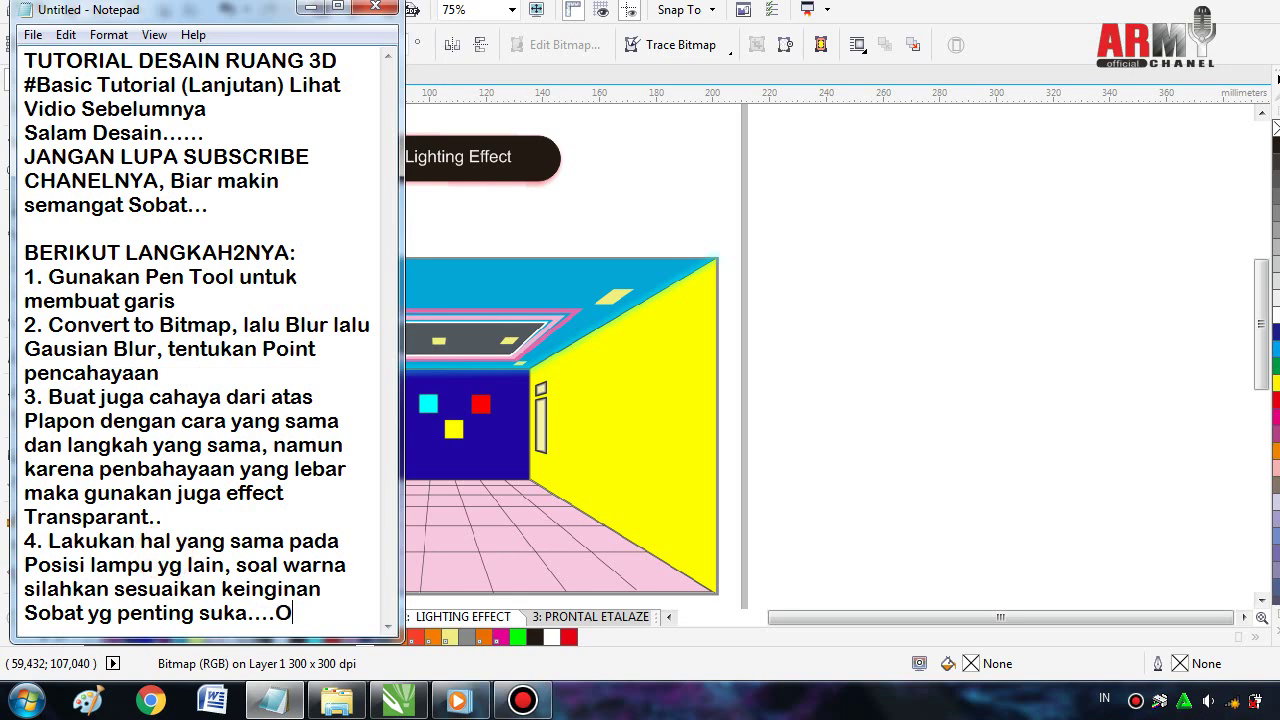
type("K")
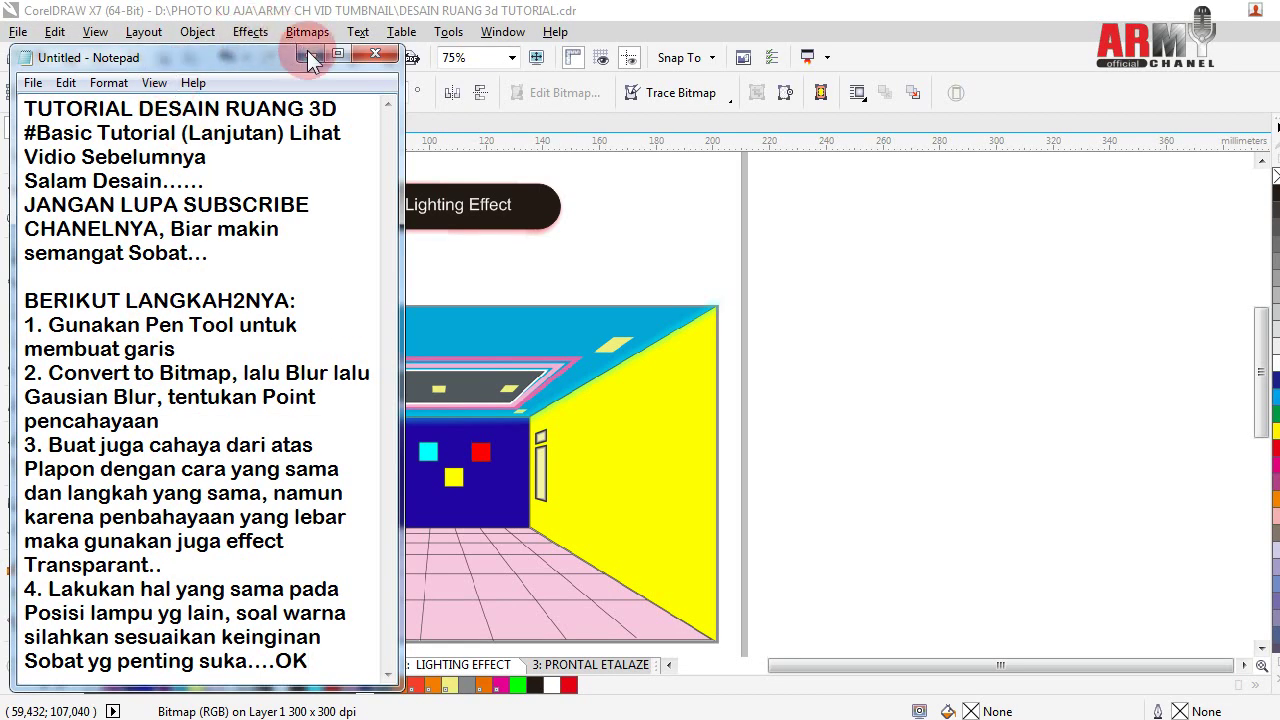
left_click(310, 53)
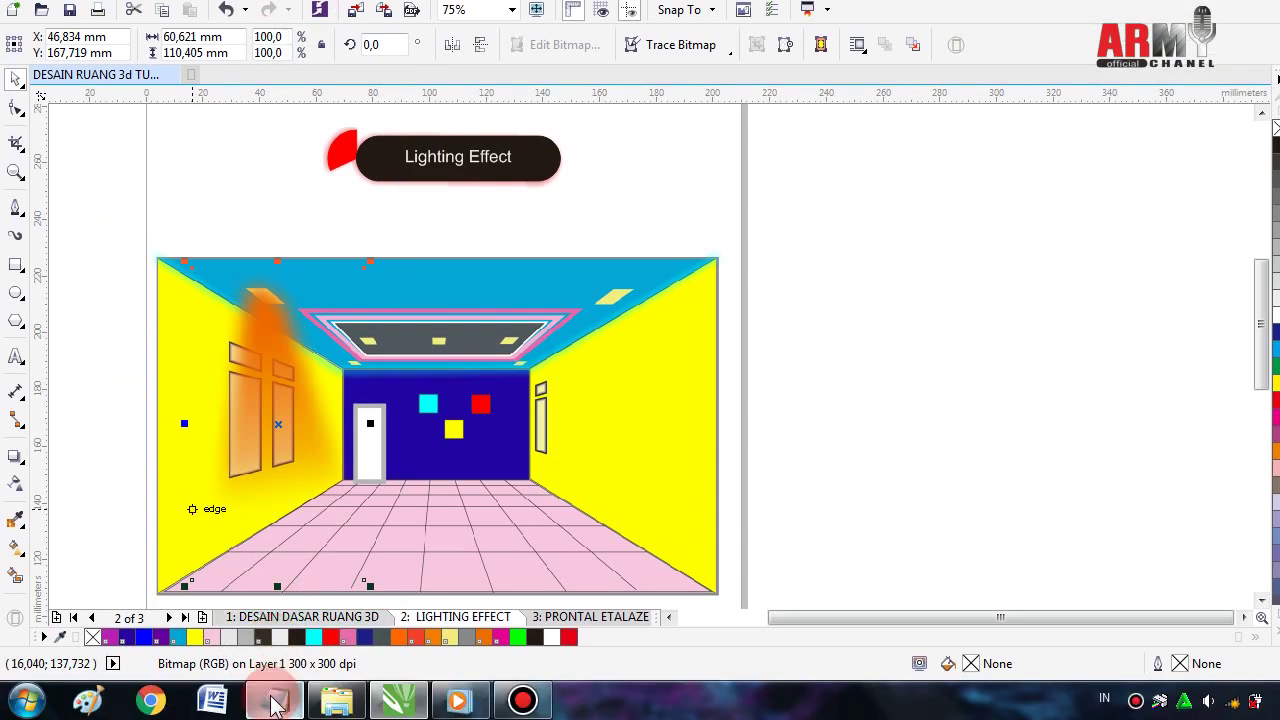
- Toggle Notepad, scroll the canvas sideways, and restore the tutorial notes beside the room drawing
left_click(276, 698)
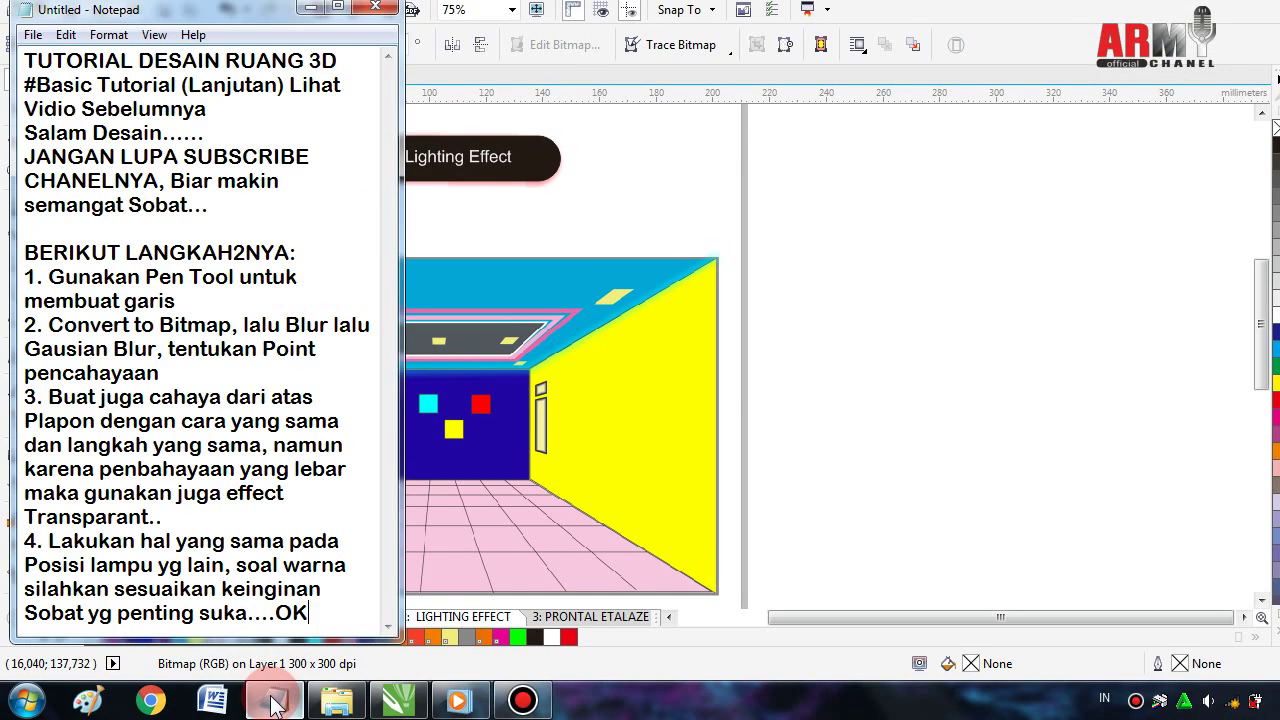
left_click(273, 698)
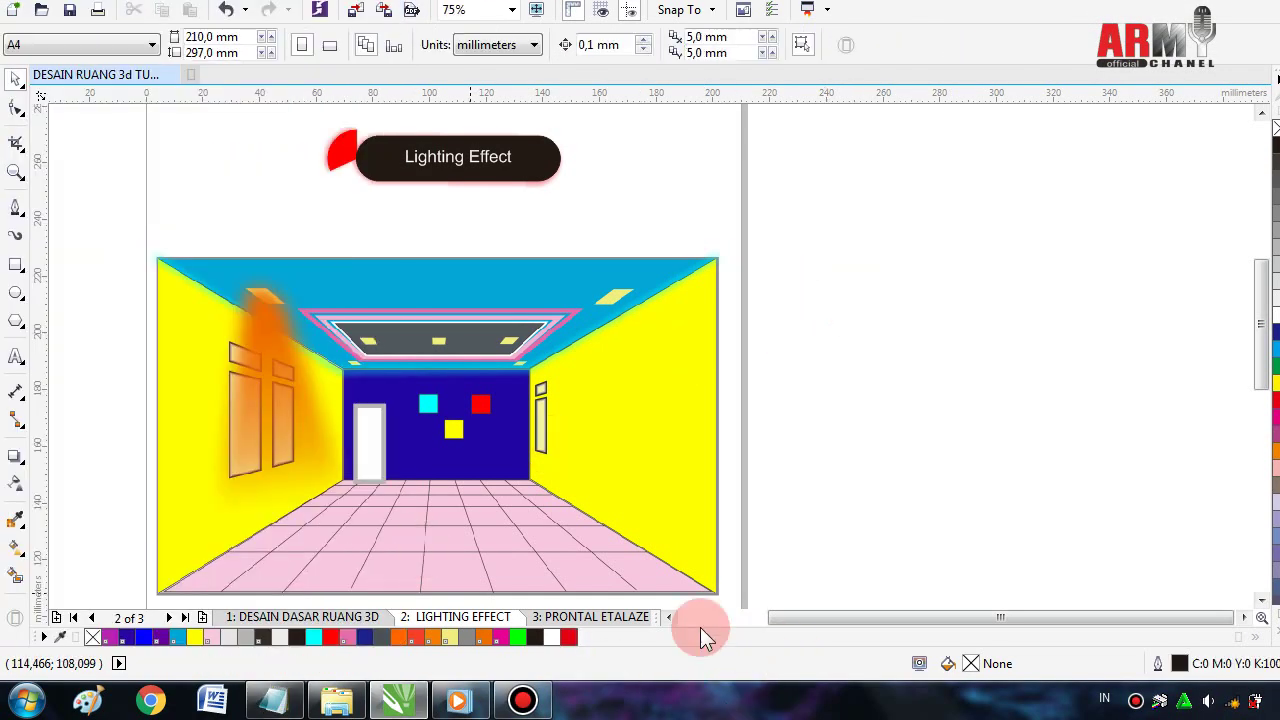
left_click(670, 617)
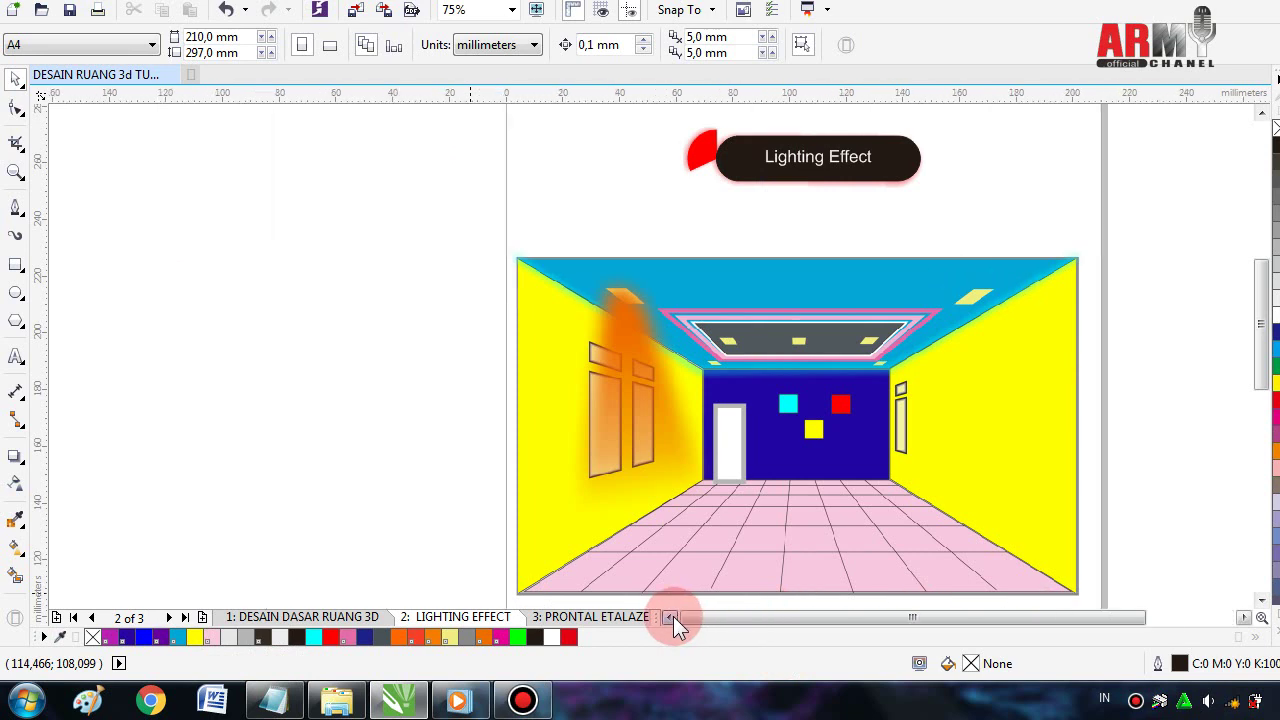
left_click(677, 619)
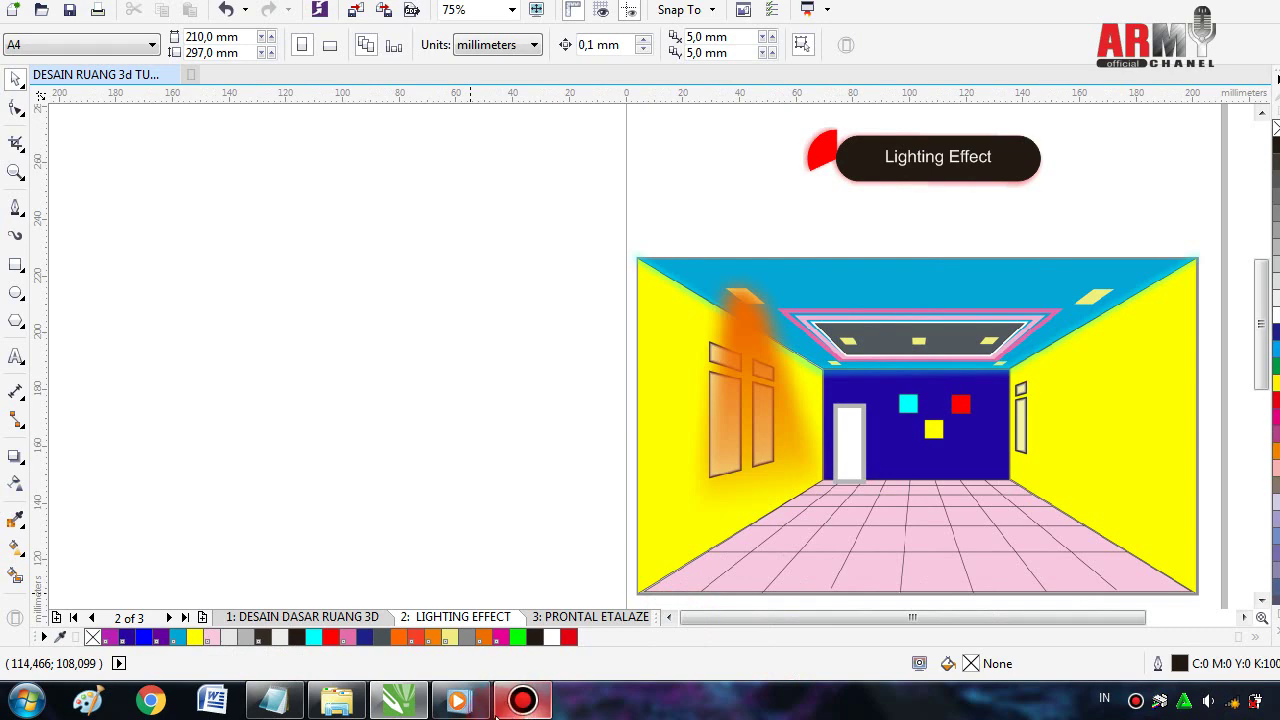
left_click(283, 705)
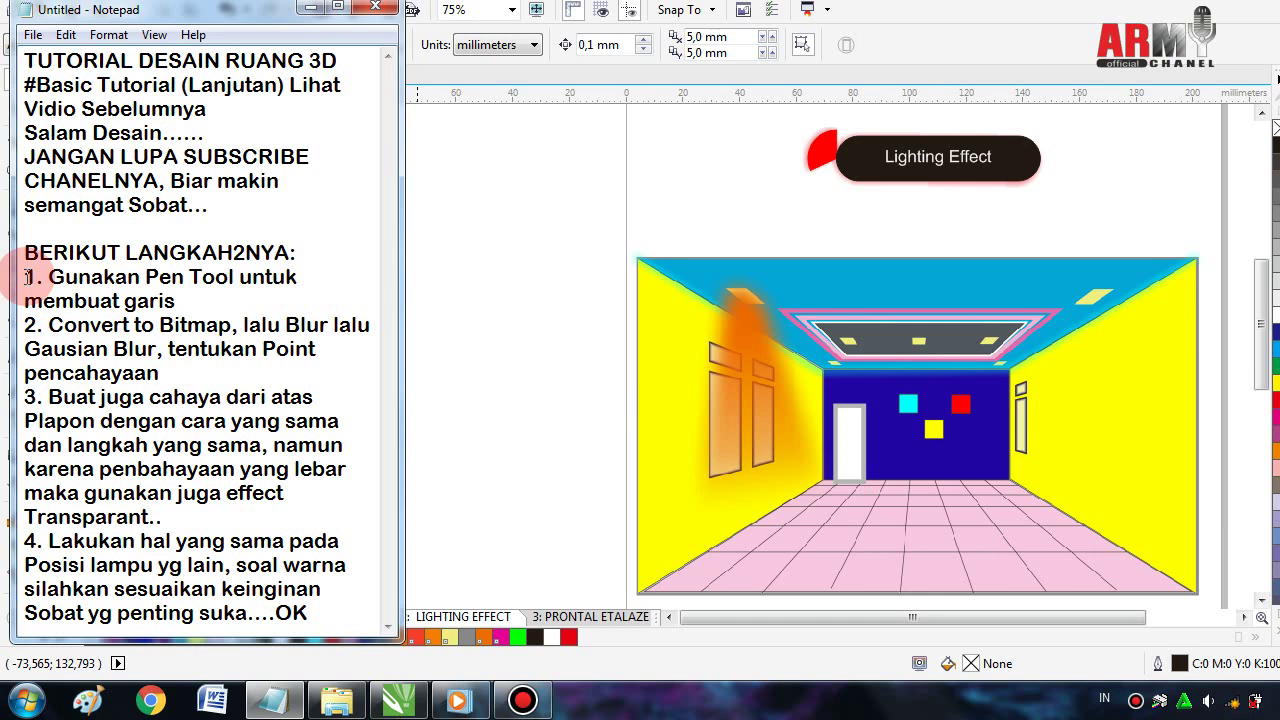
- Delete the old numbered steps 1–4 from the notes and begin step 5
mouse_move(28, 277)
left_mouse_down()
mouse_move(100, 300)
mouse_move(218, 397)
mouse_move(353, 603)
left_mouse_up()
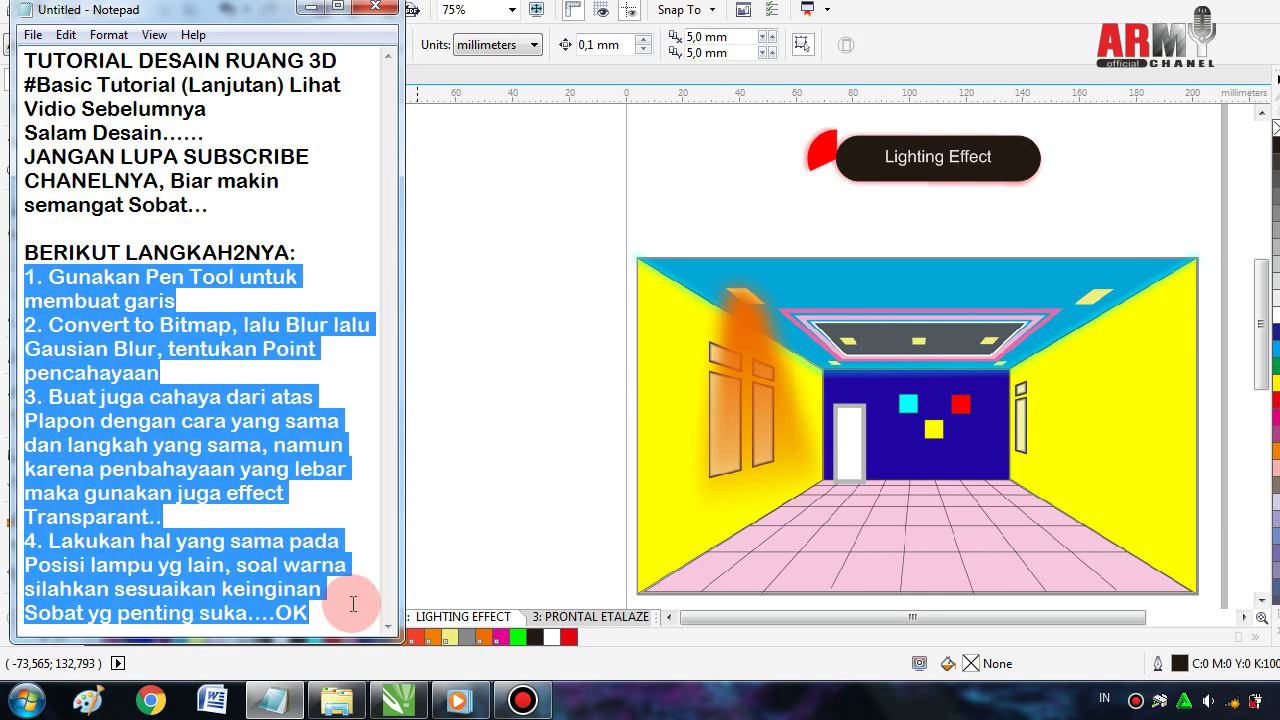
key("Delete")
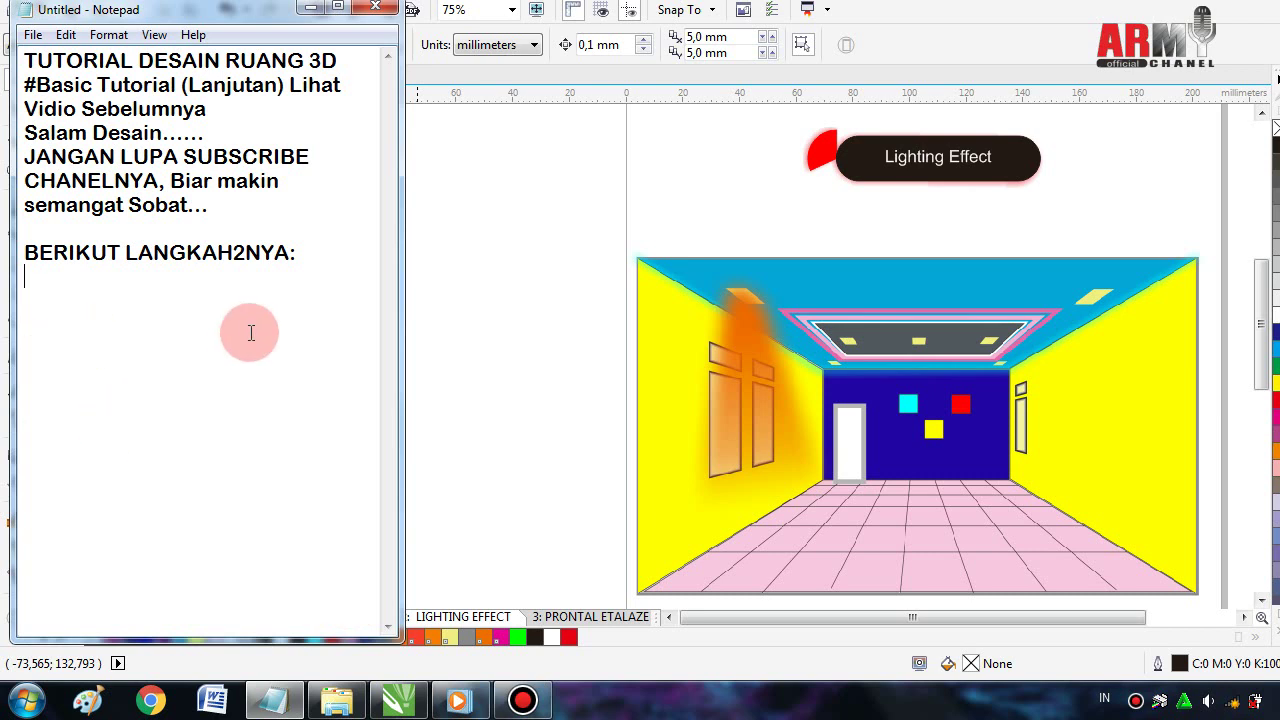
type("5.")
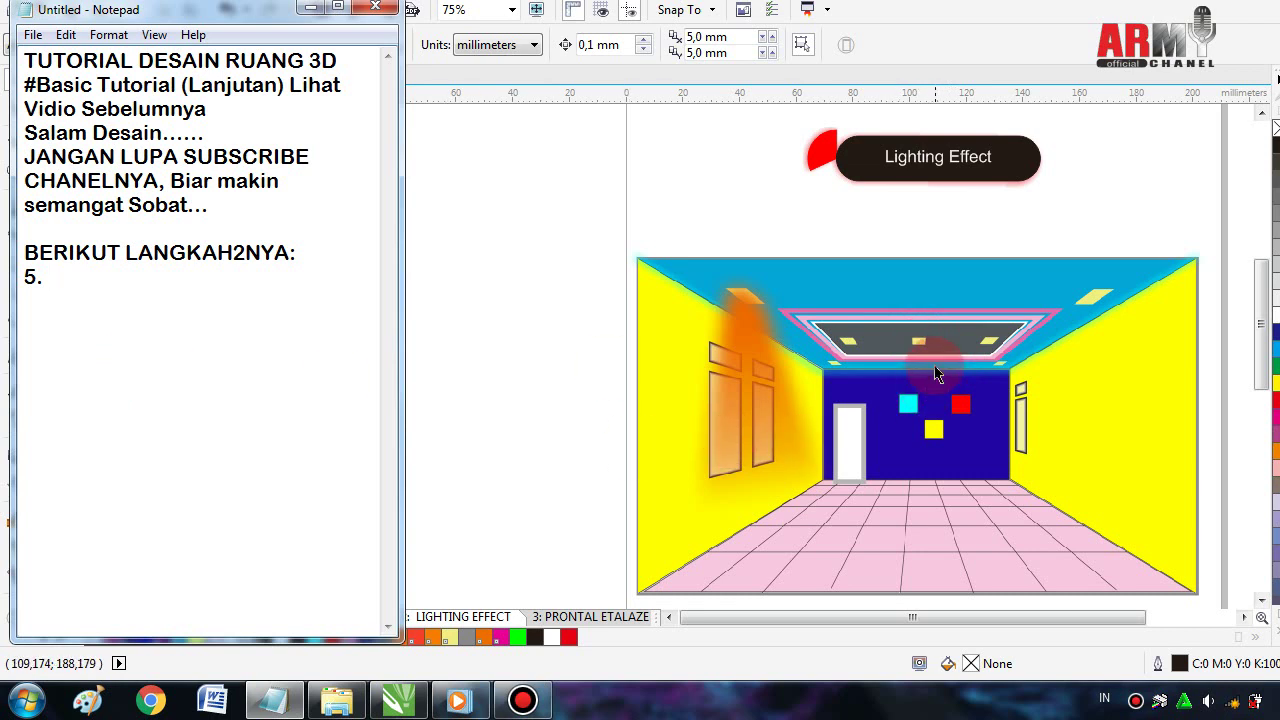
left_click(250, 386)
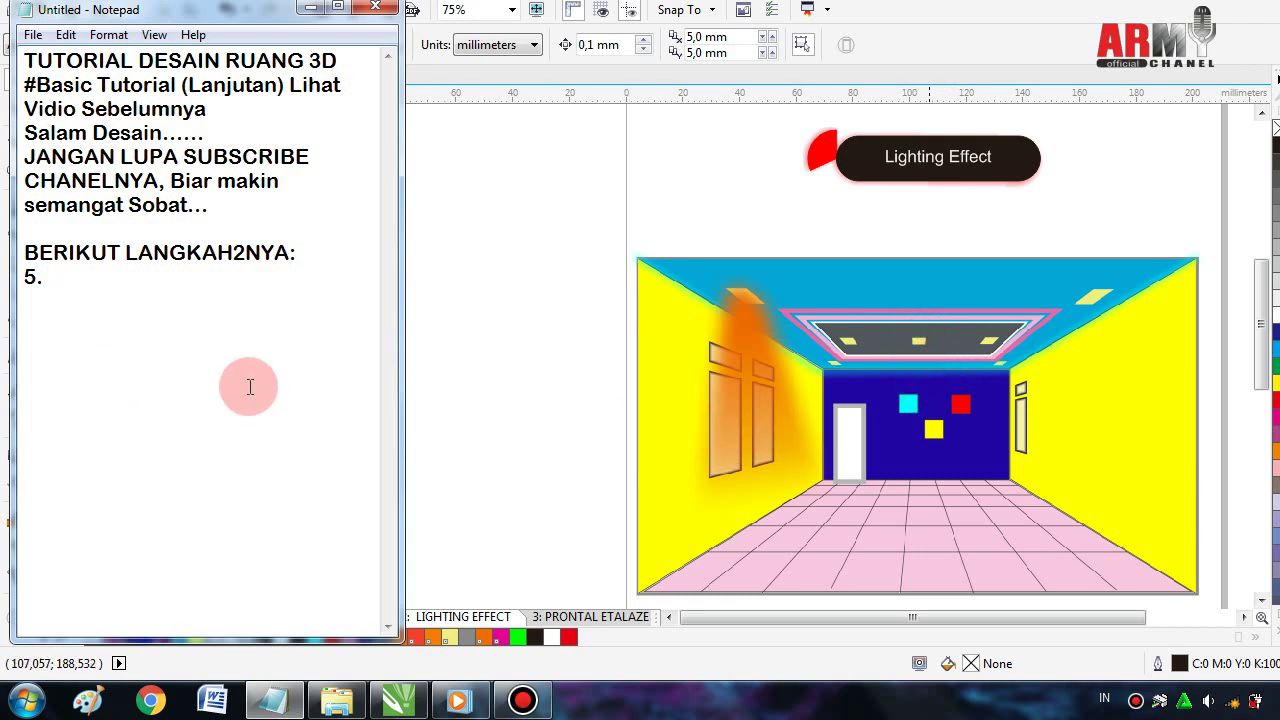
- Write step 5: 'Saya hanya memberikan pencahayaan sebagian saja,..yang penting sudah dimengerti...Sekali lagi...'
type(" Saya")
type(" hanya ")
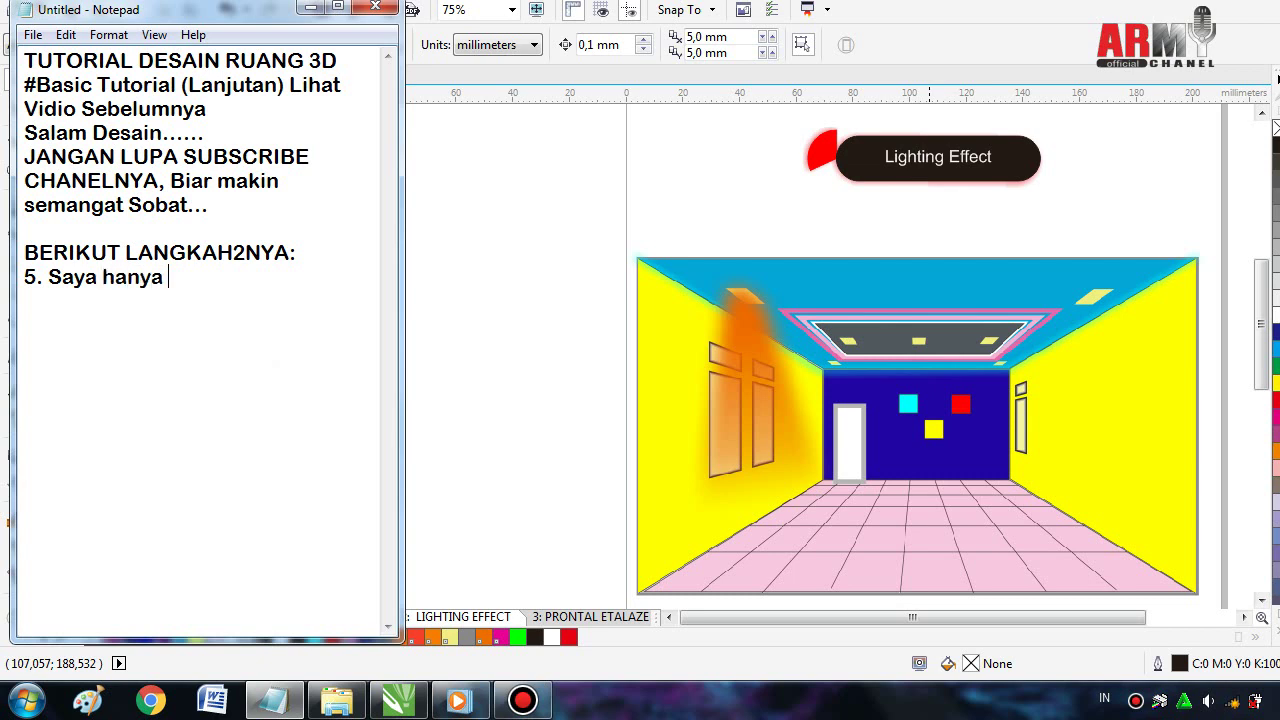
type("memberi")
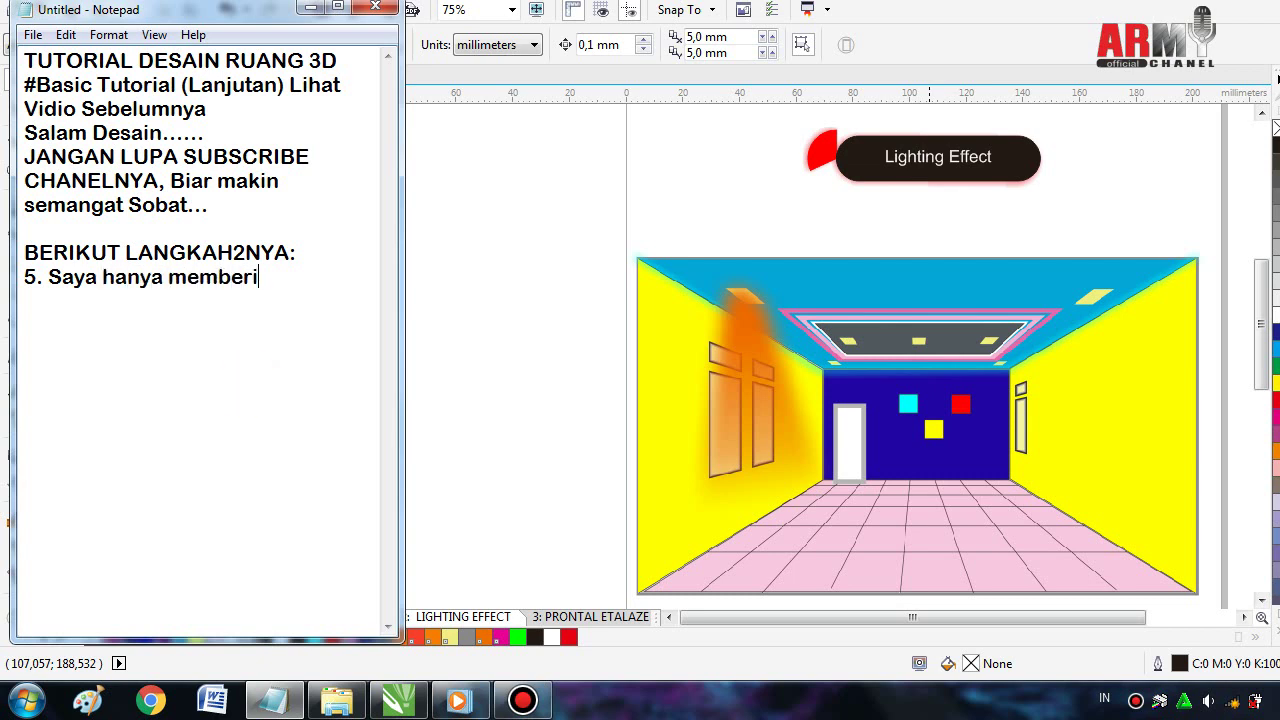
type("kan")
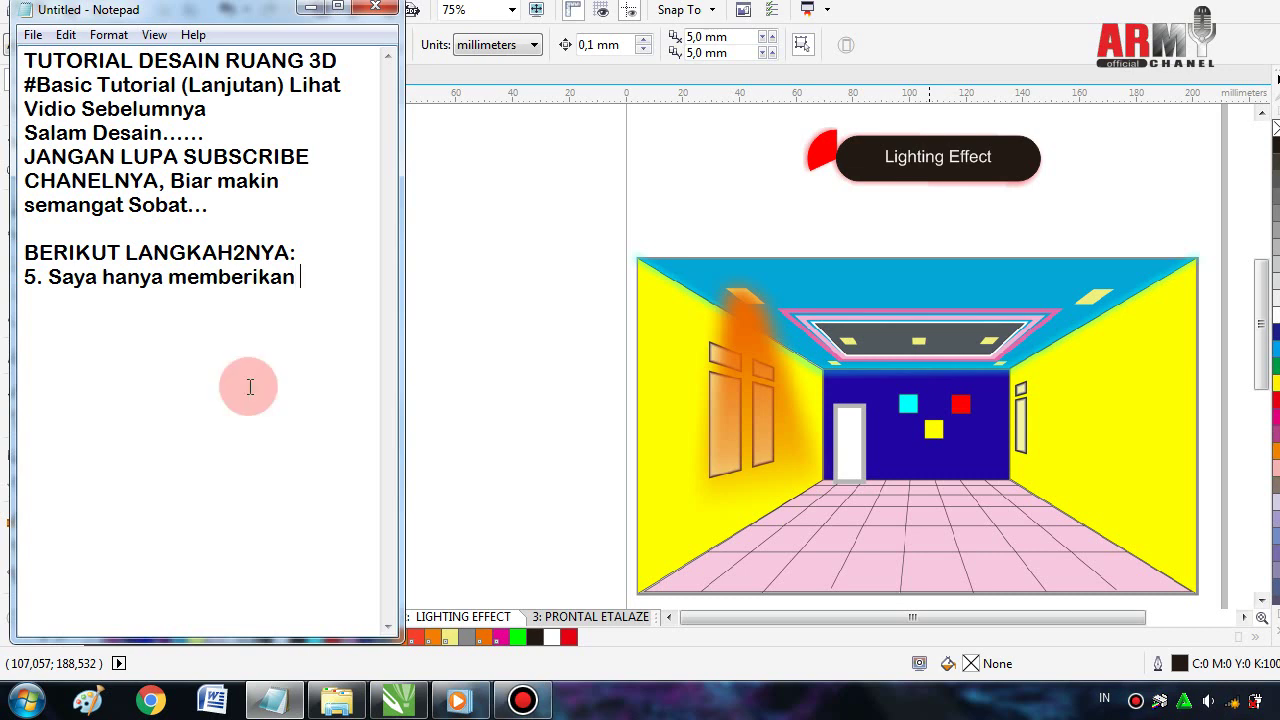
type(" penca")
type("hayaan se")
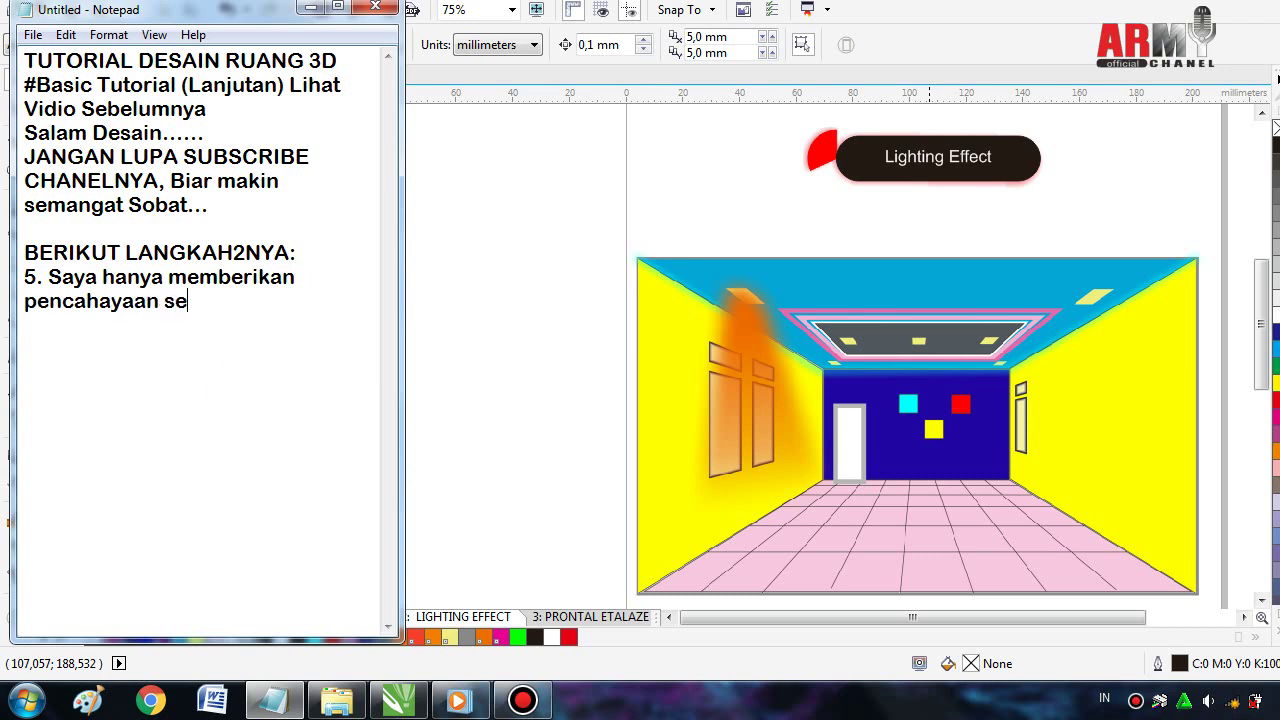
type("bagian s")
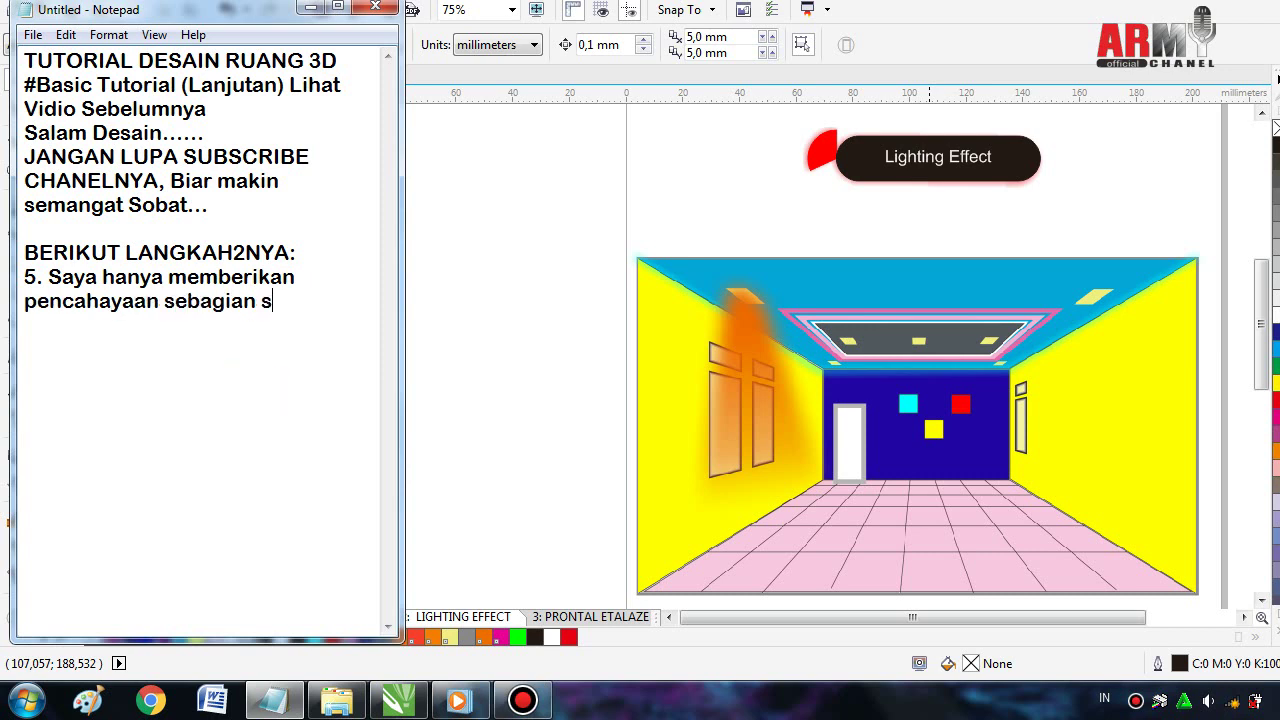
type("aja")
left_click(250, 387)
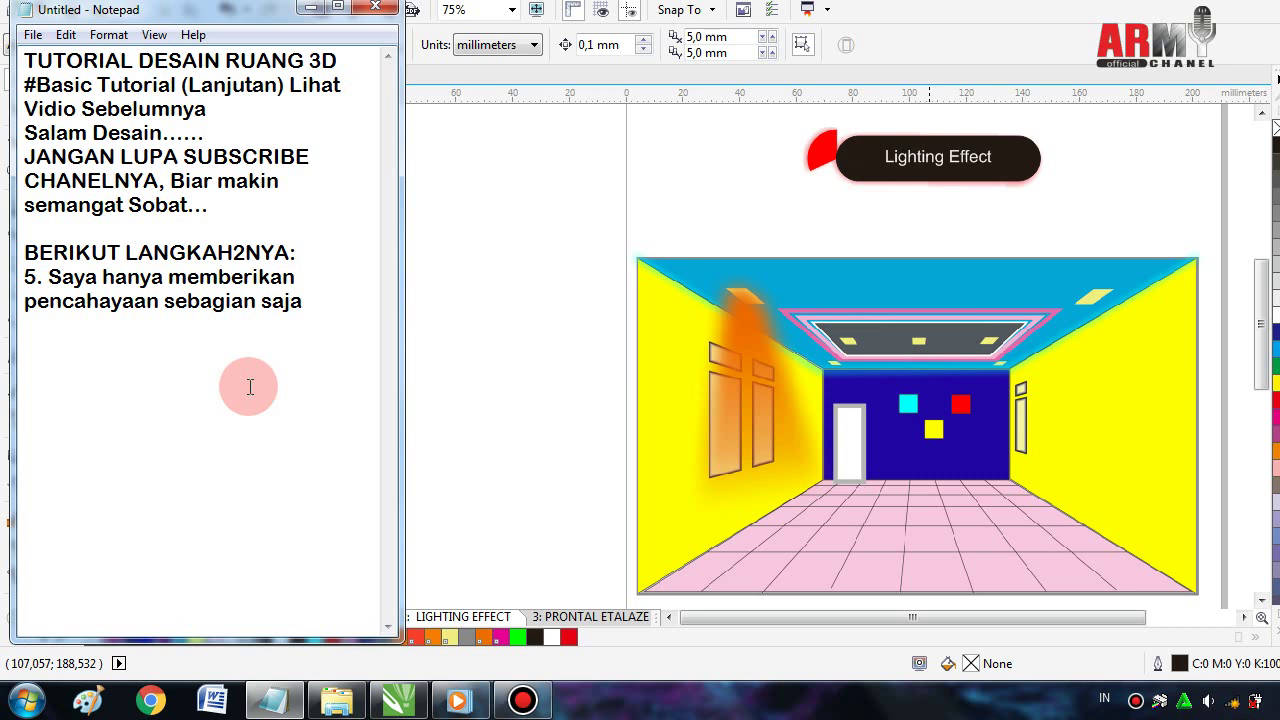
type(" sobat")
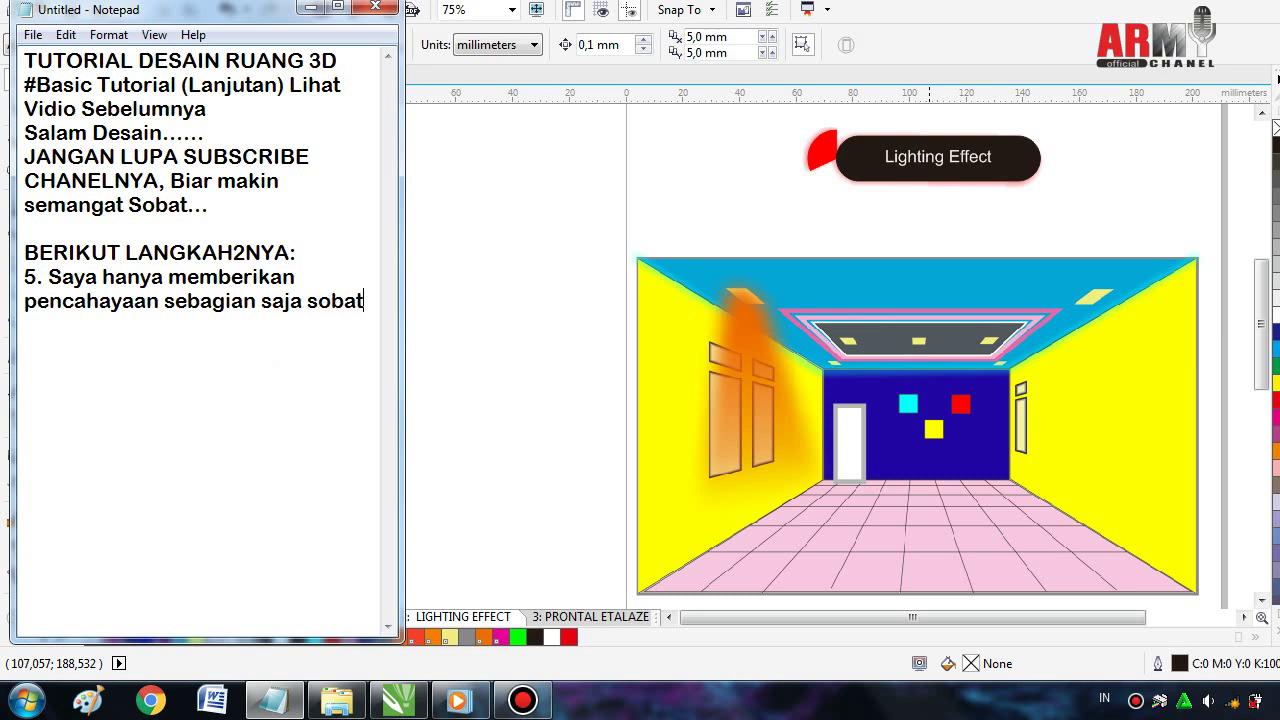
left_click(250, 387)
type(",")
type("..yang ")
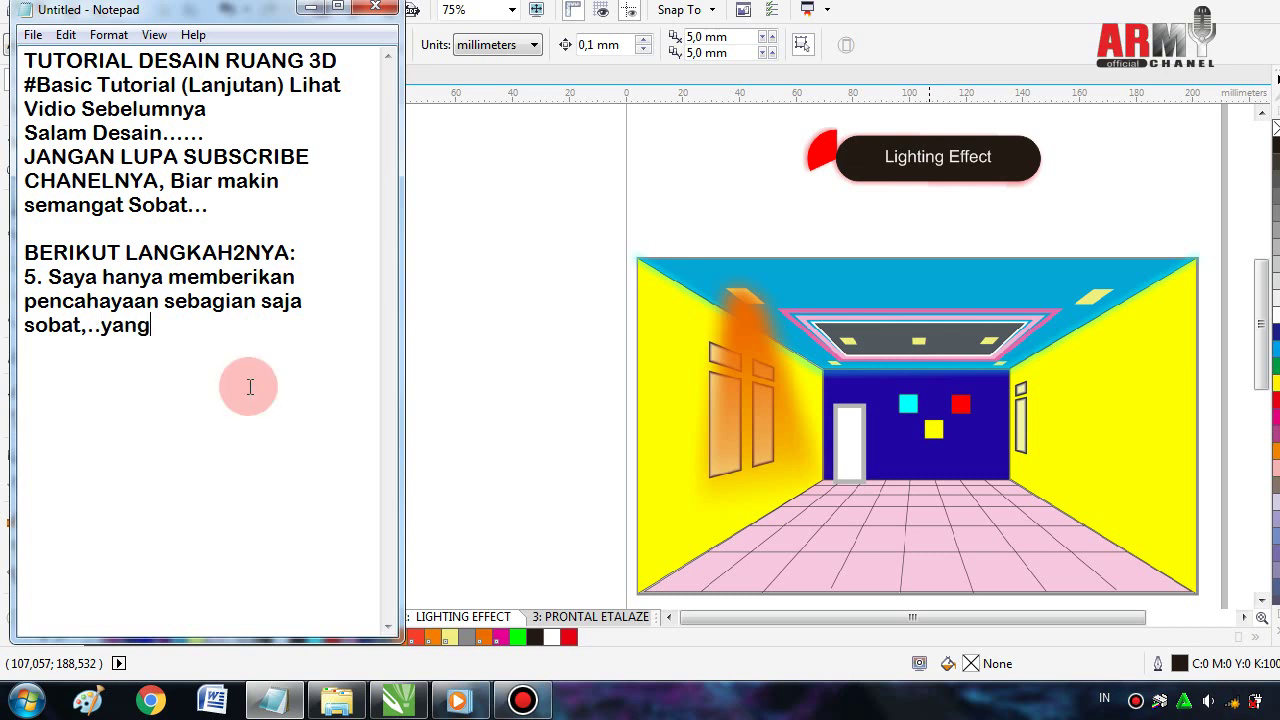
type("penti")
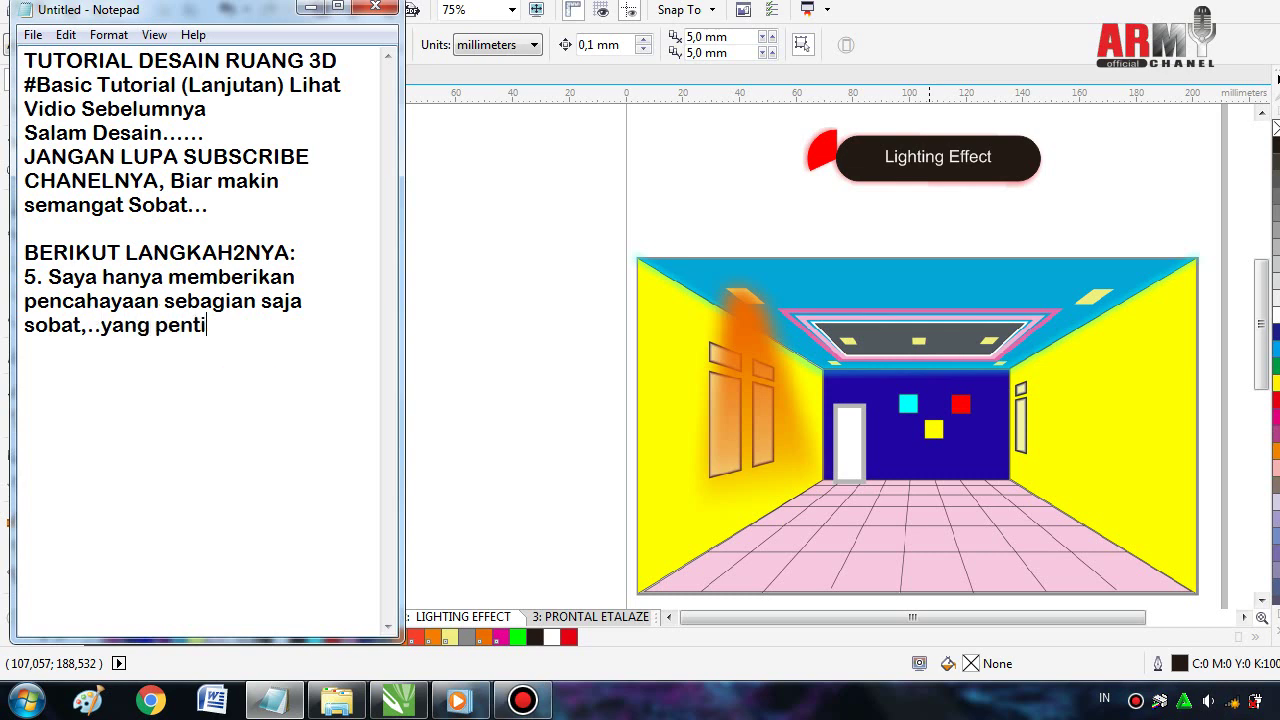
type("ng sudah ")
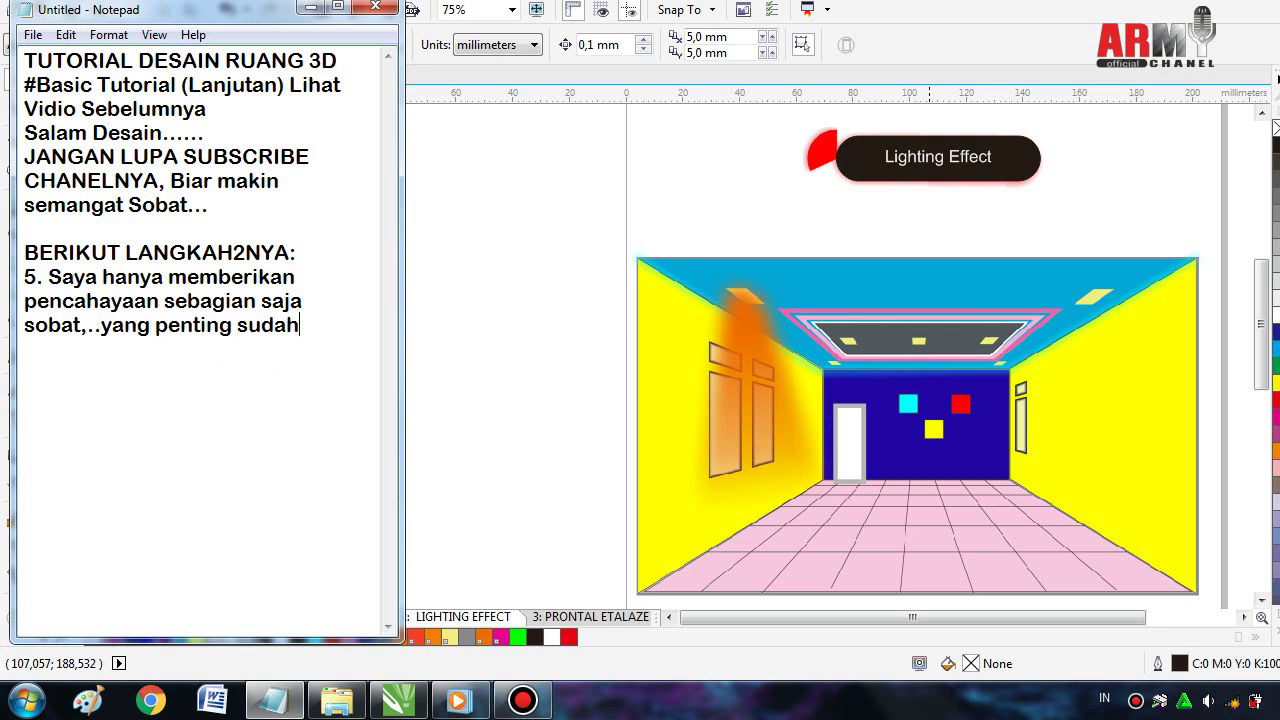
type("dimeng")
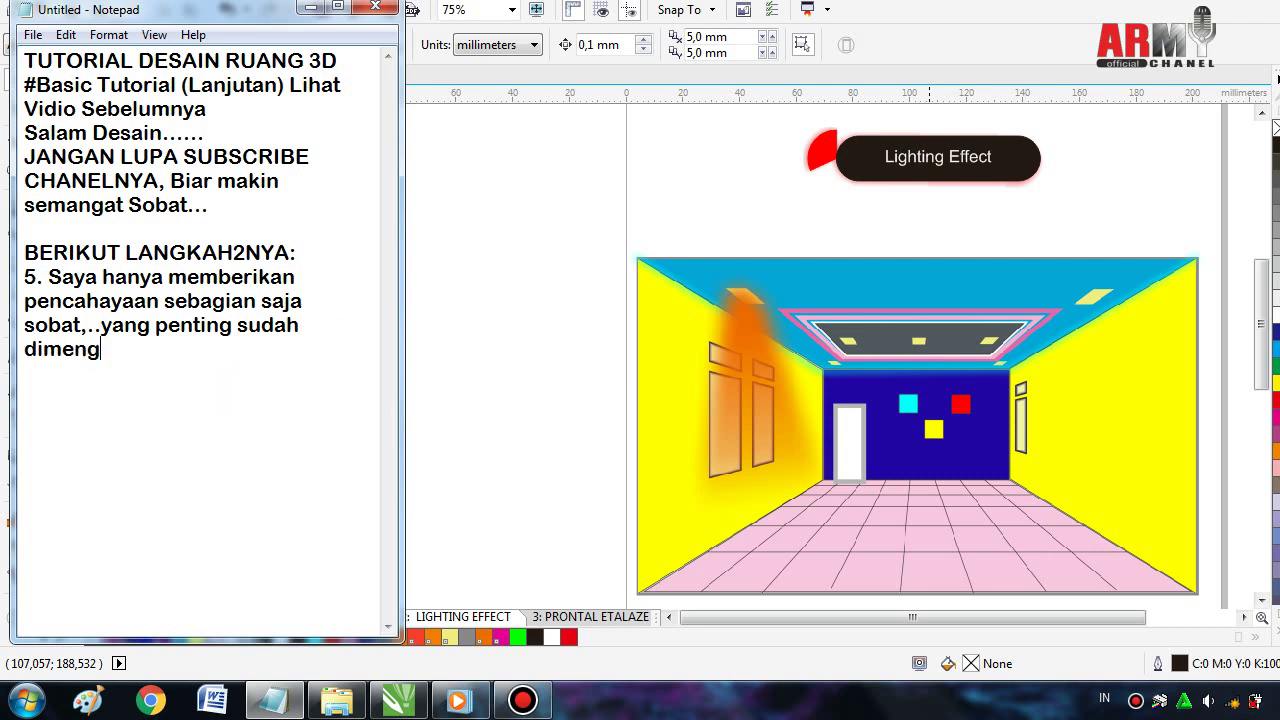
type("erti")
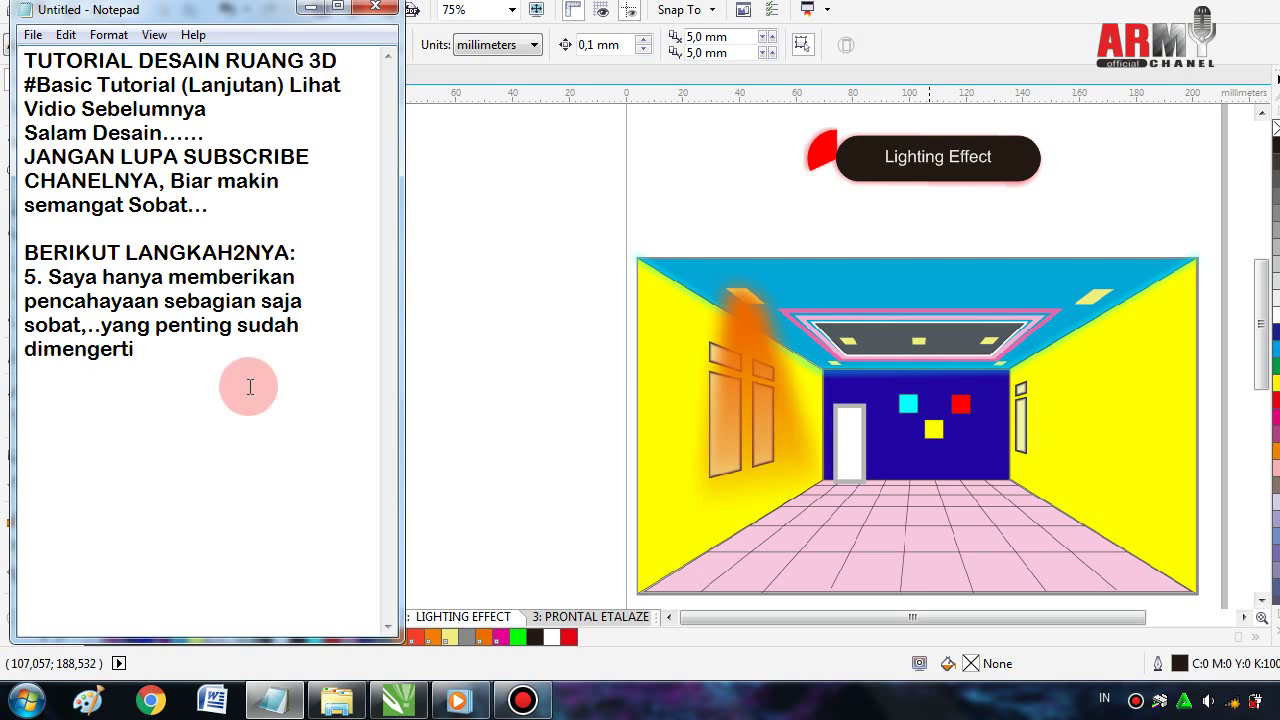
type("...Se")
type("kali")
left_click(250, 387)
type("lag")
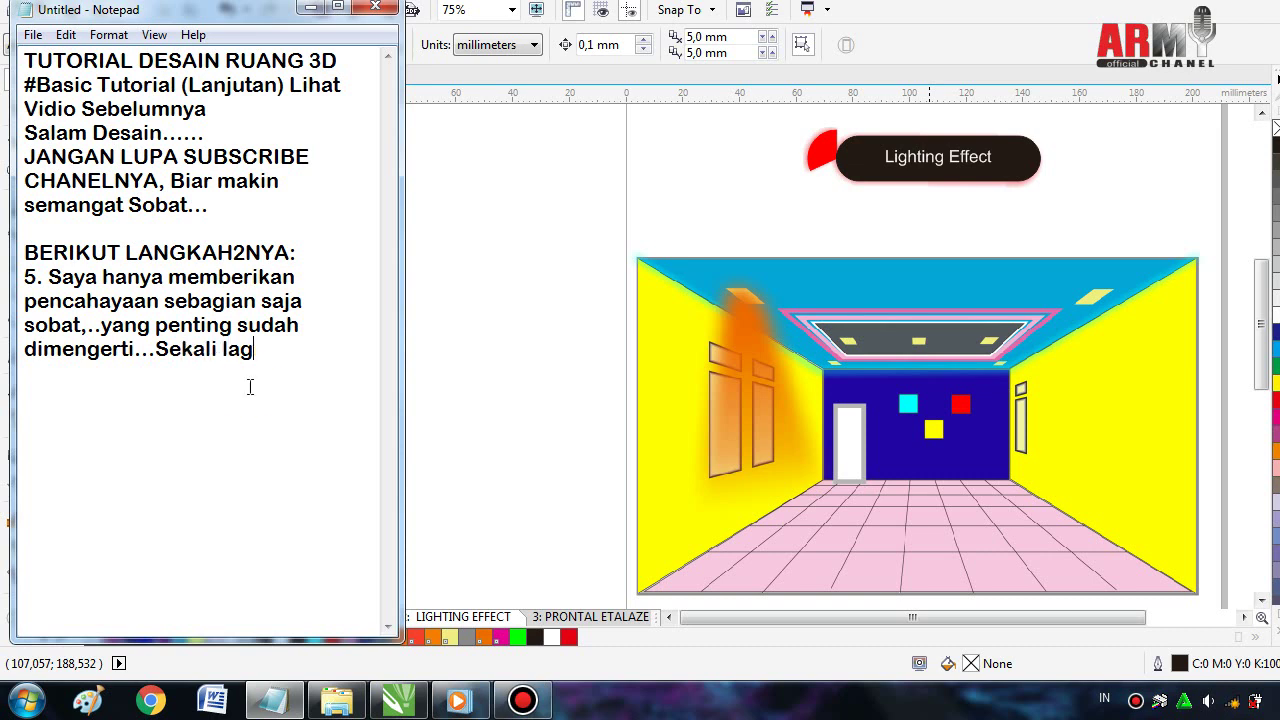
type("i")
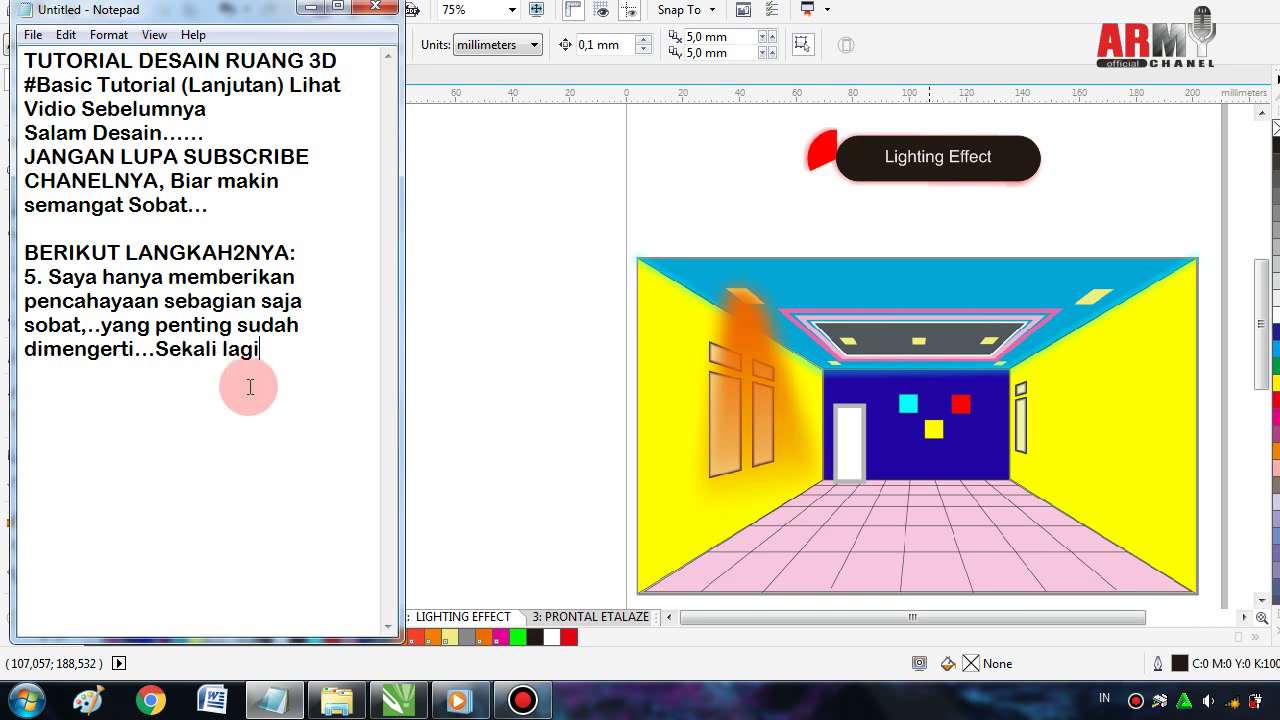
type("...")
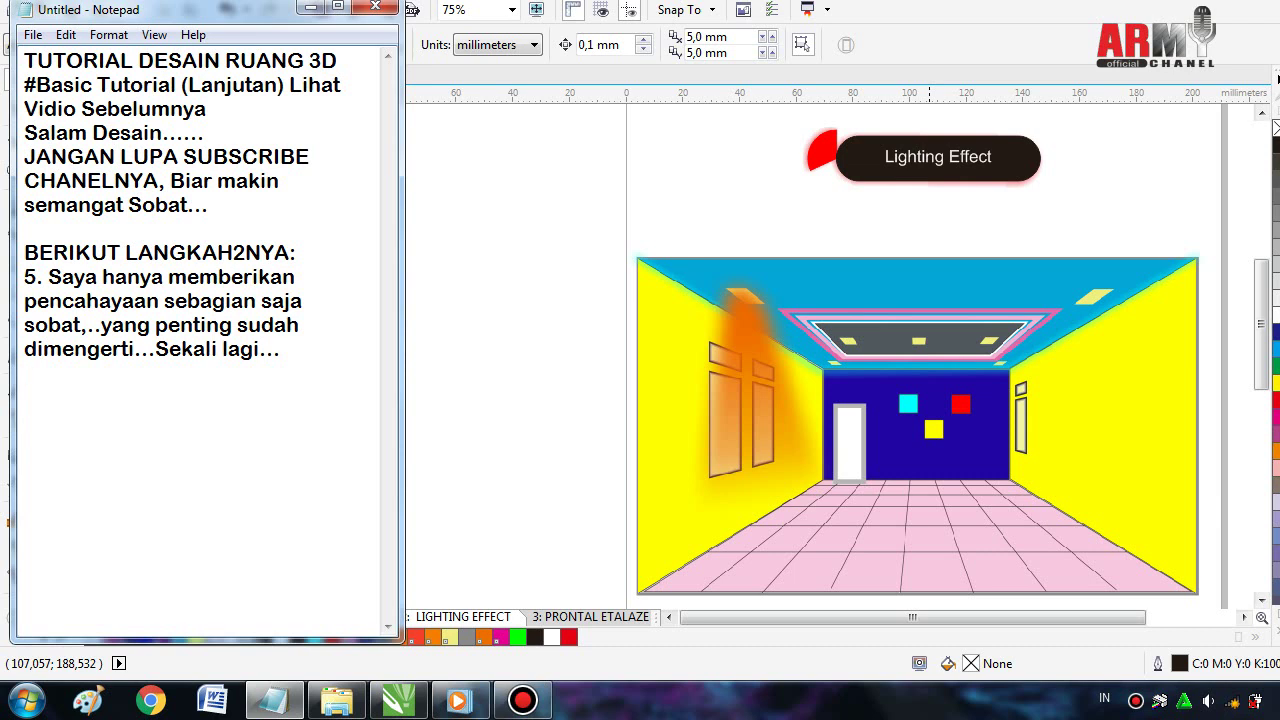
- Start a new line numbered '6.' and bring the CorelDRAW room drawing forward
key("Return")
type("6.")
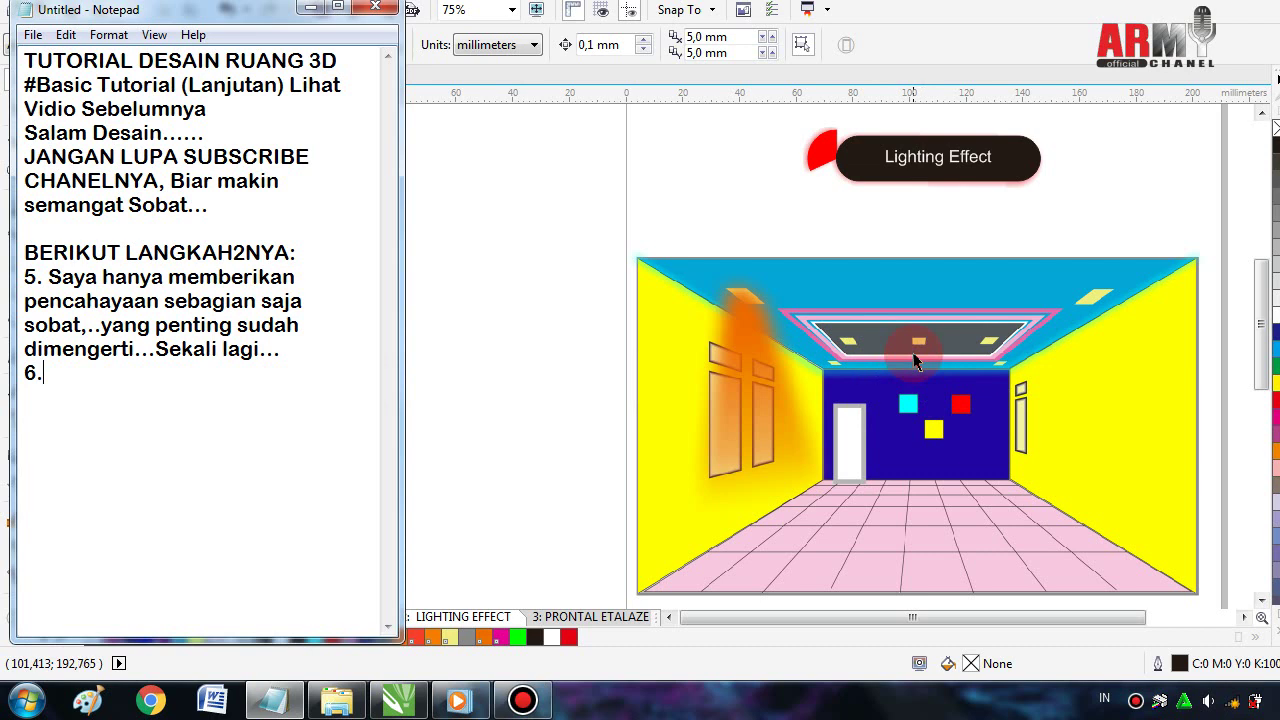
left_click(915, 362)
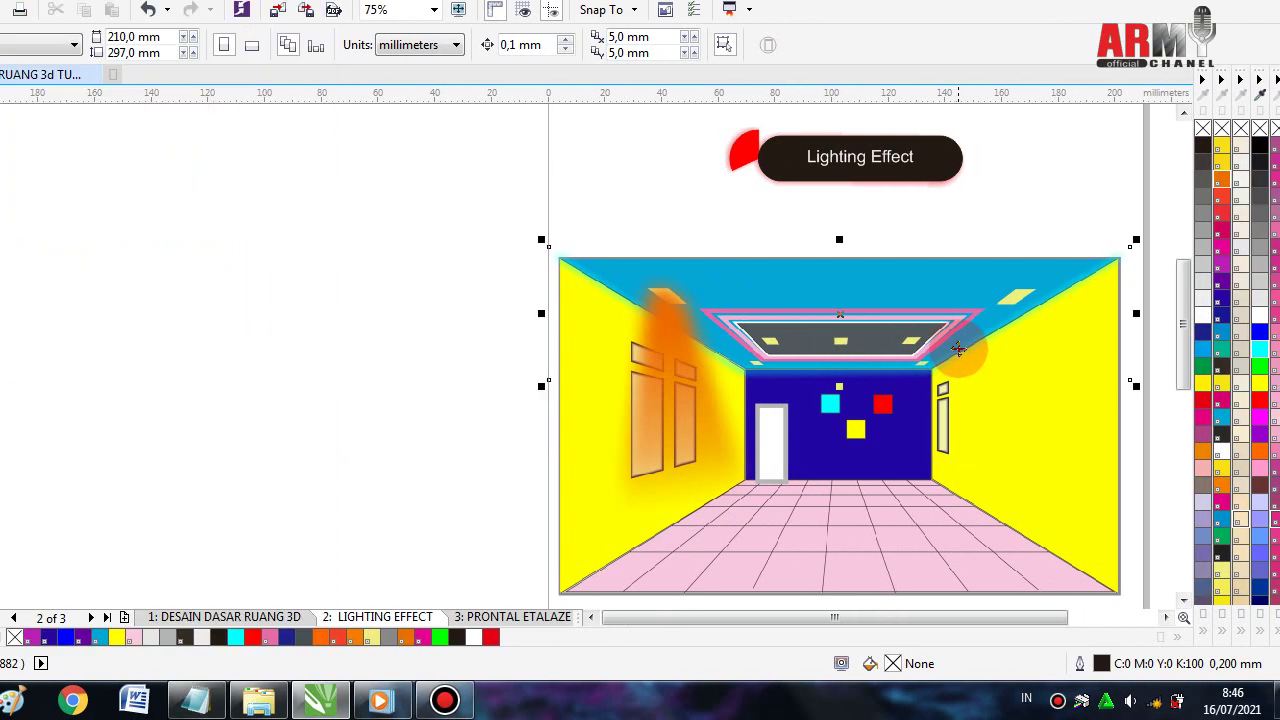
- Convert the orange wall glow into a 300 dpi RGB bitmap with transparent background
scroll(842, 354, "up", 2)
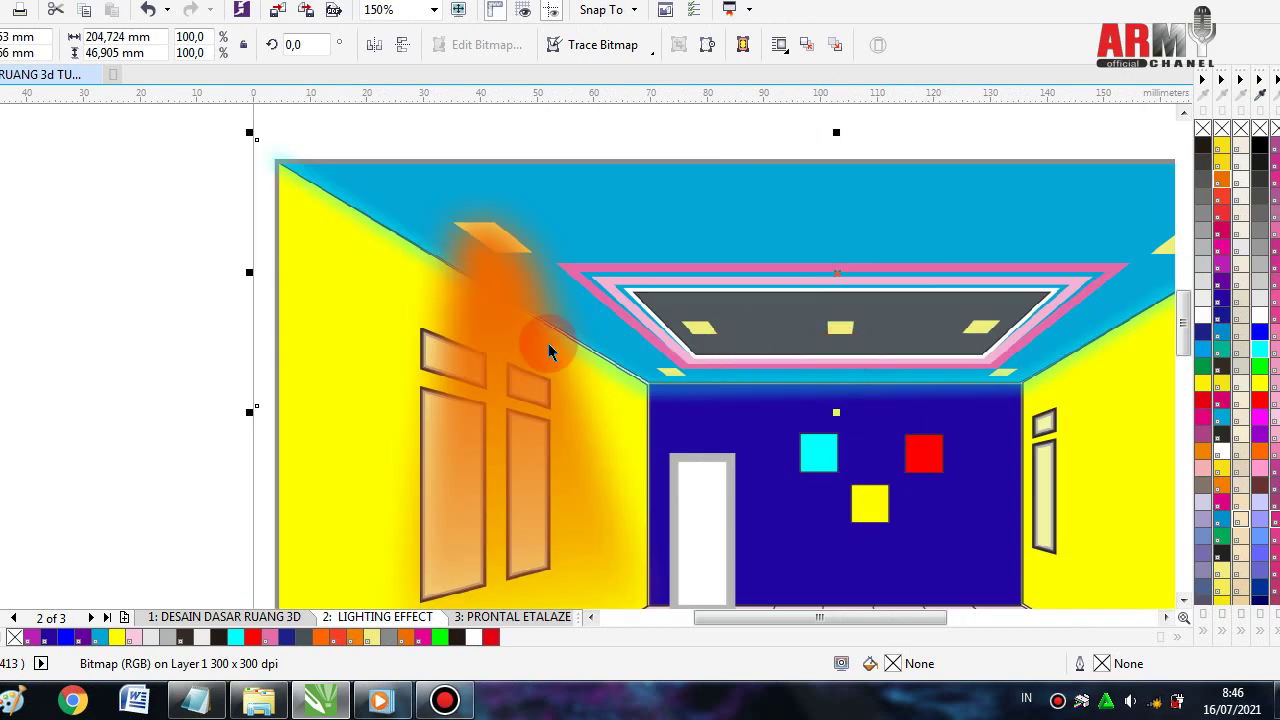
left_click(512, 392)
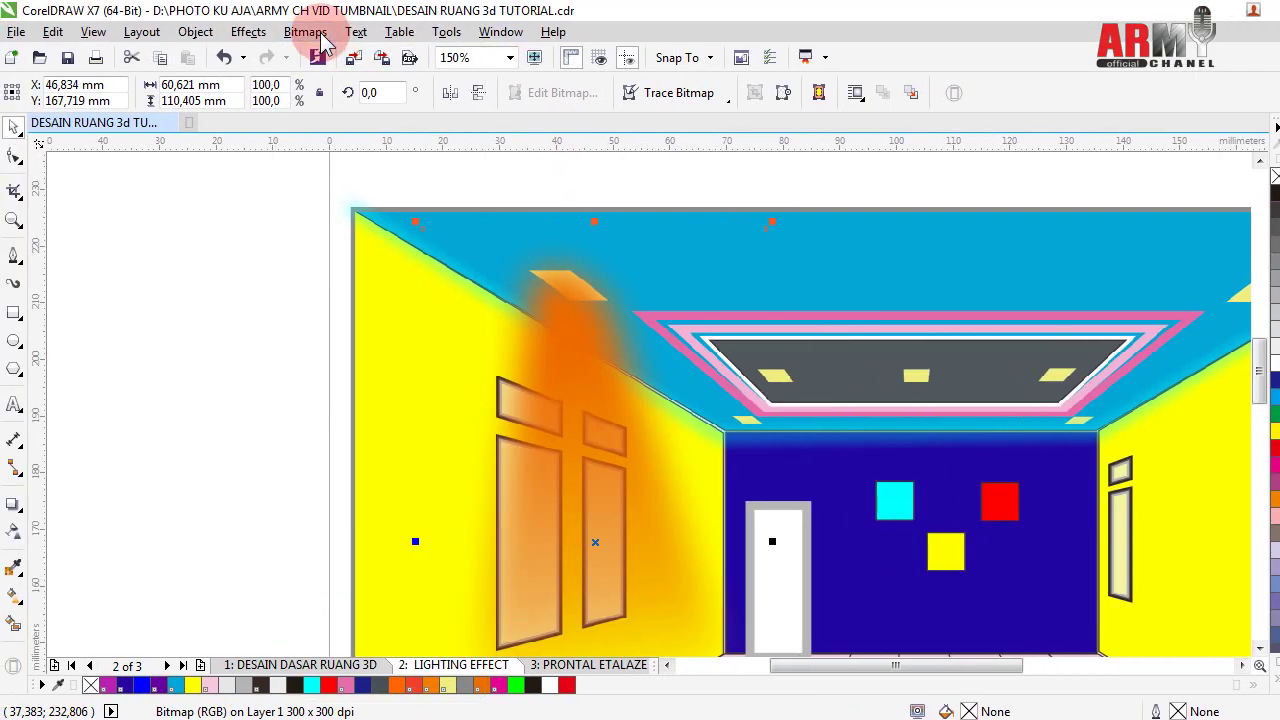
left_click(305, 32)
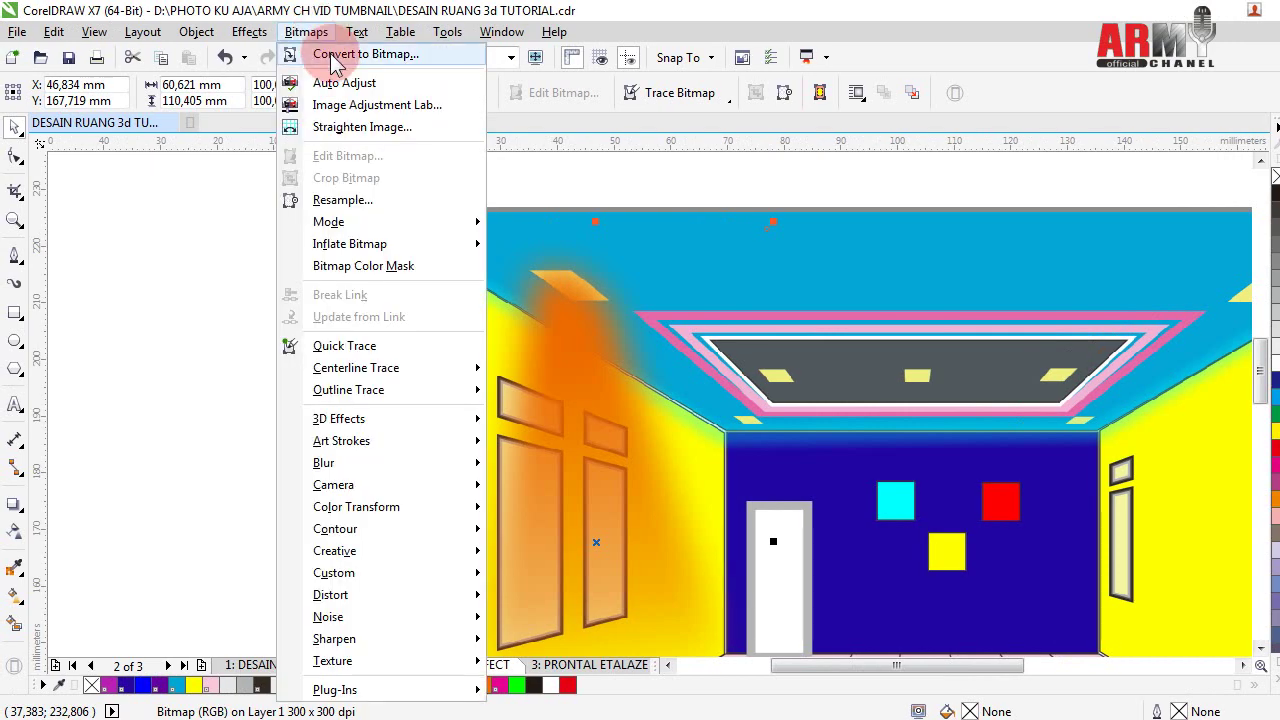
left_click(337, 49)
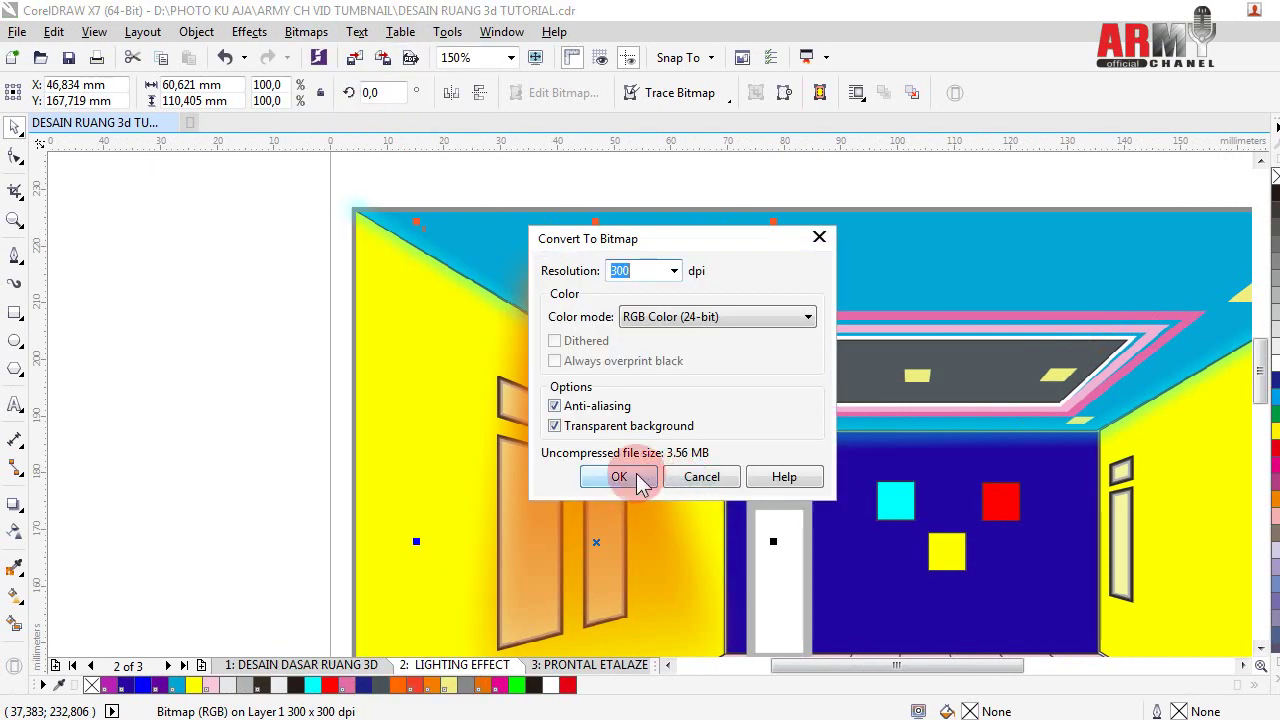
left_click(637, 476)
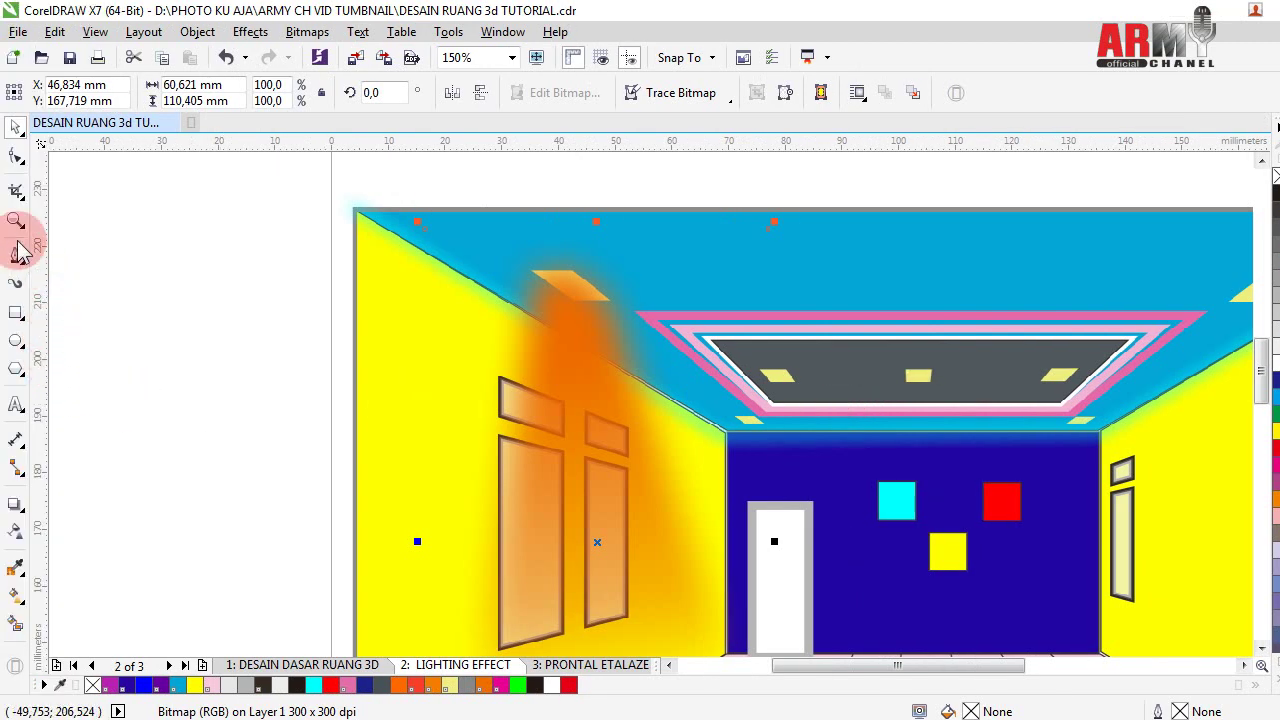
- Switch to the line tool and make a first attempt at the cone from the ceiling lamp's corner
left_click(16, 260)
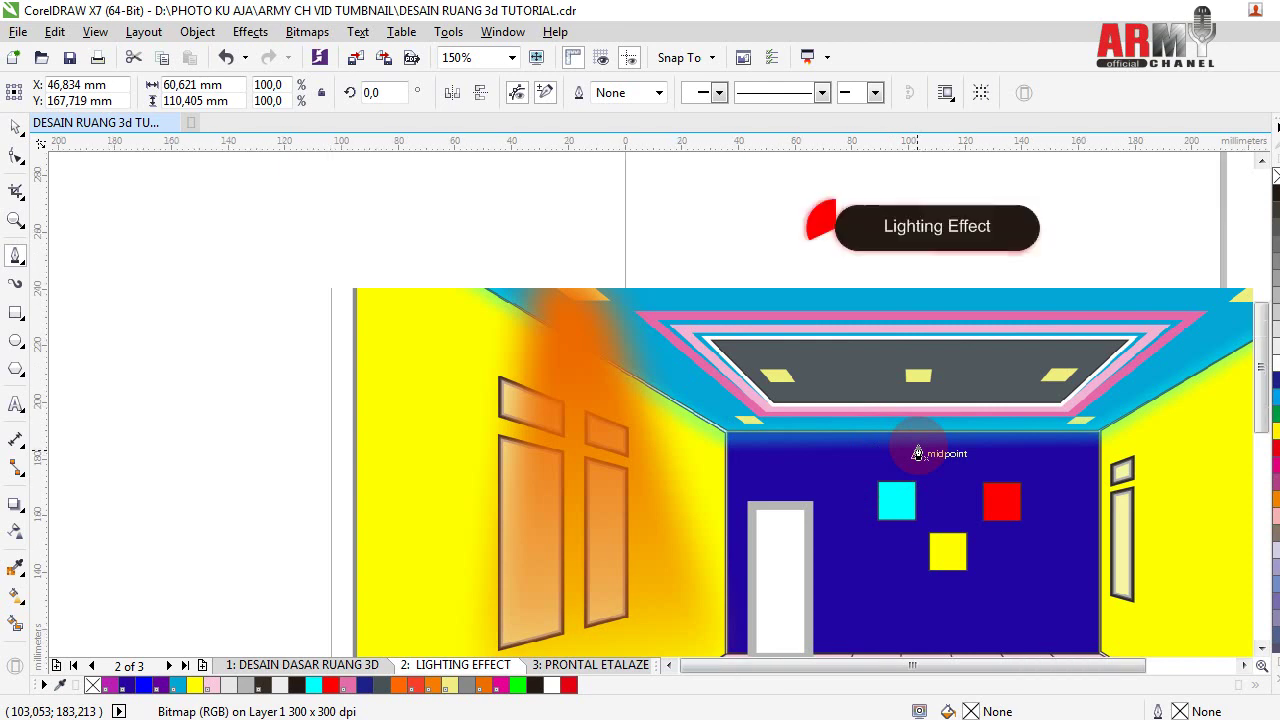
scroll(884, 483, "down", 2)
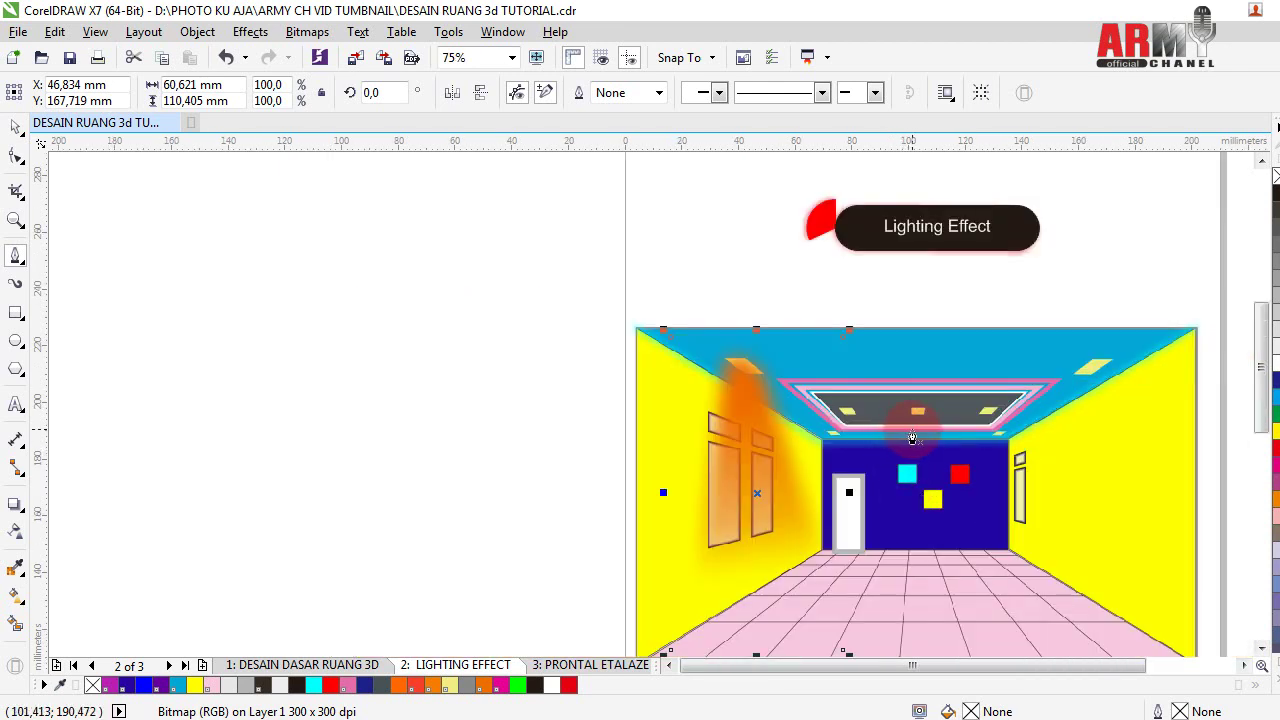
scroll(913, 437, "up", 2)
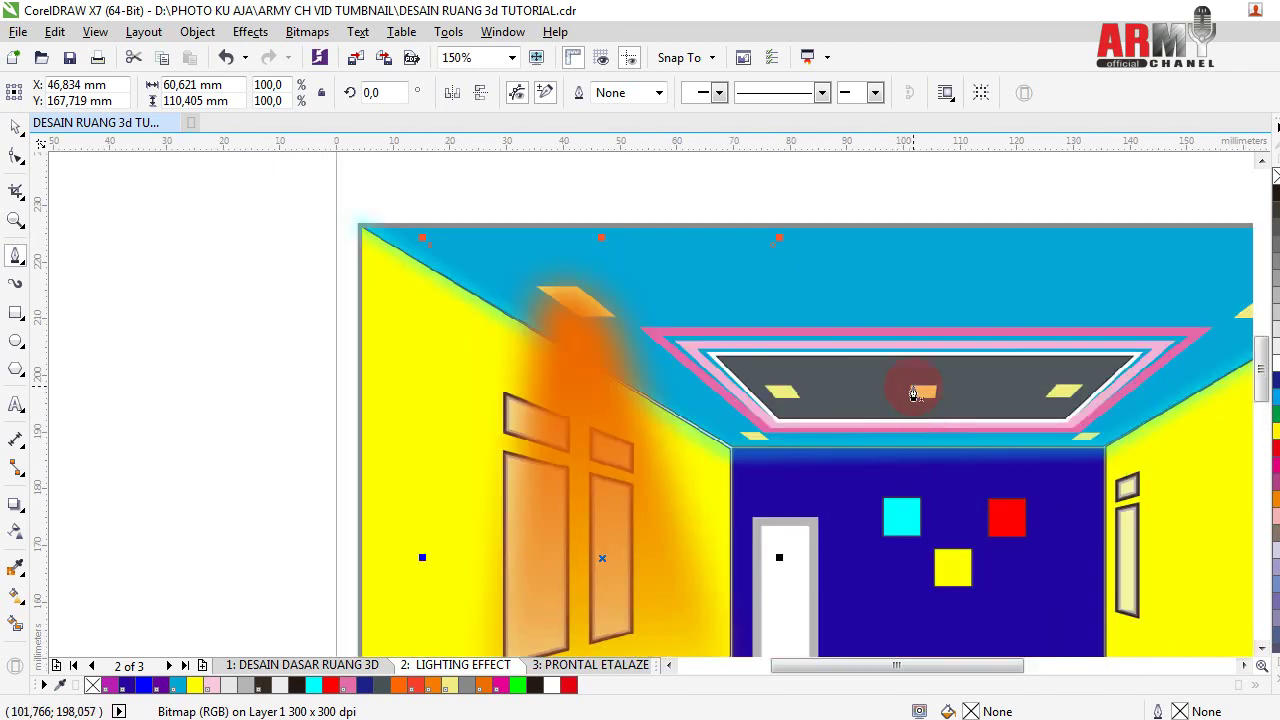
scroll(913, 394, "up", 2)
scroll(910, 400, "up", 2)
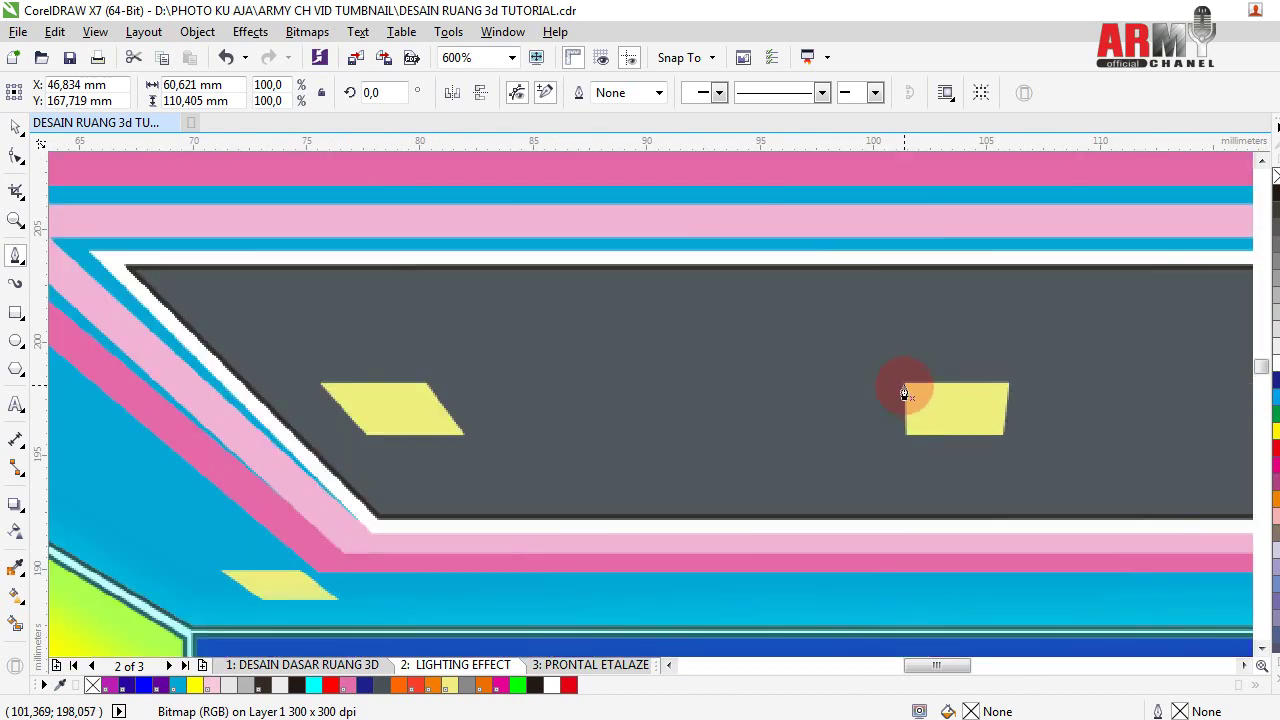
left_click(905, 386)
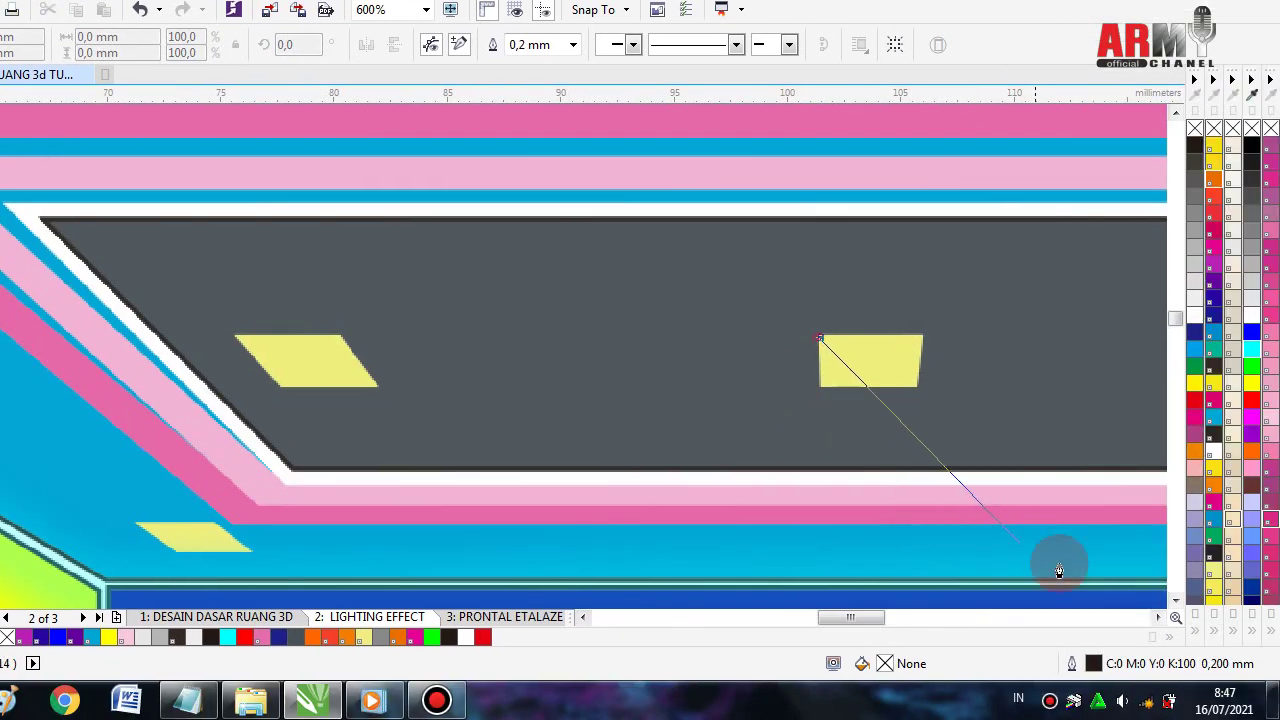
scroll(1175, 605, "down", 3)
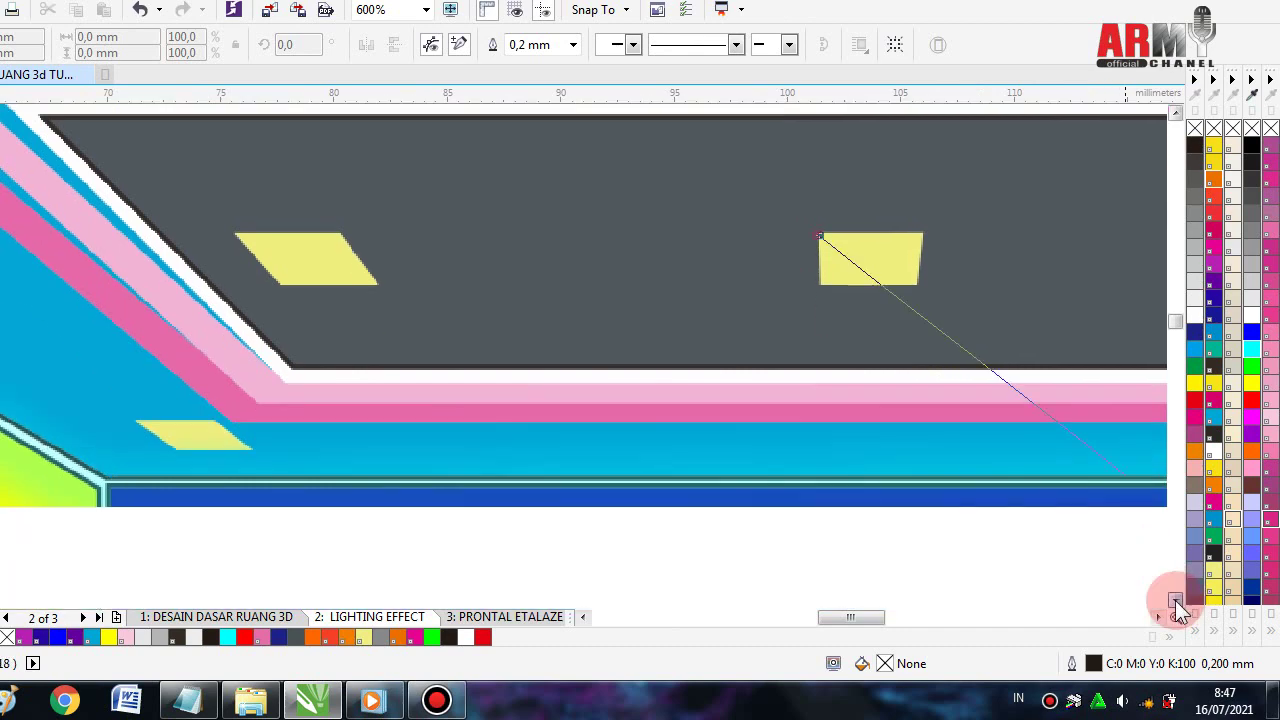
scroll(1175, 605, "down", 2)
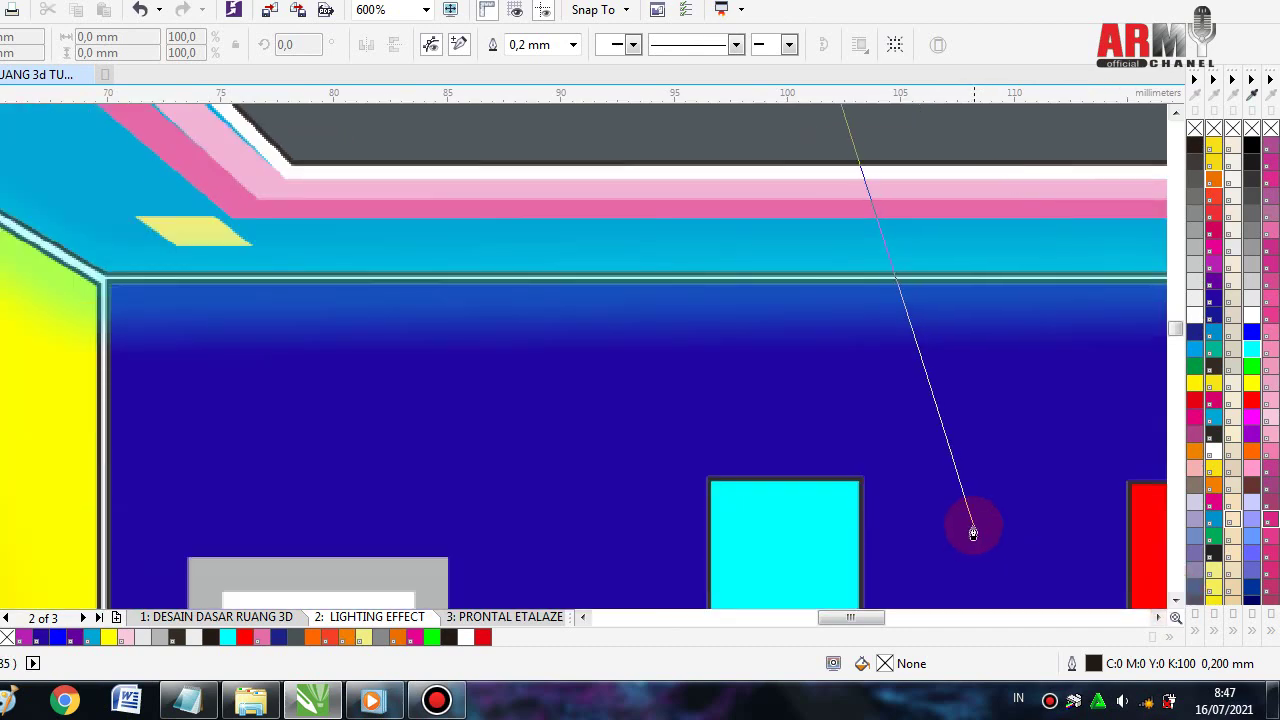
scroll(972, 532, "up", 1)
scroll(970, 530, "up", 1)
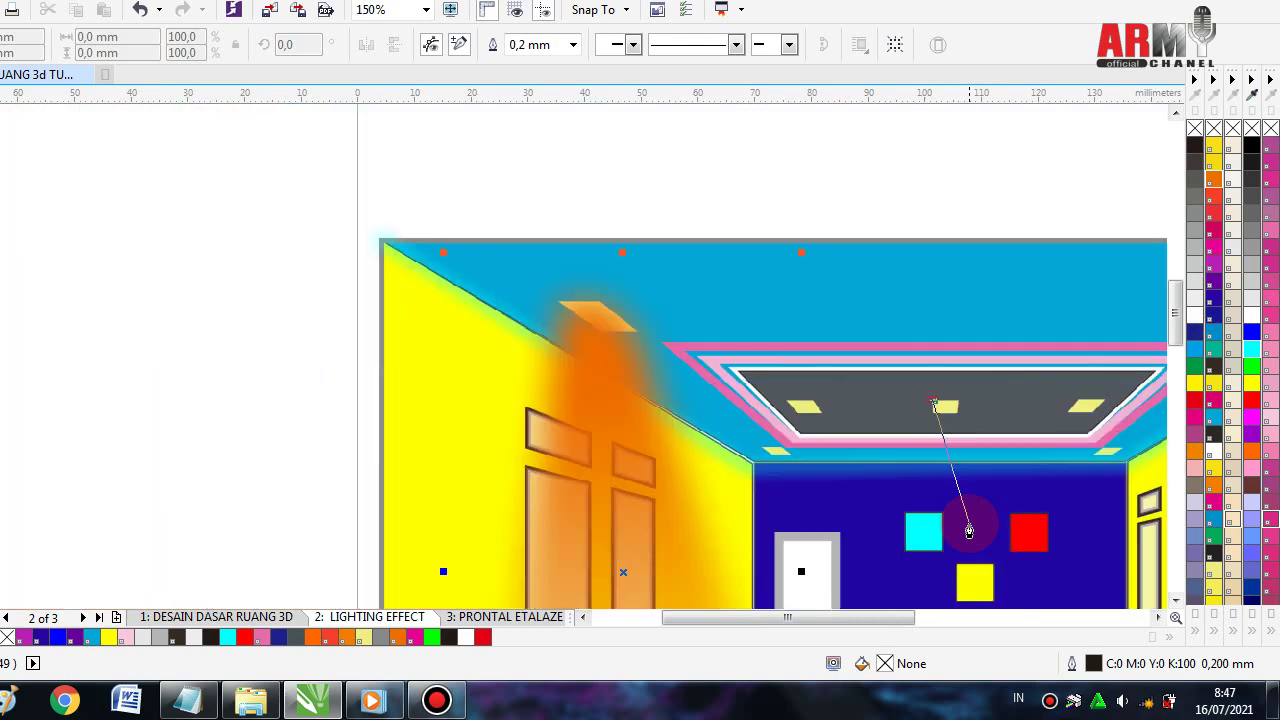
left_click(1175, 602)
left_click(1160, 618)
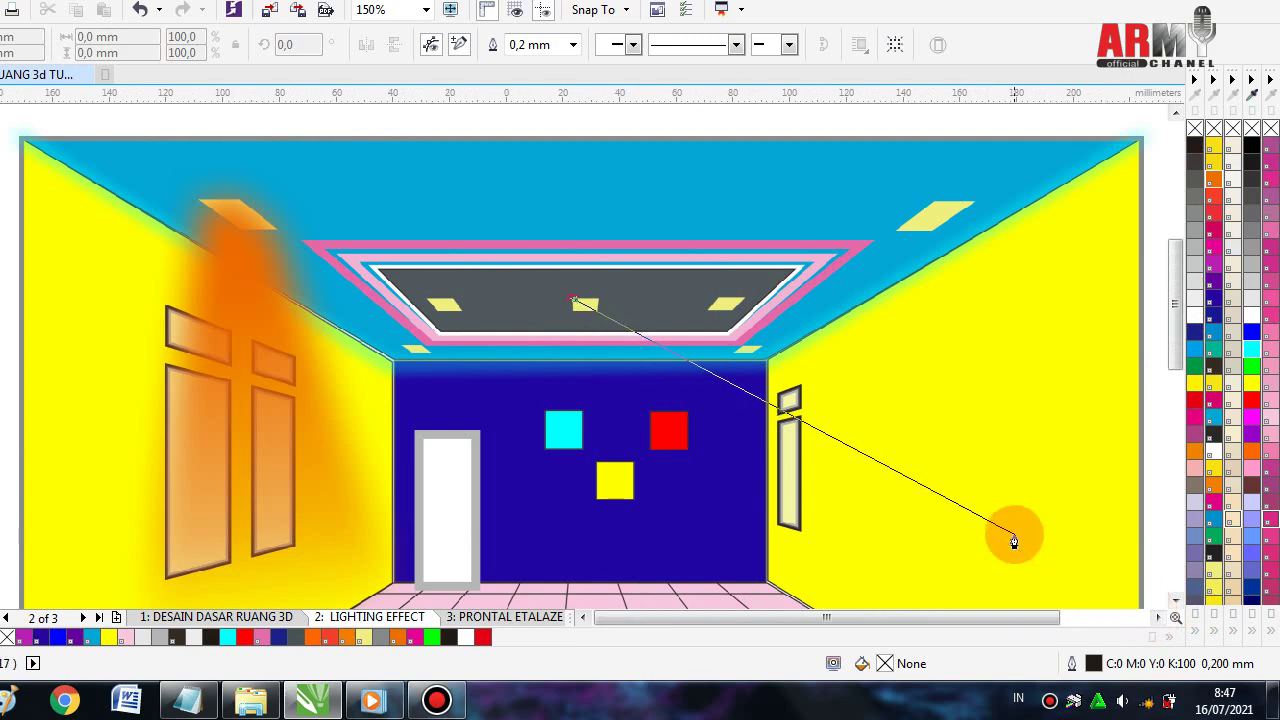
scroll(1013, 541, "down", 2)
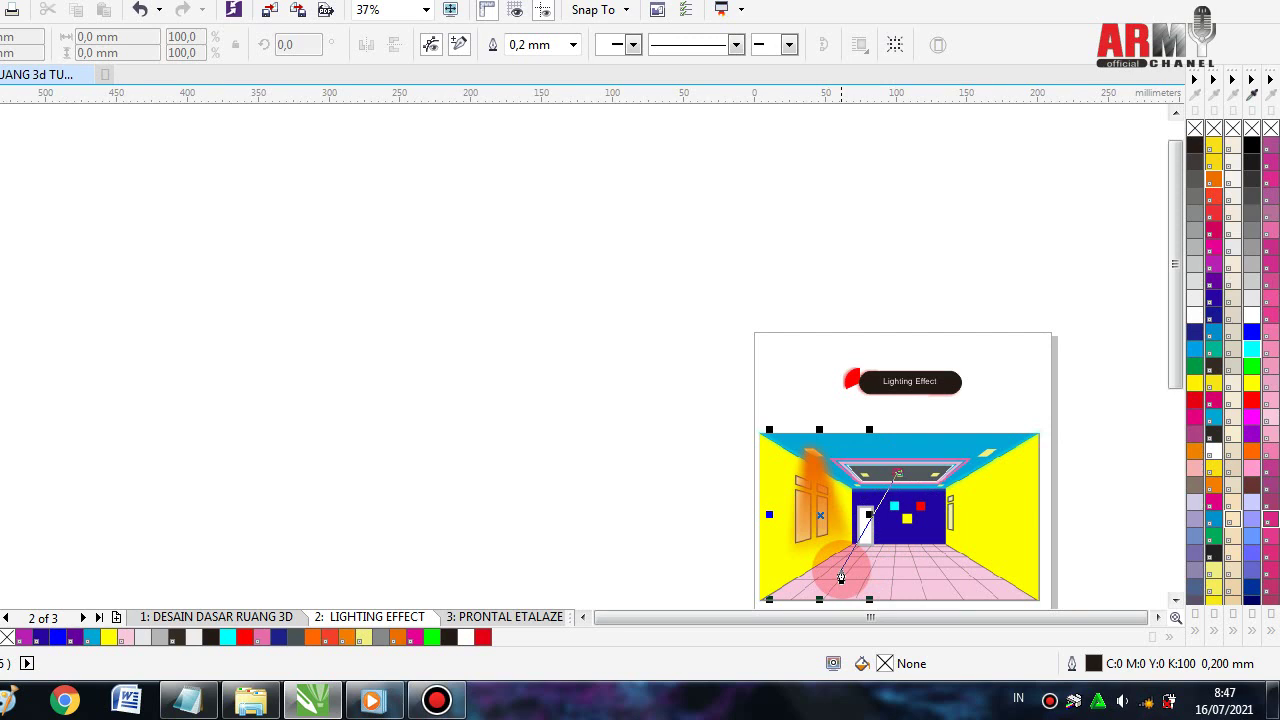
- Outline the cone from the floor up to the lamp's corners and close it along the lamp's top
left_click_drag(854, 573, 945, 573)
left_click(904, 485)
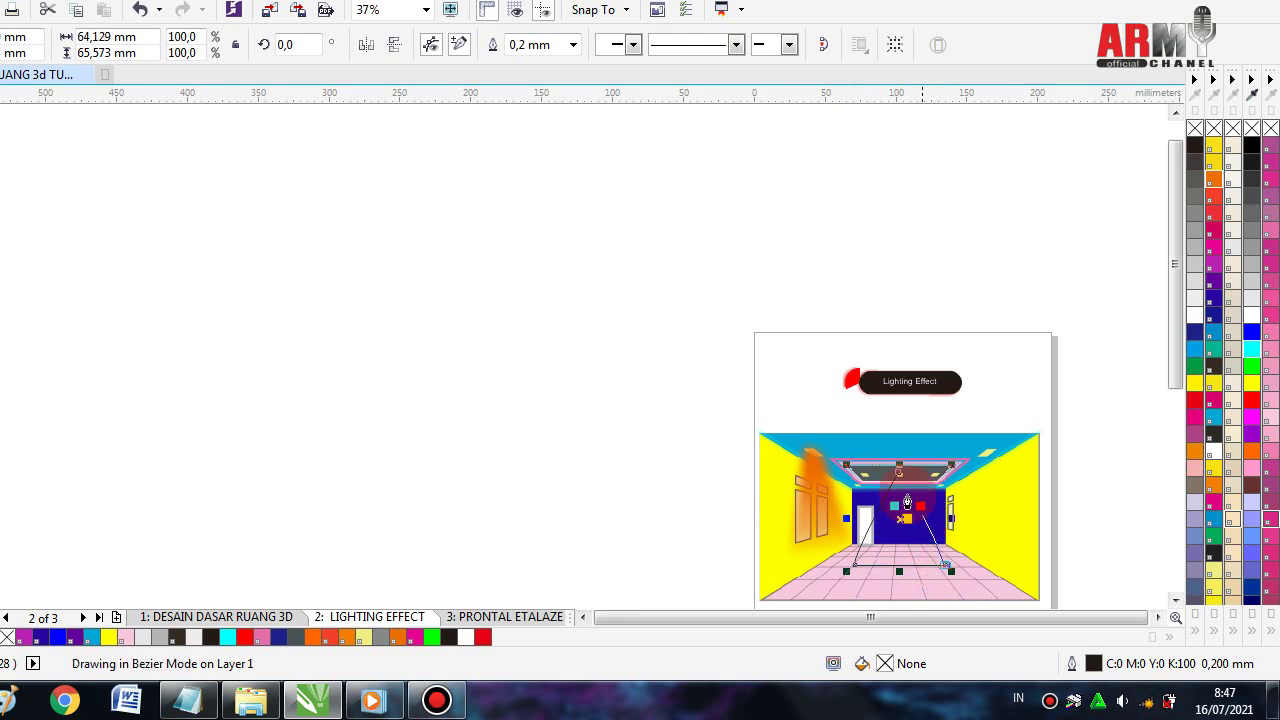
scroll(904, 485, "up", 2)
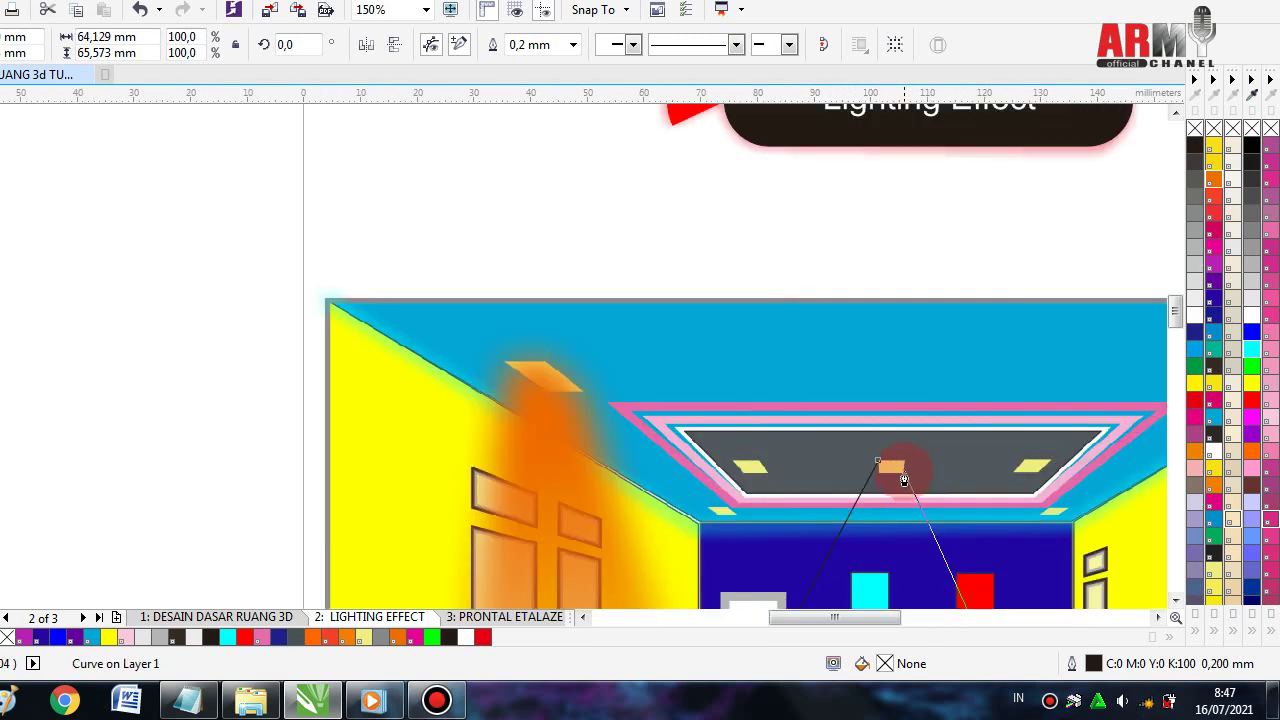
scroll(904, 484, "up", 1)
scroll(900, 490, "up", 1)
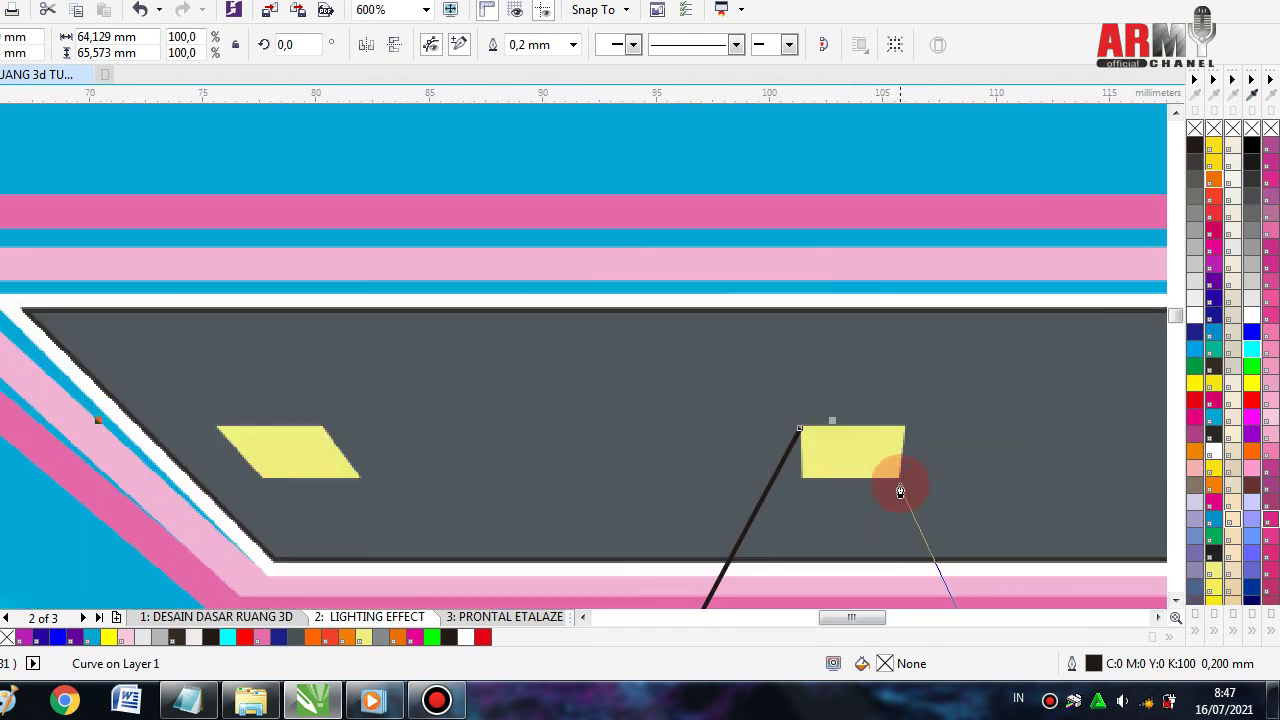
left_click(898, 484)
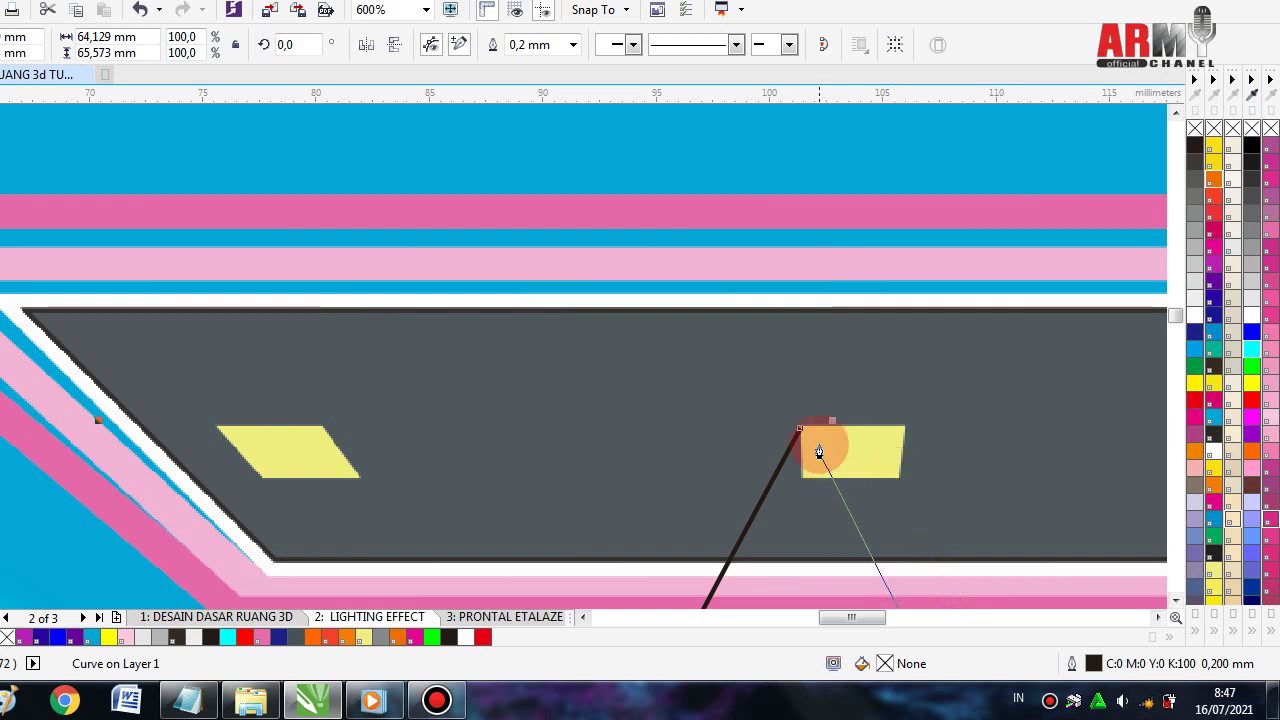
left_click(897, 481)
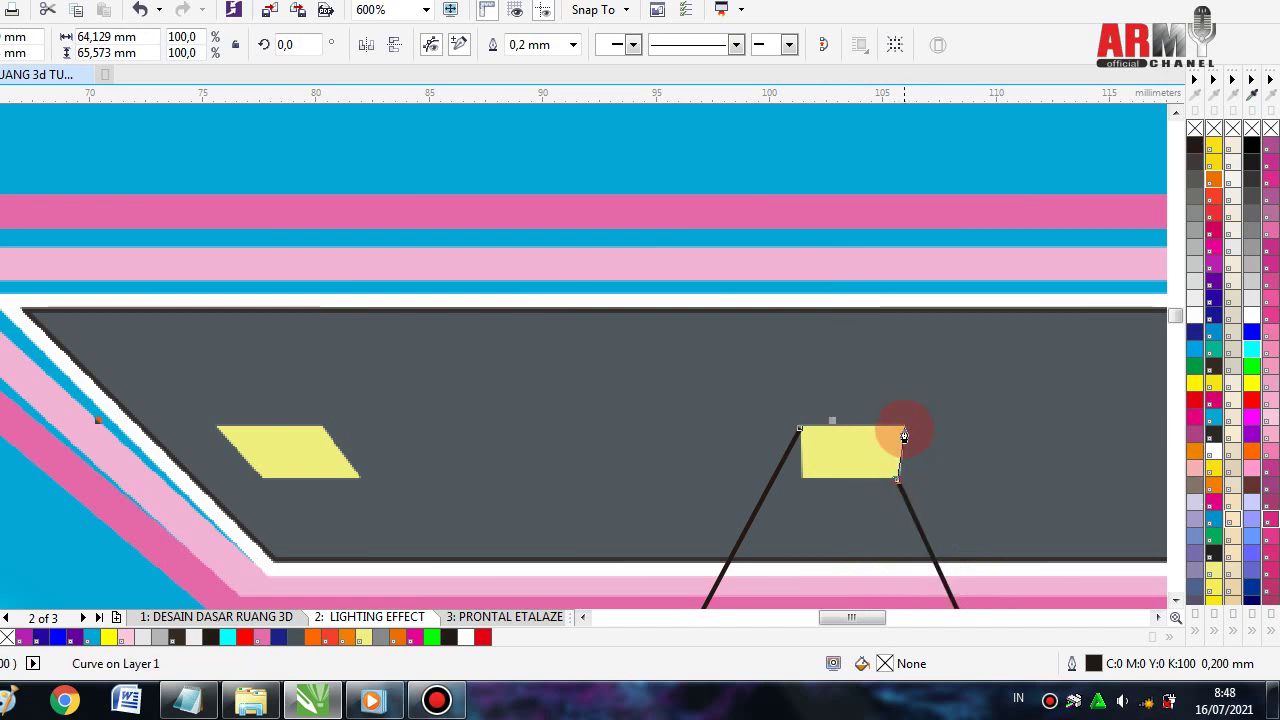
left_click(903, 430)
left_click(800, 430)
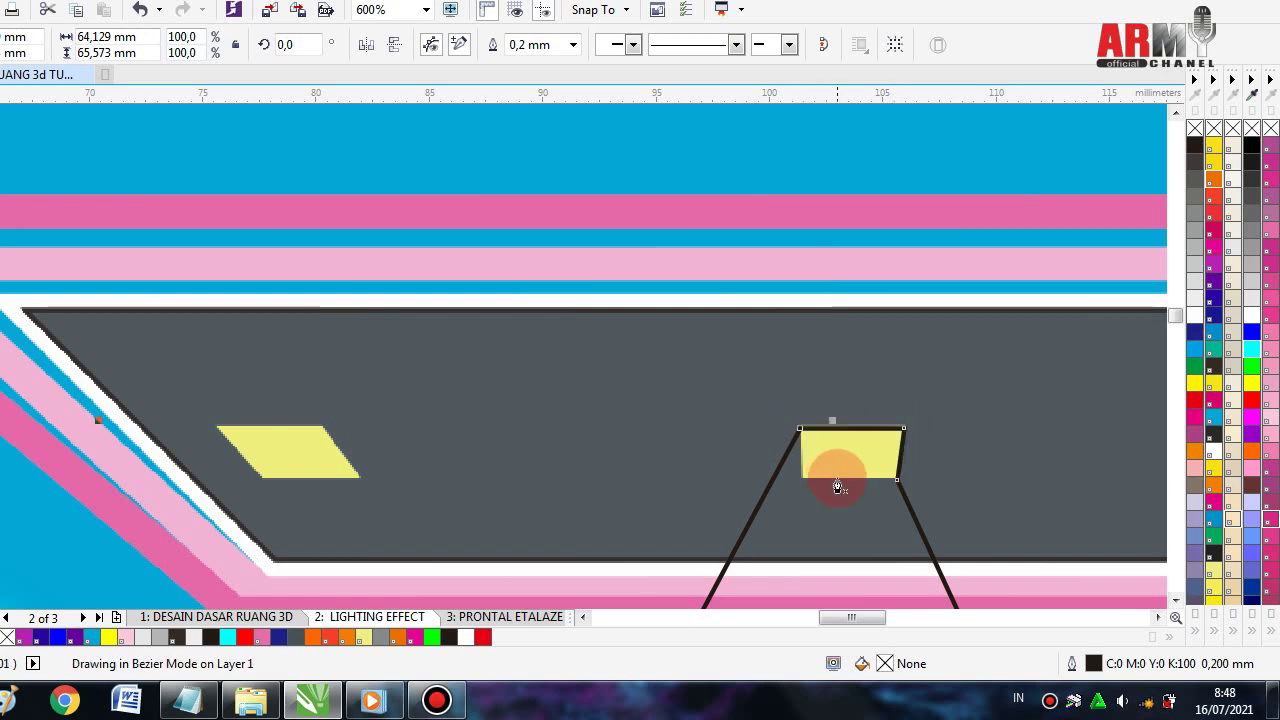
scroll(840, 477, "down", 1)
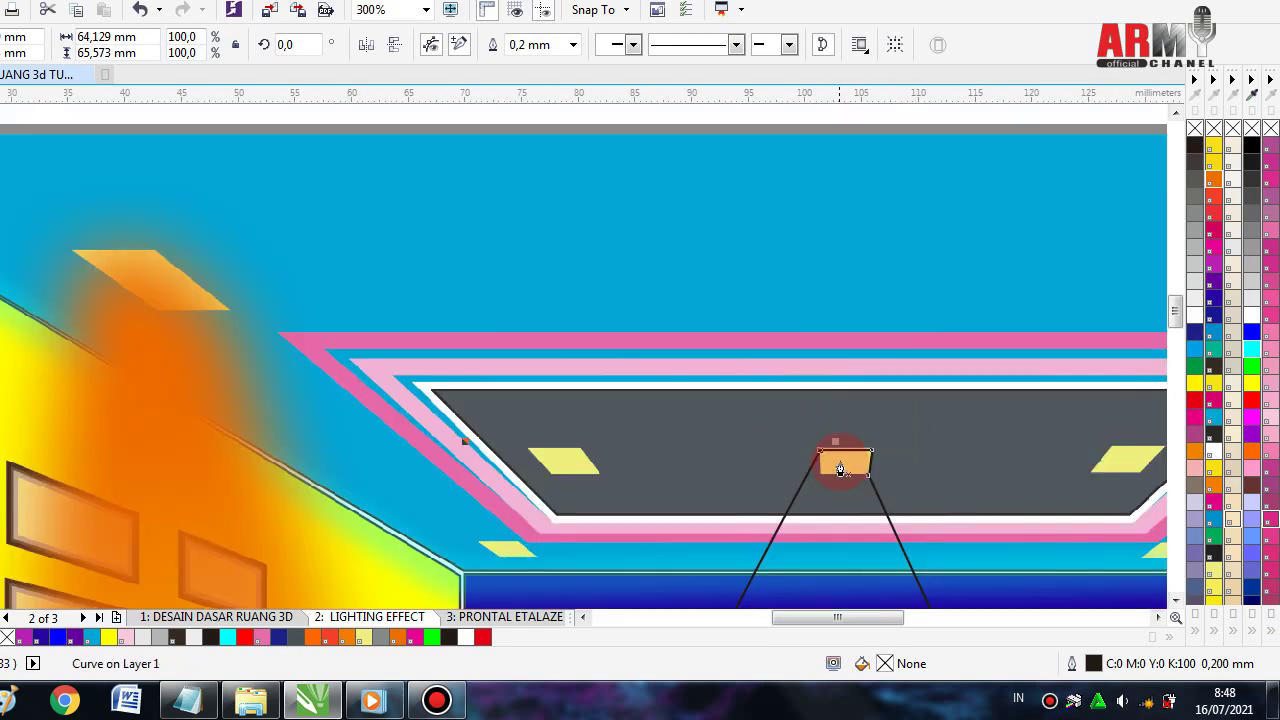
scroll(835, 465, "down", 1)
scroll(840, 480, "down", 1)
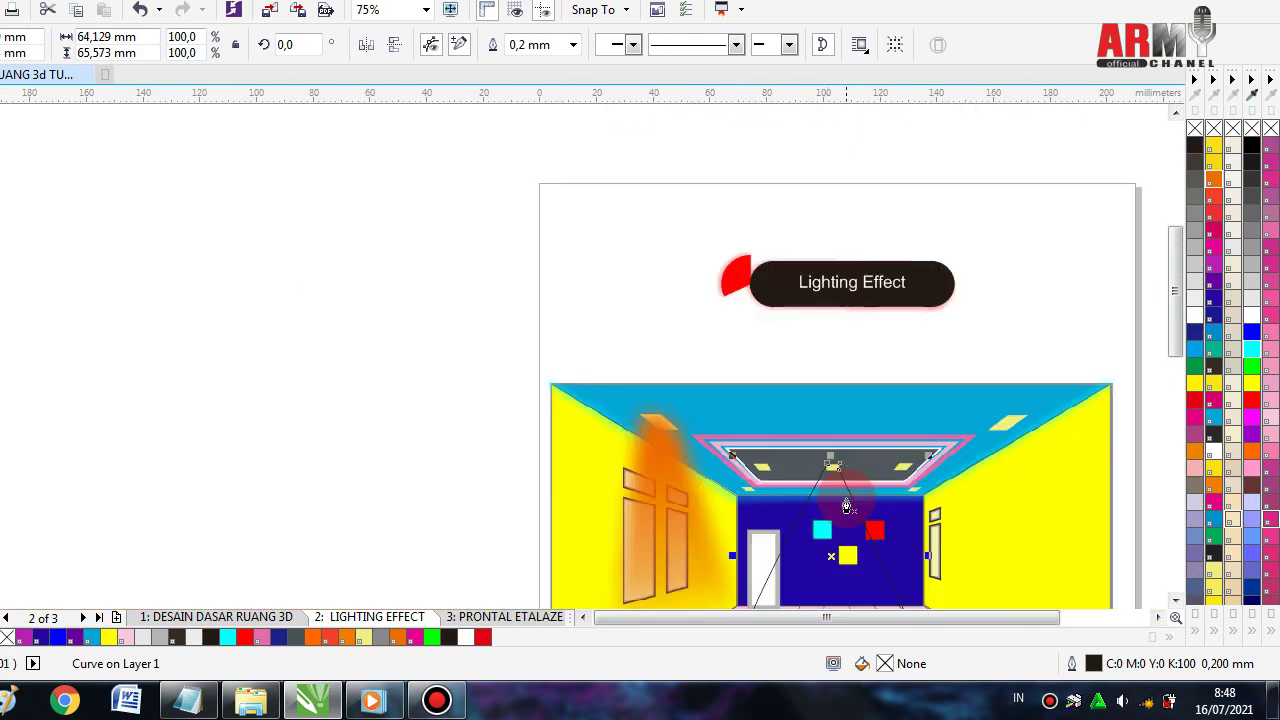
left_click(1175, 604)
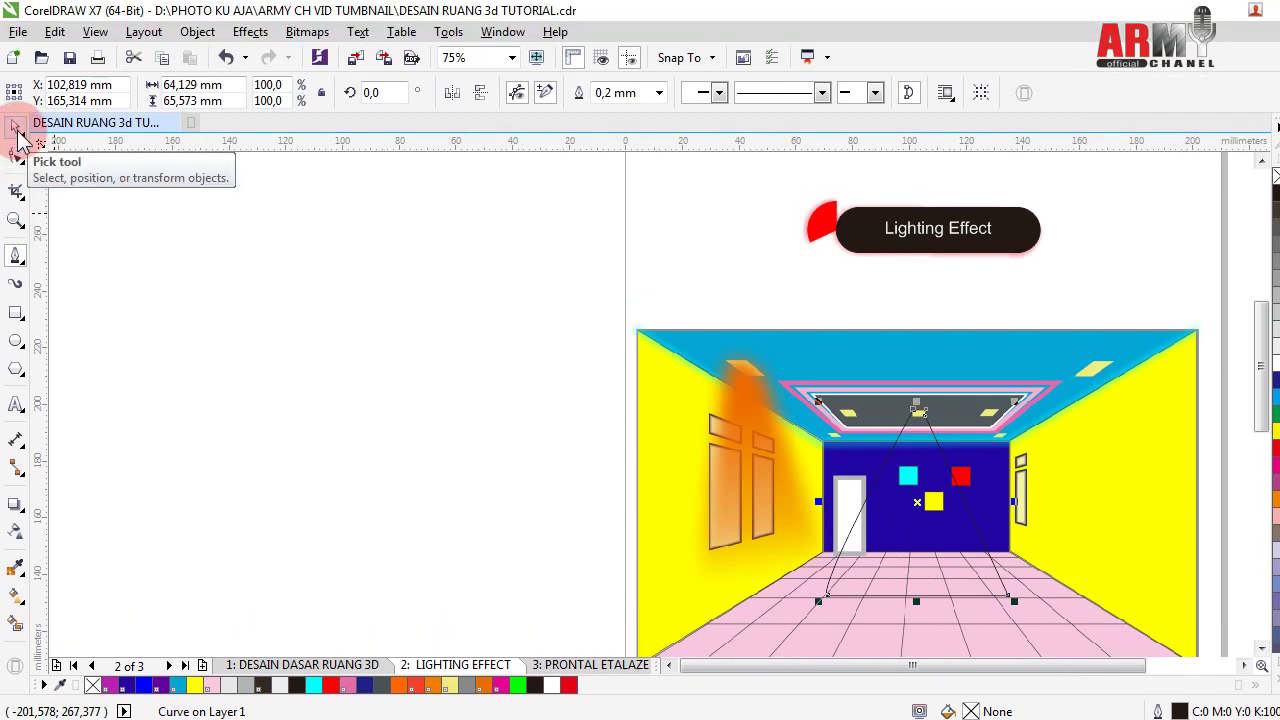
- Fill the light cone solid yellow (#FFFF00) and remove its outline
left_click(18, 130)
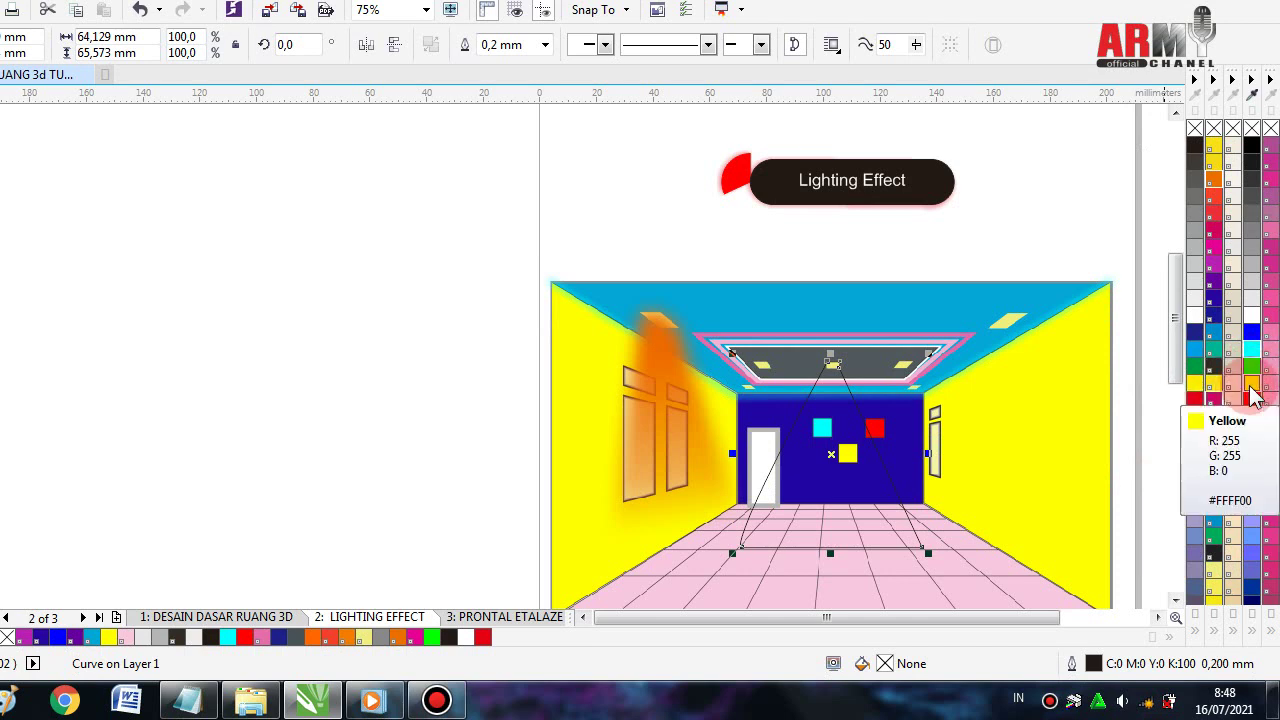
left_click(1252, 388)
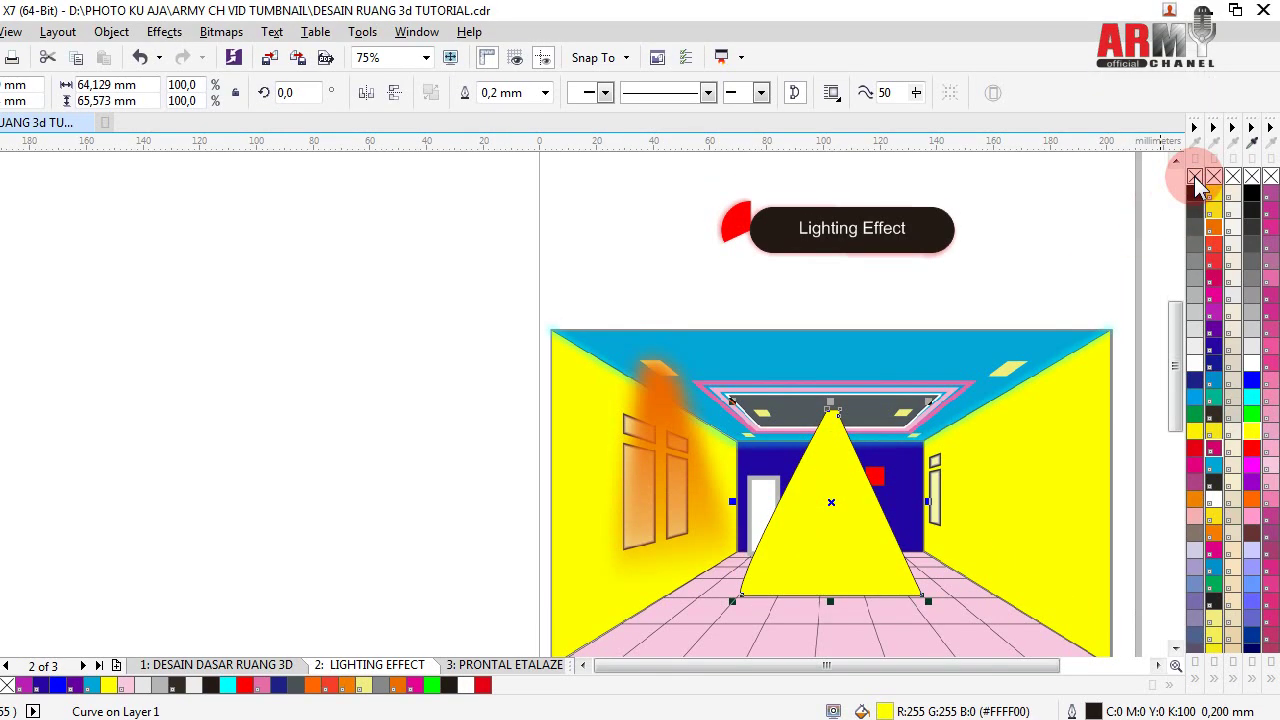
right_click(1196, 178)
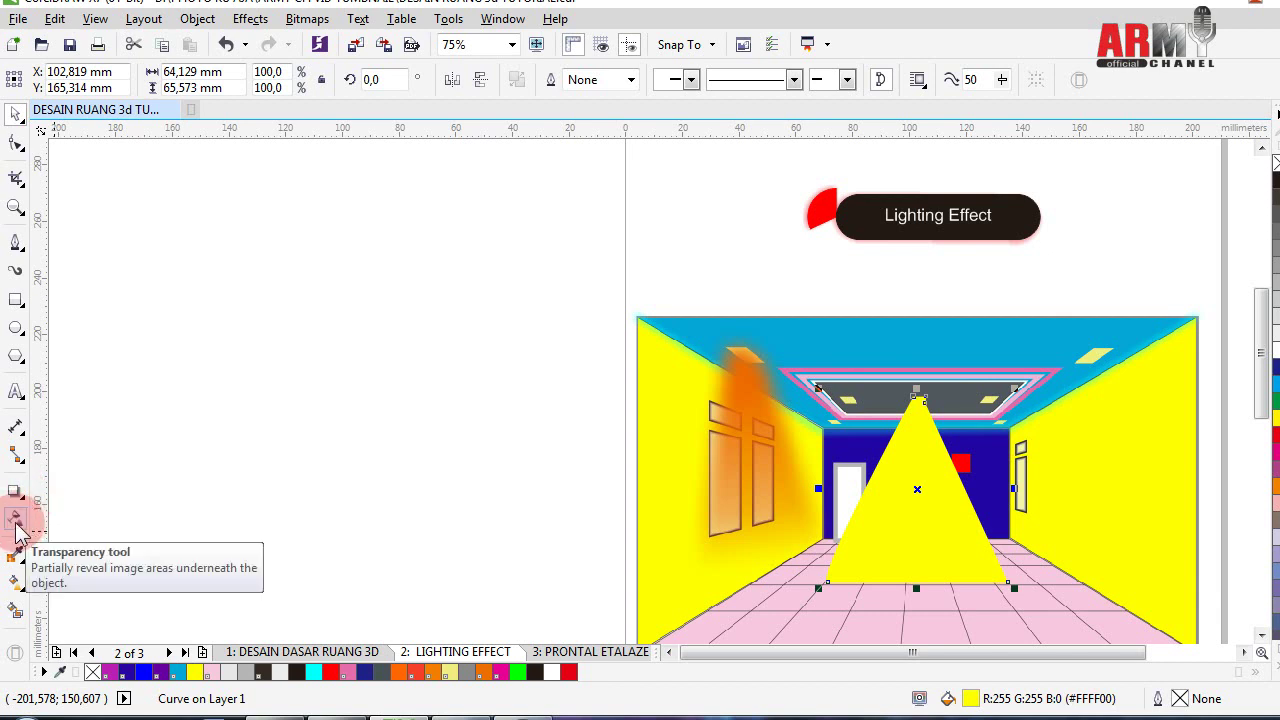
- Give the cone a linear transparency fading straight down toward the floor, with the midpoint lowered
left_click(16, 522)
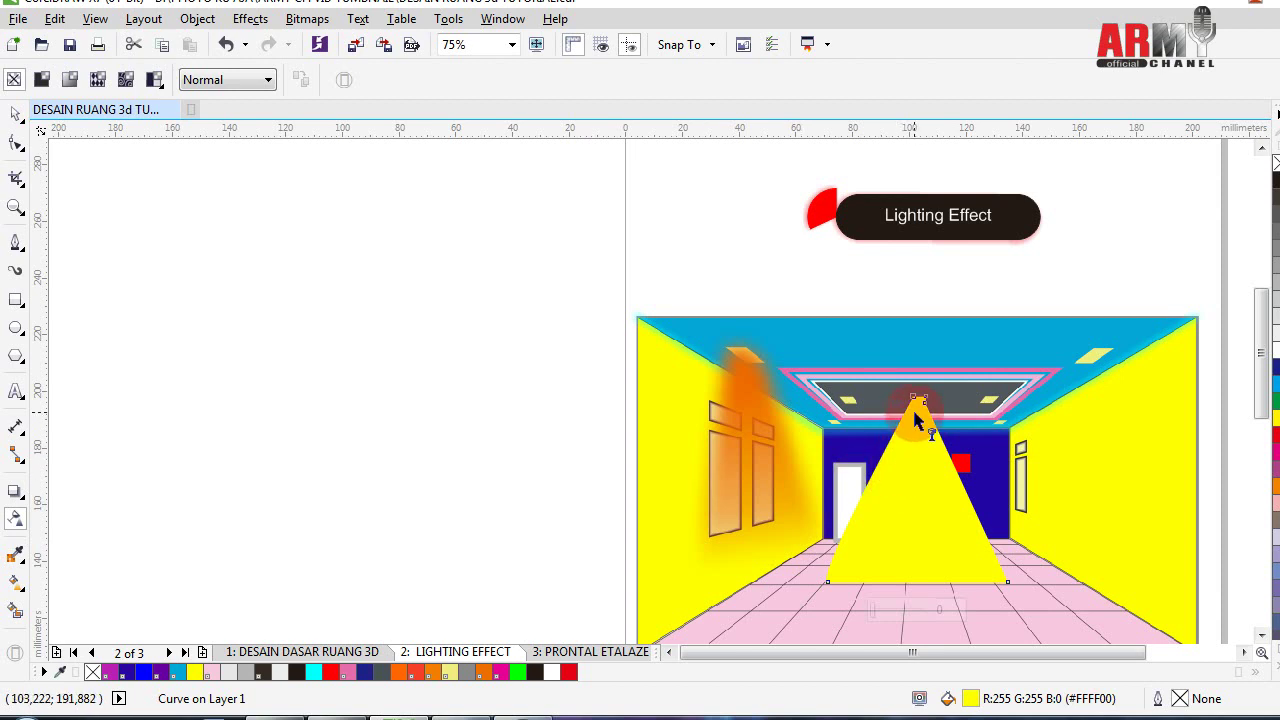
left_click_drag(916, 420, 920, 545)
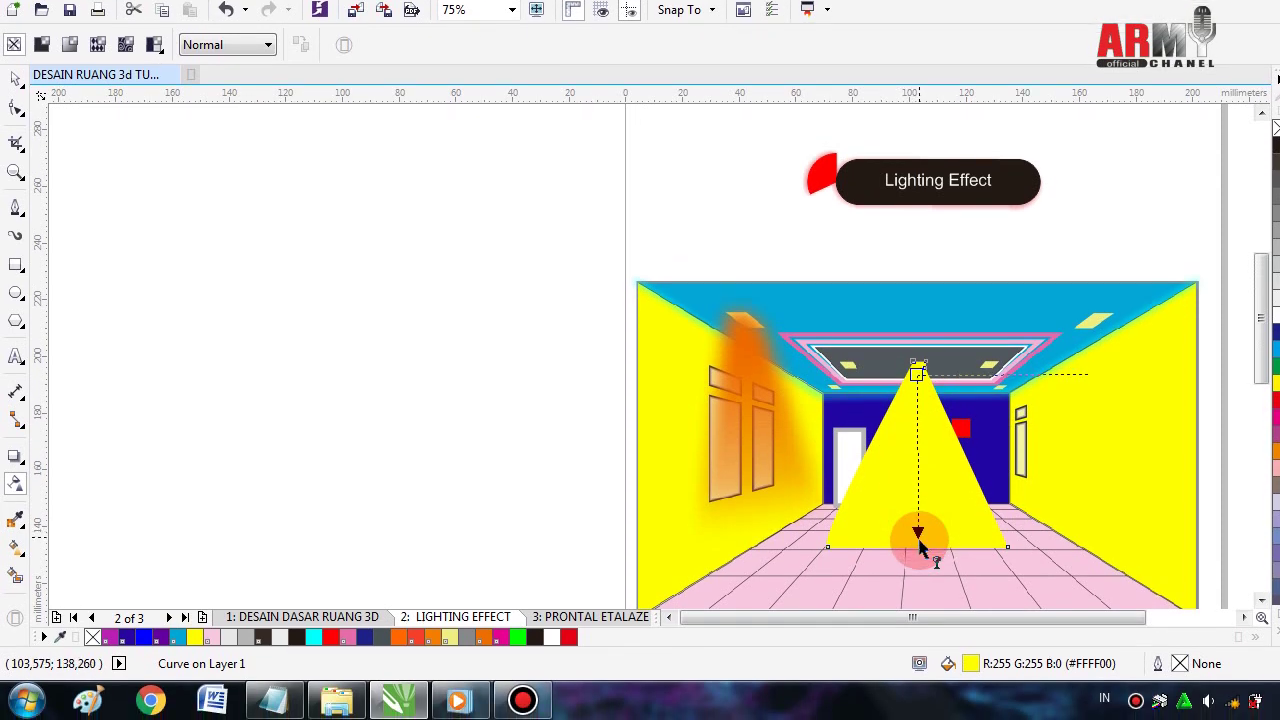
left_click_drag(920, 545, 916, 577)
left_click(916, 577)
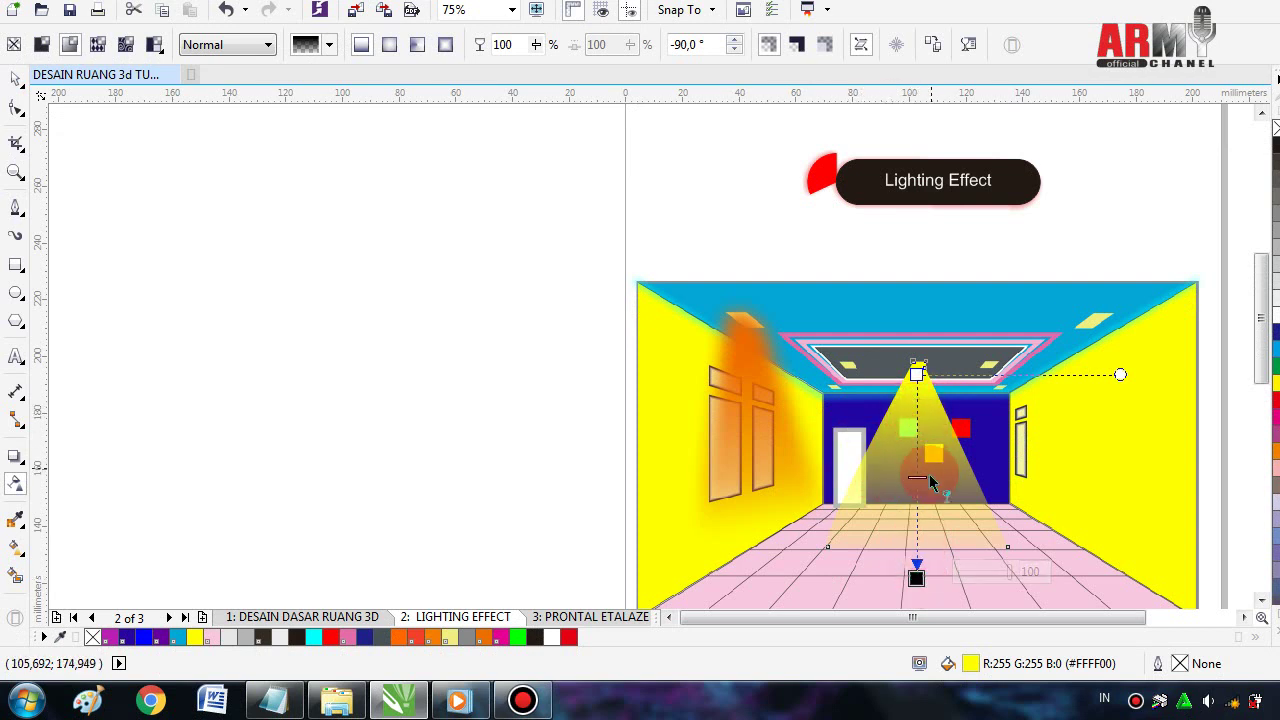
mouse_move(917, 477)
left_mouse_down()
mouse_move(917, 509)
mouse_move(917, 433)
mouse_move(919, 496)
left_mouse_up()
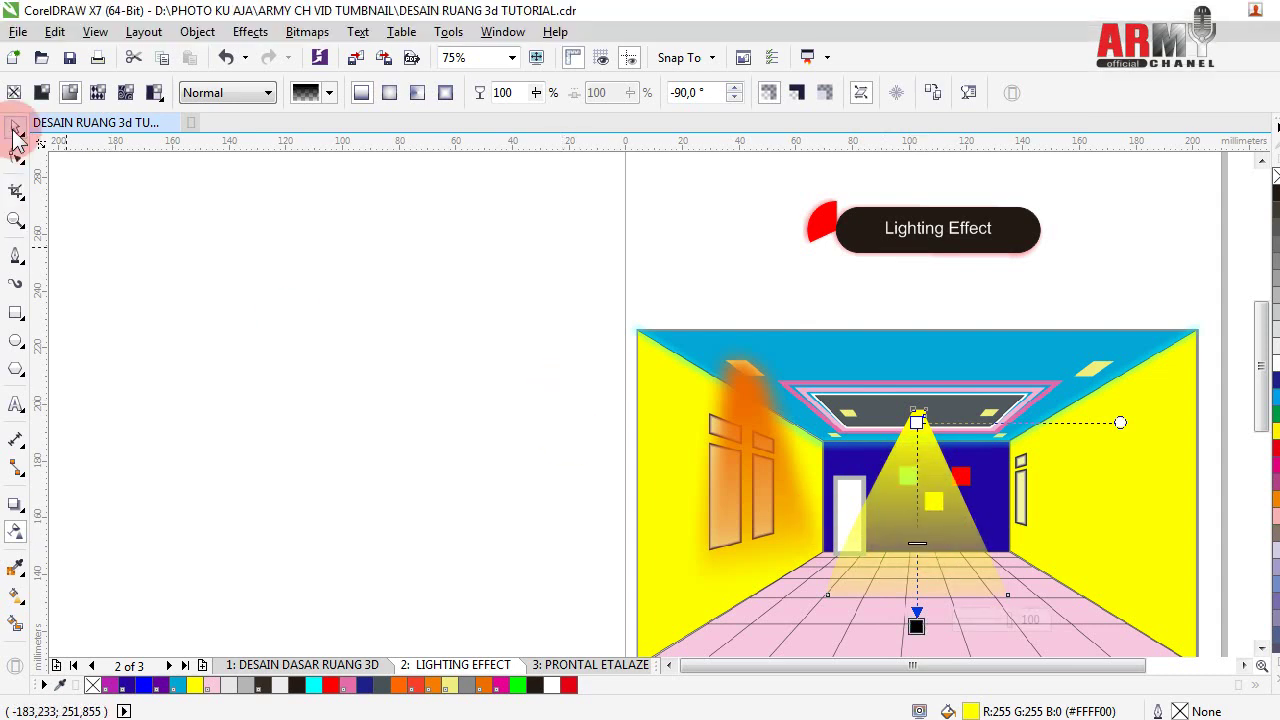
left_click(15, 135)
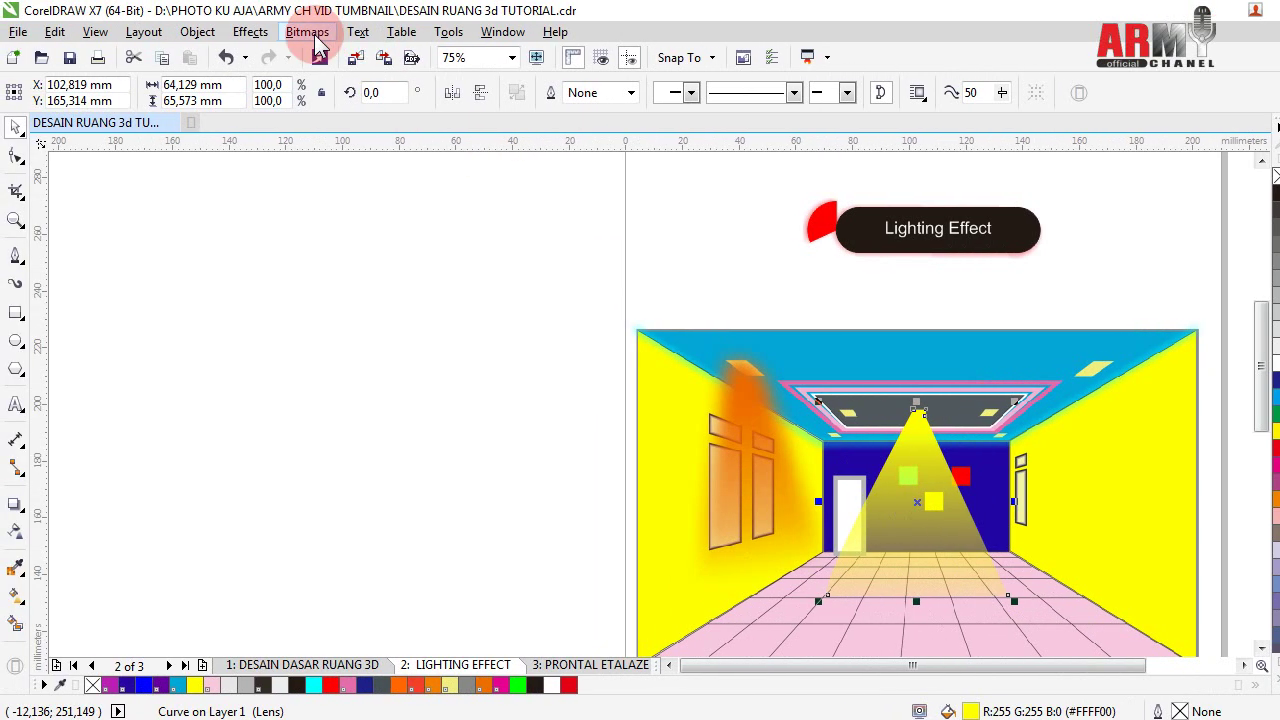
- Convert the fading yellow cone into a 300 dpi bitmap, then bring up the Bitmaps blur options
left_click(316, 38)
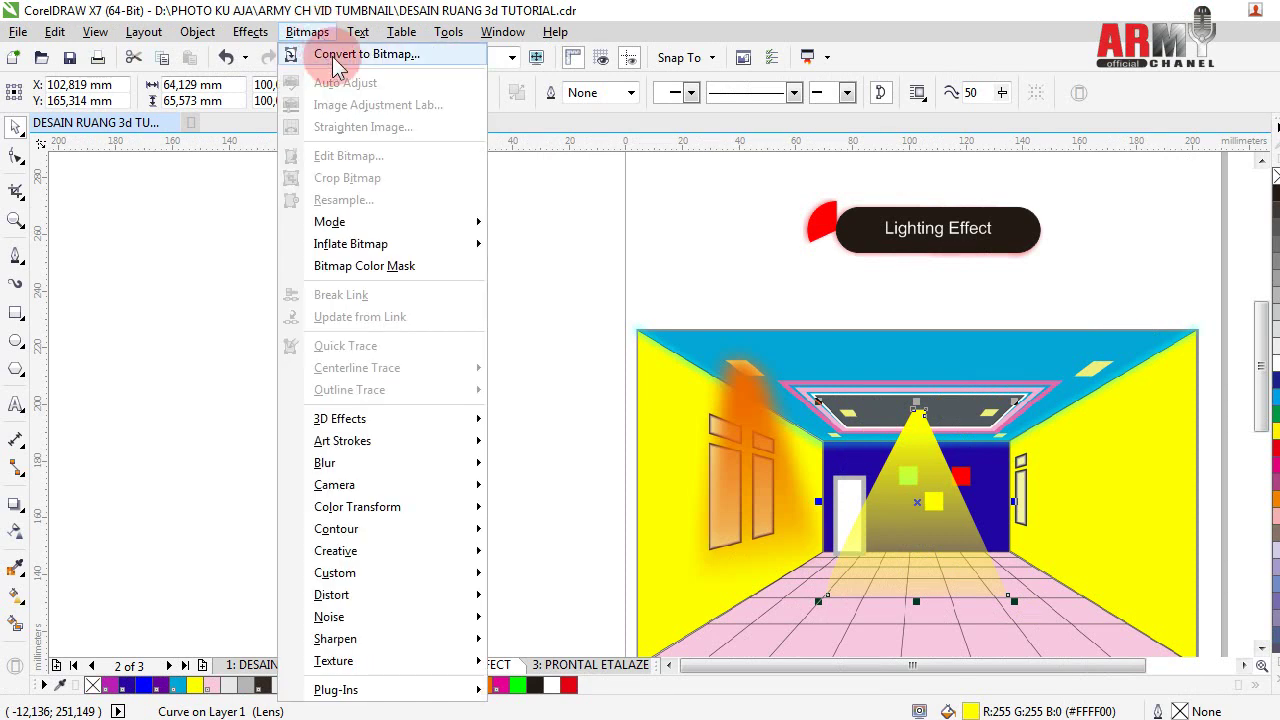
left_click(338, 52)
left_click(628, 480)
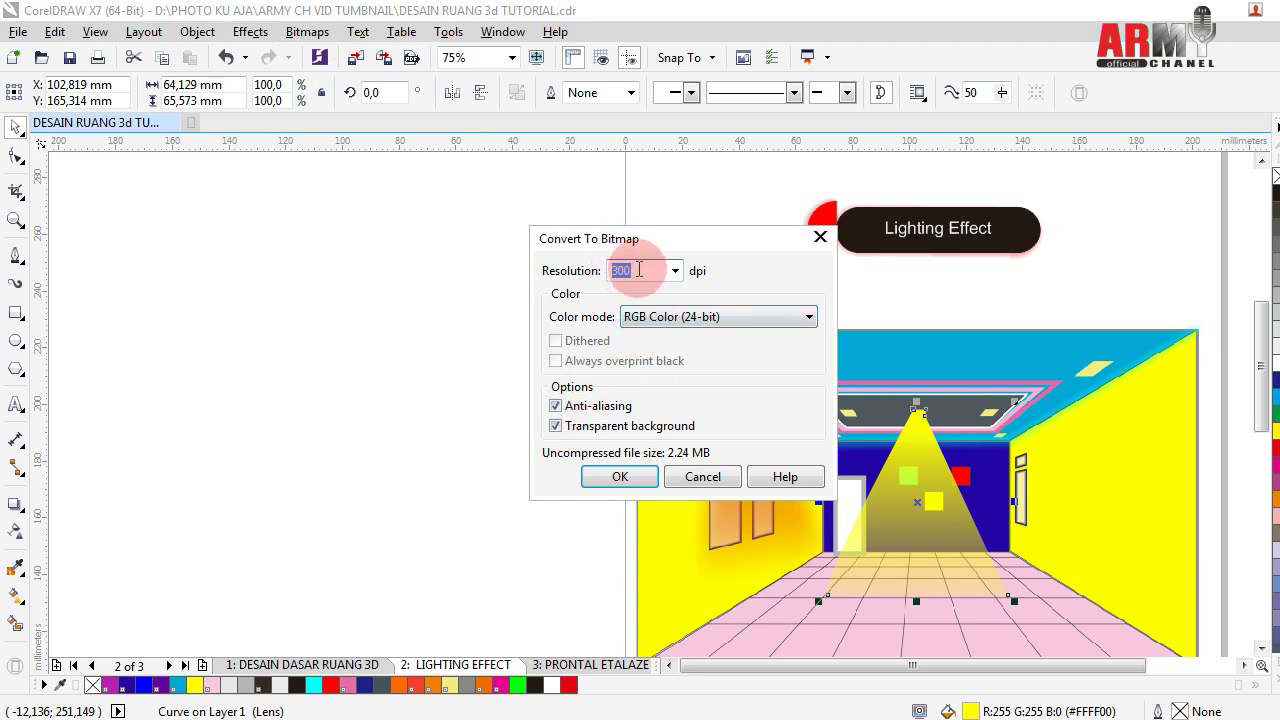
left_click(619, 476)
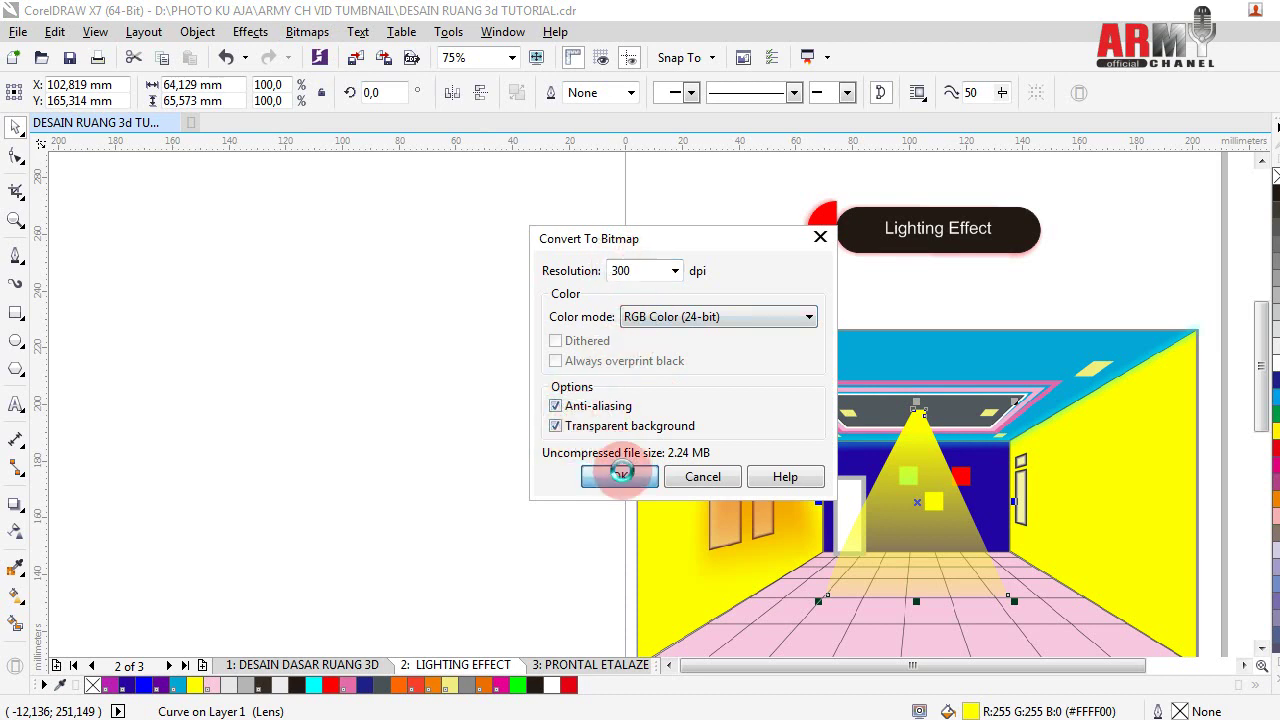
left_click(310, 32)
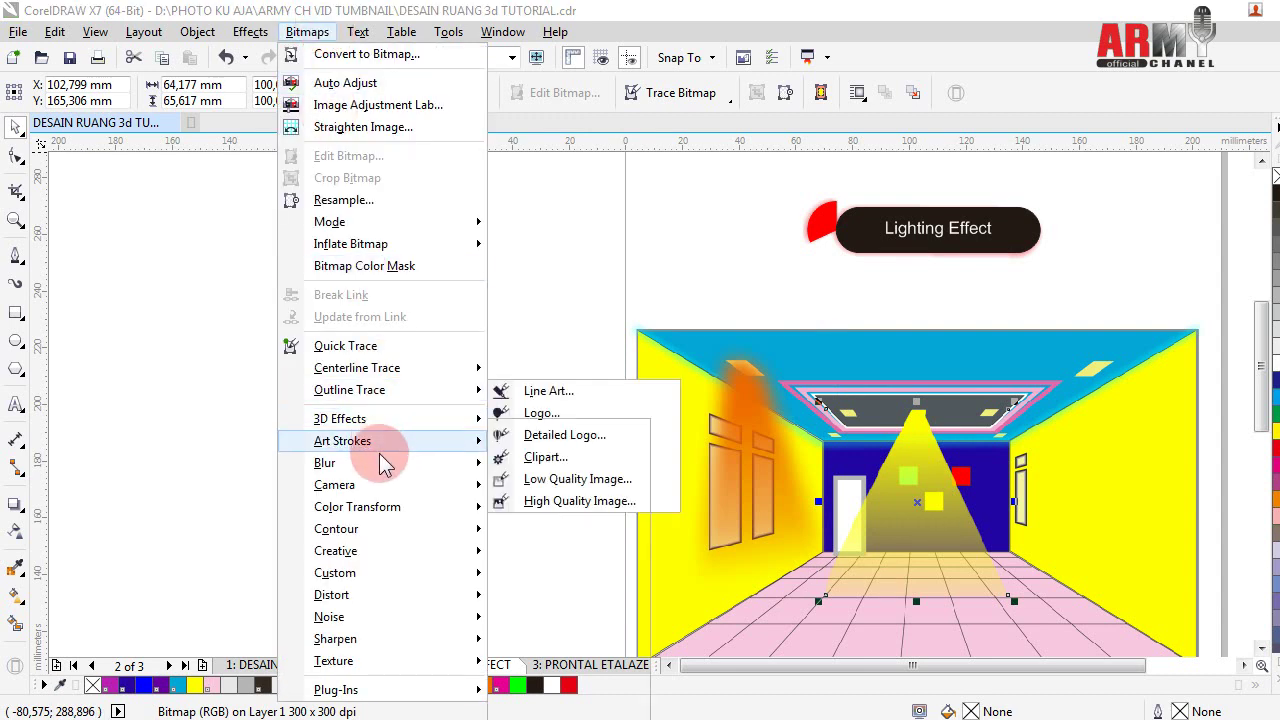
mouse_move(325, 463)
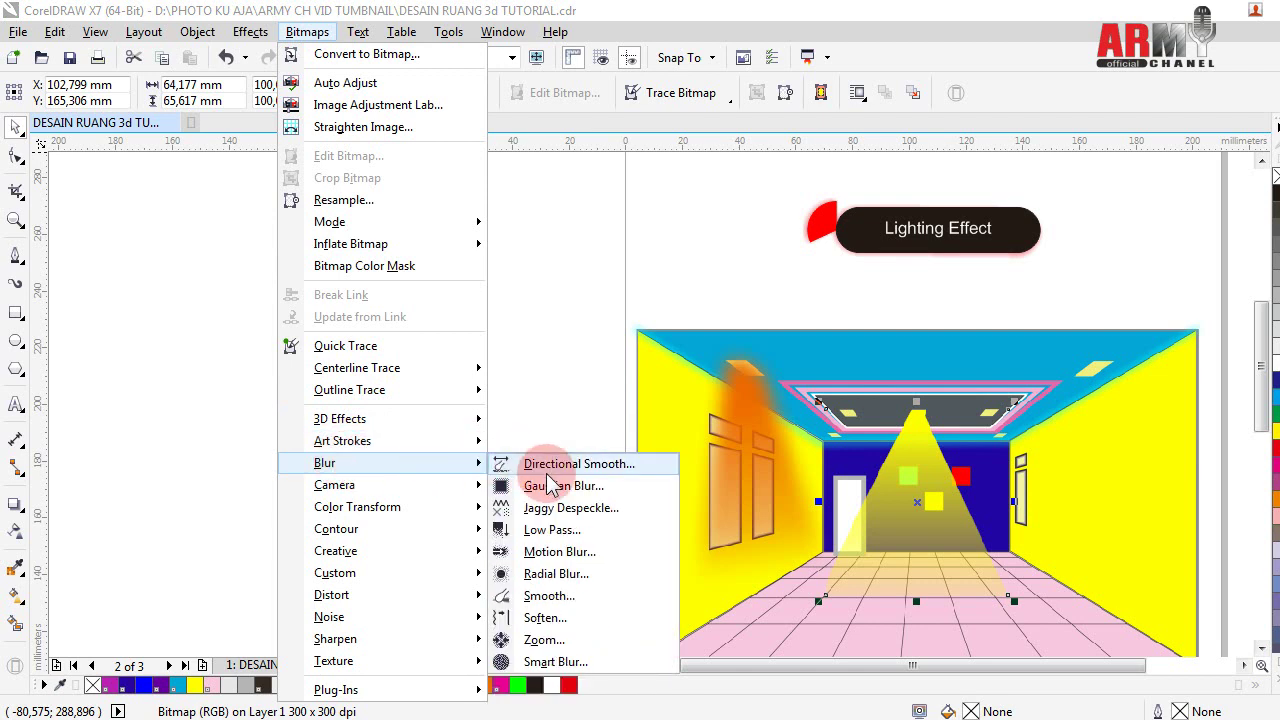
- Preview a Gaussian Blur on the cone, settling the radius at 31 pixels after trying 30–64
left_click(560, 487)
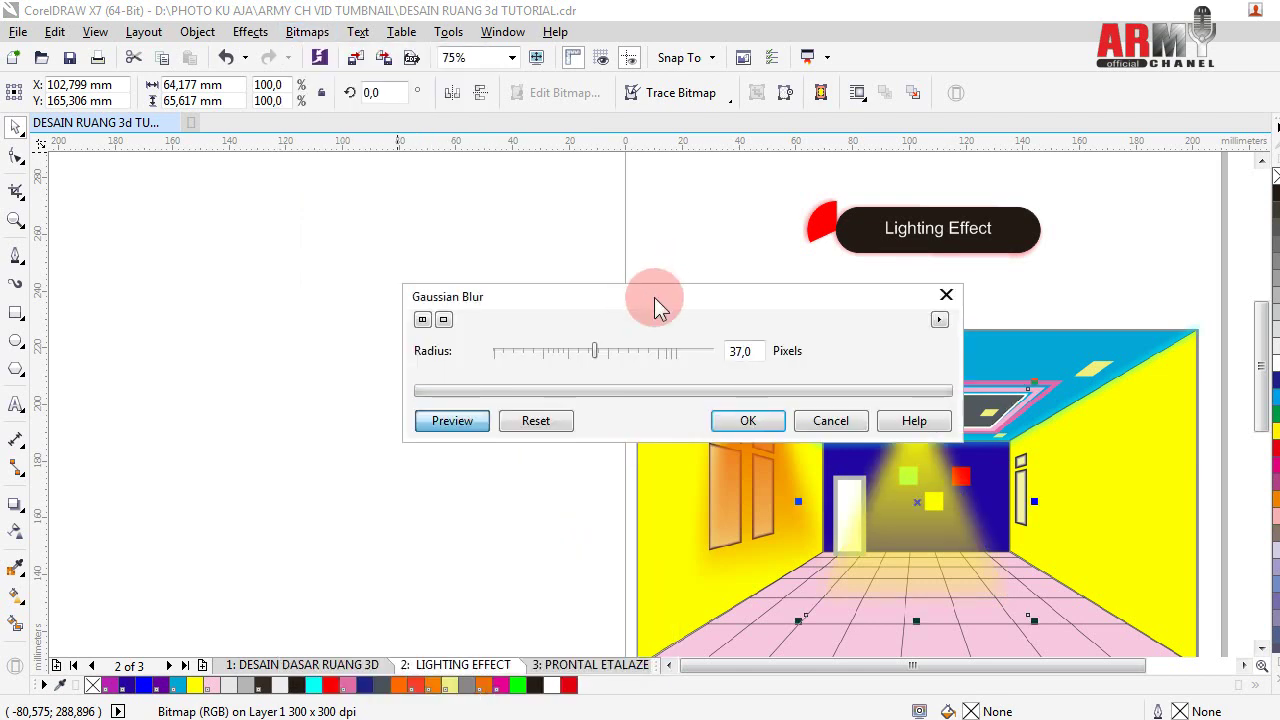
left_click_drag(654, 297, 535, 218)
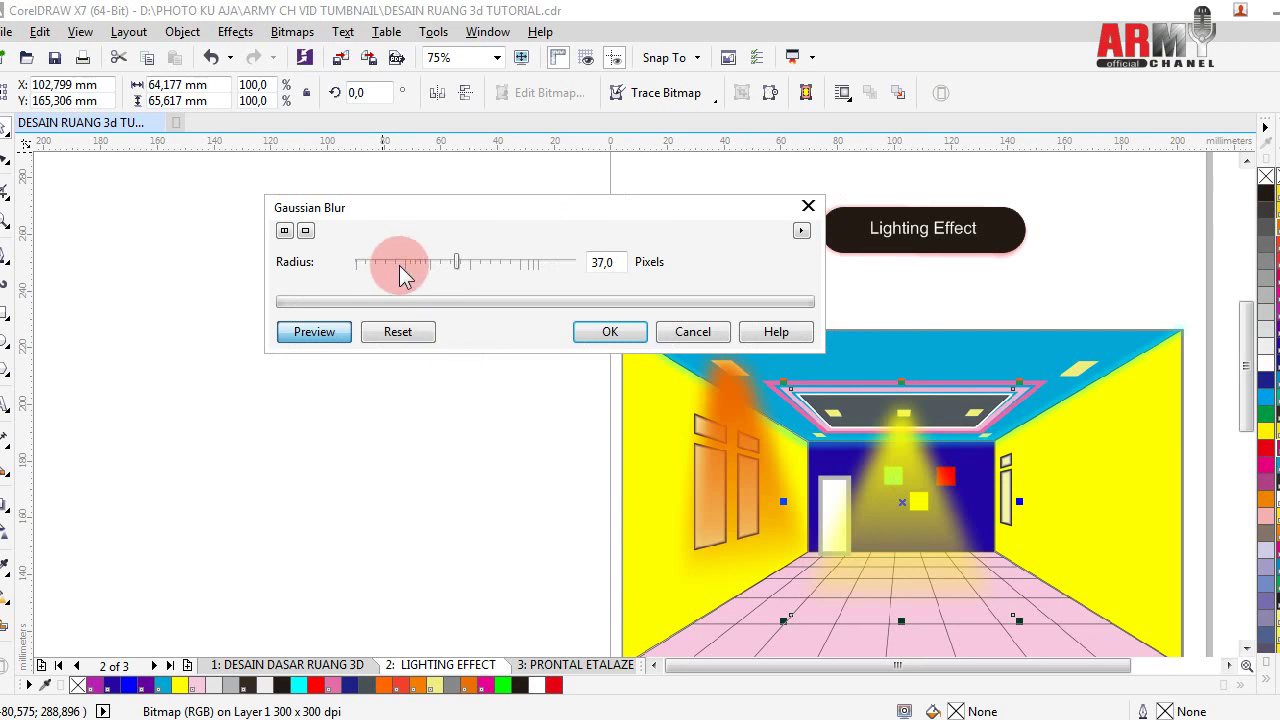
left_click(401, 266)
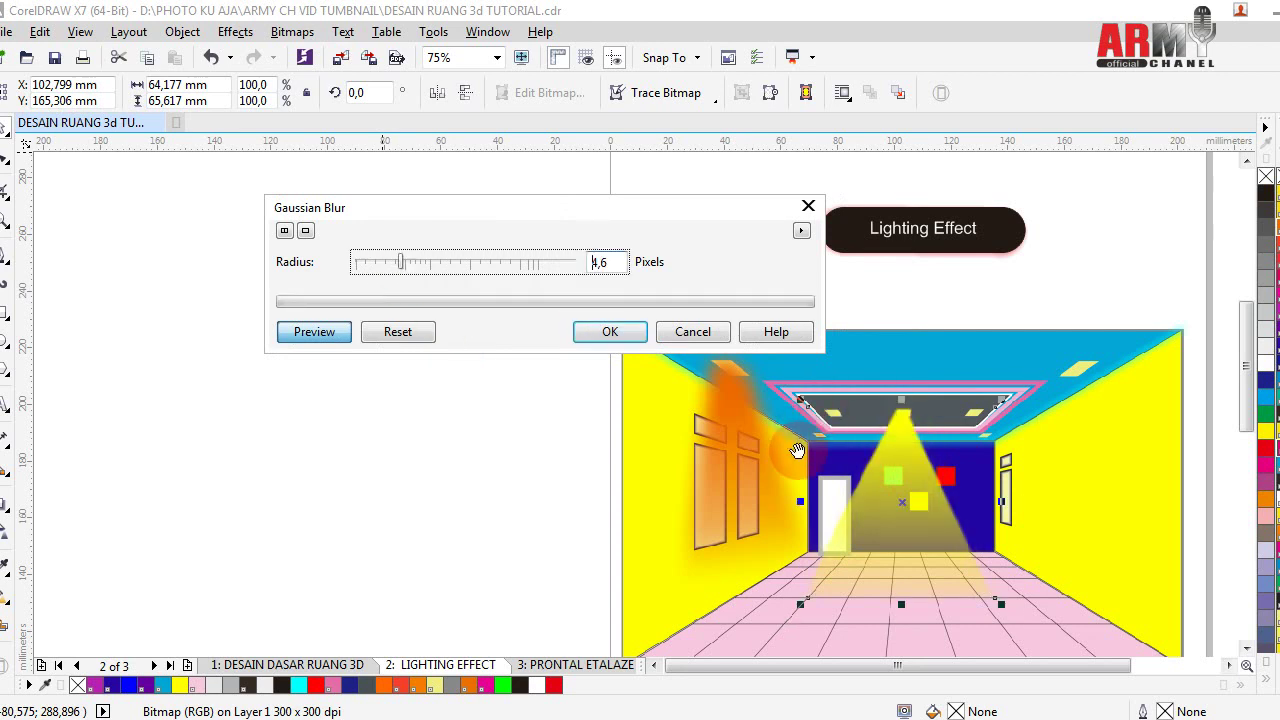
left_click_drag(403, 262, 449, 262)
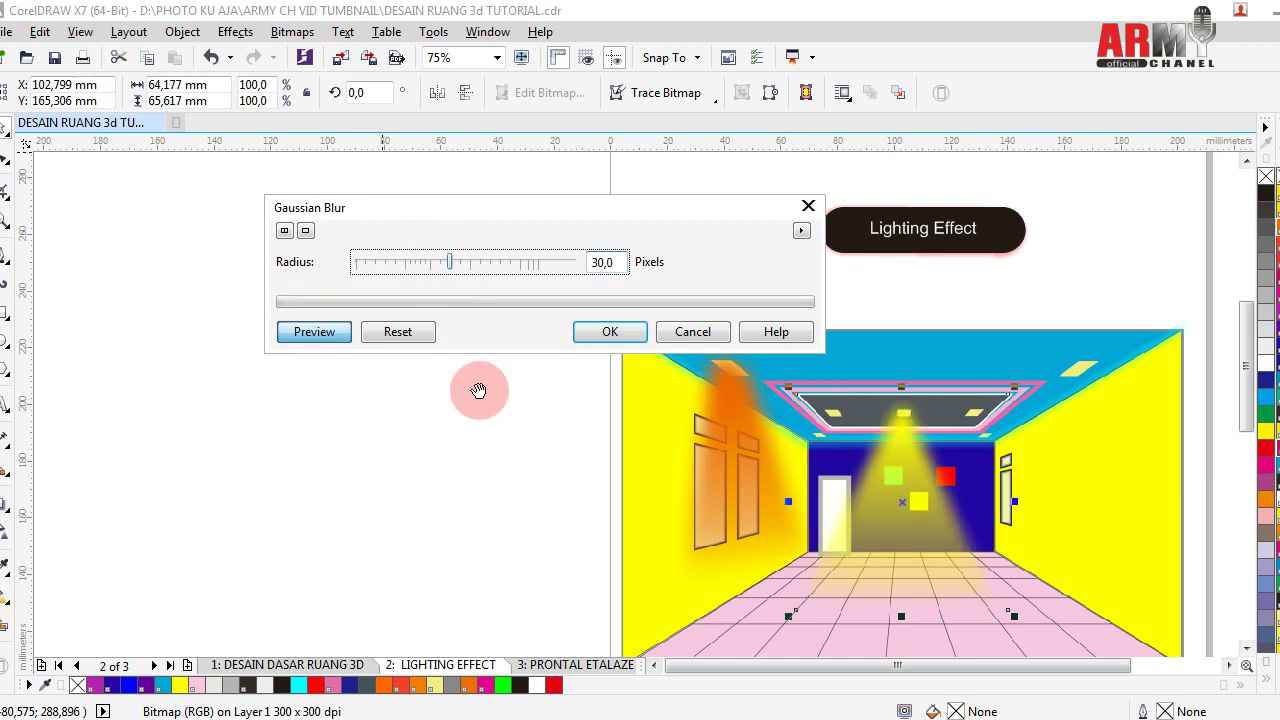
left_click_drag(449, 262, 483, 262)
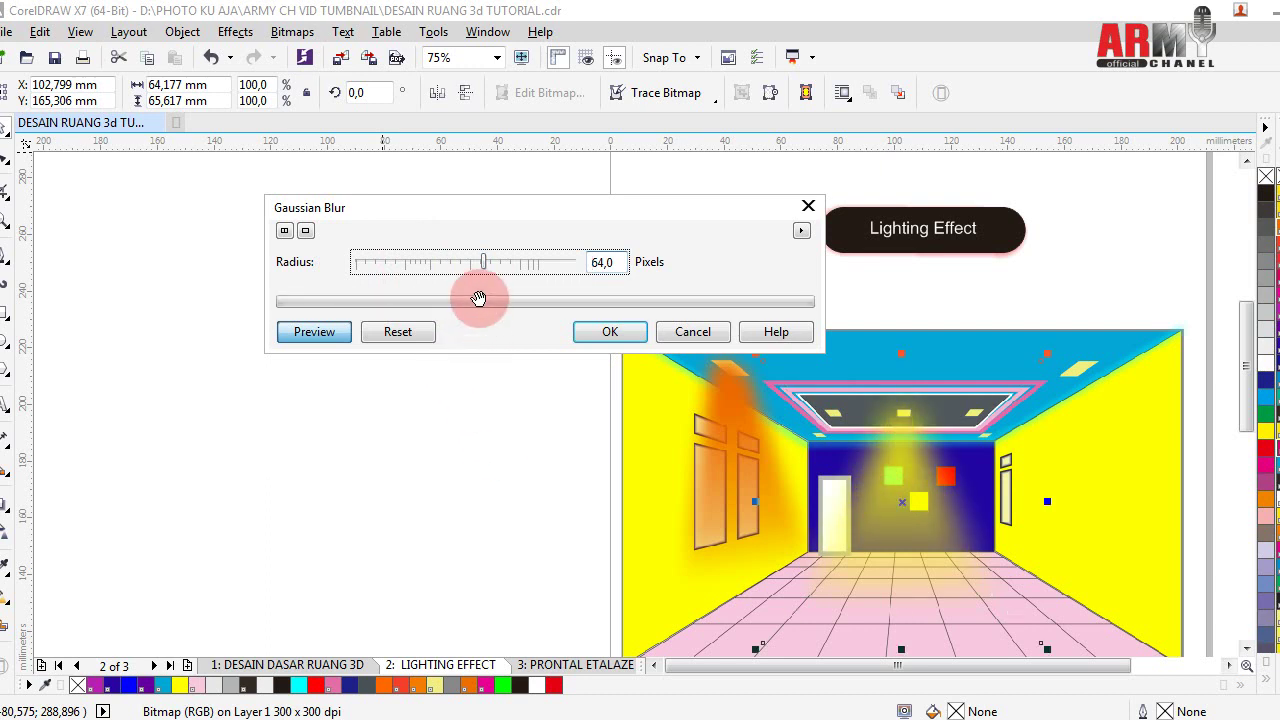
left_click_drag(472, 263, 463, 434)
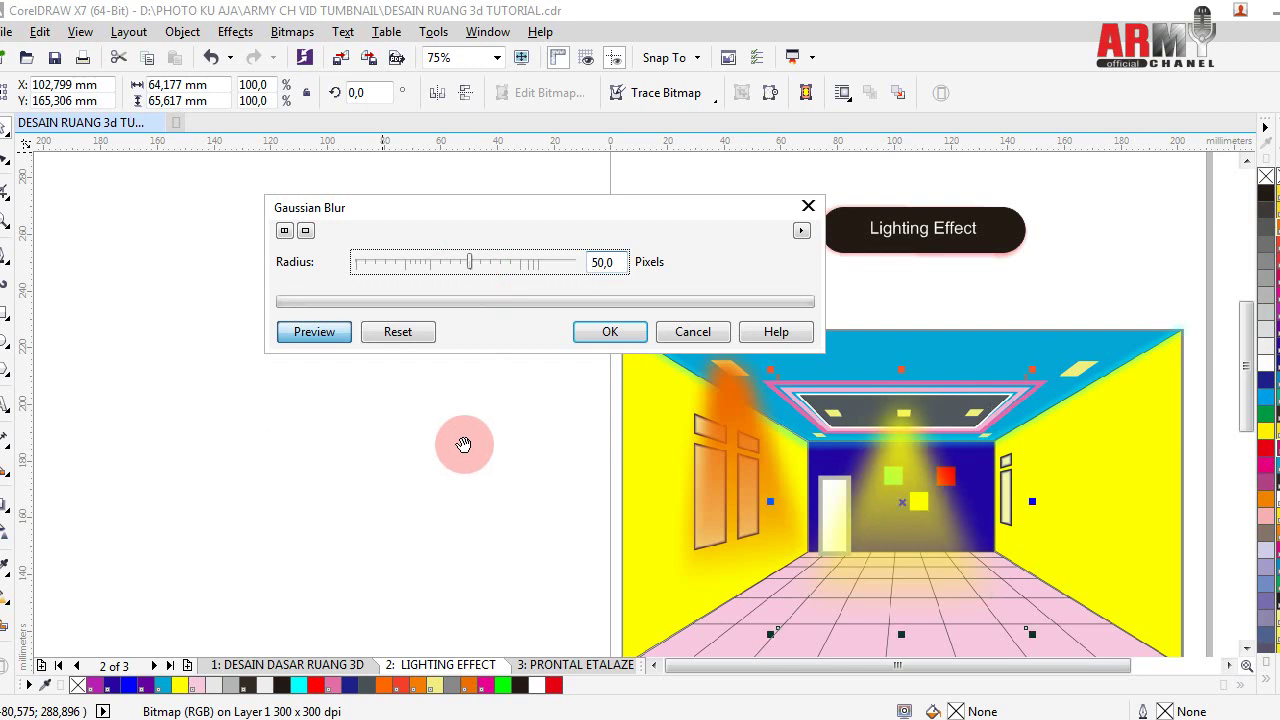
left_click_drag(455, 268, 471, 498)
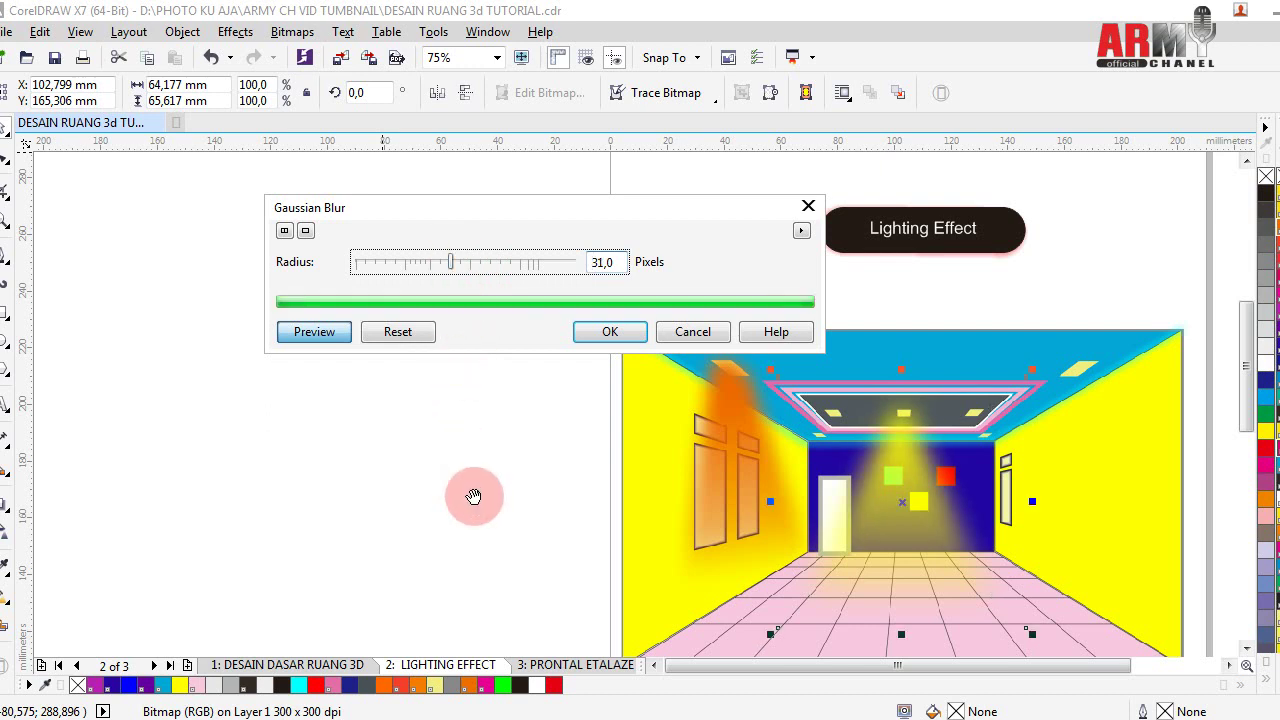
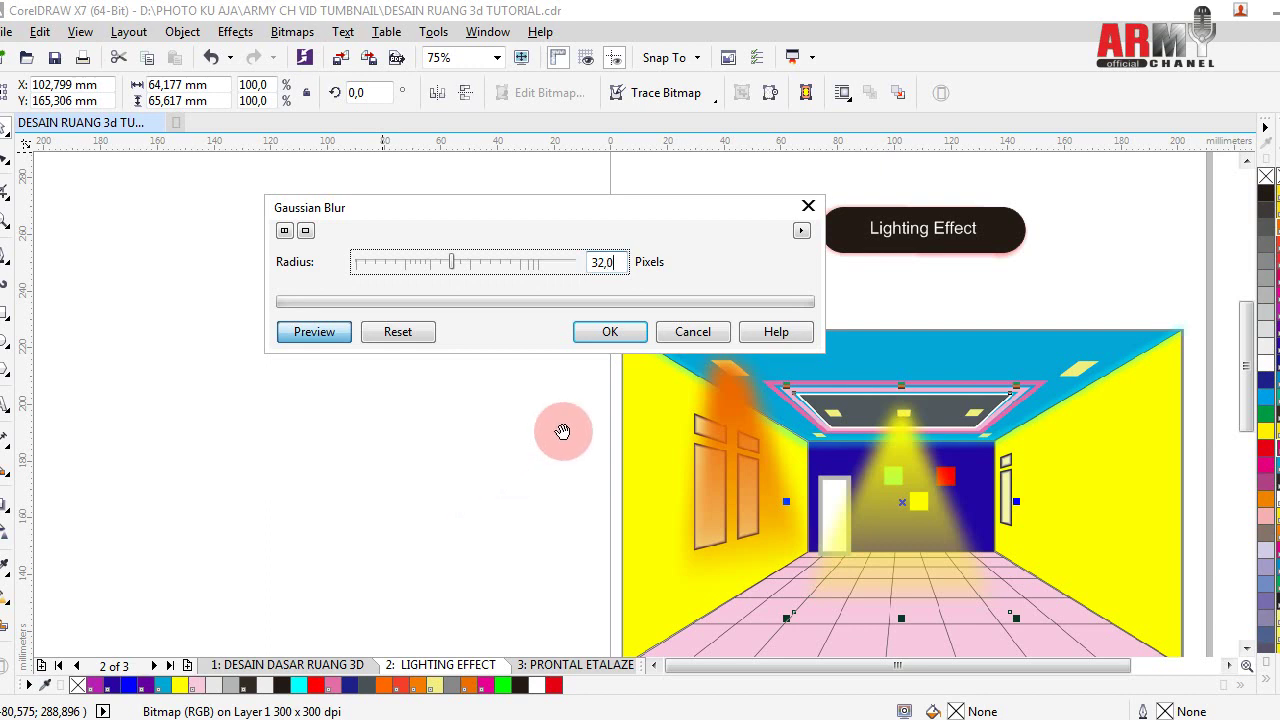
- Raise the lighting bitmap's Gaussian blur radius from 32 to 49, then nudge it down one step
left_click_drag(452, 262, 469, 261)
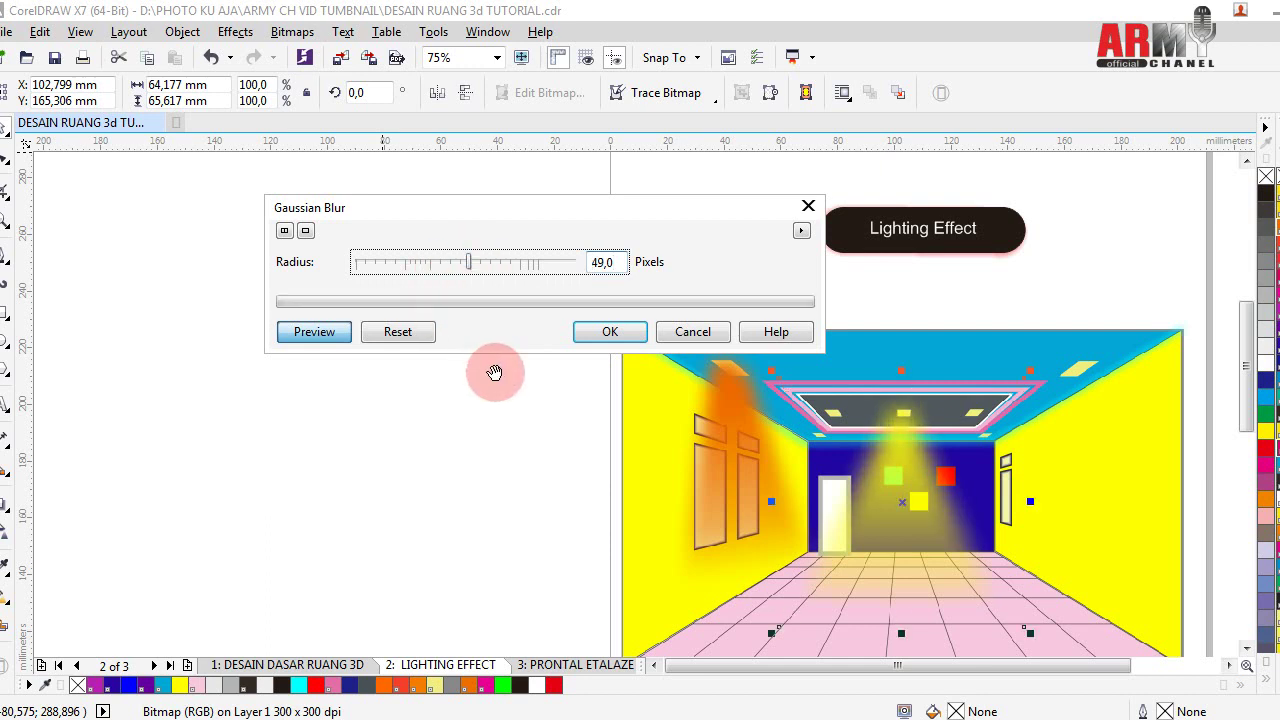
left_click(607, 338)
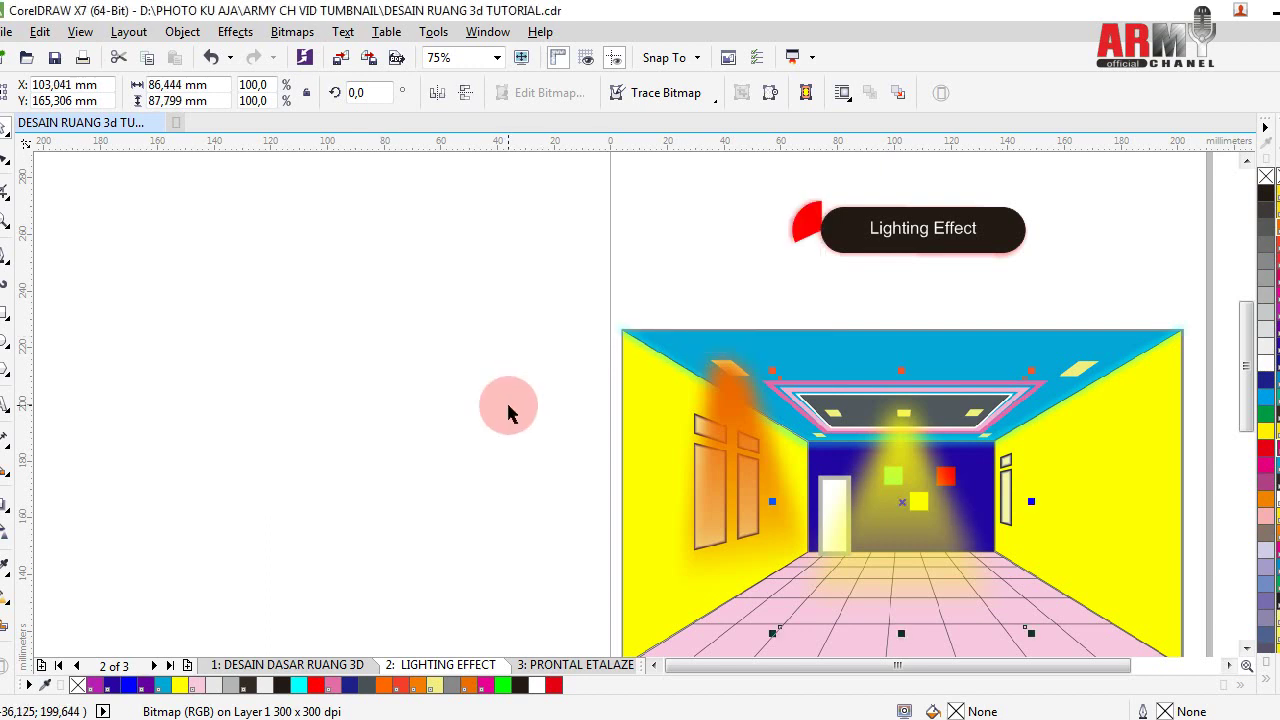
key("Down")
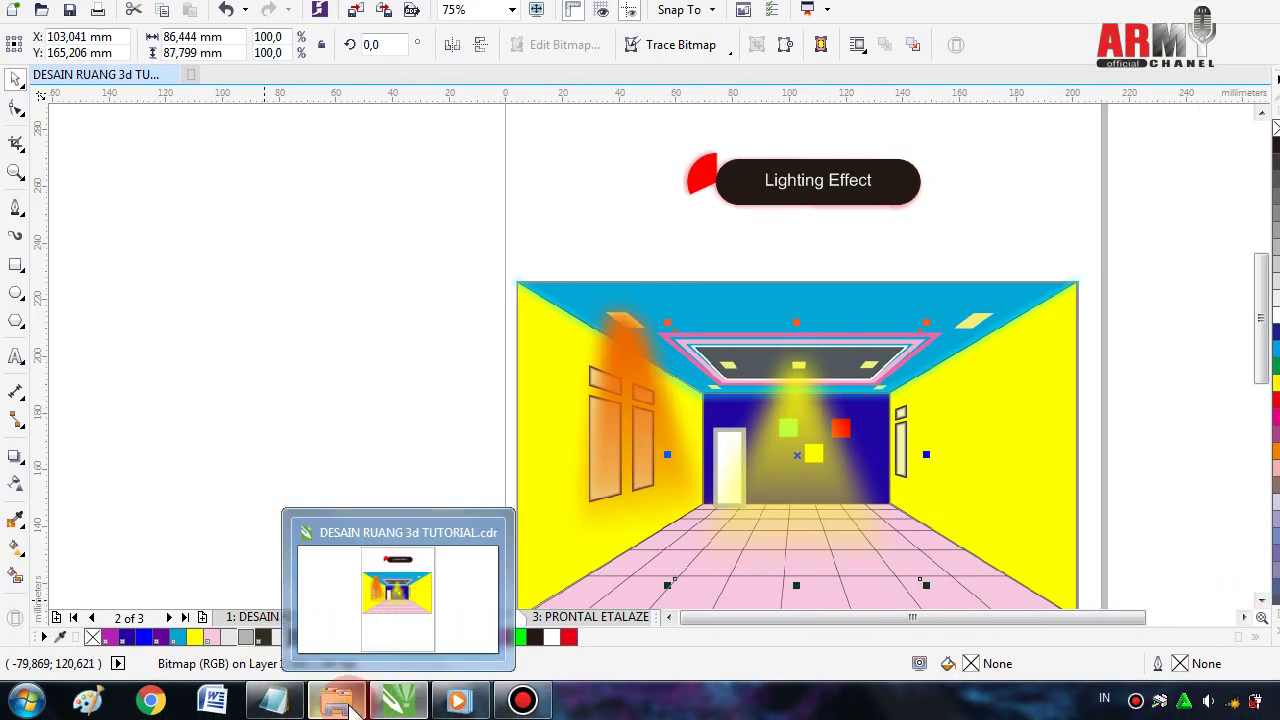
- In the Notepad notes, type step 6 explaining the lamp light colours were deliberately made different
left_click(278, 702)
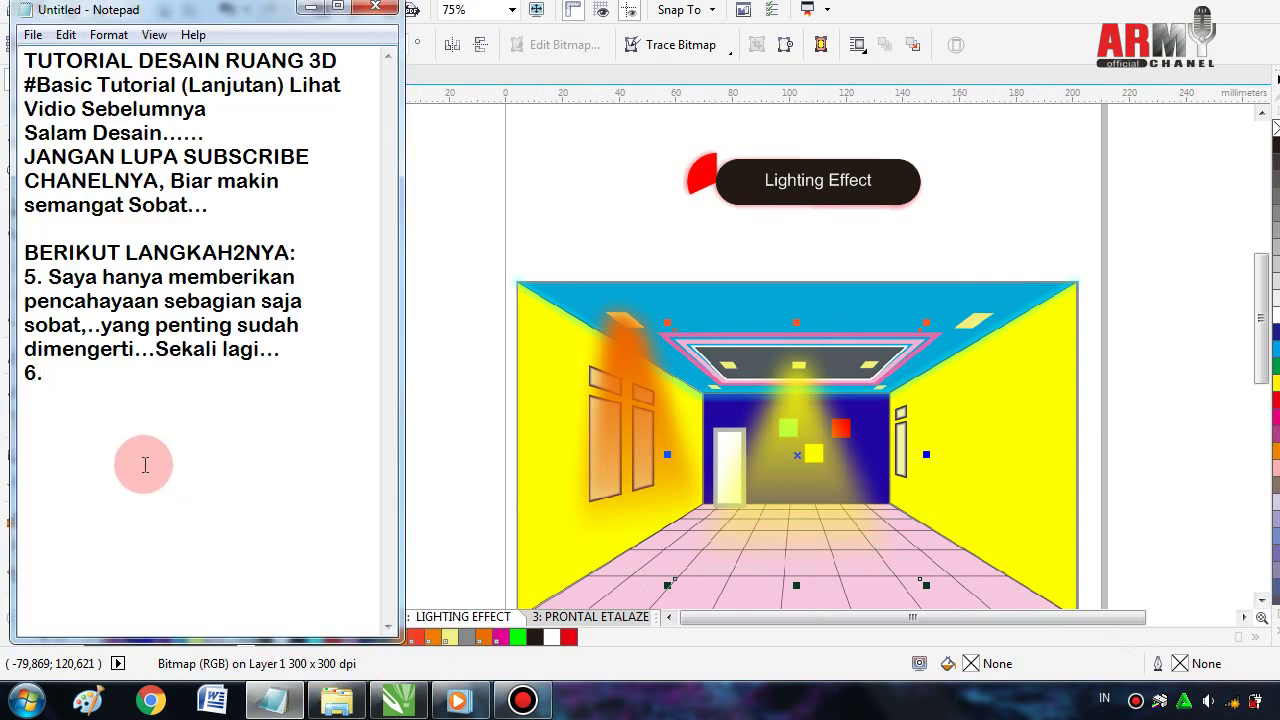
left_click(145, 464)
type("Unt")
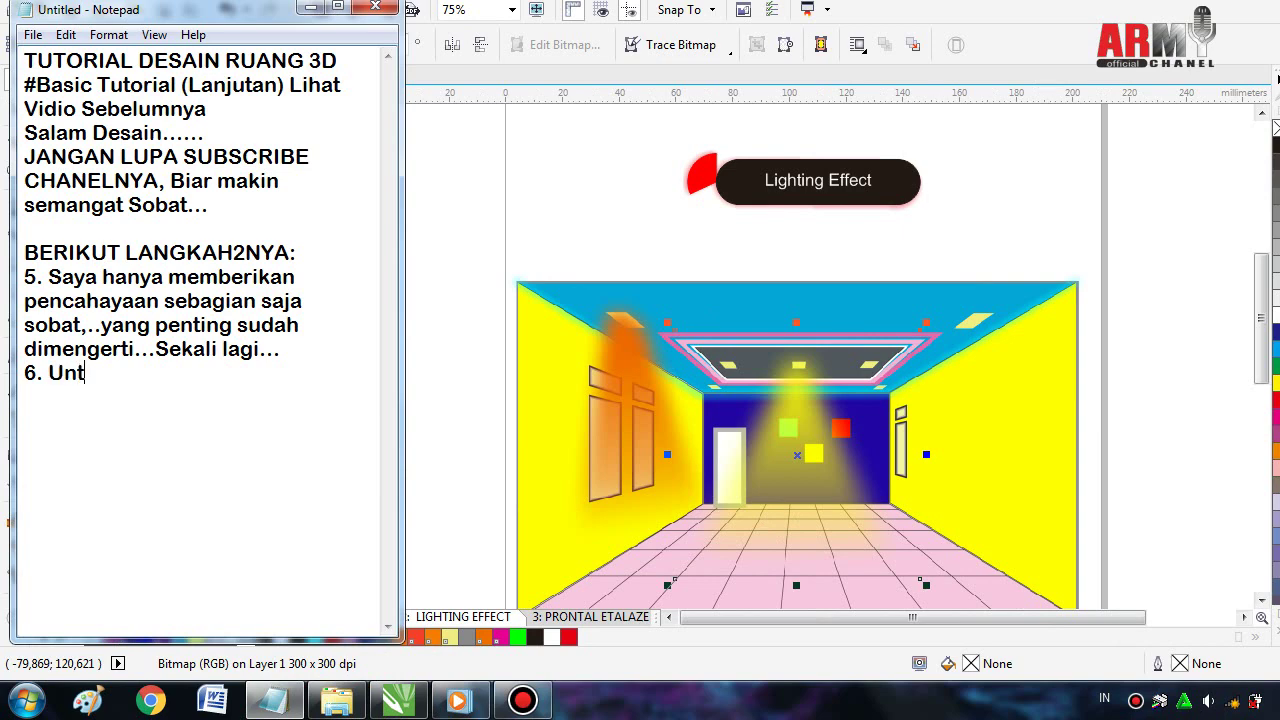
type("uk")
type(" lebi")
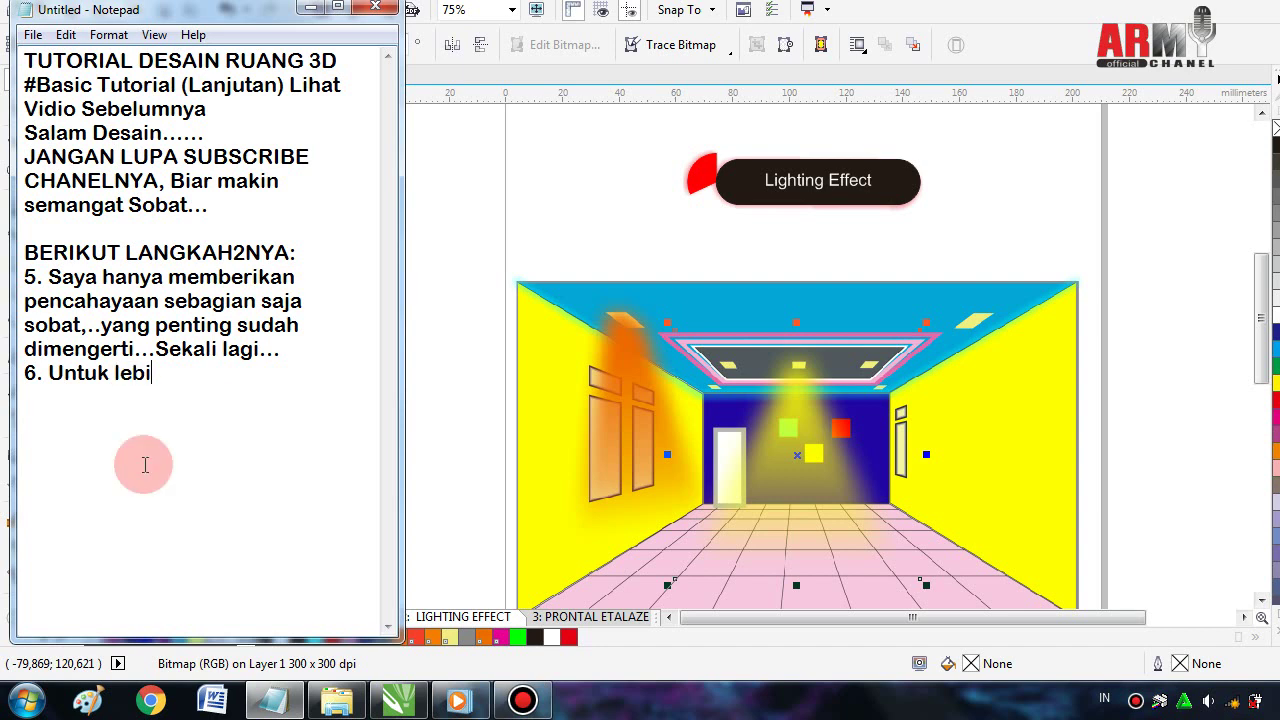
type("h cepat ")
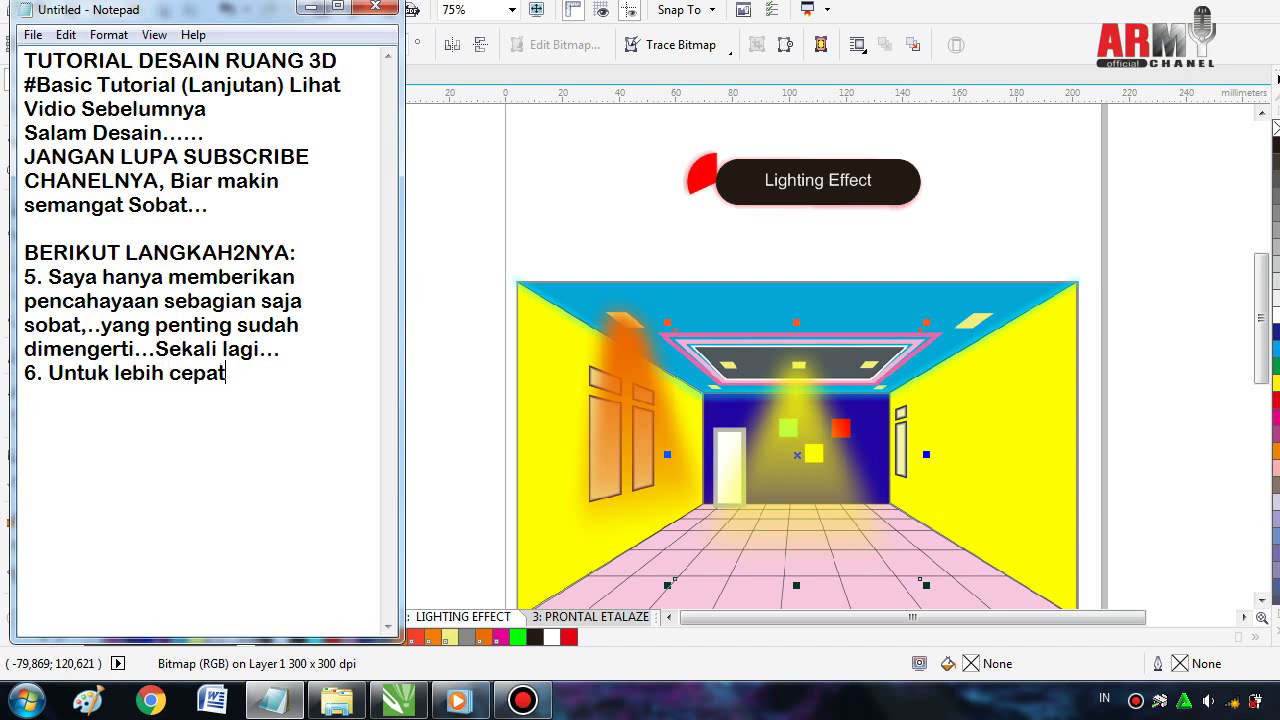
type("memahami")
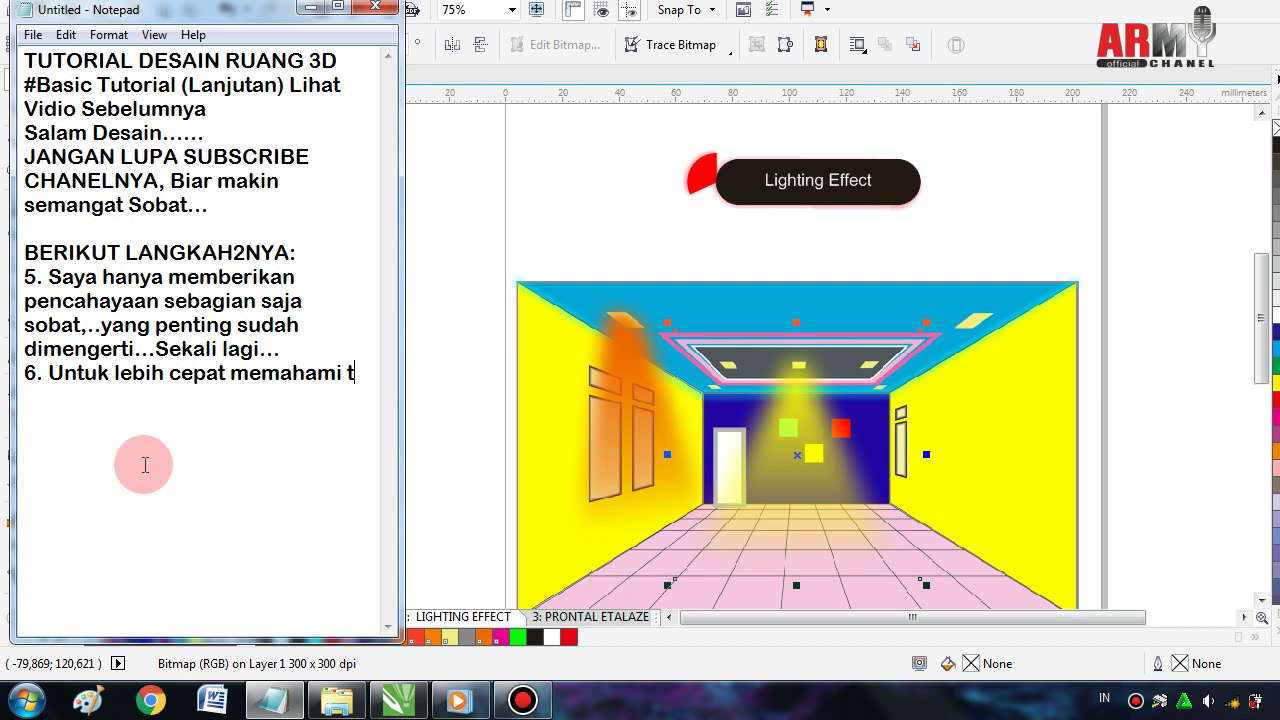
type(" tuto")
type("rial ini")
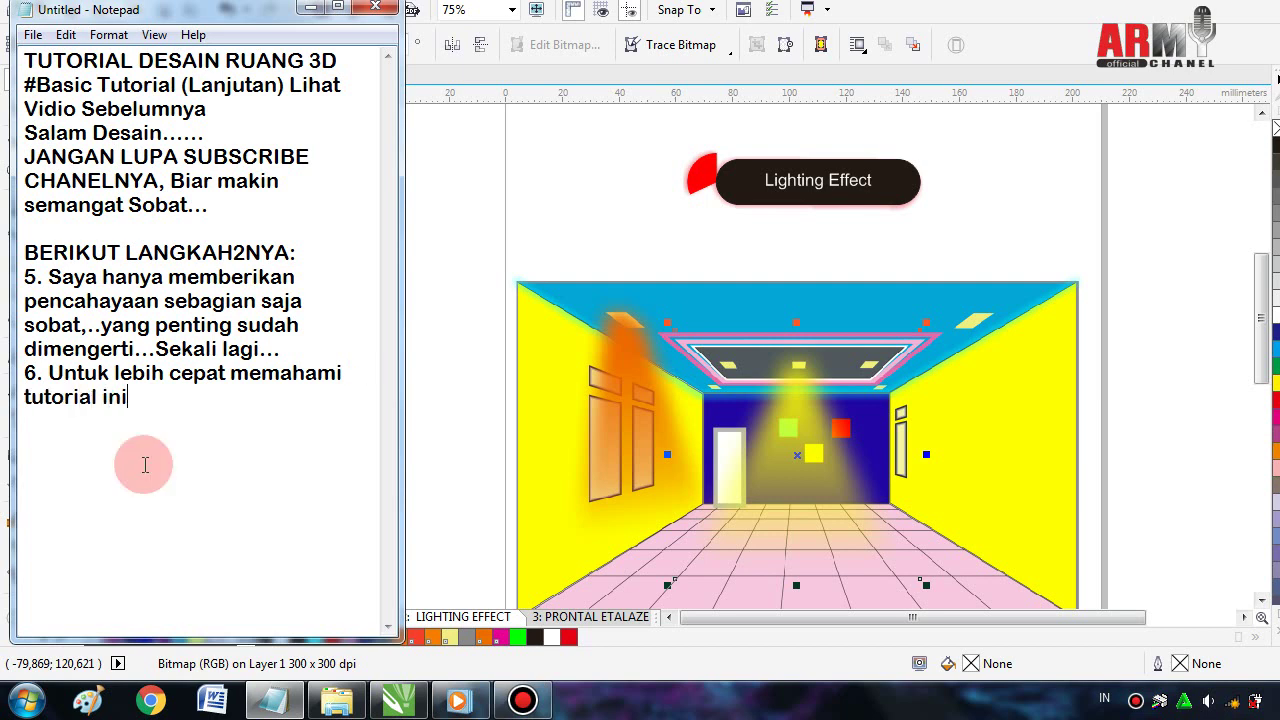
type(",")
type(" senga")
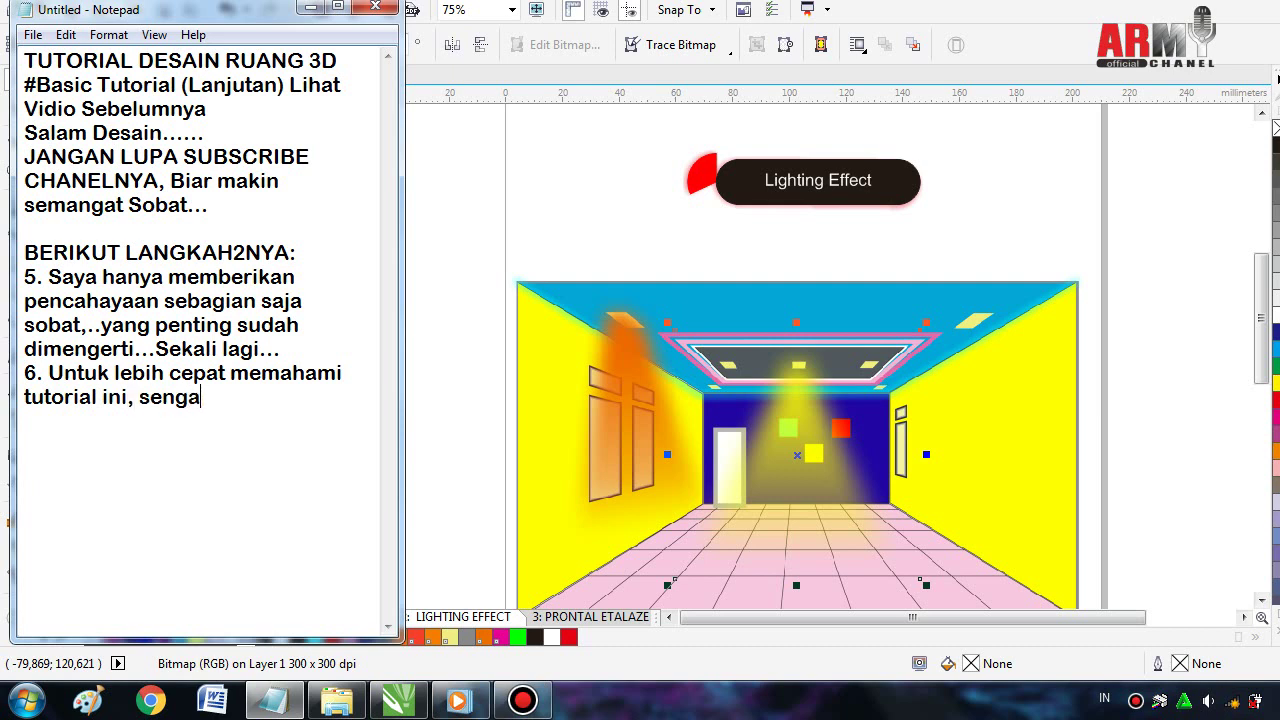
type("ja saya ")
type("membed")
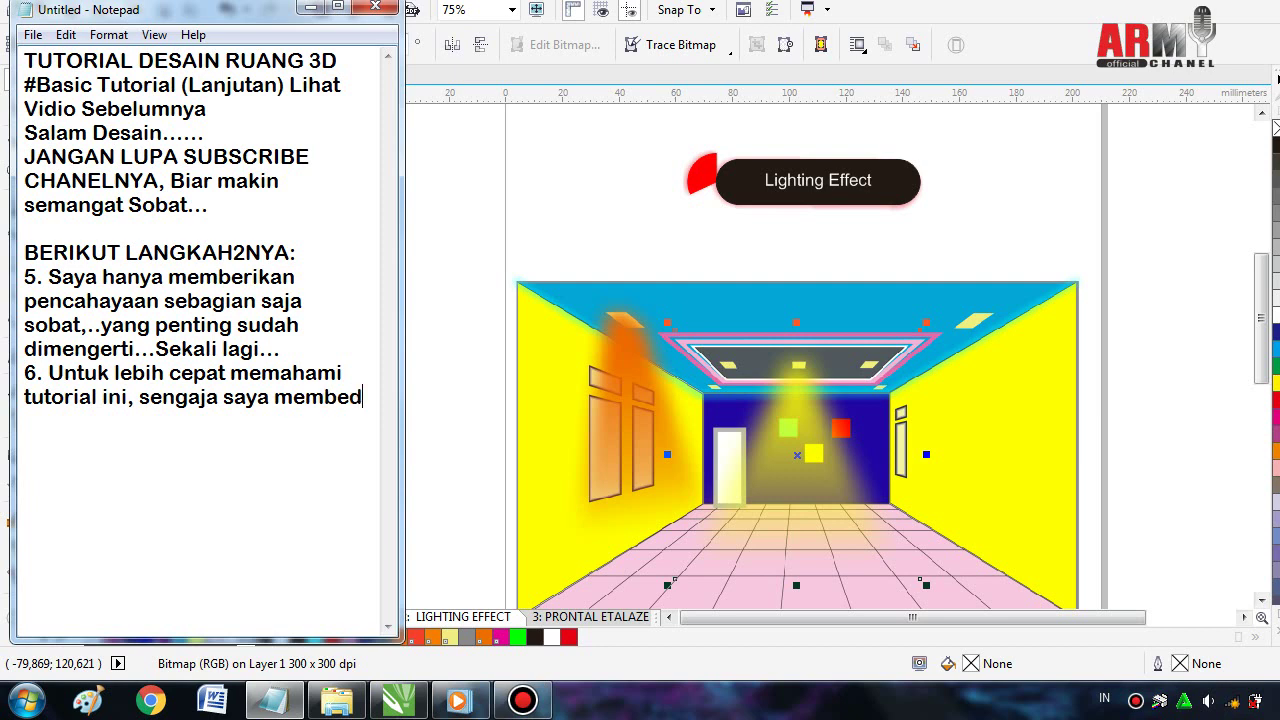
type("akan")
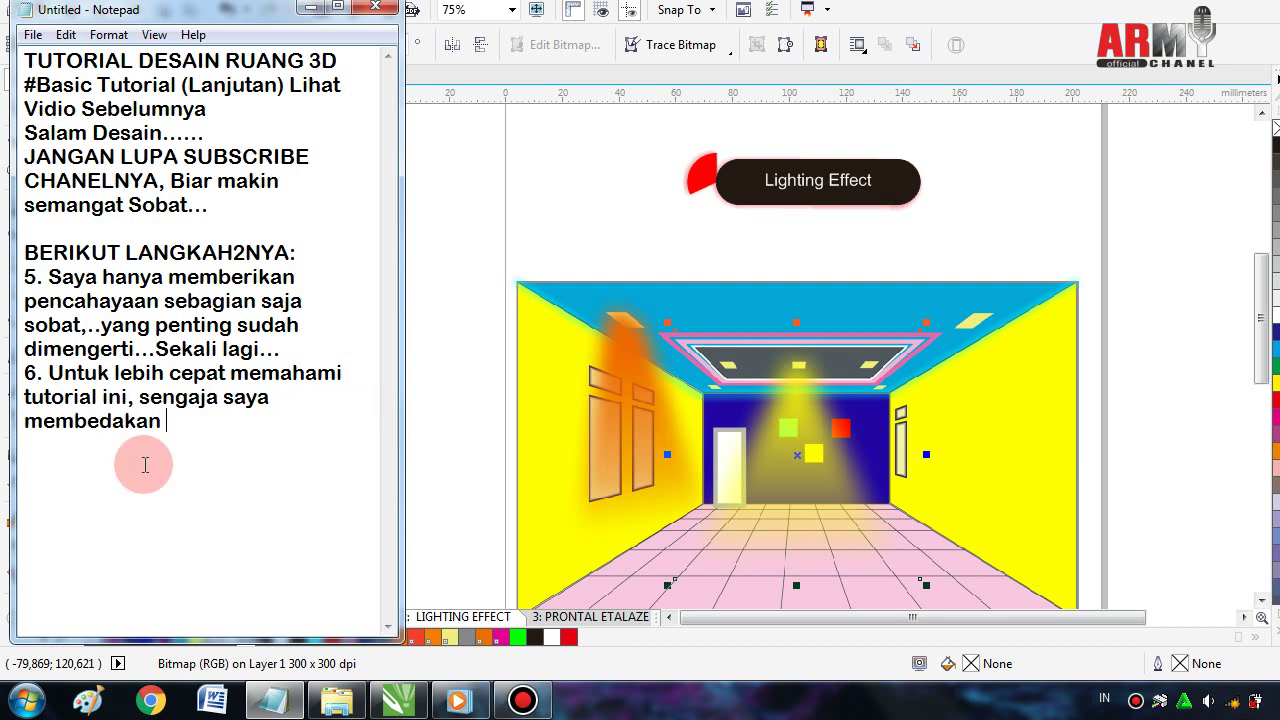
type(" warna")
type(" cahaya")
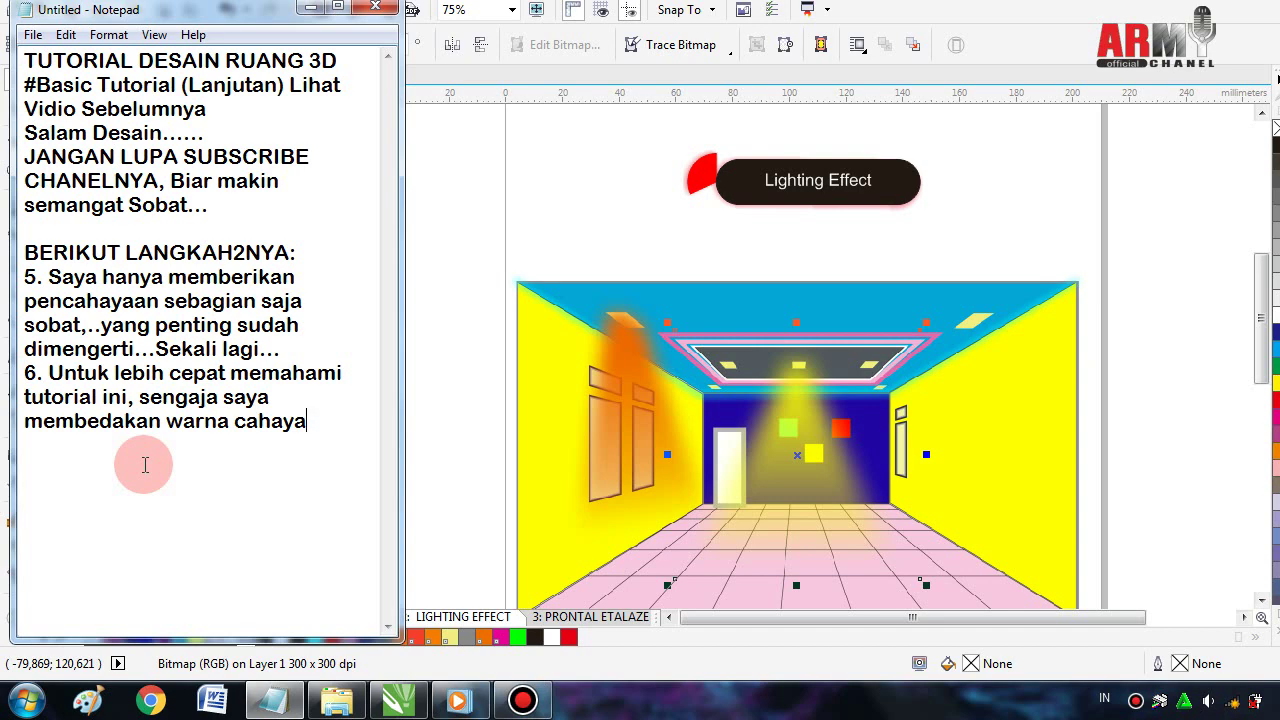
type(" lampu")
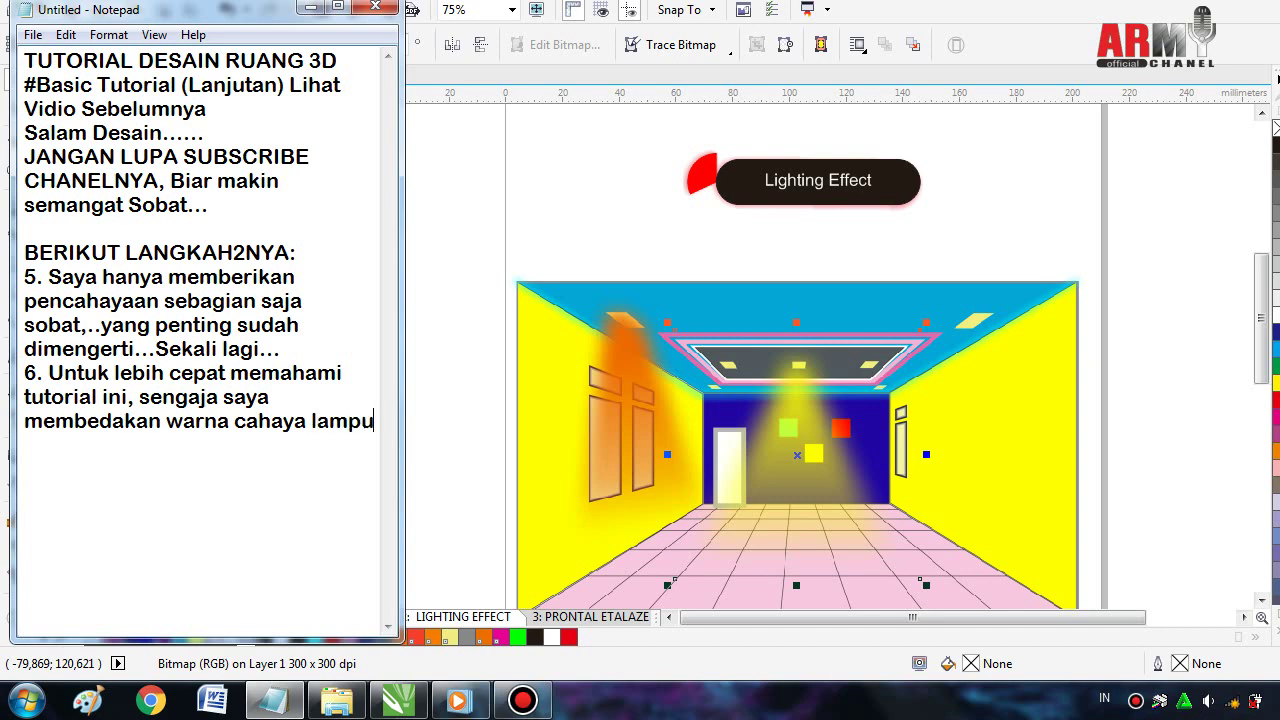
- Start a new line numbered '7.' below step 6
left_click(145, 465)
key("Return")
left_click(145, 465)
type("7.")
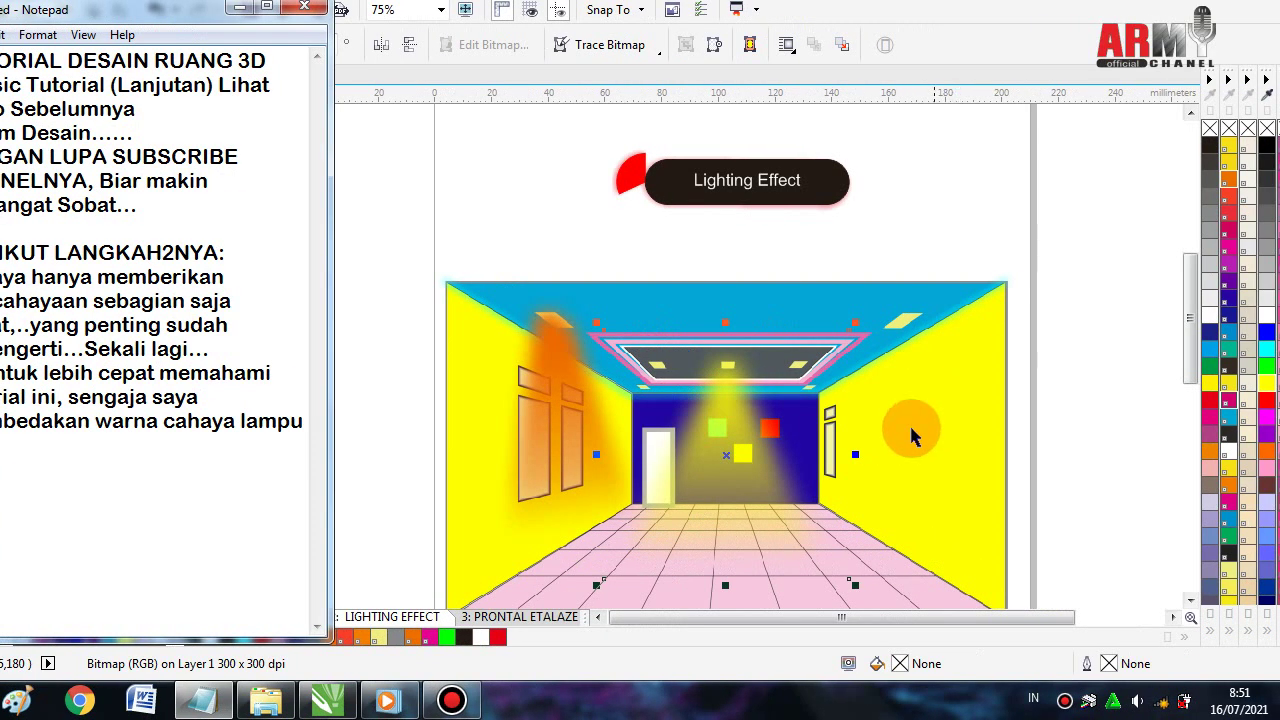
- Type step 7 as 'Lihat Efect yang lain, membuat lampu hias' in the notes
type("7. ")
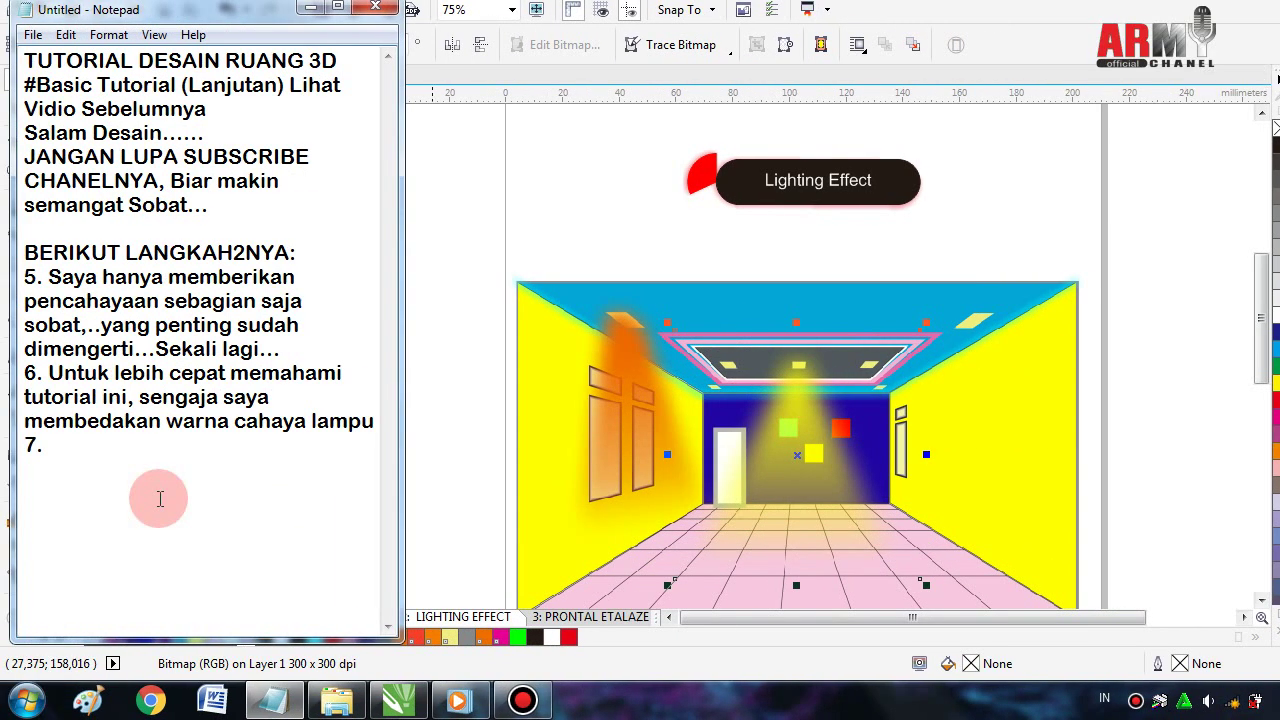
type("Li")
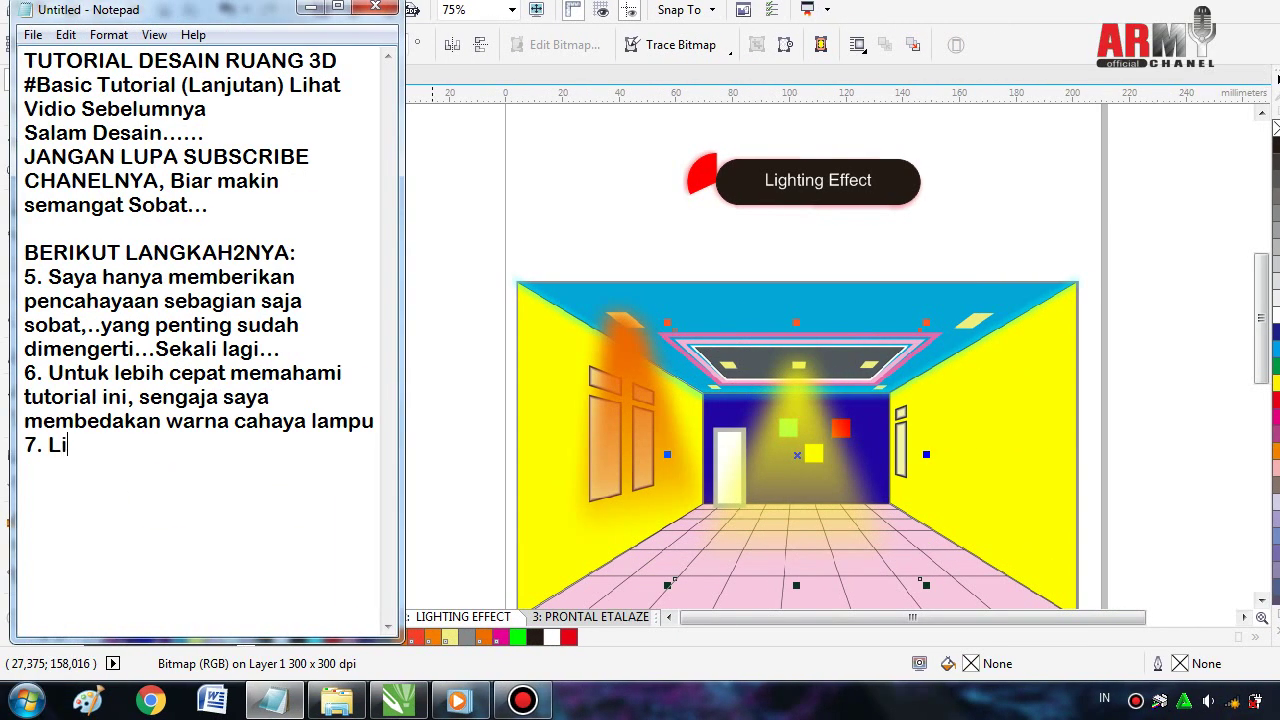
type("hat")
type(" Efe")
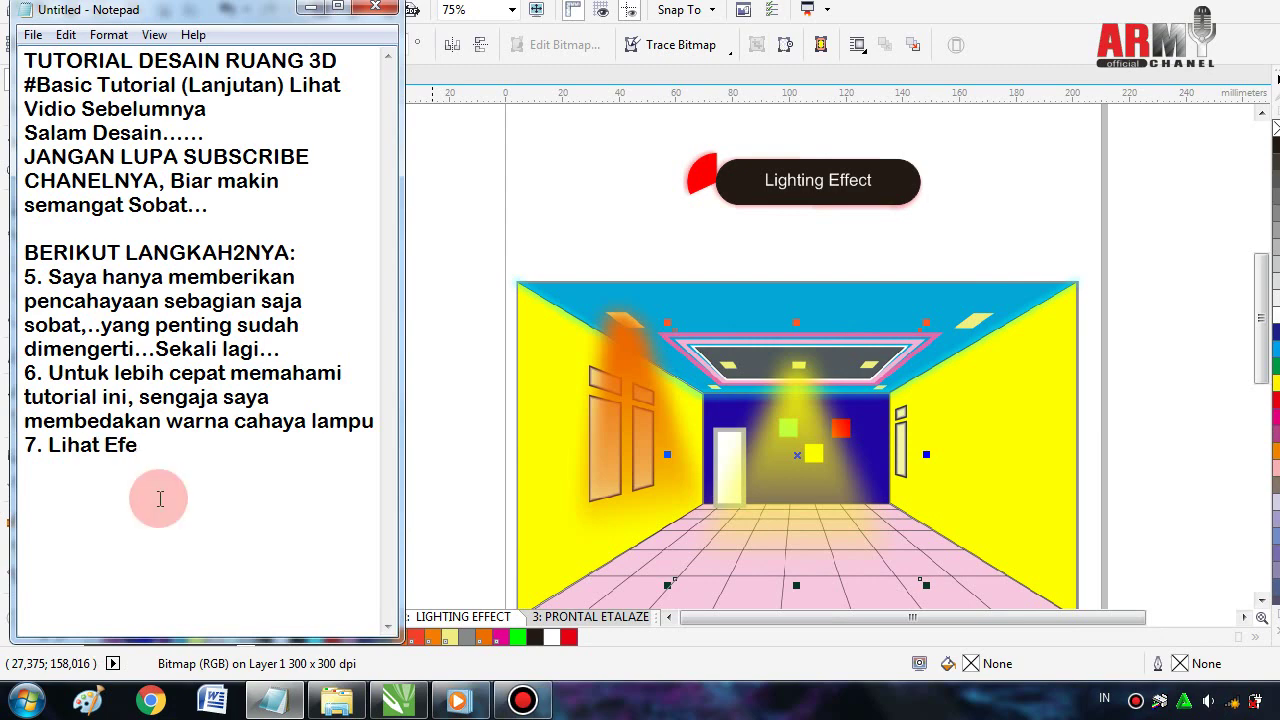
type("ct")
type(" yang ")
type("lain")
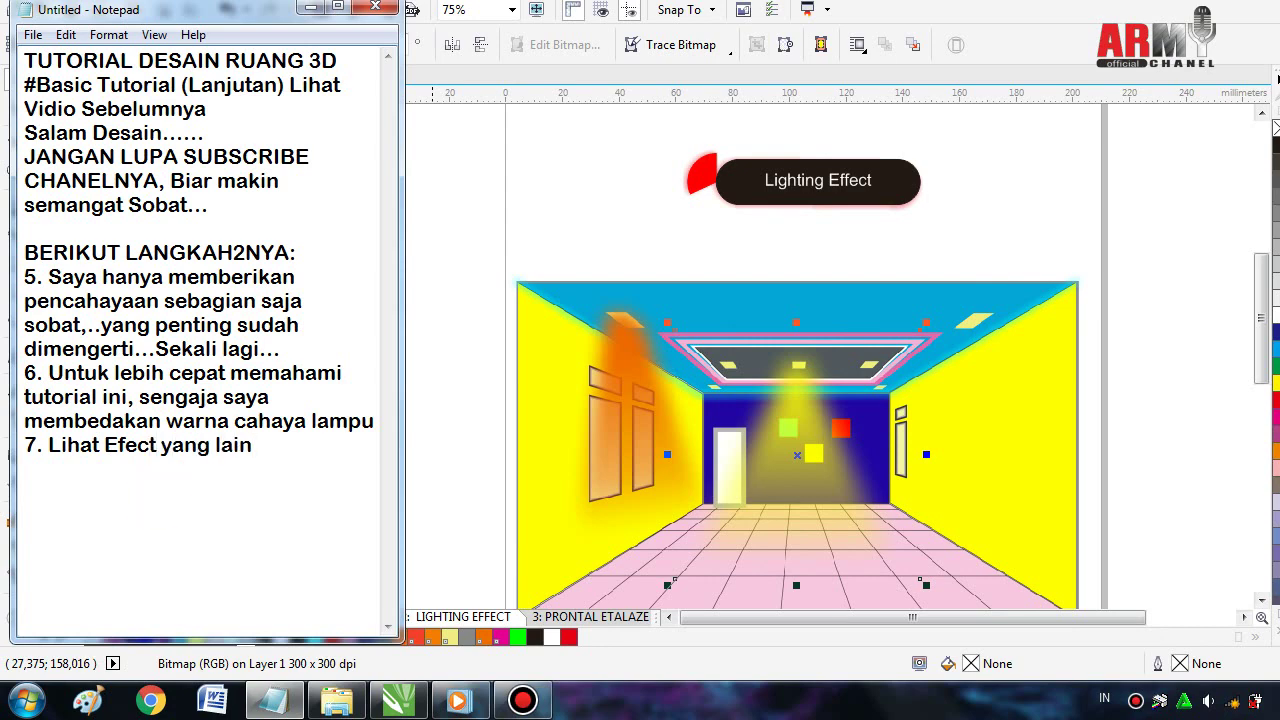
type(", memb")
type("uat l")
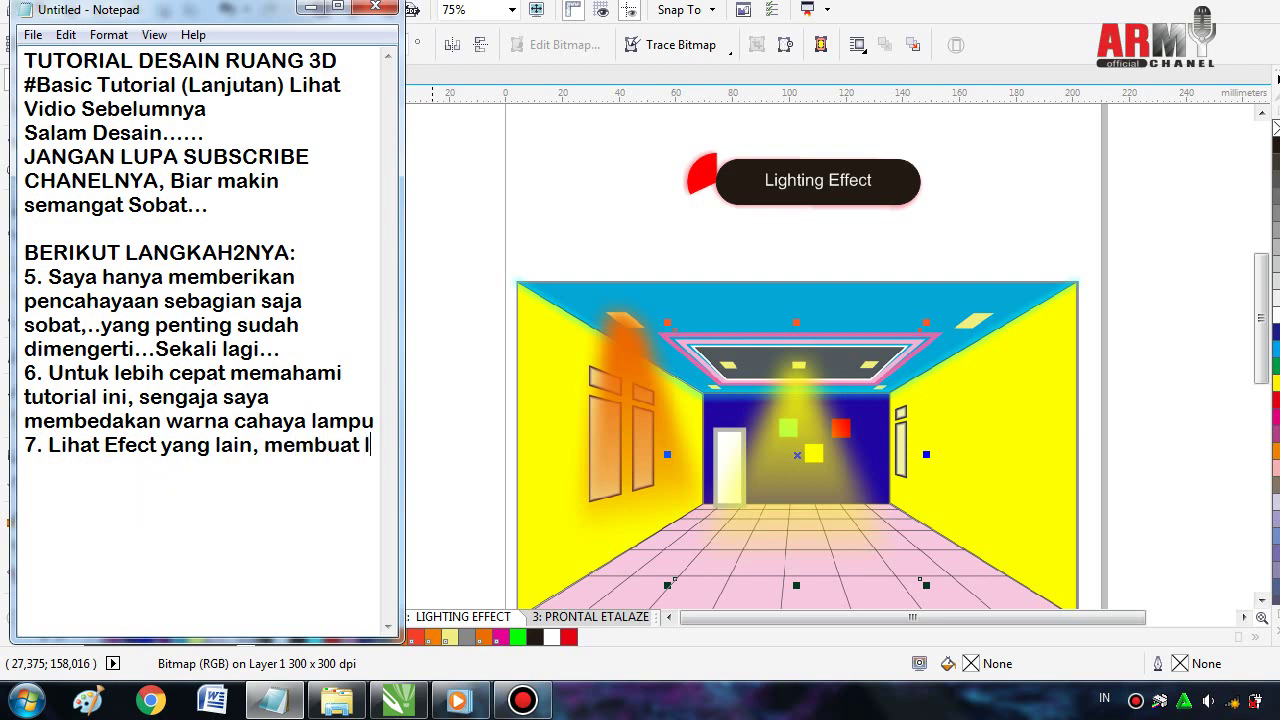
type("ampu hias")
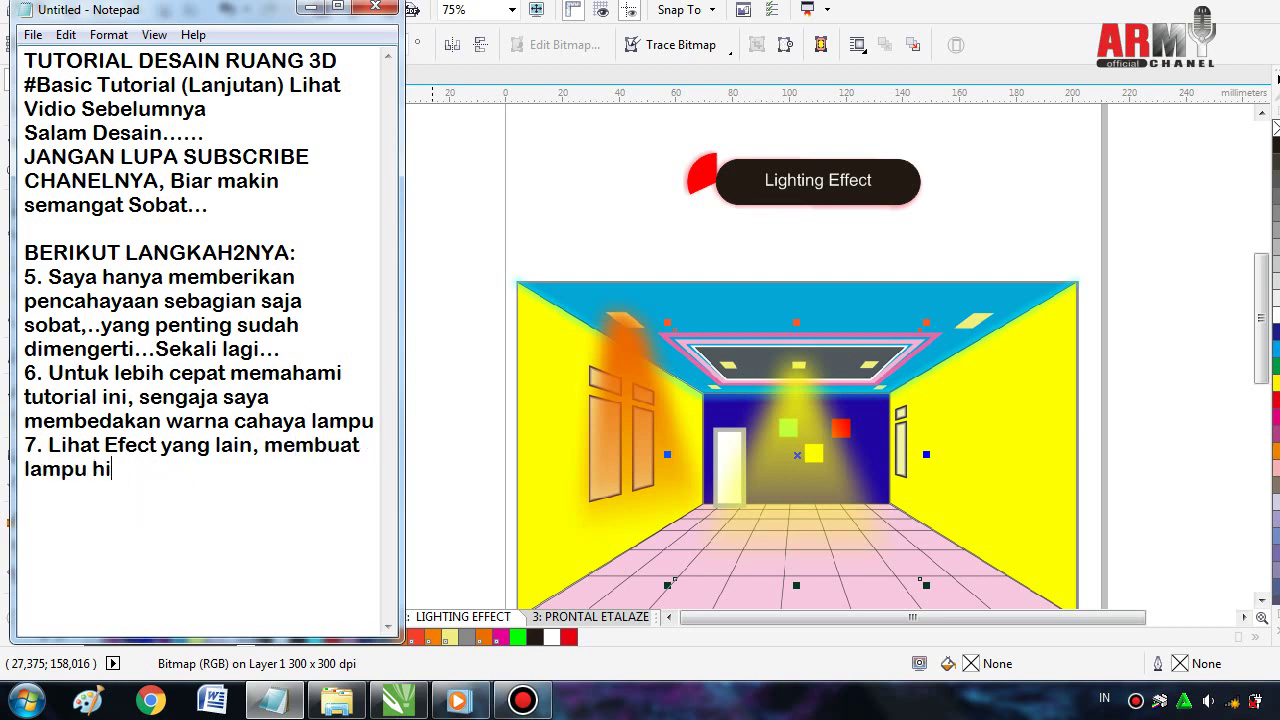
left_click(160, 498)
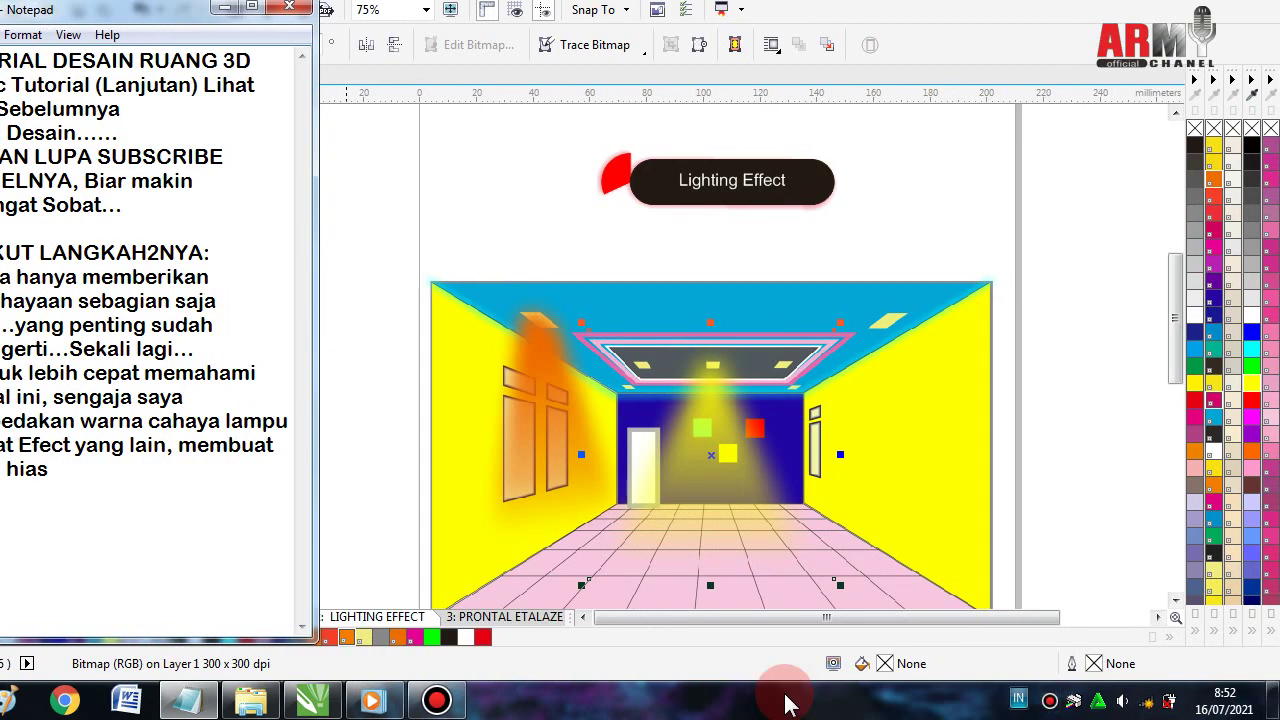
mouse_move(522, 700)
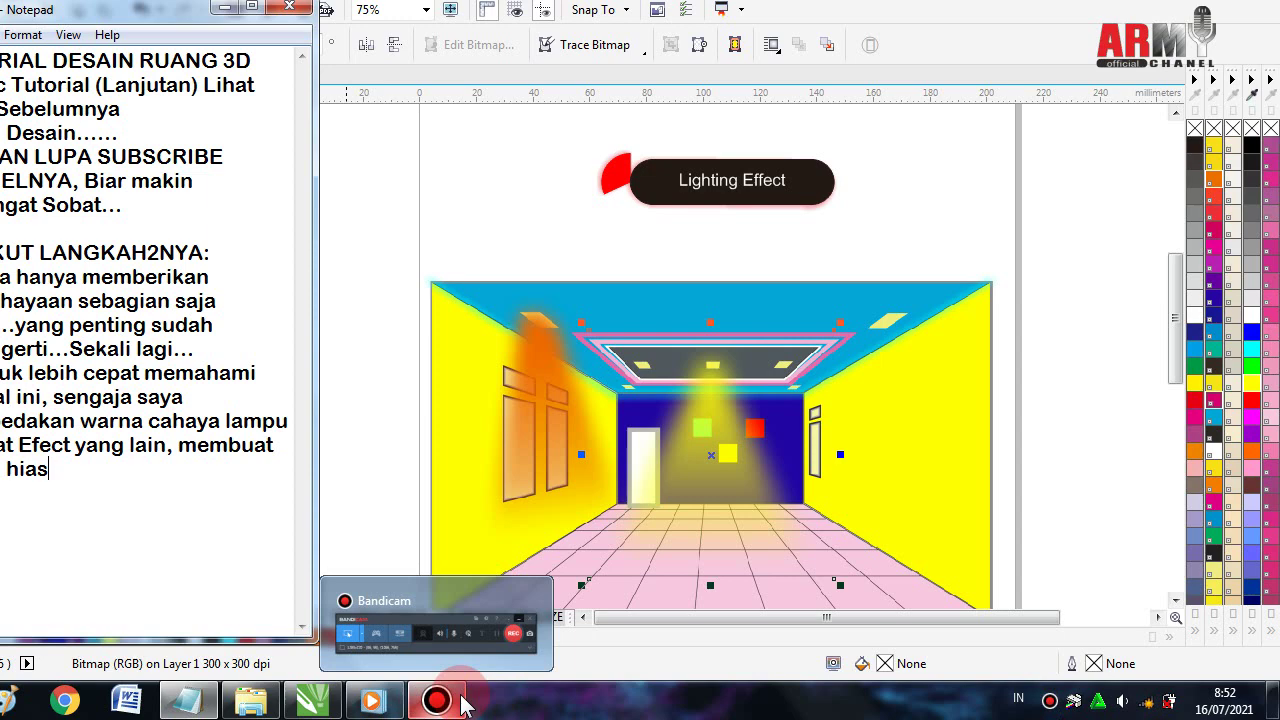
left_click(462, 703)
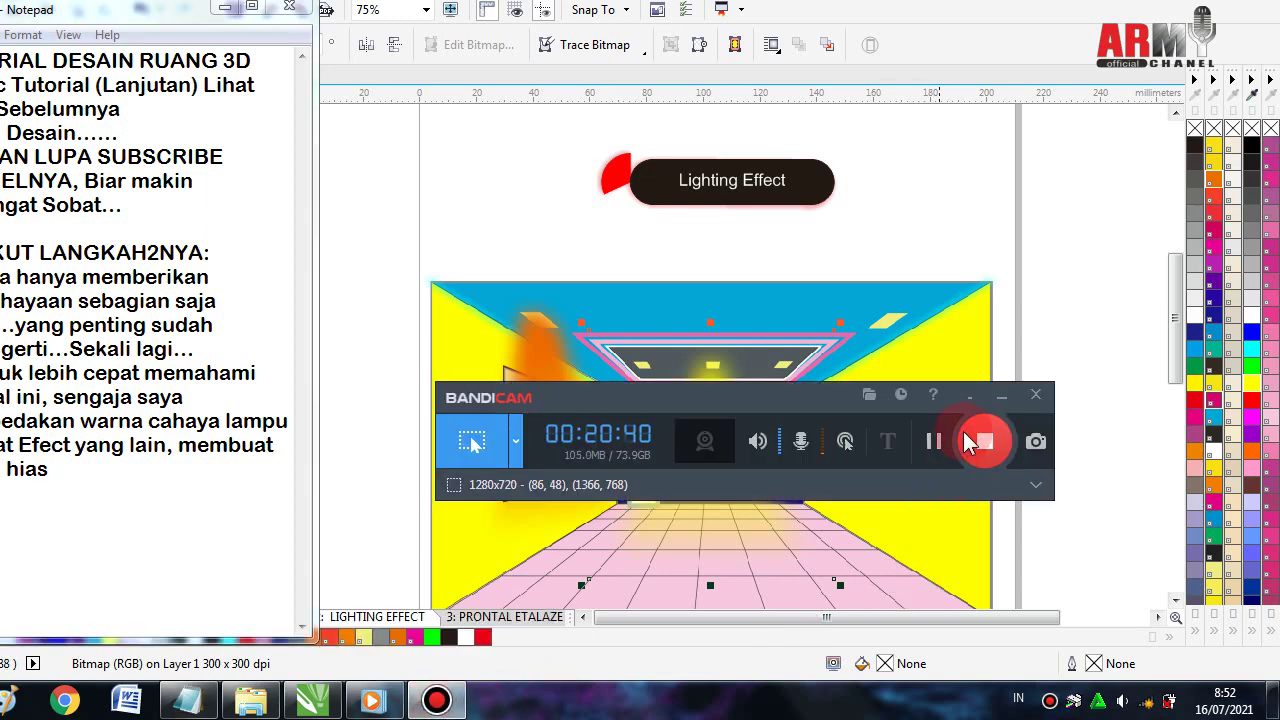
left_click(1003, 400)
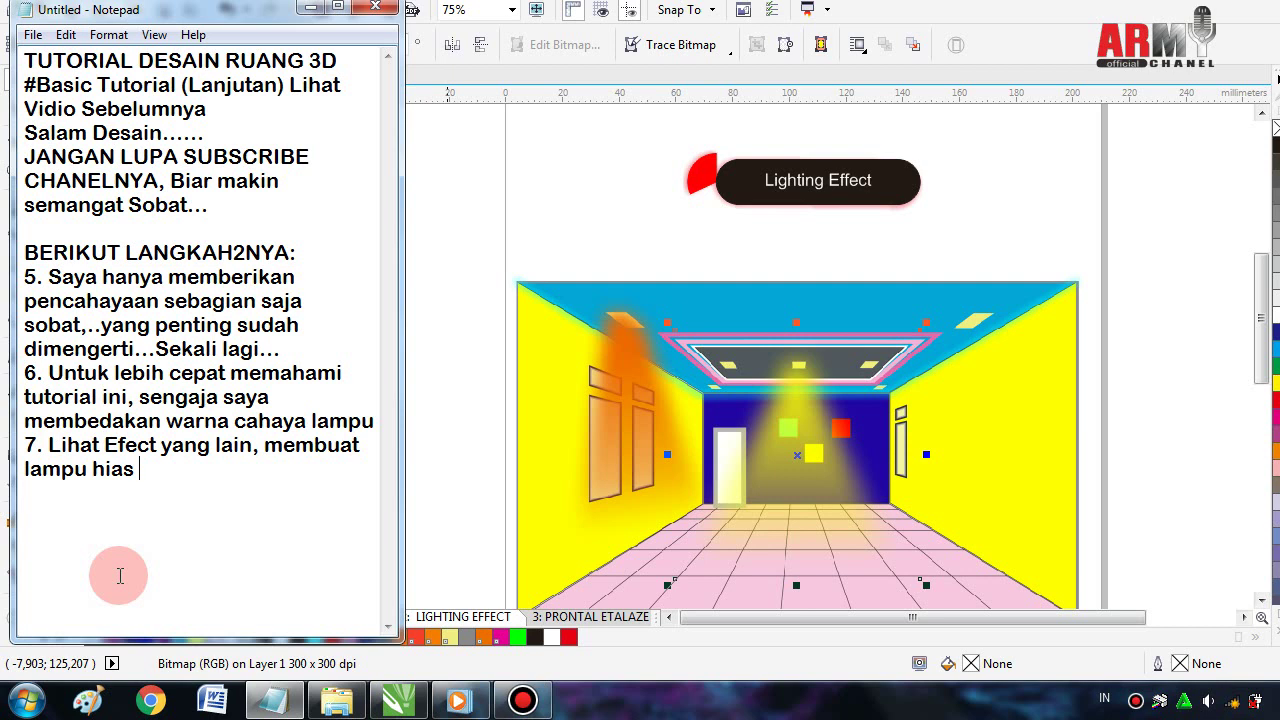
- Continue step 7 with 'pada dinding, agar memudahkan pemahaman sobat...' and start line 8
type("pada")
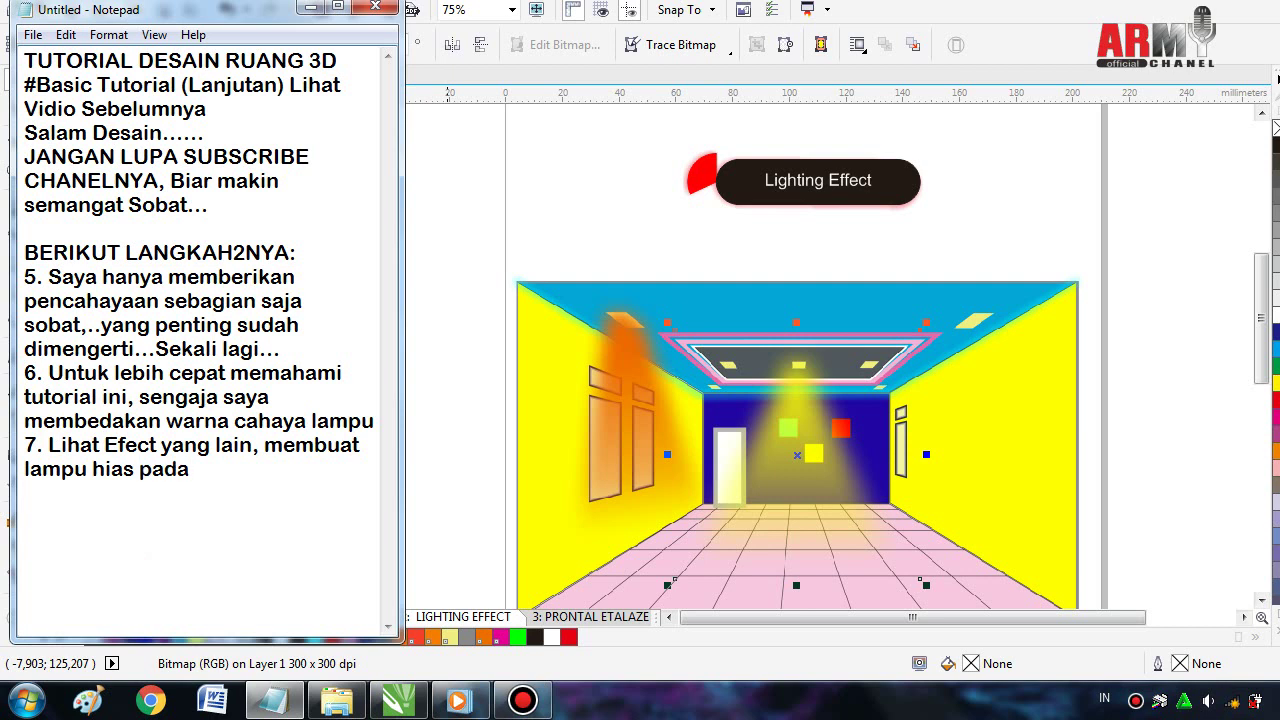
type(" d")
type("inding")
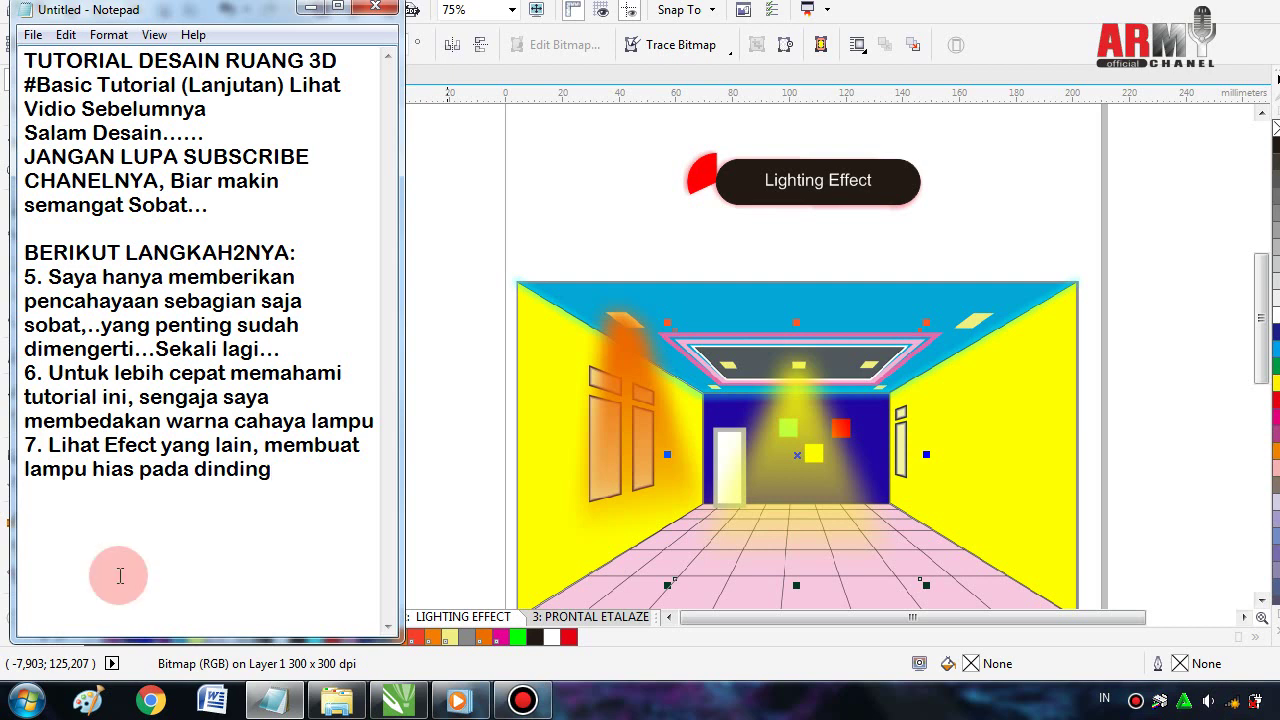
type(", agar")
type(" memudah")
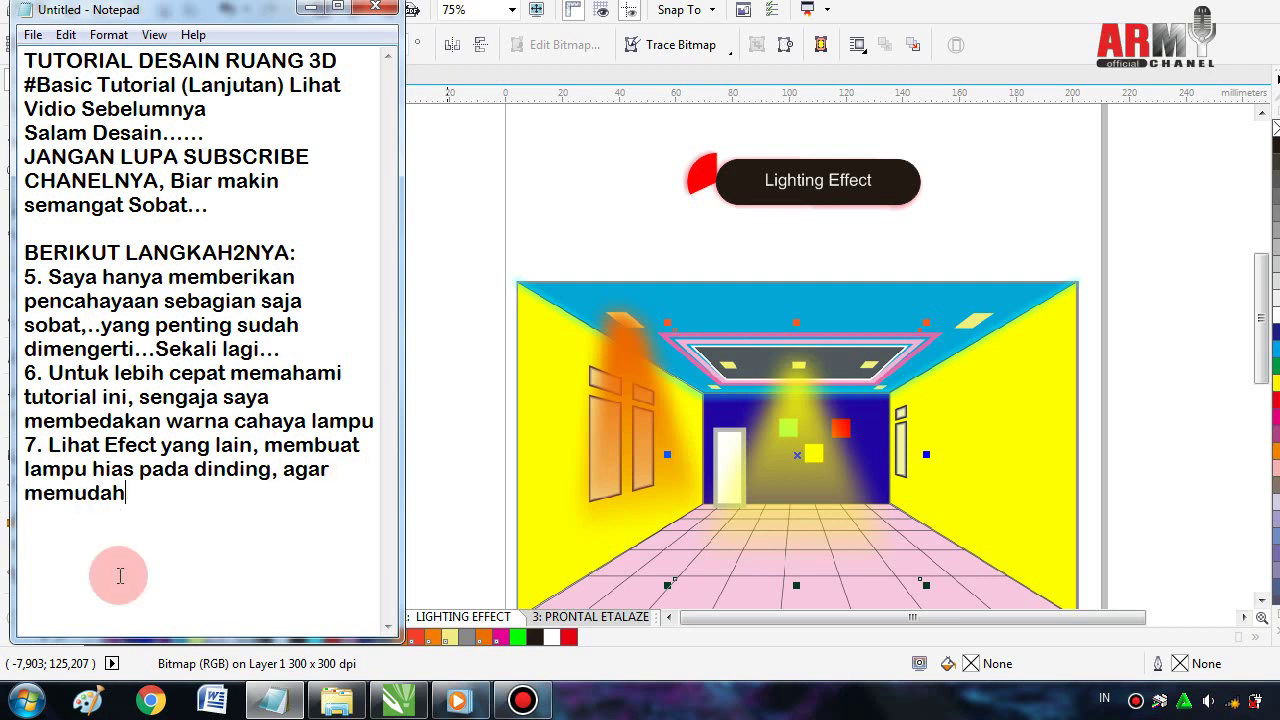
type("kan pem")
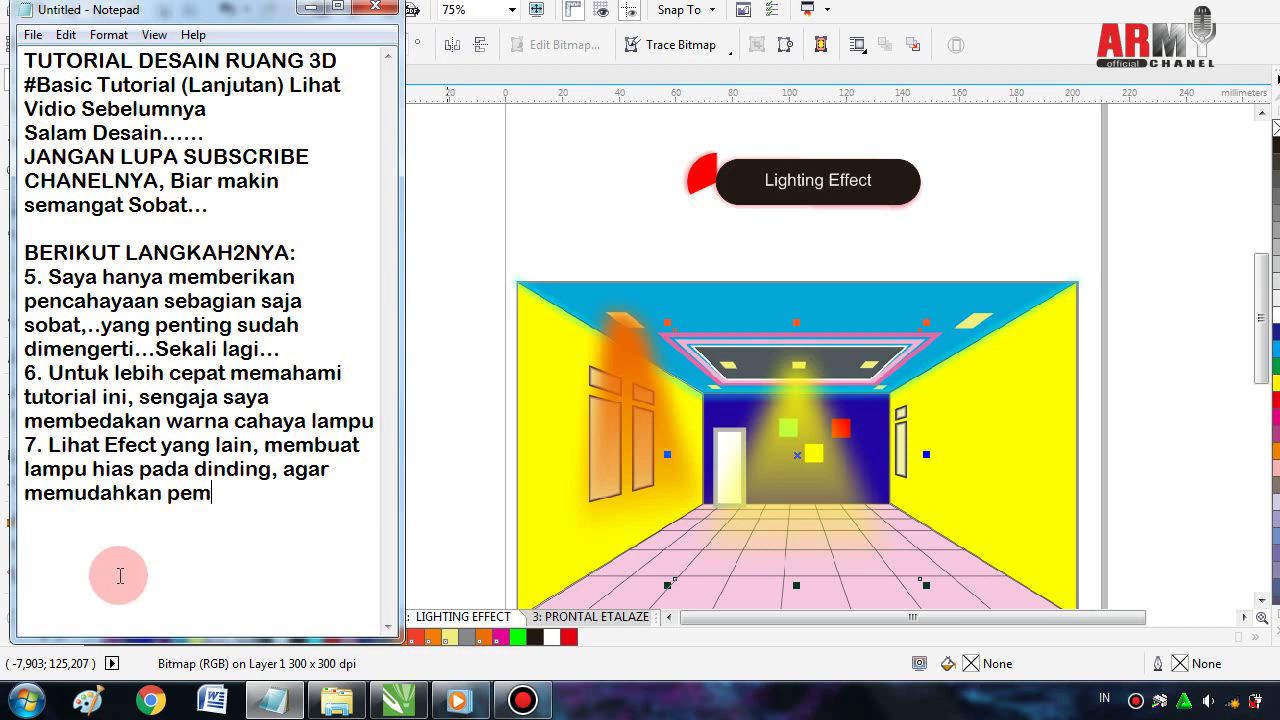
type("ahaman")
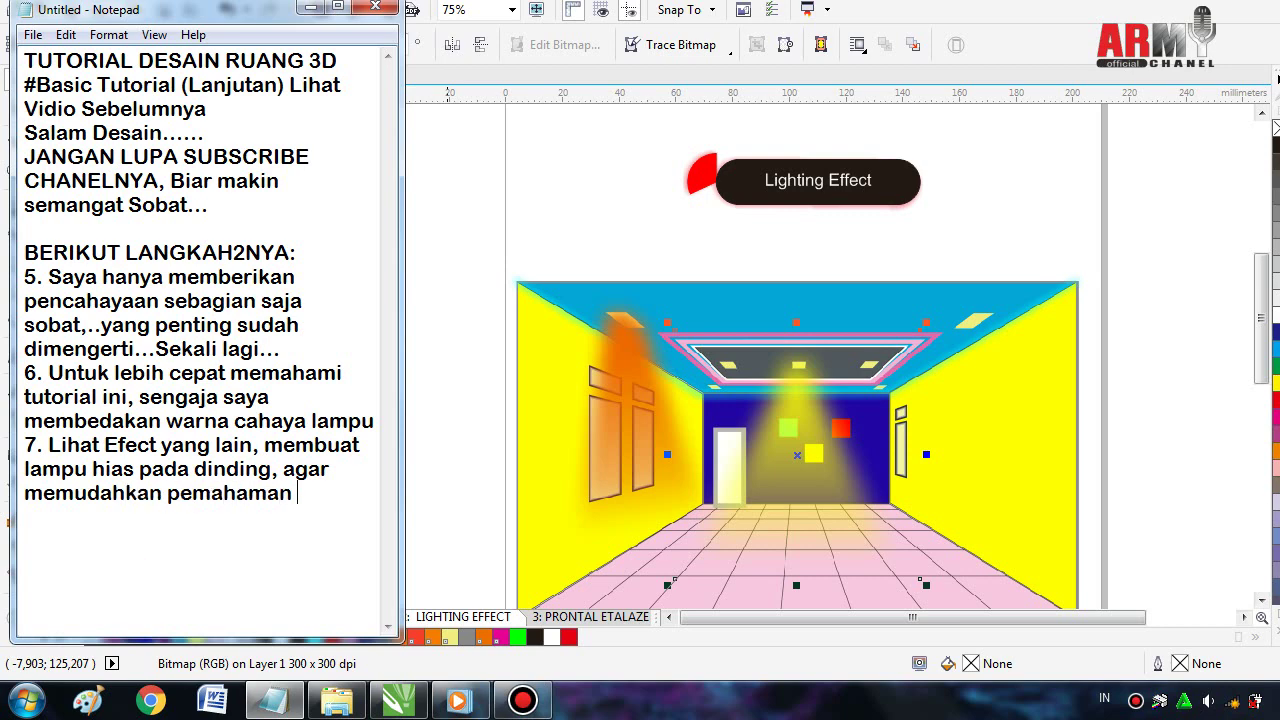
type(" soba")
type("t...")
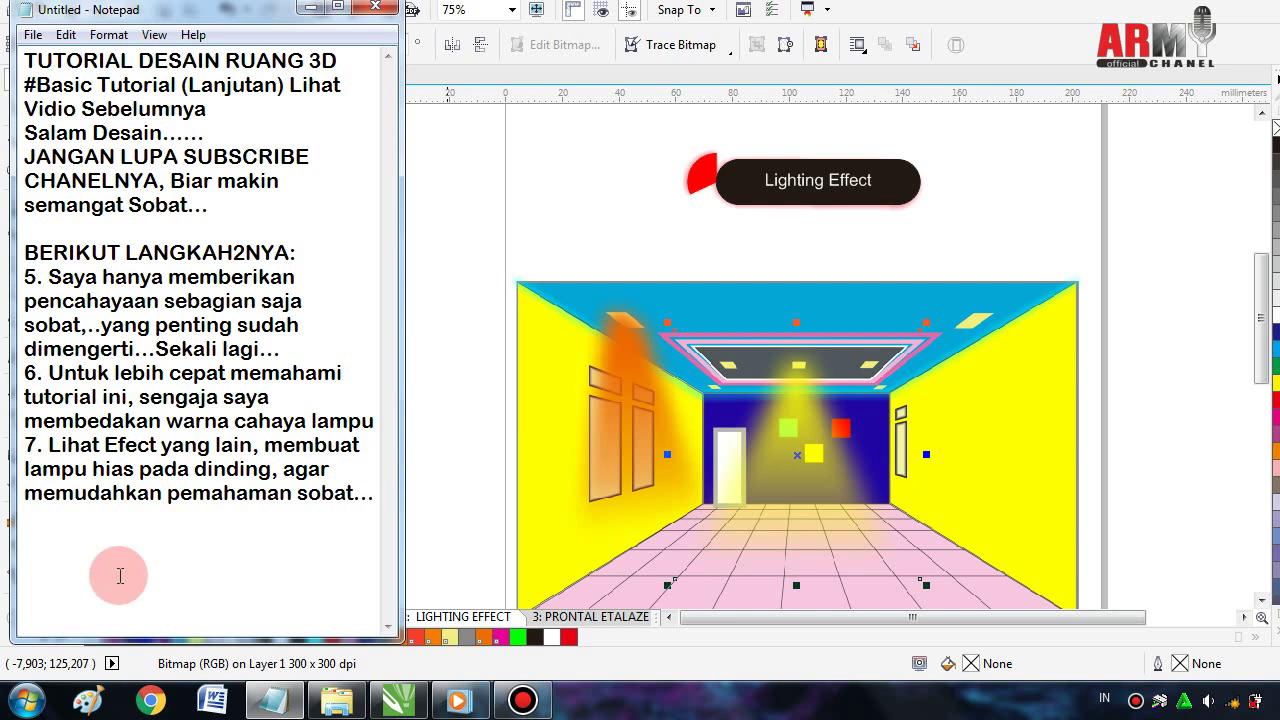
key("Return")
type("8.")
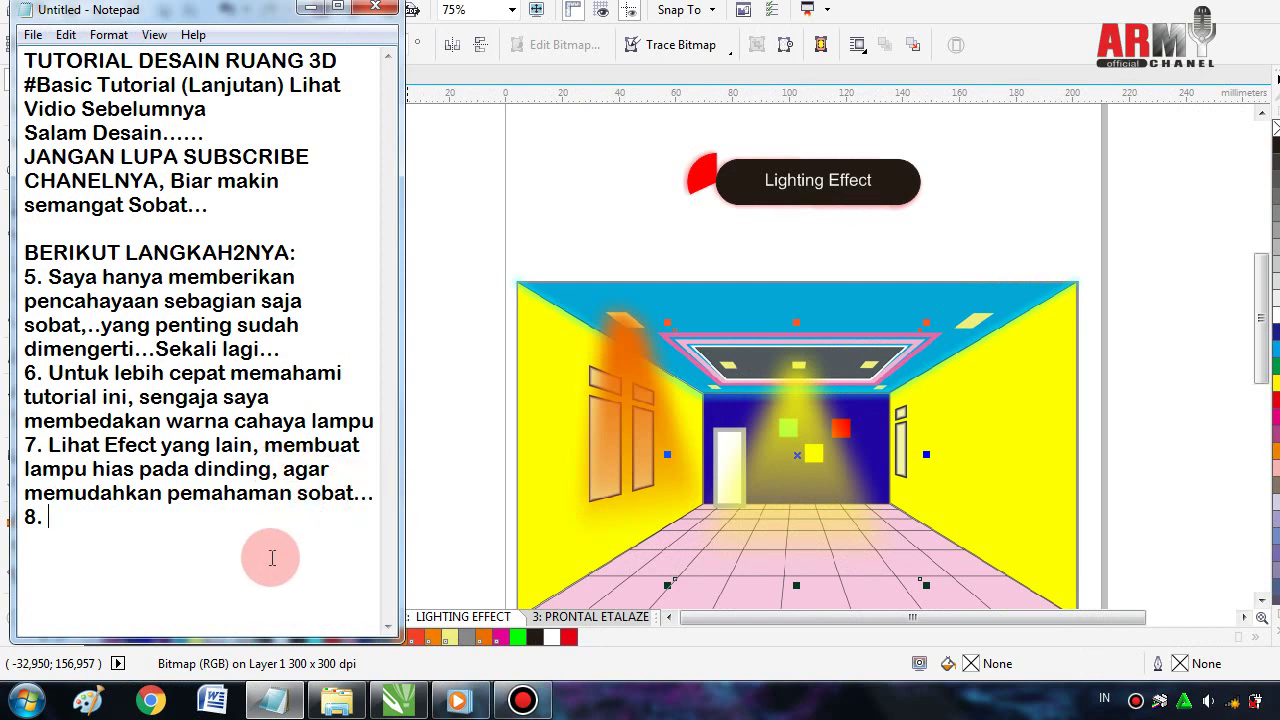
- Type step 8 as 'Gunakan Tool yang lain..untuk membuat garis/bentuk sesuai keinginan', then start a new line
type("Guna")
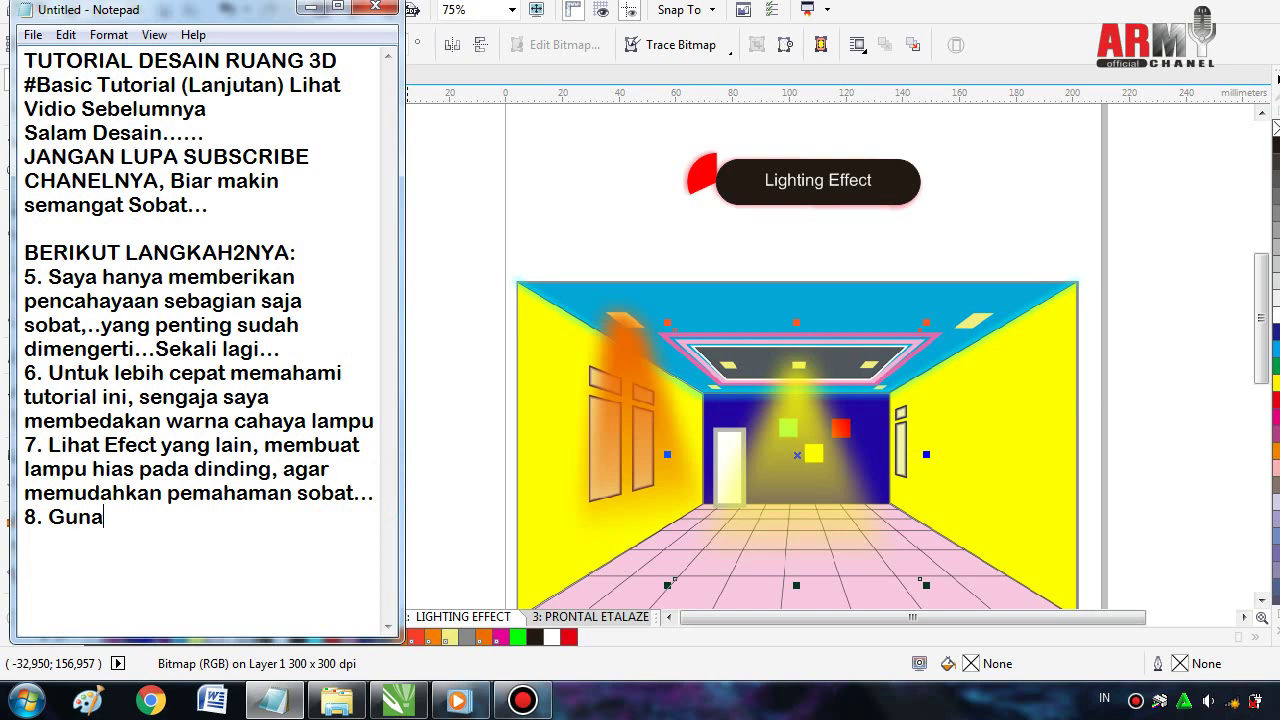
type("kan")
type(" Tool")
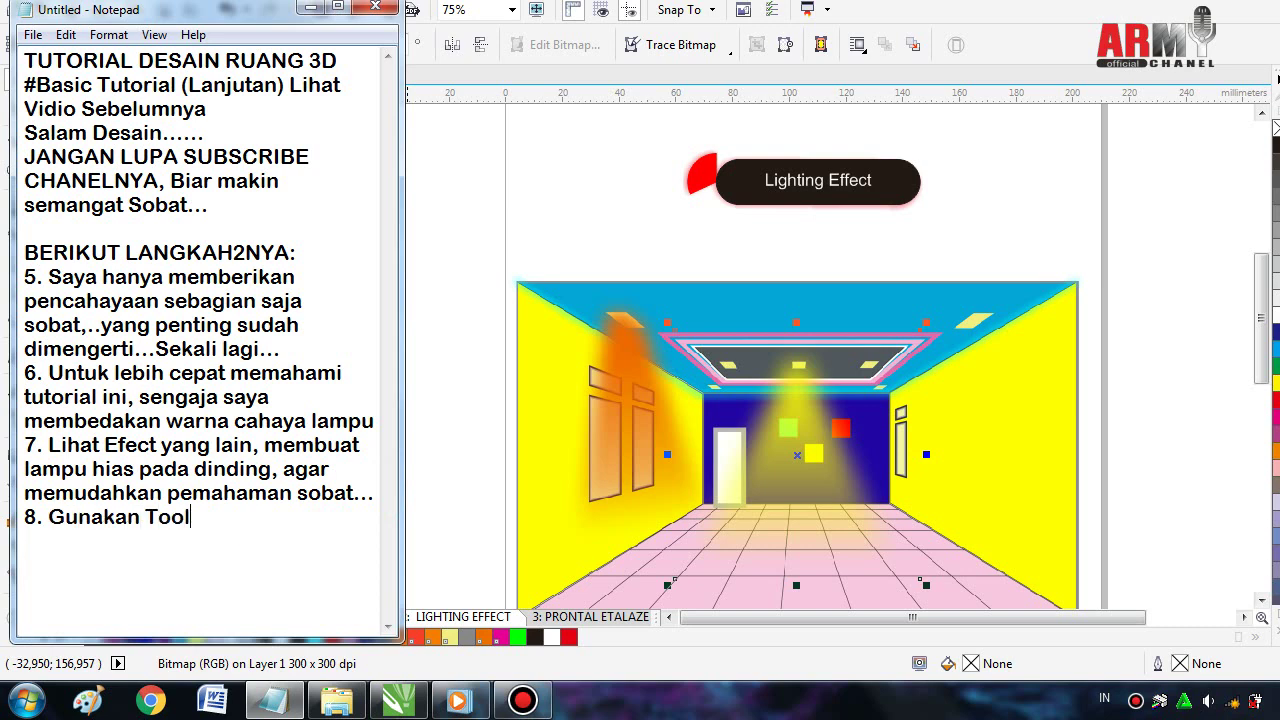
type(" yang lai")
type("n..")
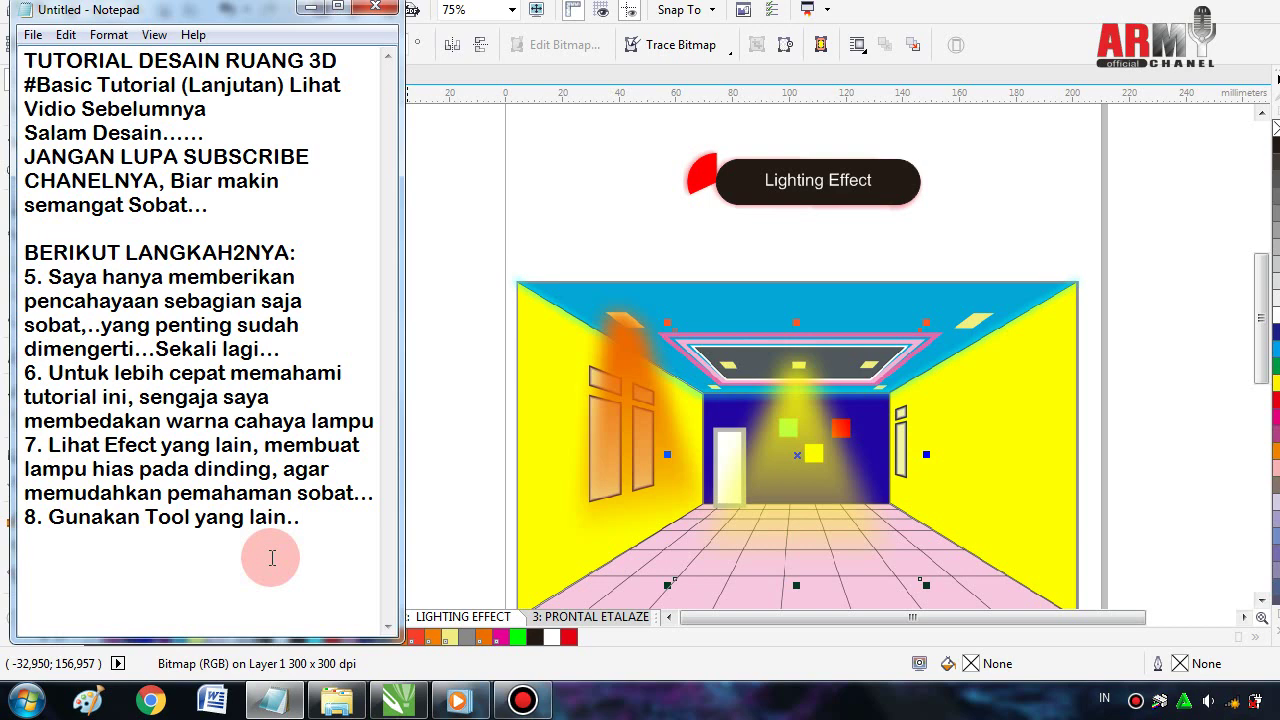
type("untuk")
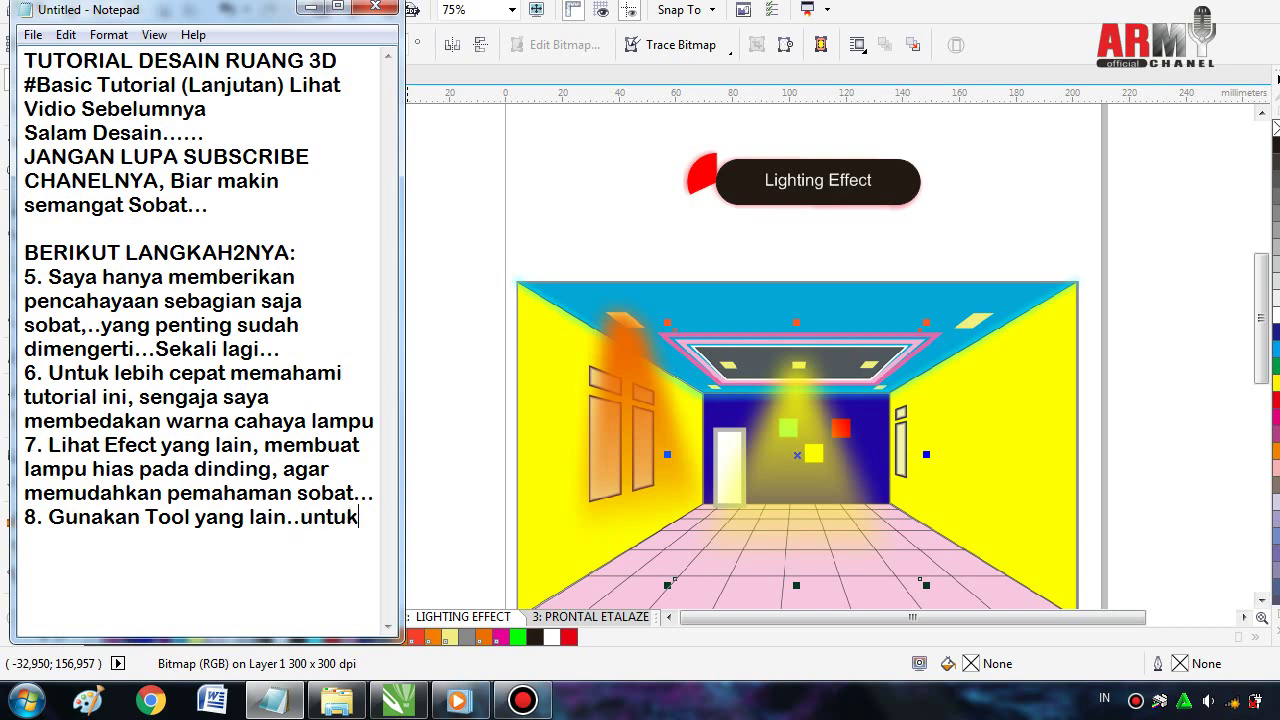
type(" membuat")
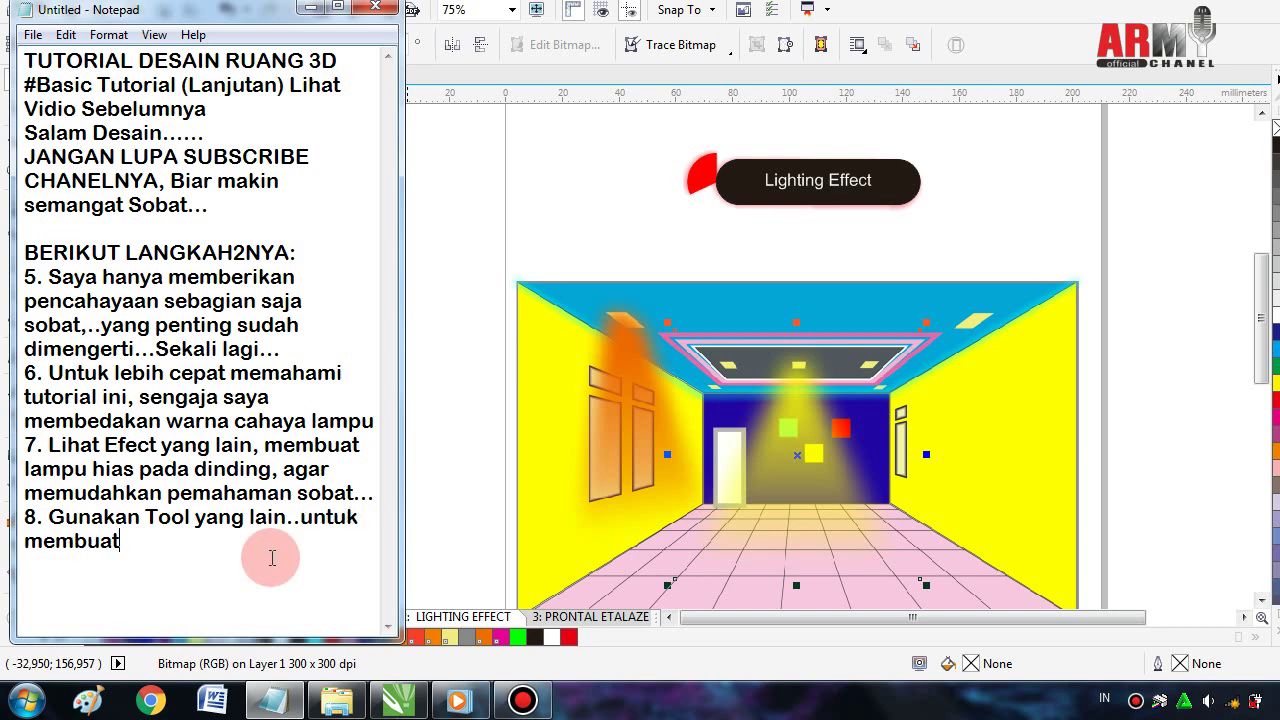
type(" gari")
type("s/bentuk")
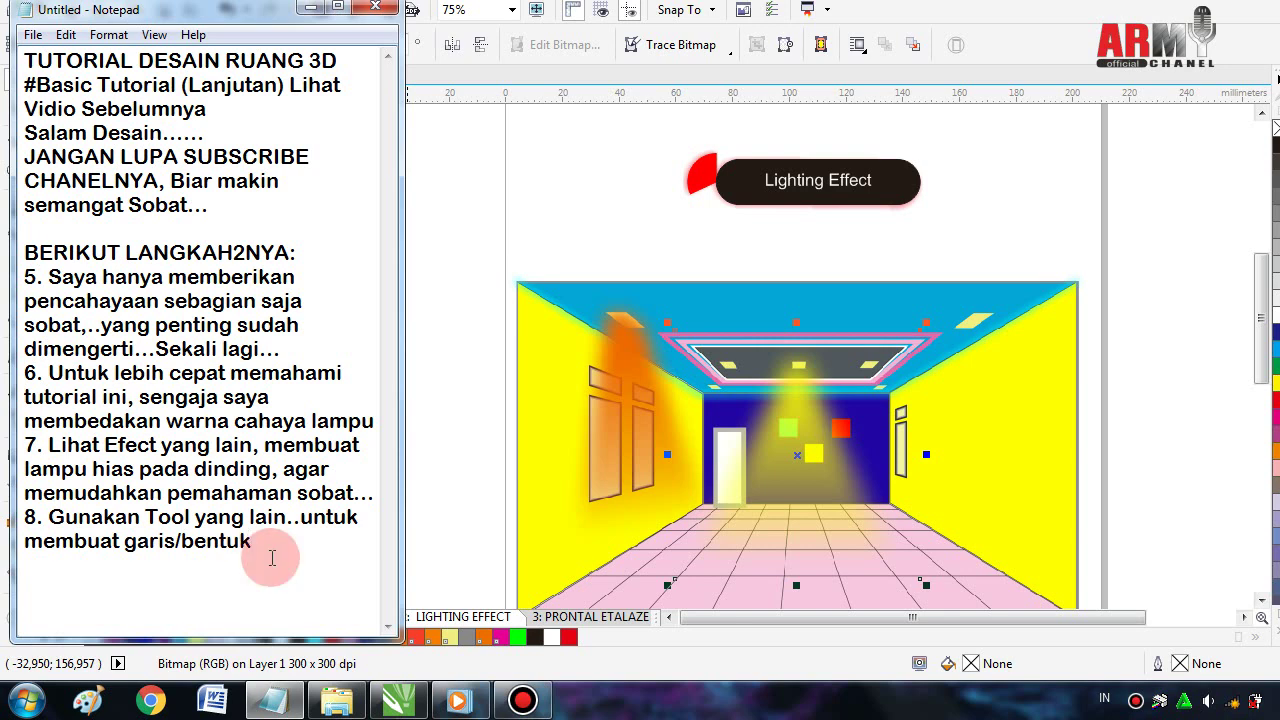
type(" sesuai kei")
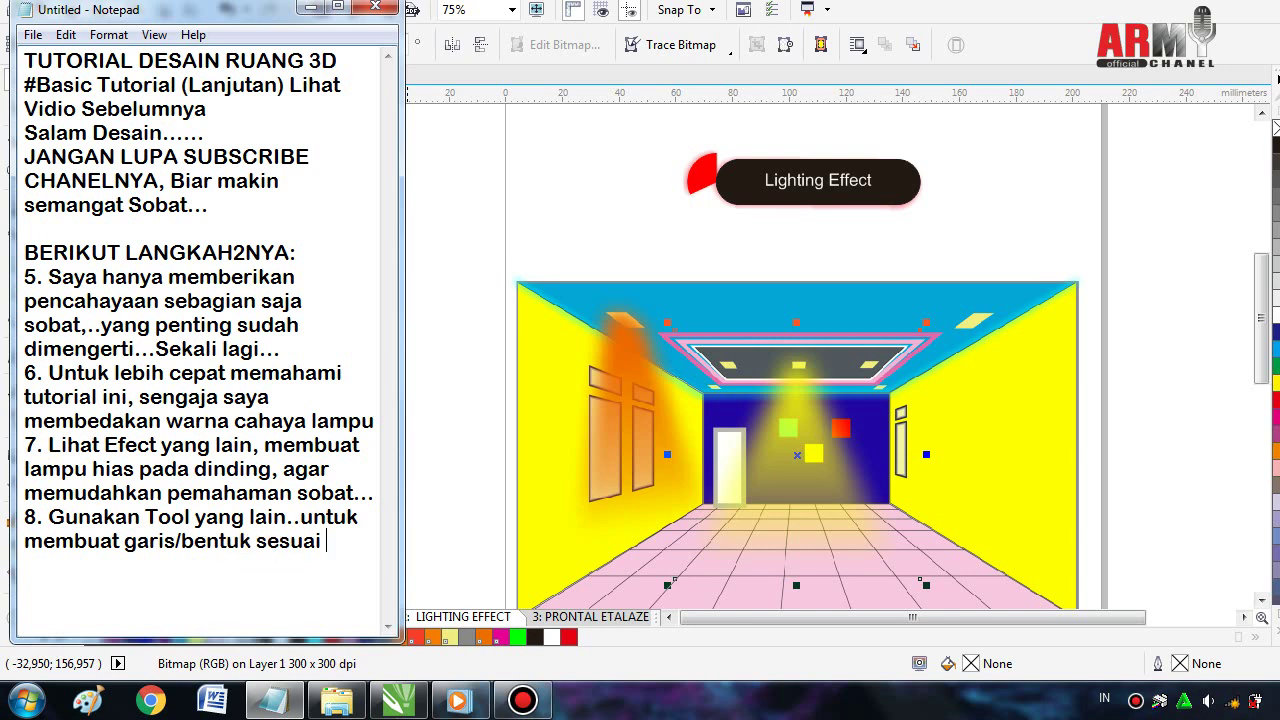
type("n")
type("ginan")
left_click(271, 558)
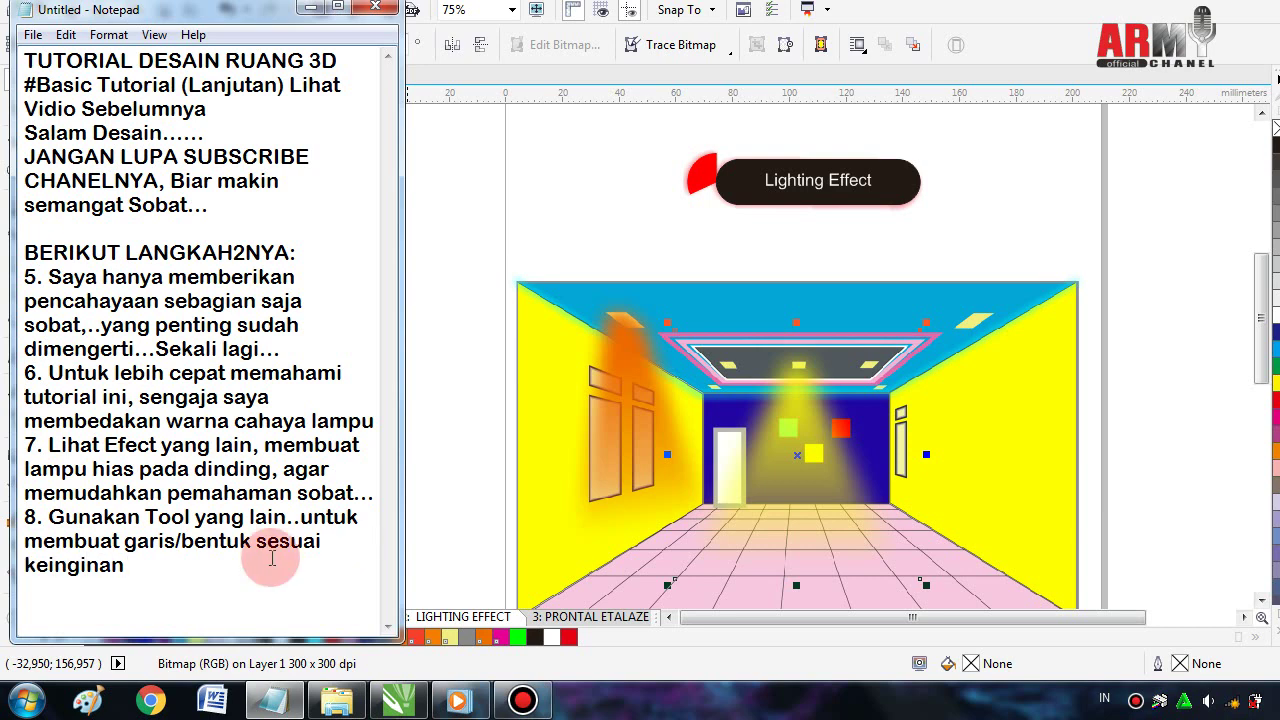
key("Return")
- Back in the CorelDRAW room drawing, choose the B-Spline tool from the curve tools flyout
left_click(153, 258)
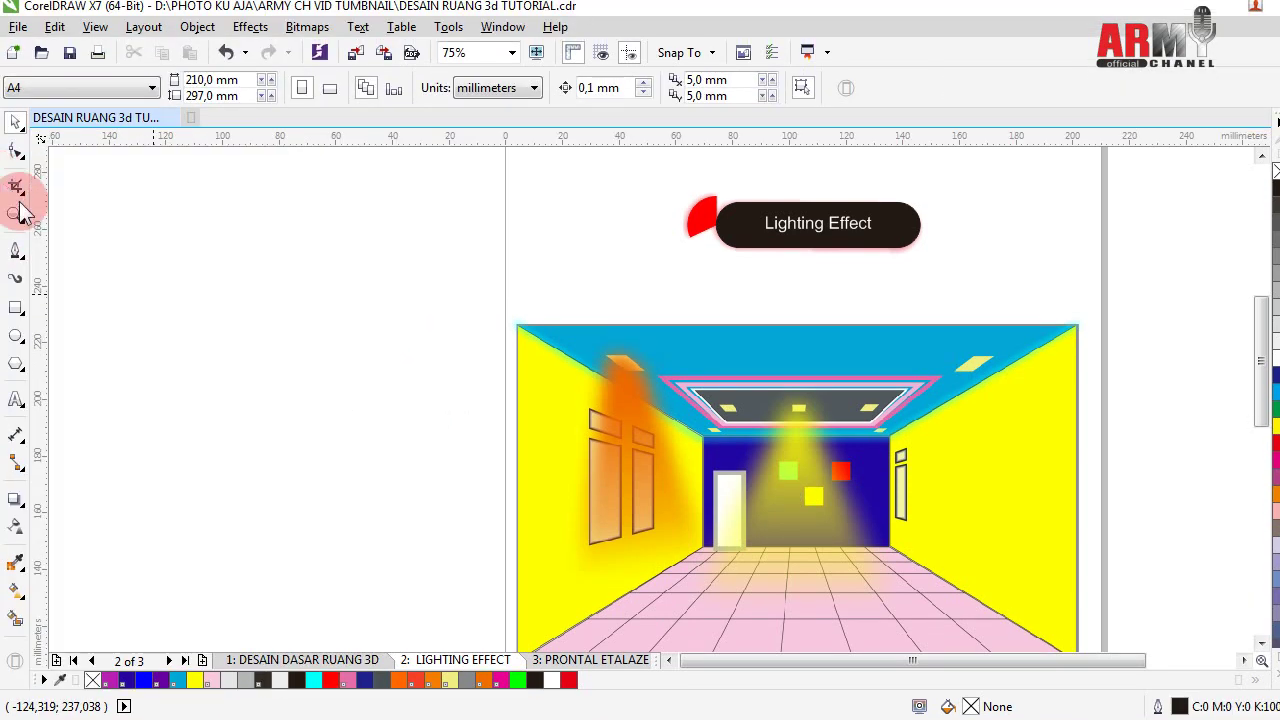
left_click(25, 268)
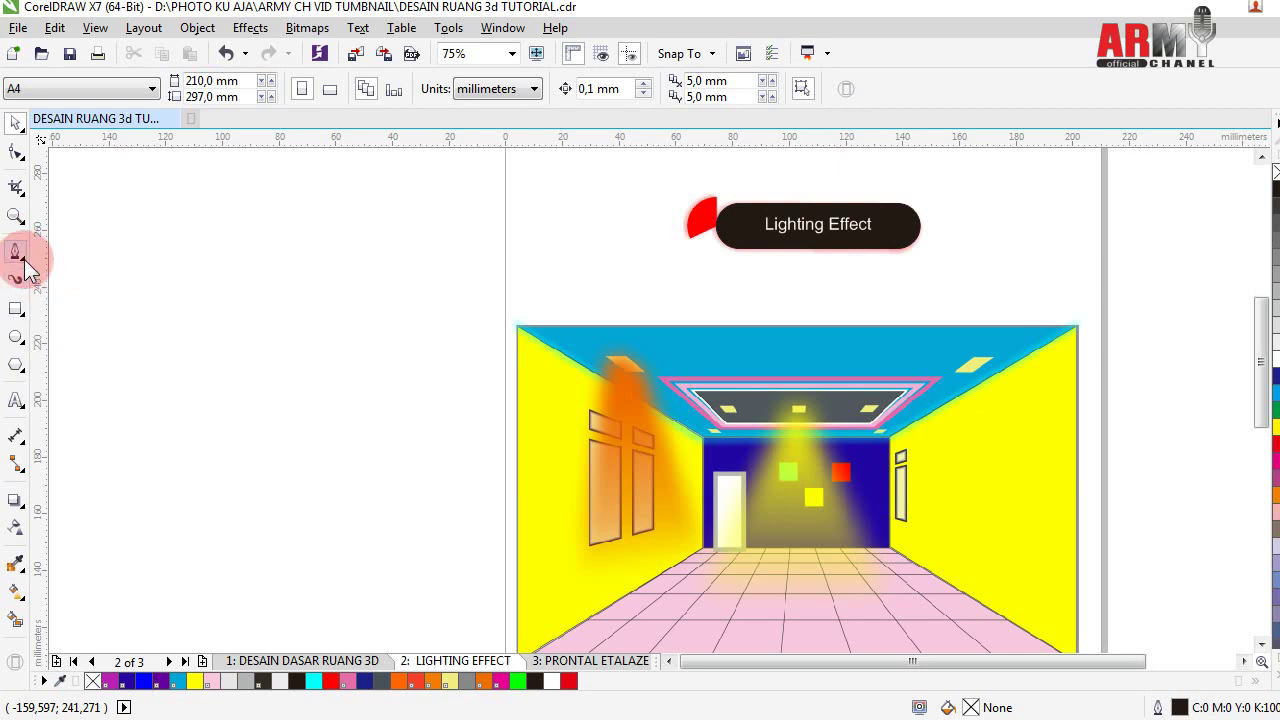
left_click(88, 252)
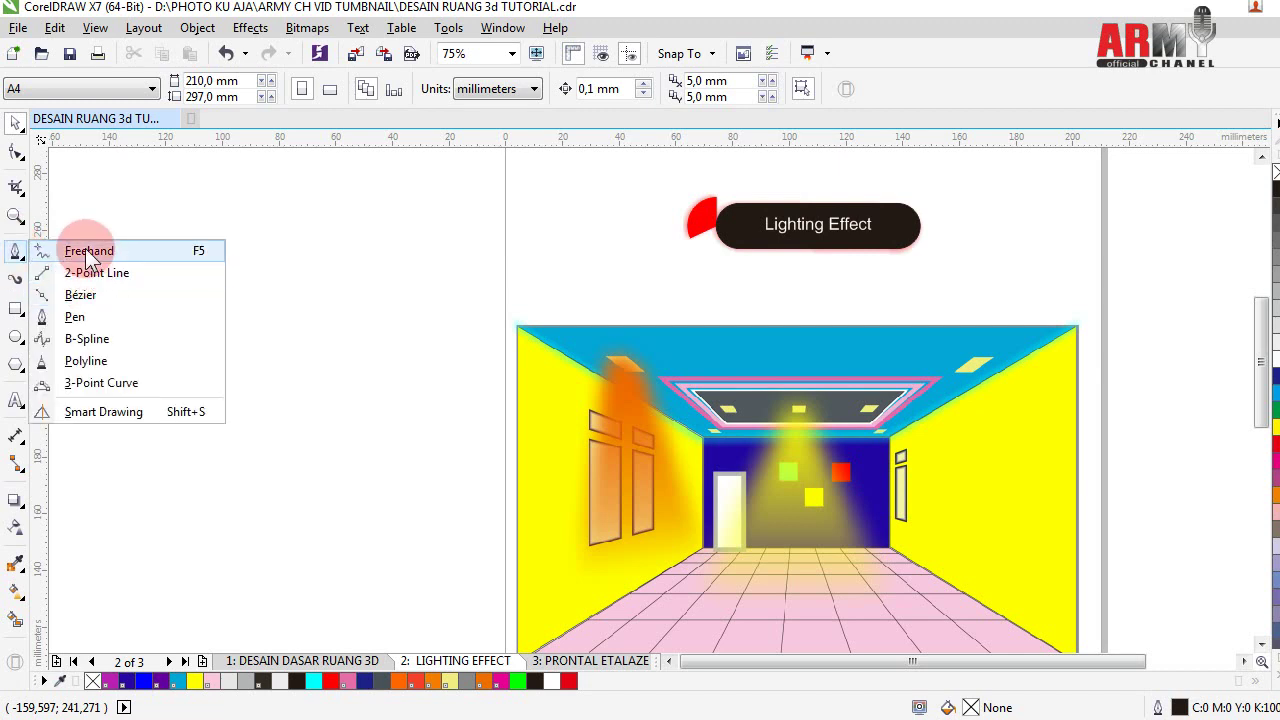
mouse_move(88, 255)
left_mouse_down()
mouse_move(82, 325)
mouse_move(165, 345)
left_mouse_up()
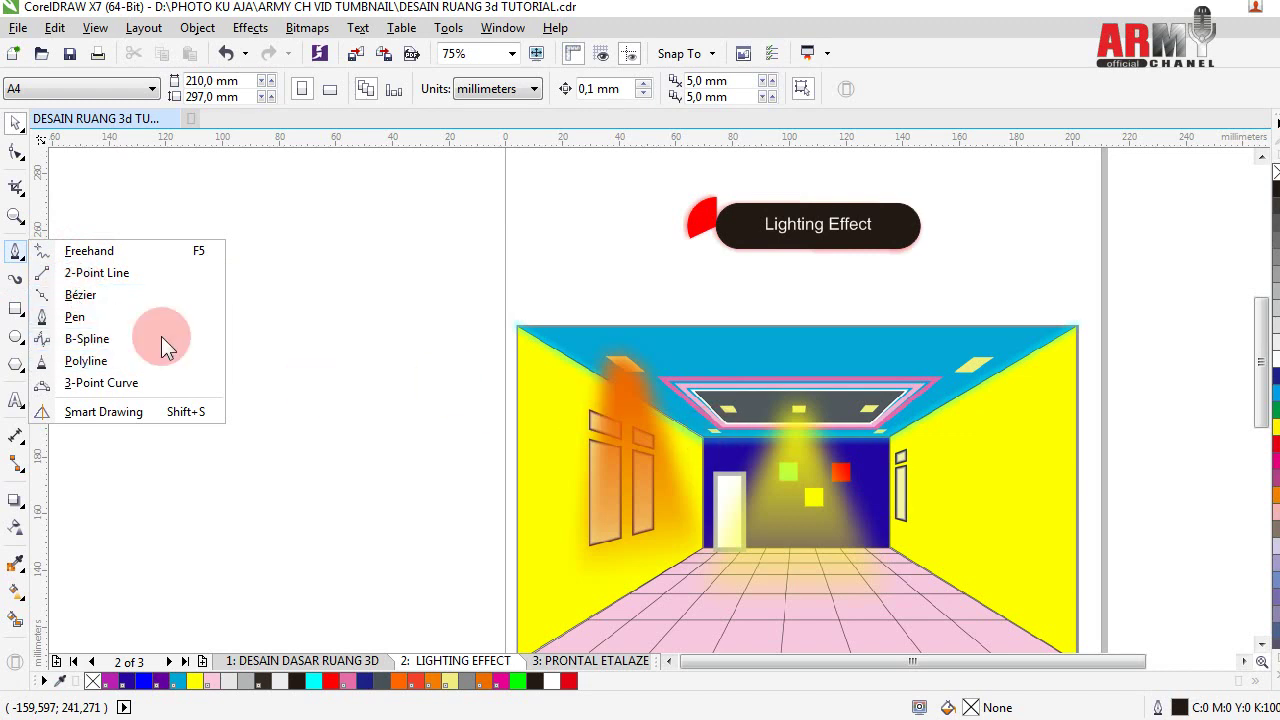
left_click_drag(161, 336, 106, 338)
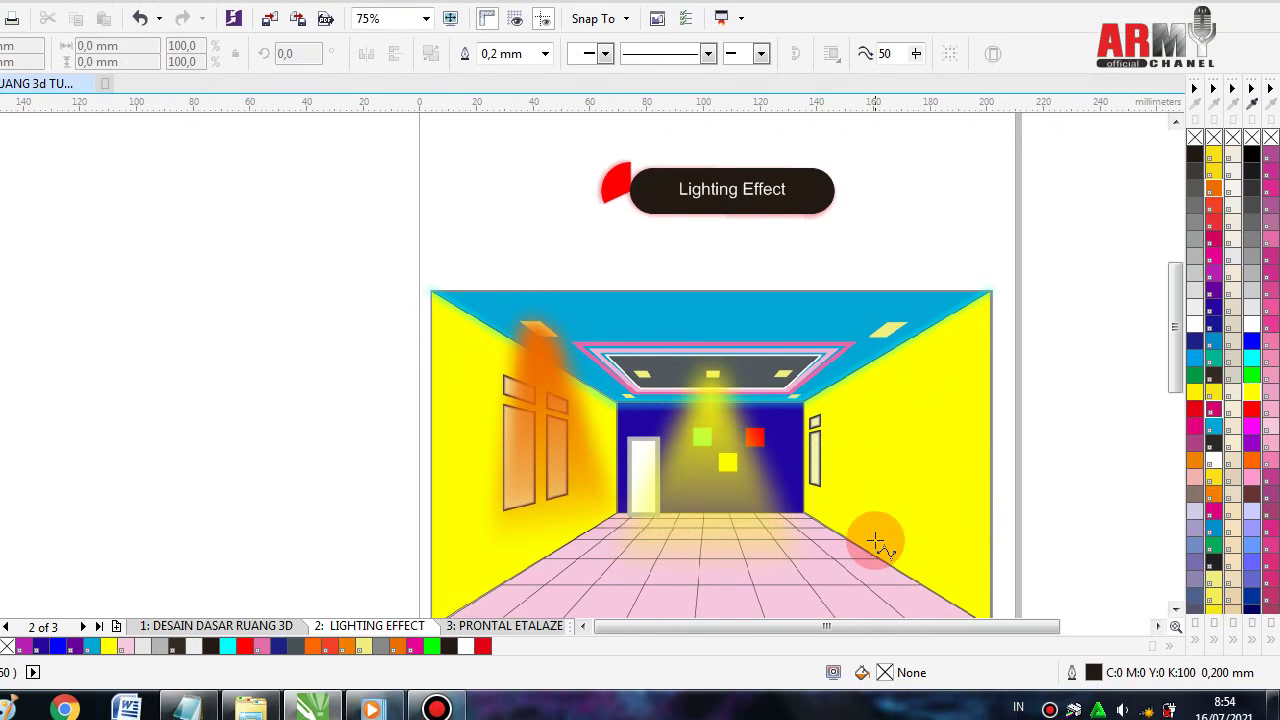
- Trace the heart's outer outline with B-spline points on the right yellow wall
left_click(875, 542)
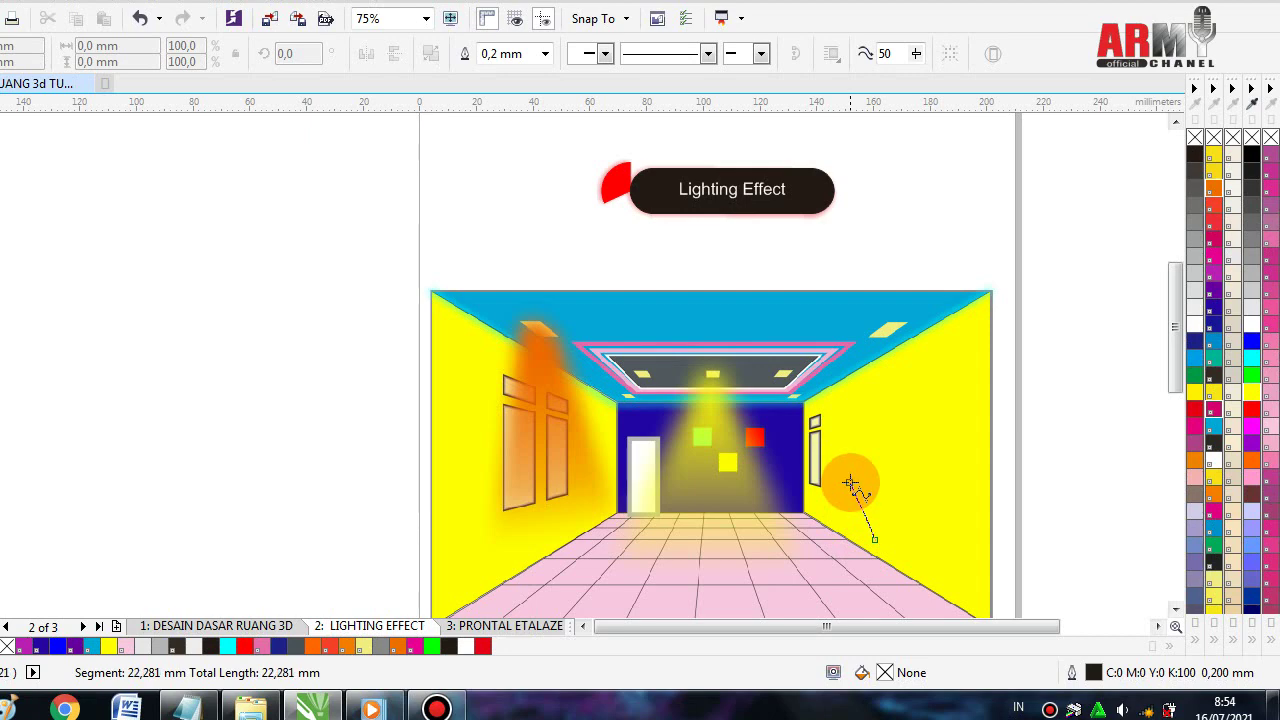
mouse_move(849, 484)
left_mouse_down()
mouse_move(852, 436)
mouse_move(880, 413)
left_mouse_up()
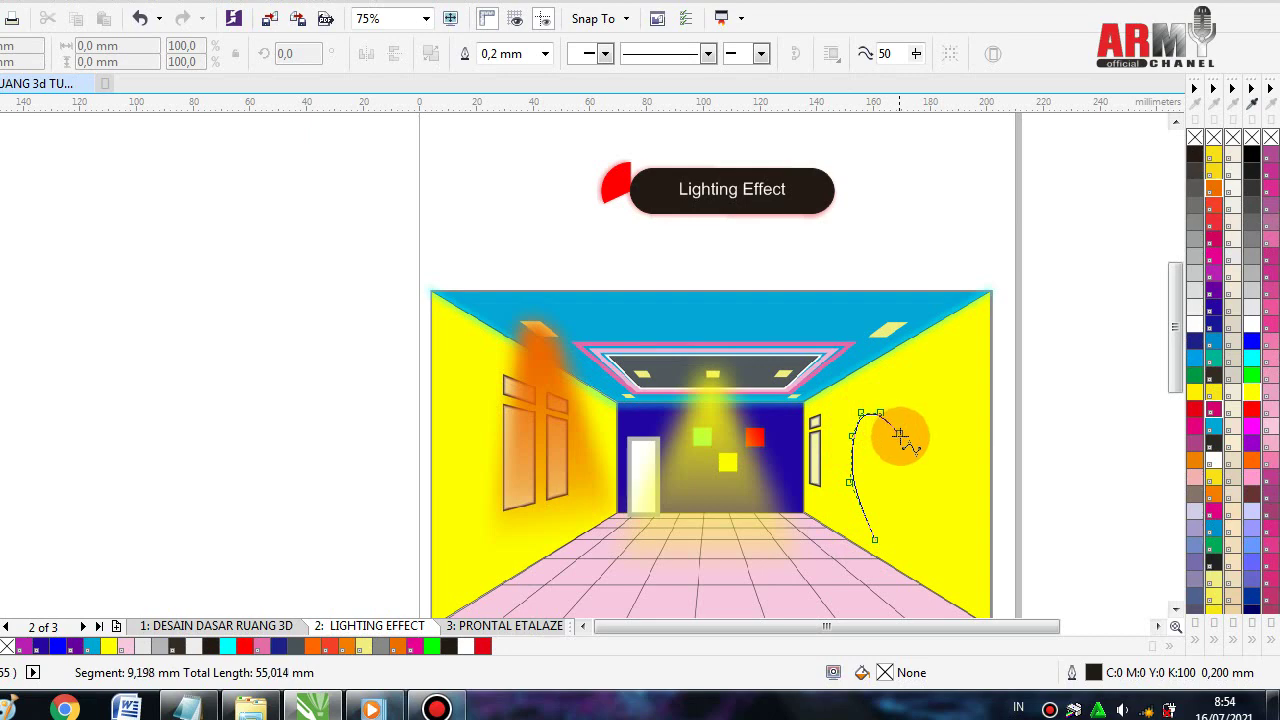
left_click_drag(916, 422, 944, 419)
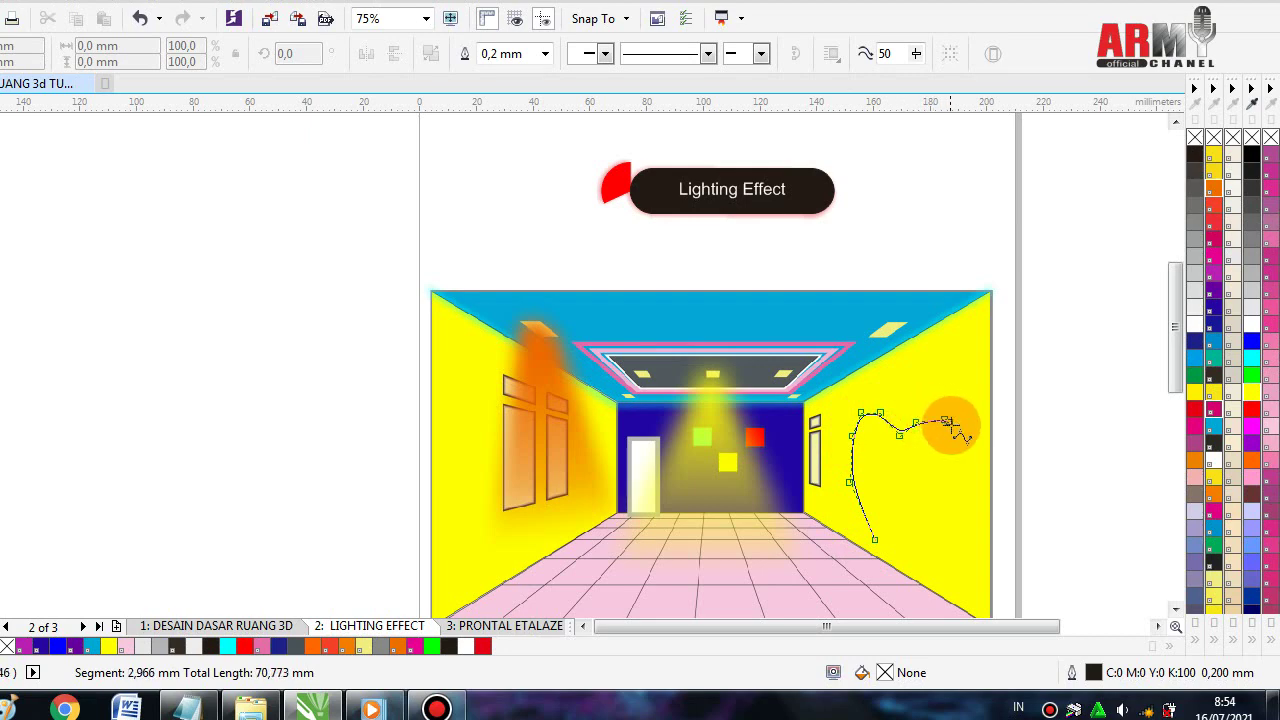
left_click(954, 436)
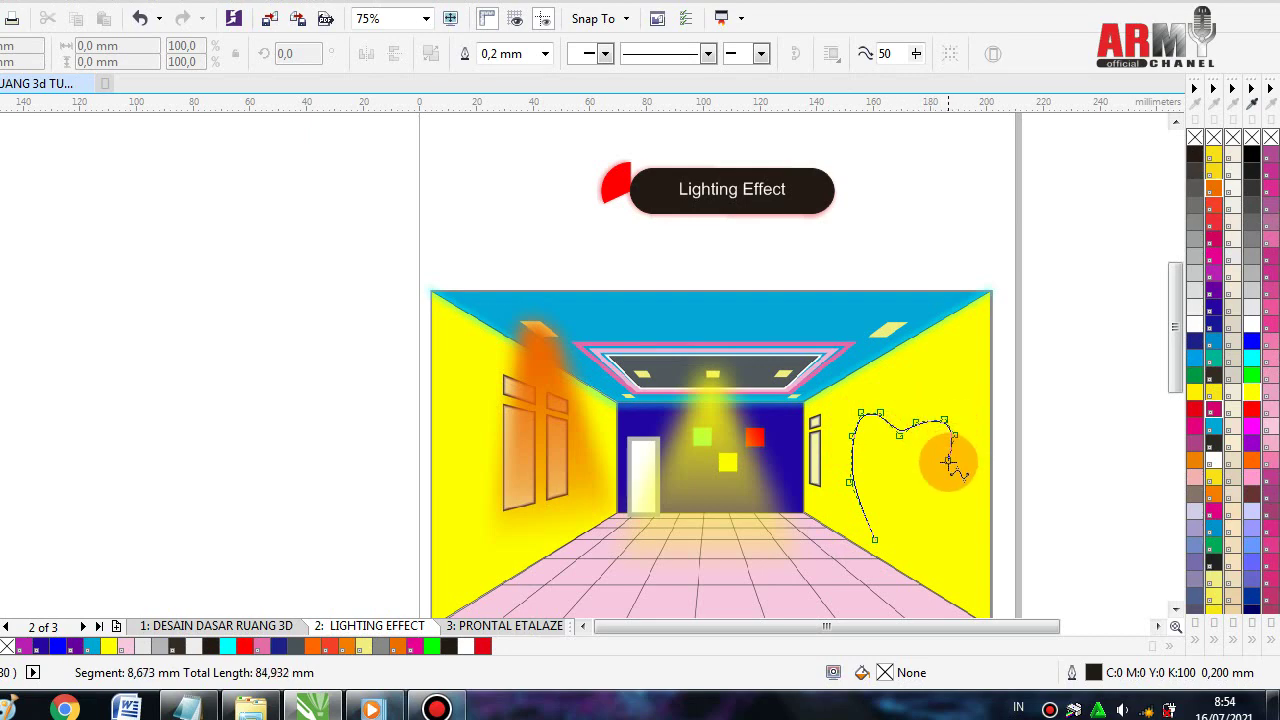
left_click(956, 466)
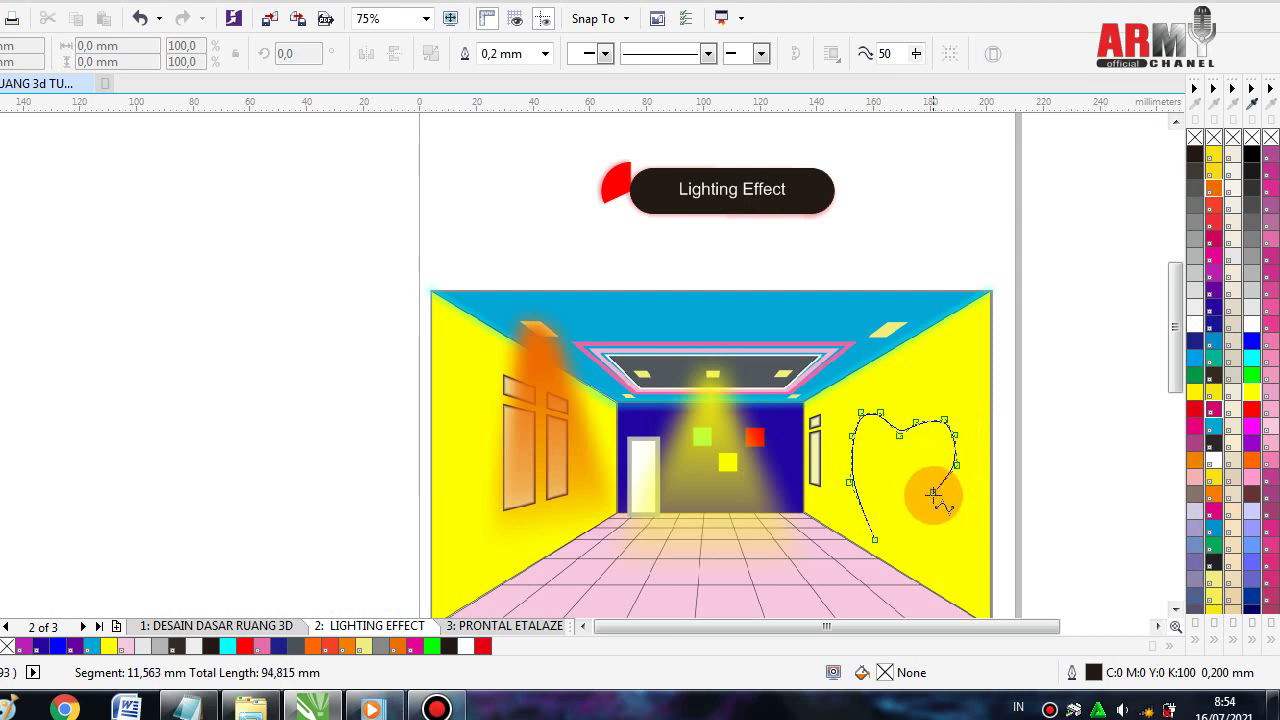
left_click(933, 492)
left_click(910, 512)
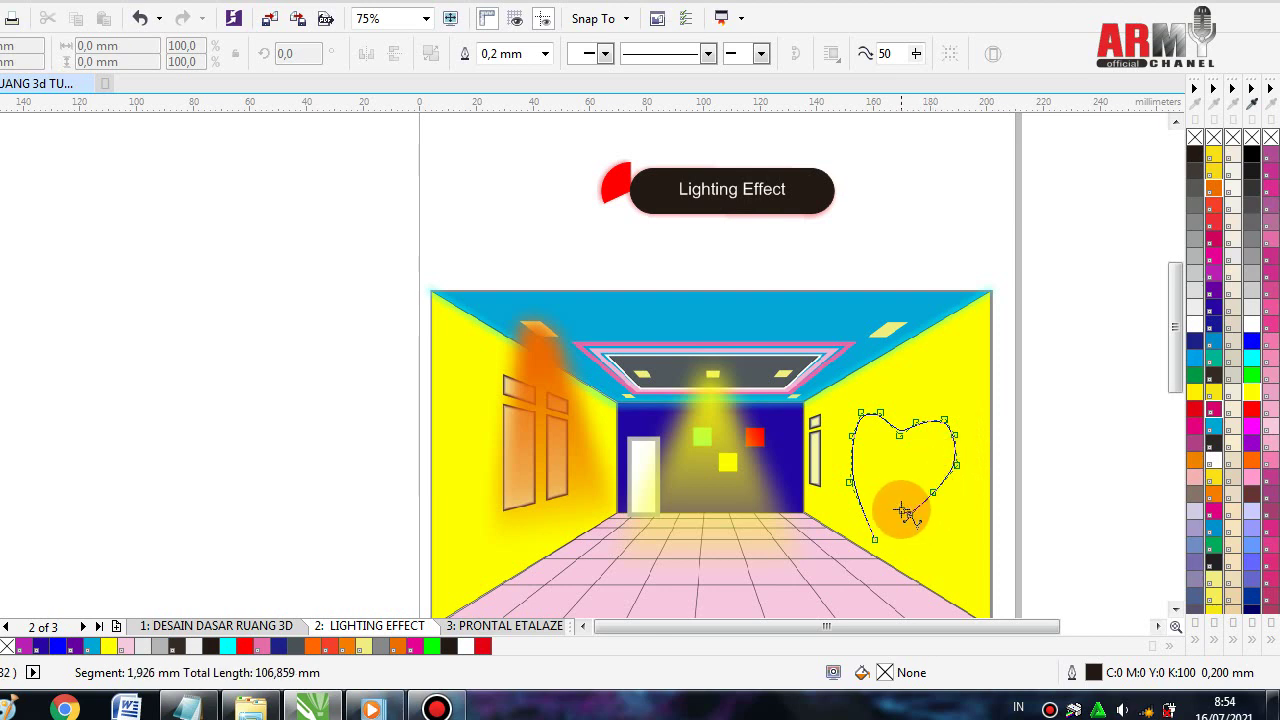
left_click(895, 499)
left_click(881, 474)
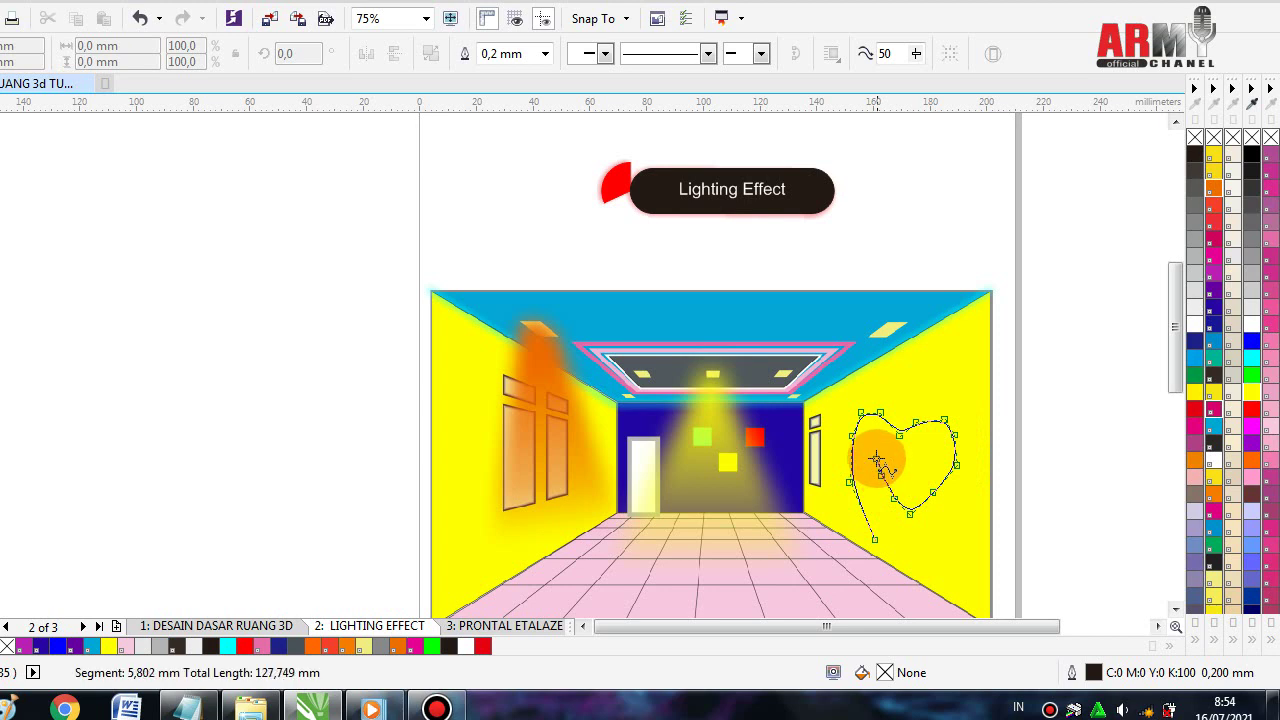
left_click(872, 462)
- Add the heart's inner swirl loop, finish the curve, and enlarge it slightly
left_click(890, 449)
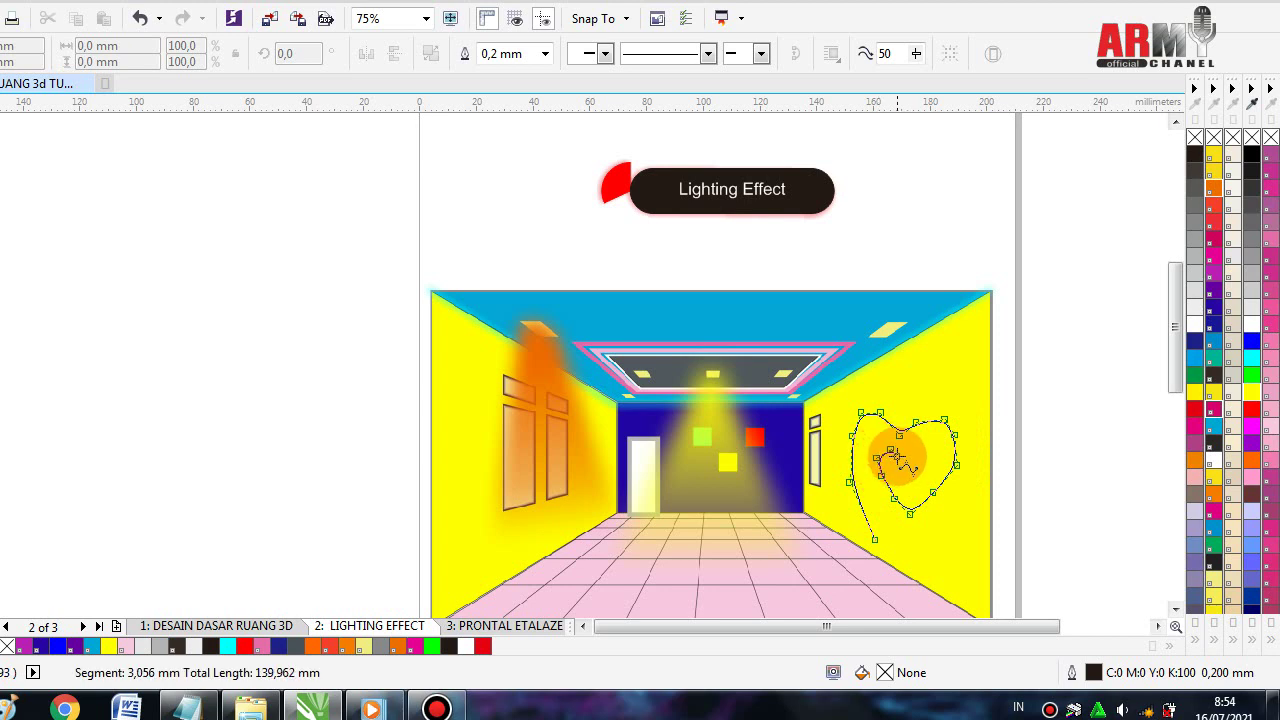
left_click(908, 455)
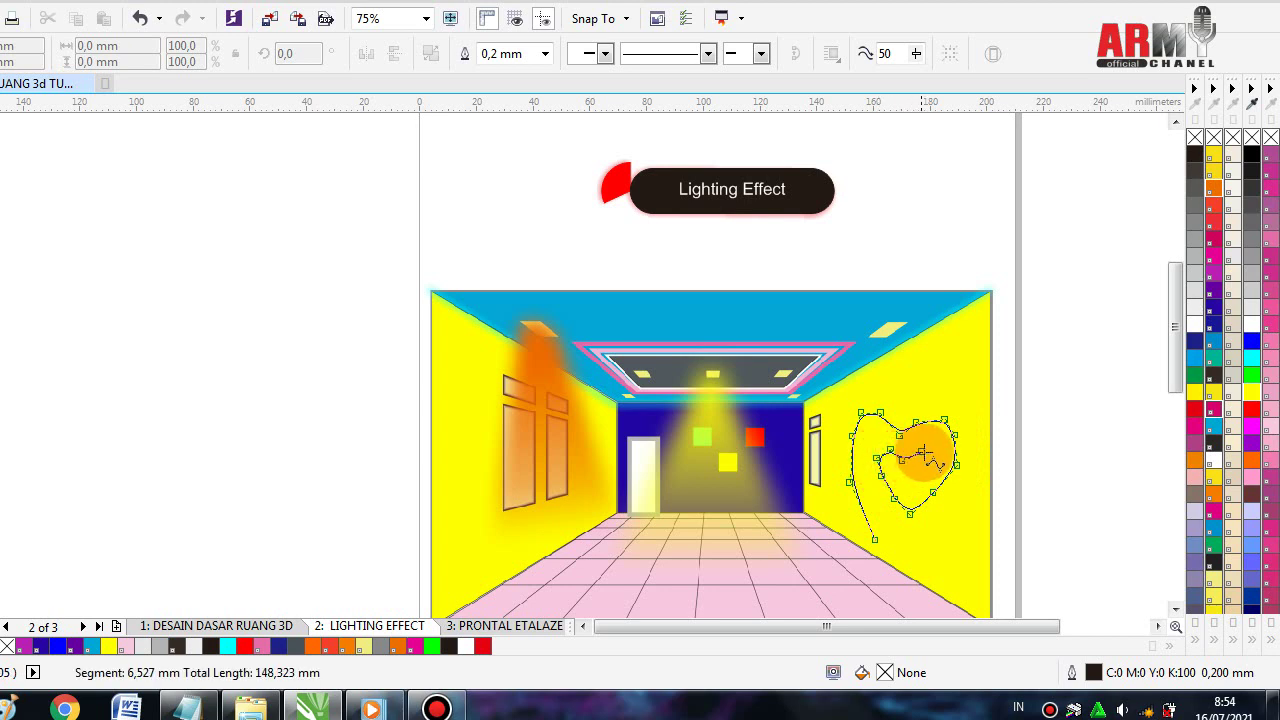
left_click(920, 451)
left_click(938, 472)
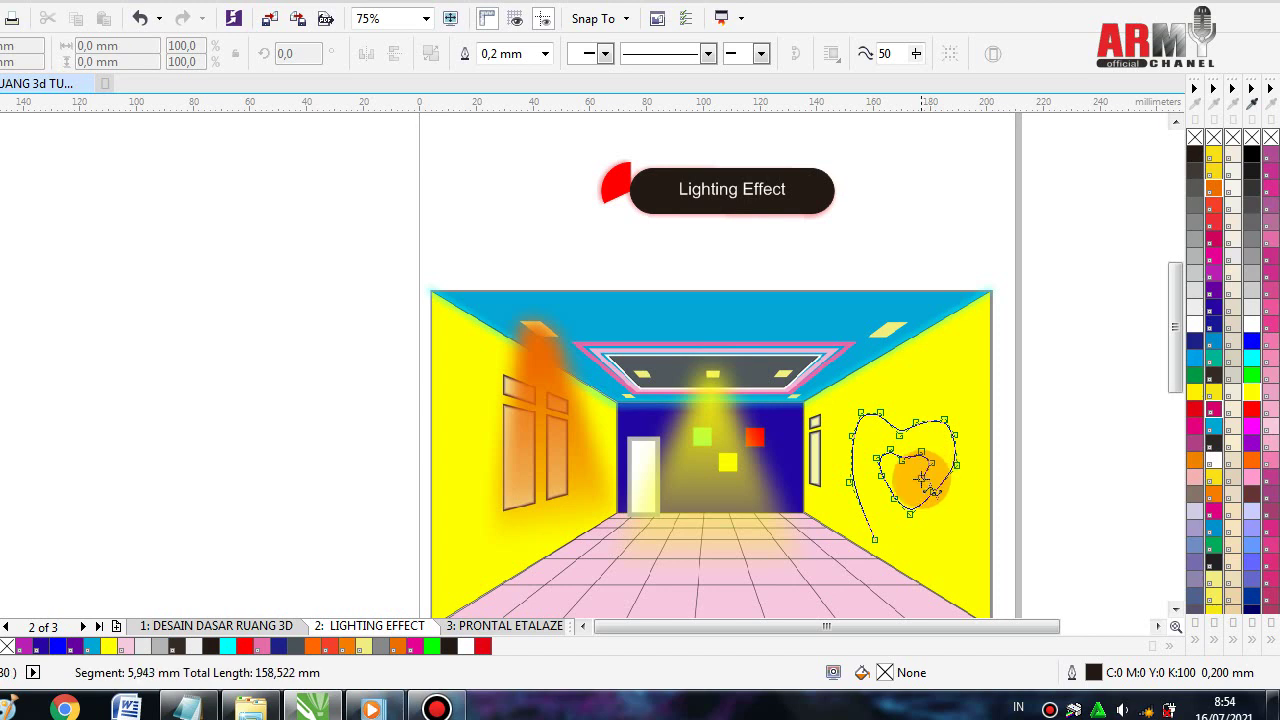
double_click(918, 472)
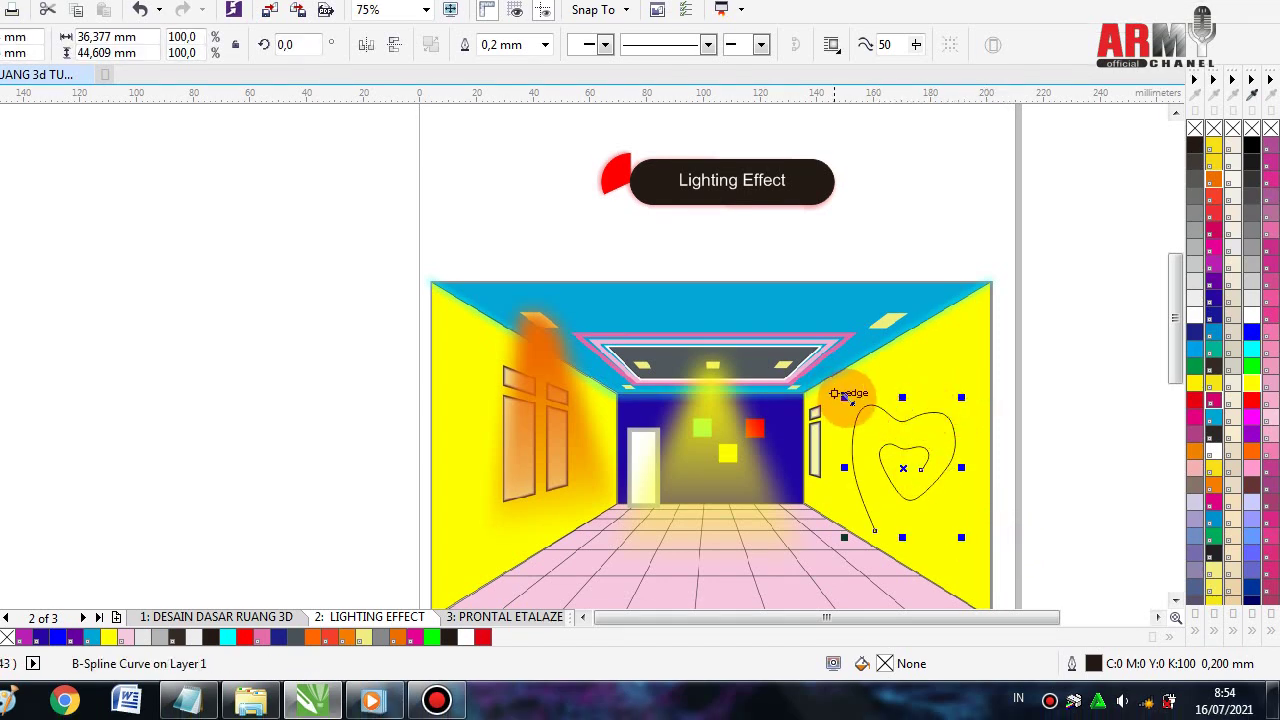
mouse_move(844, 396)
left_mouse_down()
mouse_move(824, 386)
mouse_move(837, 392)
left_mouse_up()
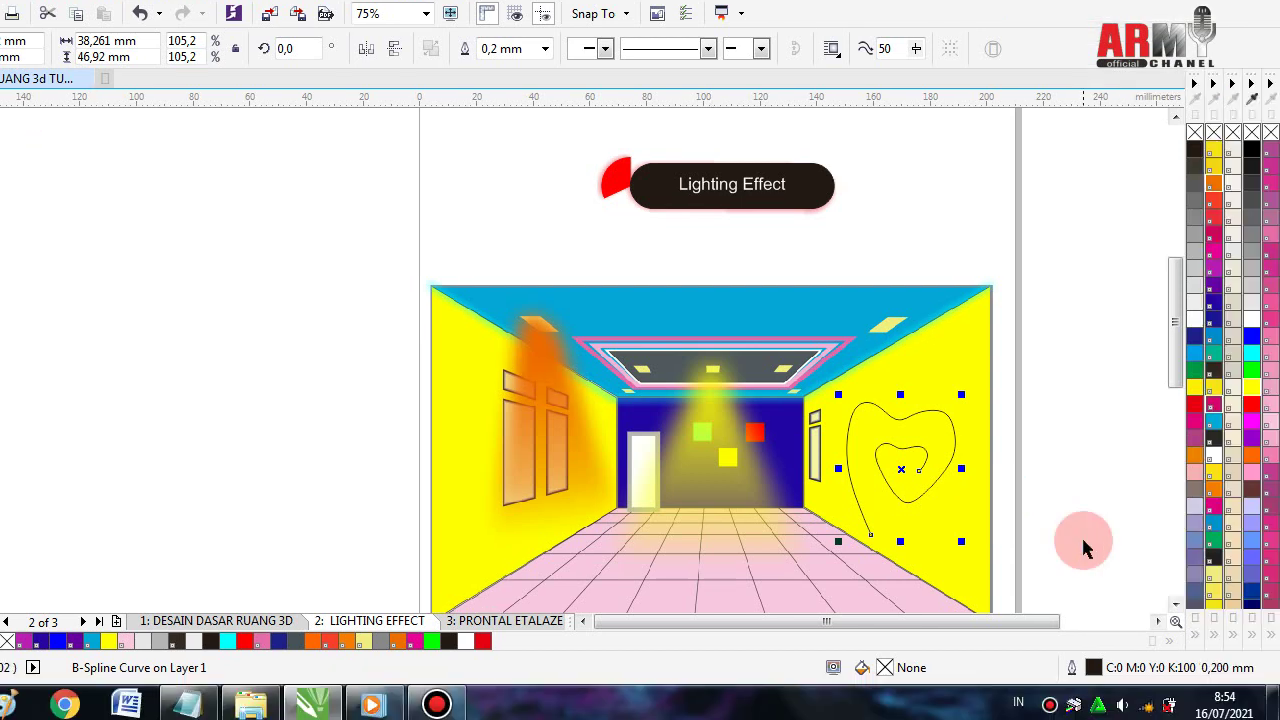
left_click(923, 476)
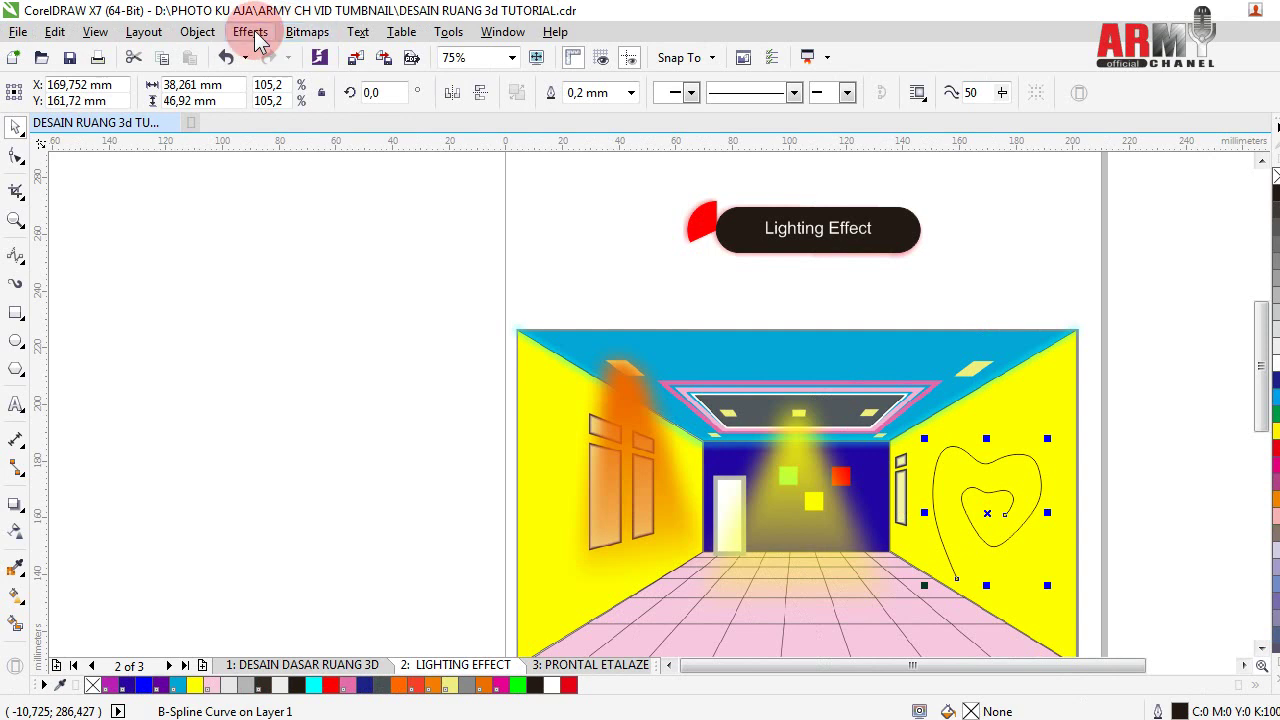
- Add Perspective to the heart curve and drag its grid corners to match the right wall's slant
left_click(251, 32)
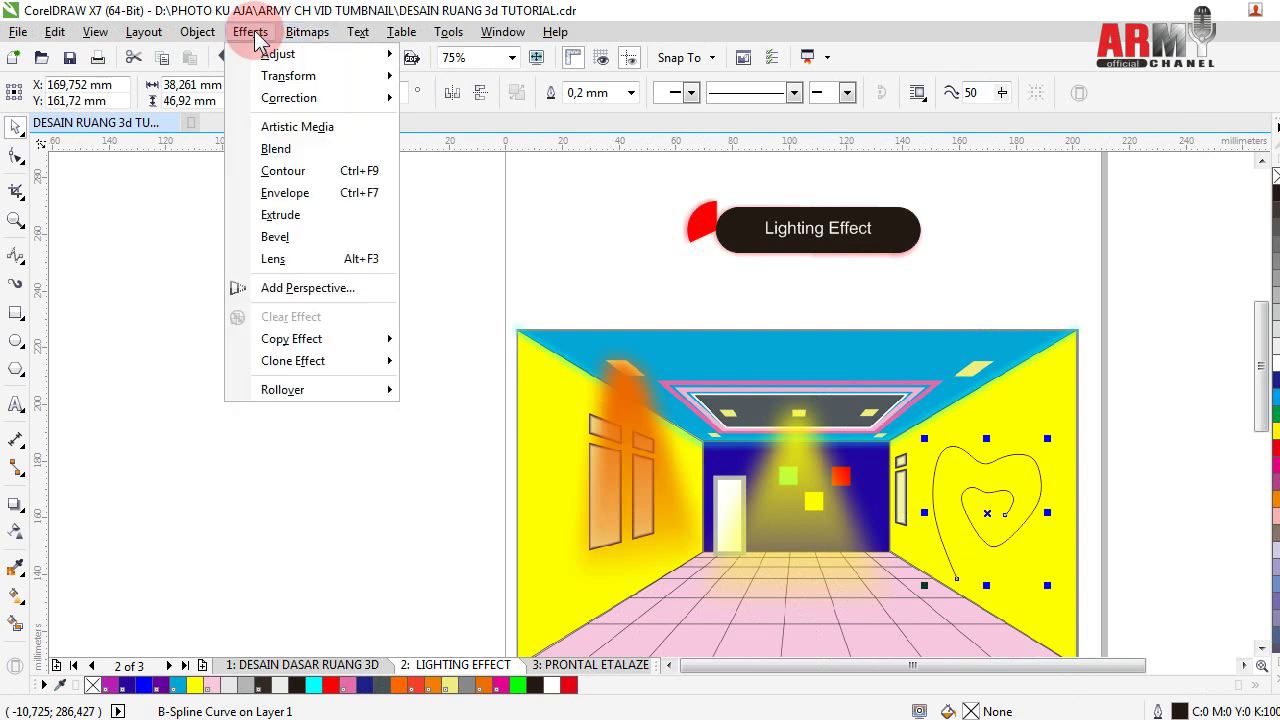
left_click(308, 290)
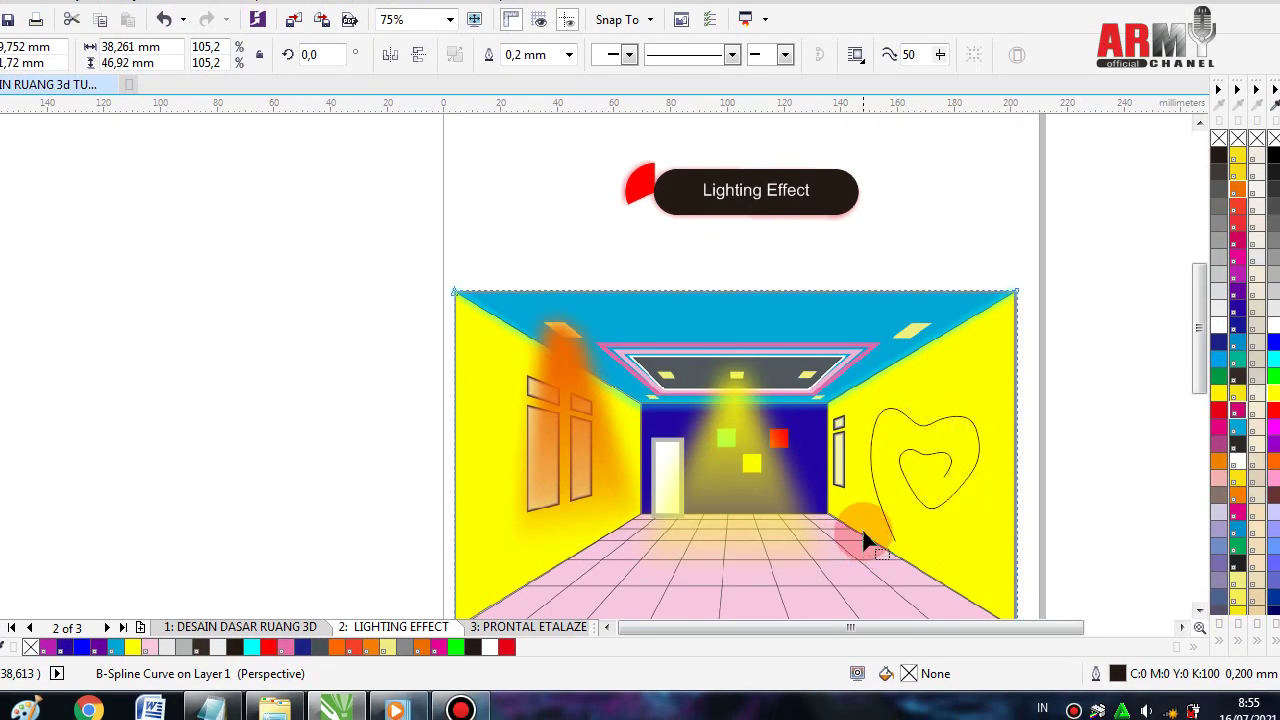
left_click(866, 536)
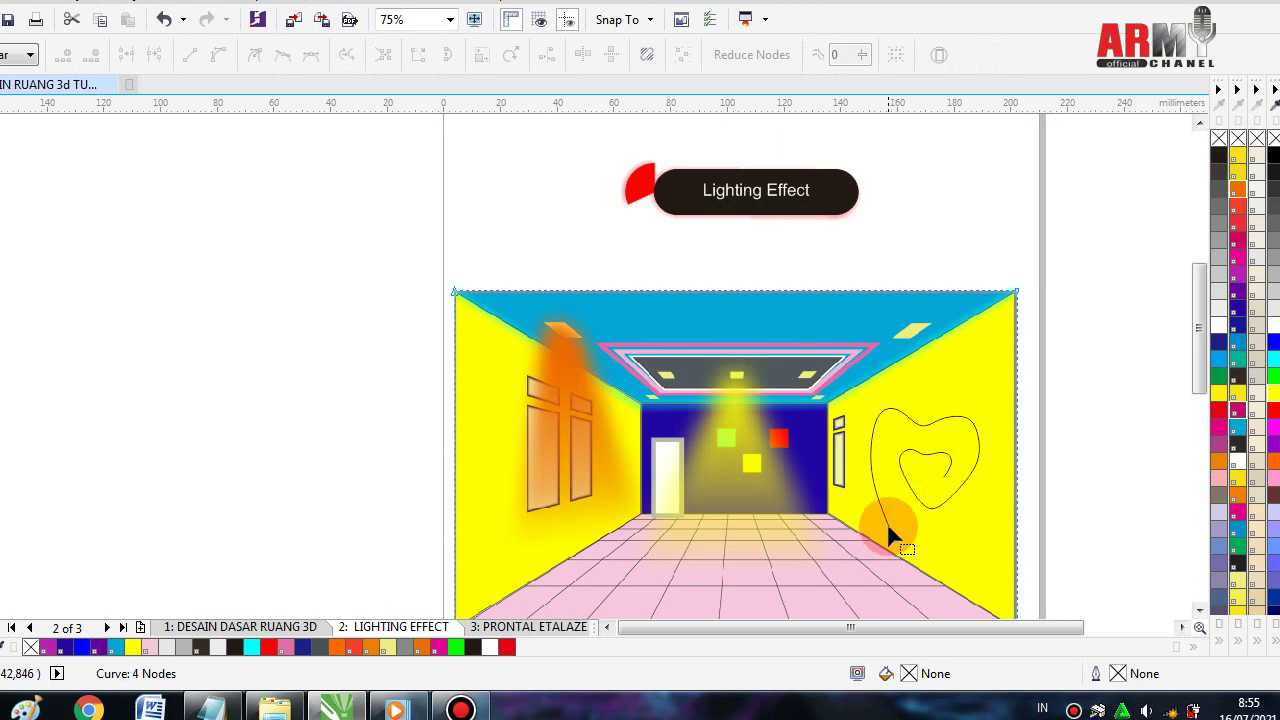
left_click(868, 540)
left_click_drag(868, 540, 864, 504)
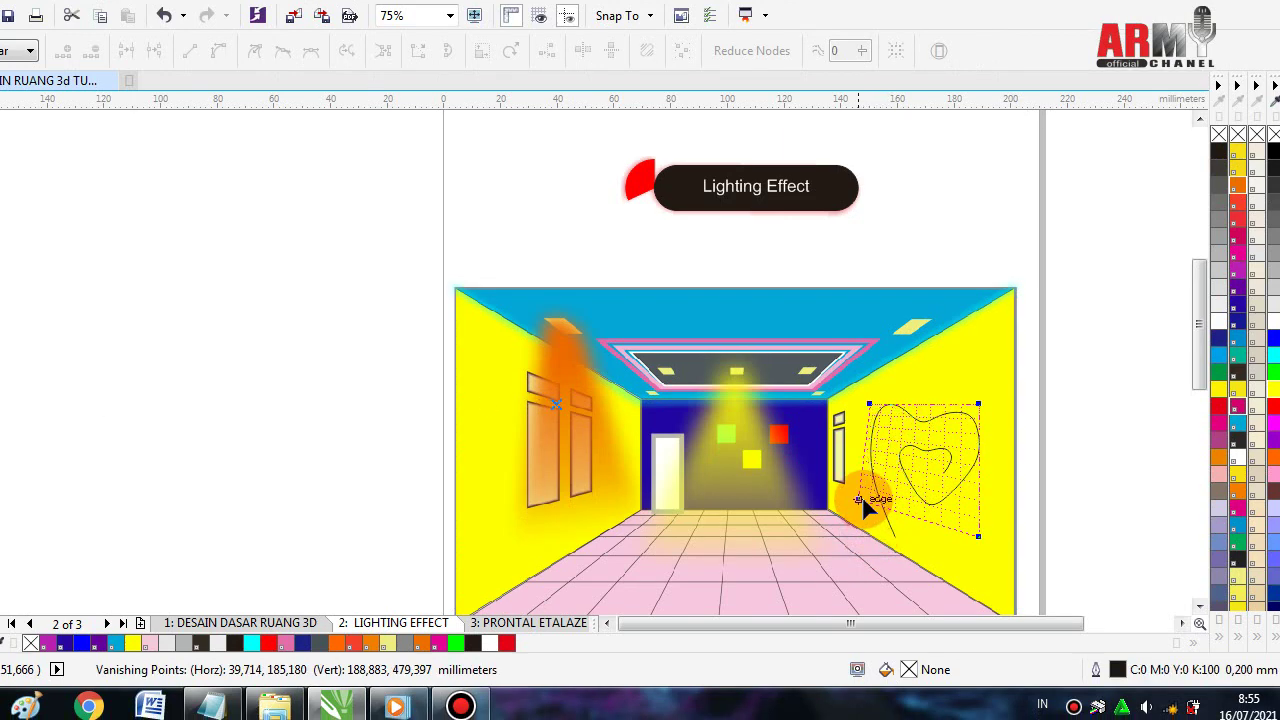
left_click_drag(864, 501, 866, 506)
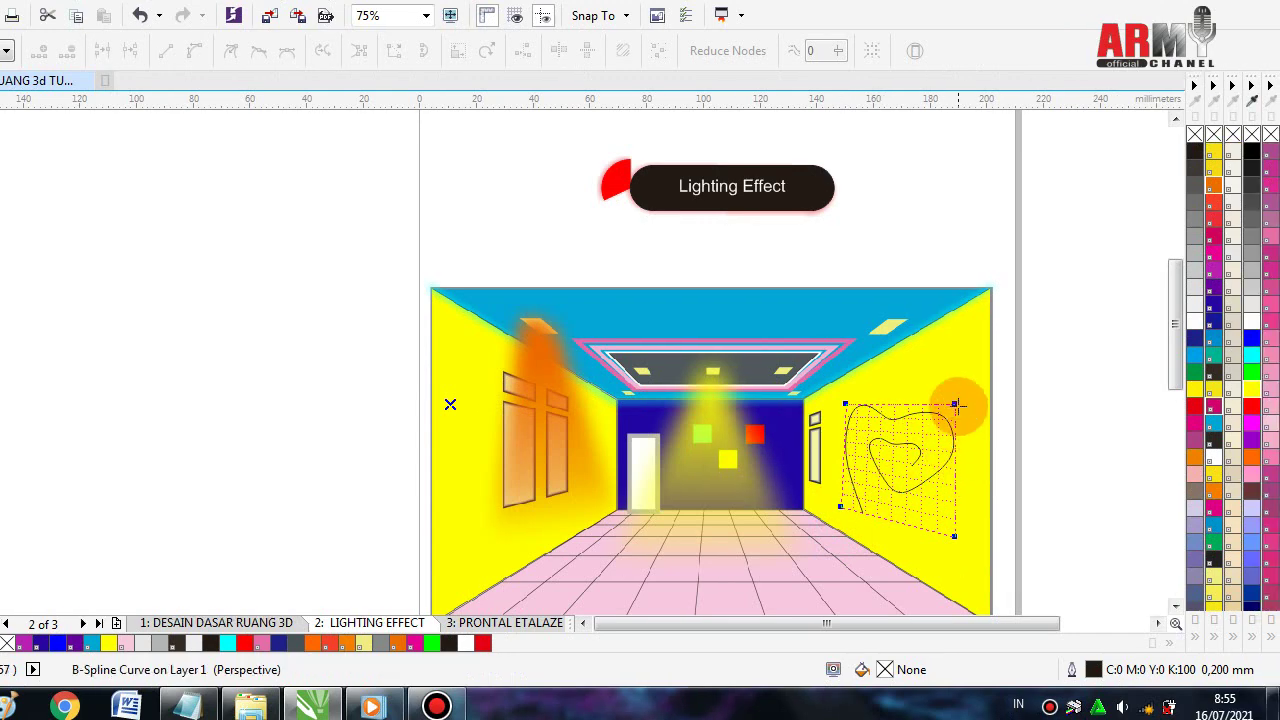
left_click_drag(955, 405, 960, 370)
left_click_drag(960, 358, 957, 345)
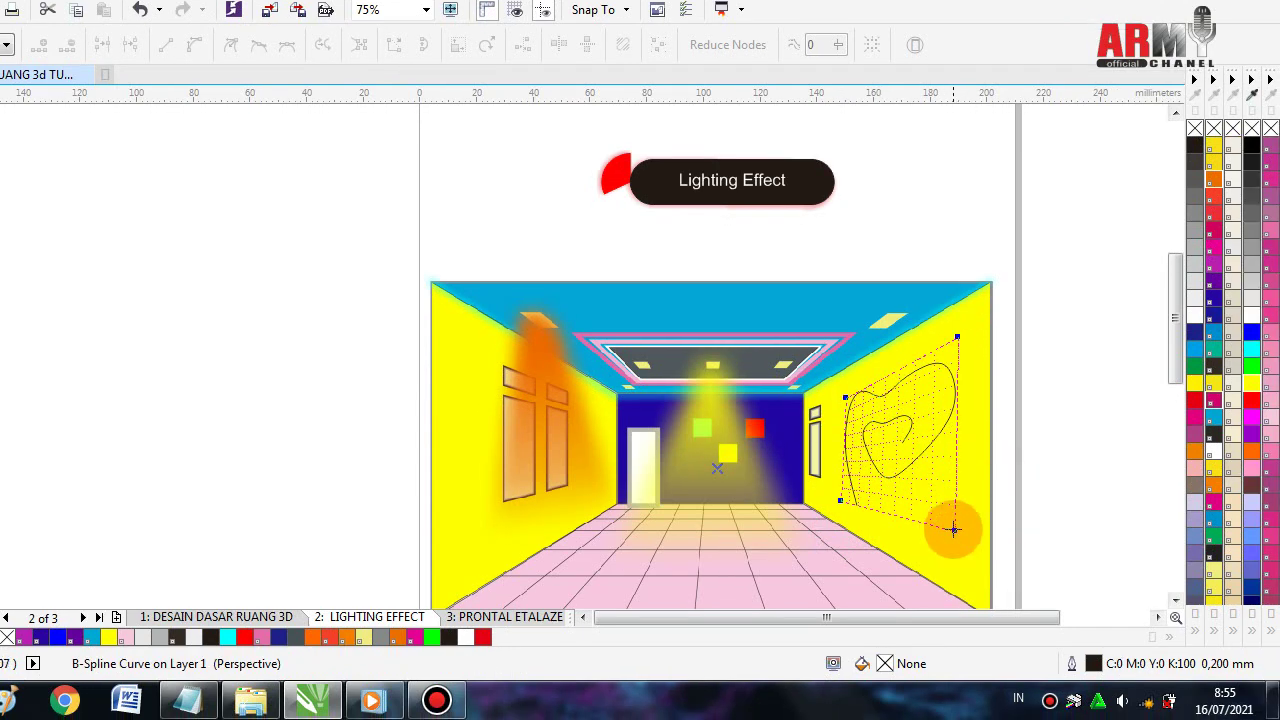
left_click_drag(954, 537, 950, 565)
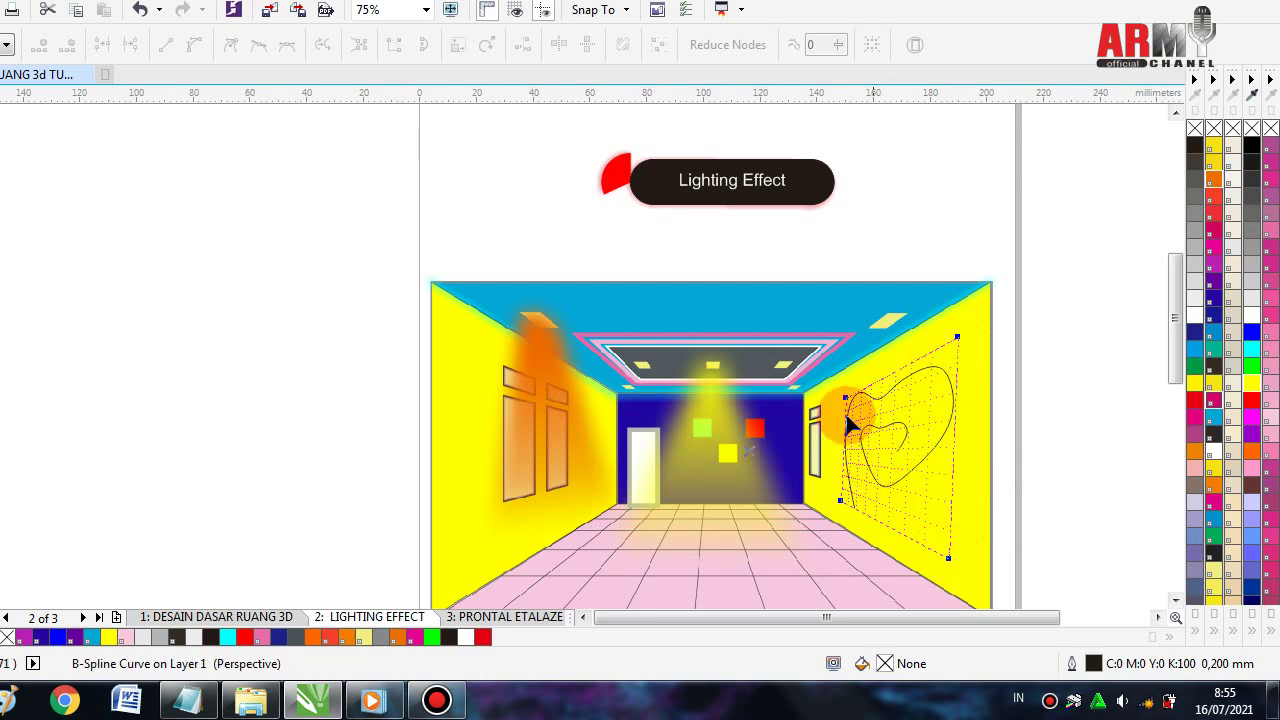
left_click_drag(845, 397, 836, 402)
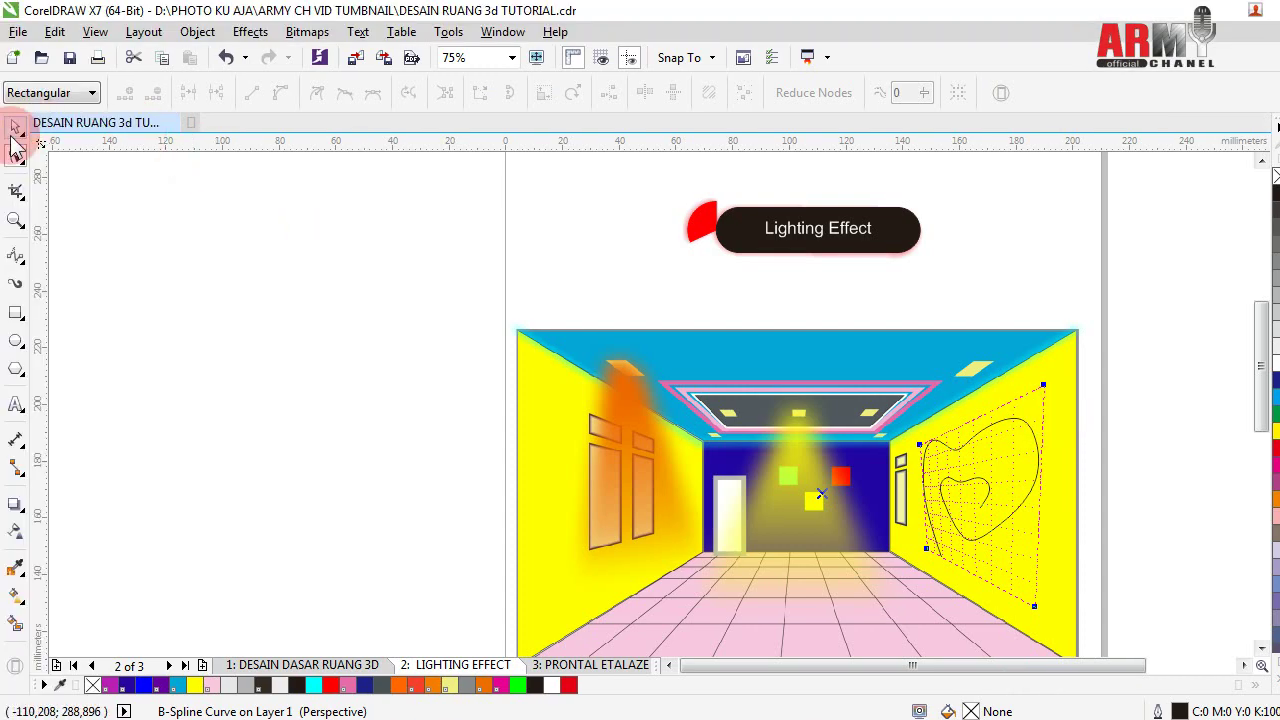
- Set the heart curve's outline width to 1.5 mm, after briefly trying 1.0 mm
left_click(14, 131)
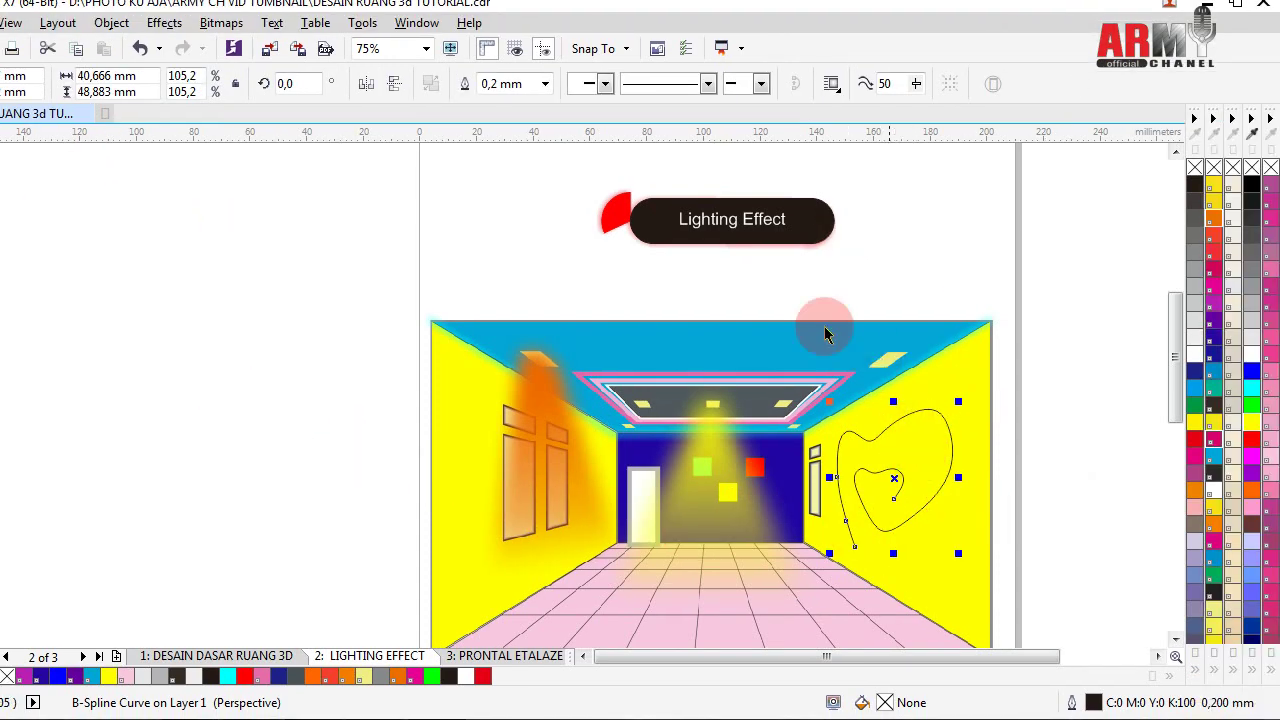
left_click(545, 92)
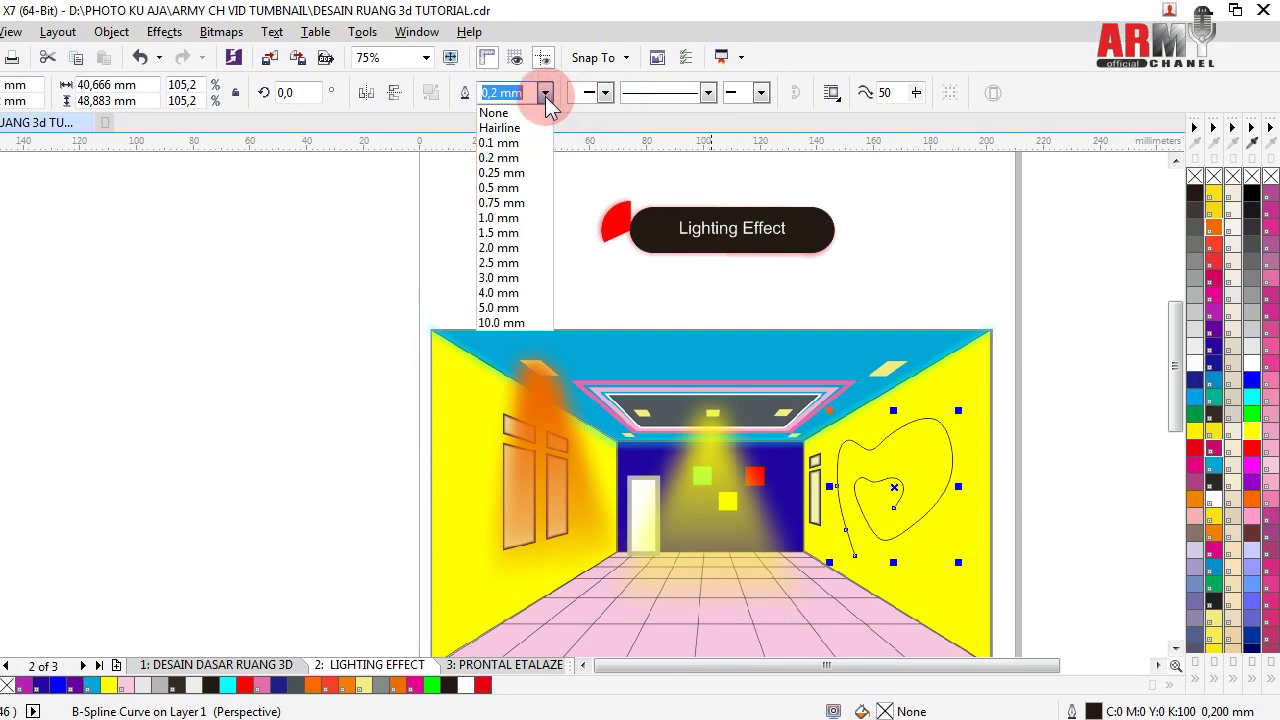
left_click(499, 232)
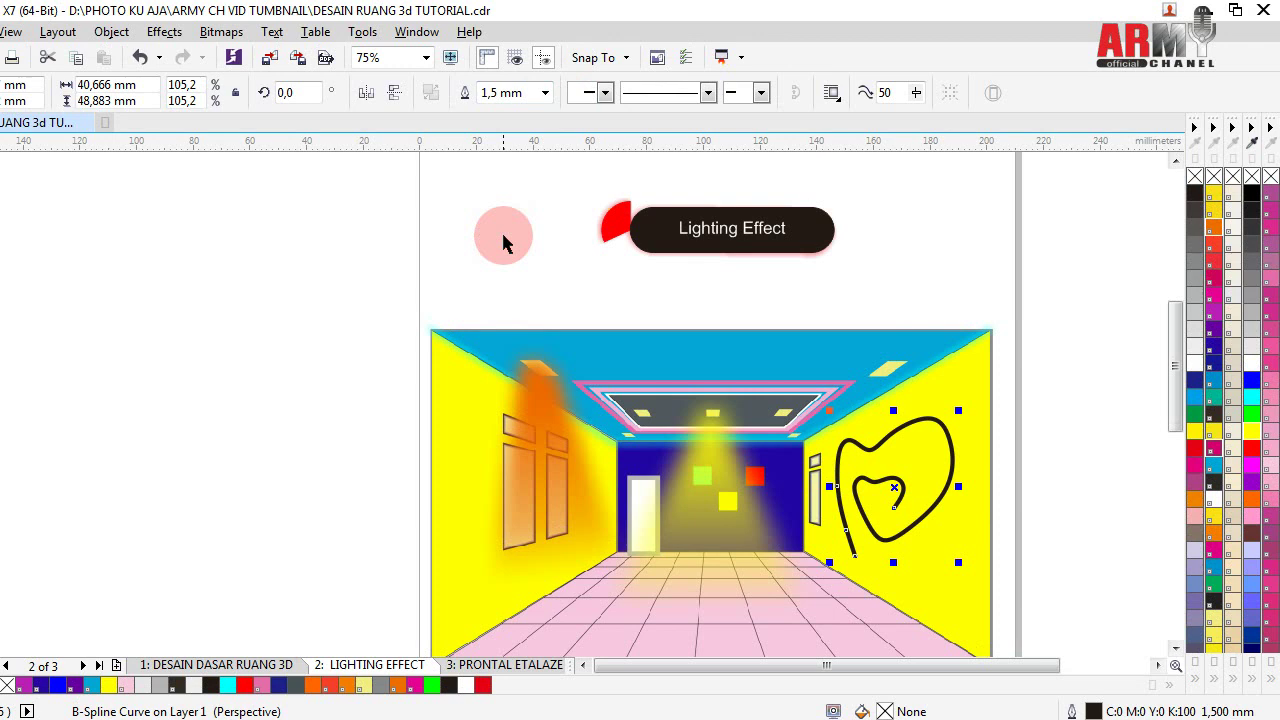
left_click(545, 92)
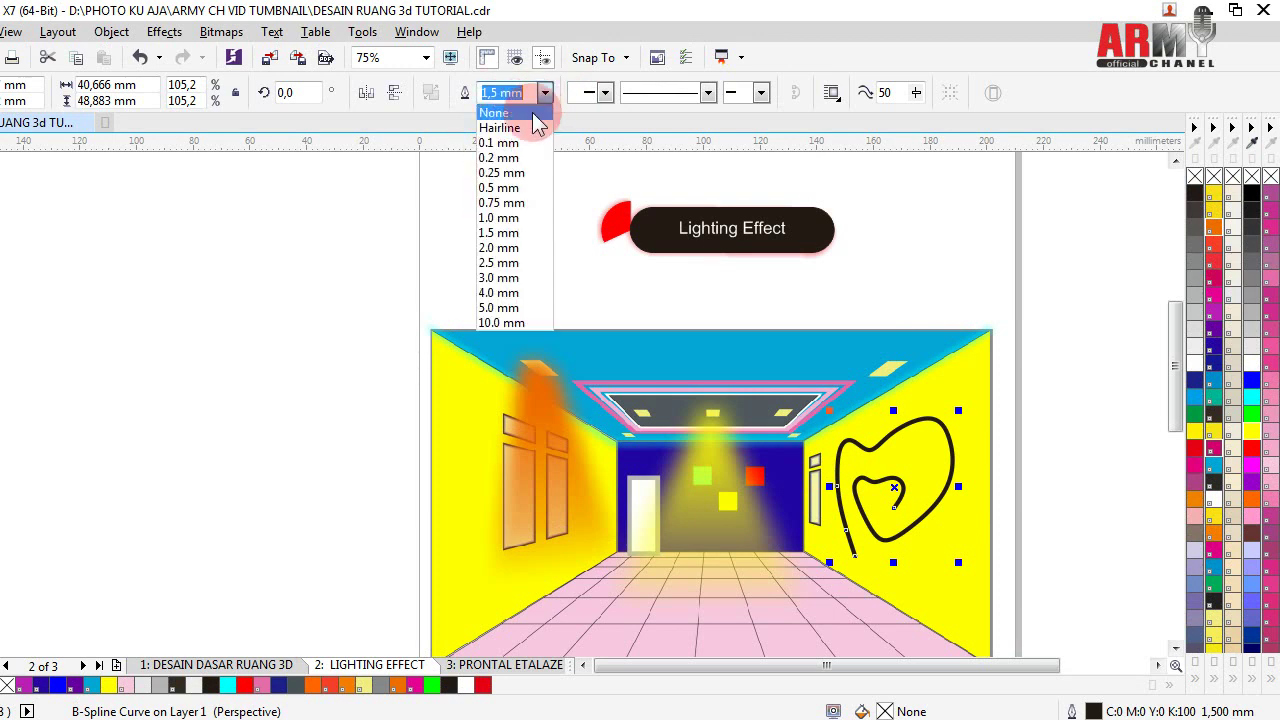
left_click(500, 218)
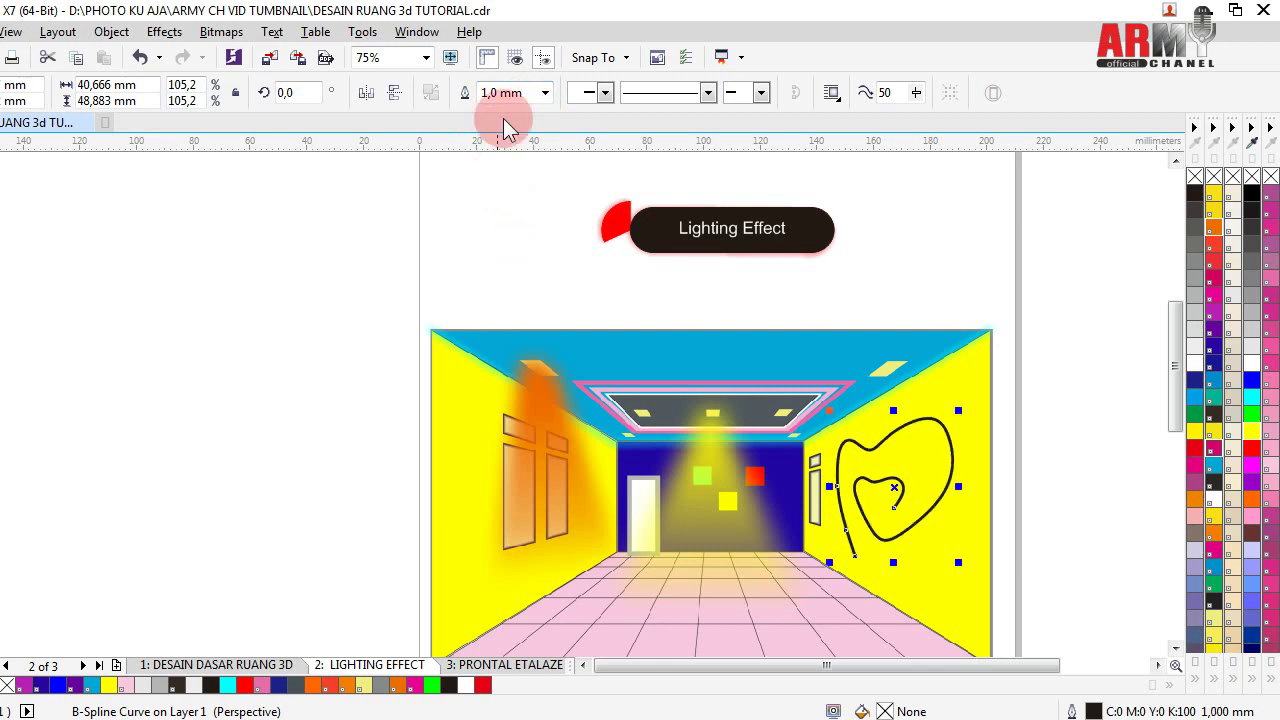
left_click(545, 92)
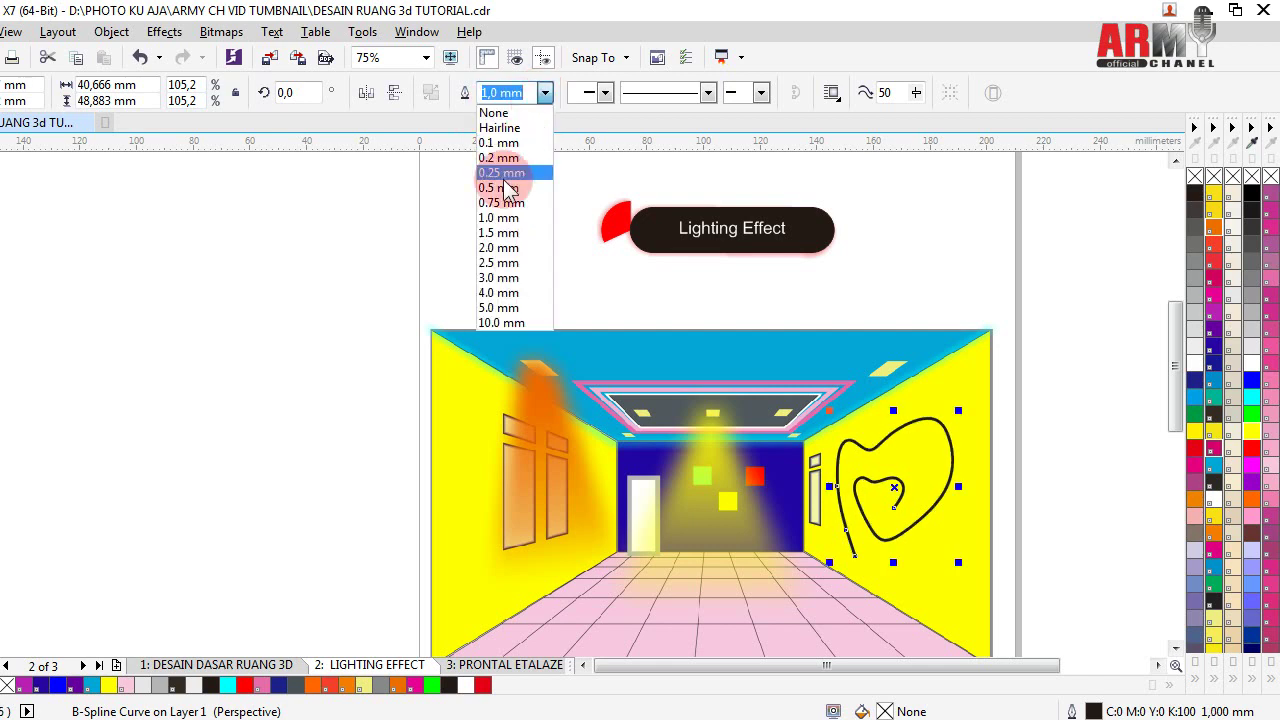
left_click(493, 236)
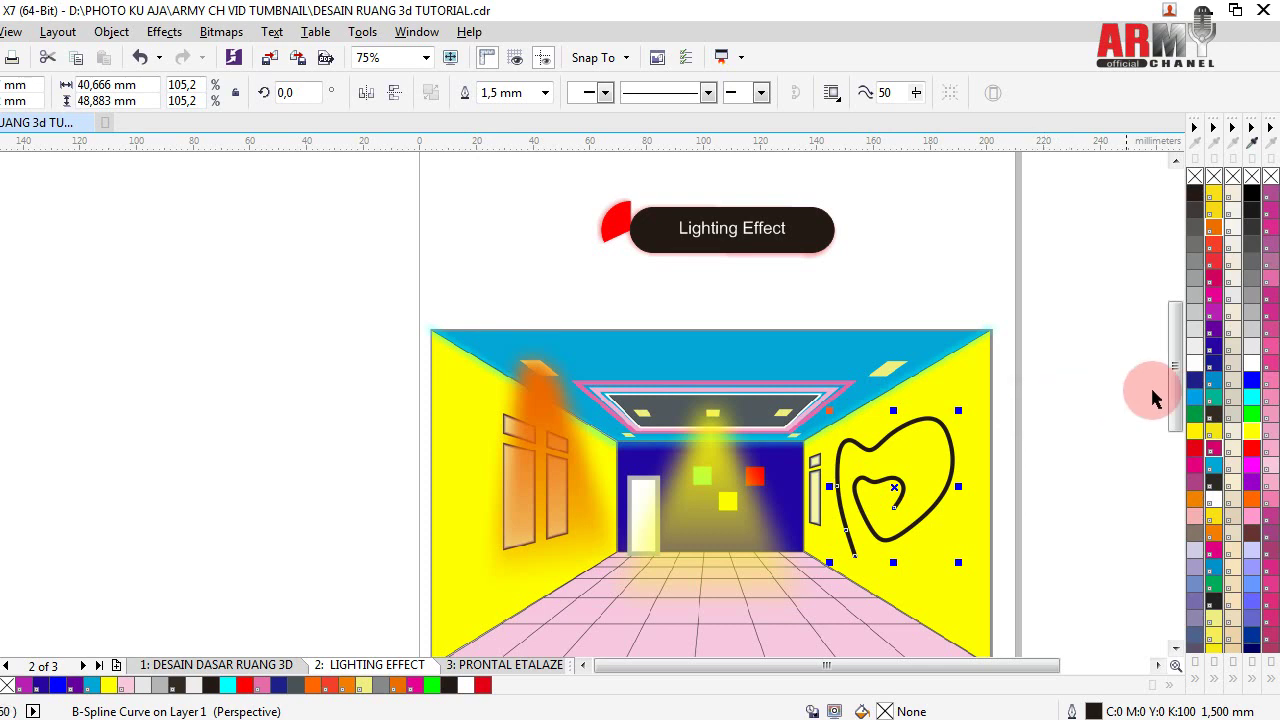
- Try cyan on the heart curve from the palette, then set its outline colour to pink
left_click(1253, 401)
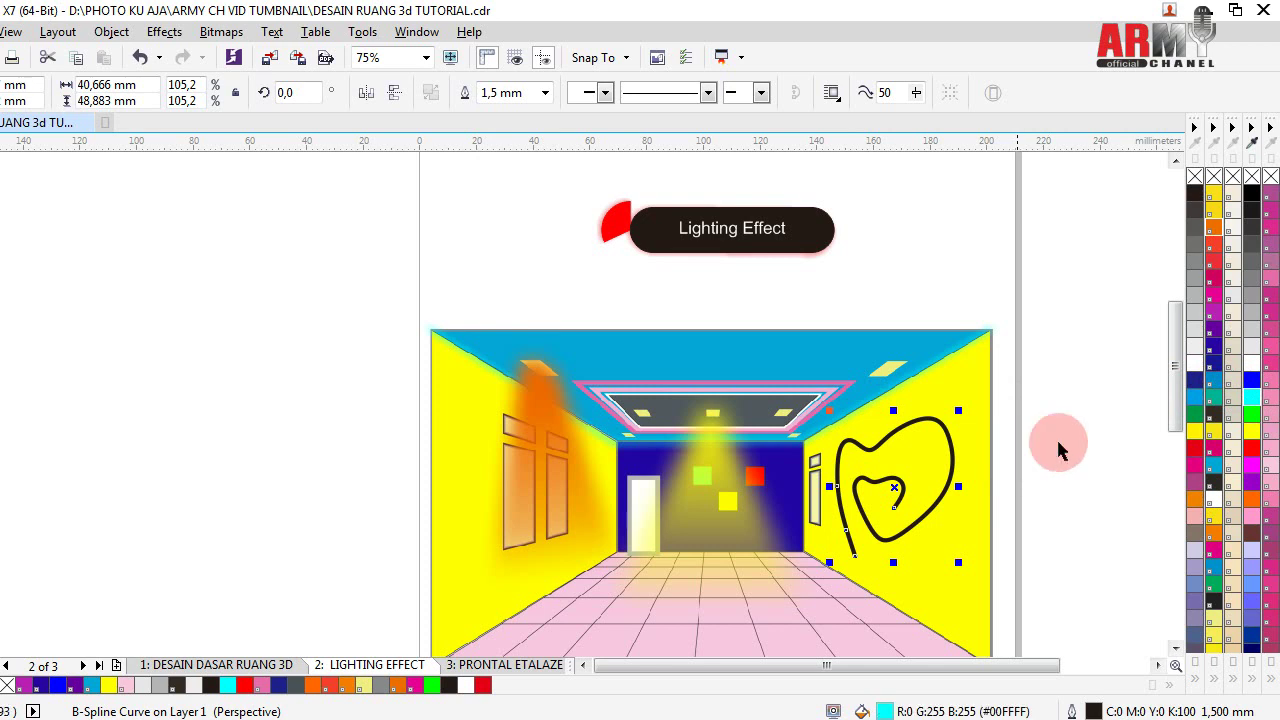
right_click(1253, 401)
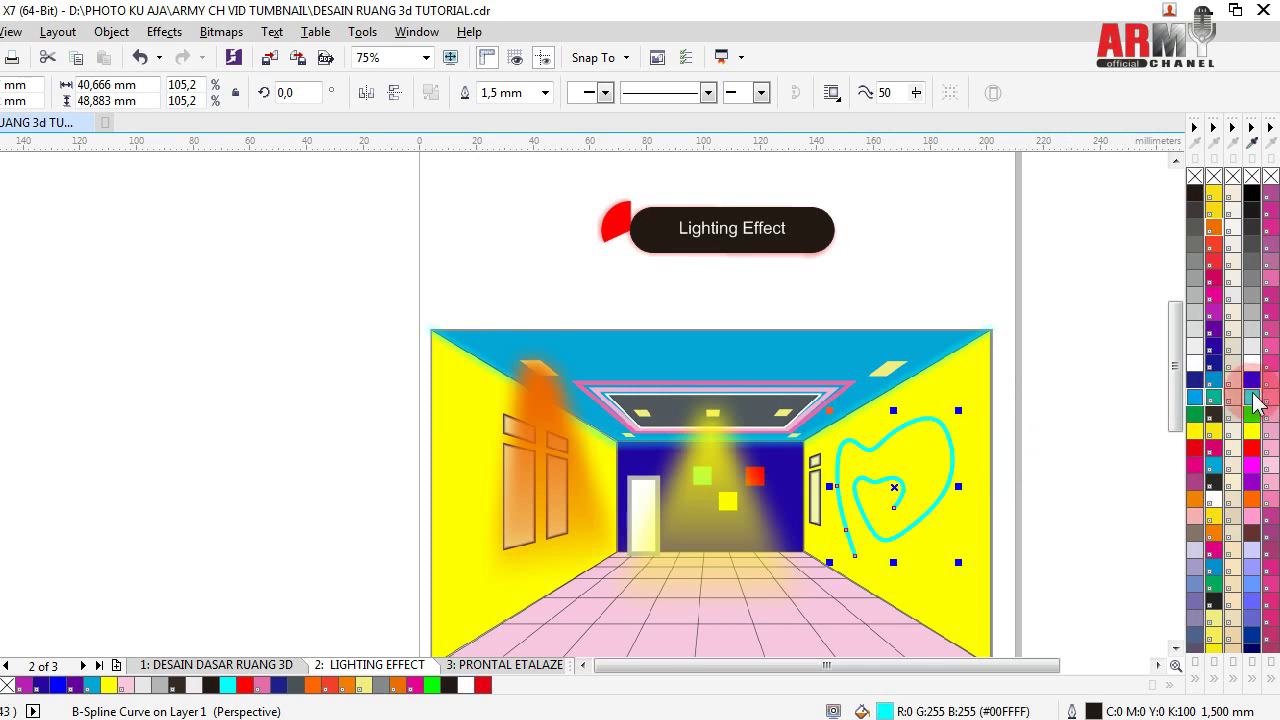
key("space")
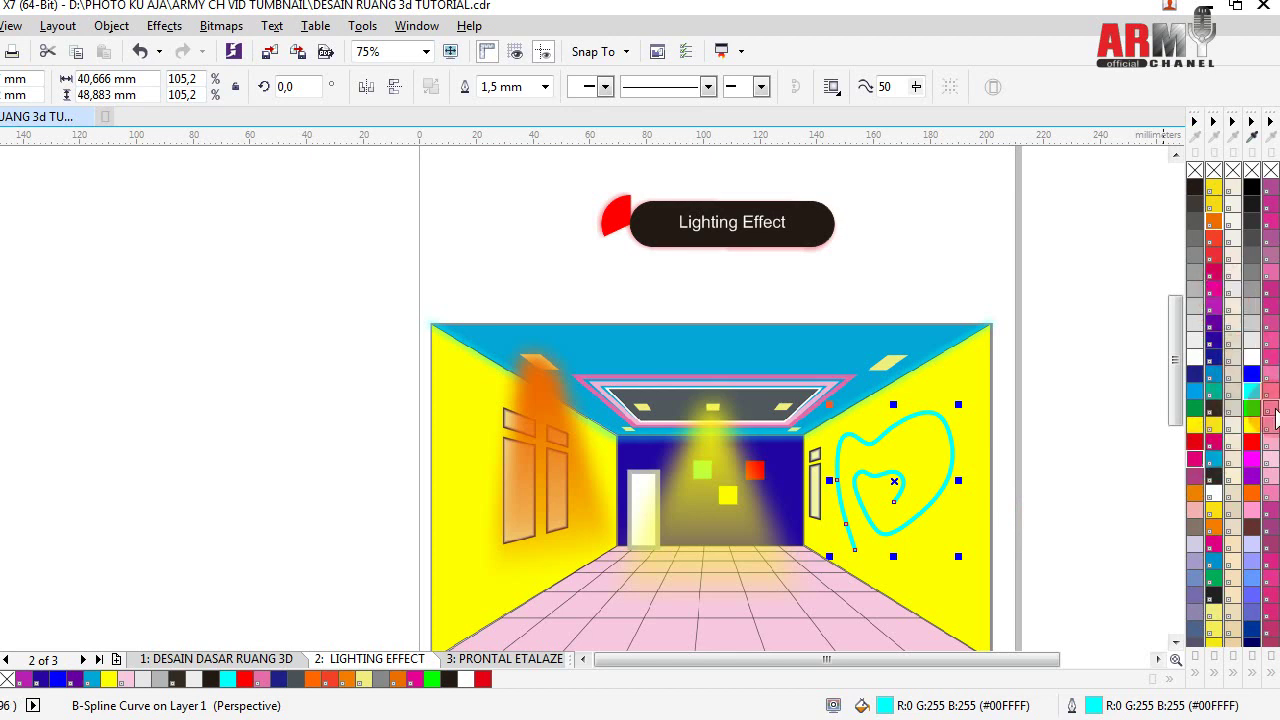
right_click(1272, 225)
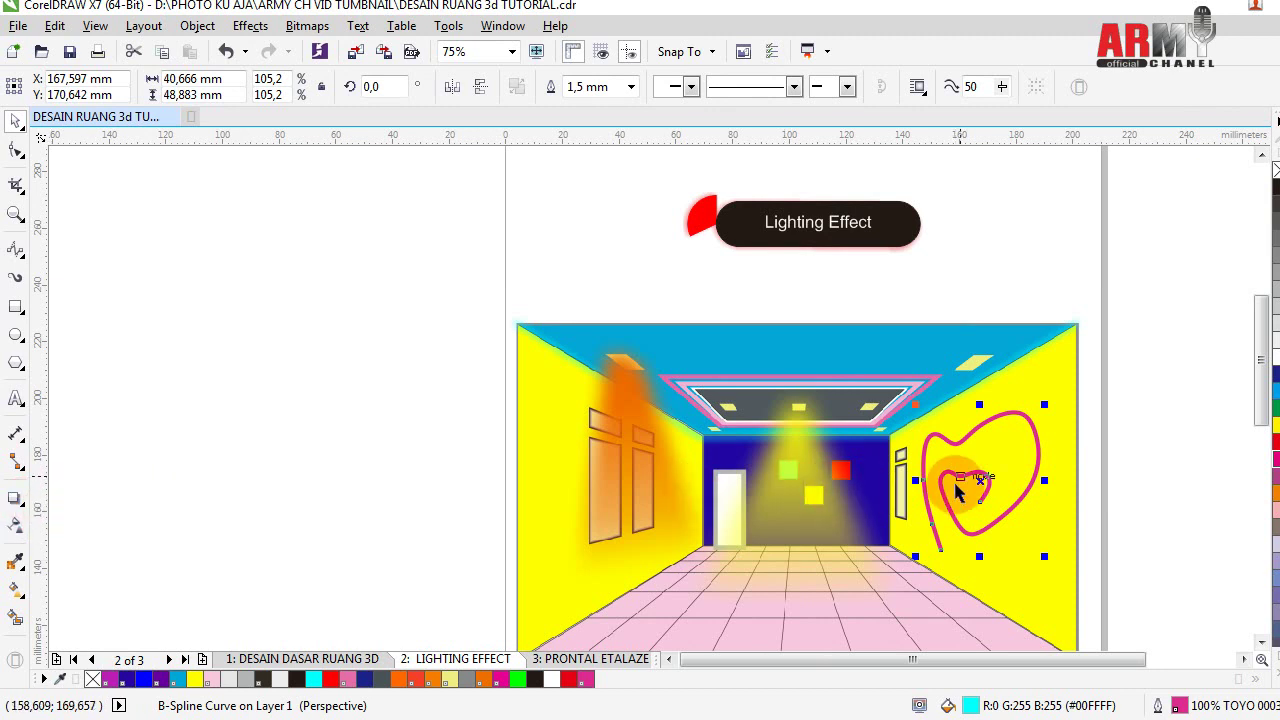
- Convert the pink heart curve to a 300 dpi RGB bitmap with transparent background
left_click(307, 32)
left_click(335, 51)
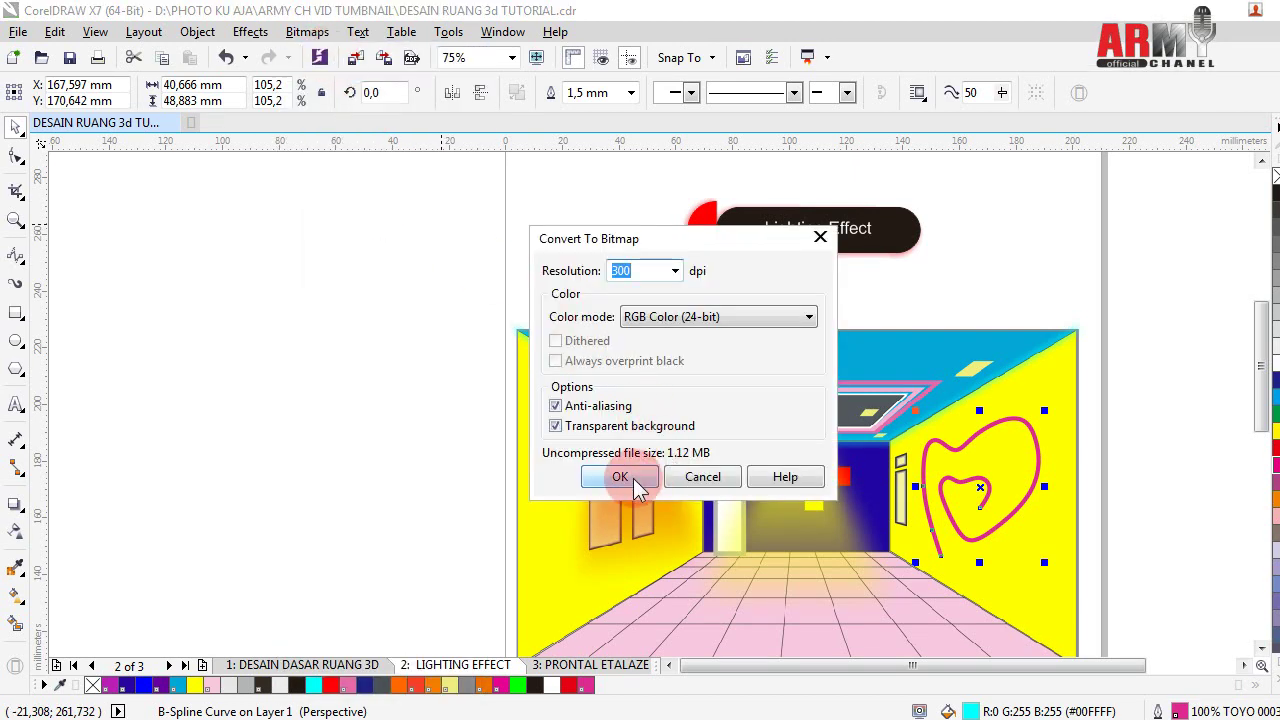
left_click(633, 478)
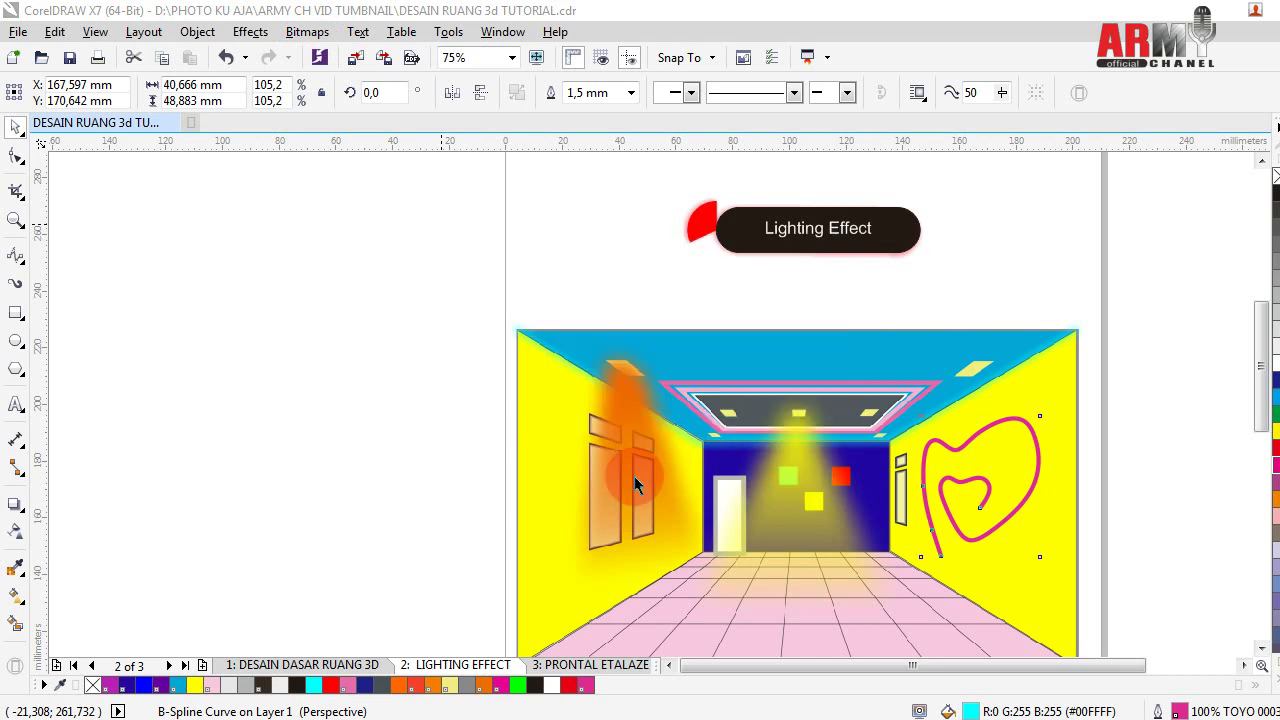
left_click(350, 95)
left_click(312, 33)
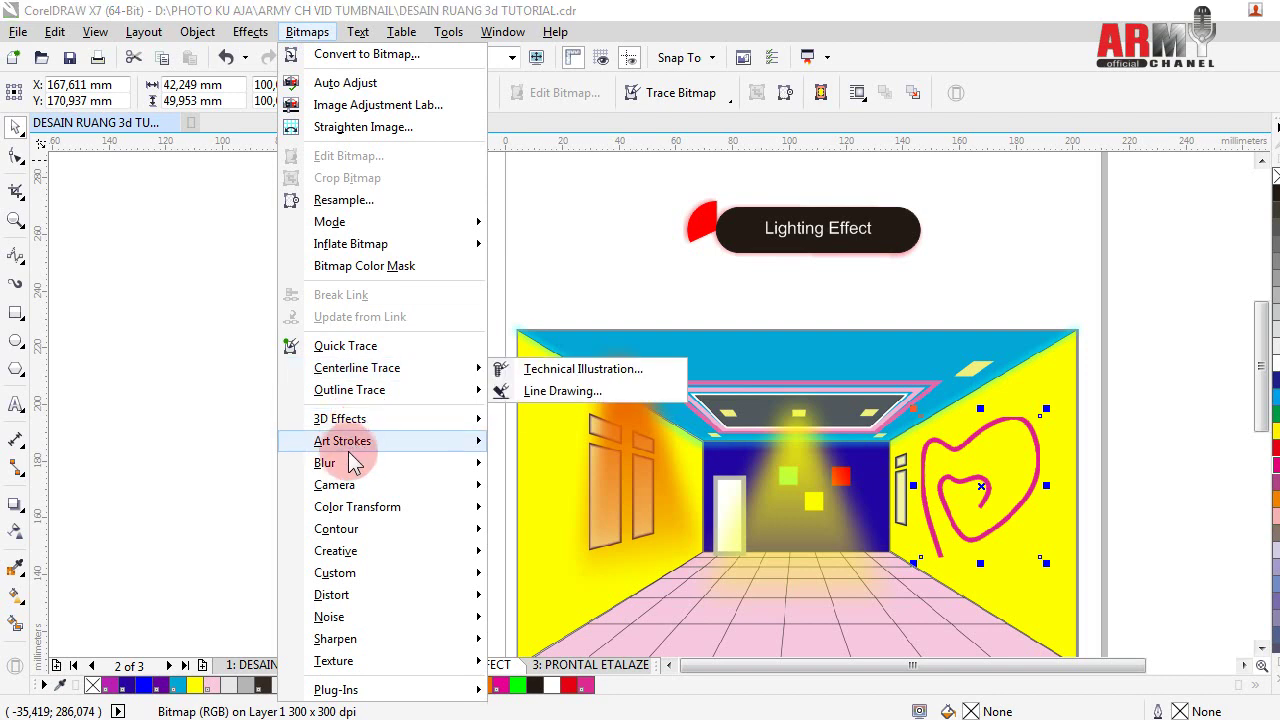
- Apply a 35-pixel Gaussian Blur to the pink heart bitmap on the right wall
mouse_move(325, 463)
left_click(545, 486)
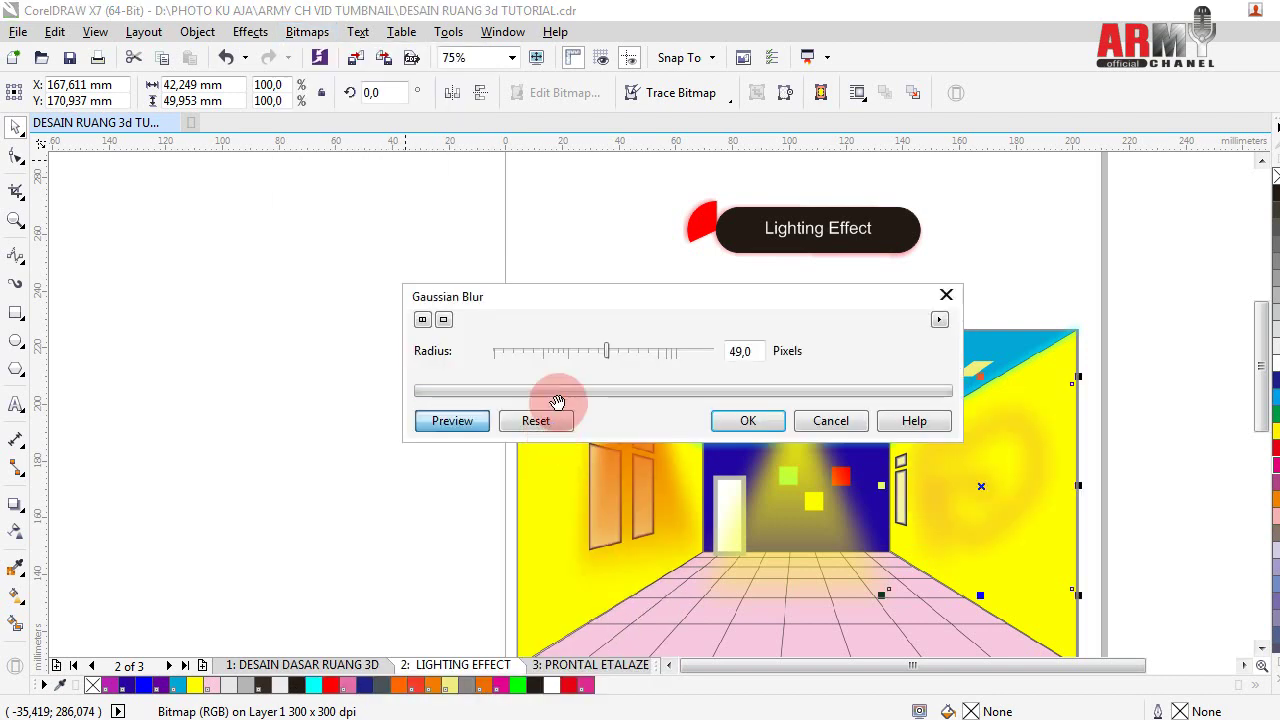
left_click(577, 350)
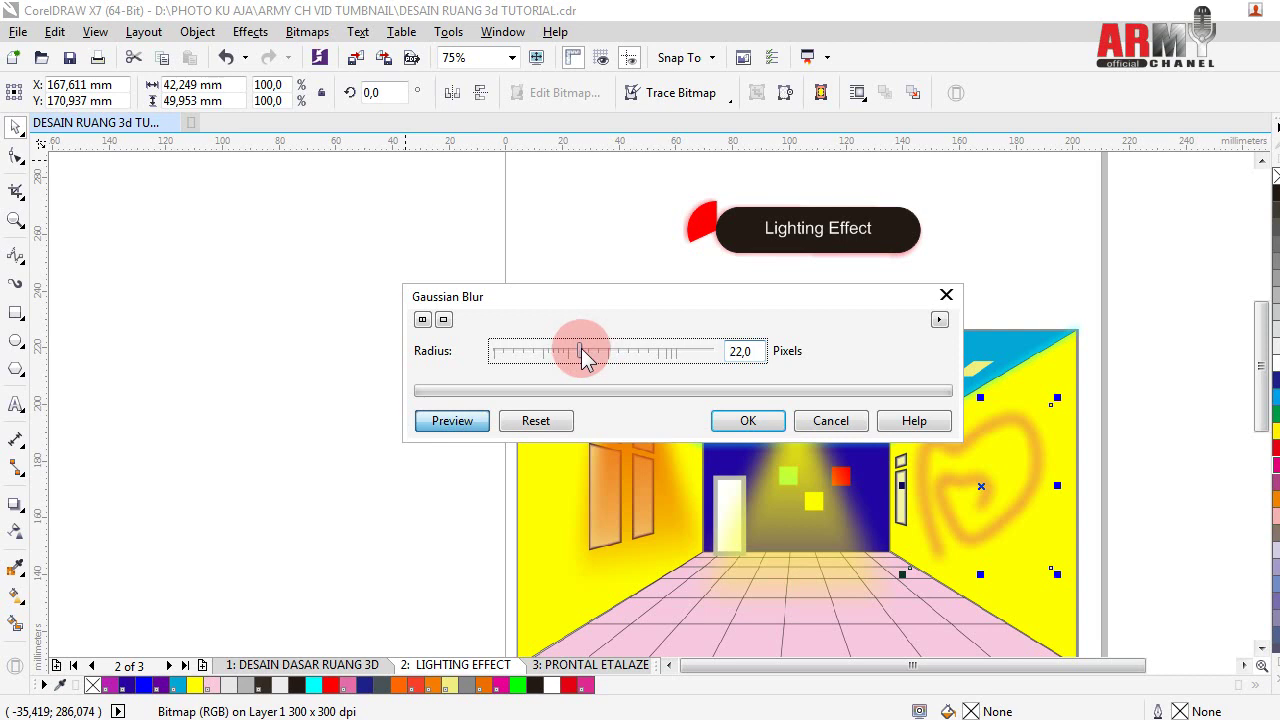
left_click_drag(588, 360, 617, 361)
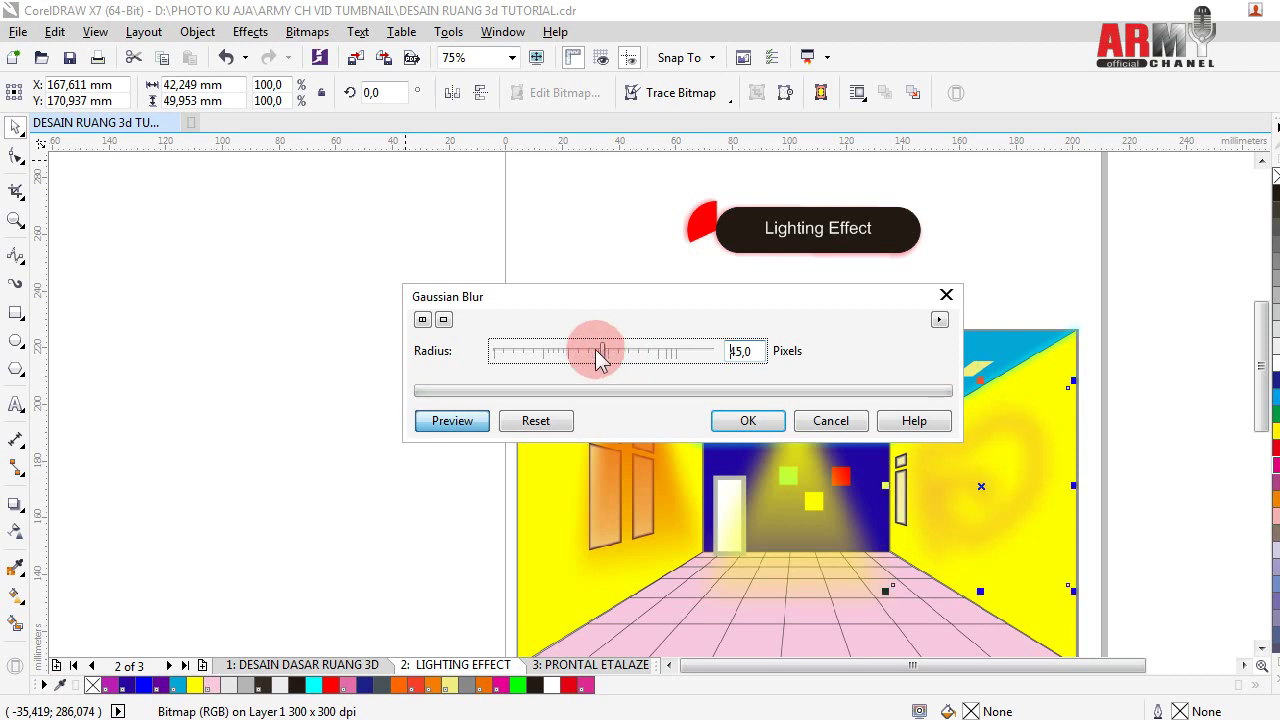
left_click_drag(596, 351, 593, 350)
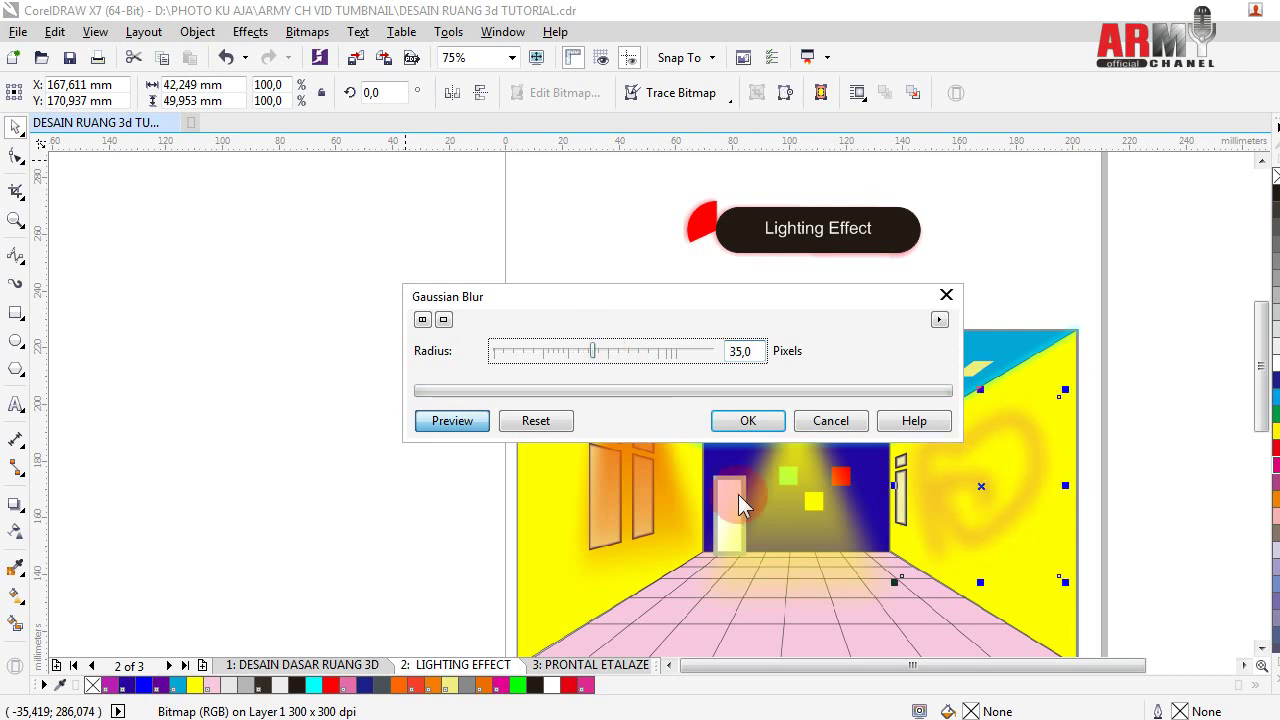
left_click(748, 420)
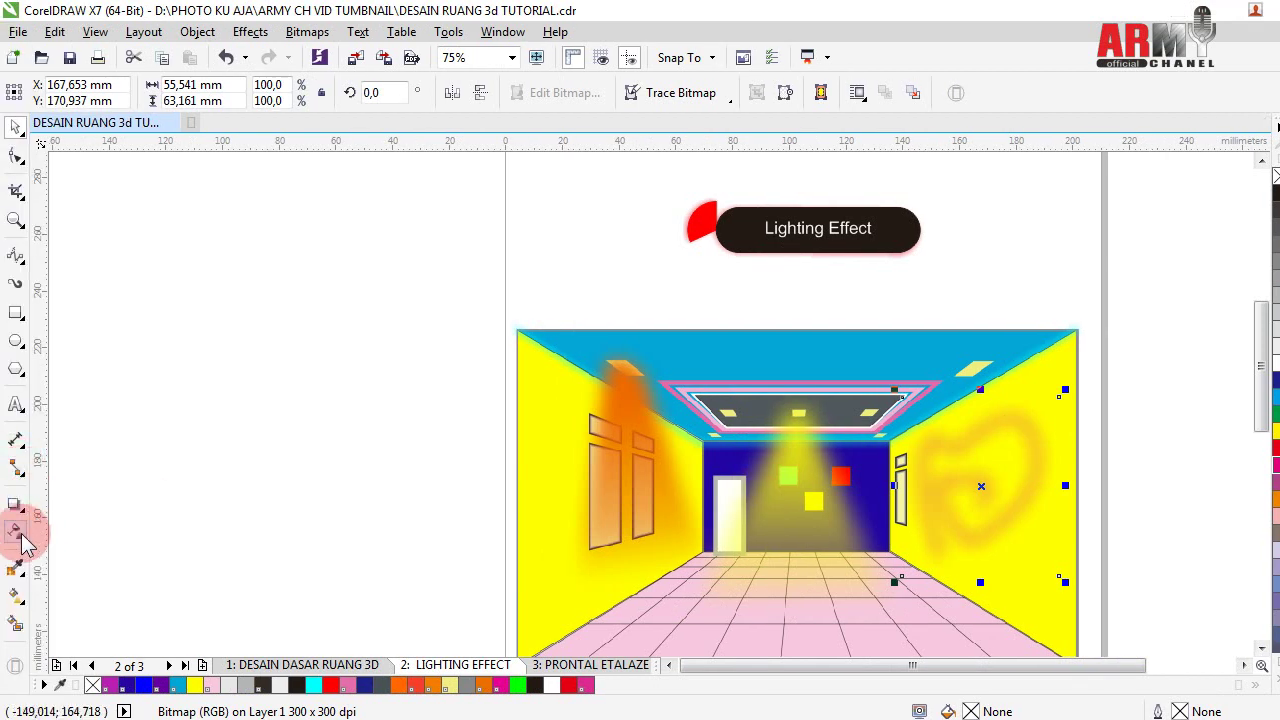
- Add an orange drop shadow behind the blurred heart
left_click(30, 515)
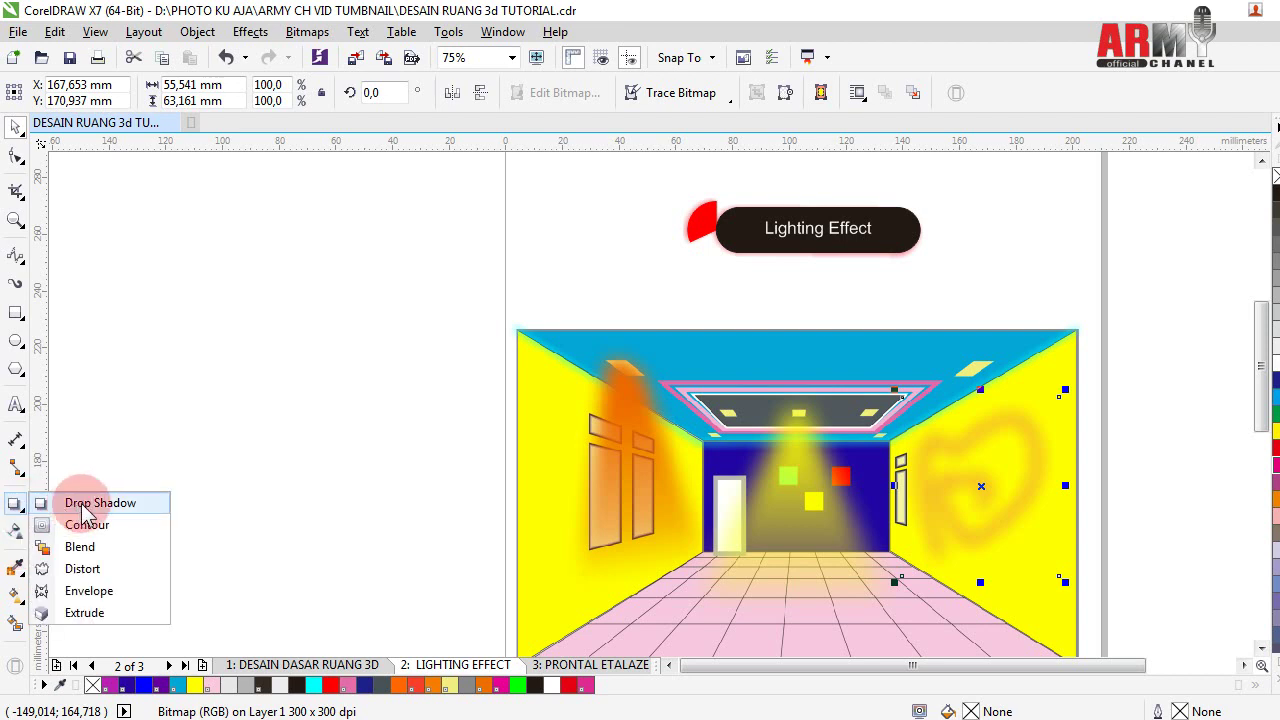
left_click(82, 508)
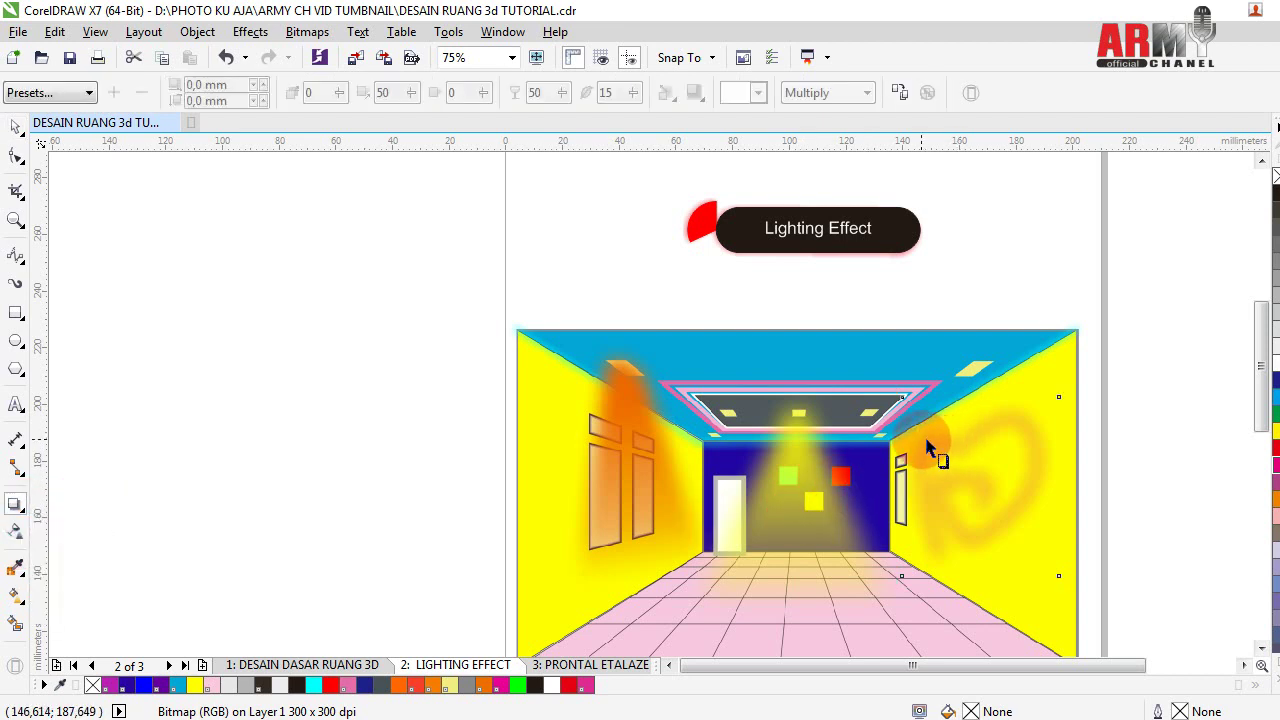
left_click_drag(936, 451, 973, 488)
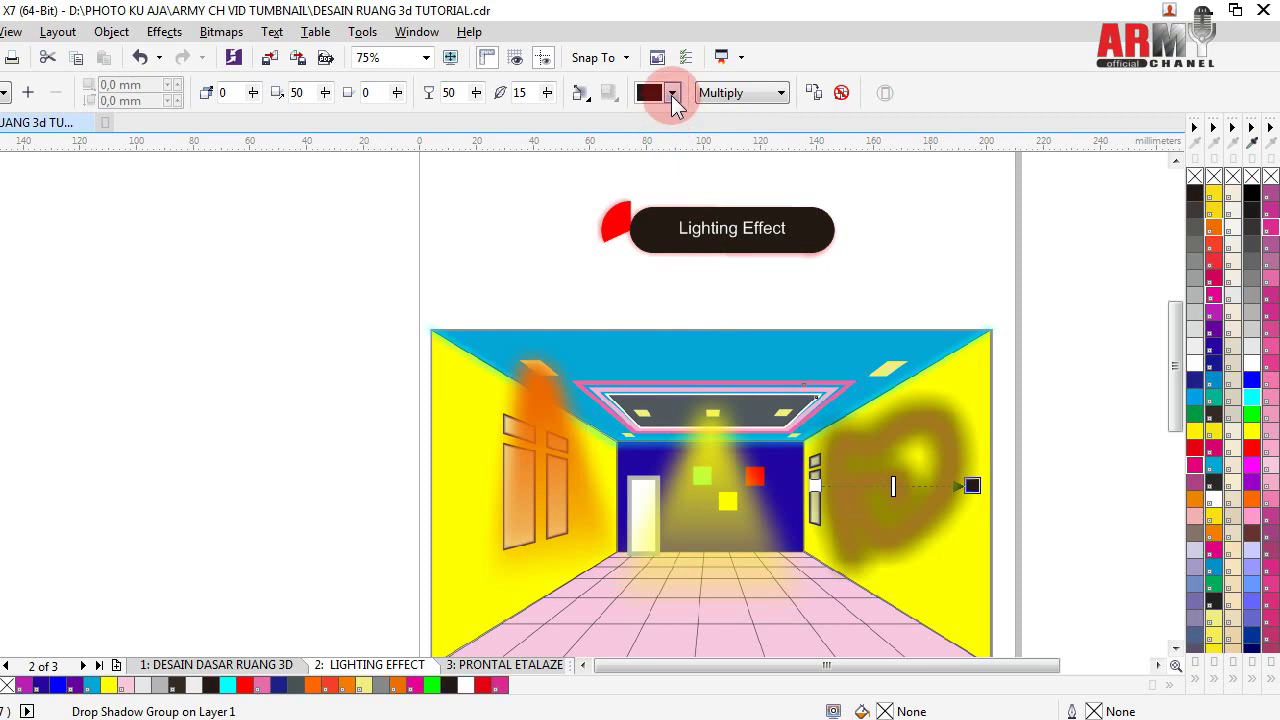
left_click(672, 93)
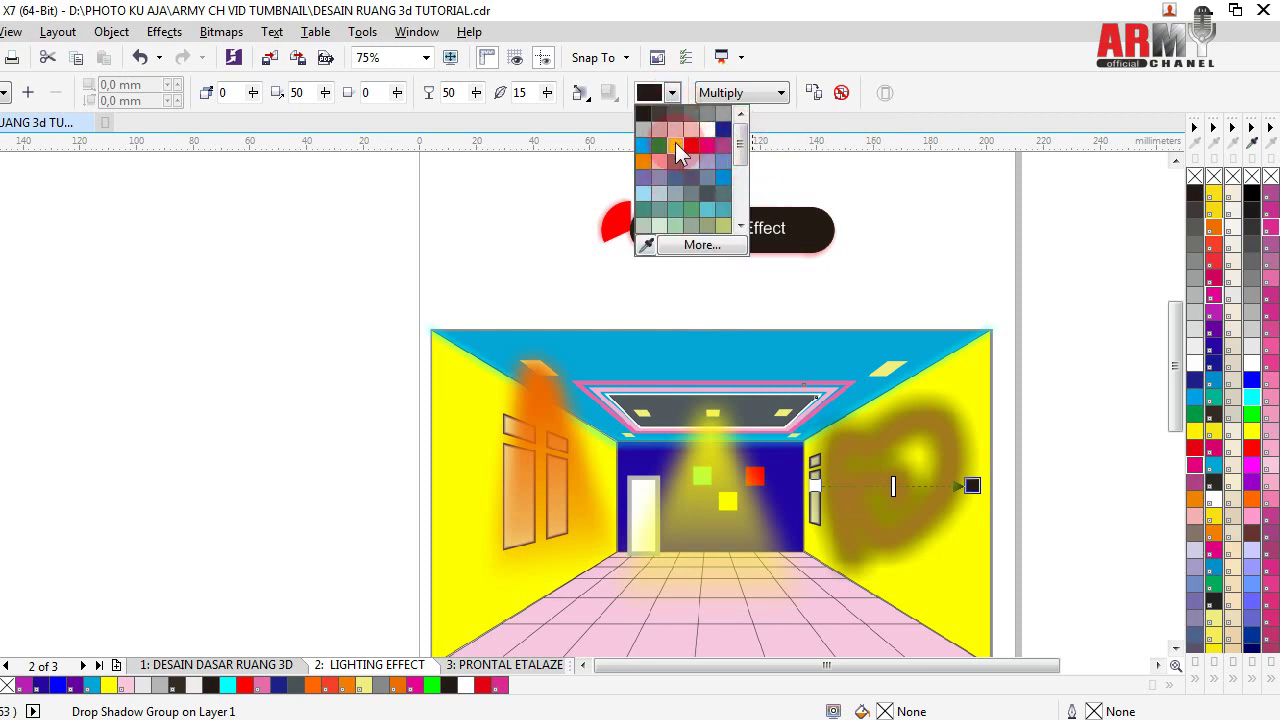
left_click(643, 162)
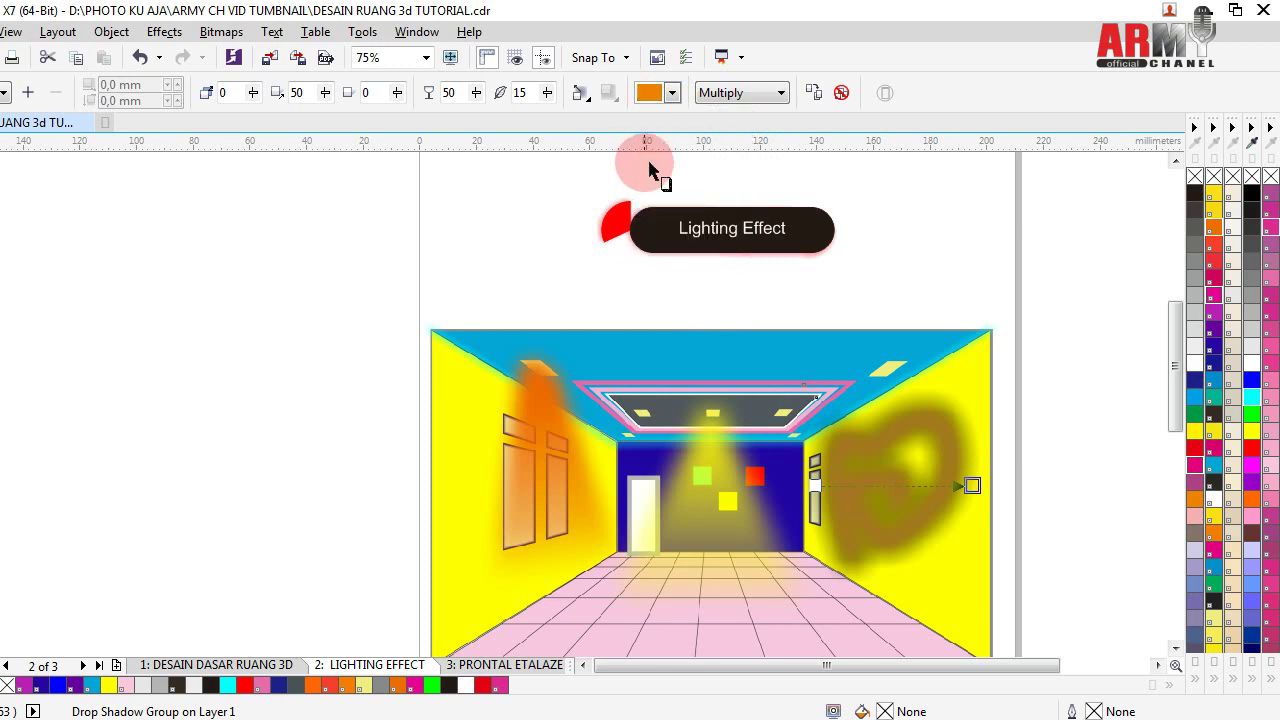
- Try the Add, Subtract, Difference, Divide and If Darker blend modes, settling on If Lighter
left_click(779, 92)
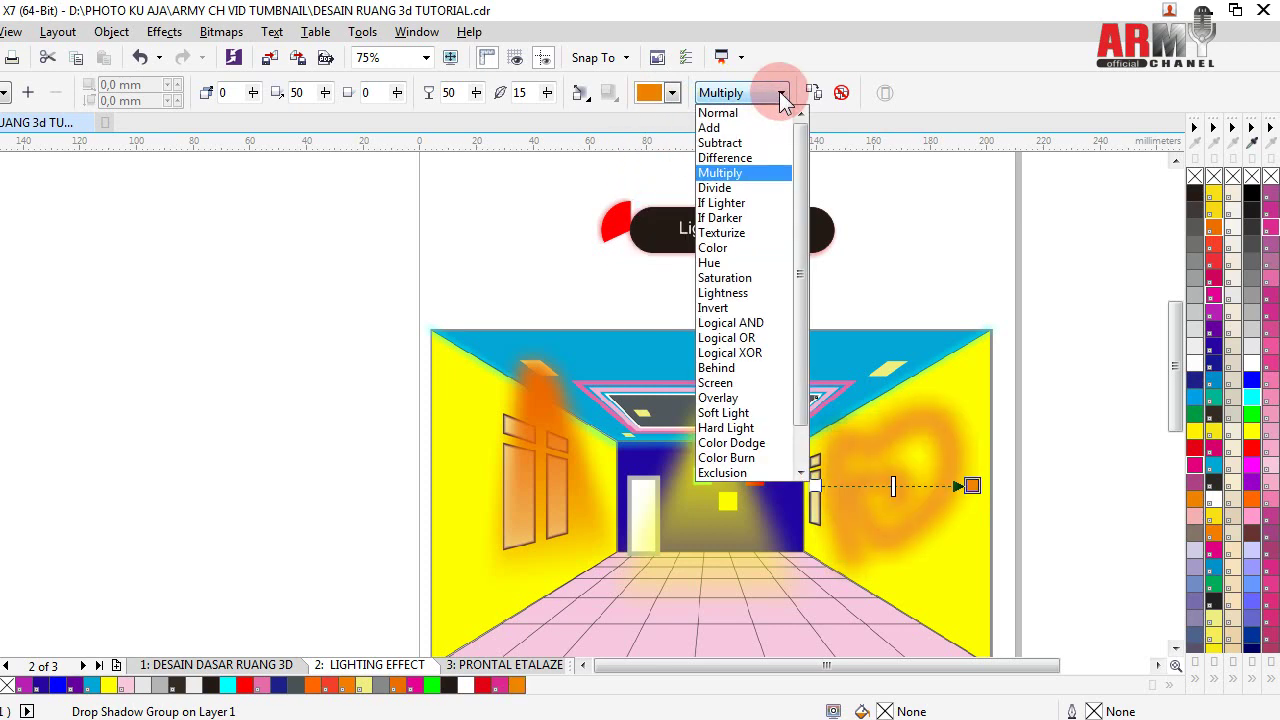
left_click(713, 130)
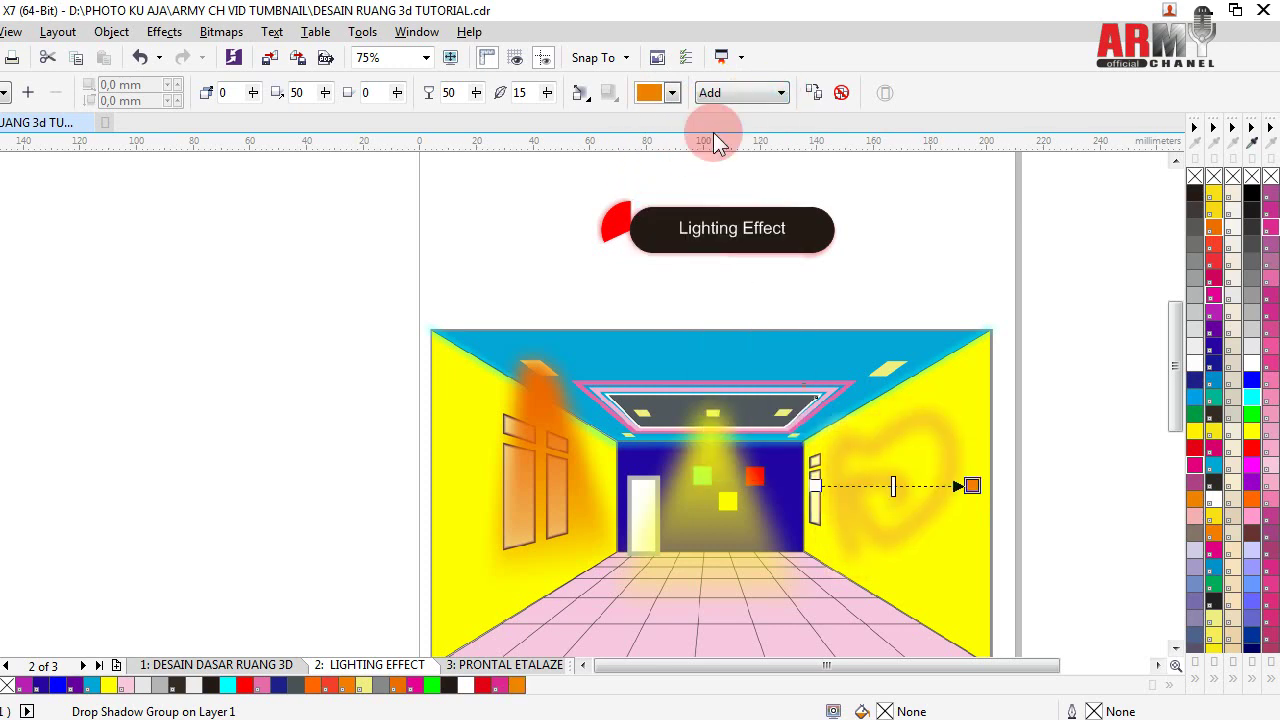
left_click(780, 94)
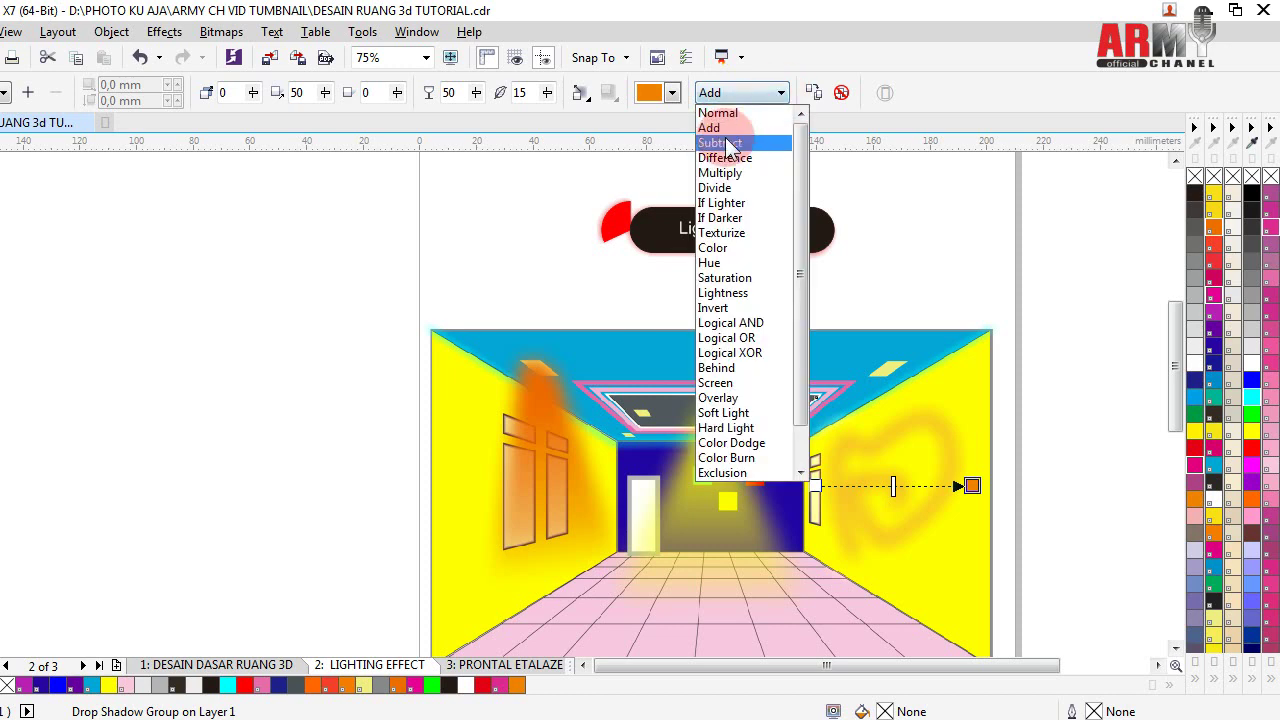
left_click(725, 137)
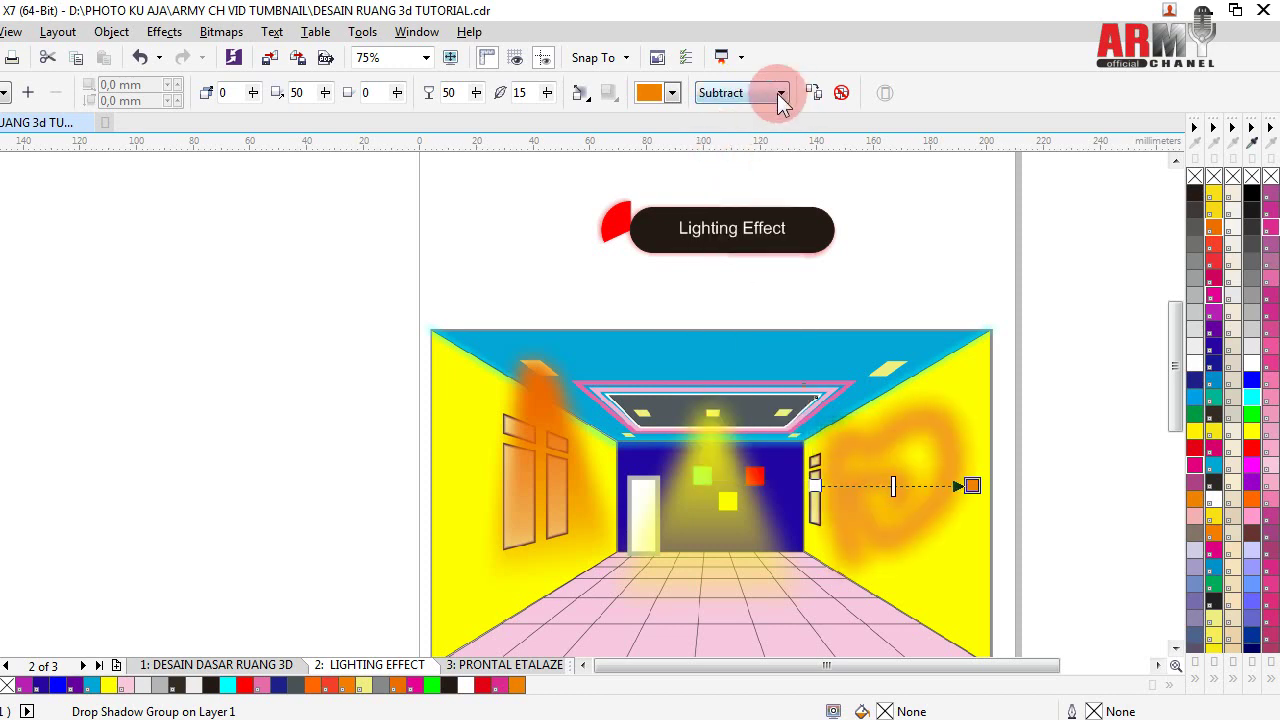
left_click(778, 93)
left_click(742, 158)
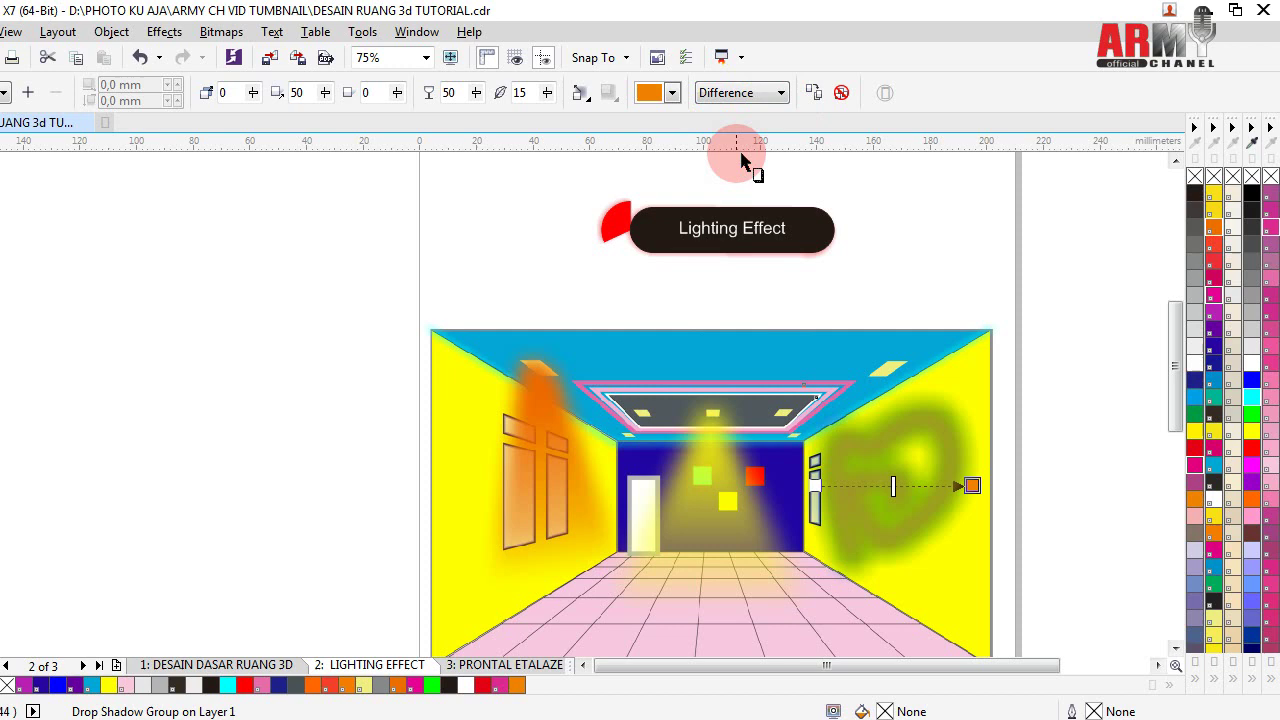
left_click(782, 93)
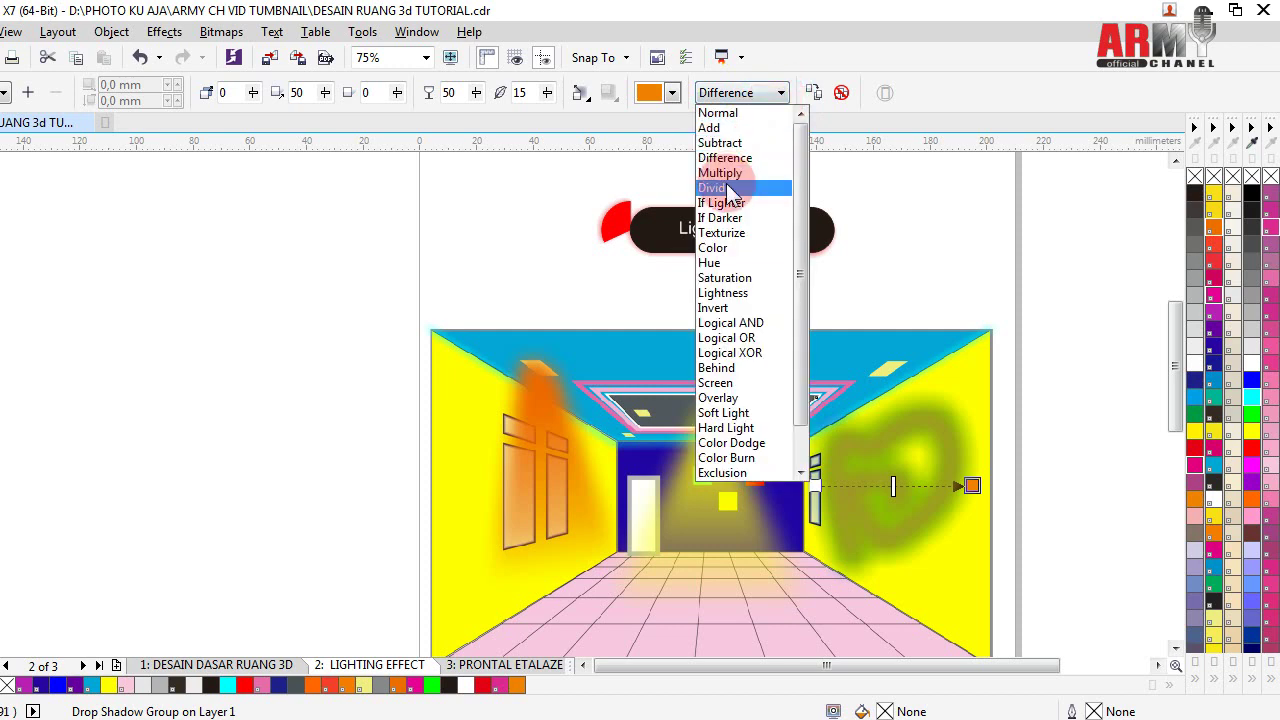
left_click(730, 166)
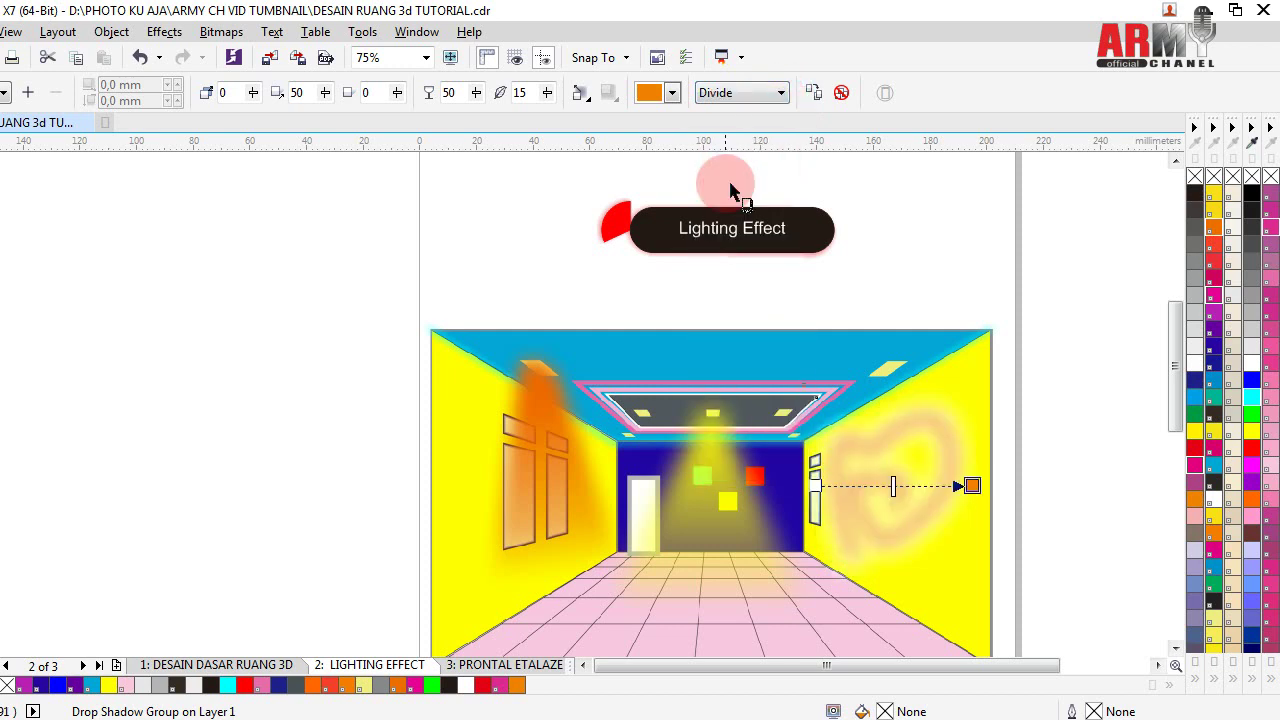
left_click(780, 93)
left_click(720, 218)
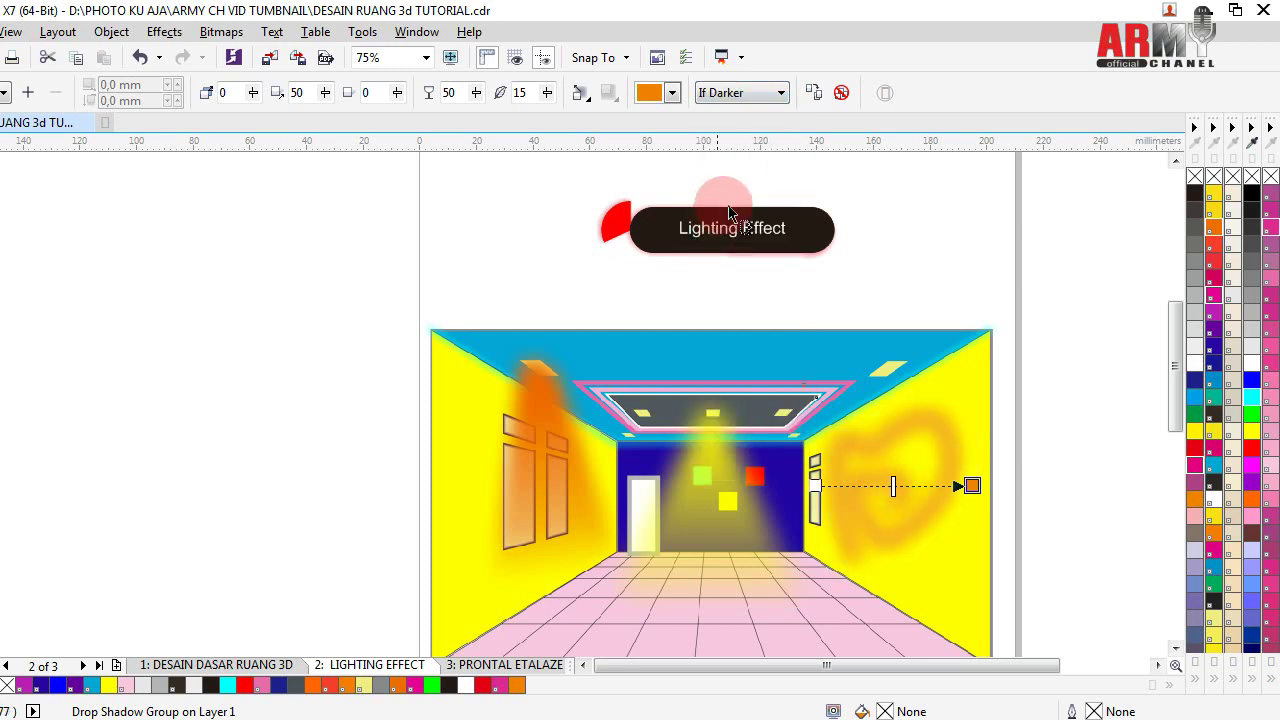
left_click(781, 93)
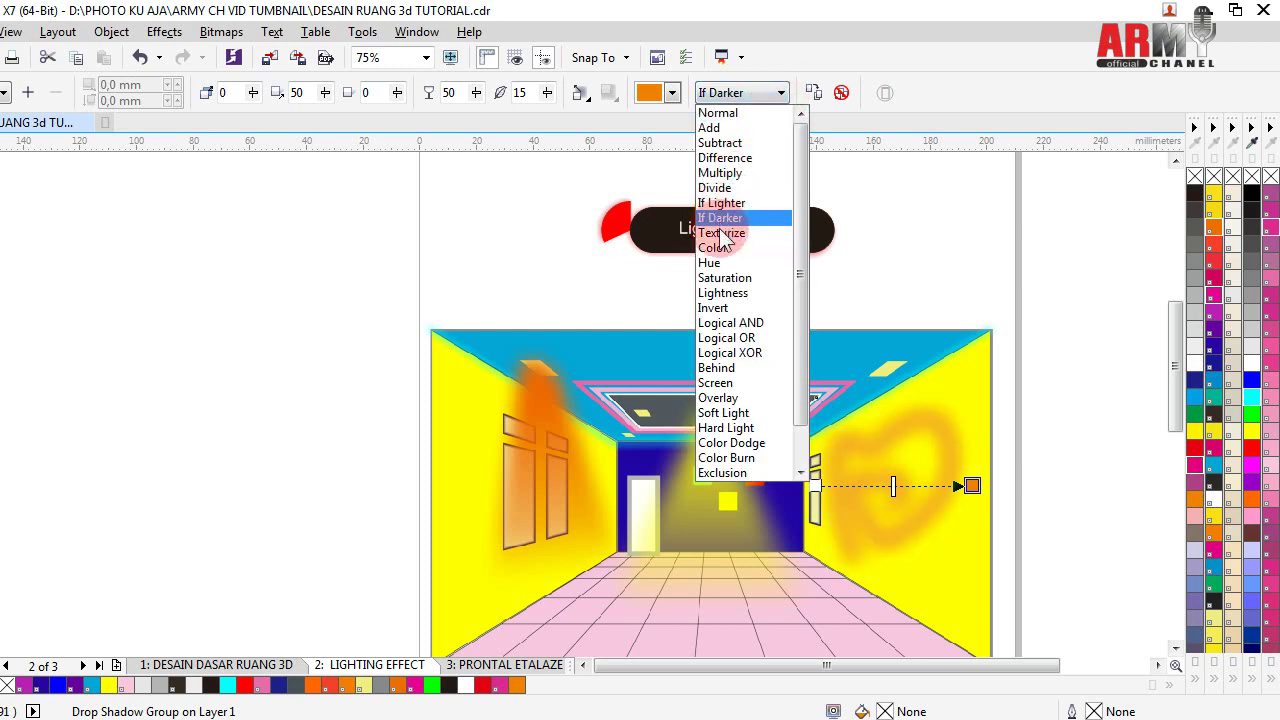
left_click(721, 203)
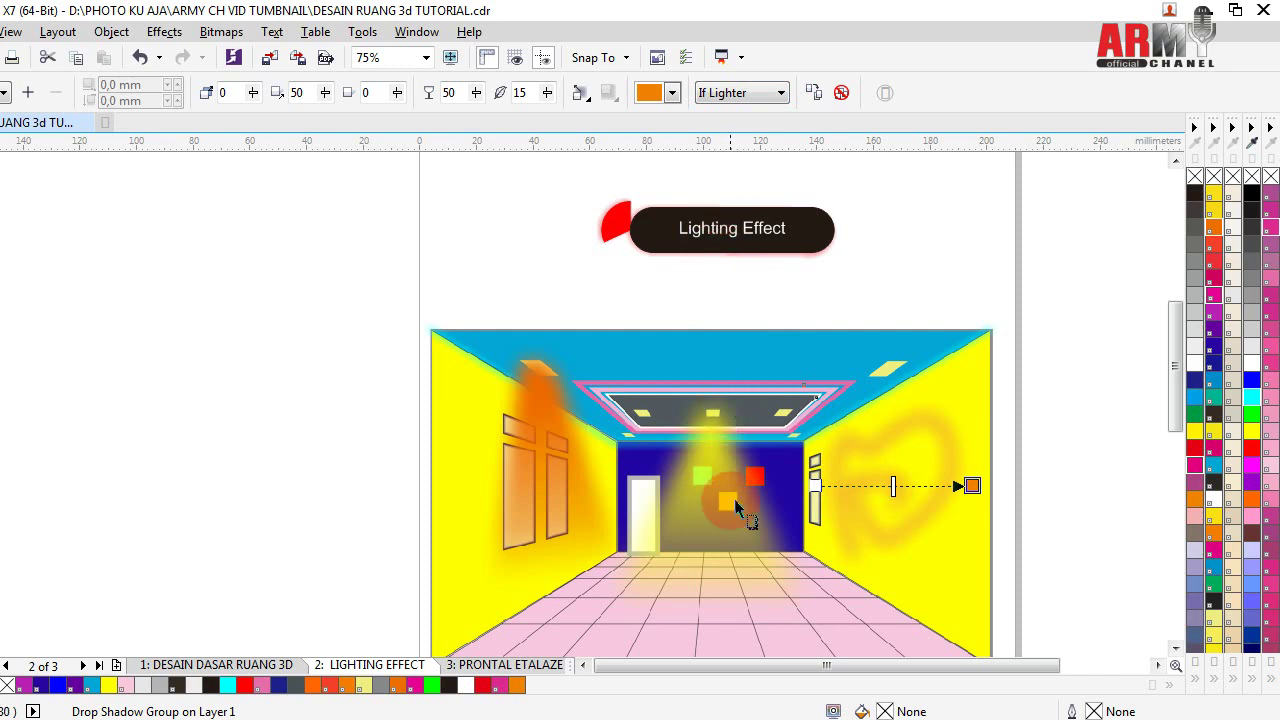
- Raise the glow's opacity to 61 and, after trying Normal and Subtract, blend it in Add mode
left_click_drag(923, 510, 868, 485)
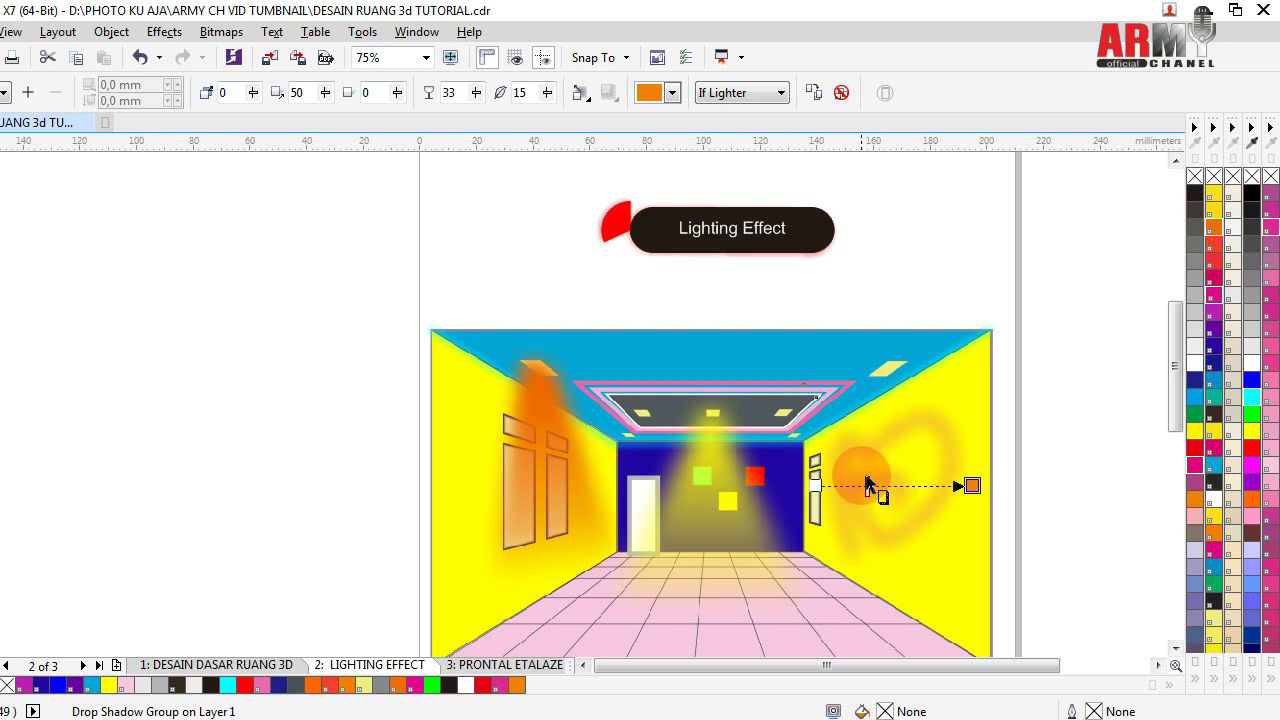
left_click_drag(868, 485, 986, 486)
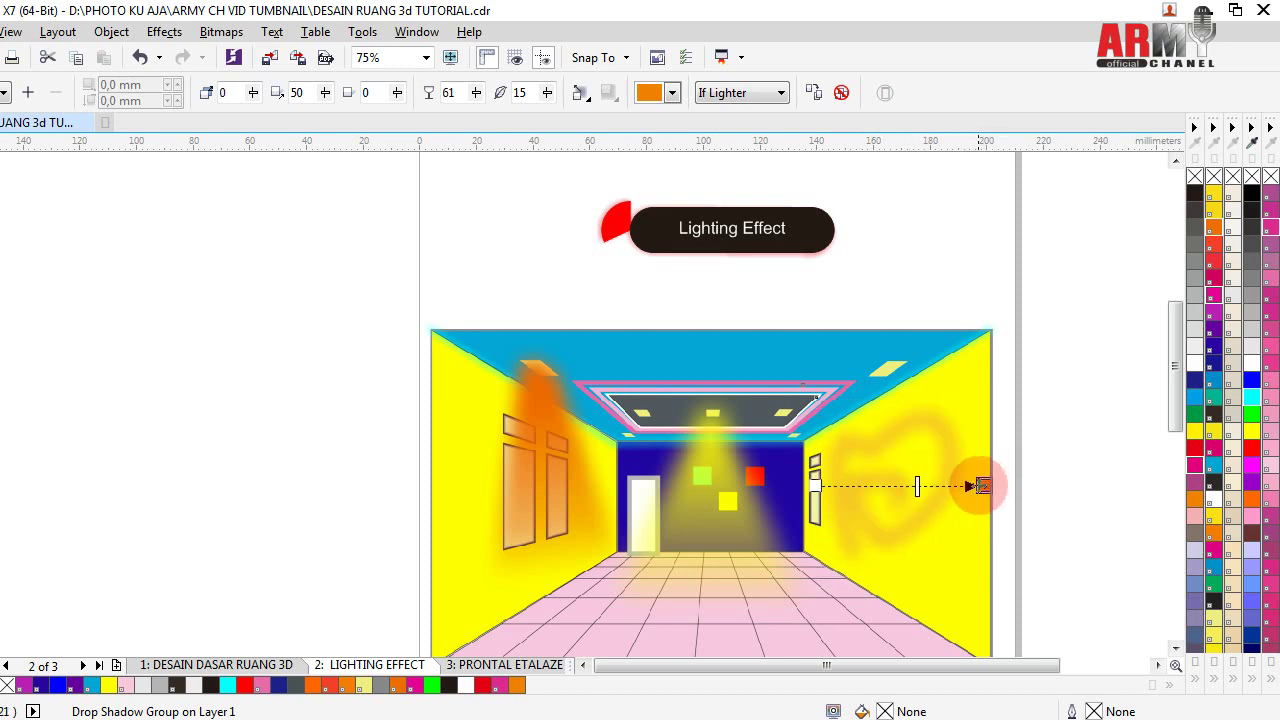
left_click(781, 93)
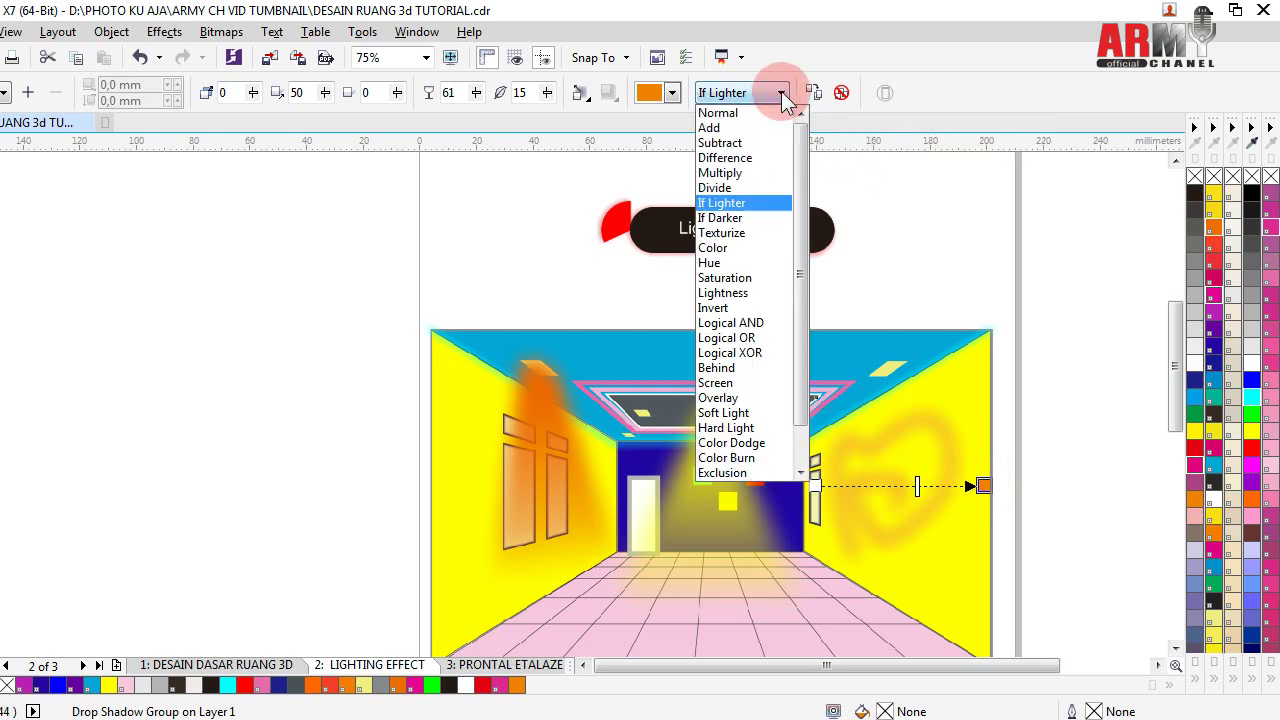
left_click(737, 127)
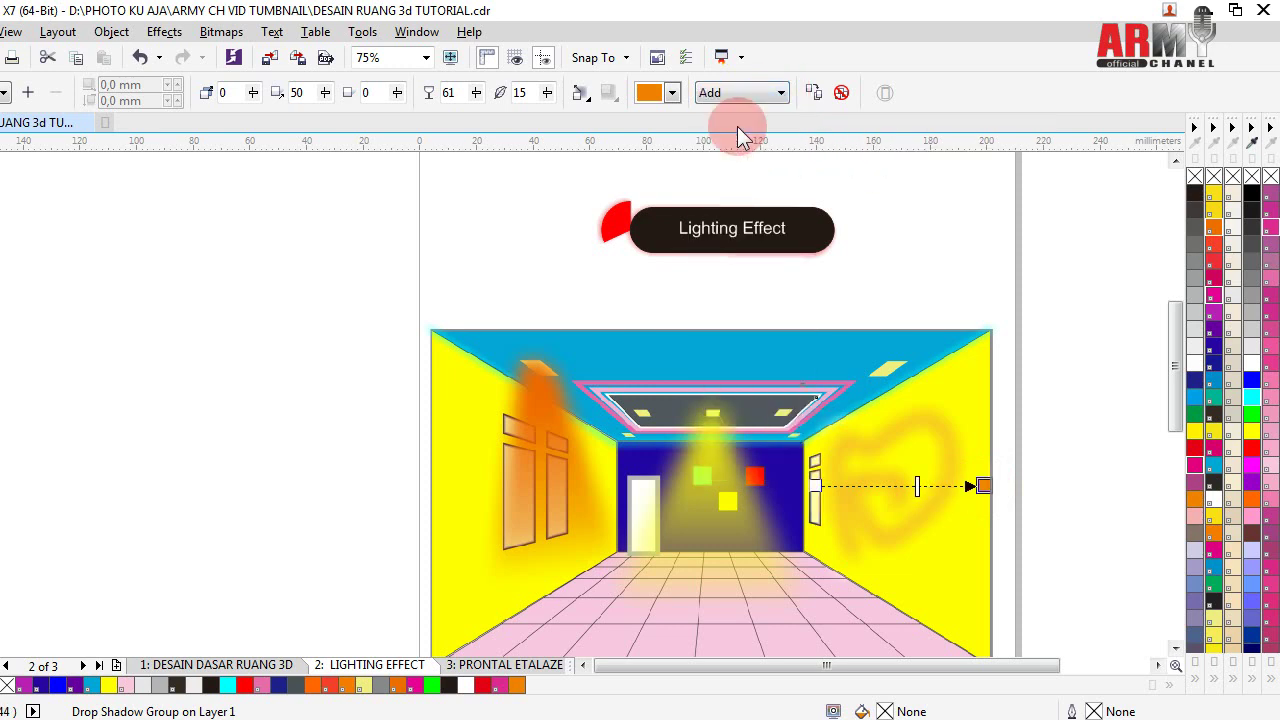
left_click(781, 93)
left_click(740, 113)
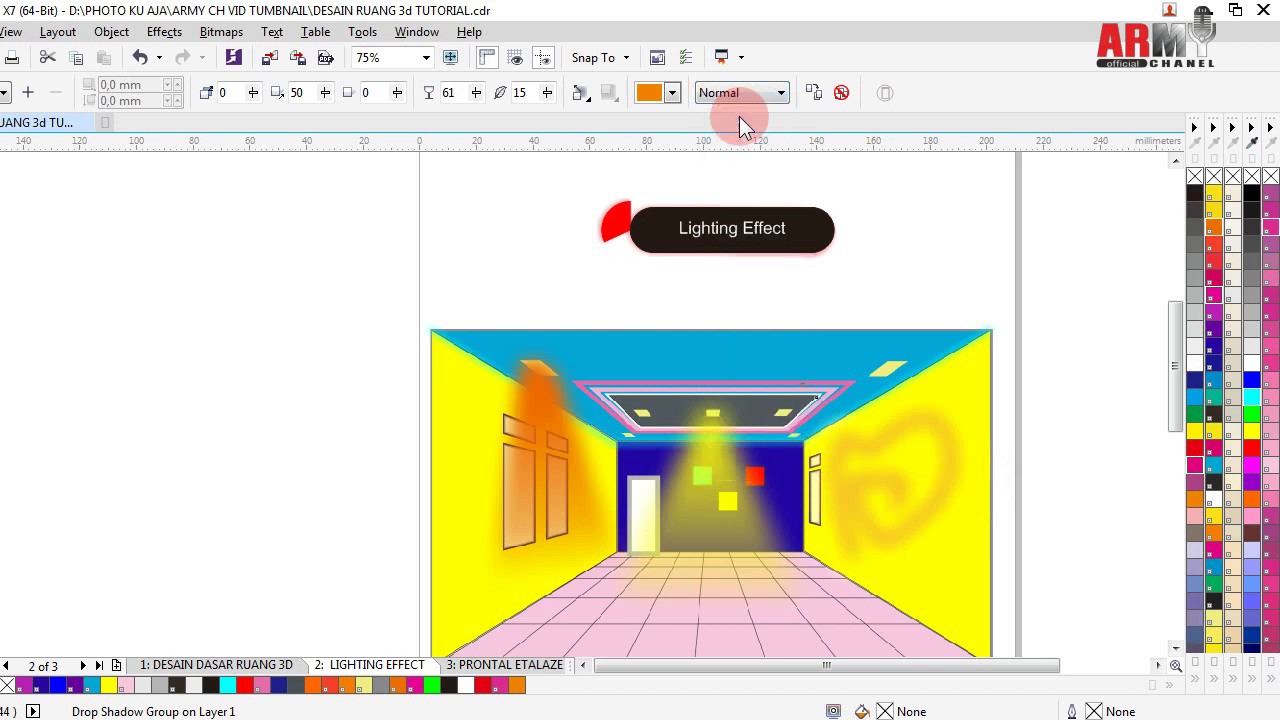
left_click(782, 93)
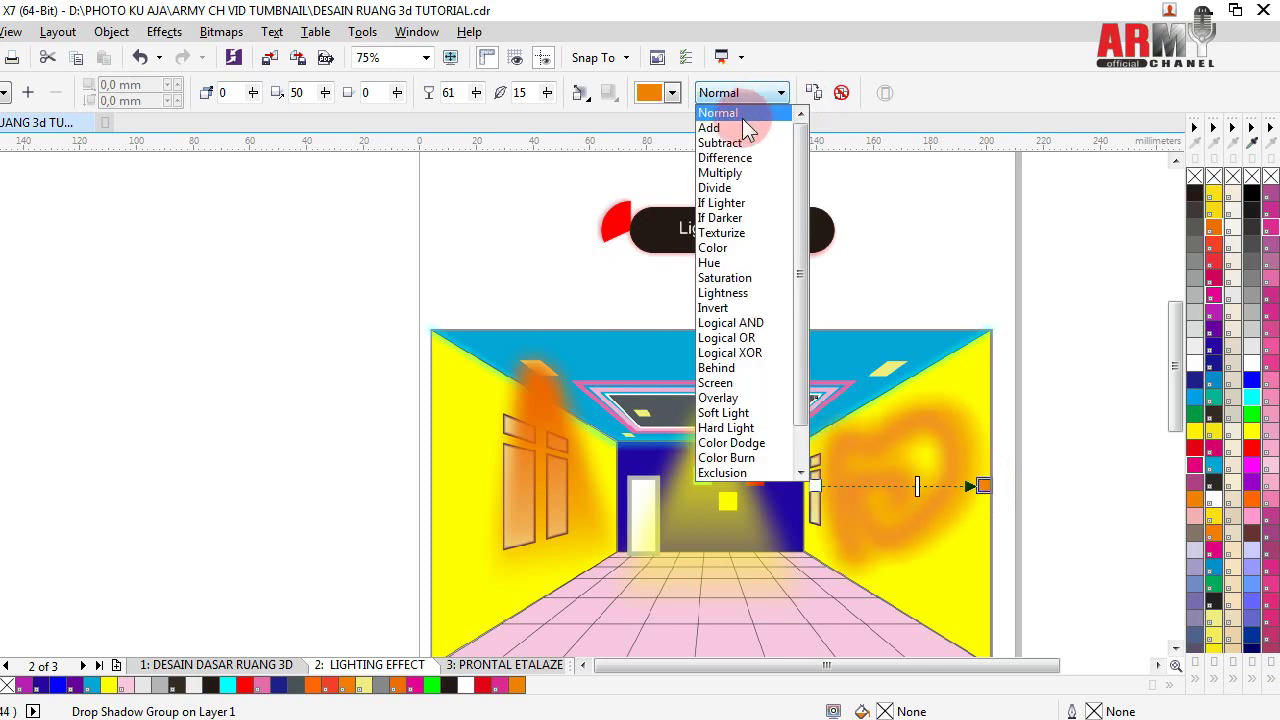
left_click(735, 142)
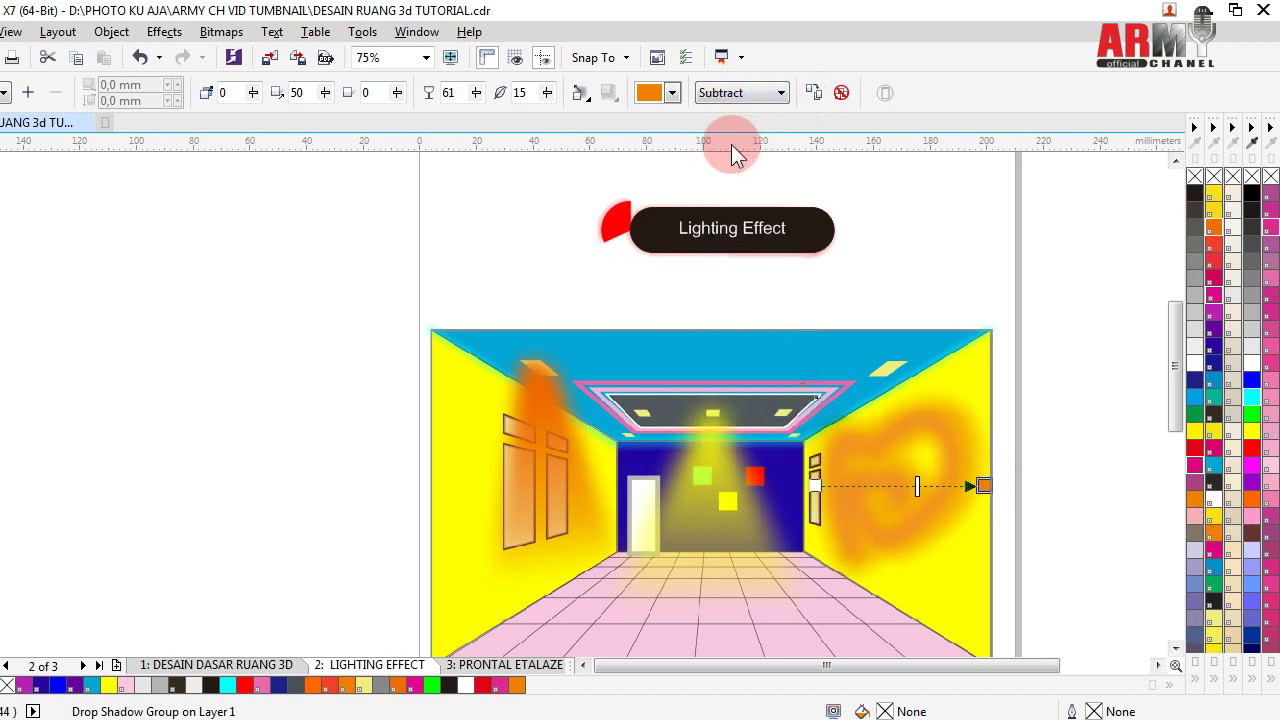
left_click(779, 93)
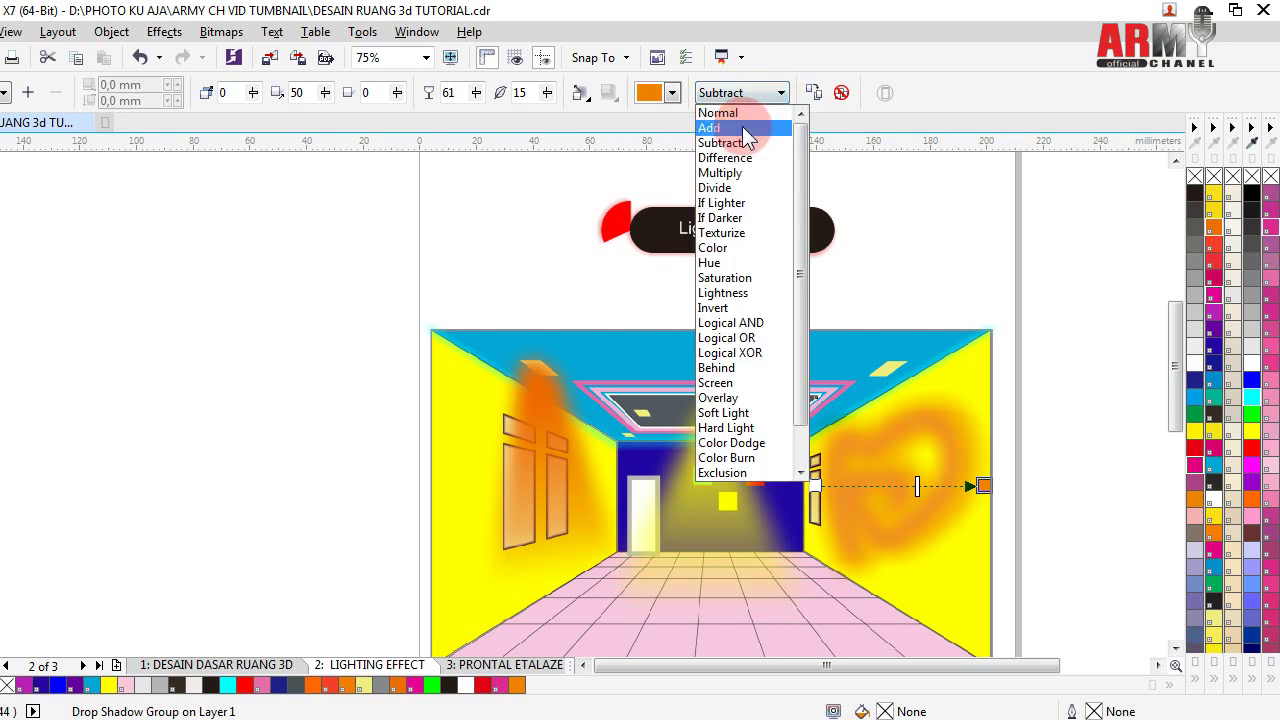
left_click(747, 128)
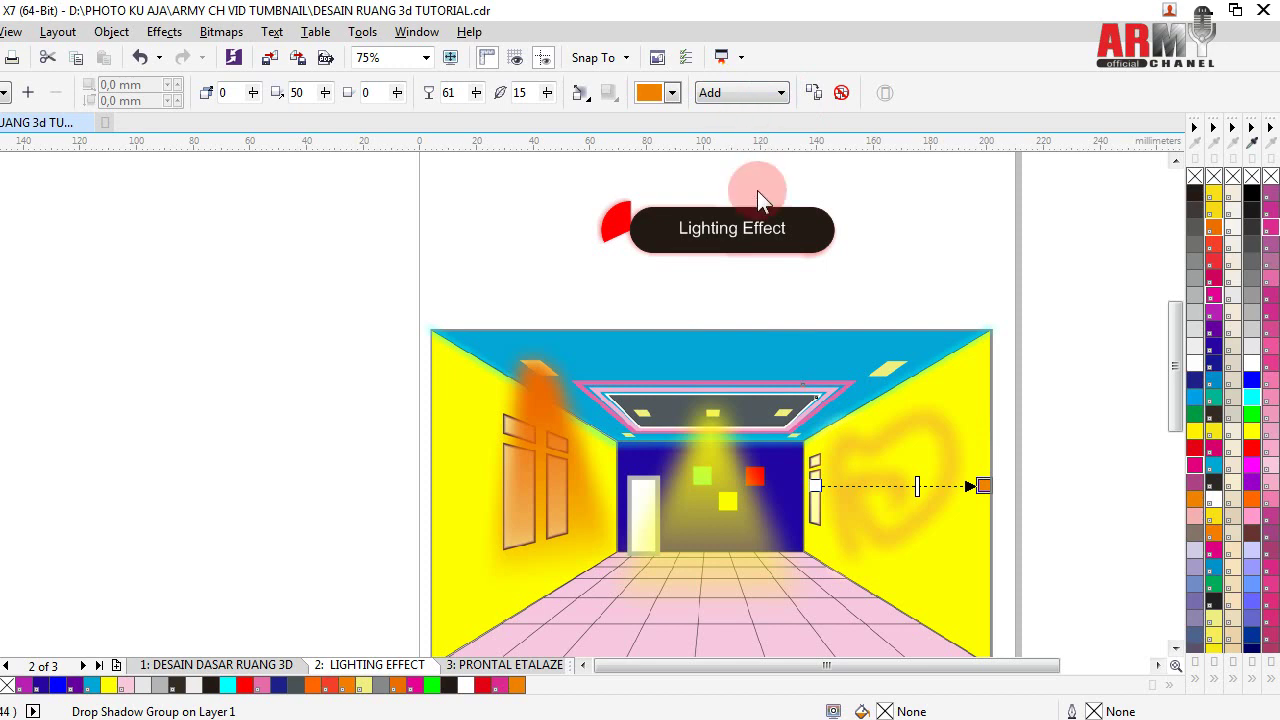
- Drag the shadow's end handle to stretch the glow toward the wall's right edge
left_click_drag(984, 486, 922, 546)
left_click_drag(922, 545, 982, 483)
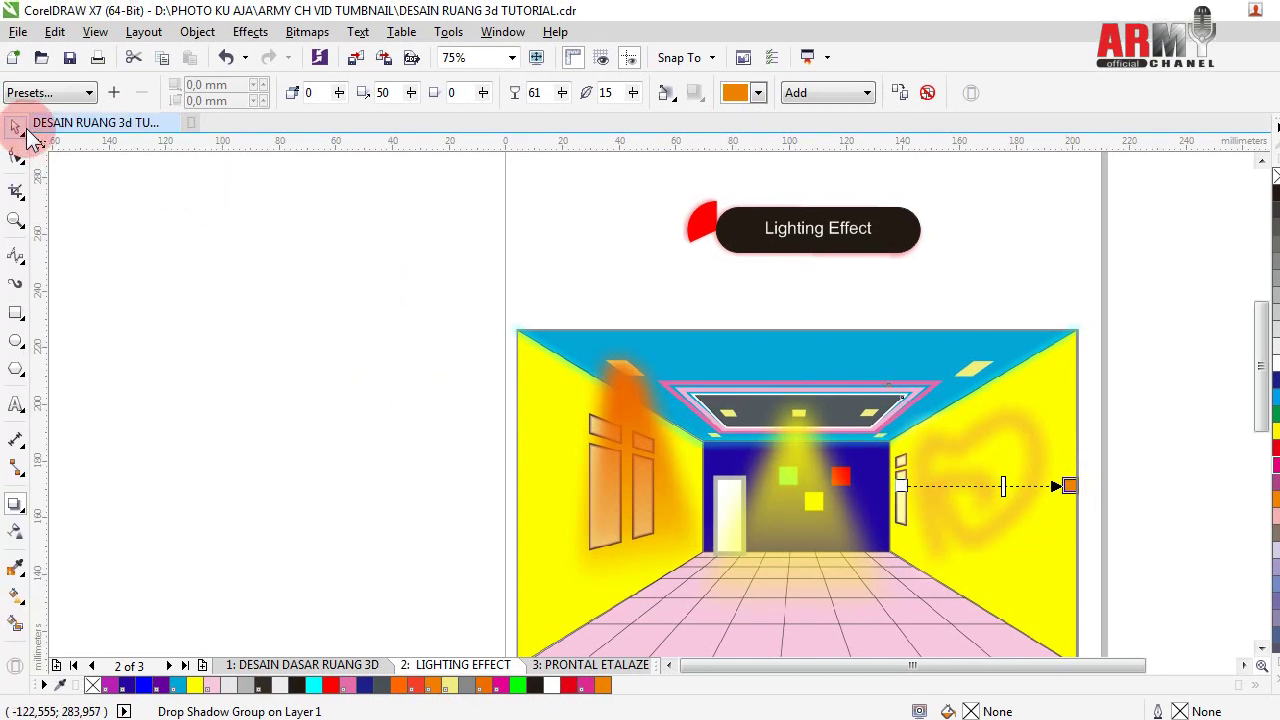
left_click(18, 128)
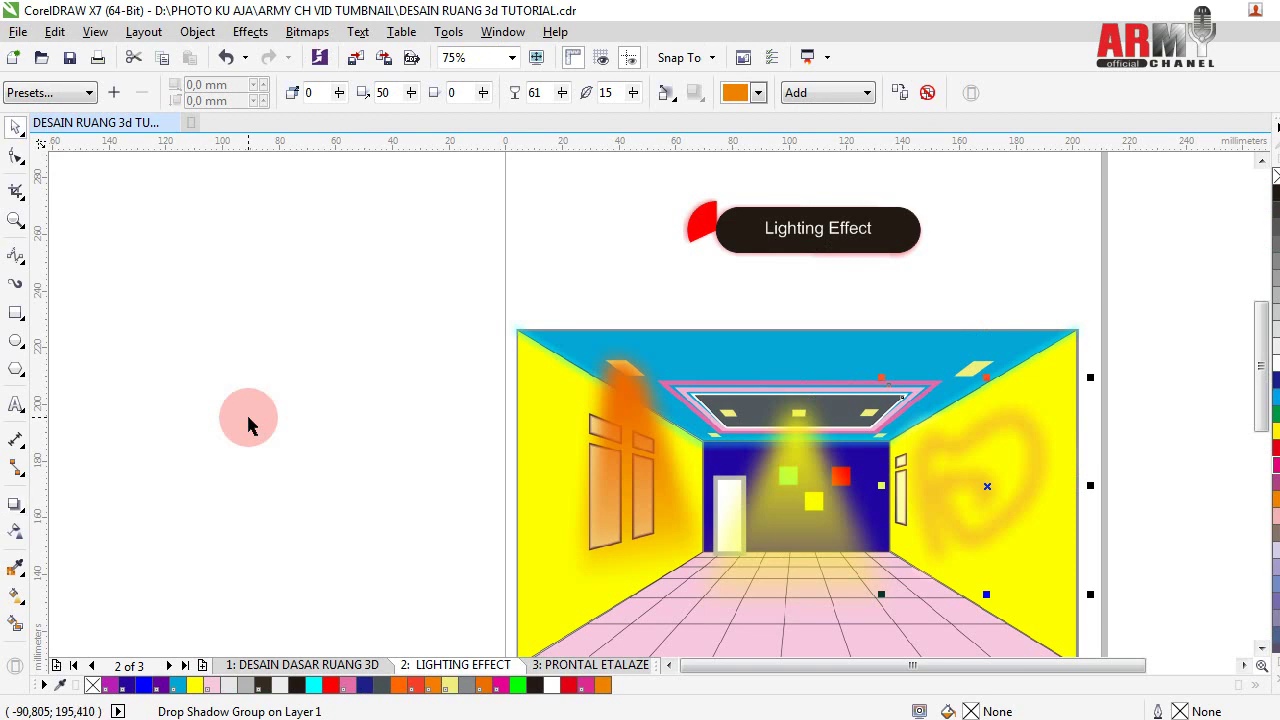
- Delete the selected glow object, then add enlarged 'I Love You' text on the right wall
key("Delete")
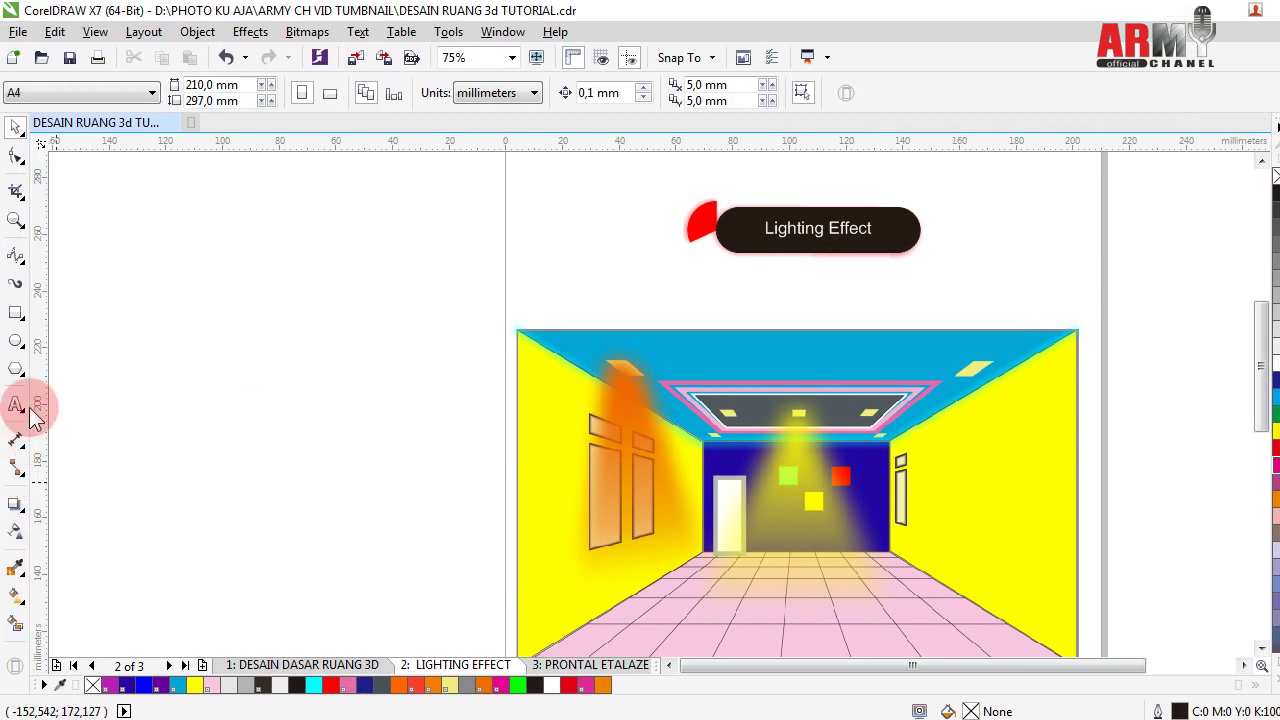
left_click(18, 406)
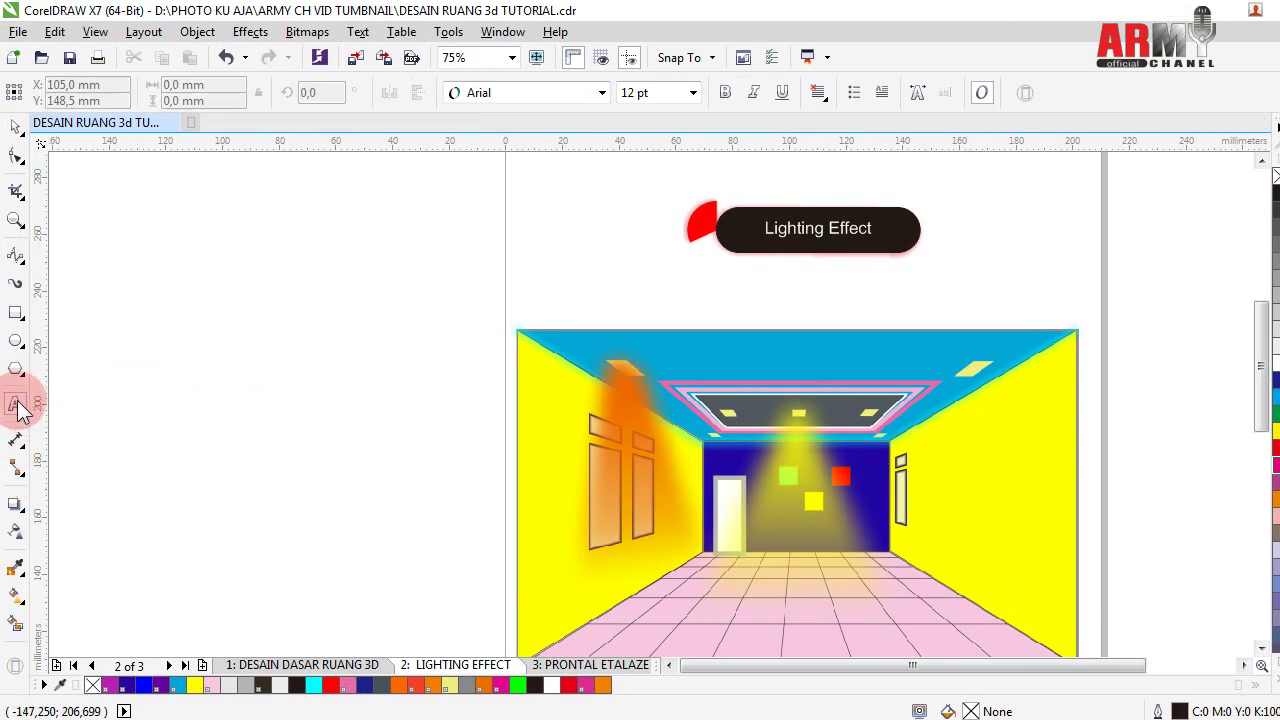
left_click(943, 491)
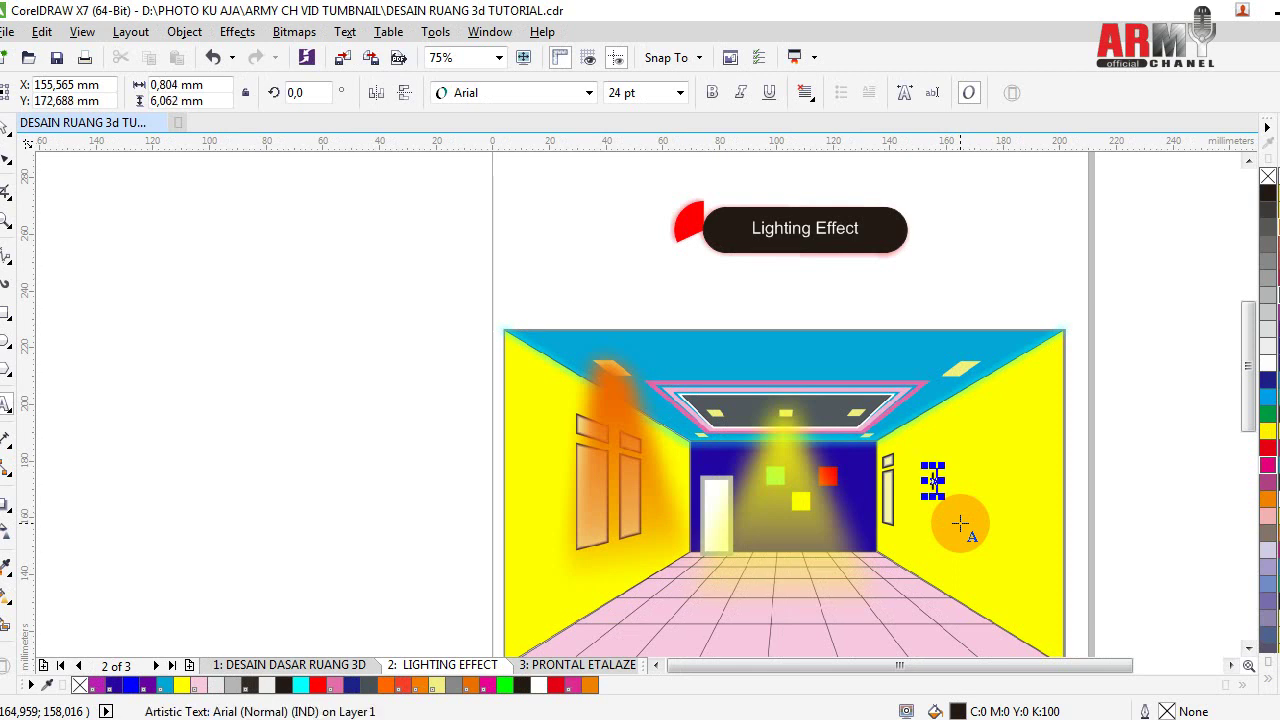
type("Lov")
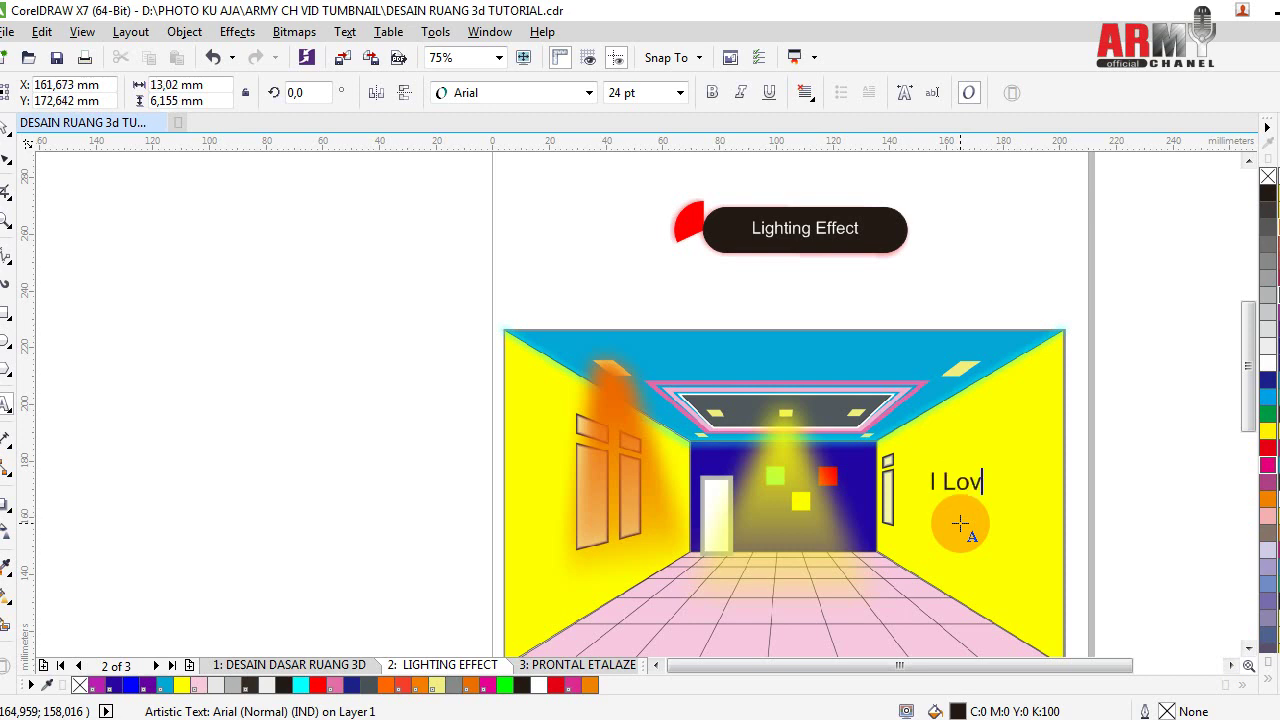
type("e Y")
type("ou")
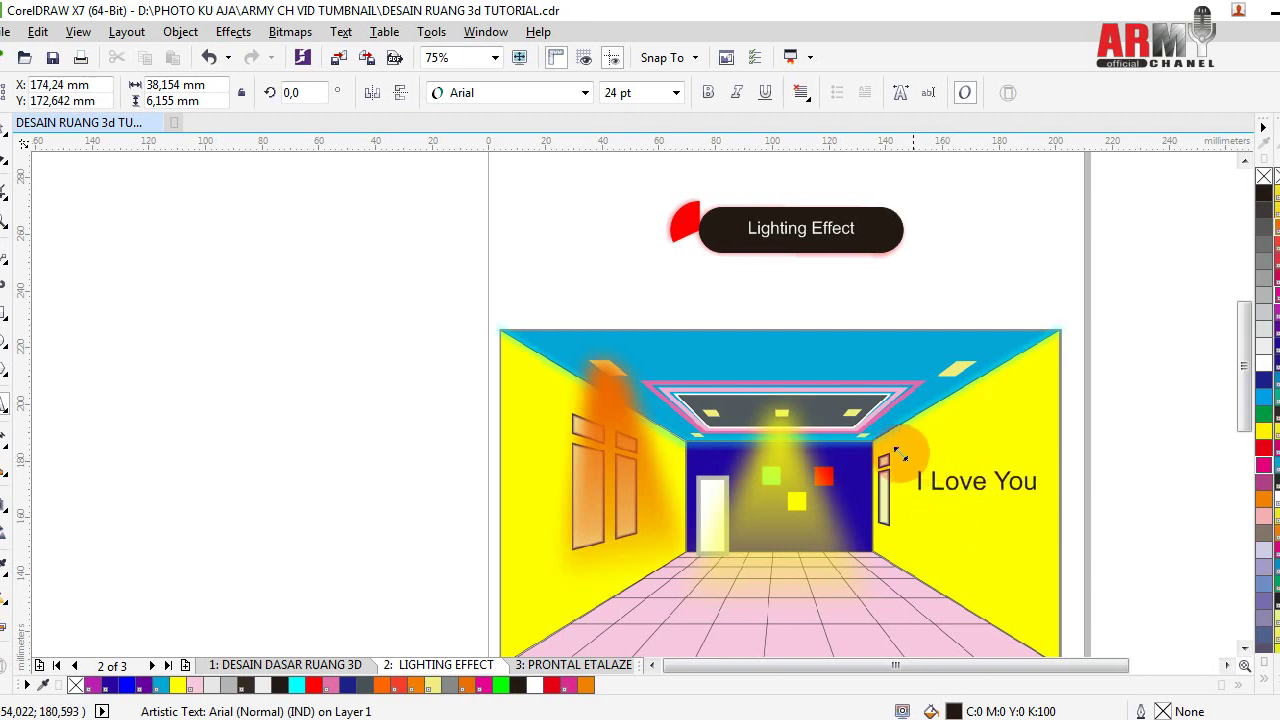
left_click_drag(900, 455, 886, 446)
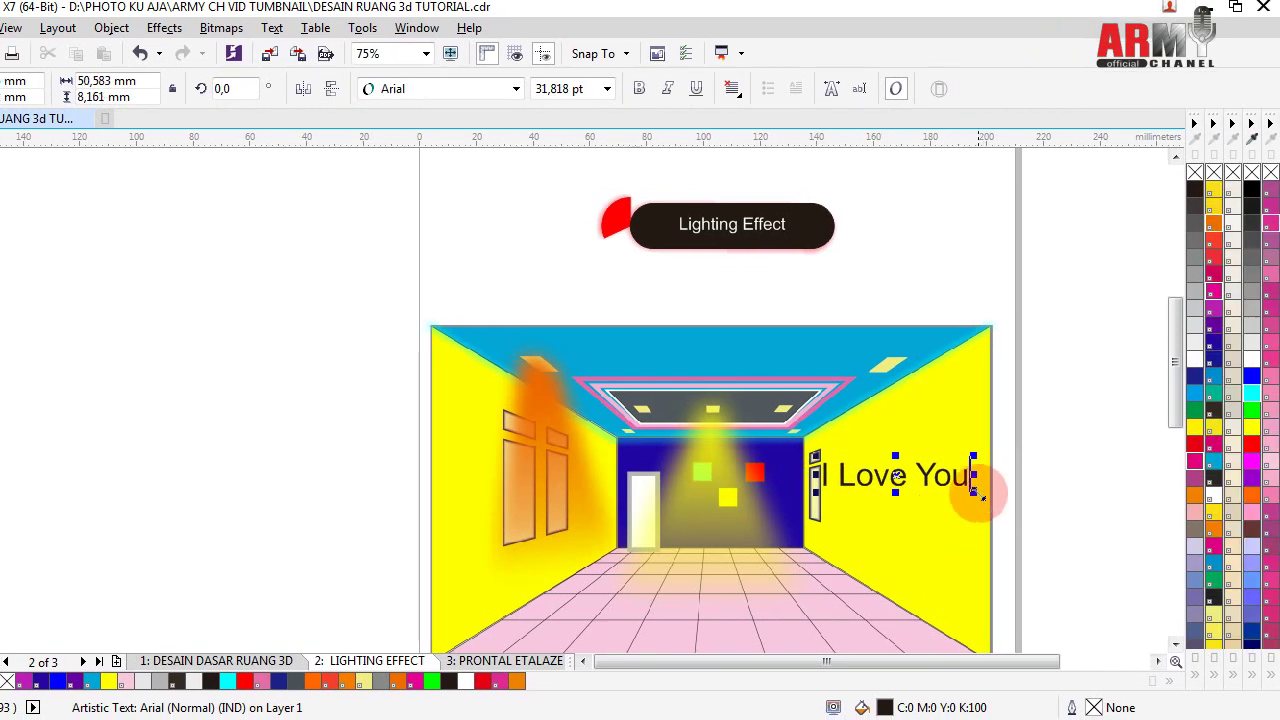
left_click_drag(978, 492, 965, 494)
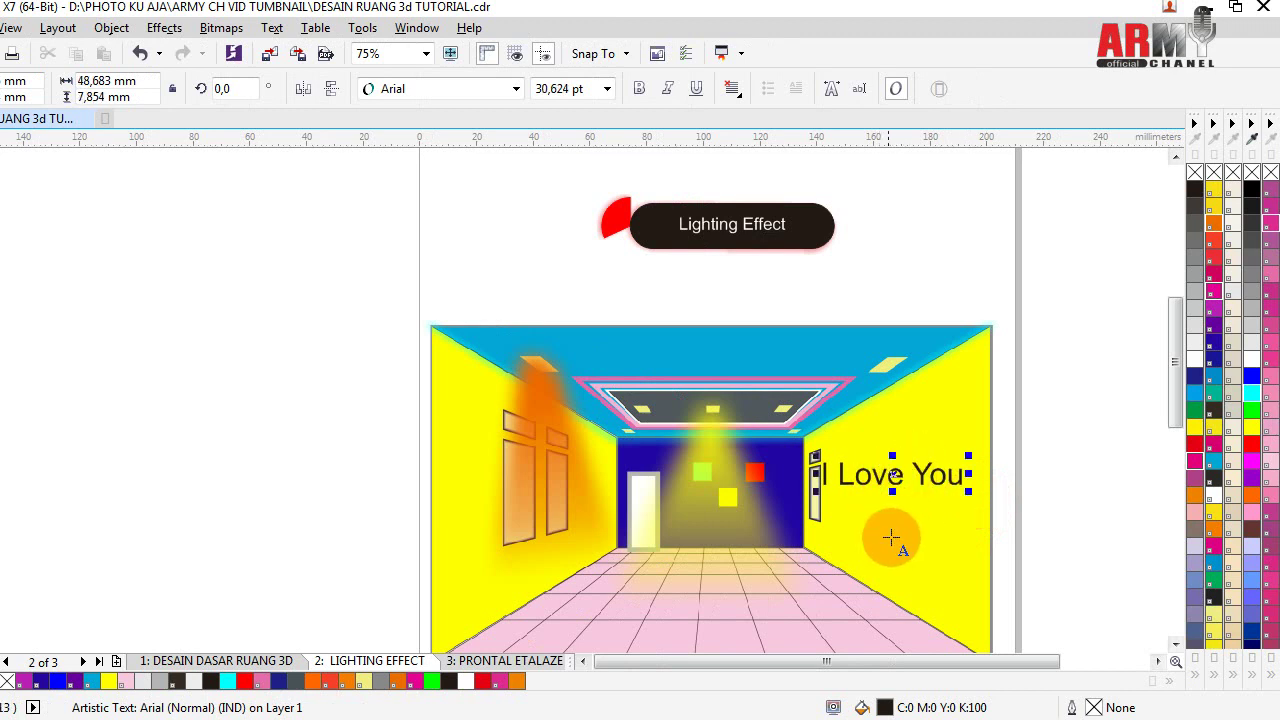
- Replace 'You' with 'my Famuly' in the wall text
key("Delete")
key("Delete")
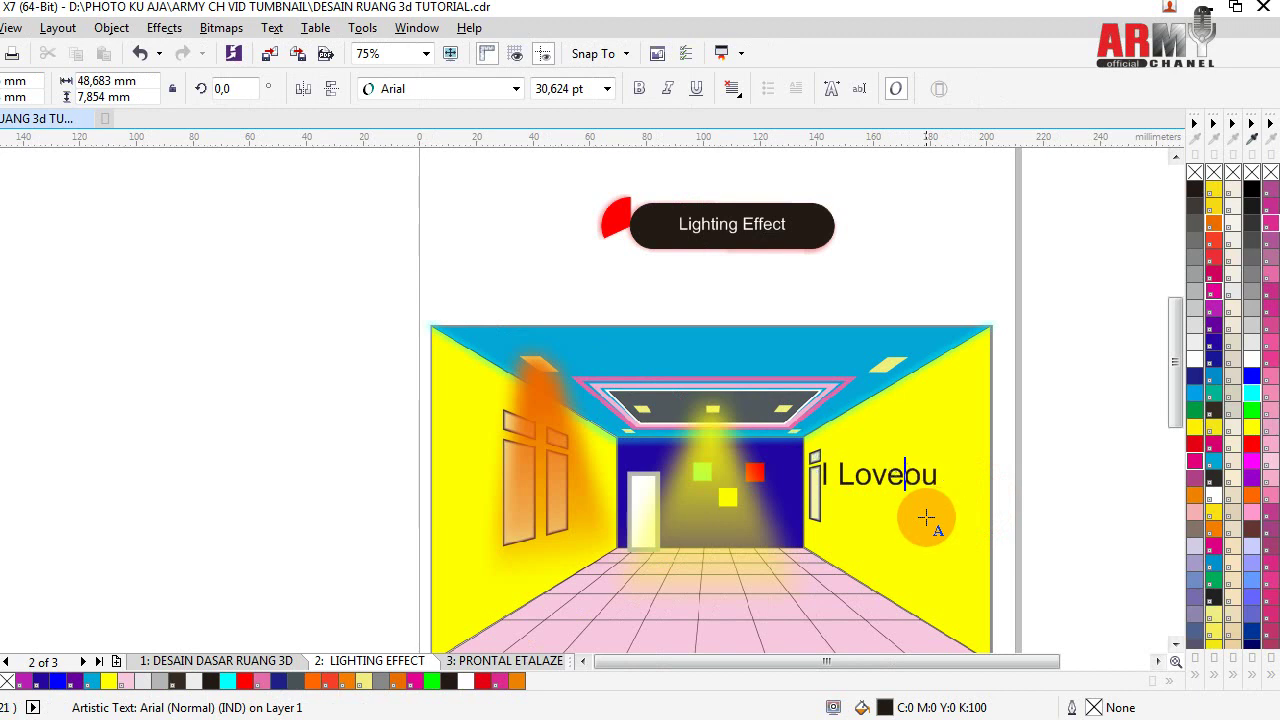
key("Delete")
type("my ")
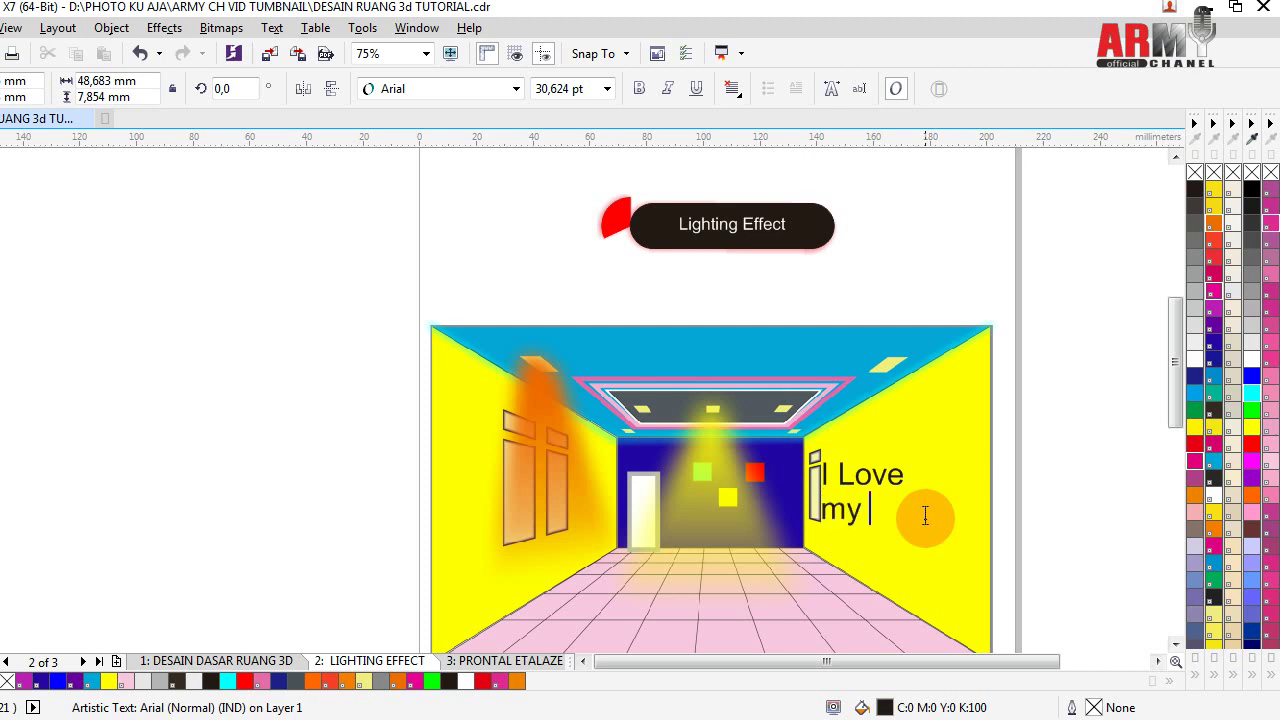
type("Famul")
type("y")
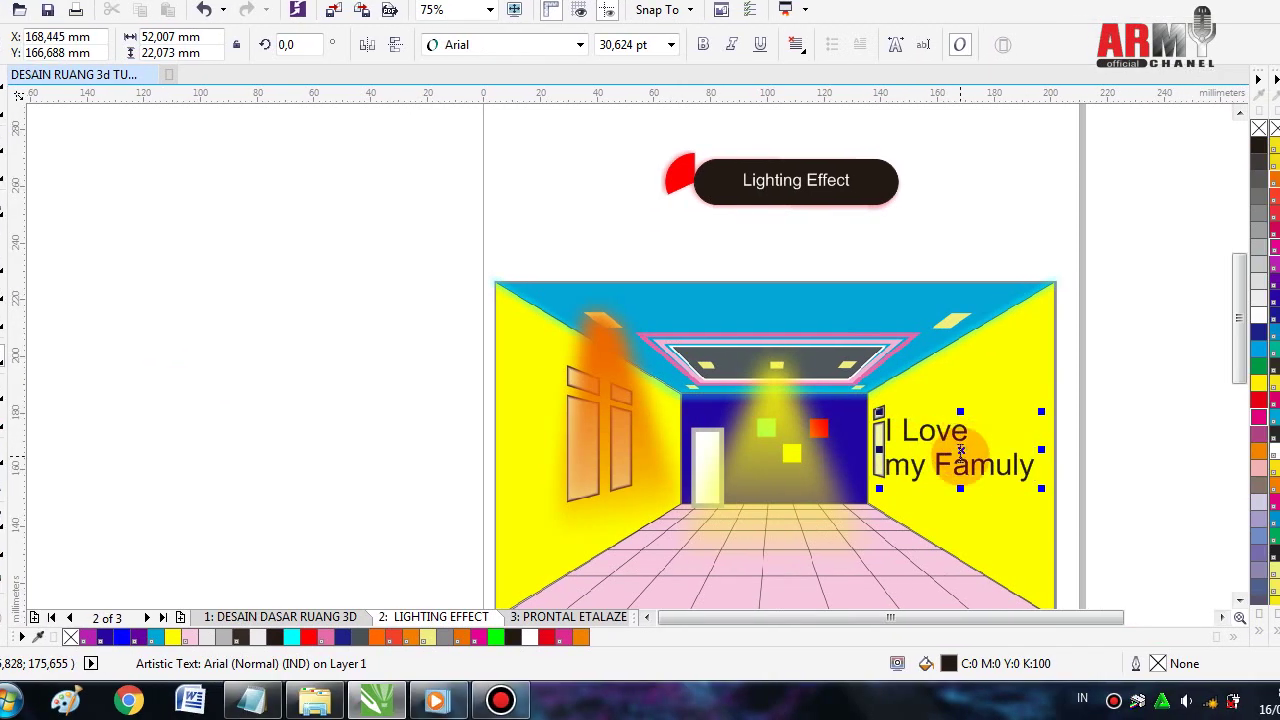
key("Escape")
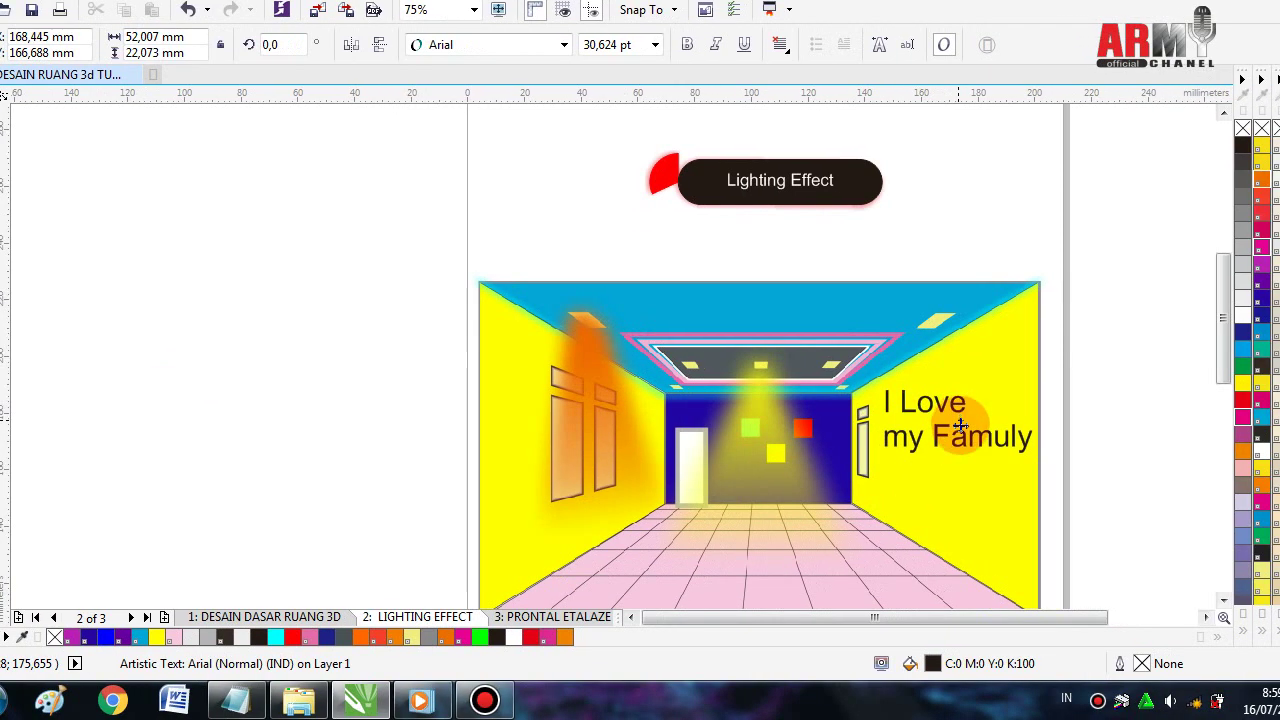
- Nudge the wall text into place and correct 'Famuly' to 'Family'
left_click_drag(959, 422, 957, 438)
left_click(950, 465)
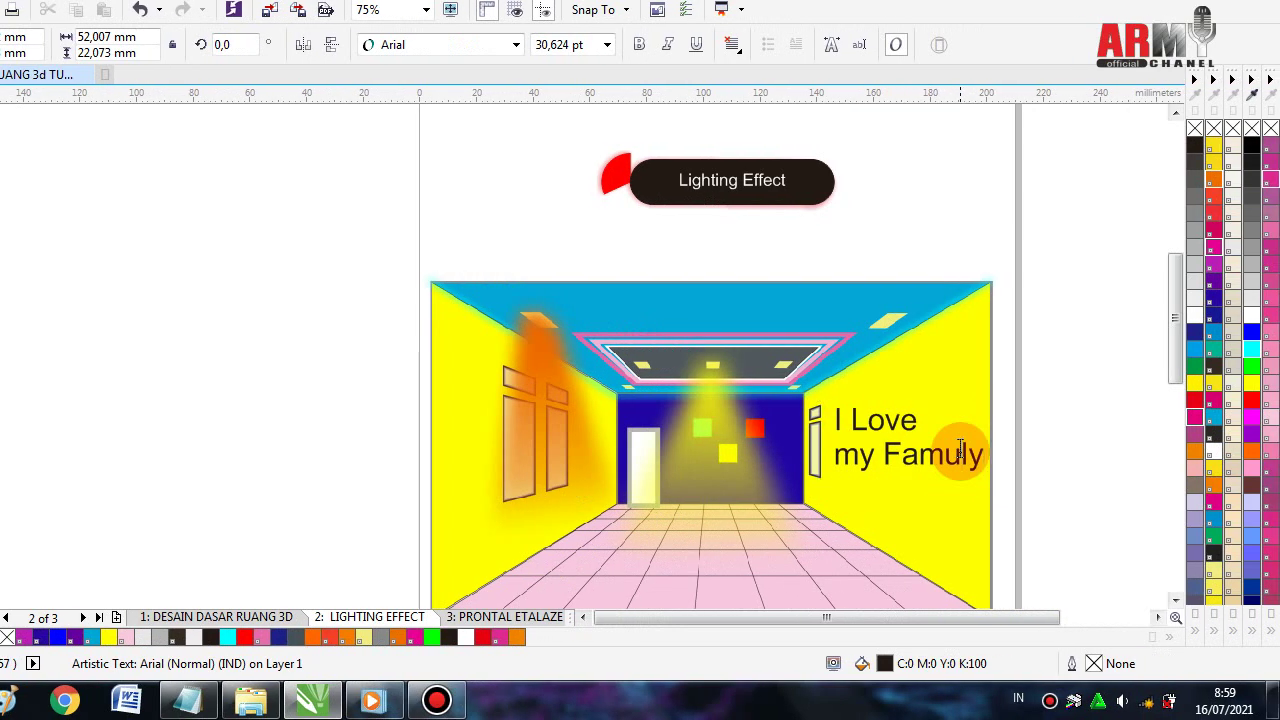
key("BackSpace")
type("i")
key("Escape")
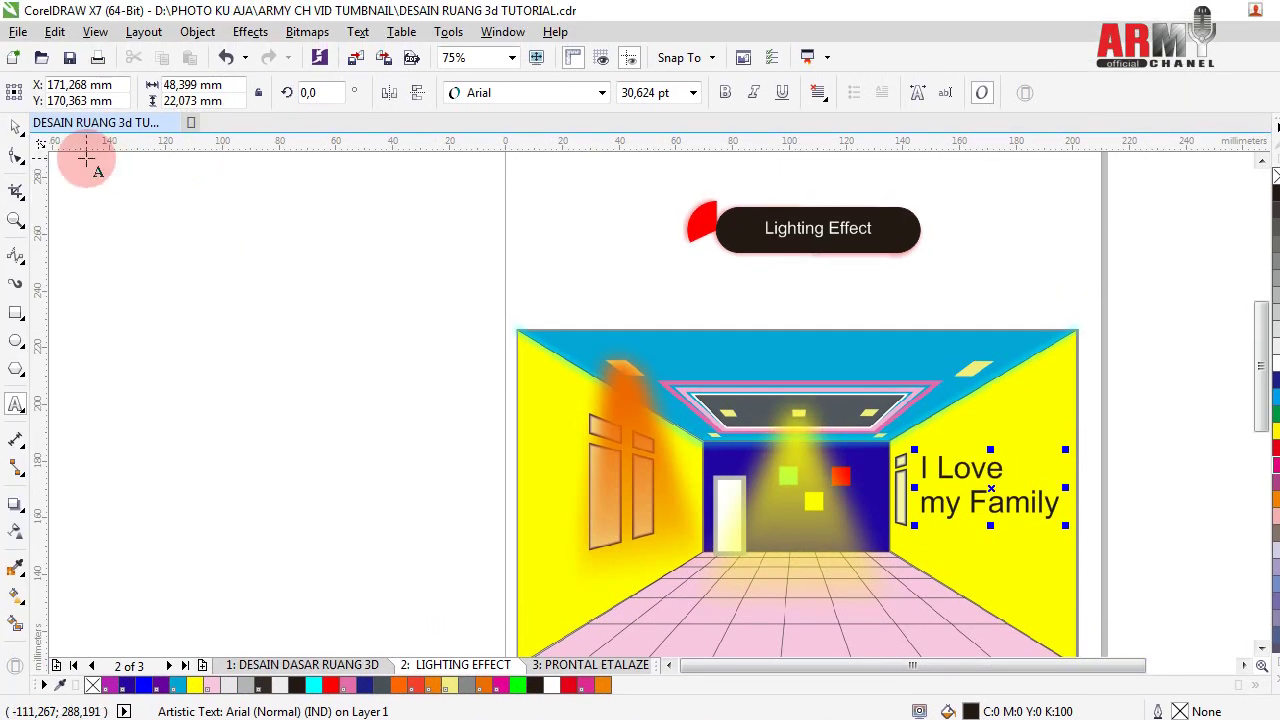
- Set the wall text in Billion Dreams, after trying Arizonia, and enlarge it to about 39 pt
left_click(16, 130)
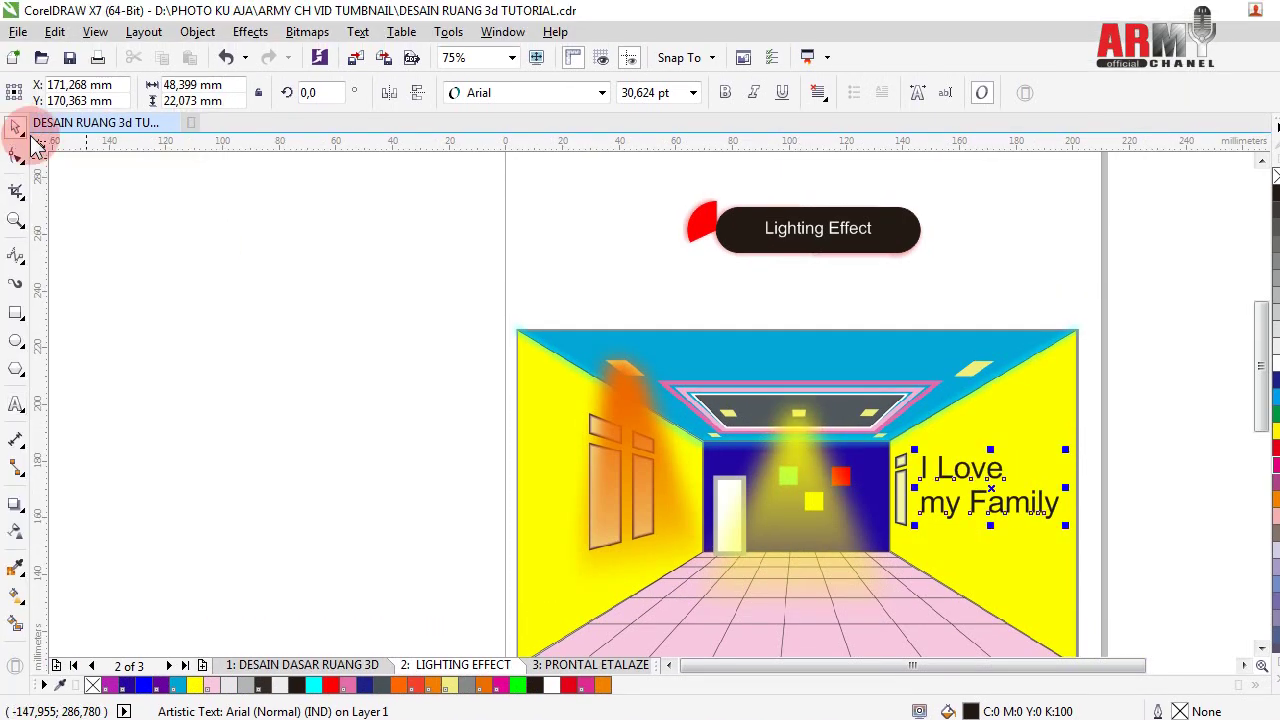
left_click(601, 93)
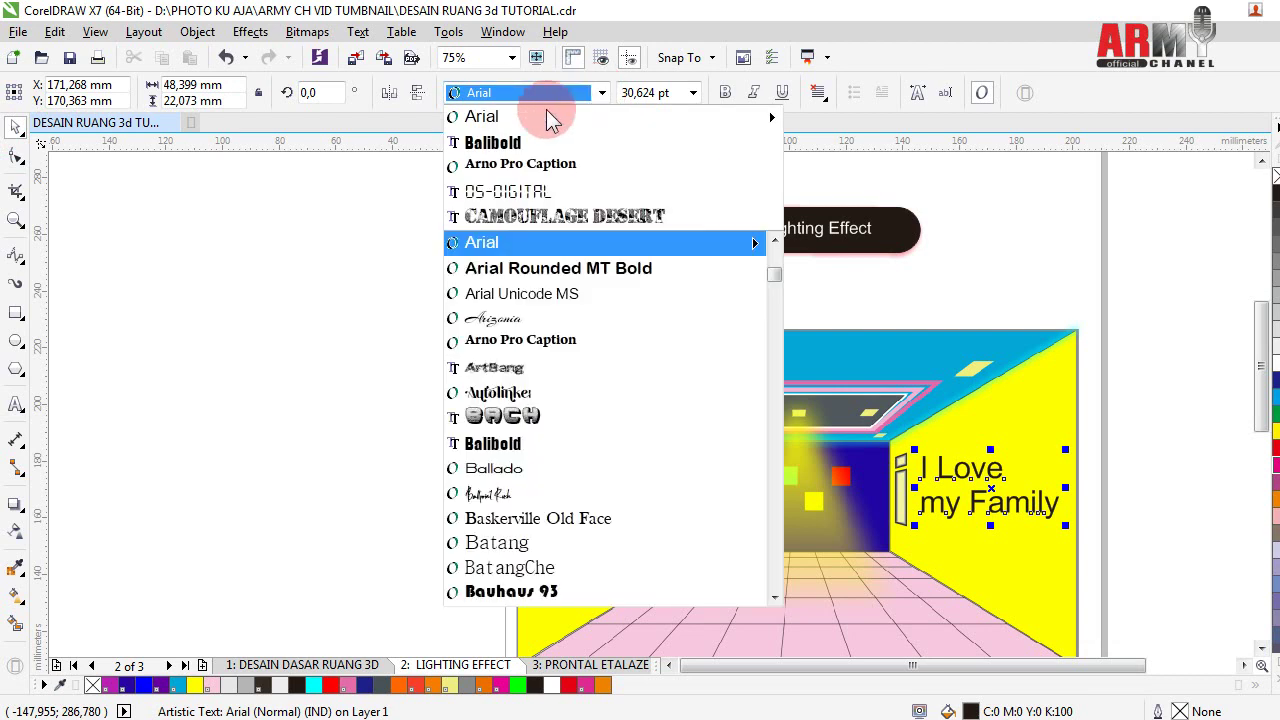
left_click(505, 318)
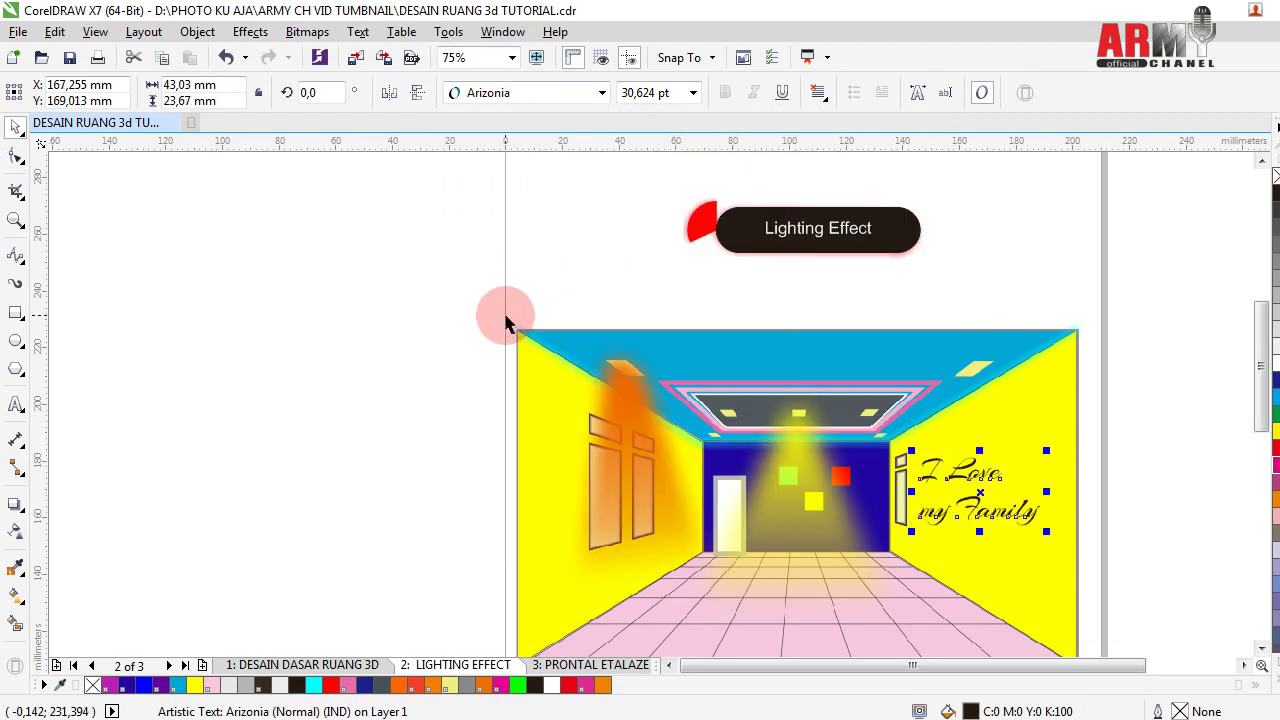
left_click(603, 93)
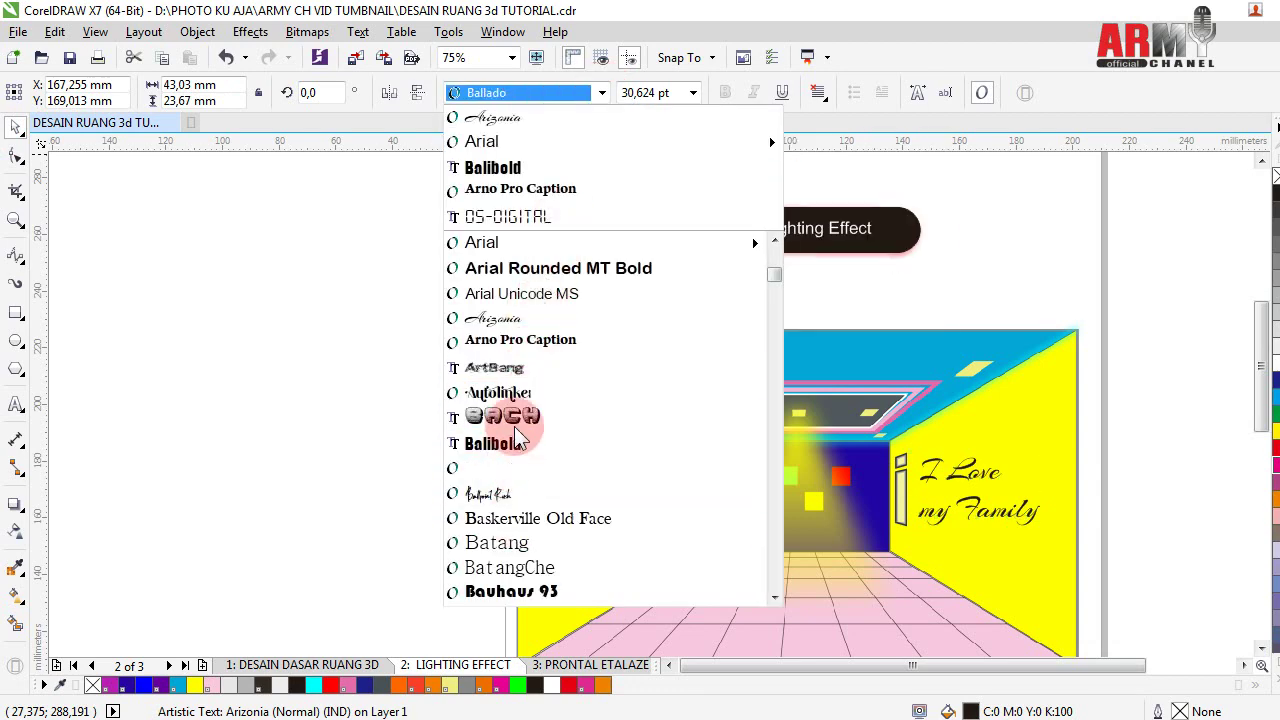
scroll(525, 510, "down", 1)
scroll(525, 515, "down", 3)
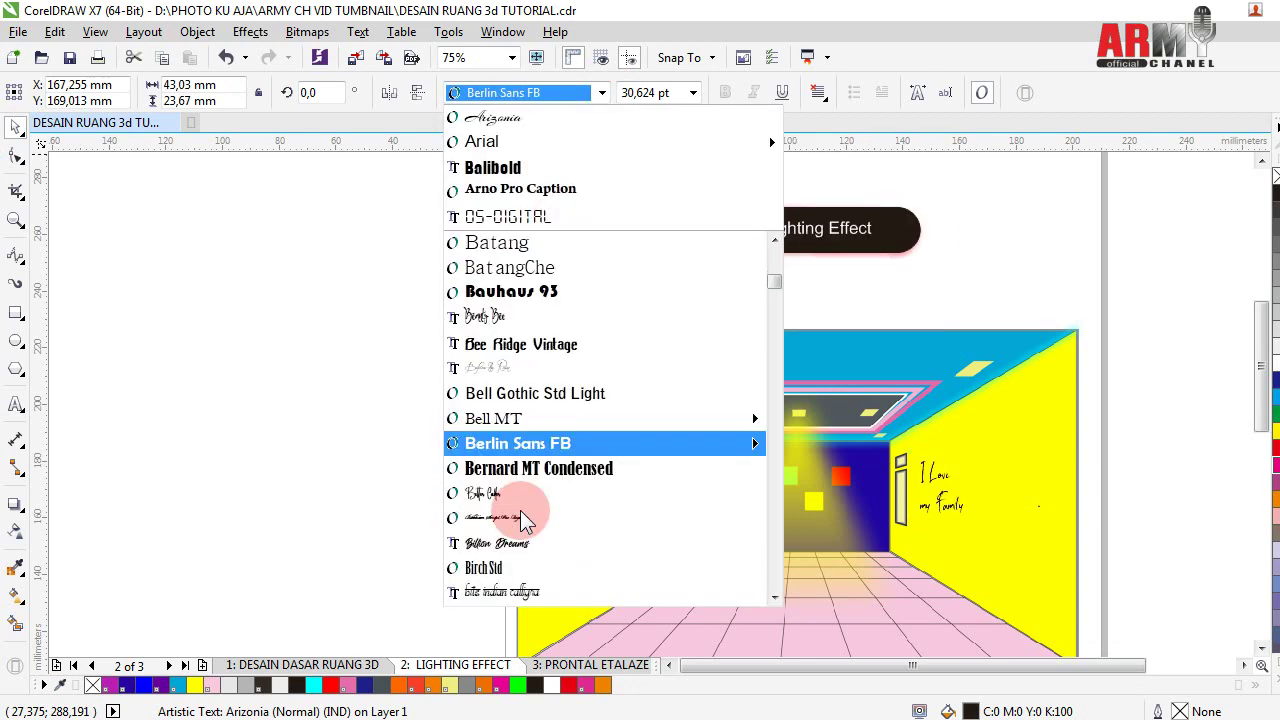
scroll(525, 515, "down", 1)
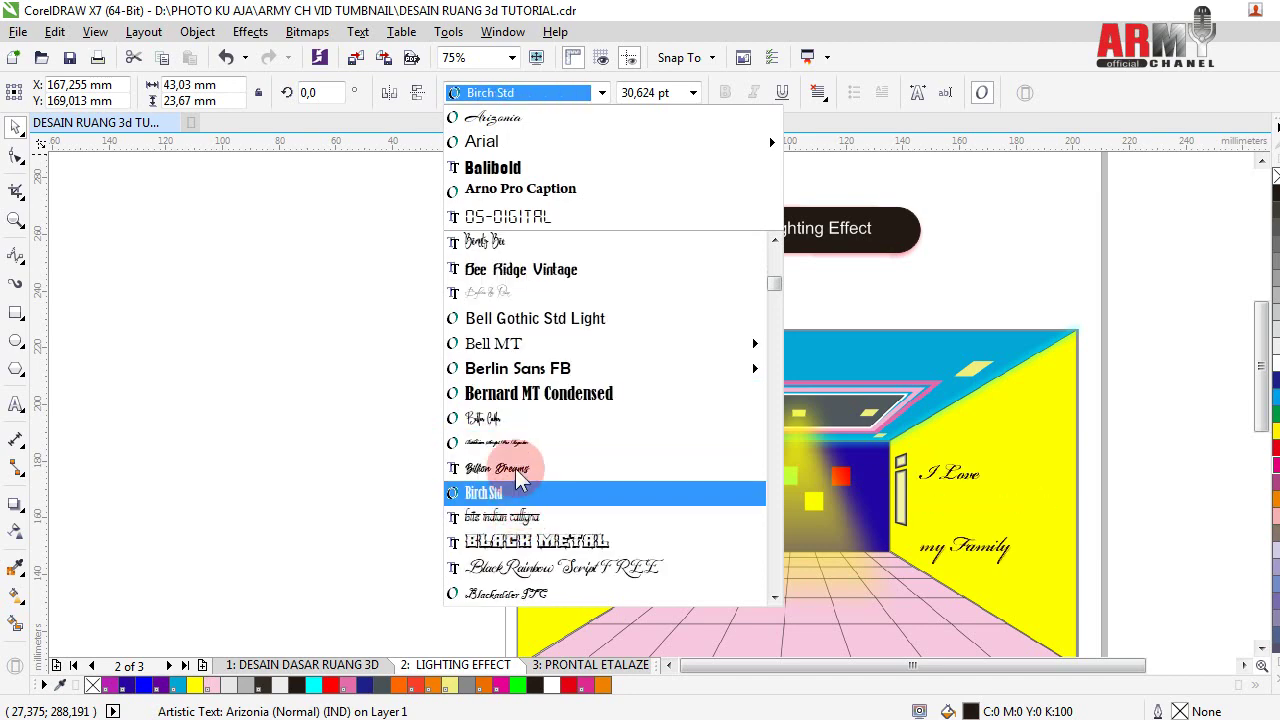
left_click(517, 470)
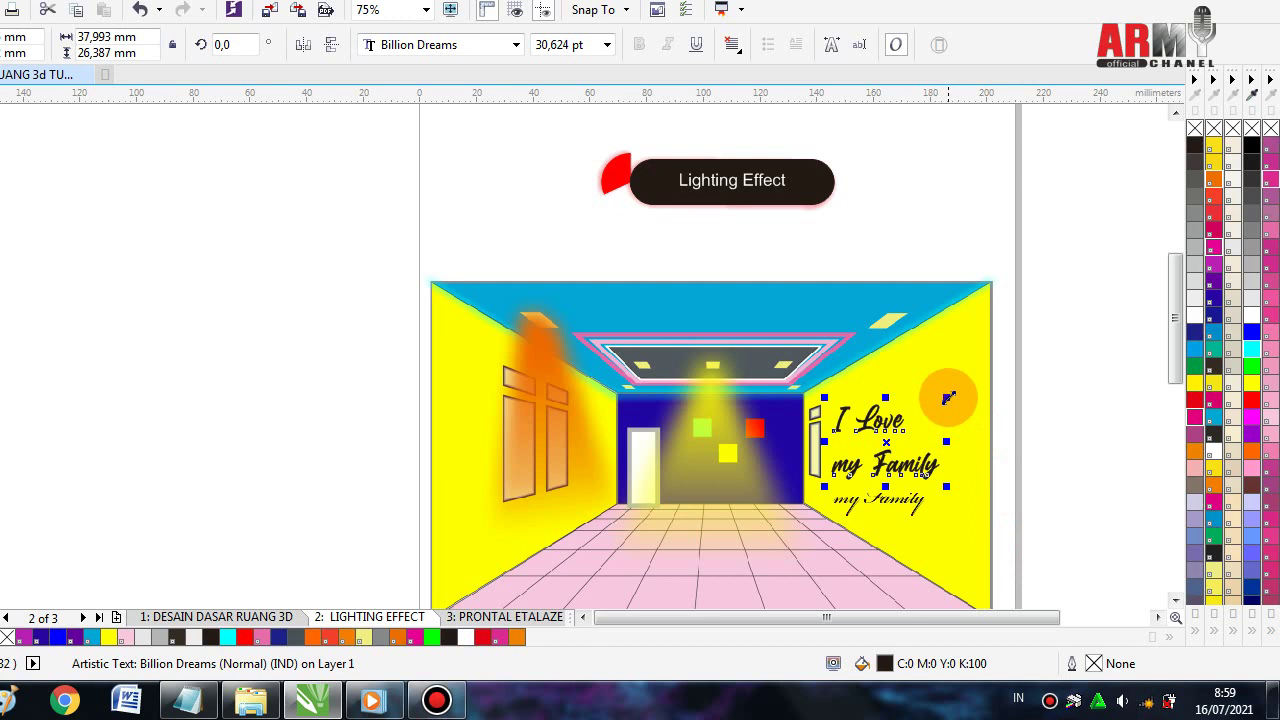
left_click_drag(946, 398, 982, 376)
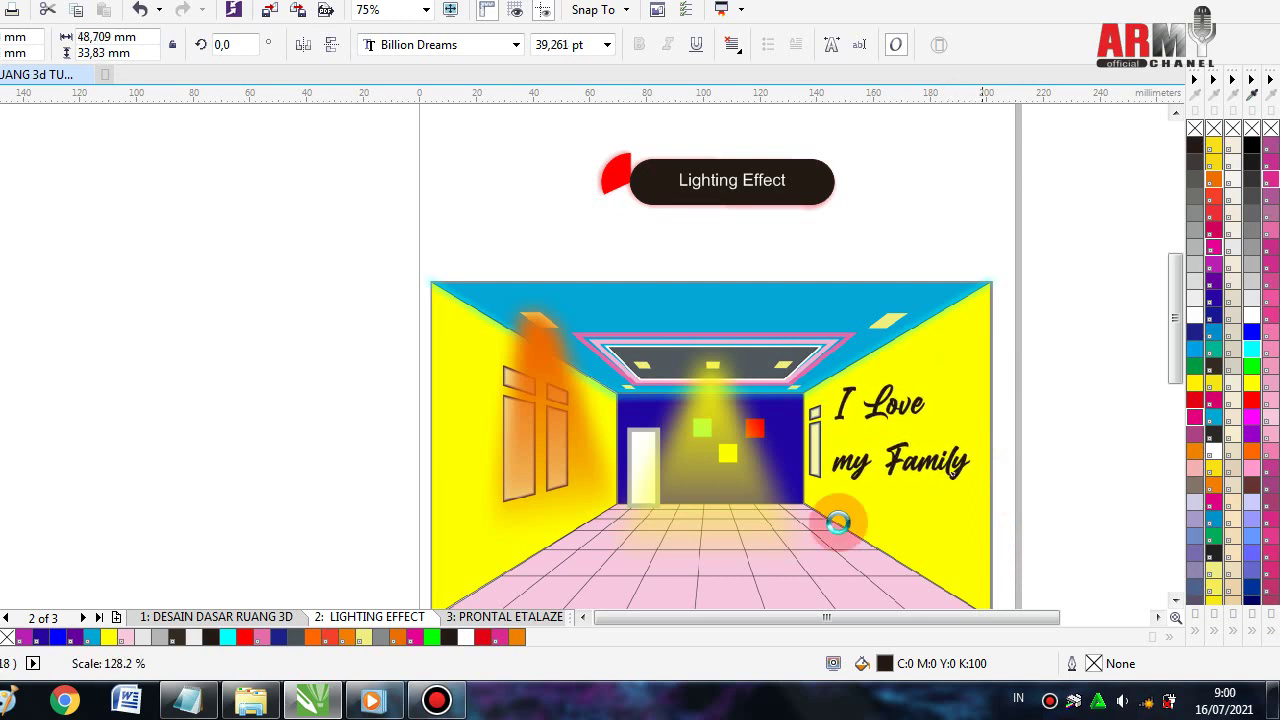
left_click(846, 466)
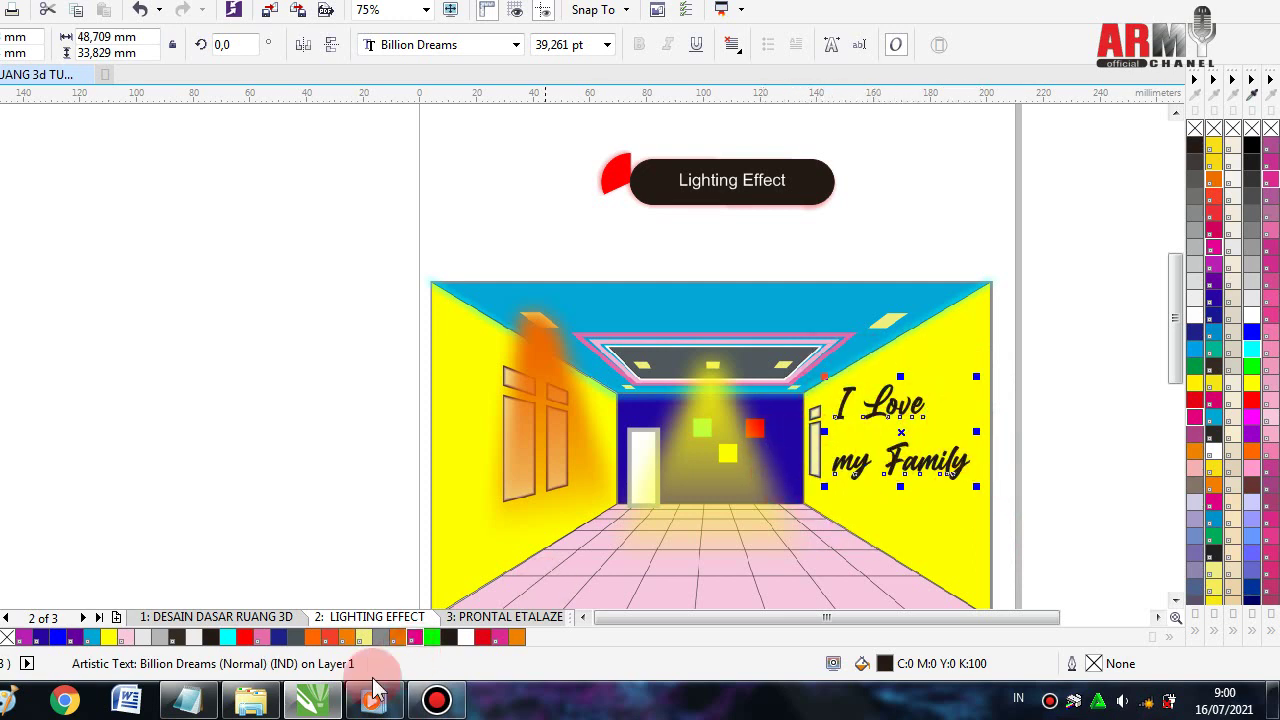
mouse_move(311, 700)
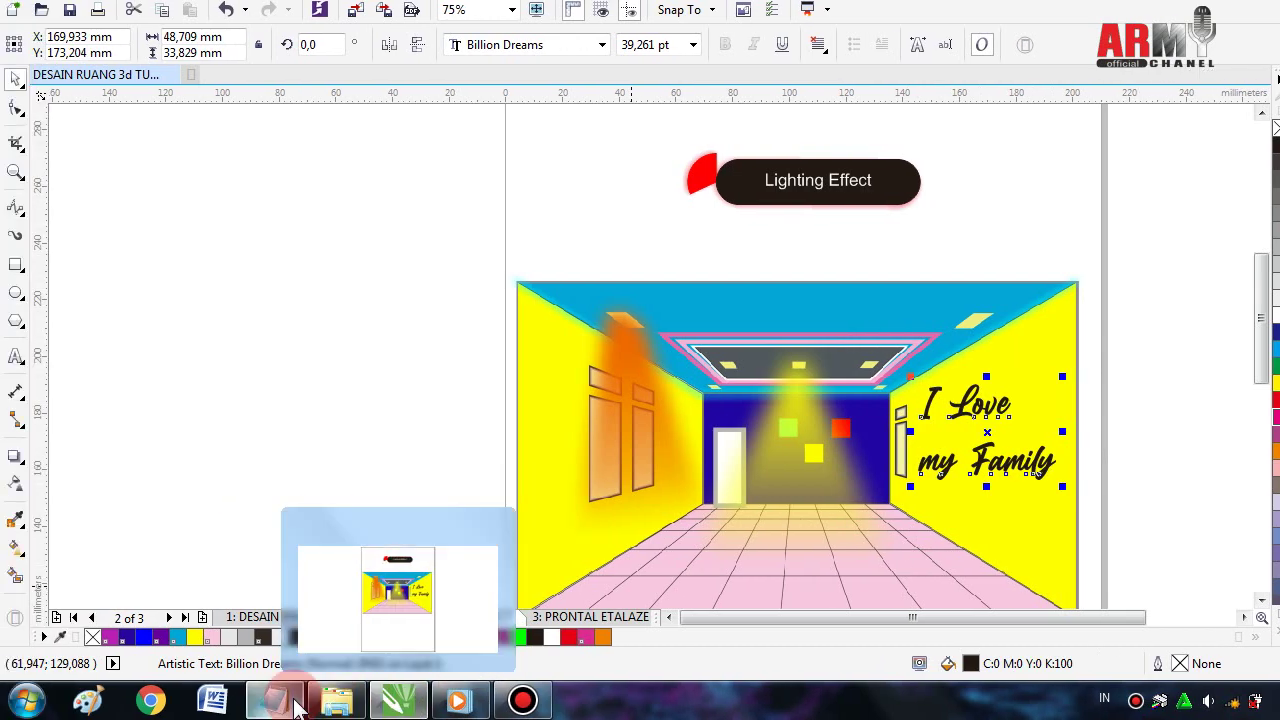
- In Notepad, write step 9 as 'Pisahkan kalimat untuk menentukan posisi tumpuk...'
left_click(280, 705)
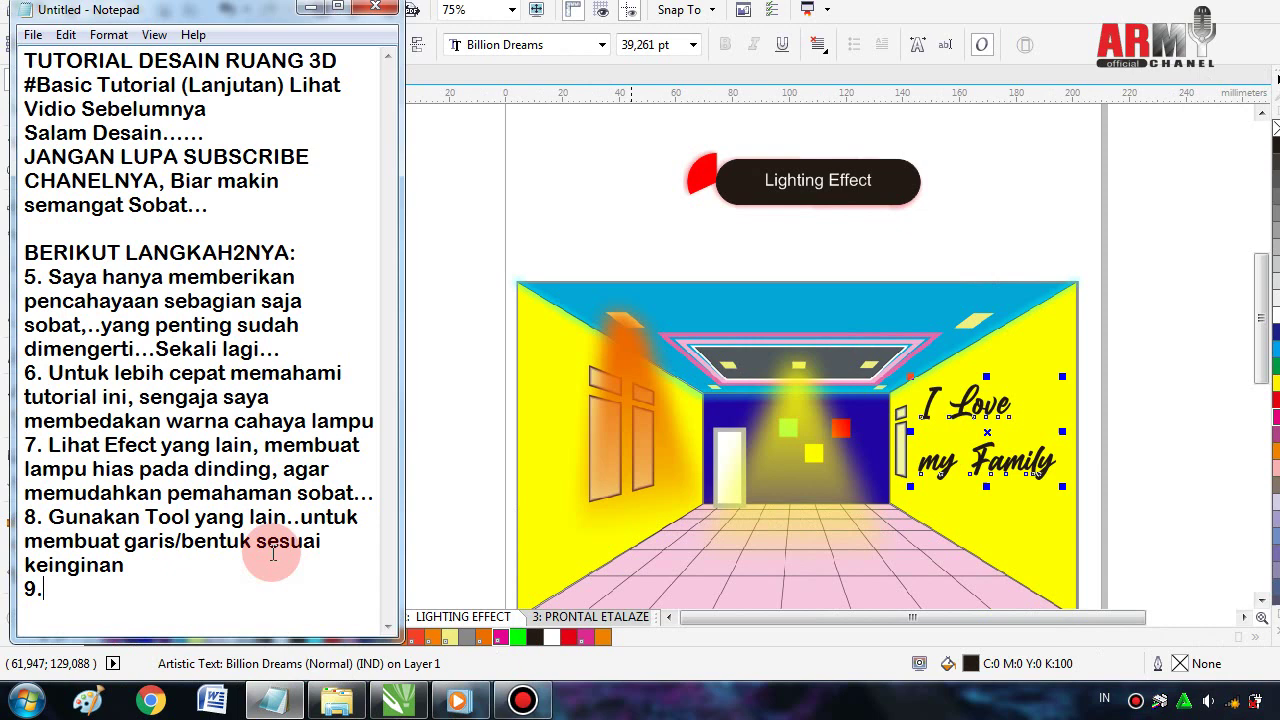
left_click(196, 614)
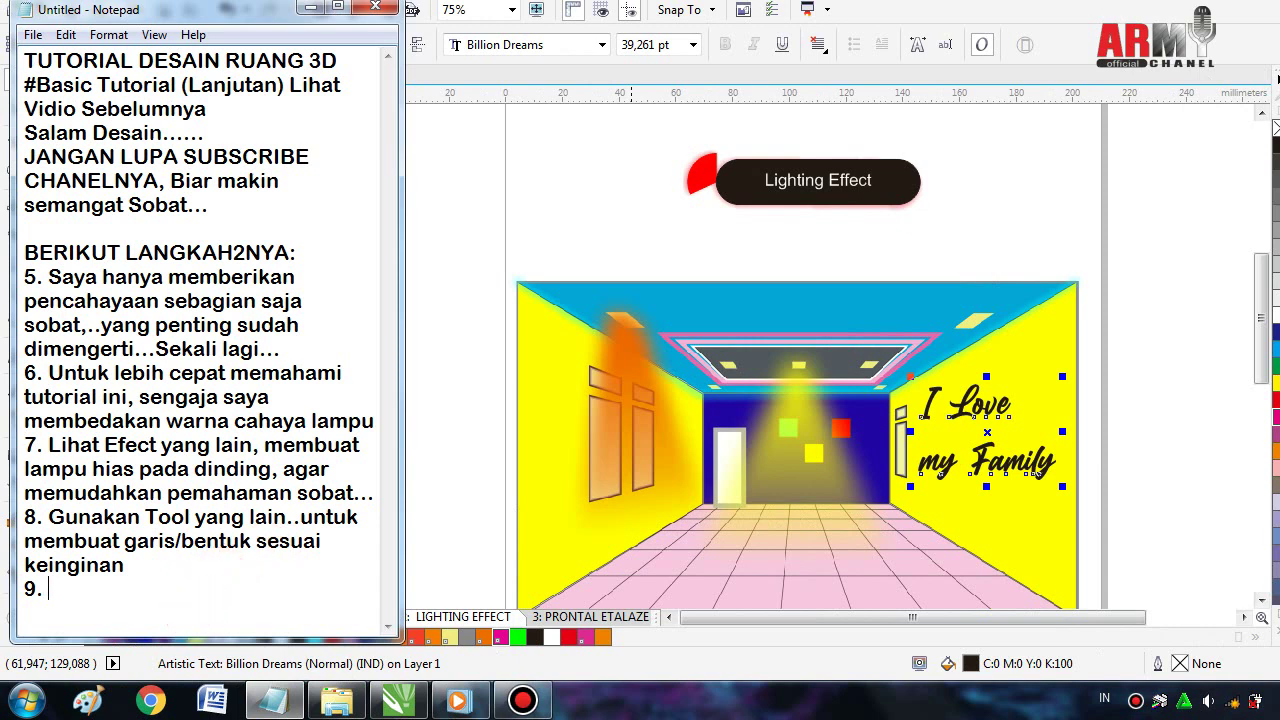
left_click(196, 614)
type("Pi")
type("sahkan")
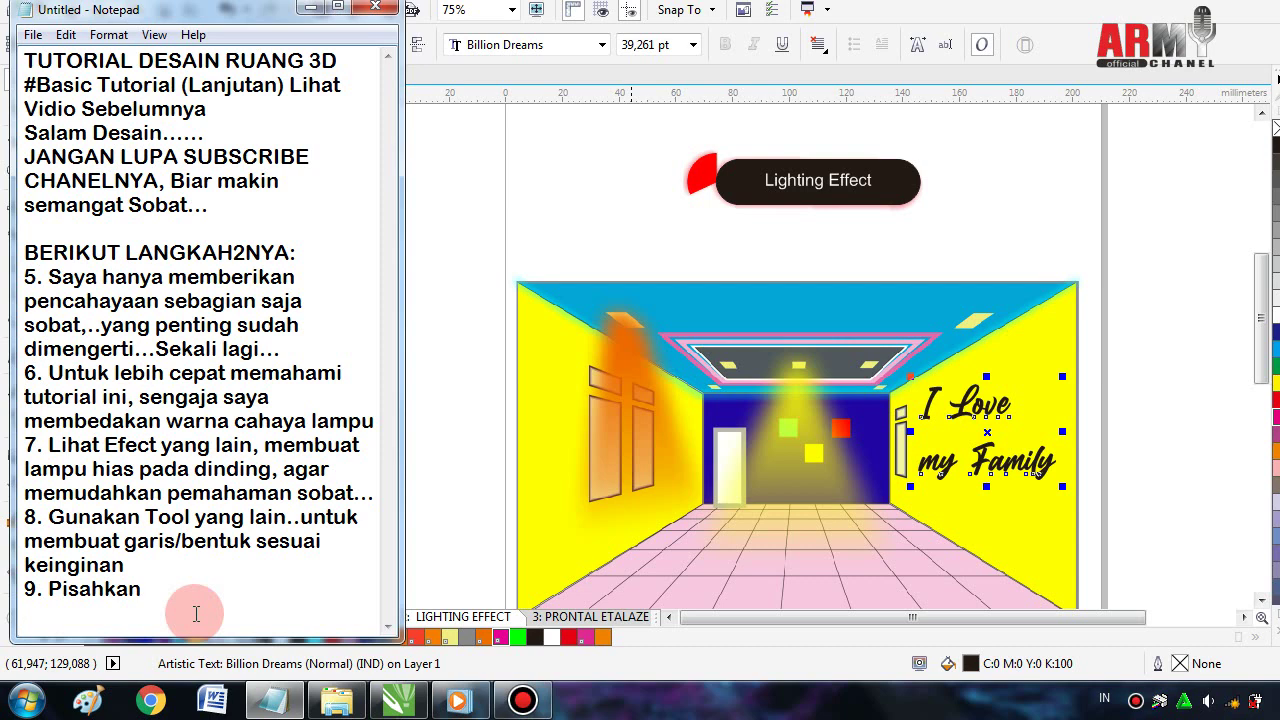
type(" ka")
type("limat un")
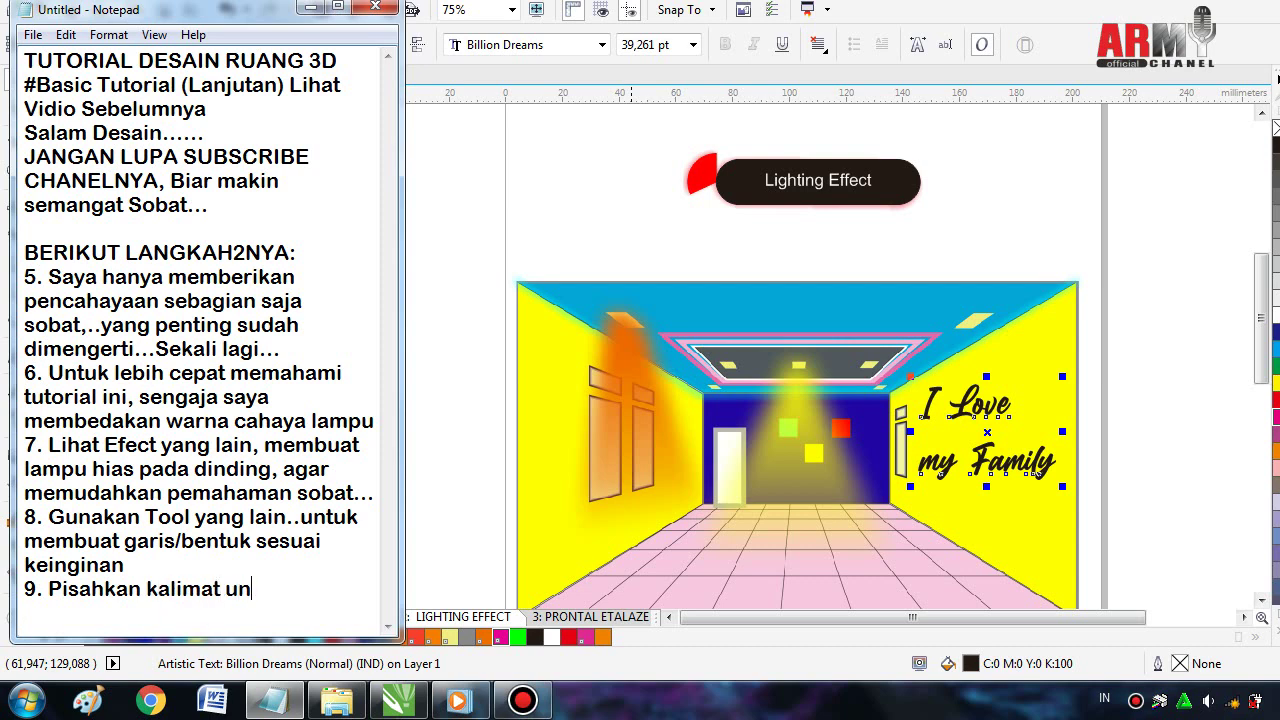
type("tuk")
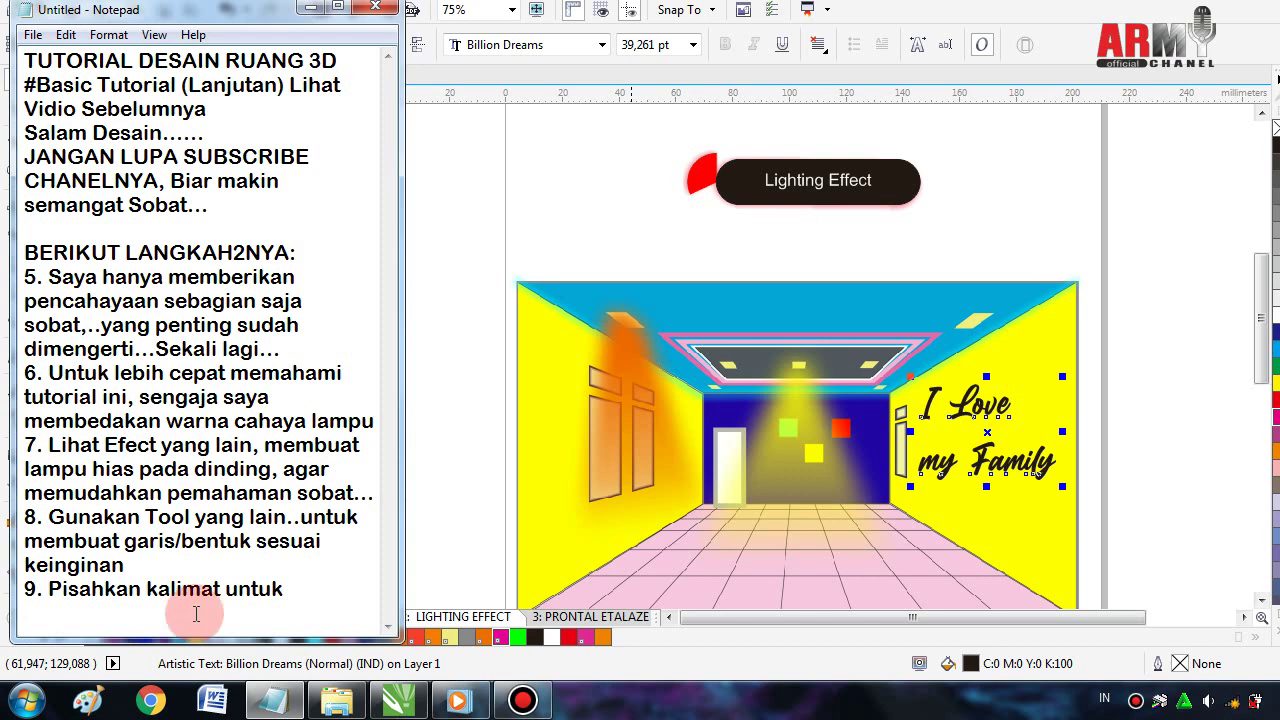
type(" m")
type("en")
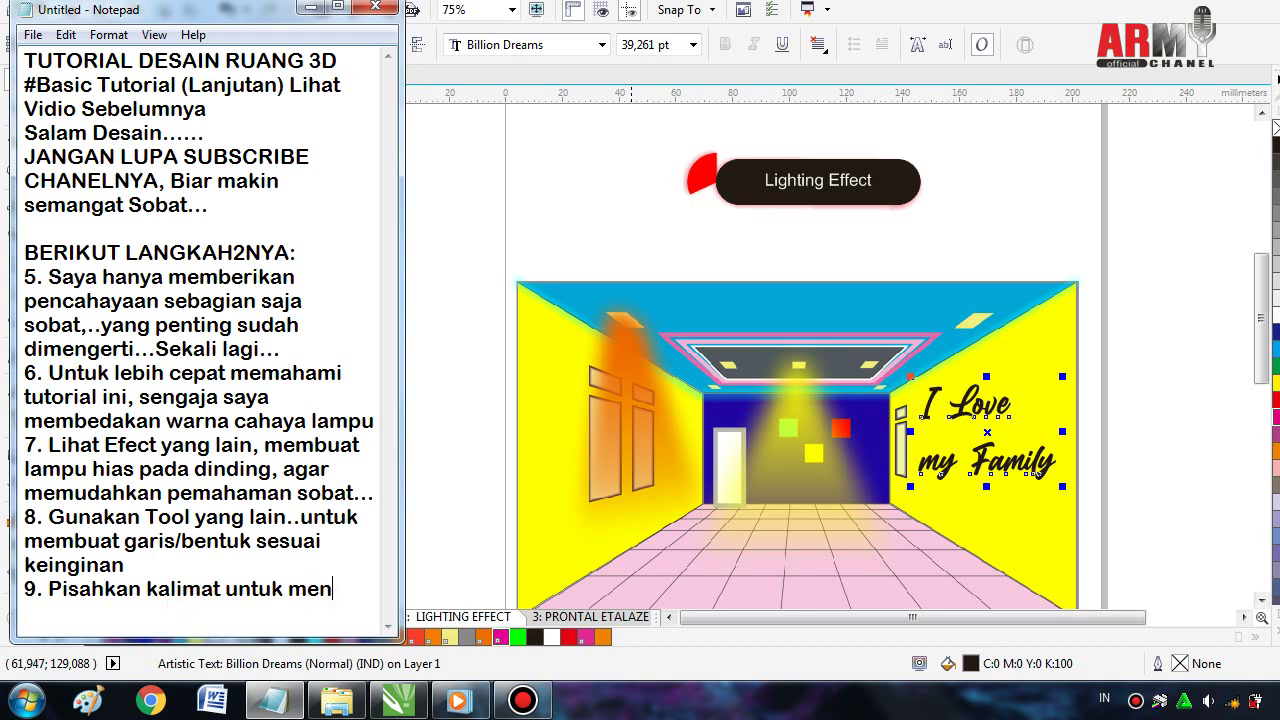
type("entu")
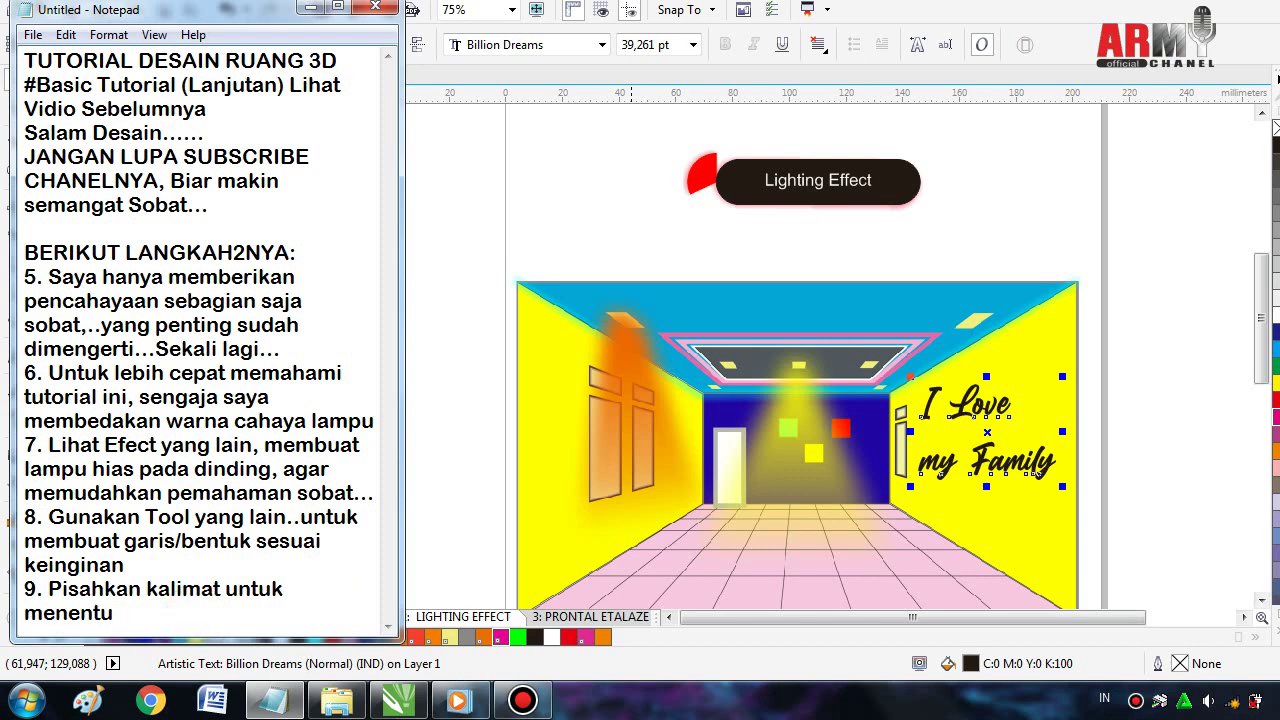
type("kan posi")
type("si t")
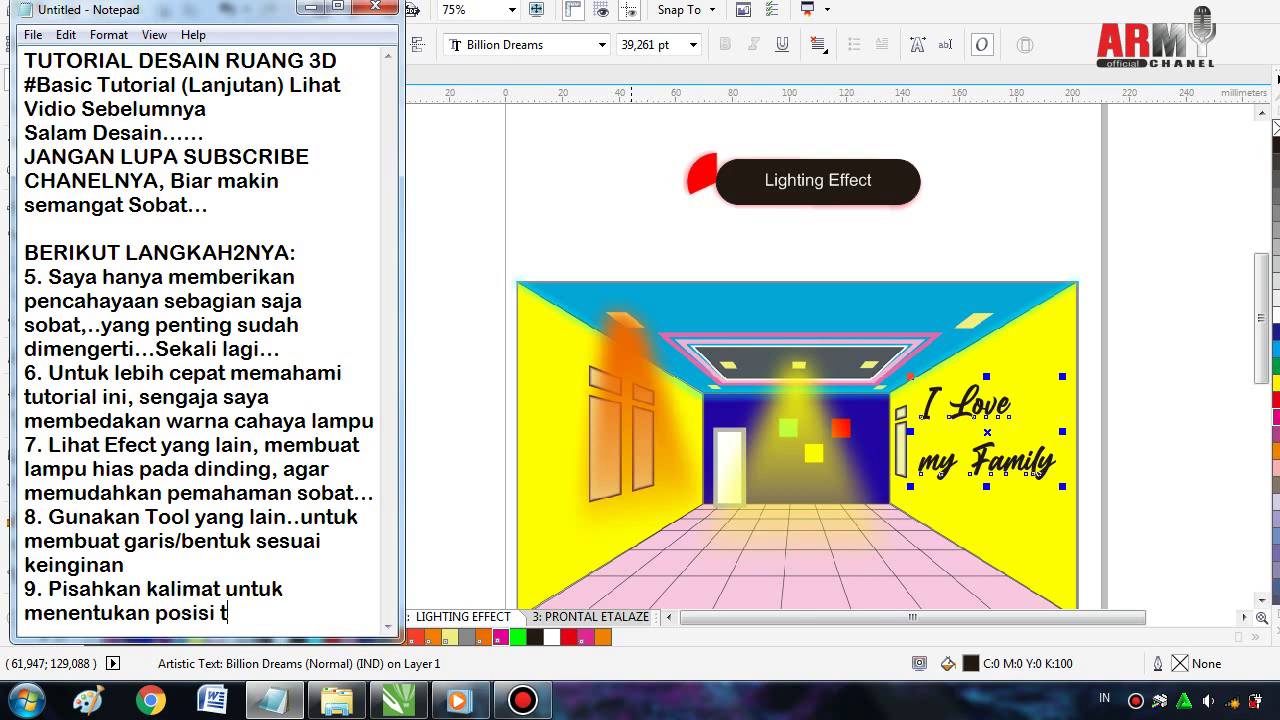
type("ump")
type("uk")
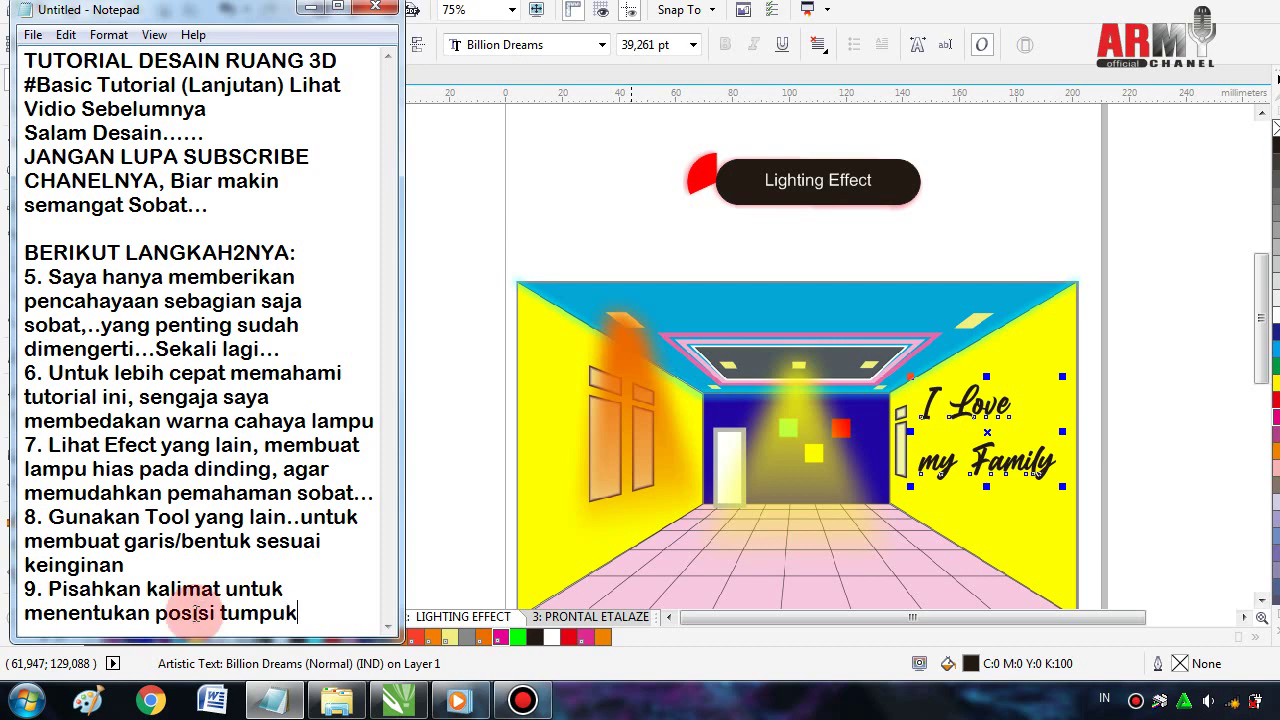
type("...")
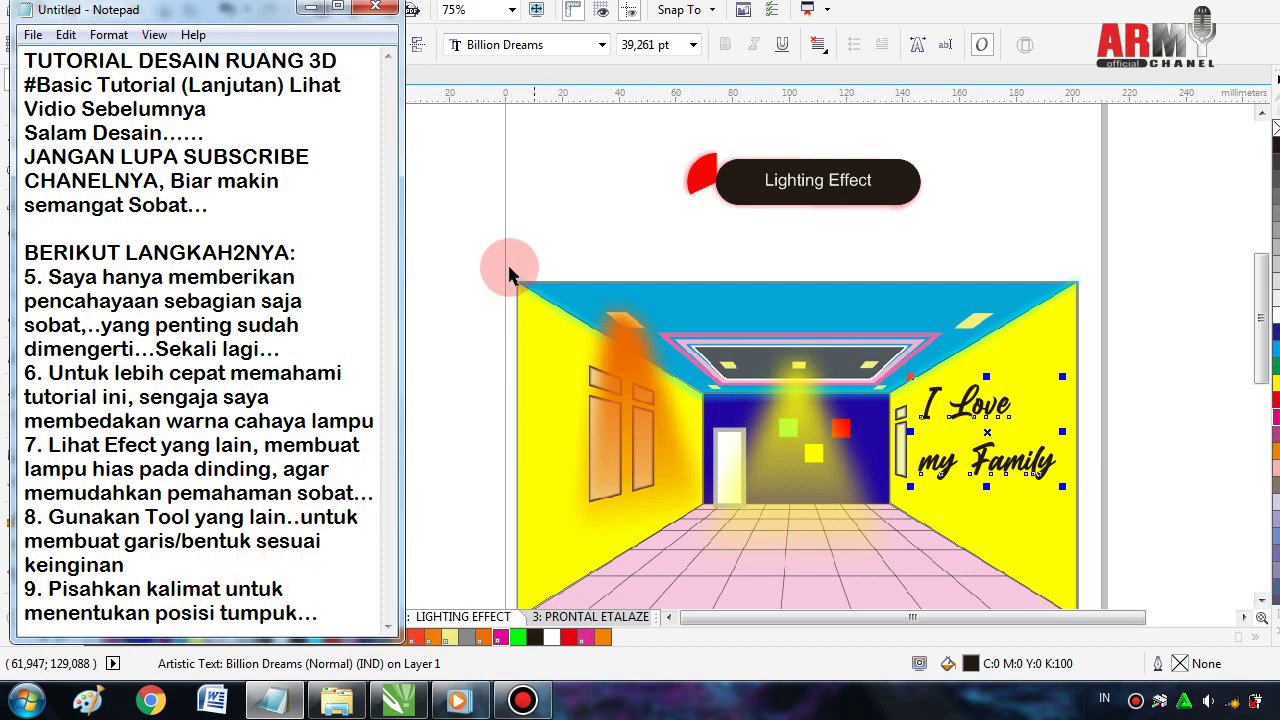
- Fill the 'I Love my Family' wall text with cyan from the colour palette
left_click(460, 260)
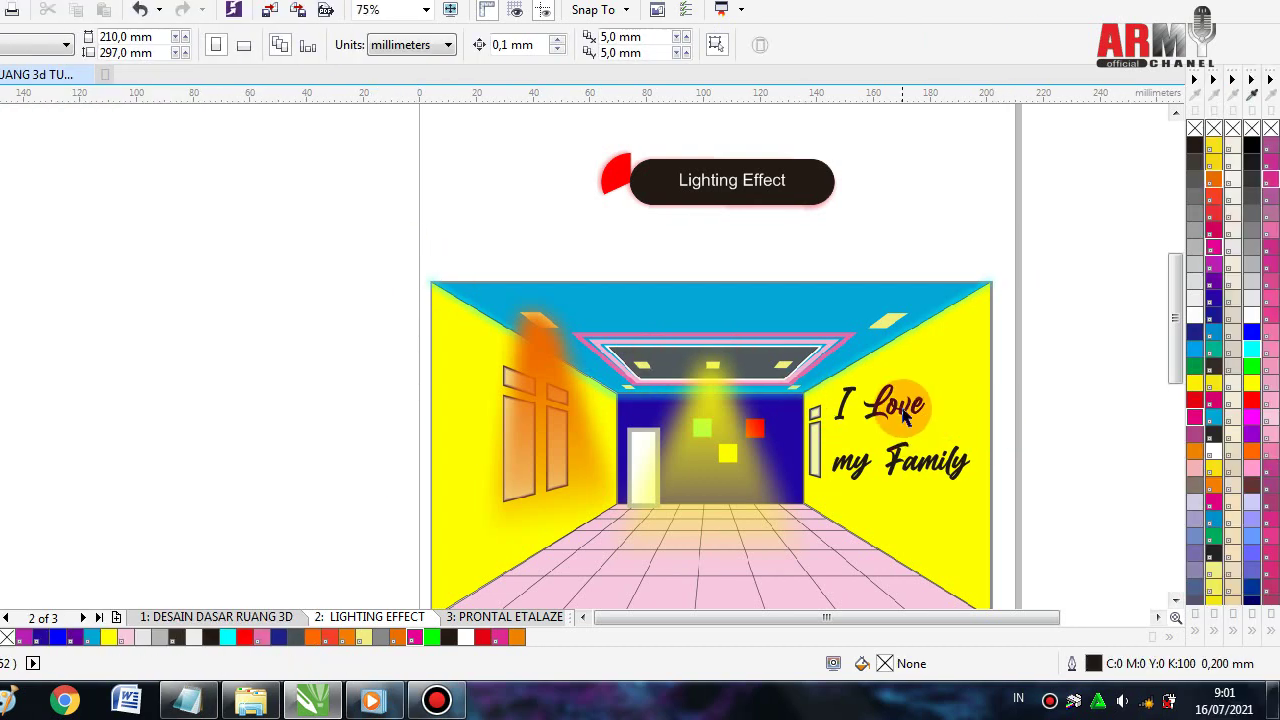
left_click(905, 410)
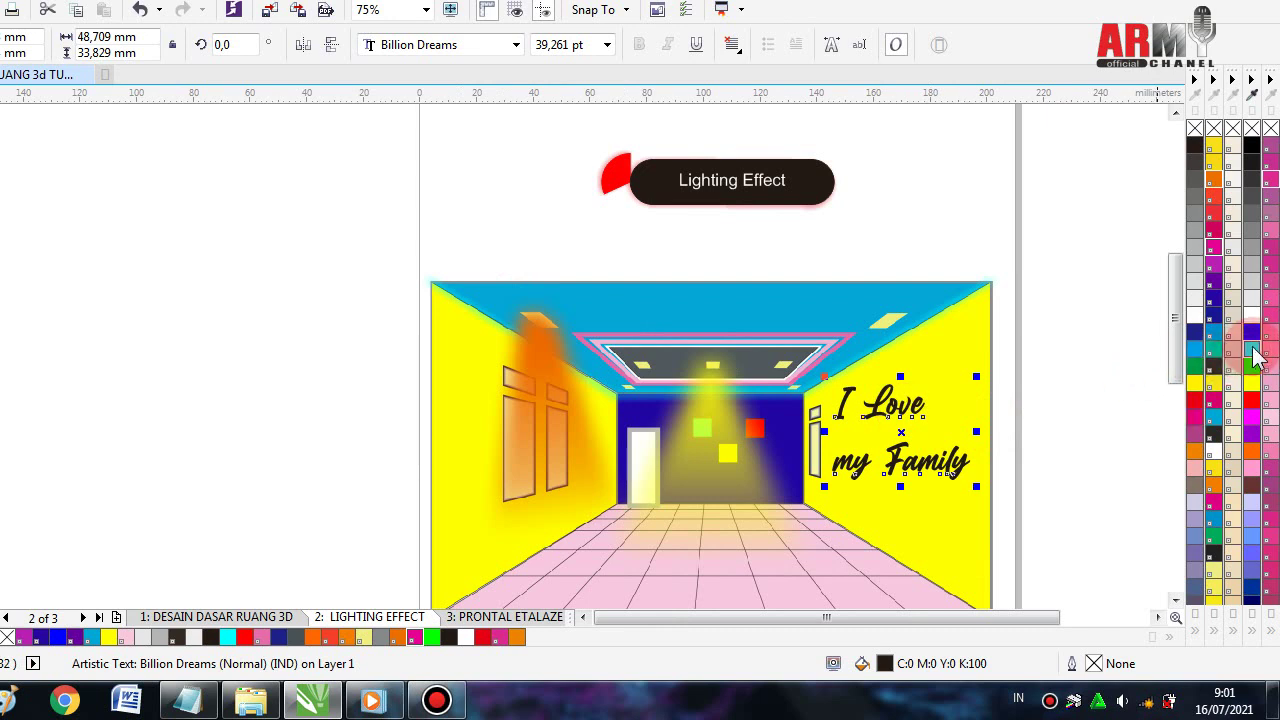
left_click(1253, 349)
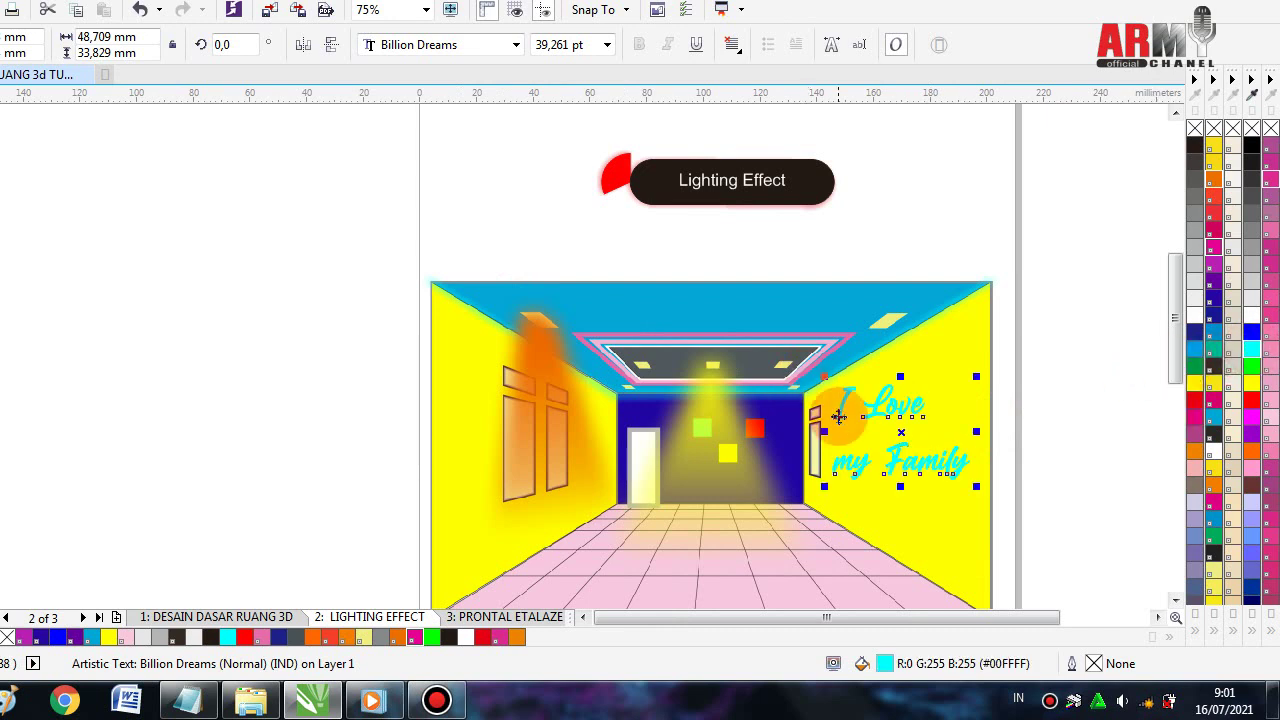
left_click(886, 444)
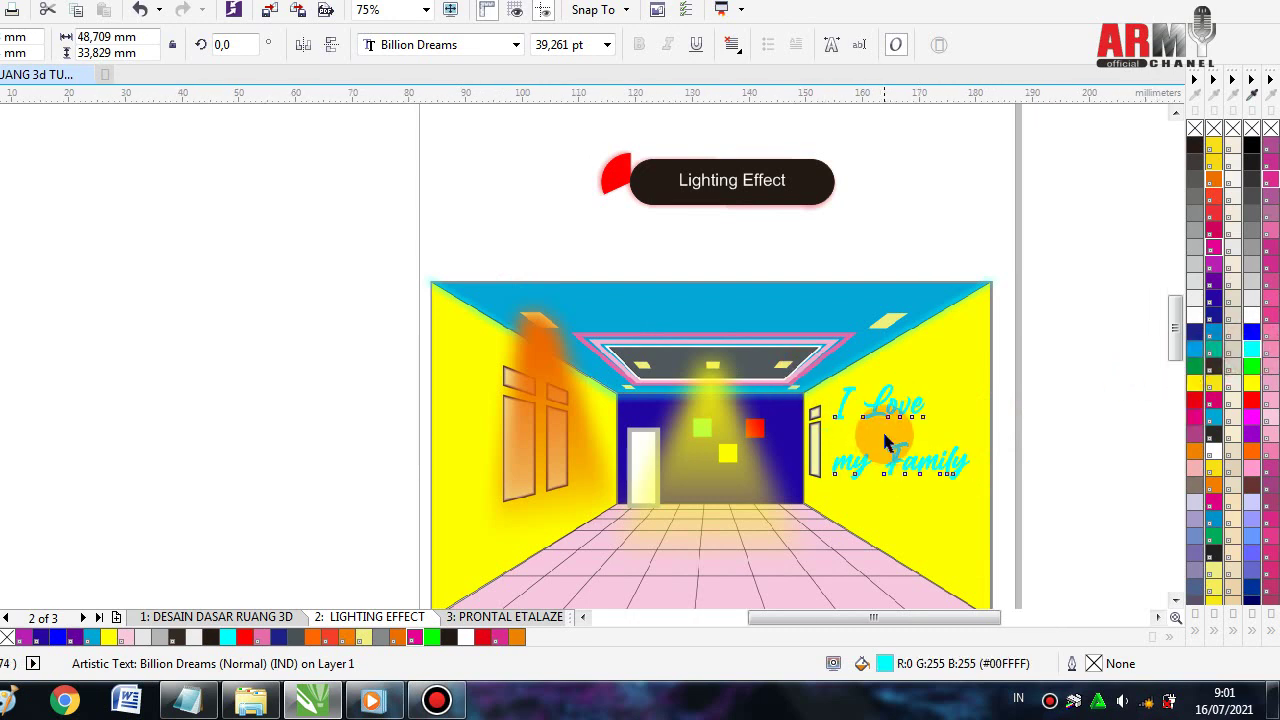
scroll(875, 432, "up", 2)
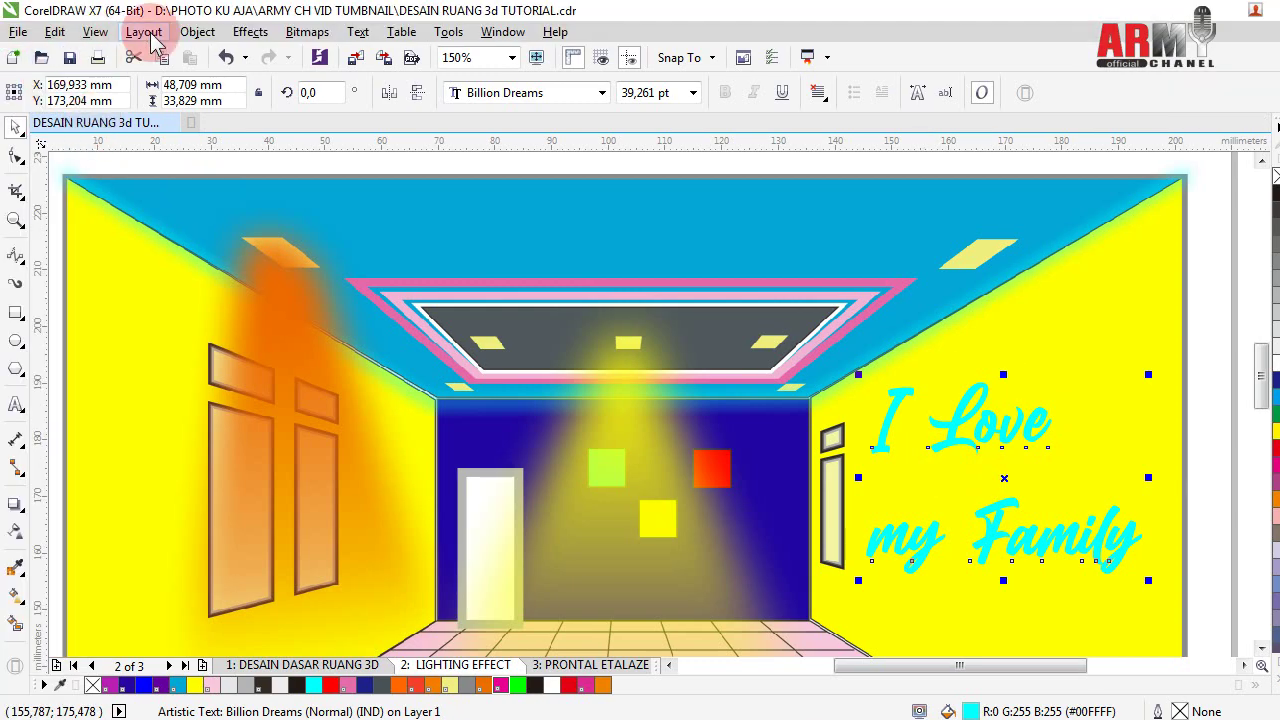
left_click(145, 32)
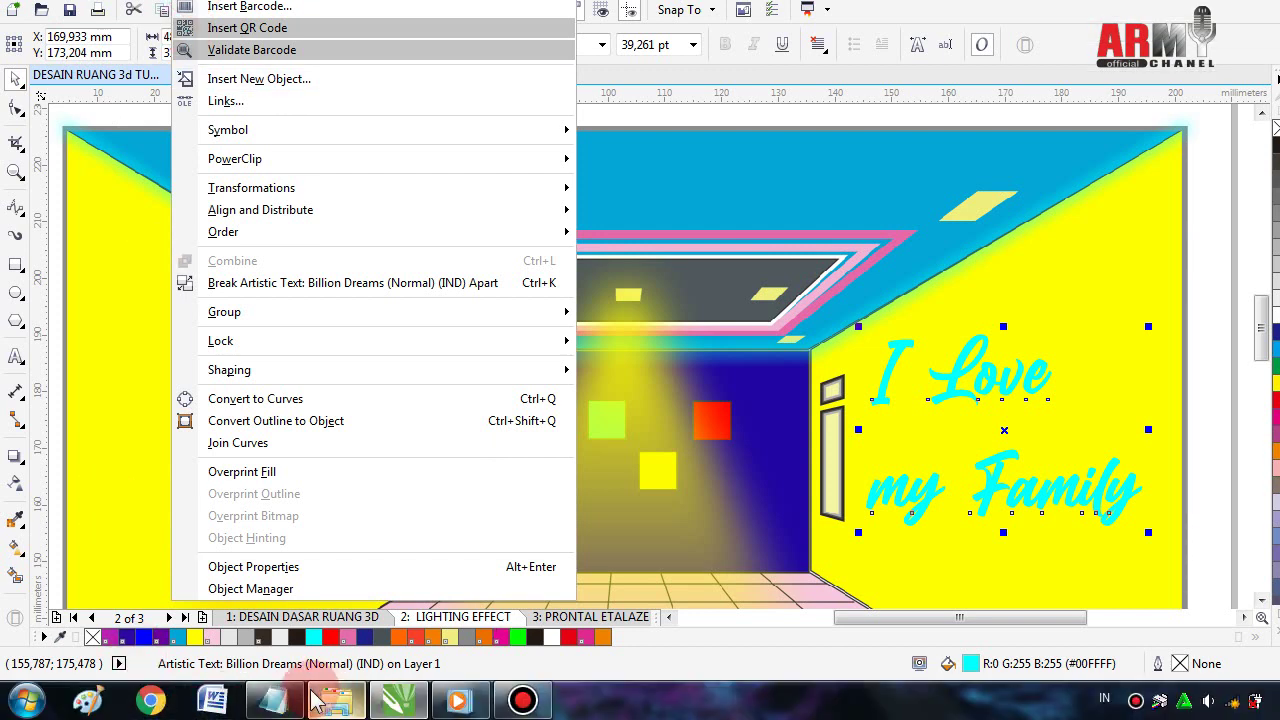
mouse_move(276, 701)
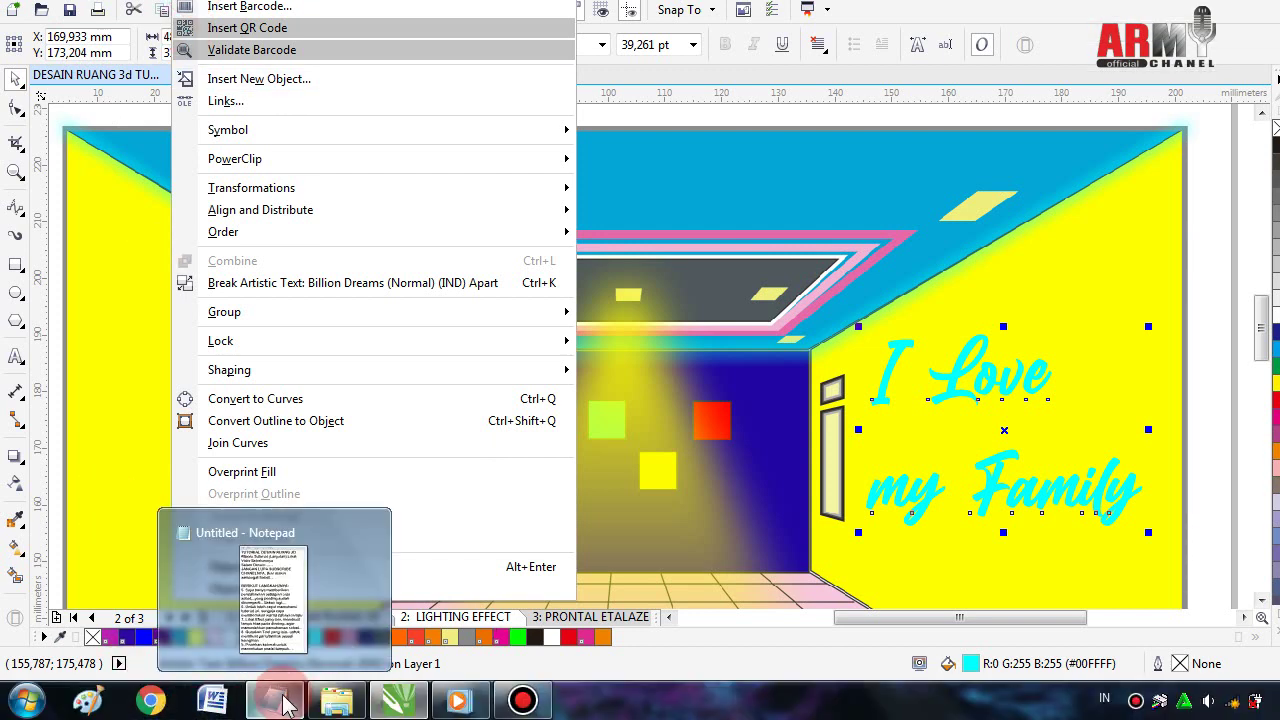
- Delete steps 5 through 8 from the Notepad tutorial notes
left_click(287, 705)
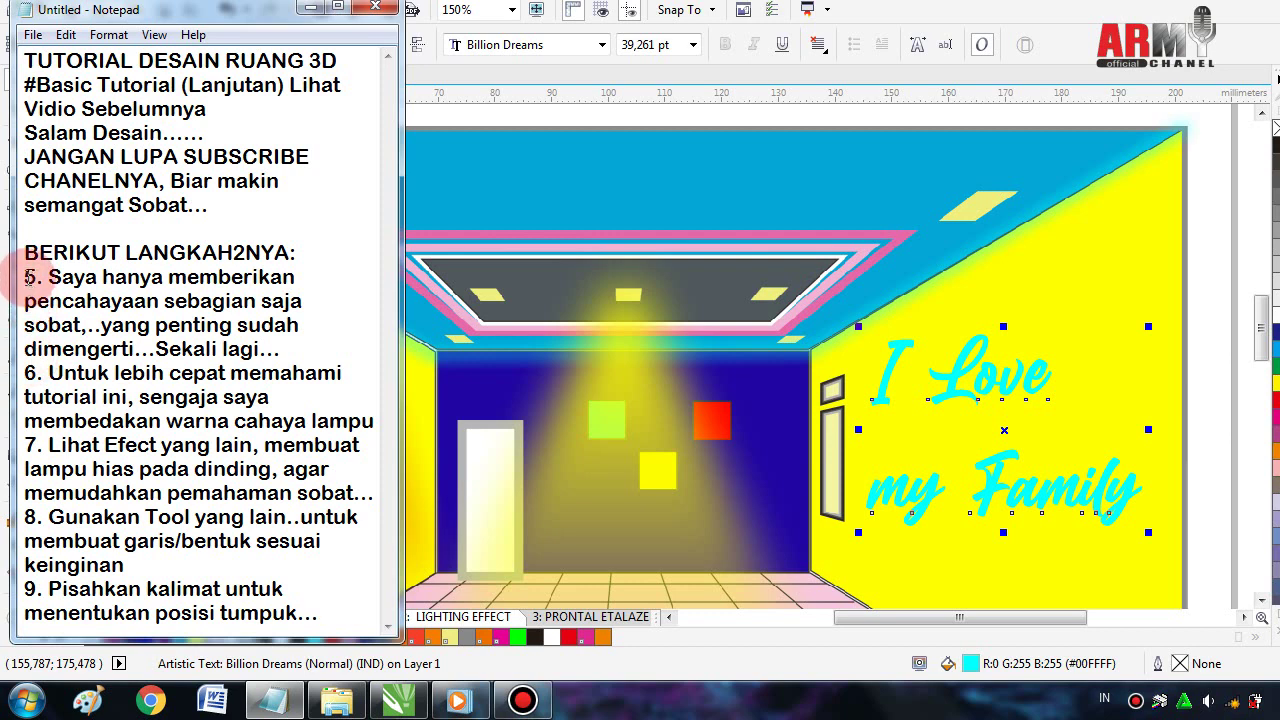
left_click_drag(26, 277, 239, 562)
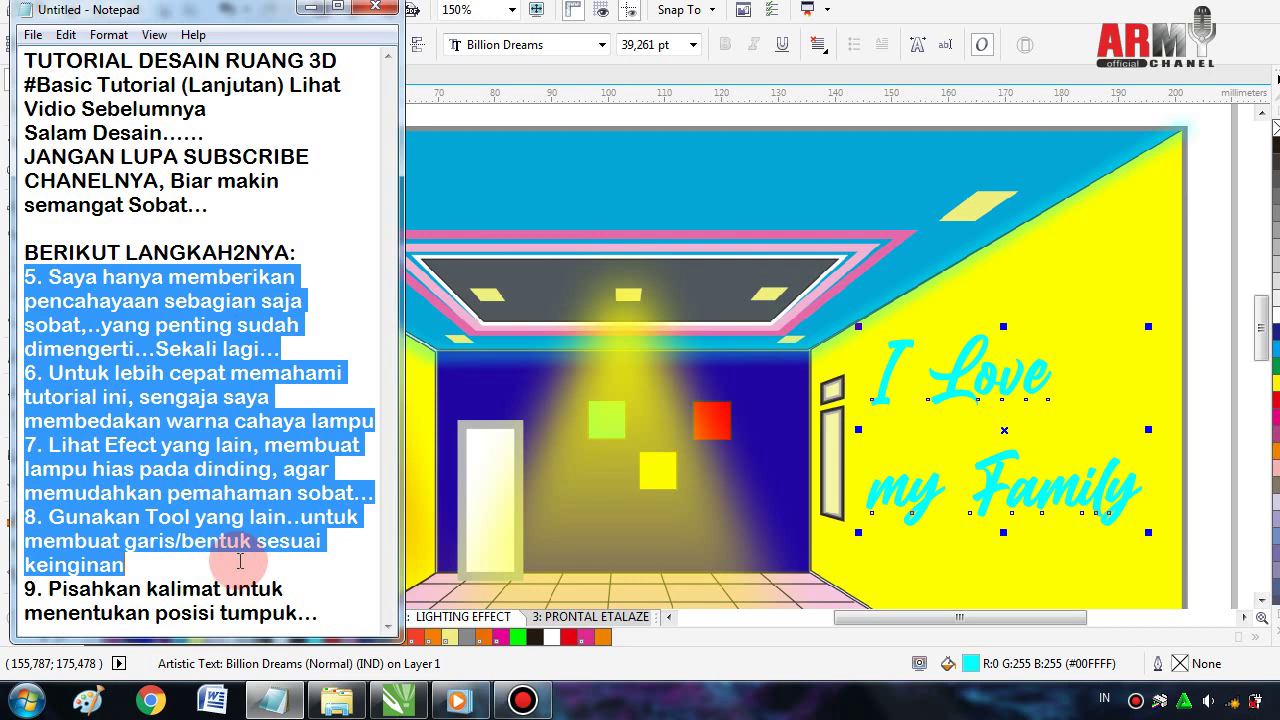
key("Delete")
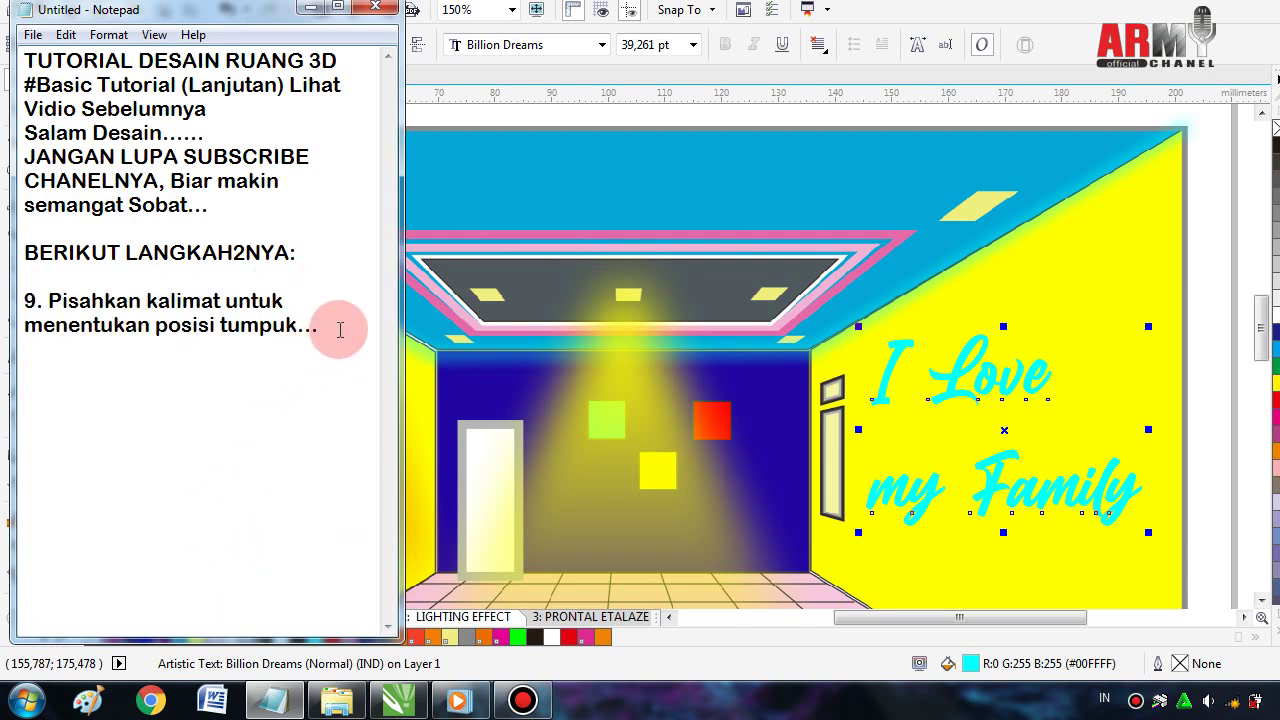
- Add a new line 'Klik Object lalu Brick Text' under step 9
left_click(340, 330)
key("Return")
type("Klik ")
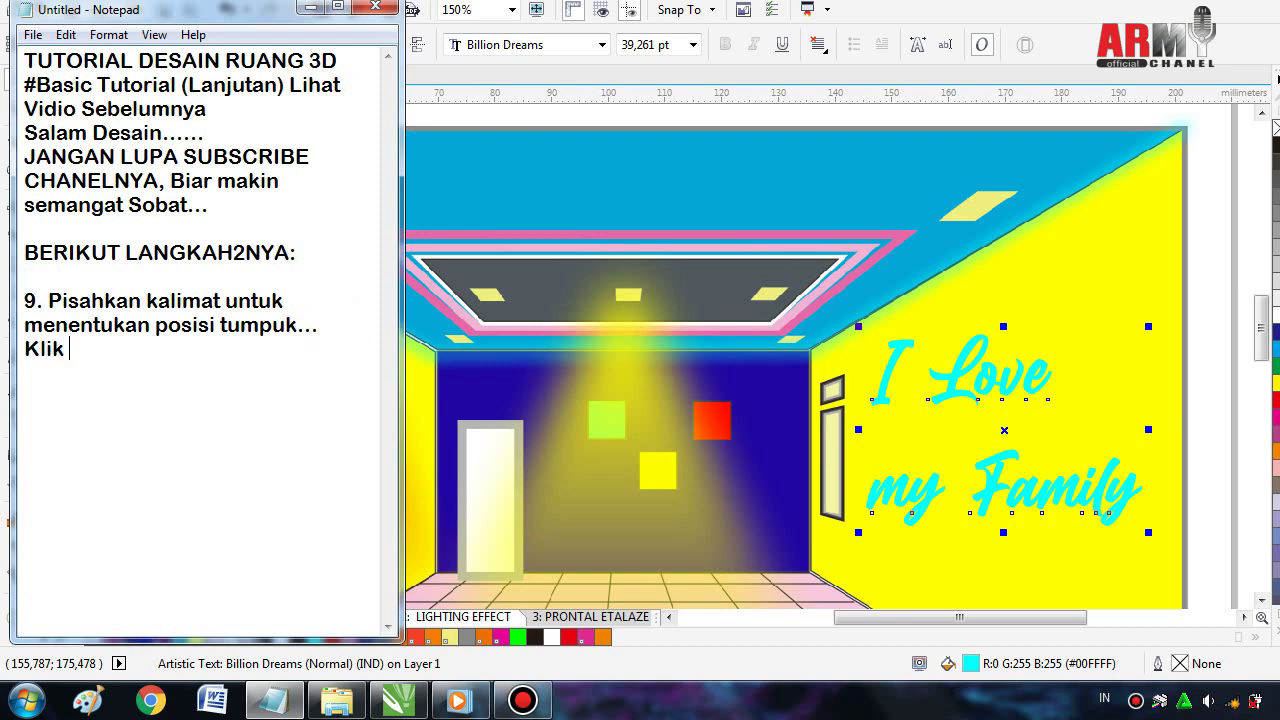
type("Obj")
type("ek")
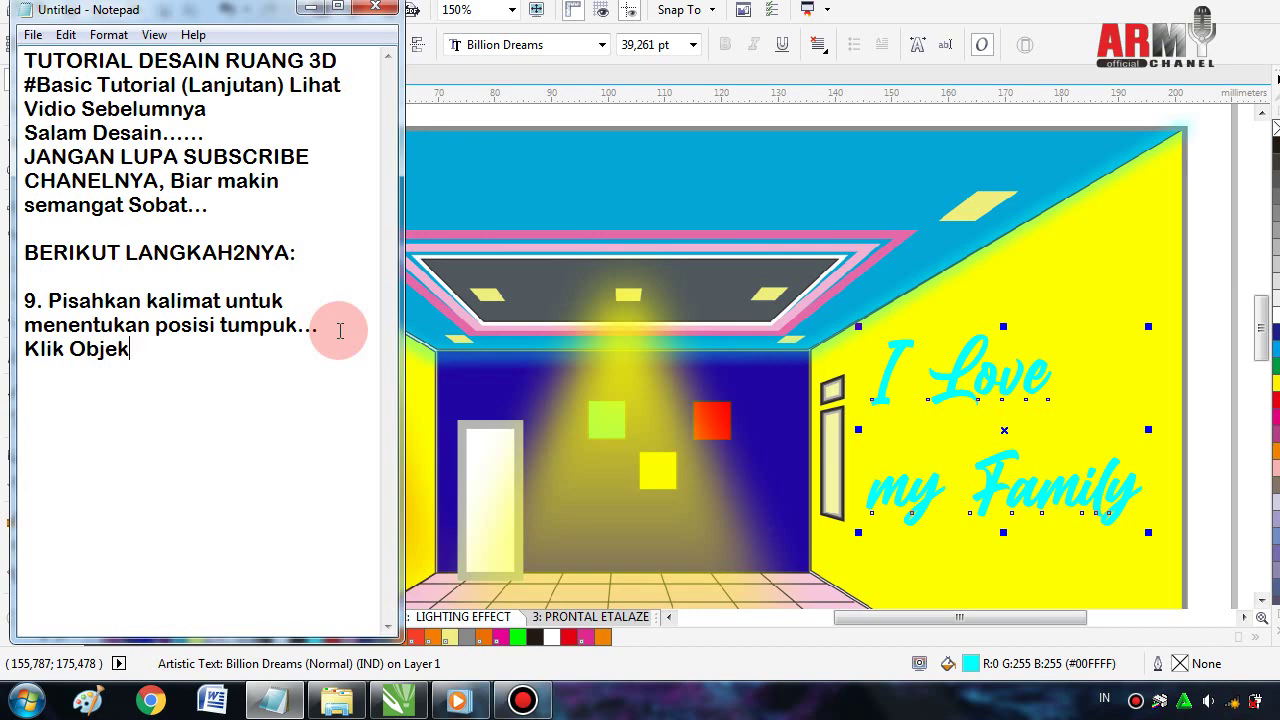
key("BackSpace")
type("c")
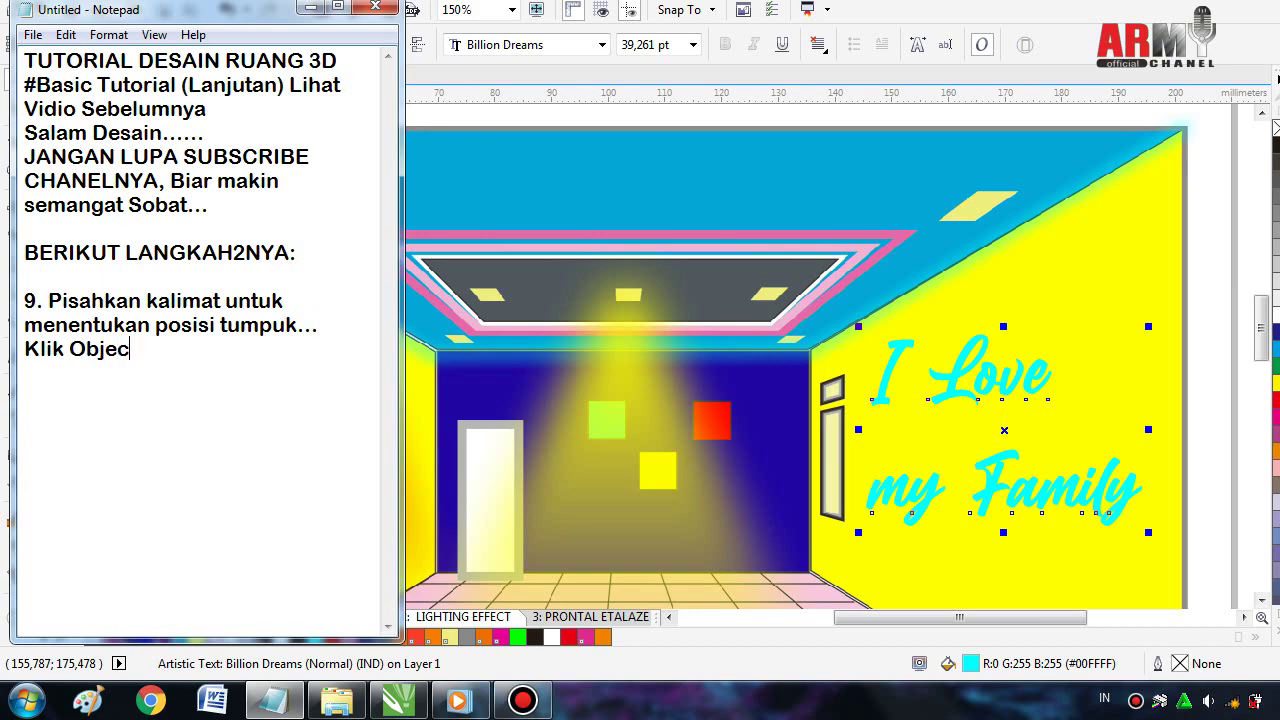
type("t")
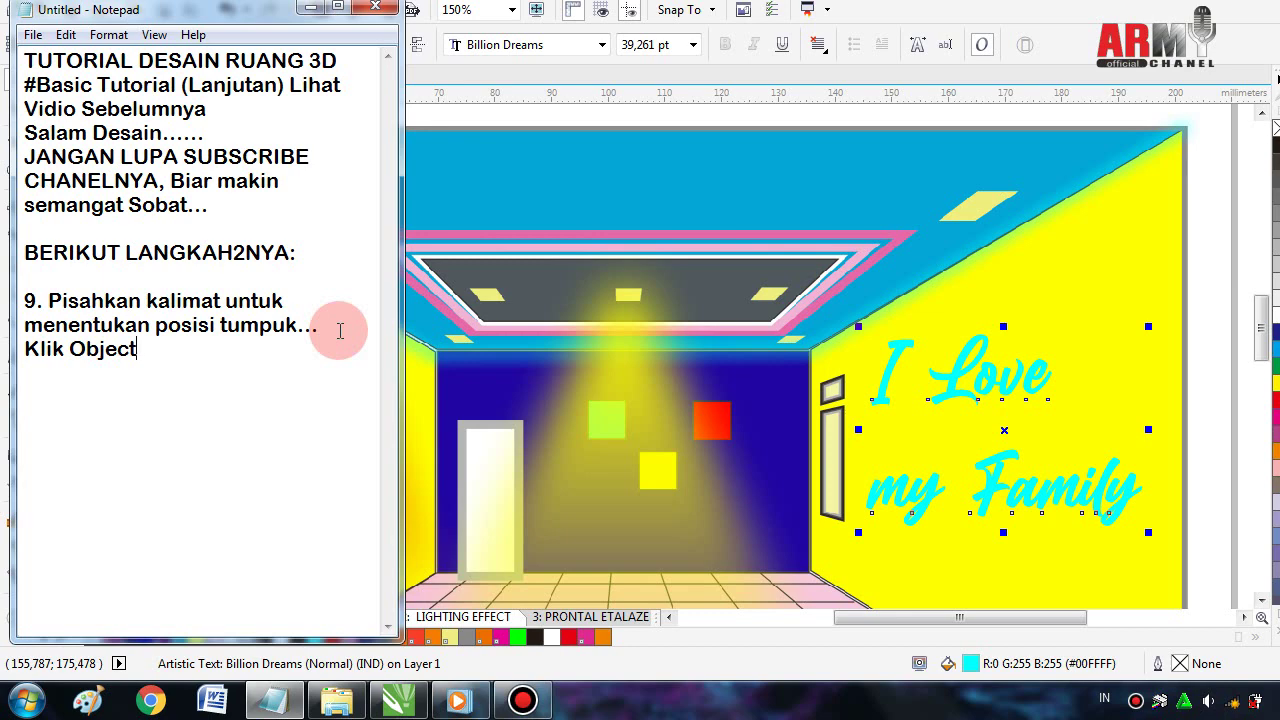
type(" lalu ")
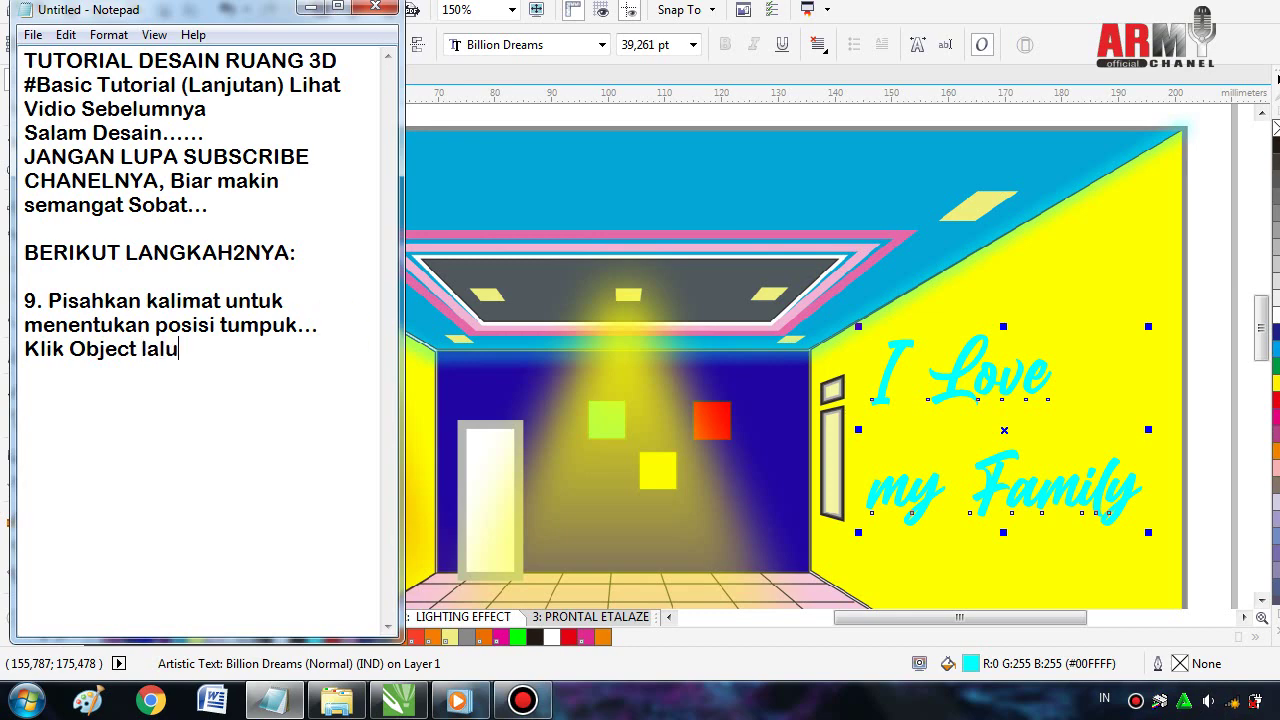
type("Br")
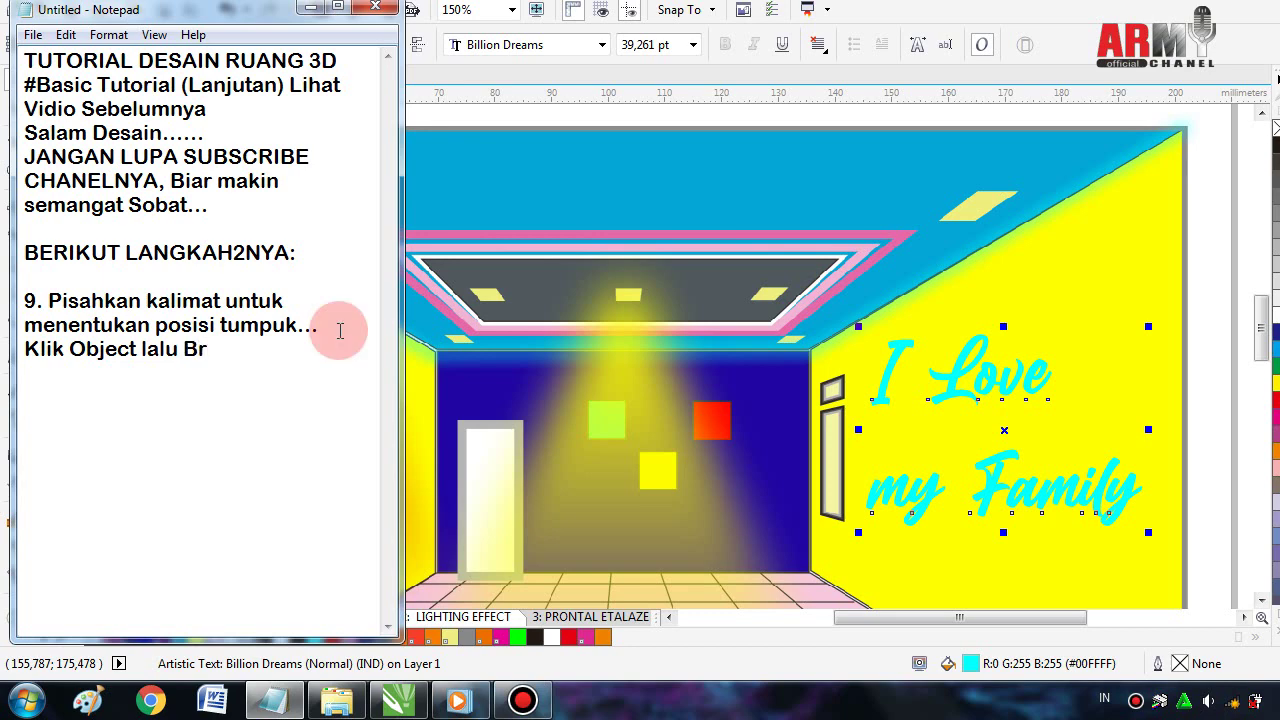
type("ick")
type(" Te")
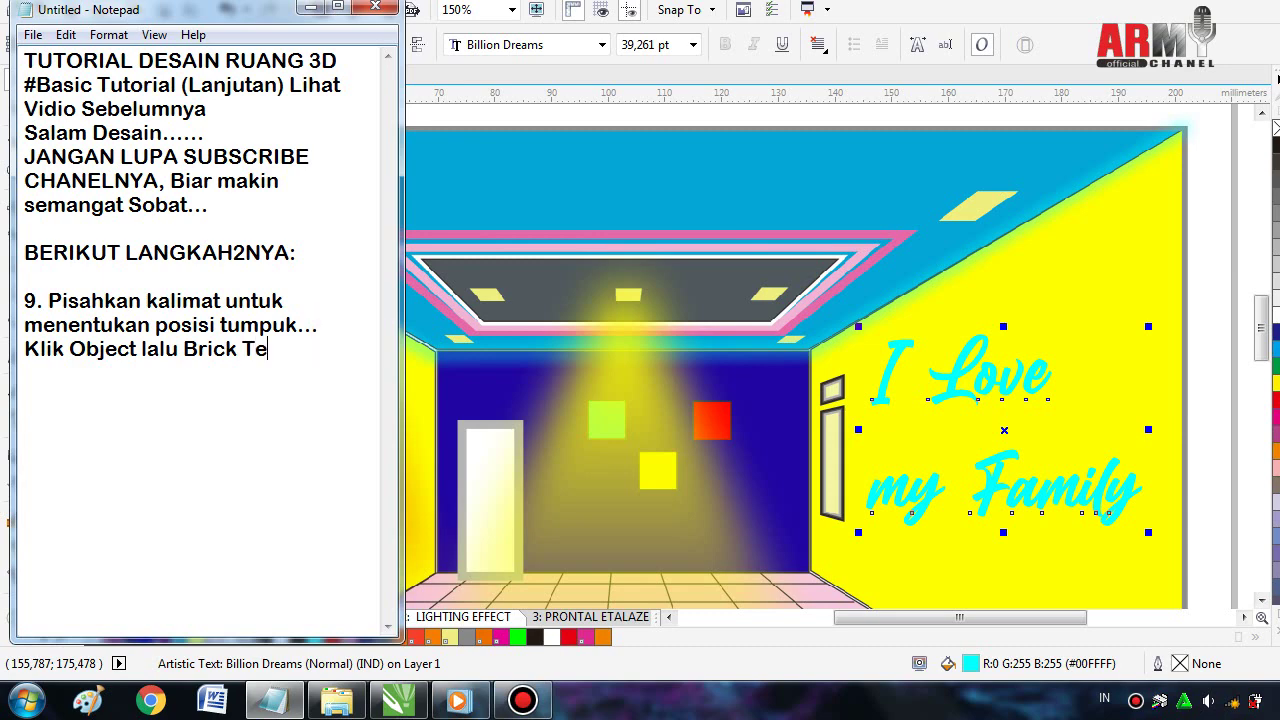
type("xt")
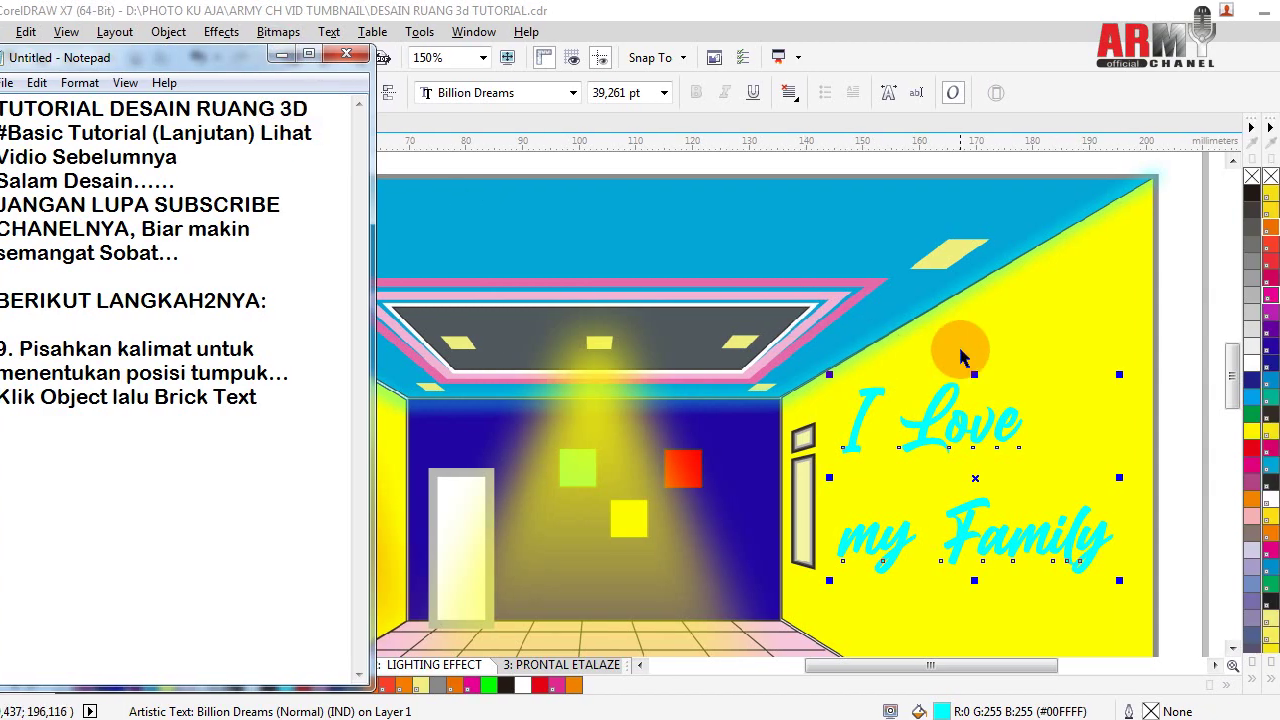
- Break the 'I Love my Family' text apart into separate 'I Love' and 'my Family' objects
left_click(962, 428)
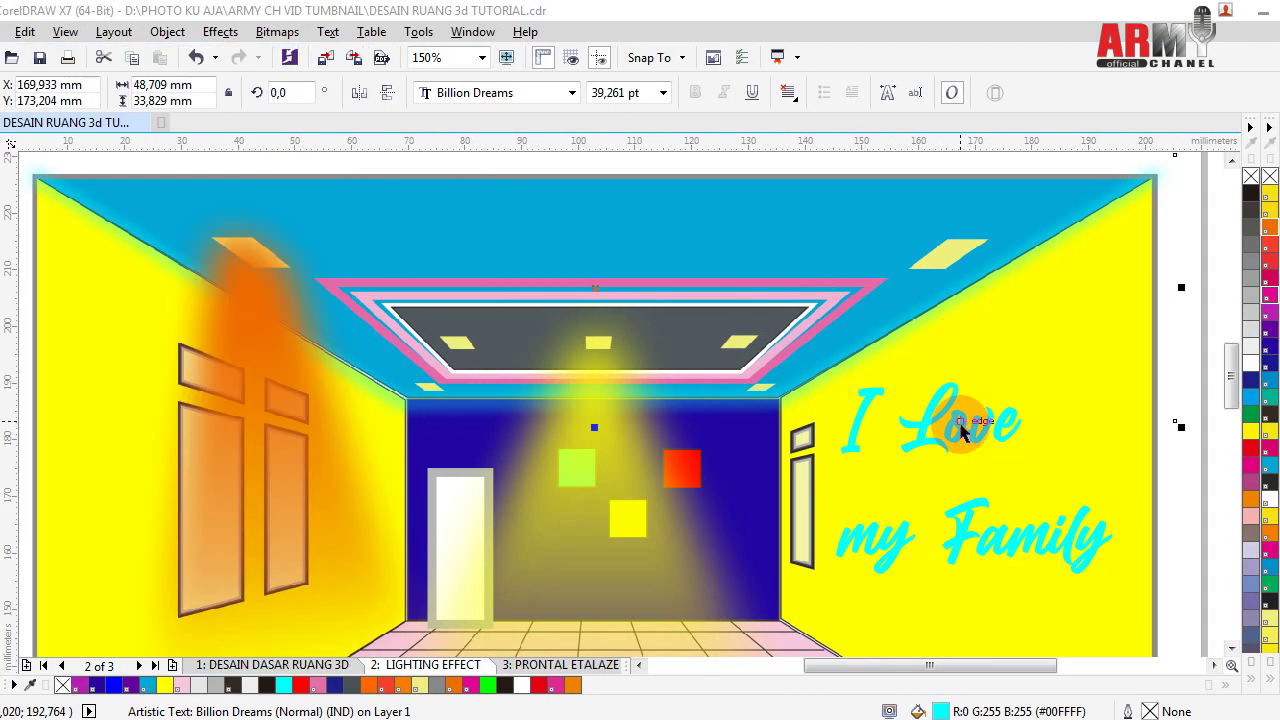
left_click(960, 428)
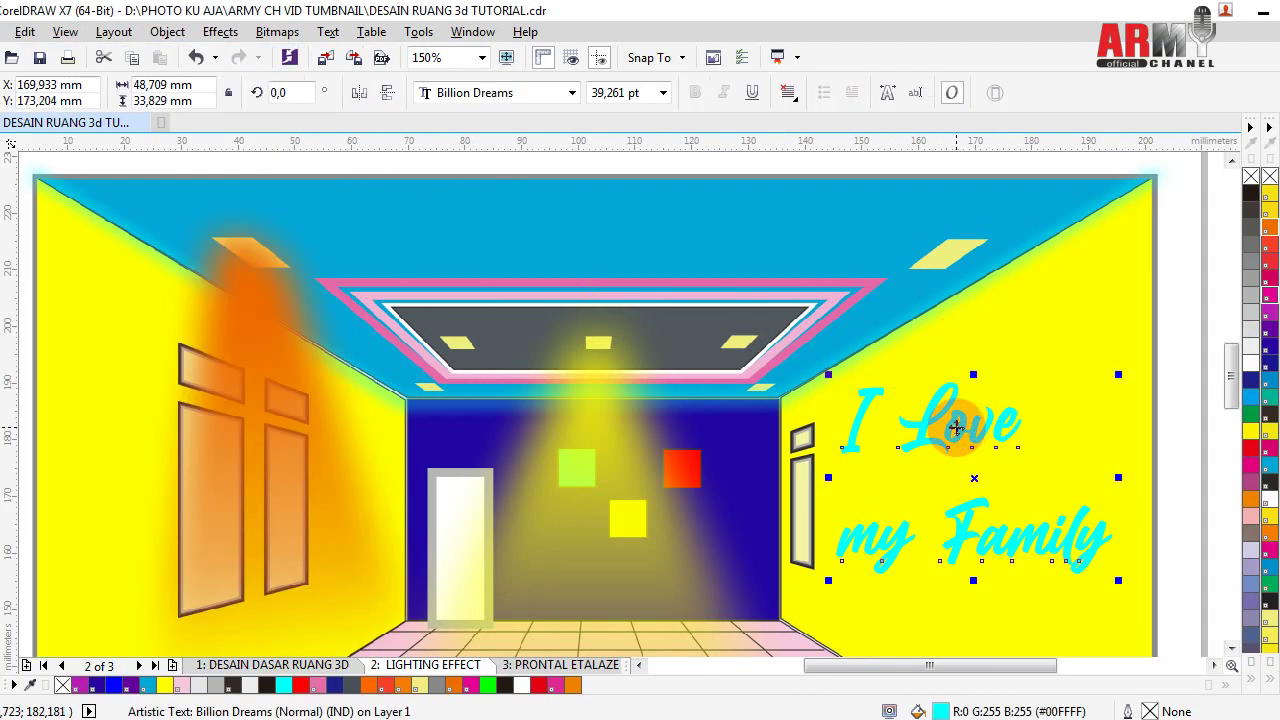
left_click(197, 32)
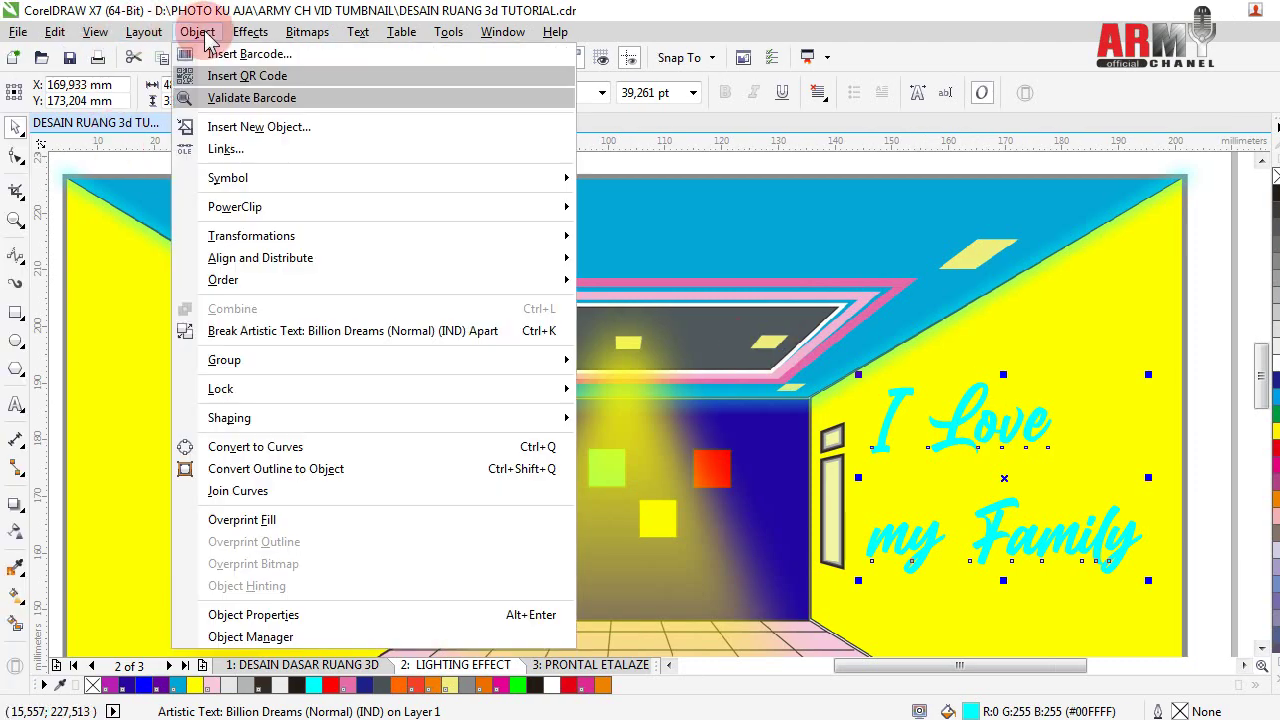
left_click(263, 331)
left_click(960, 420)
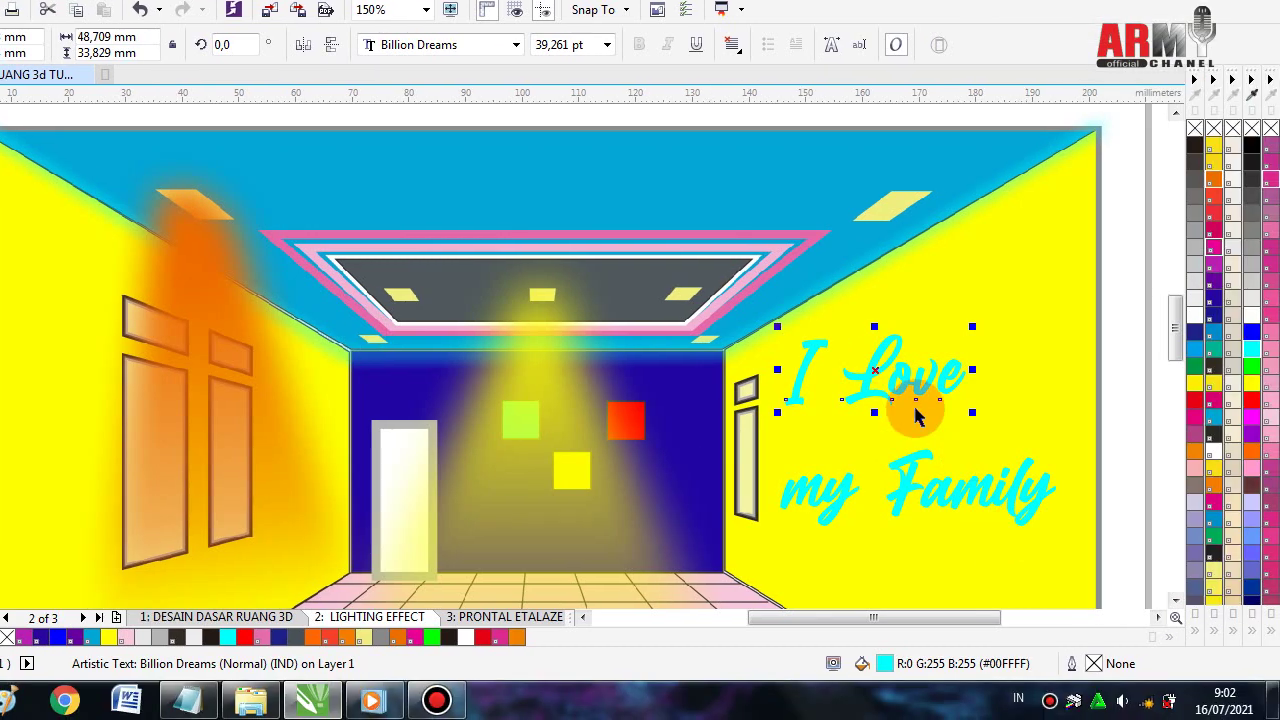
- Move 'my Family' up beneath 'I Love', adjust 'I Love', and select both lines
left_click(957, 490)
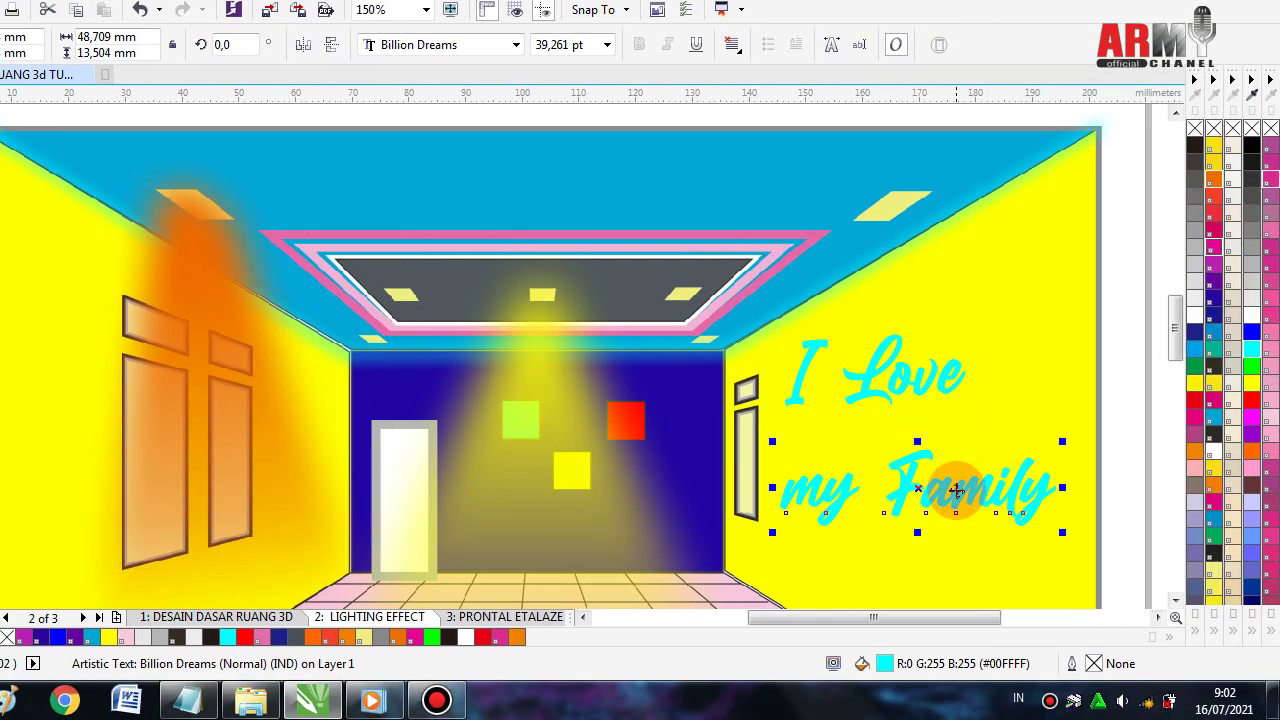
left_click_drag(957, 490, 948, 436)
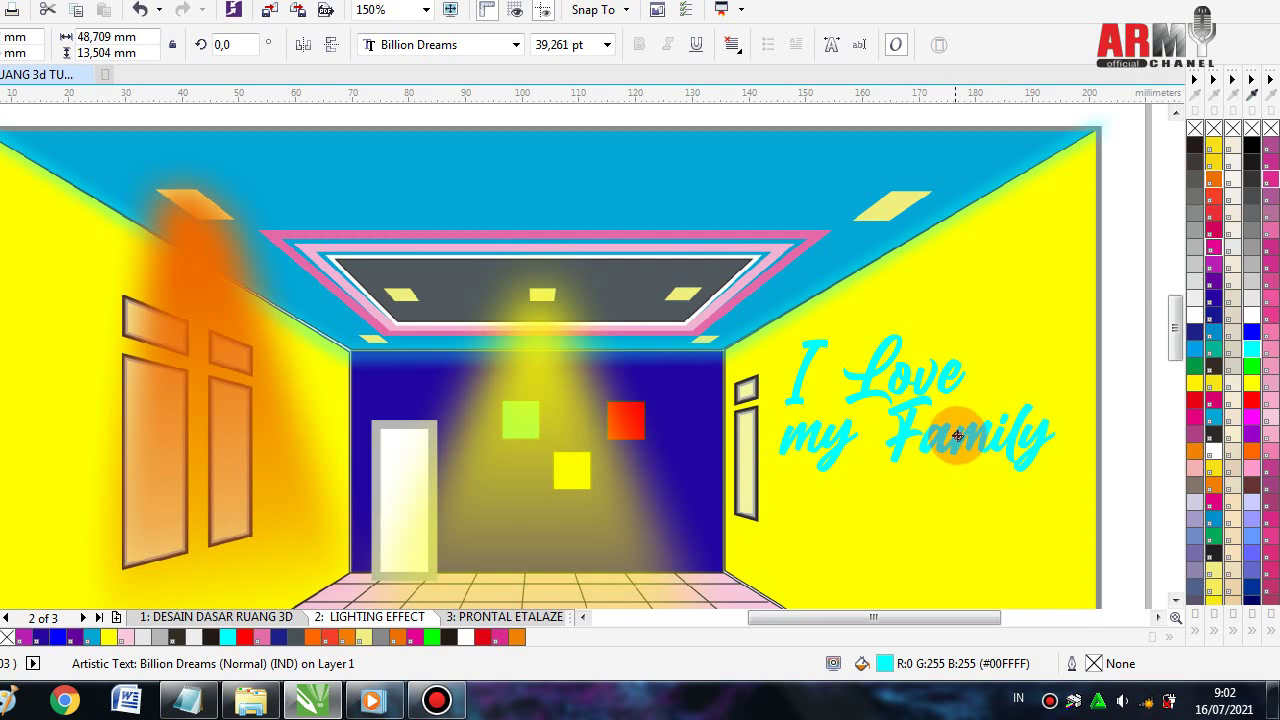
left_click_drag(948, 436, 959, 444)
left_click_drag(858, 372, 870, 373)
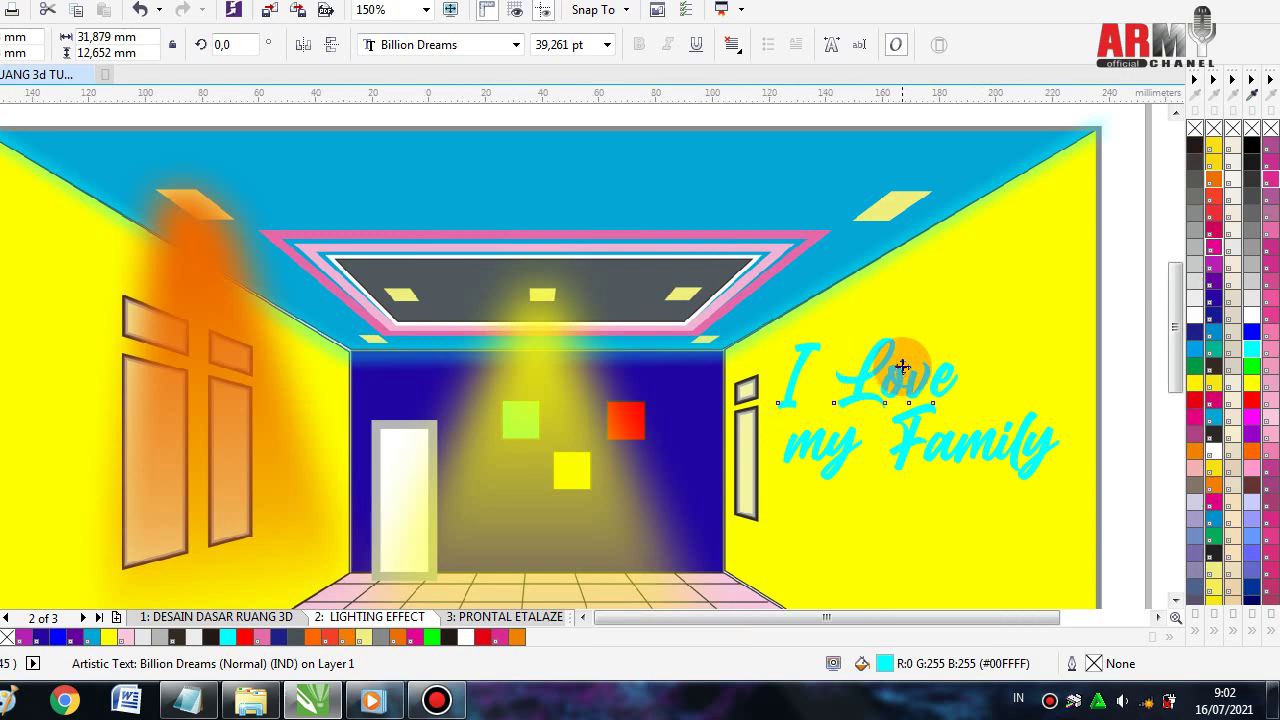
scroll(905, 372, "down", 1)
left_click_drag(1068, 308, 828, 466)
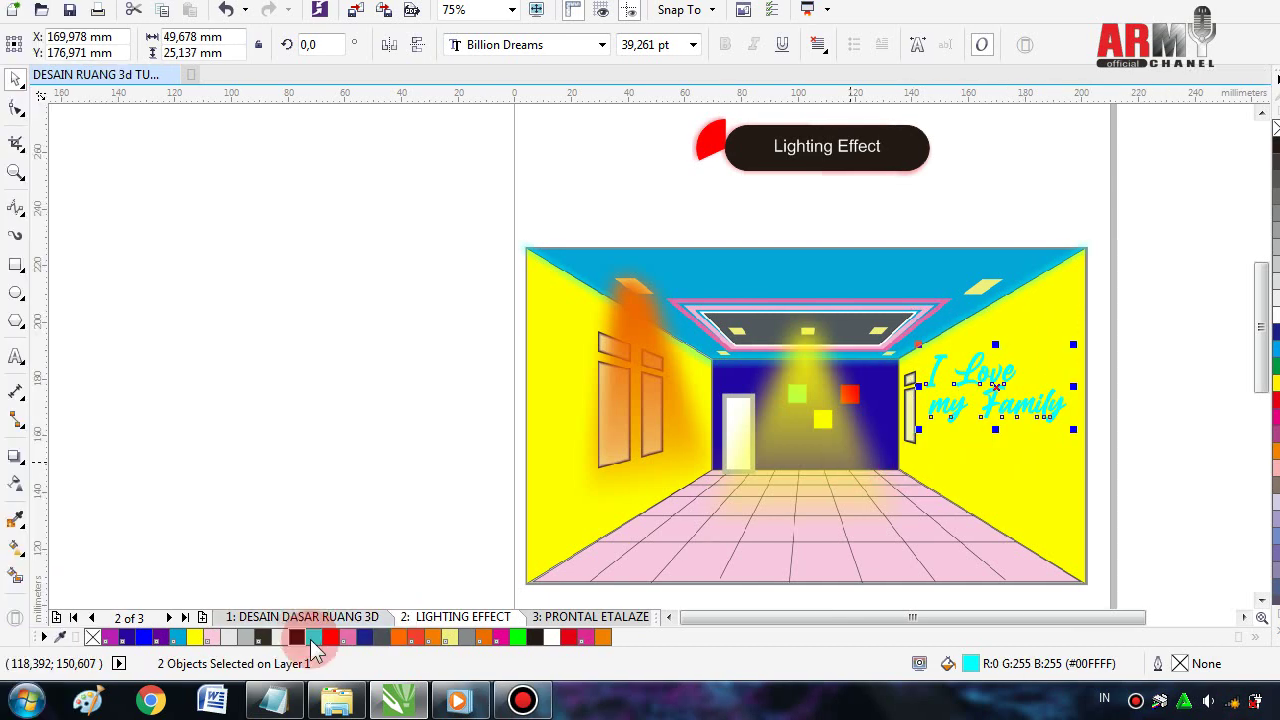
- Add the line 'Lalu Grup Kembali' to the notes after the Brick Text step
left_click(272, 700)
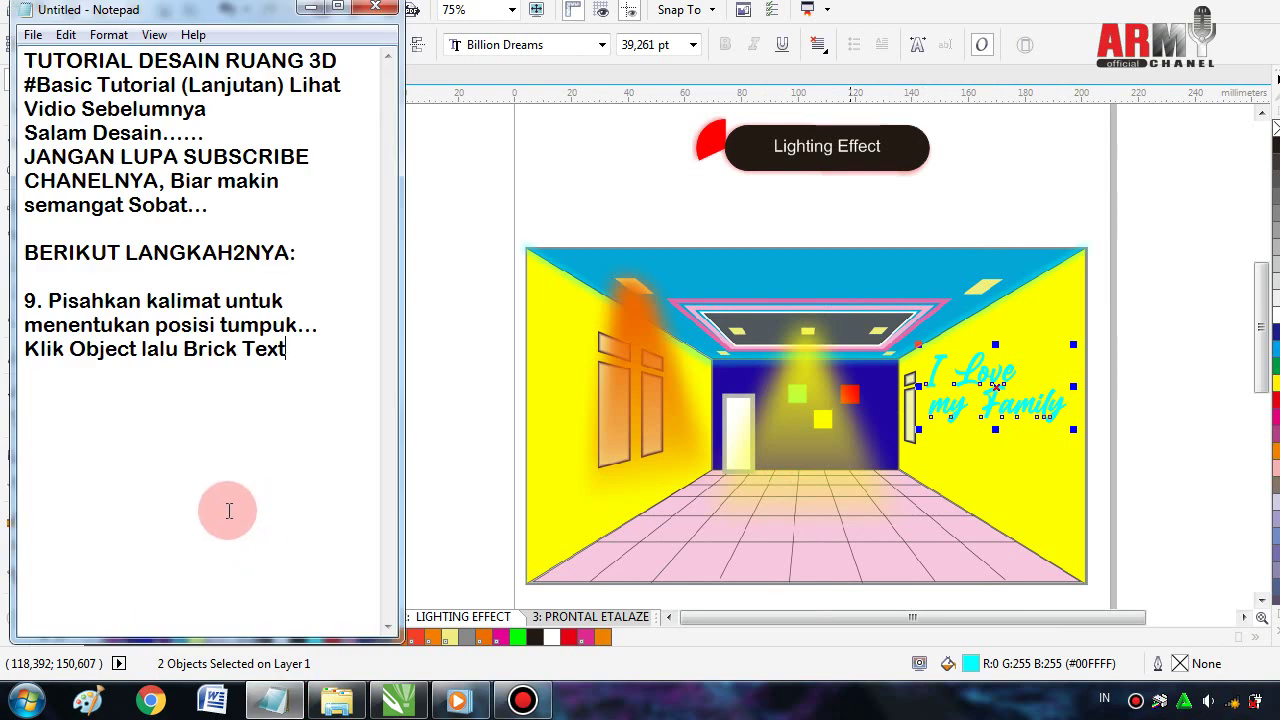
key("Return")
type("La")
type("lu Gru")
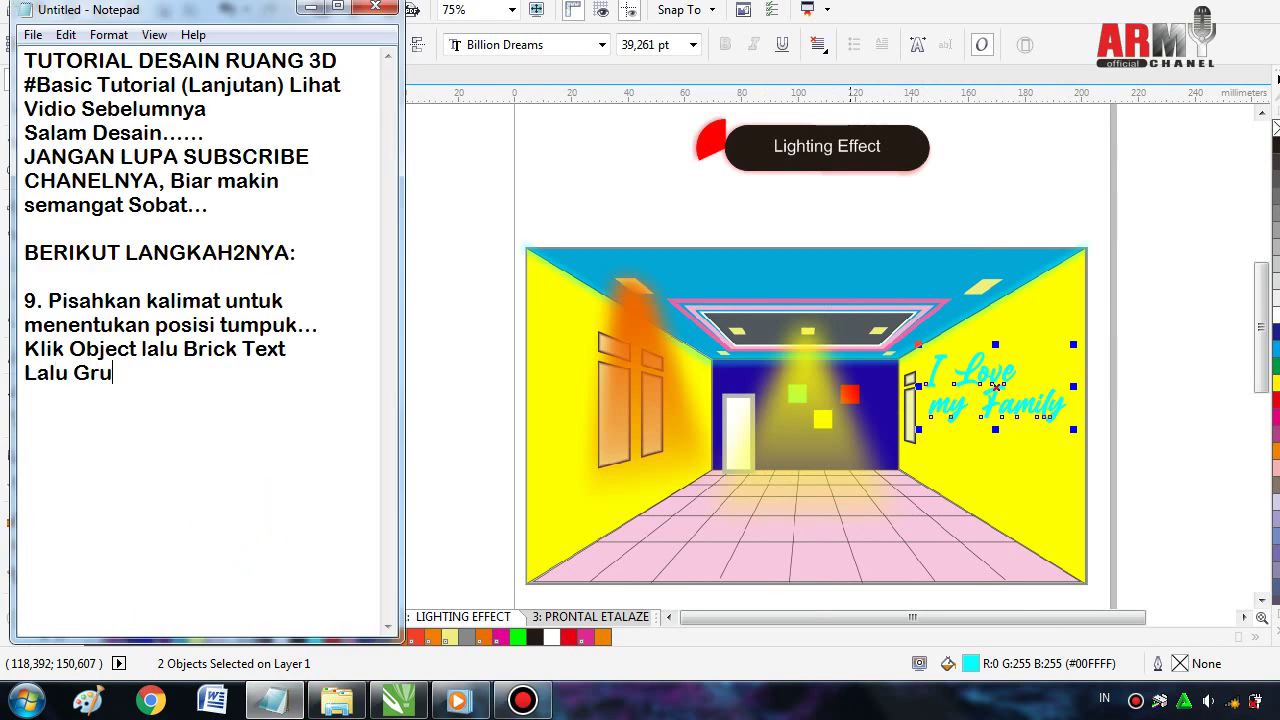
type("p Kem")
type("bali")
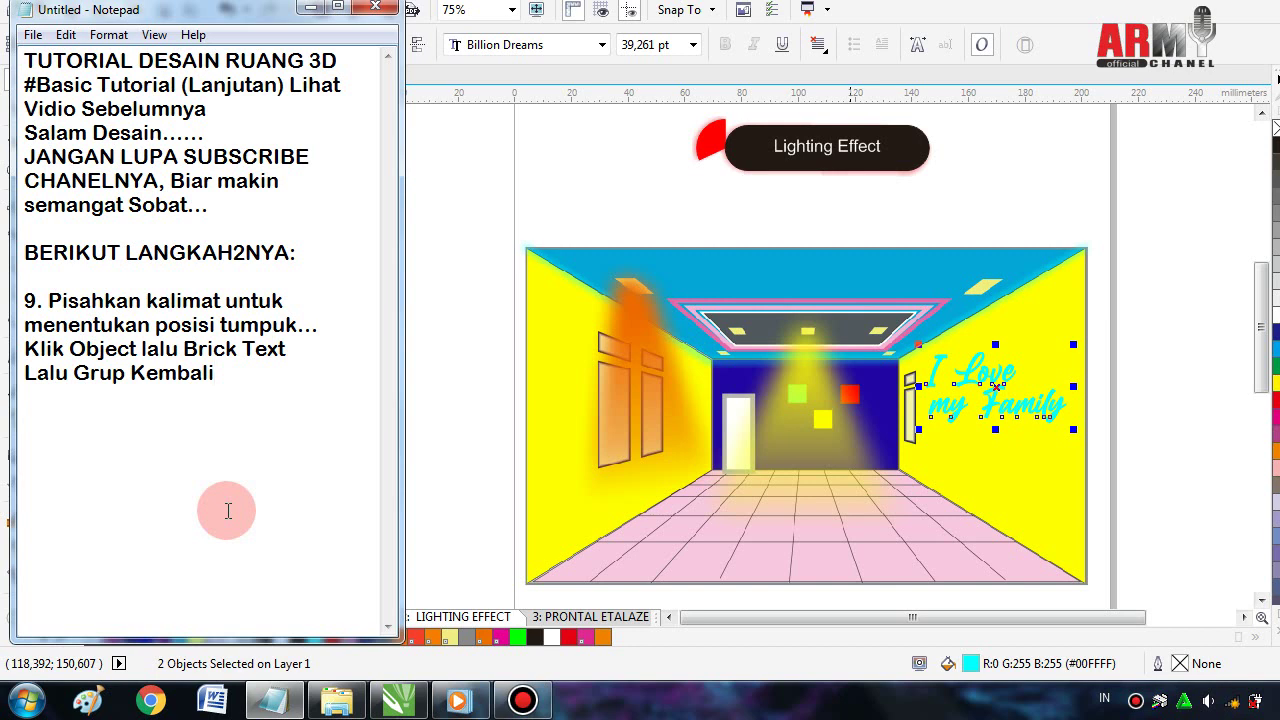
- Write step 10 about setting the text's 3D position with the perspective tool under Effects
key("Return")
type("10")
left_click(228, 511)
type(".")
type(" atur")
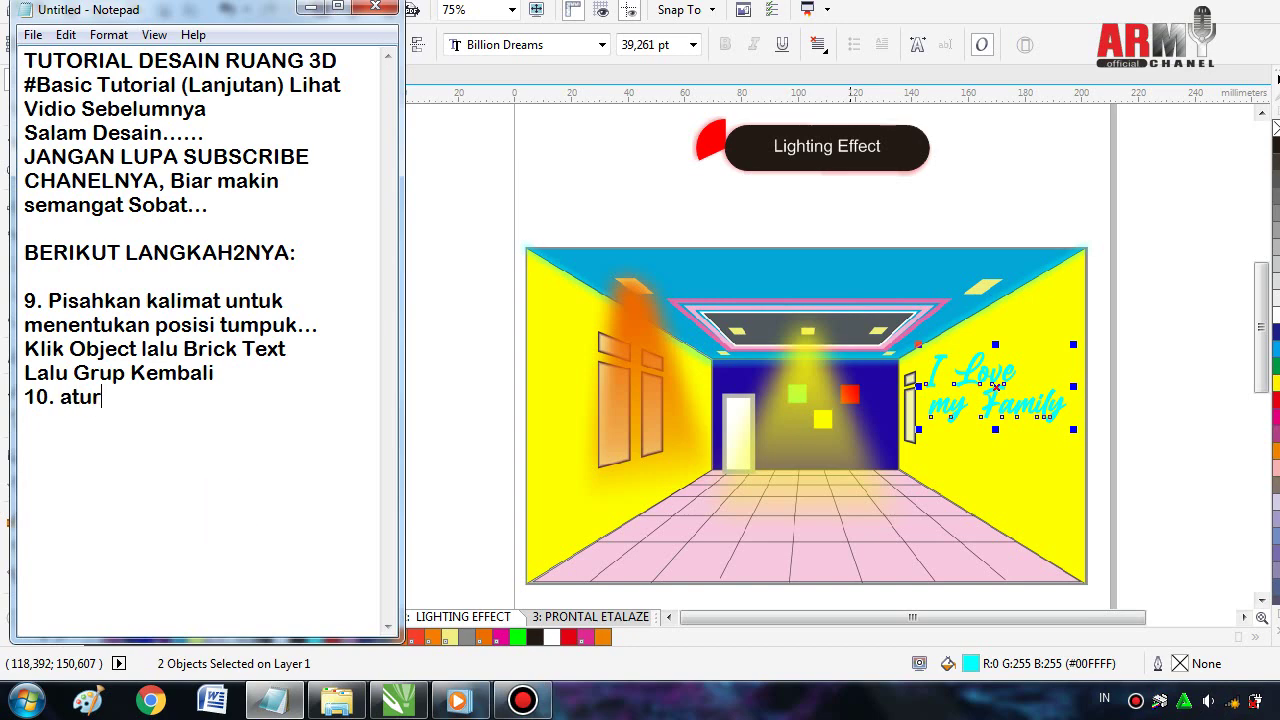
type(" P")
type("osisi ")
type("3D")
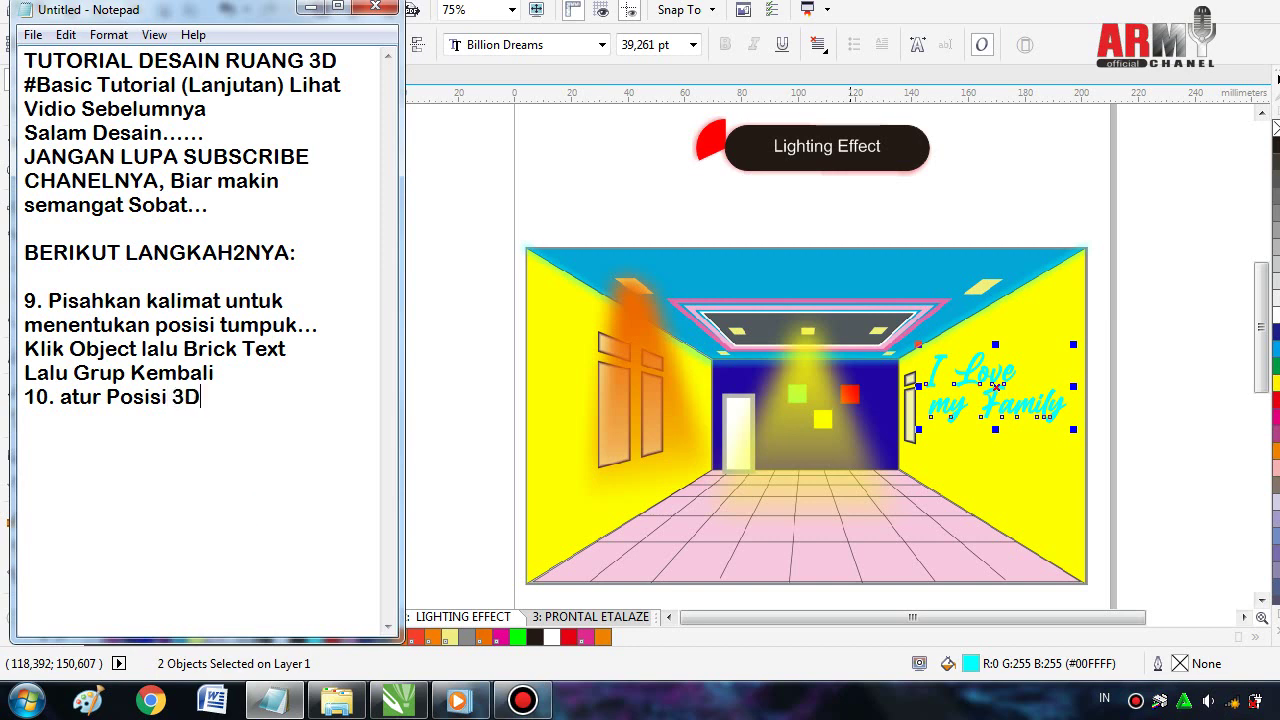
type(" dengan ")
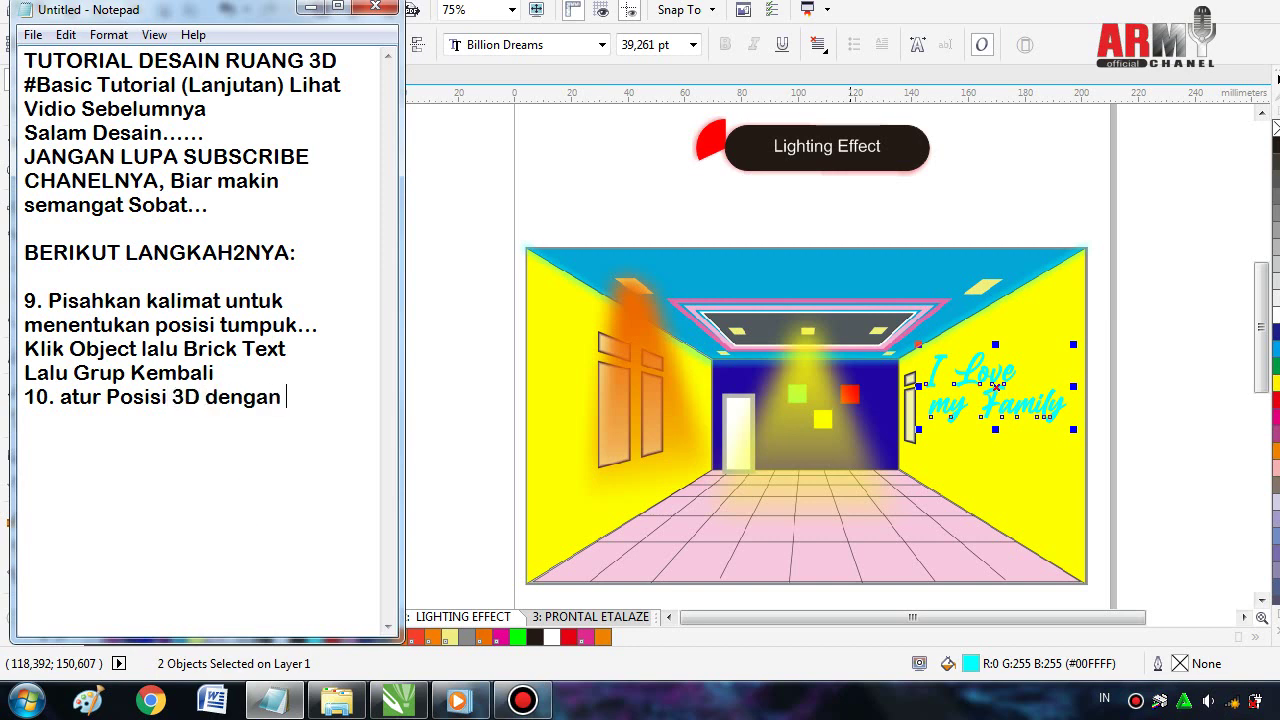
type("persp")
type("ekti")
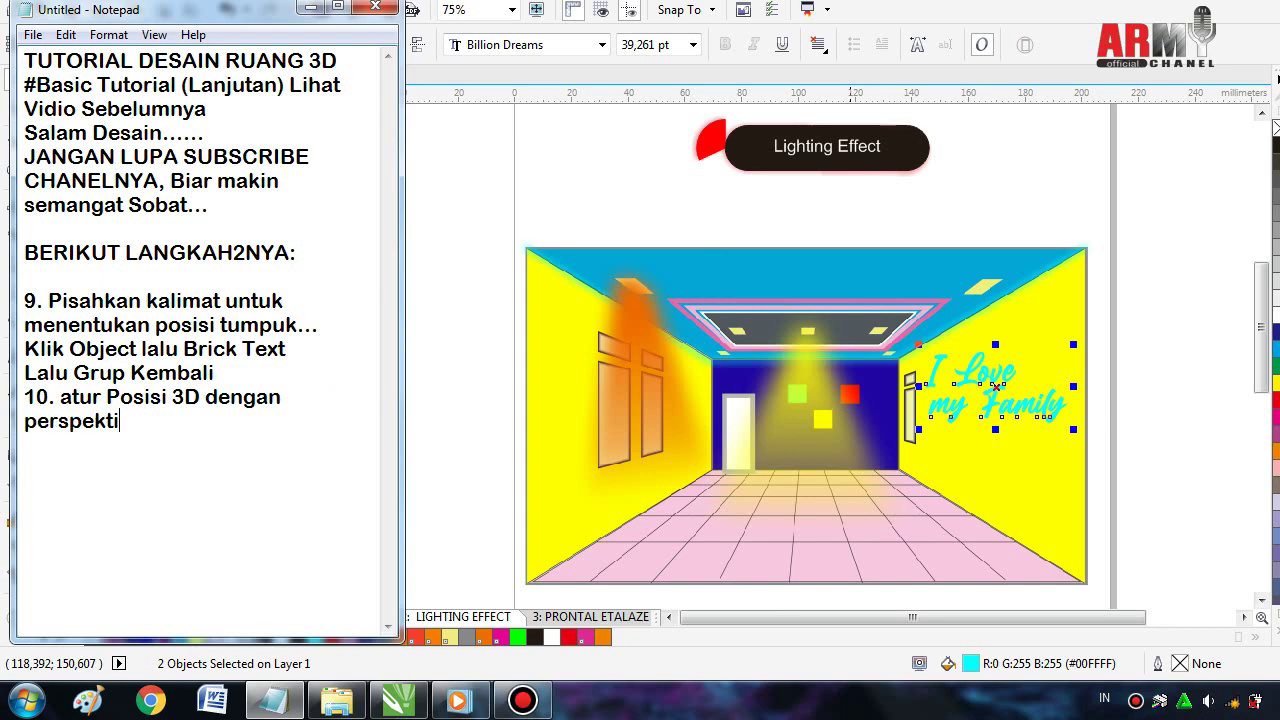
type("f t")
type("ool")
left_click(228, 511)
type("pada")
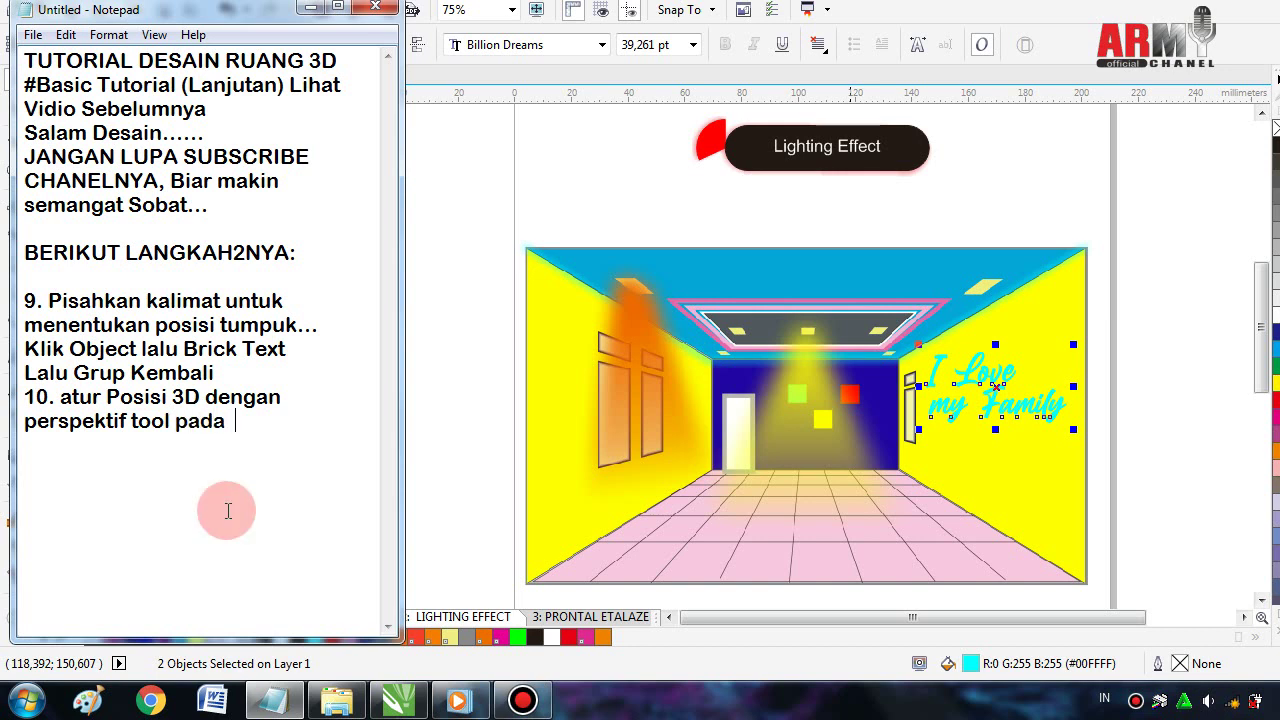
type(" Bar ")
type("atas")
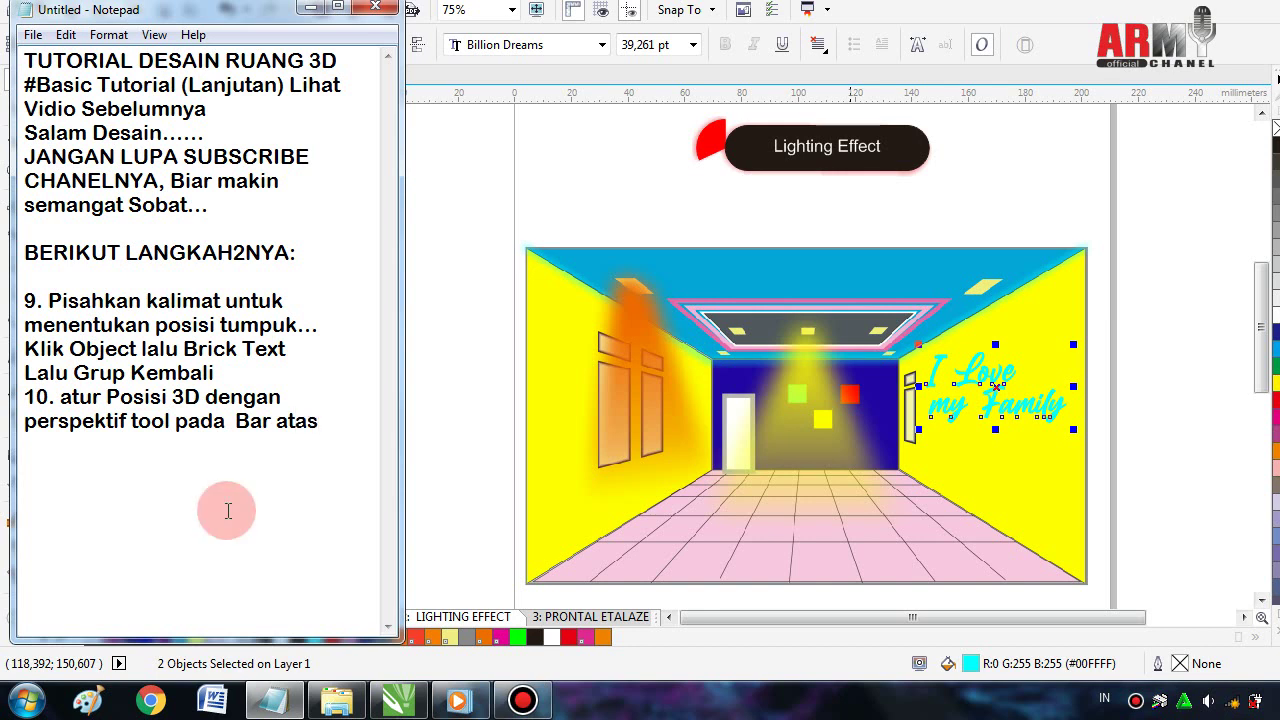
type("berad")
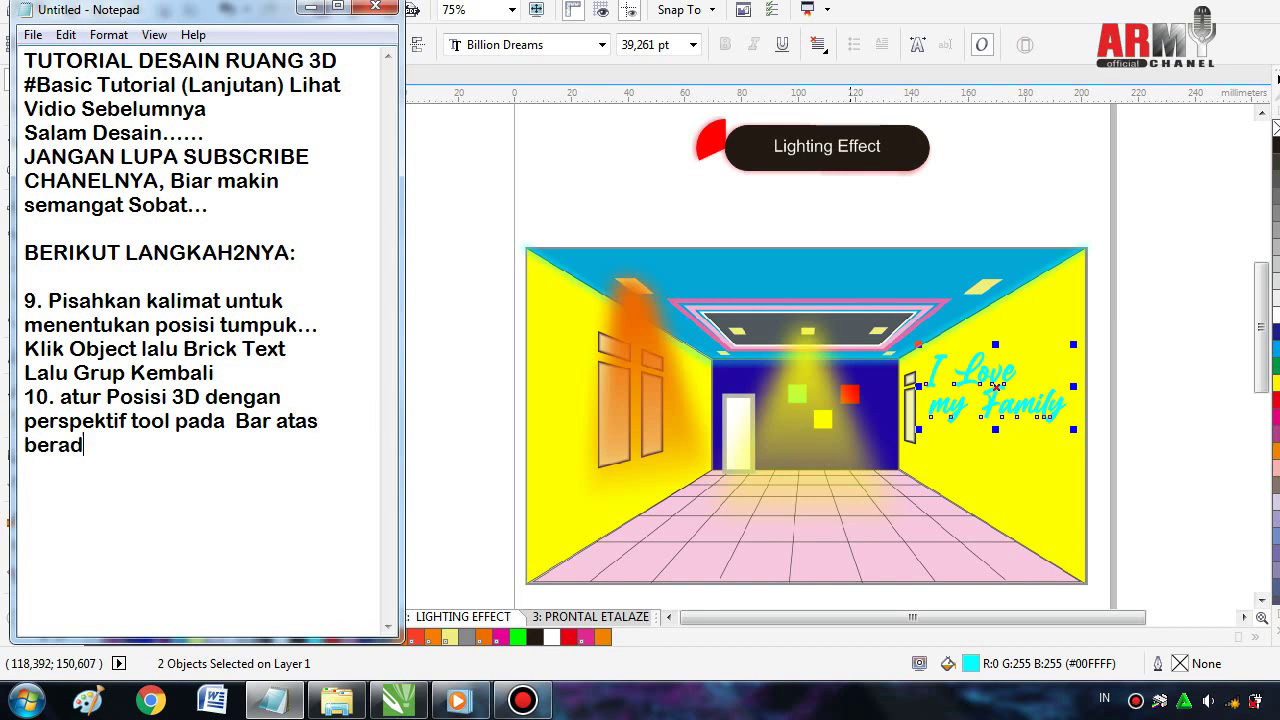
type("a pada E")
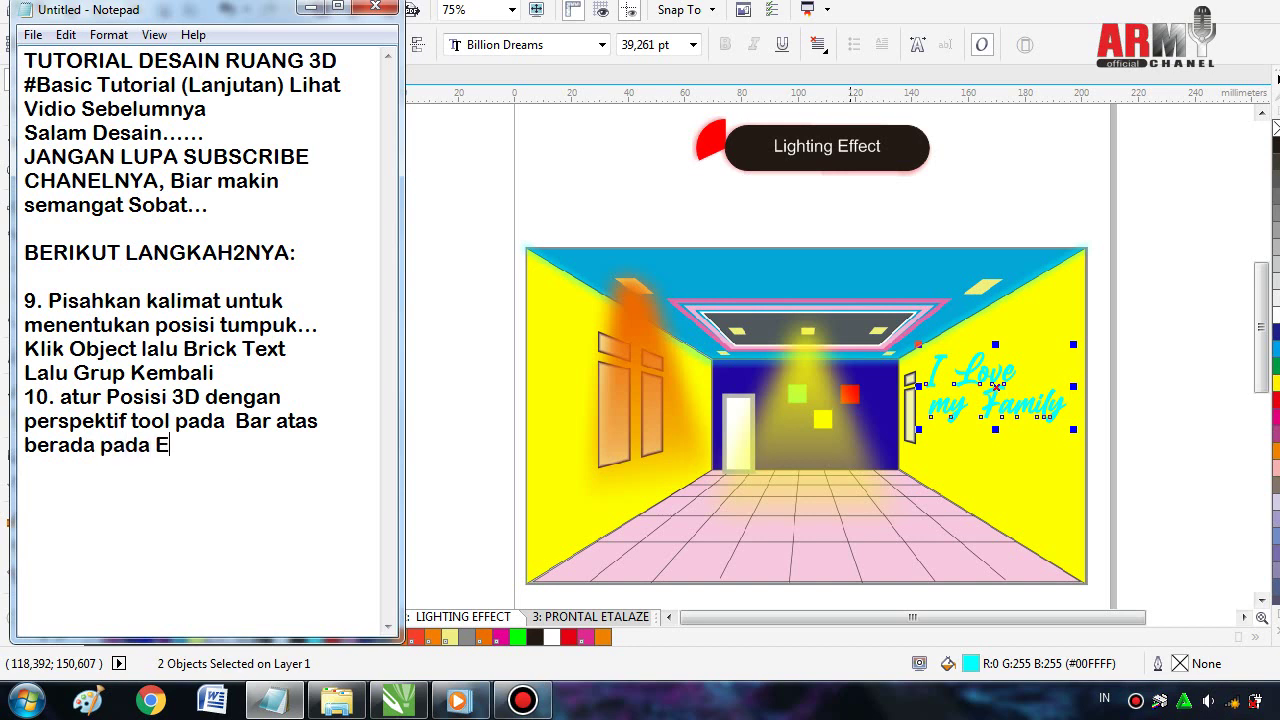
type("fec")
type("t")
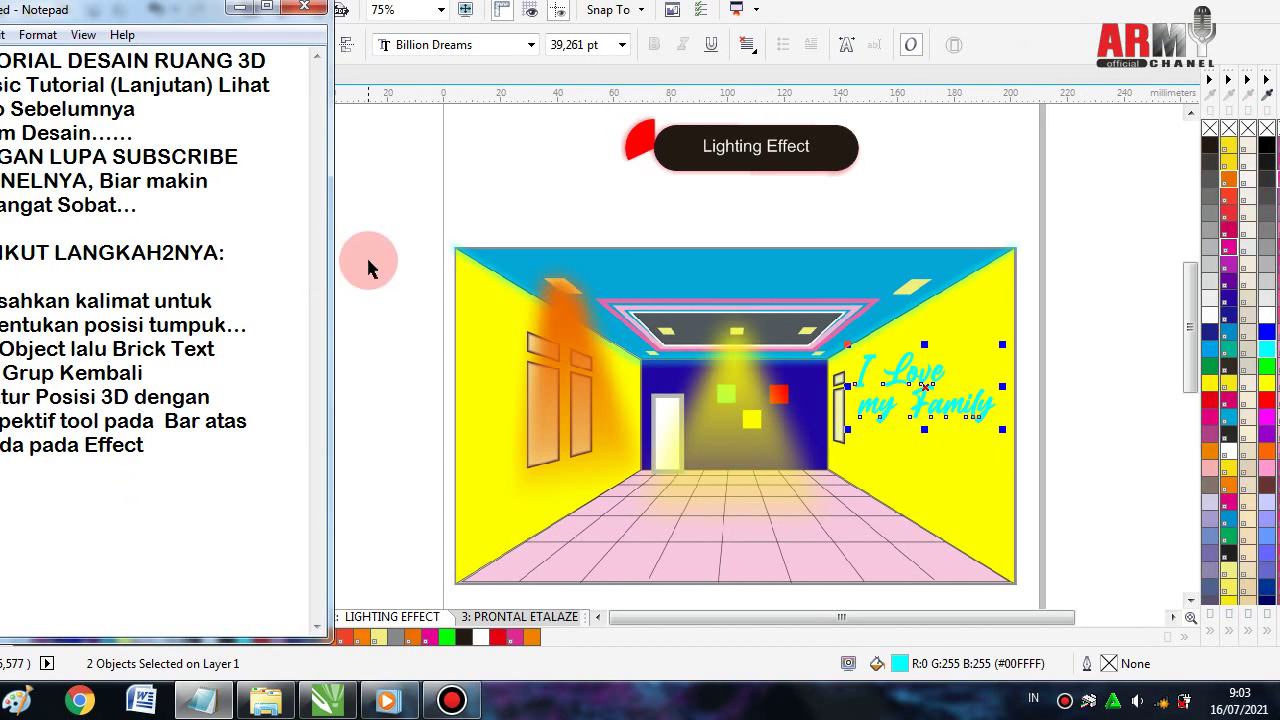
left_click(366, 255)
- Marquee-select the 'I Love' and 'my Family' text lines and group them with Ctrl+G
left_click(507, 218)
left_click(958, 420)
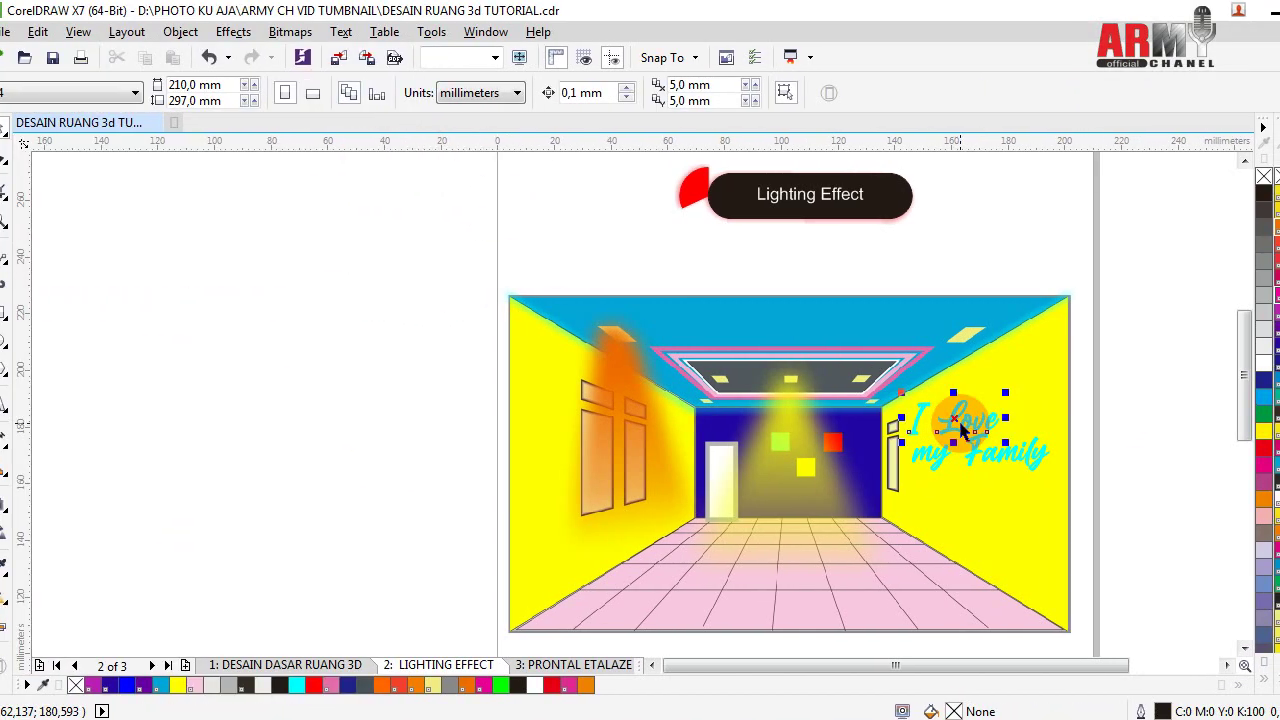
left_click_drag(1036, 397, 815, 507)
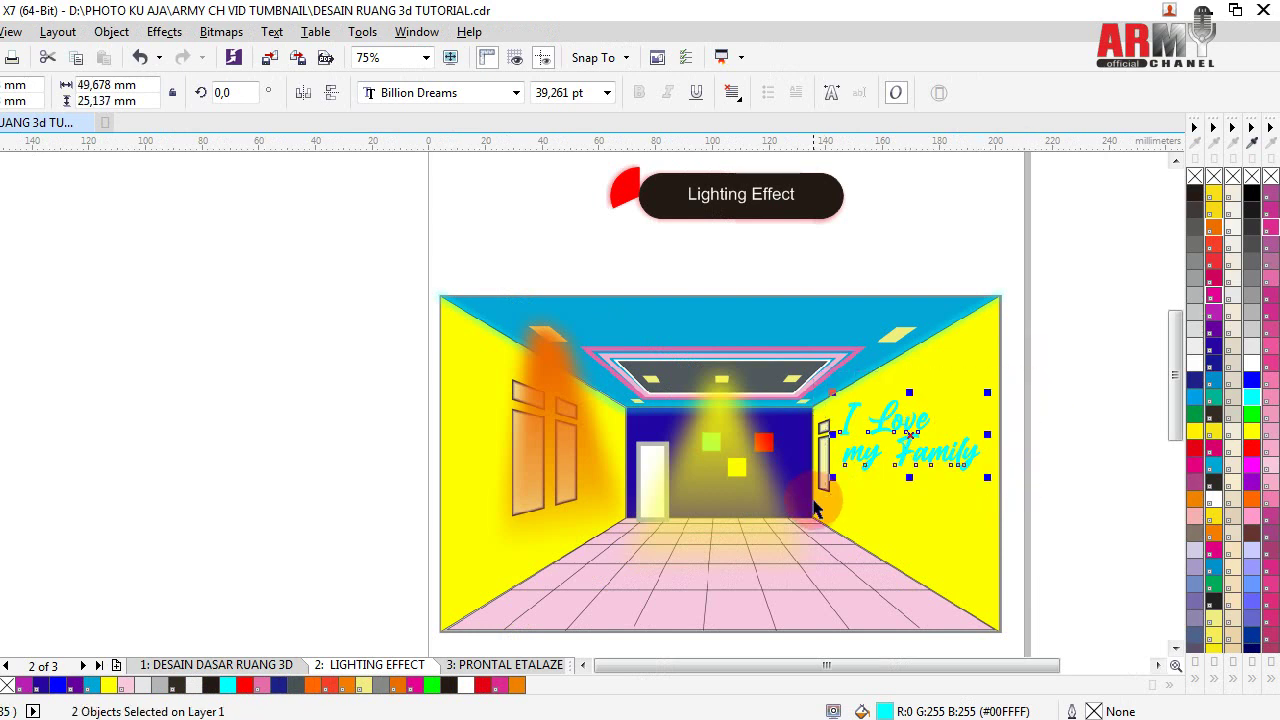
key("ctrl+g")
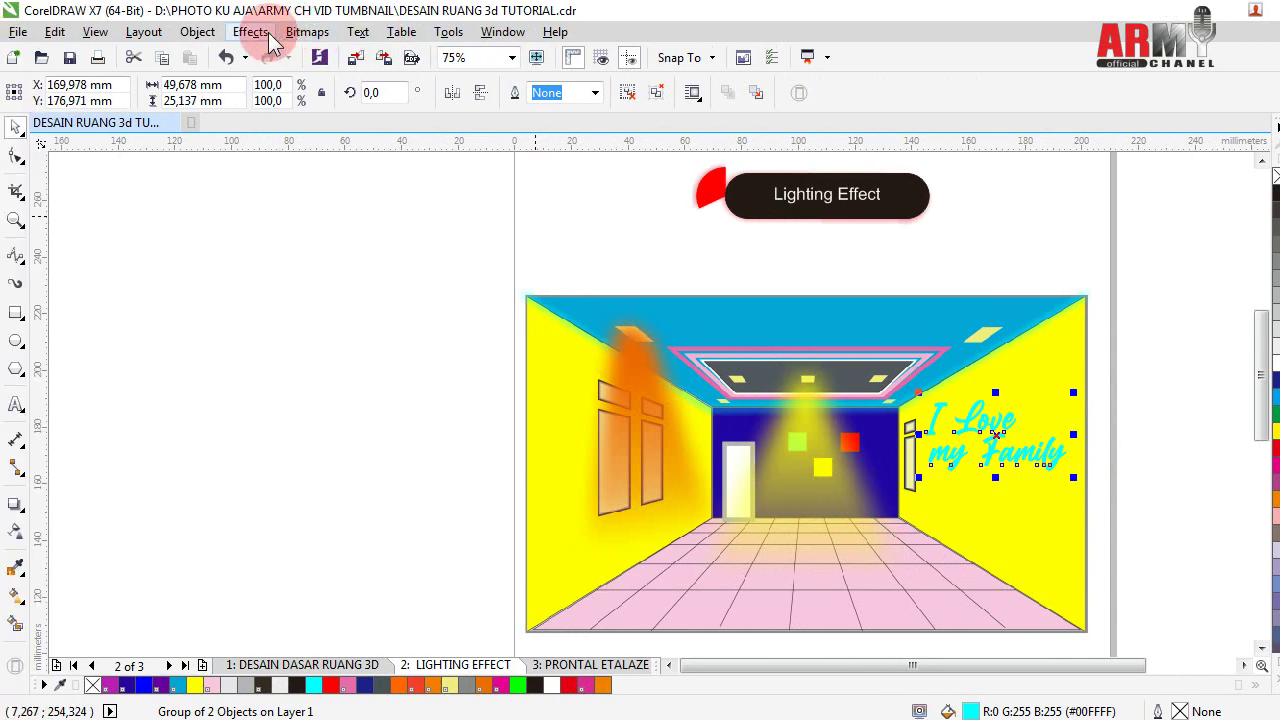
left_click(266, 36)
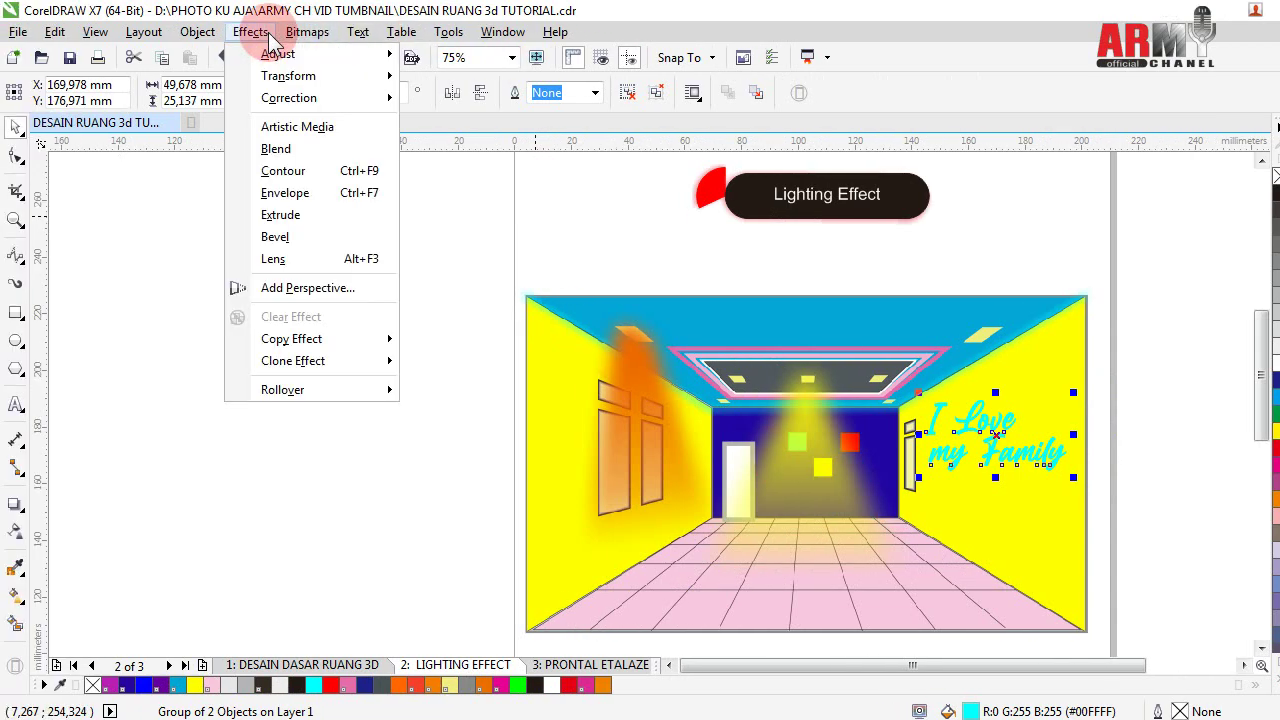
- Add Perspective to the grouped script and drag its four corners to follow the right wall
left_click(322, 290)
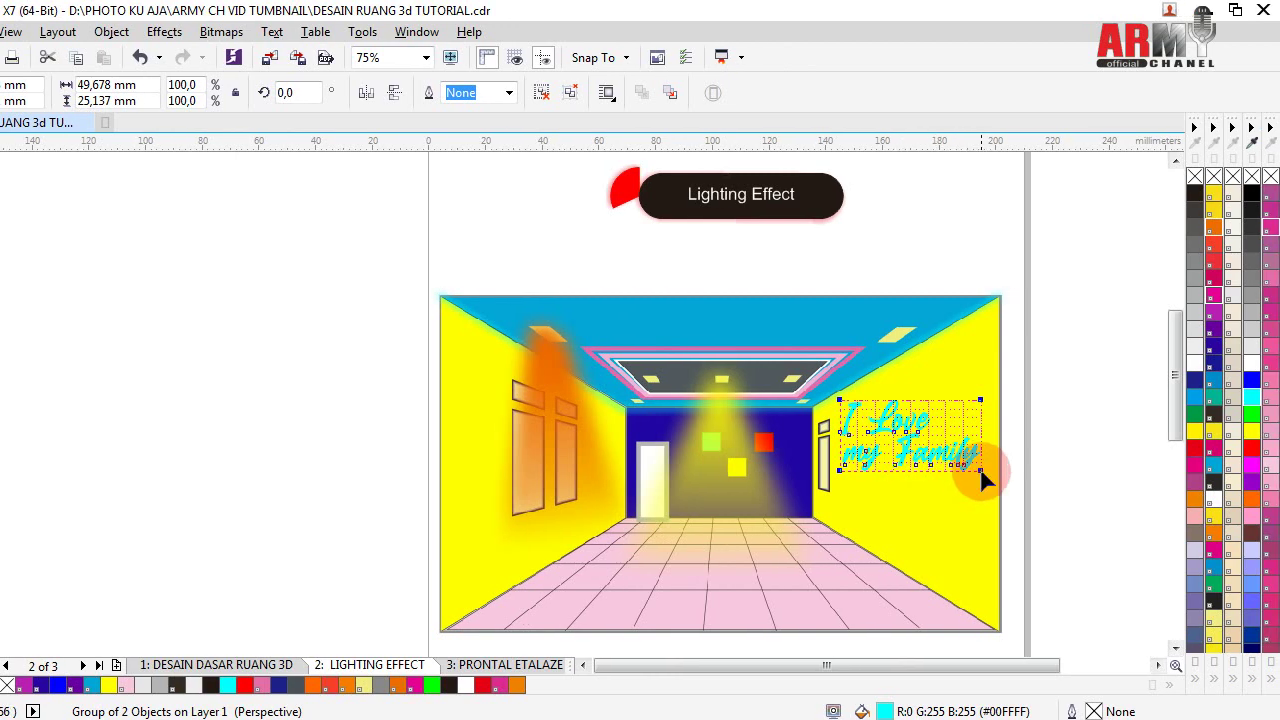
left_click_drag(979, 470, 978, 509)
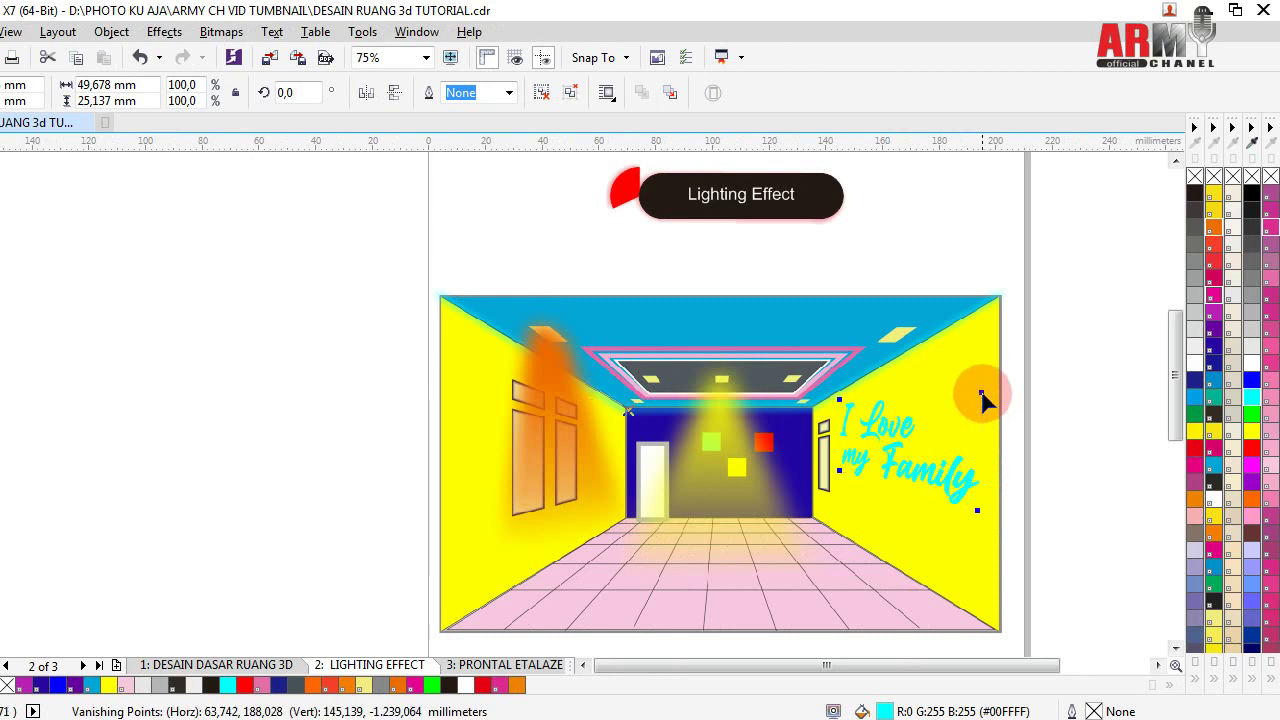
left_click_drag(981, 403, 981, 359)
left_click_drag(841, 472, 836, 486)
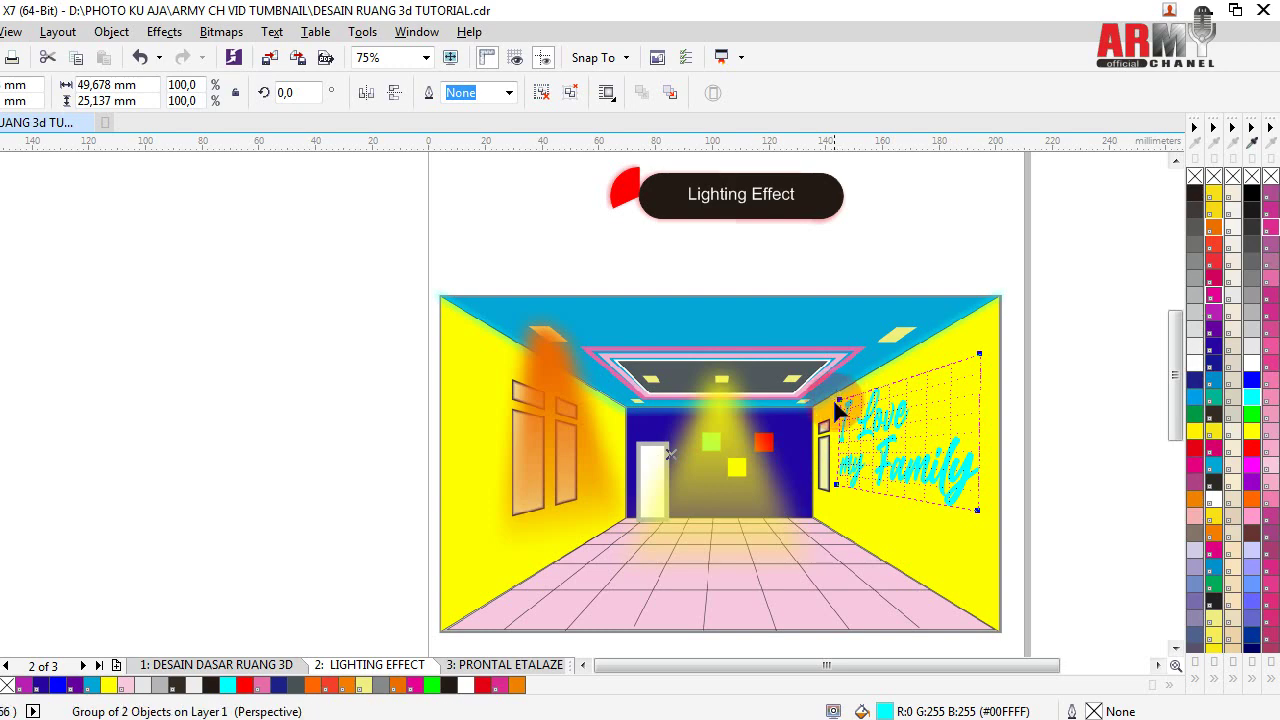
left_click_drag(843, 405, 838, 422)
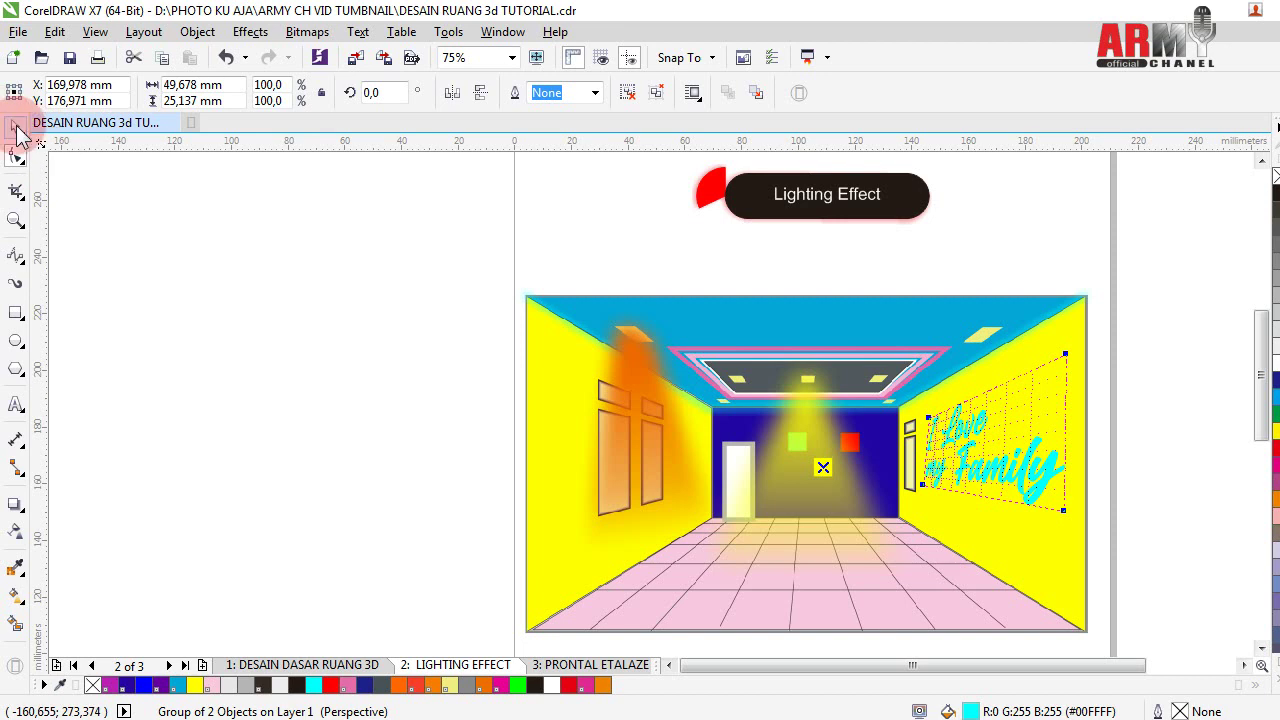
left_click(18, 133)
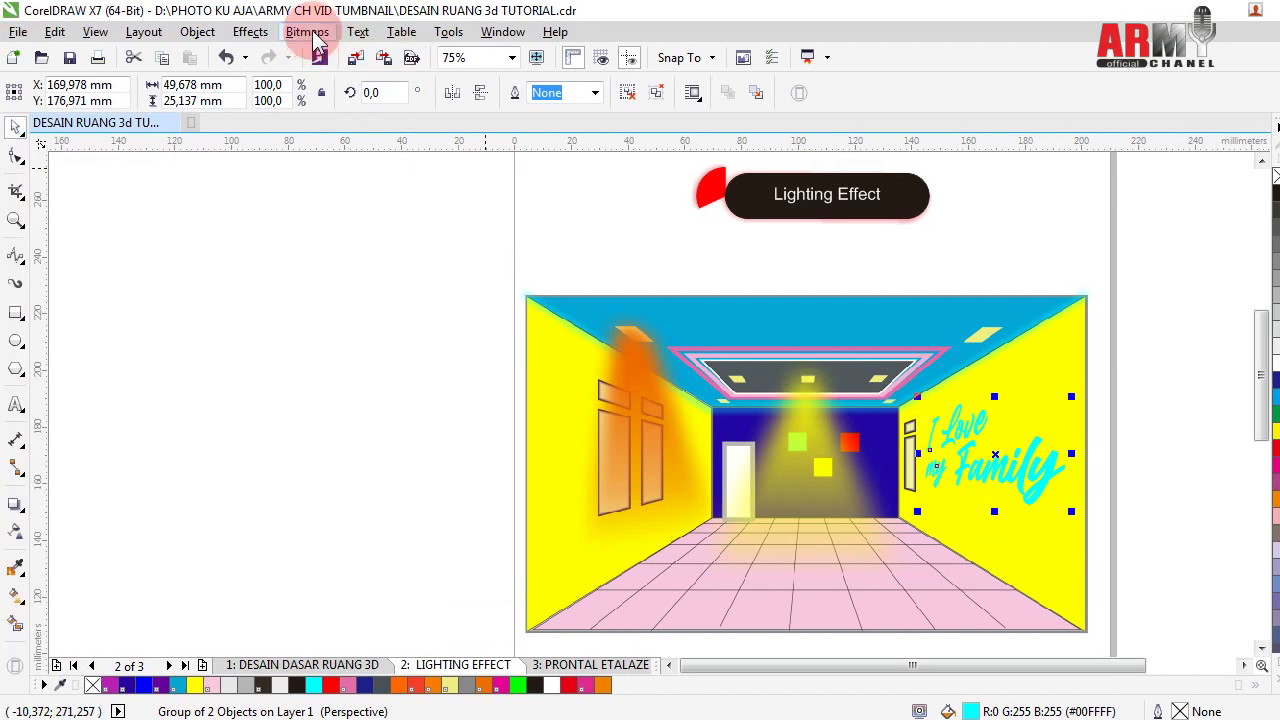
left_click(310, 33)
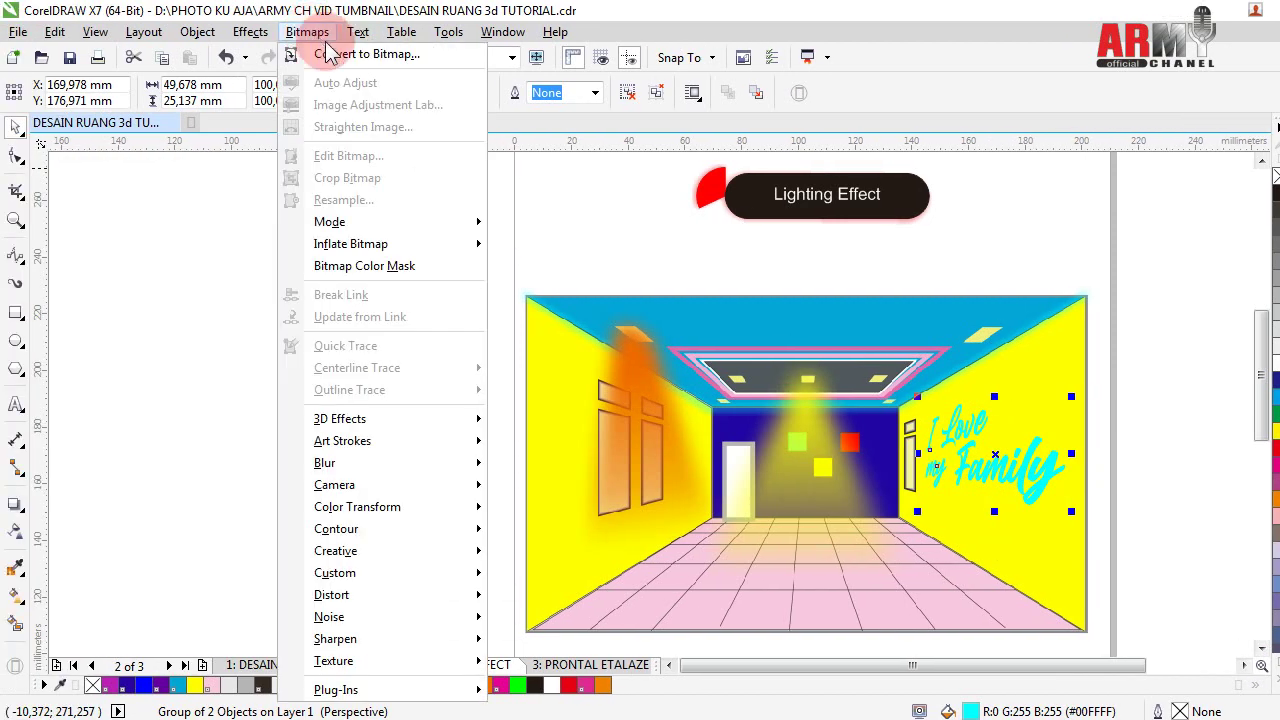
left_click(400, 58)
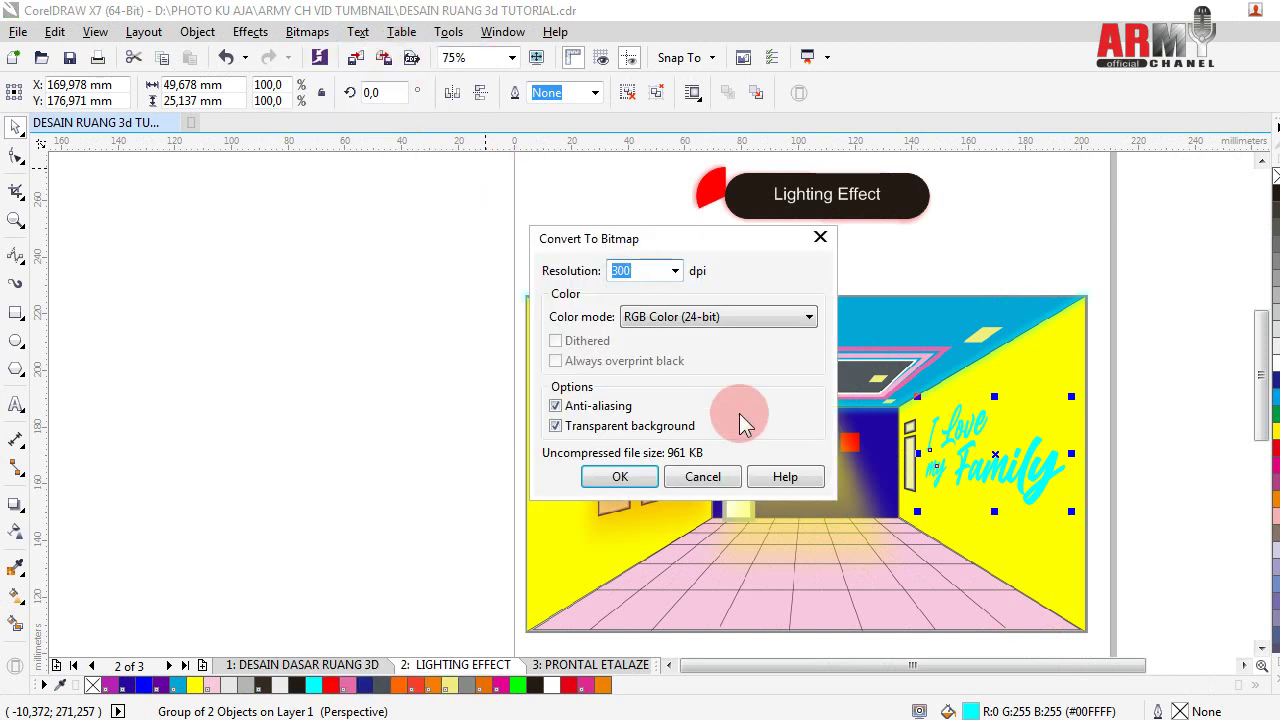
left_click(620, 477)
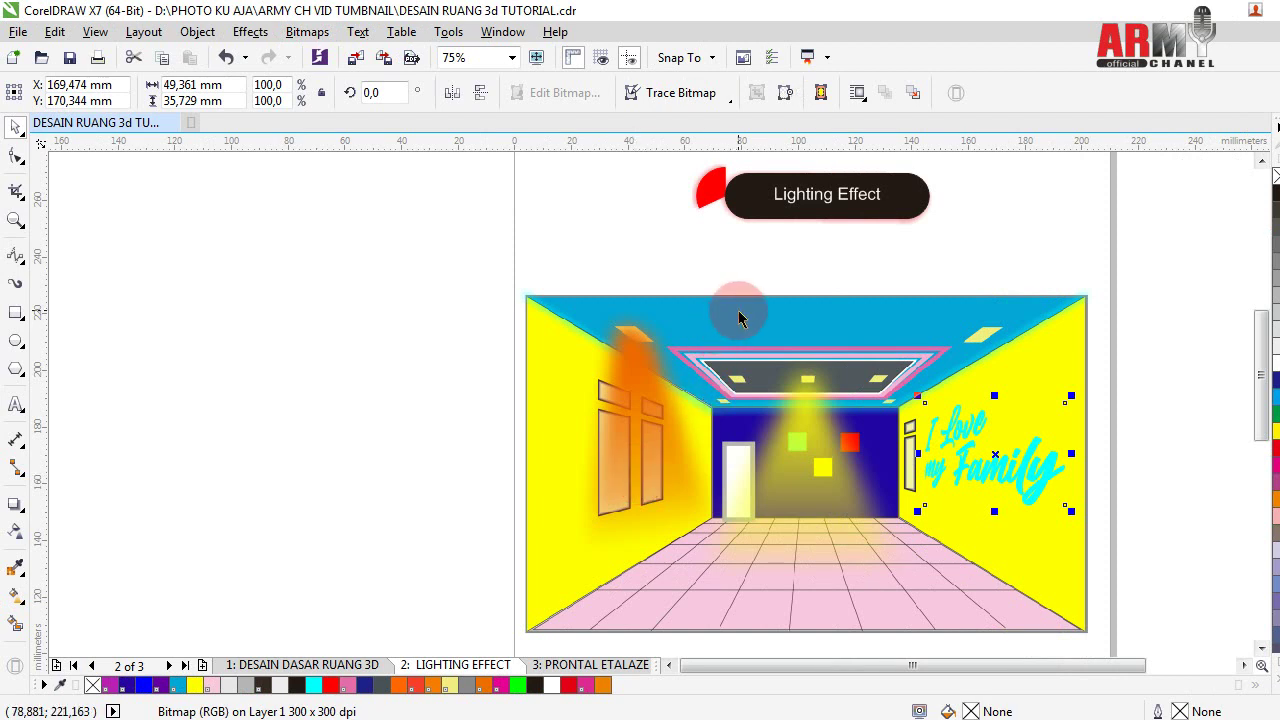
key("ctrl+z")
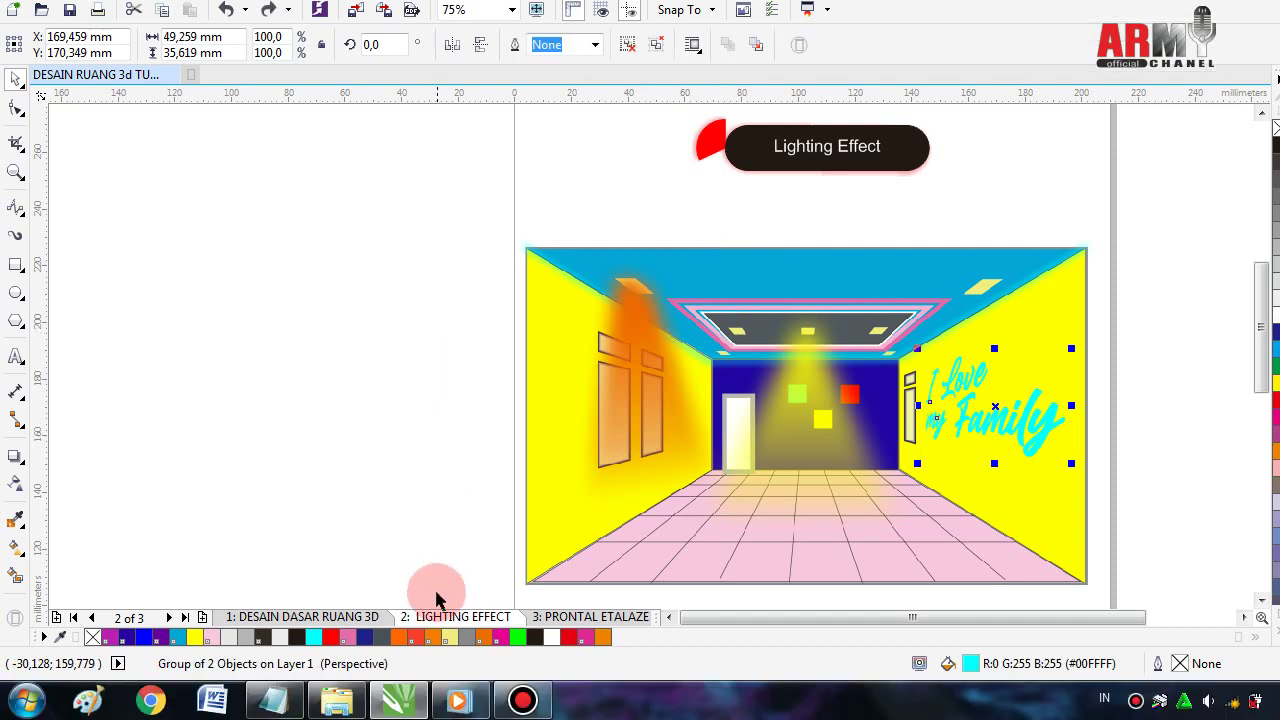
- Type step 11 'Sebelum diconvert ke Bitmap untuk memberi efek Cahaya' at the end of the notes
left_click(294, 705)
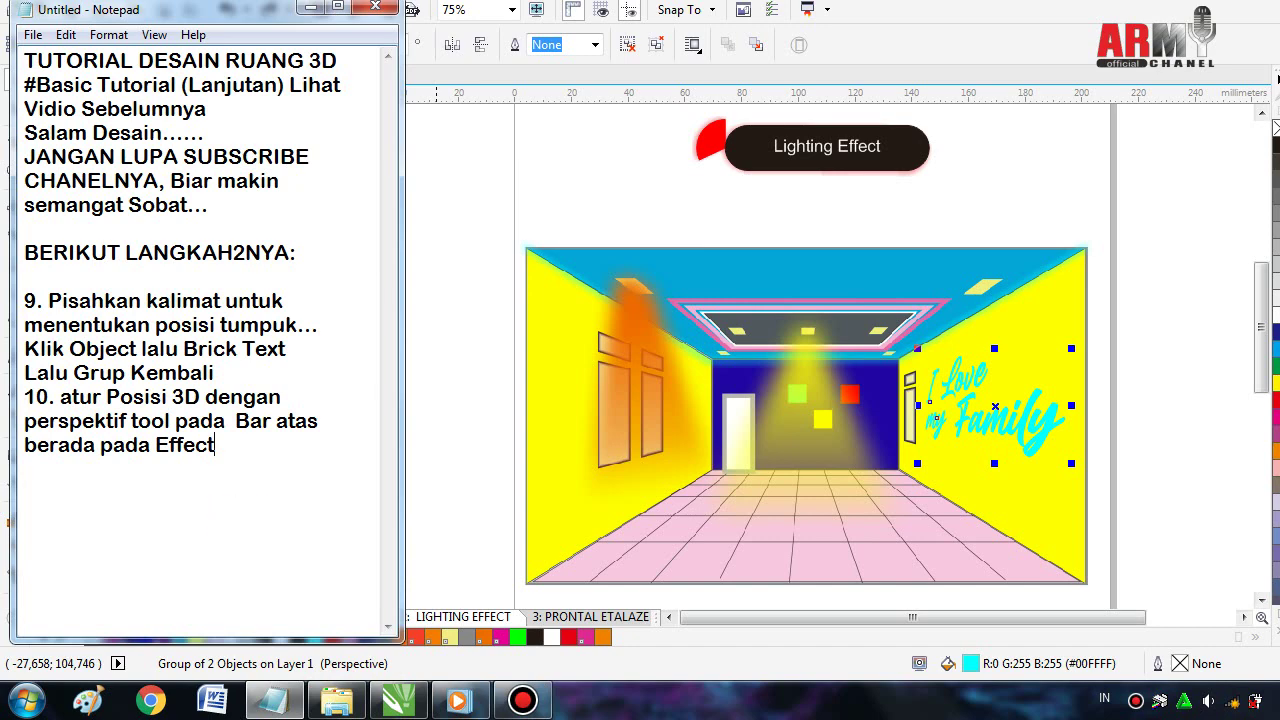
left_click(246, 523)
type("10")
left_click(245, 527)
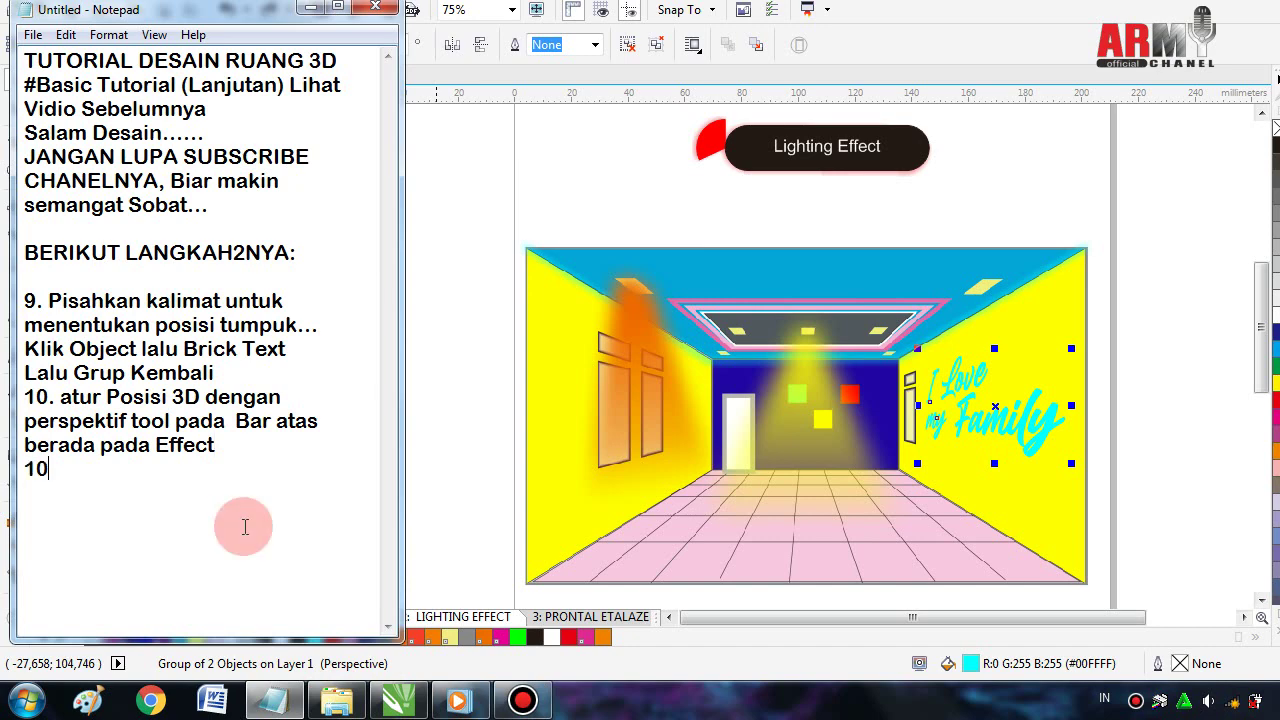
key("BackSpace")
type("1. Se")
type("belu")
left_click(246, 523)
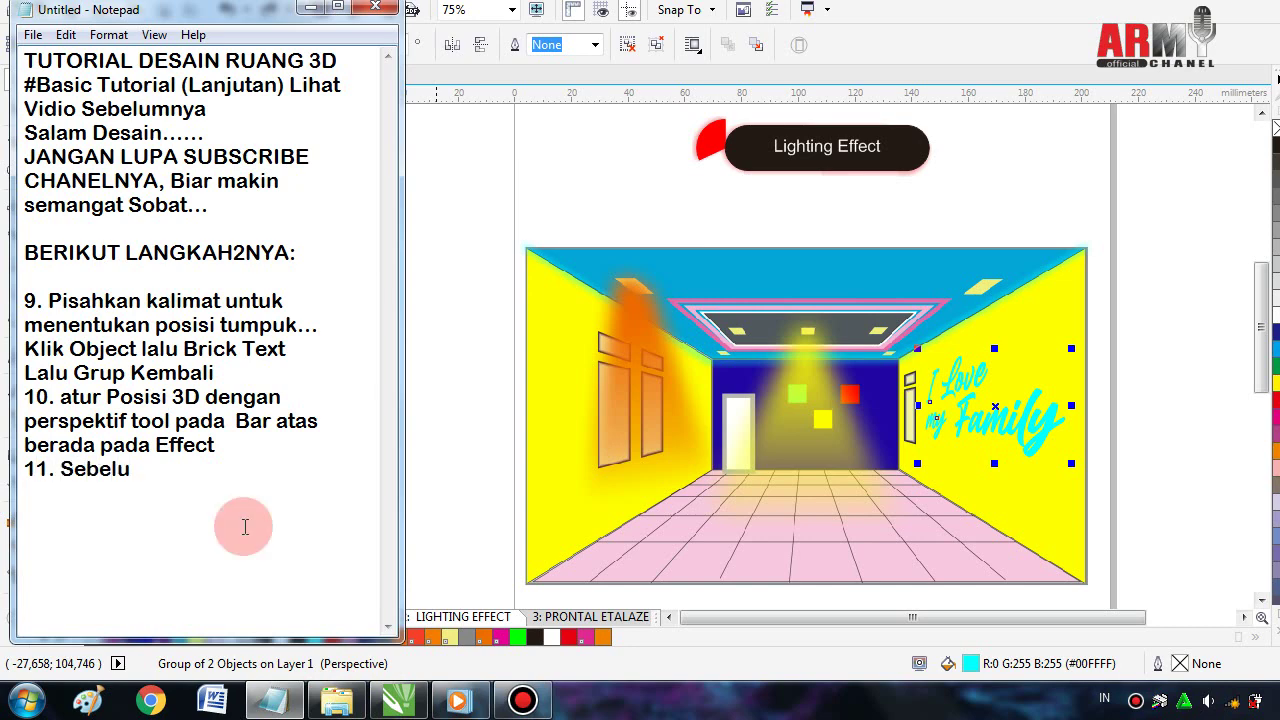
type("m dic")
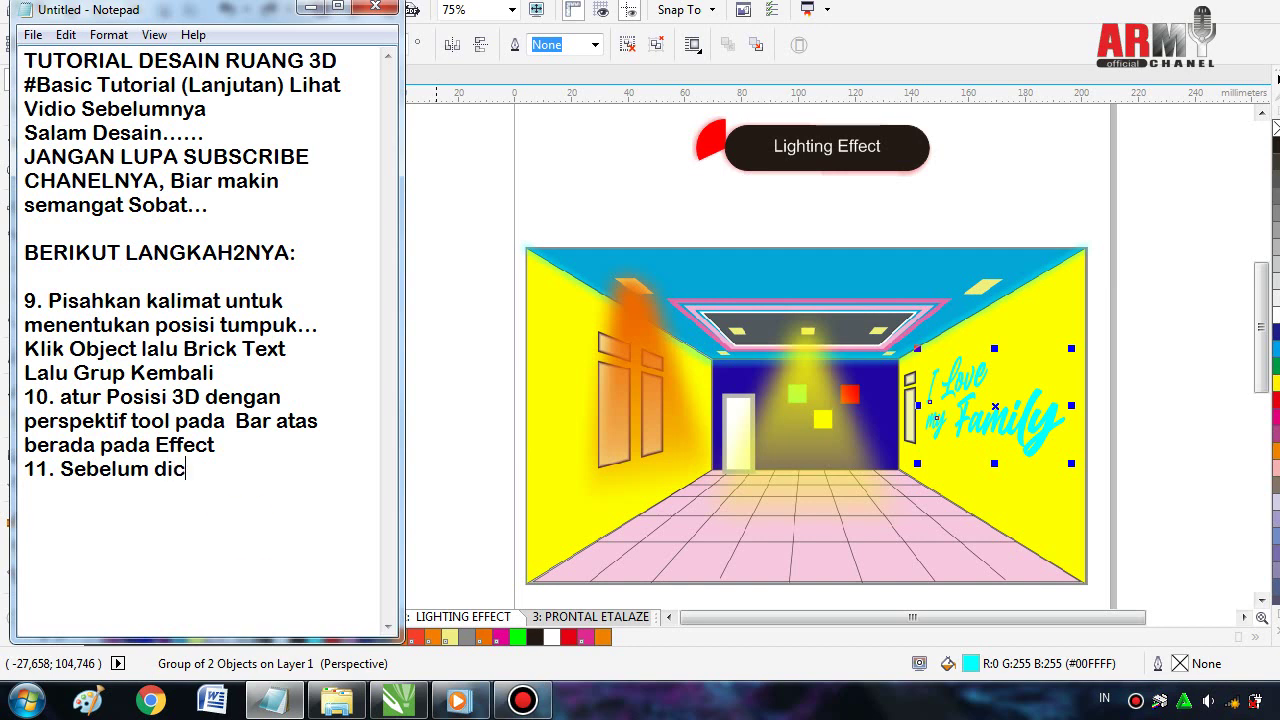
type("onv")
type("ert ke ")
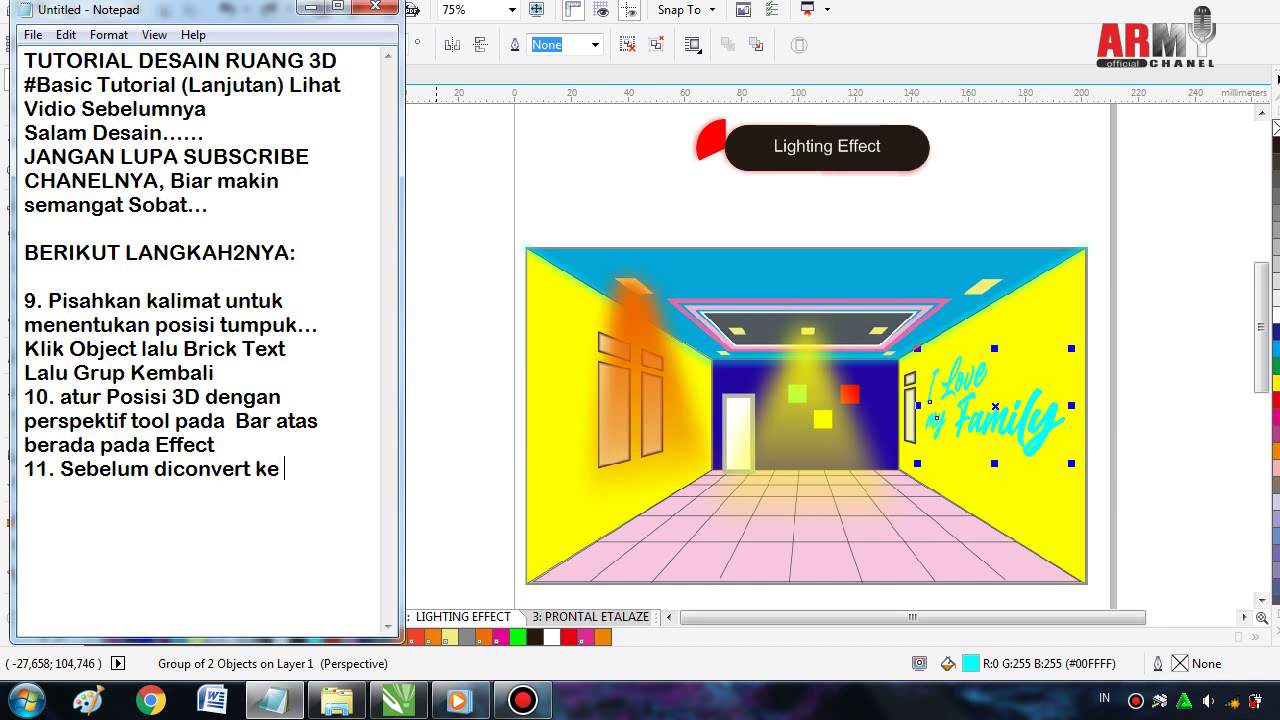
type("Bit")
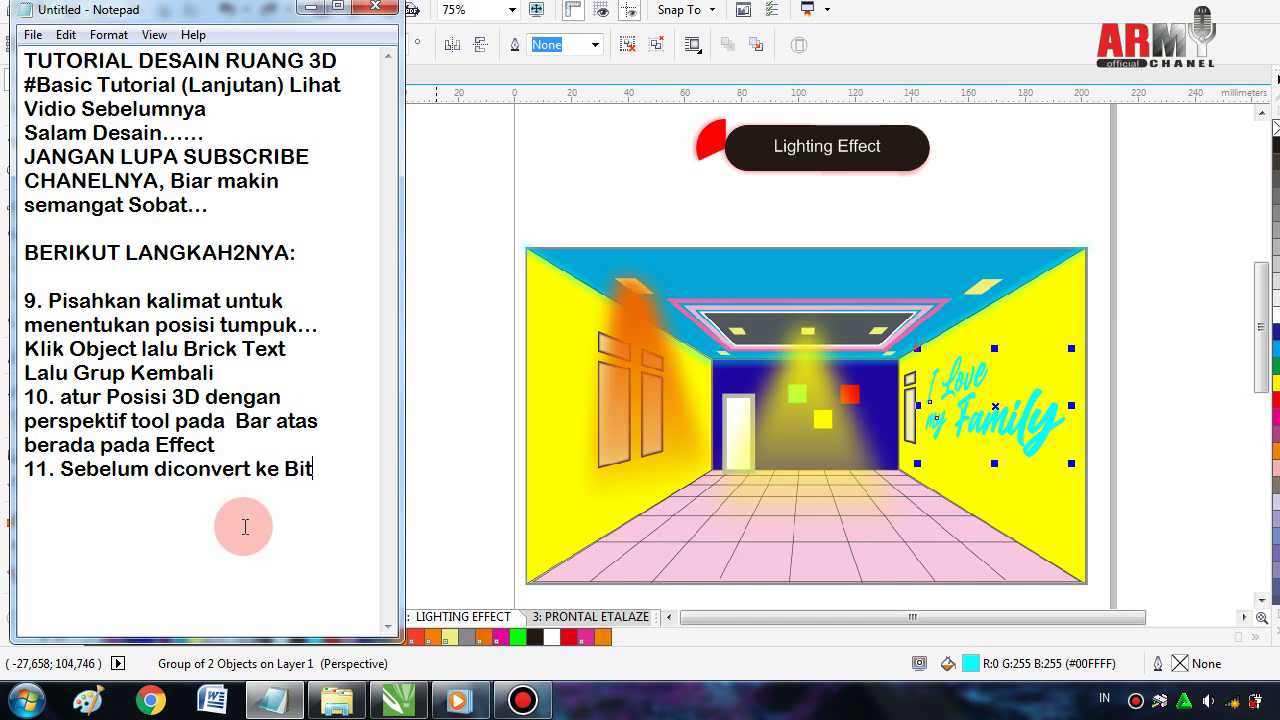
type("map")
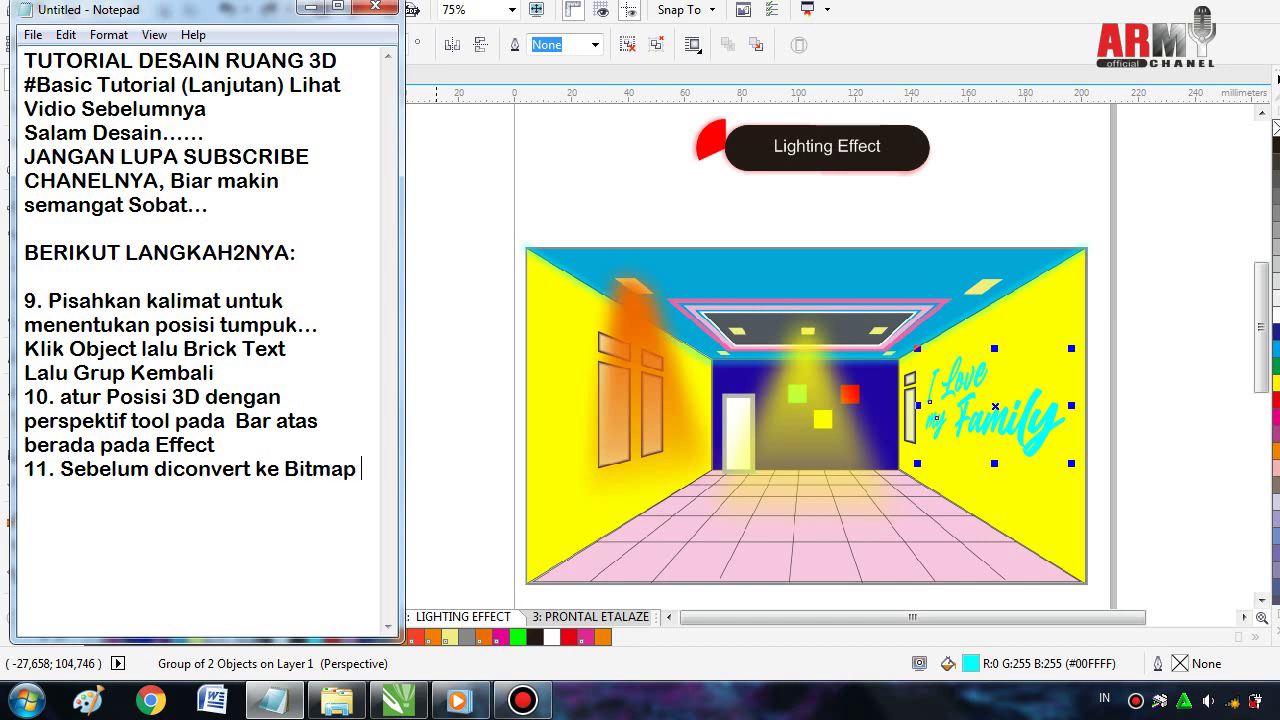
type(" untuk ")
type("memberi ")
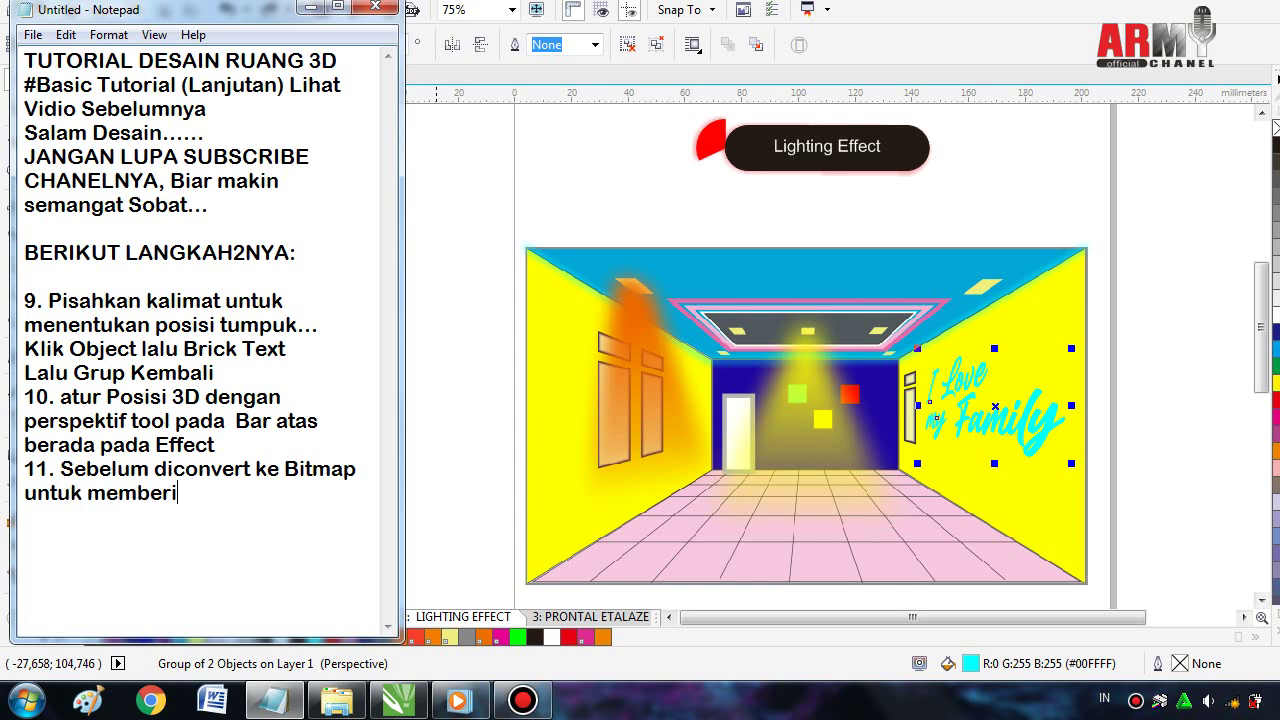
type("e")
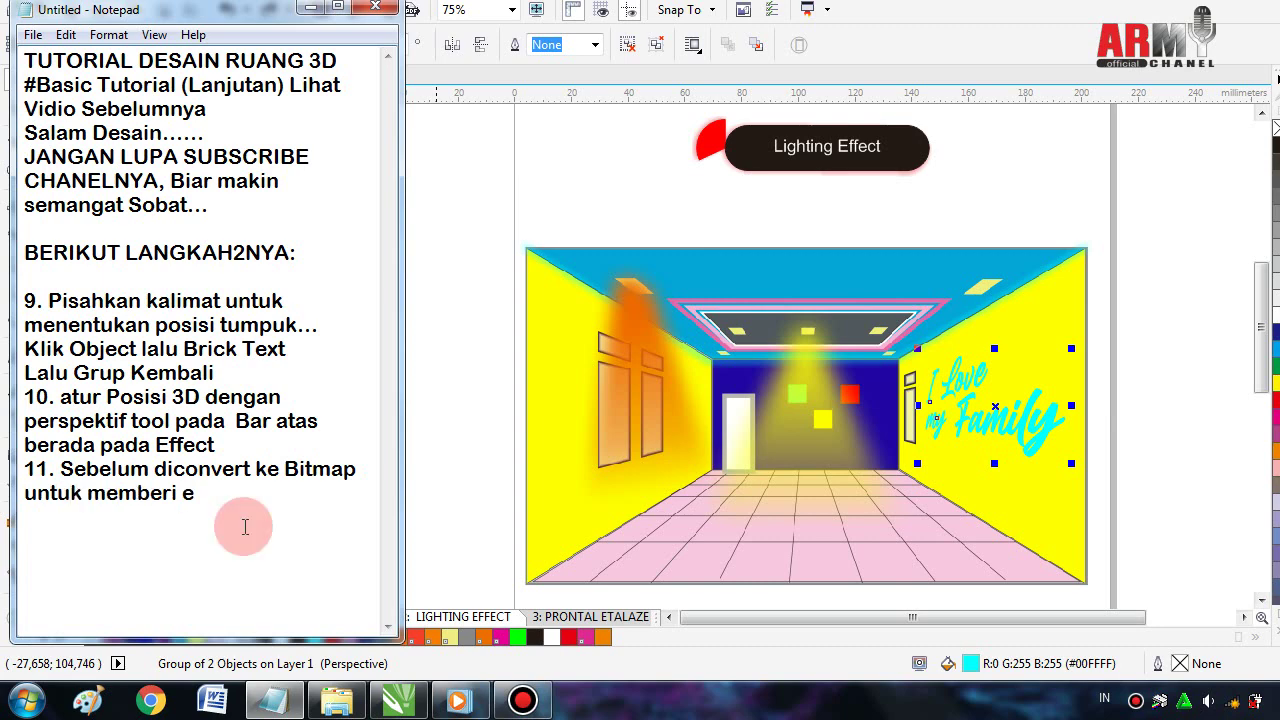
type("fek ")
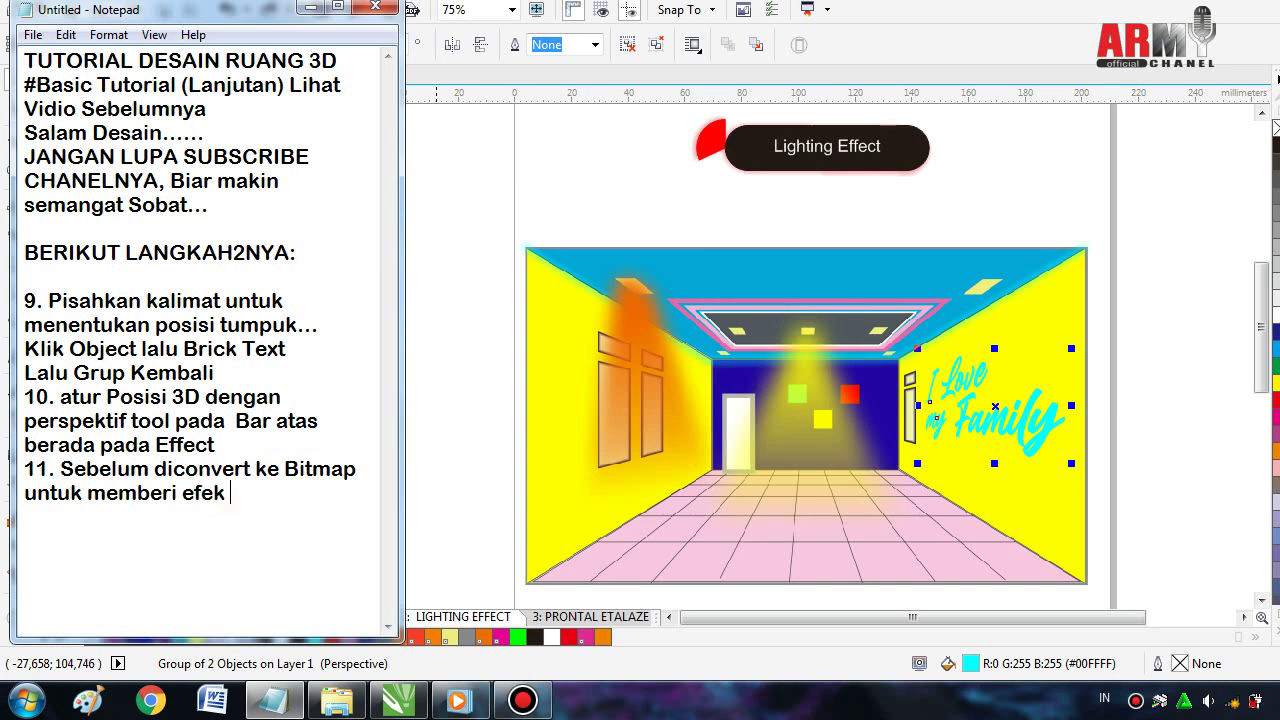
type("Cahaya")
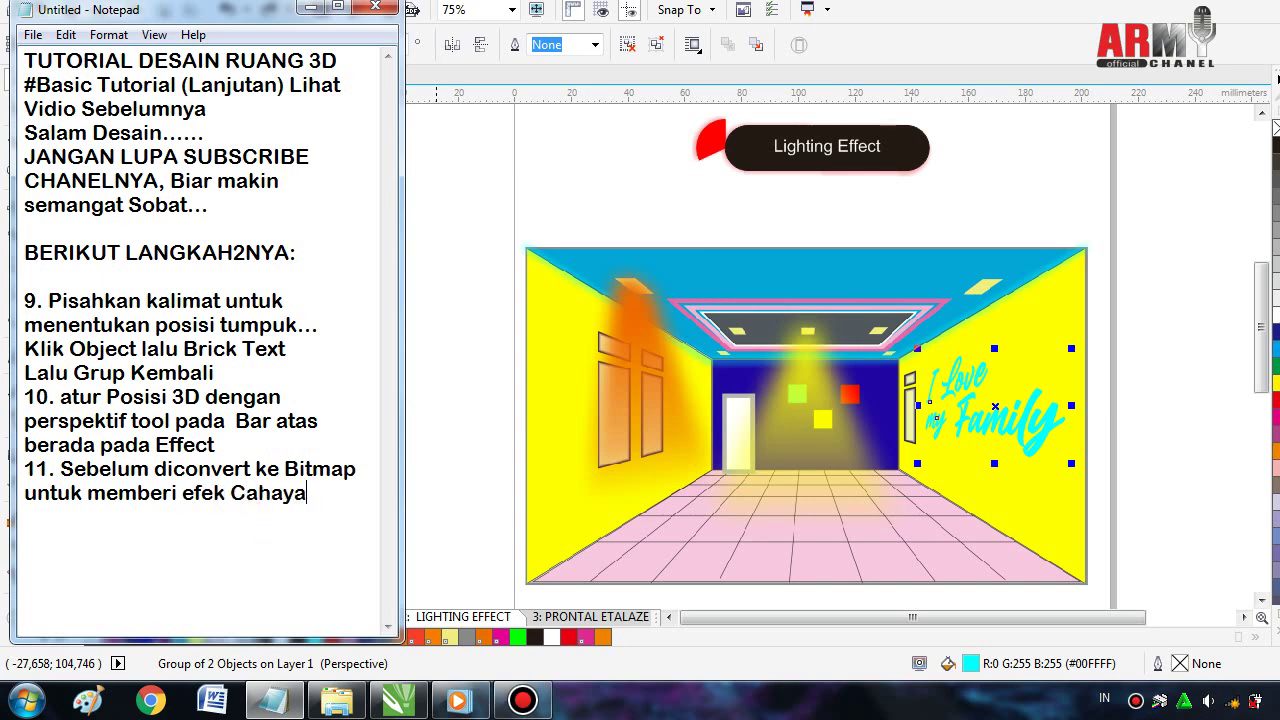
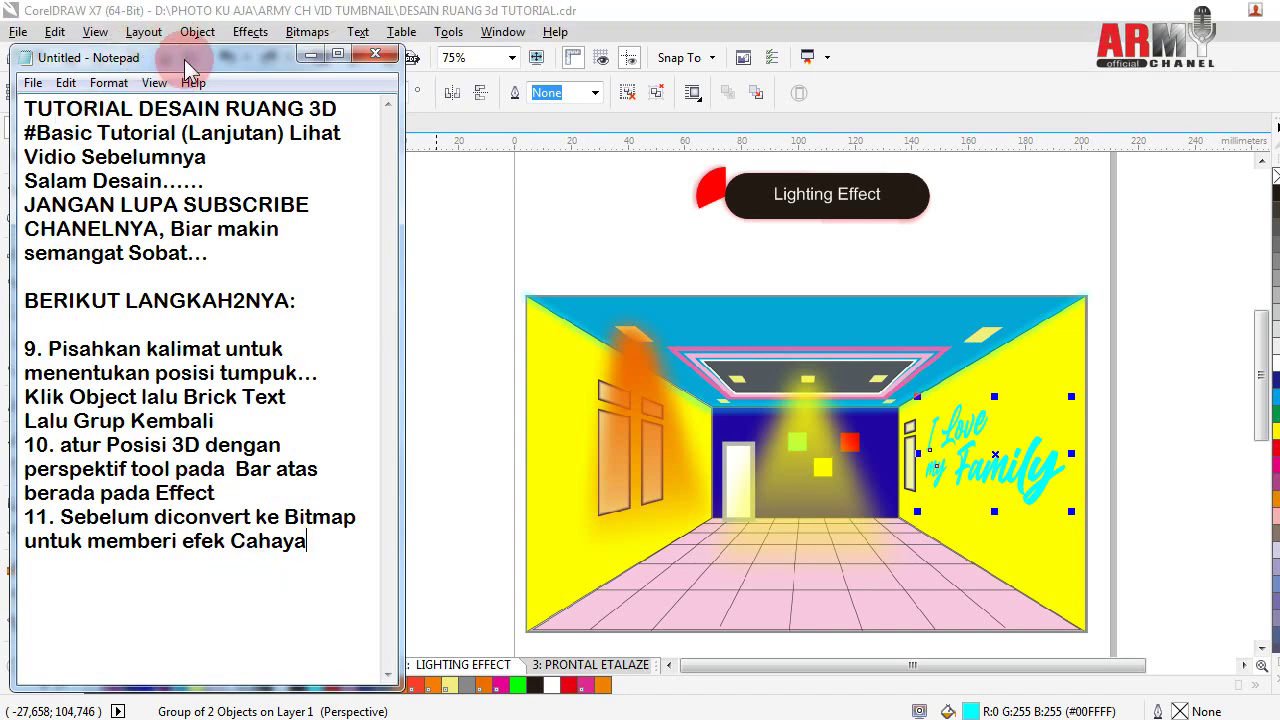
- Begin step 11 with 'Tekan CTRL C+V guna mengcopy objek' on a new line
left_click_drag(184, 59, 258, 53)
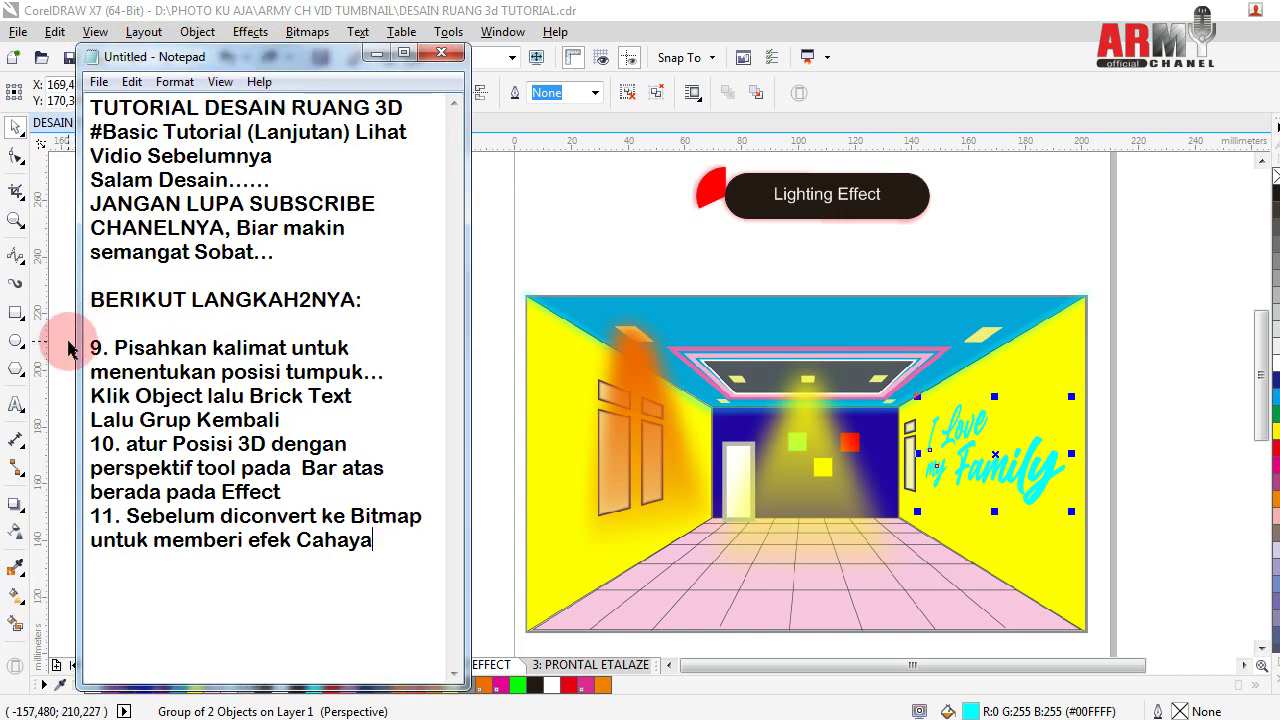
type("b")
type("erikan")
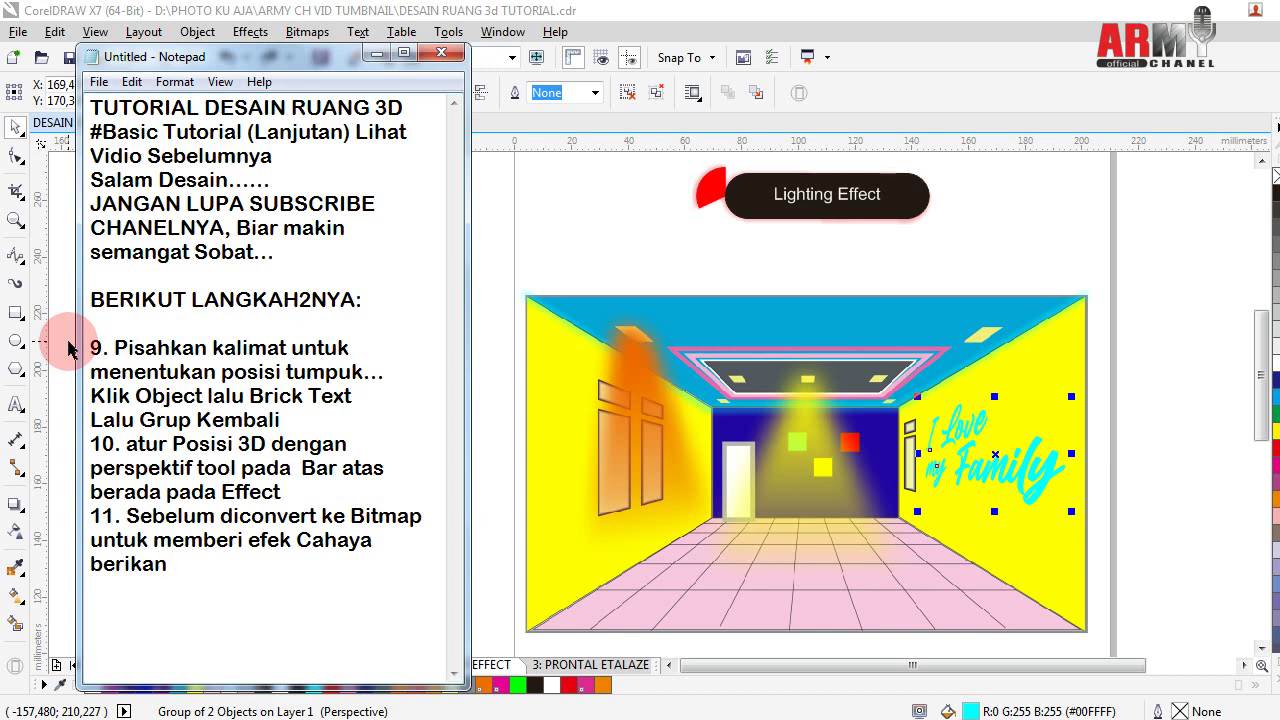
key("BackSpace")
key("BackSpace")
key("BackSpace")
key("BackSpace")
key("BackSpace")
key("BackSpace")
key("BackSpace")
key("BackSpace")
key("BackSpace")
type("Tek")
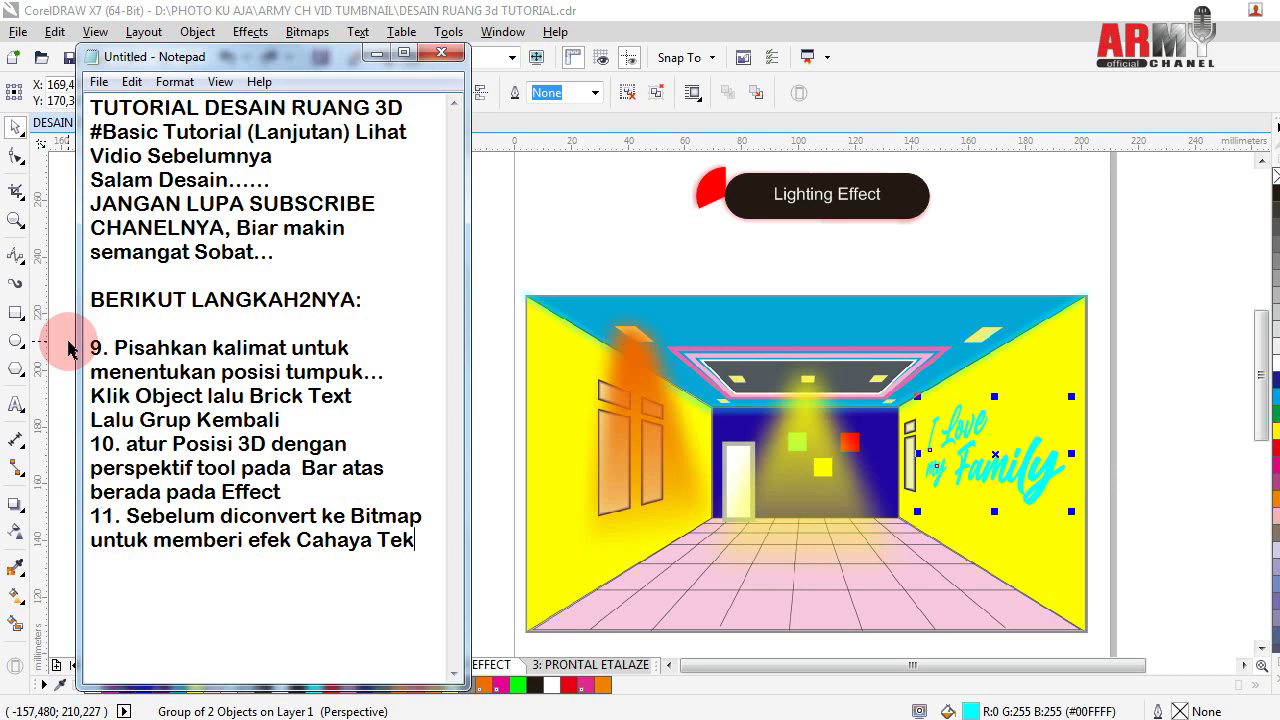
type("an")
key("Return")
type("CTR")
type("L")
type(" C")
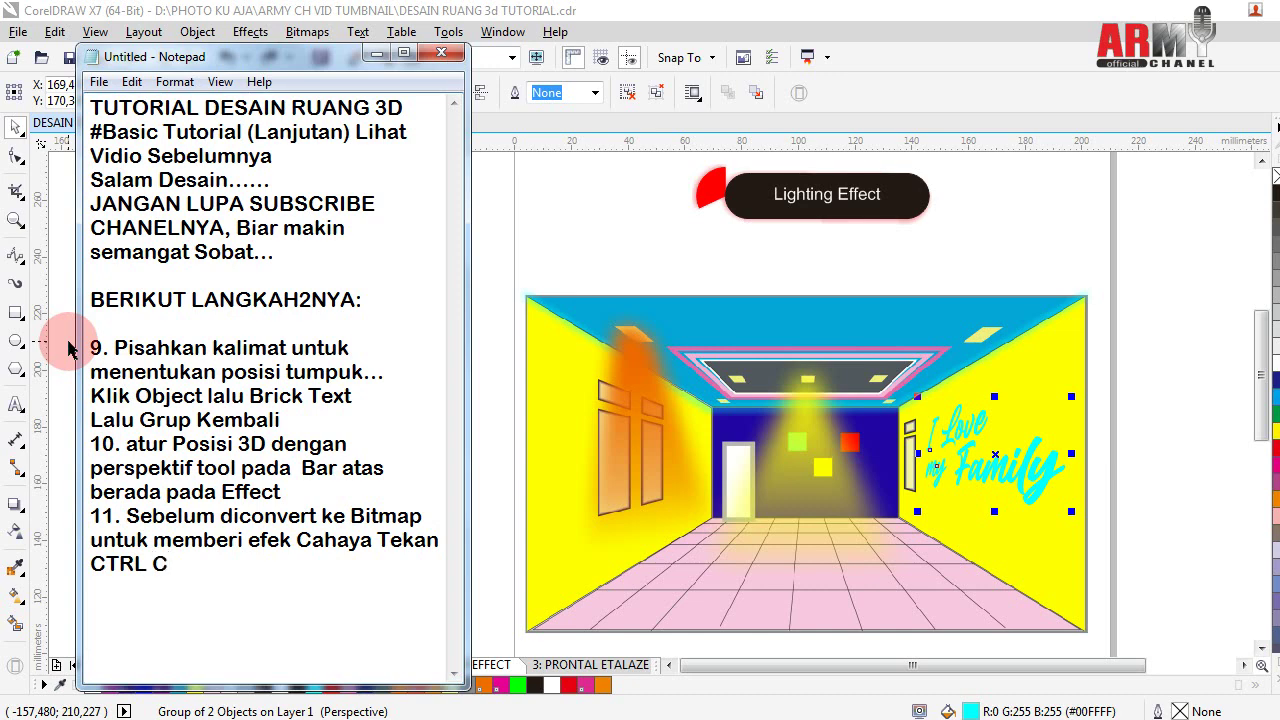
type("+V ")
type("guna ")
type("men")
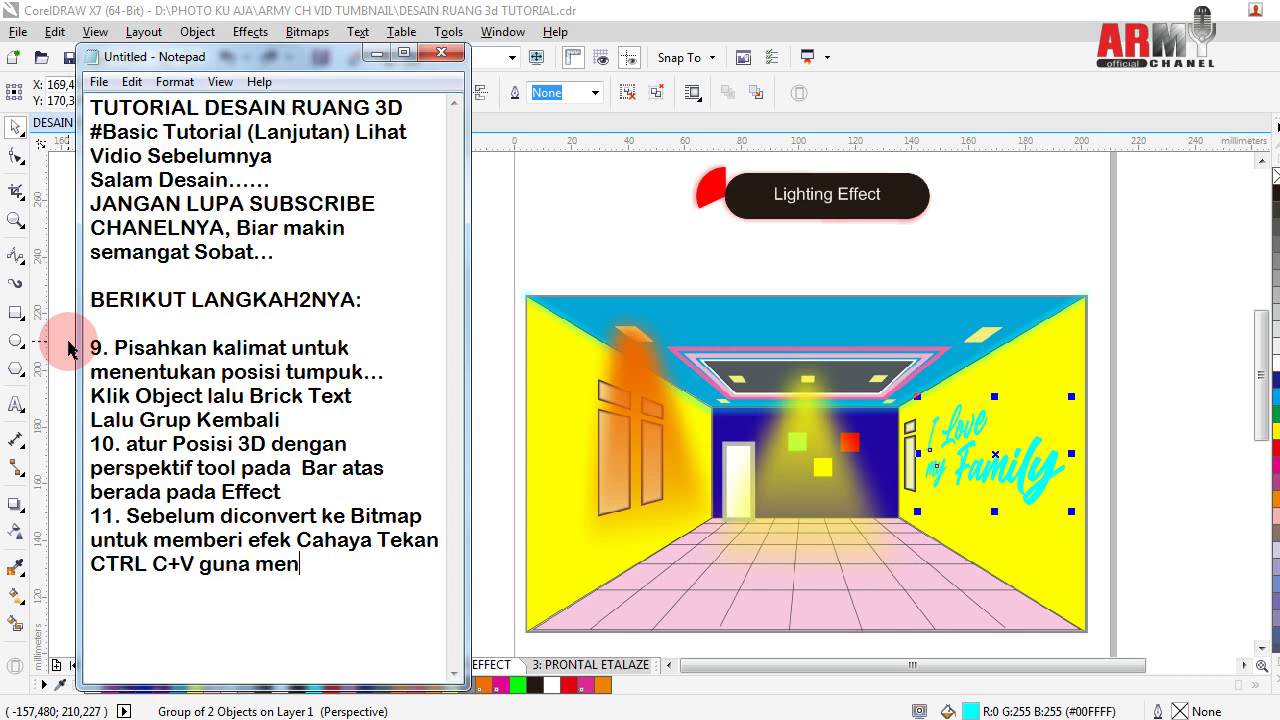
type("gcop")
type("y o")
type("bjek")
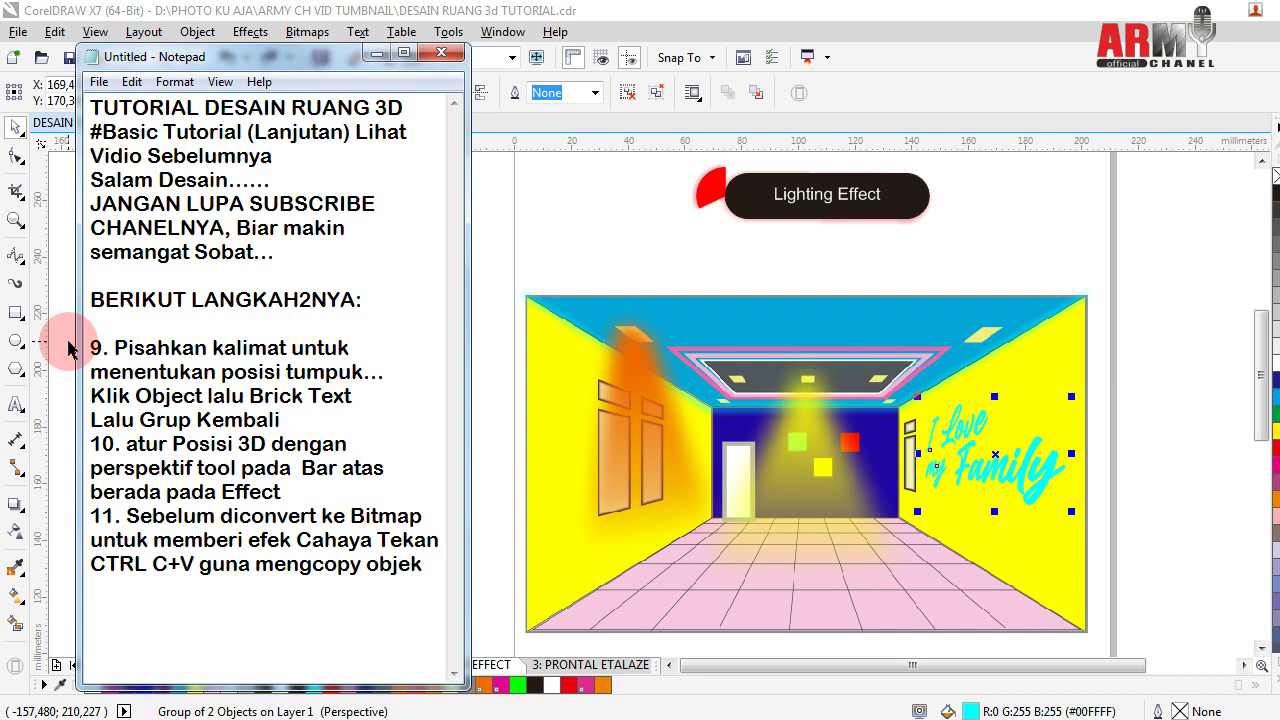
- Finish step 11 with ', lalu geser hasil Copian letakkan didepan dengan Klik CTRL Page Up pada Keyboard'
type(", ")
type("lalu ge")
type("ser ha")
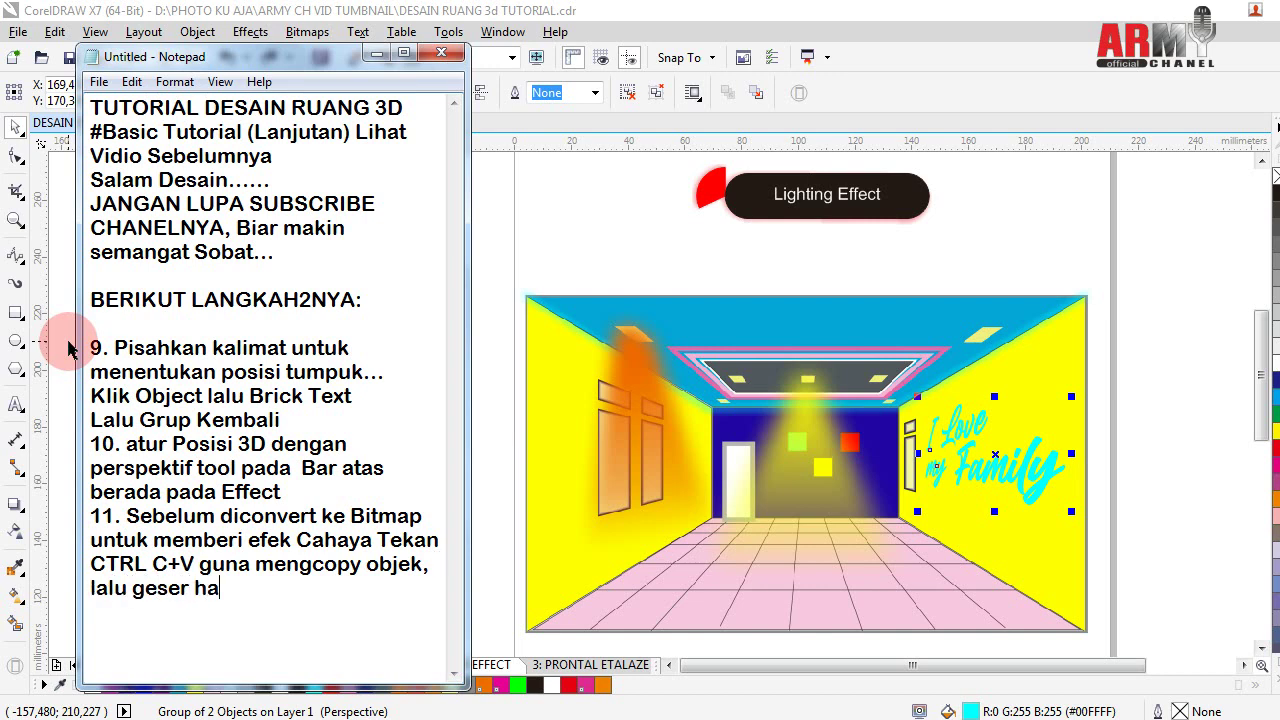
type("sil")
type(" Co")
type("pian")
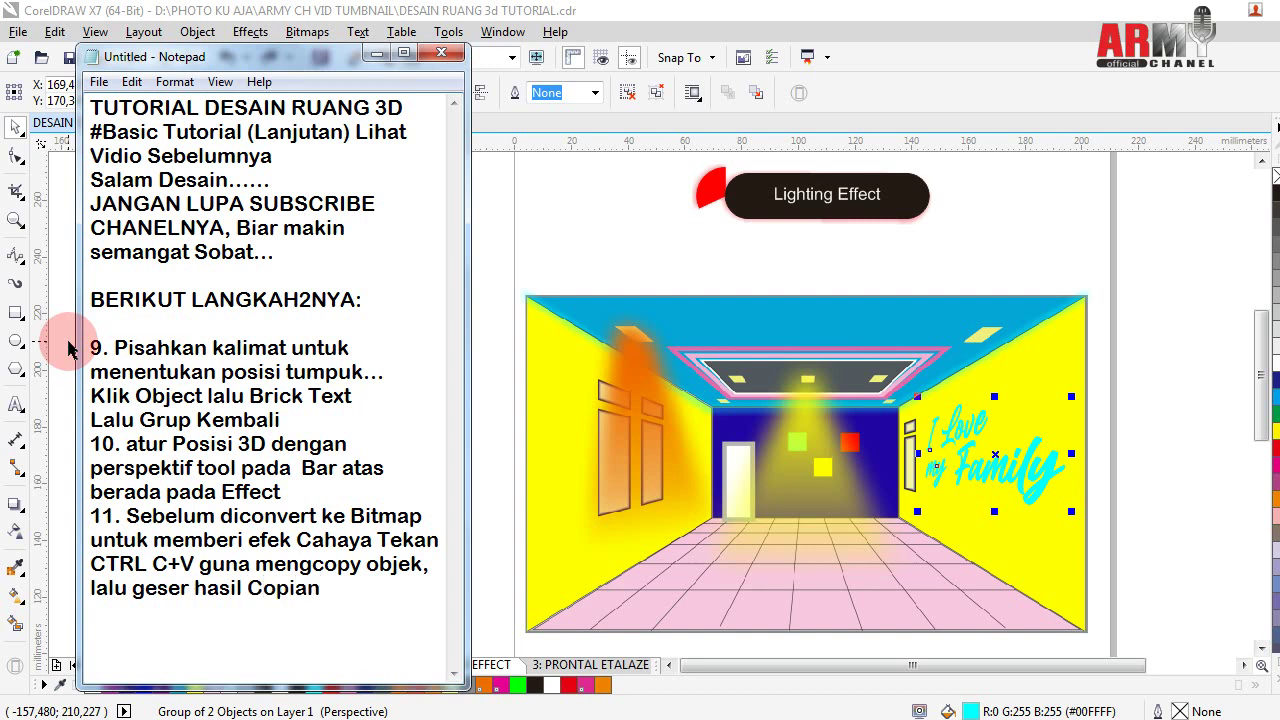
type(" leta")
type("kkan")
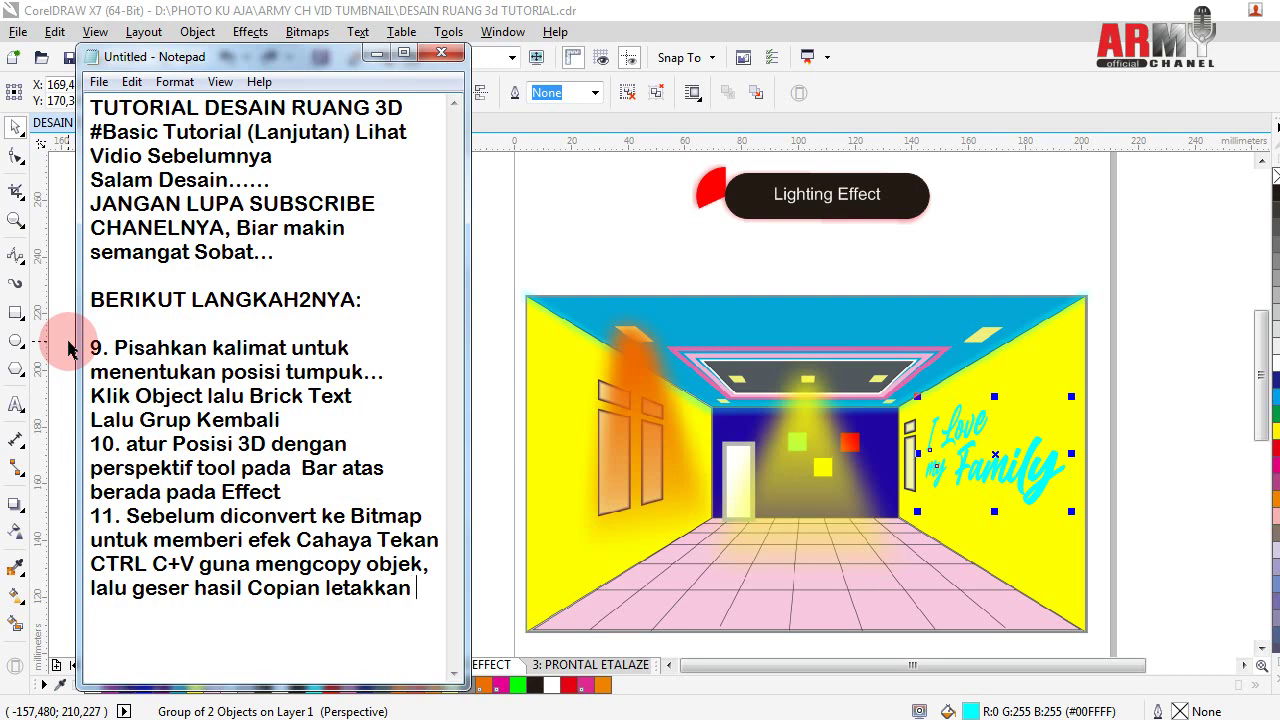
type(" didep")
type("an")
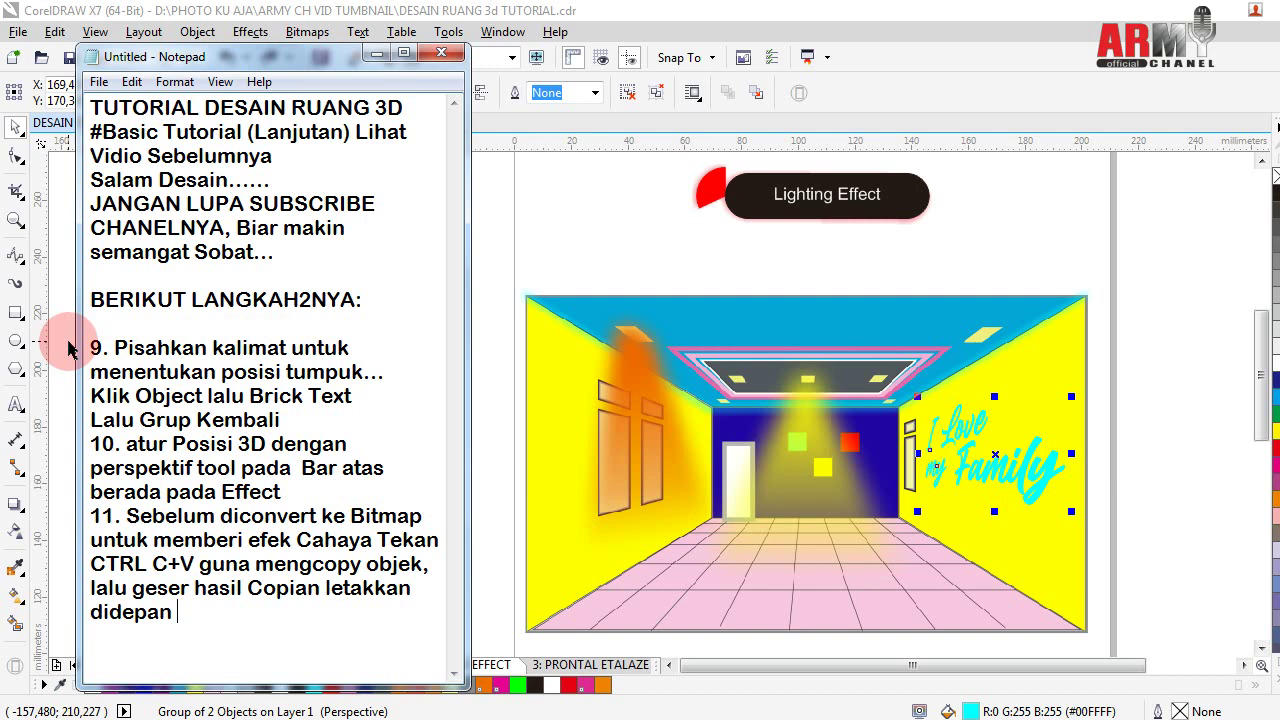
type(" dengan")
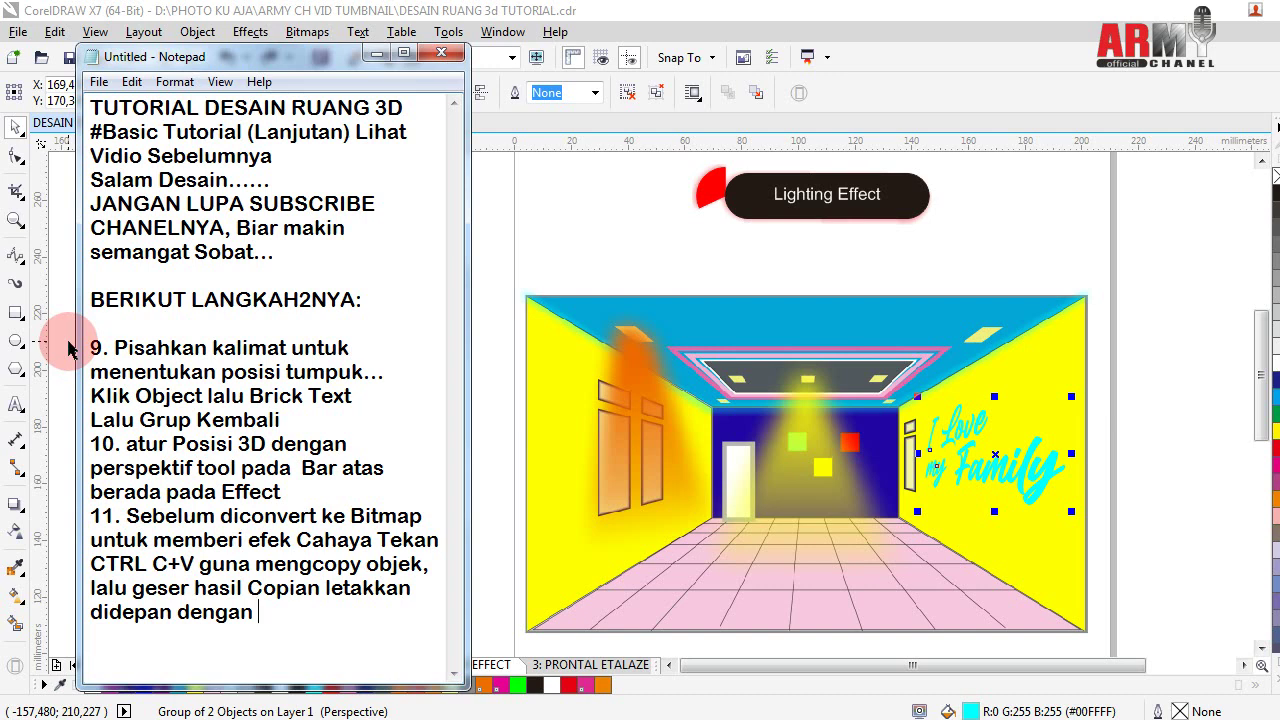
type(" Klik ")
type("CT")
type("RL ")
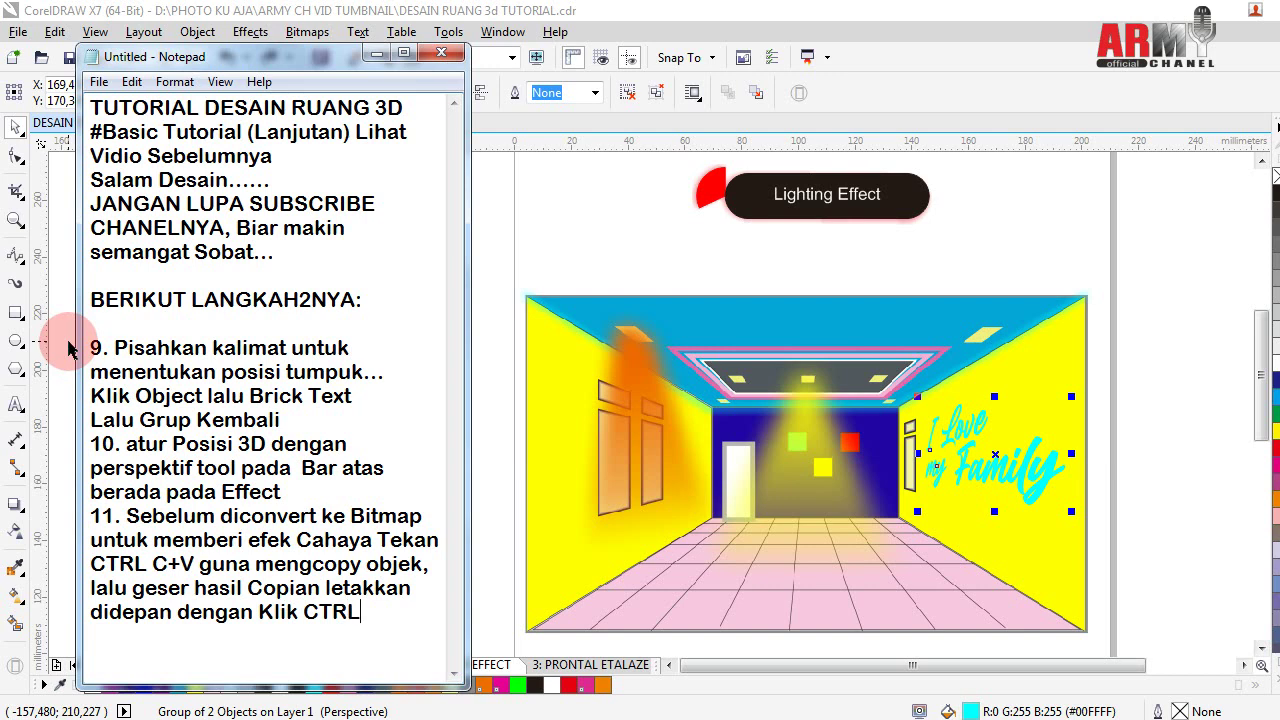
type("+")
key("BackSpace")
type("En")
type("d")
key("BackSpace")
key("BackSpace")
key("BackSpace")
type("Page ")
type("Up")
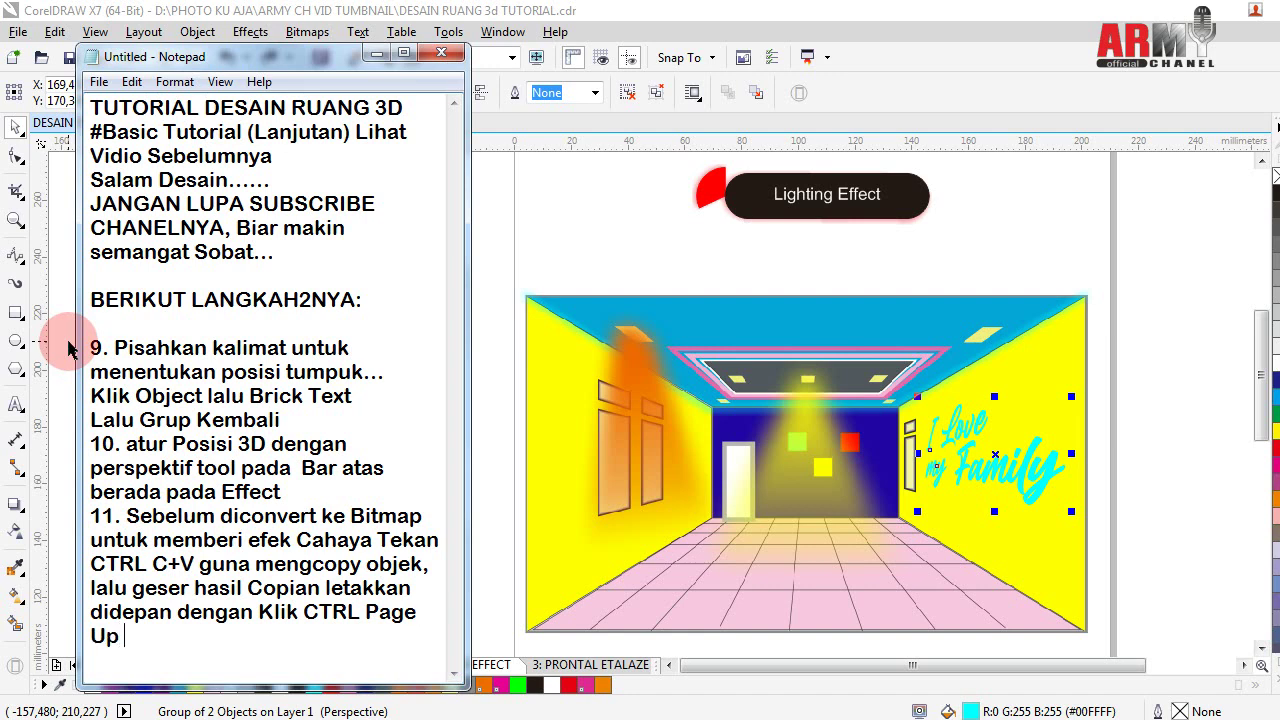
type(" pada ")
type("K")
type("eyb")
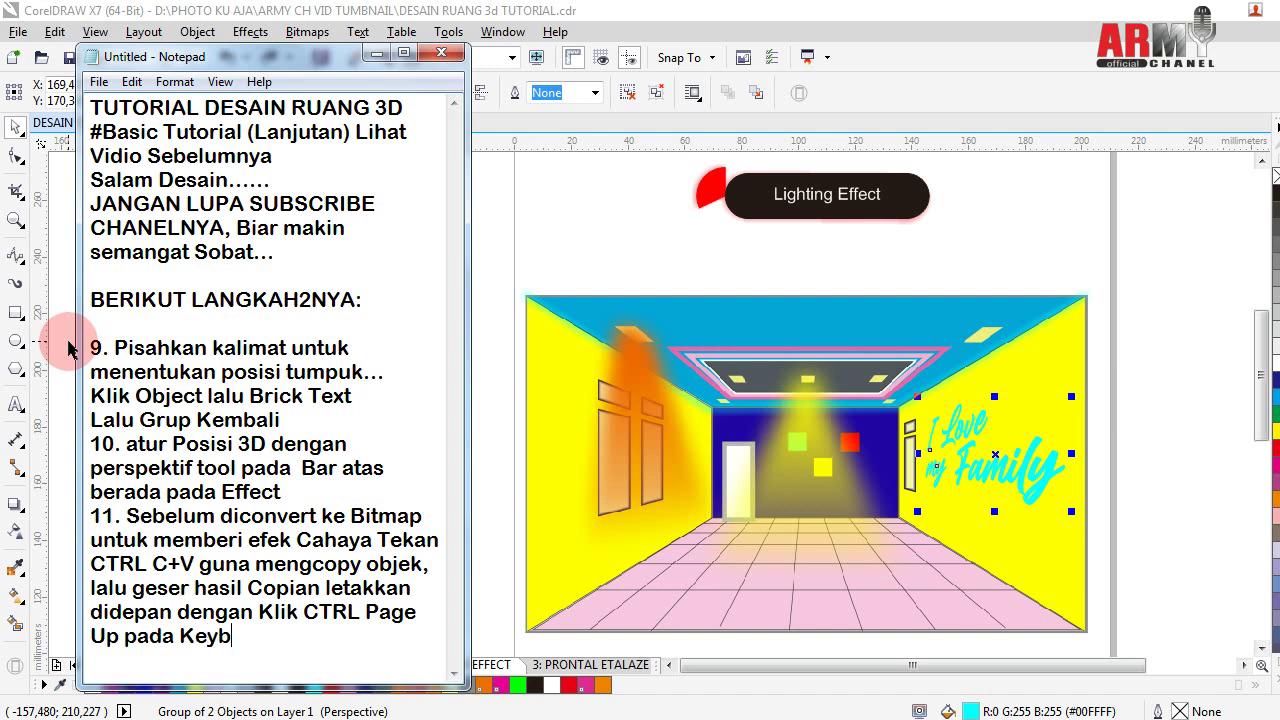
type("oard")
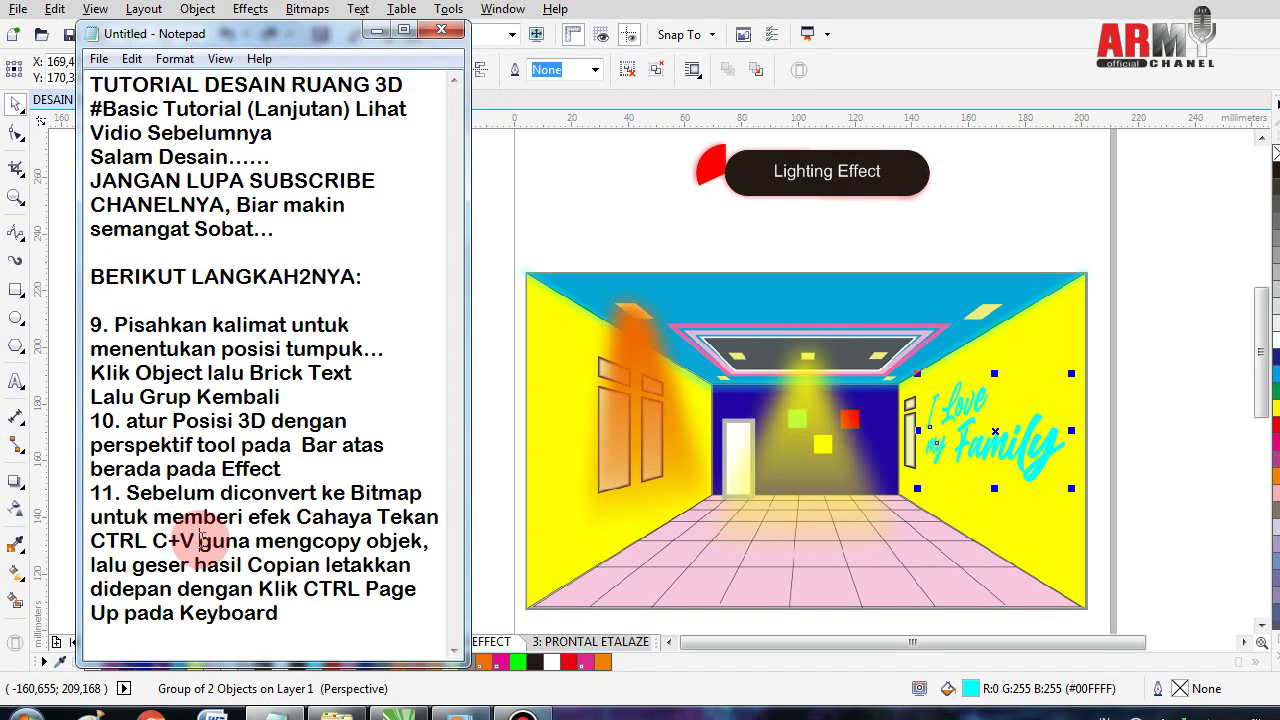
- Insert 'pada Keyboard' after 'CTRL C+V' in step 11
type("pada")
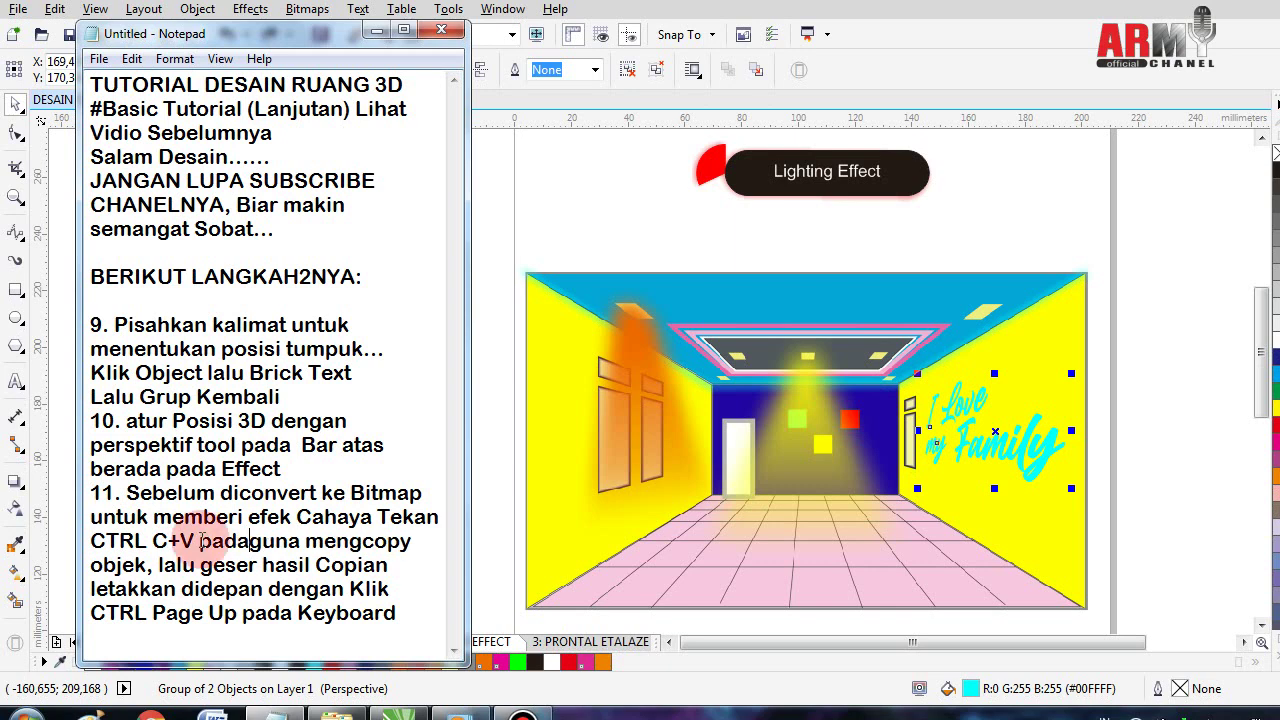
type(" Ke")
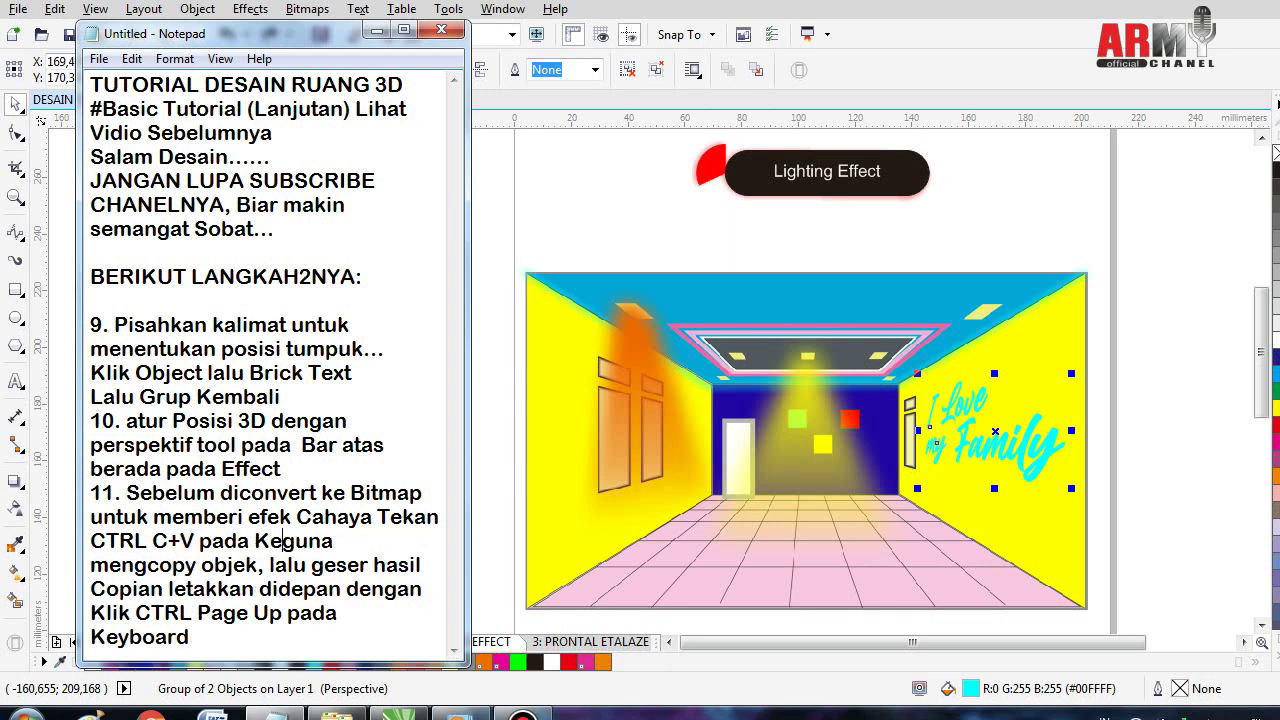
type("yboar")
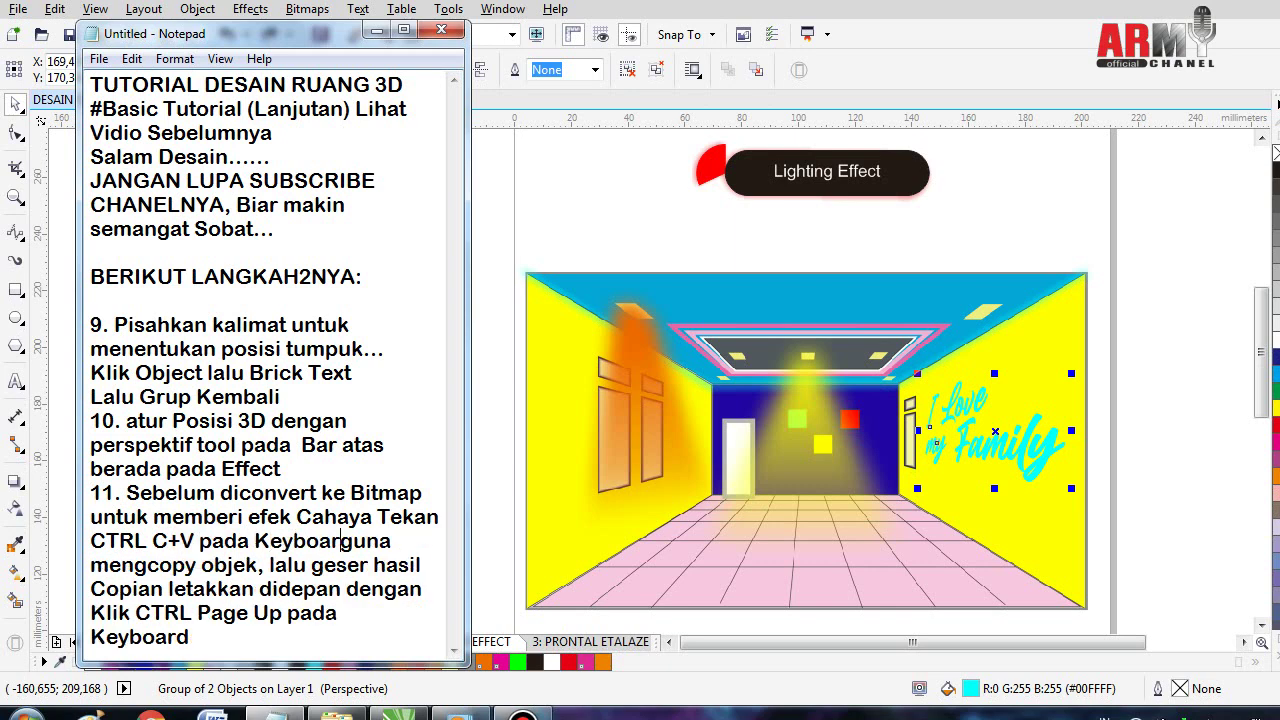
type("d")
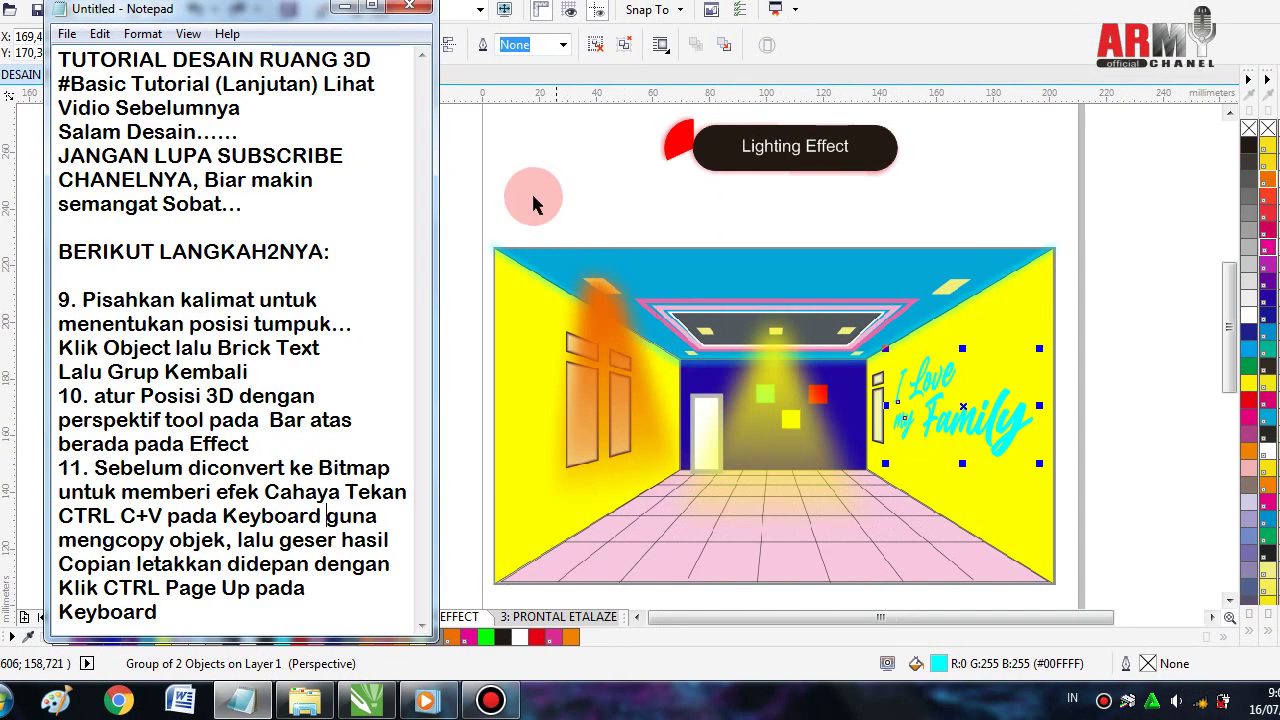
- Paste a copy of the 'I Love my Family' text group and drag it up over the original
left_click(512, 183)
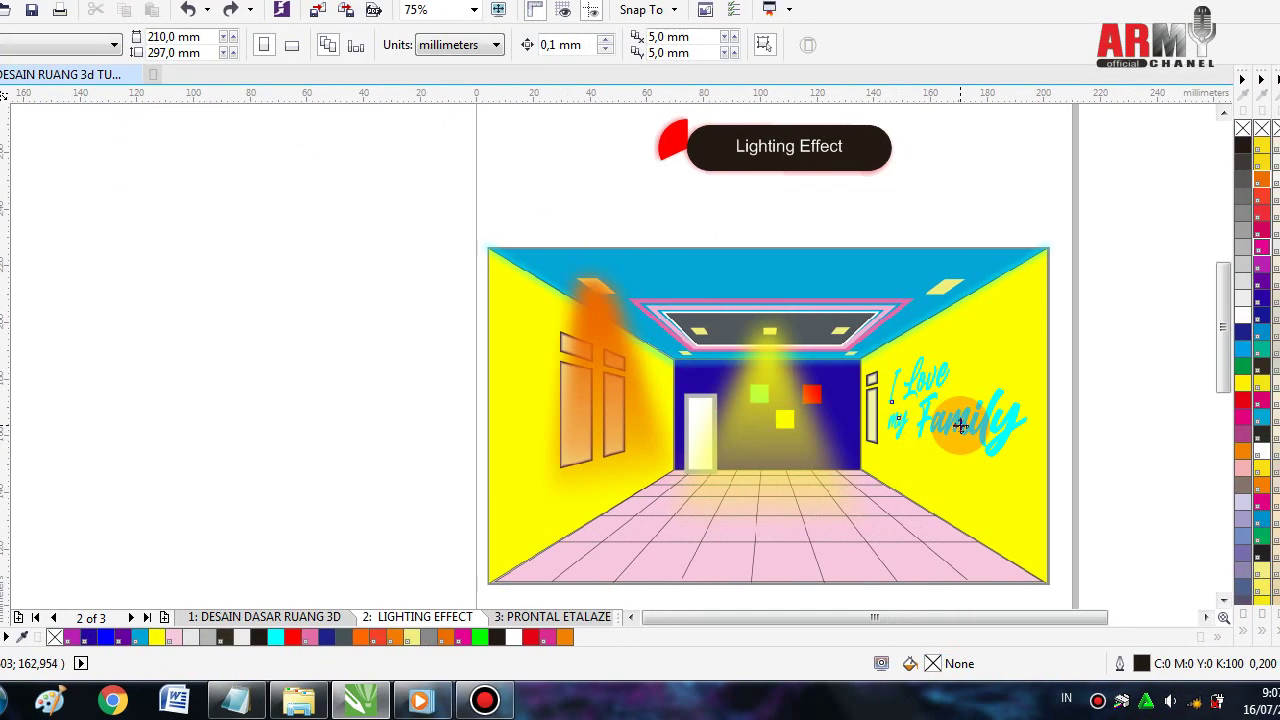
left_click(960, 426)
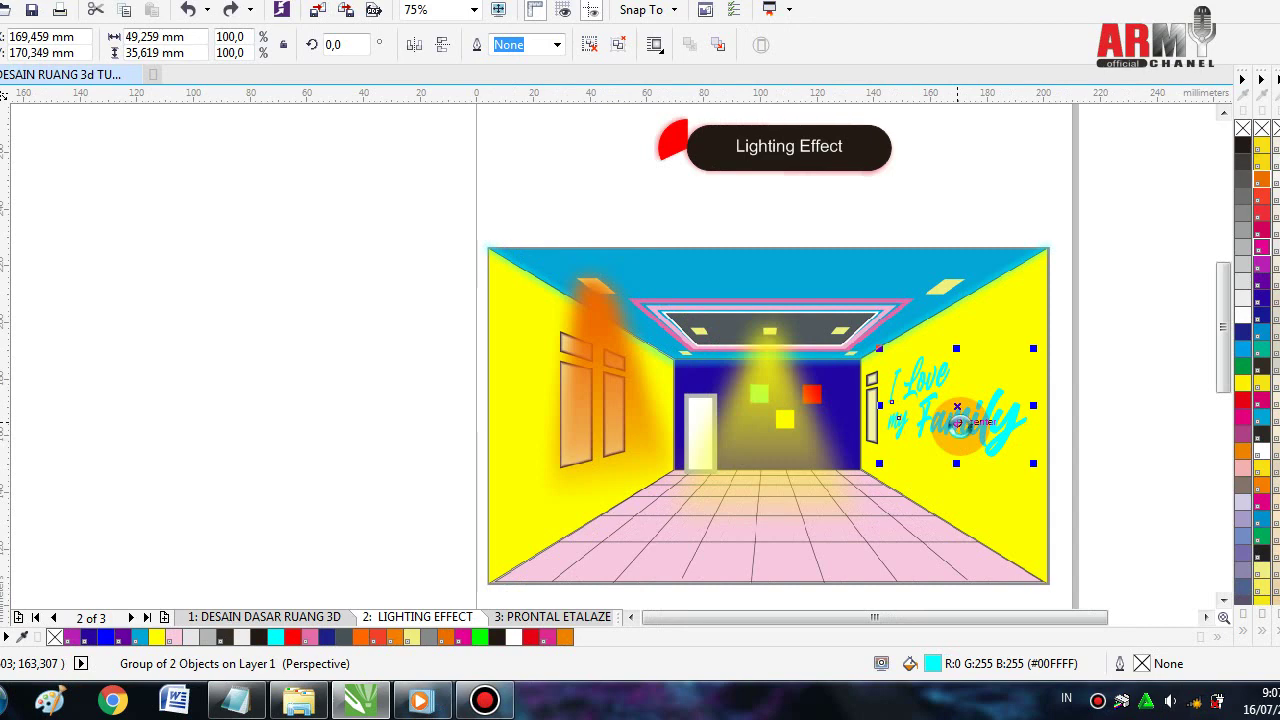
mouse_move(957, 407)
left_mouse_down()
mouse_move(957, 372)
mouse_move(957, 456)
left_mouse_up()
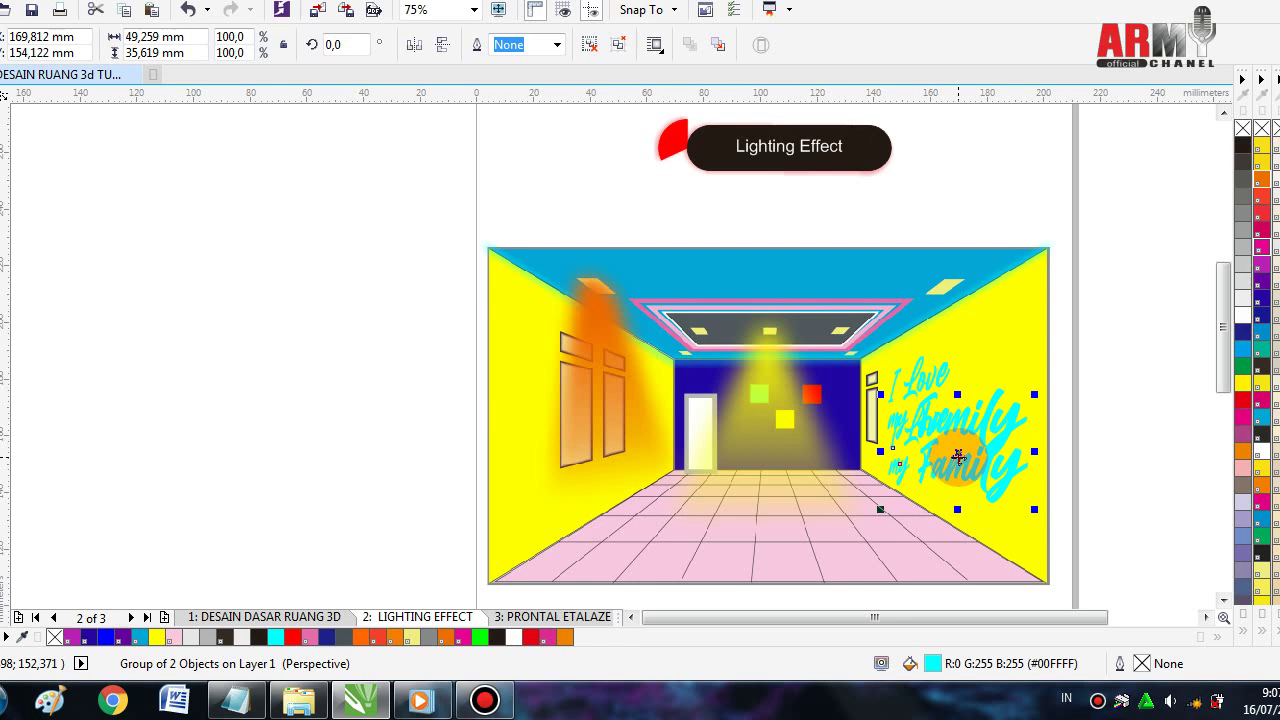
left_click(946, 476)
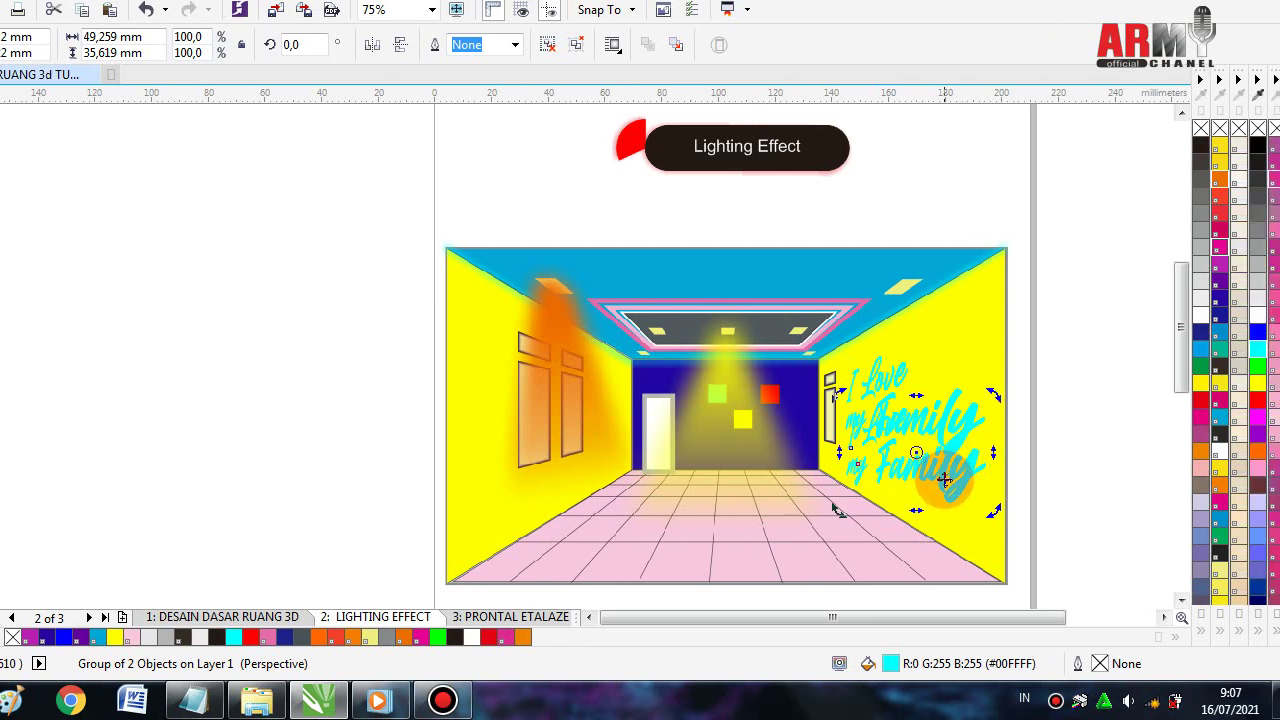
left_click(975, 460)
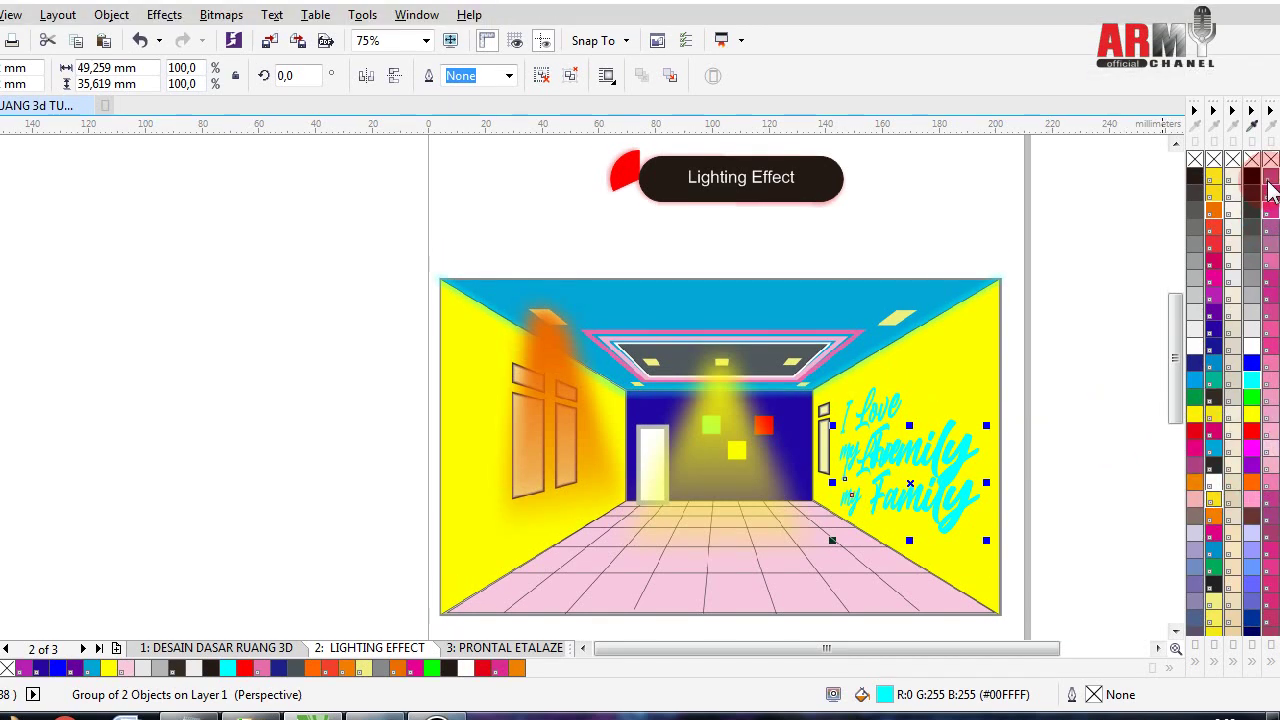
- Colour the copied lettering green after trying magenta, orange and cyan
left_click_drag(1270, 190, 1040, 510)
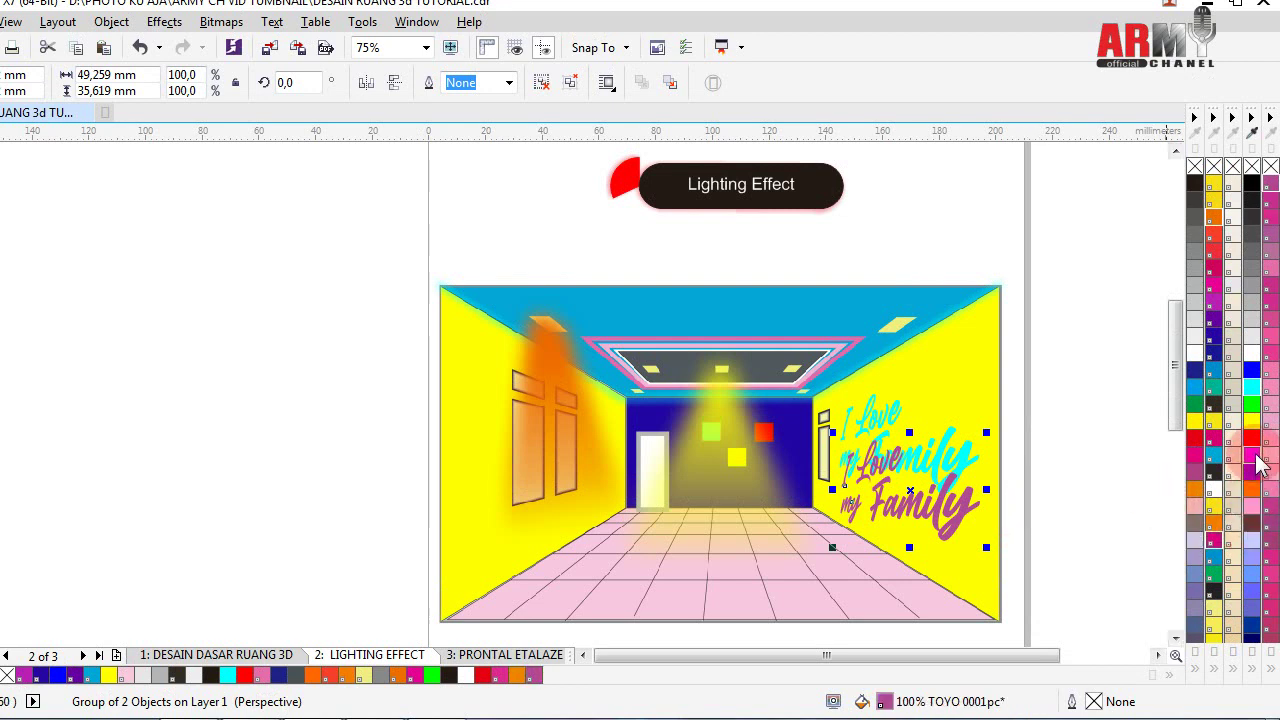
left_click(1250, 490)
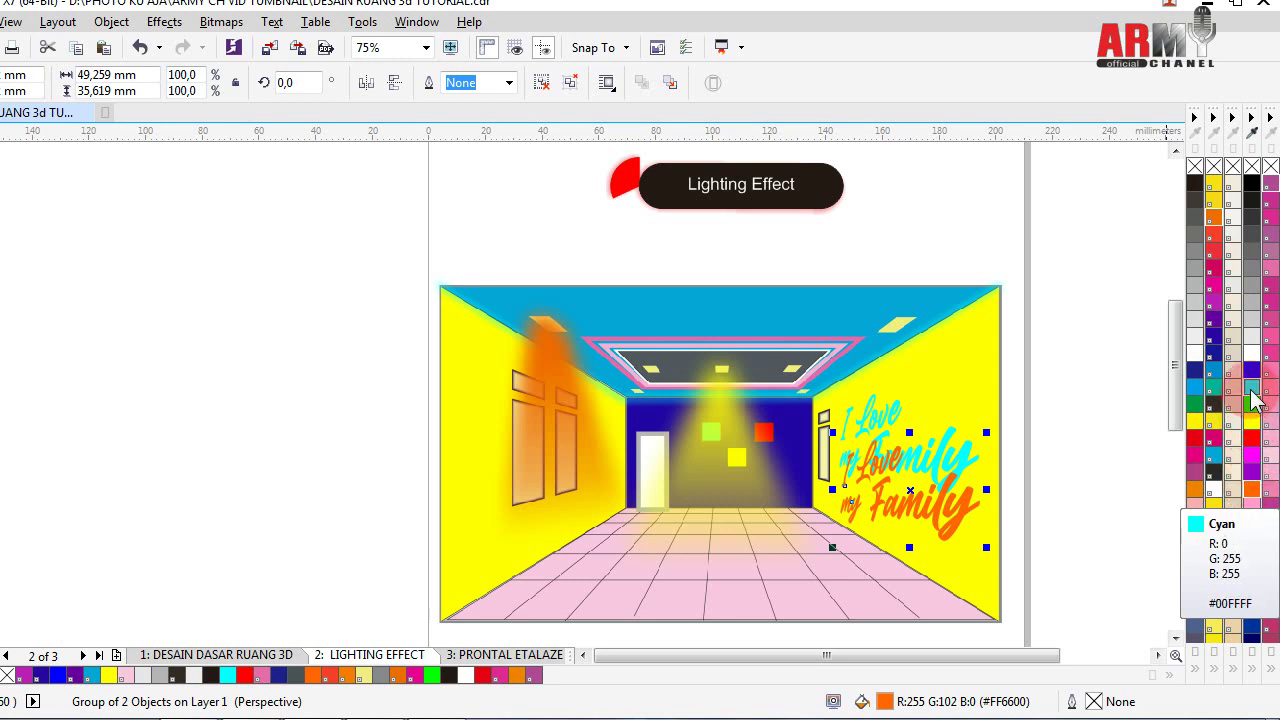
left_click(1255, 395)
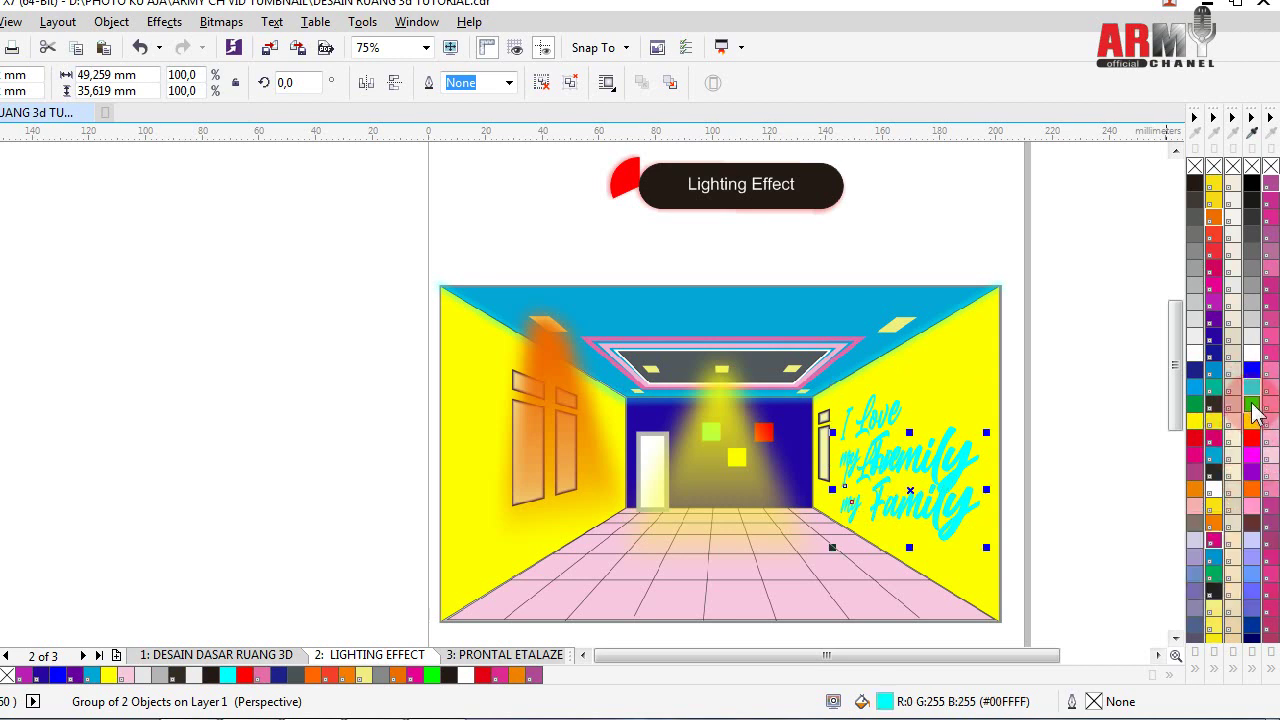
left_click(1252, 404)
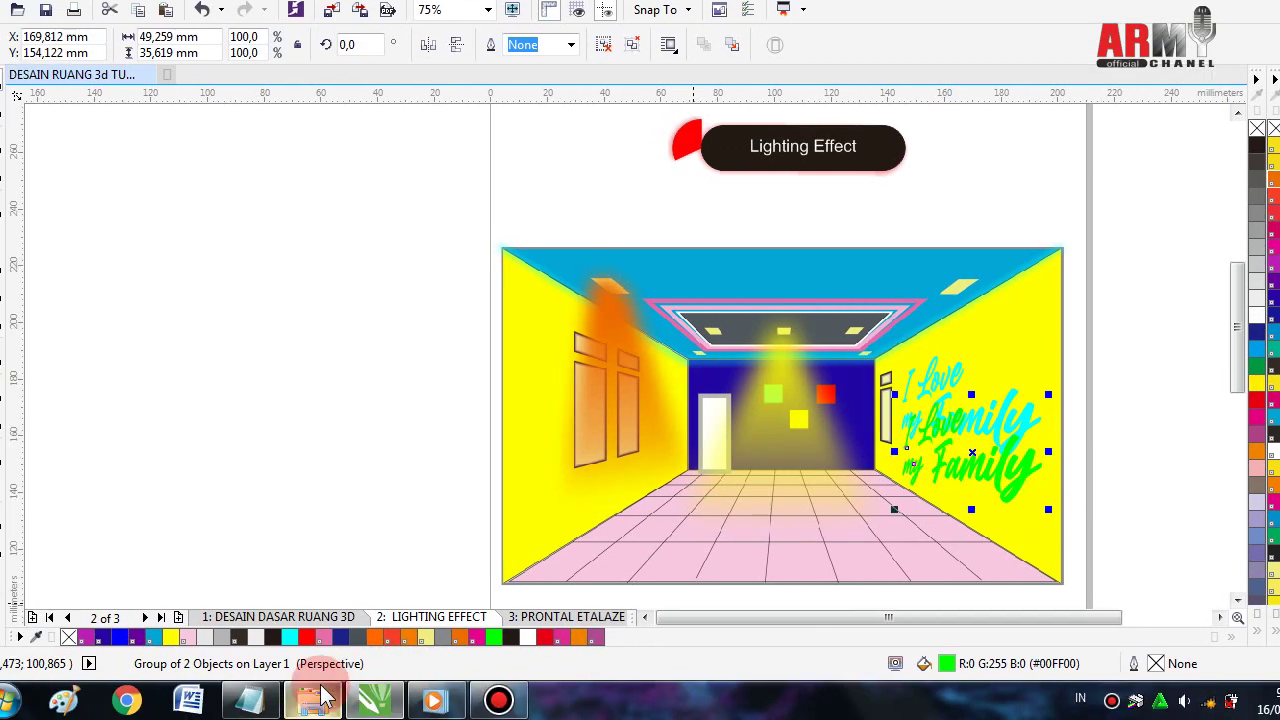
mouse_move(273, 700)
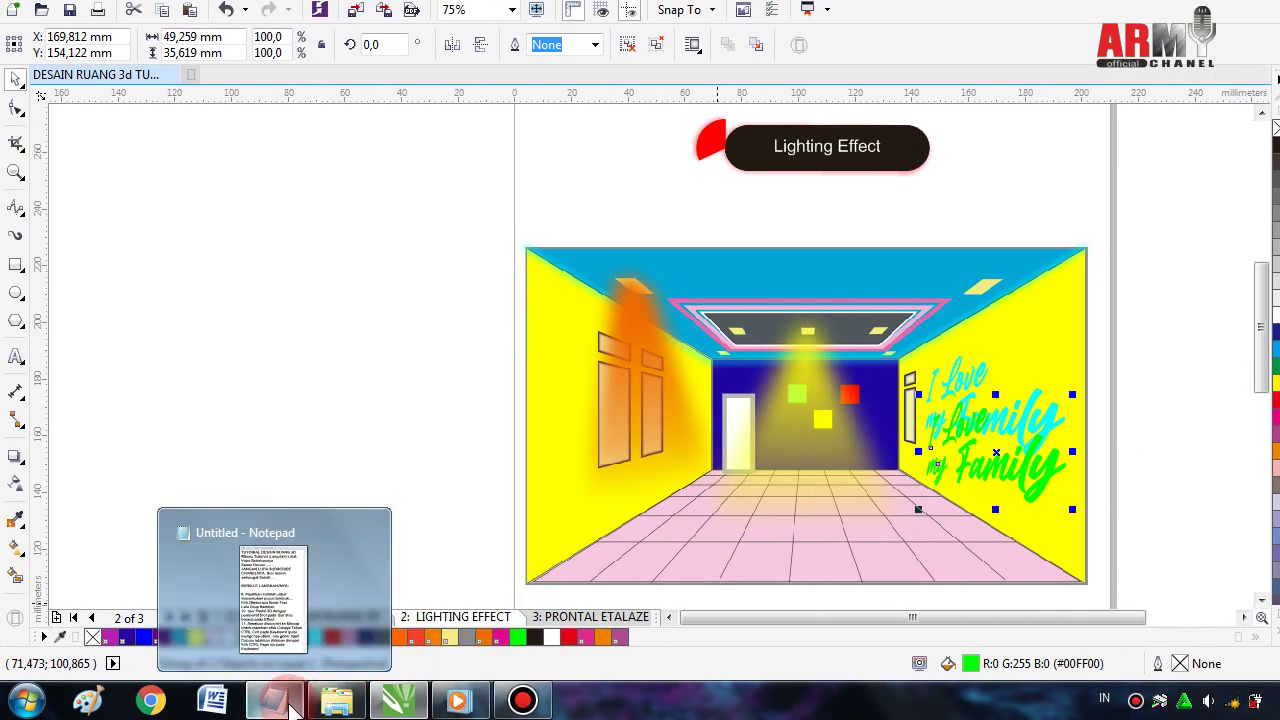
- Append ', ganti warna lain...Lihat' to the end of step 11
left_click(281, 545)
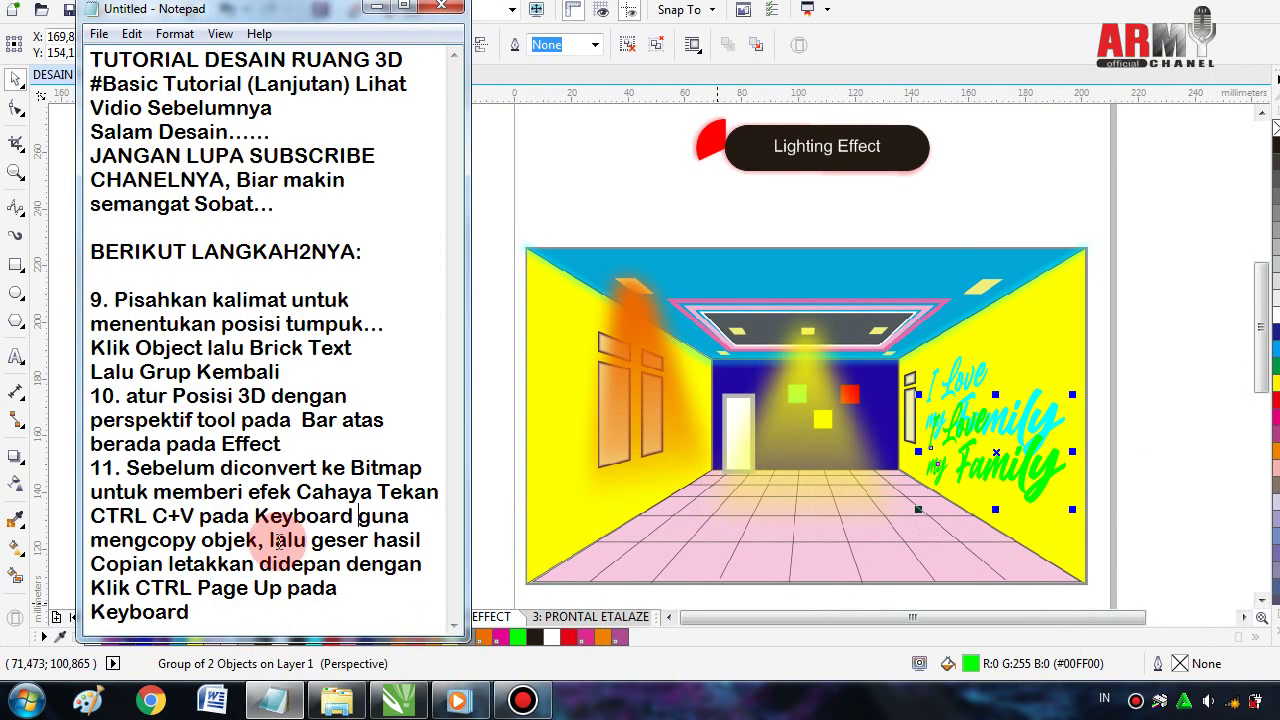
left_click(210, 617)
type(", ")
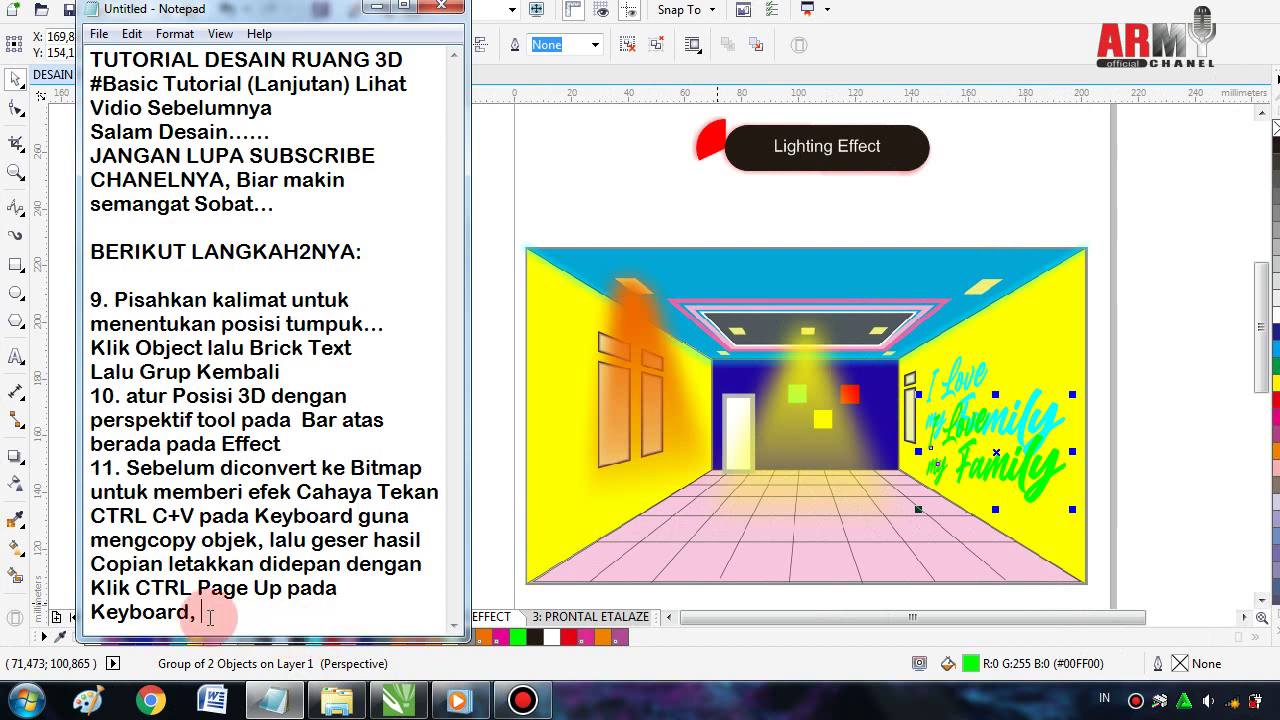
type("gant")
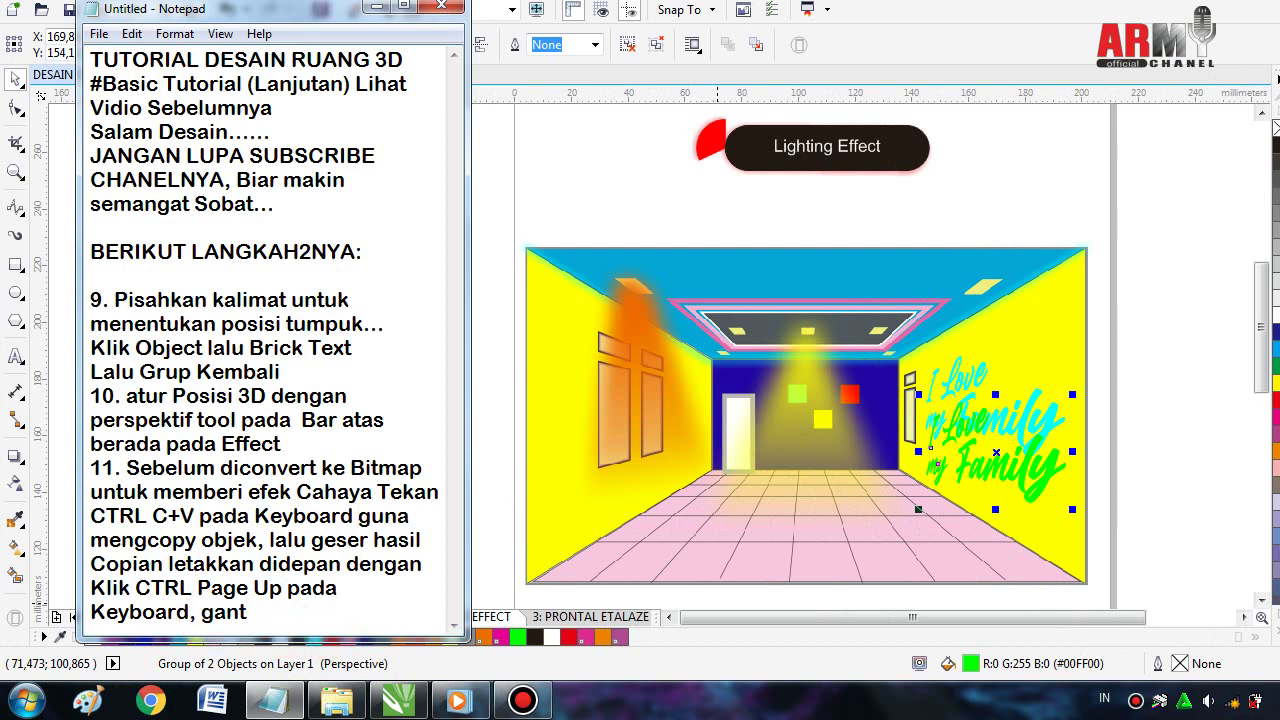
type("i war")
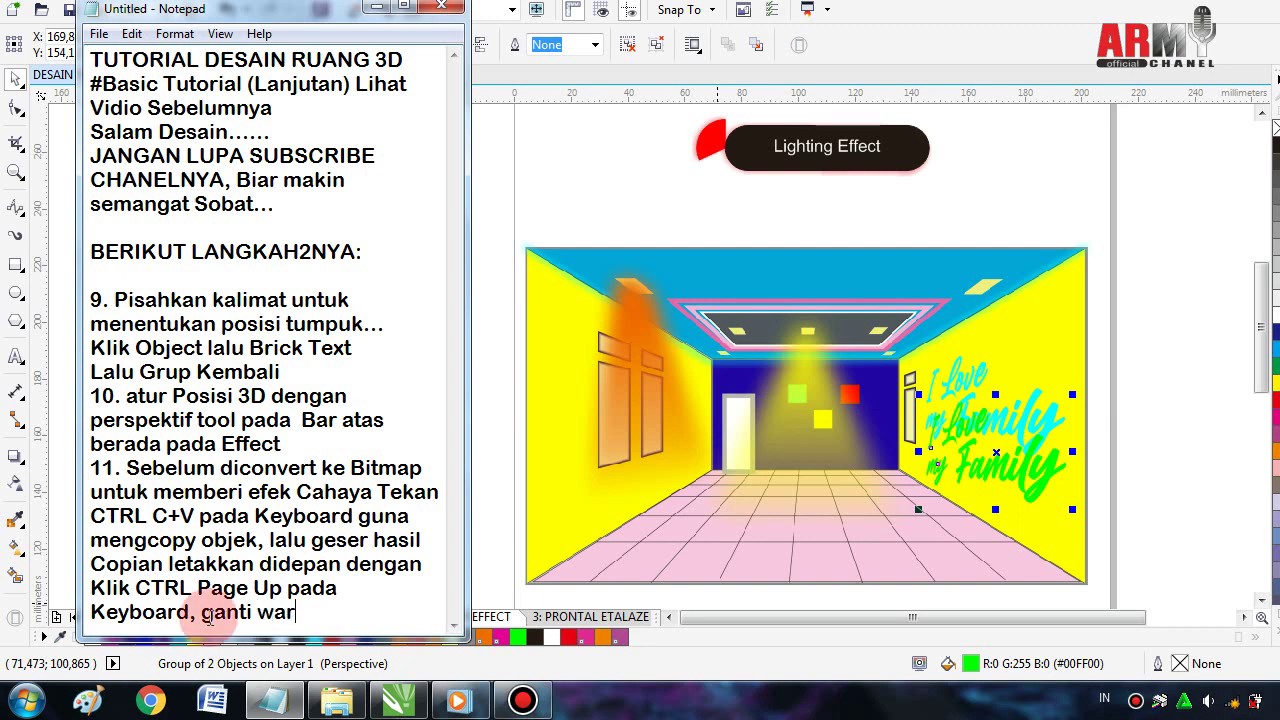
type("na lain")
type("...")
type("Li")
type("hat")
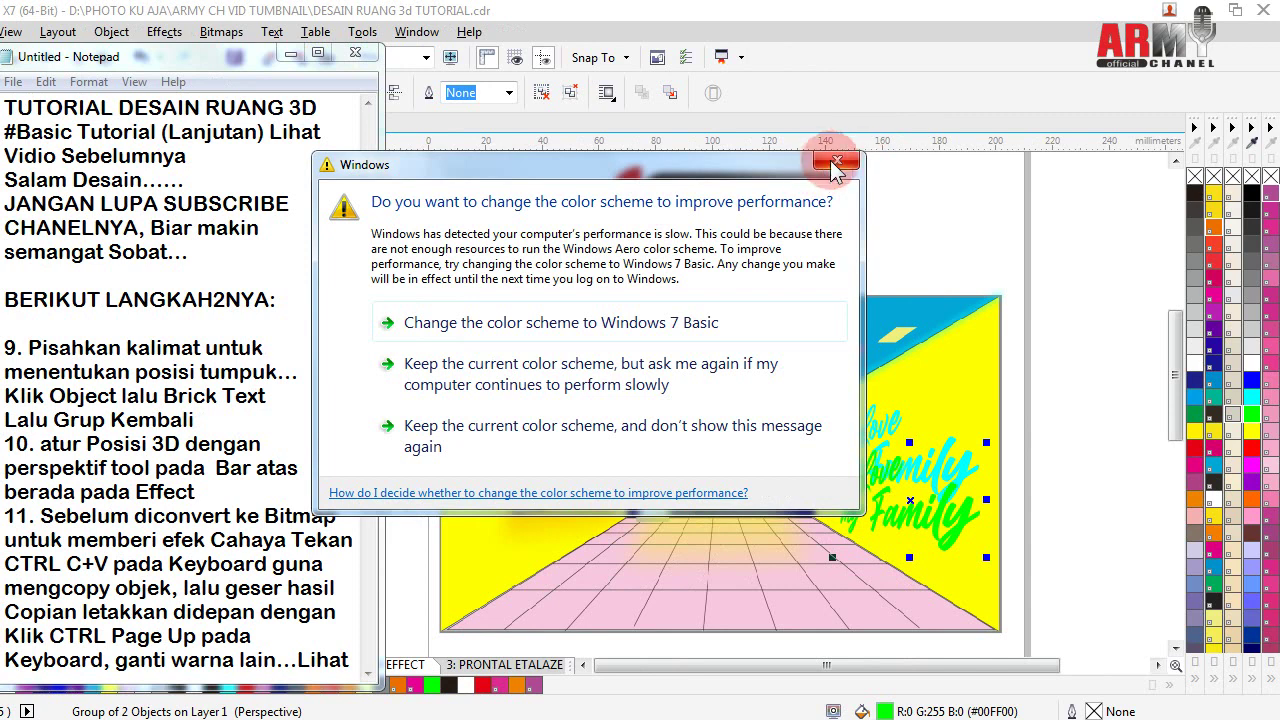
- Dismiss the colour-scheme warning, nudge the wall text down, and reselect the text group
left_click(836, 163)
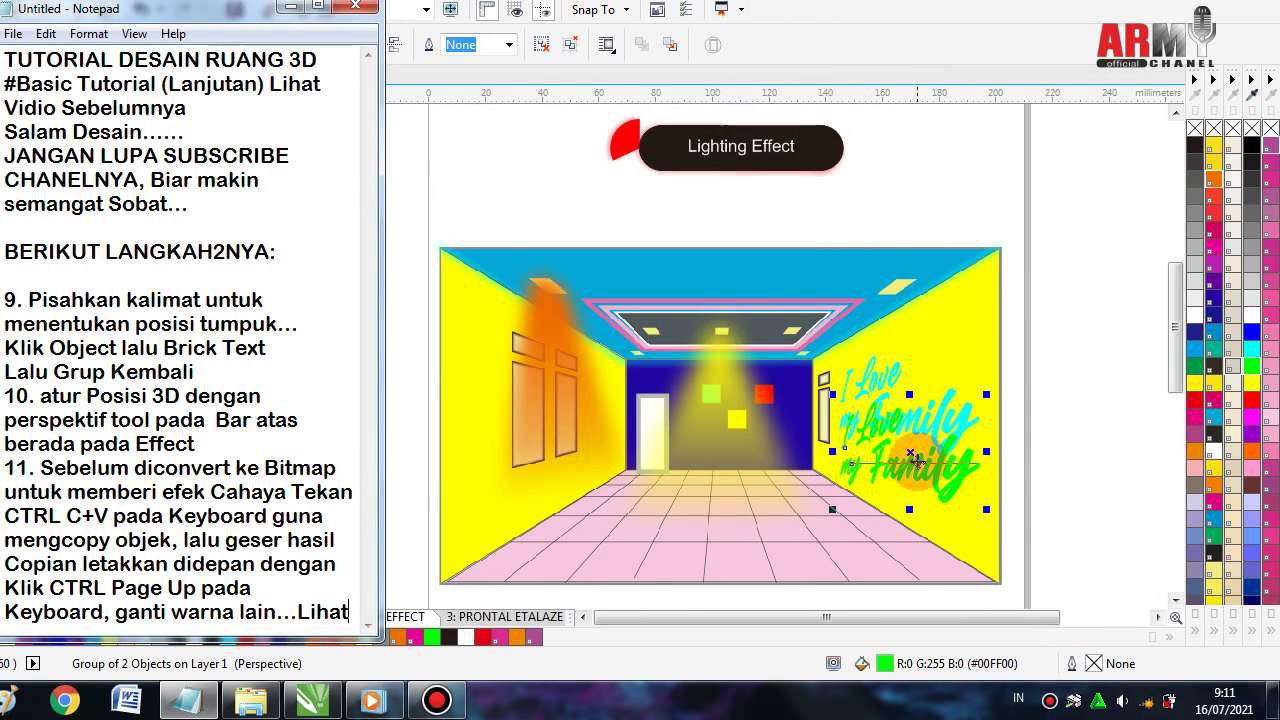
left_click_drag(912, 457, 914, 471)
key("Escape")
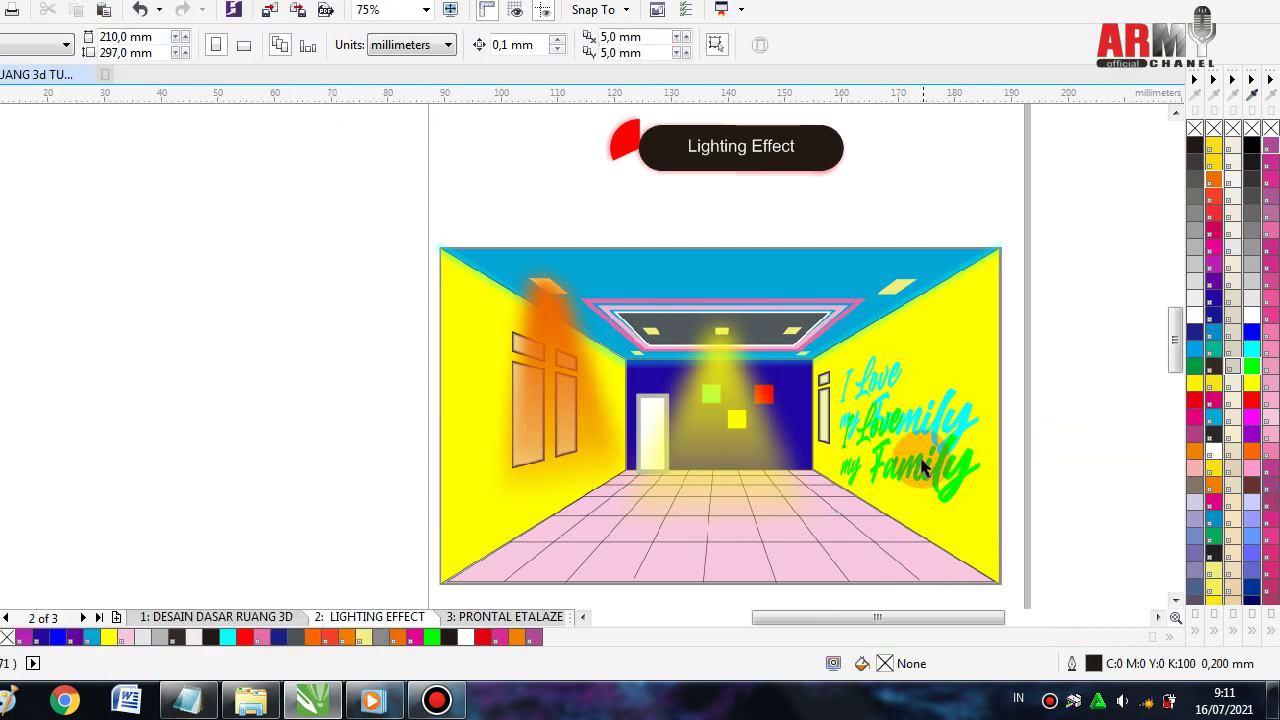
scroll(922, 462, "up", 2)
scroll(864, 444, "up", 2)
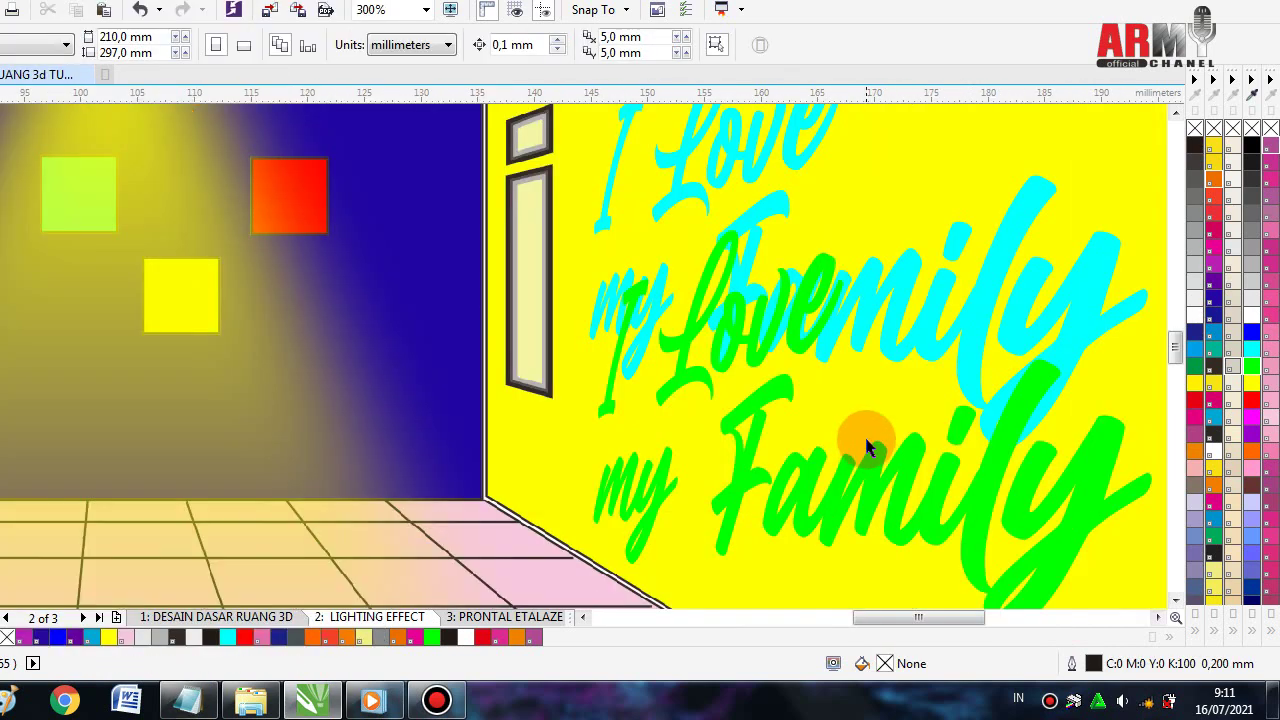
scroll(865, 440, "down", 2)
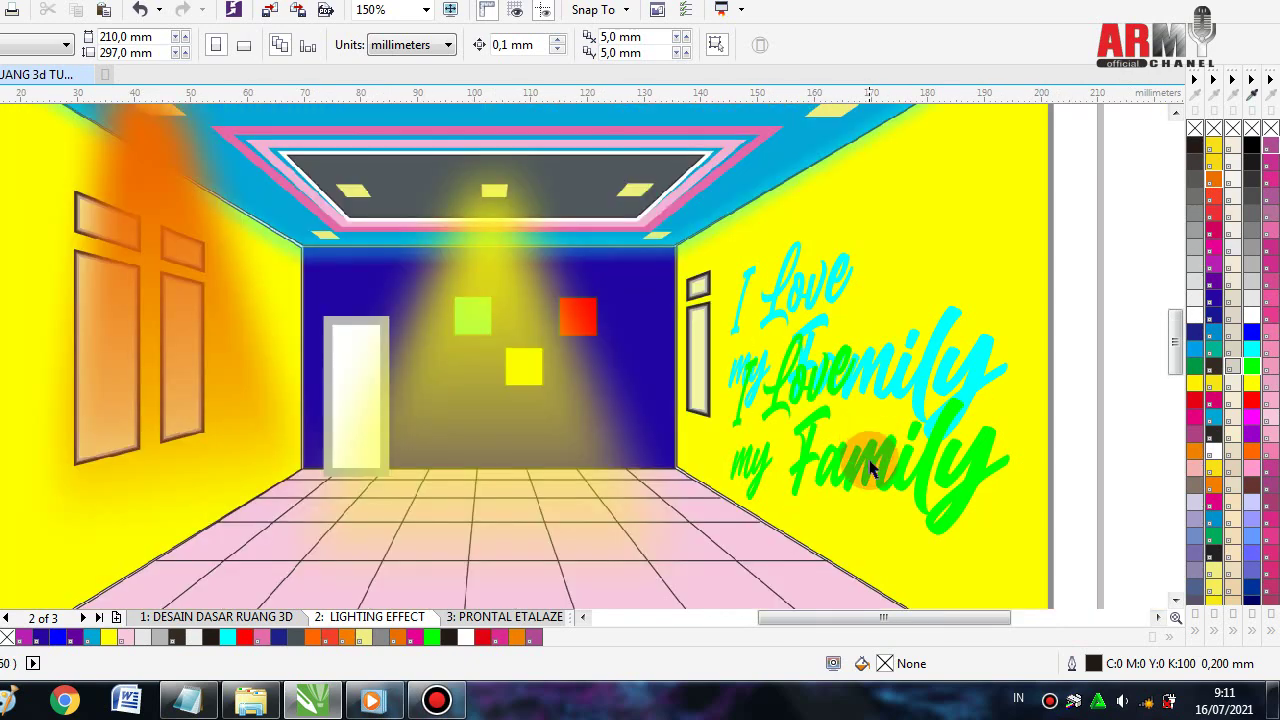
left_click(935, 338)
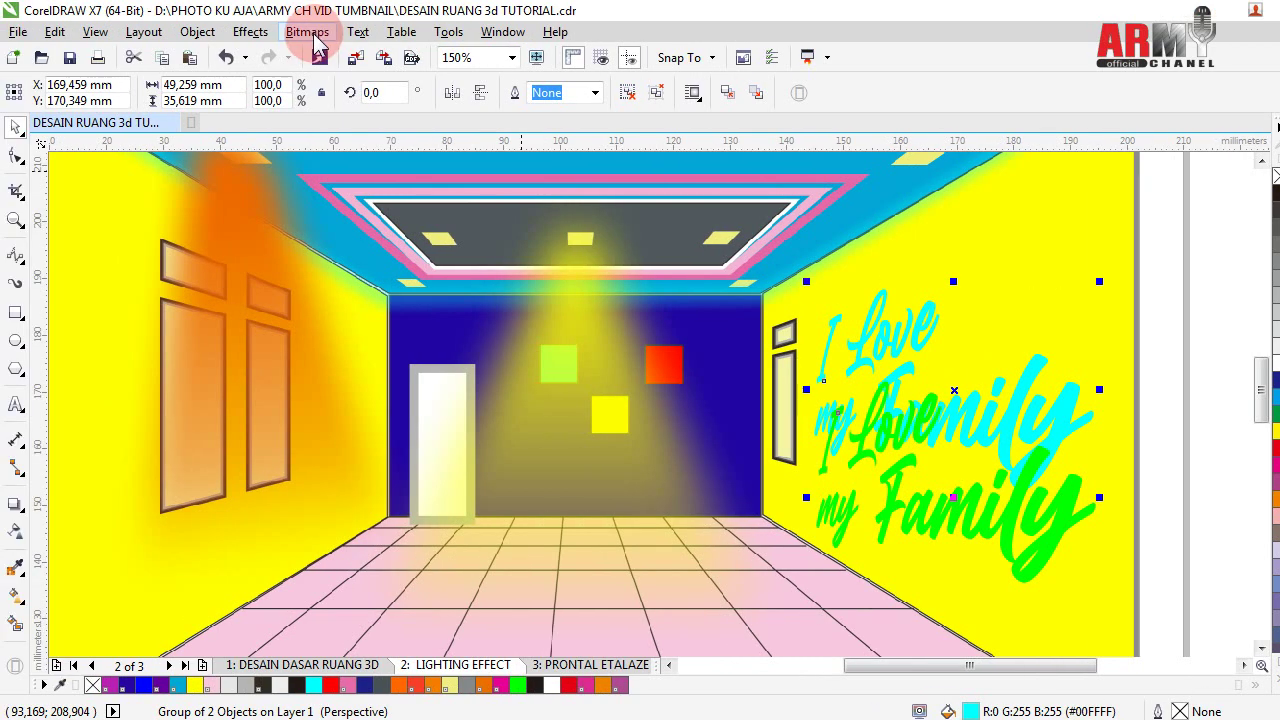
- Convert the cyan wall lettering to a bitmap
left_click(308, 33)
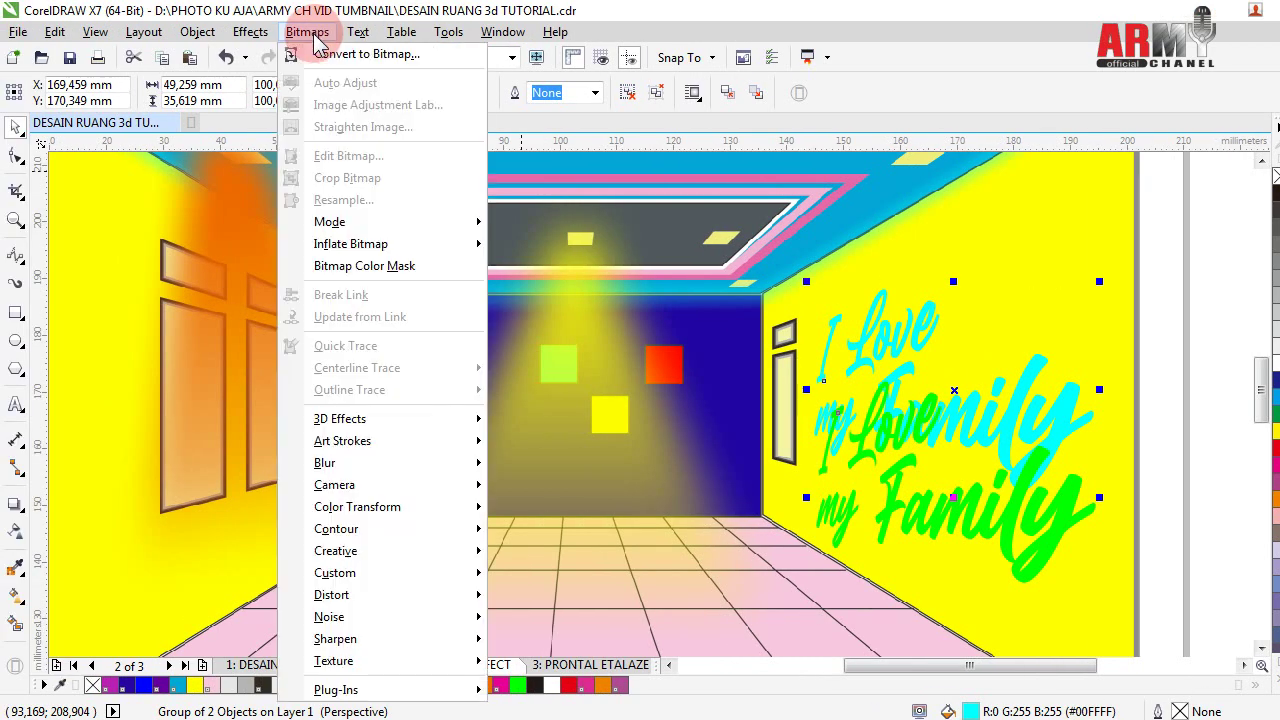
left_click(345, 58)
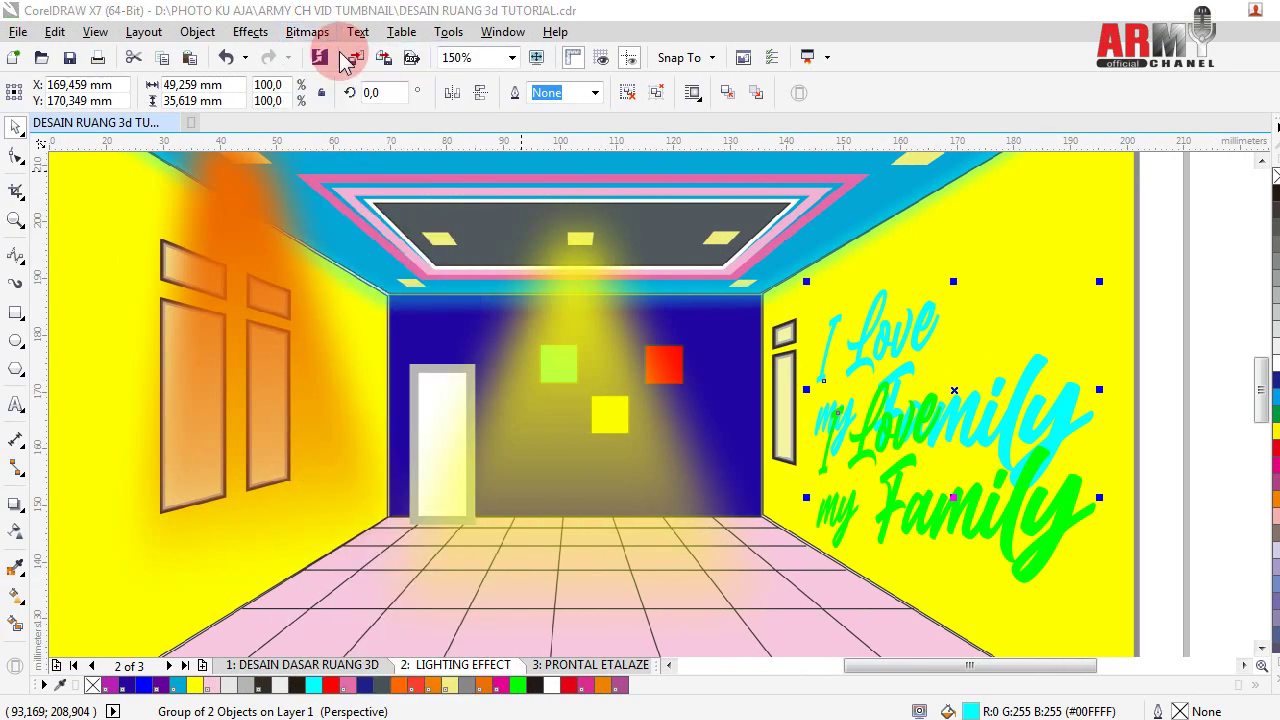
left_click(620, 476)
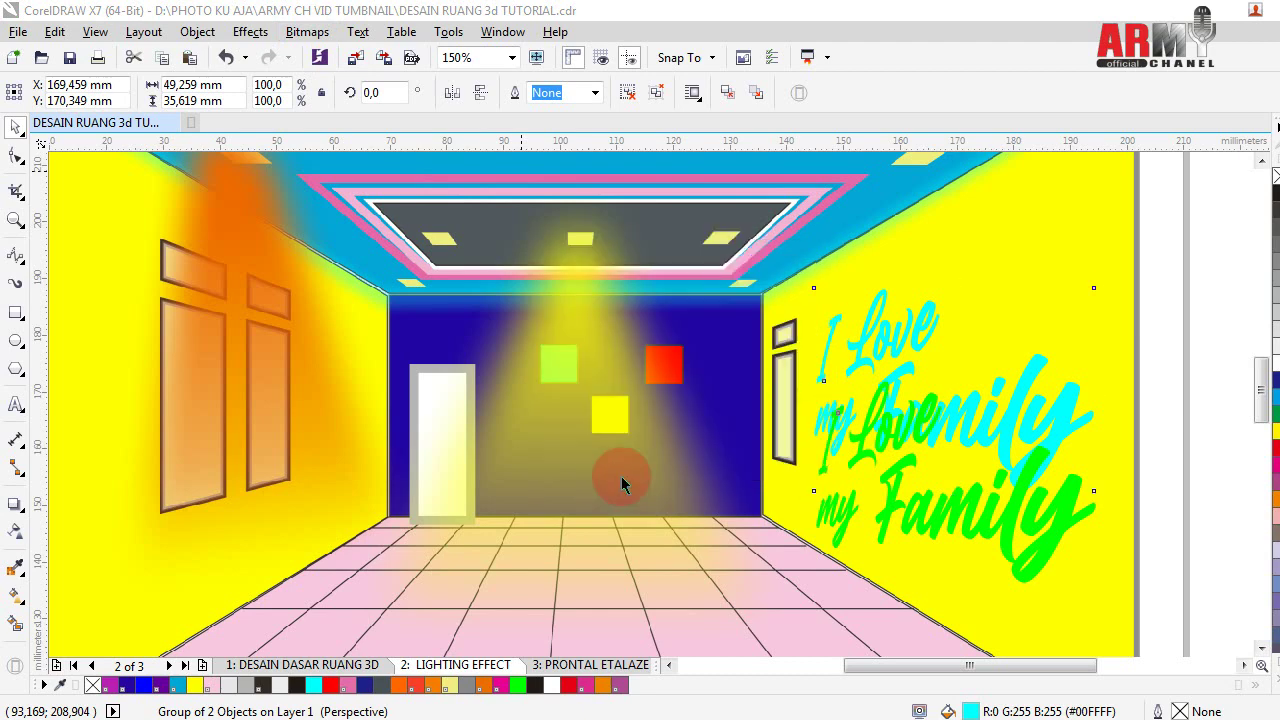
- Apply a 17-pixel Gaussian Blur to the cyan lettering bitmap
left_click(307, 33)
mouse_move(325, 463)
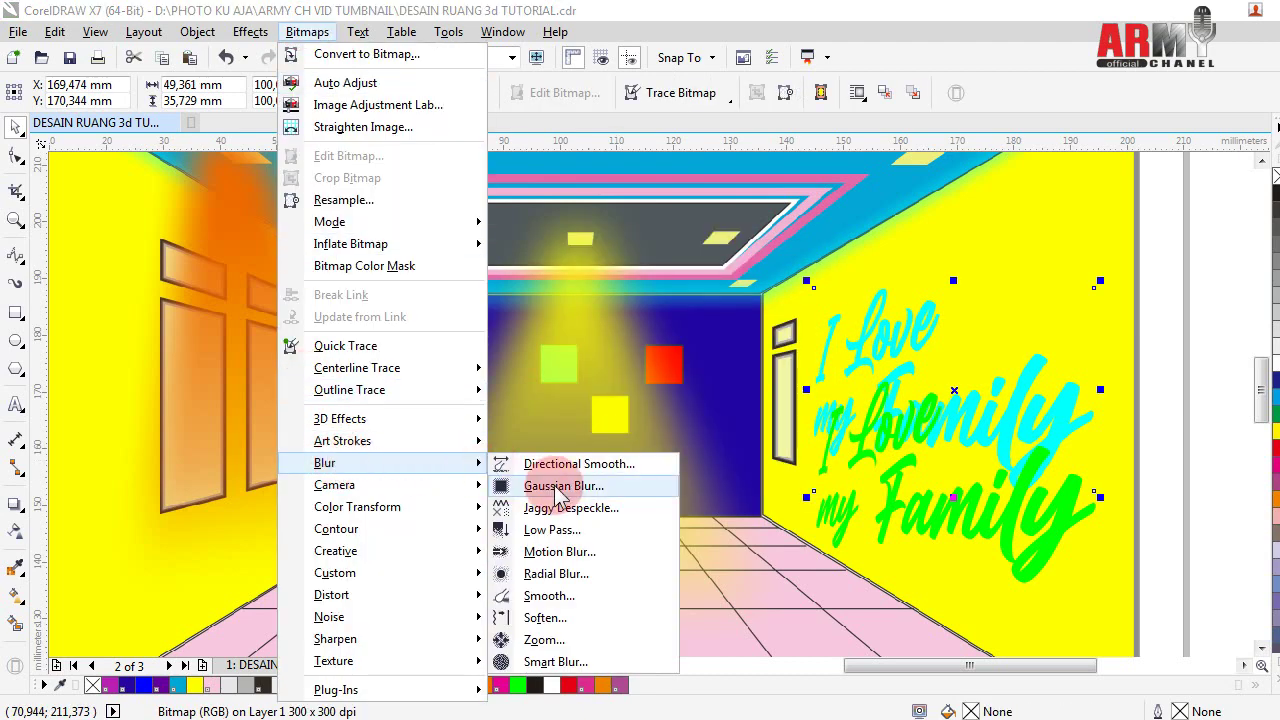
left_click(563, 486)
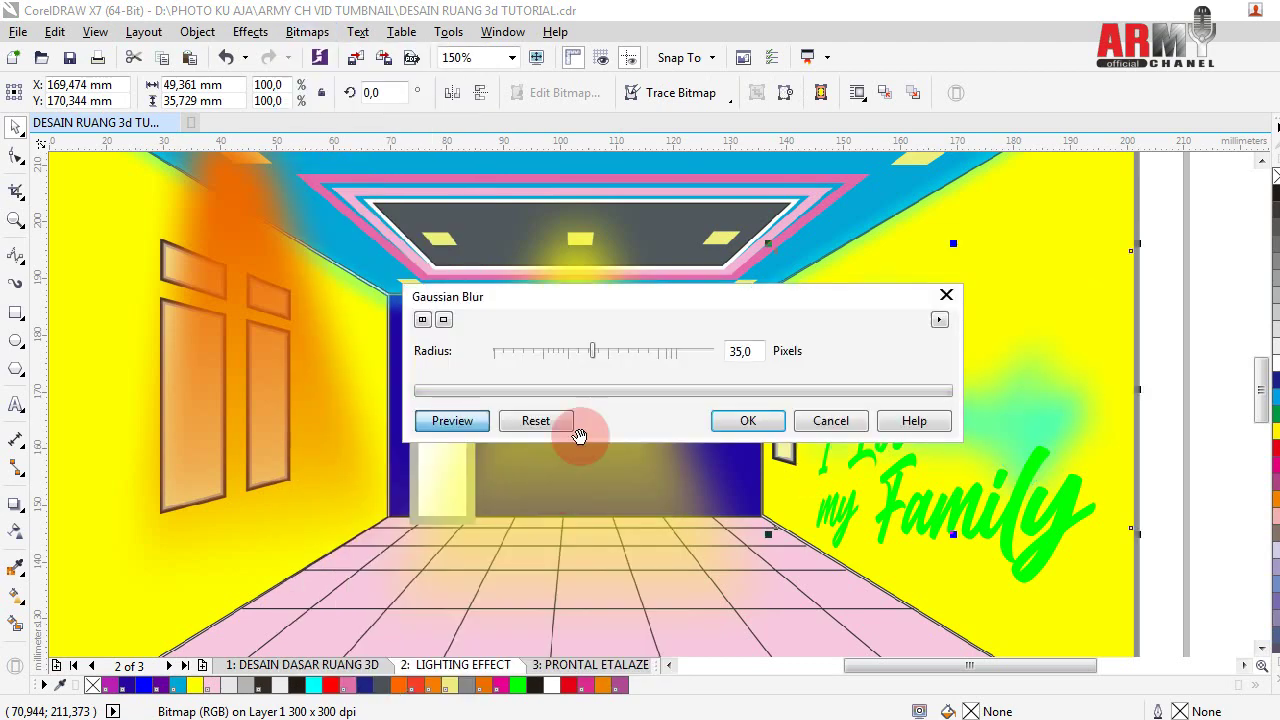
left_click_drag(591, 352, 574, 353)
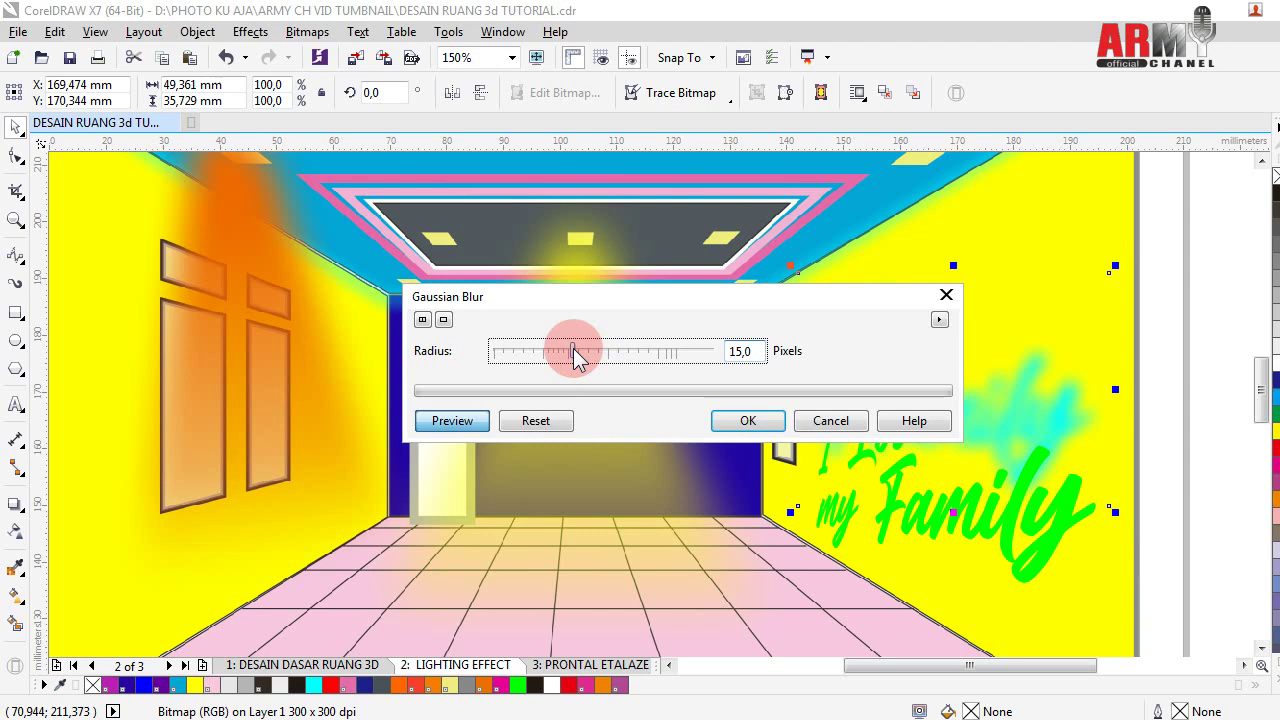
left_click_drag(718, 304, 507, 240)
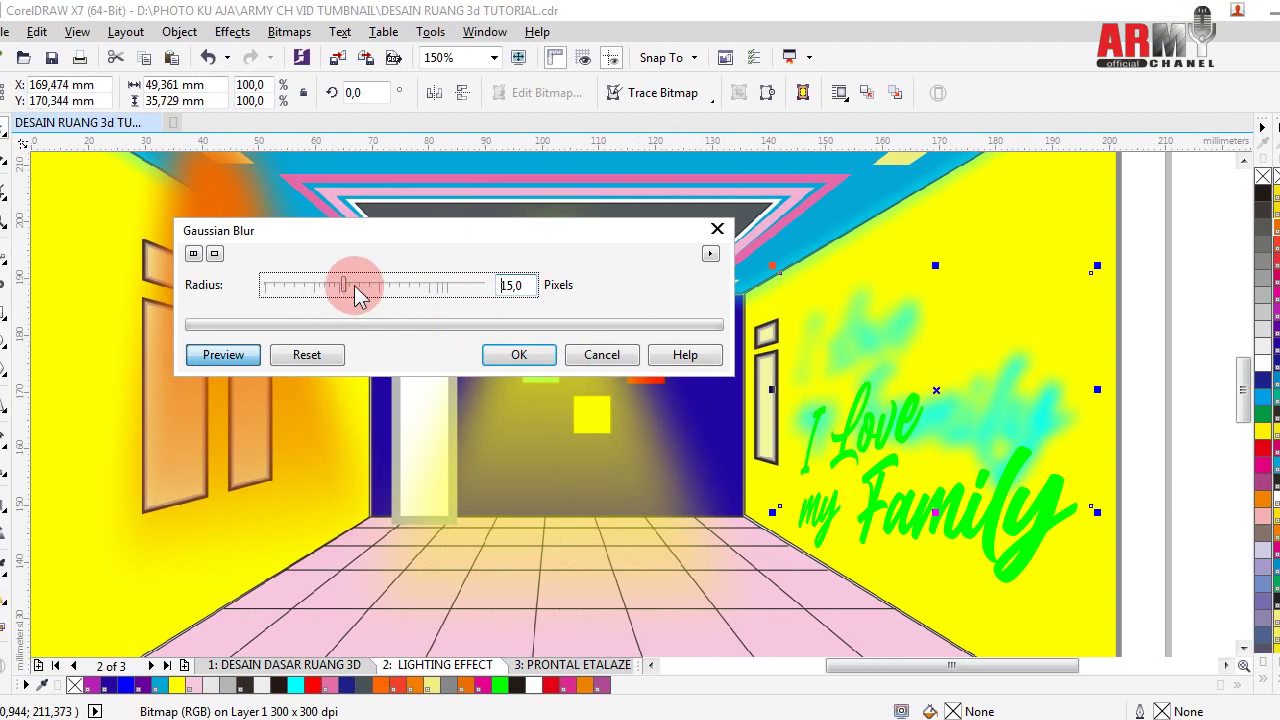
left_click(354, 286)
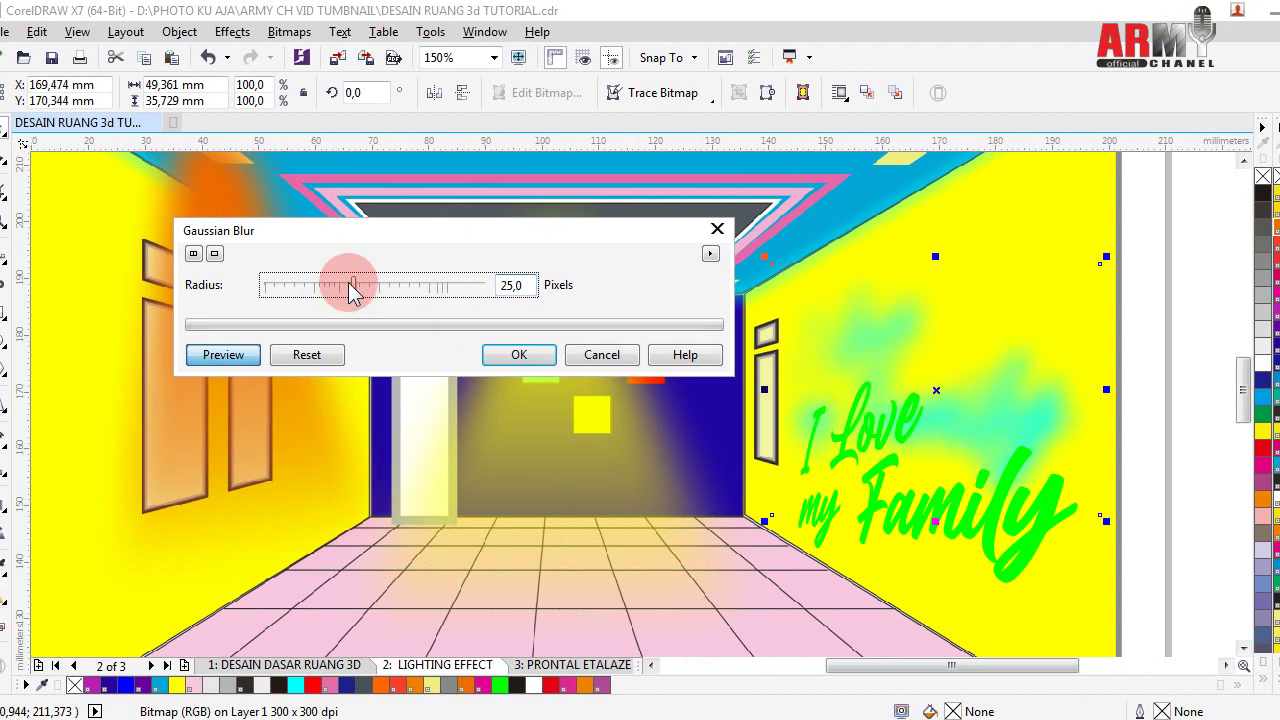
left_click_drag(352, 287, 355, 292)
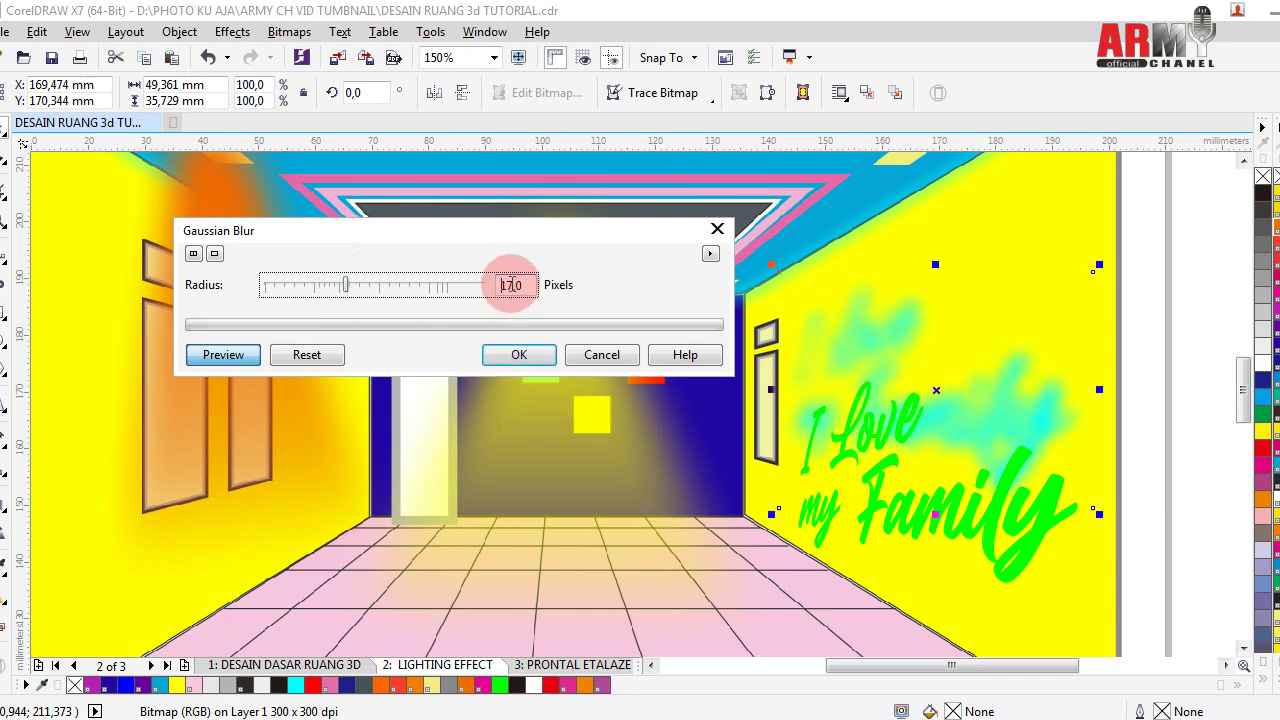
left_click(535, 360)
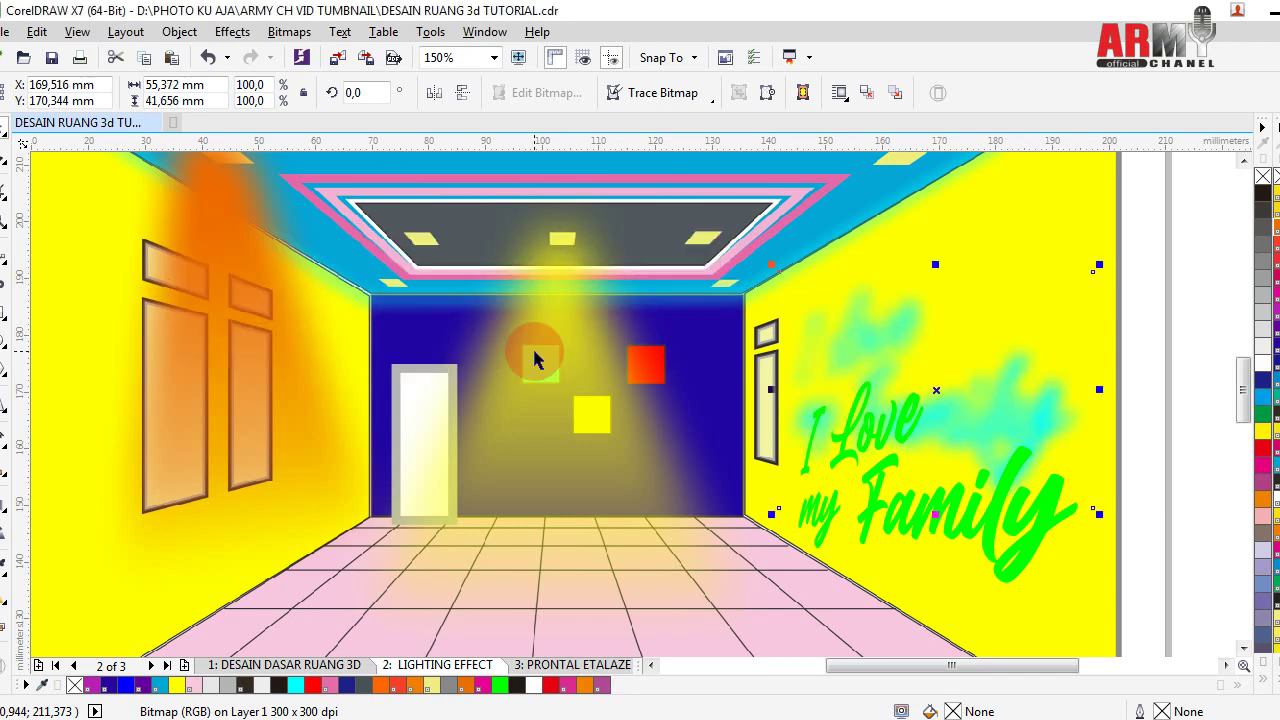
- Convert the green 'I Love my Family' lettering to a bitmap
left_click(904, 521)
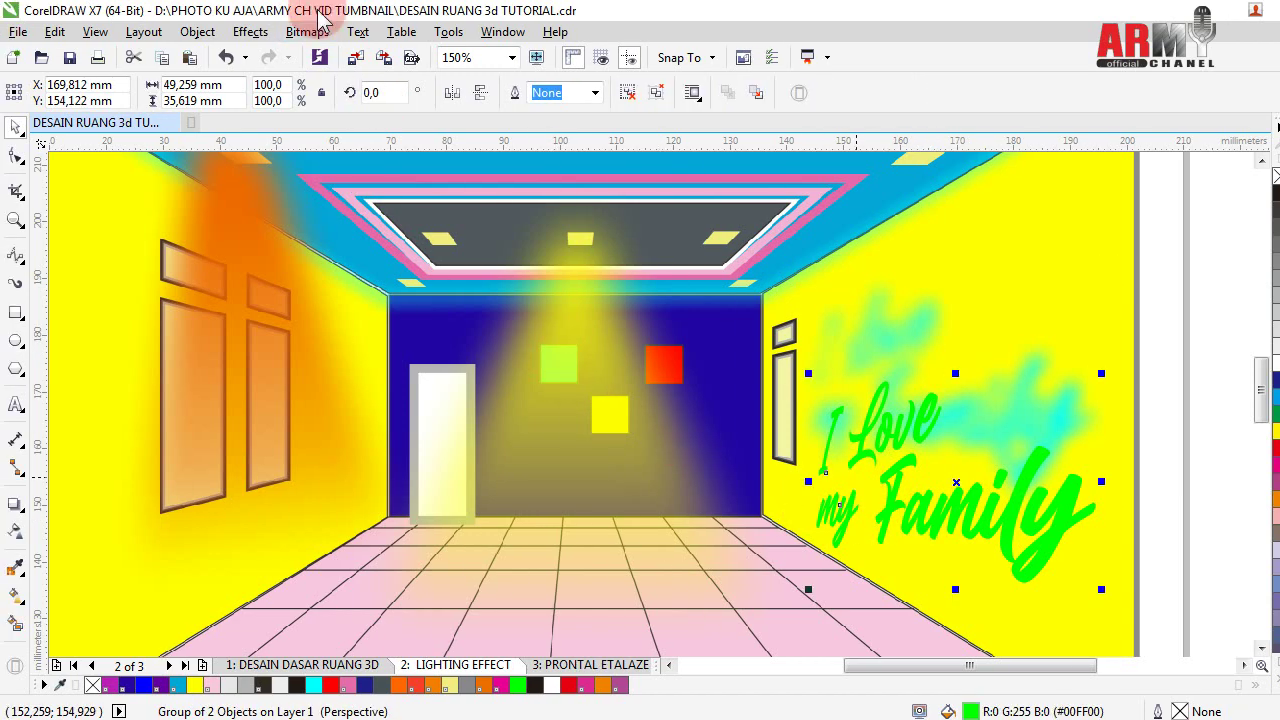
left_click(313, 32)
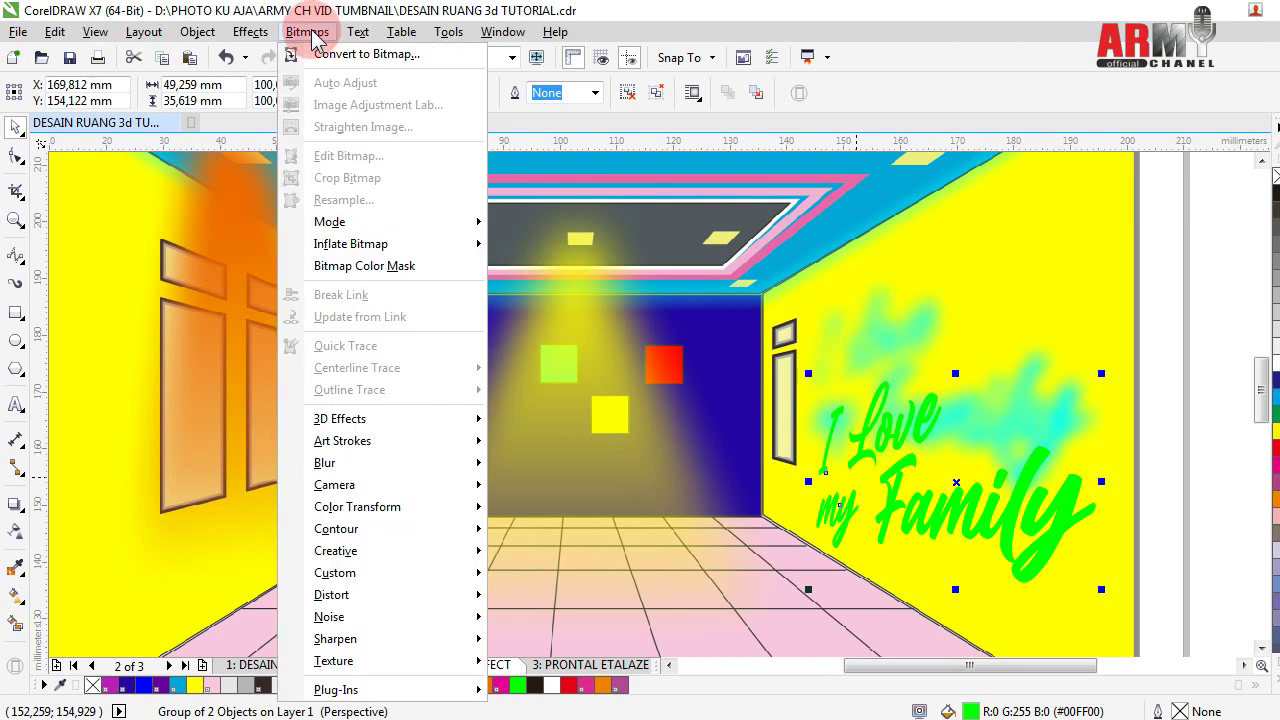
left_click(340, 52)
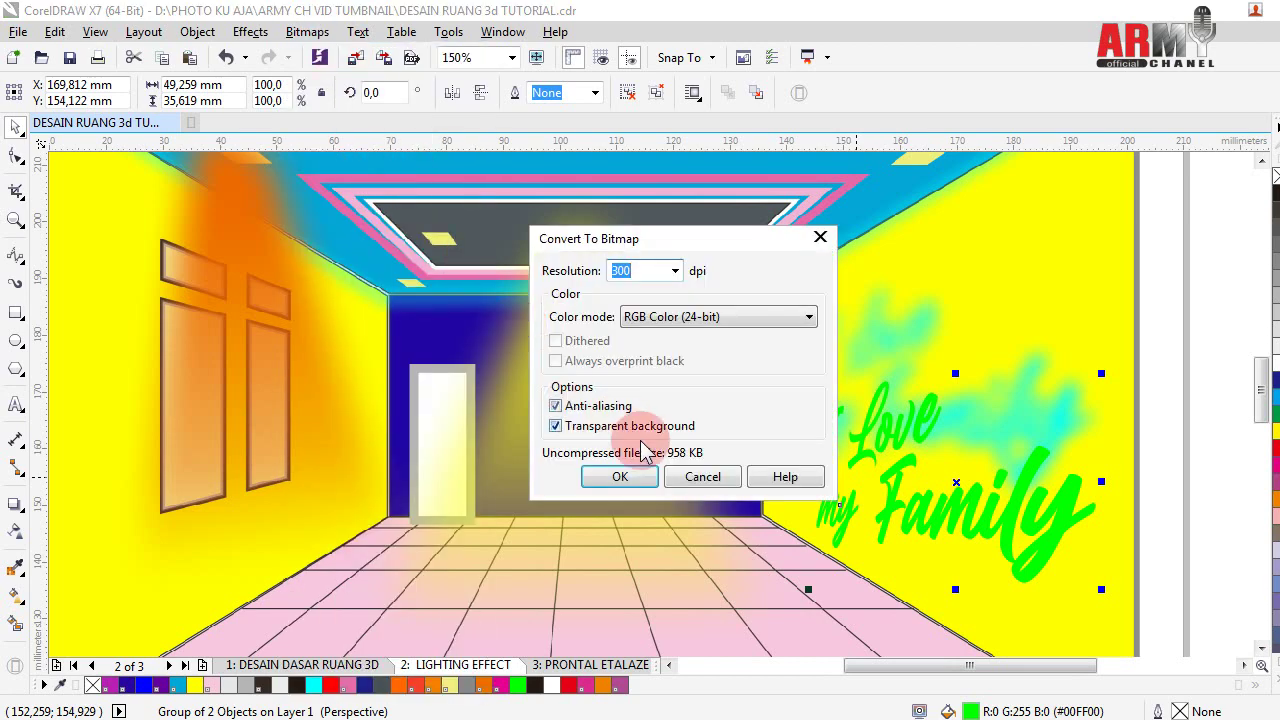
left_click(622, 476)
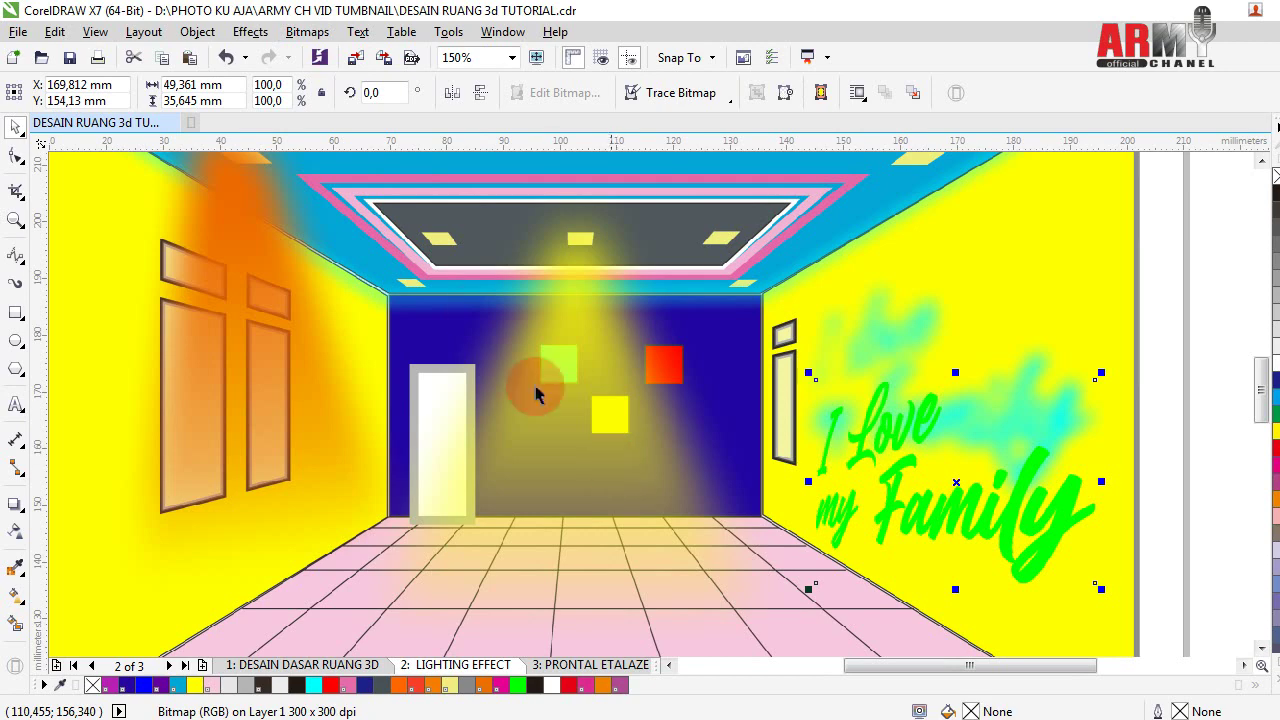
- Apply a 7-pixel Gaussian Blur to the green lettering bitmap
left_click(303, 32)
mouse_move(325, 463)
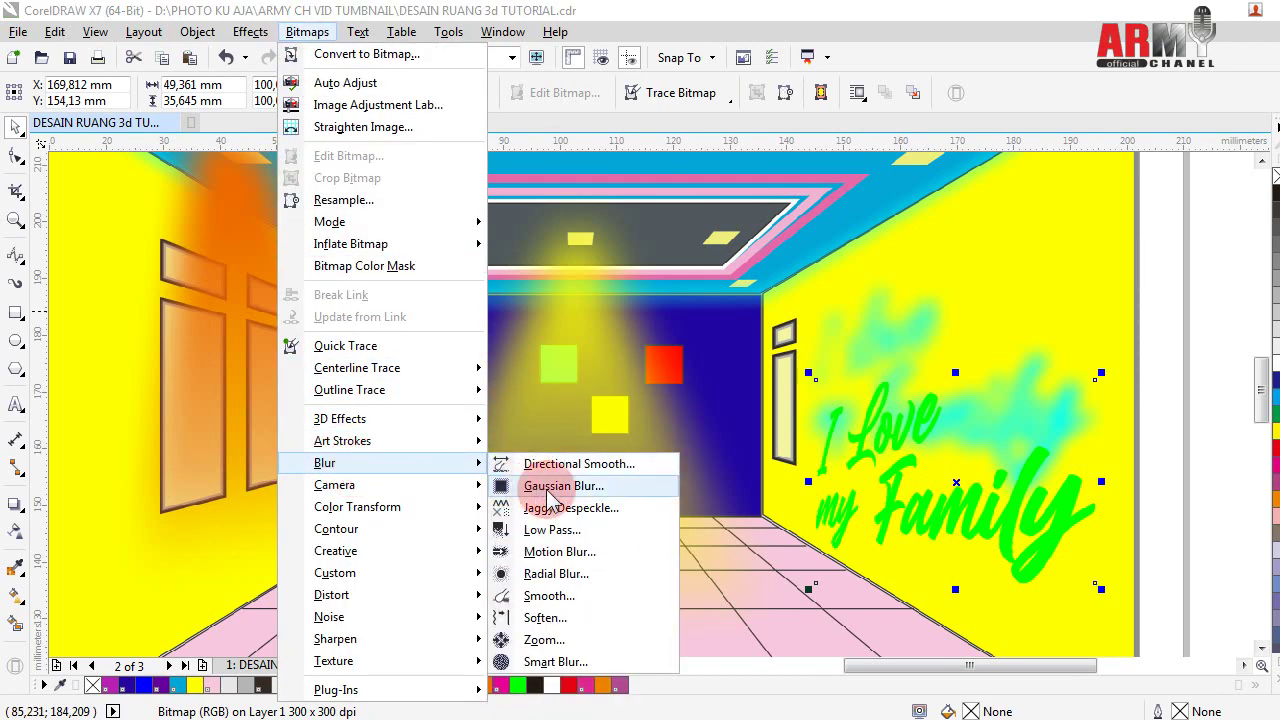
left_click(512, 485)
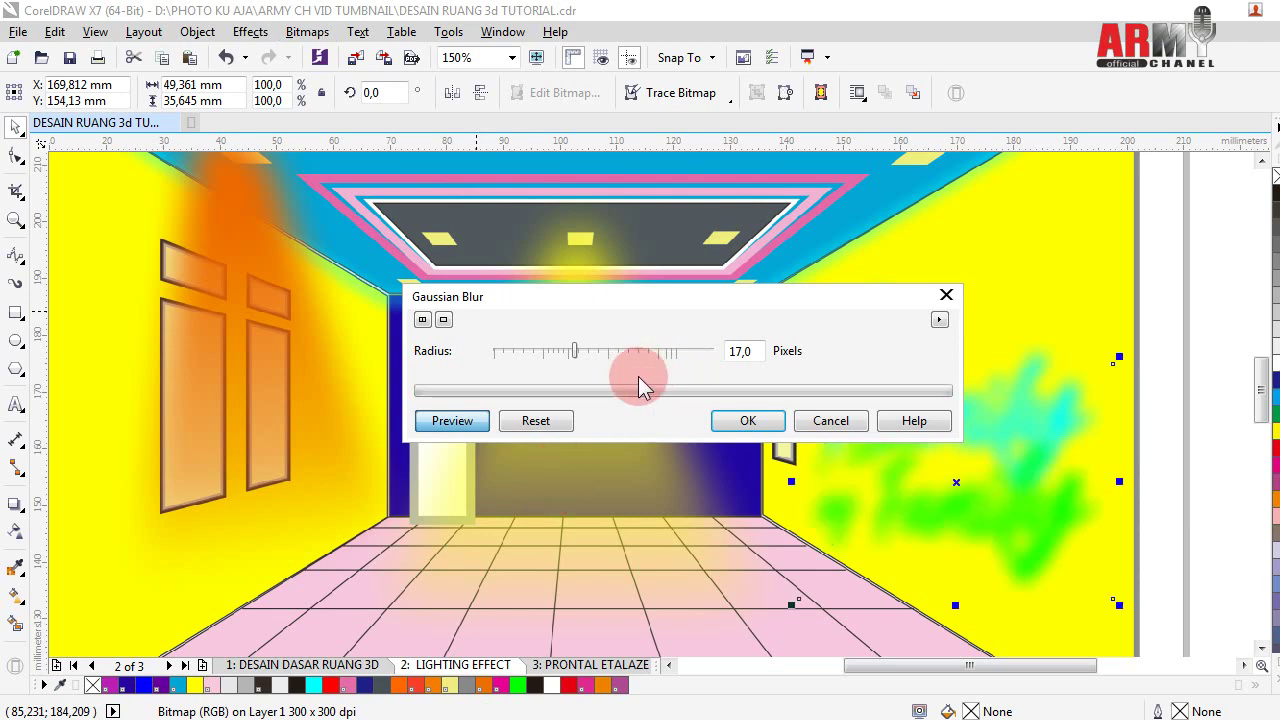
left_click(546, 350)
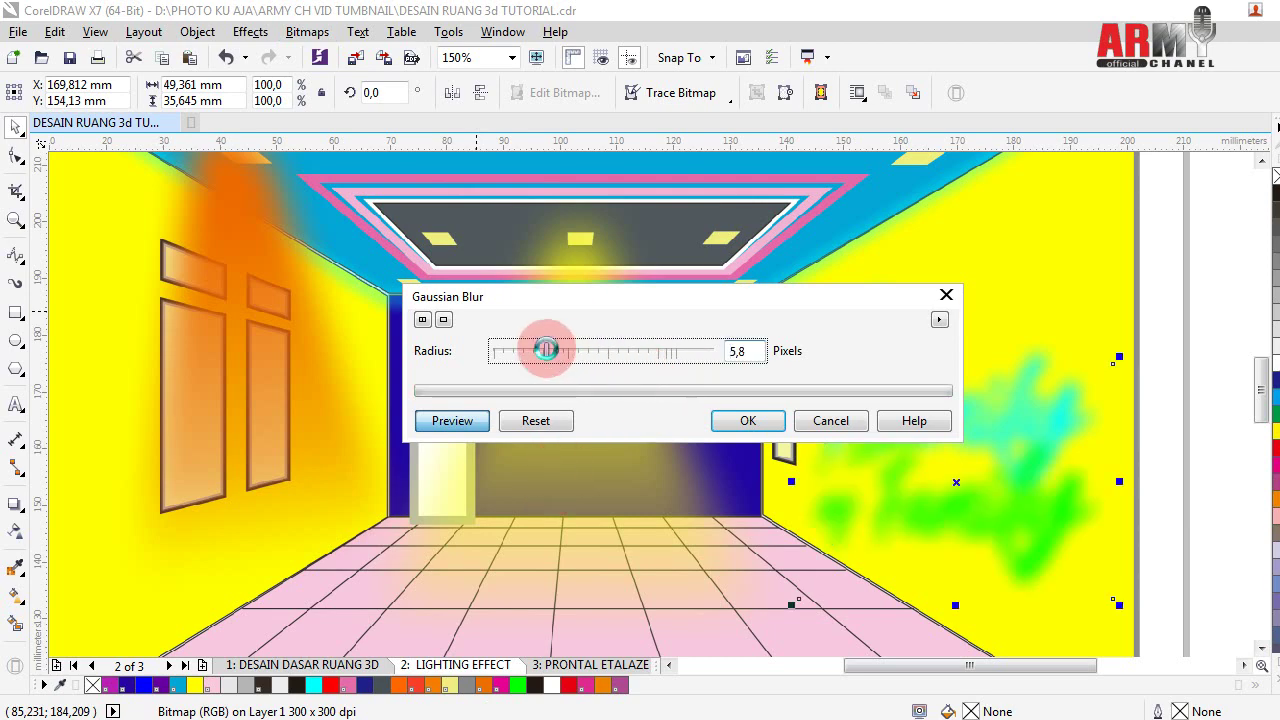
left_click_drag(546, 350, 557, 355)
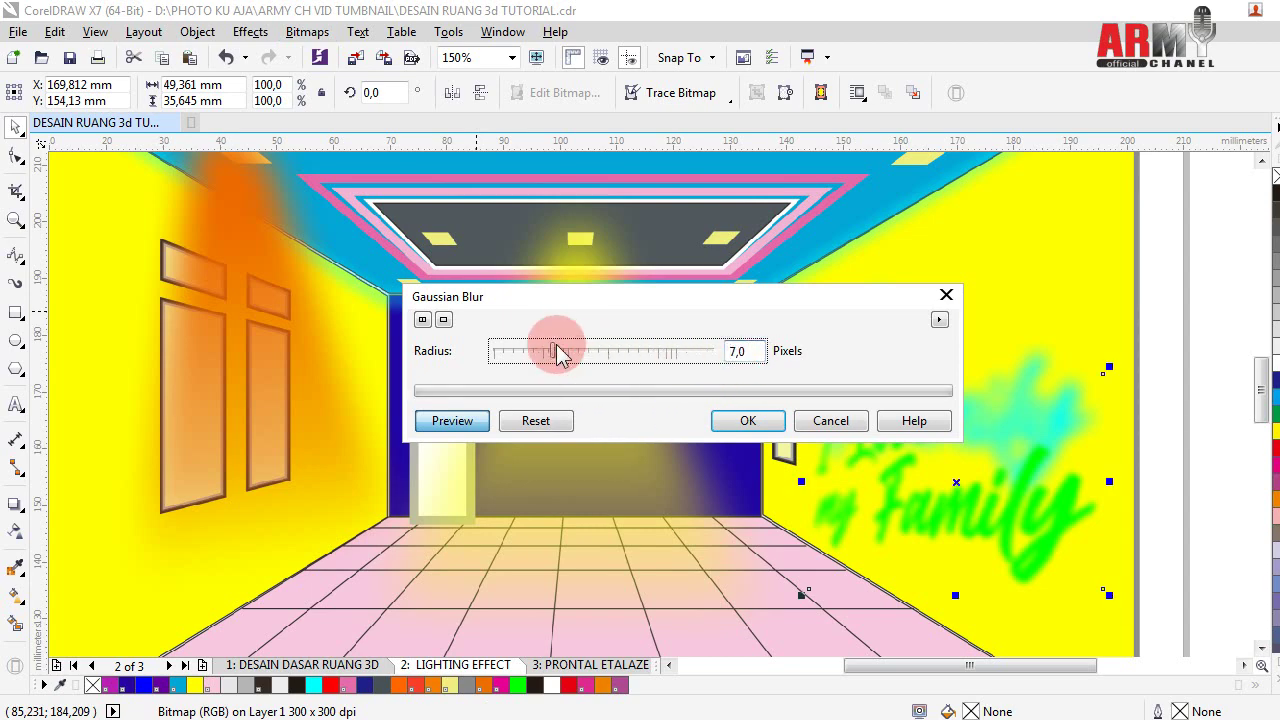
left_click(750, 421)
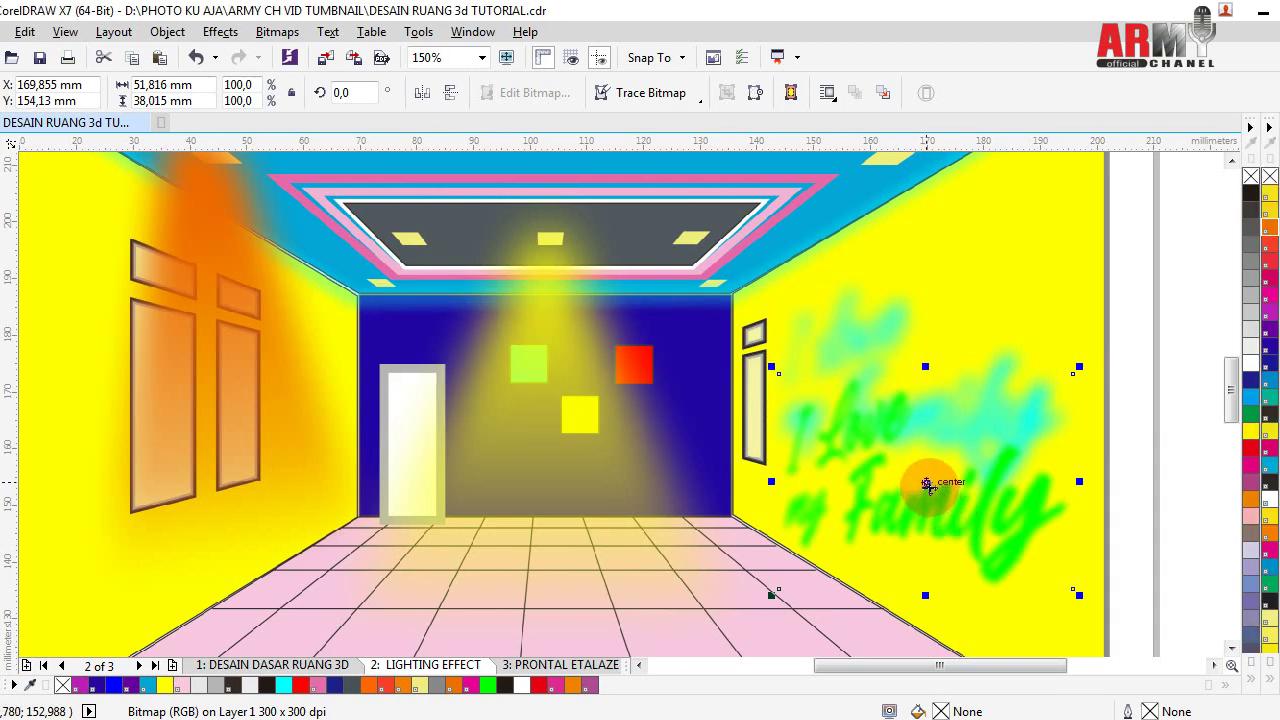
- Position the blurred green lettering over the cyan glow, then zoom out to view the room
mouse_move(929, 480)
left_mouse_down()
mouse_move(898, 416)
mouse_move(867, 500)
left_mouse_up()
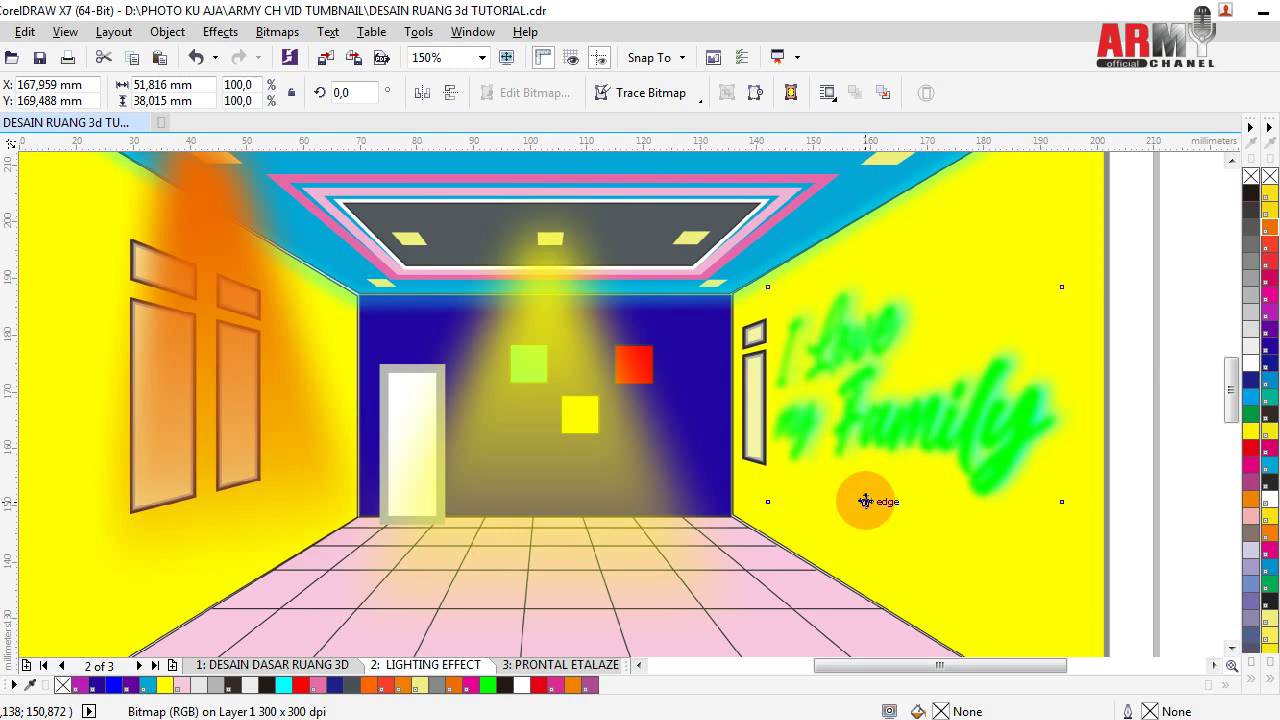
left_click_drag(866, 501, 862, 499)
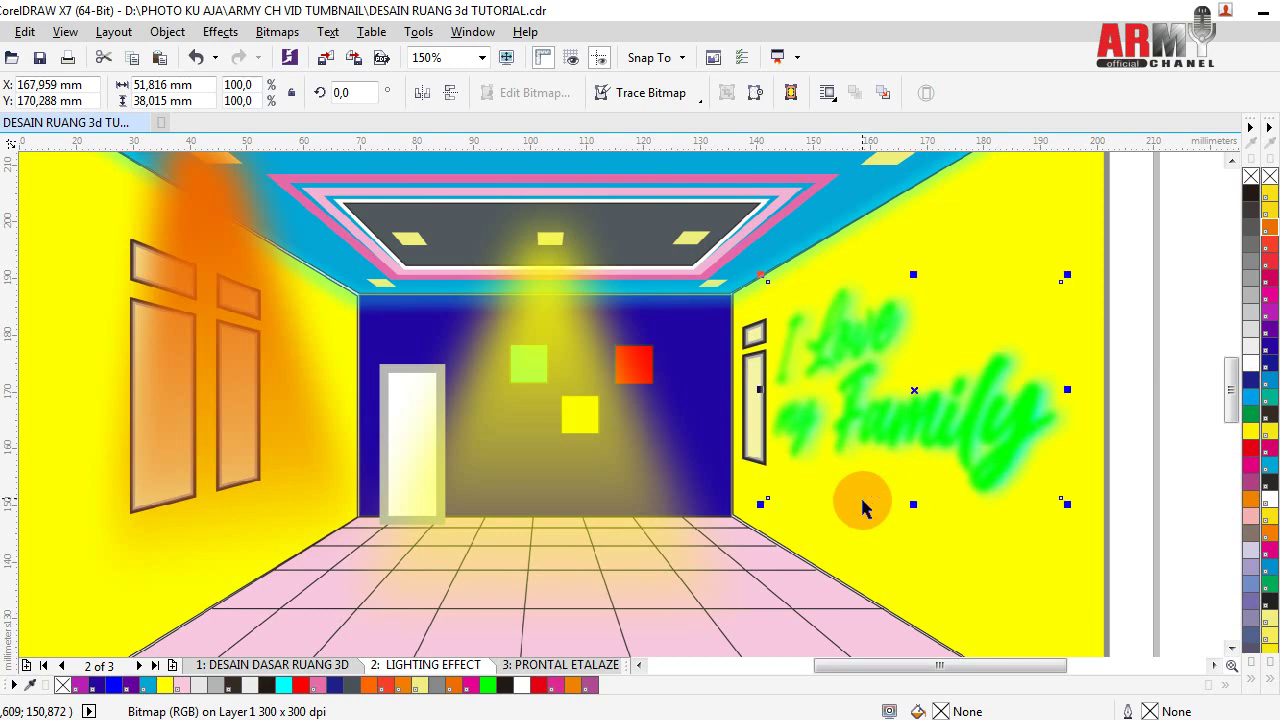
left_click_drag(862, 500, 863, 499)
scroll(862, 499, "down", 2)
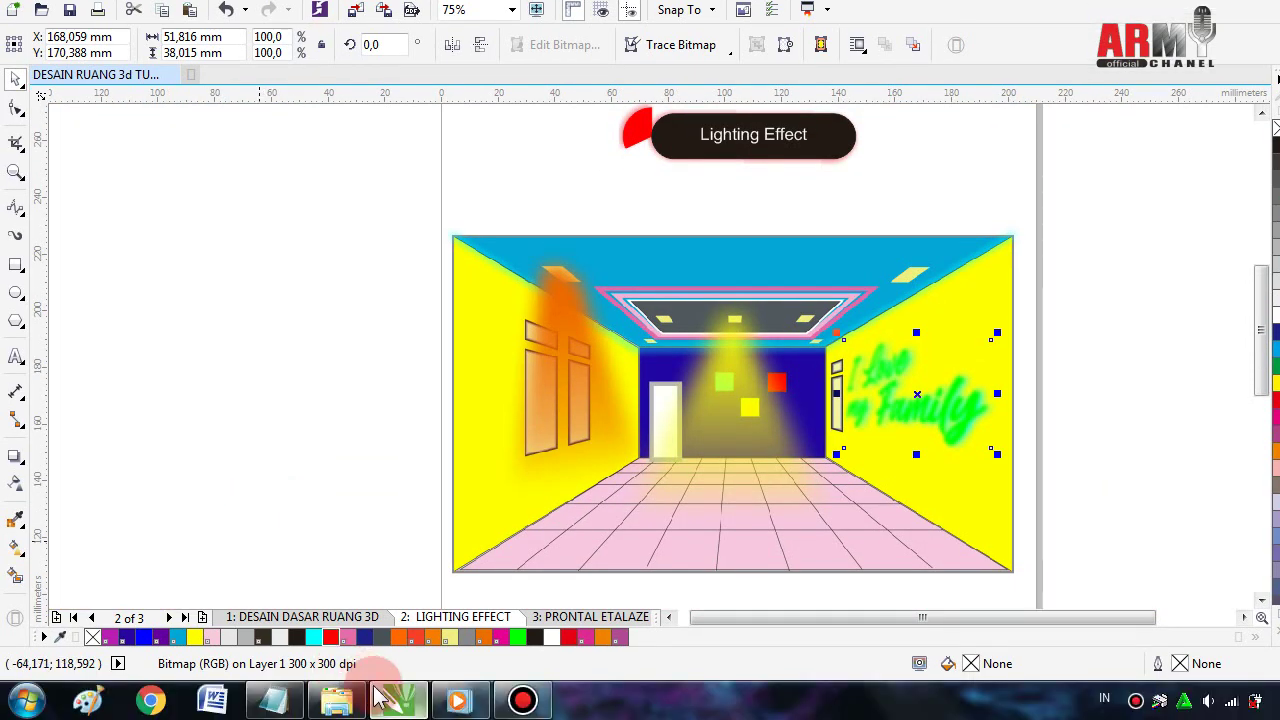
- Delete steps 9–11 from the notes, leaving only 'Lihat' under 'BERIKUT LANGKAH2NYA:'
left_click(272, 700)
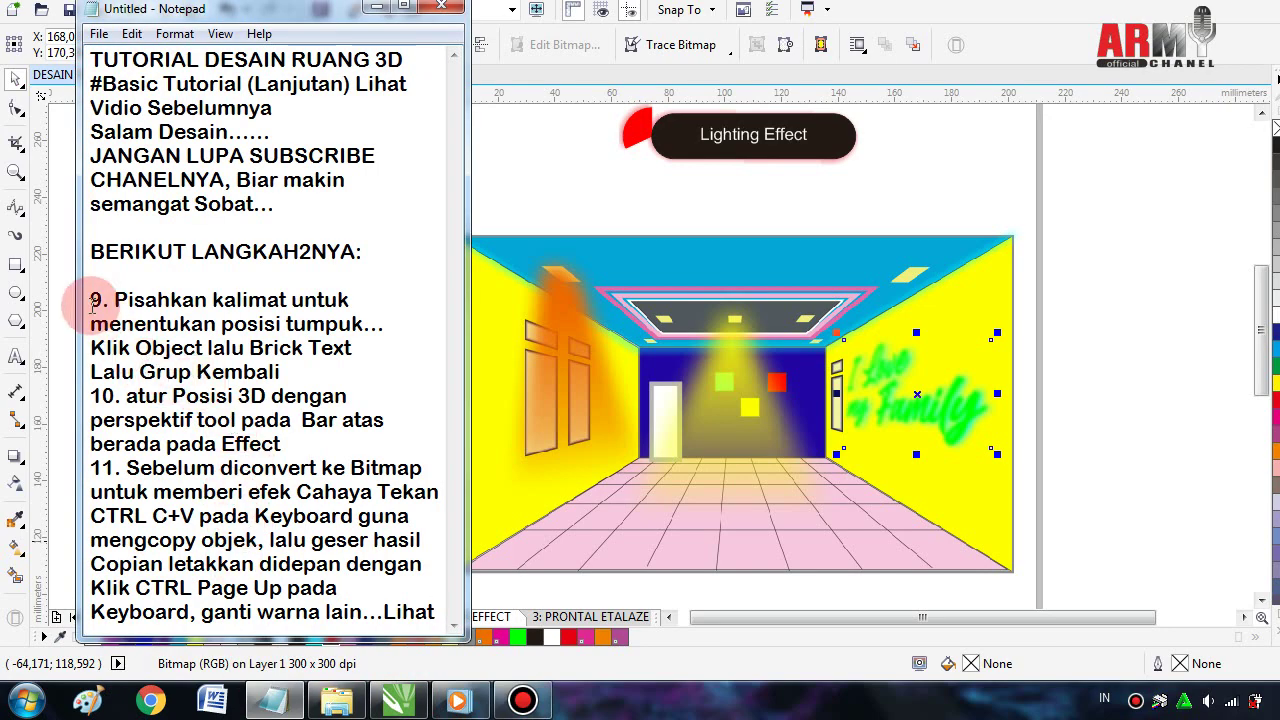
mouse_move(92, 298)
left_mouse_down()
mouse_move(265, 516)
mouse_move(360, 542)
mouse_move(385, 610)
left_mouse_up()
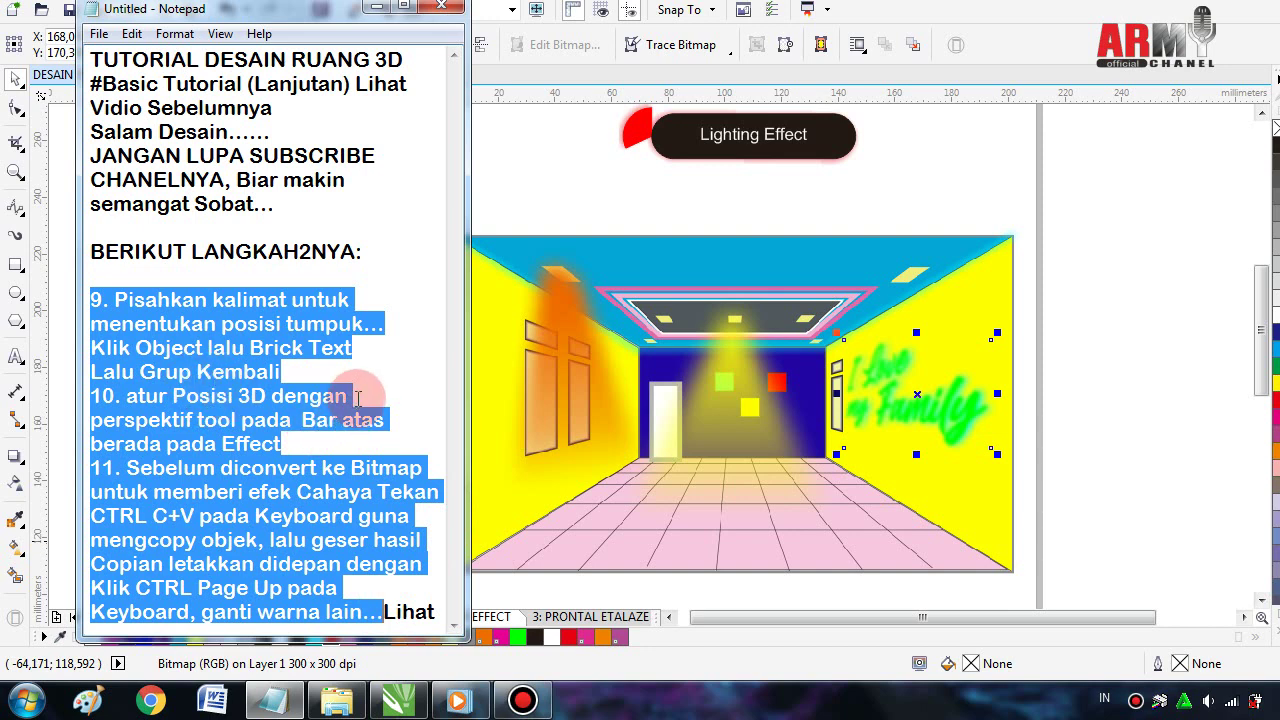
key("Delete")
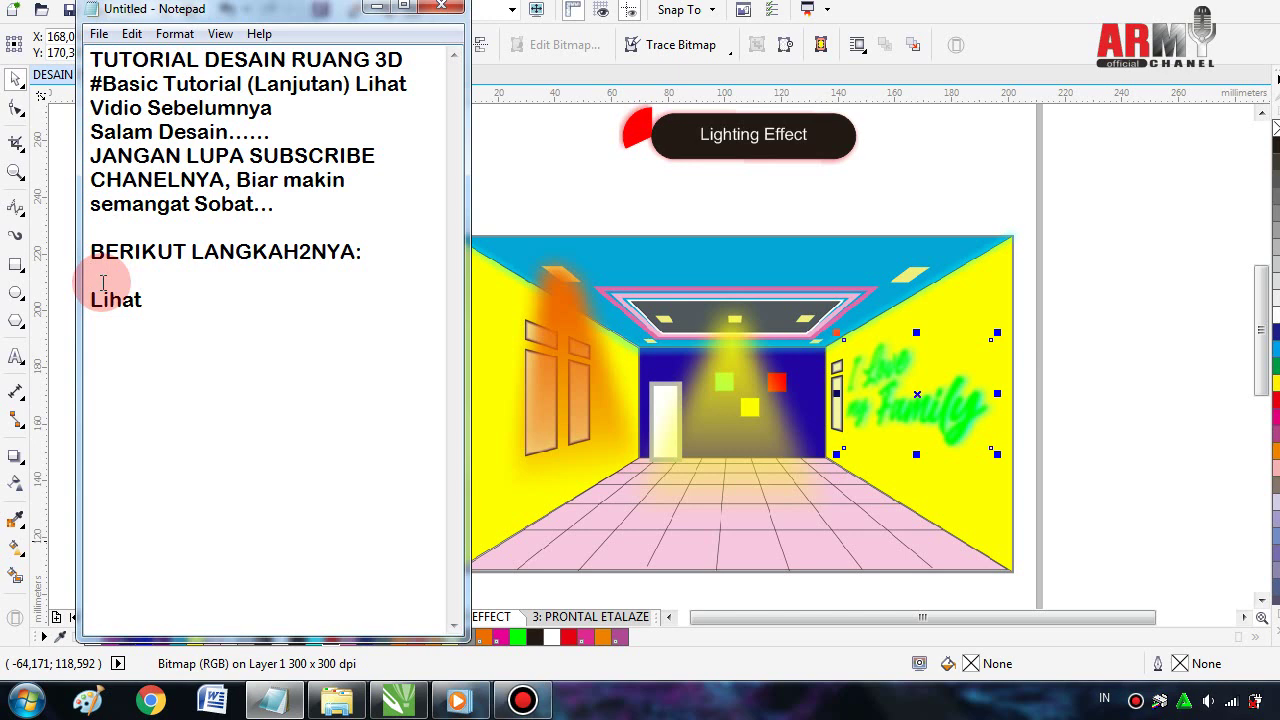
- Add the step '>Posisikan sesuai keinginan sobat' and start a new '>' step line below
type(">")
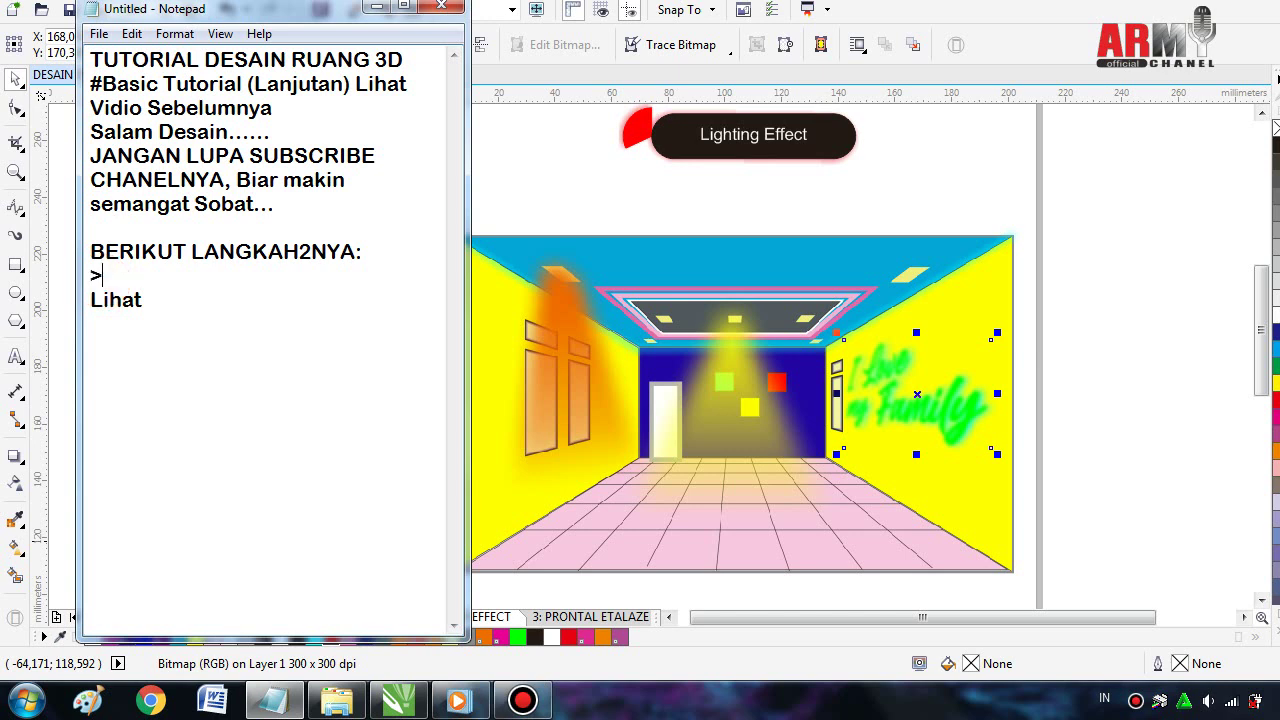
type("Pos")
type("isikan ")
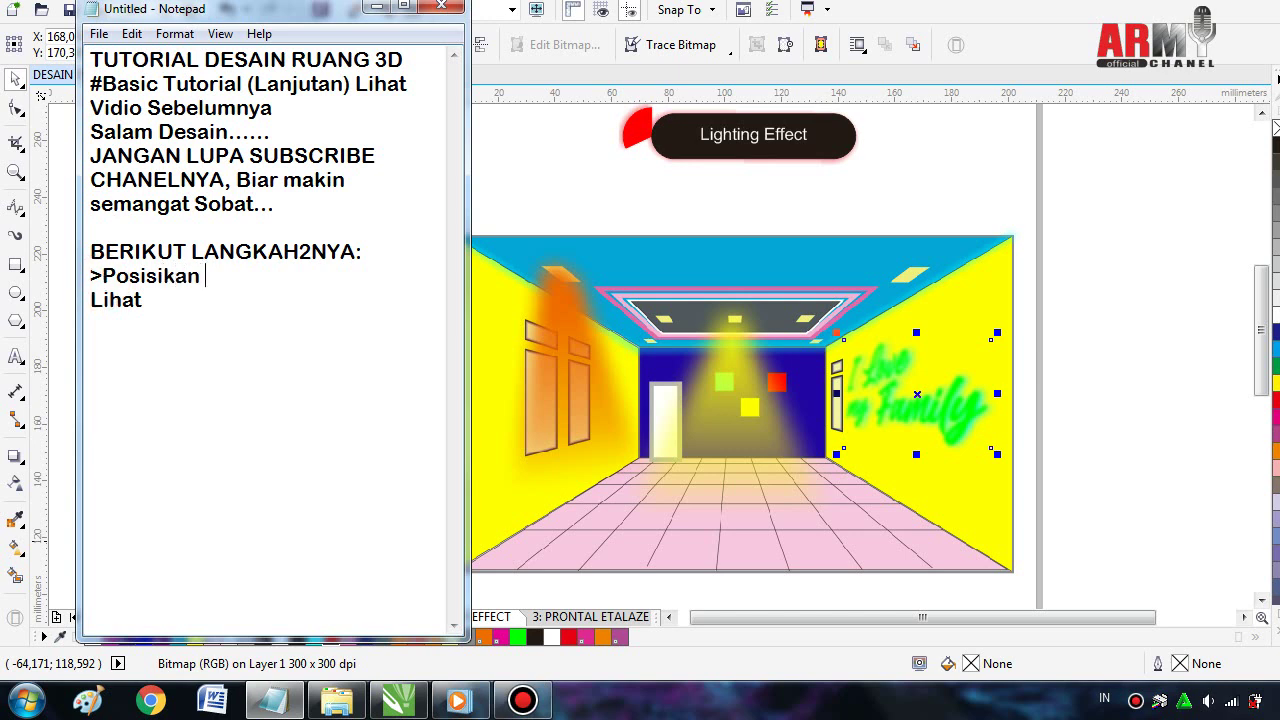
type("sesuai")
type(" keingi")
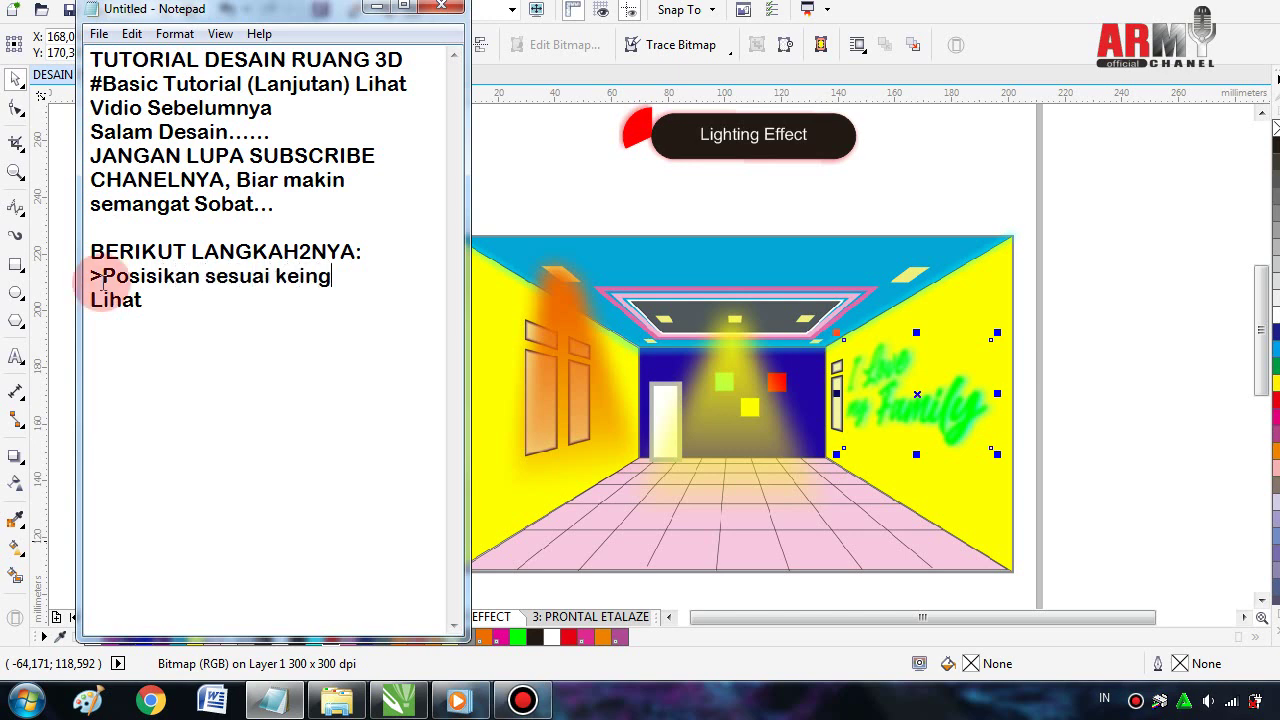
type("nan")
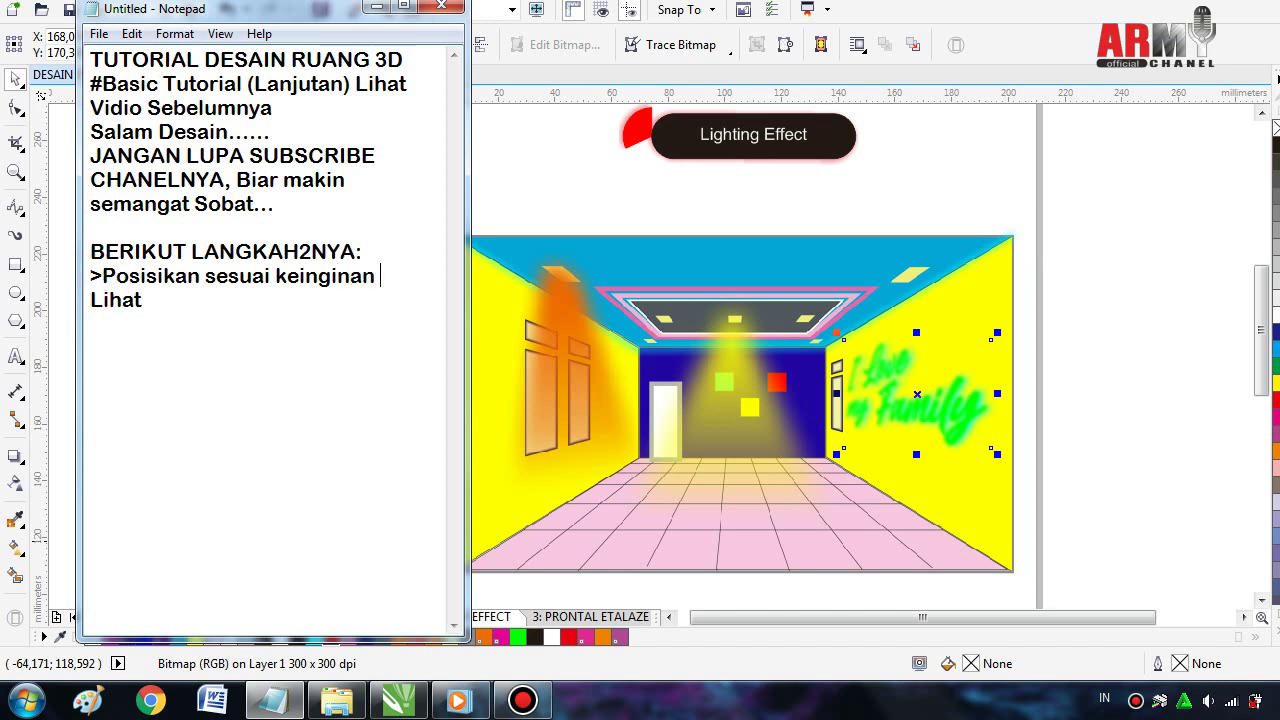
type(" sobat")
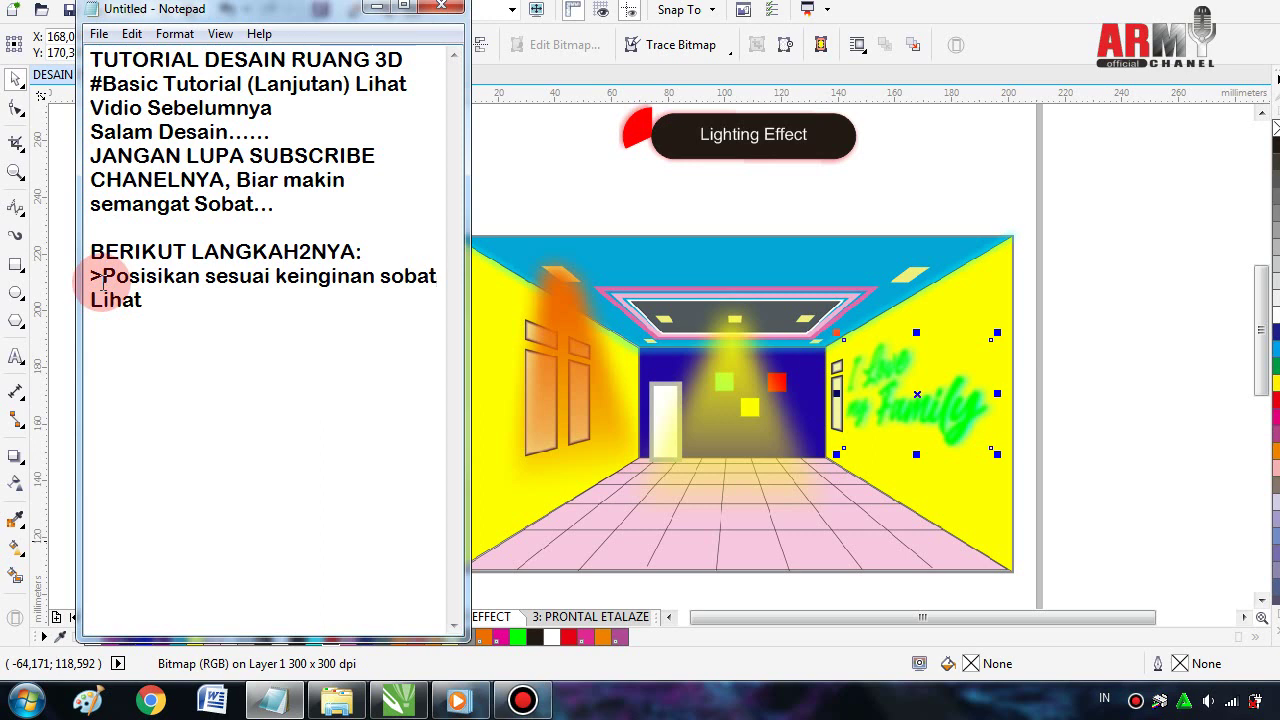
key("Return")
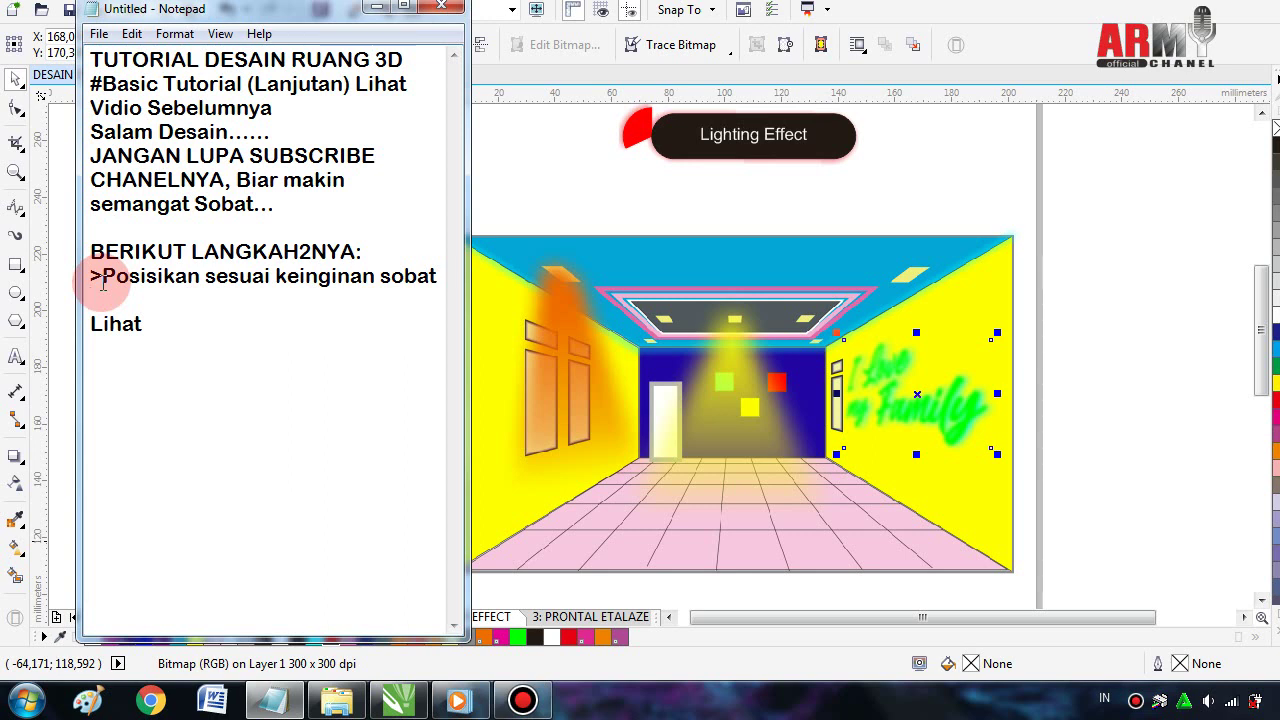
type(">")
- Complete the note 'Grup semua objek dengan menyeleksi keduanya lalu tekan CTRL G pada Keyboard'
type("Gru")
type("p se")
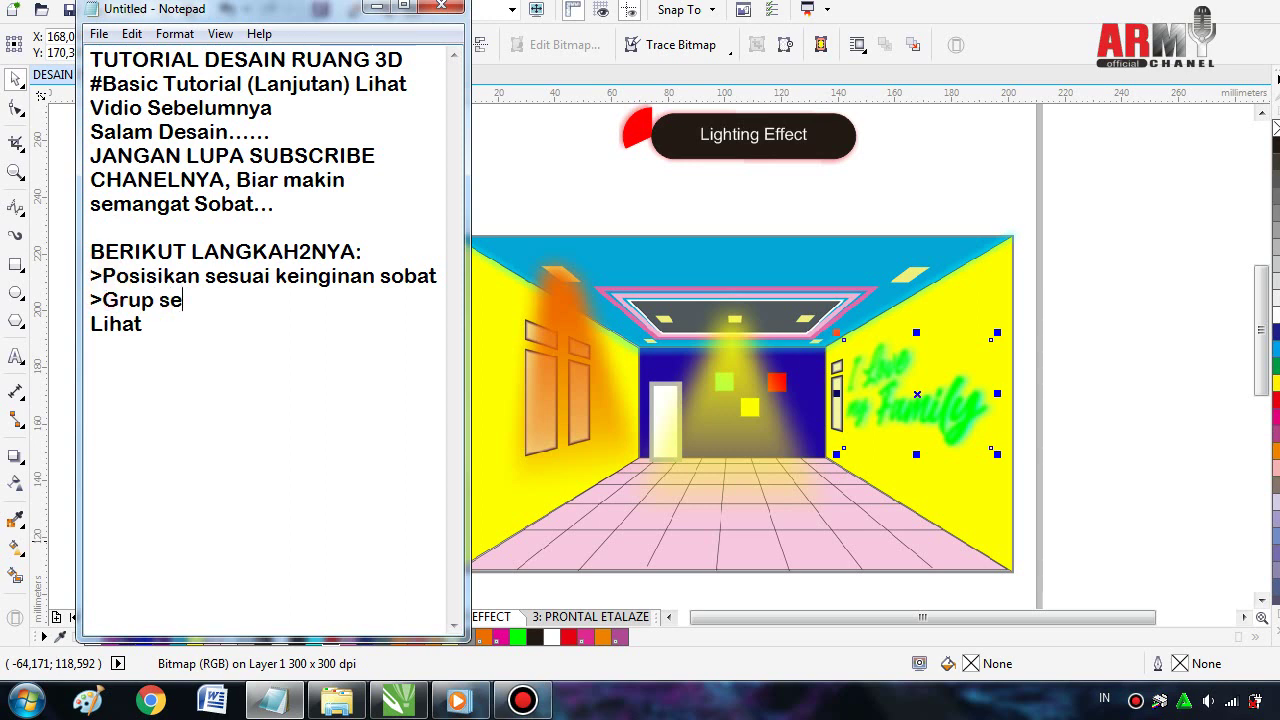
type("mua ob")
type("jek de")
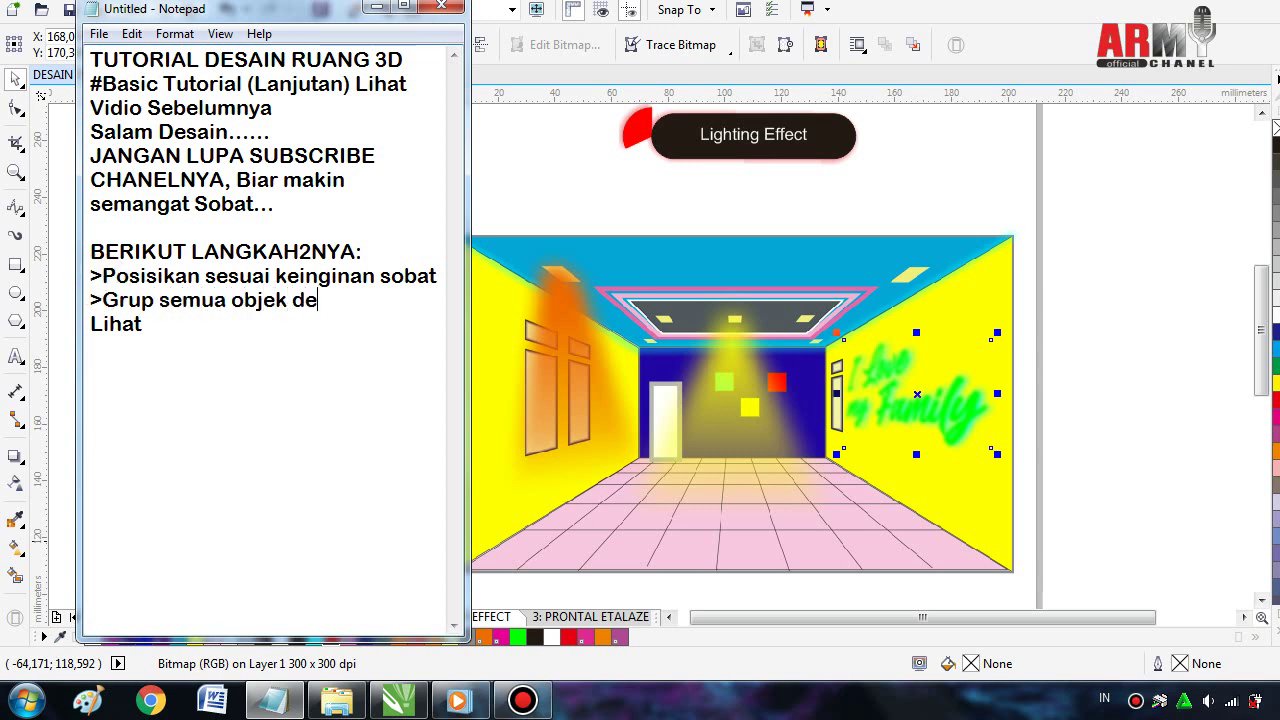
type("ngan")
left_click(103, 285)
left_click(103, 285)
type("men")
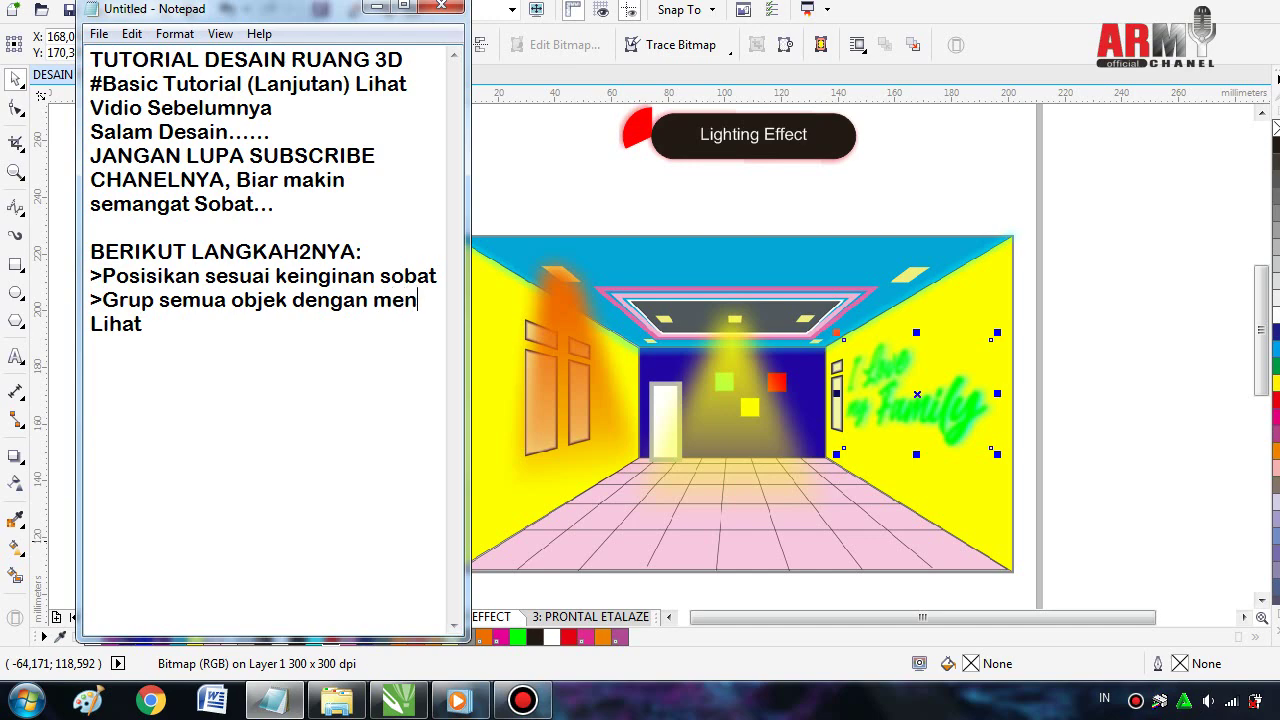
type("yeleksi")
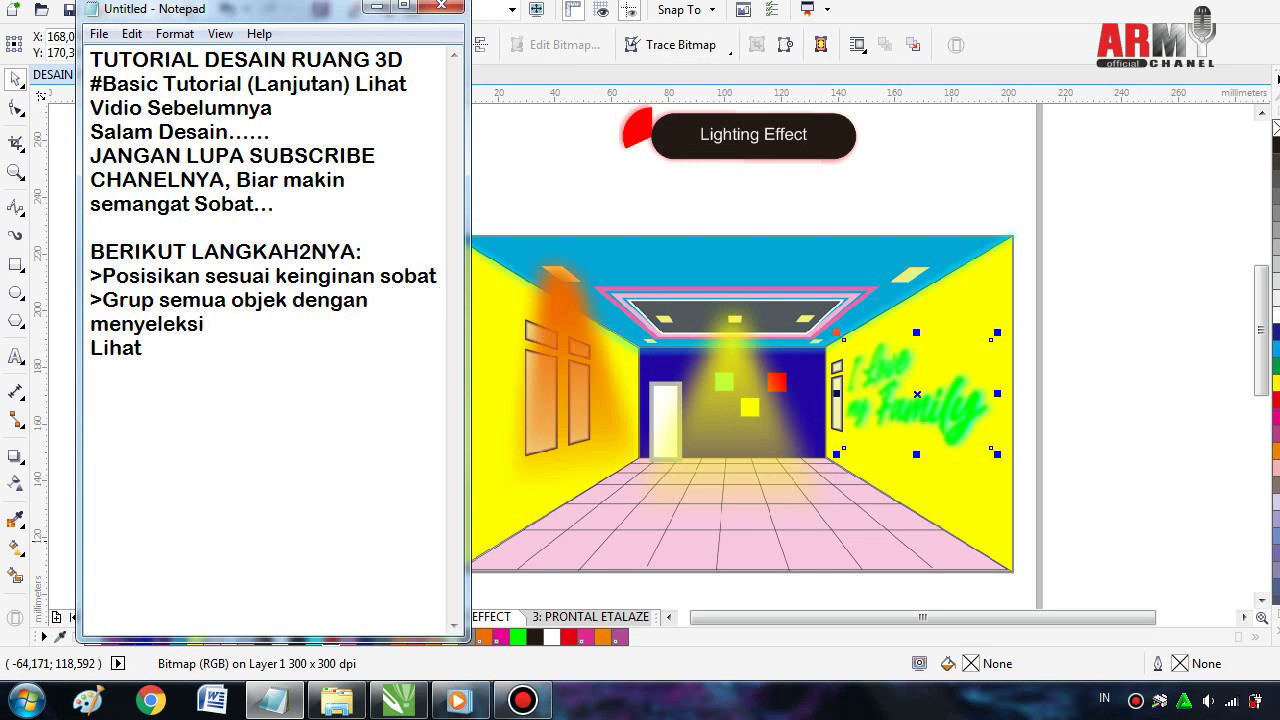
type(" ked")
type("uang")
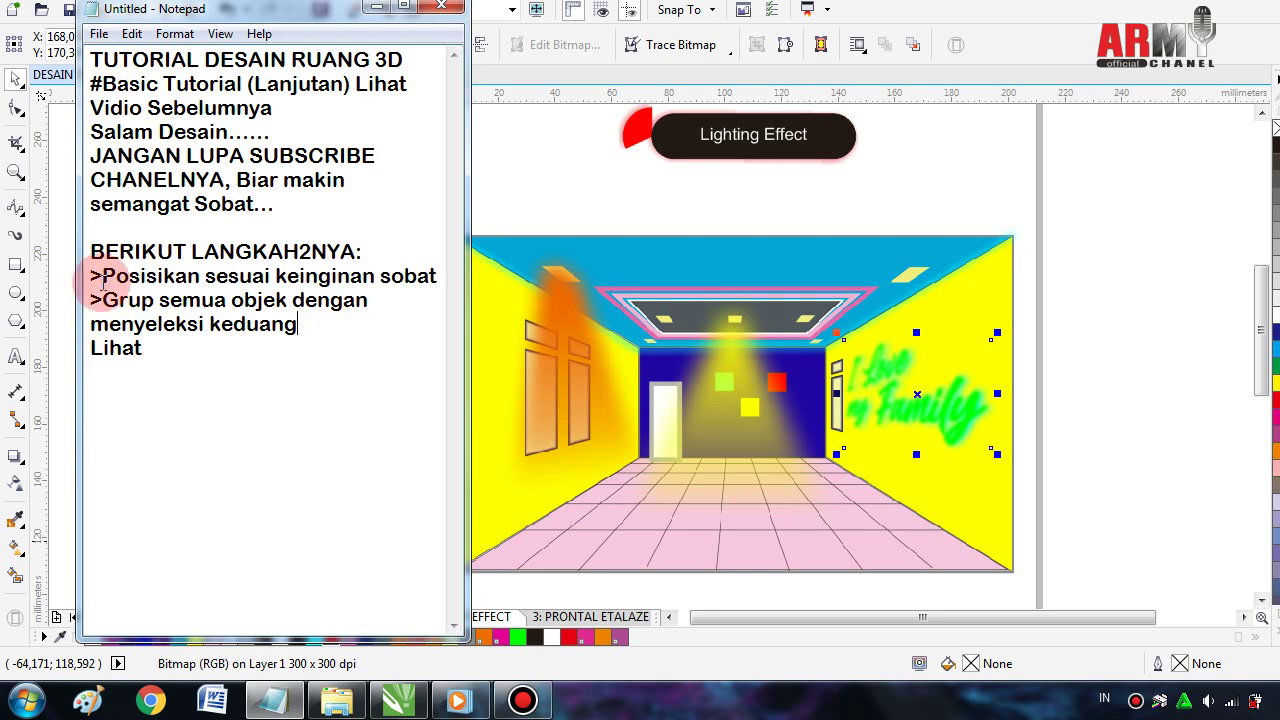
type("aya")
key("BackSpace")
key("BackSpace")
key("BackSpace")
type("ya")
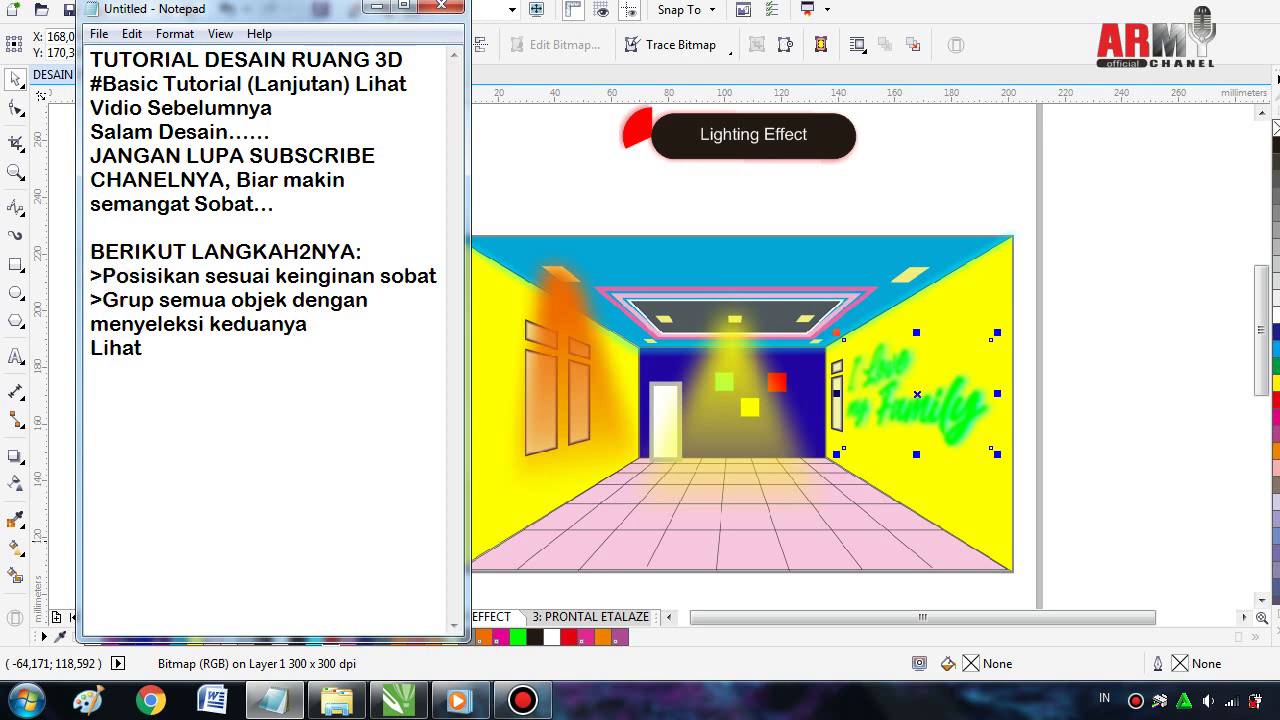
left_click(103, 285)
type("l")
type("alu teka")
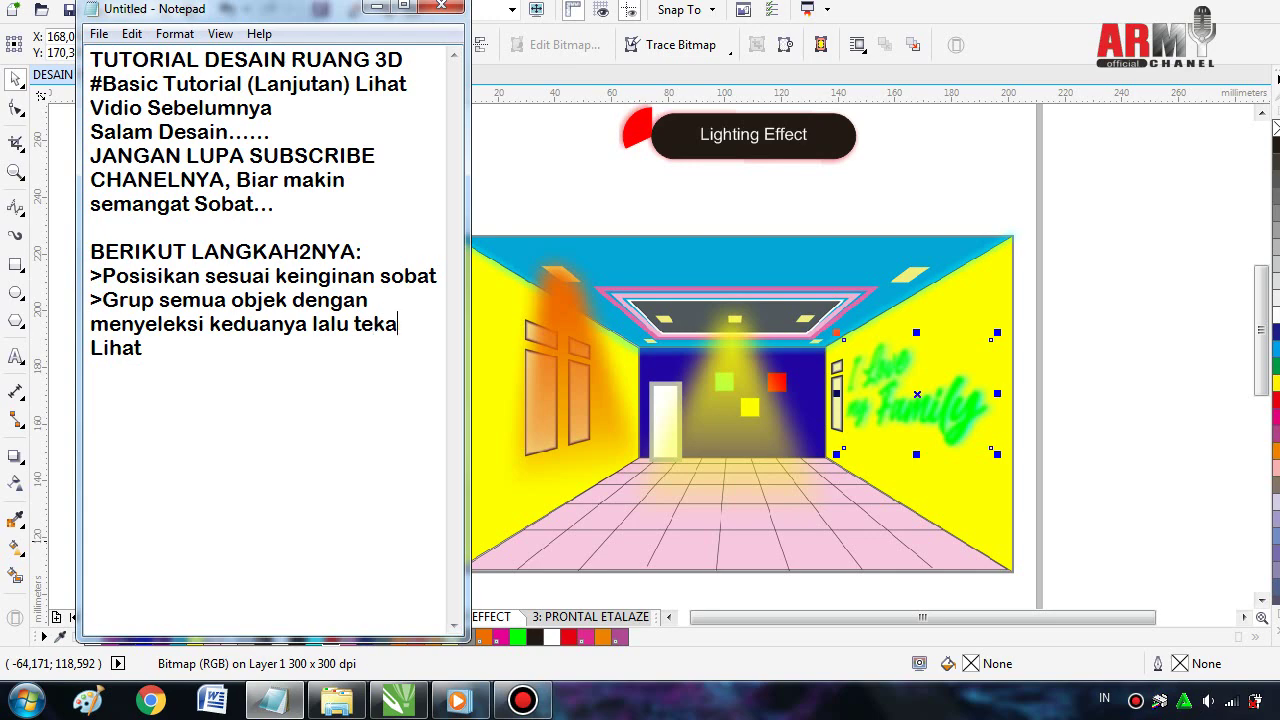
type("n")
type(" CTR")
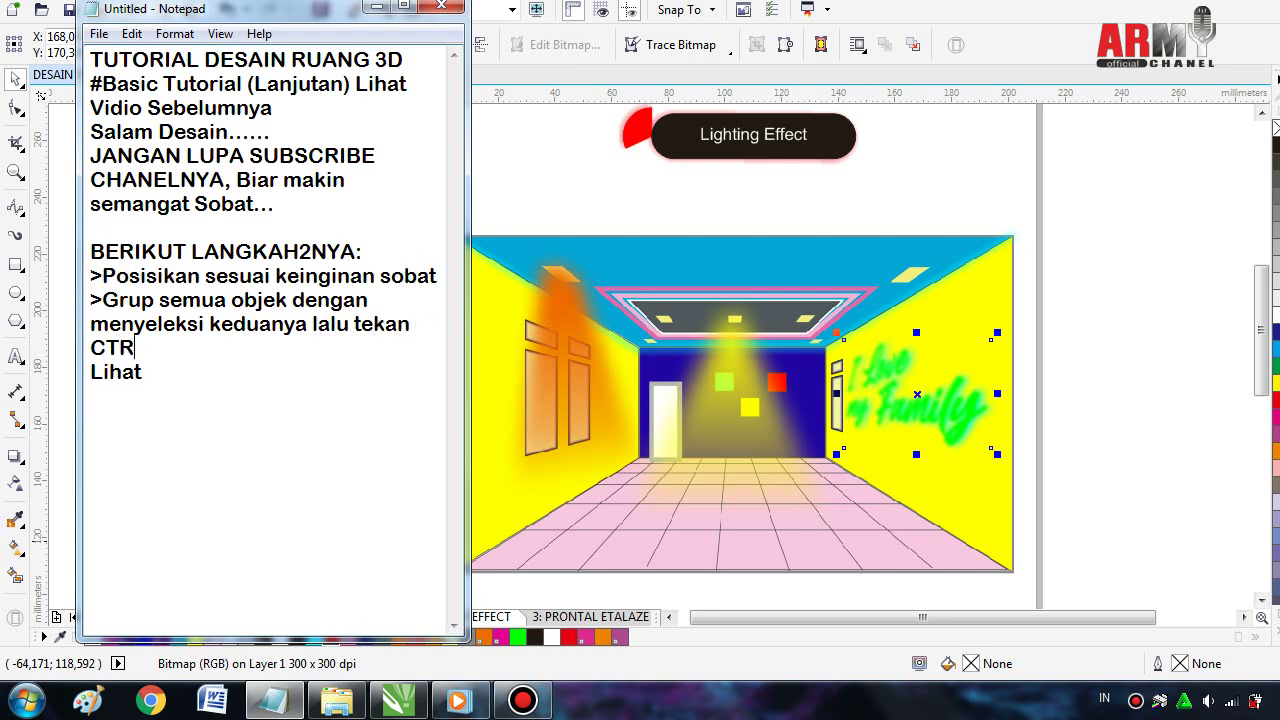
type("L")
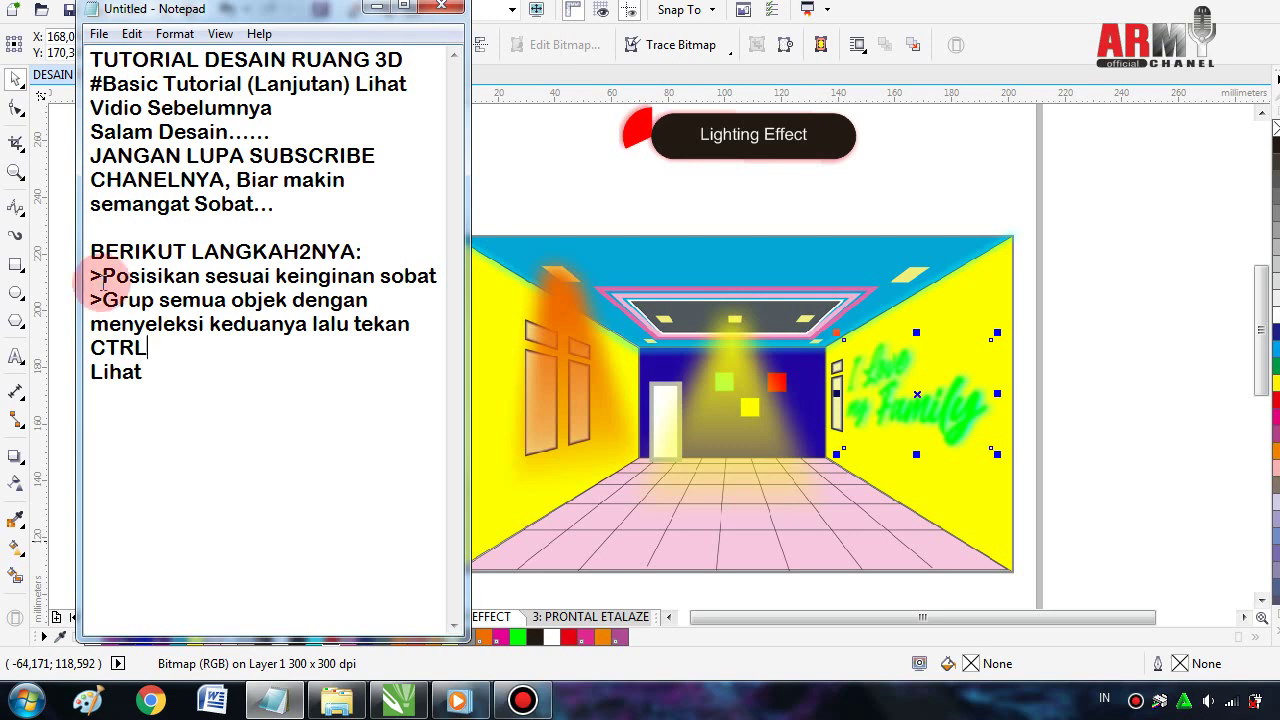
type(" G ")
type("pada")
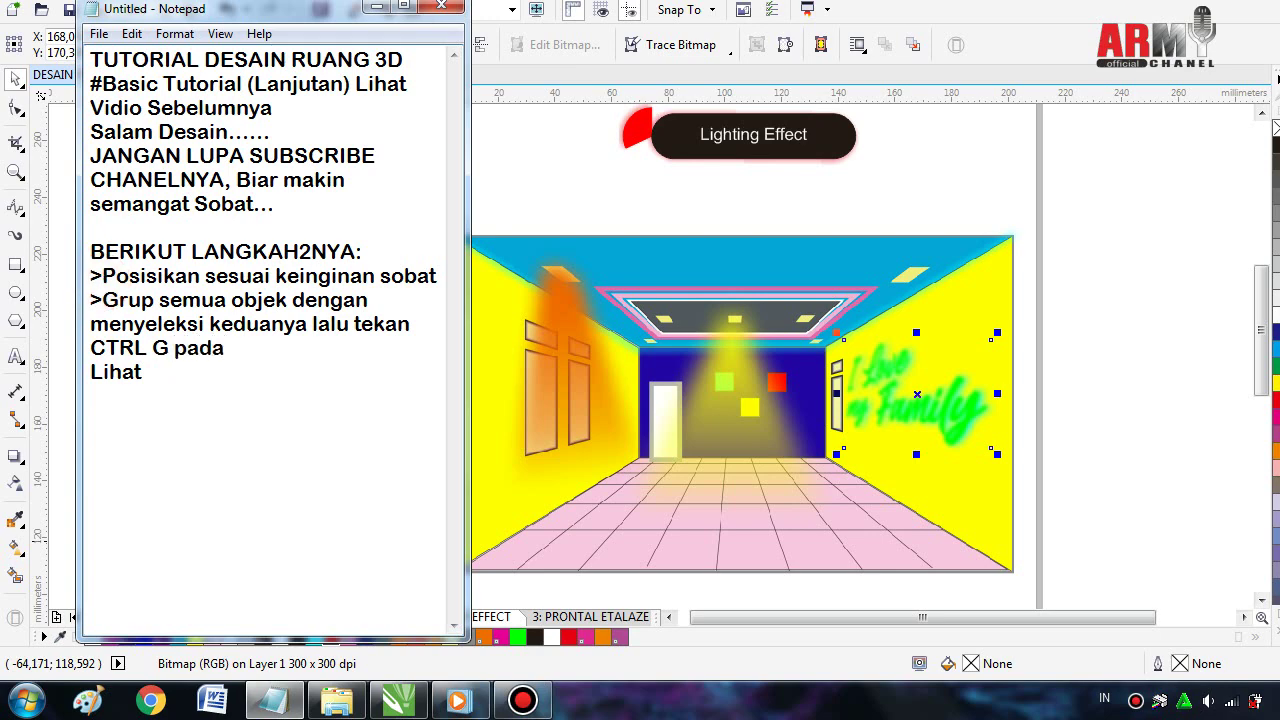
type(" Key")
type("board")
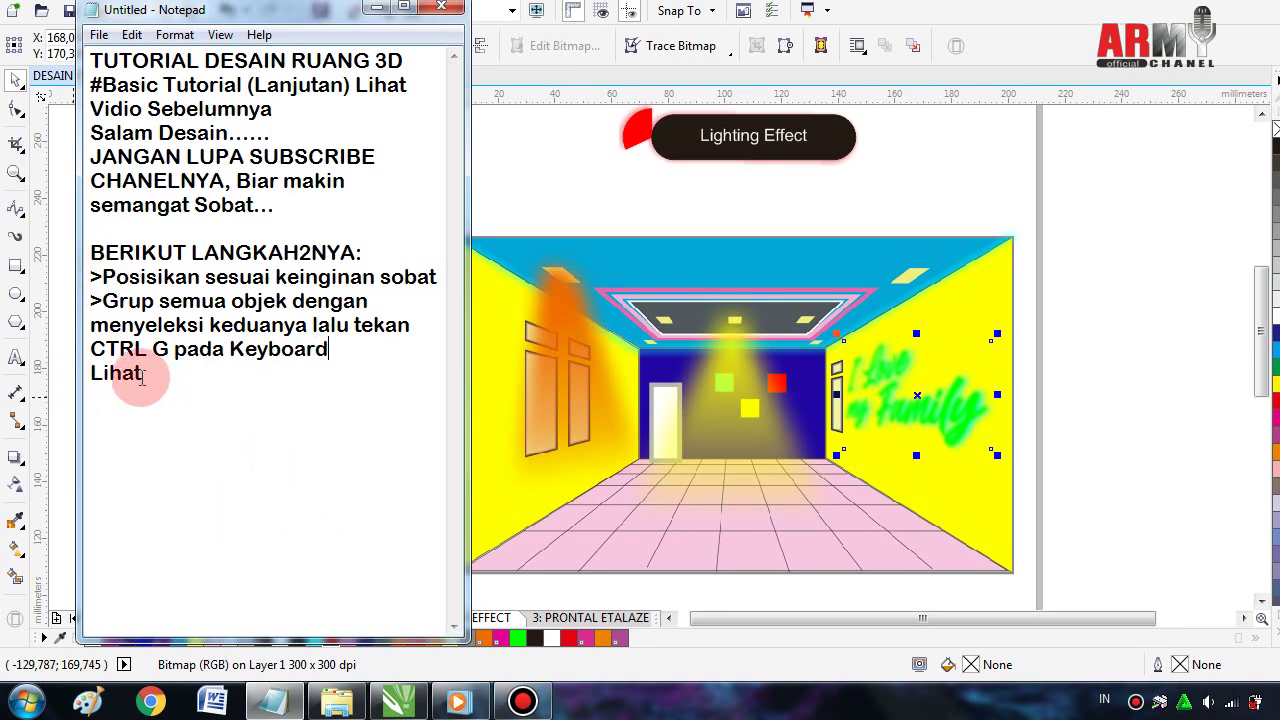
- Add dotted separator lines above and below 'Lihat' and begin a new '>' step line
left_click(88, 372)
key("Return")
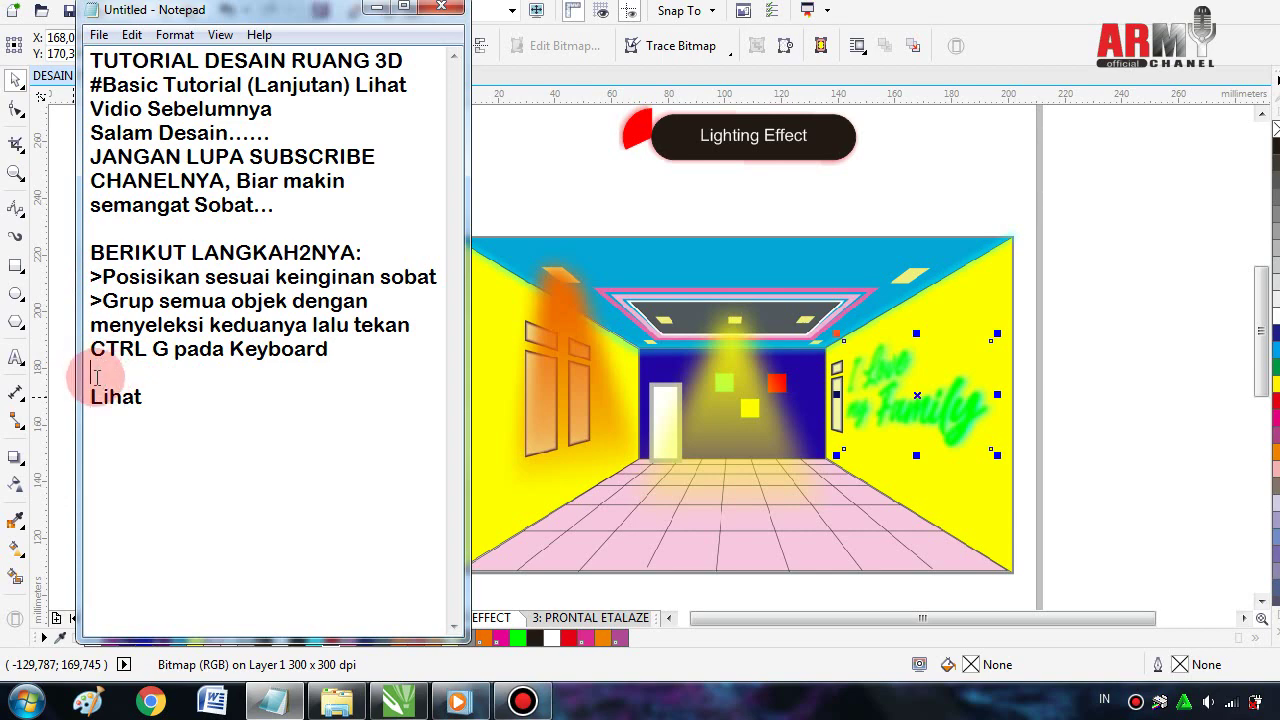
type("...")
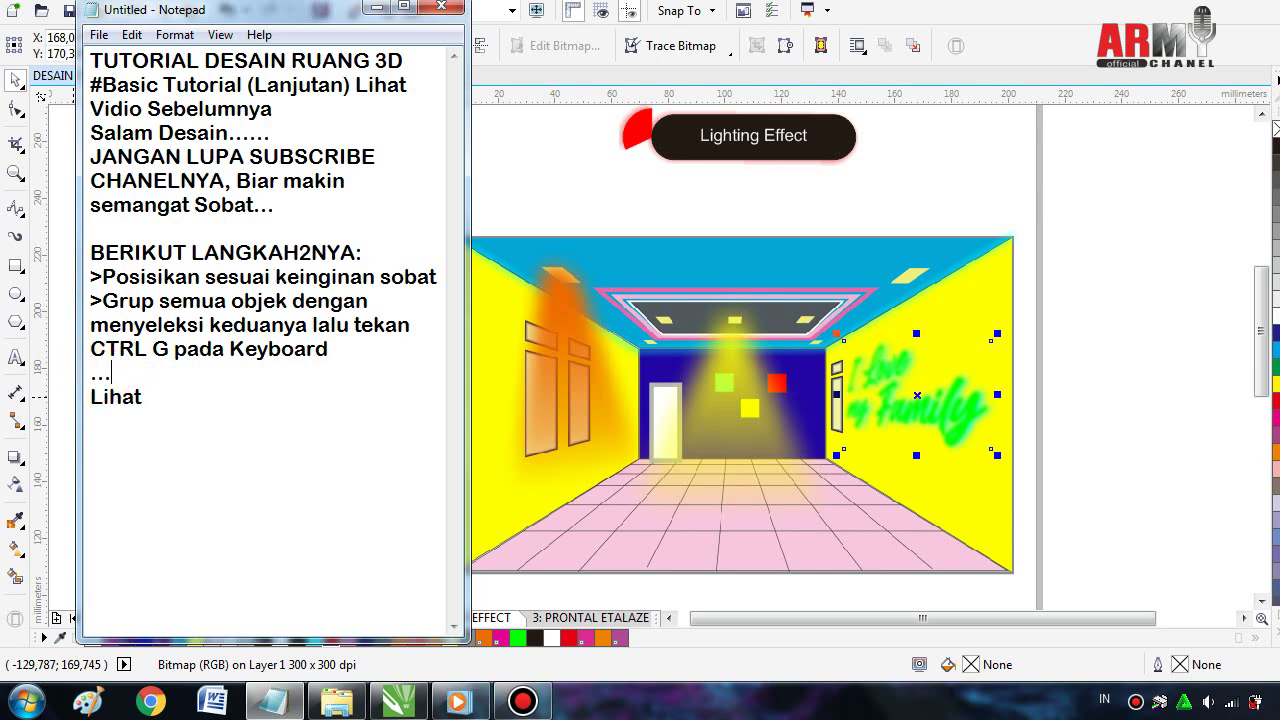
type("...")
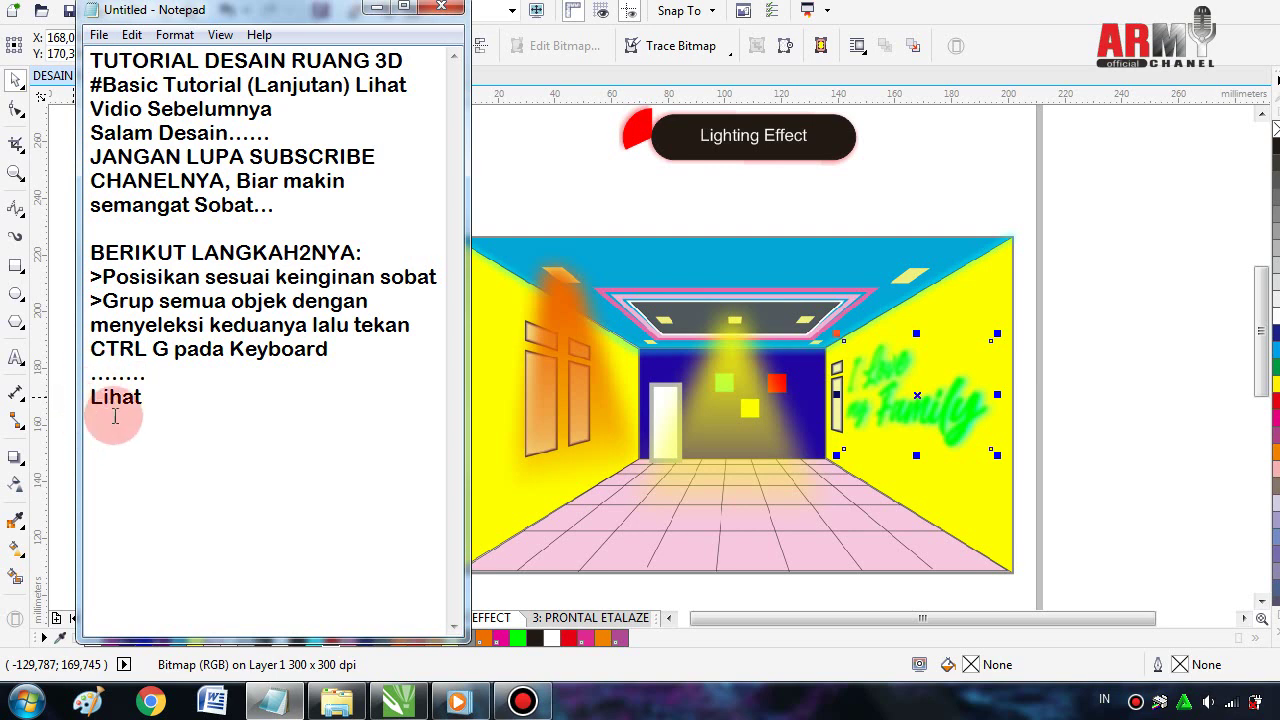
left_click(157, 396)
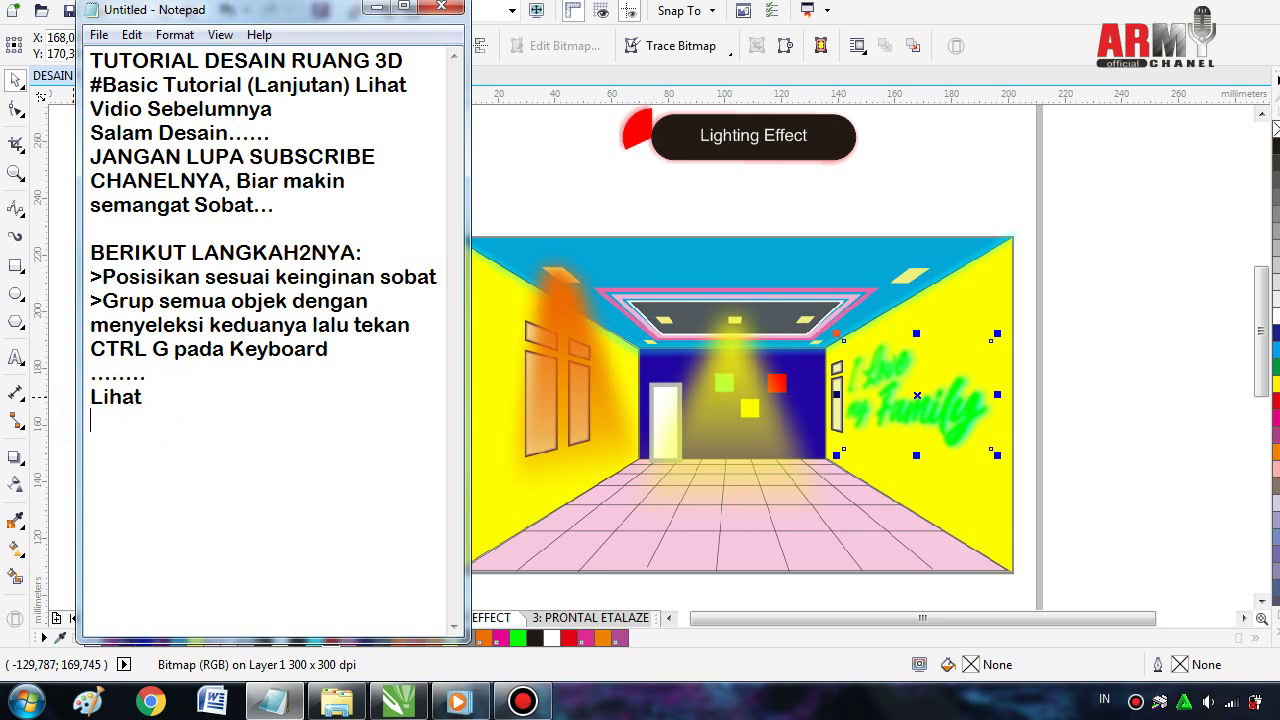
key("Return")
type("...")
type(".....")
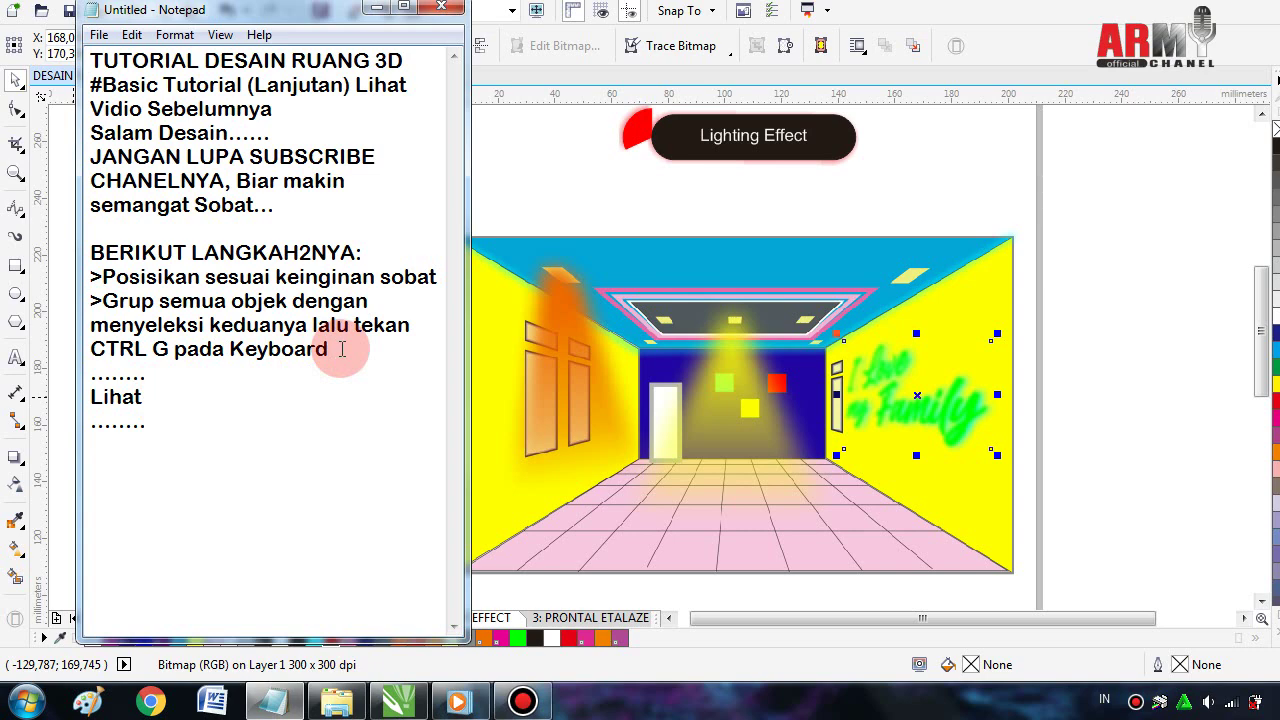
key("Return")
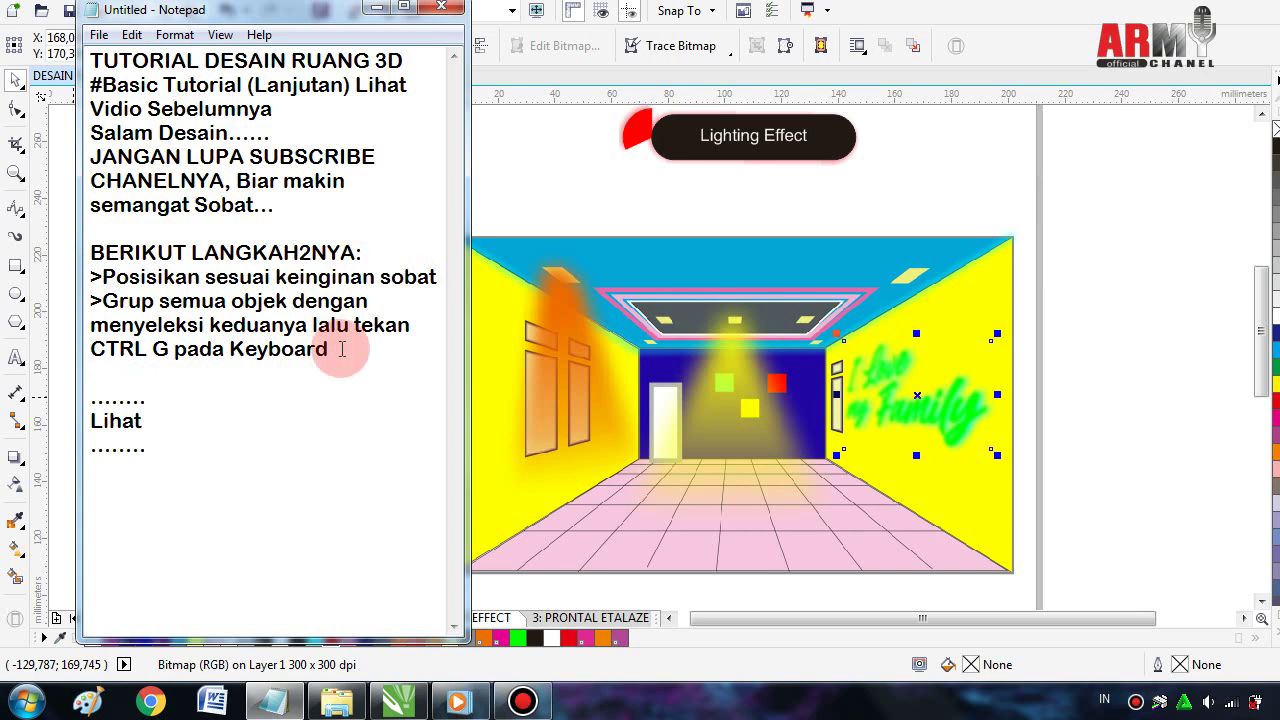
type(">")
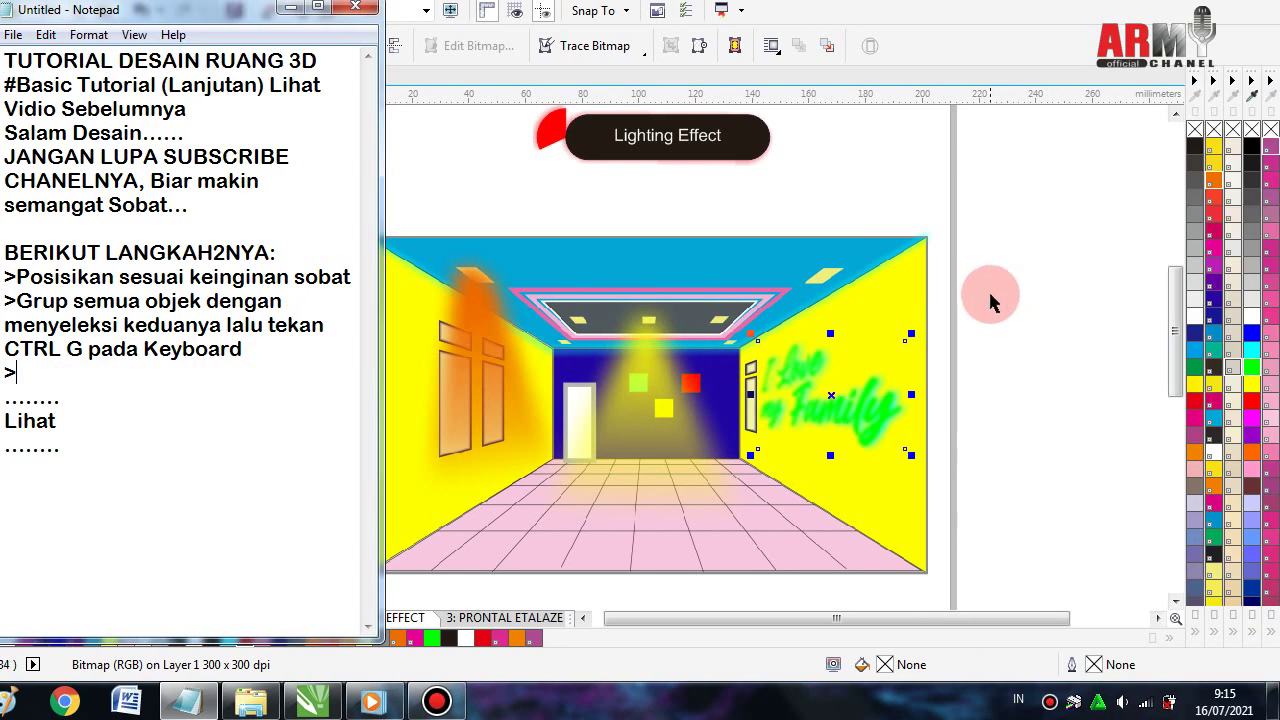
- Group both parts of the glowing wall text with Ctrl+G and reposition the group
mouse_move(988, 289)
left_mouse_down()
mouse_move(798, 497)
mouse_move(749, 492)
left_mouse_up()
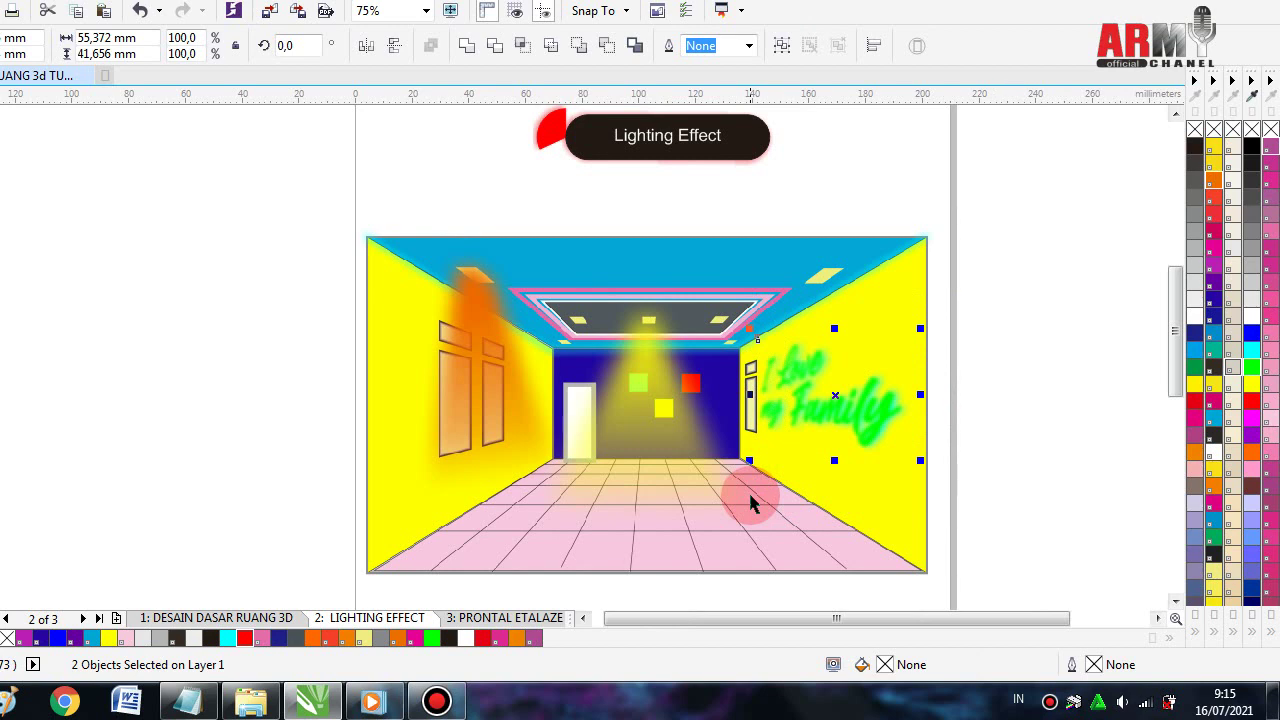
key("ctrl+g")
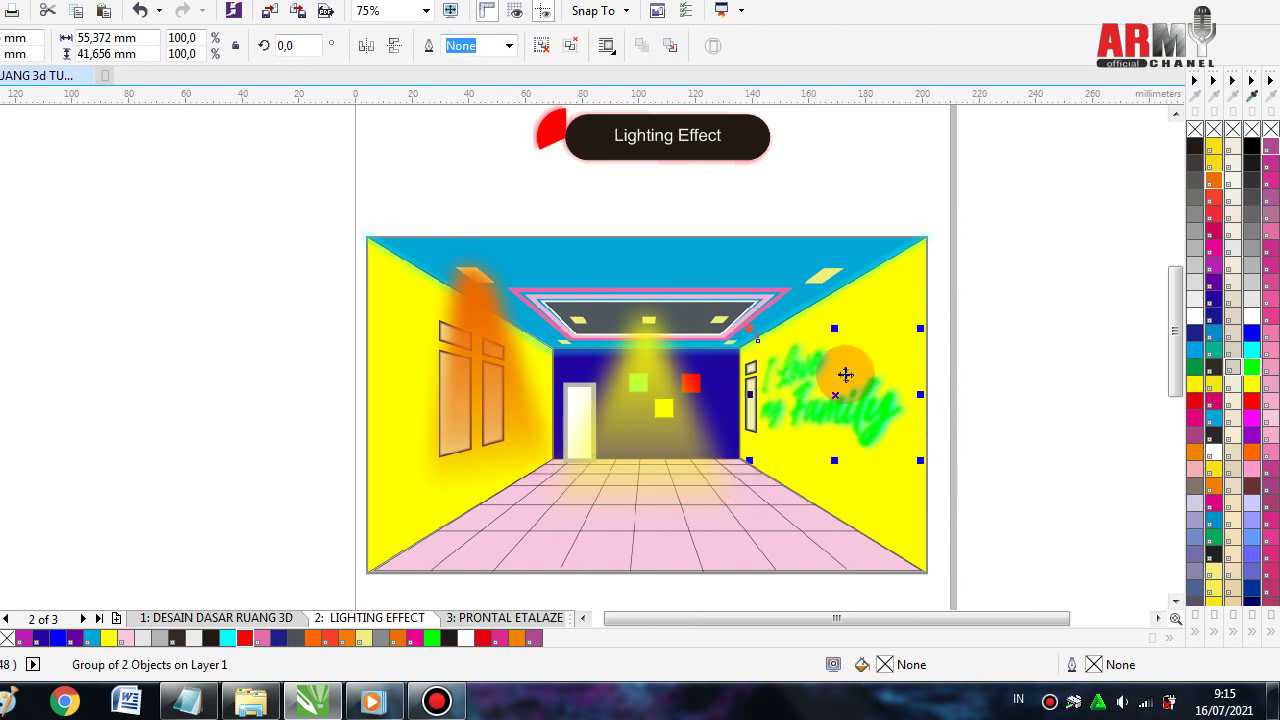
left_click_drag(838, 392, 937, 403)
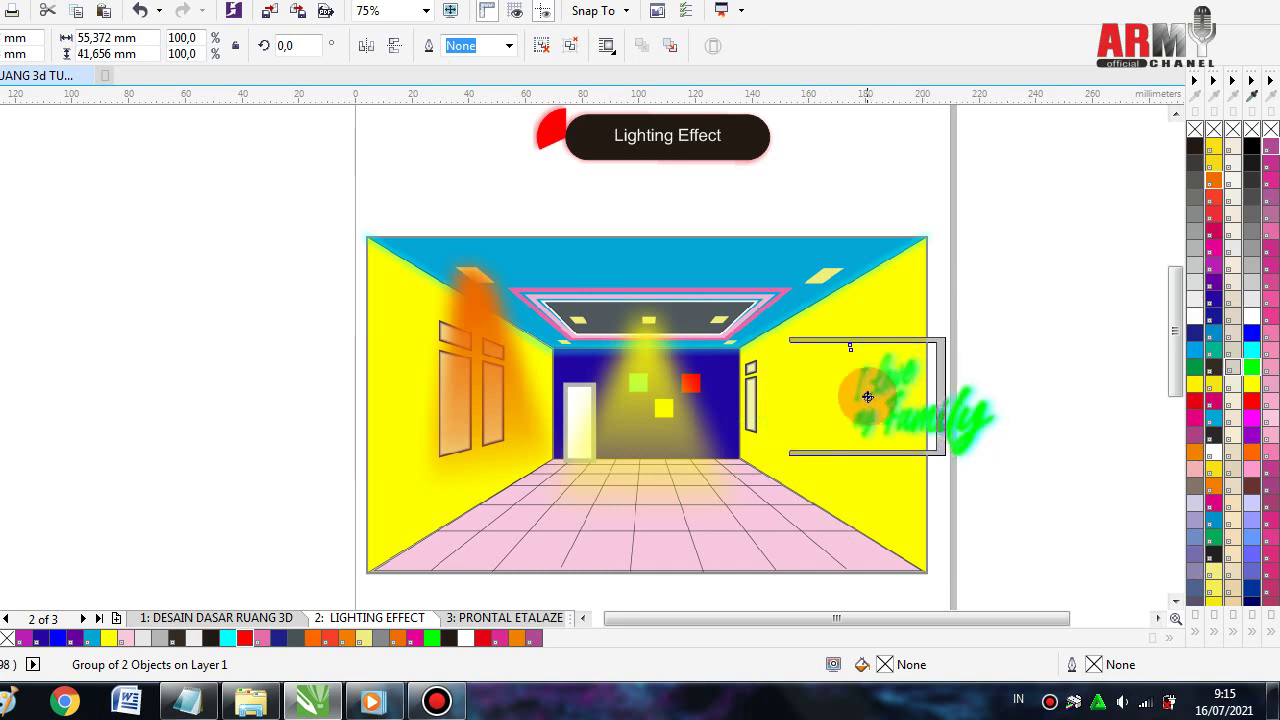
left_click_drag(937, 403, 846, 400)
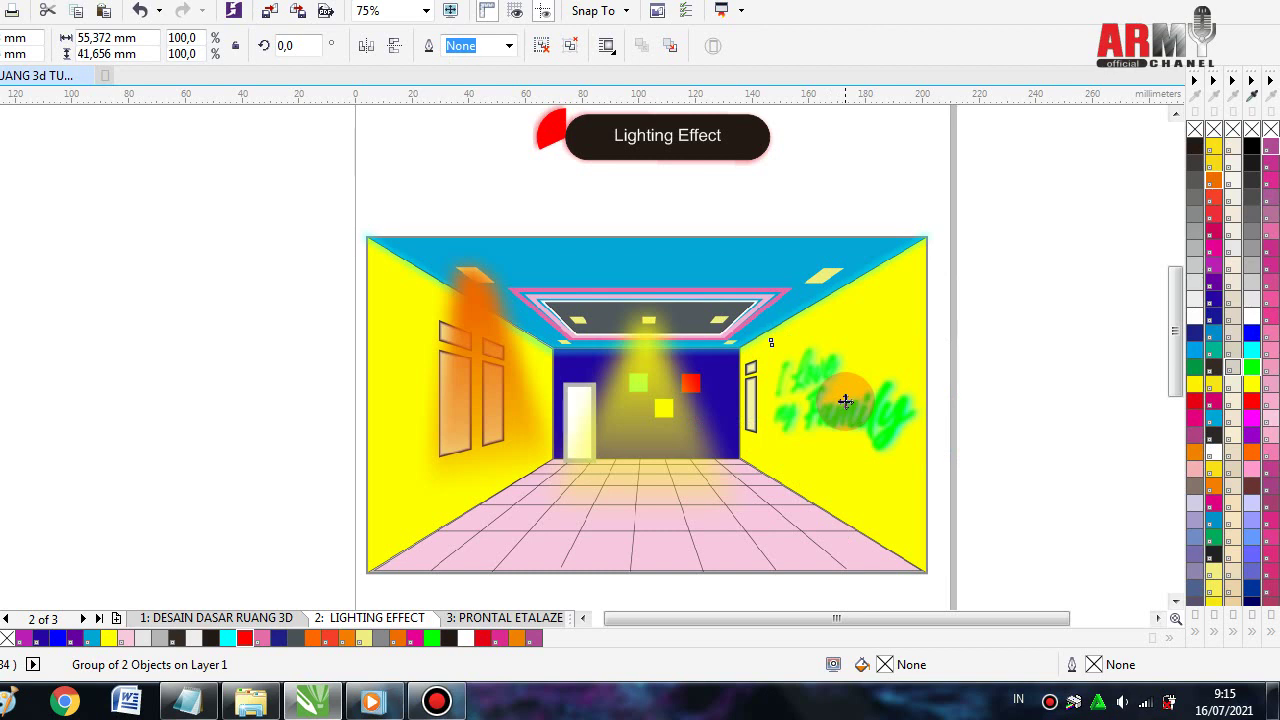
left_click_drag(844, 399, 831, 399)
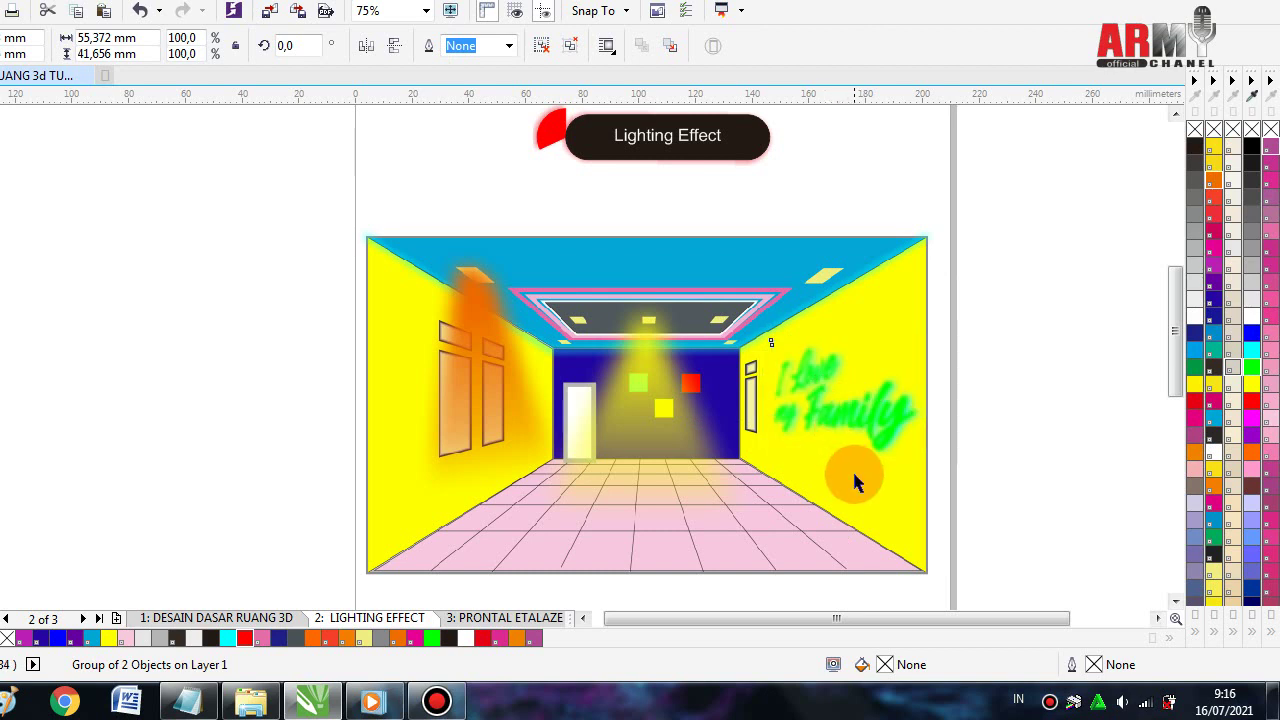
- Reselect the I Love my Family group and choose the Drop Shadow tool
left_click(853, 420)
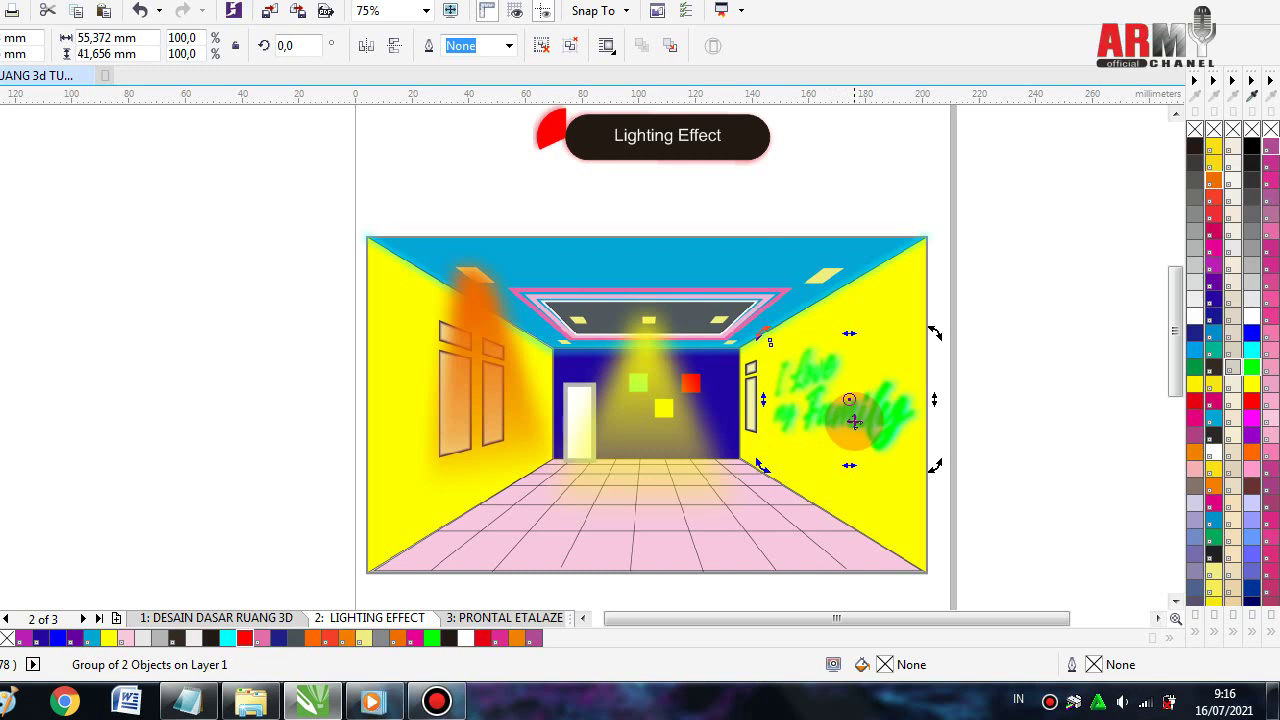
left_click(853, 420)
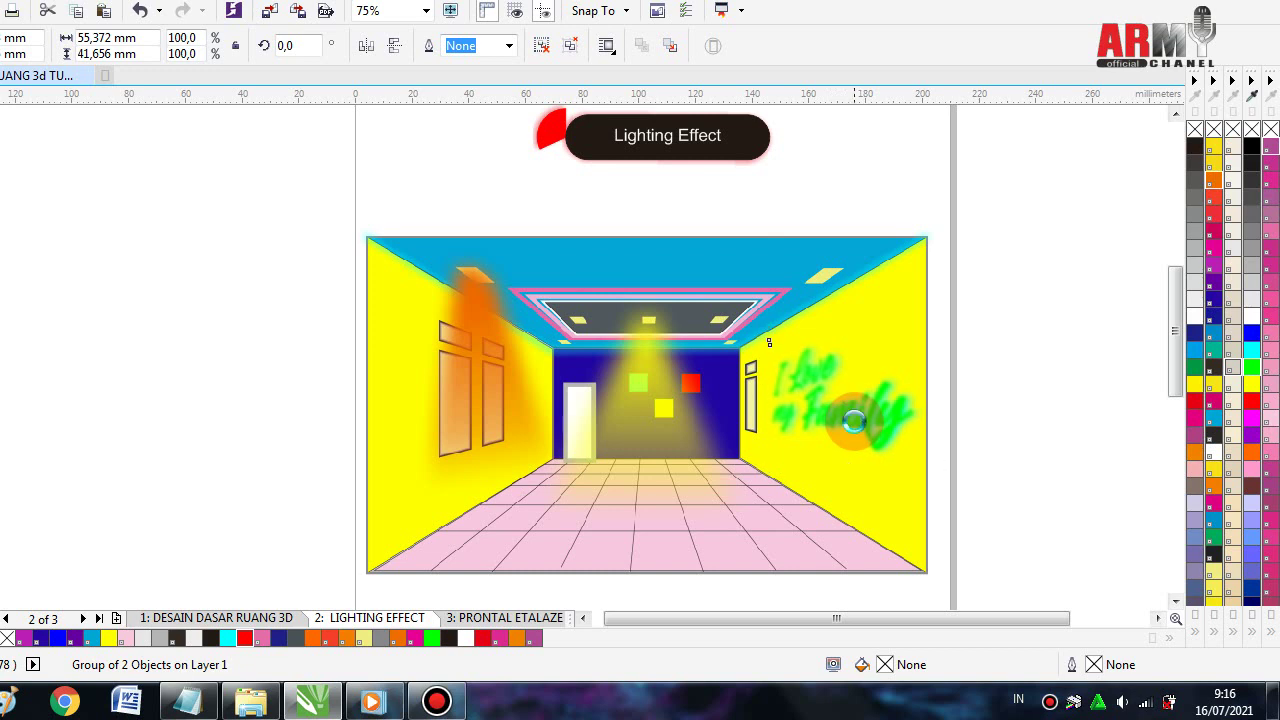
left_click(853, 420)
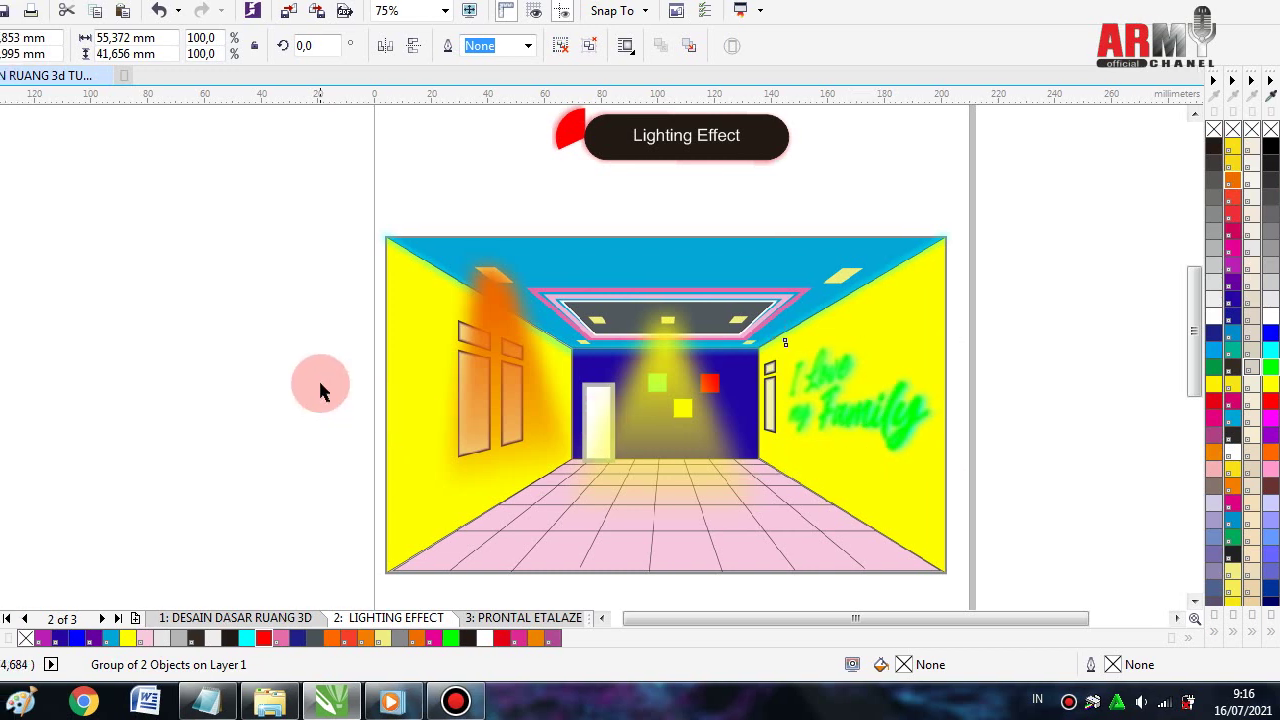
left_click(320, 390)
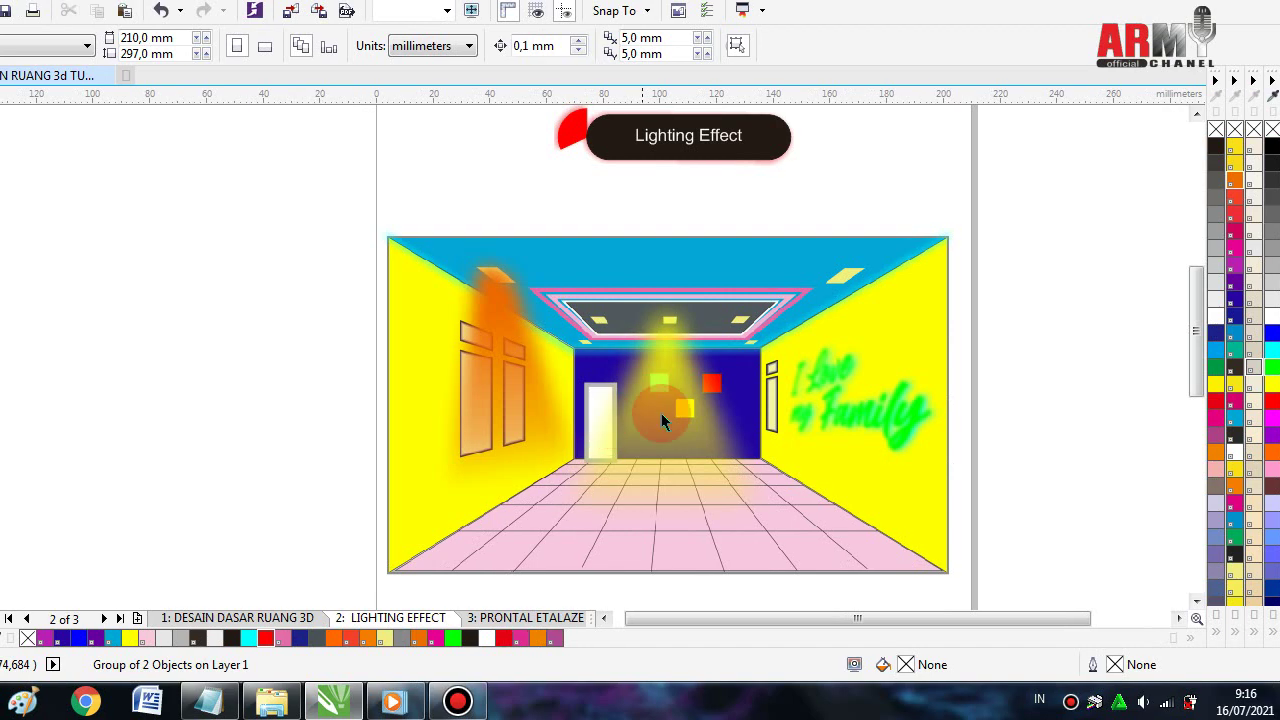
left_click(808, 387)
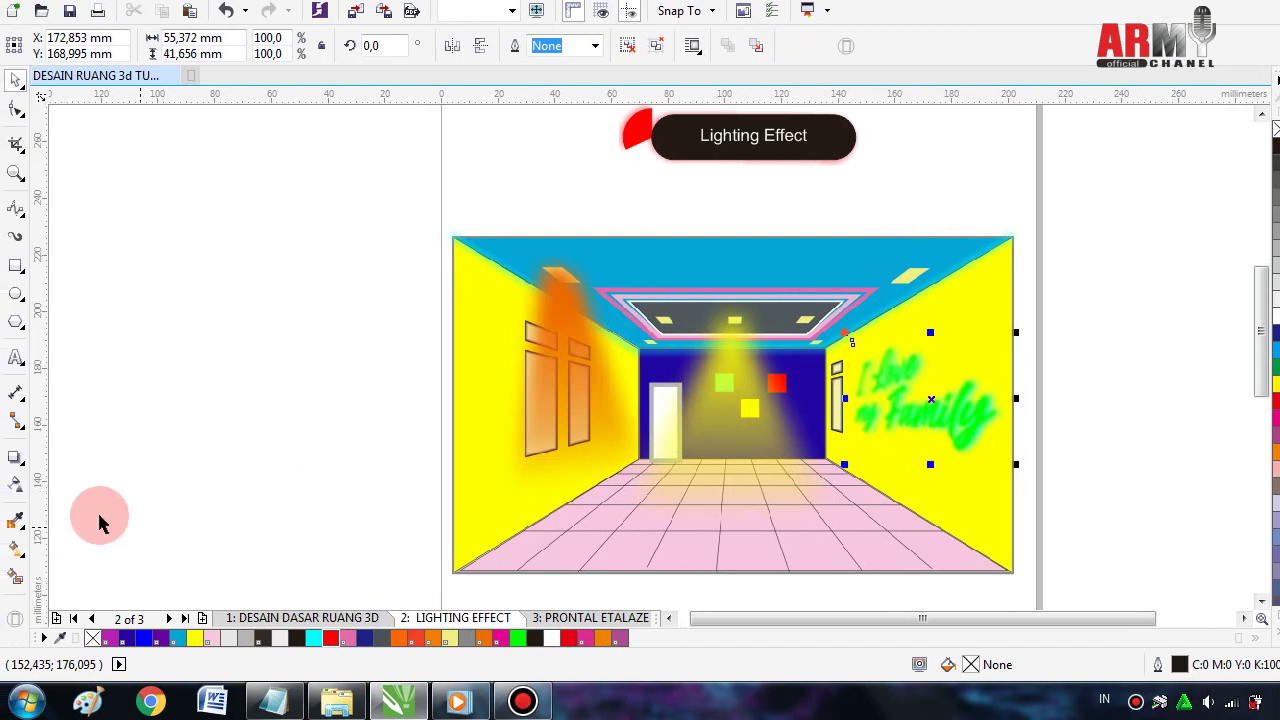
left_click(13, 461)
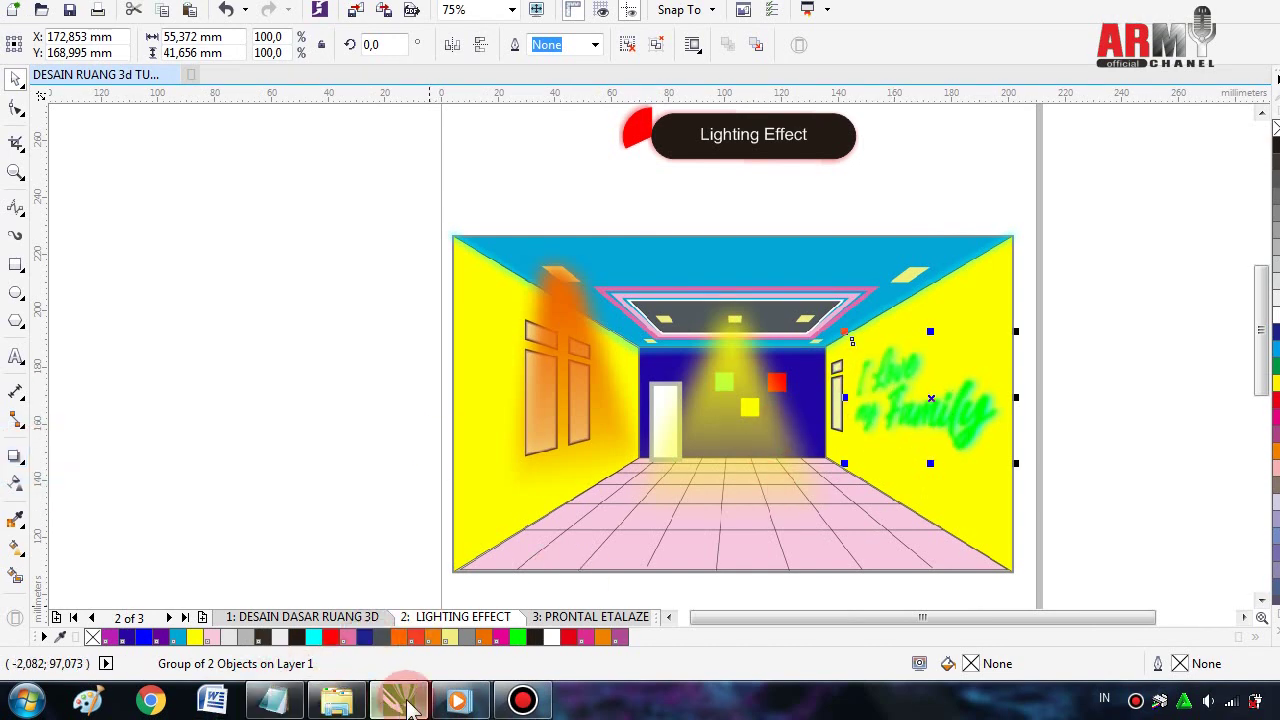
- Note '>Berikan efect Drop Shadow tool pada Bar Kiri Monitor anda...' and start another '>' line
left_click(272, 702)
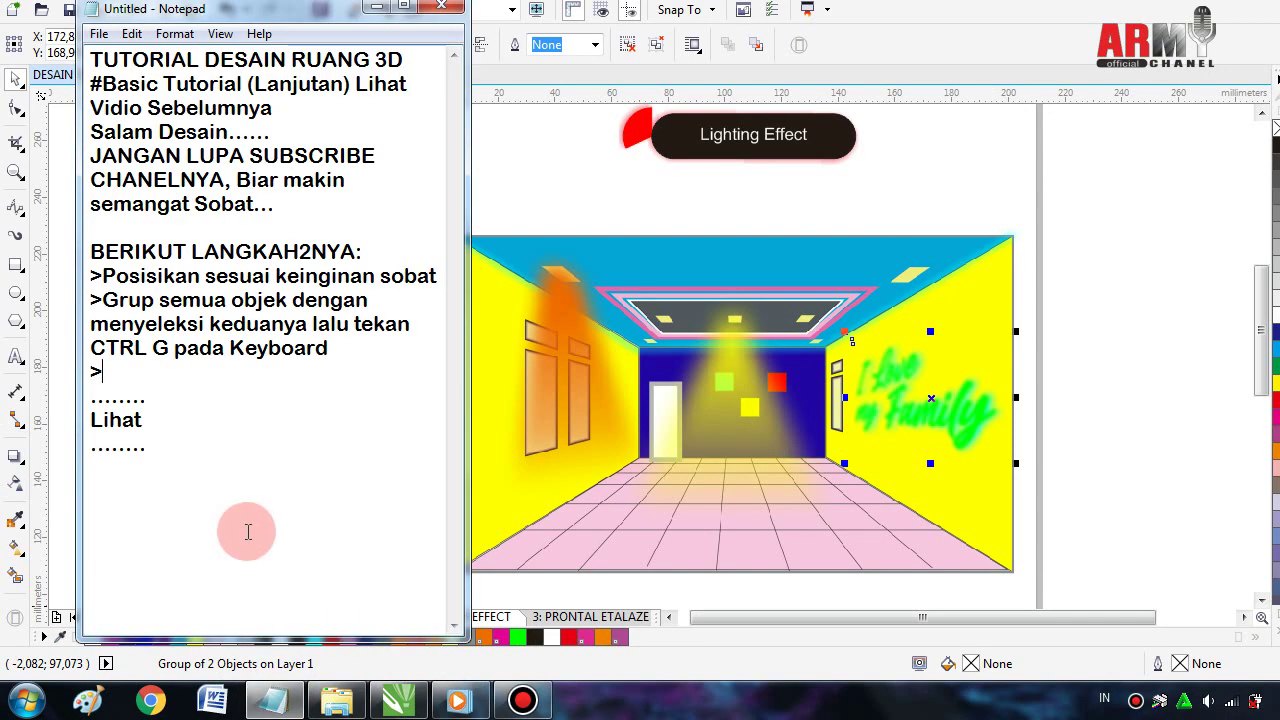
type("Beri")
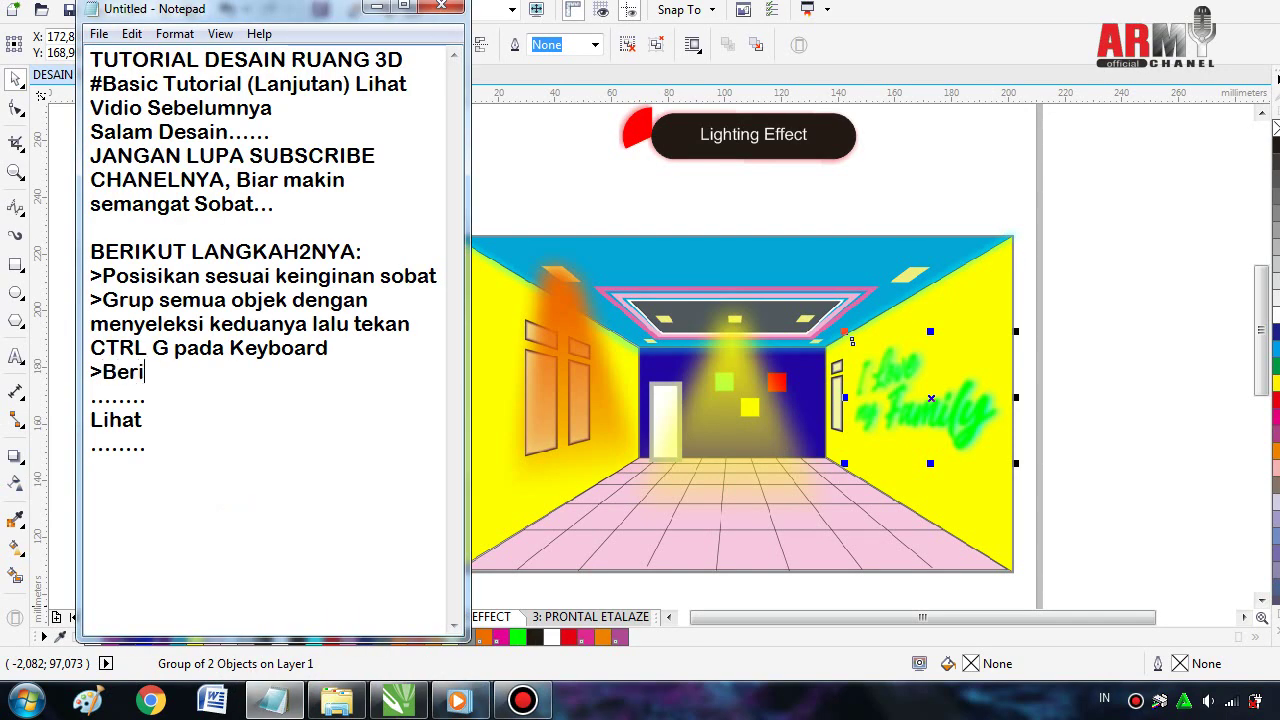
type("kan e")
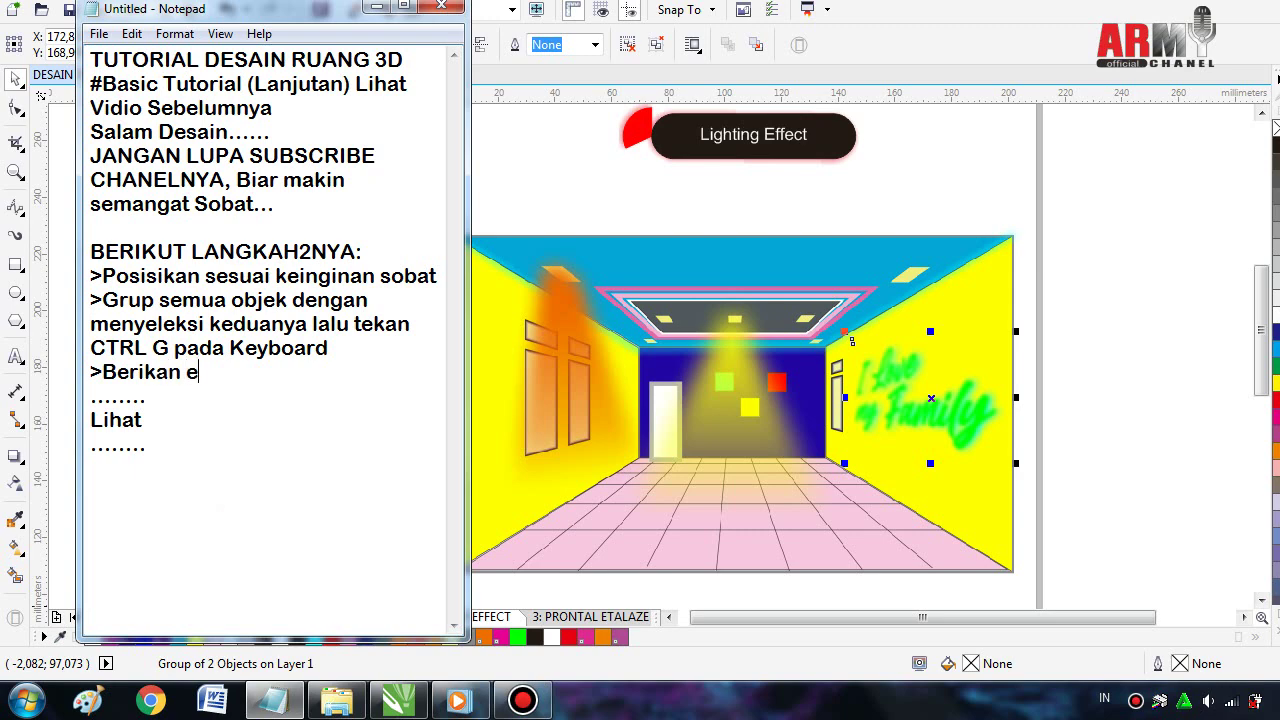
type("fe")
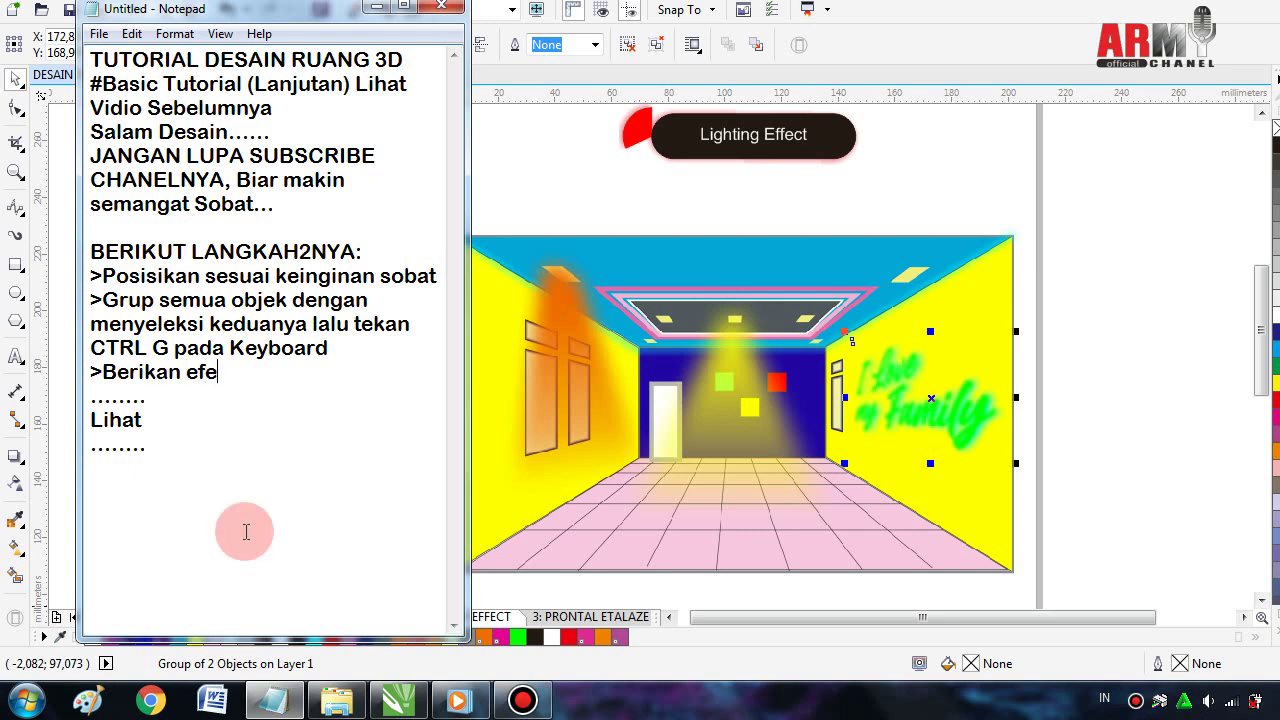
type("ct")
type(" Drop ")
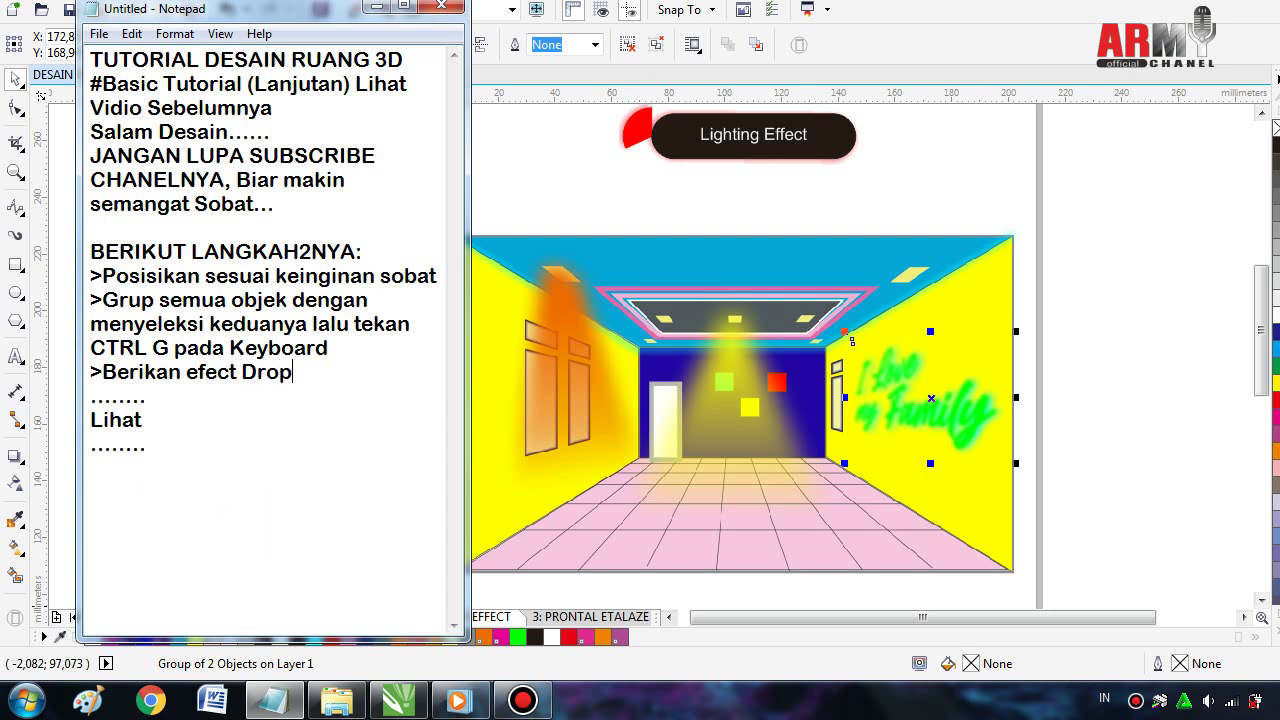
type("Shado")
type("w to")
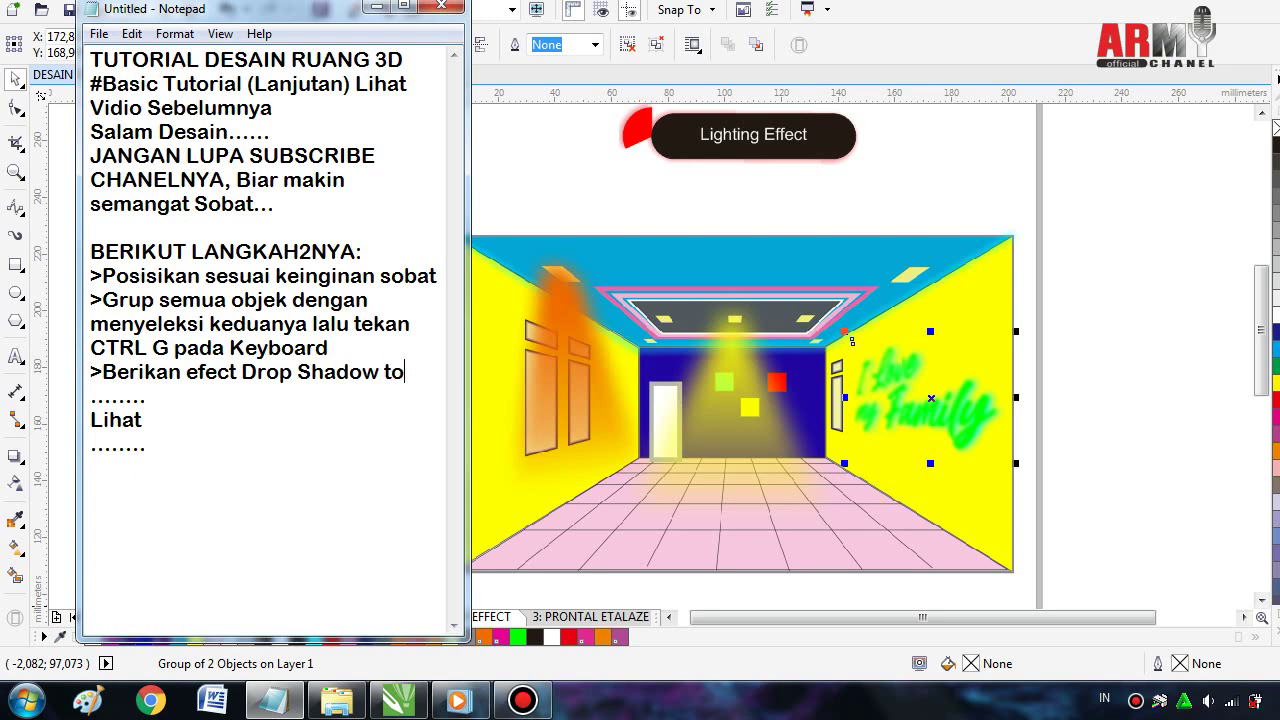
type("ol p")
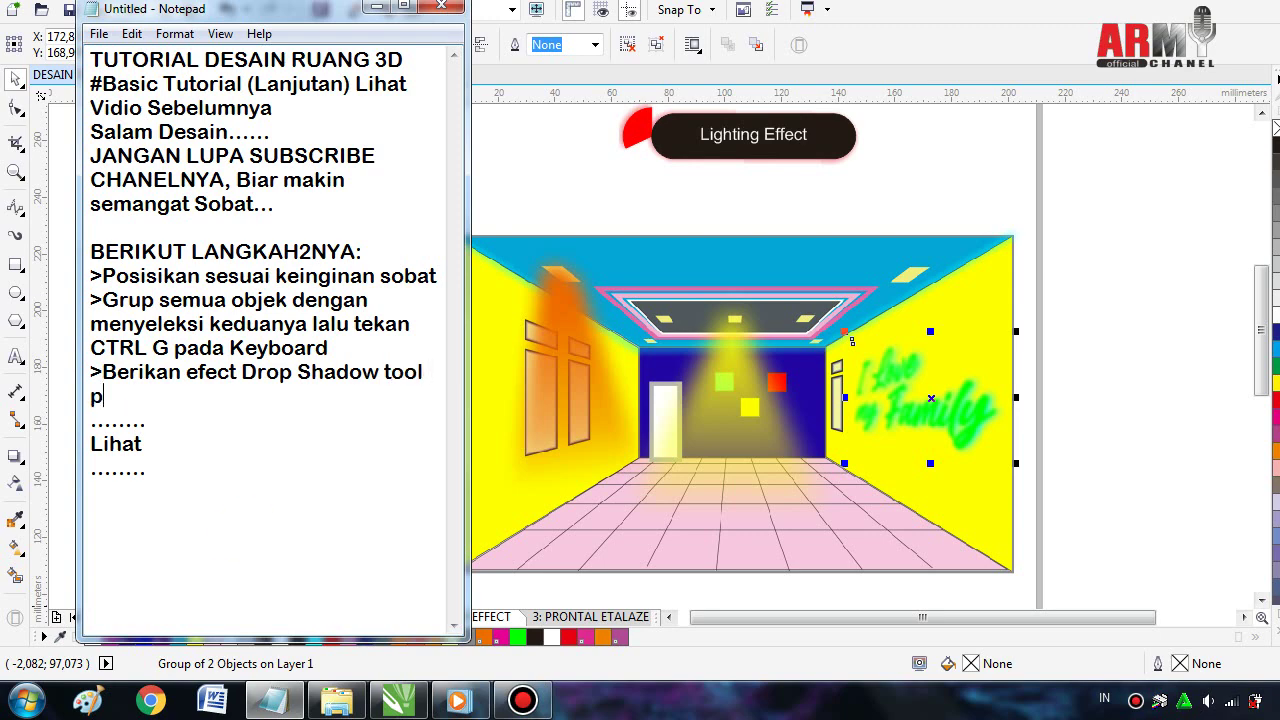
type("ada Bar")
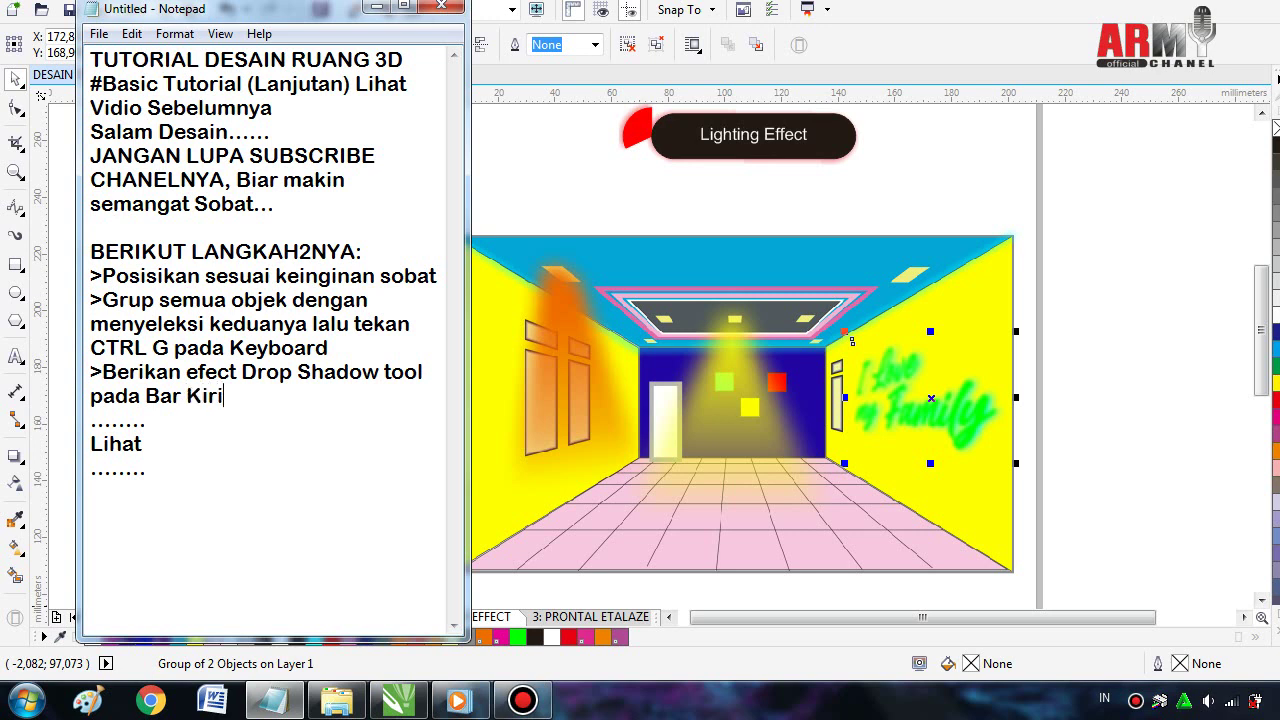
type(" Kiri ")
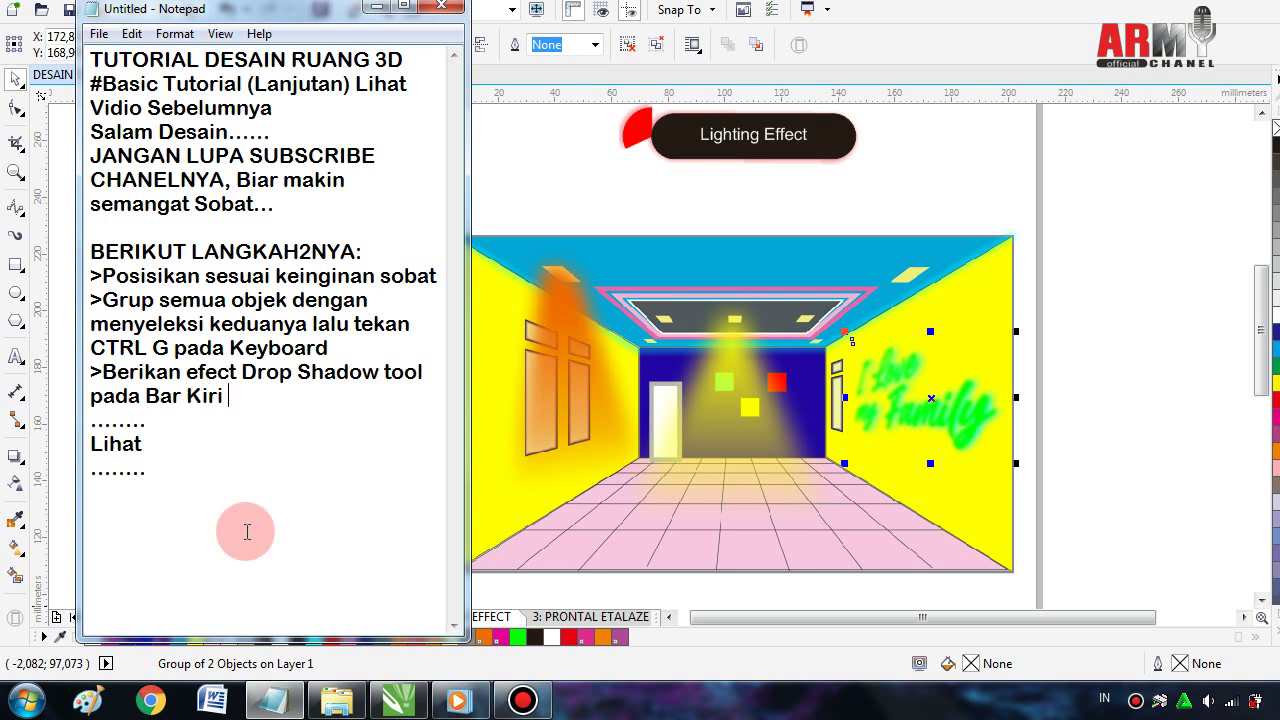
type("Moni")
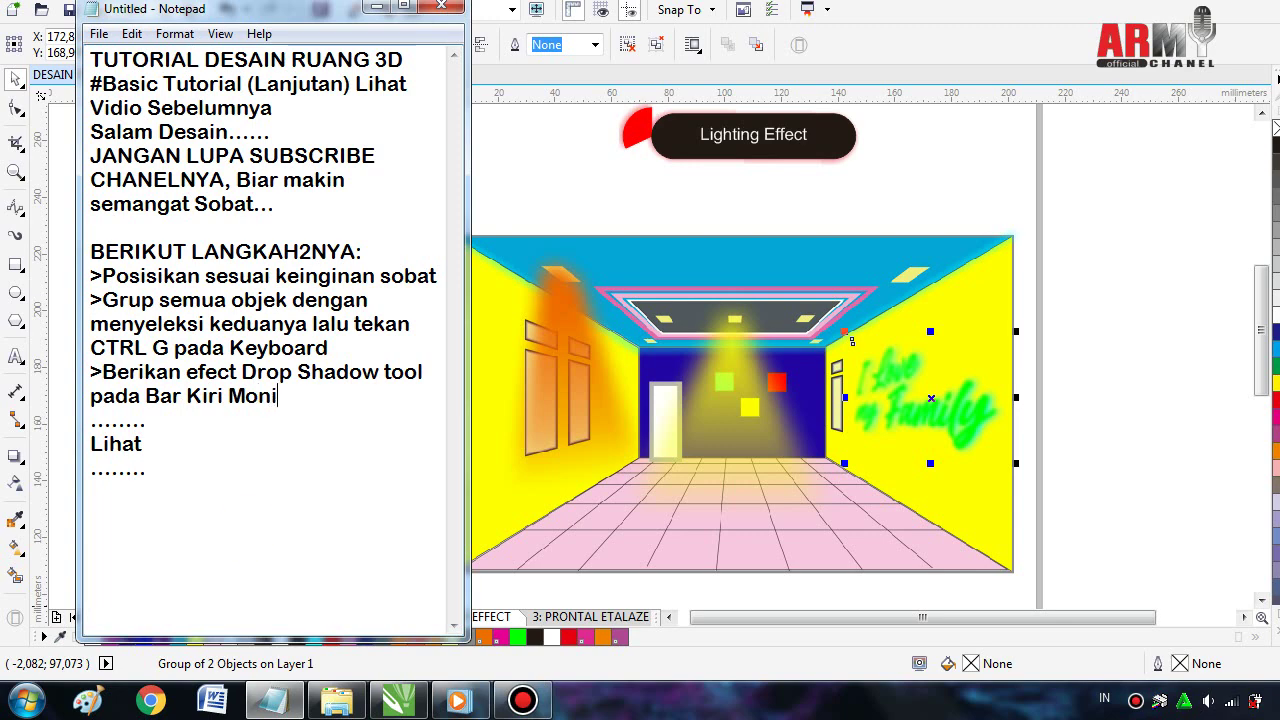
type("tor an")
type("da..")
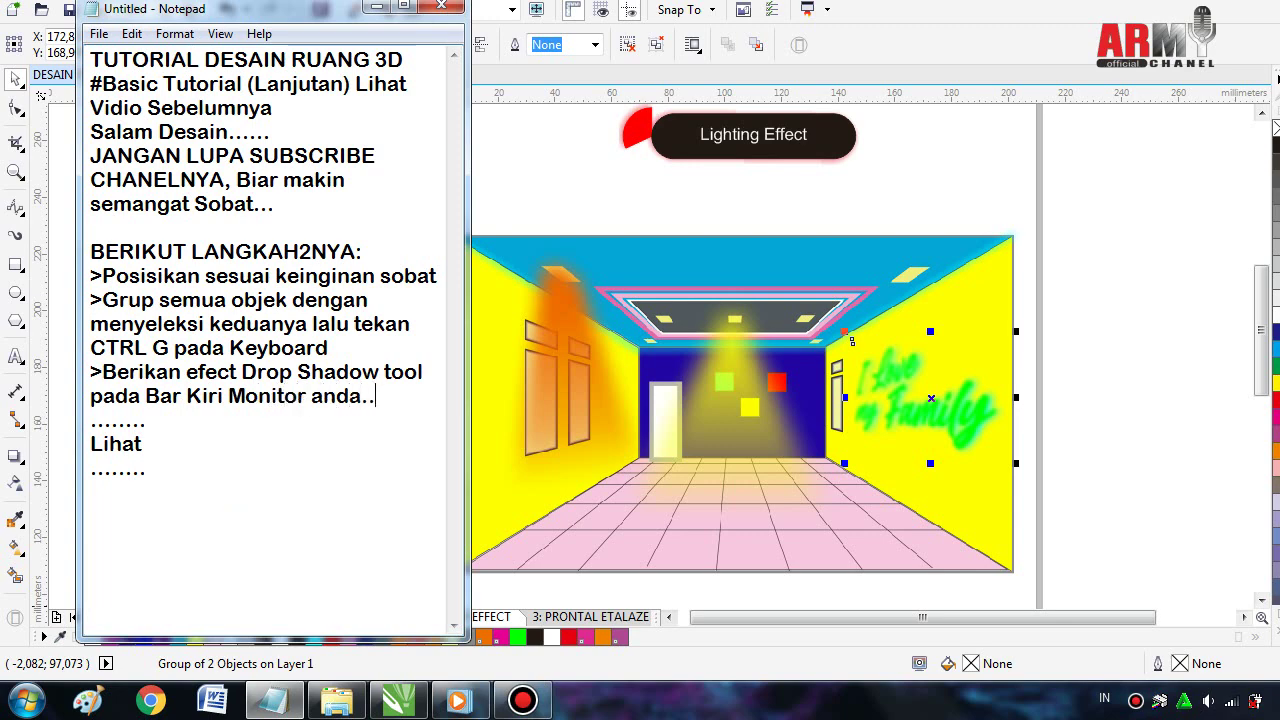
type(".")
key("Return")
type(">")
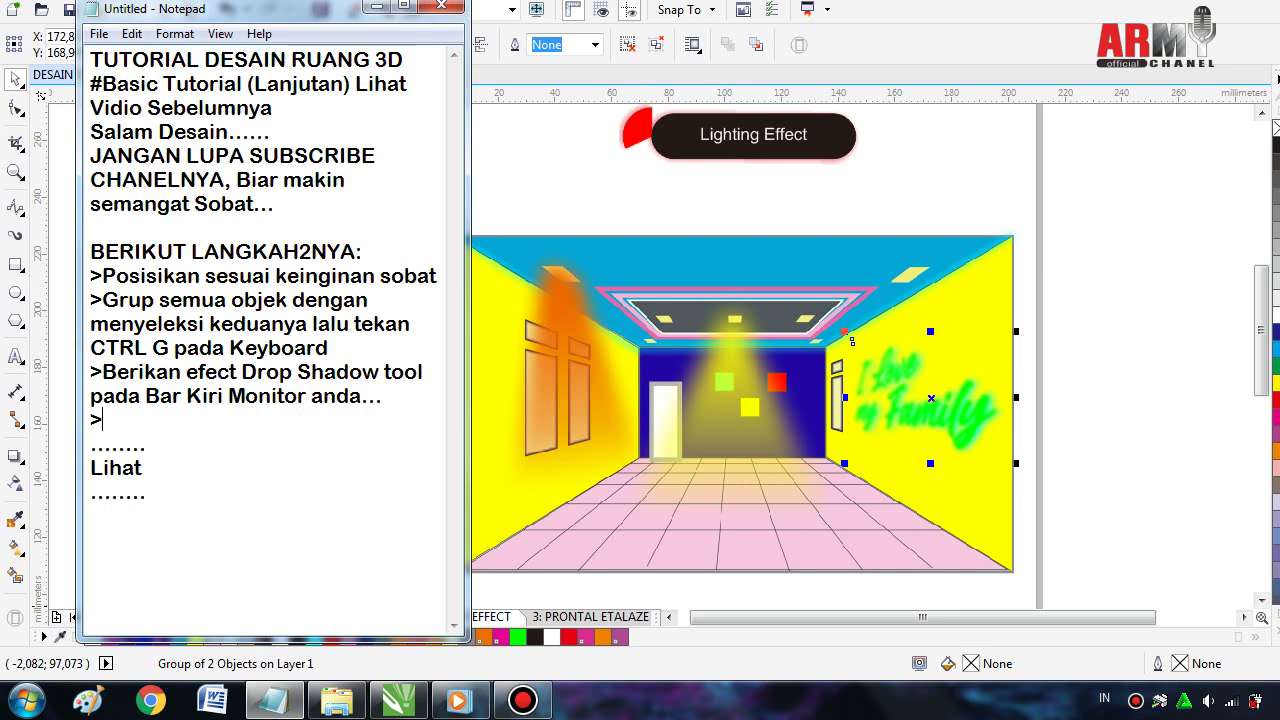
left_click(516, 200)
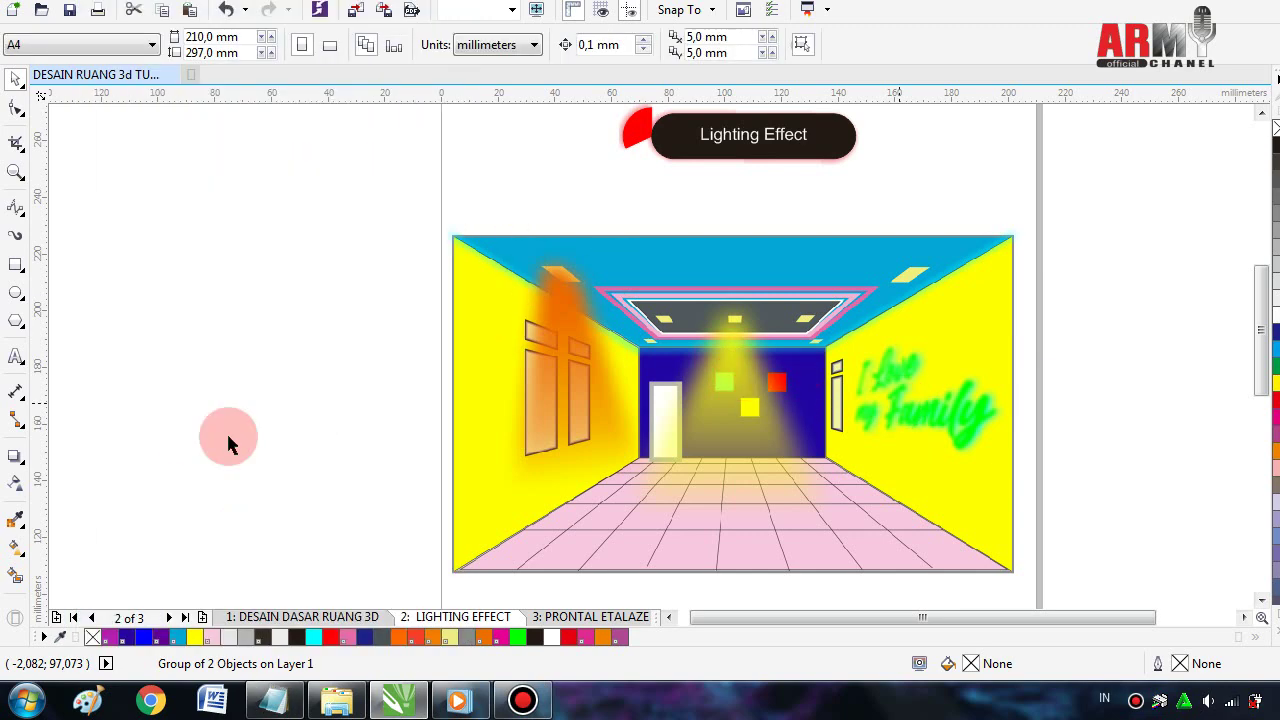
- Drag a 50-opacity, 15-feather Multiply drop shadow out from the I Love my Family group
left_click(913, 409)
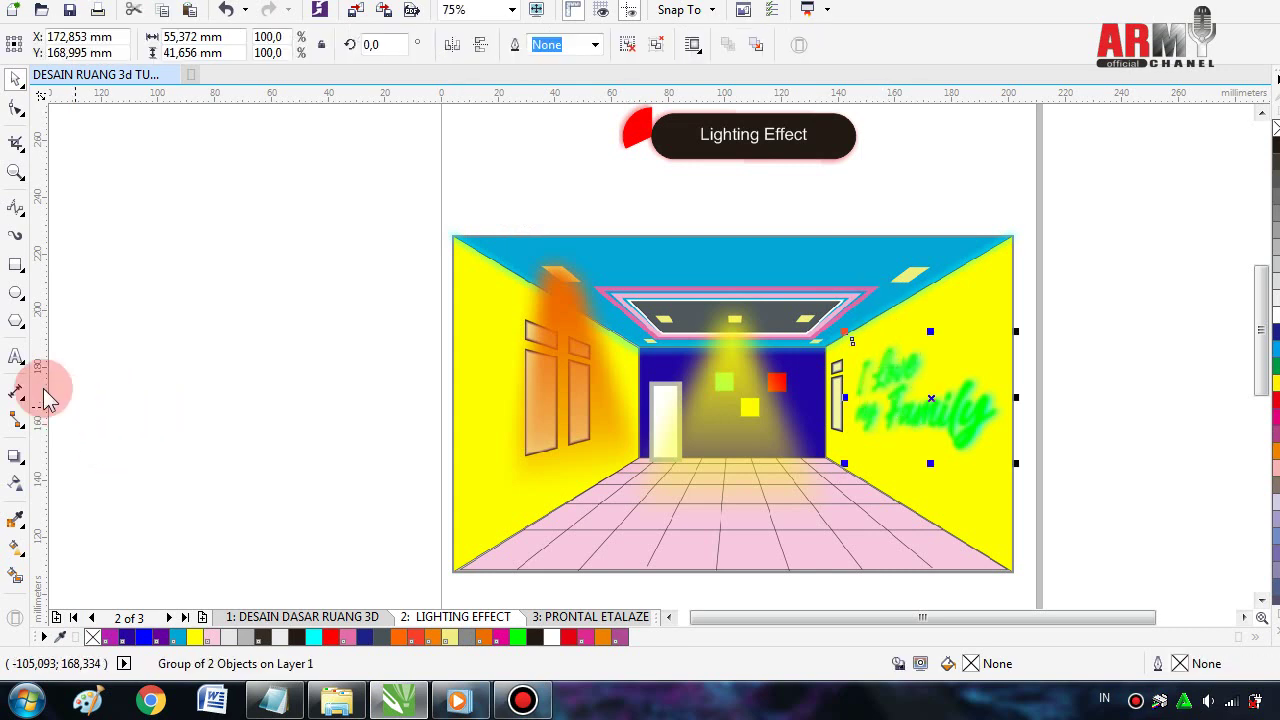
left_click(15, 460)
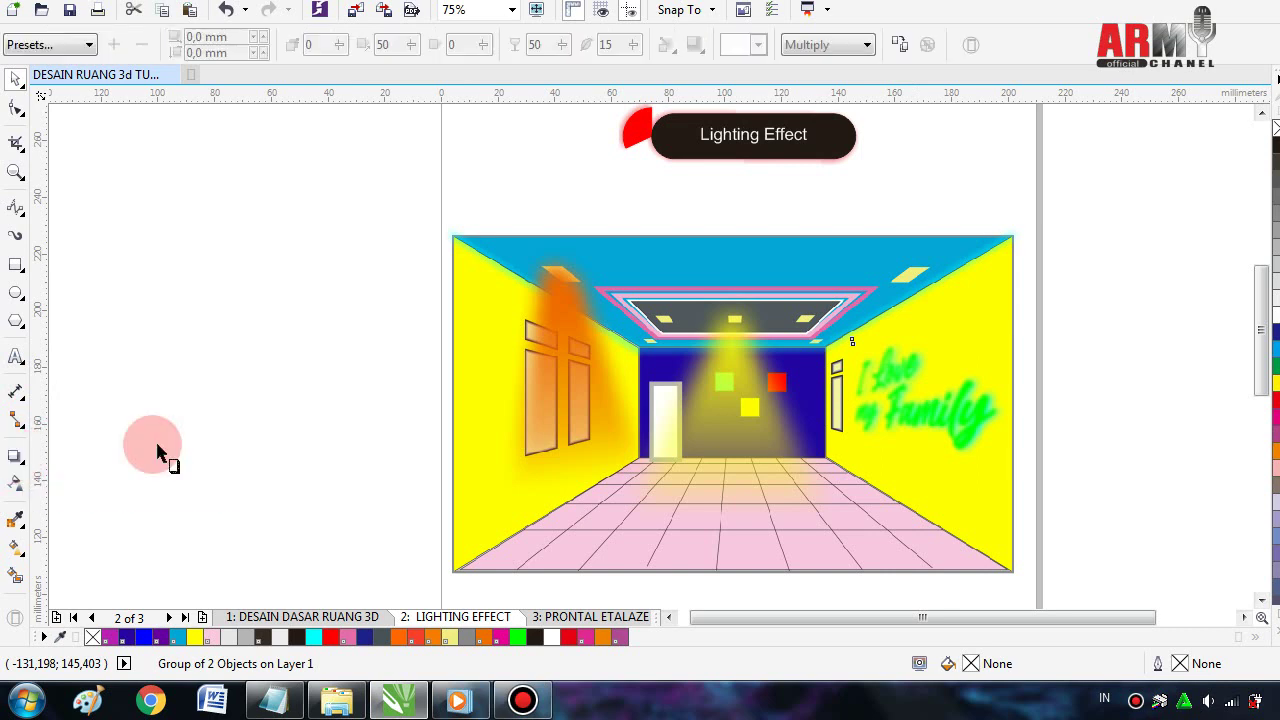
left_click_drag(866, 370, 966, 410)
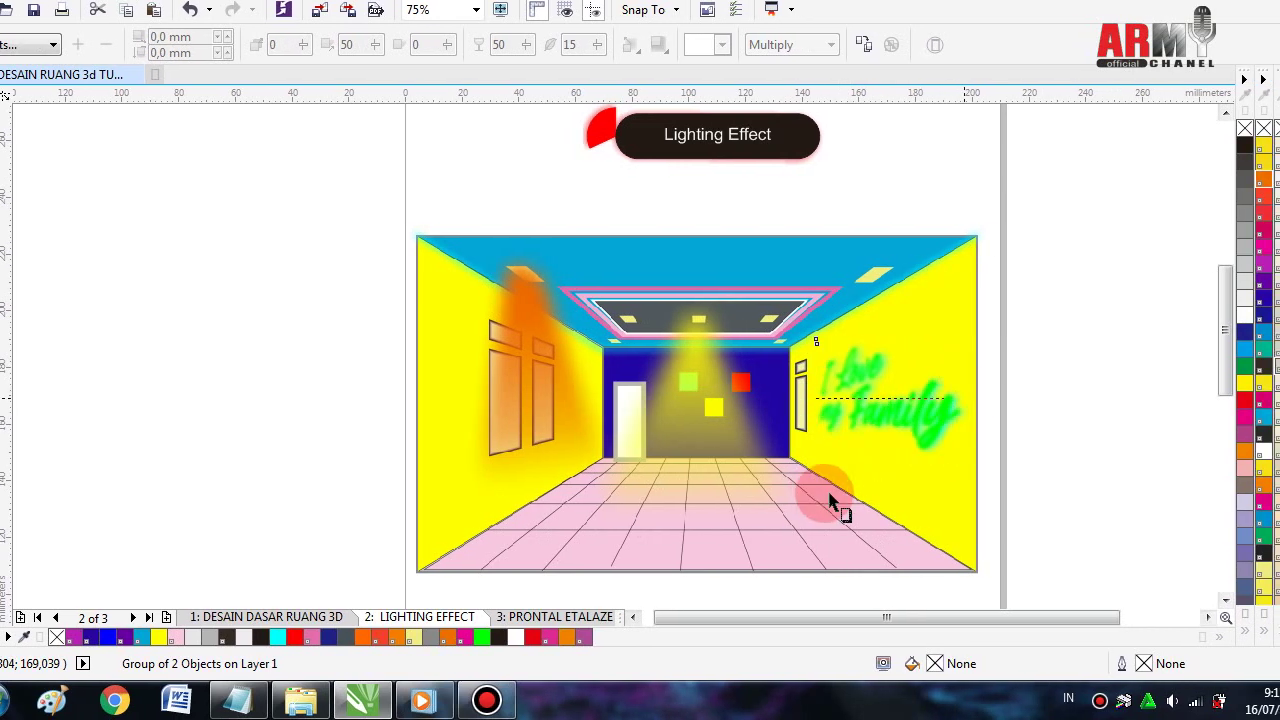
left_click(880, 391)
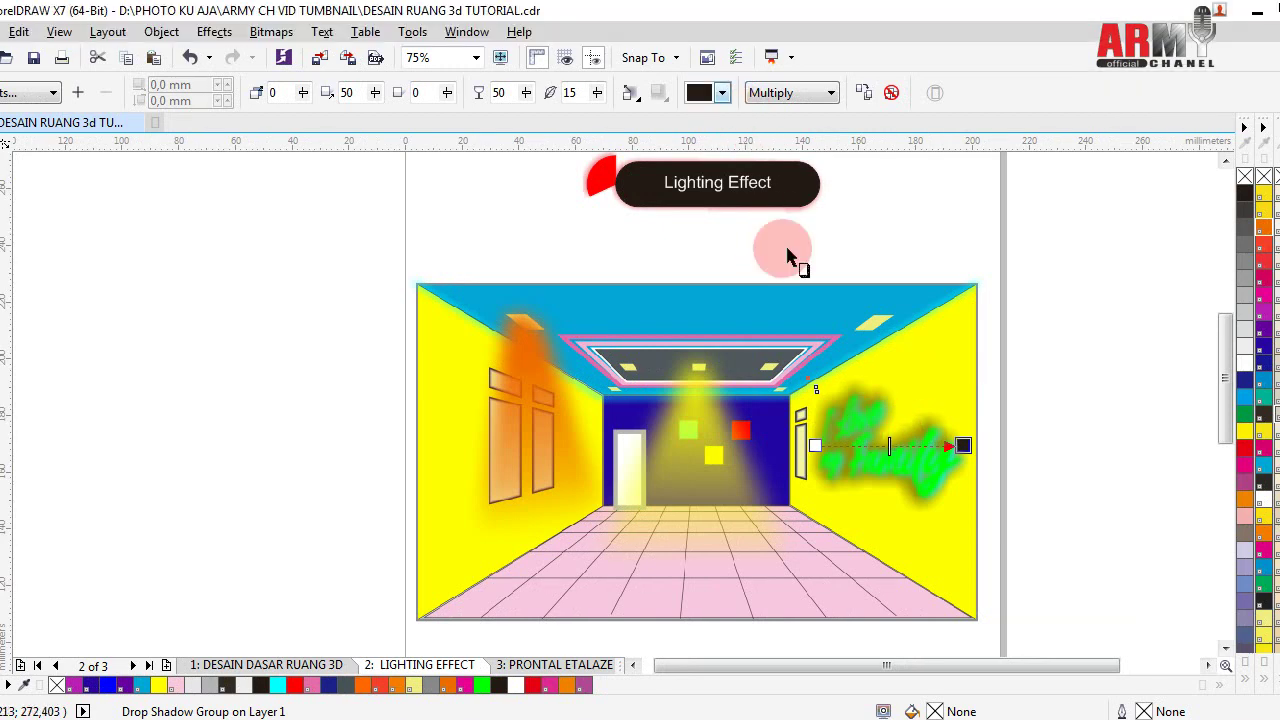
left_click_drag(963, 445, 958, 440)
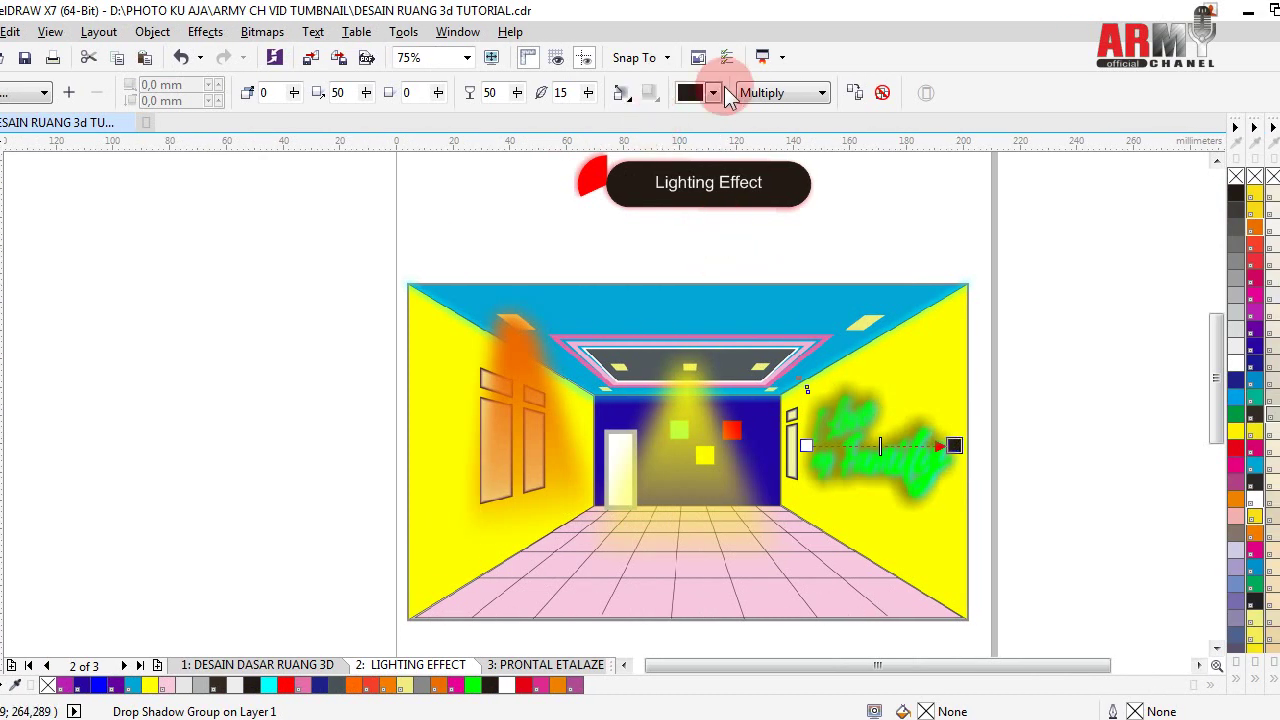
- Try yellow and magenta shadow colours, settling on orange for the glow
left_click(714, 92)
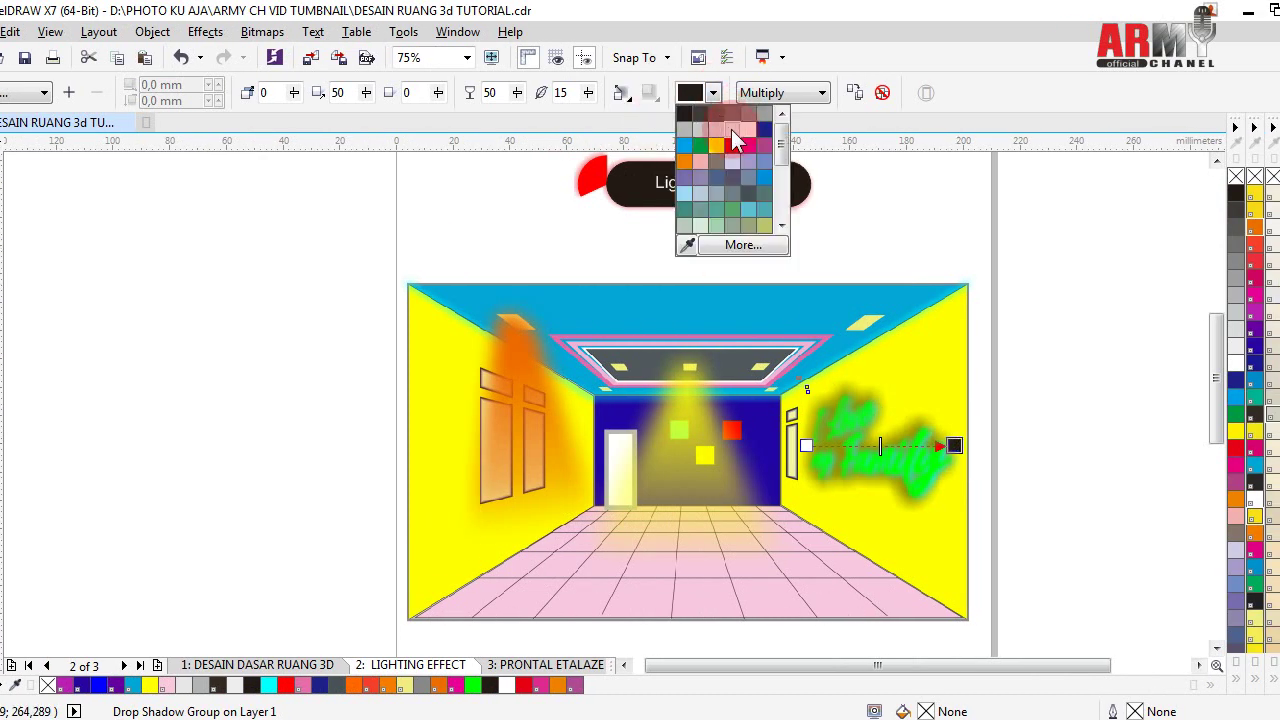
left_click(731, 129)
left_click(714, 92)
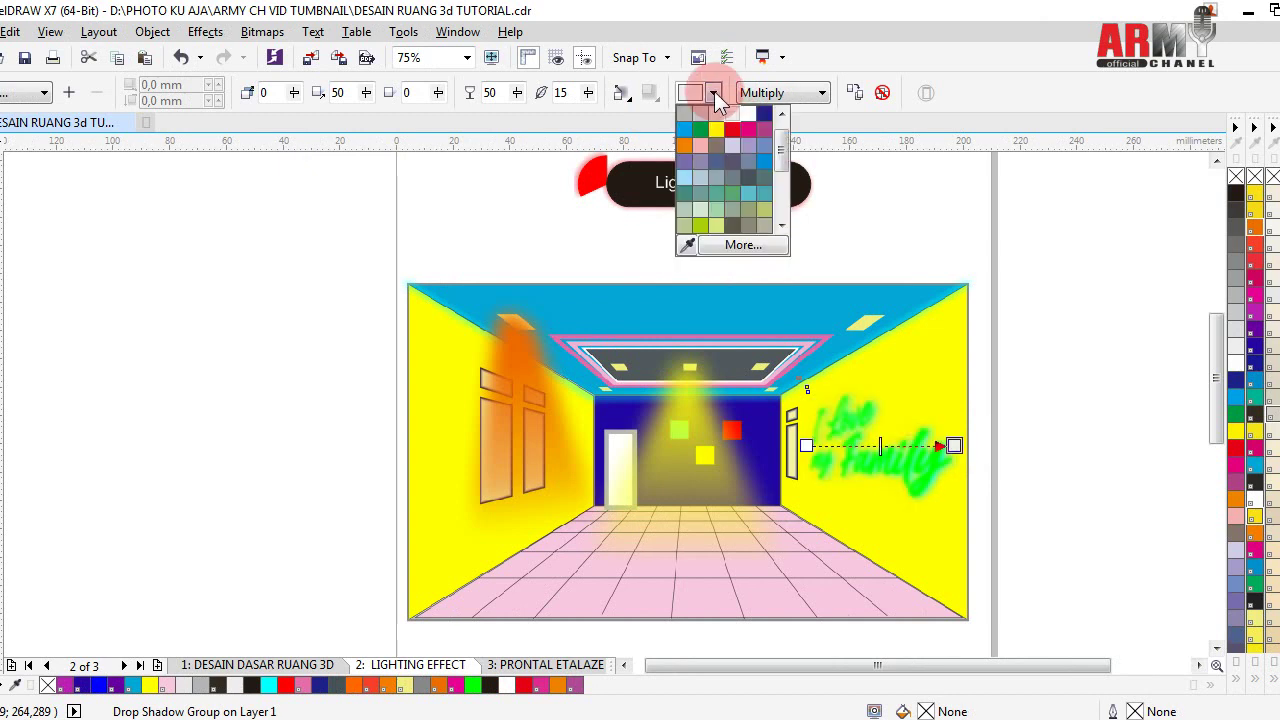
left_click(719, 130)
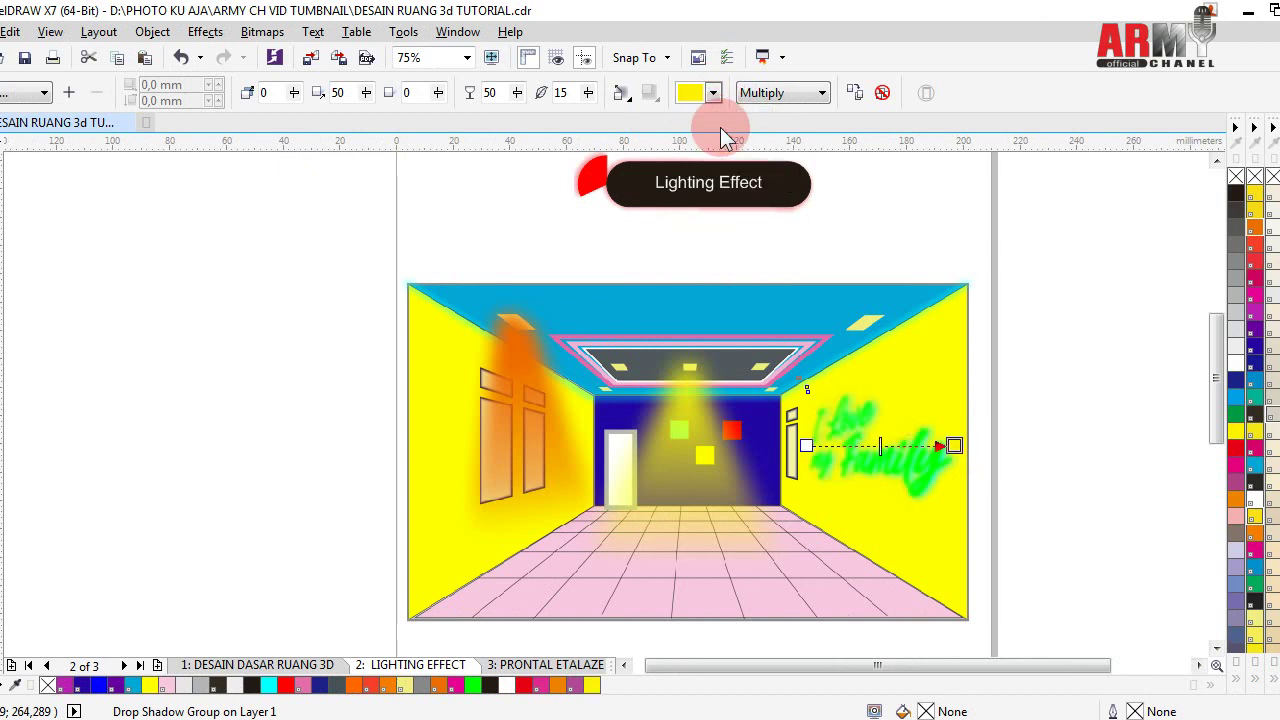
left_click(713, 94)
left_click(686, 128)
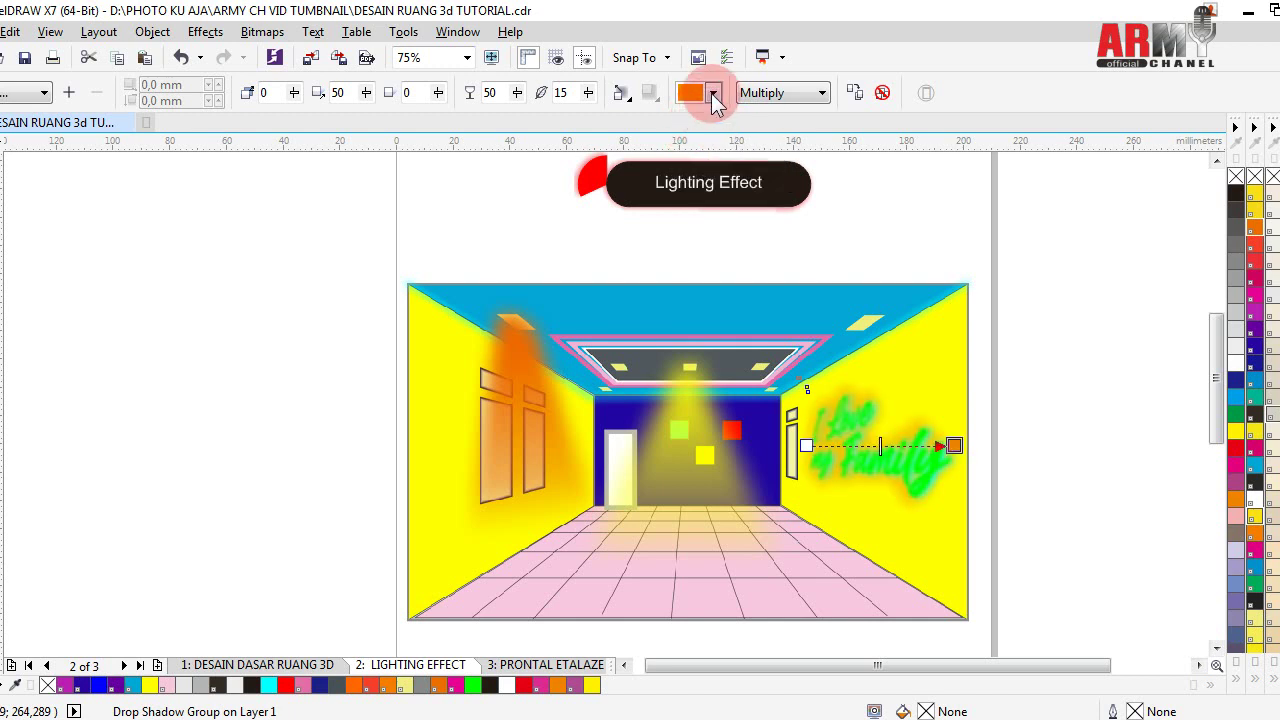
left_click(713, 92)
scroll(778, 170, "up", 3)
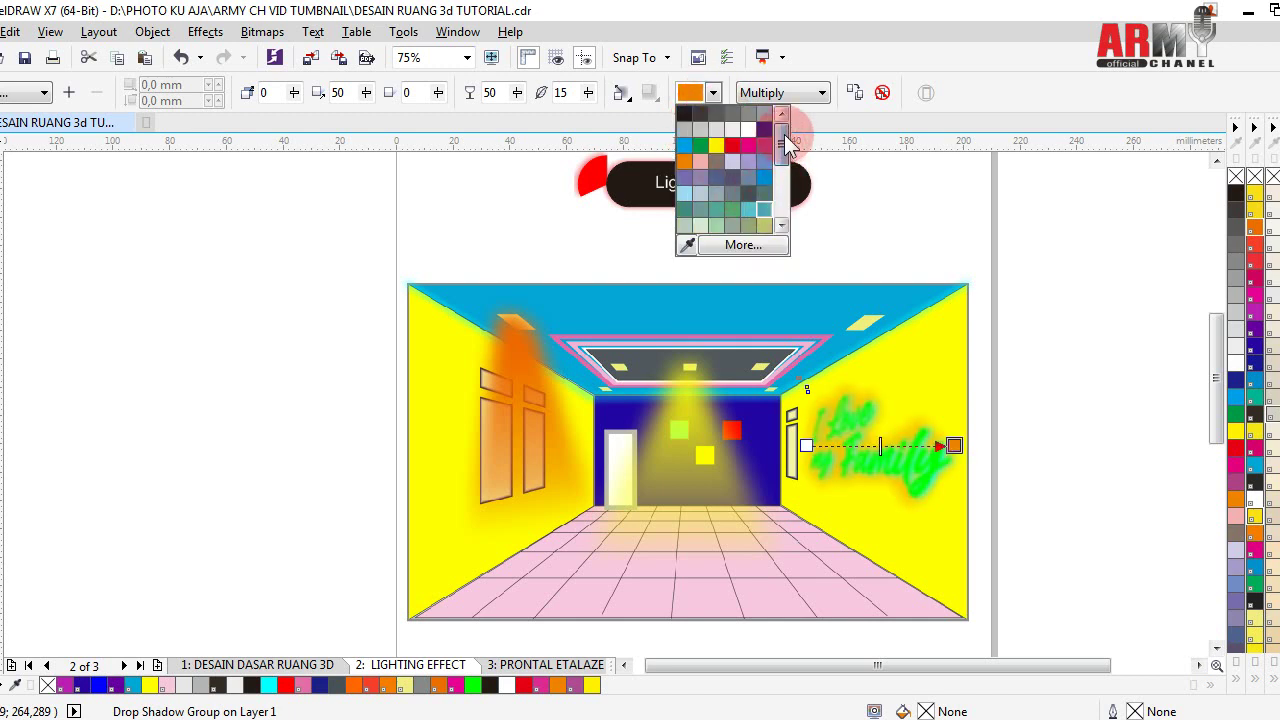
left_click(715, 145)
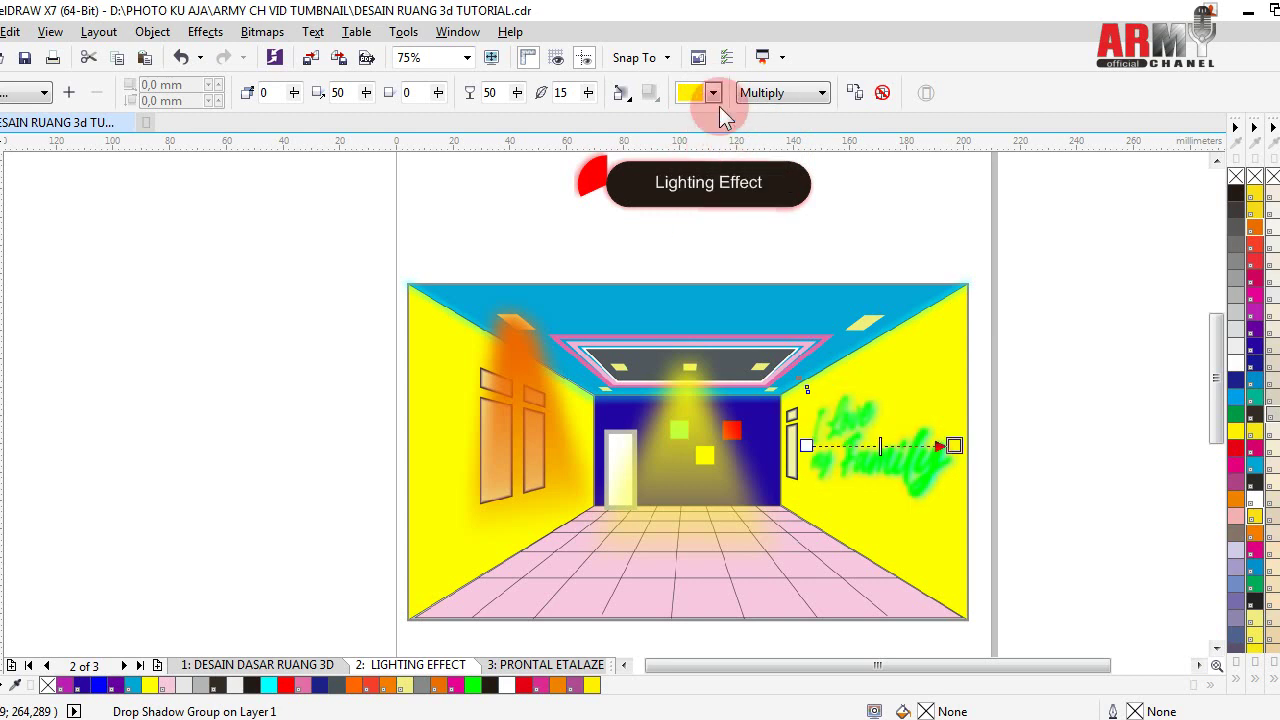
left_click(718, 96)
left_click(751, 111)
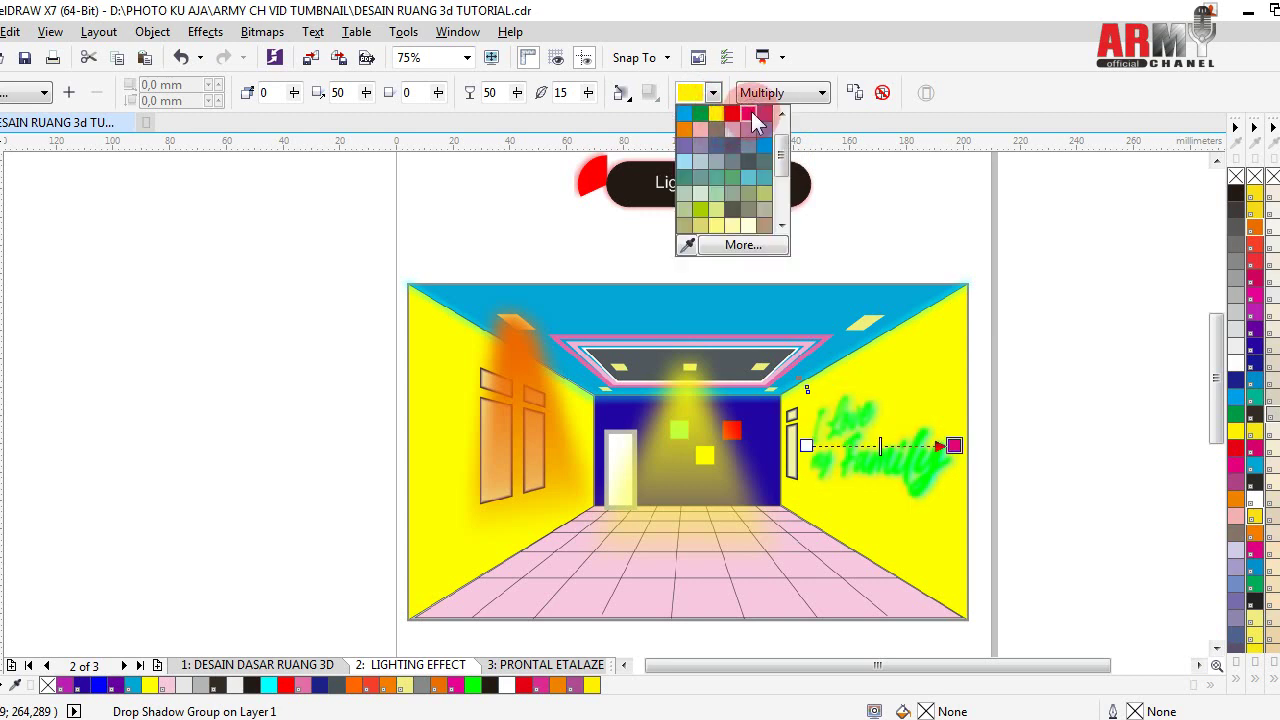
left_click(714, 94)
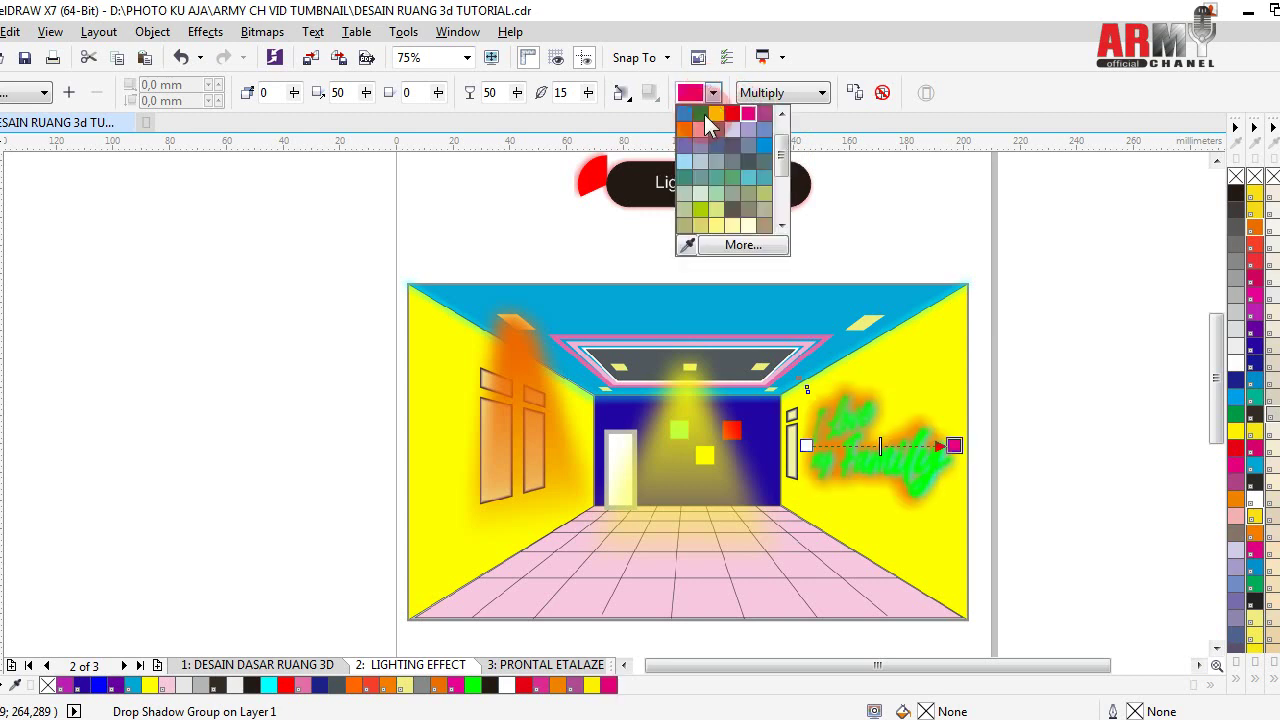
left_click(684, 130)
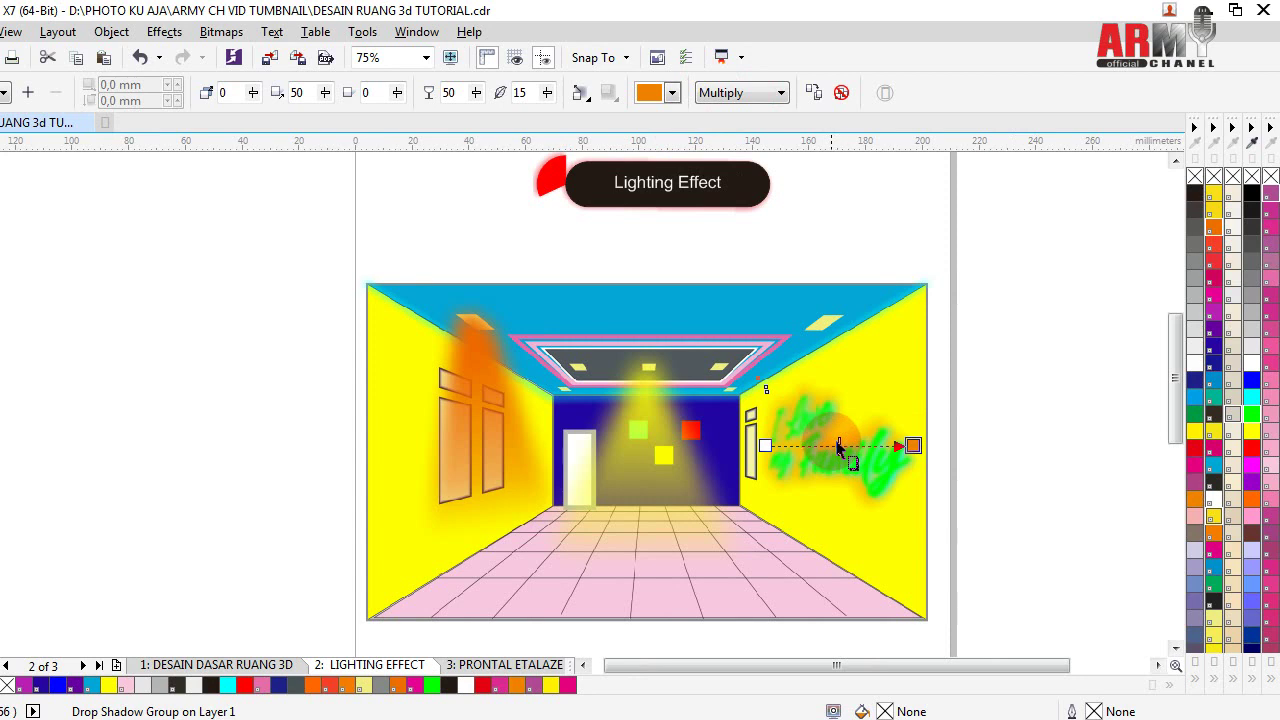
- Set the shadow opacity to 67 and compare Add, Subtract, Difference and Multiply blends
left_click_drag(839, 445, 858, 445)
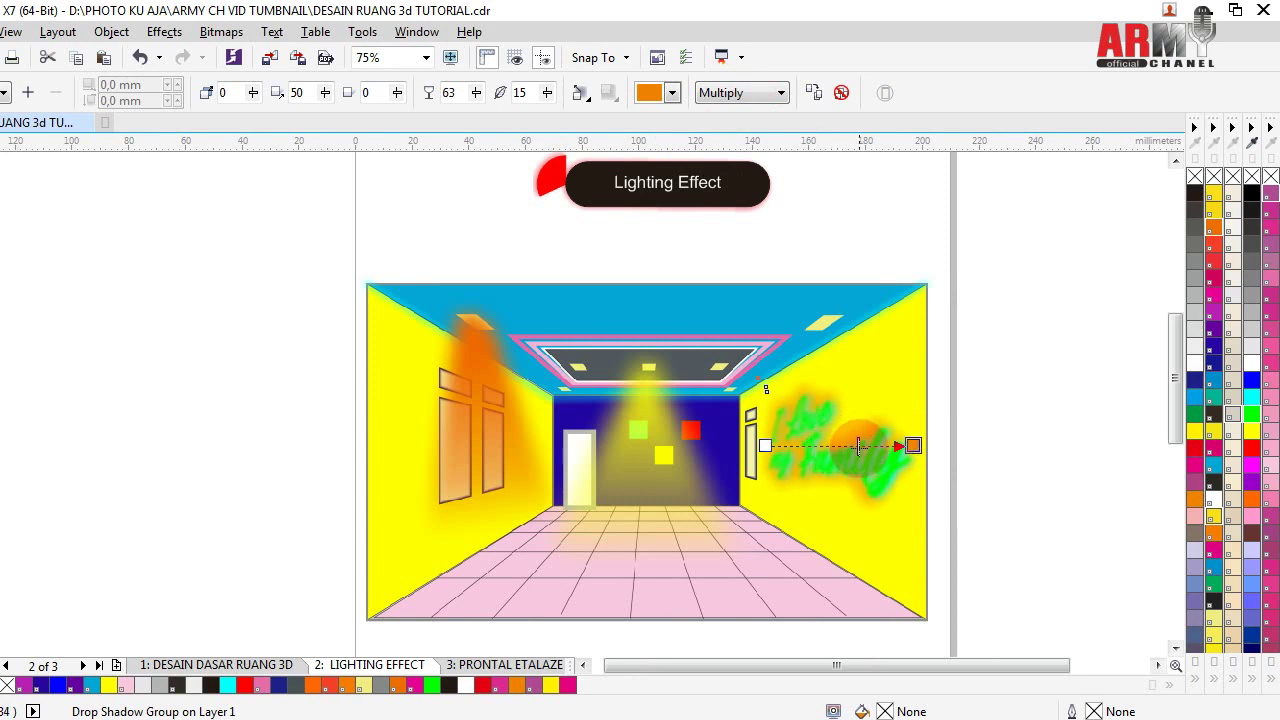
left_click_drag(858, 445, 872, 445)
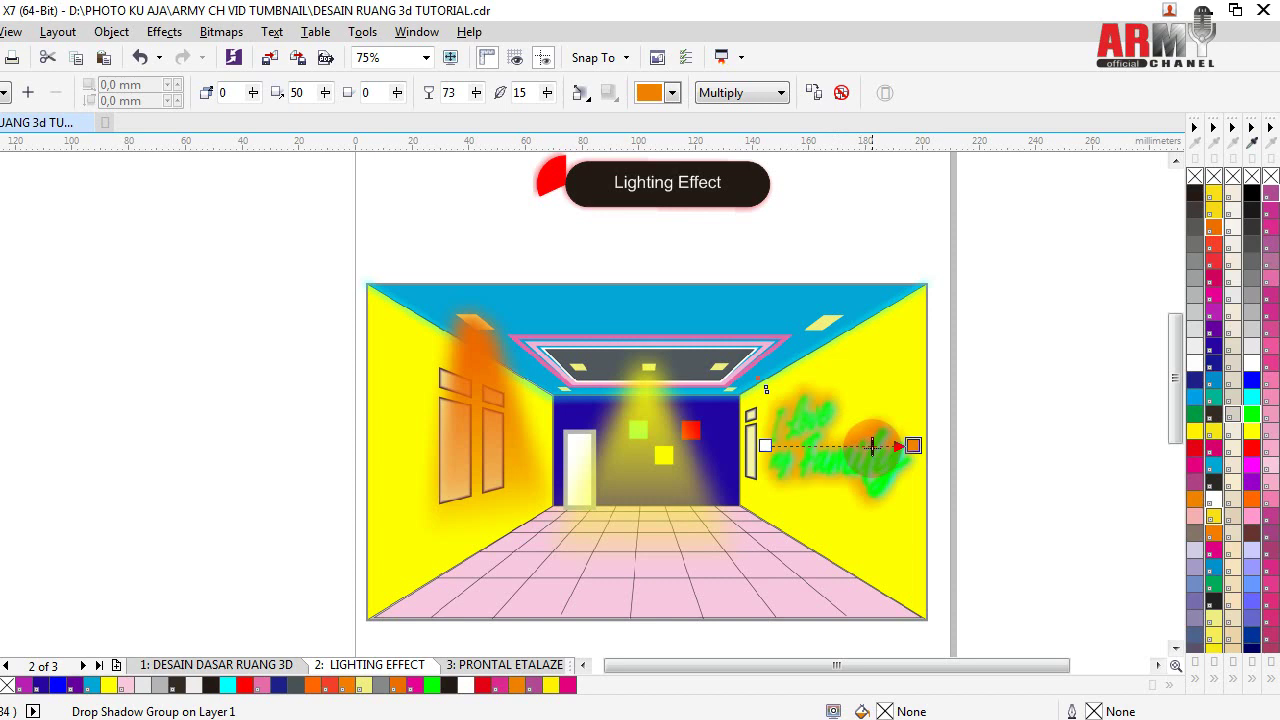
left_click_drag(872, 445, 863, 445)
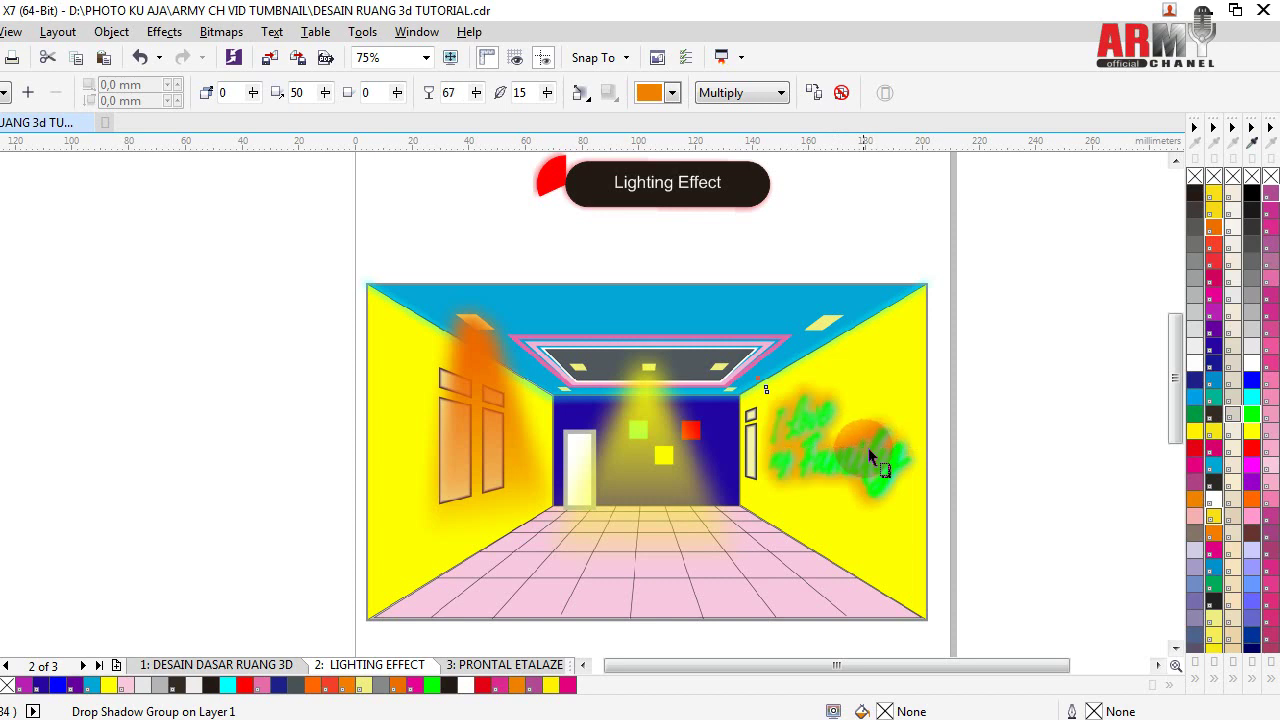
left_click(781, 92)
left_click(735, 128)
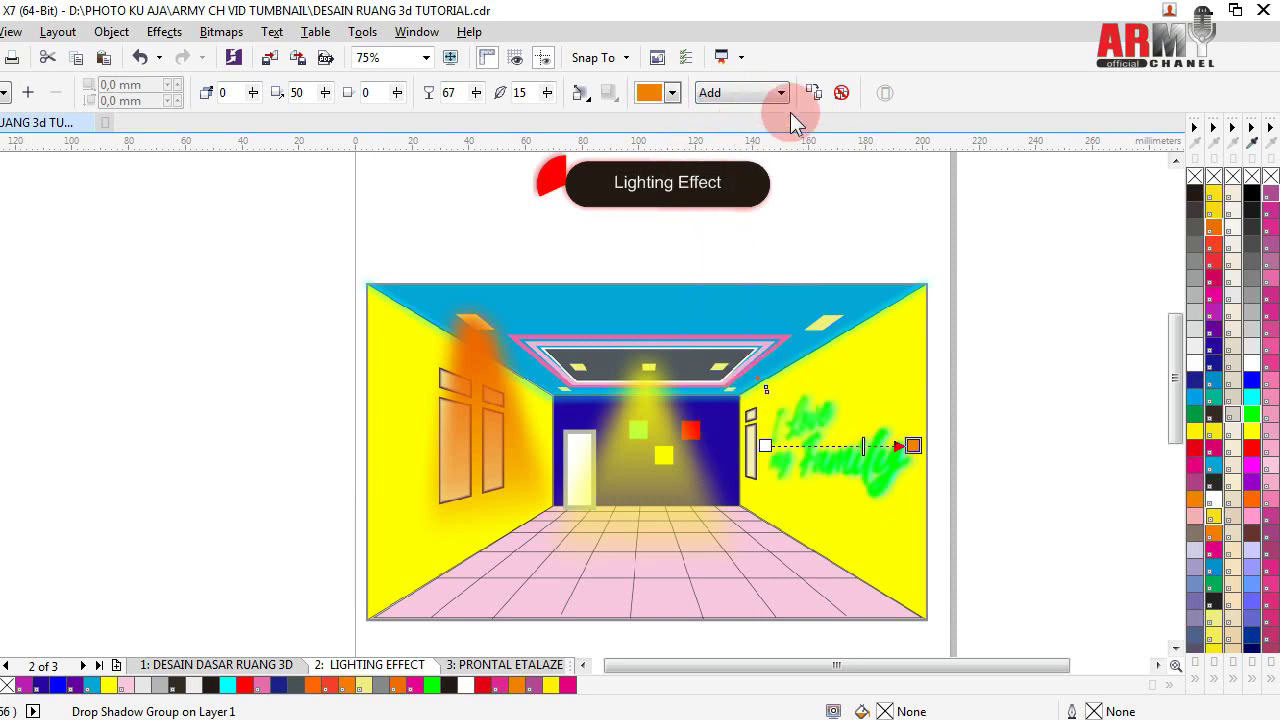
left_click(781, 92)
left_click(747, 140)
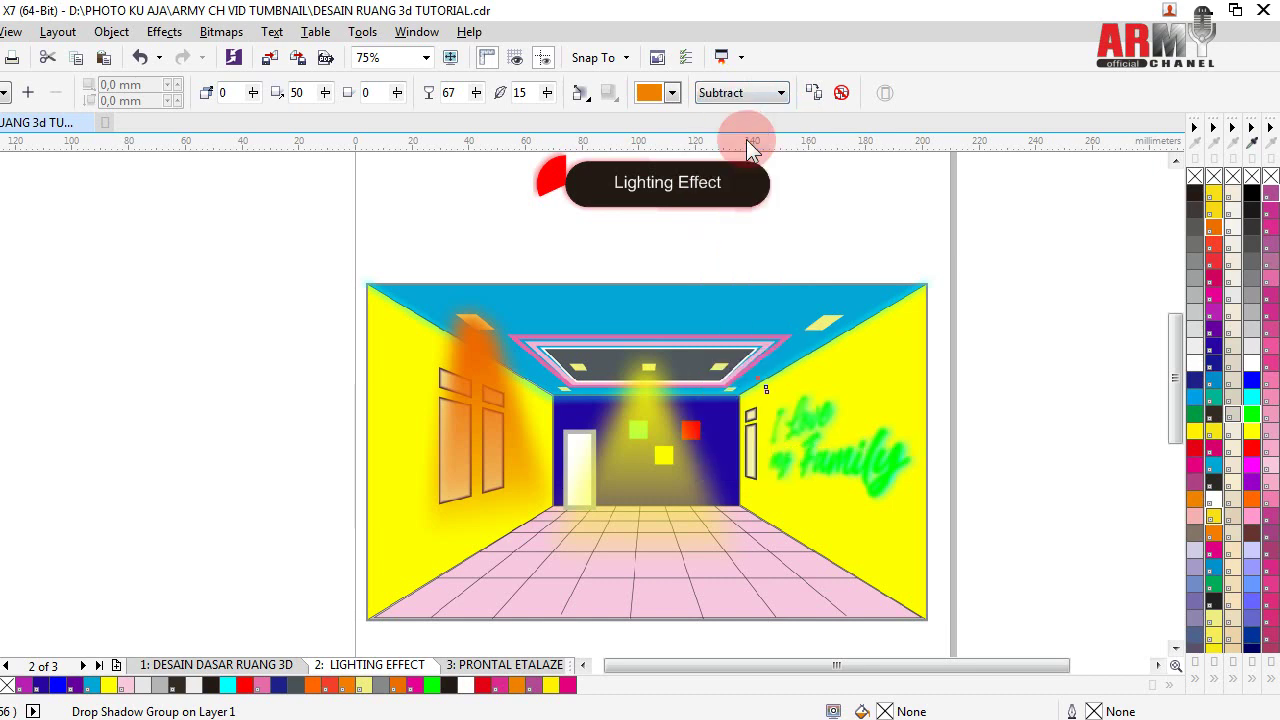
left_click(781, 92)
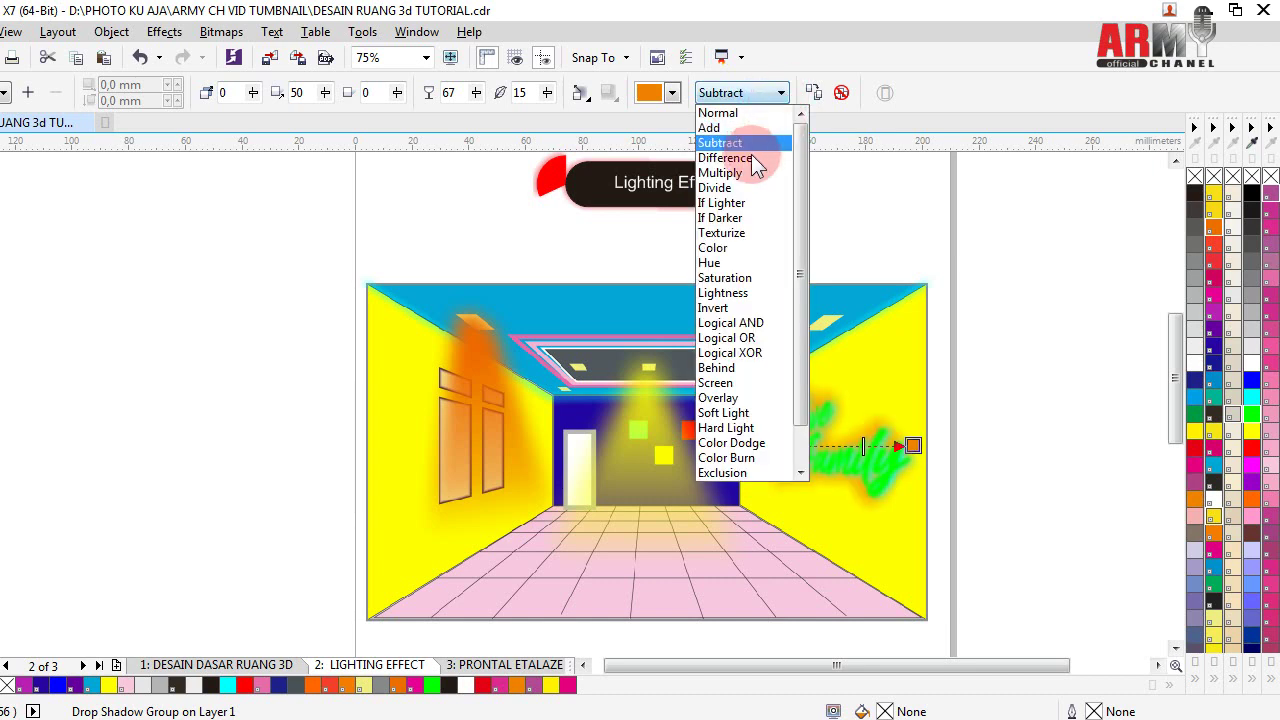
left_click(754, 157)
left_click(781, 92)
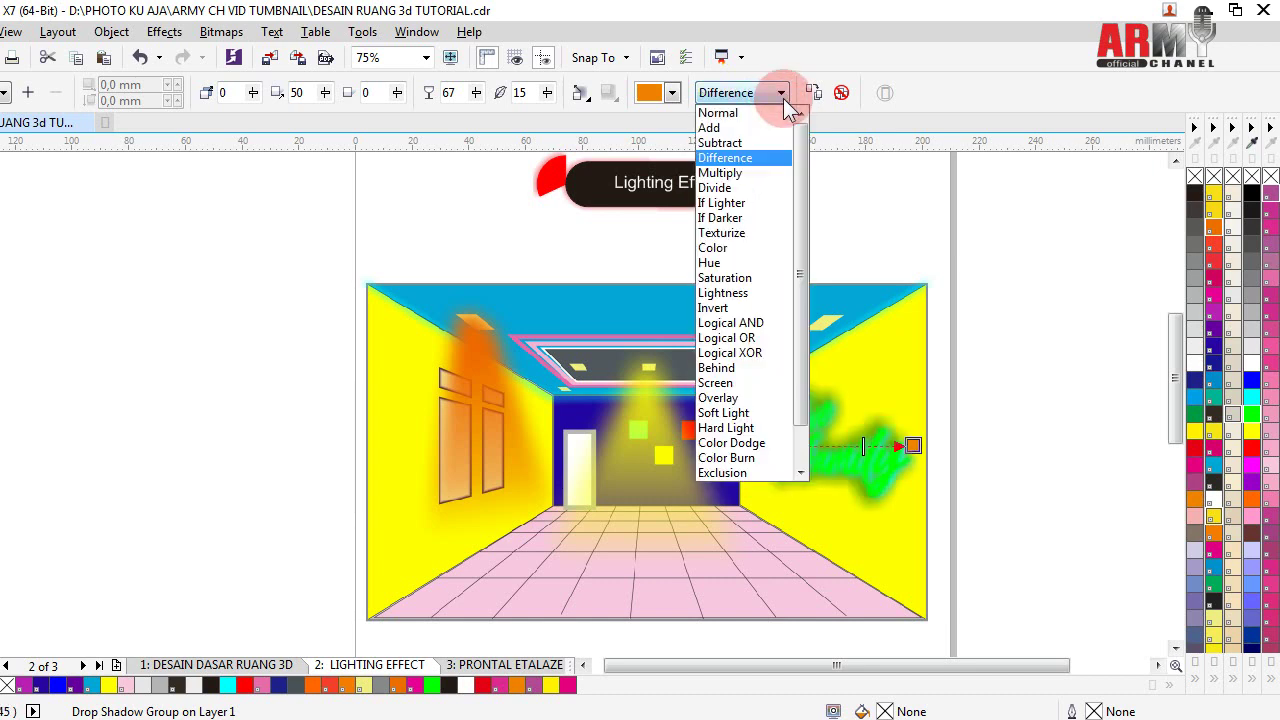
left_click(745, 175)
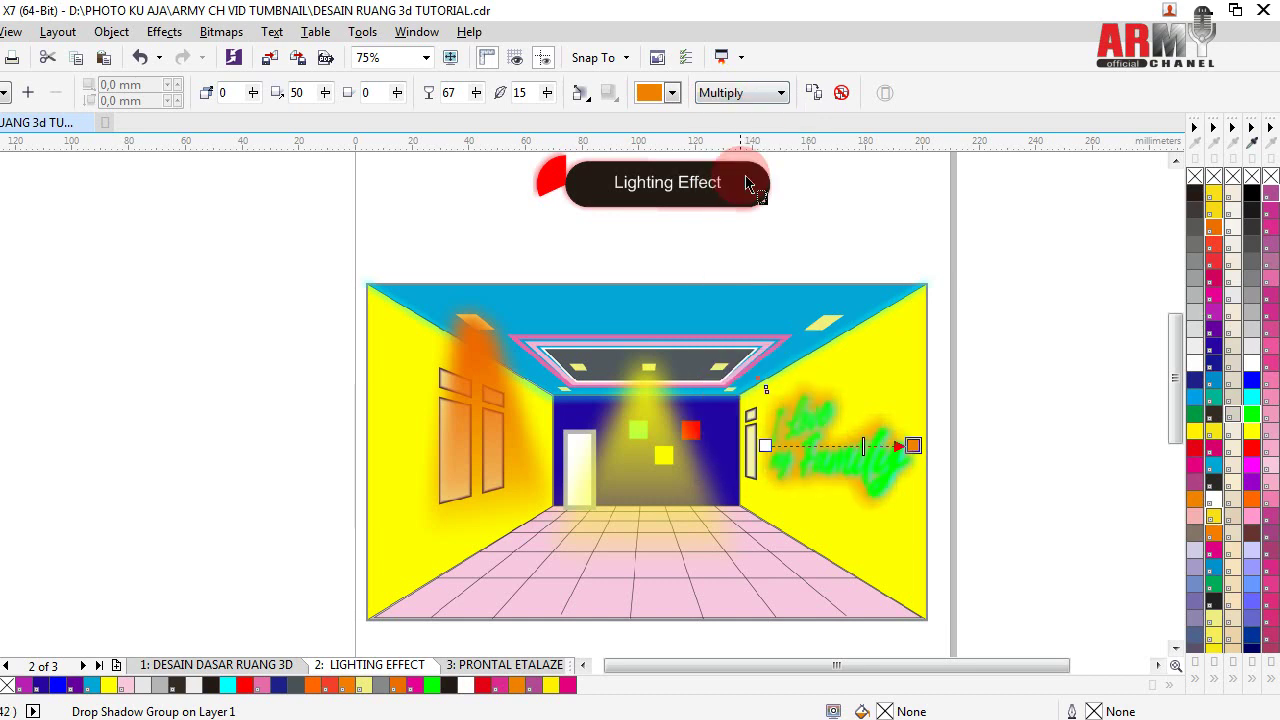
- Set the shadow blend to Subtract and adjust the glow shadow's placement
left_click(781, 92)
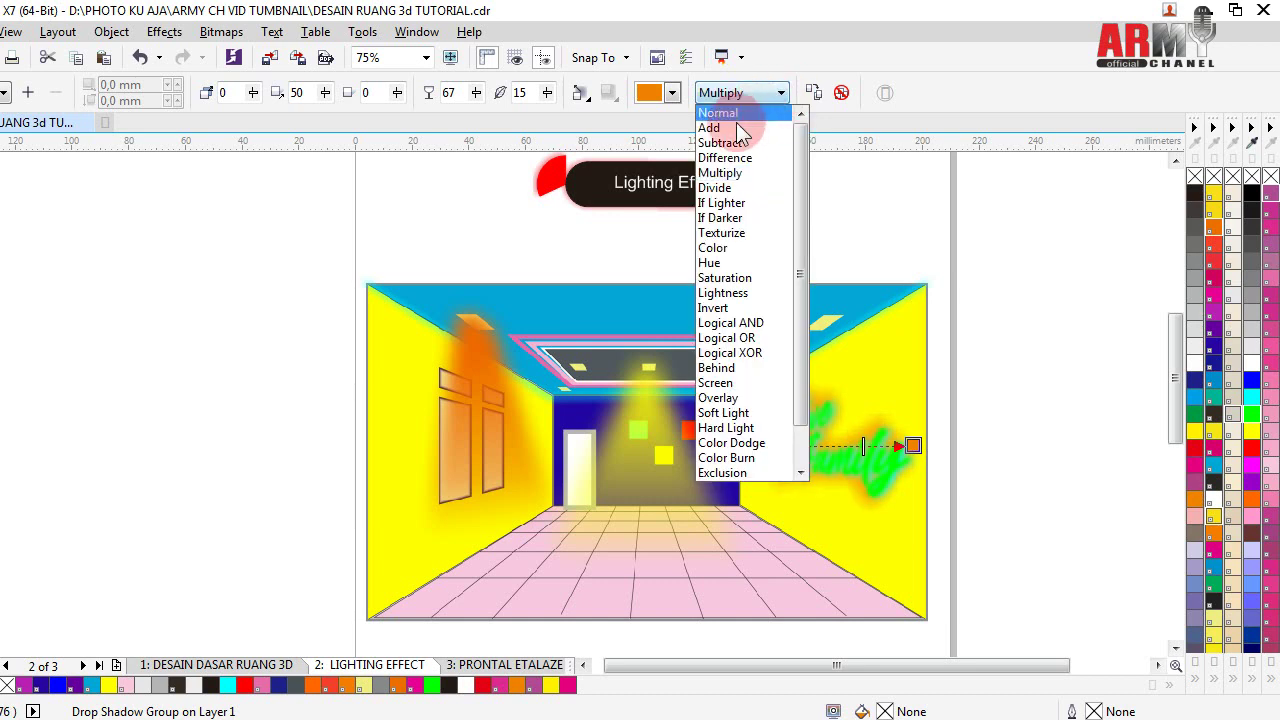
left_click(740, 92)
left_click(733, 140)
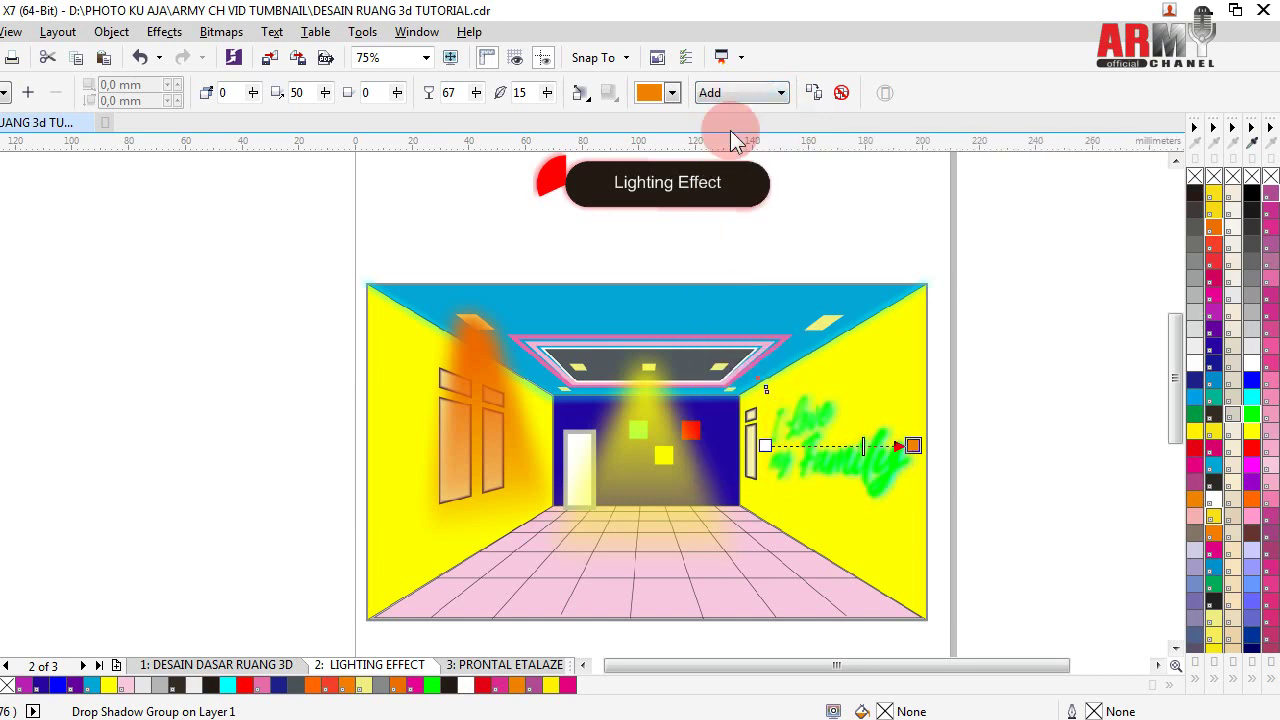
left_click(779, 95)
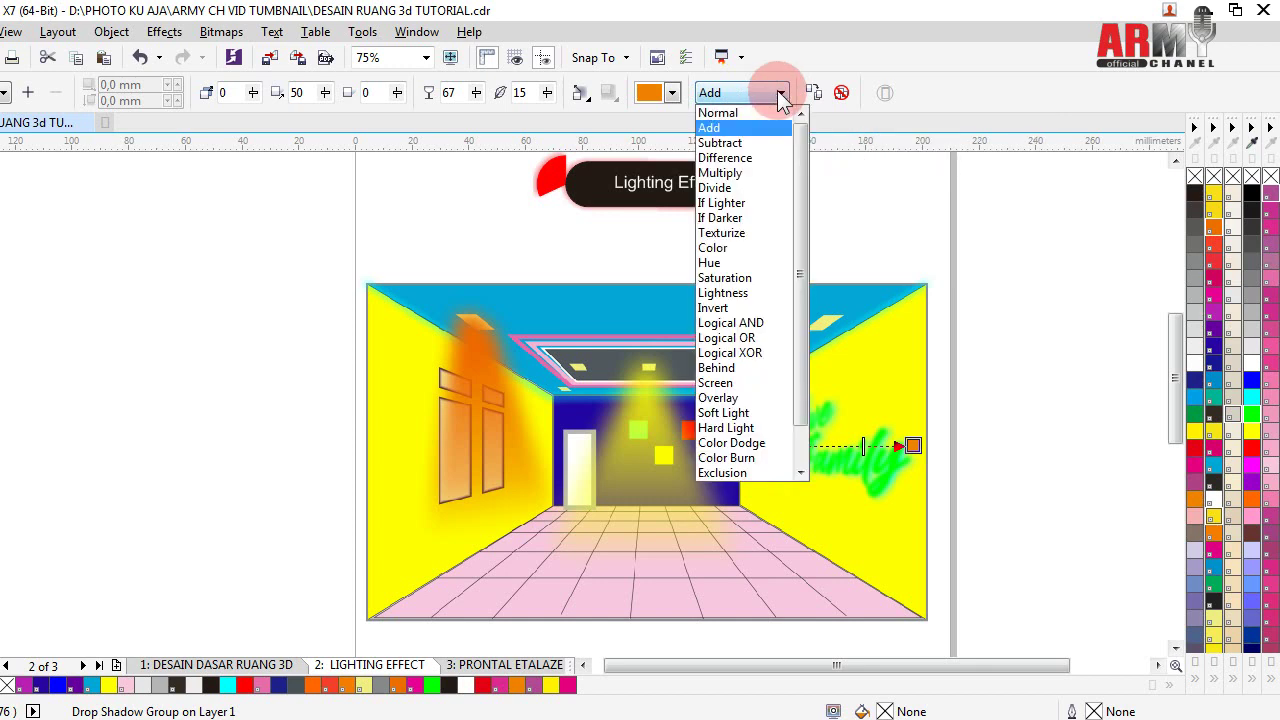
left_click(722, 145)
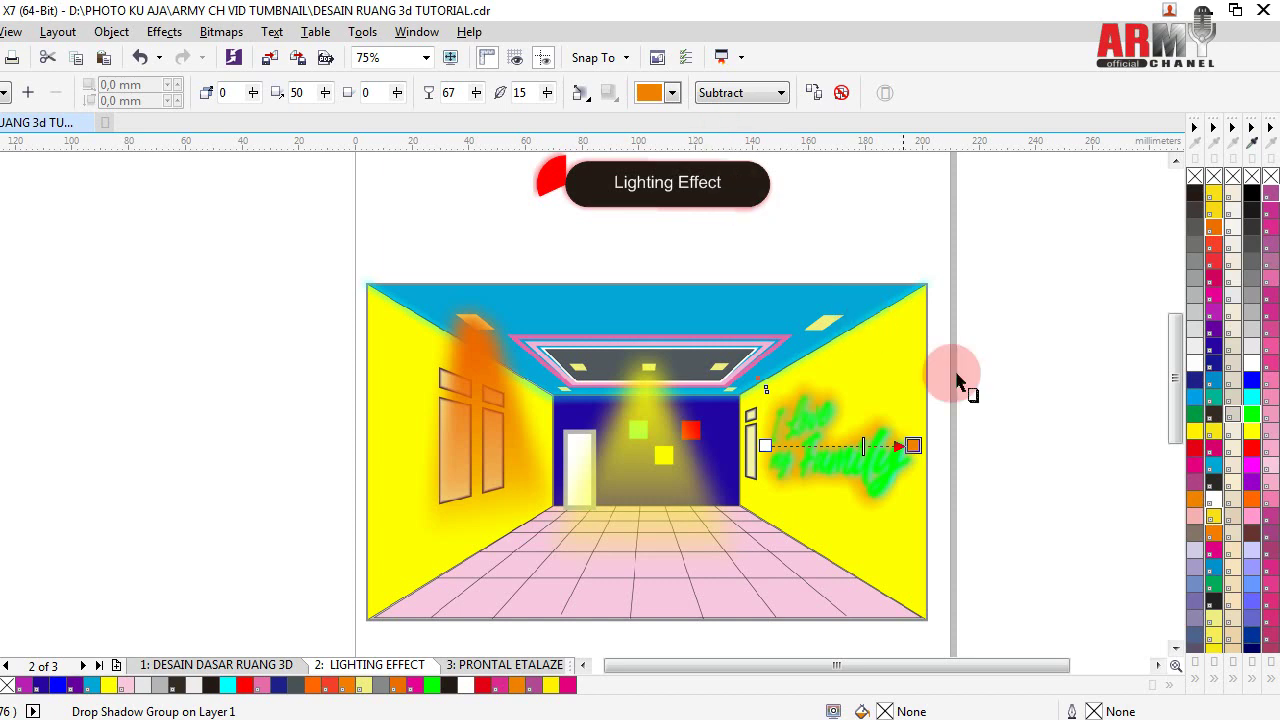
left_click_drag(913, 445, 530, 430)
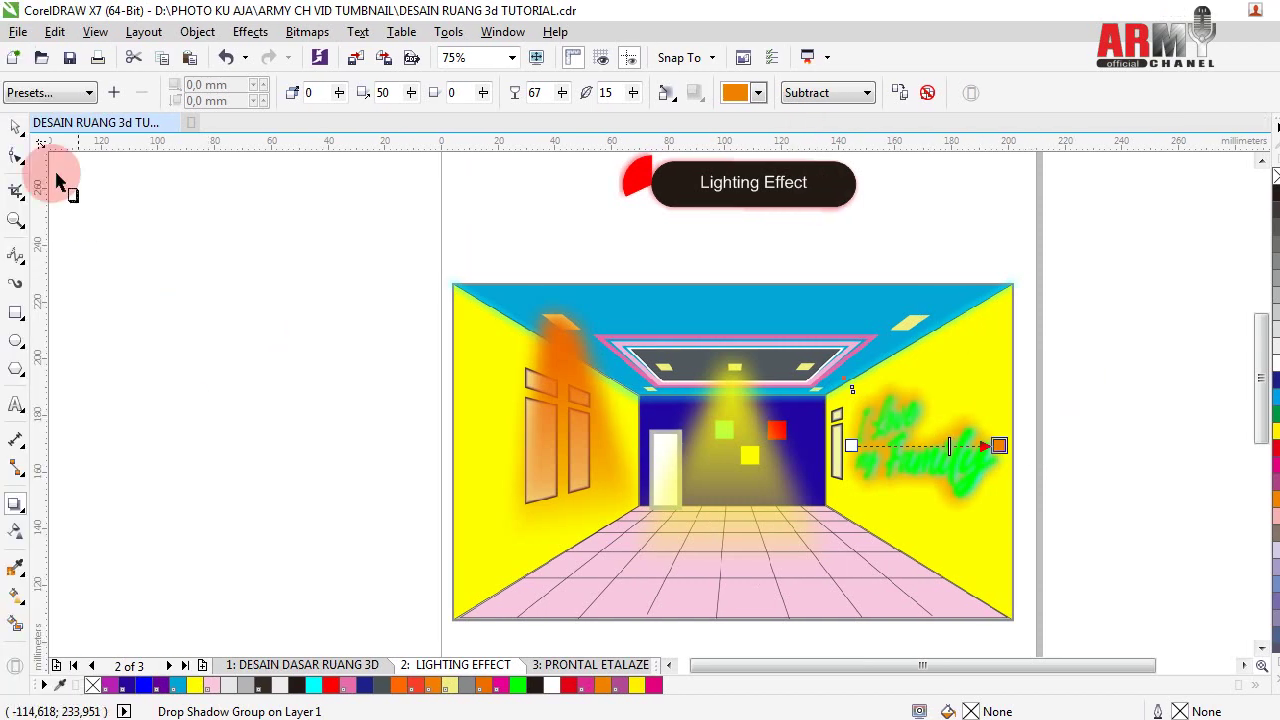
- Nudge the glowing text group on the right wall and move the orange glow lower
left_click(16, 127)
left_click(279, 330)
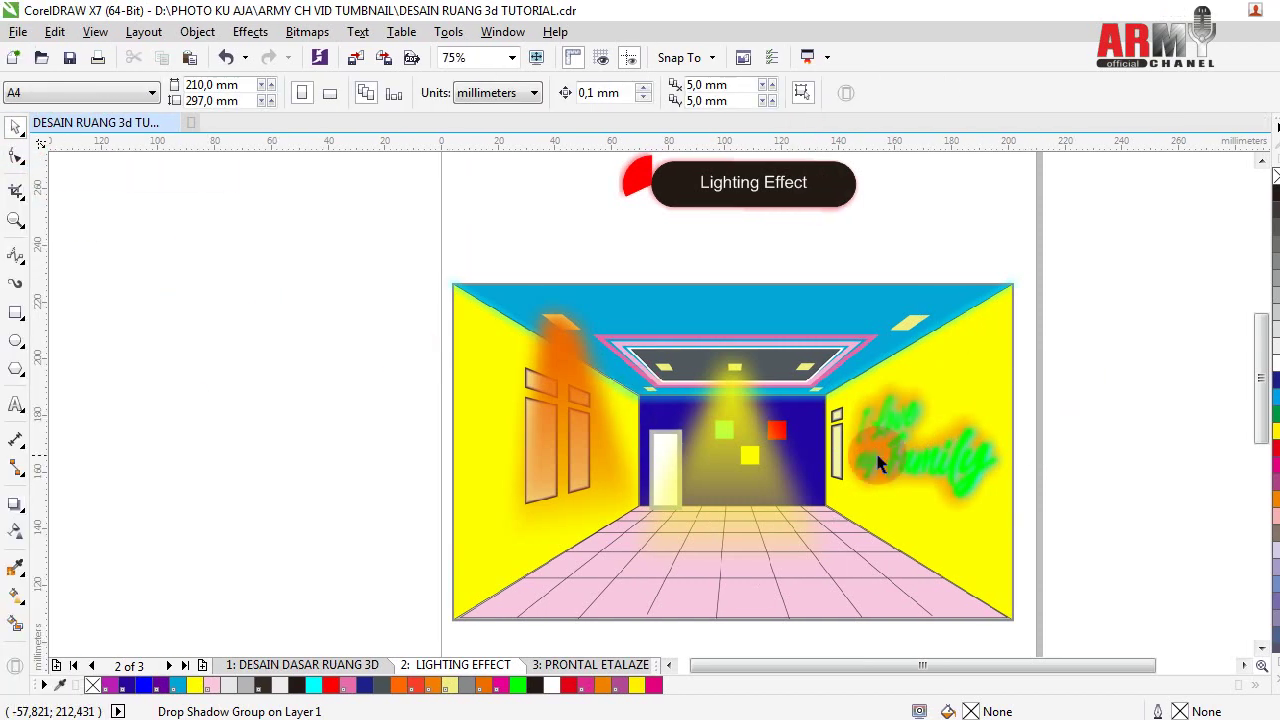
left_click(921, 448)
mouse_move(921, 448)
left_mouse_down()
mouse_move(930, 440)
mouse_move(922, 447)
left_mouse_up()
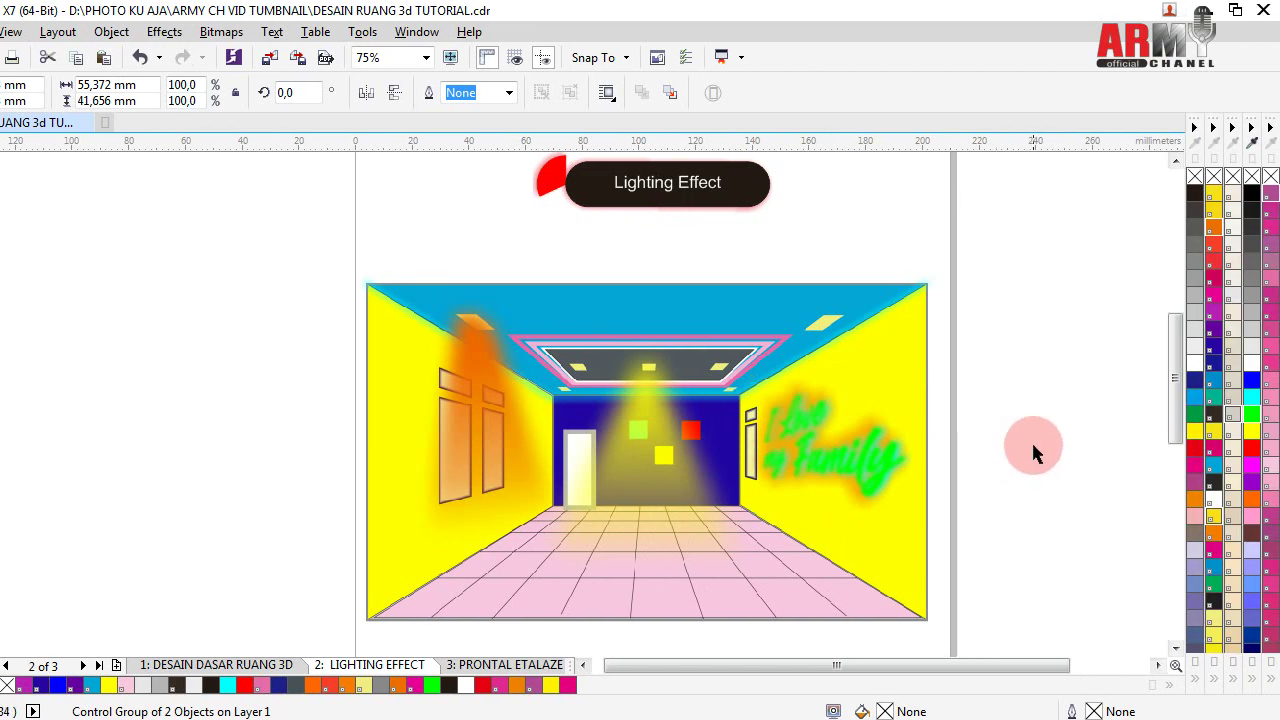
left_click(1033, 443)
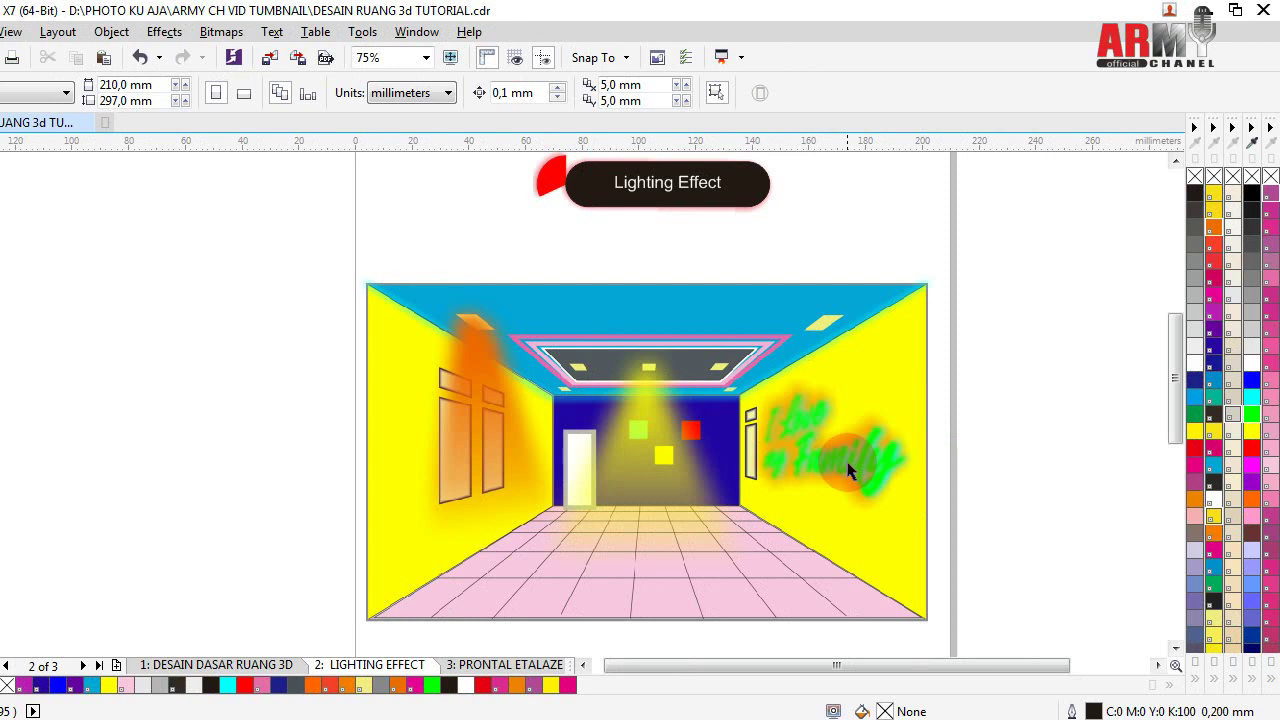
left_click_drag(989, 347, 756, 532)
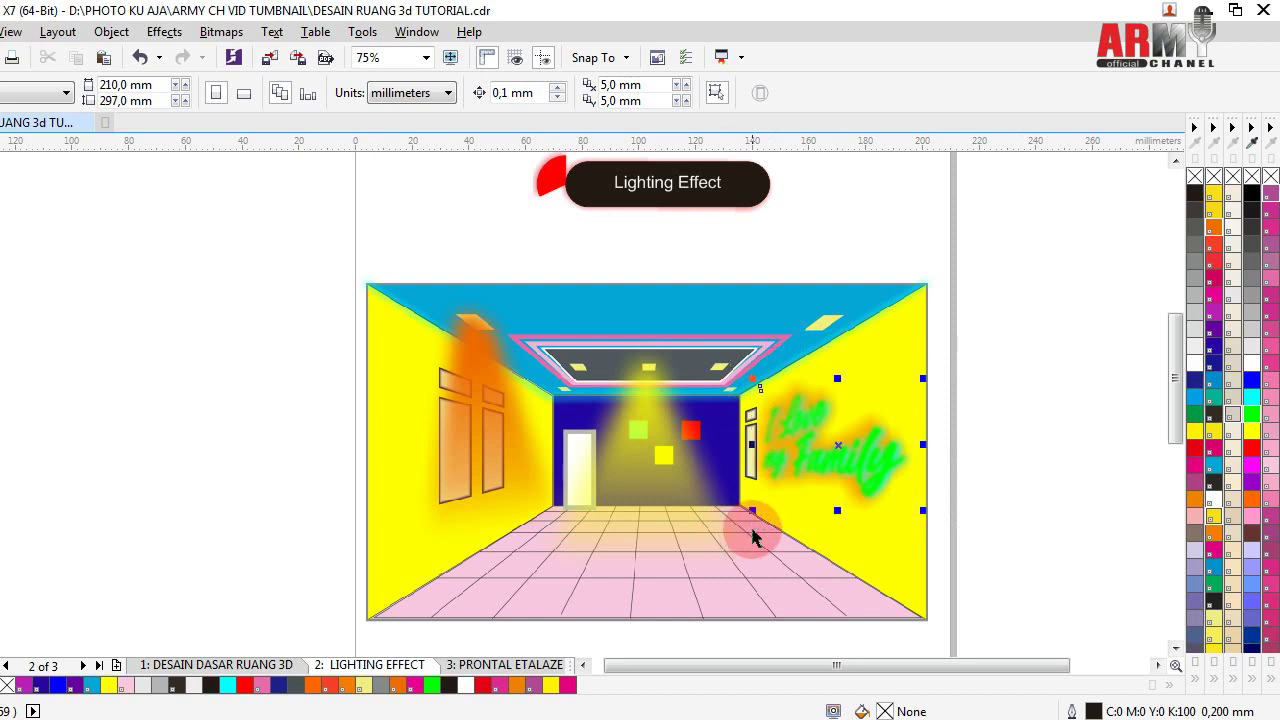
left_click_drag(834, 436, 829, 447)
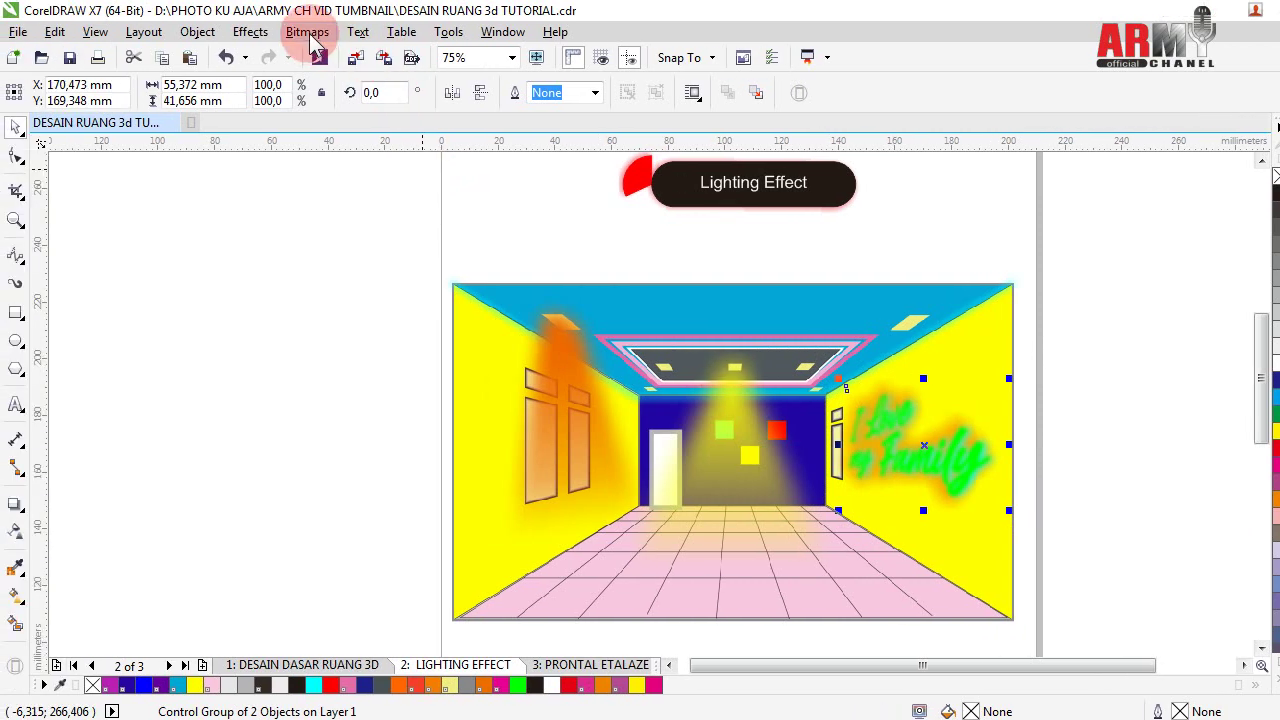
- Try Convert to Bitmap on the text group, then decline so the shadow is kept
left_click(308, 32)
left_click(330, 51)
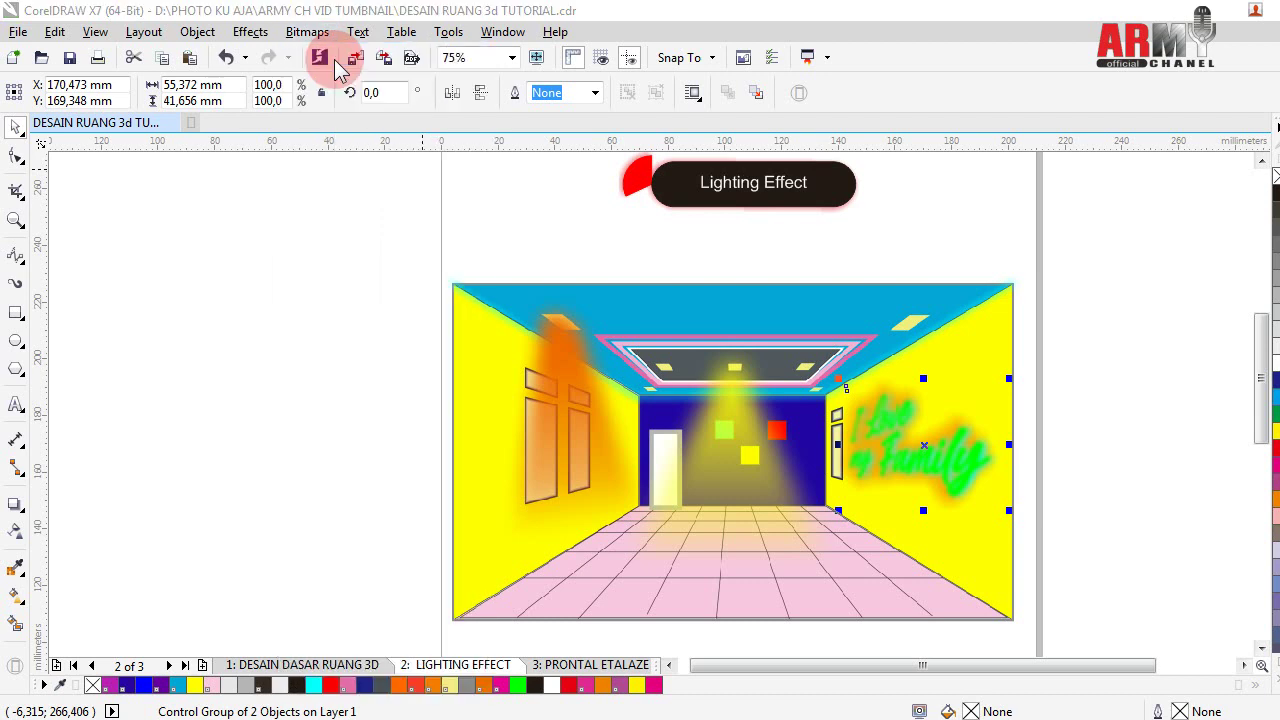
left_click(618, 474)
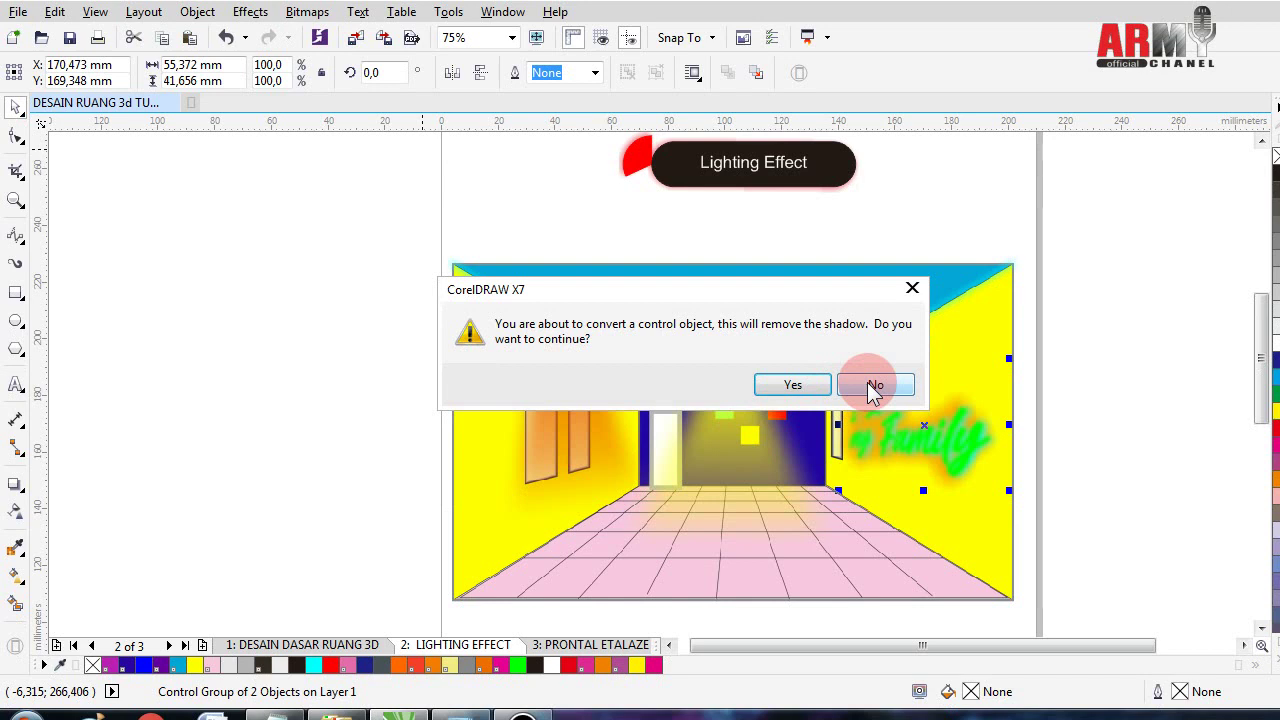
left_click(874, 386)
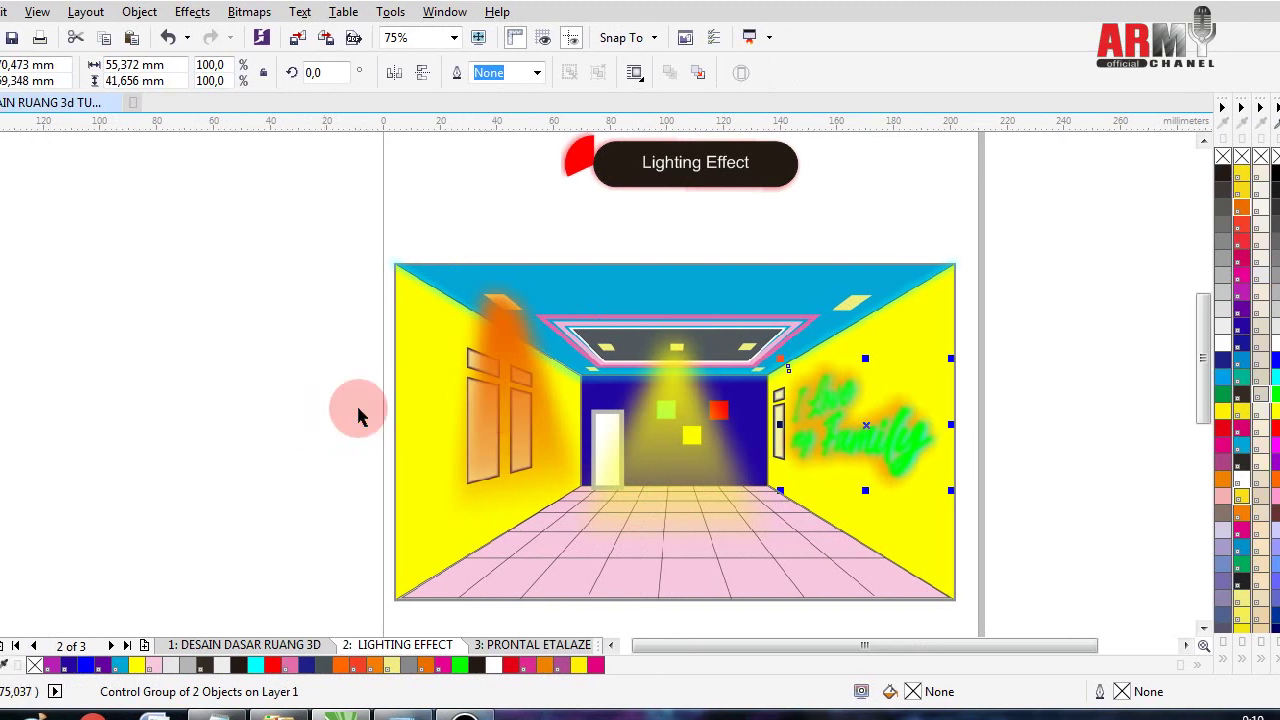
- Move the glowing text group slightly lower on the right wall and deselect it
mouse_move(854, 441)
left_mouse_down()
mouse_move(834, 491)
mouse_move(852, 435)
left_mouse_up()
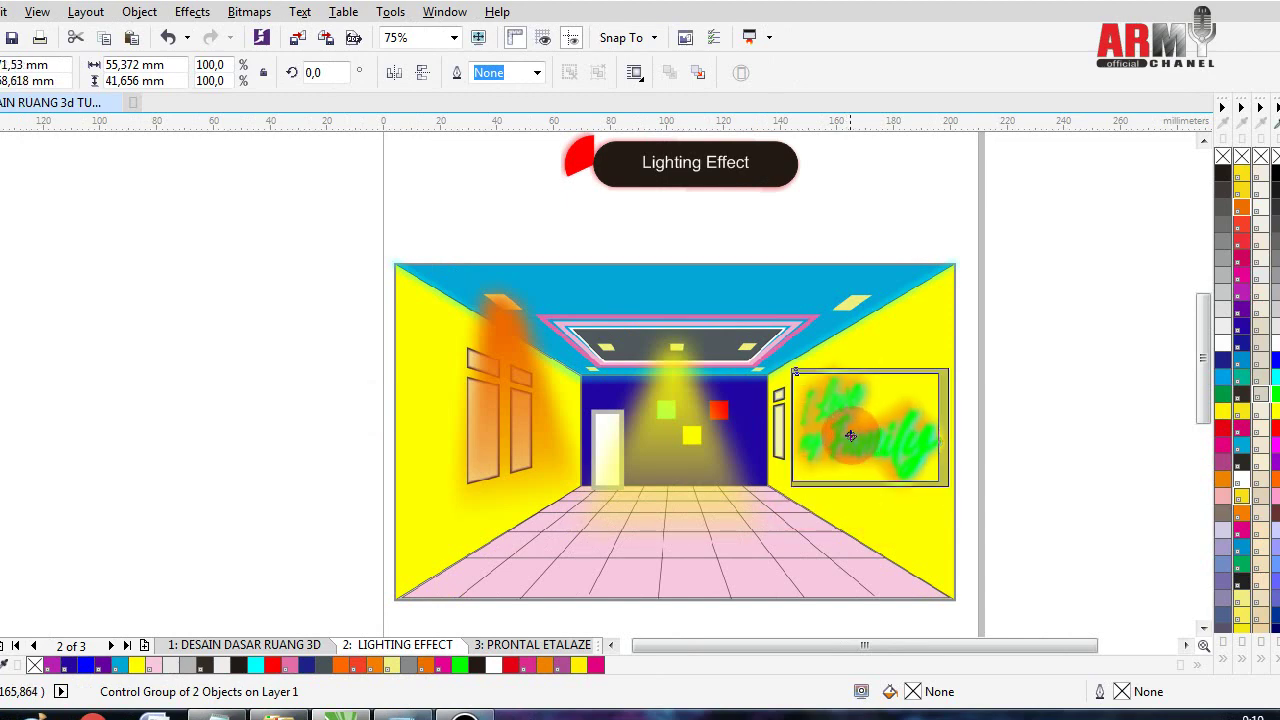
left_click_drag(852, 435, 848, 432)
left_click(346, 423)
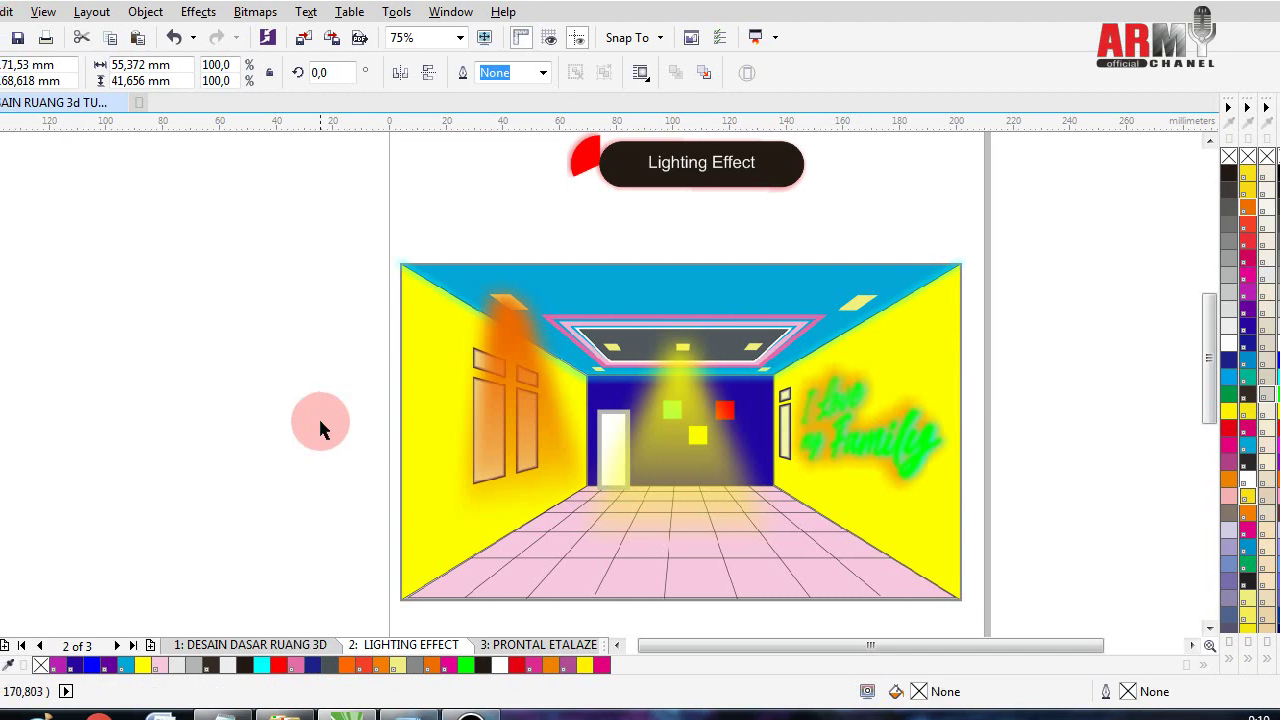
left_click(522, 390)
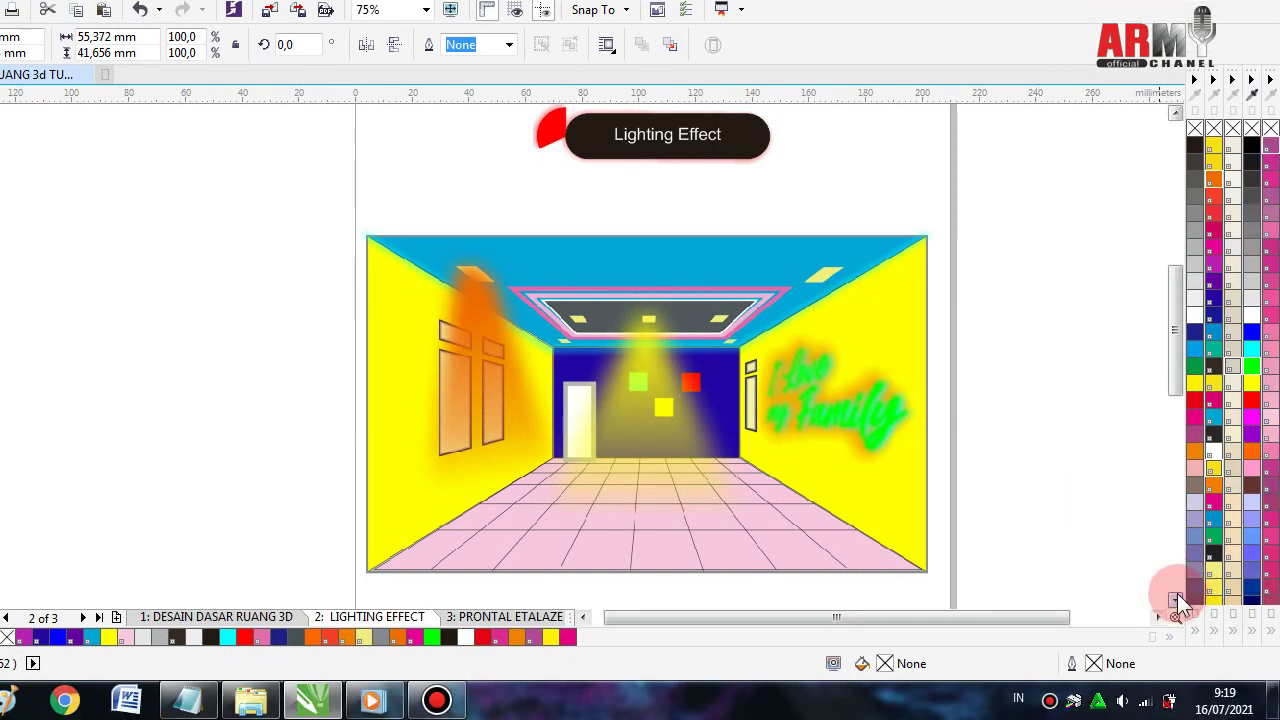
left_click(1178, 592)
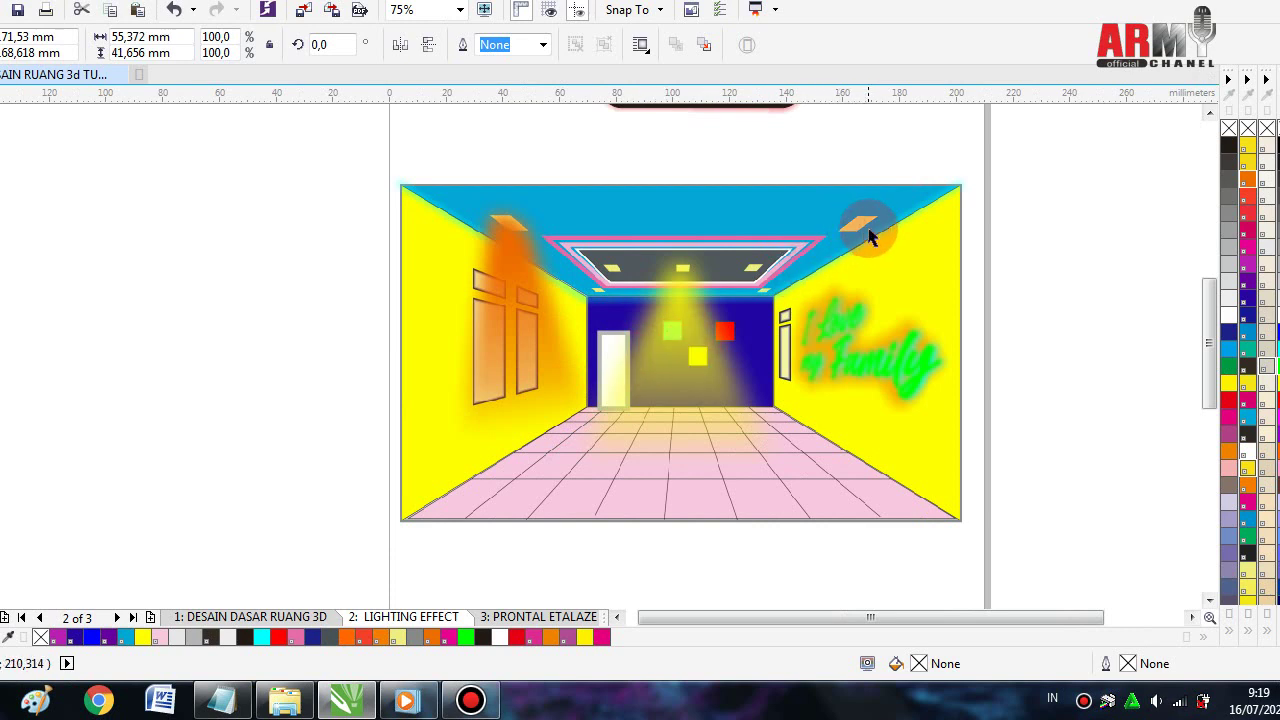
left_click(1160, 617)
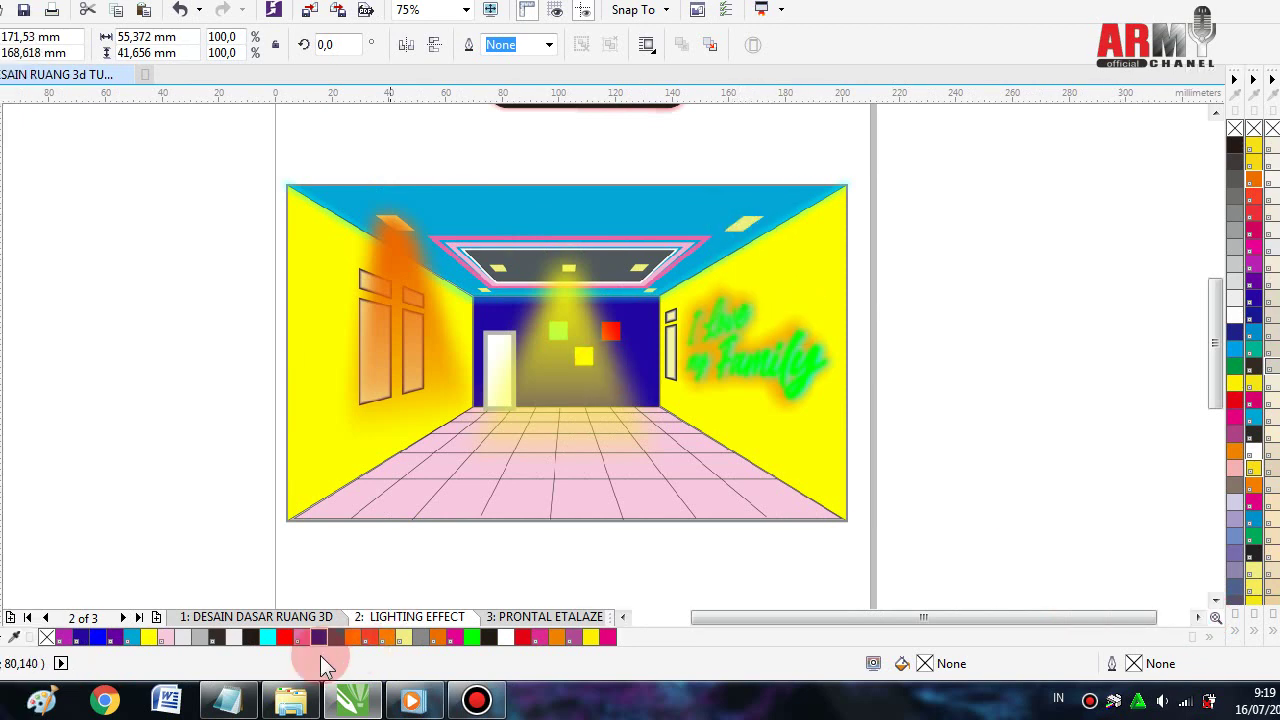
mouse_move(347, 700)
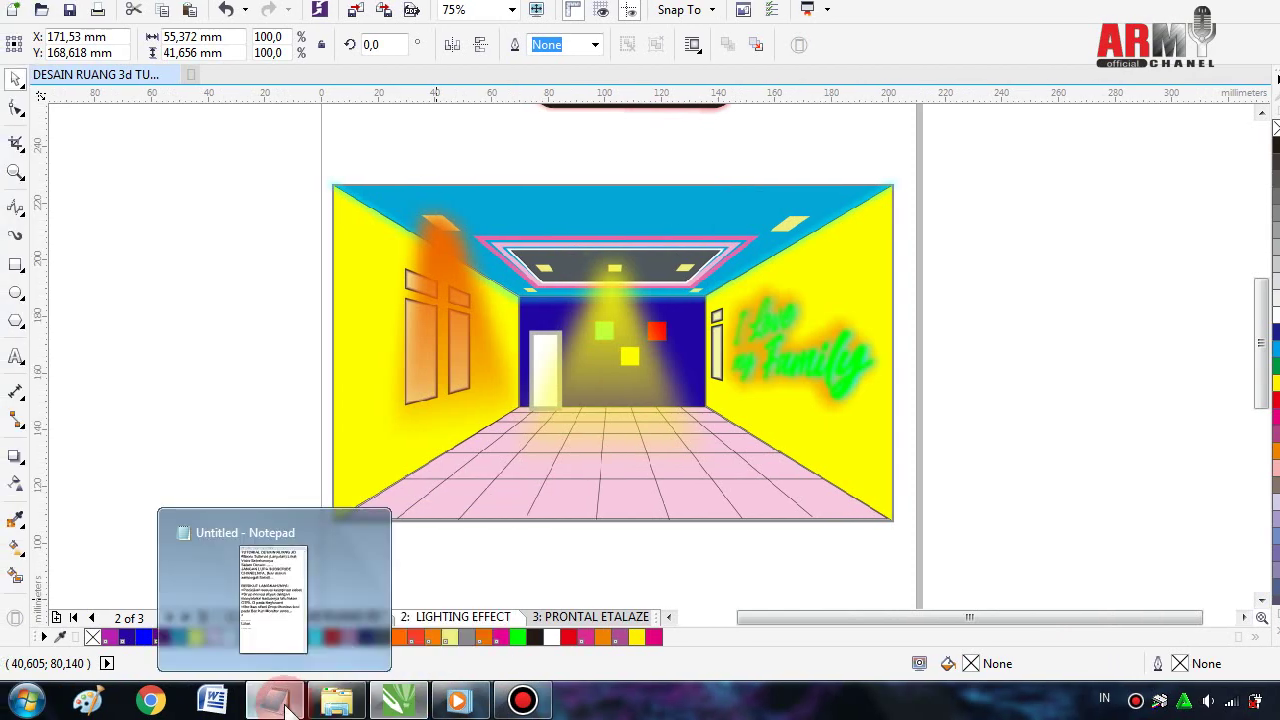
- Note 'Sekali lagi..tambahkan Cahaya Lampu dari Plapon..langkahnya sama yang sebelumnya..' and begin a '>' line
left_click(230, 700)
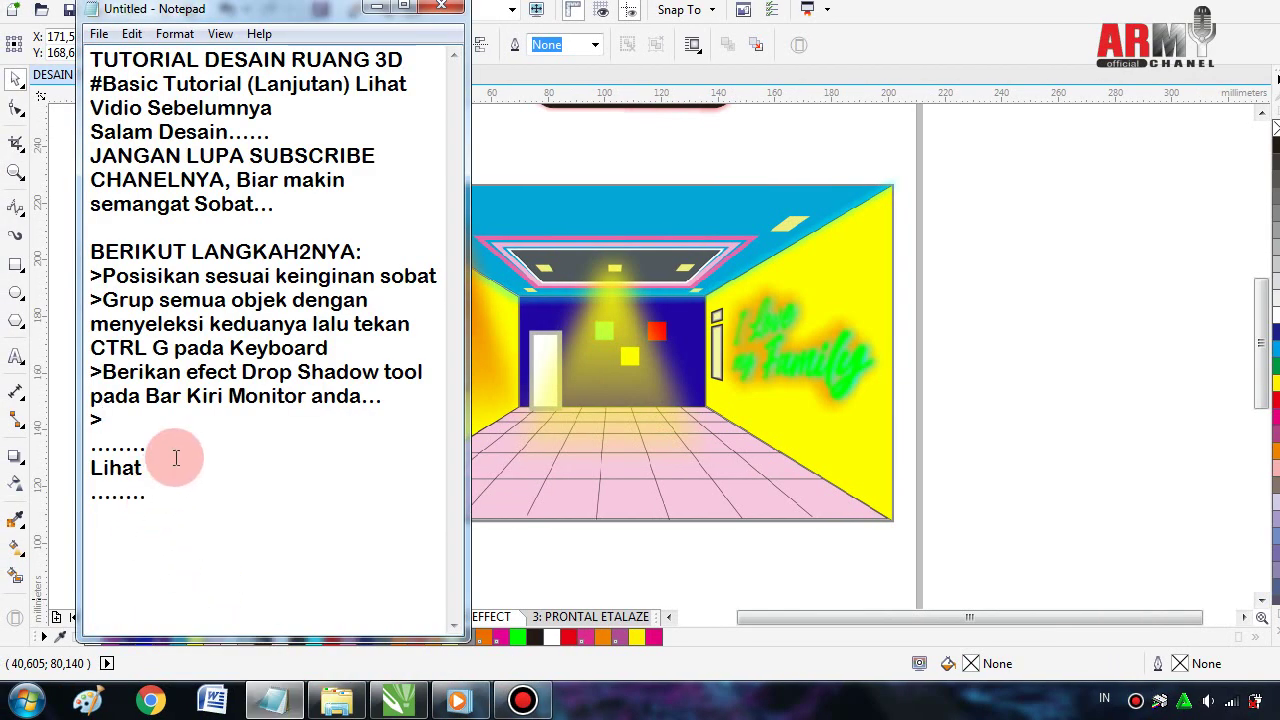
type("Sekali lag")
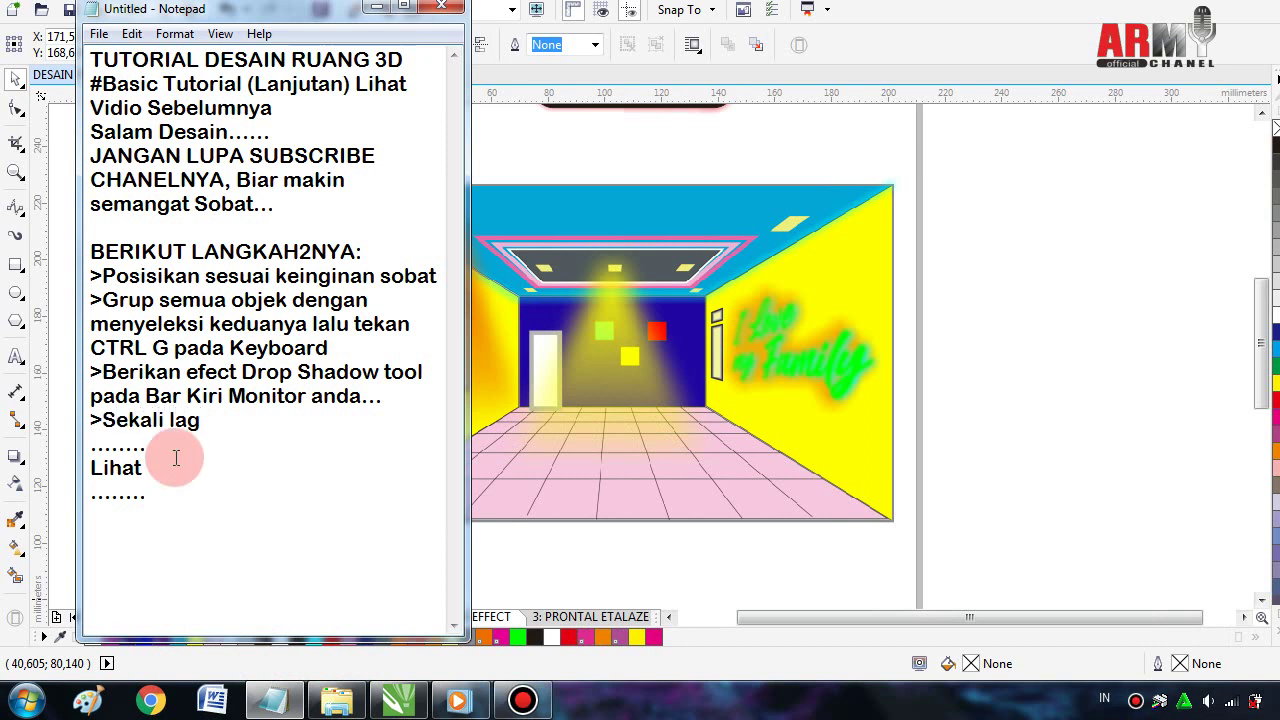
type("i")
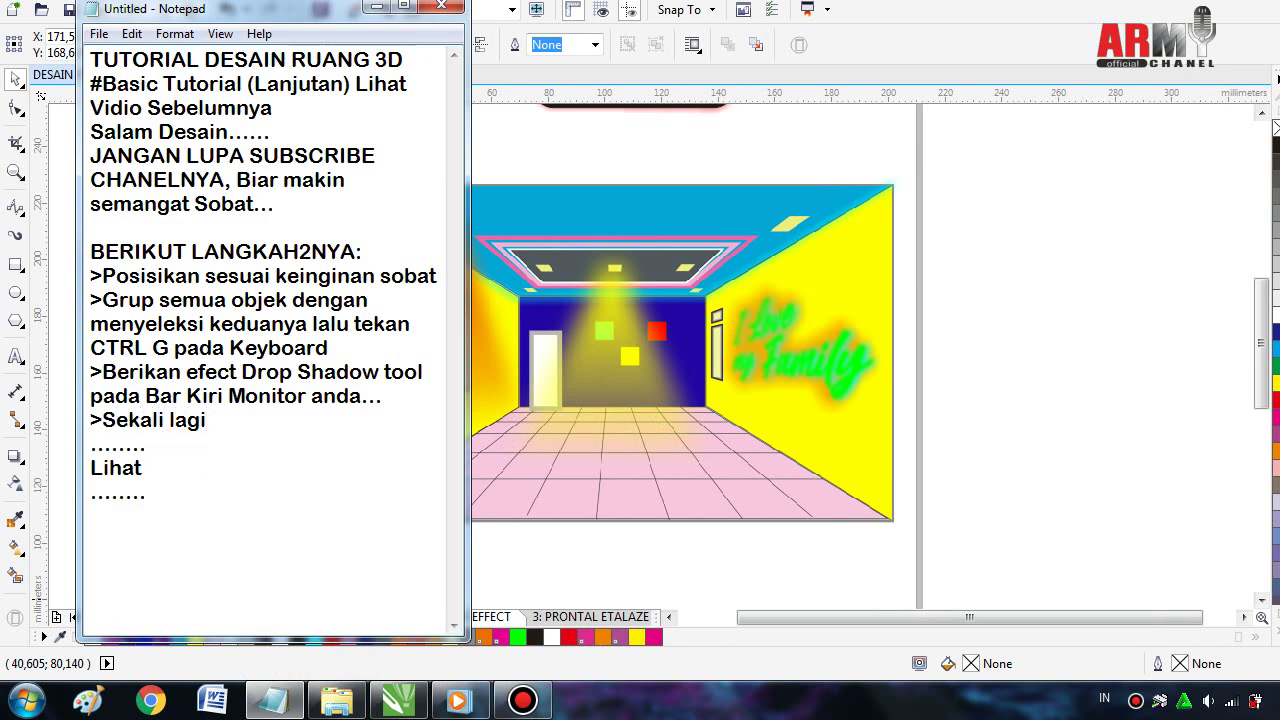
type("..tamb")
type("ahkan Ca")
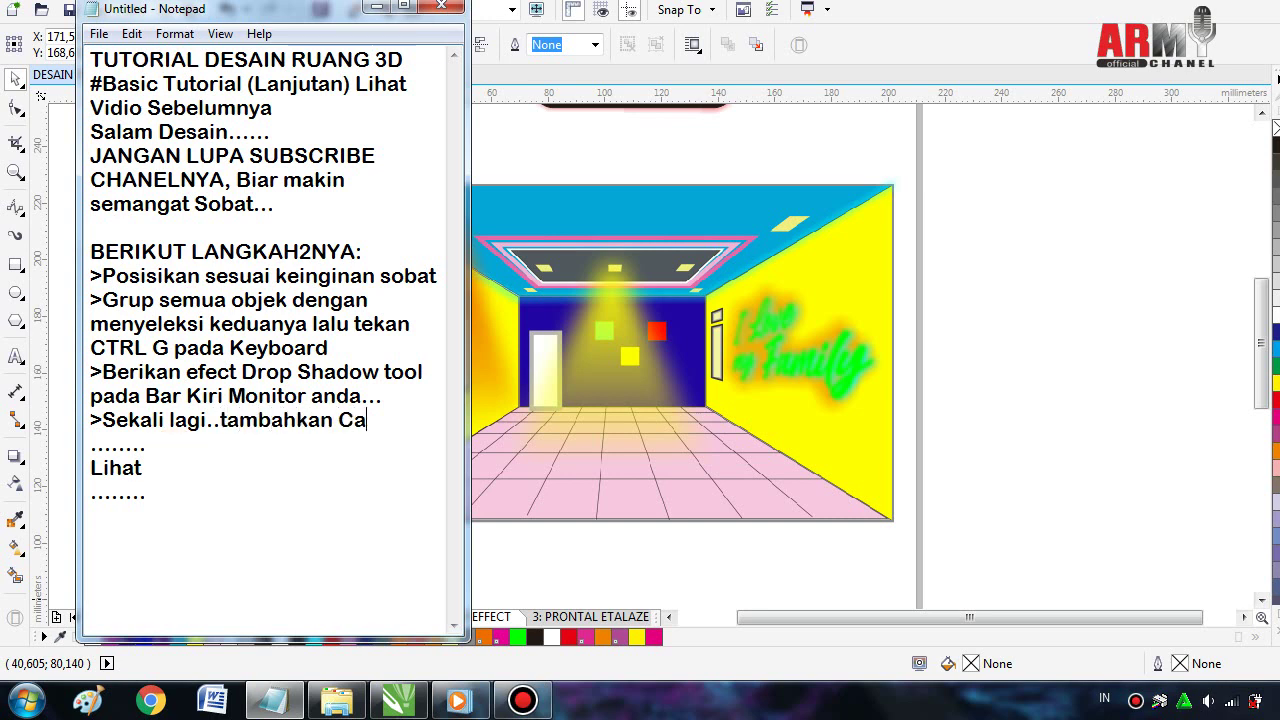
type("haya L")
type("ampu")
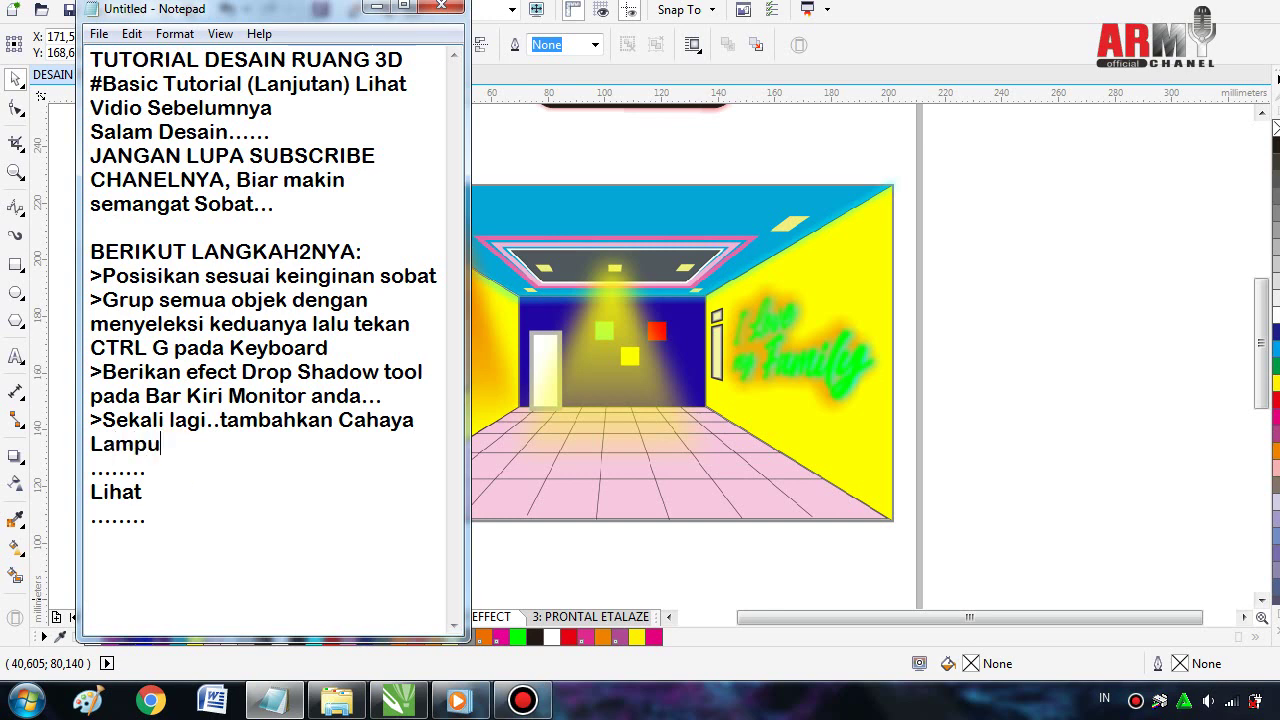
type(" dari ")
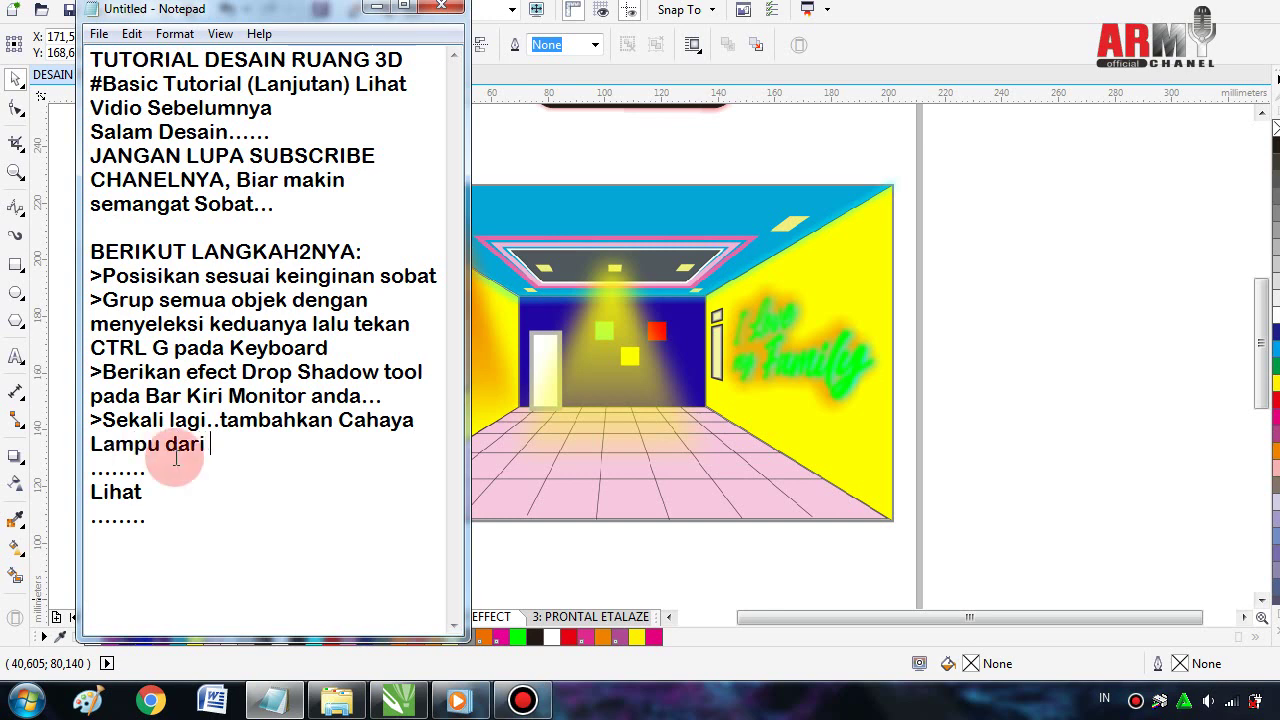
type("Plapon")
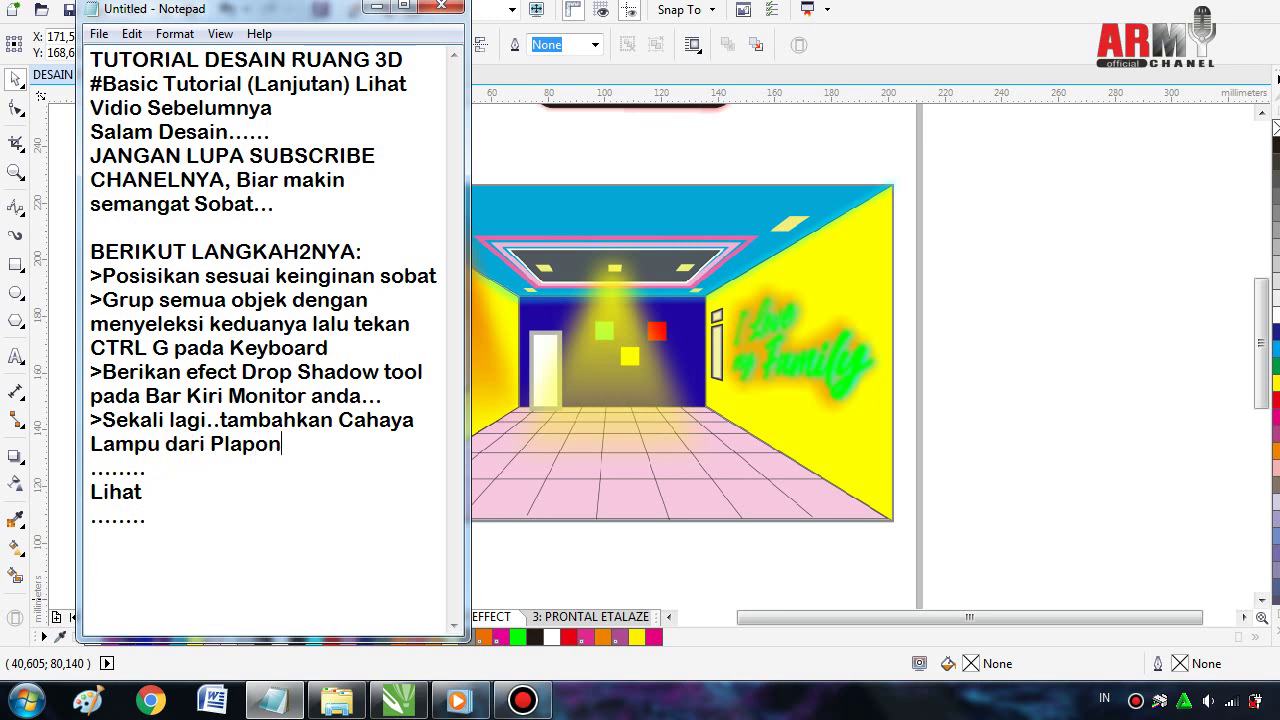
type("..lan")
type("gkahnya s")
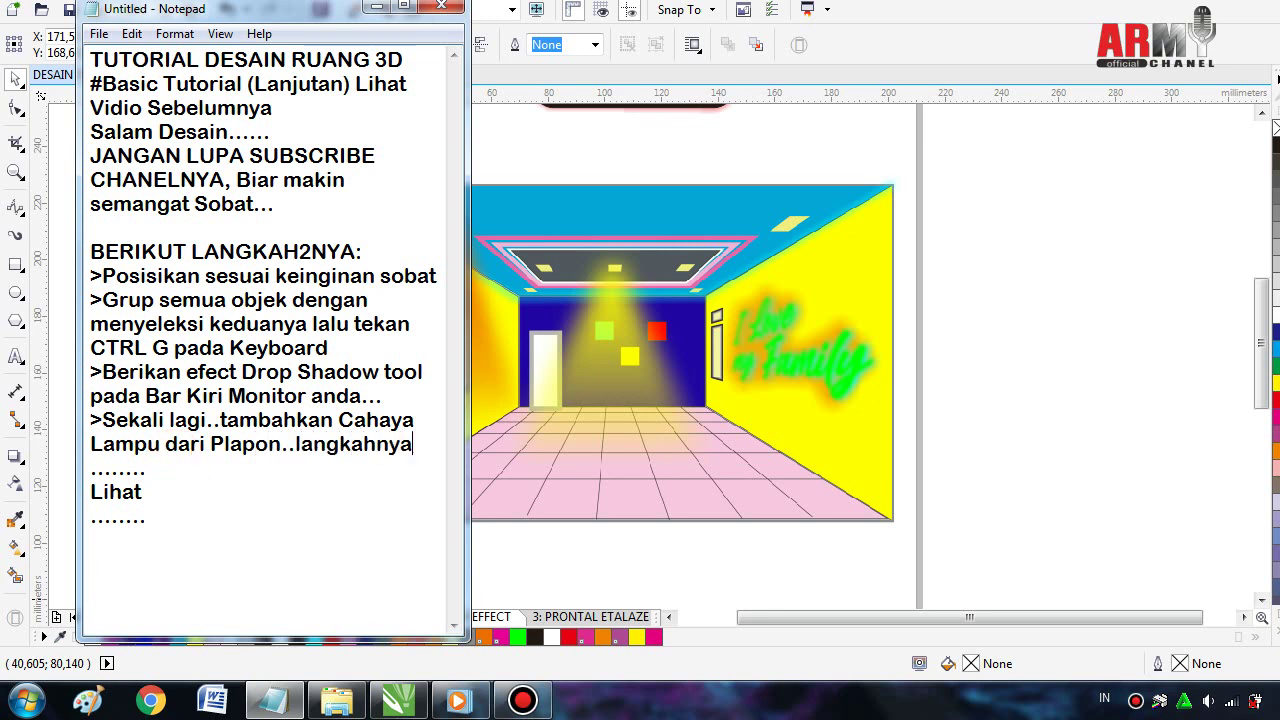
type("ama ")
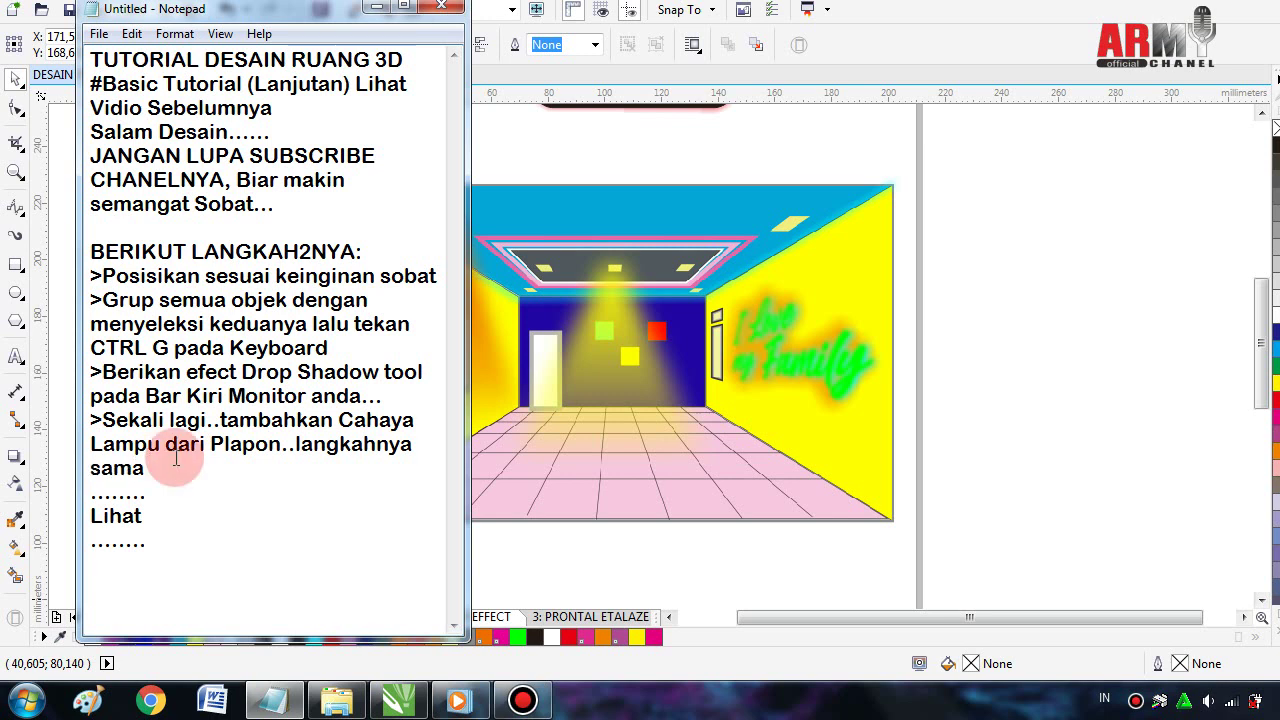
type("yang sebelumny")
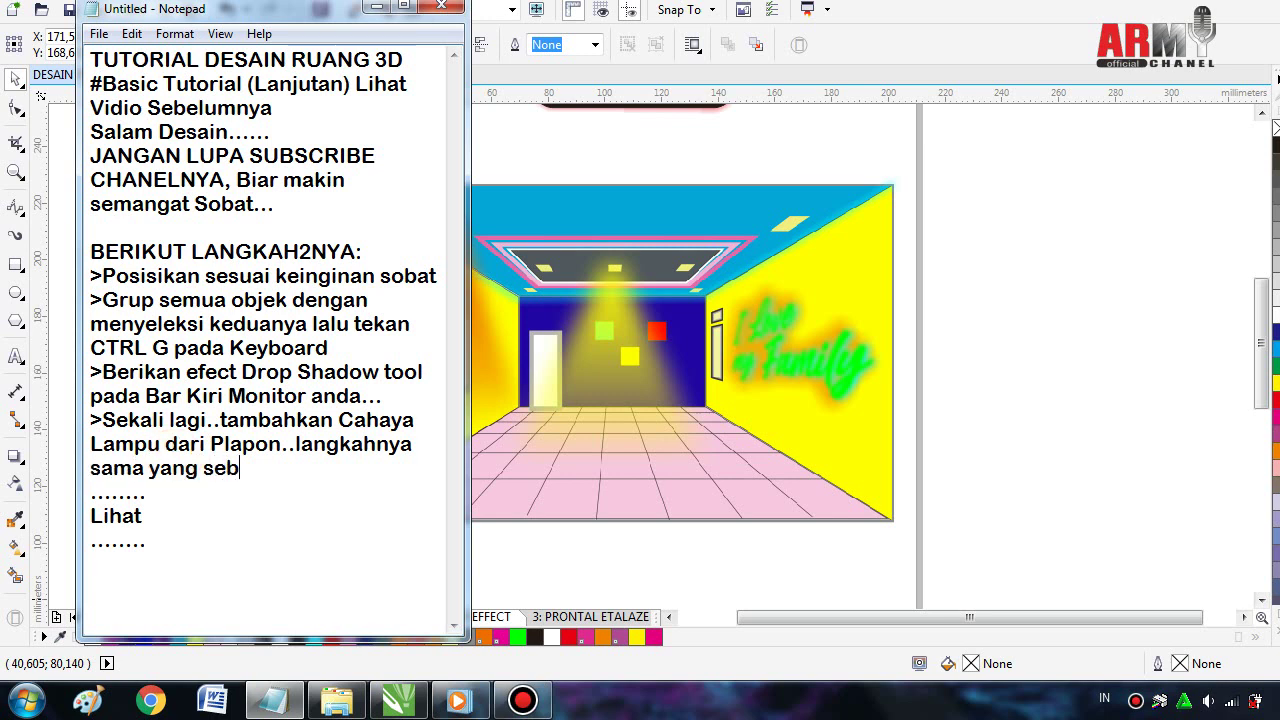
type("a")
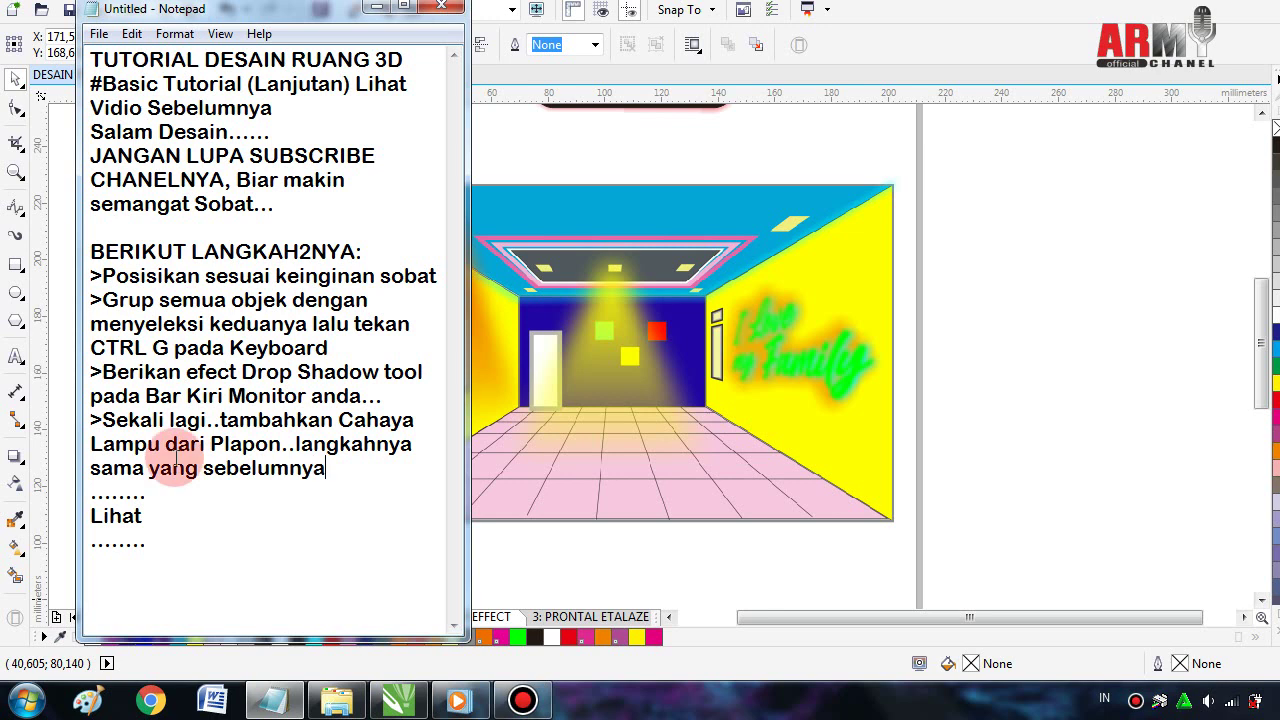
type("....")
key("Return")
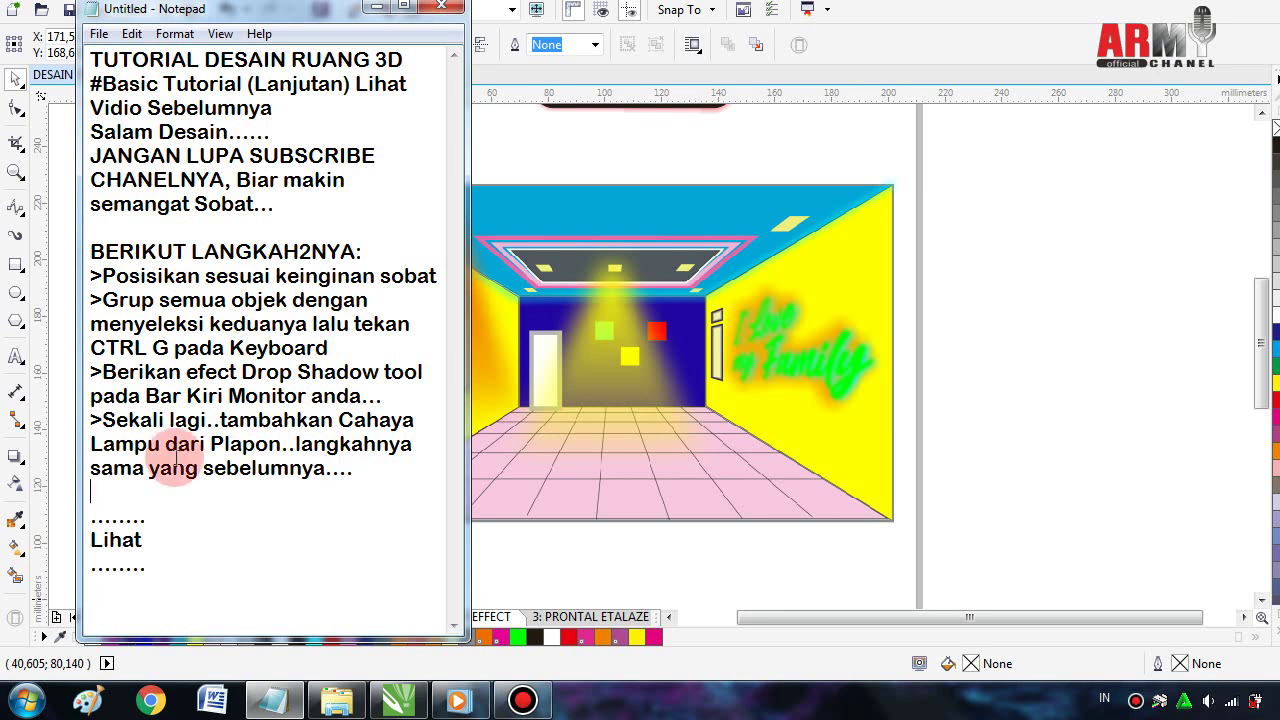
type(">")
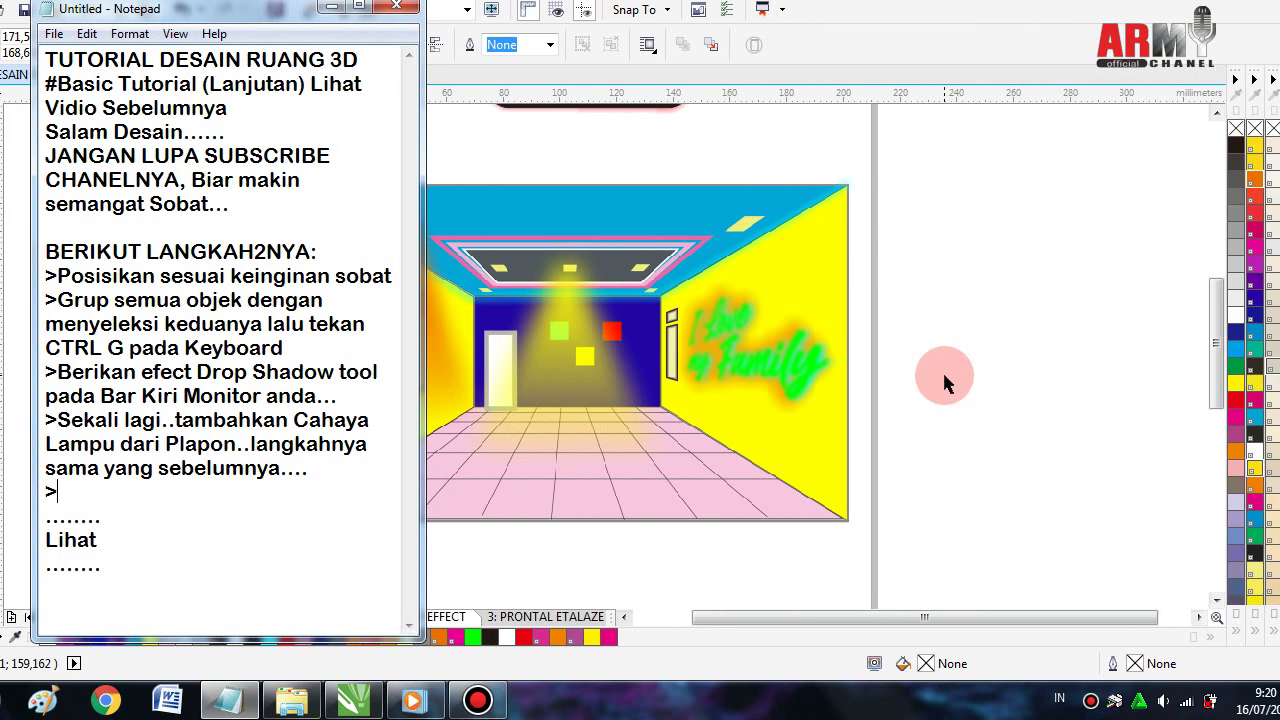
- Select the Pen tool from the Curve flyout
left_click(945, 380)
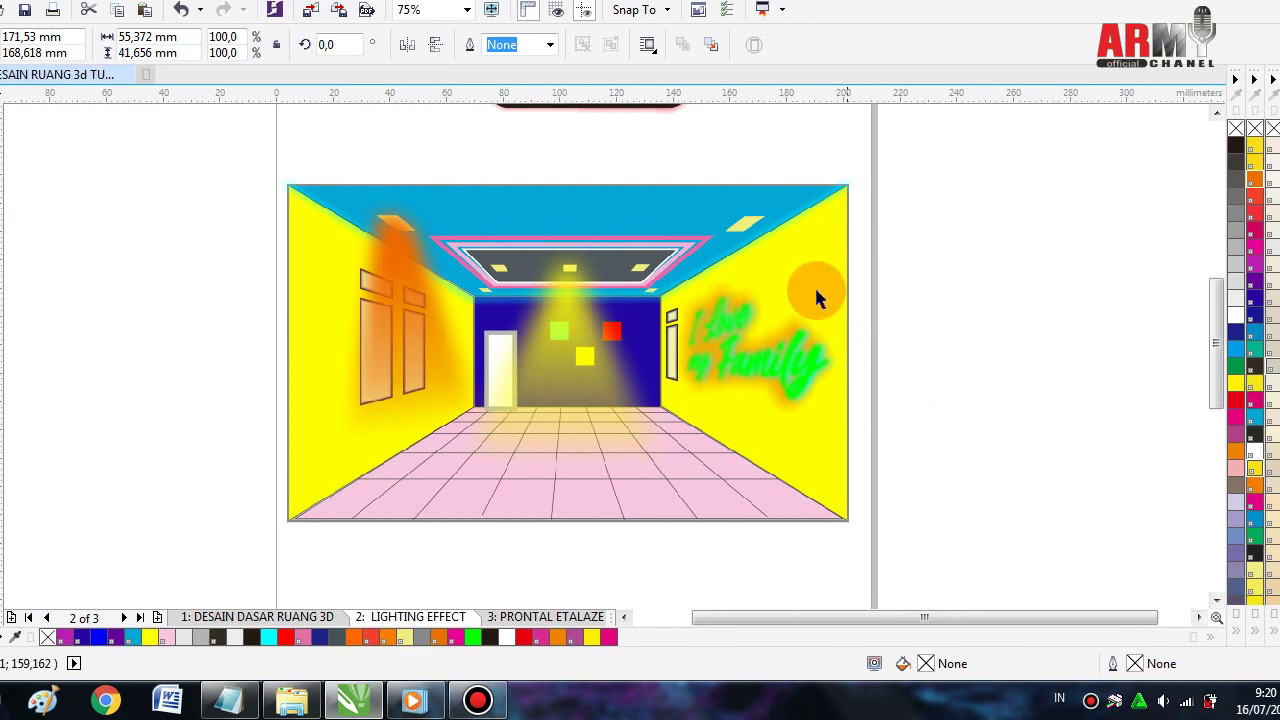
scroll(746, 220, "up", 1)
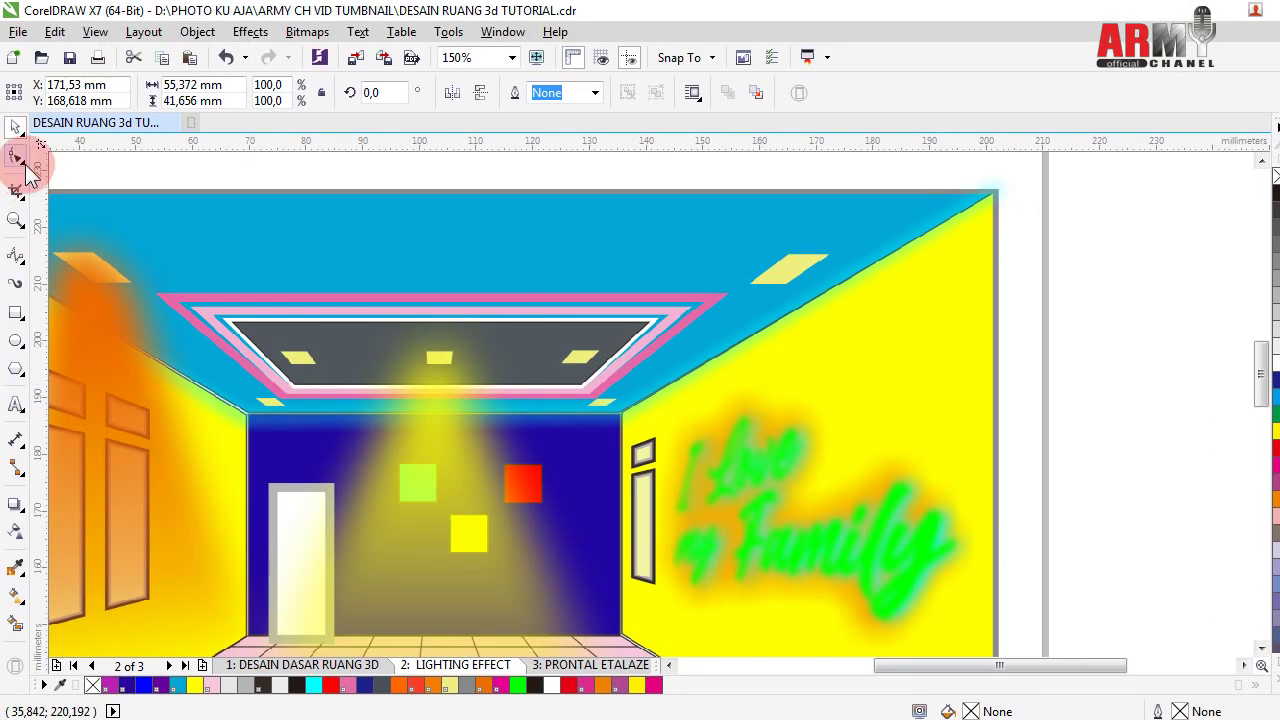
left_click(22, 162)
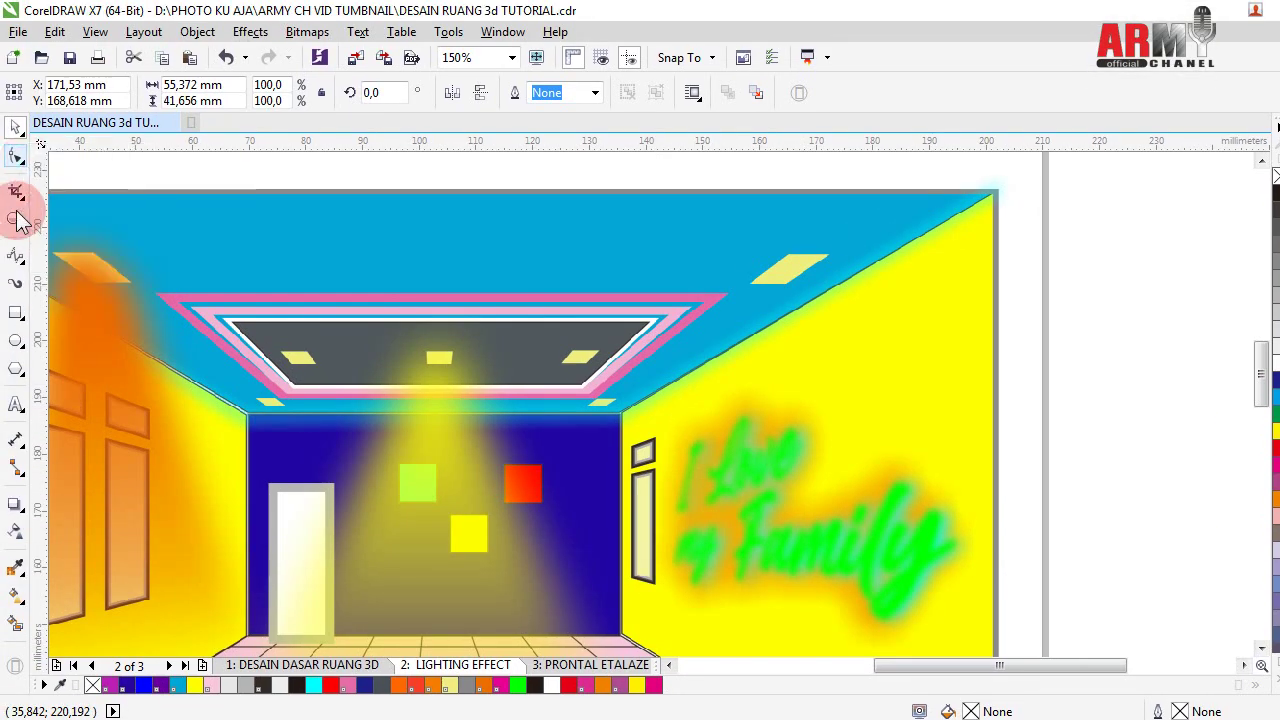
left_click(22, 197)
left_click(18, 221)
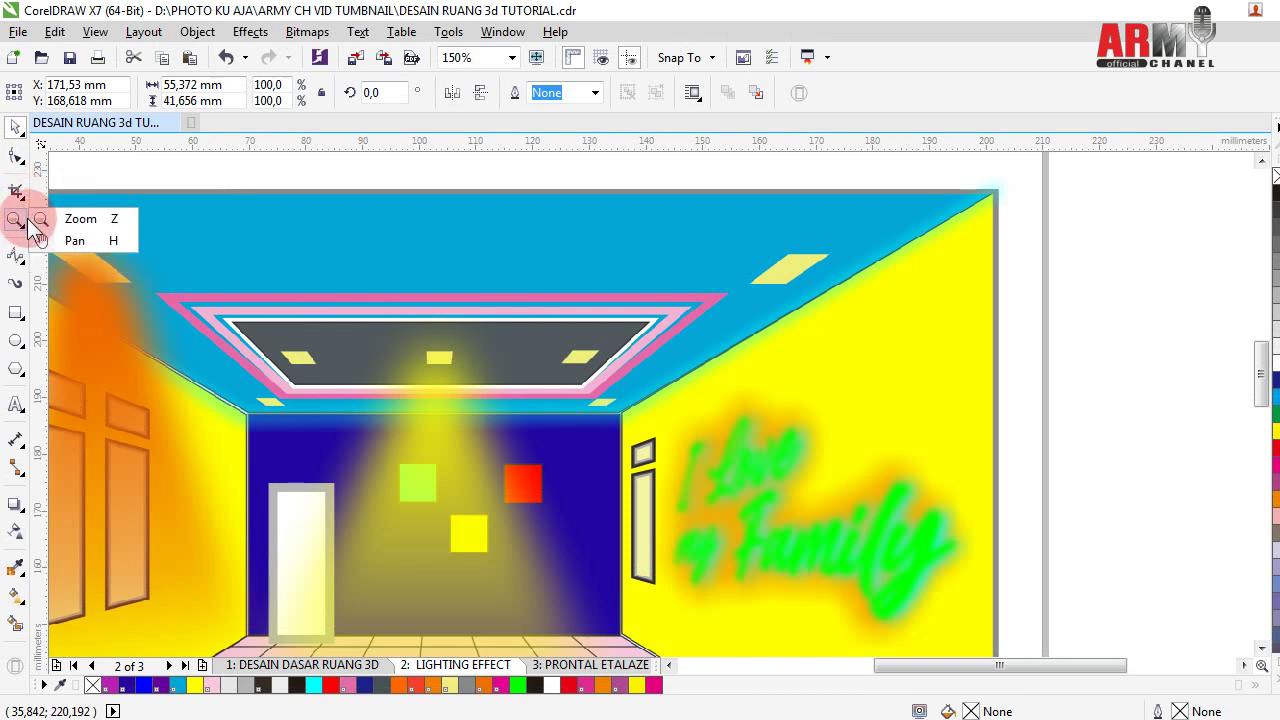
left_click(18, 257)
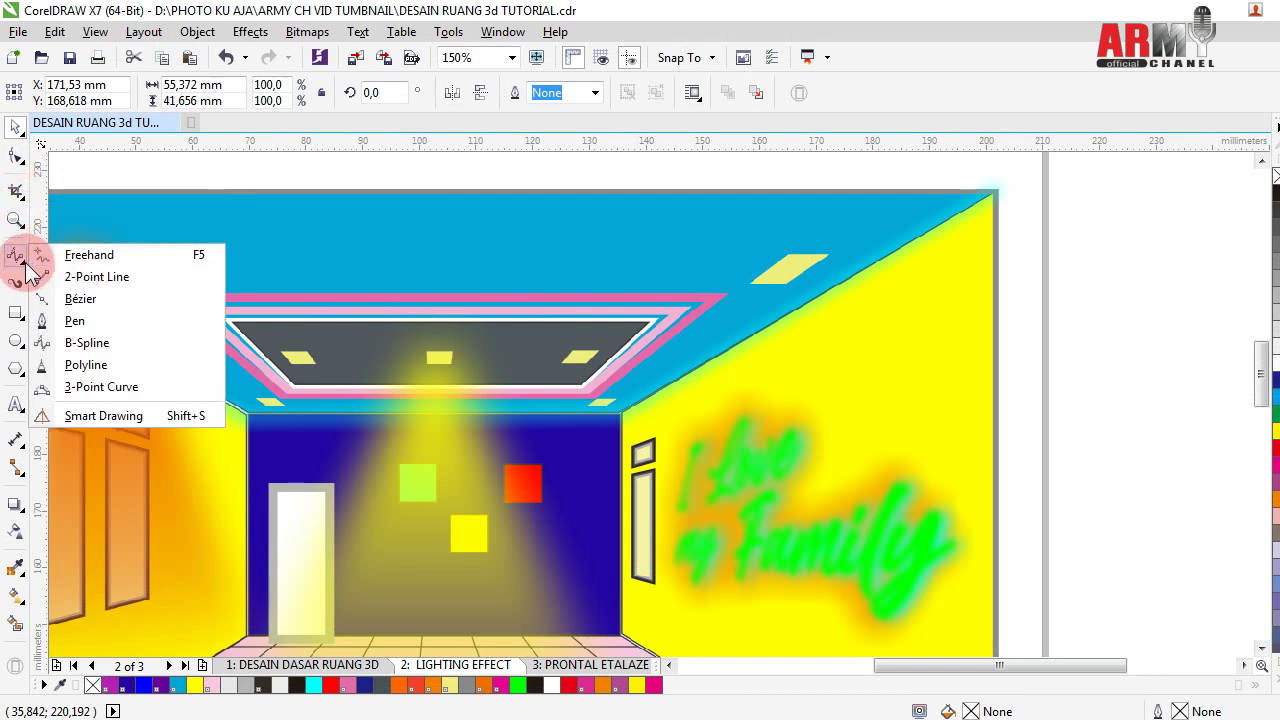
left_click(79, 318)
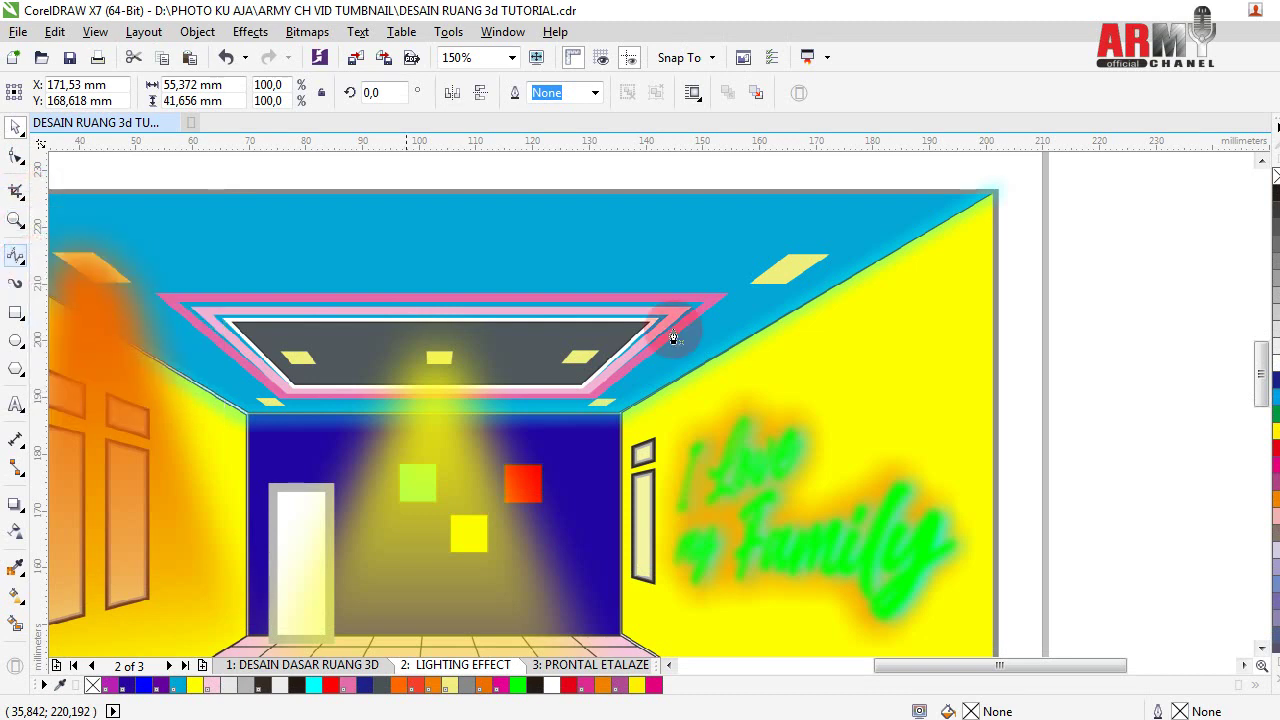
- Trace the beam outline from the right ceiling lamp down the wall and beneath the text
left_click(800, 276)
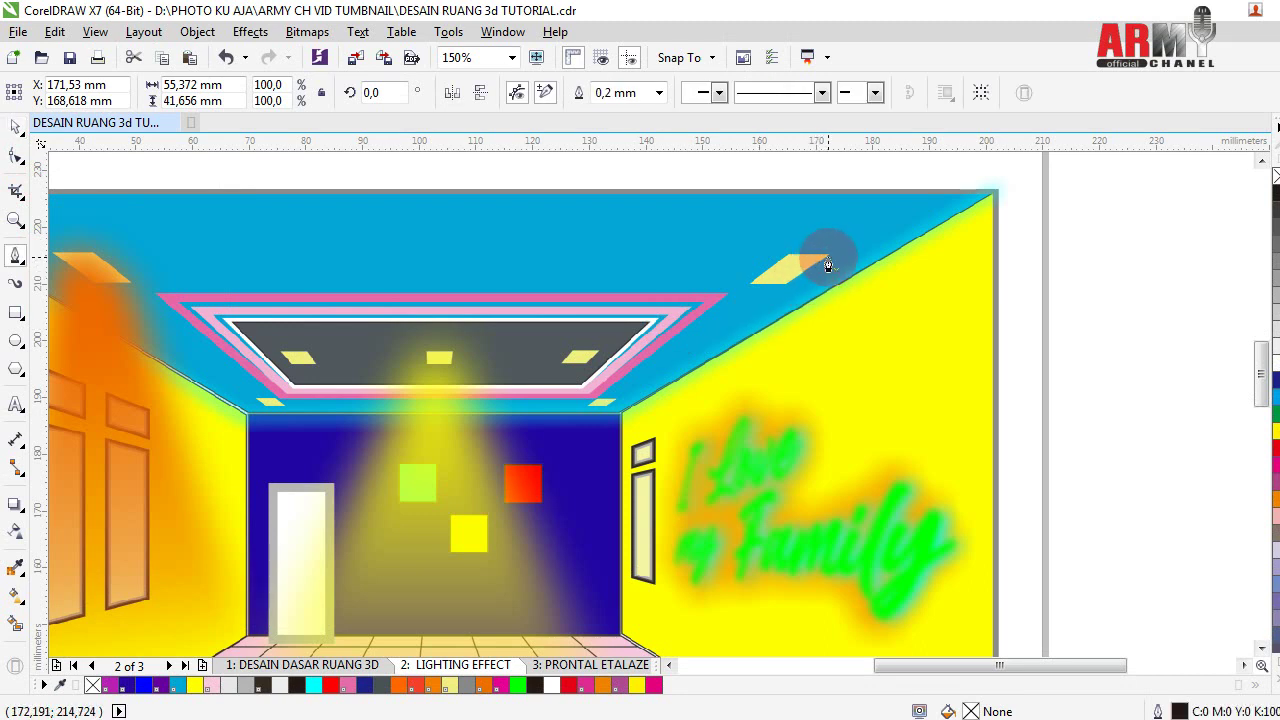
left_click(829, 262)
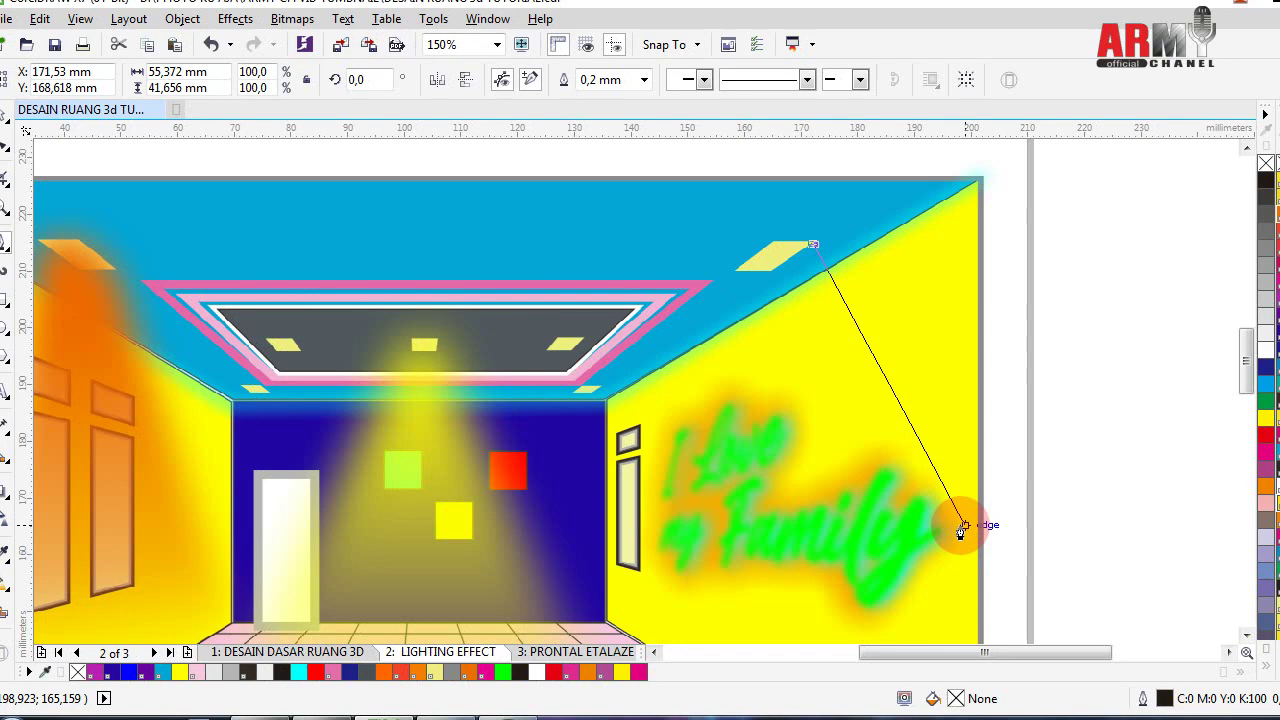
left_click(962, 525)
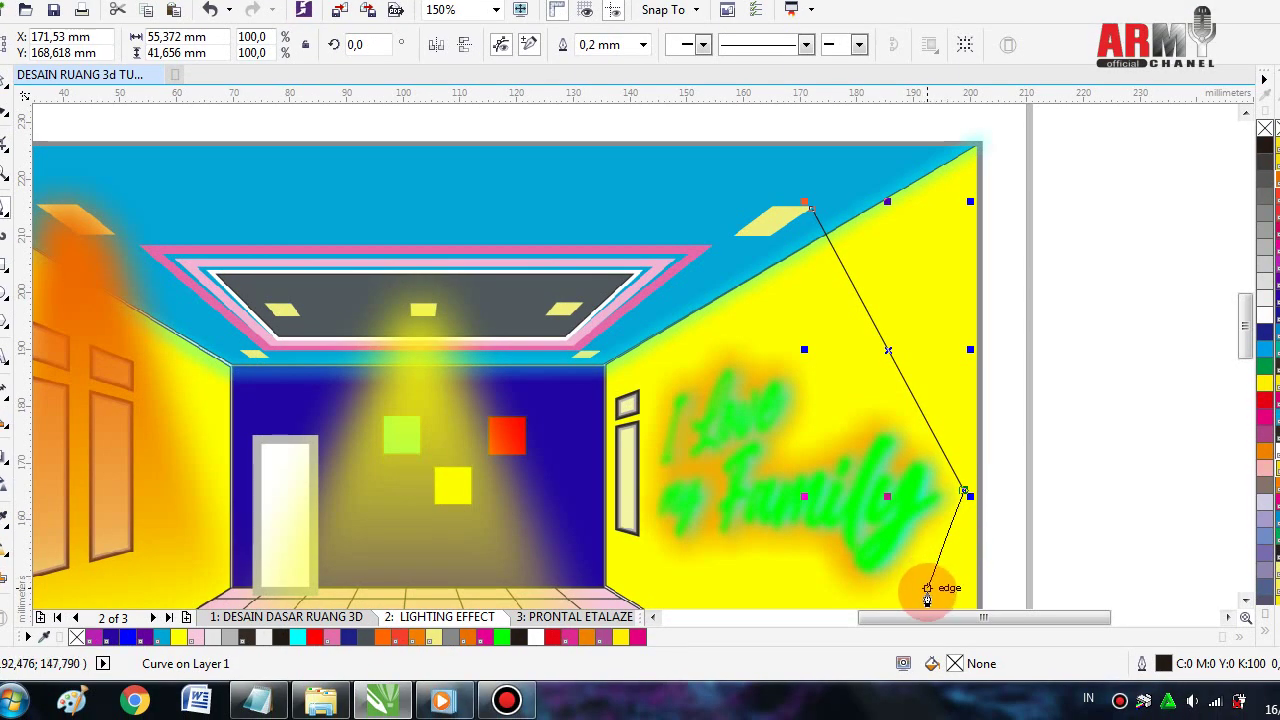
left_click(927, 588)
left_click(830, 600)
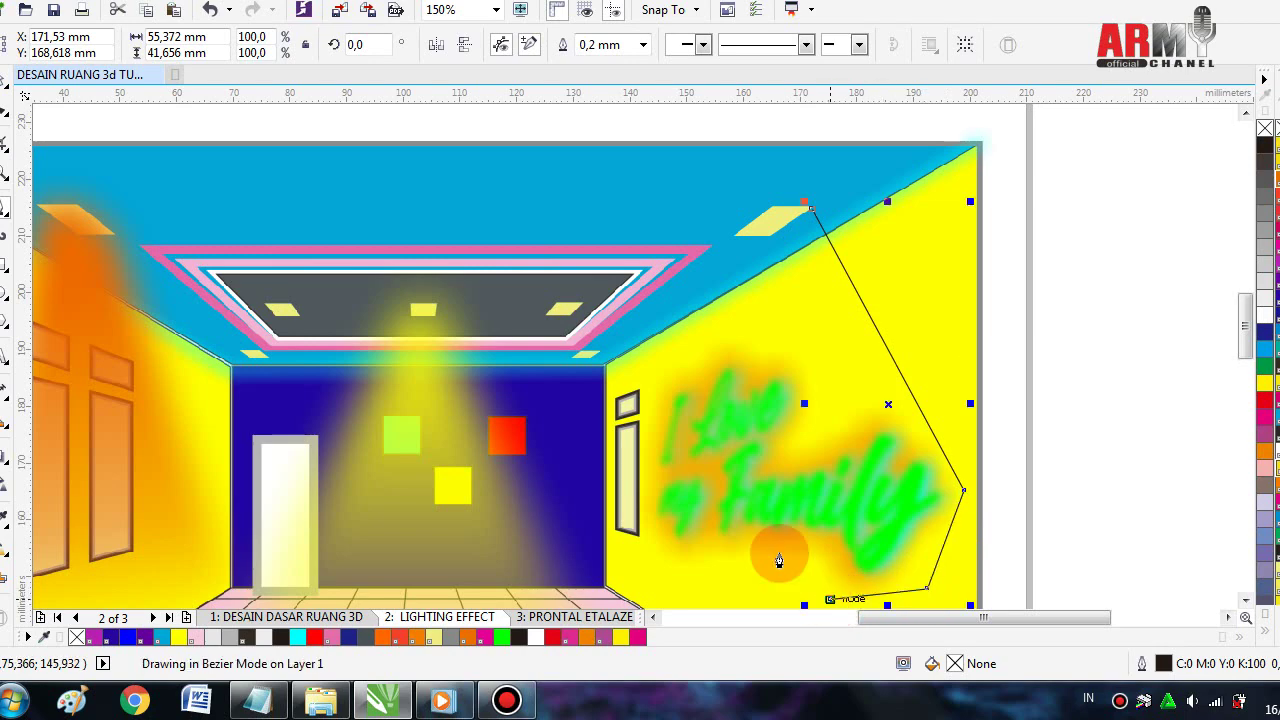
left_click(775, 553)
left_click(651, 567)
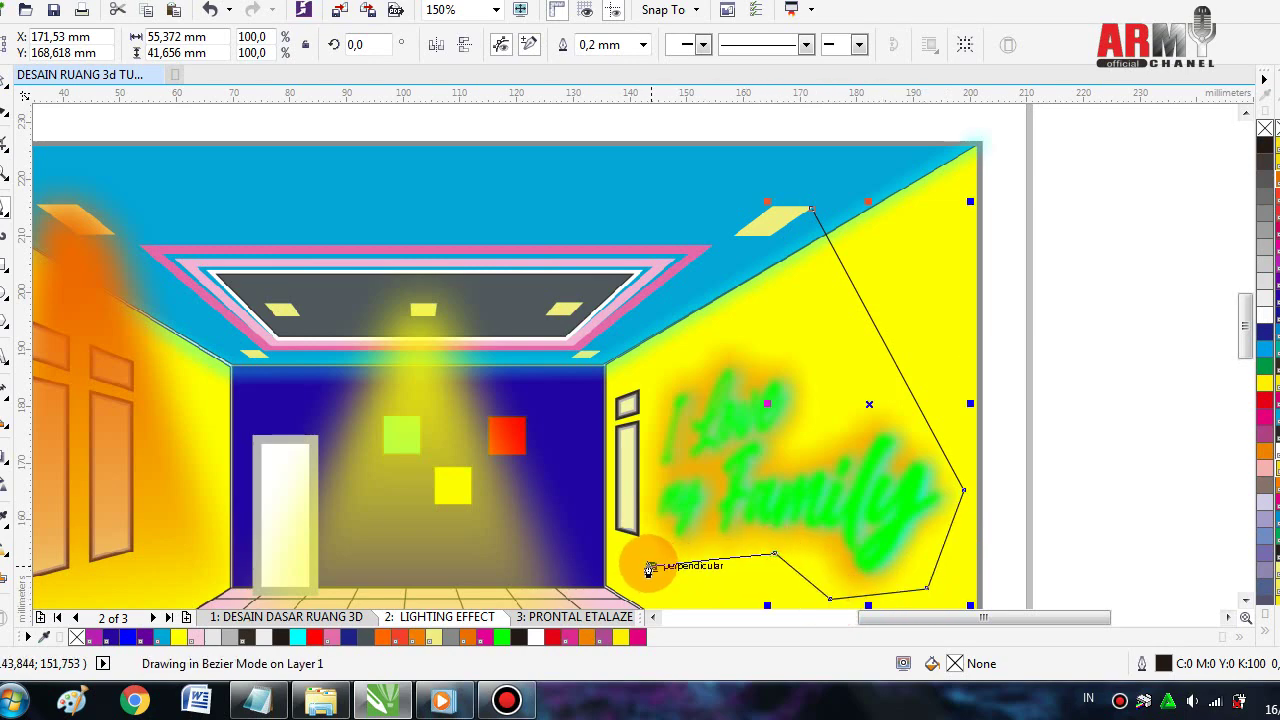
double_click(645, 390)
- Carry the outline back up to the lamp and close the beam shape
left_click(645, 390)
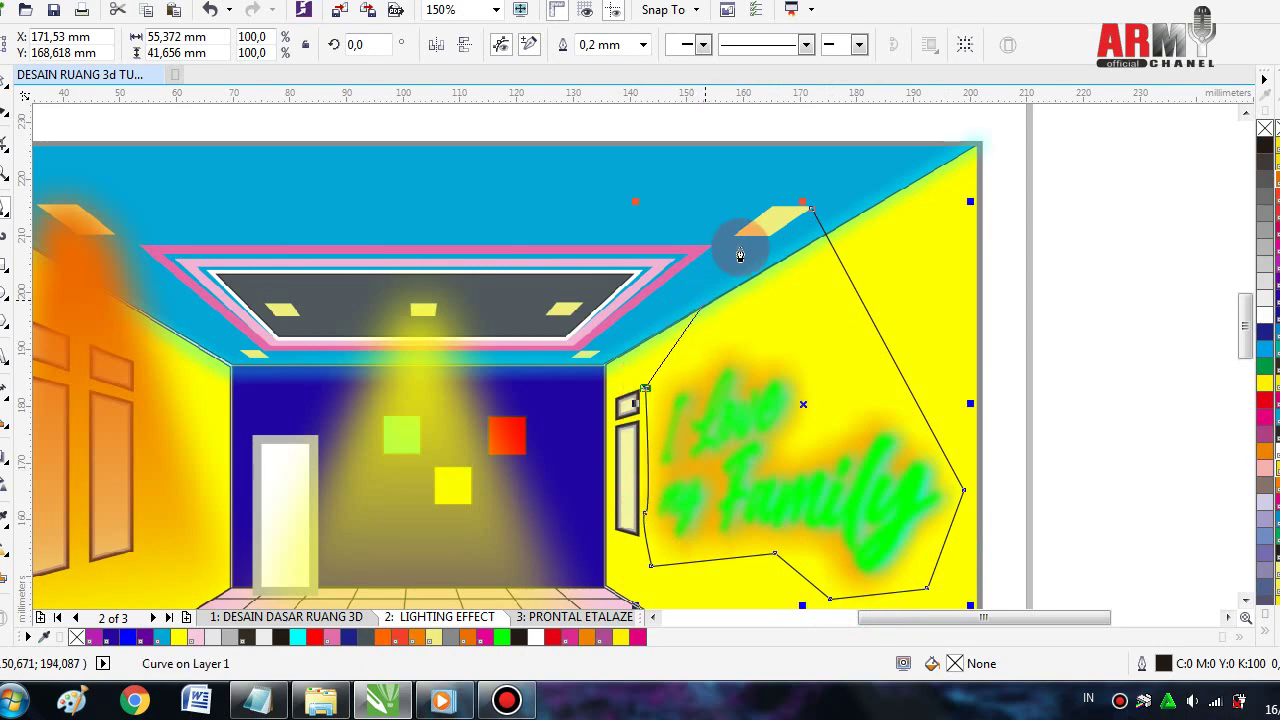
scroll(745, 238, "up", 2)
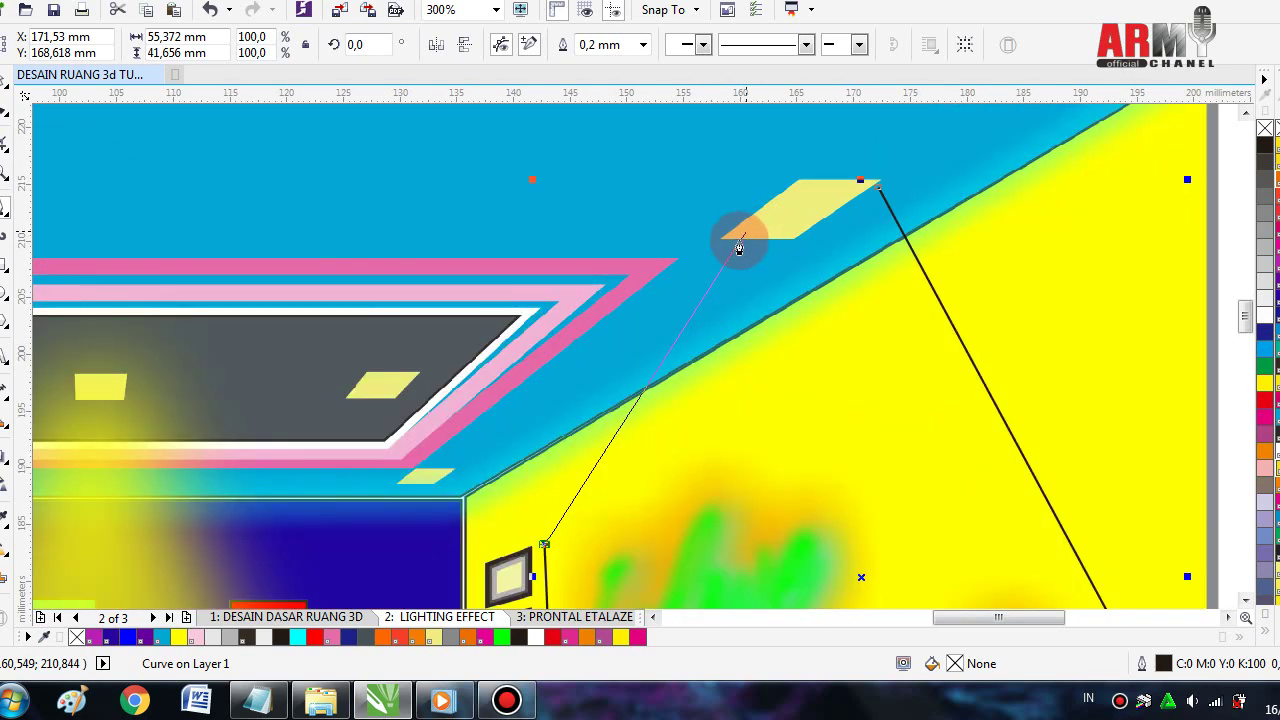
left_click(722, 249)
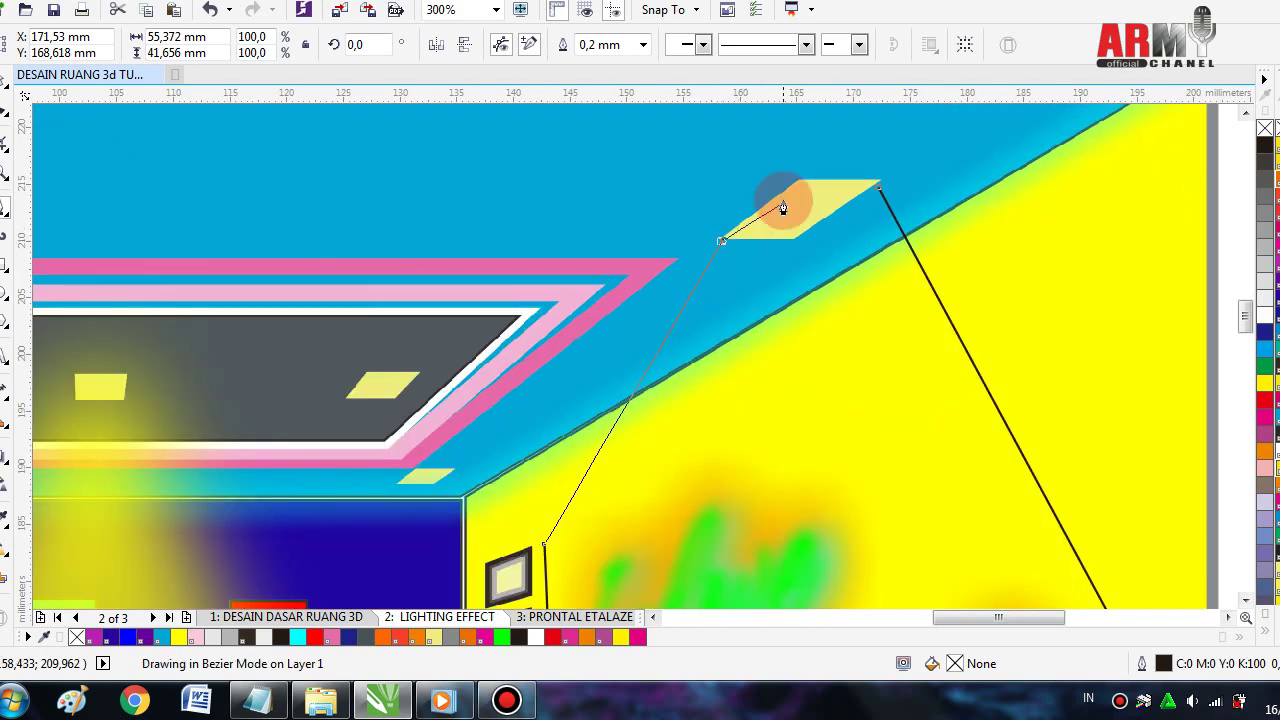
left_click(798, 183)
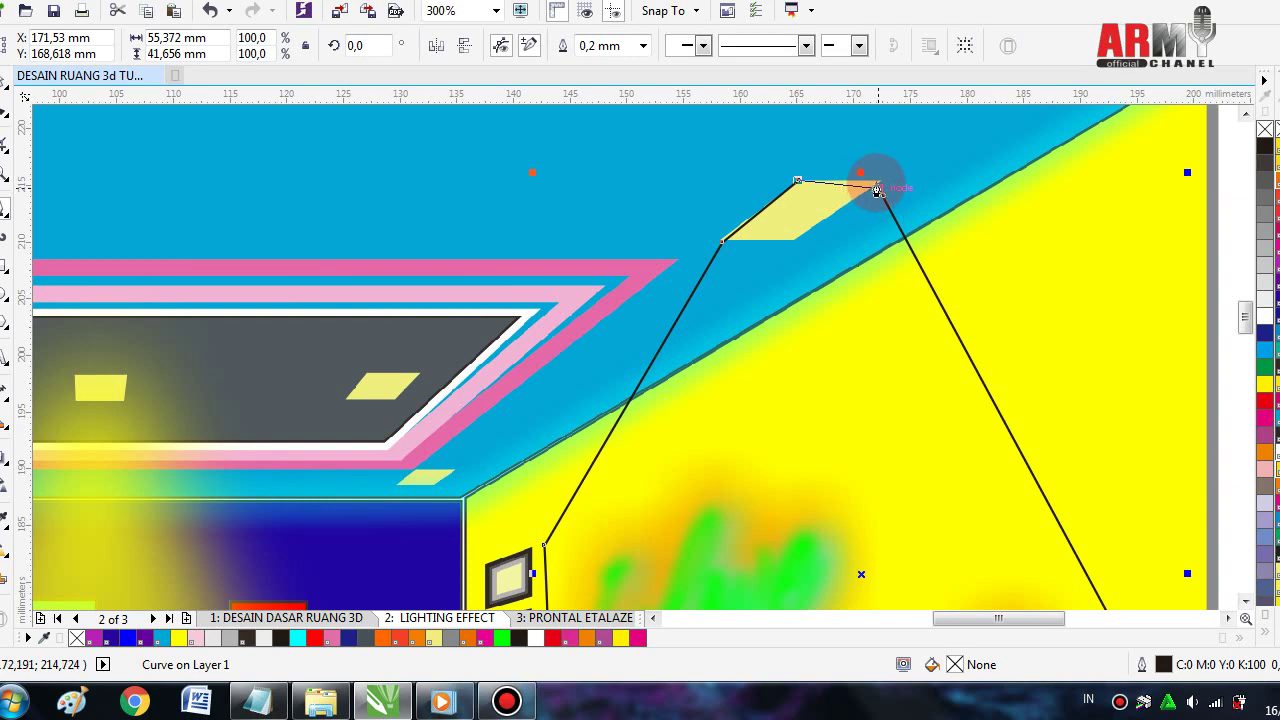
left_click(877, 189)
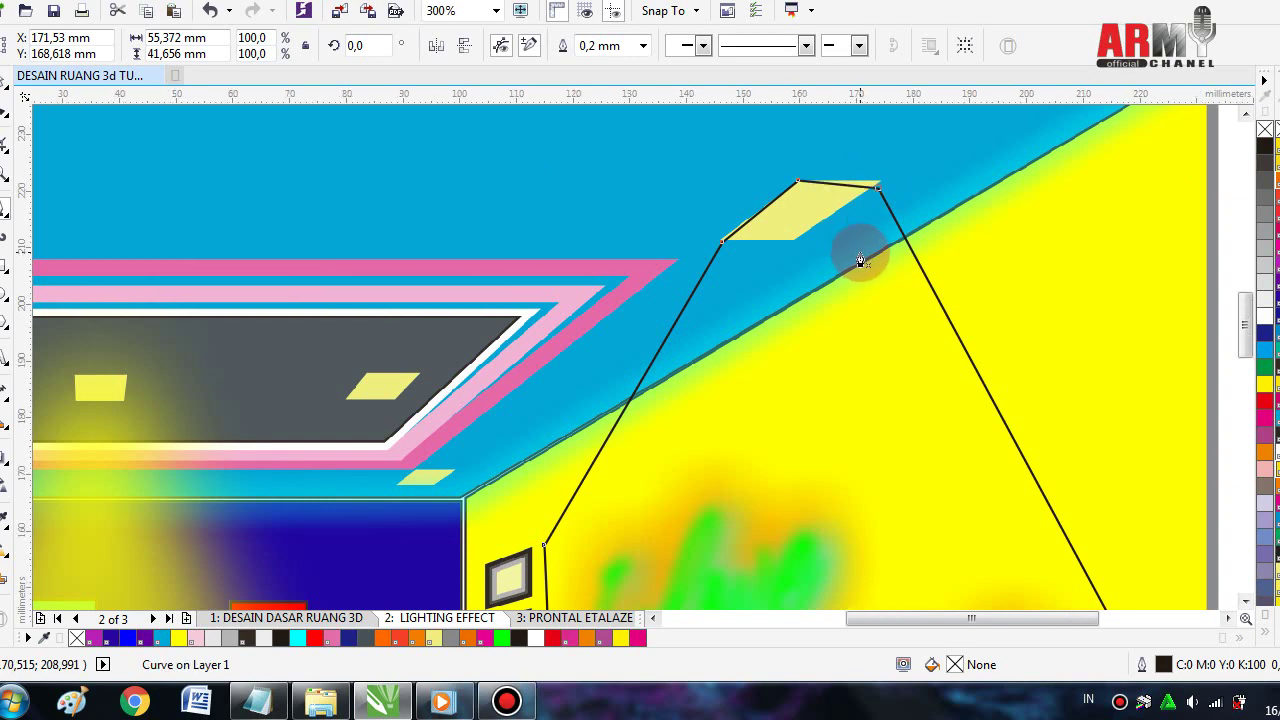
scroll(860, 261, "down", 2)
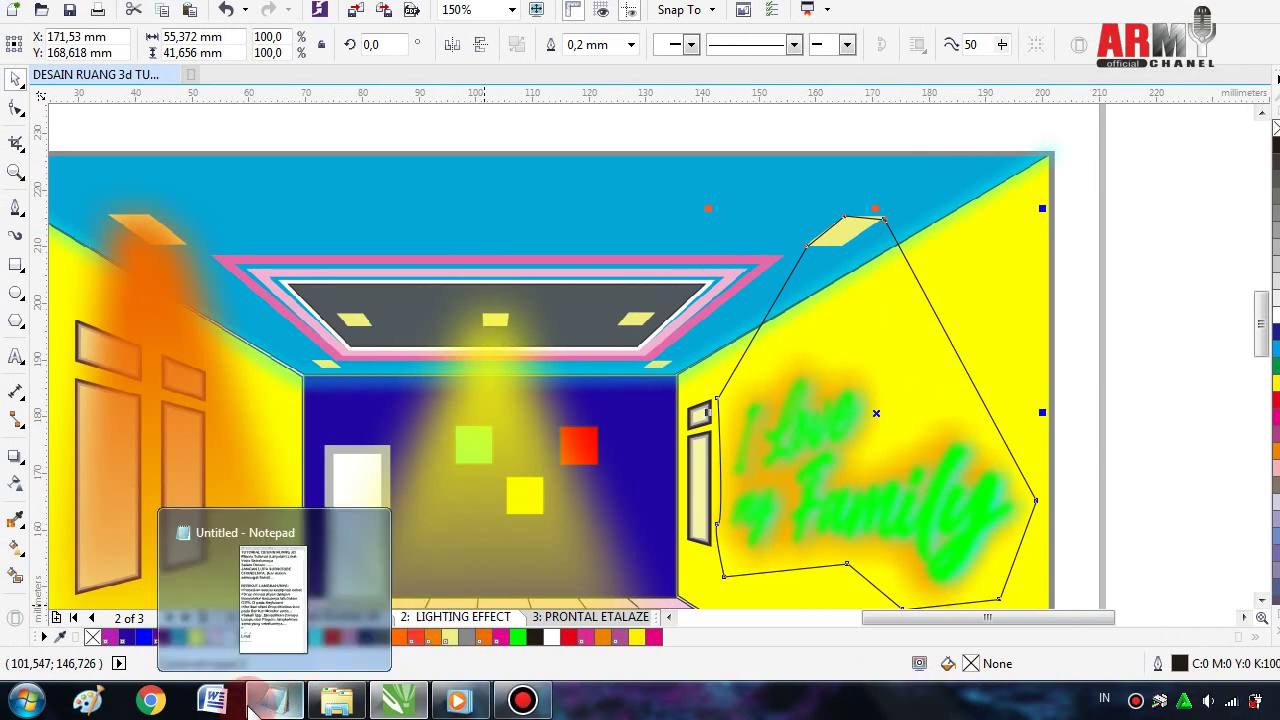
mouse_move(321, 701)
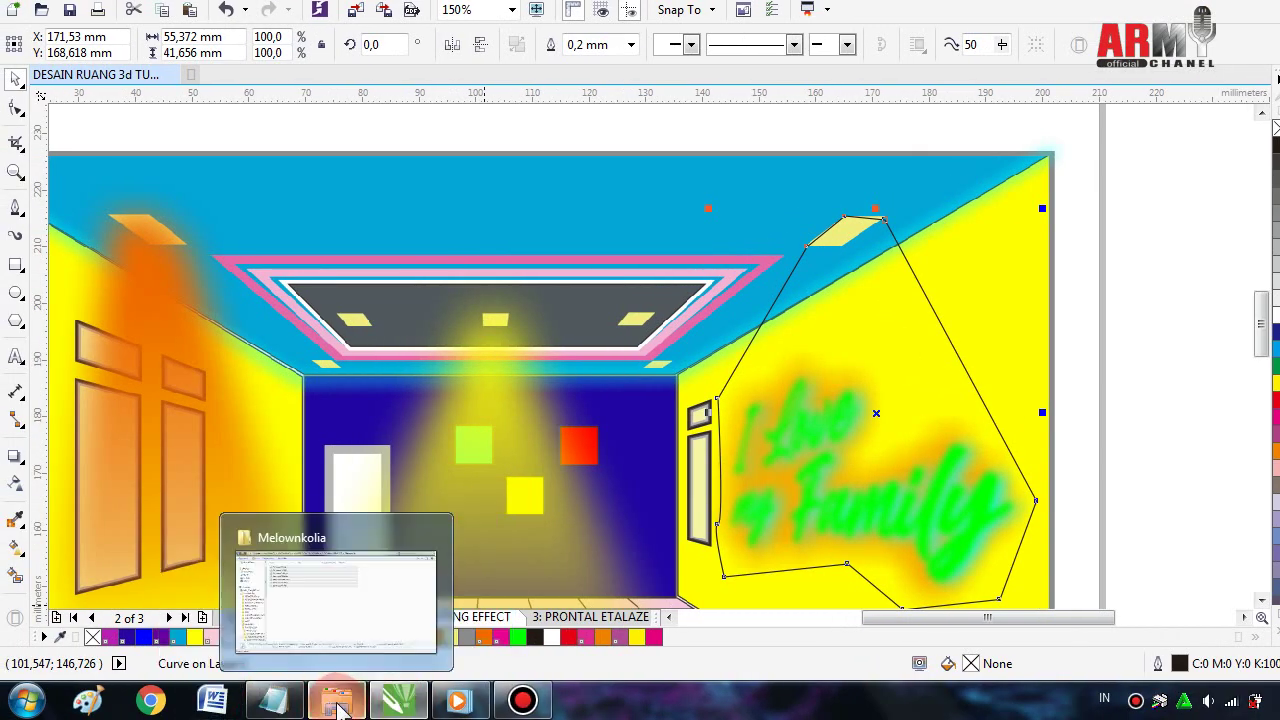
- Write the fifth note: fill a colour from the right palette, right-click the X to remove the outline
left_click(272, 700)
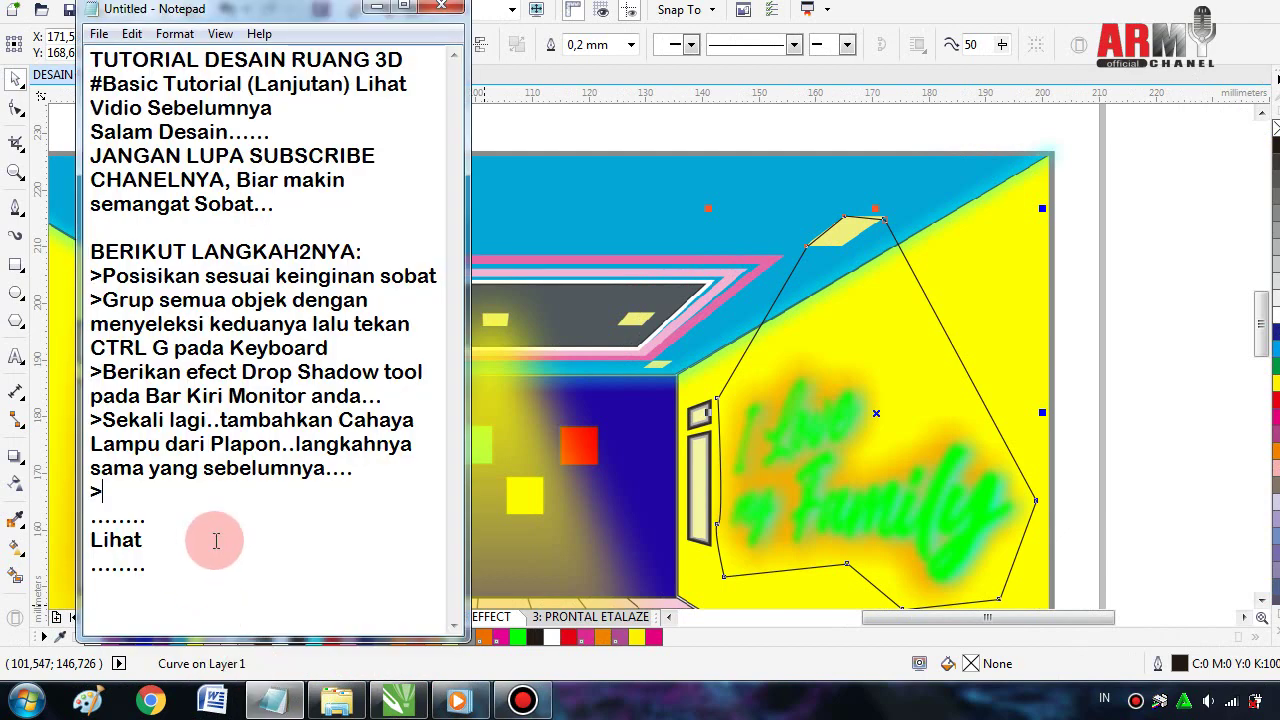
type("Is")
type("i")
type(" Warna")
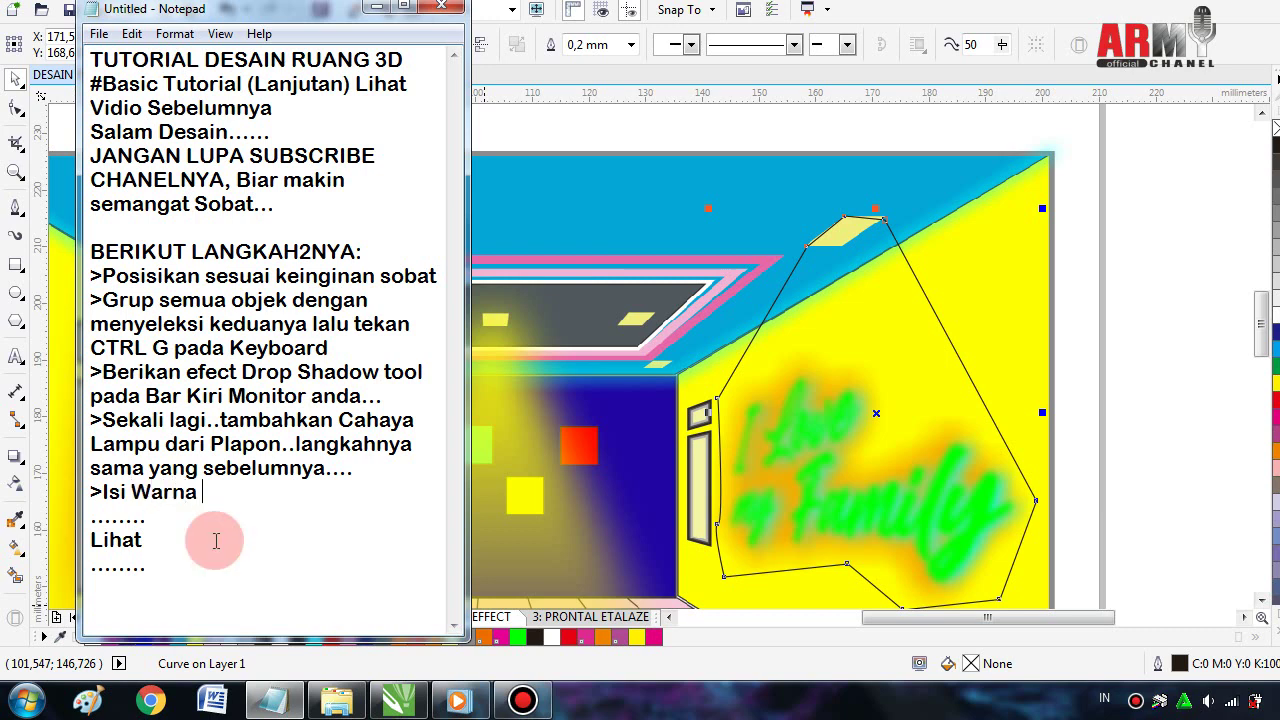
type(" kesukaan")
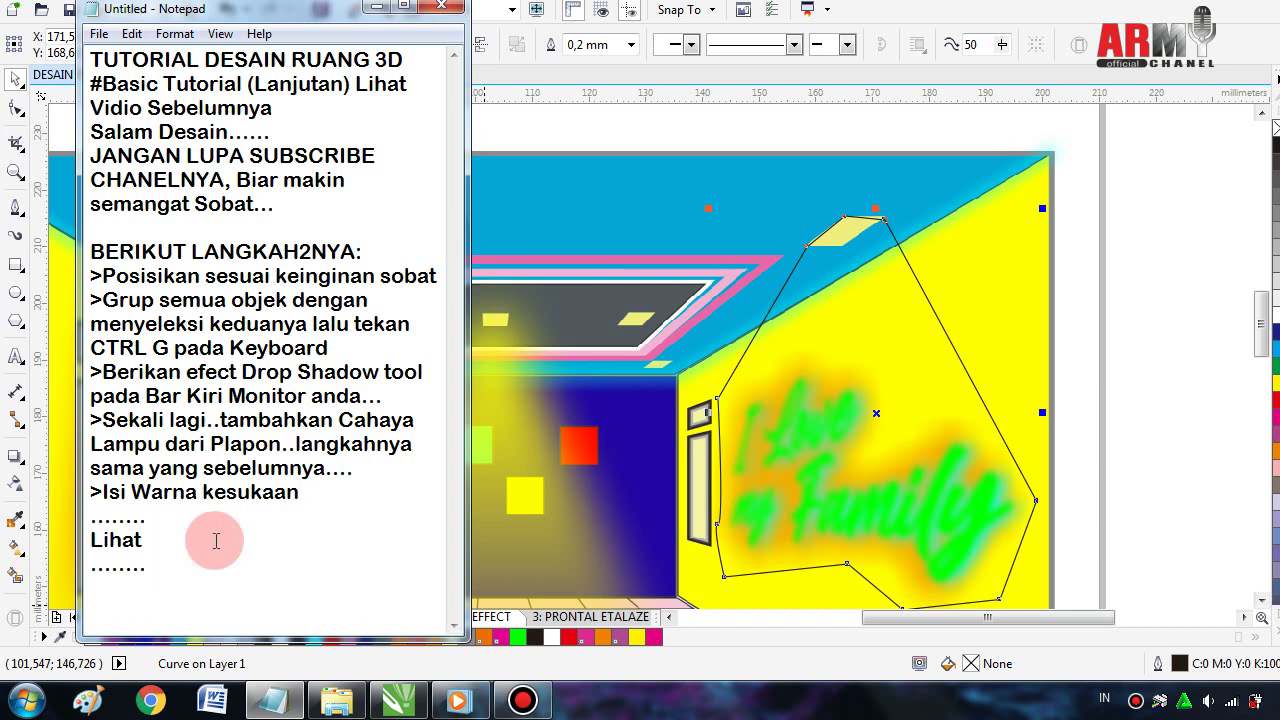
type(" dengan Kli")
type("k")
type("n")
type("Klik")
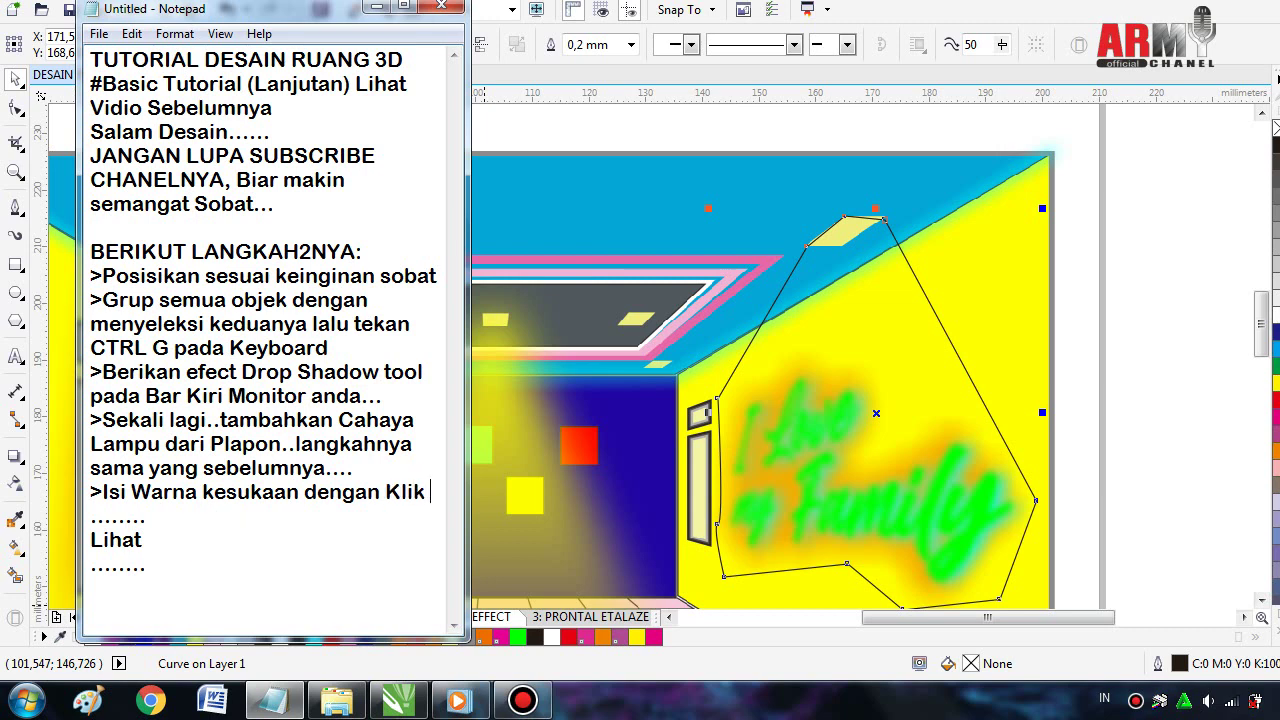
type("kiri pa")
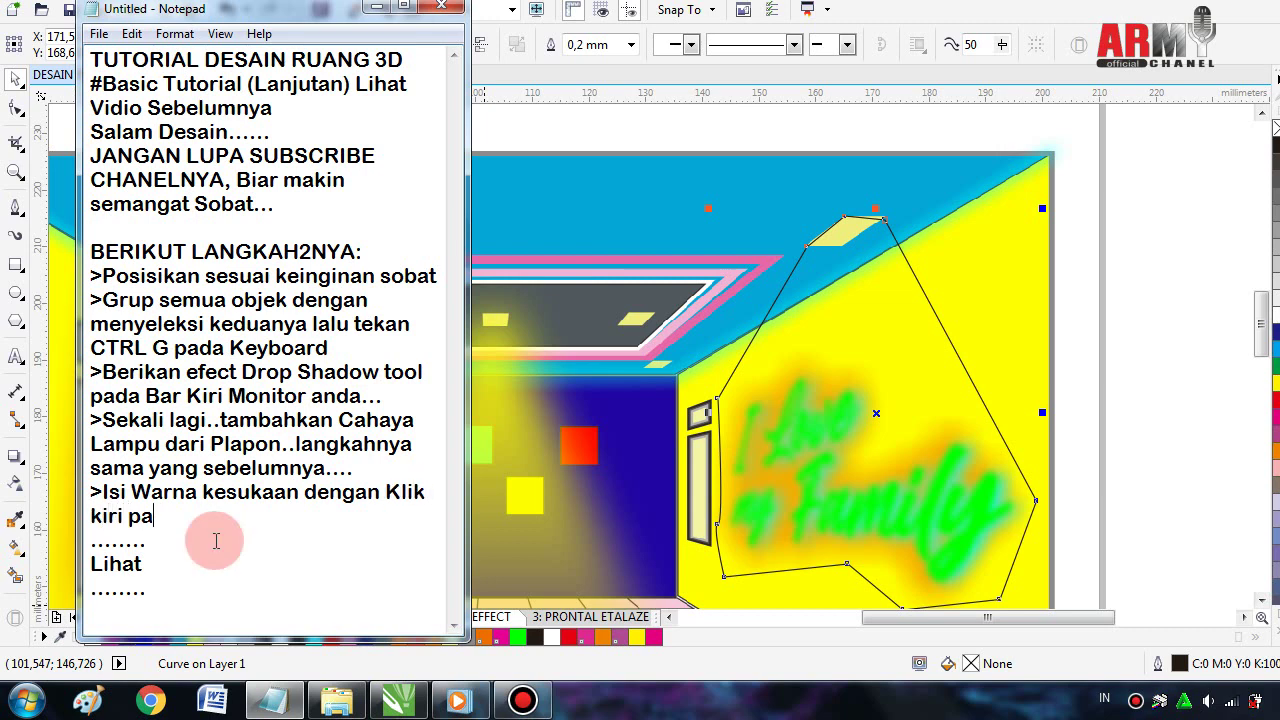
type("da War")
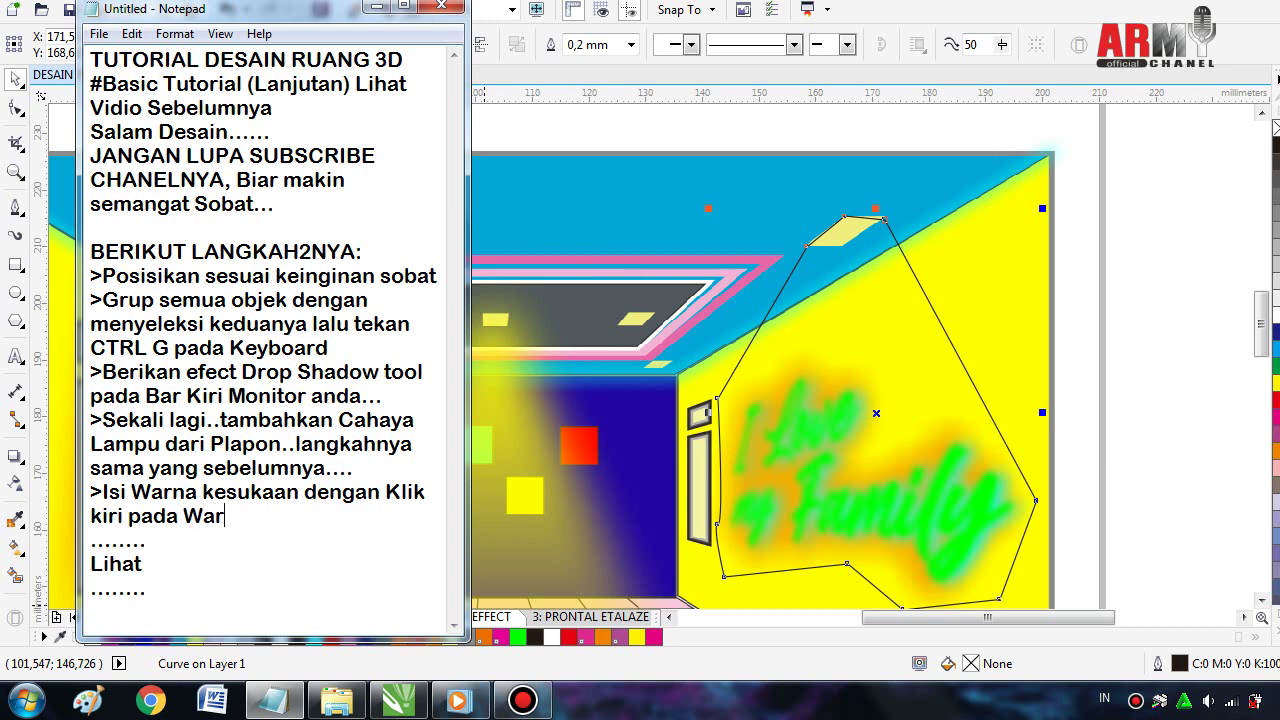
type("na")
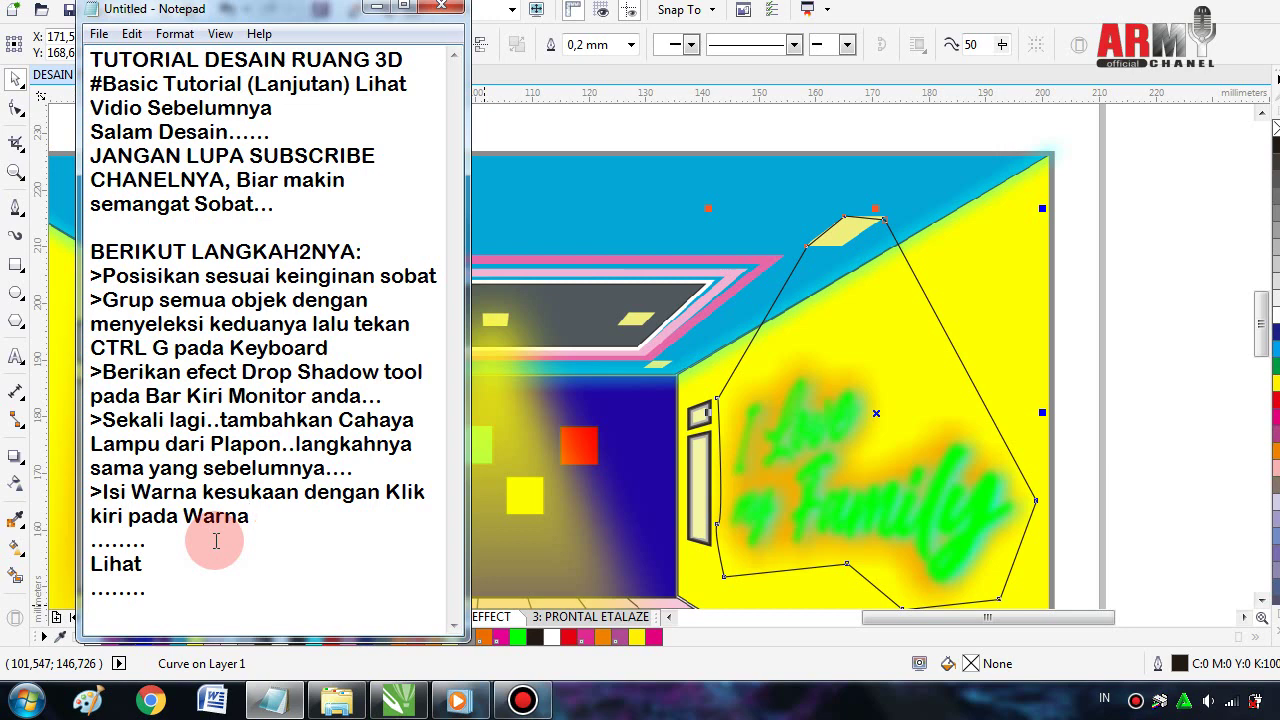
type("pada ")
type("kanan Mo")
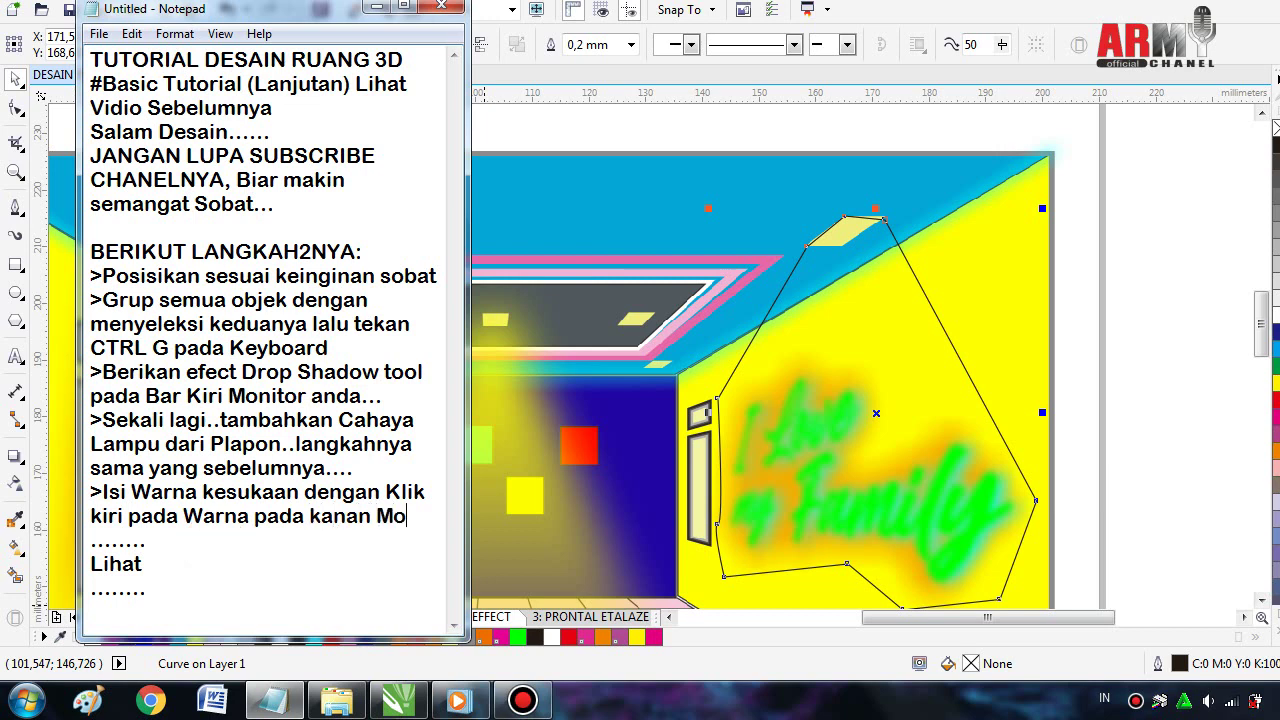
type("nitor")
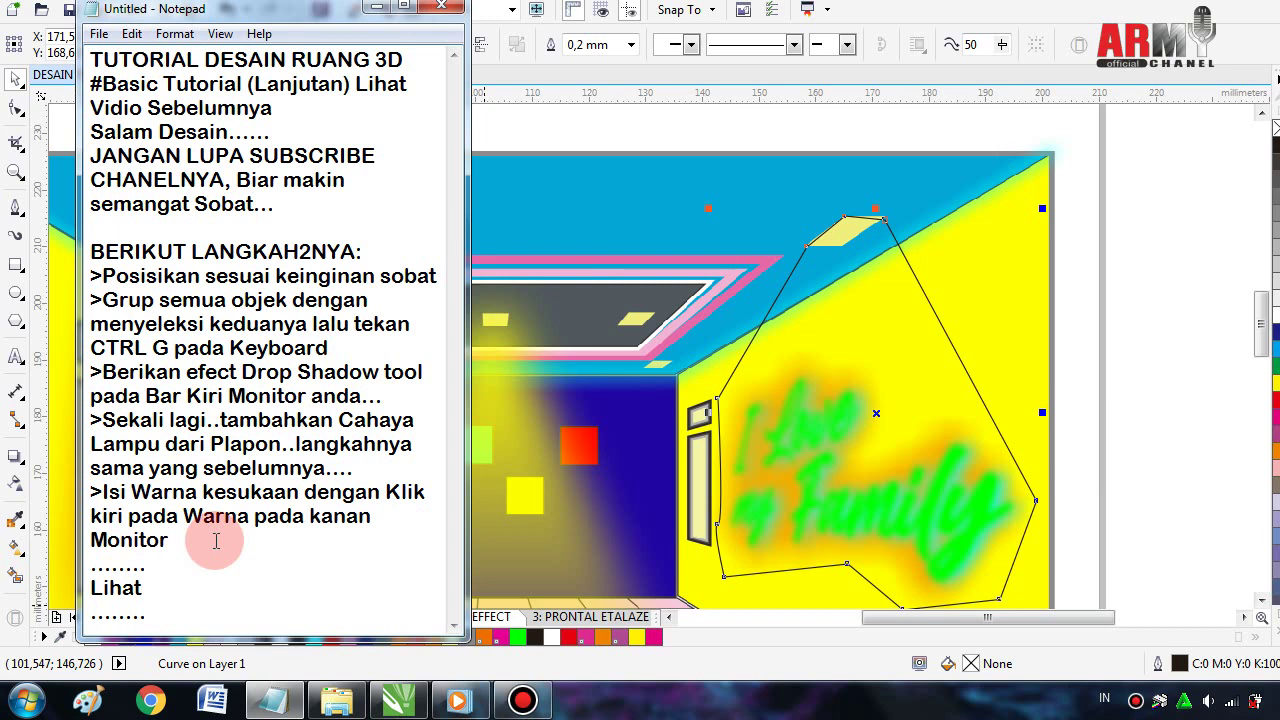
type(", da")
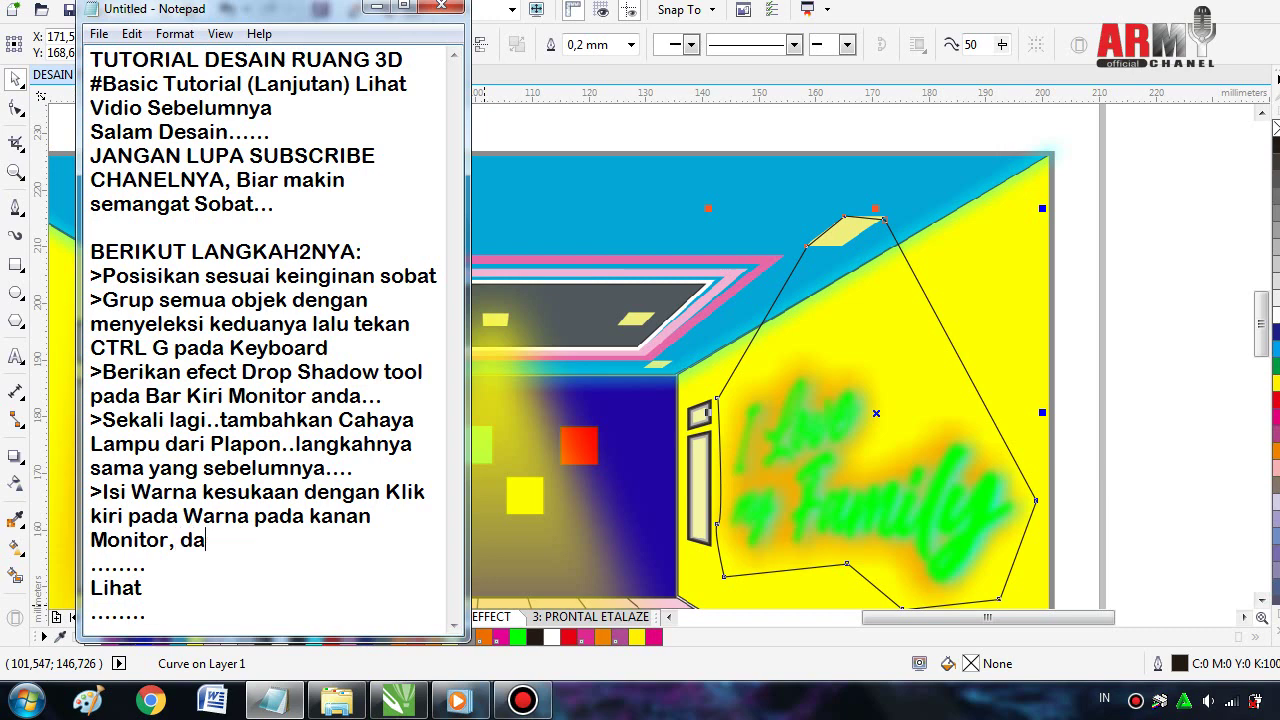
type("n hilan")
type("gkan")
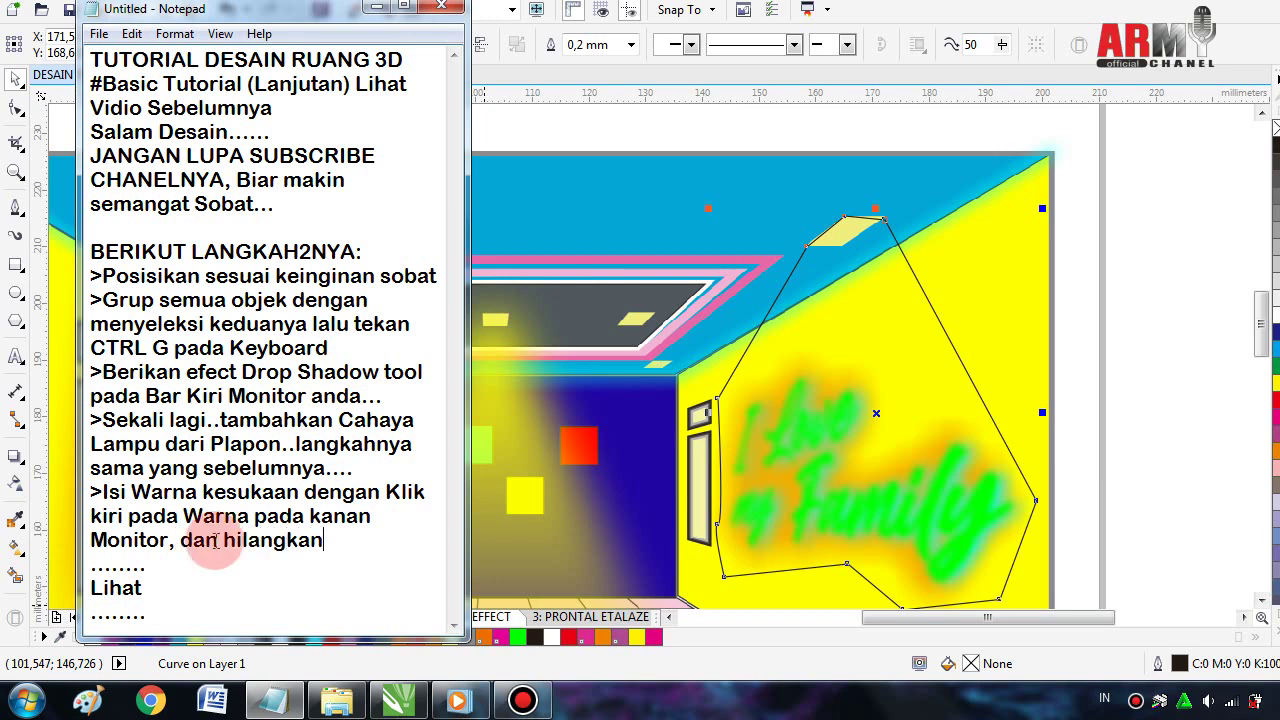
type(" gari")
type("s den")
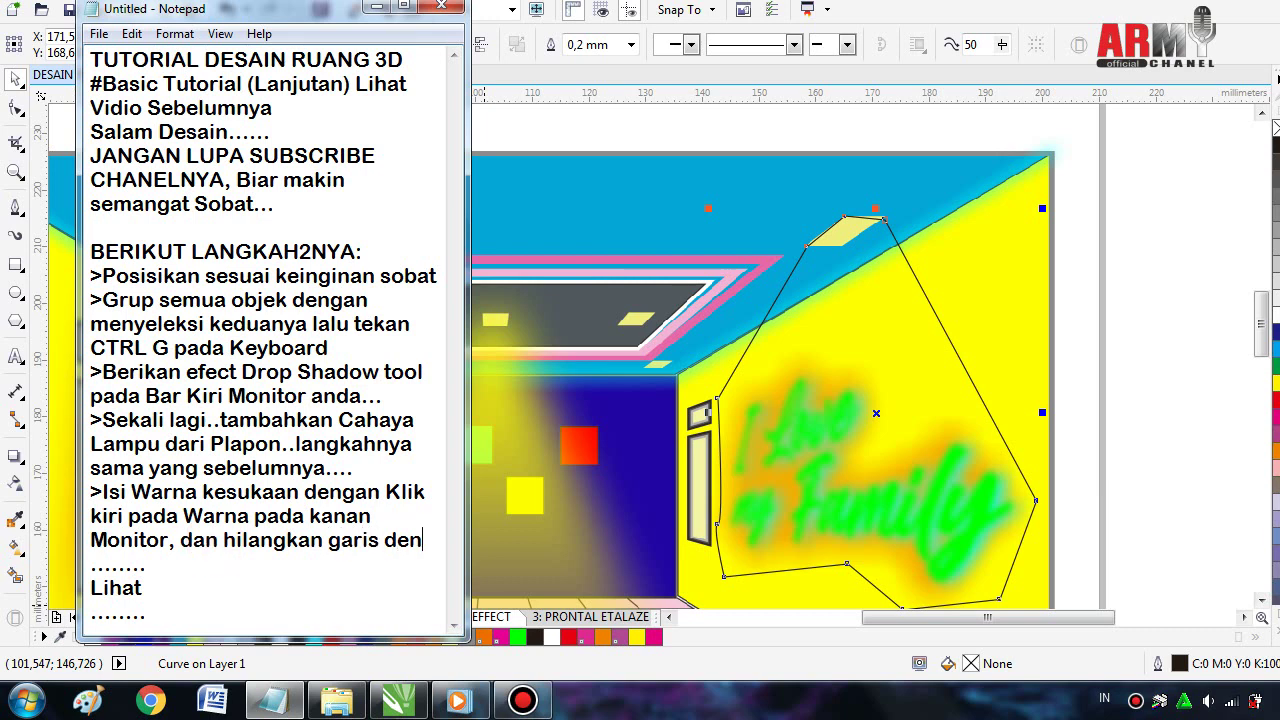
type("gan ")
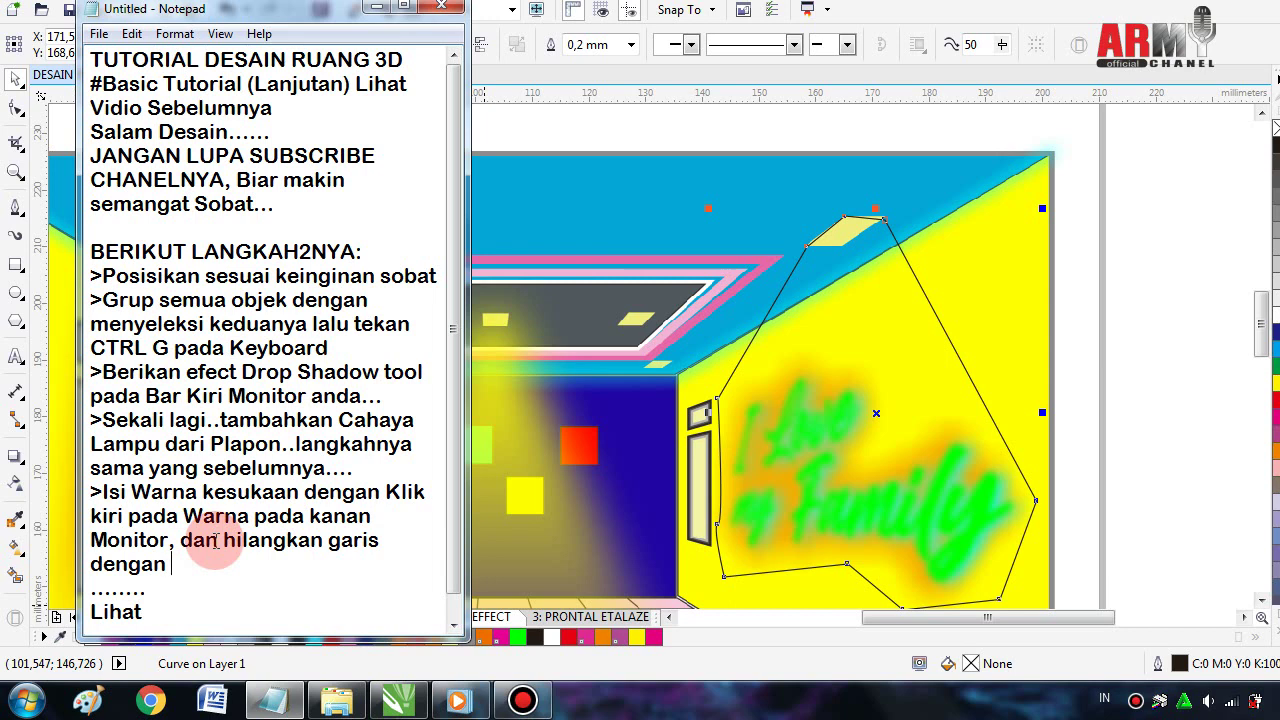
type("k")
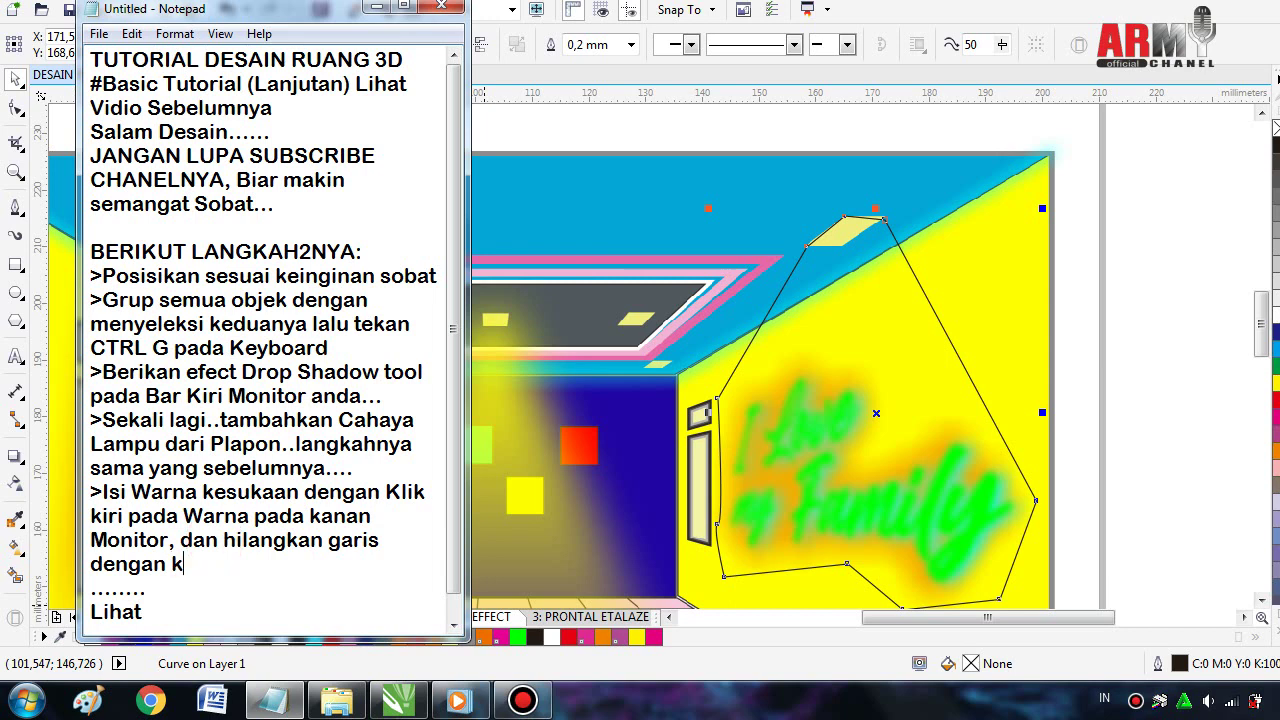
type("lik kanan ")
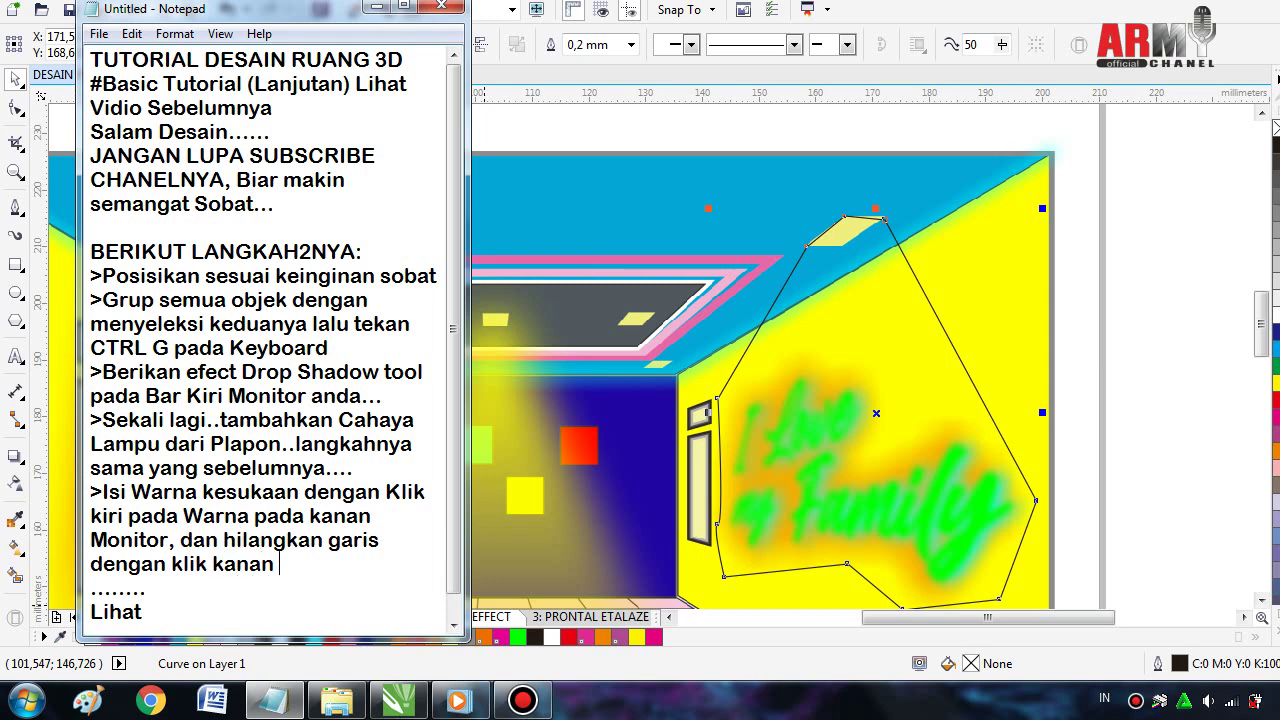
type("pada ")
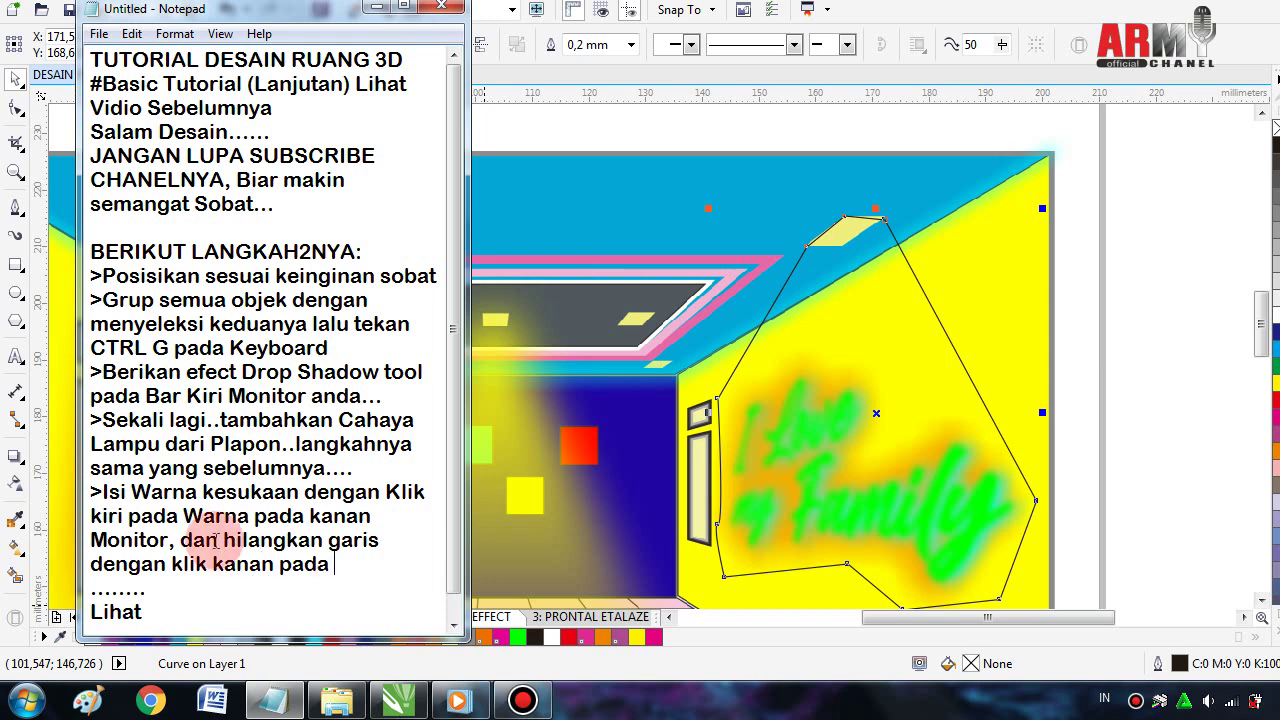
type("ta")
type("nda si")
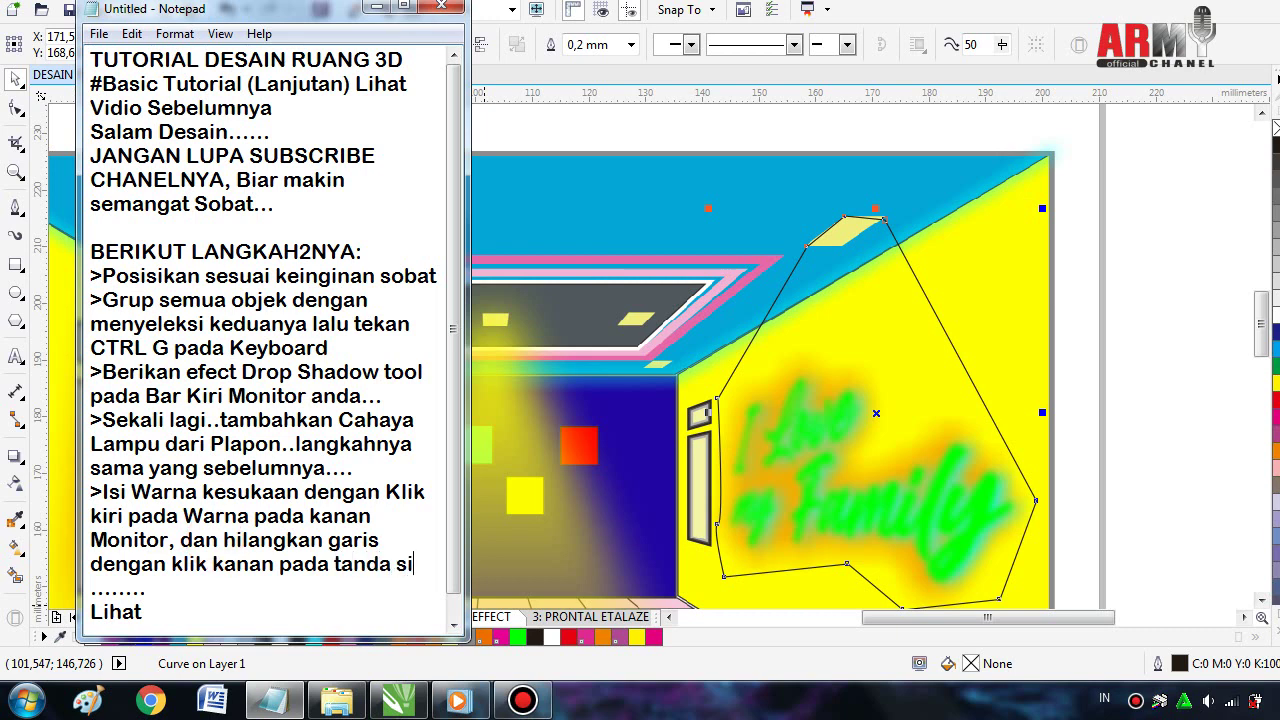
type("lang")
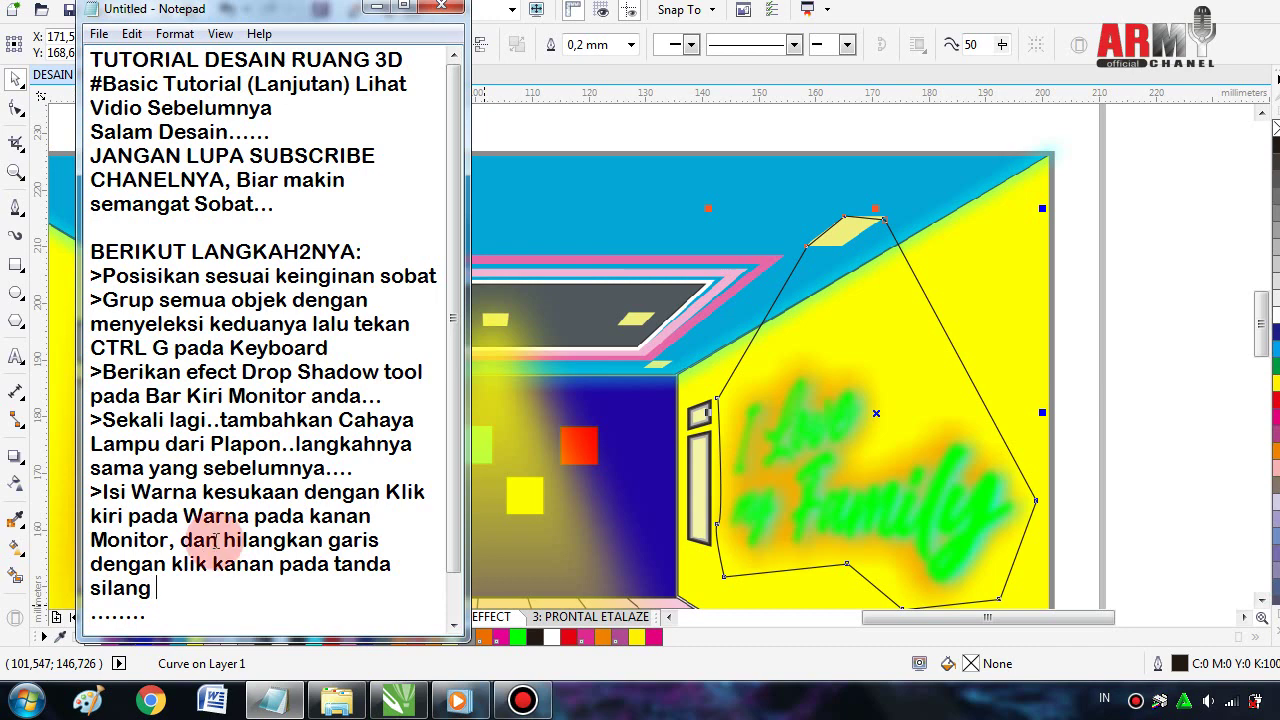
type(" Ujung at")
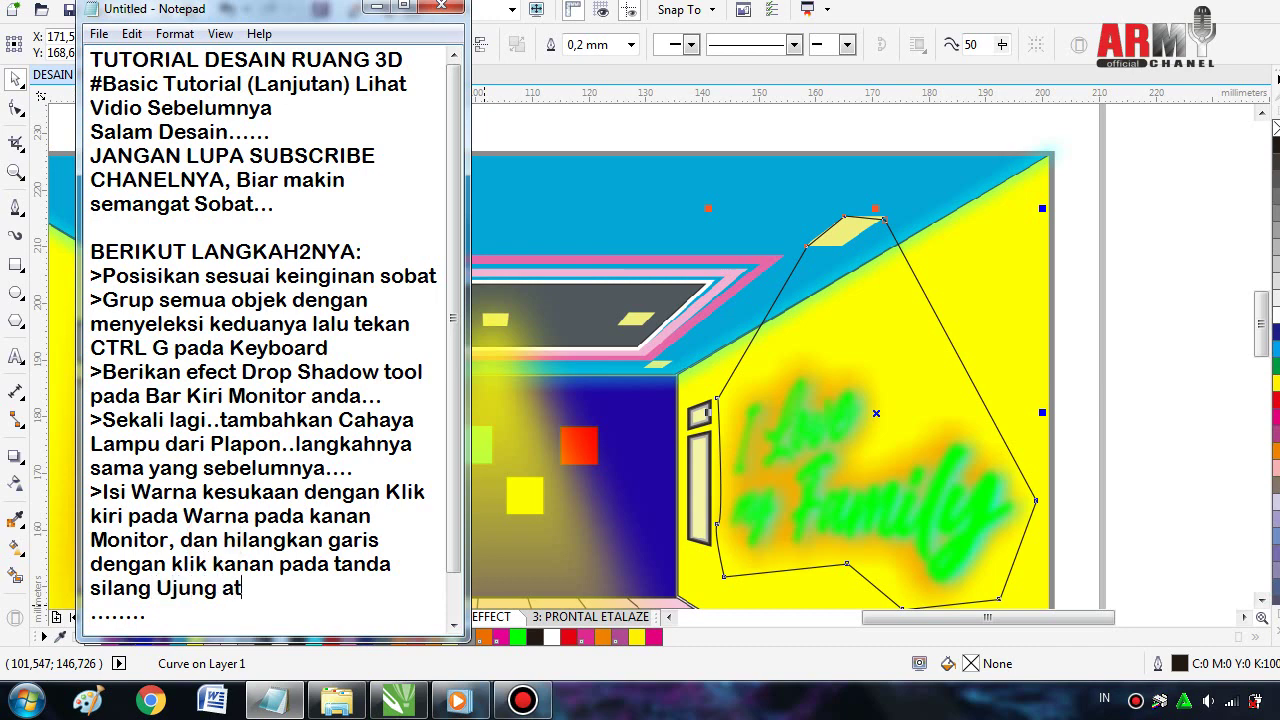
type("as ")
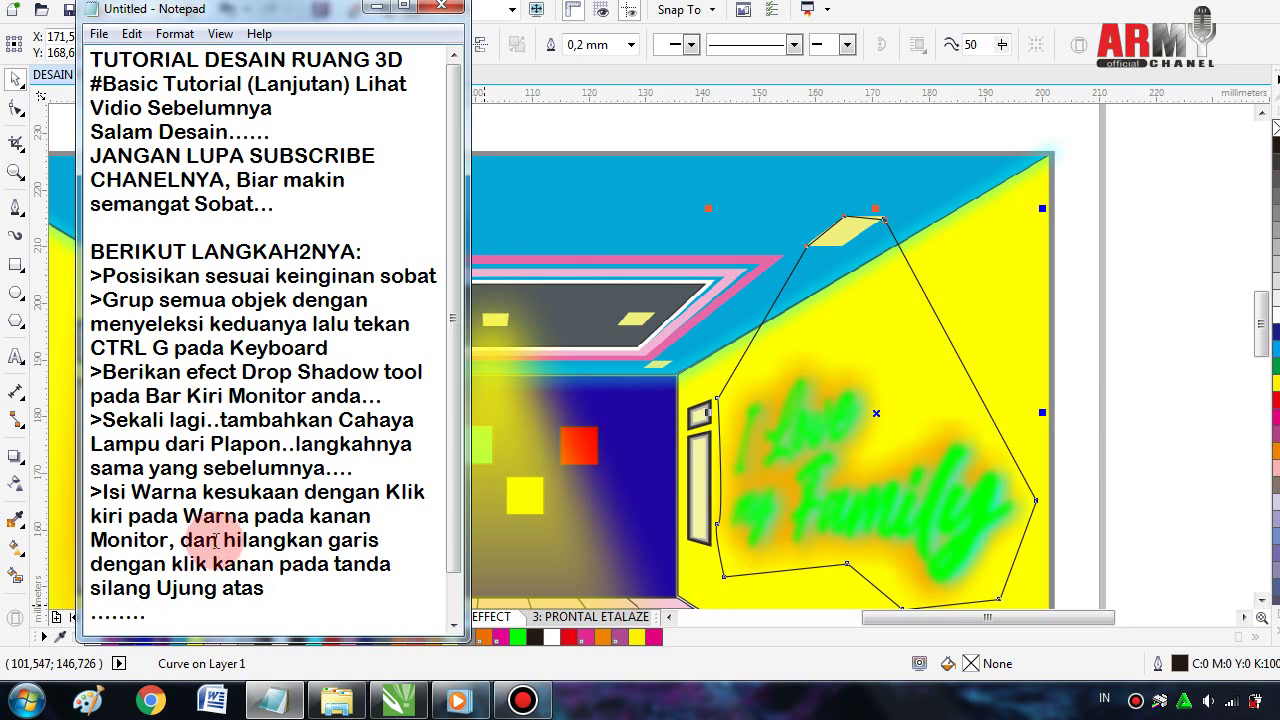
type("Bar warna")
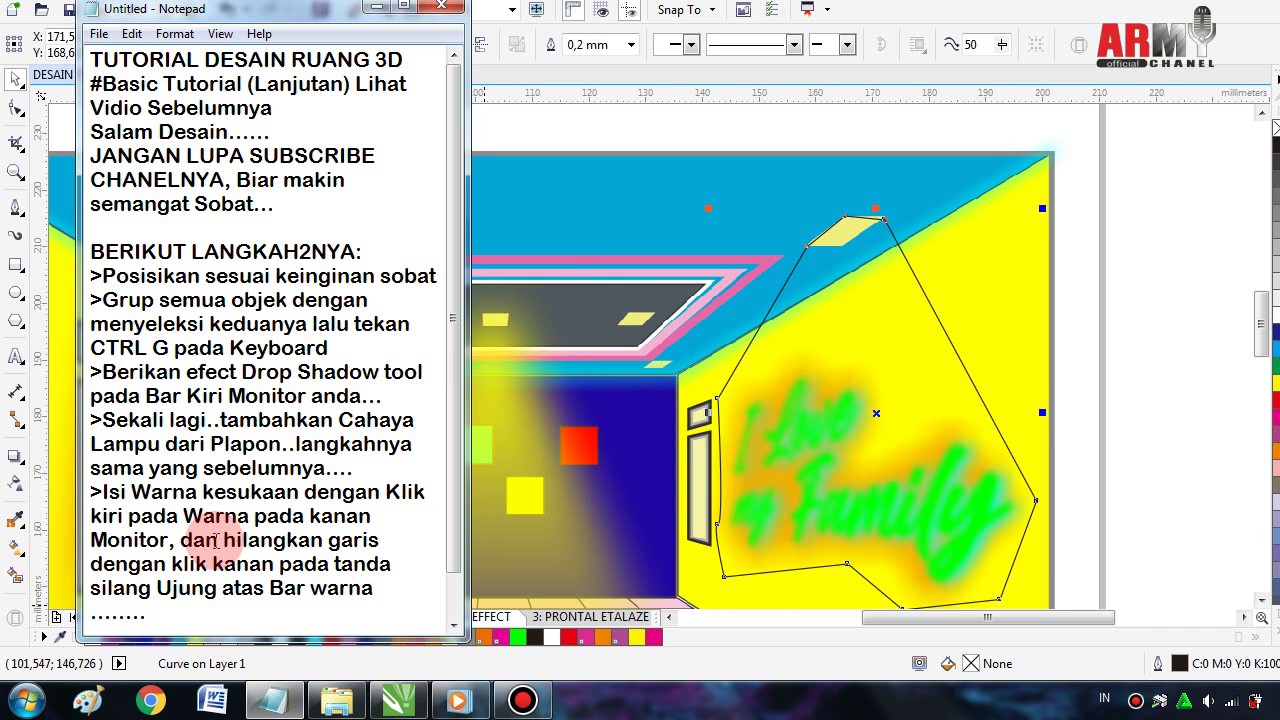
type("Pale")
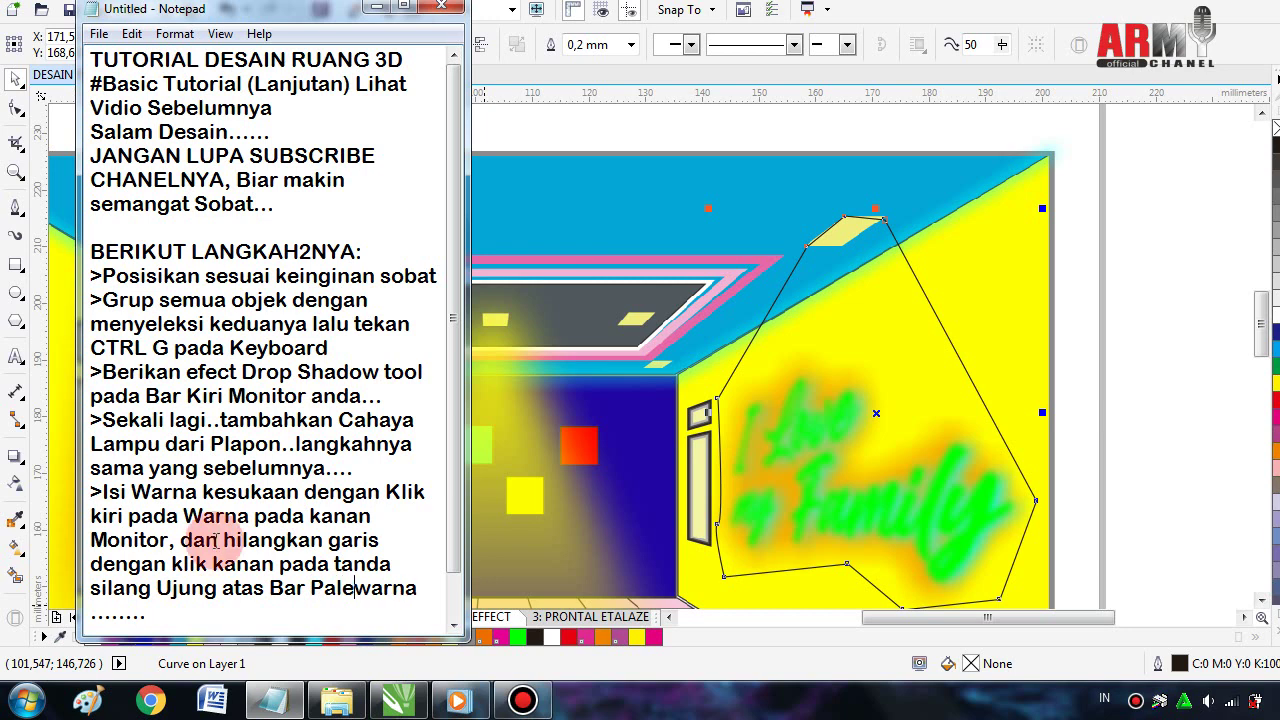
type("t")
- Finish the fifth step with 'Ujung atas Bar Palet warna' and select the whole step text
scroll(215, 540, "down", 1)
type("Lihat")
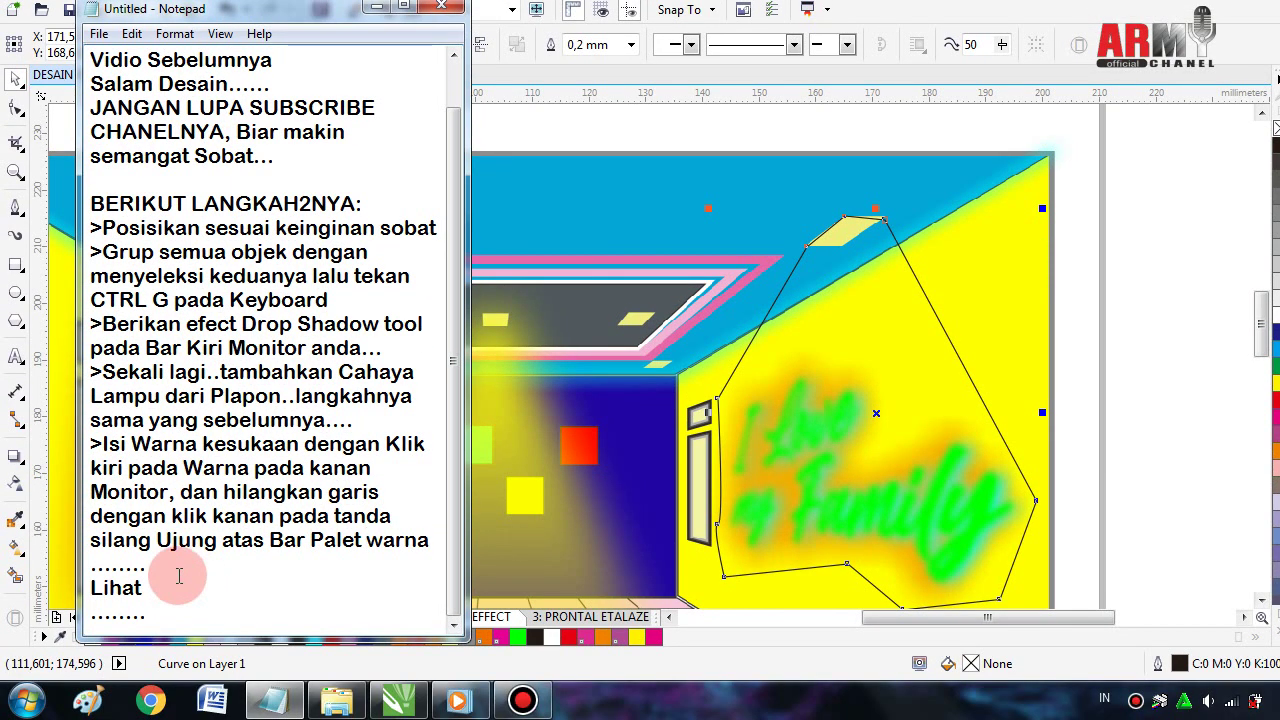
left_click(429, 540)
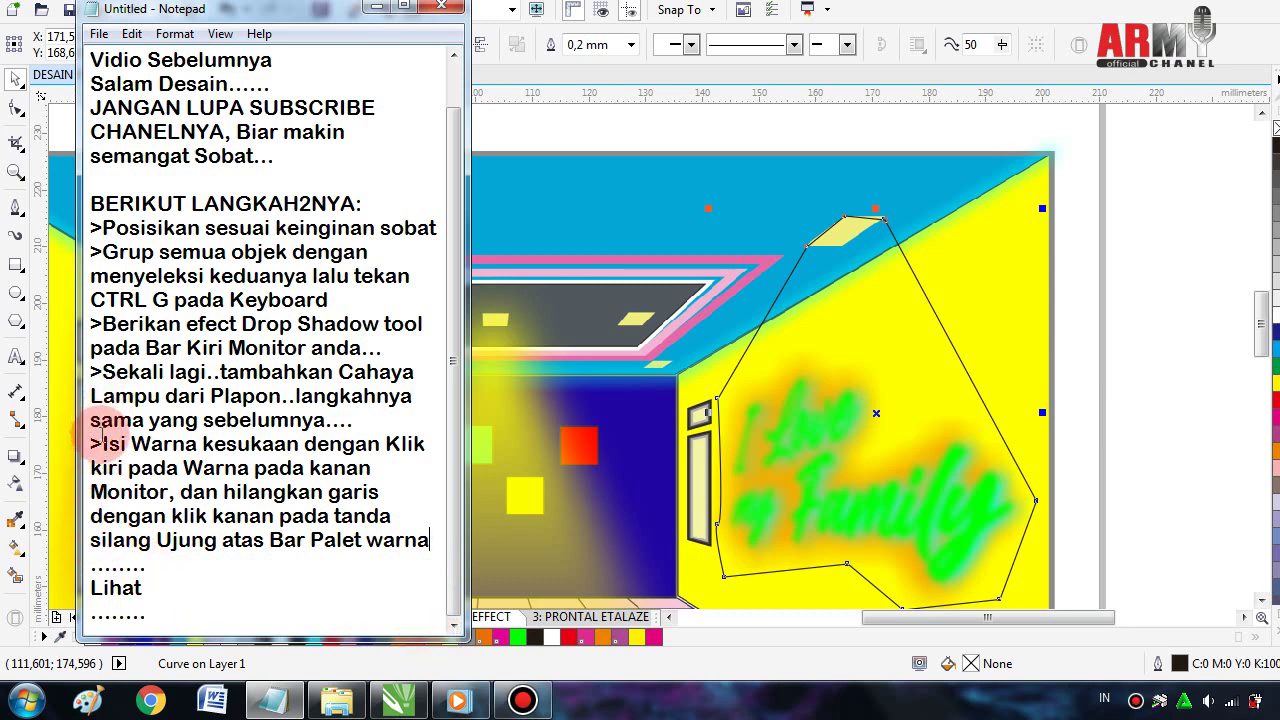
mouse_move(103, 441)
left_mouse_down()
mouse_move(373, 568)
mouse_move(379, 613)
left_mouse_up()
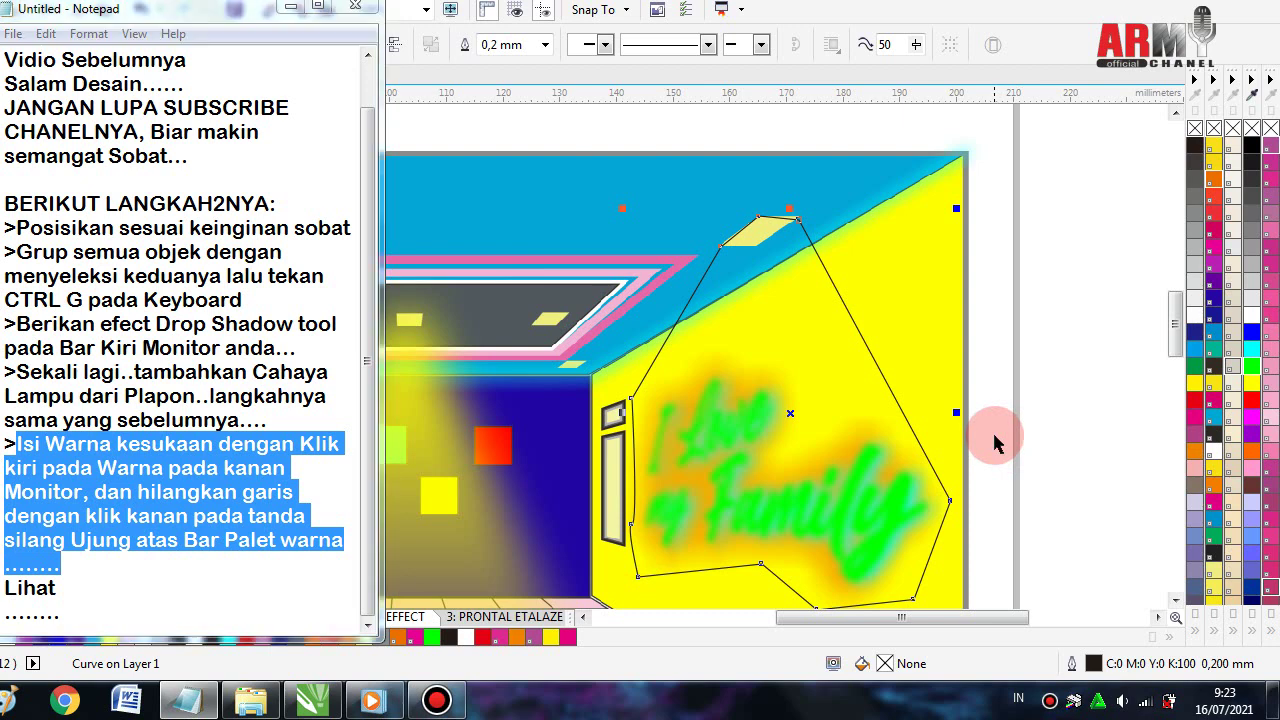
- Give the ceiling-lamp beam shape a cyan #00FFFF fill and no outline
left_click(995, 443)
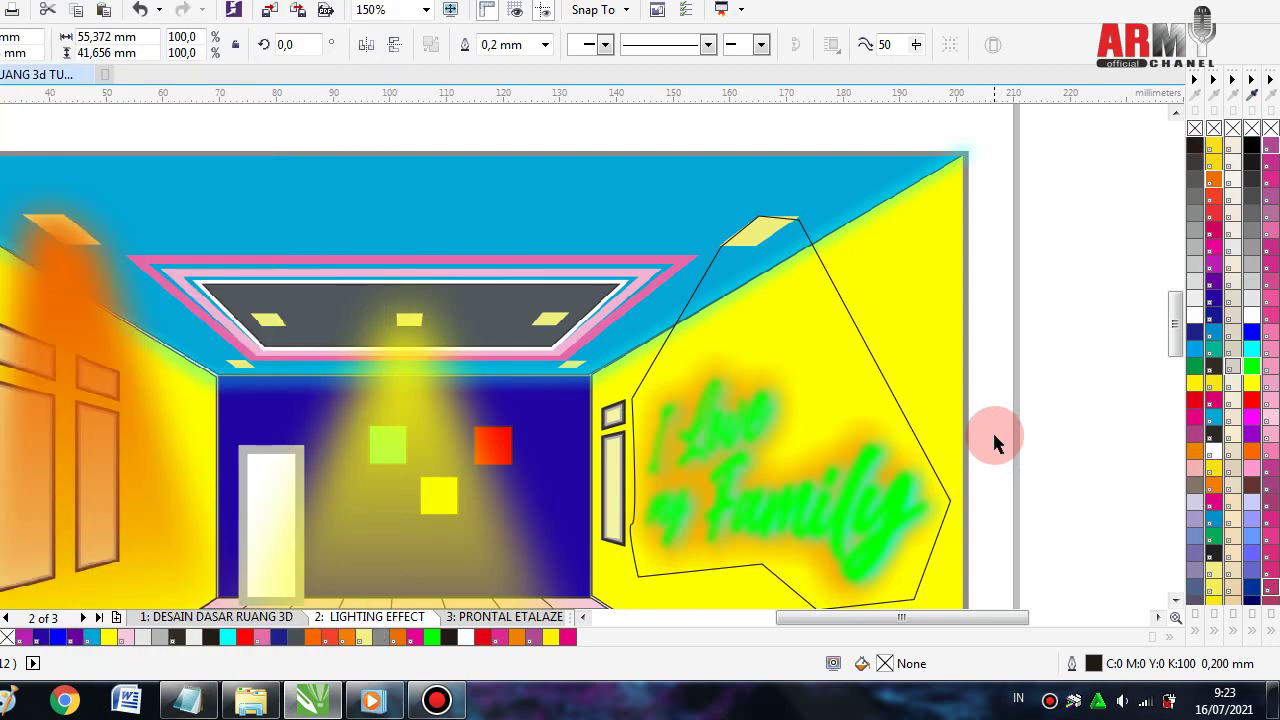
left_click(857, 336)
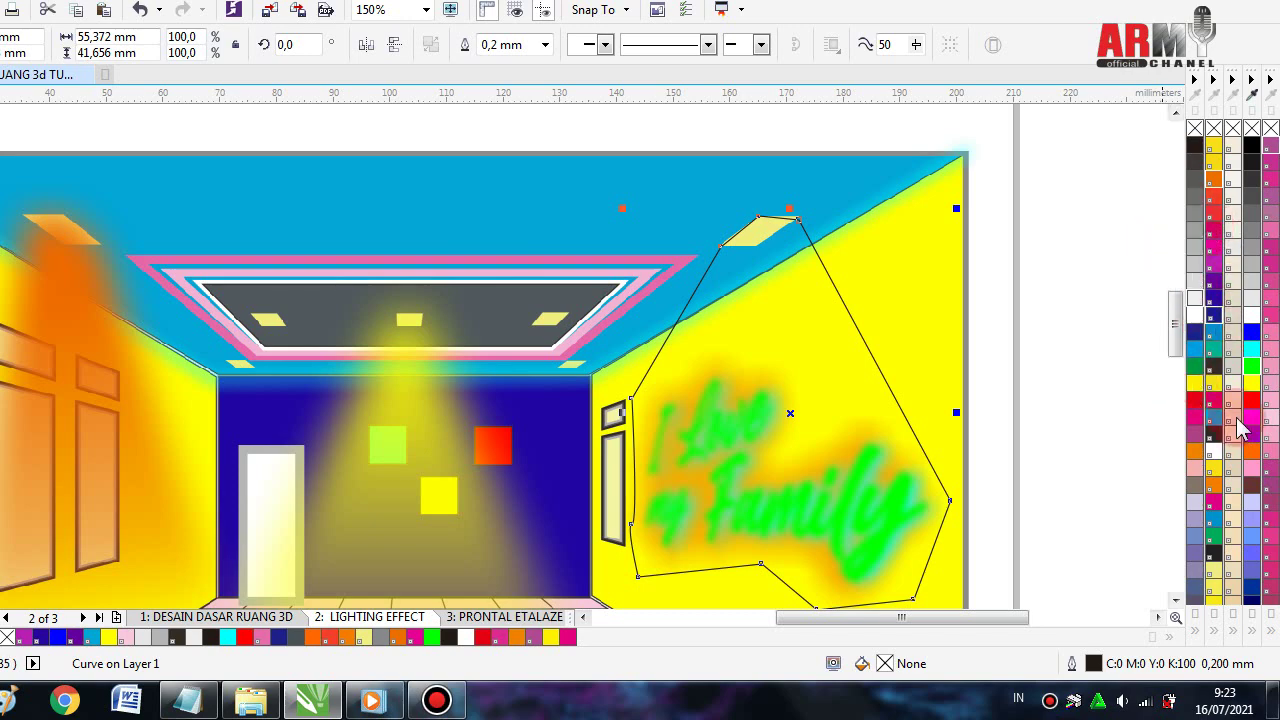
left_click(1251, 349)
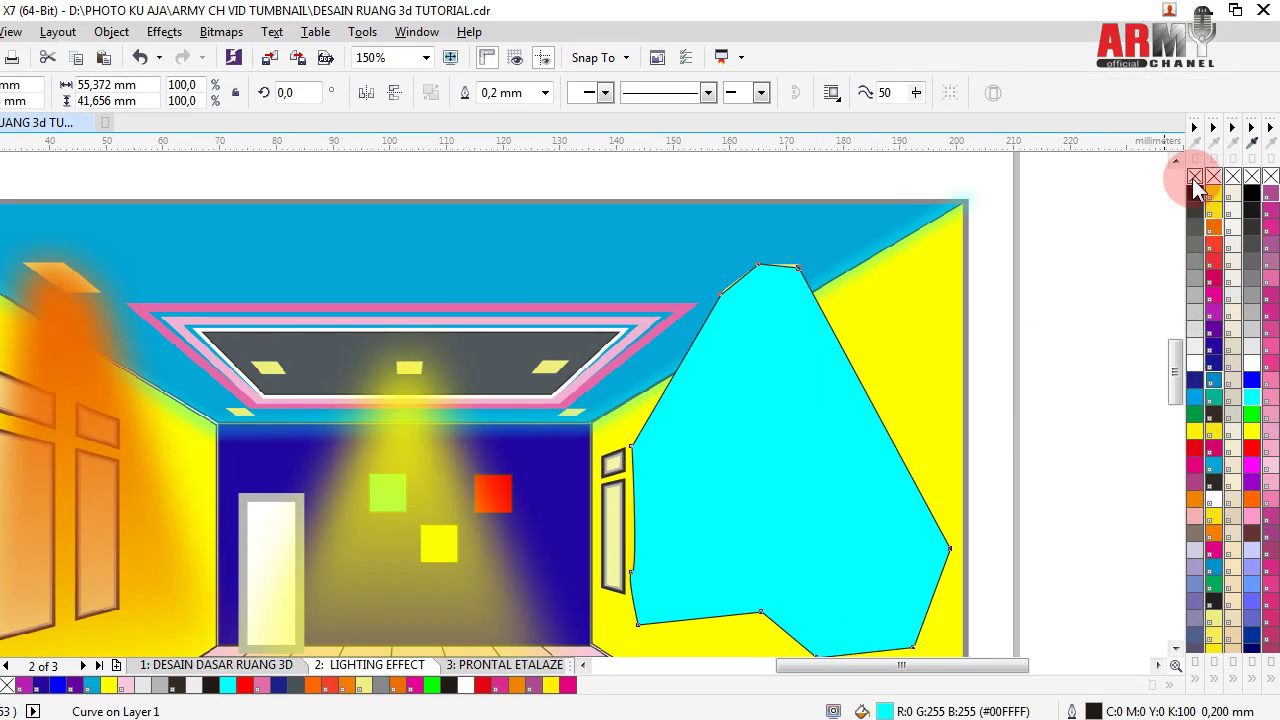
right_click(1196, 187)
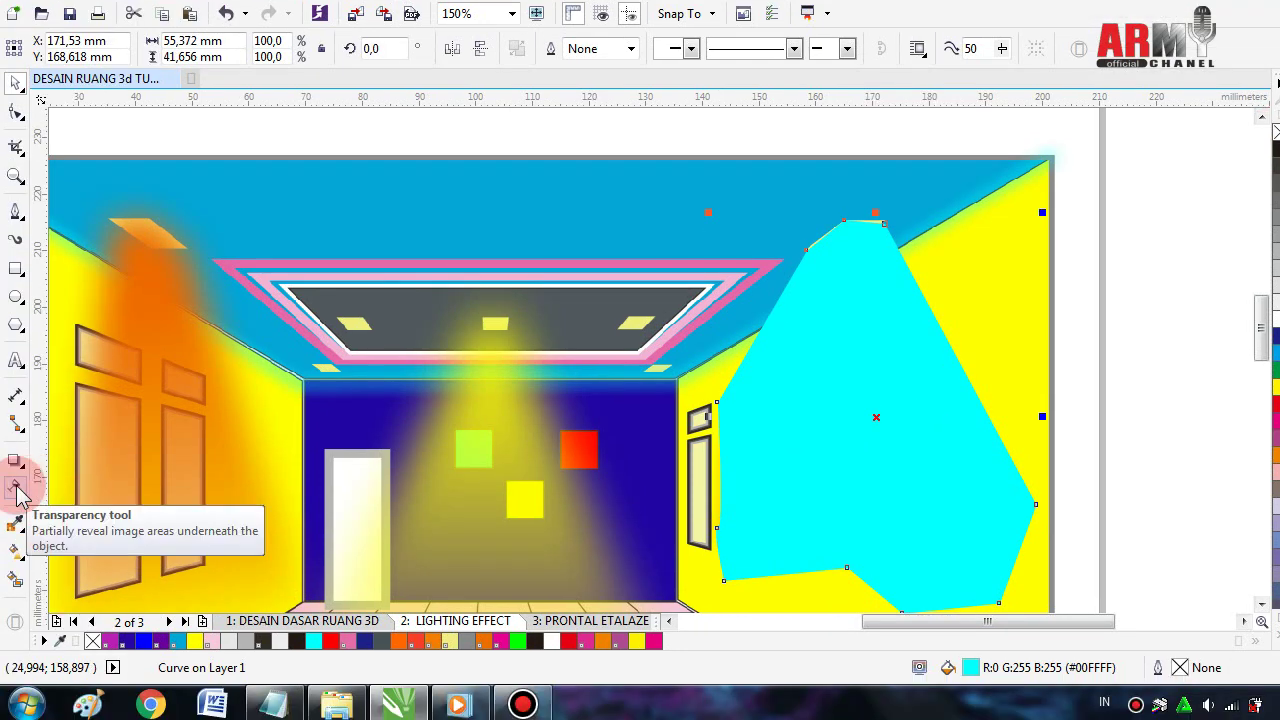
- Apply a top-to-bottom linear transparency to the cyan beam so the wall text shows through
left_click(17, 490)
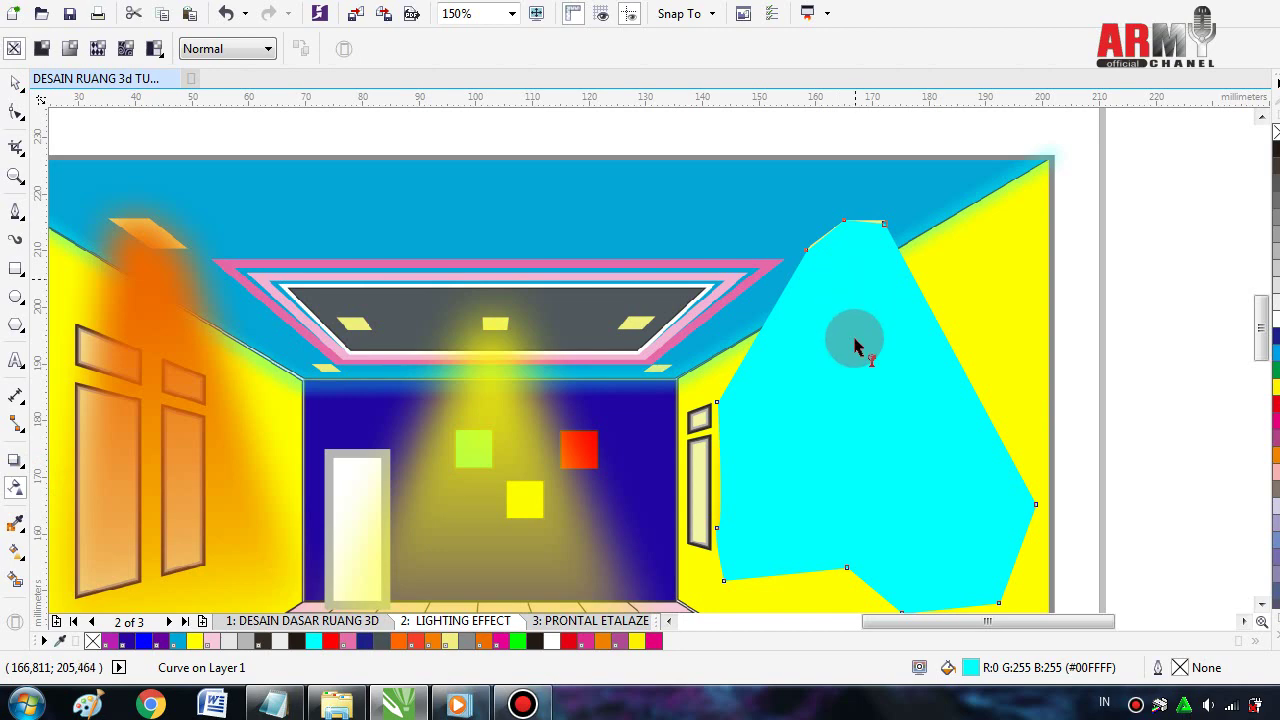
left_click_drag(853, 273, 848, 560)
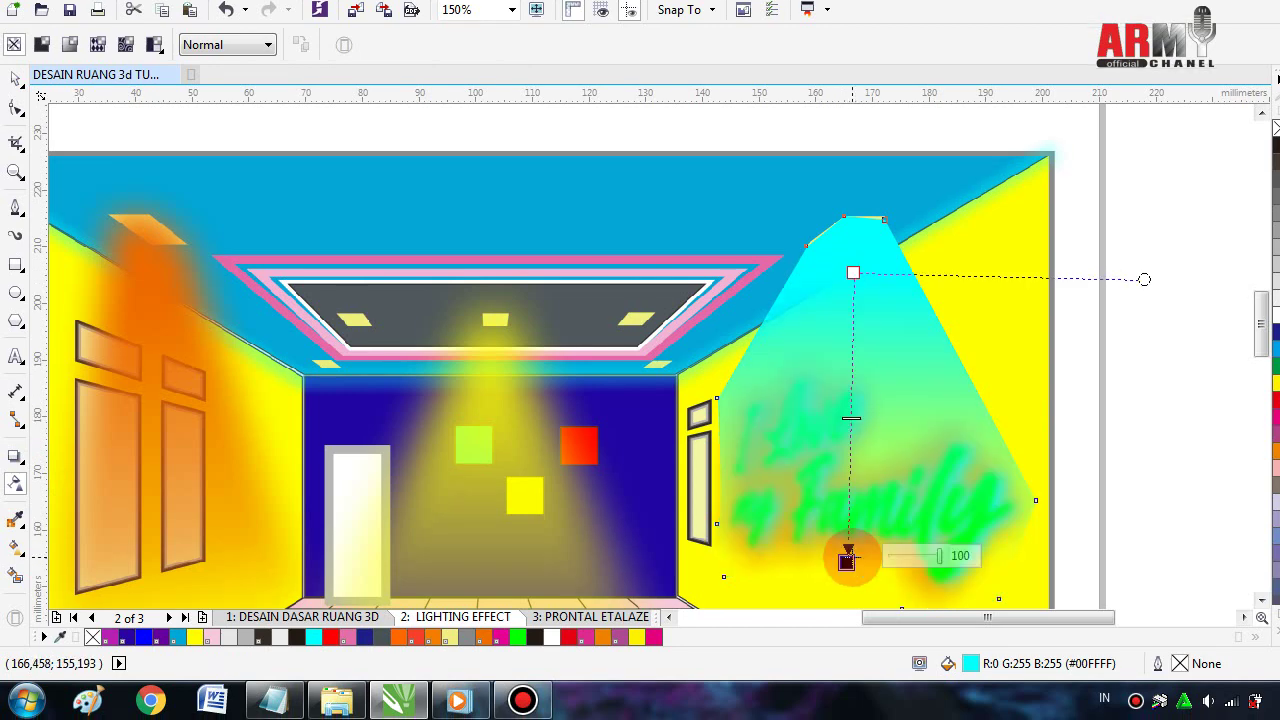
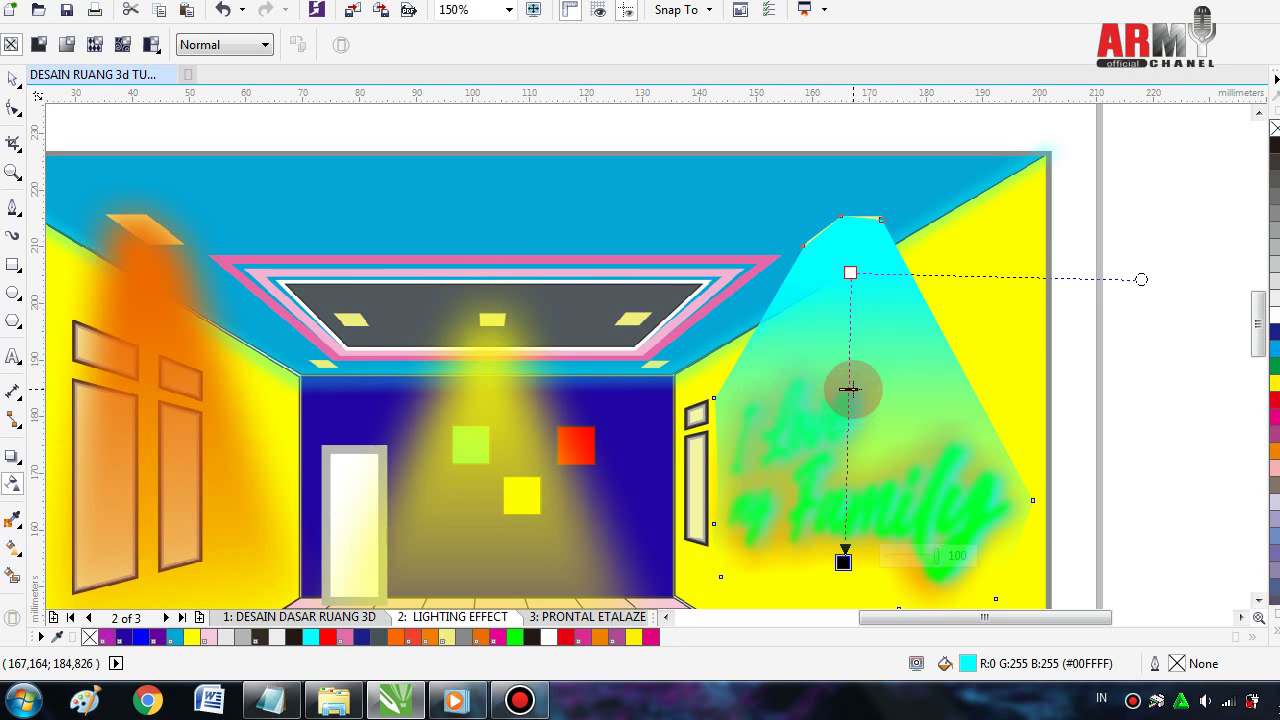
- Drag the cyan beam's transparency midpoint lower over the right wall and return to the Pick tool
left_click_drag(848, 390, 848, 412)
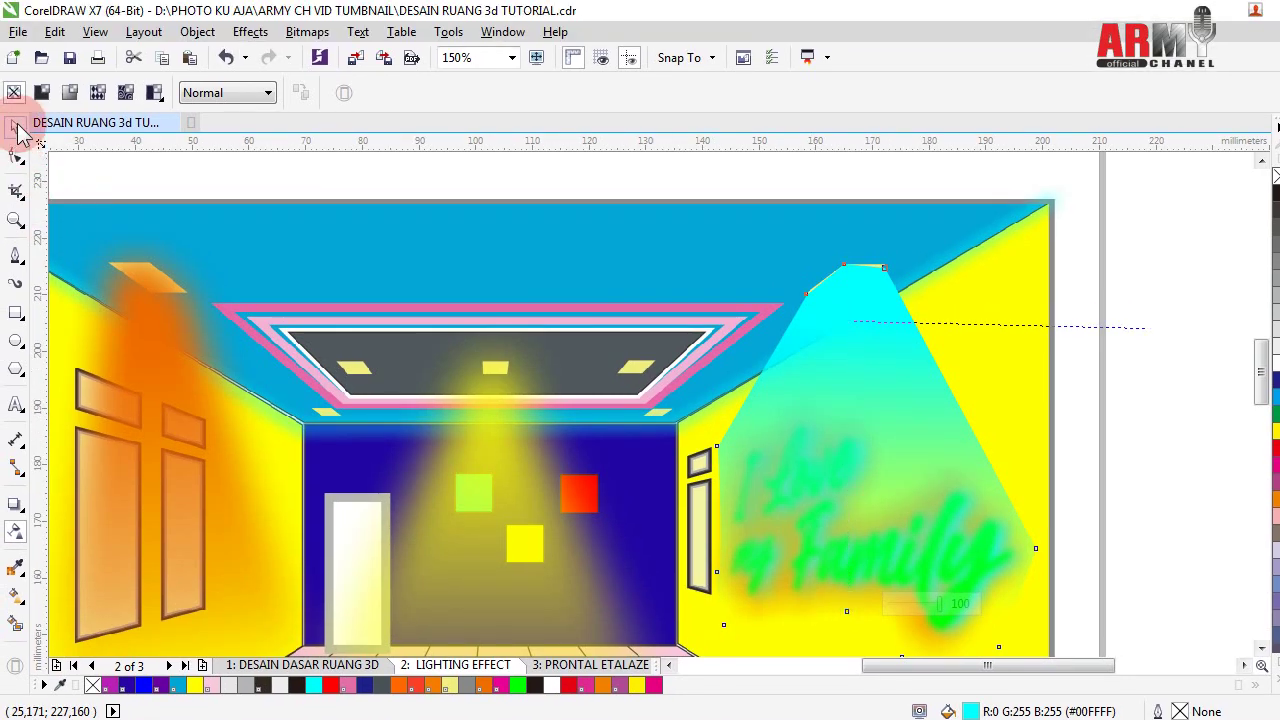
key("space")
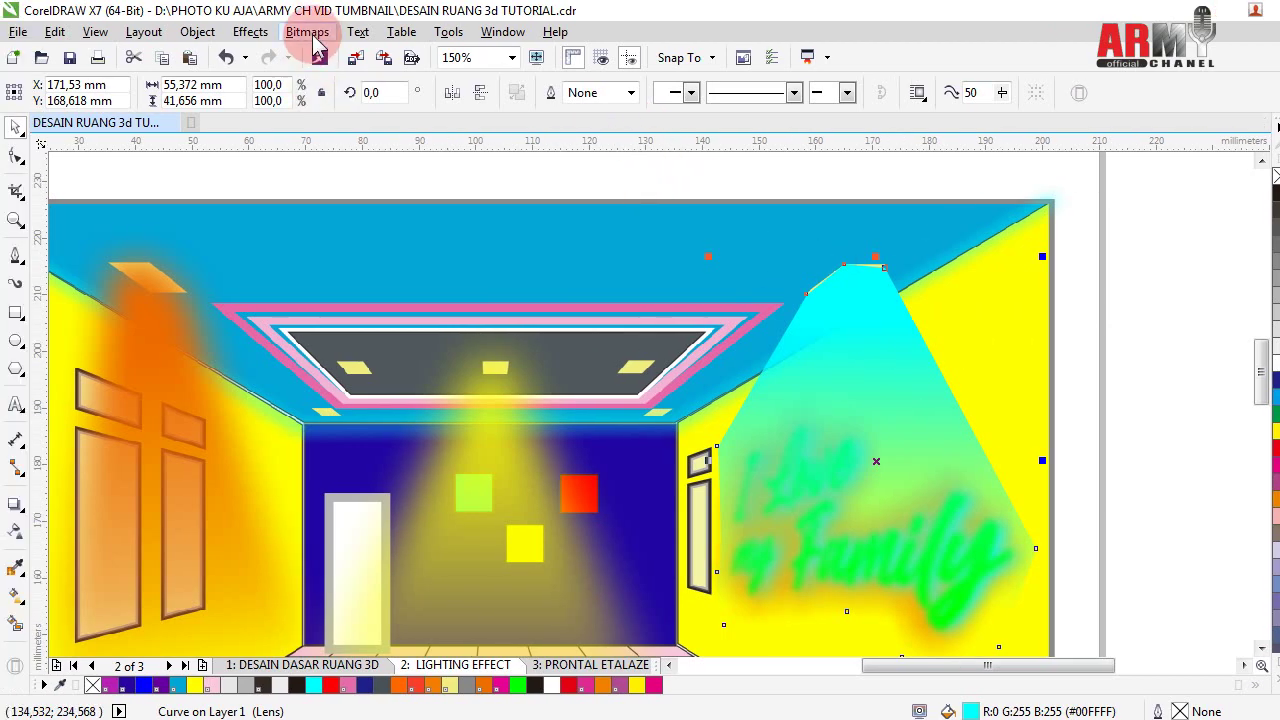
- Convert the cyan light beam to a 300 dpi RGB bitmap with a transparent background
left_click(310, 33)
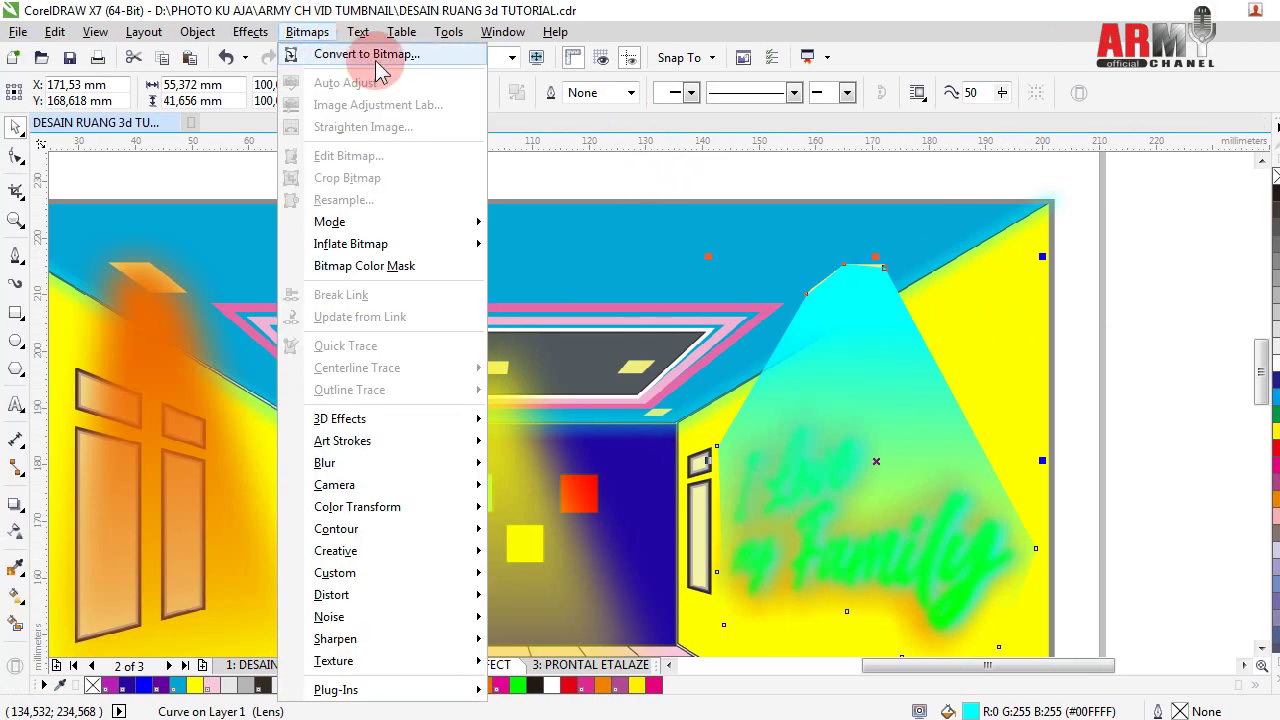
left_click(378, 56)
left_click(628, 477)
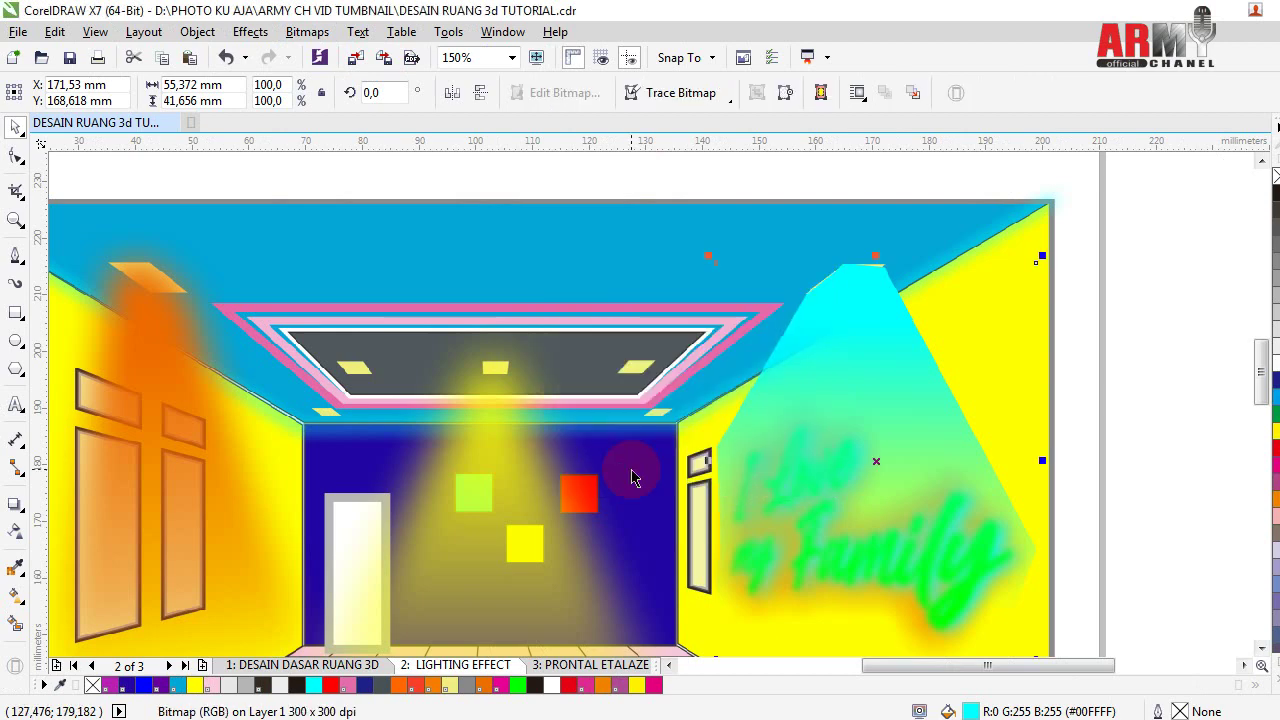
left_click(305, 35)
mouse_move(325, 463)
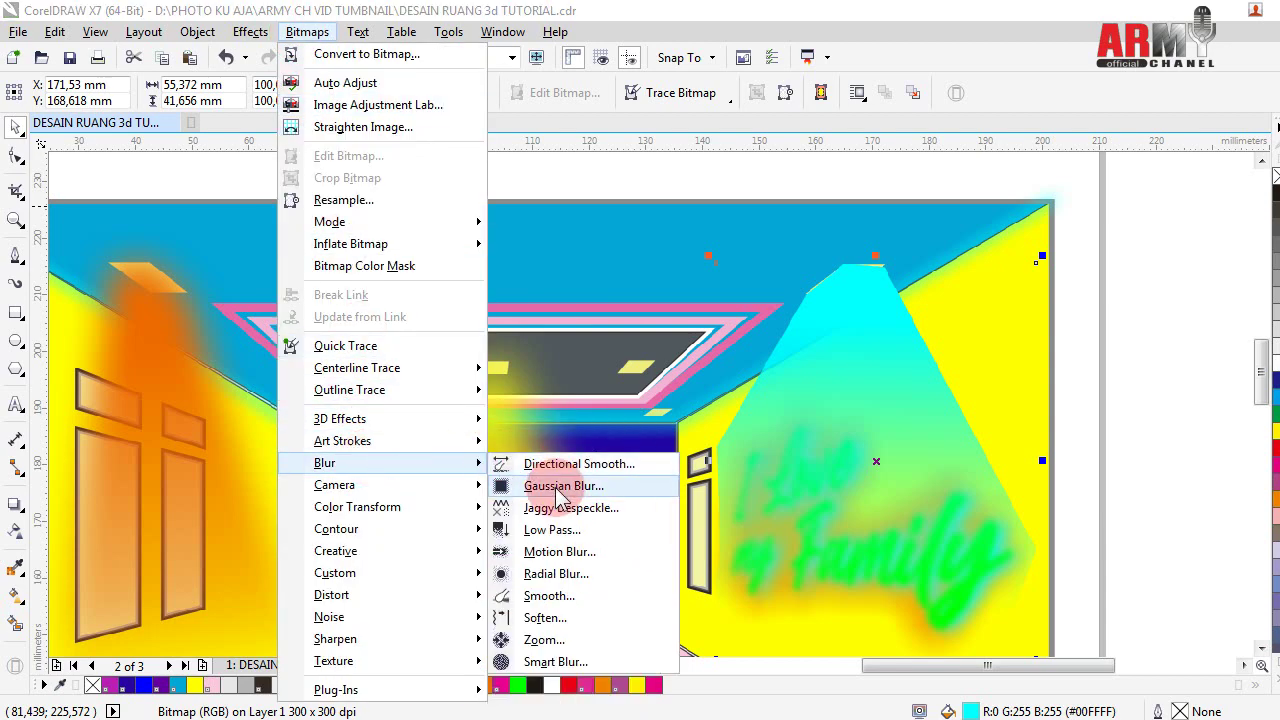
- Apply a Gaussian Blur with a 68-pixel radius to the cyan beam bitmap
left_click(553, 487)
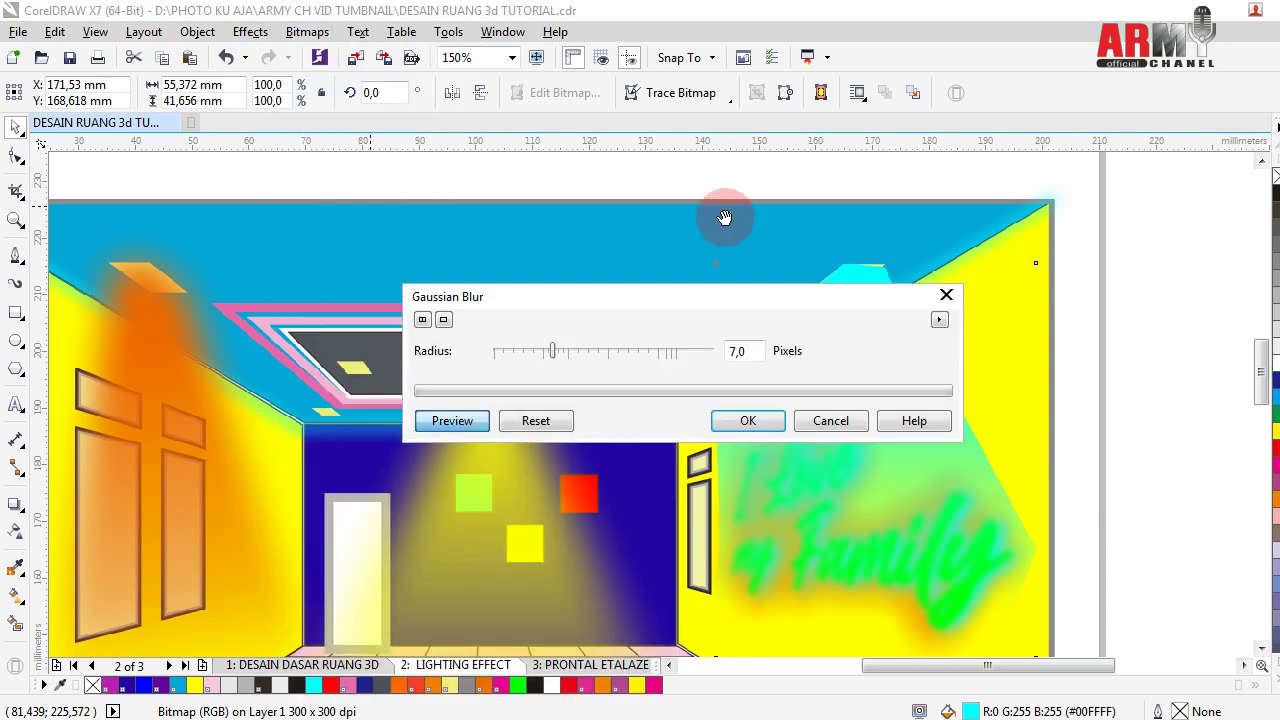
left_click_drag(705, 304, 472, 236)
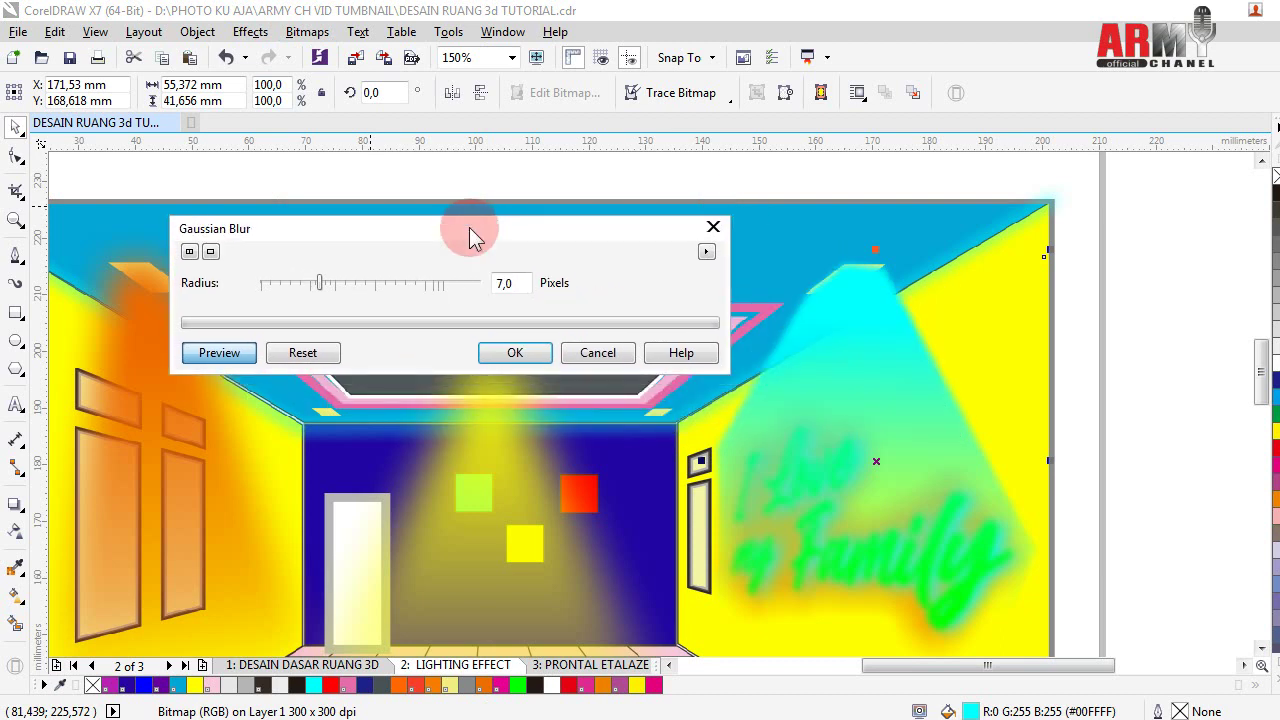
left_click(347, 284)
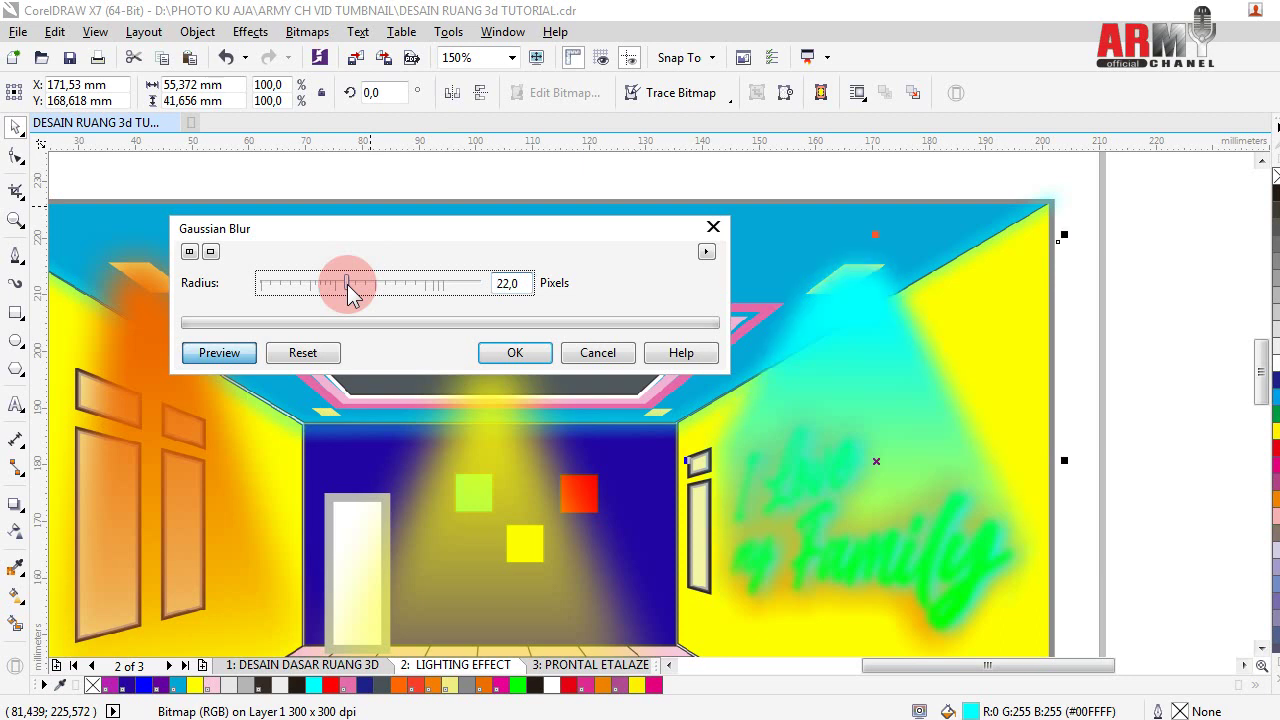
left_click_drag(347, 284, 366, 284)
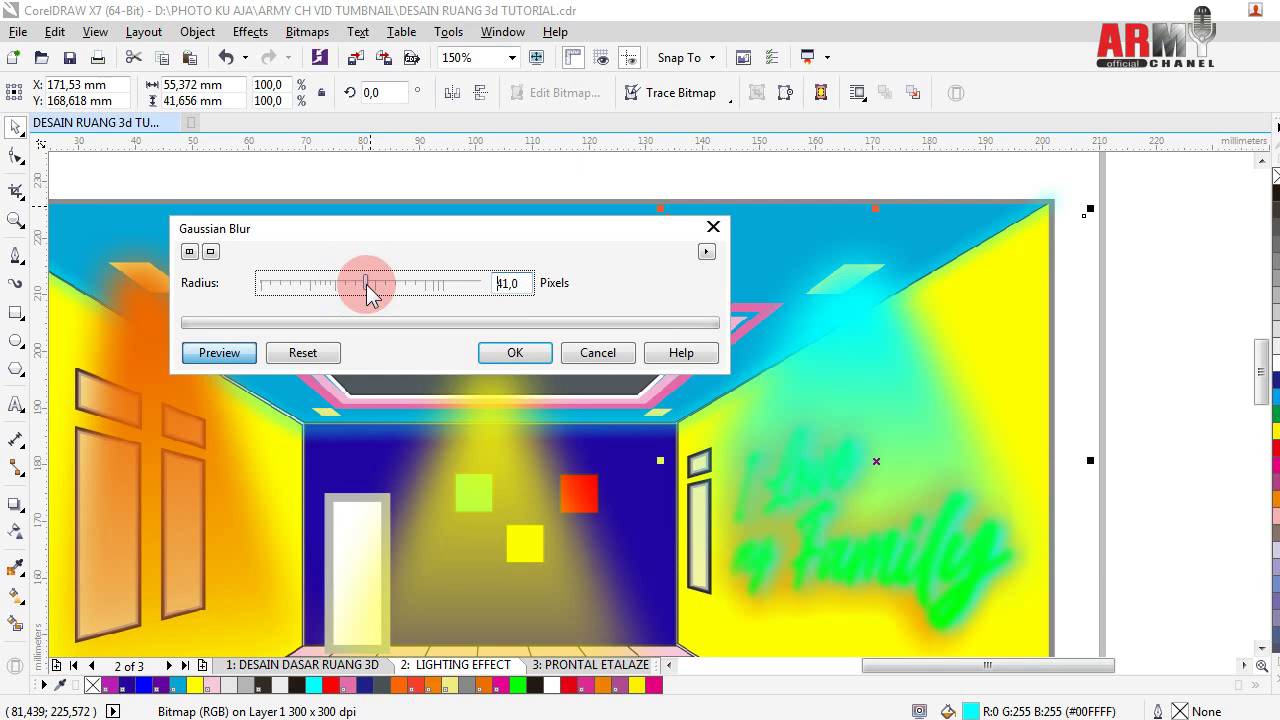
left_click_drag(368, 284, 381, 284)
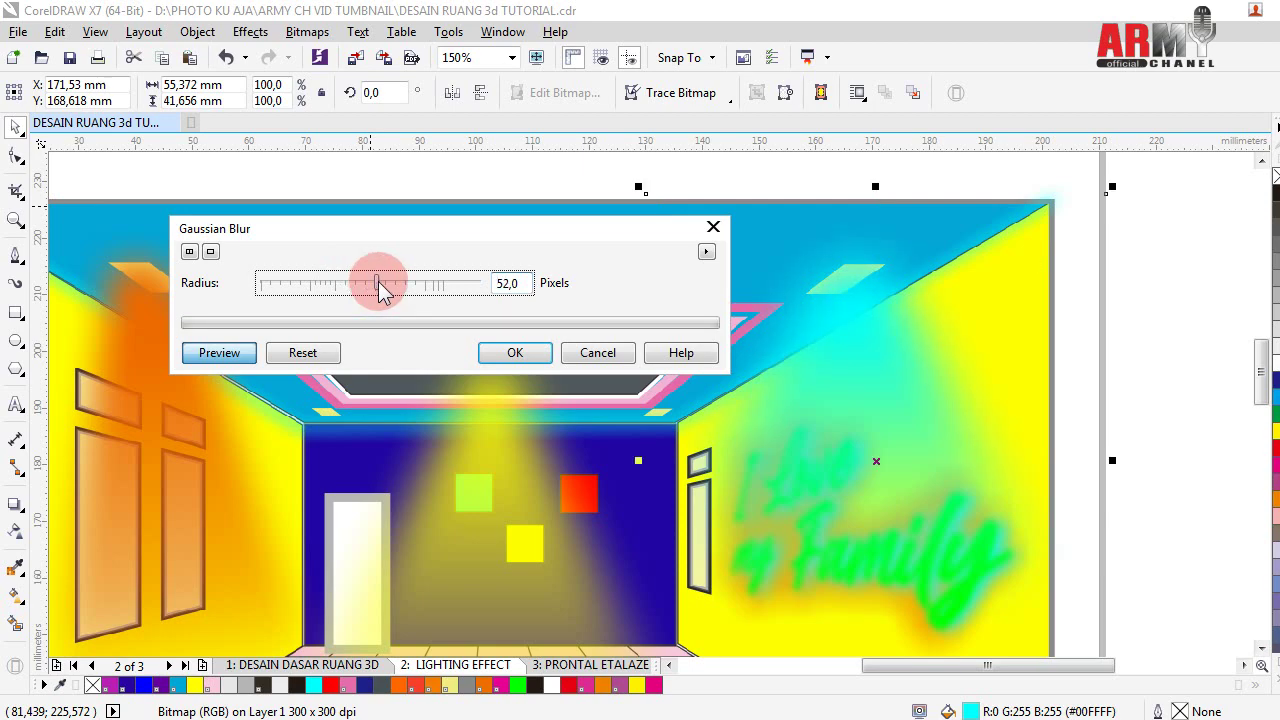
left_click_drag(379, 283, 394, 284)
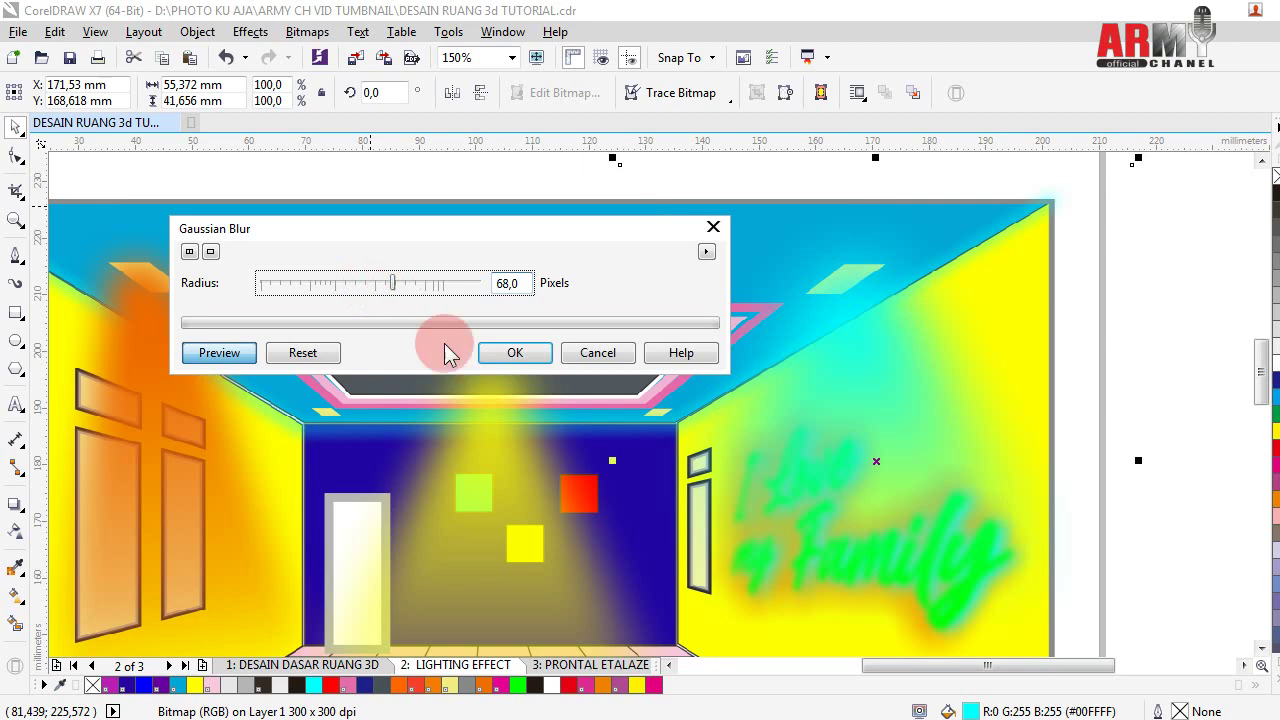
left_click(509, 354)
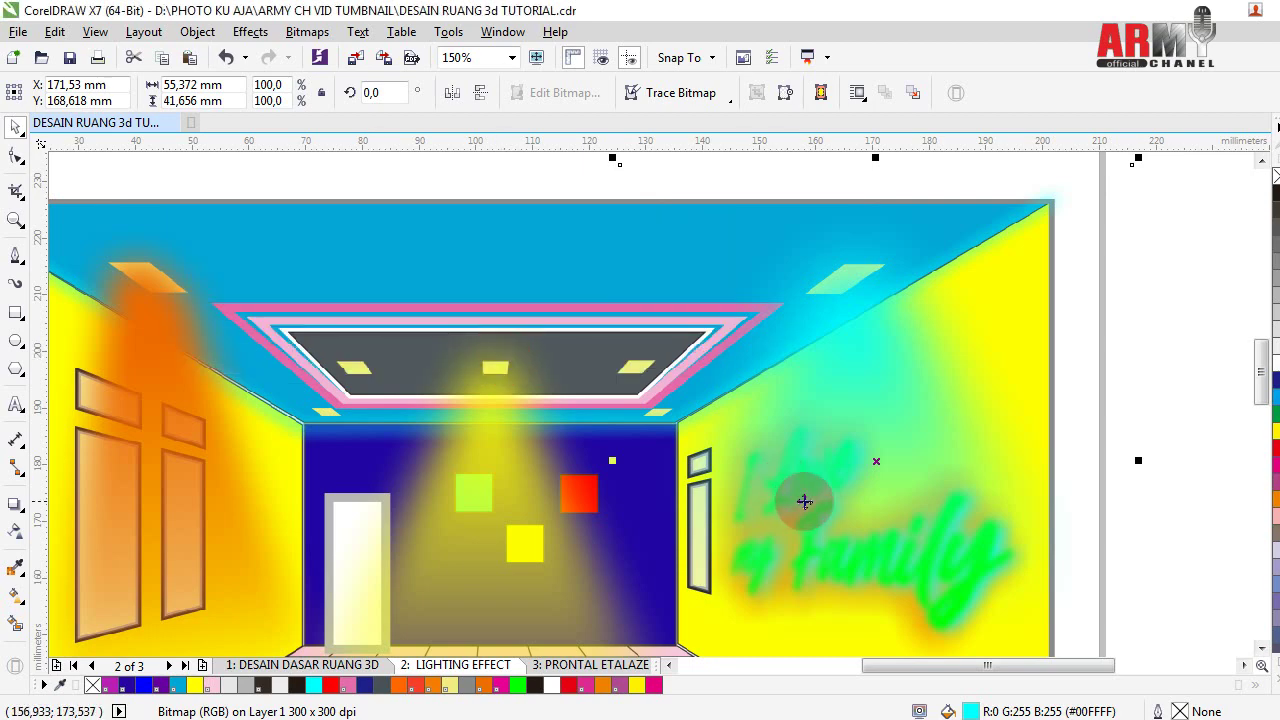
- Compare the blur with undo/redo, then nudge the blurred beam left, down and right
key("ctrl+z")
key("ctrl+shift+z")
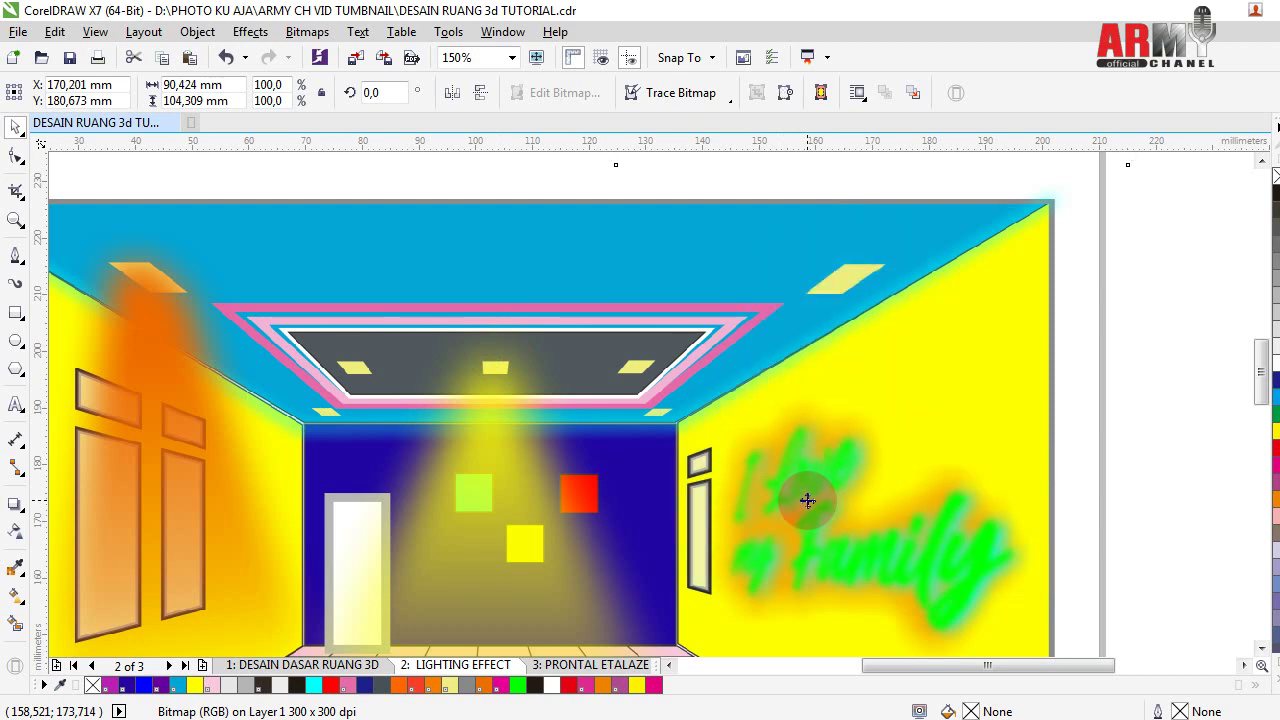
key("Left")
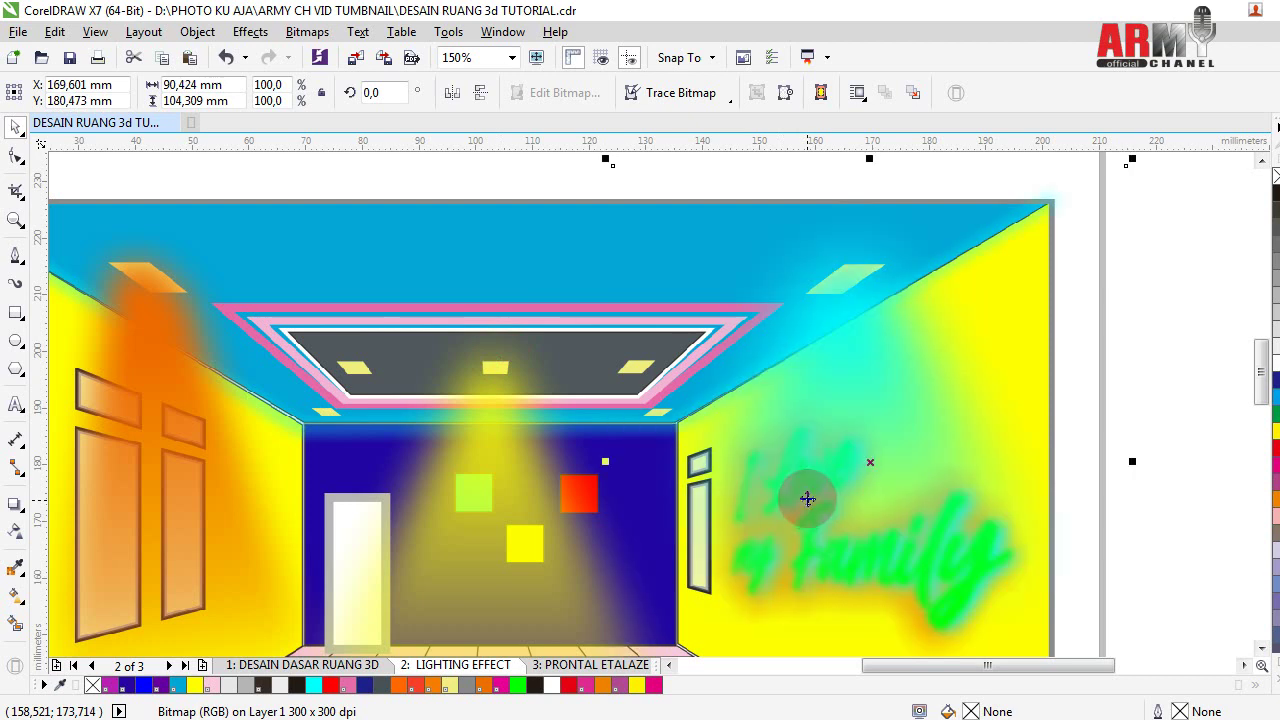
key("Down")
key("Right")
key("Right")
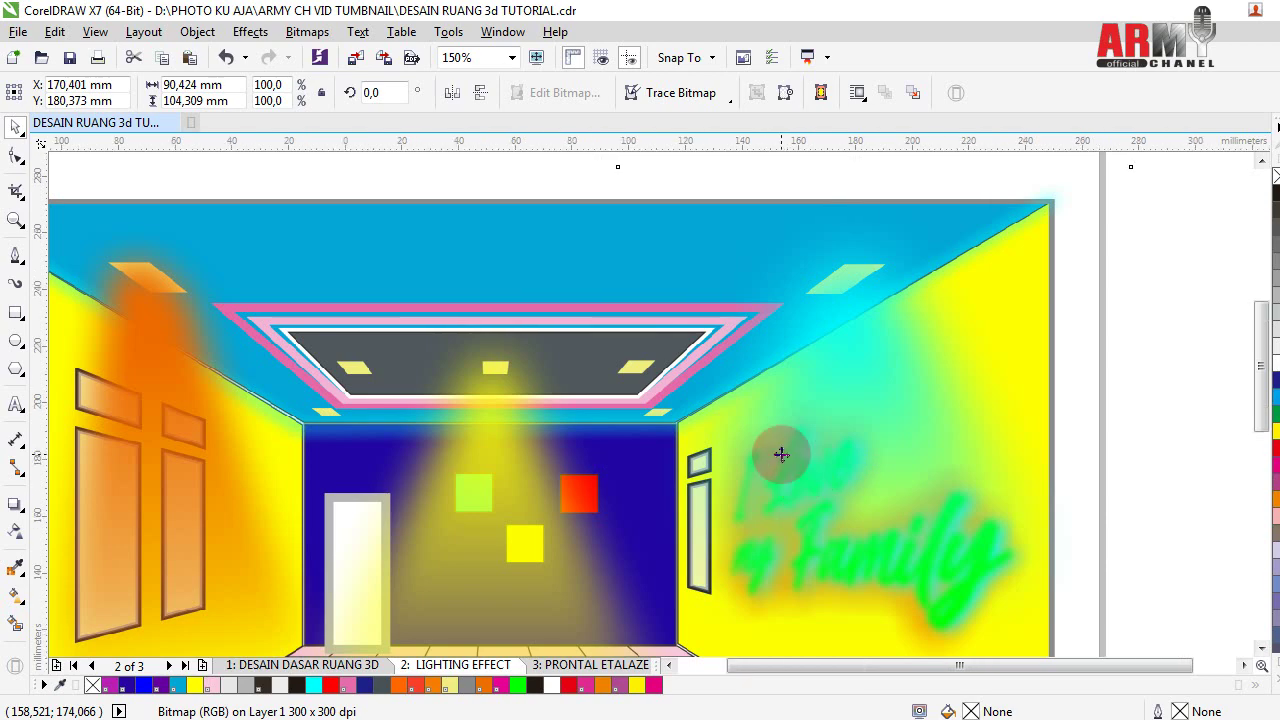
- Deselect the beam and zoom out to 75% to view the whole room scene
scroll(777, 449, "down", 1)
left_click(960, 535)
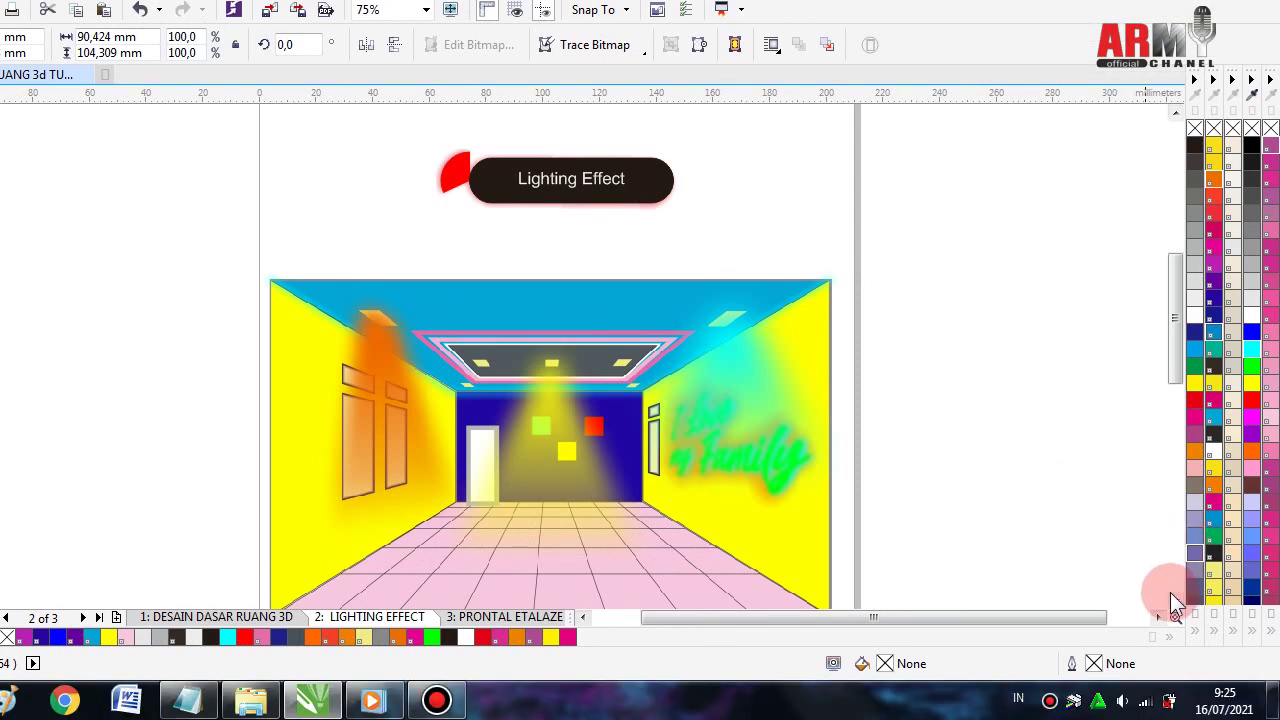
left_click(1176, 601)
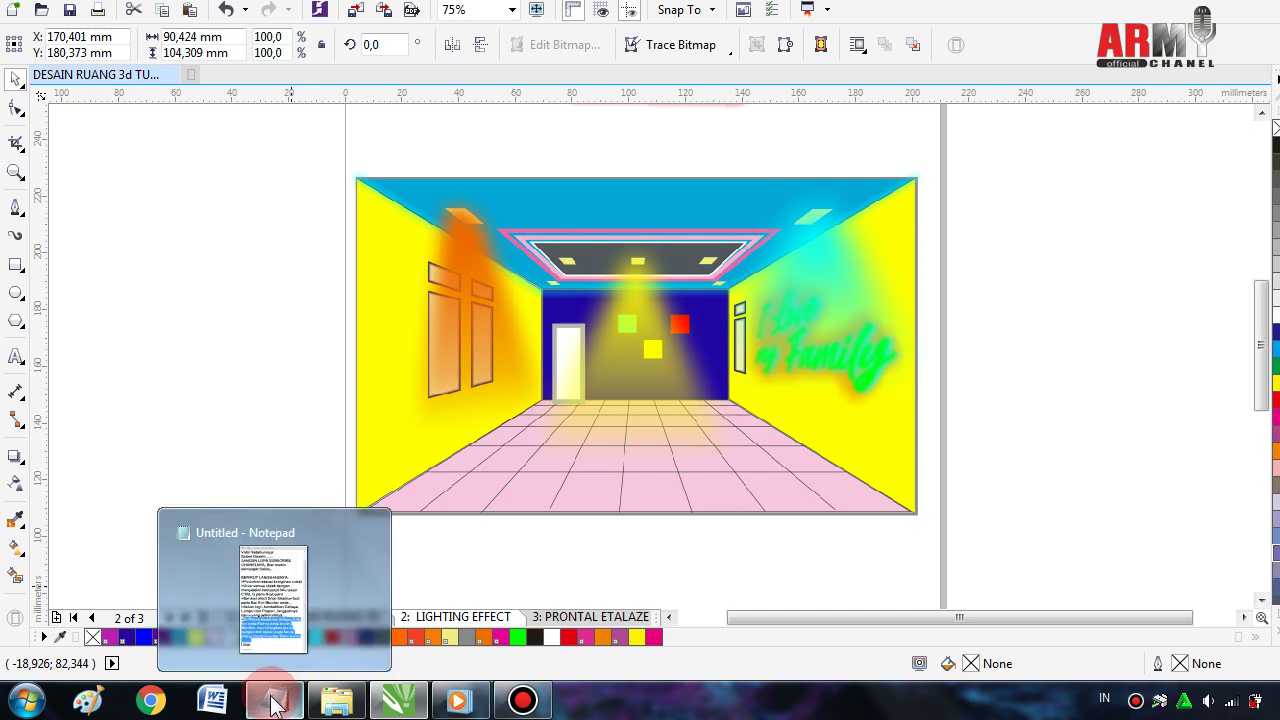
- Replace the old Notepad steps with 'Seleksi semuanya..lalu Grup', 'lalu Klik kanan' and 'cari Key'
left_click(275, 703)
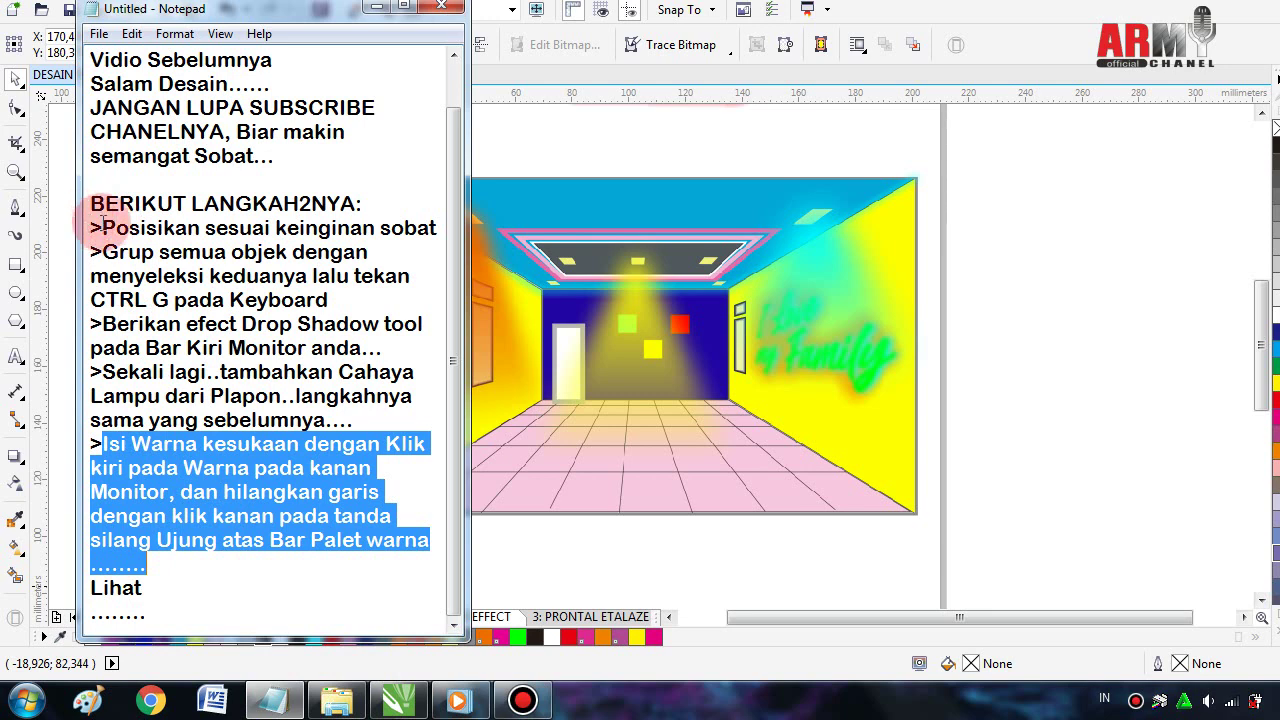
mouse_move(103, 225)
left_mouse_down()
mouse_move(296, 516)
mouse_move(426, 539)
left_mouse_up()
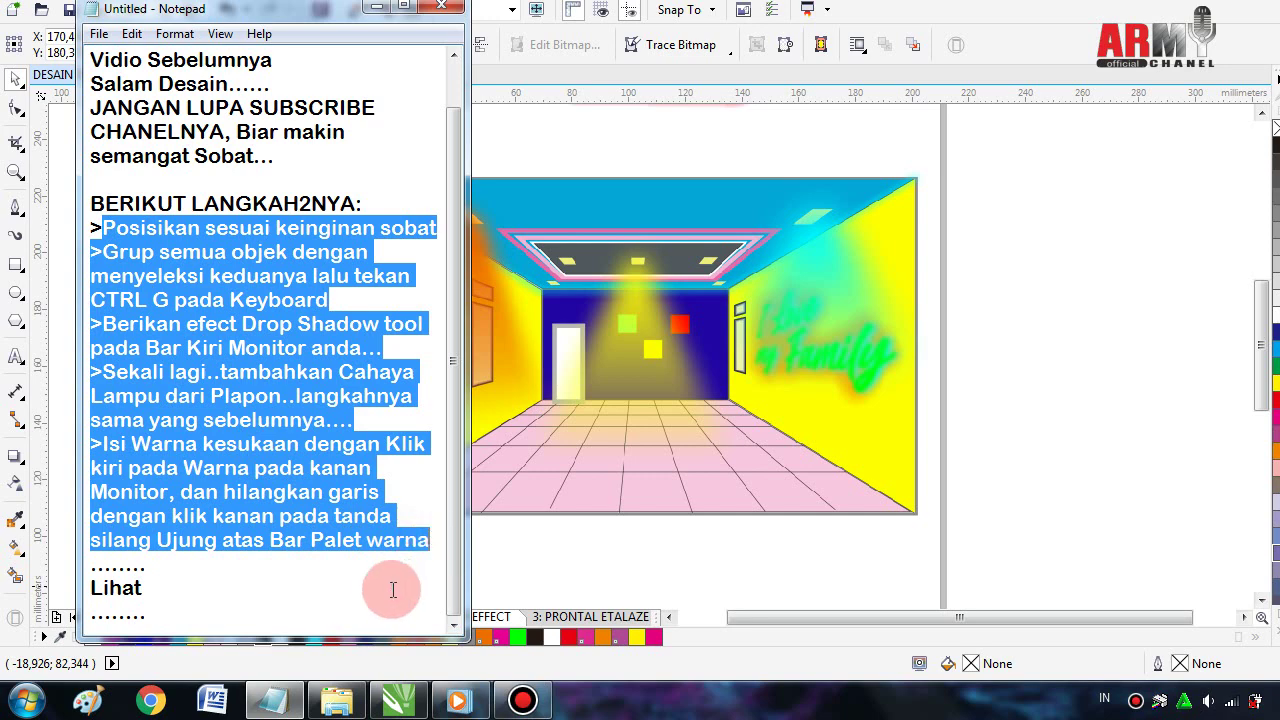
key("Delete")
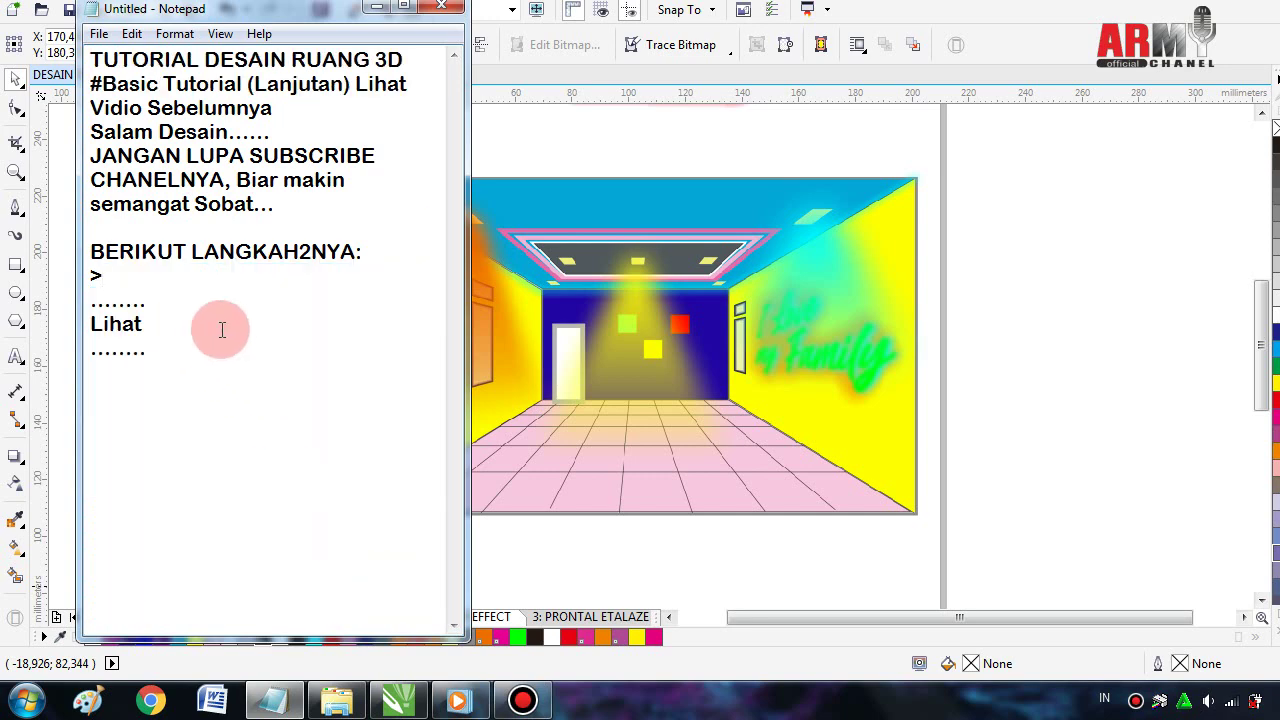
type("Se")
type("leksi ")
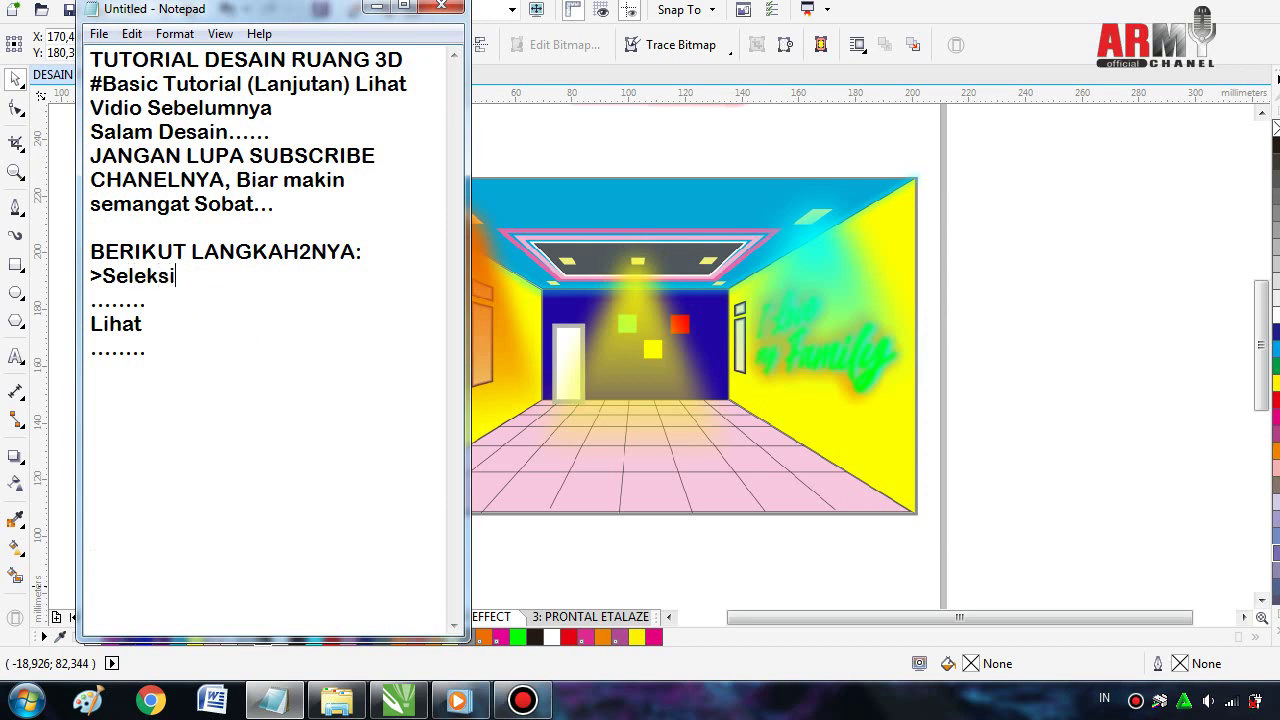
type("semu")
type("anya")
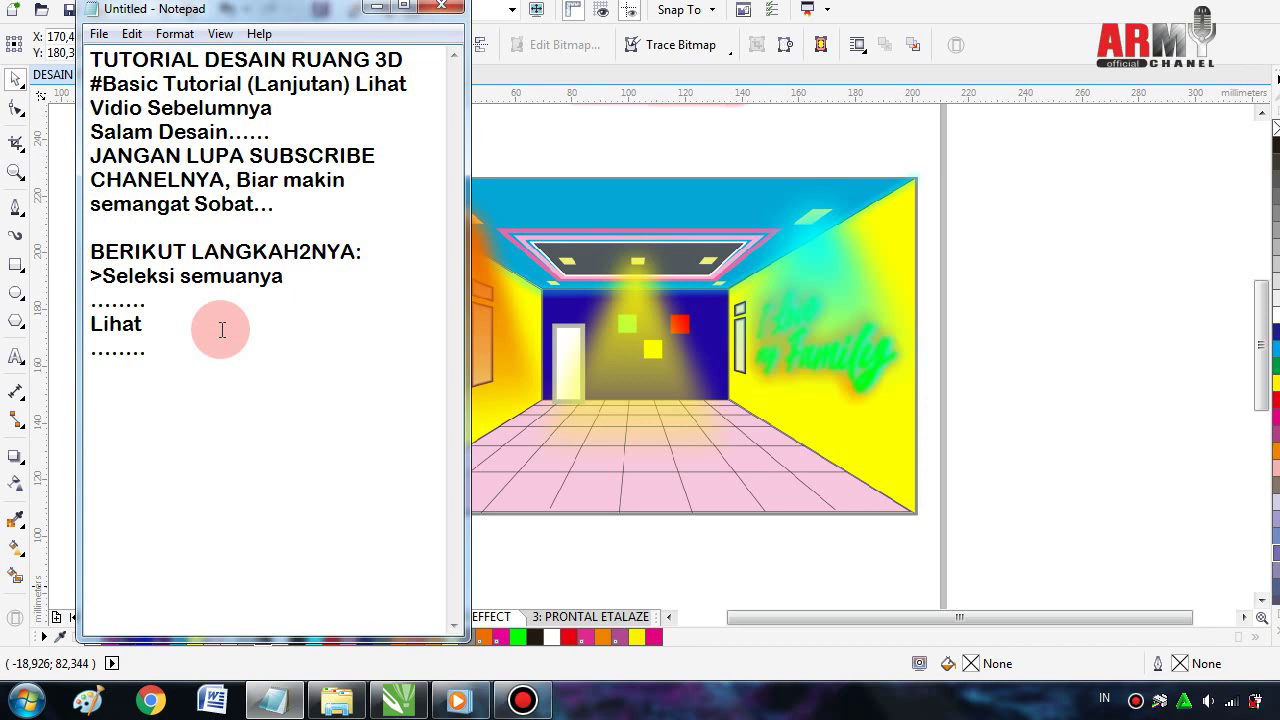
type("..")
type("lalu")
type(" Gr")
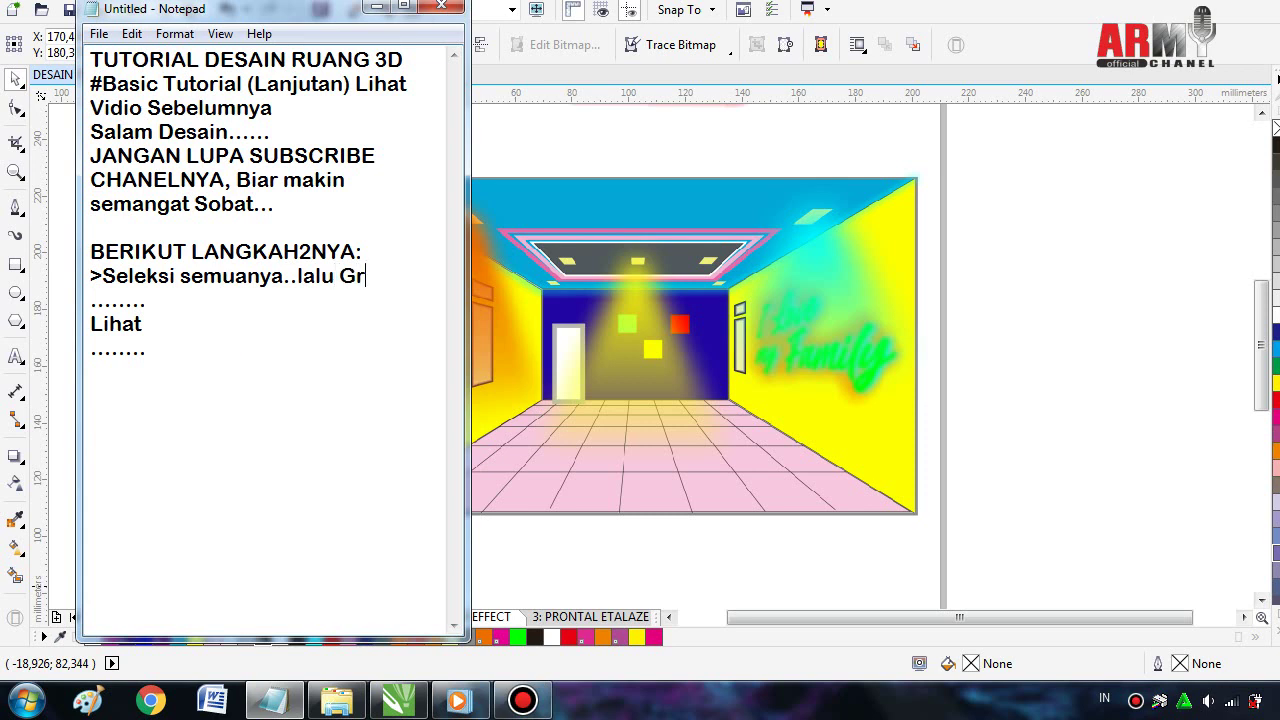
type("up")
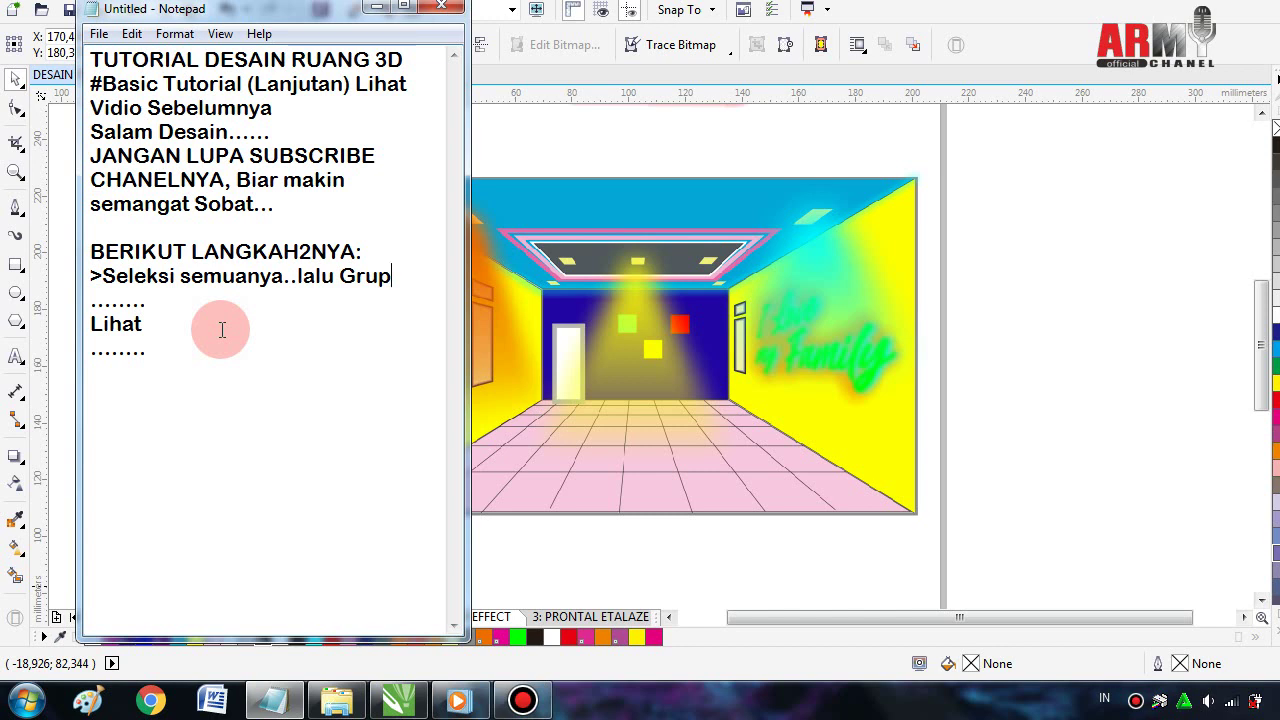
type(" lalu")
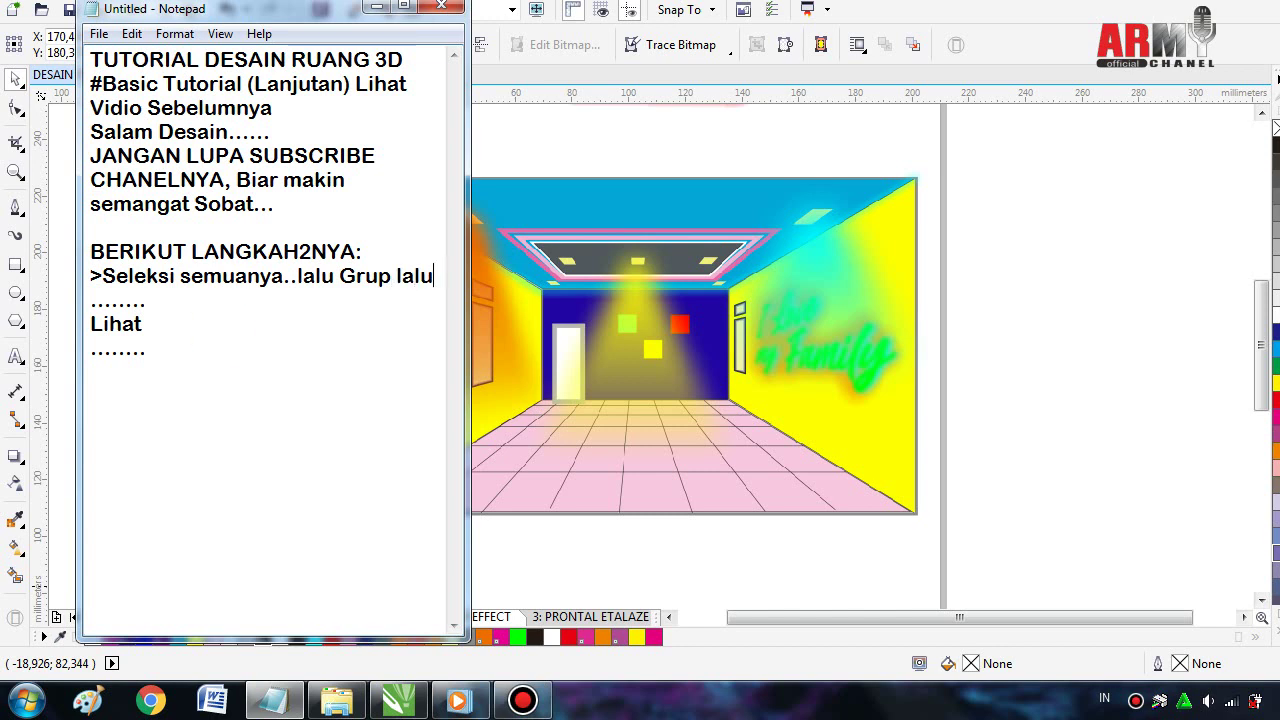
type(" Kli")
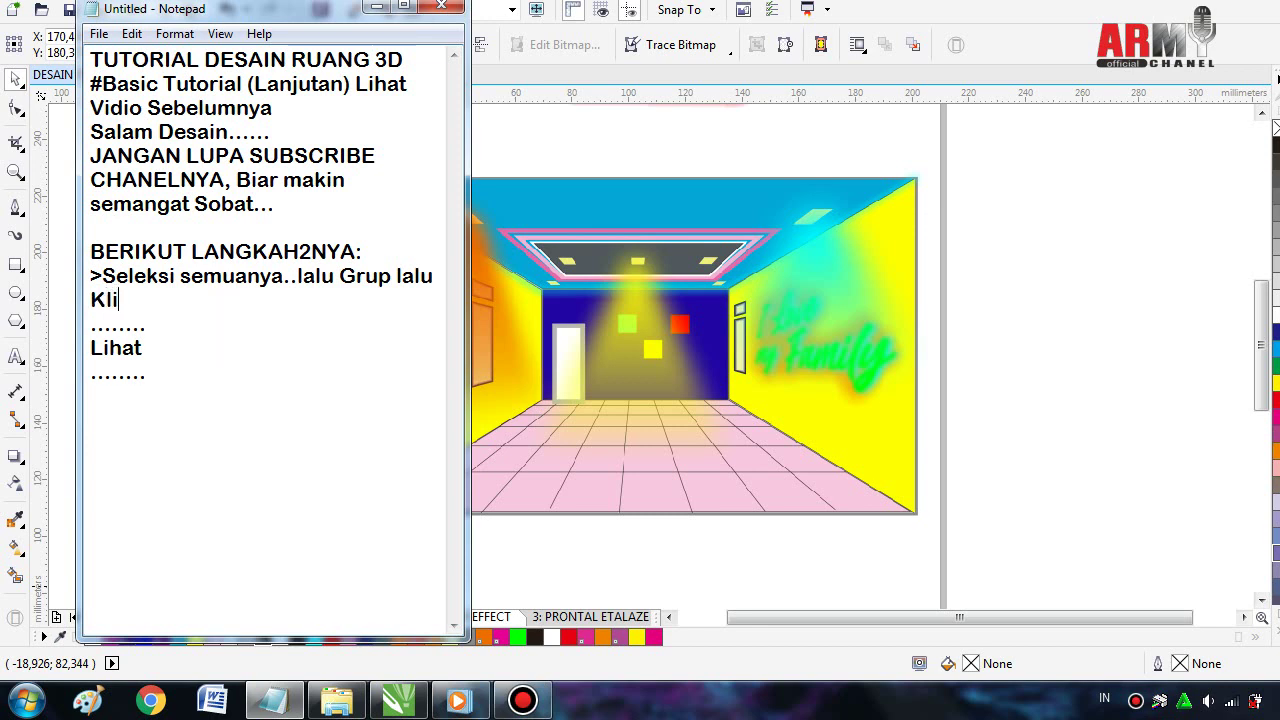
type("k kanan")
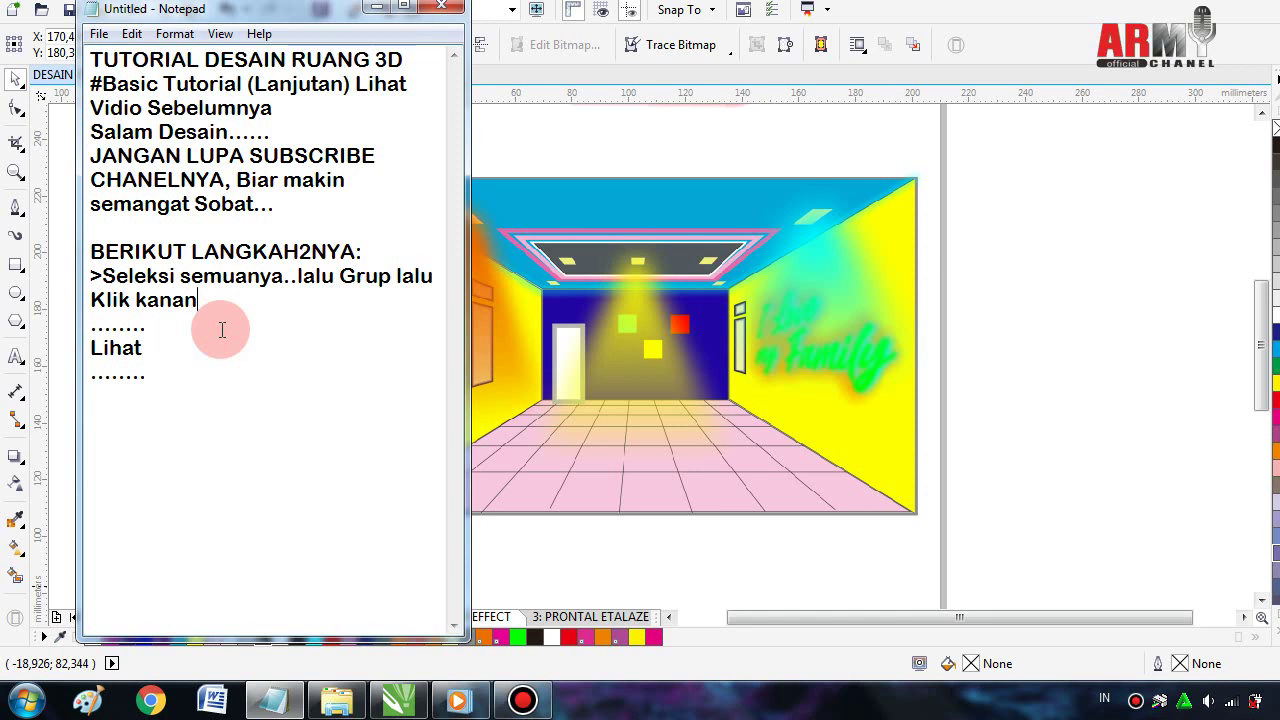
type("c")
type("ari ")
type("Key")
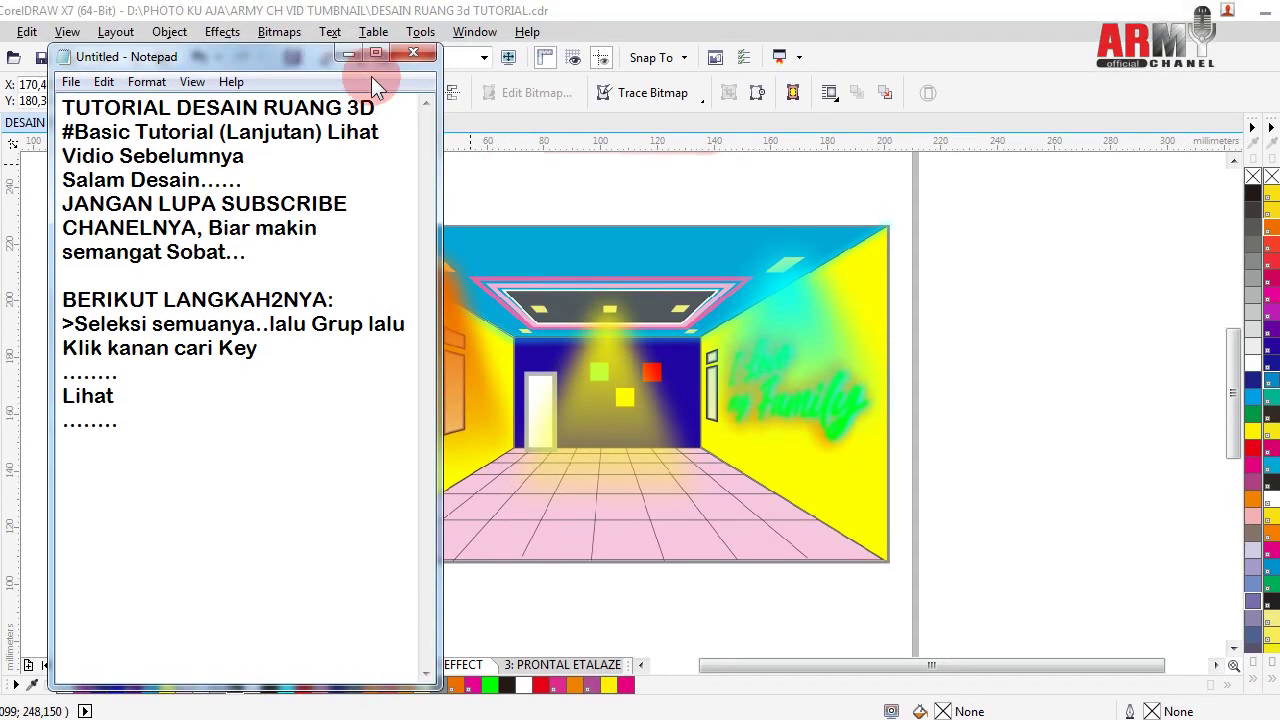
- Minimize Notepad and marquee-select all seven room objects with the Pick tool
left_click(347, 56)
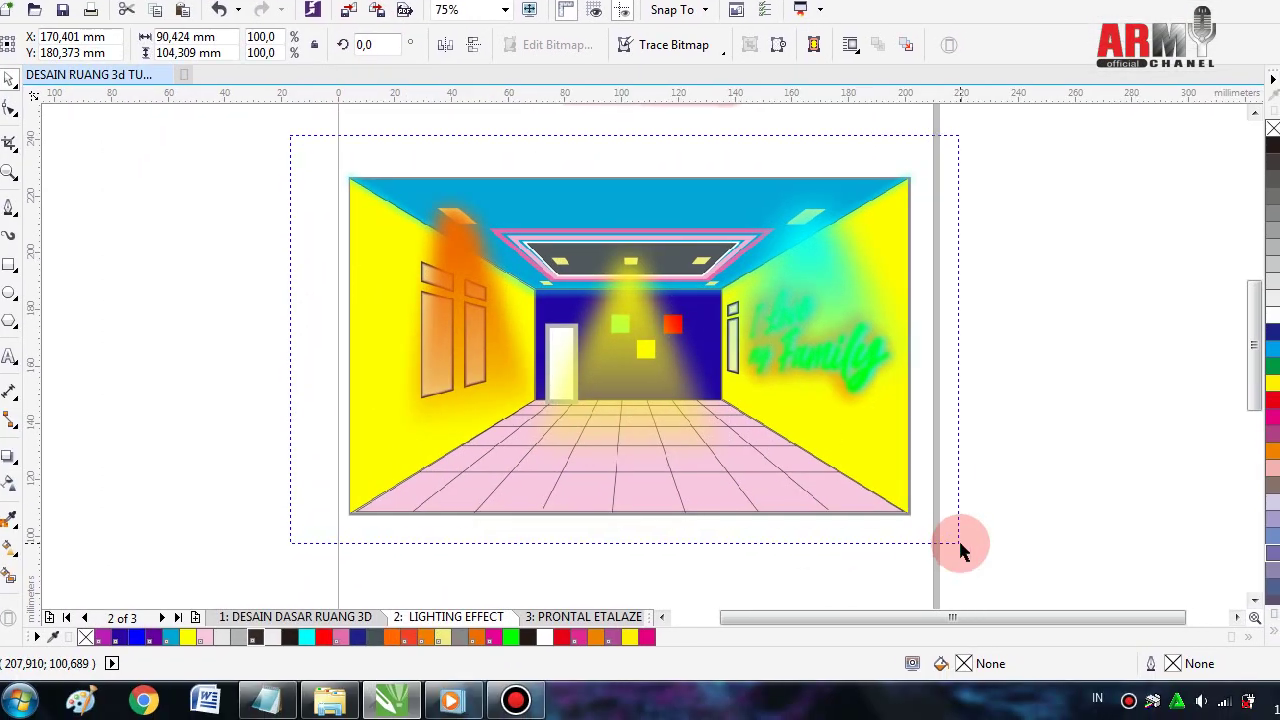
left_click_drag(510, 428, 960, 557)
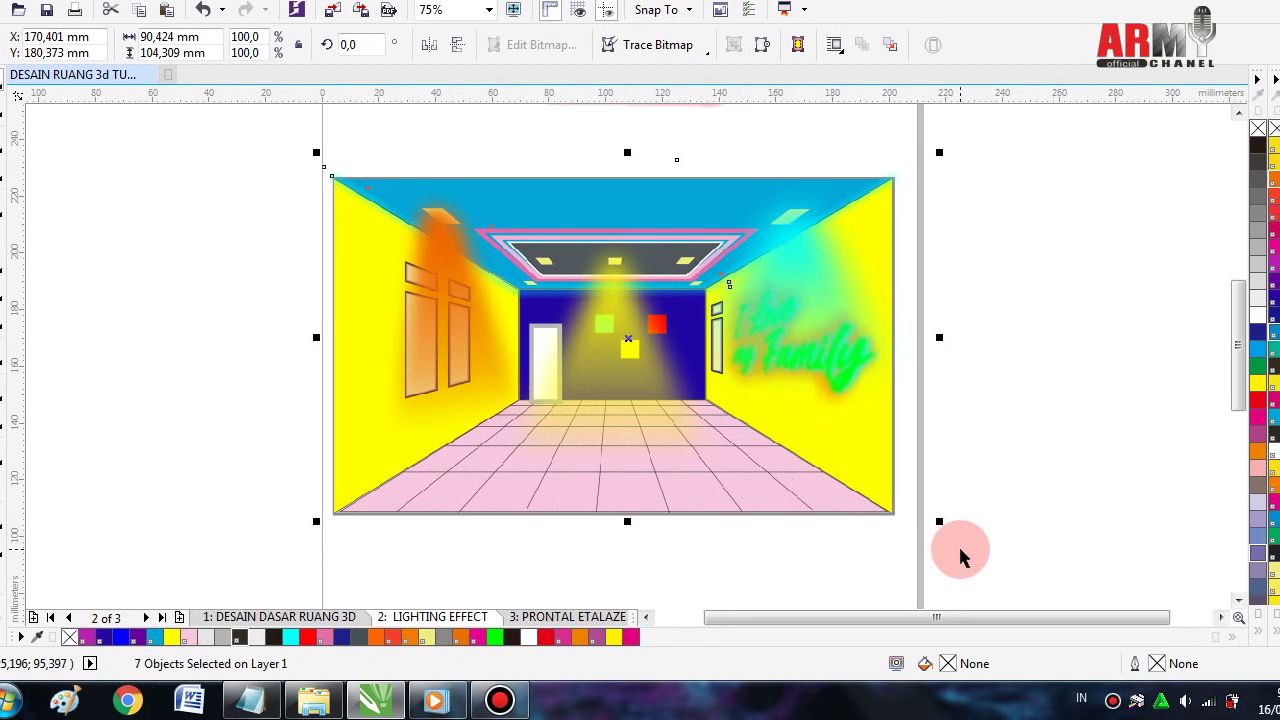
left_click(200, 330)
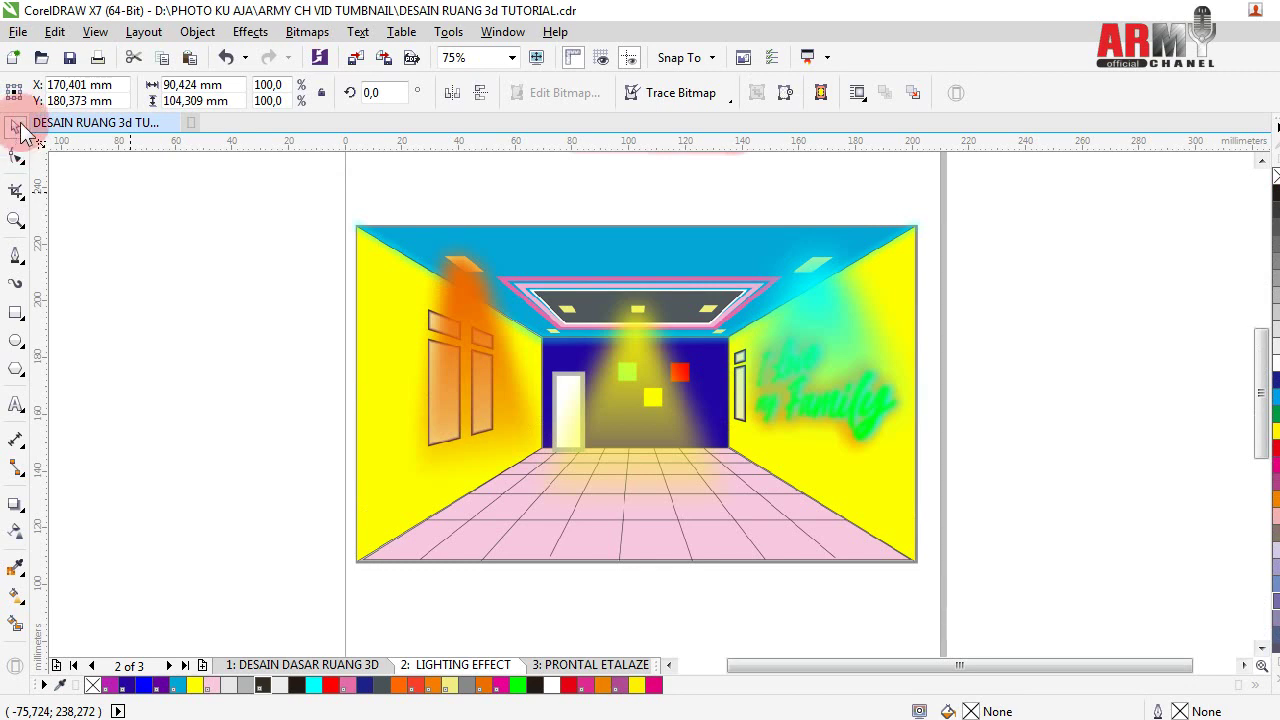
left_click(20, 128)
mouse_move(259, 182)
left_mouse_down()
mouse_move(606, 460)
mouse_move(960, 577)
left_mouse_up()
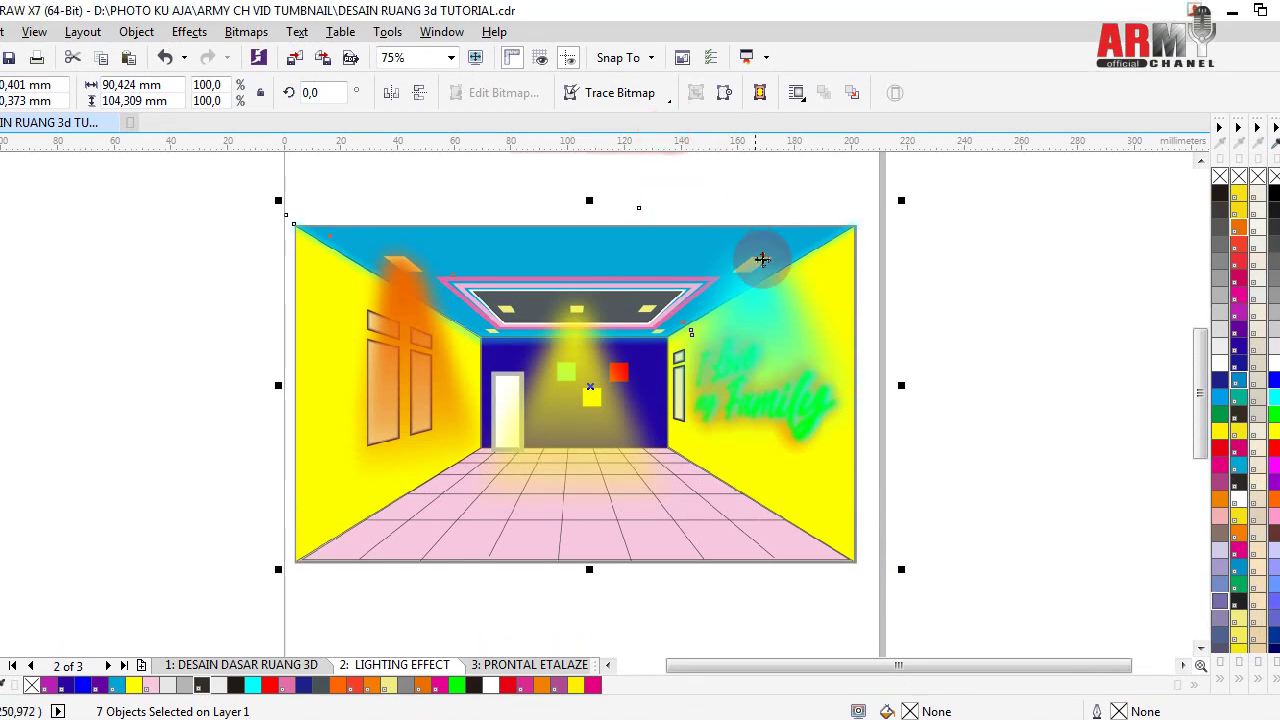
- Check the selection's right-click menu, close it, and restore Notepad from the taskbar
right_click(763, 281)
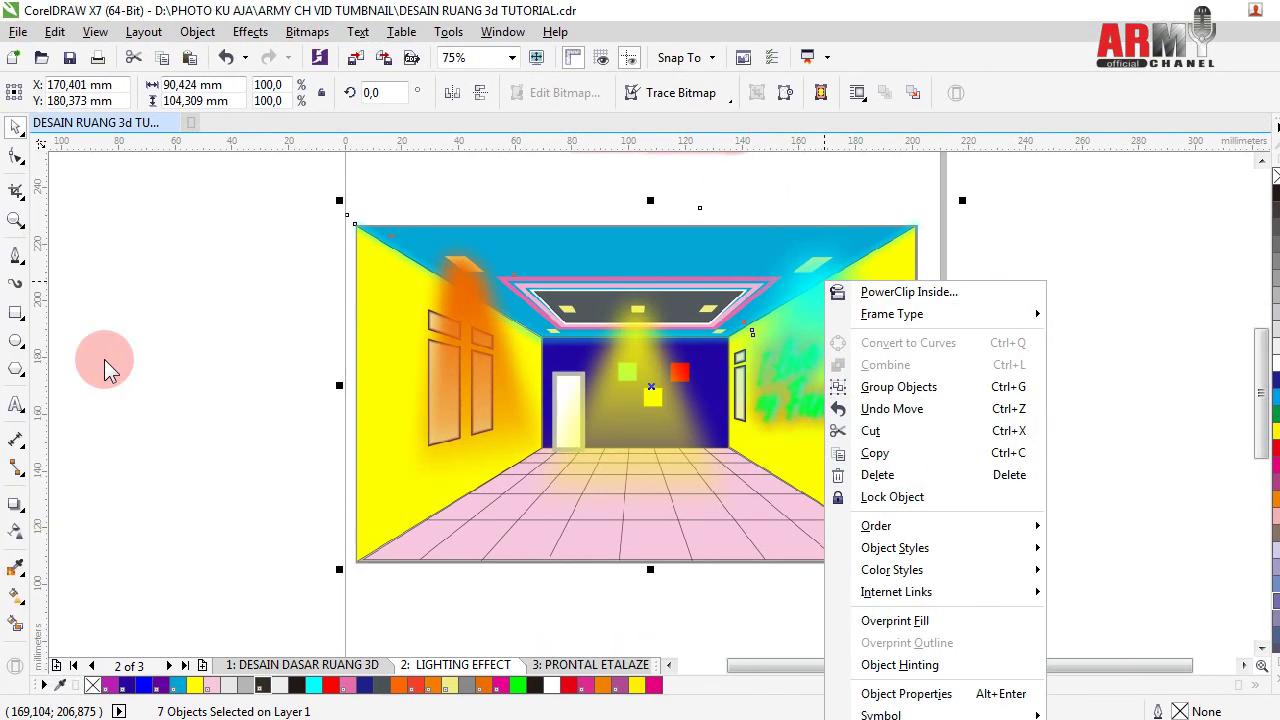
left_click(136, 360)
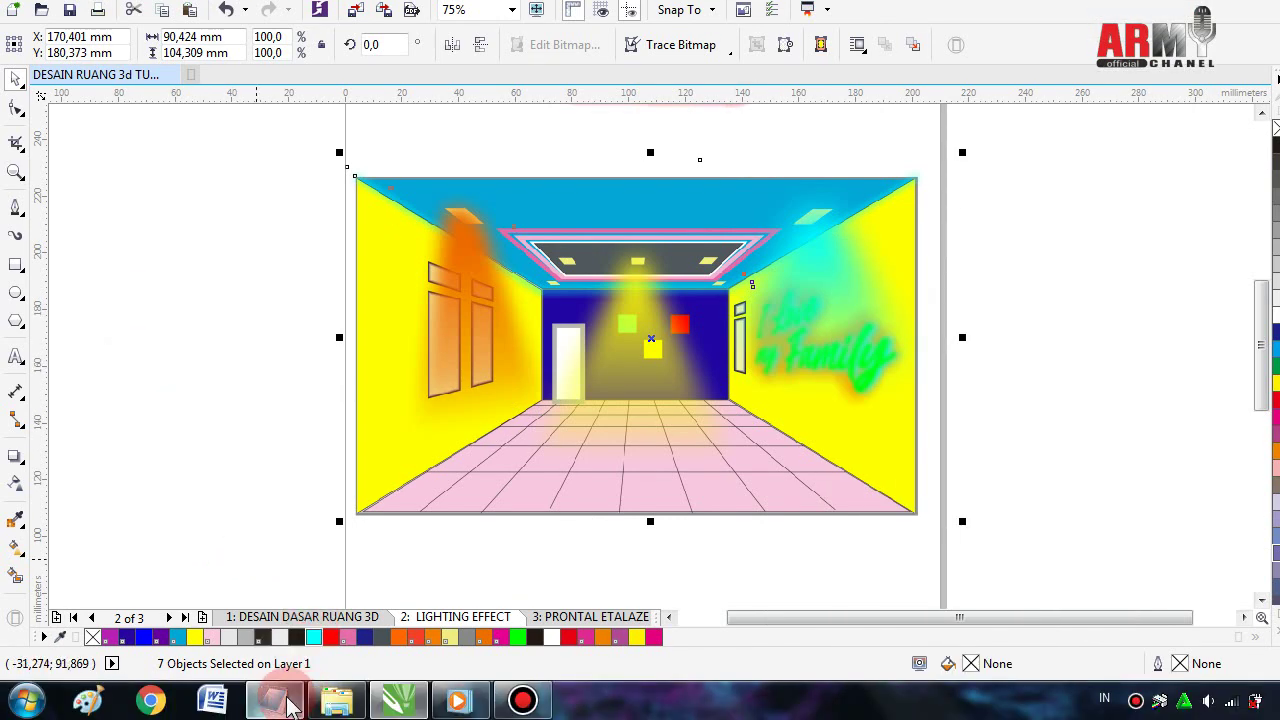
left_click(272, 697)
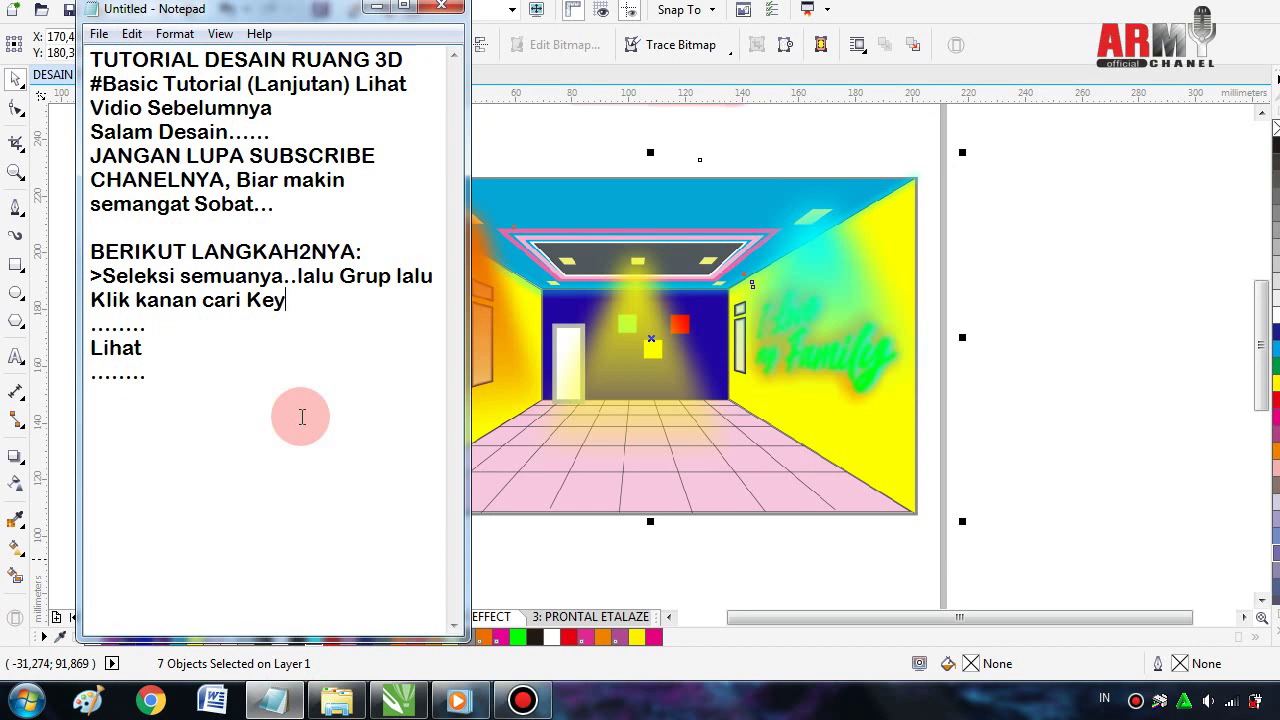
- Replace the stray '?' after Key with '/Kunci denan Mengklik Lock Objek'
type("?")
key("BackSpace")
type("/")
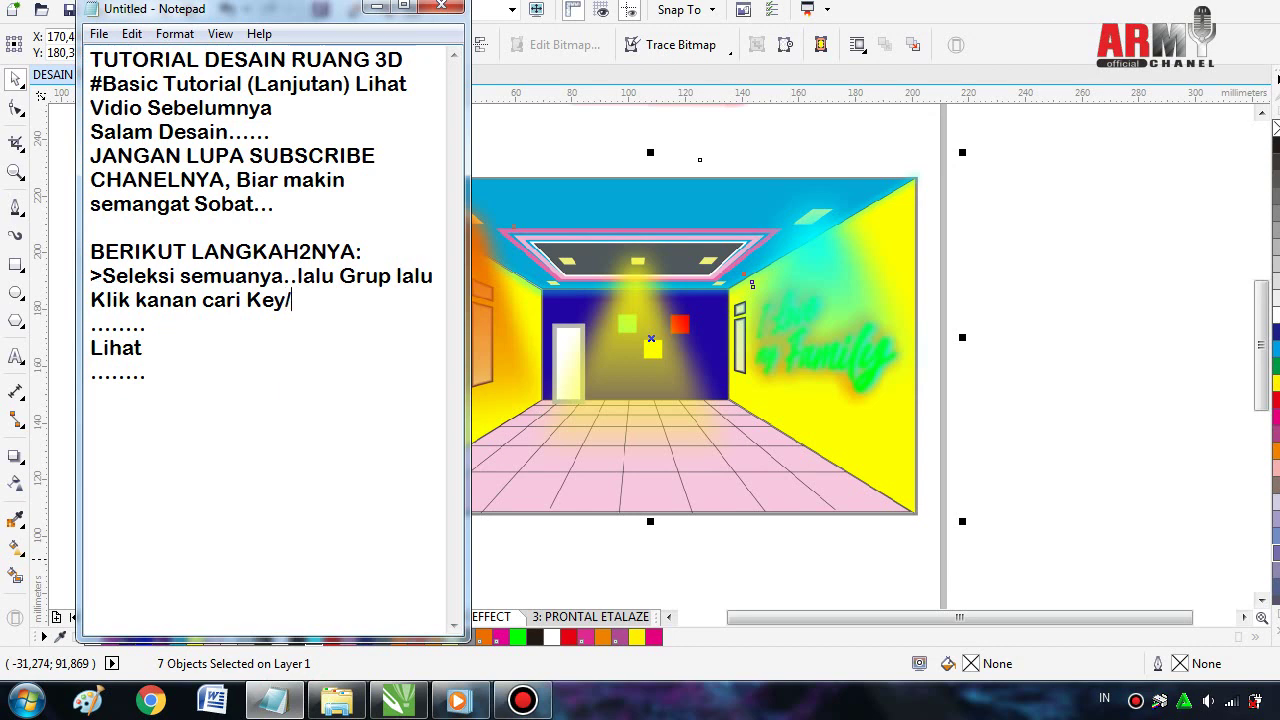
type("Kunc")
type("i")
type(" denan")
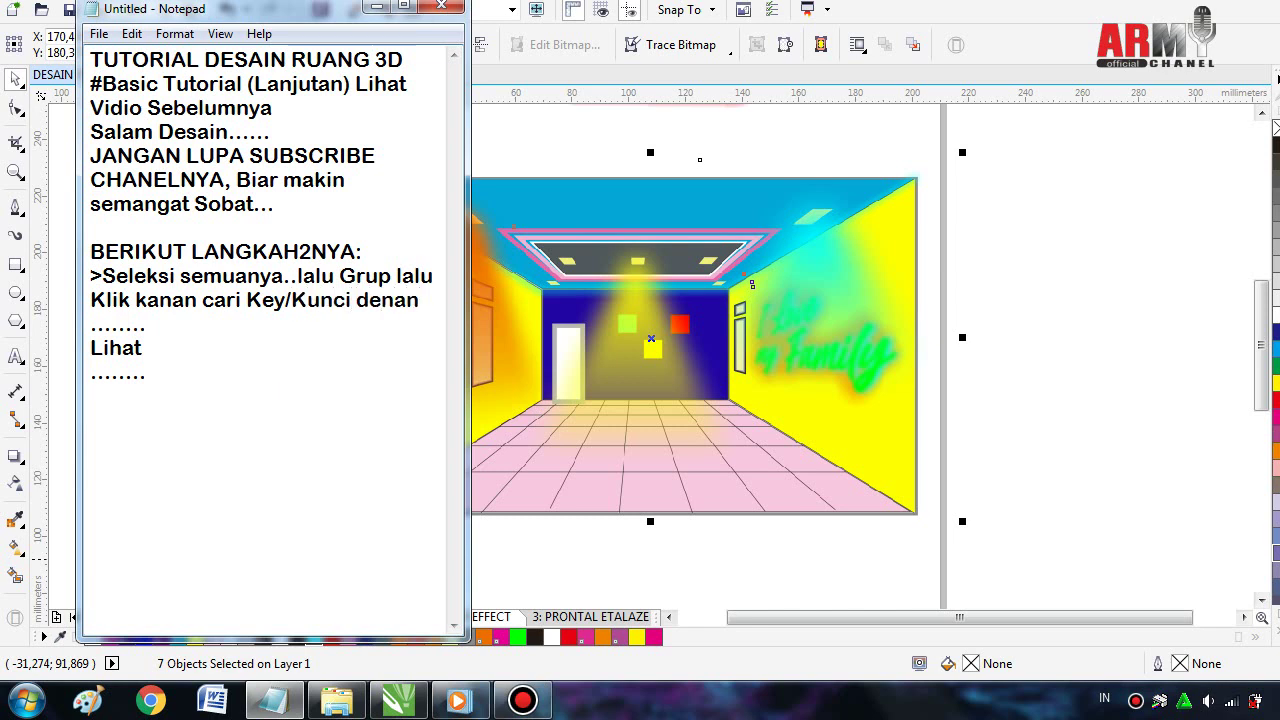
type(" M")
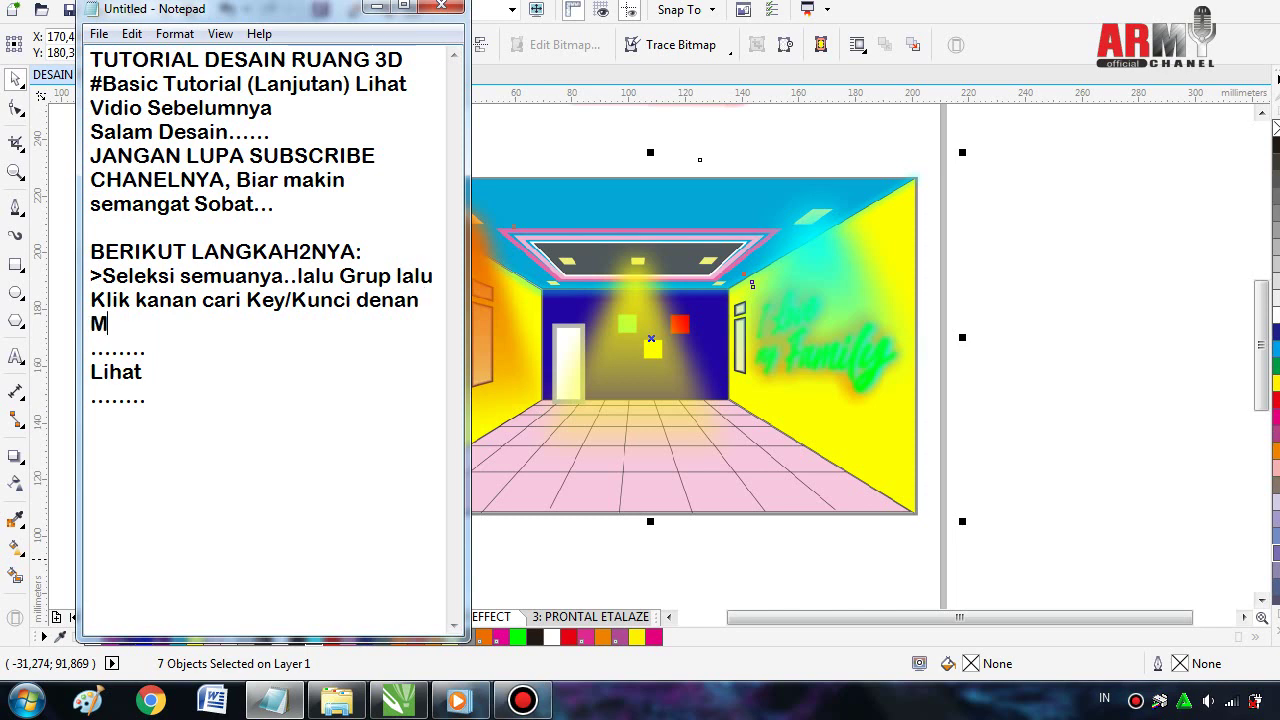
type("eng")
type("klik ")
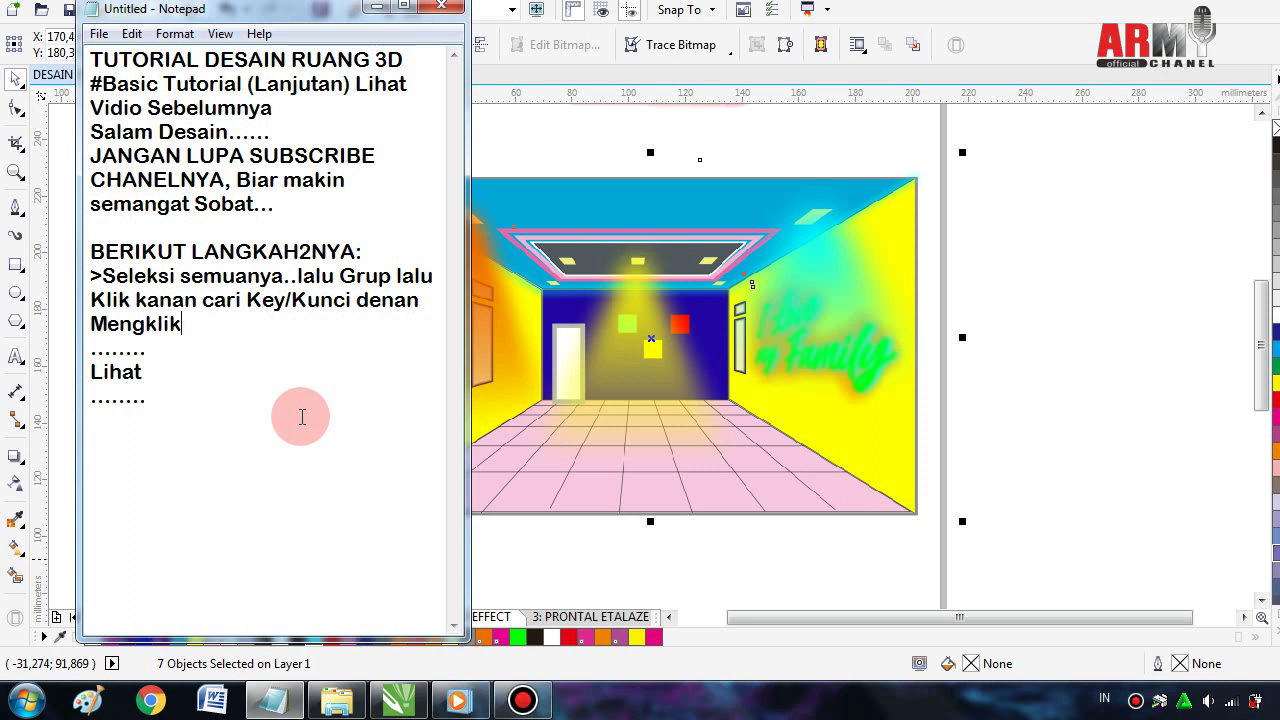
type("Lo")
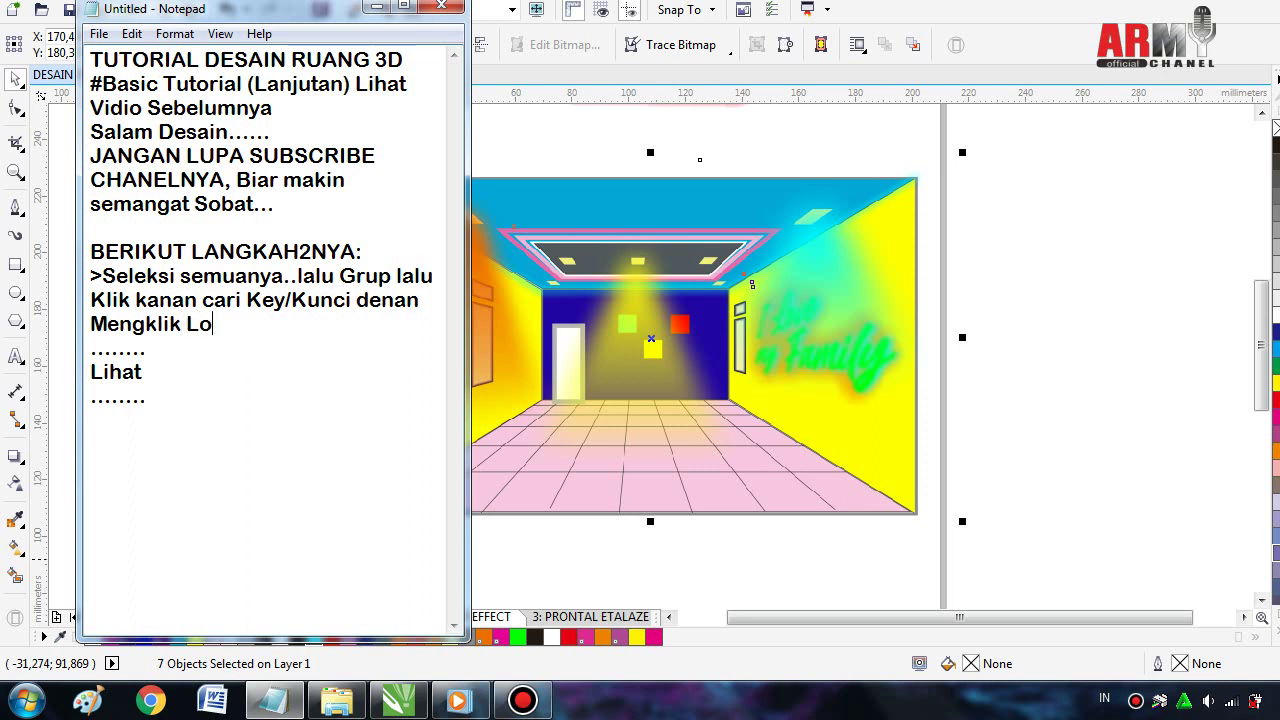
type("ck O")
type("bjek")
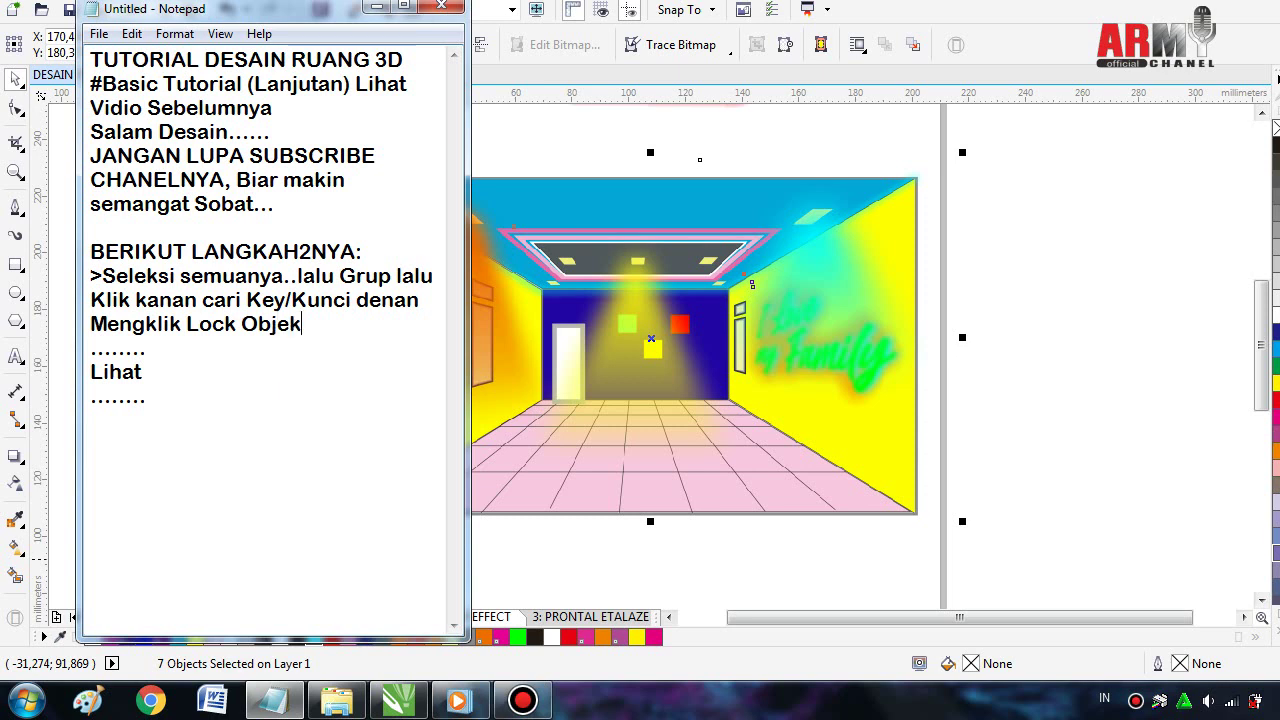
- Add the explanation that locking keeps the design from shifting when new effects are added
left_click(301, 416)
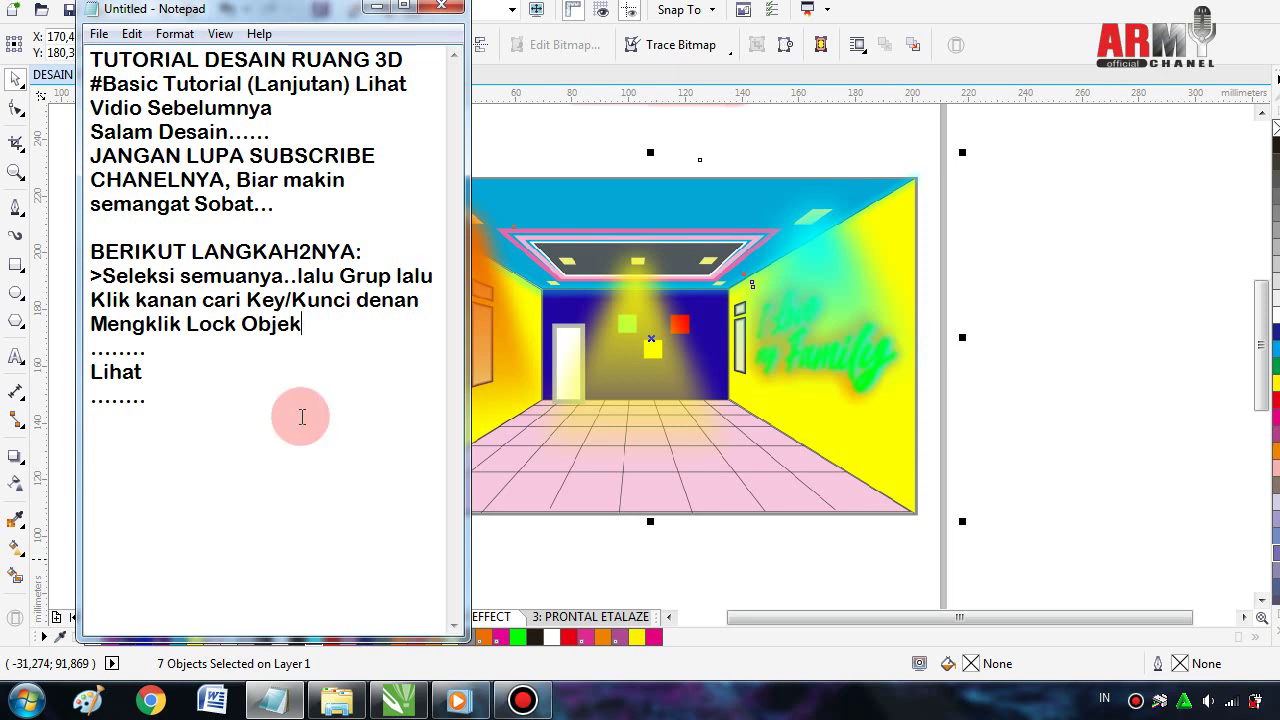
type(". ")
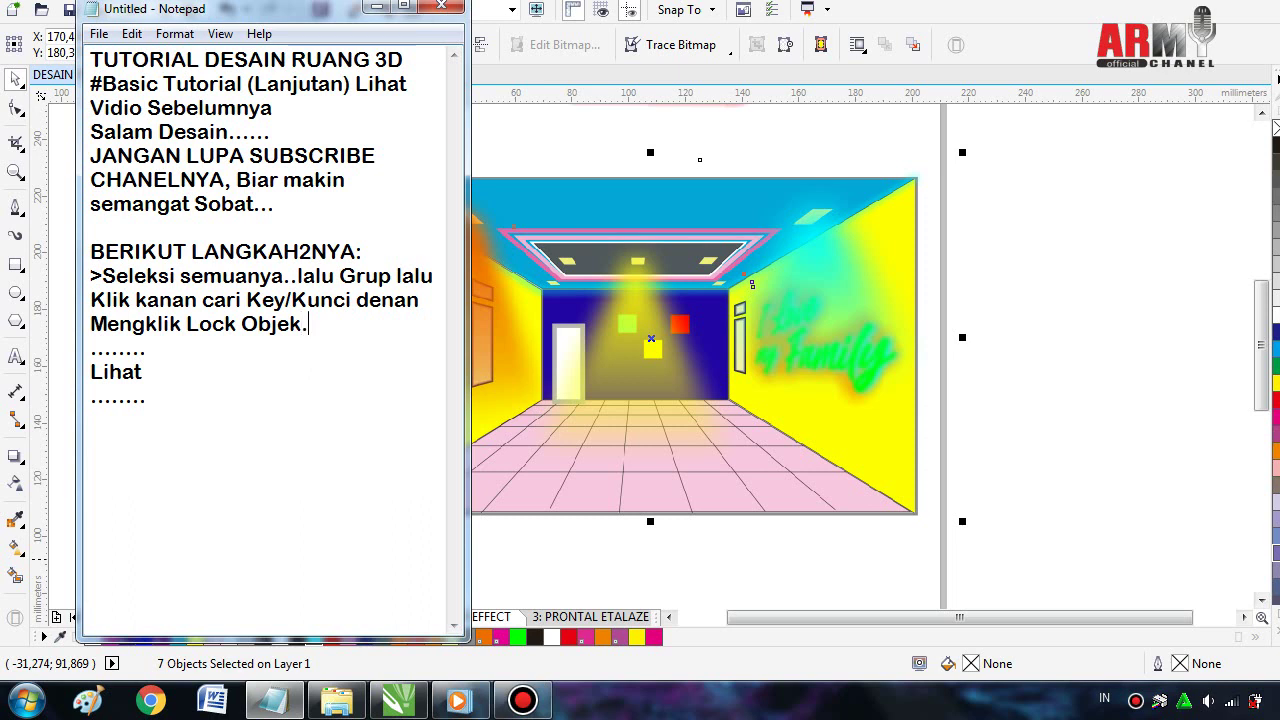
type("Ini ")
type("dilakuk")
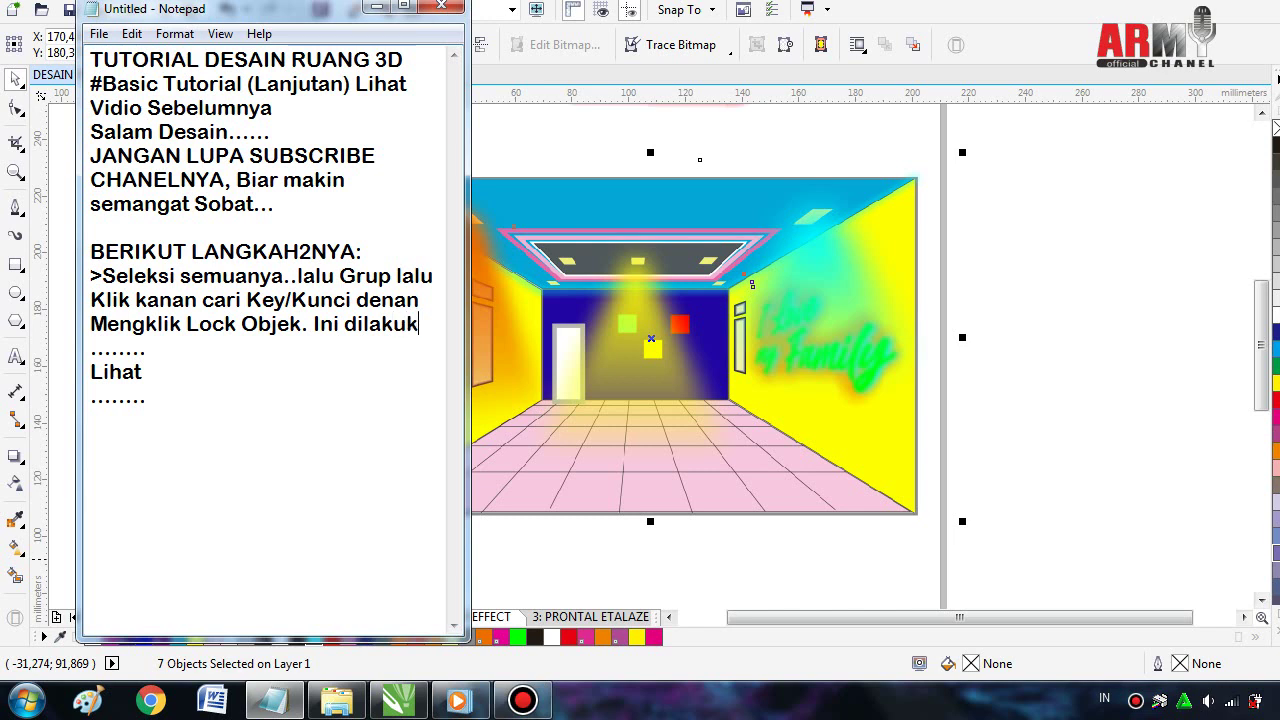
type("an agar ")
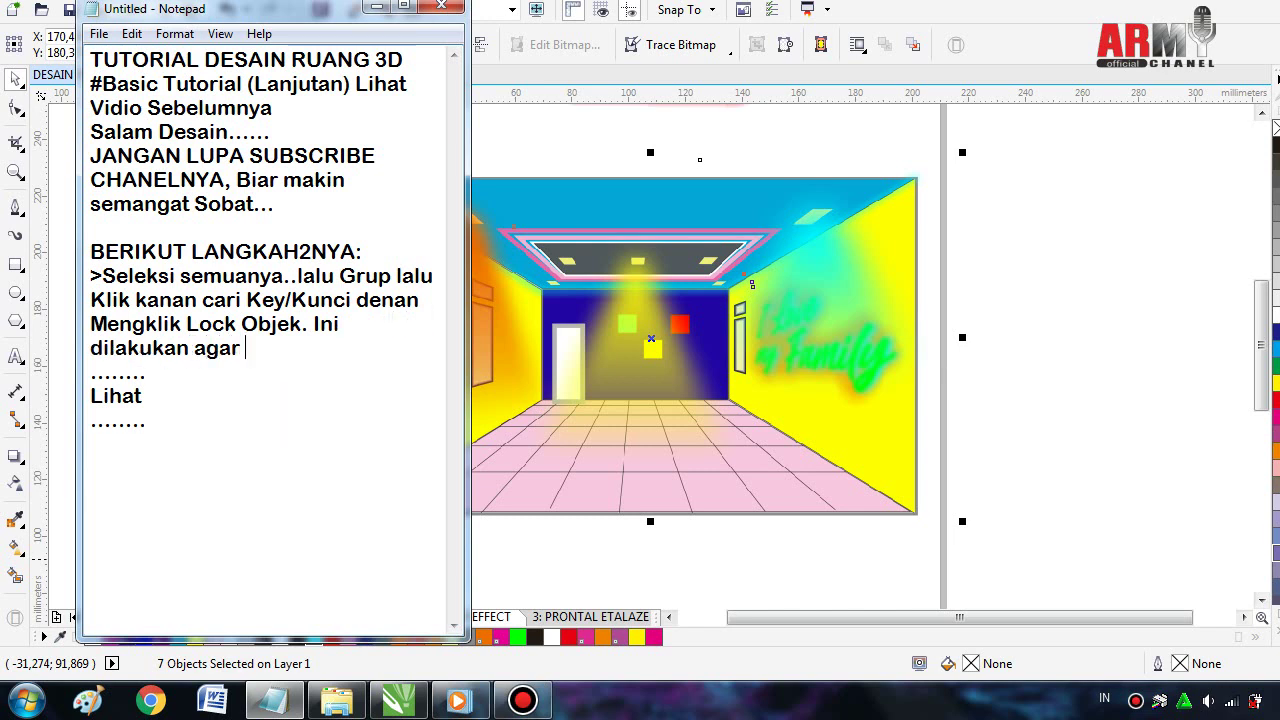
type("Semua")
type(" yang te")
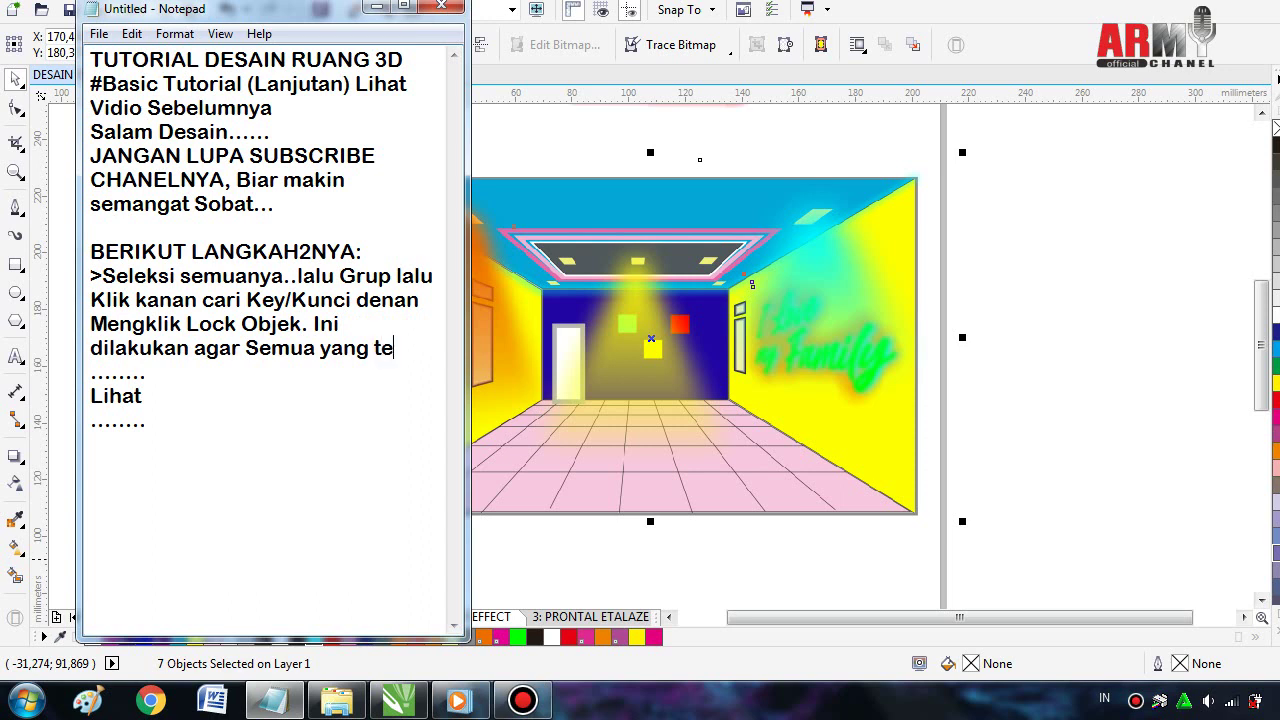
type("lah di")
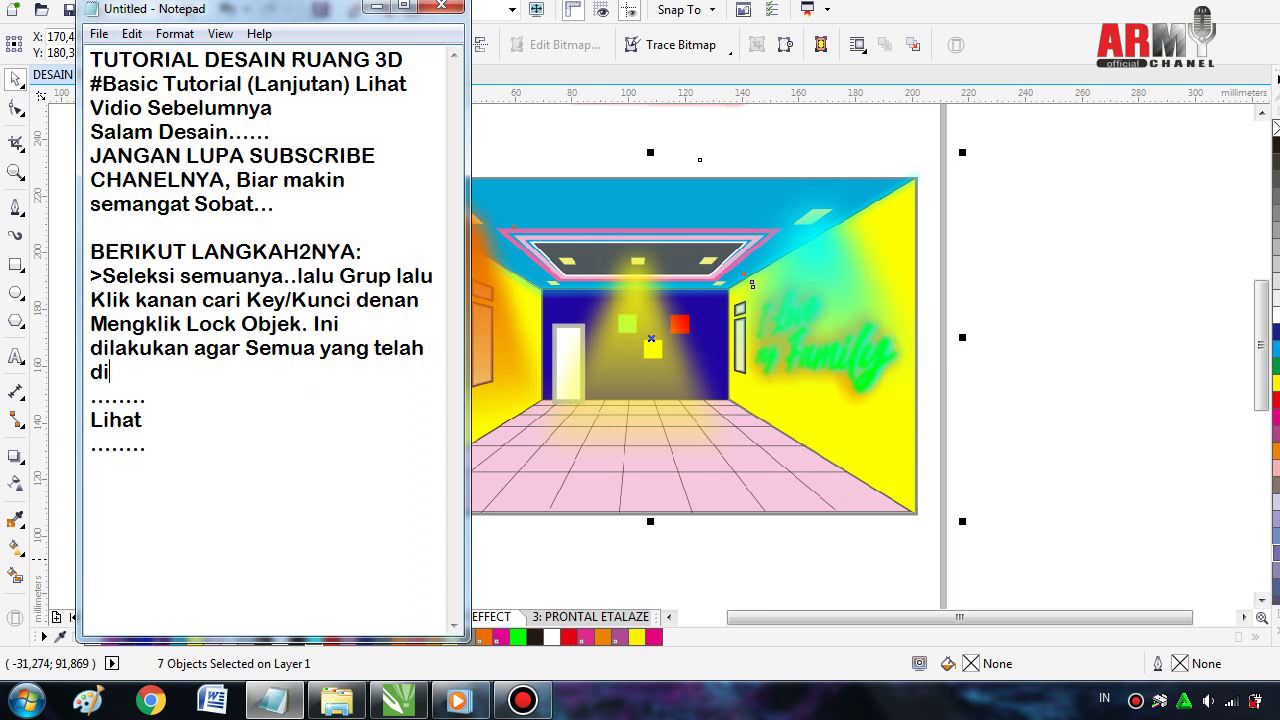
type("desain ")
type("tadi")
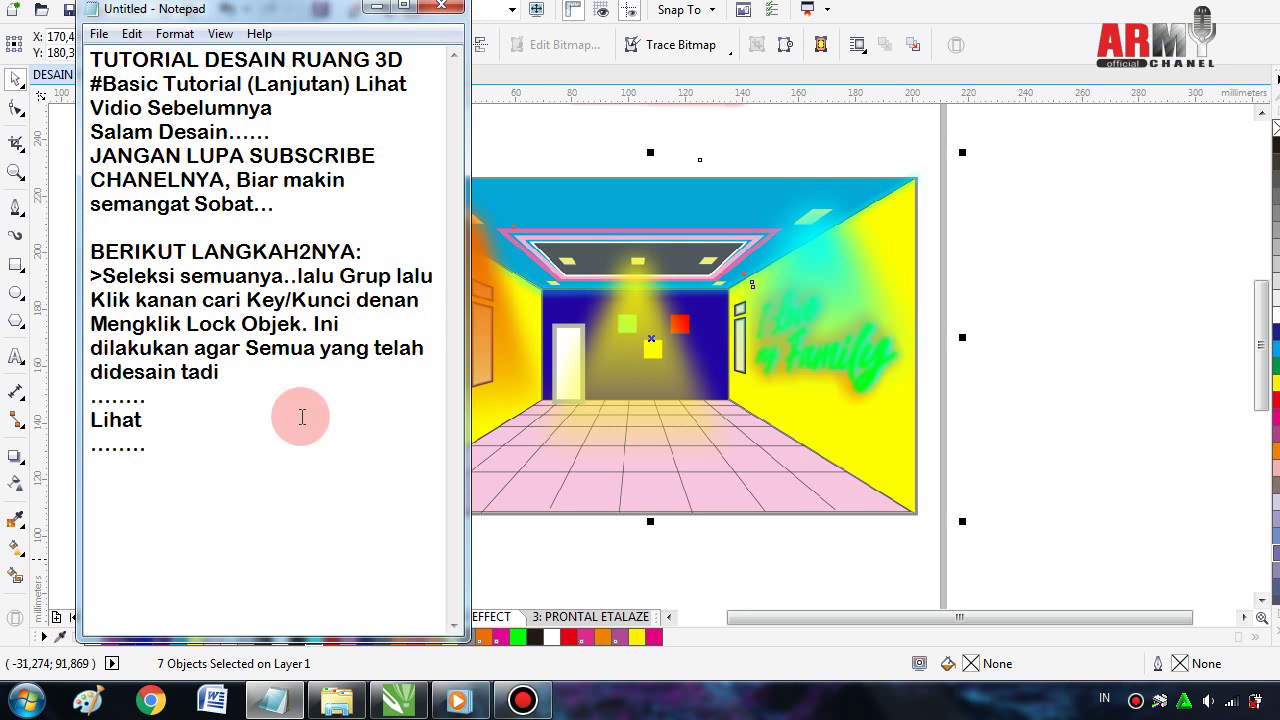
type(" td")
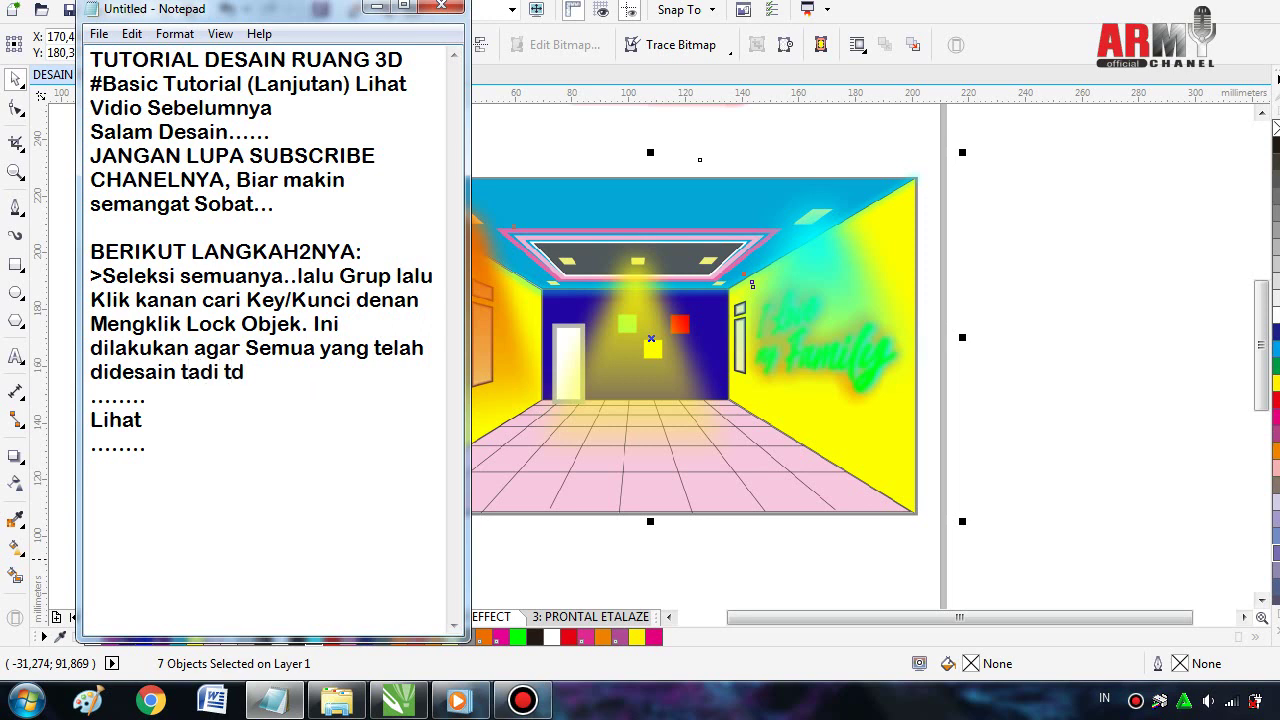
type("k berge")
type("ser m")
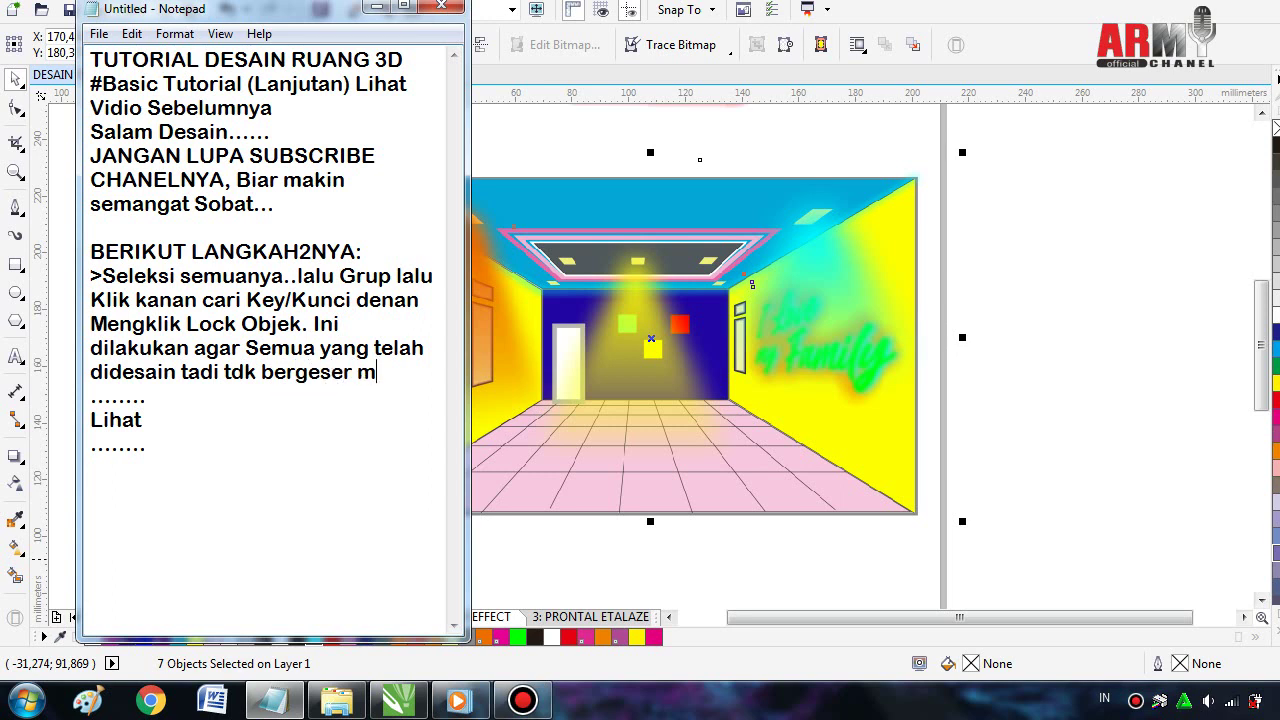
type("eskipun")
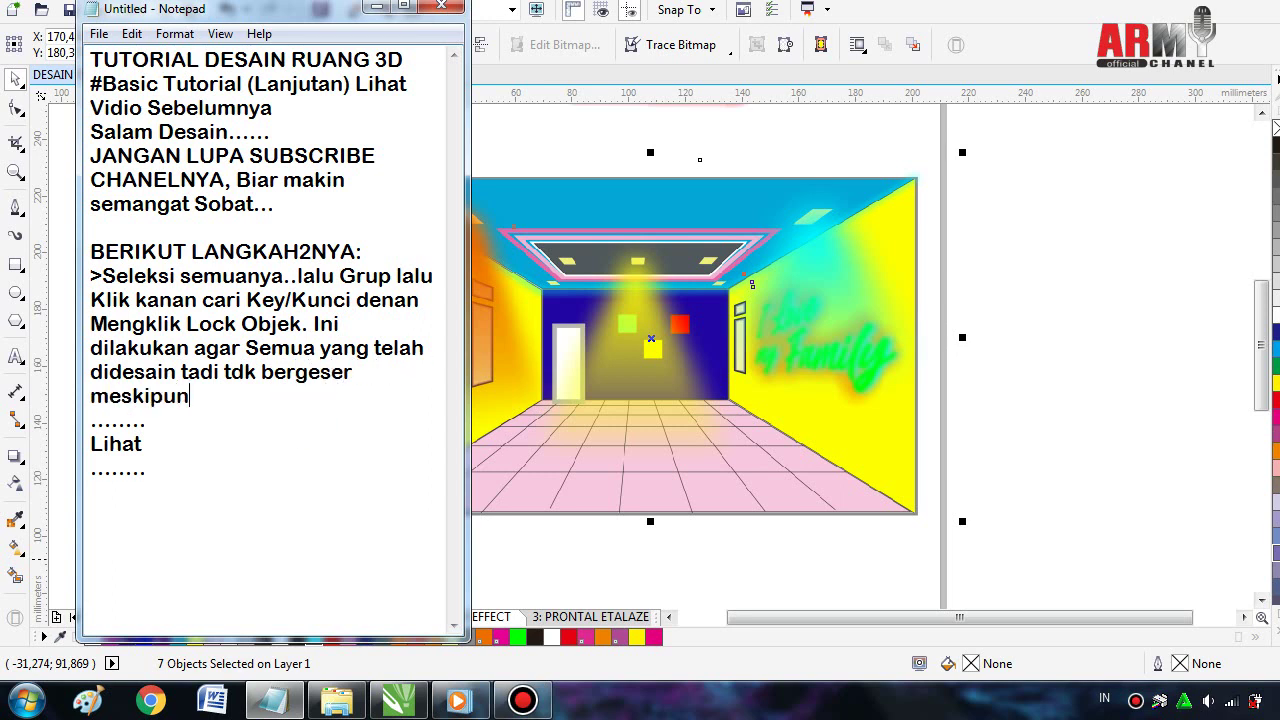
type(" kita ")
type("menci")
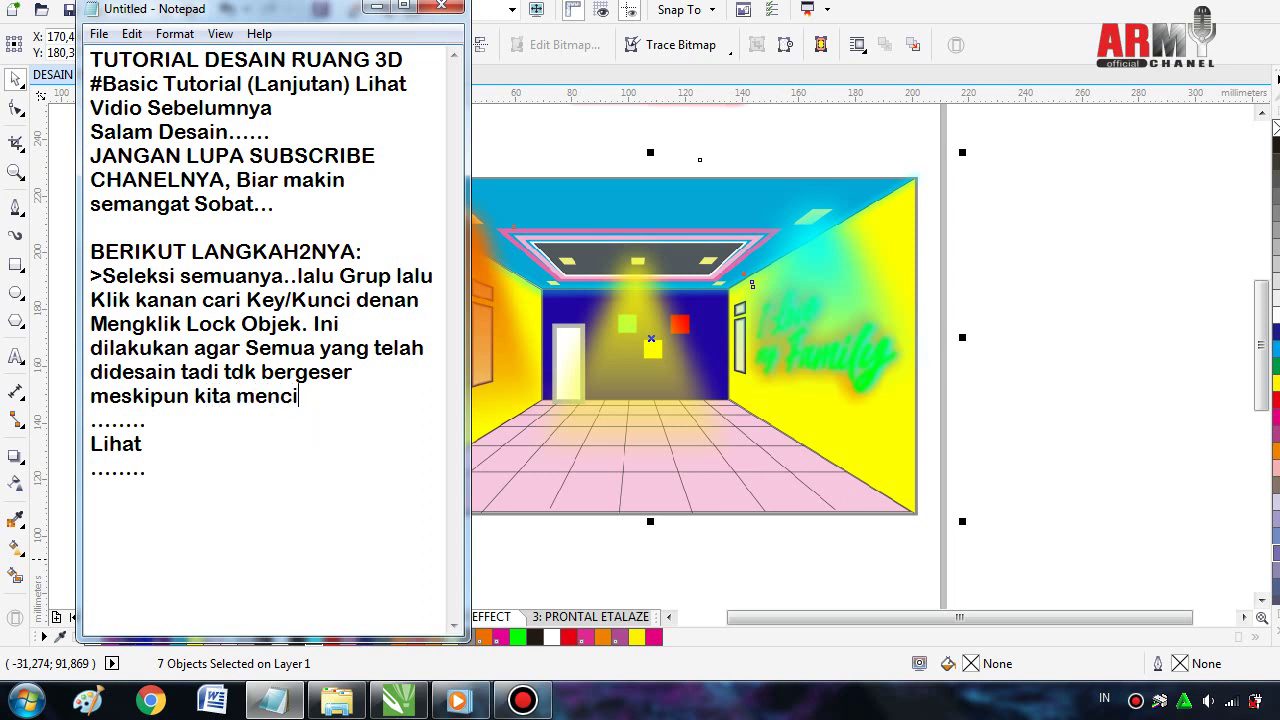
type("ptakan ")
type("effec")
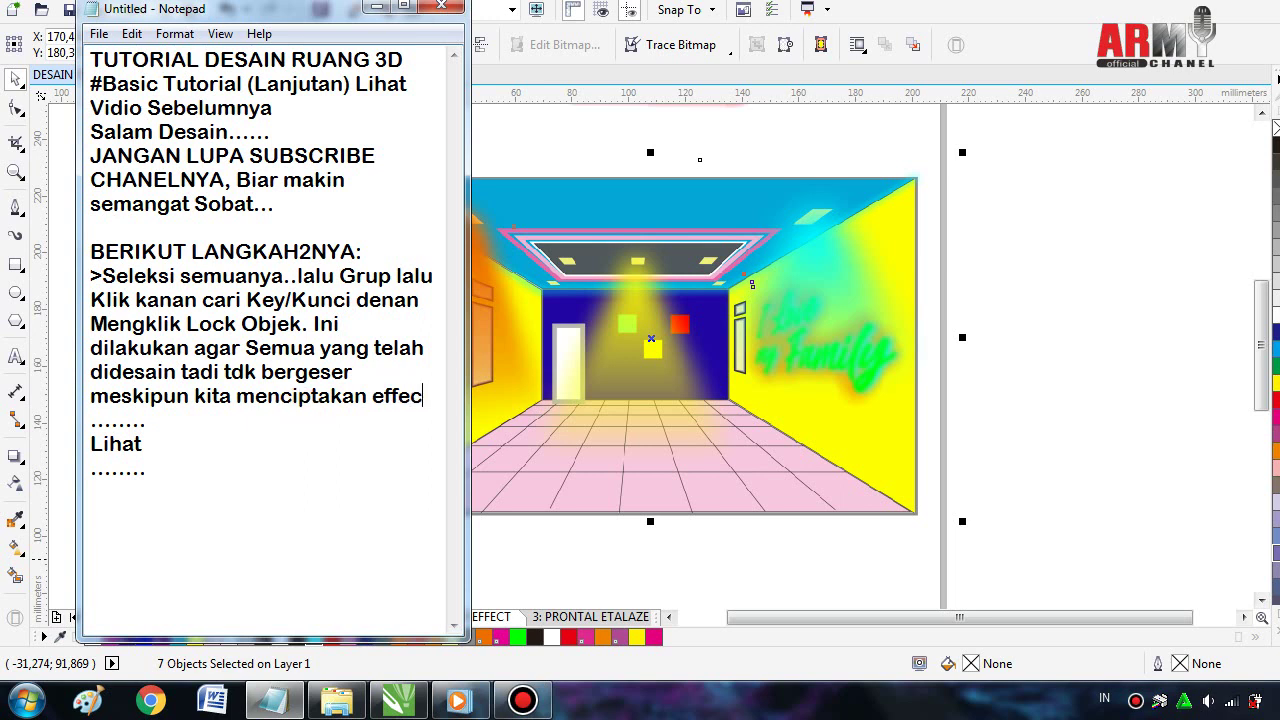
type("t")
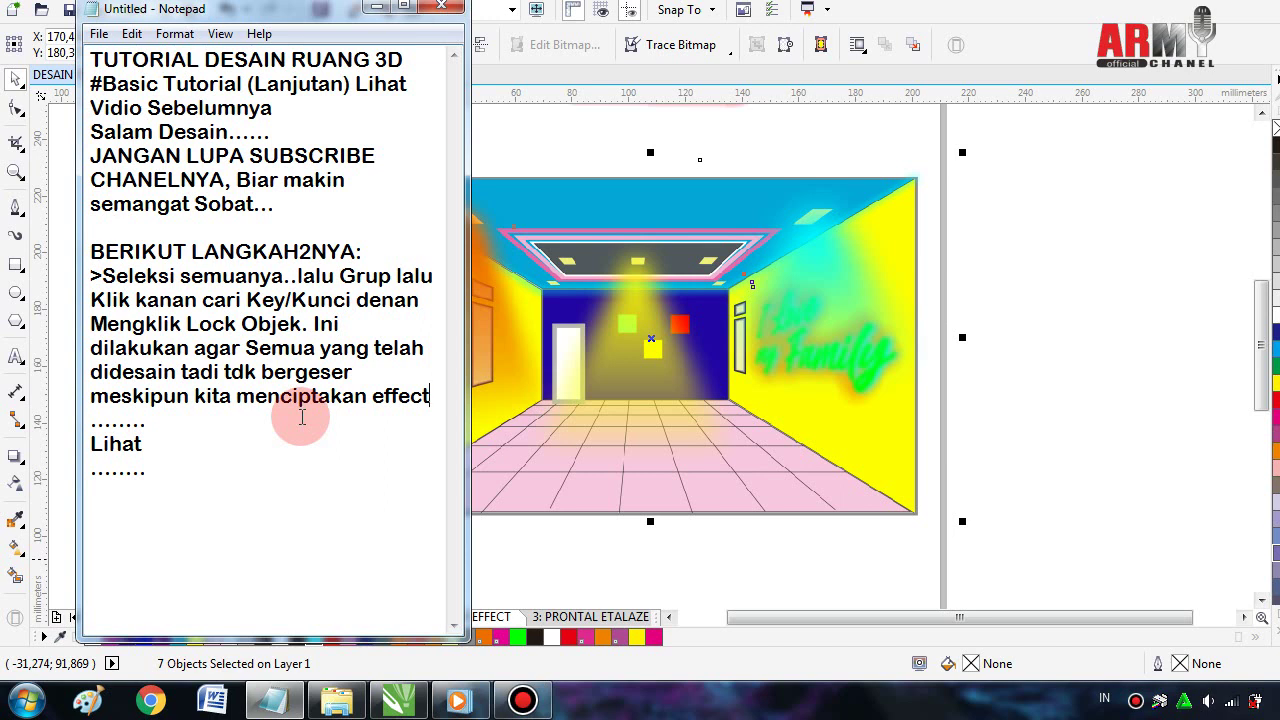
type(" la")
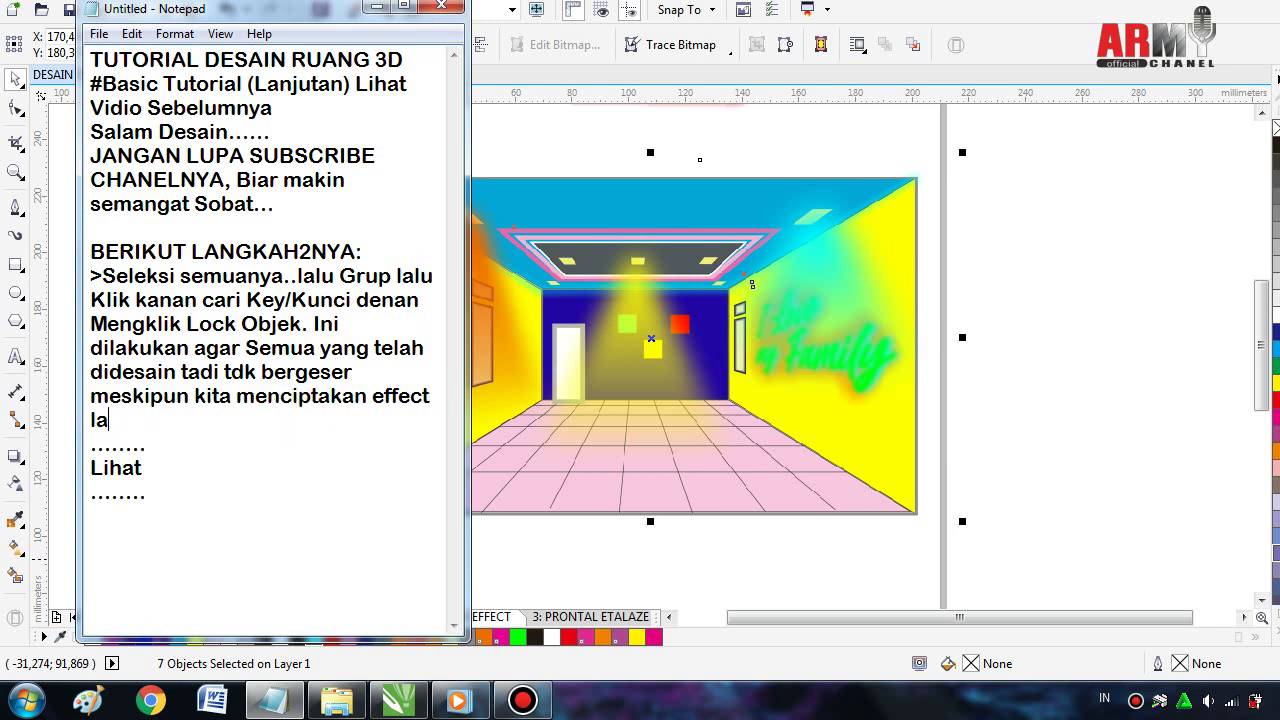
type("in d")
type("iatas")
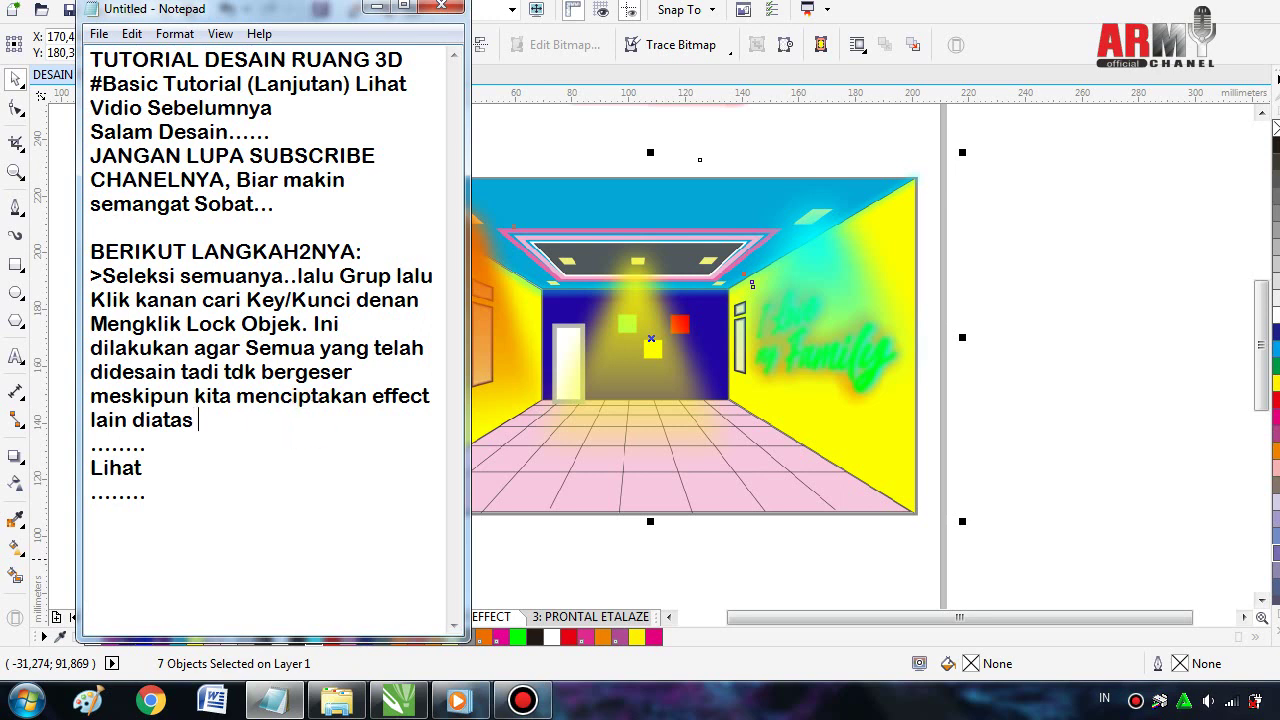
type(" gambar")
type(" desai")
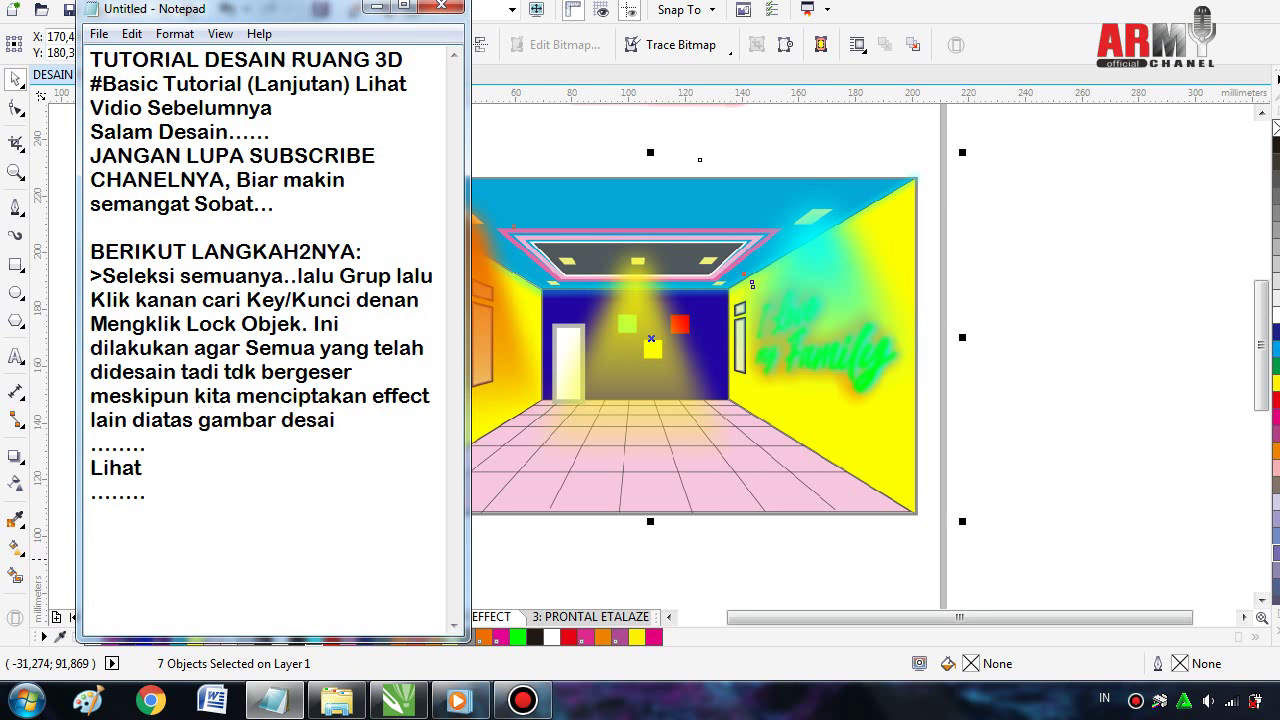
type("n..")
type("Sobat")
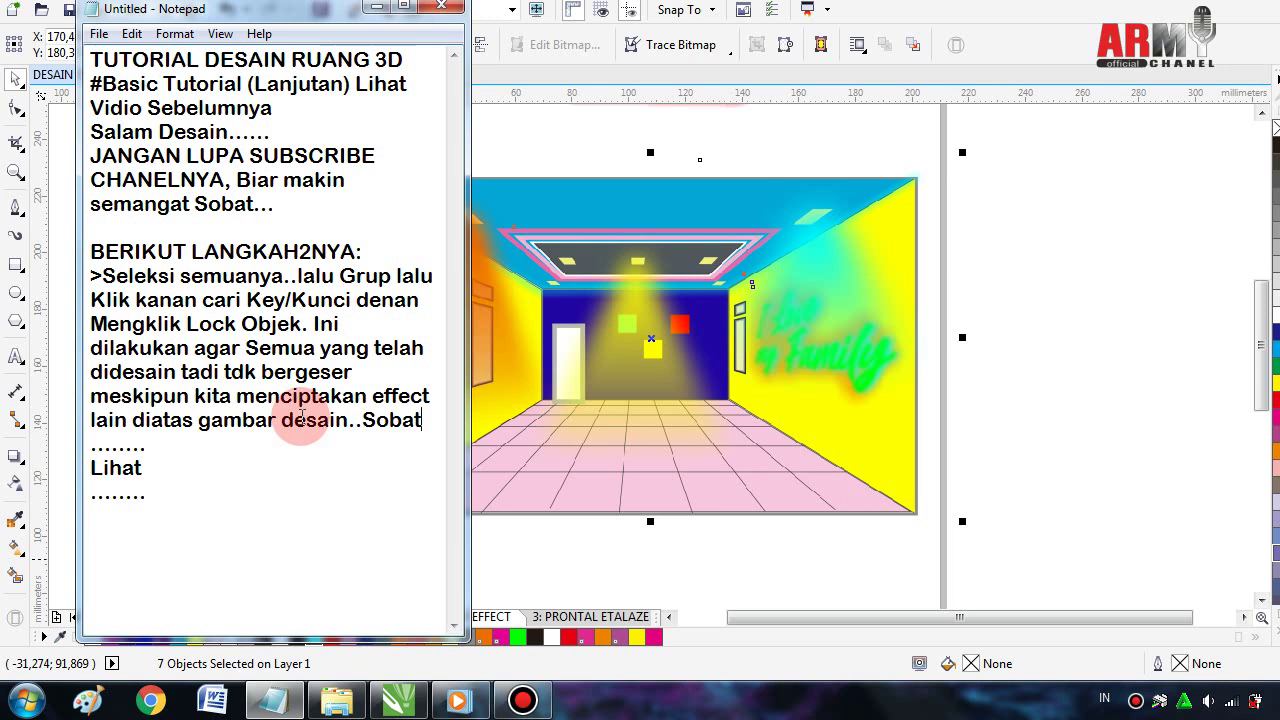
left_click_drag(155, 468, 93, 470)
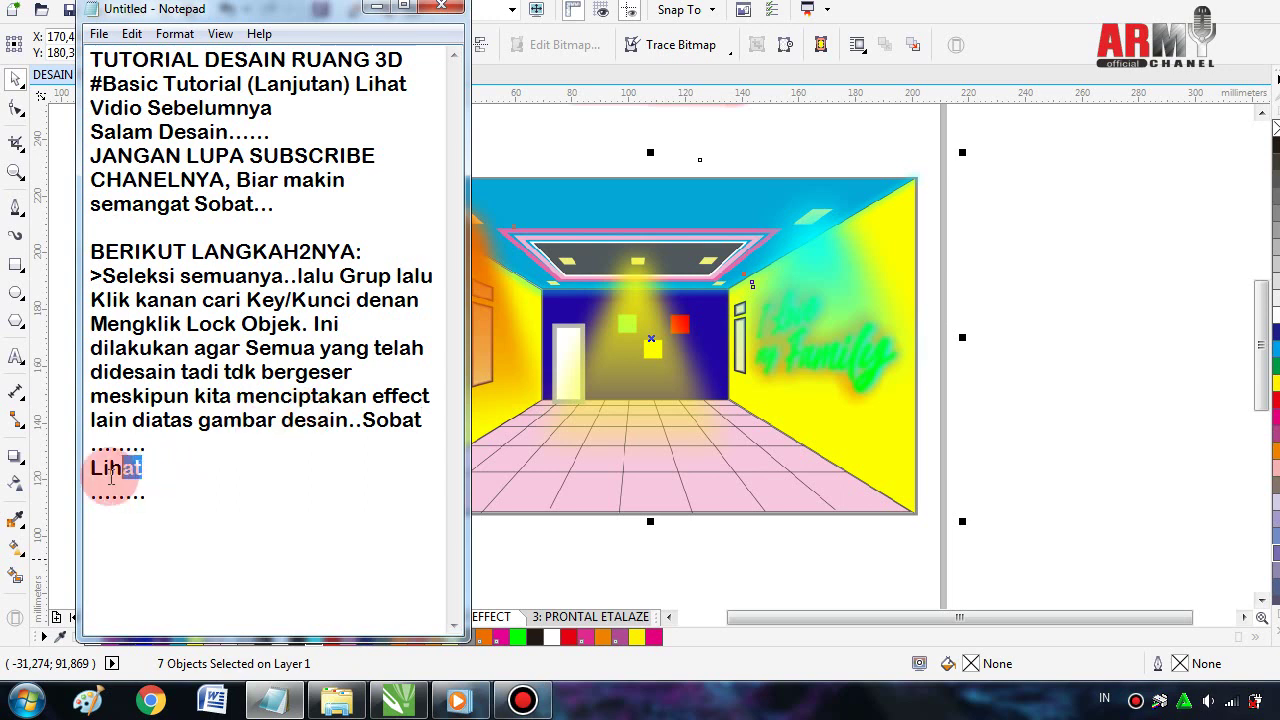
left_click(90, 490)
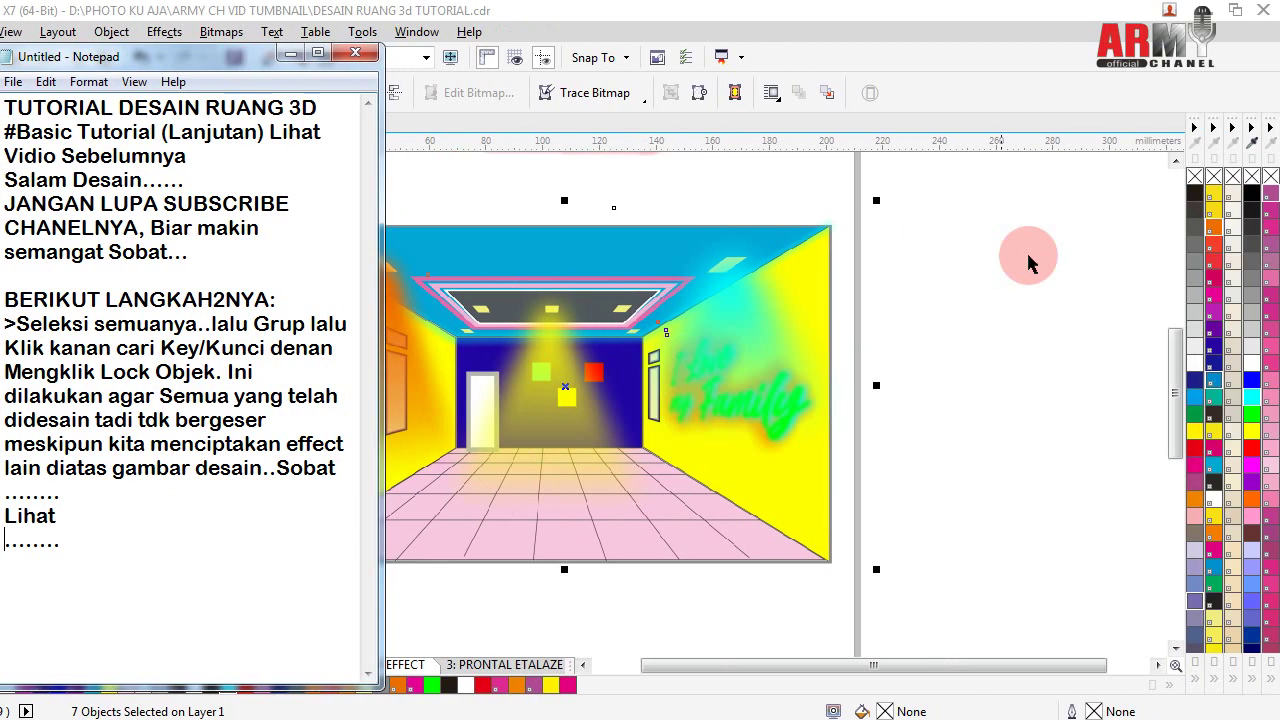
- Group the seven room objects with Ctrl+G and search the menus for a lock command
left_click(1029, 263)
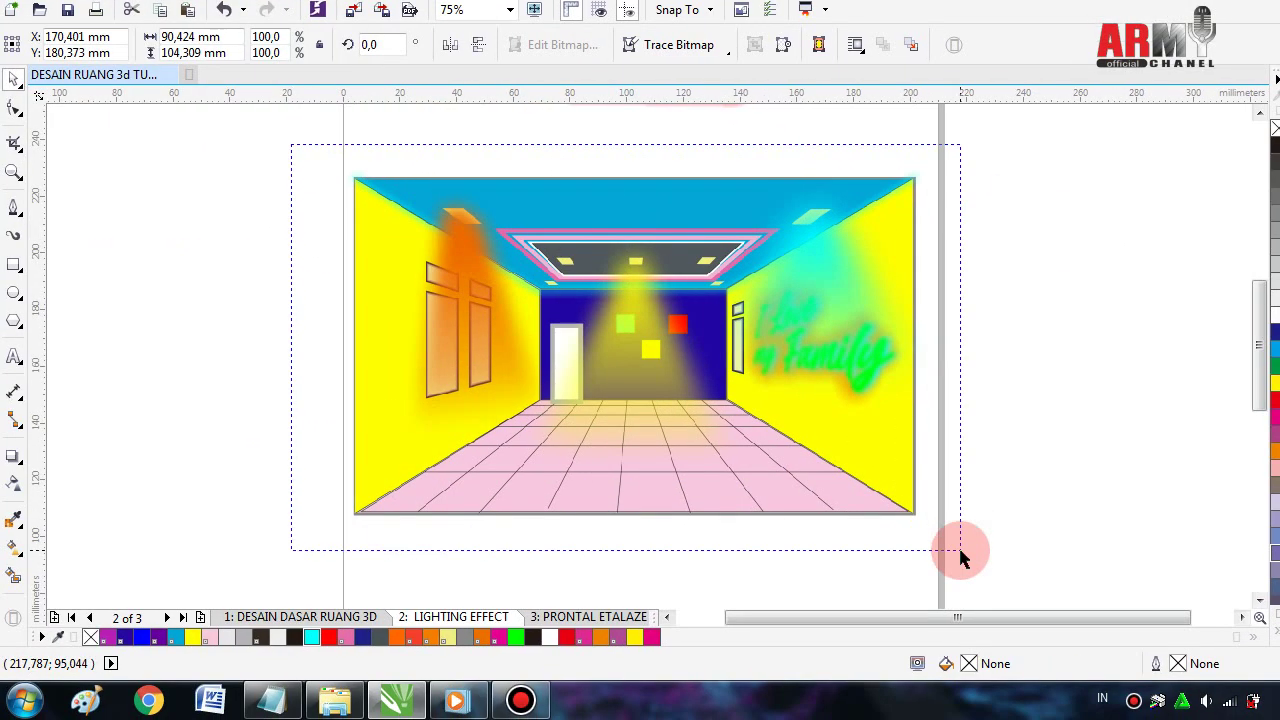
left_click_drag(513, 393, 960, 560)
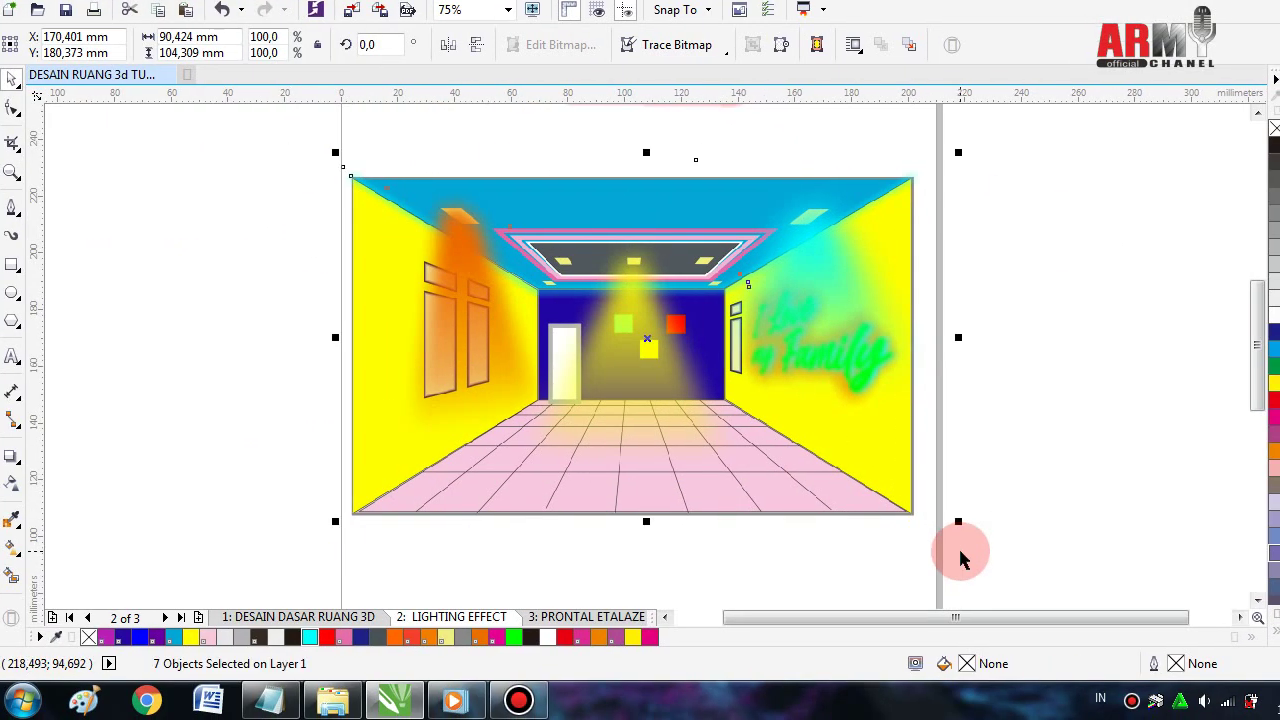
key("ctrl+g")
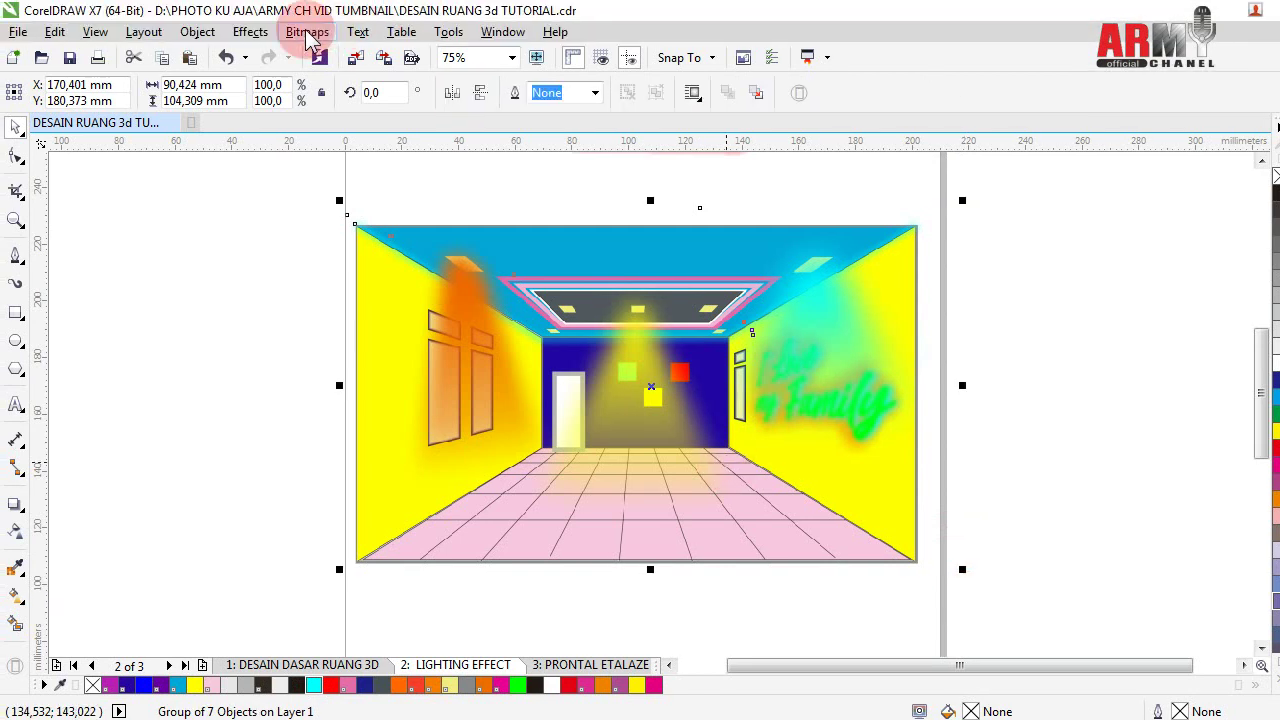
left_click(307, 32)
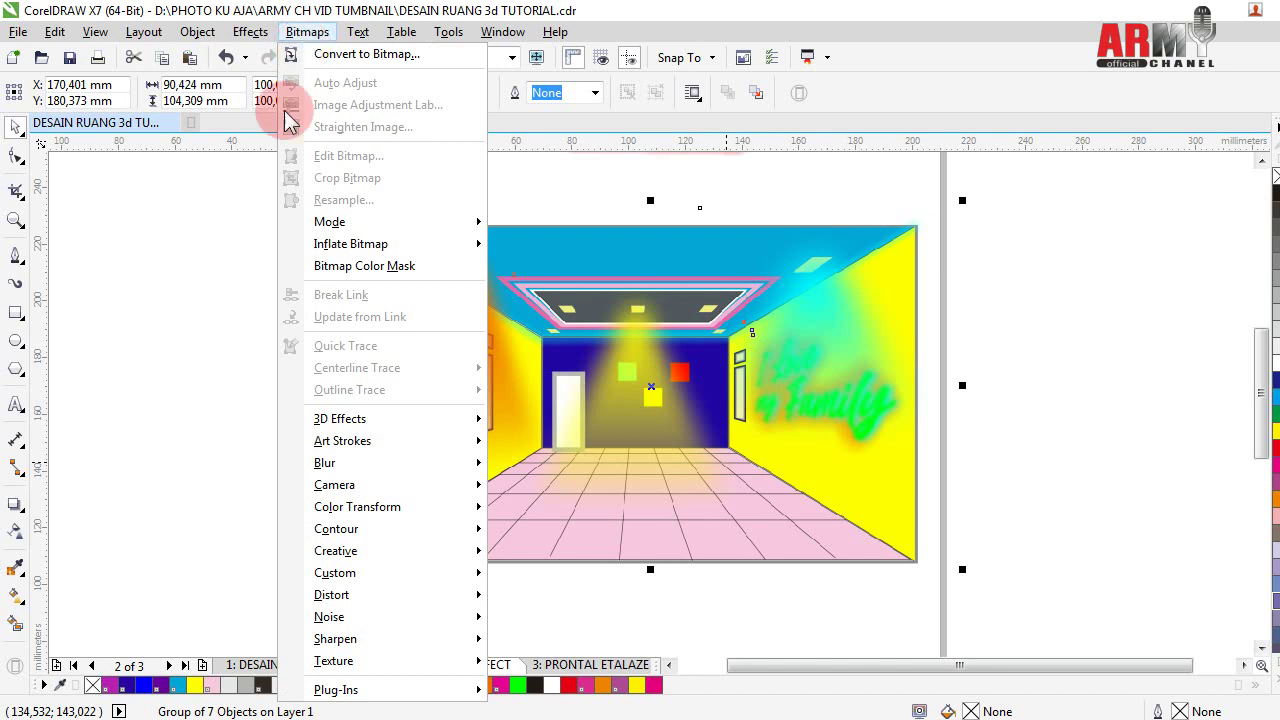
left_click(218, 224)
right_click(860, 331)
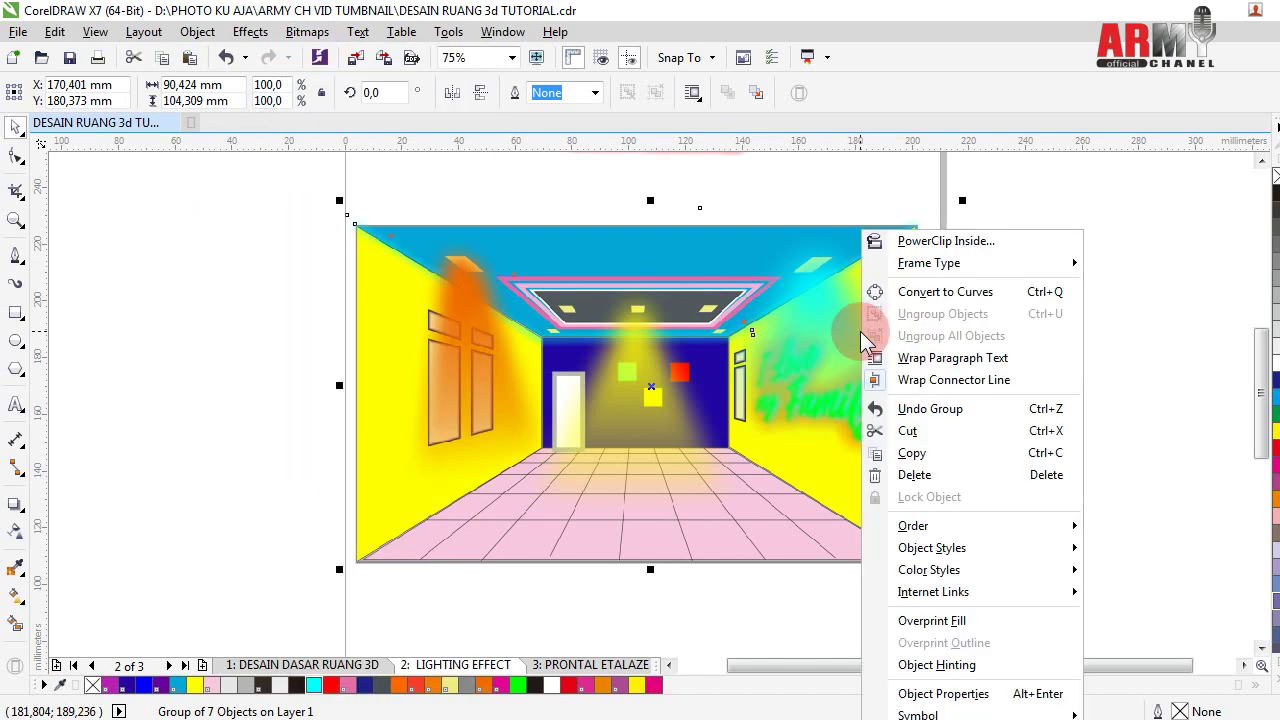
key("Escape")
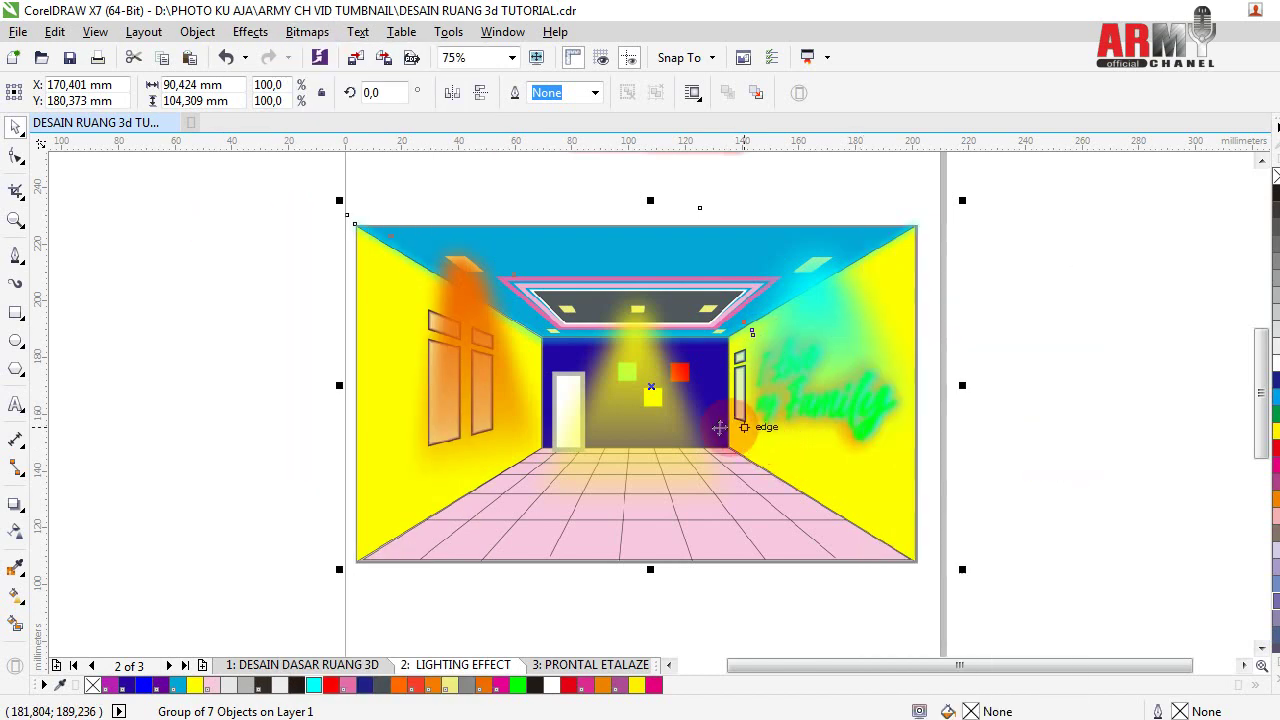
left_click(946, 409)
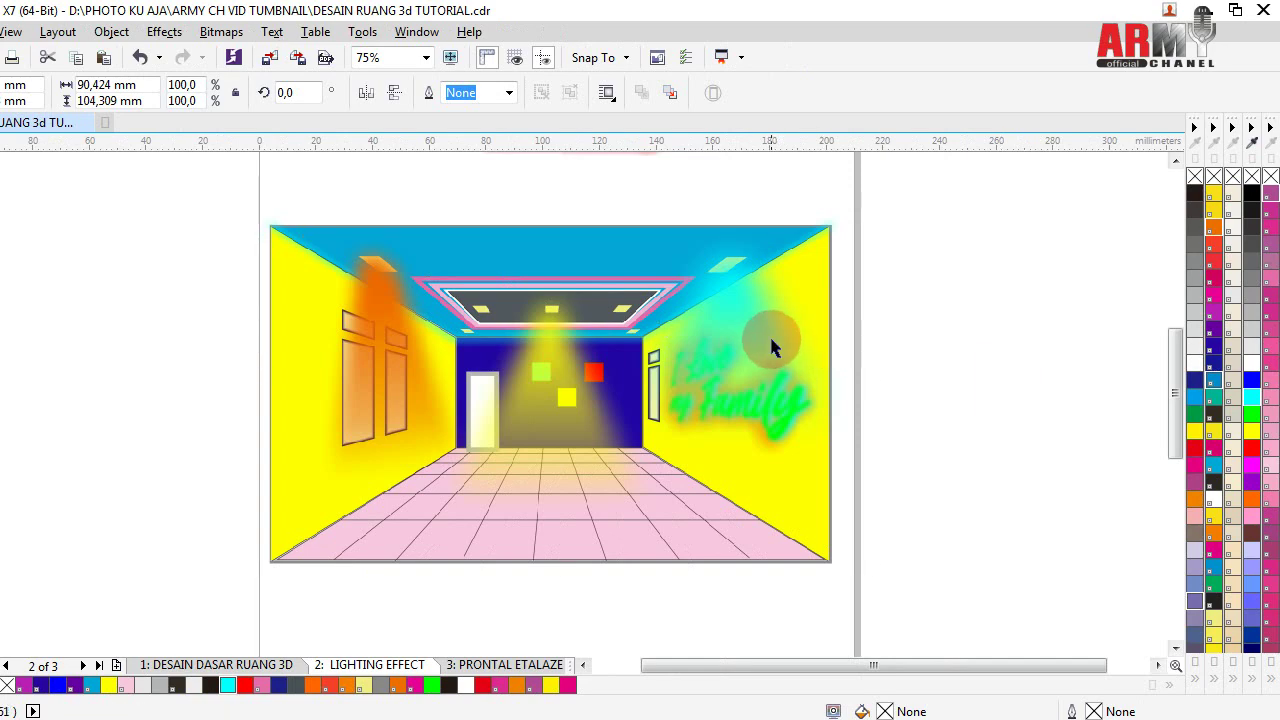
- Test-move the room group, check again for Lock, then undo and cancel the moves
mouse_move(771, 347)
left_mouse_down()
mouse_move(605, 394)
mouse_move(866, 331)
left_mouse_up()
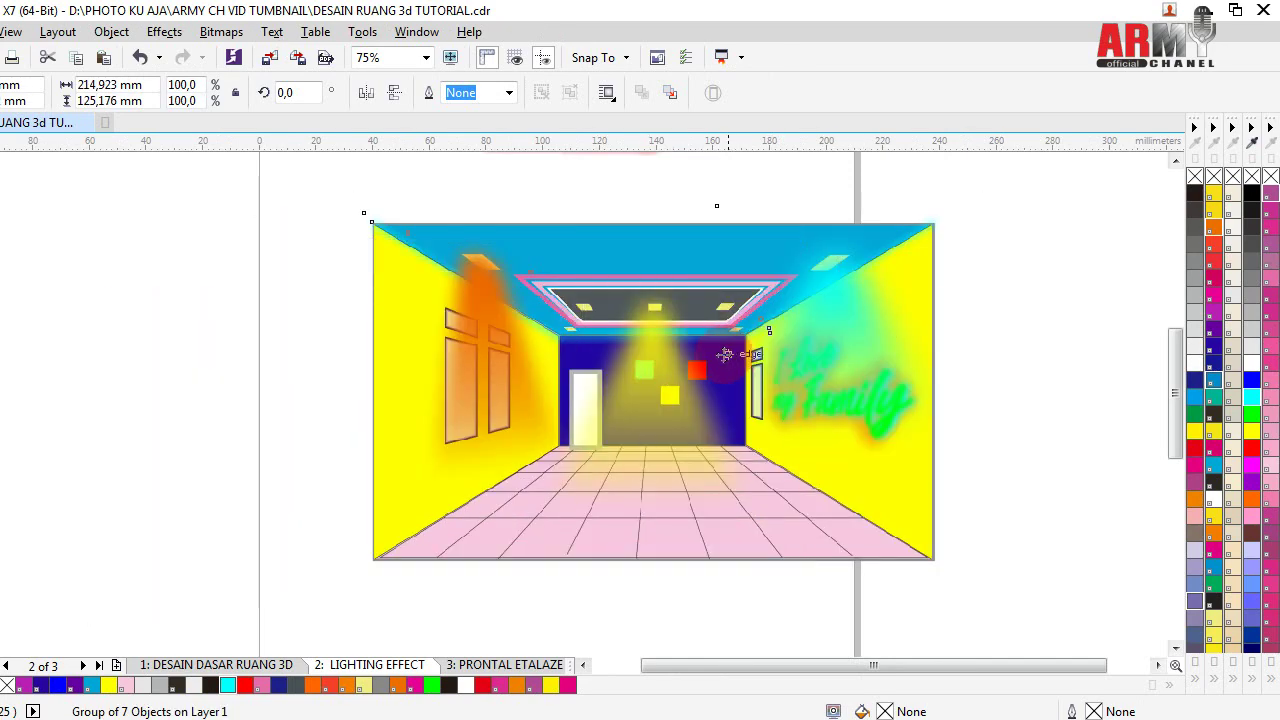
mouse_move(869, 346)
left_mouse_down()
mouse_move(667, 330)
mouse_move(863, 360)
left_mouse_up()
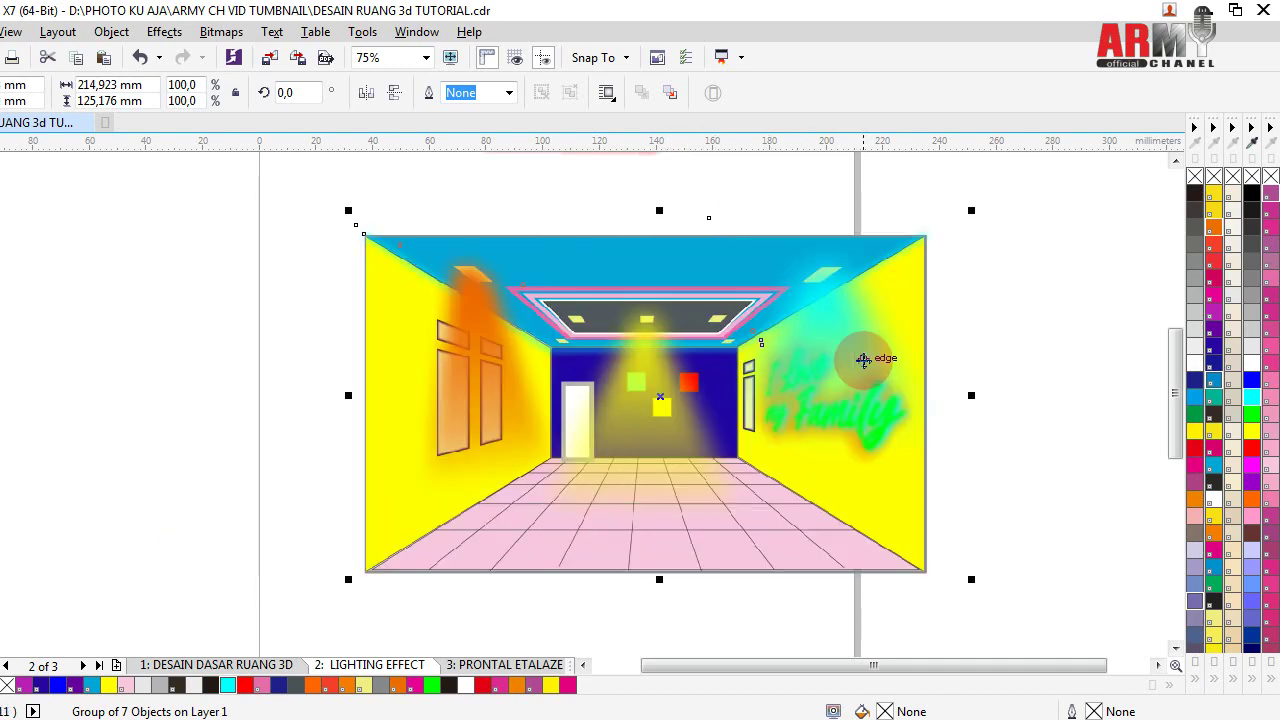
left_click_drag(700, 336, 552, 330)
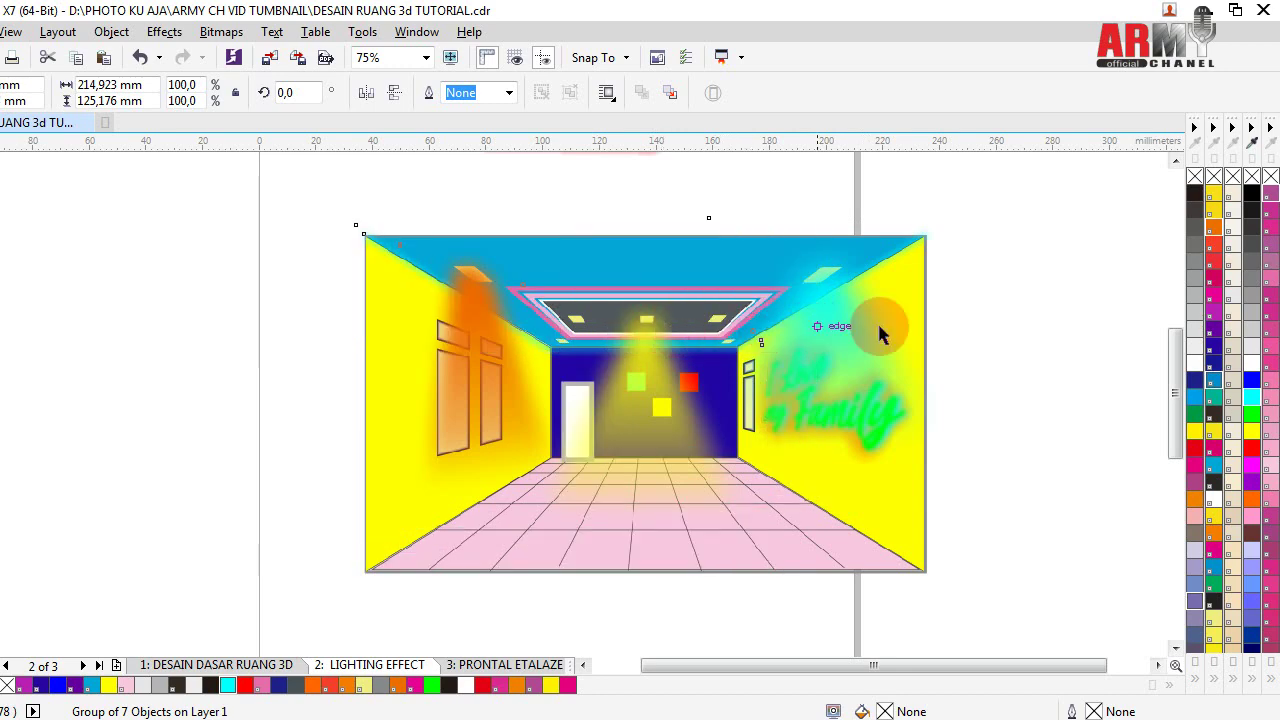
left_click_drag(709, 386, 727, 414)
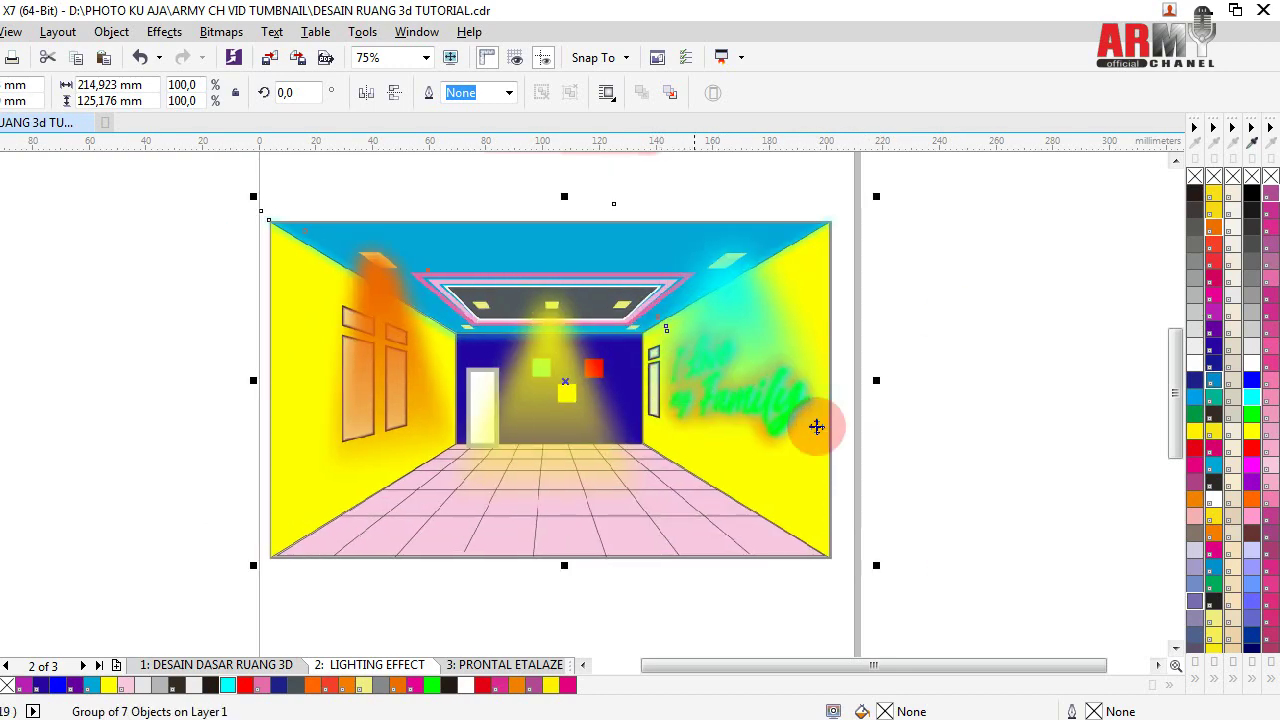
right_click(753, 389)
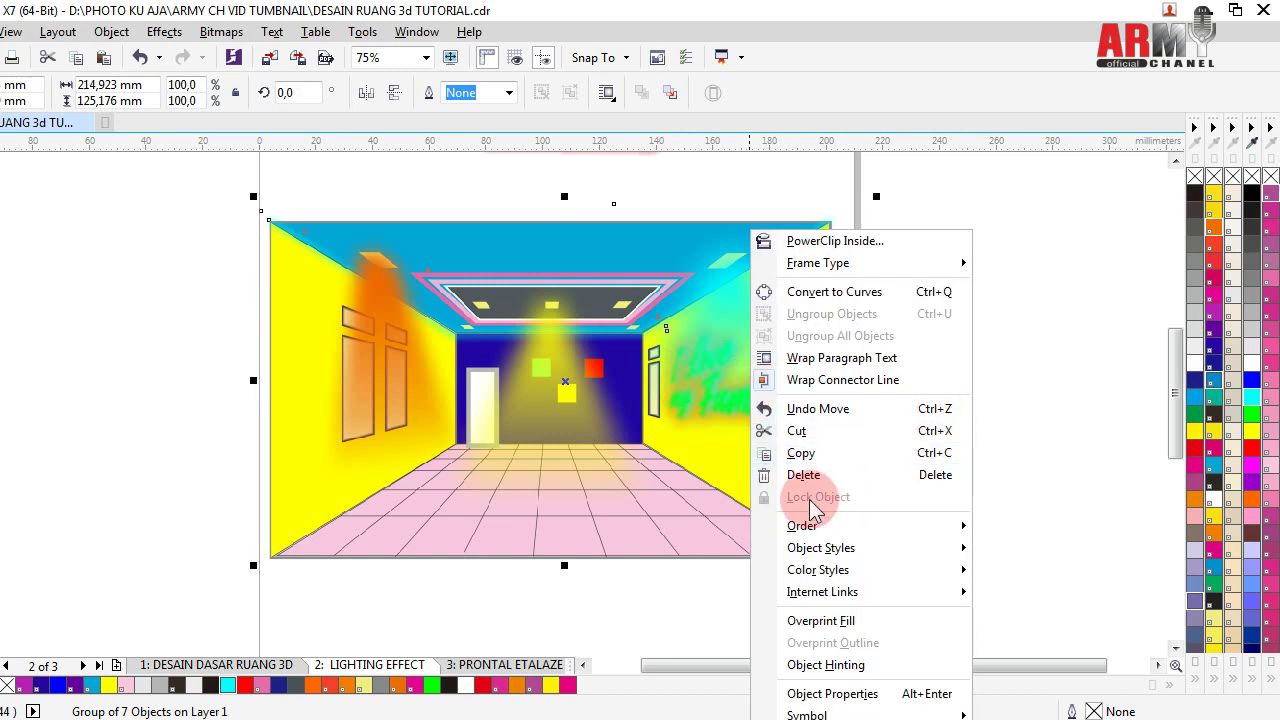
left_click(1047, 414)
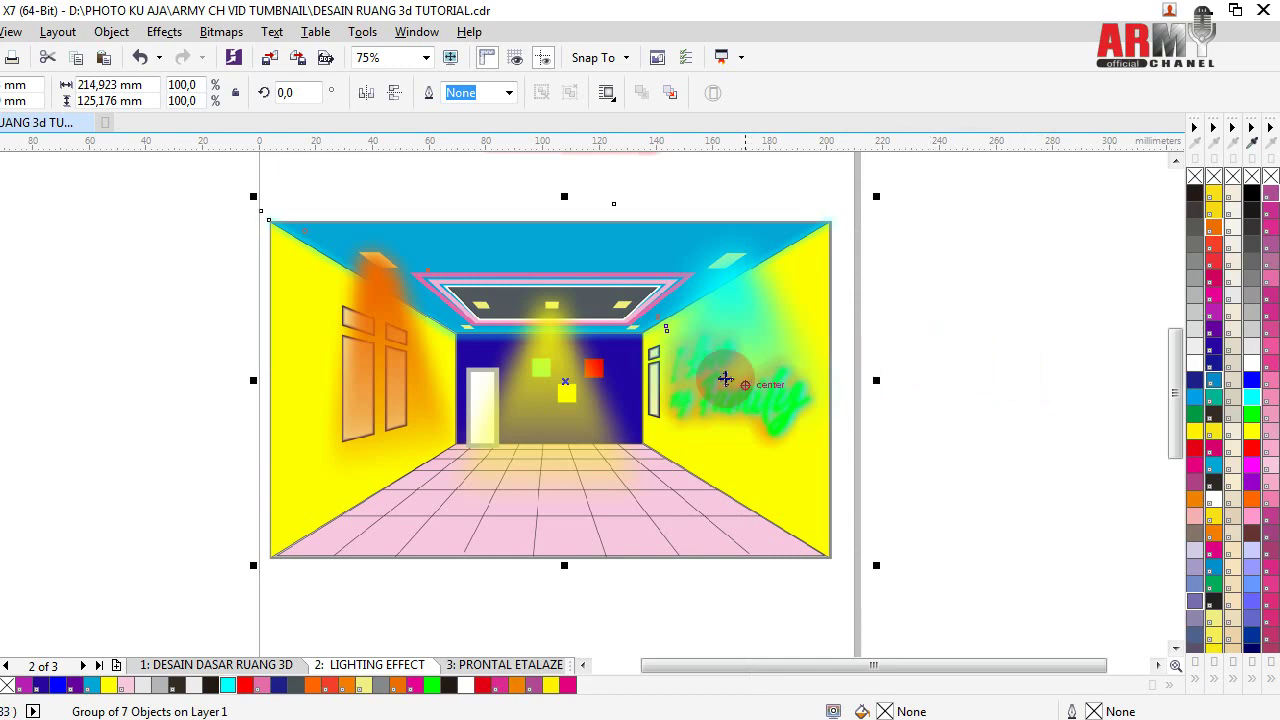
mouse_move(726, 374)
left_mouse_down()
mouse_move(591, 343)
mouse_move(773, 502)
mouse_move(681, 340)
left_mouse_up()
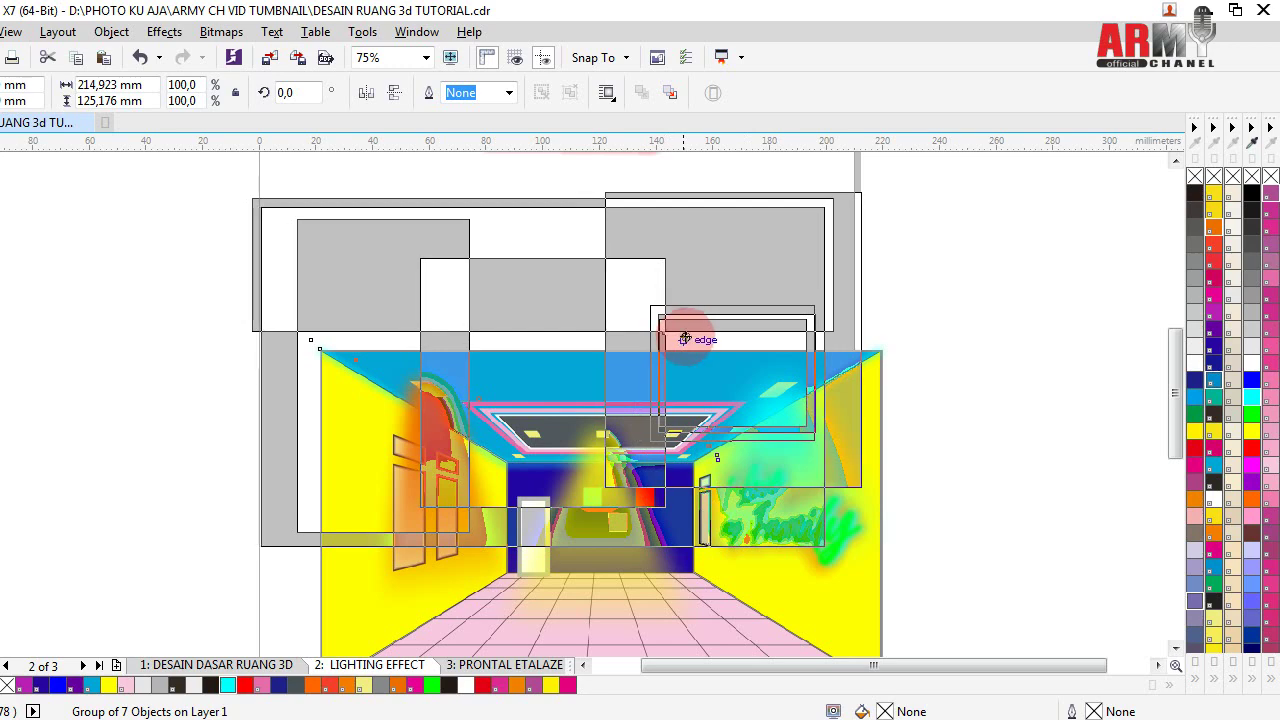
key("Escape")
key("ctrl+z")
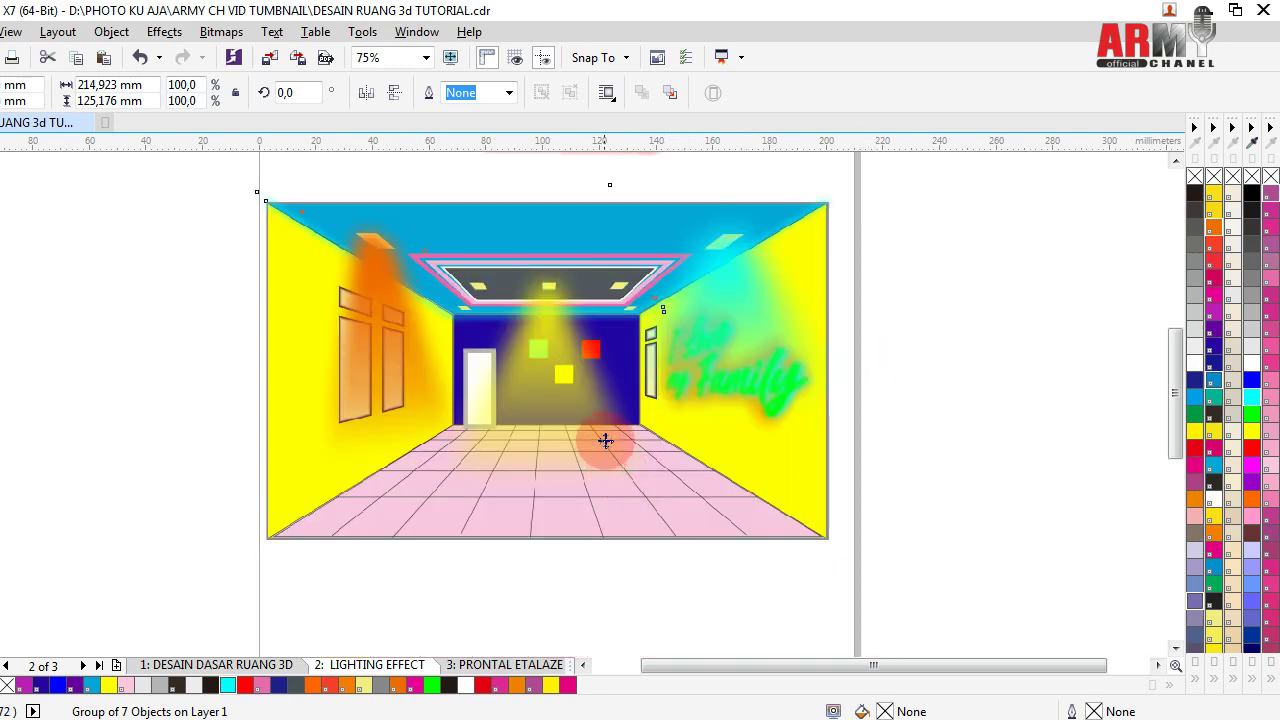
left_click_drag(617, 466, 608, 438)
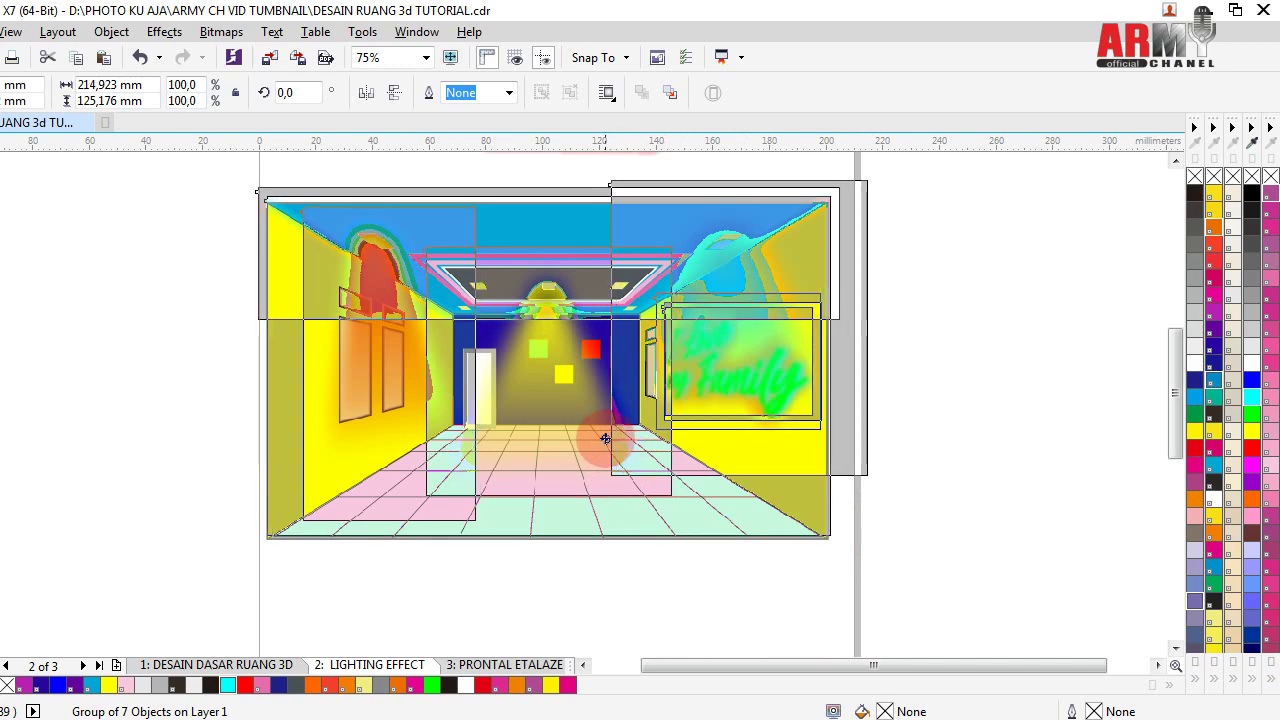
key("Escape")
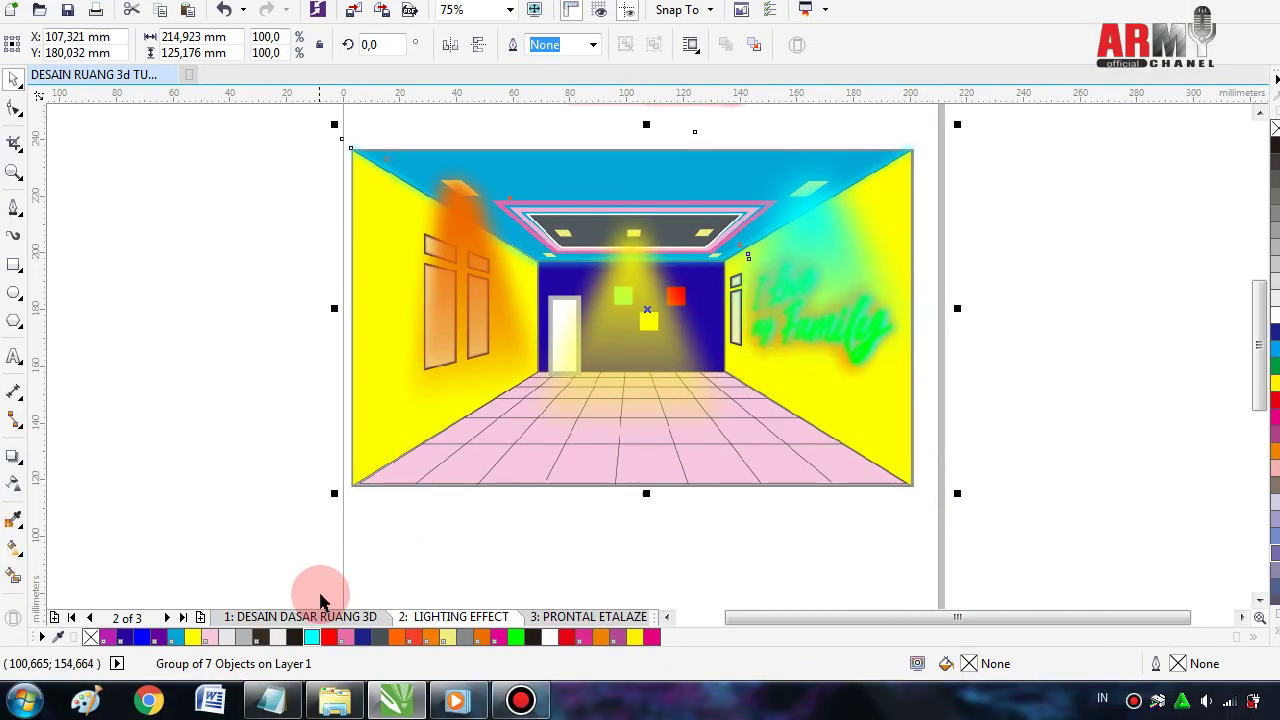
mouse_move(521, 700)
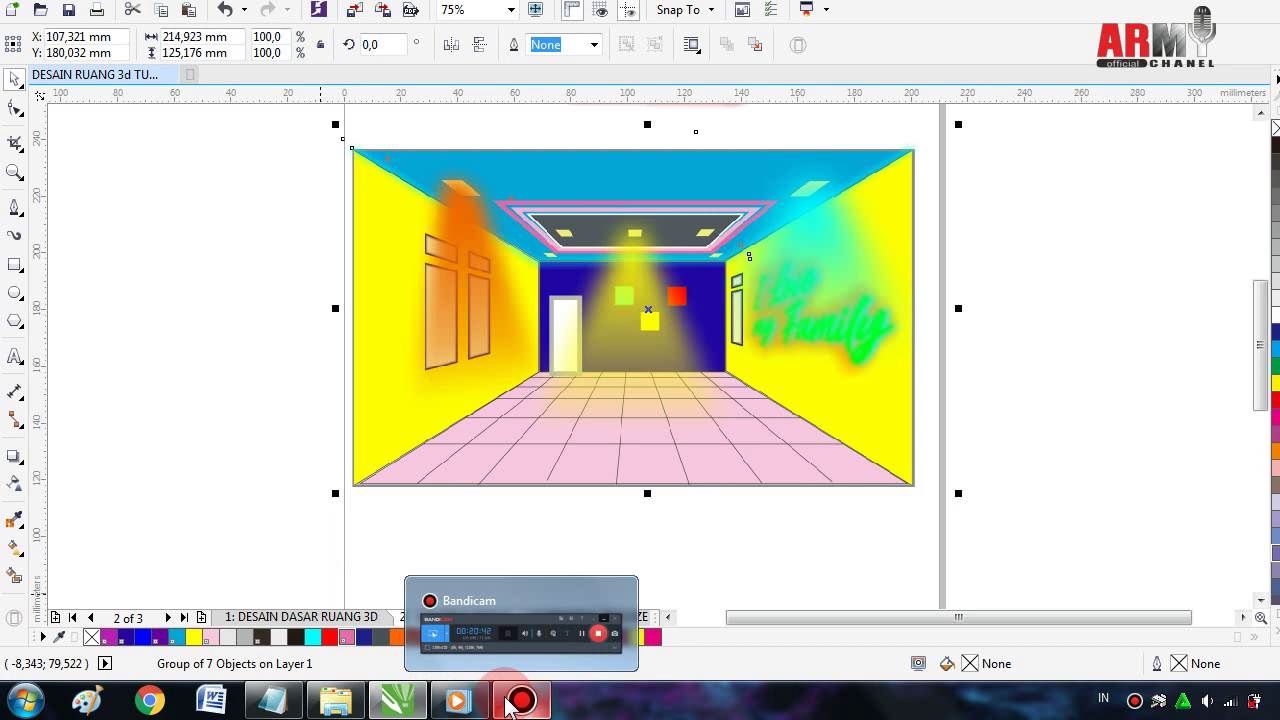
left_click(514, 704)
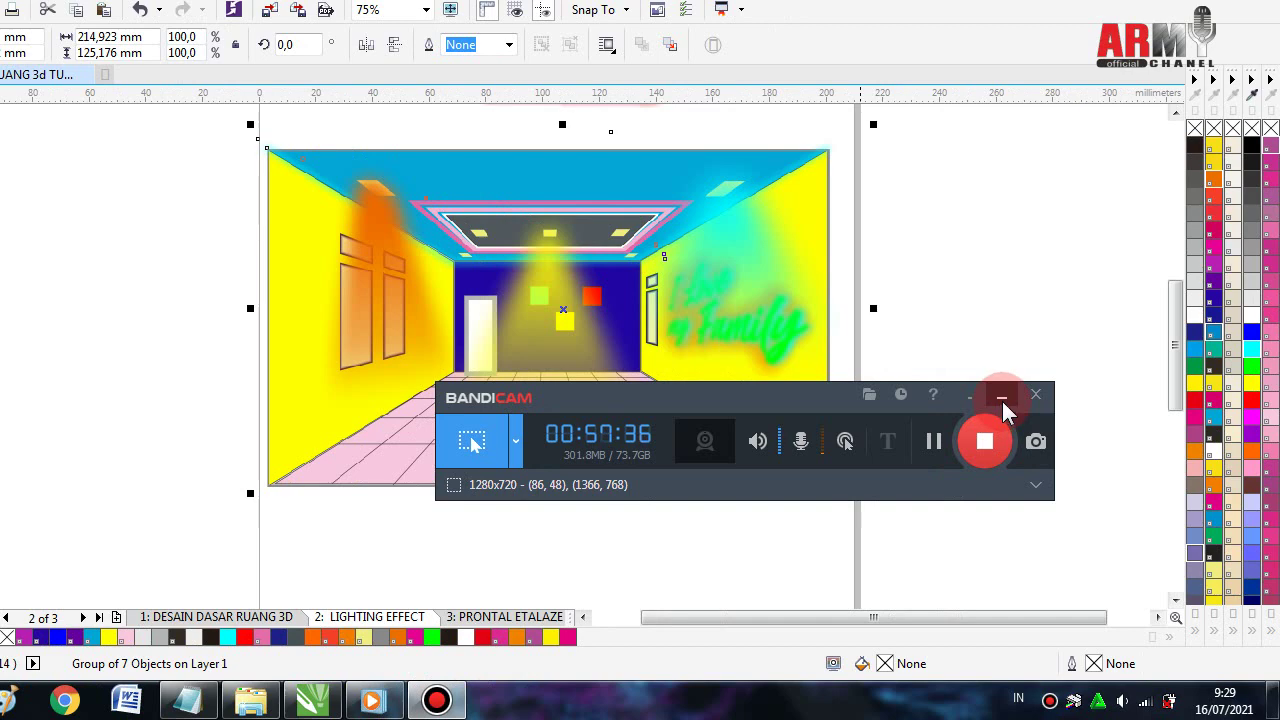
left_click(1002, 400)
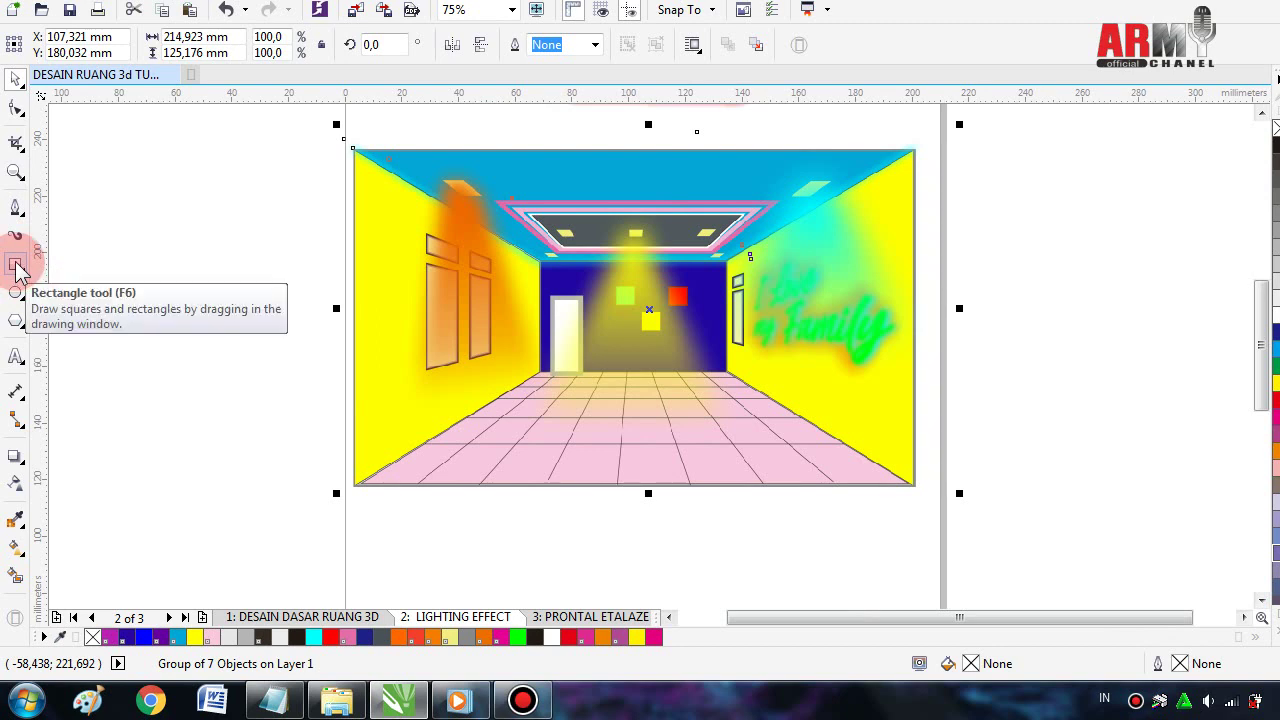
- Draw a narrow vertical rectangle along the room's left edge
left_click(15, 266)
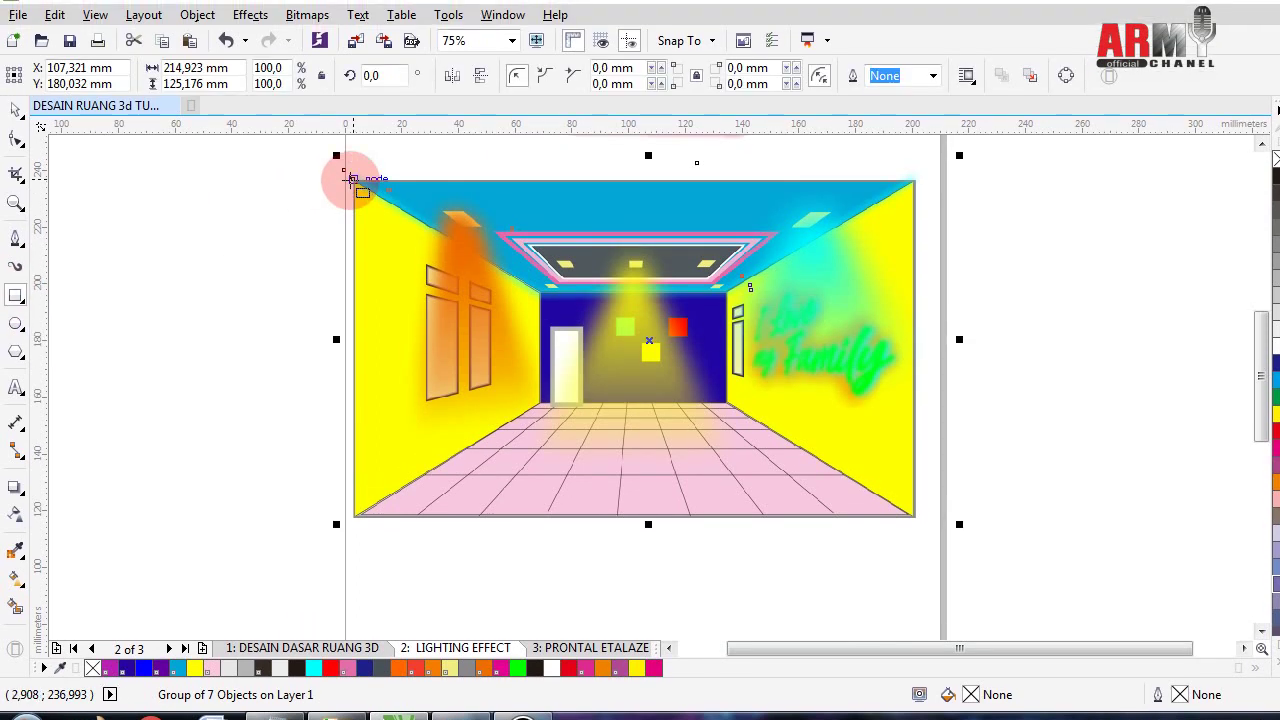
mouse_move(353, 179)
left_mouse_down()
mouse_move(390, 473)
mouse_move(374, 518)
left_mouse_up()
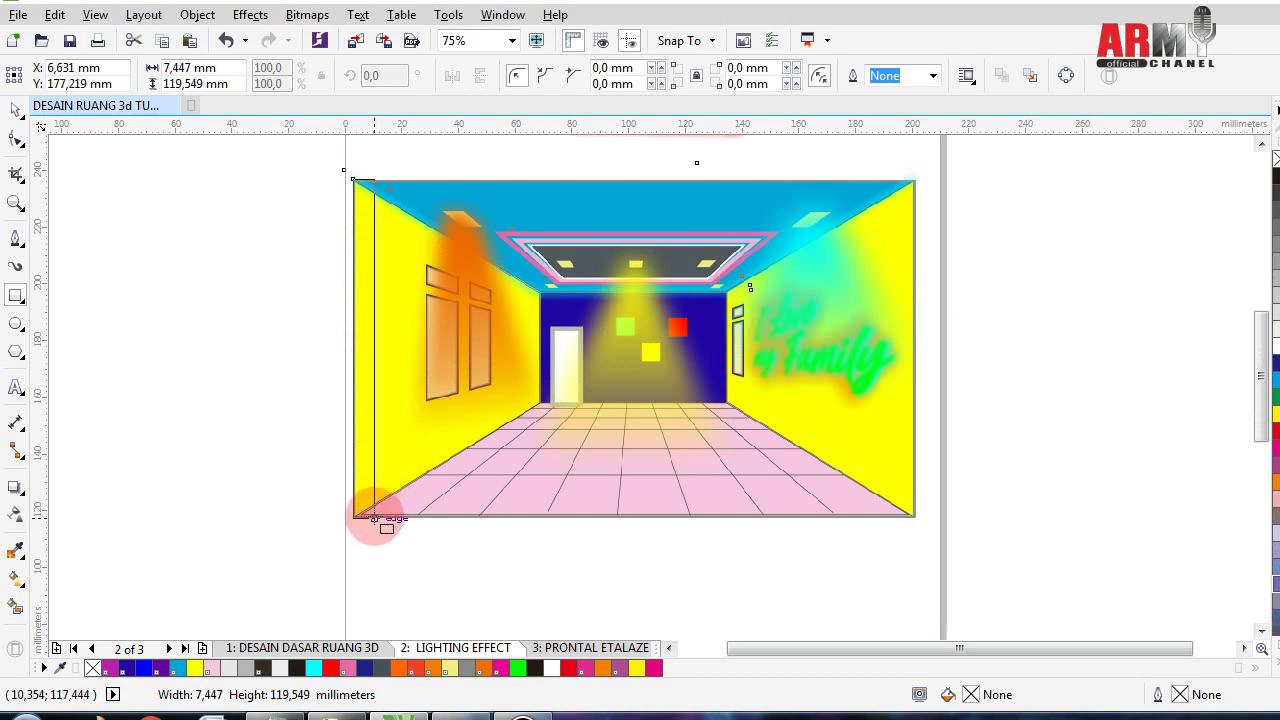
left_click_drag(374, 518, 374, 517)
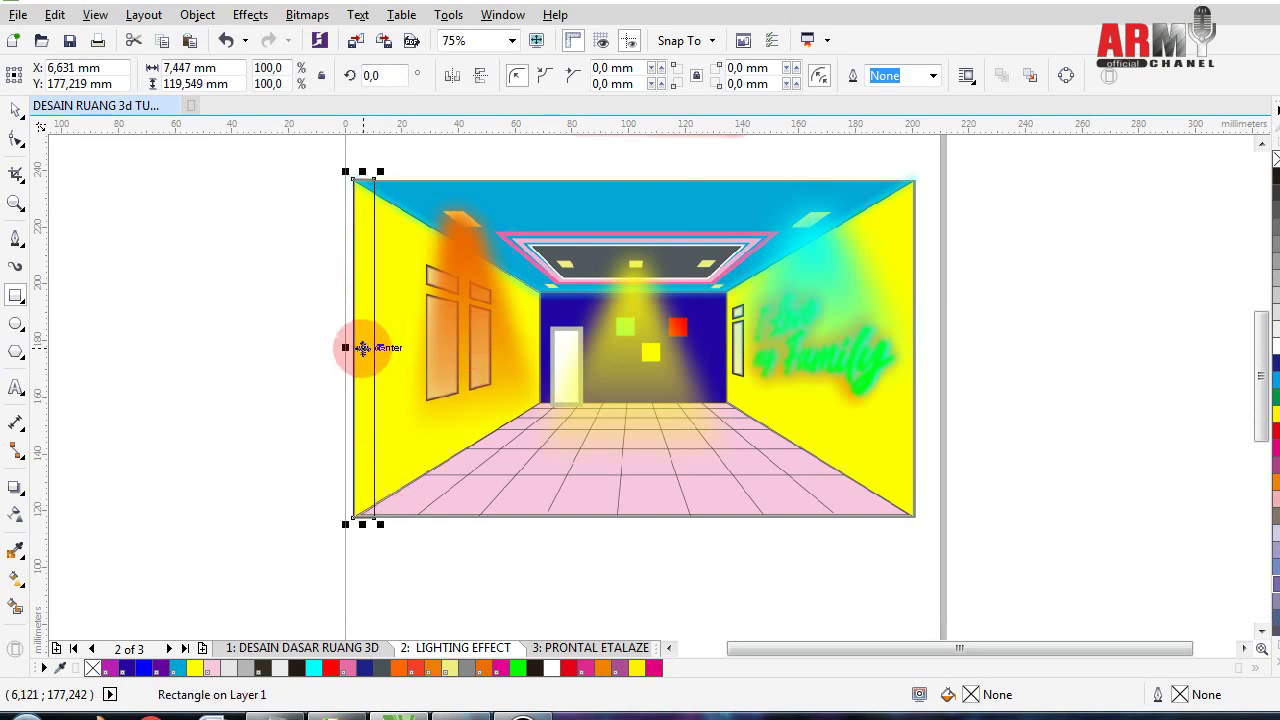
- Drop a copy of the strip at the room's right edge and nudge it slightly left
left_click_drag(362, 347, 891, 347)
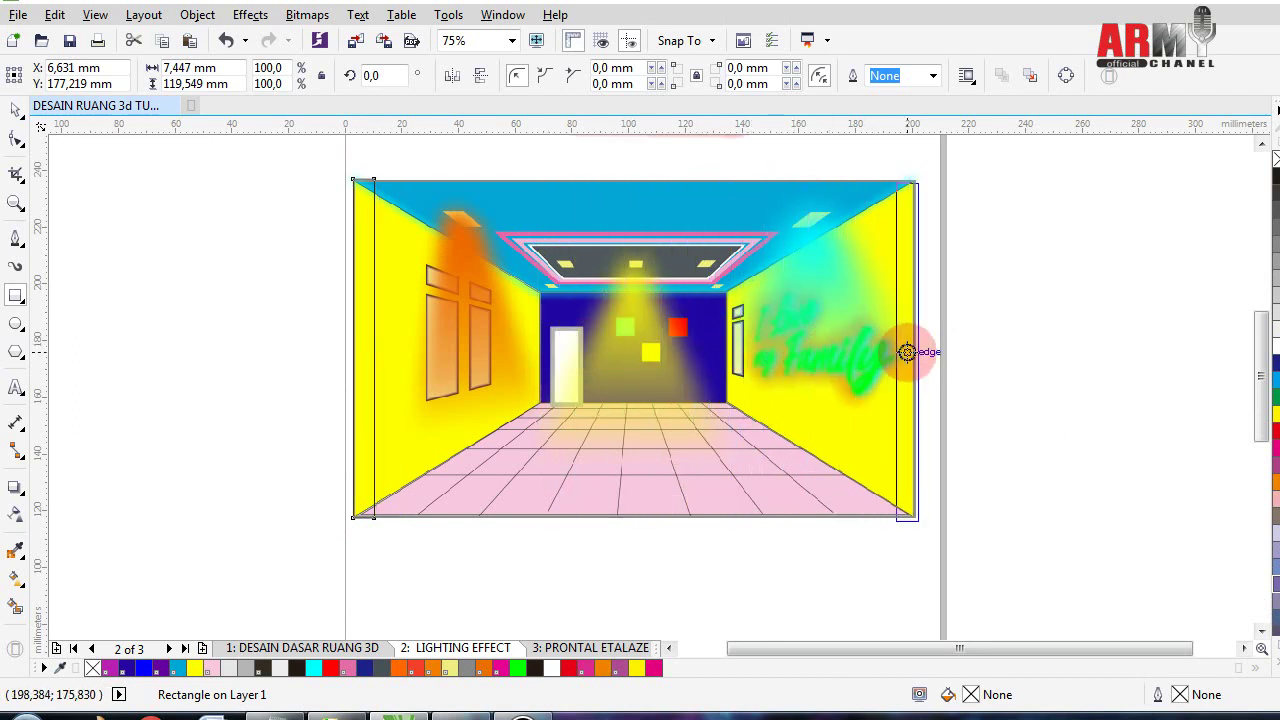
left_click_drag(900, 347, 905, 356)
left_click(975, 391)
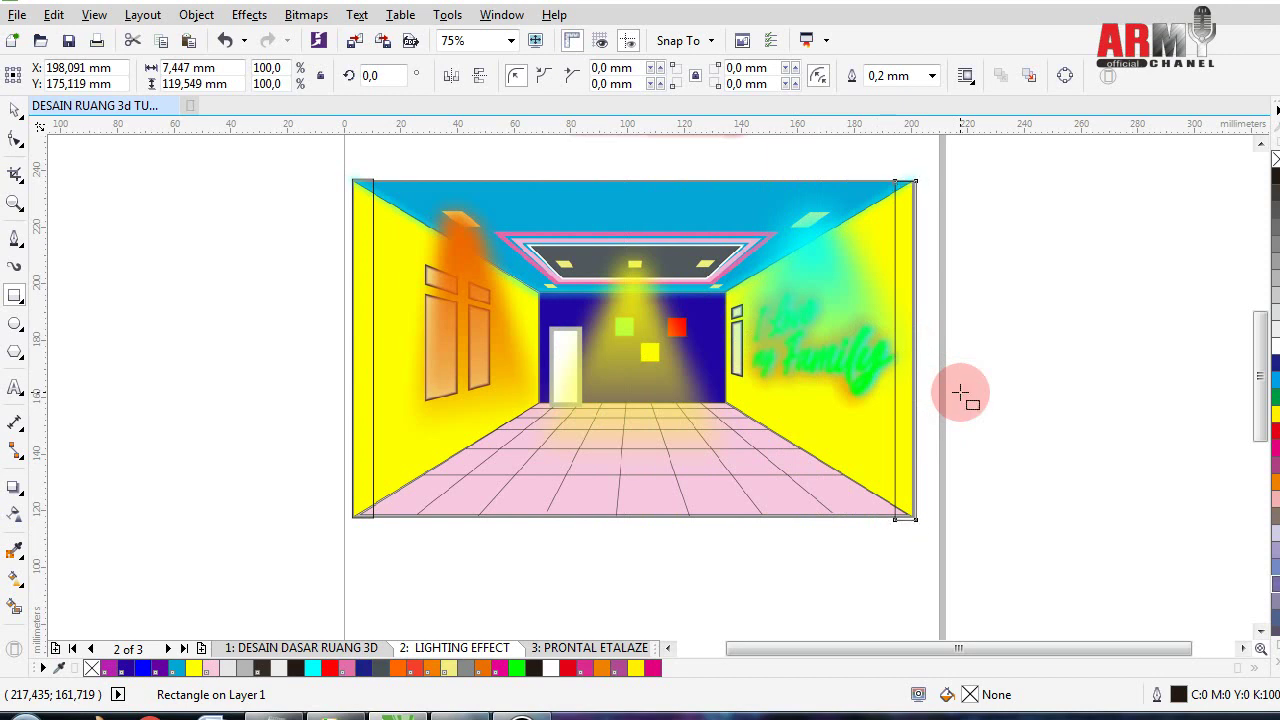
key("Left")
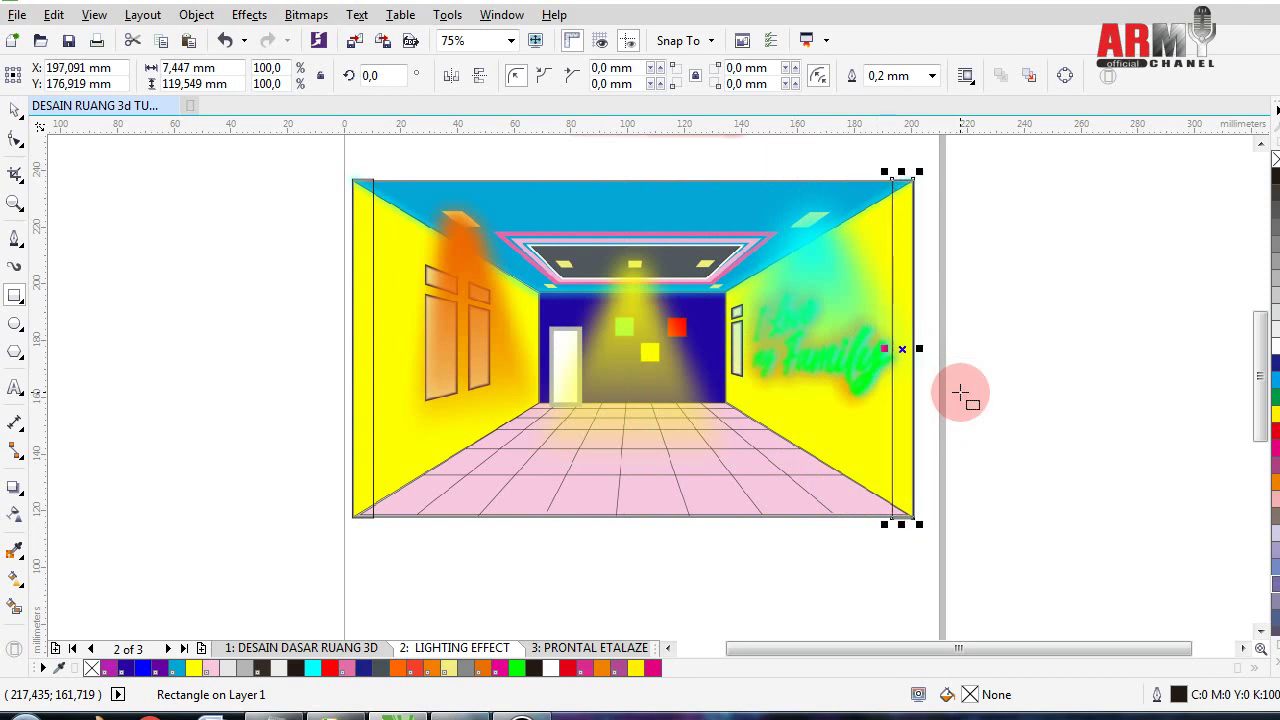
key("Left")
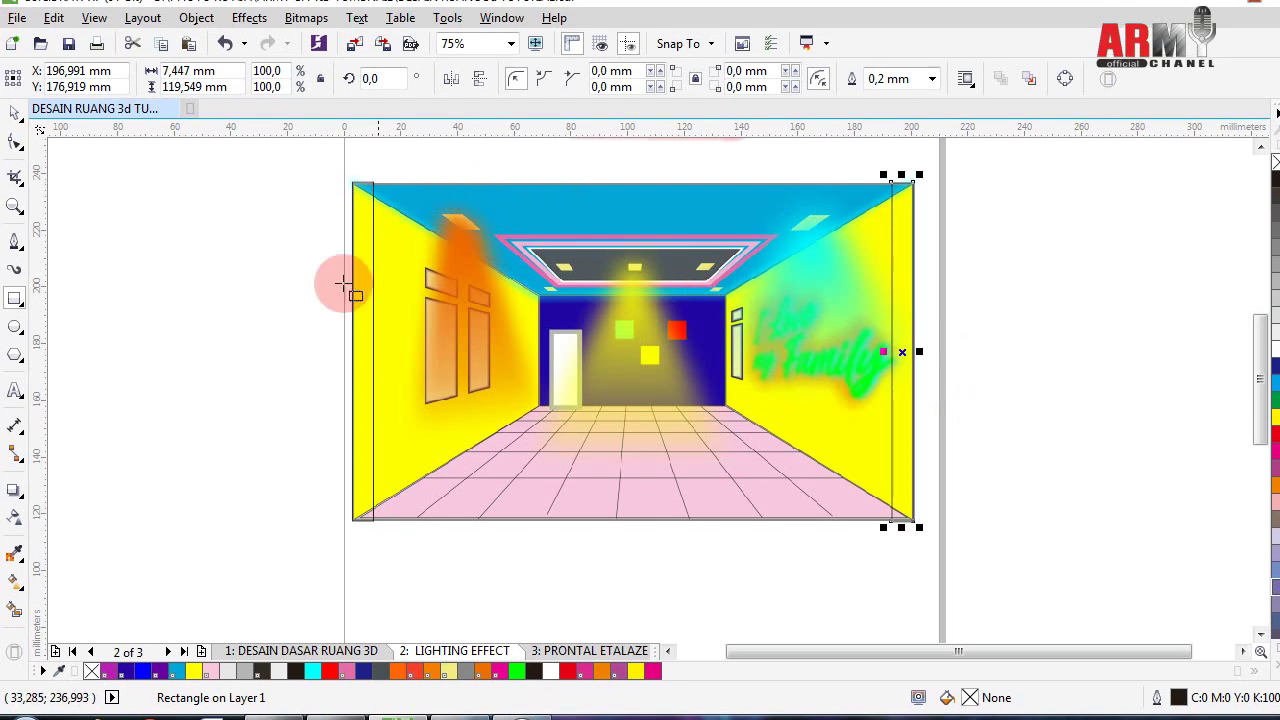
left_click(372, 296)
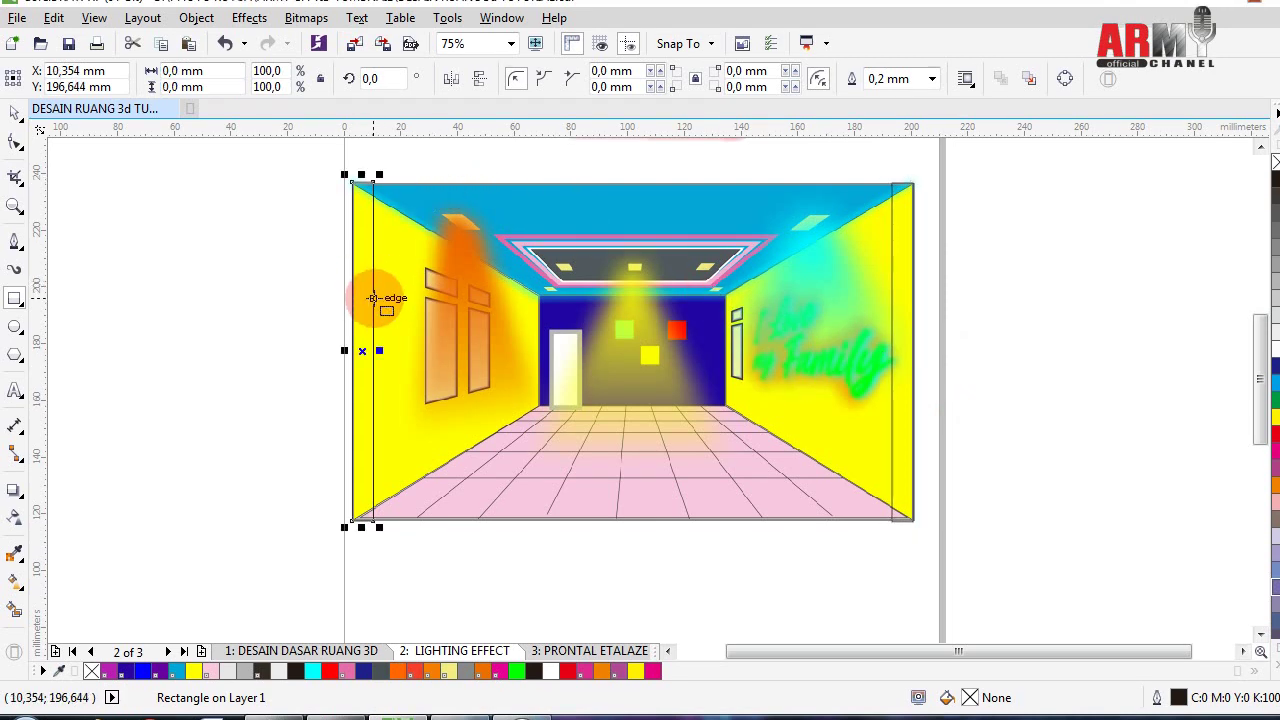
- Draw a 197.807 × 8.499 mm strip across the room's top between the side strips
left_click(16, 297)
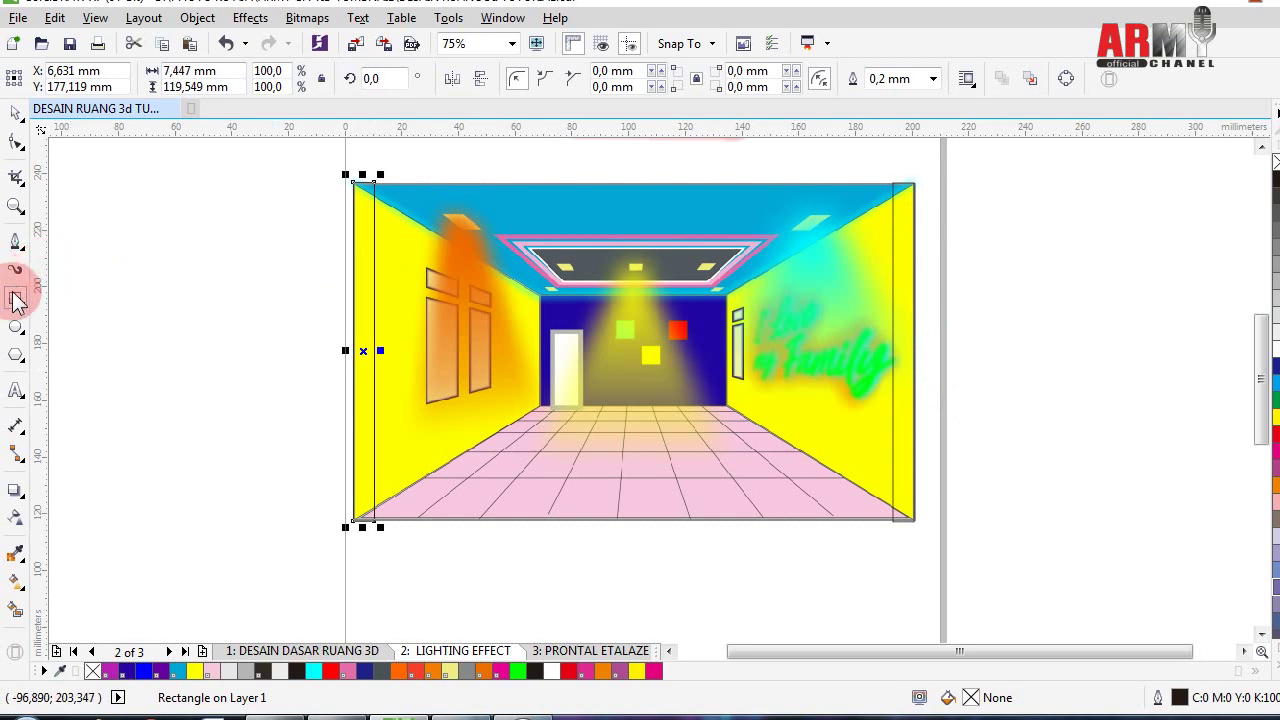
left_click_drag(345, 181, 840, 207)
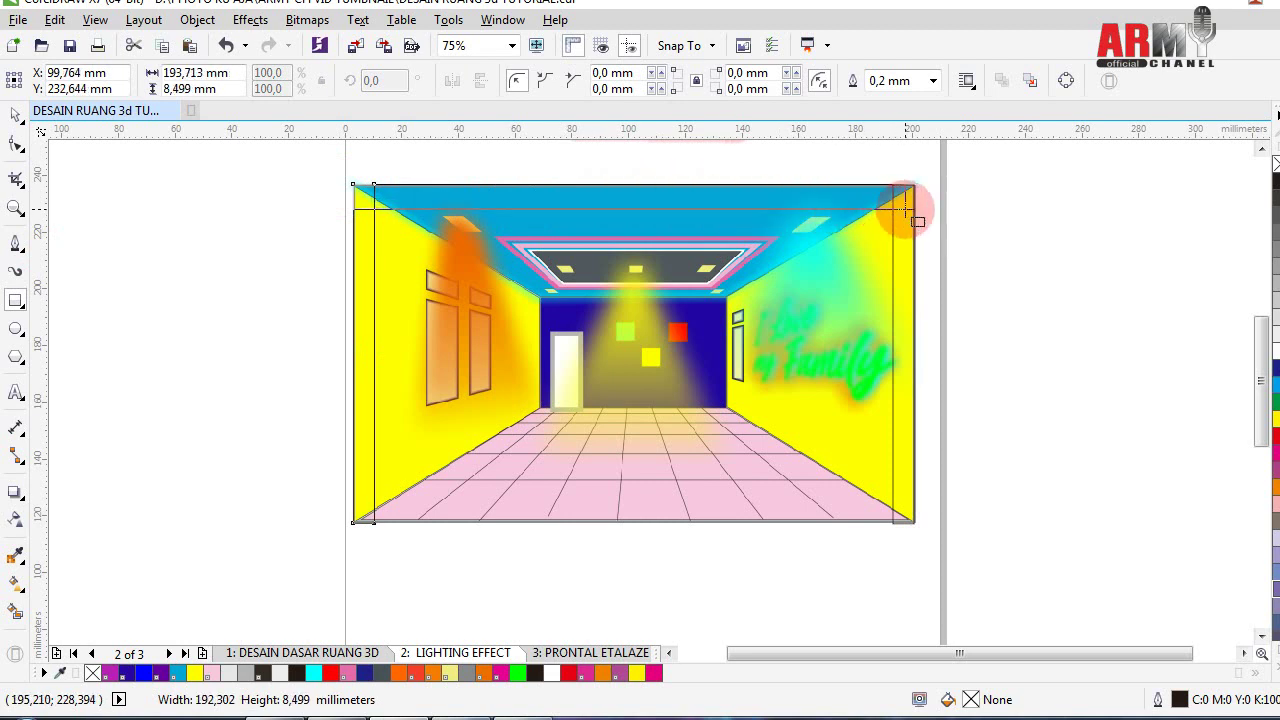
left_click_drag(840, 207, 913, 208)
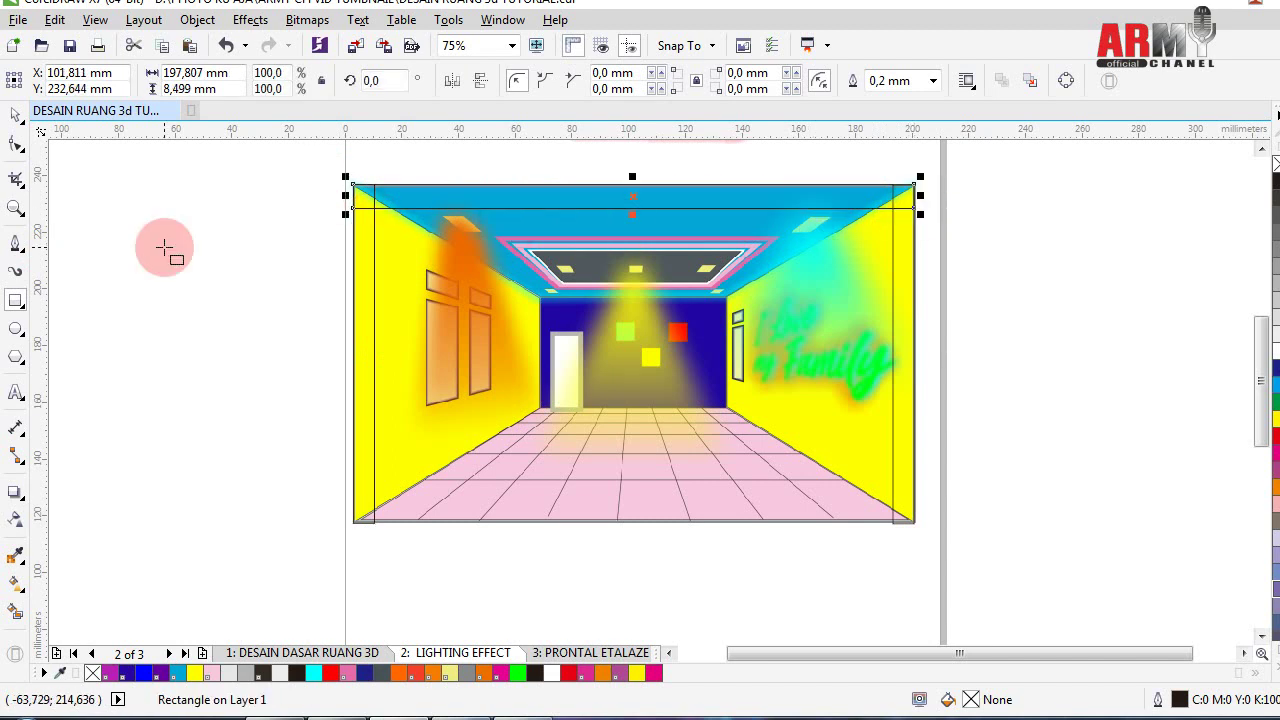
left_click(16, 118)
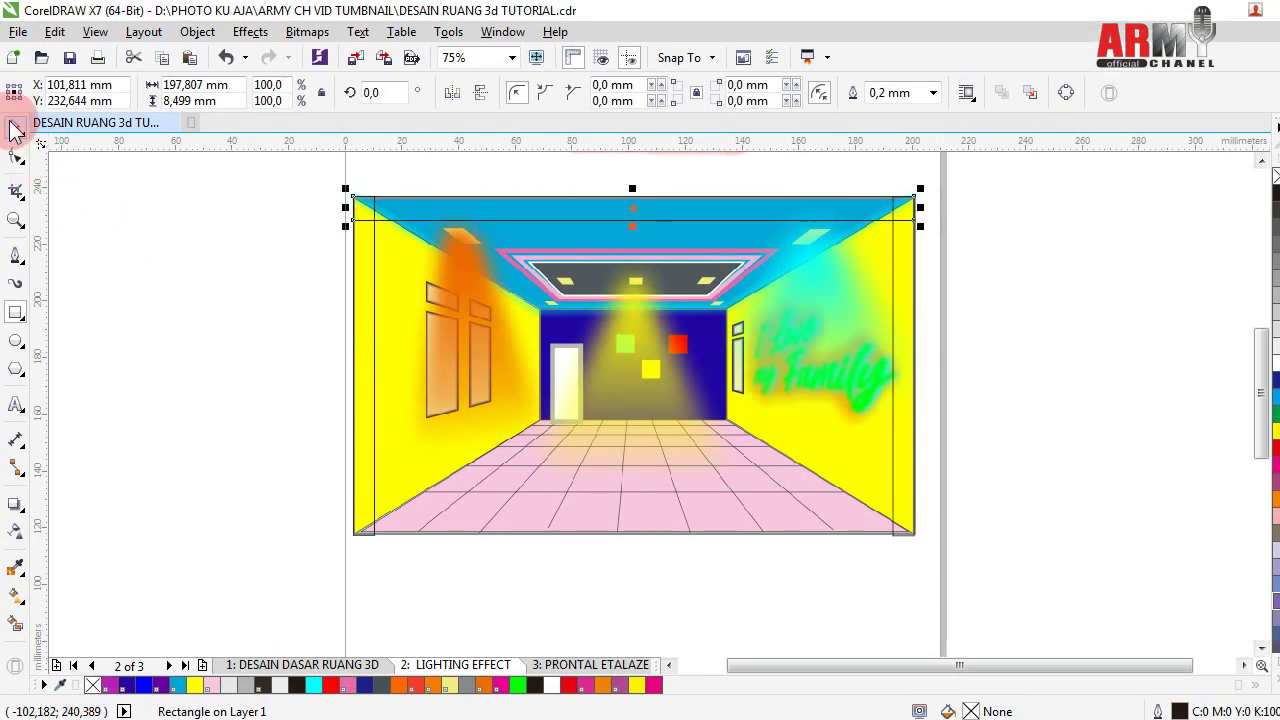
left_click(16, 133)
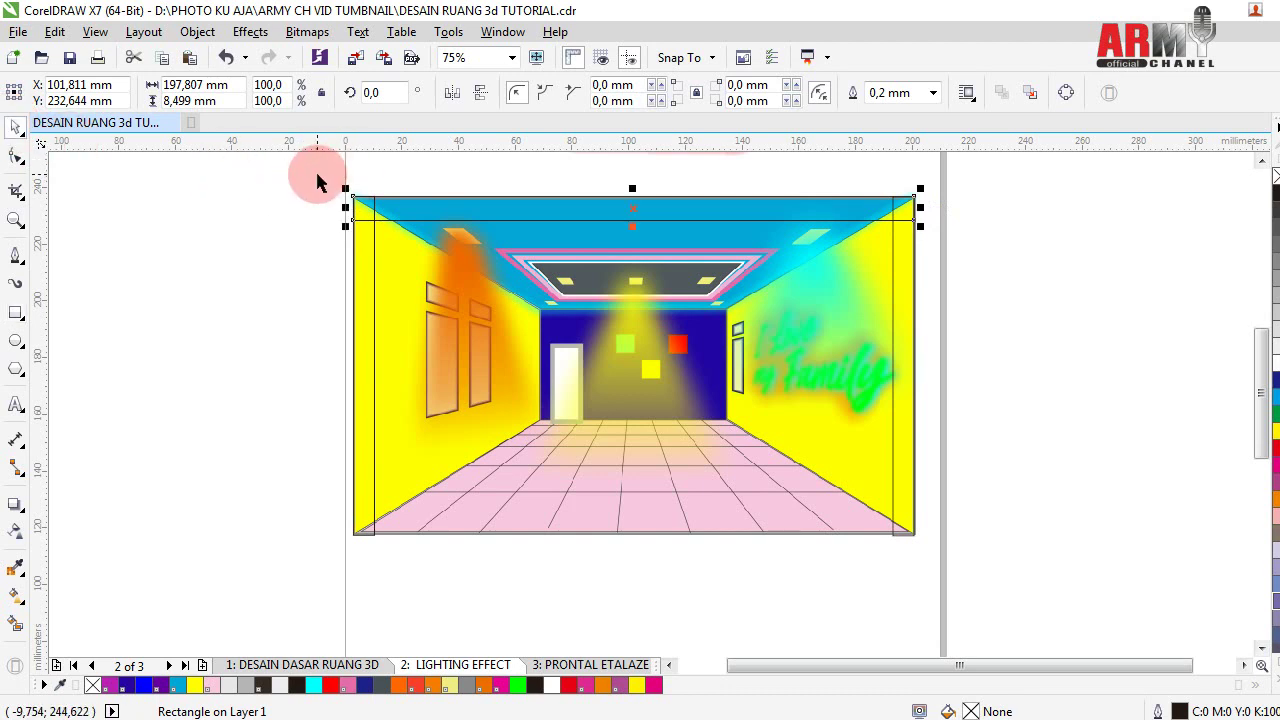
mouse_move(318, 174)
left_mouse_down()
mouse_move(942, 555)
mouse_move(958, 500)
left_mouse_up()
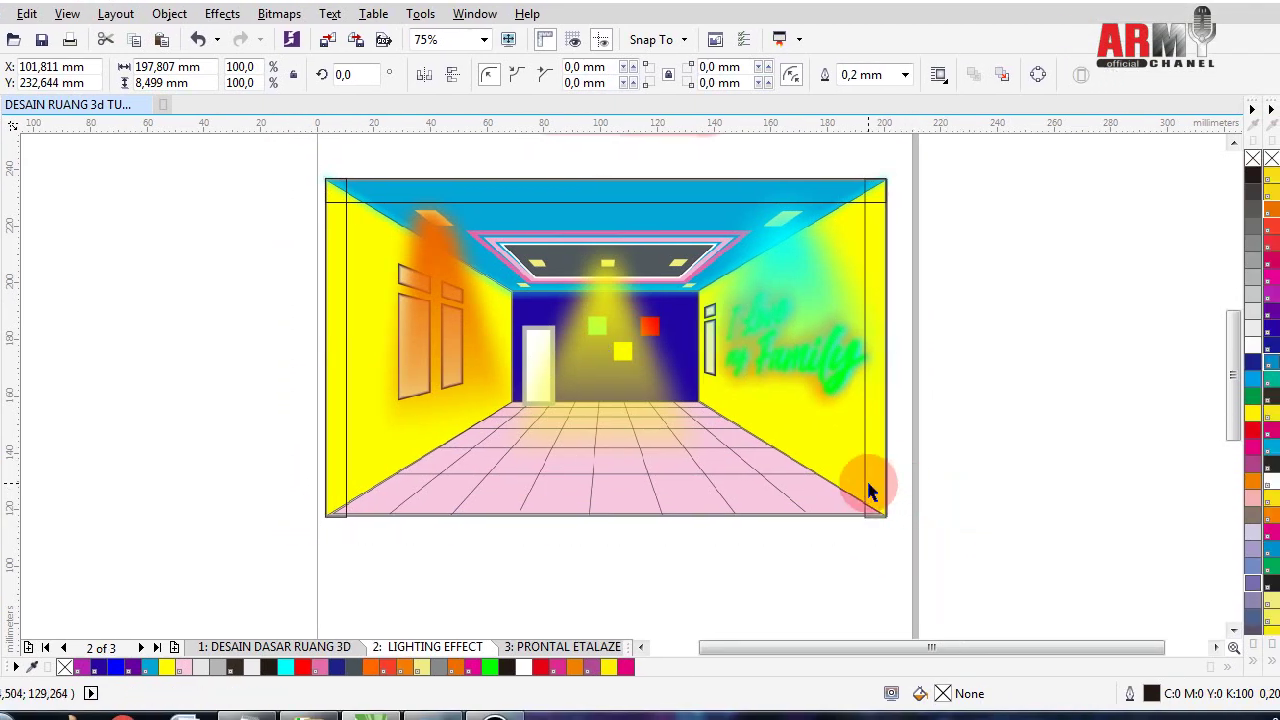
- Fill the right, left and top frame strips solid grey (#999999)
left_click(866, 487)
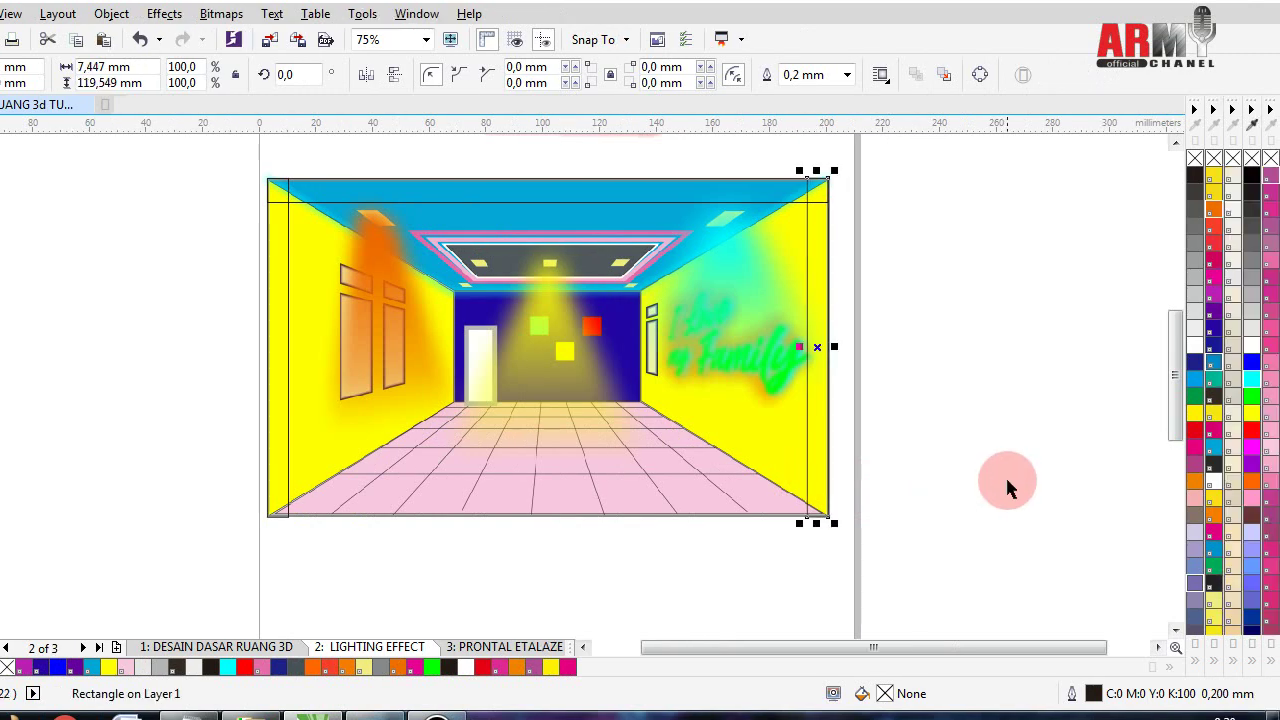
left_click(1252, 397)
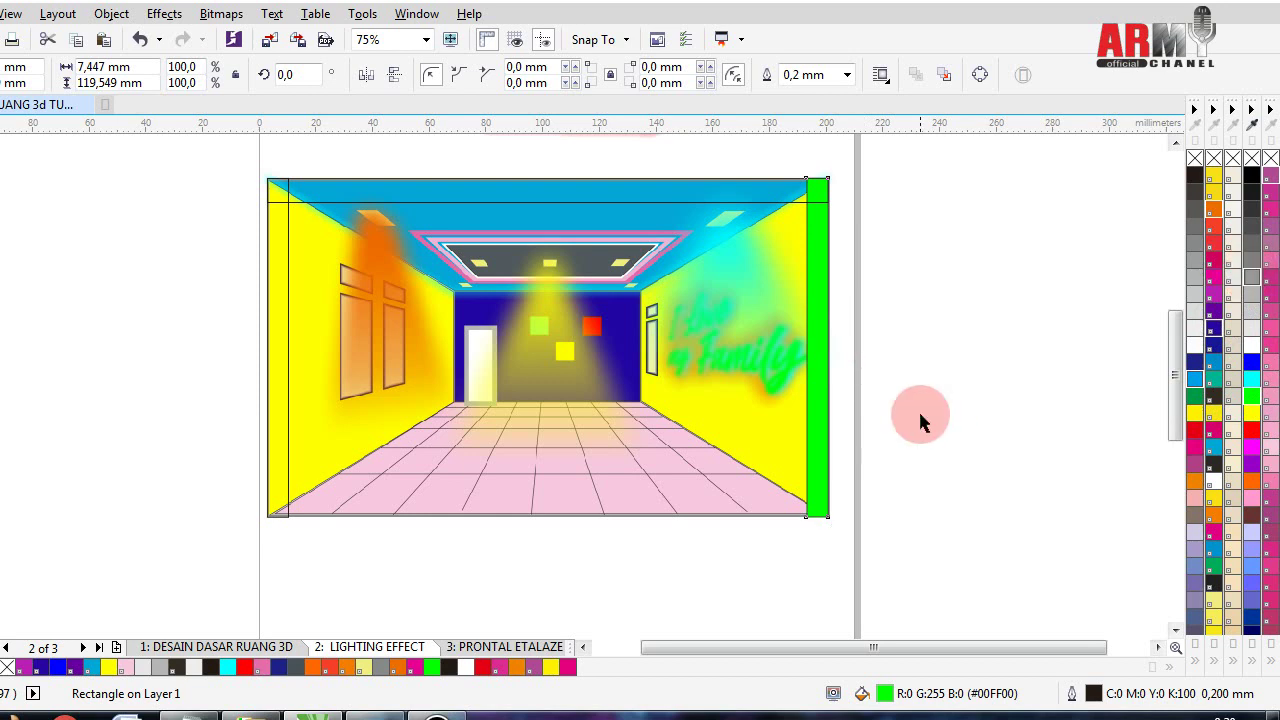
left_click_drag(1252, 278, 818, 410)
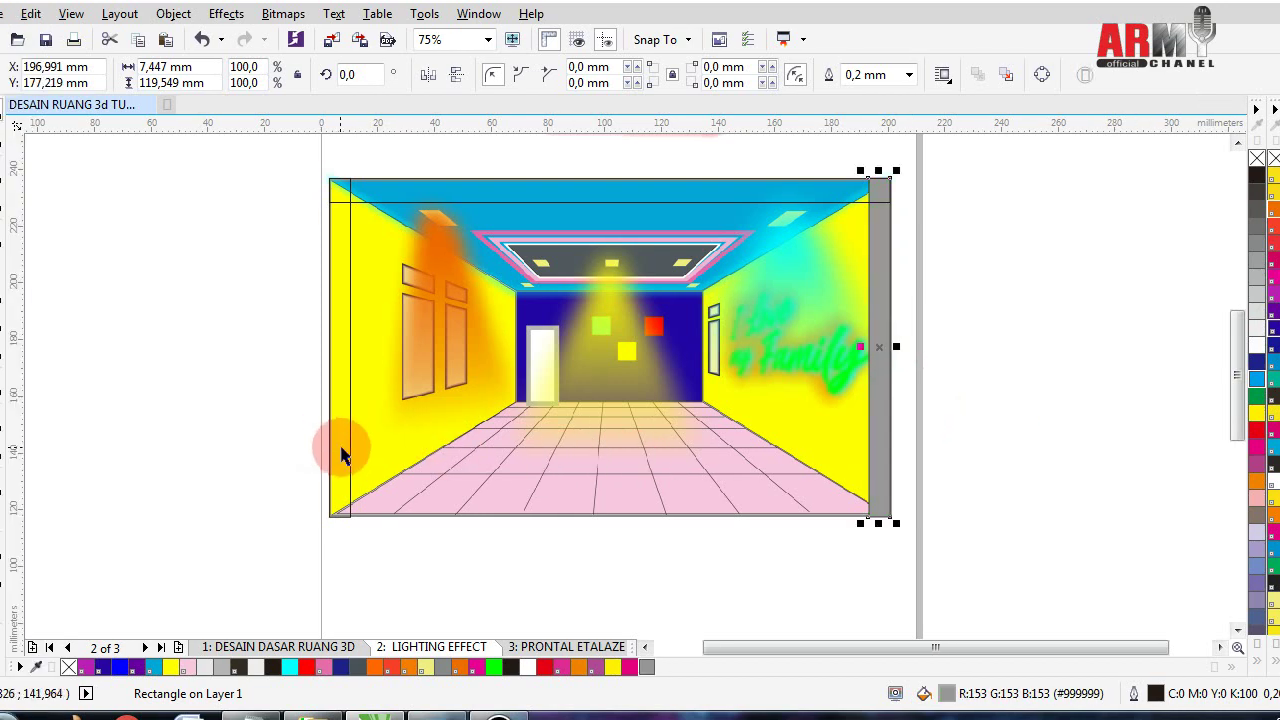
left_click(285, 447)
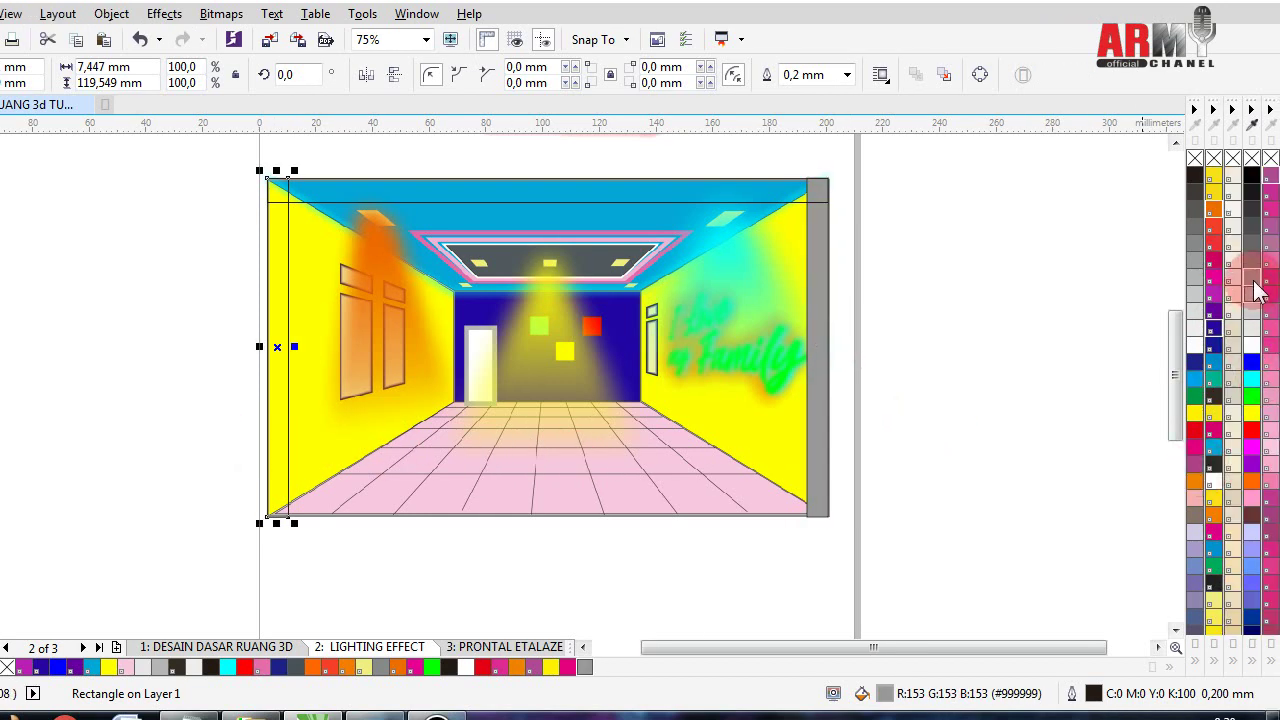
left_click(1255, 280)
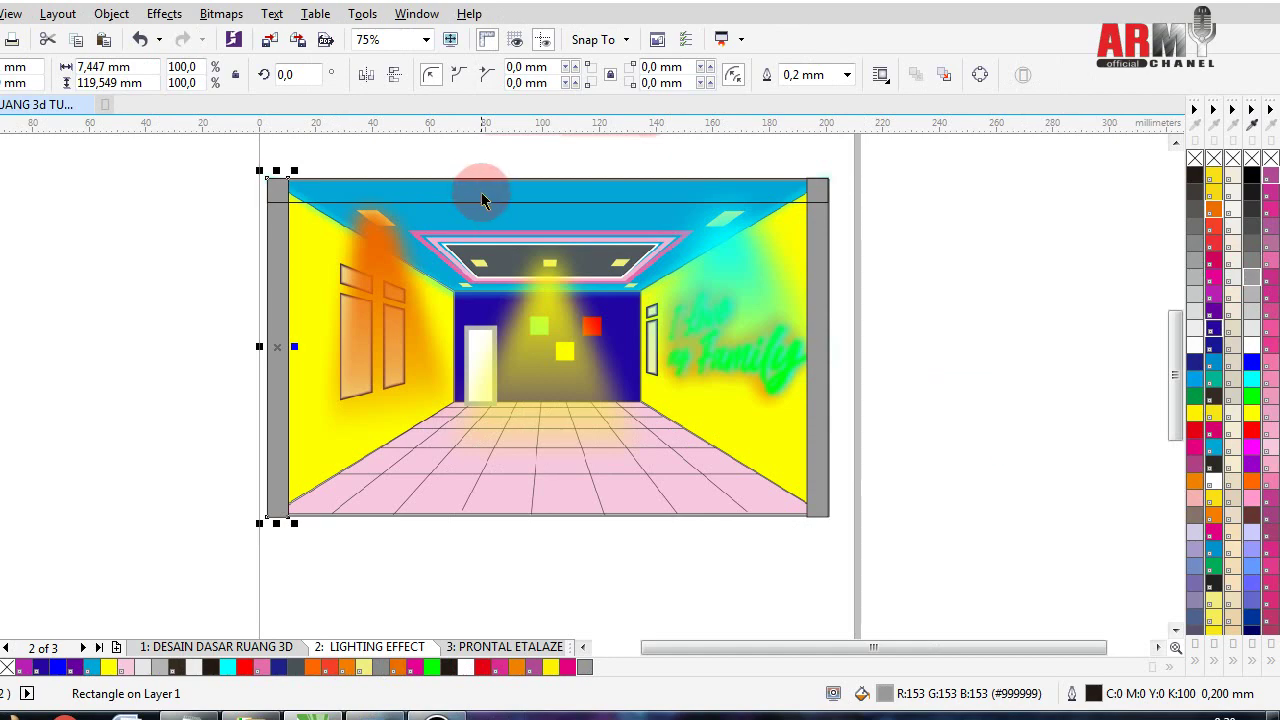
left_click(1252, 285)
left_click(1255, 280)
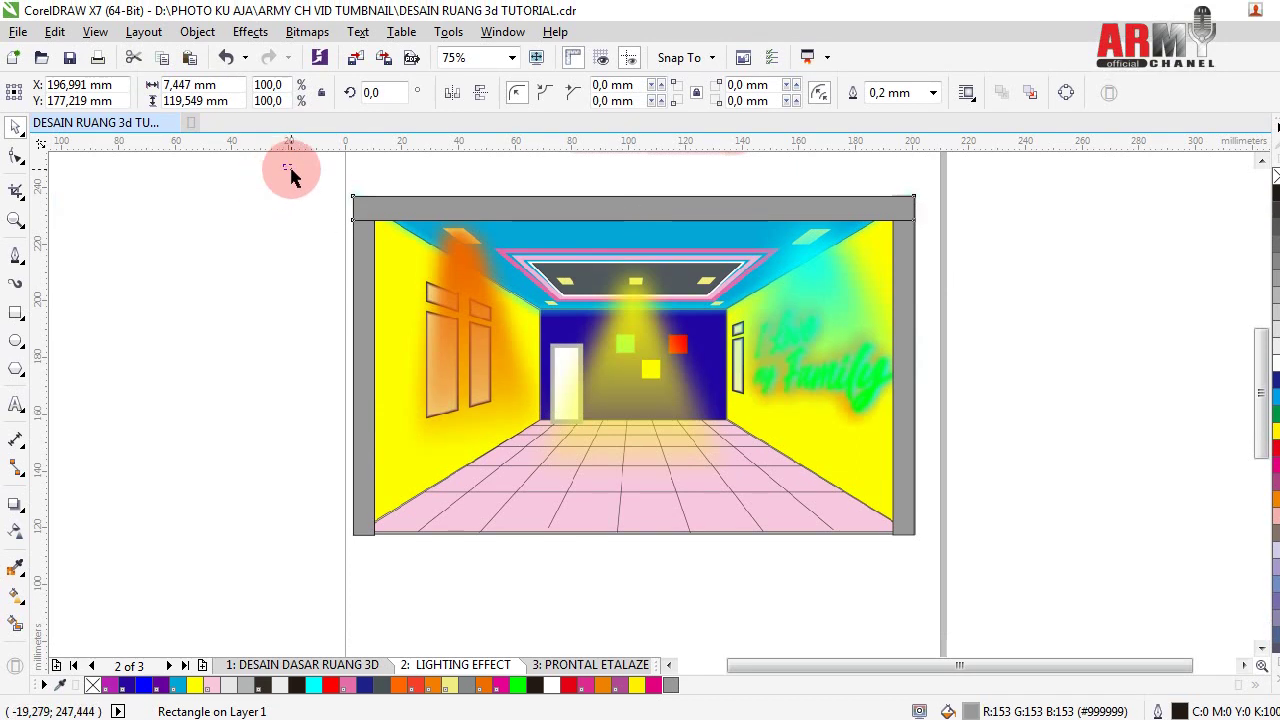
mouse_move(283, 166)
left_mouse_down()
mouse_move(925, 545)
mouse_move(946, 537)
left_mouse_up()
- Move the right grey strip out beside the room drawing
left_click(249, 190)
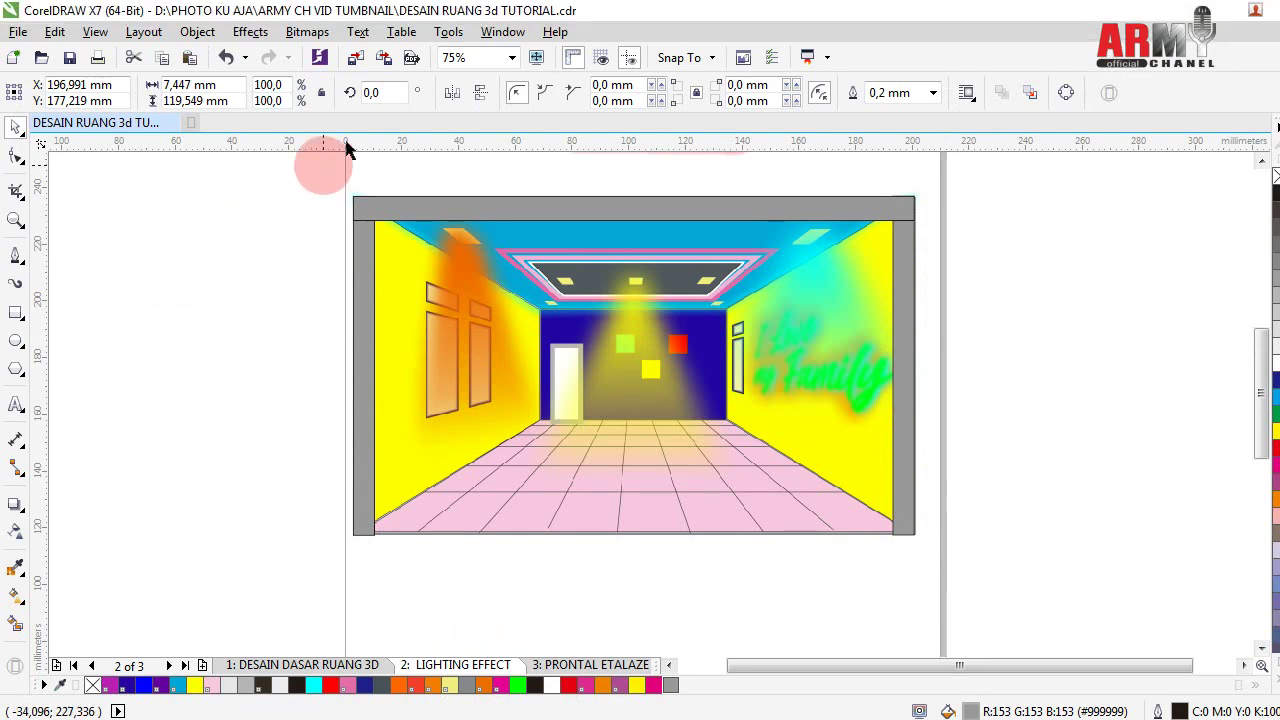
left_click_drag(301, 173, 960, 548)
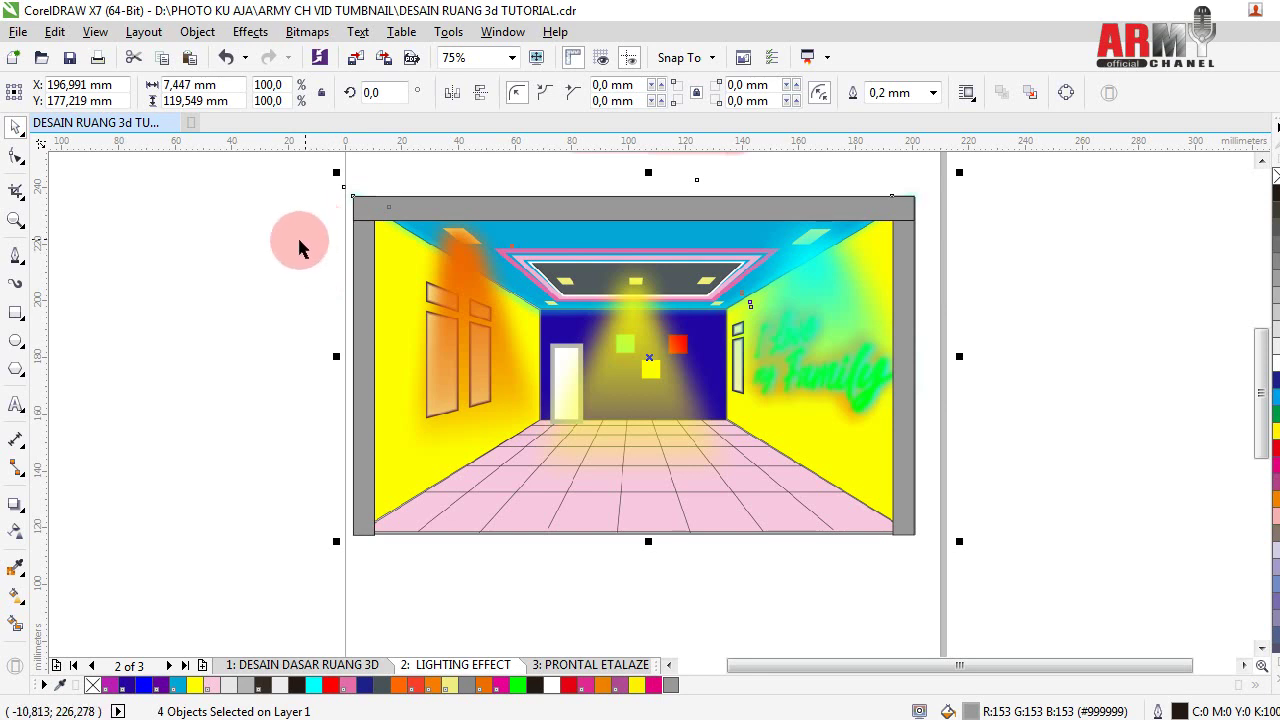
left_click(299, 241)
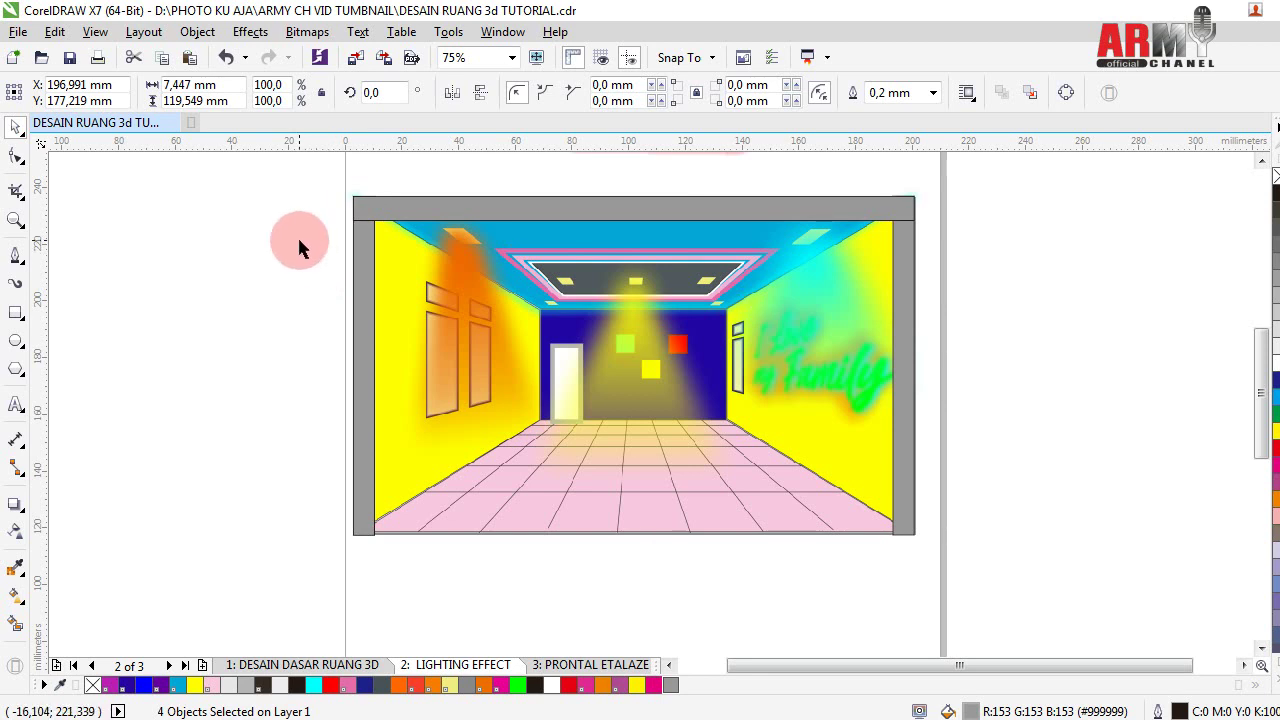
left_click(389, 214)
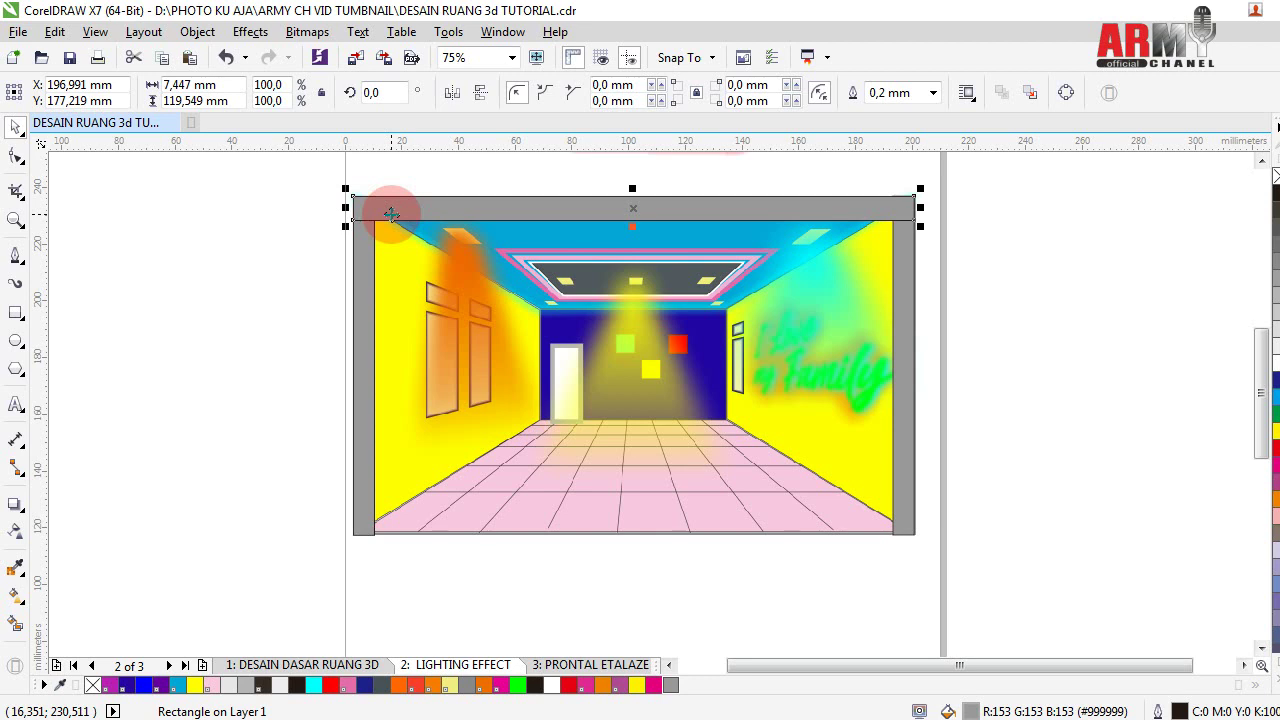
left_click(263, 279)
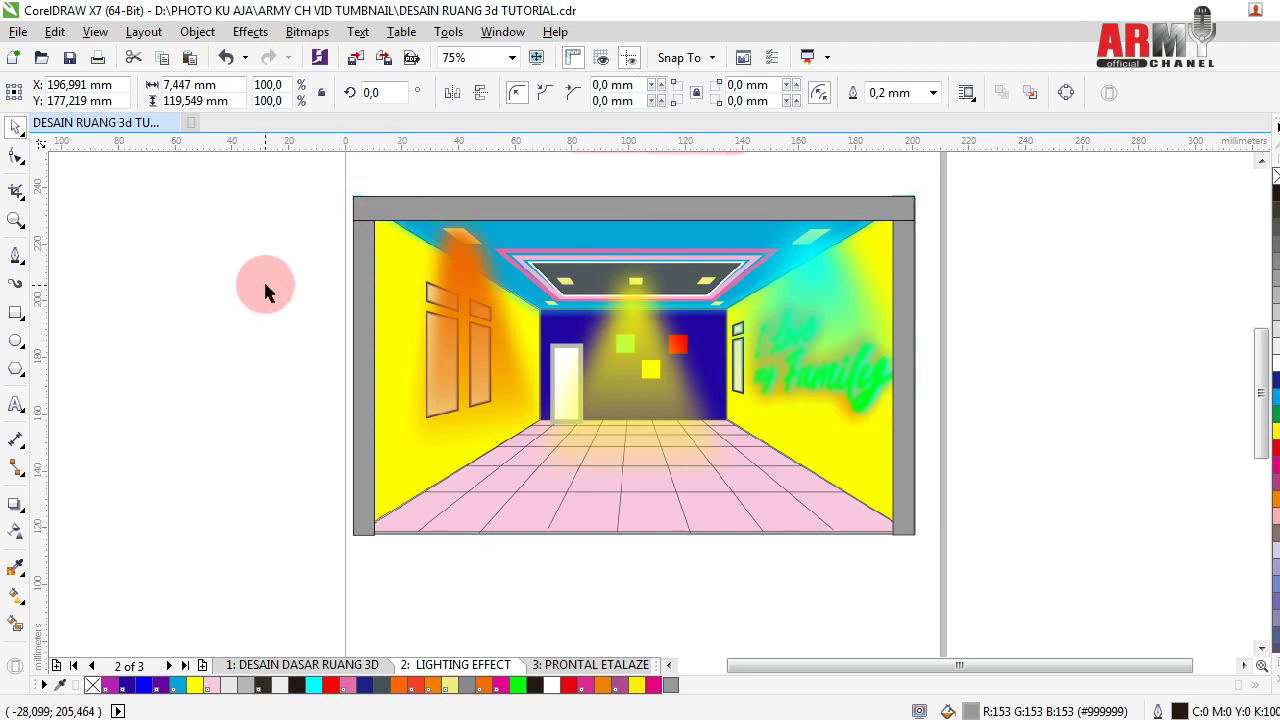
left_click(361, 291)
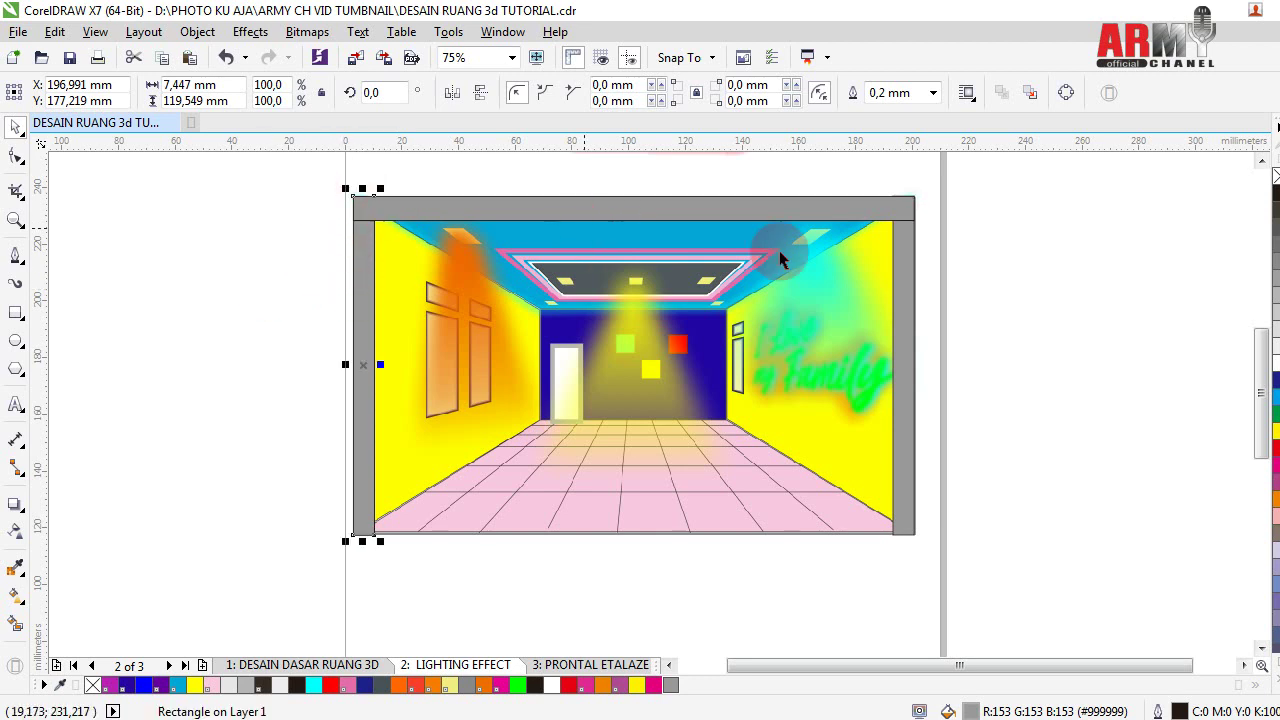
left_click_drag(903, 314, 985, 331)
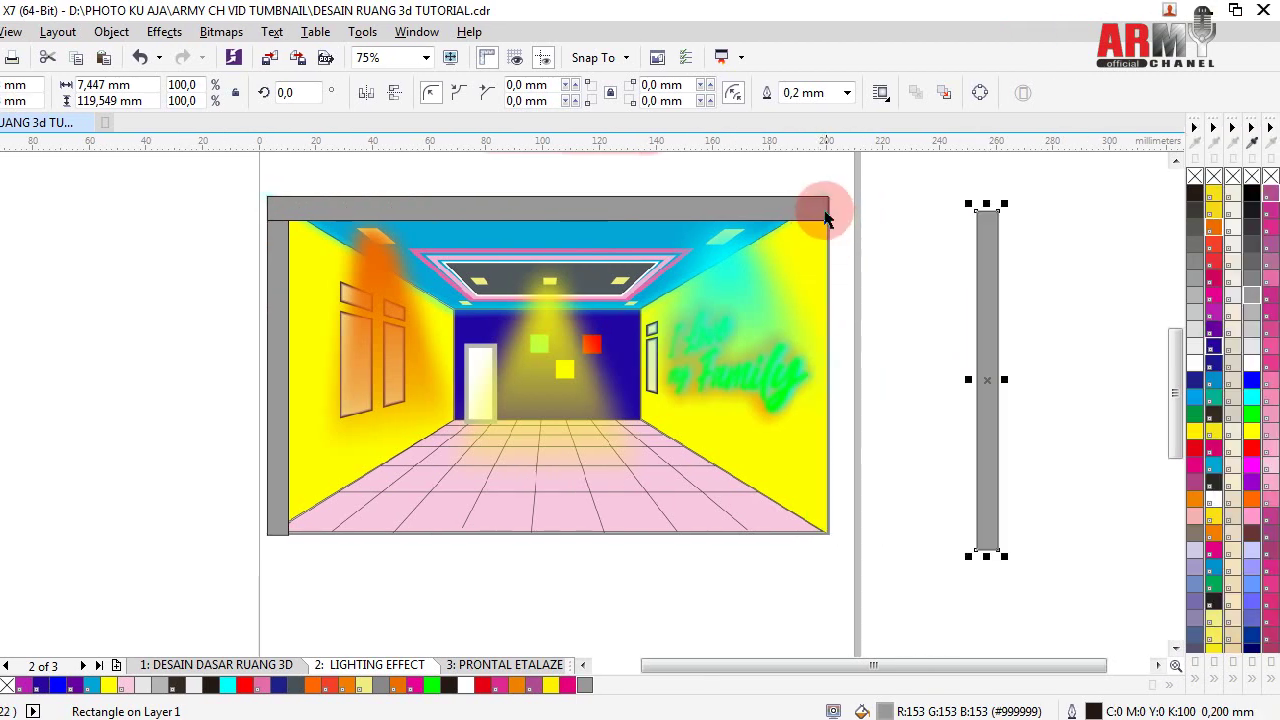
- Fill the left grey wall bar solid red (#FF0000), trying yellow first
left_click(826, 218)
left_click(319, 288)
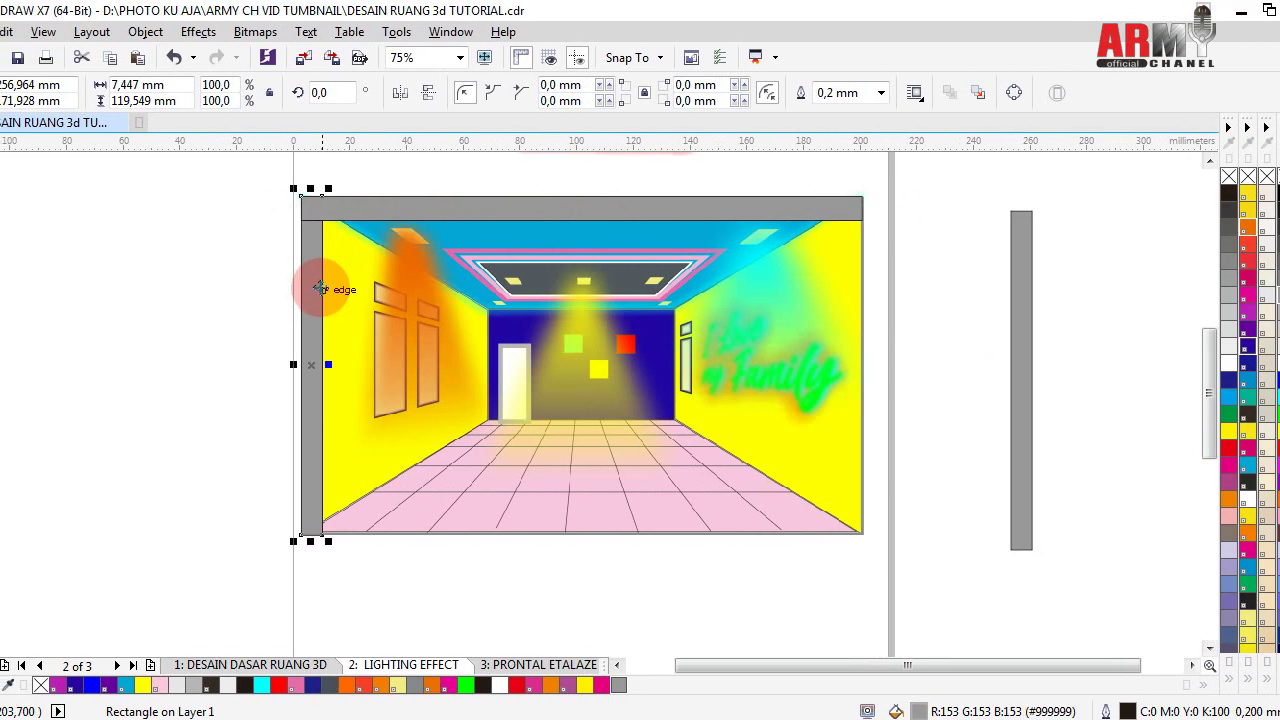
left_click(293, 200)
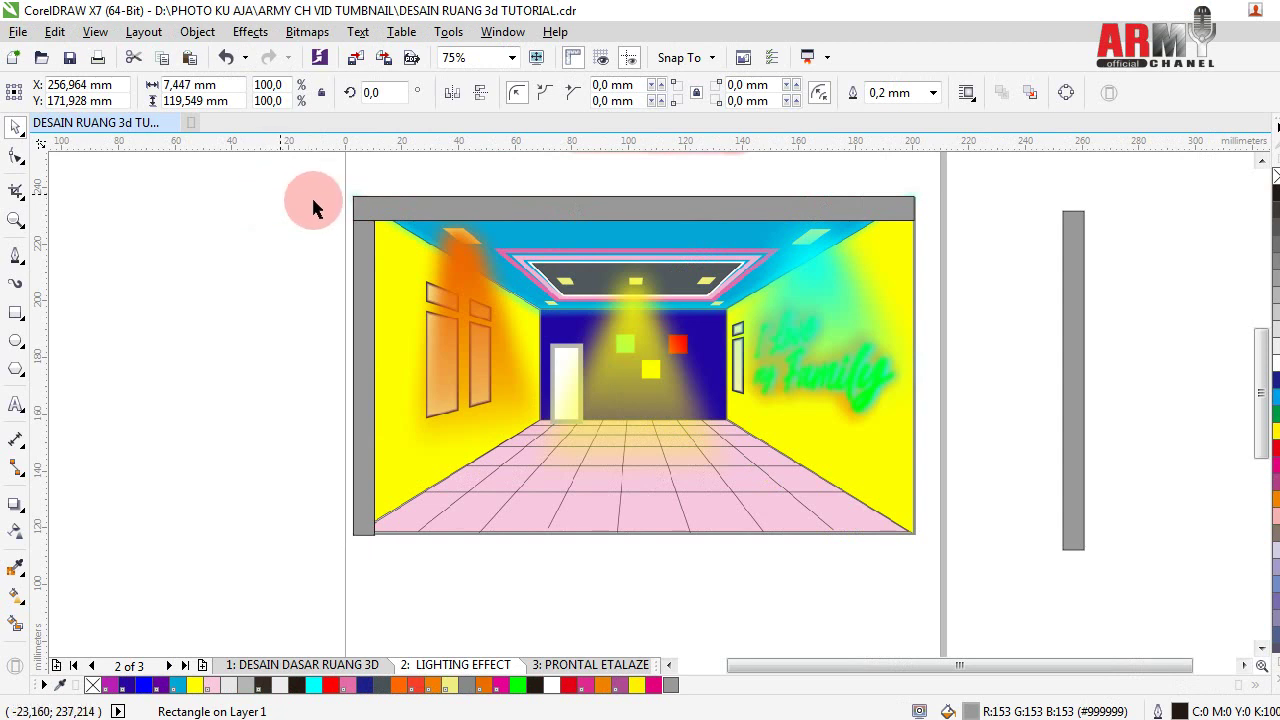
left_click(358, 232)
left_click(320, 245)
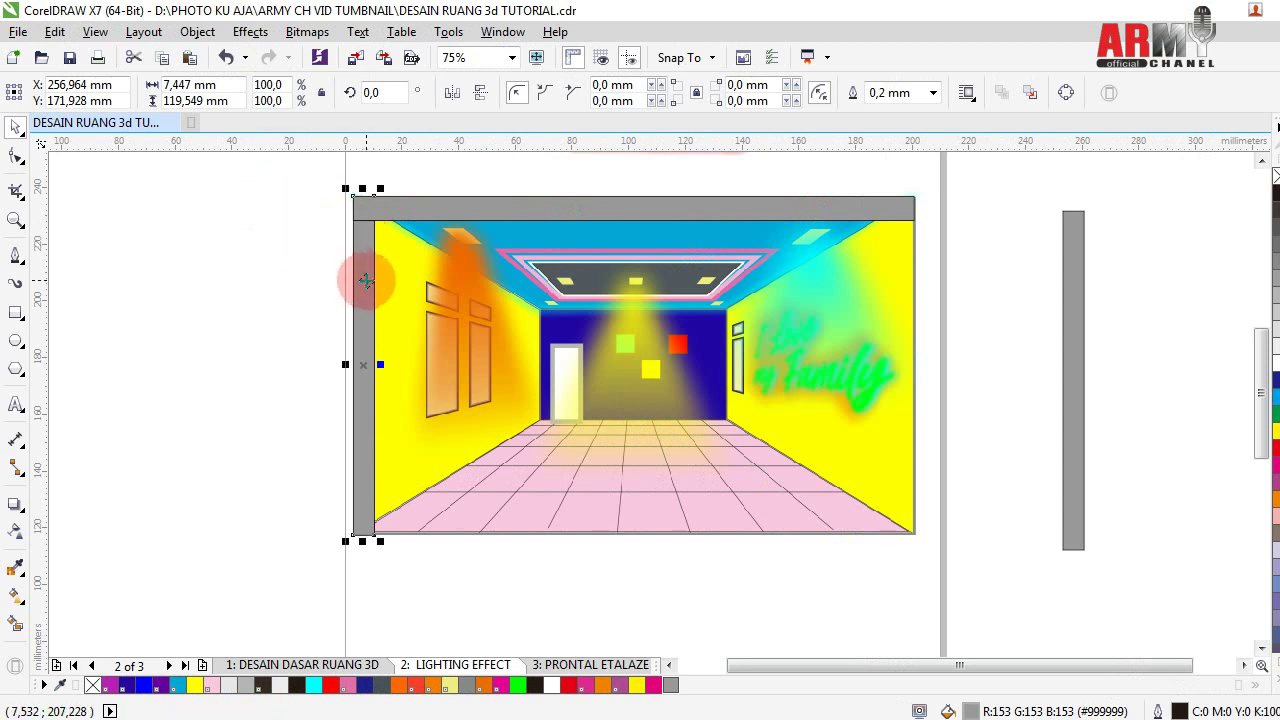
left_click(285, 255)
left_click(372, 295)
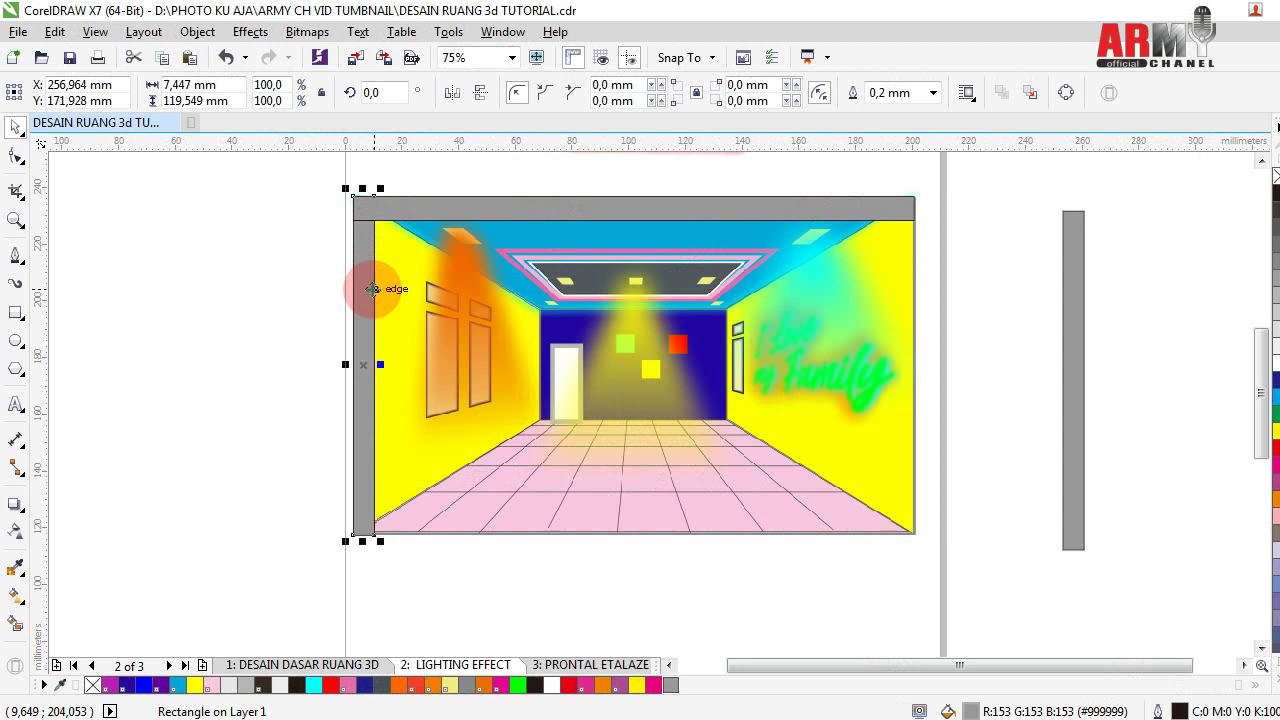
left_click(1232, 432)
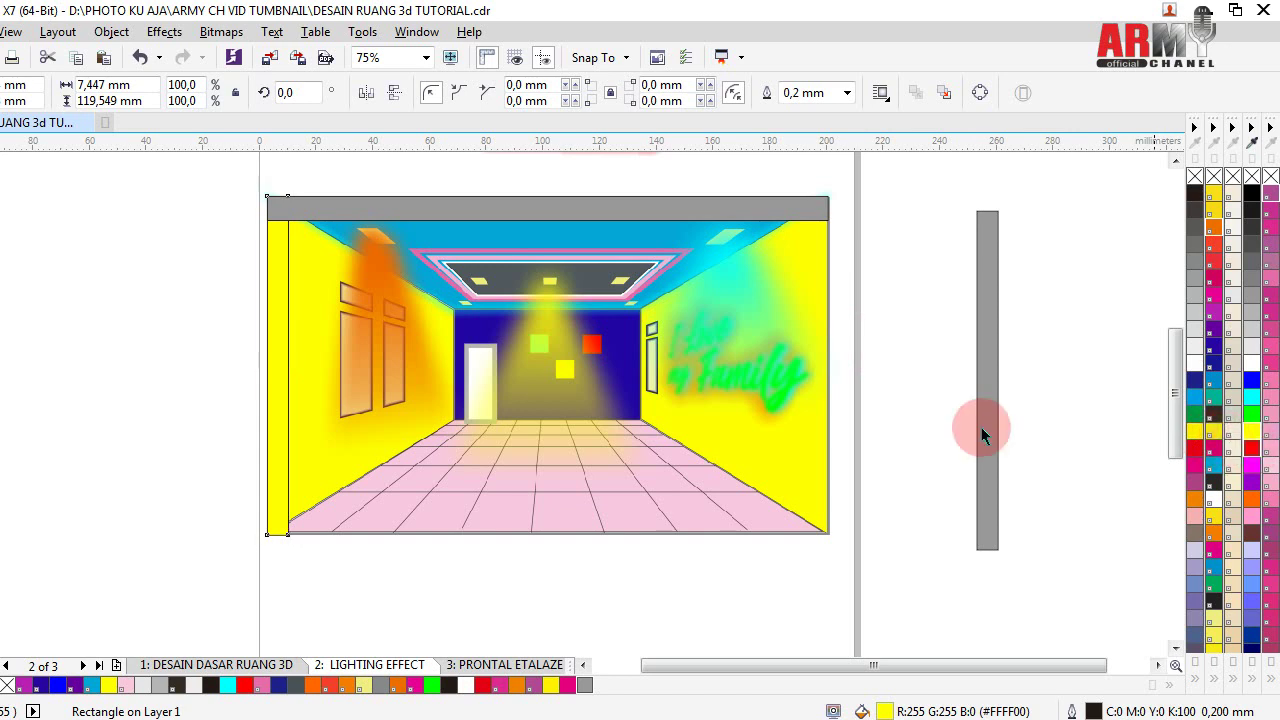
left_click(1251, 447)
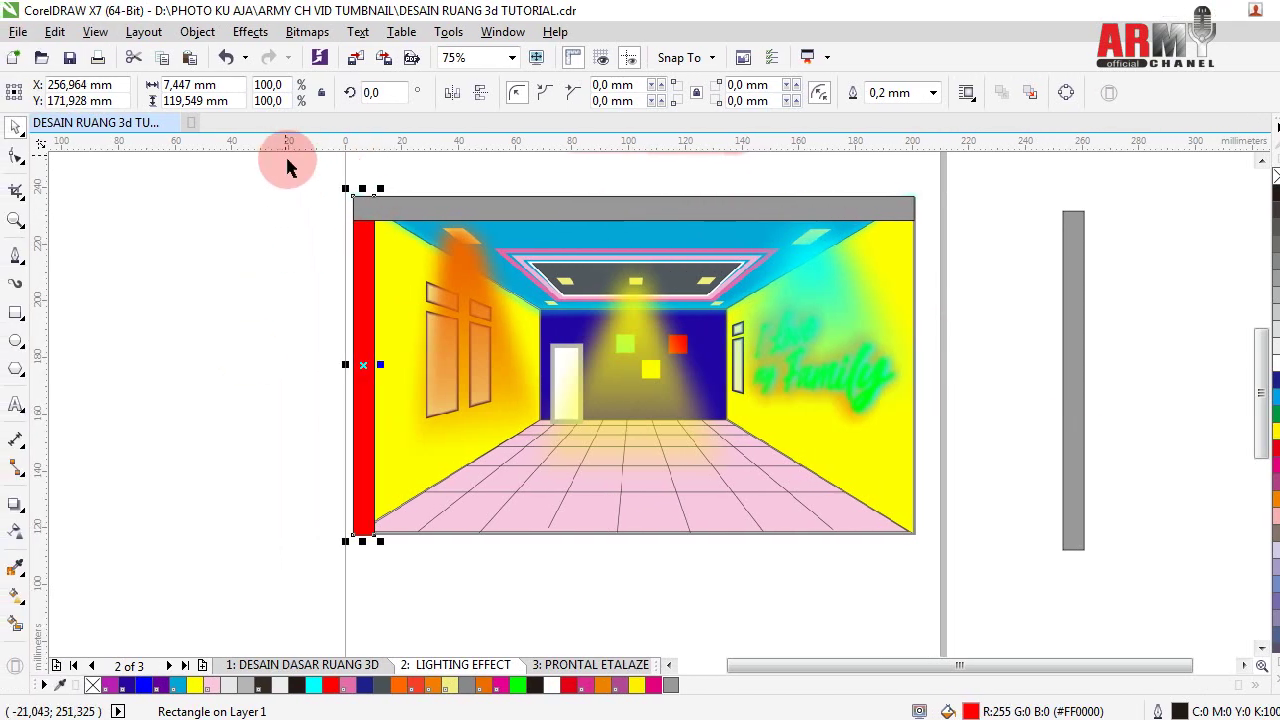
mouse_move(290, 164)
left_mouse_down()
mouse_move(953, 542)
mouse_move(945, 525)
left_mouse_up()
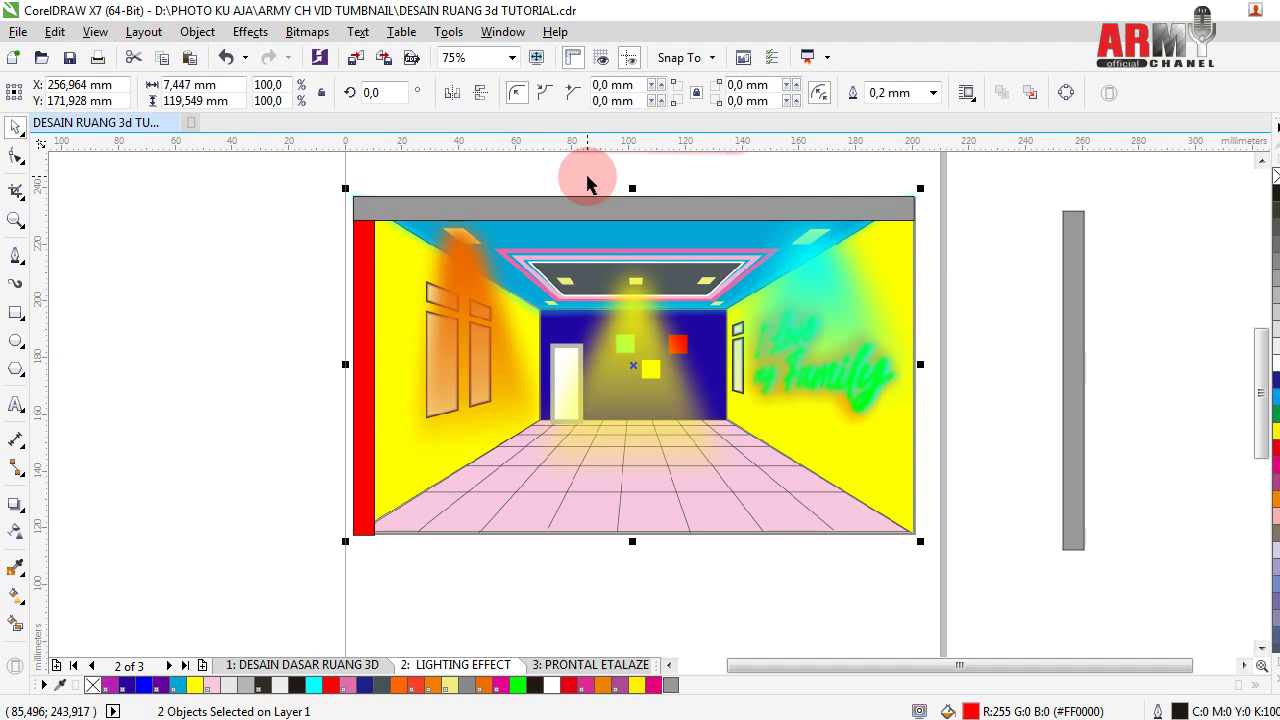
- Try moving the room illustration, then undo so it sits back under the top grey bar
left_click(205, 218)
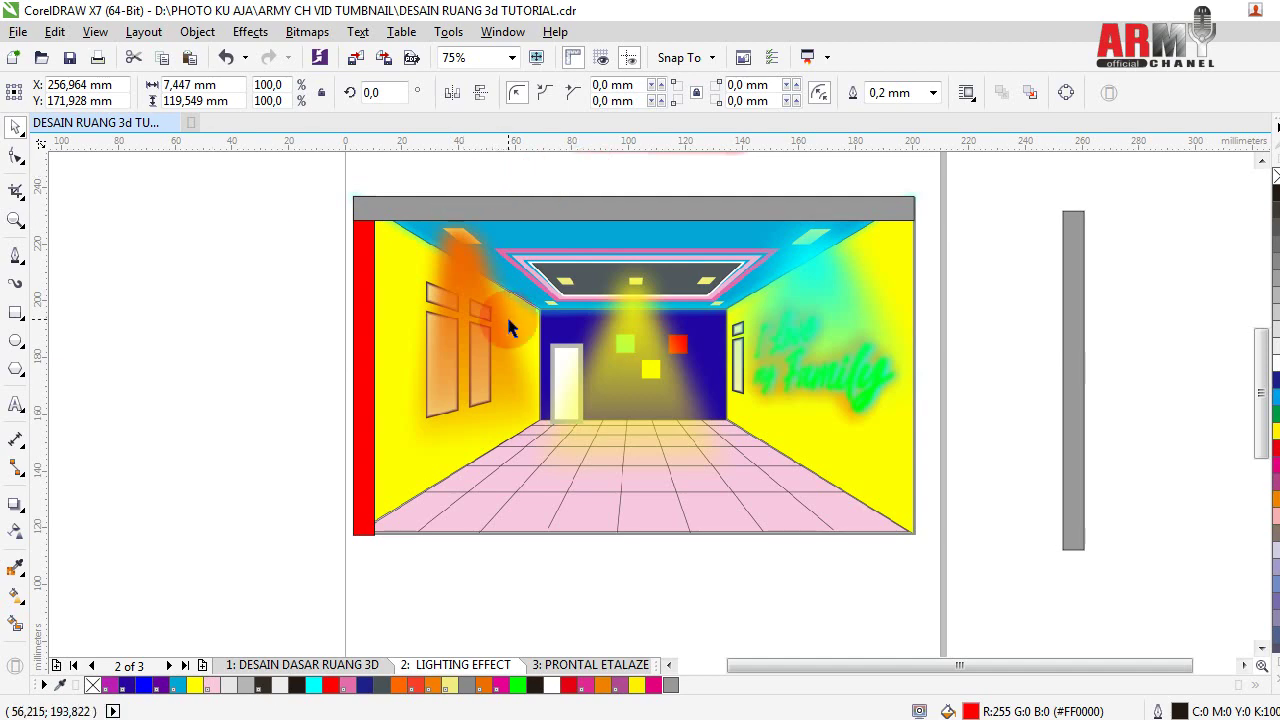
left_click_drag(535, 340, 593, 515)
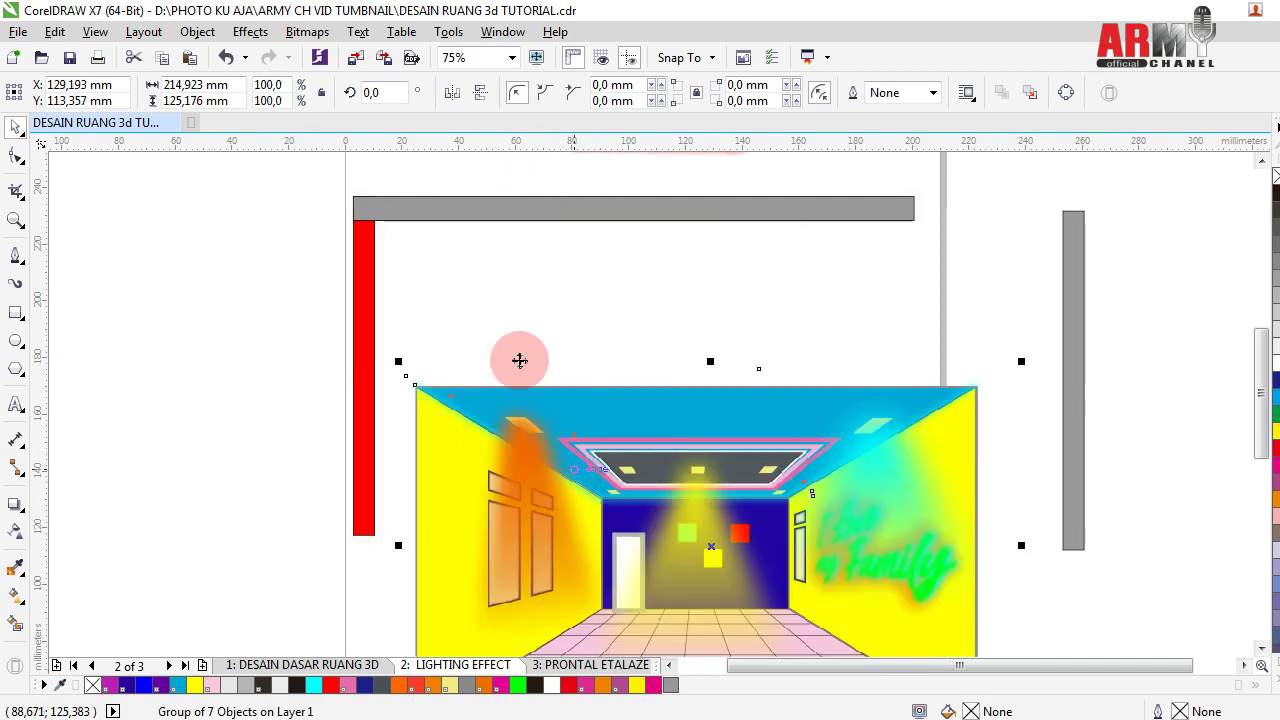
scroll(514, 277, "down", 2)
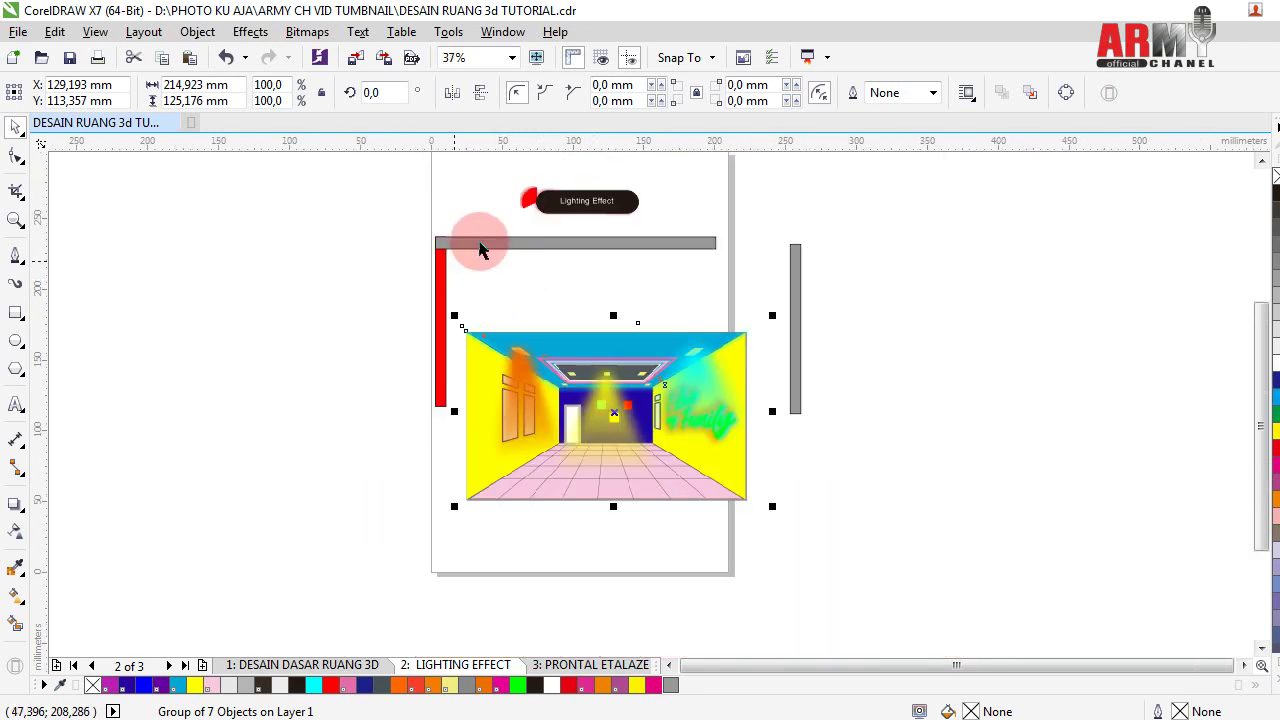
left_click_drag(381, 210, 729, 432)
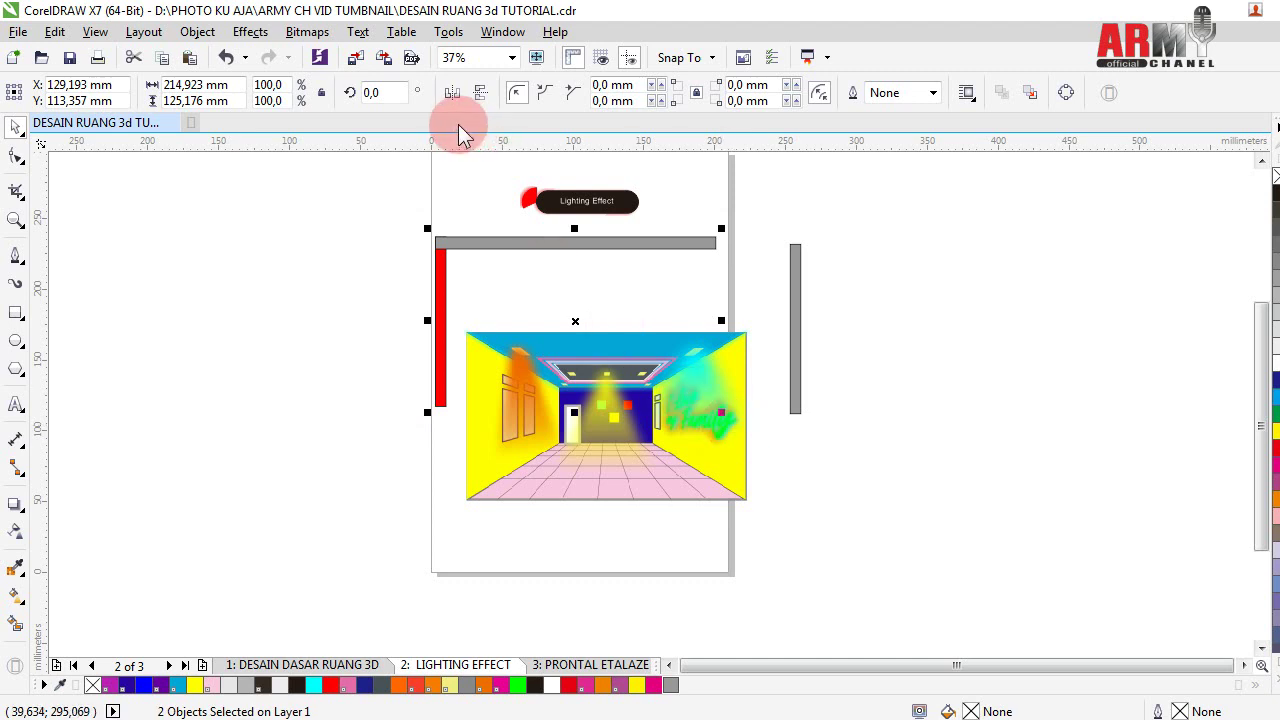
left_click(445, 243)
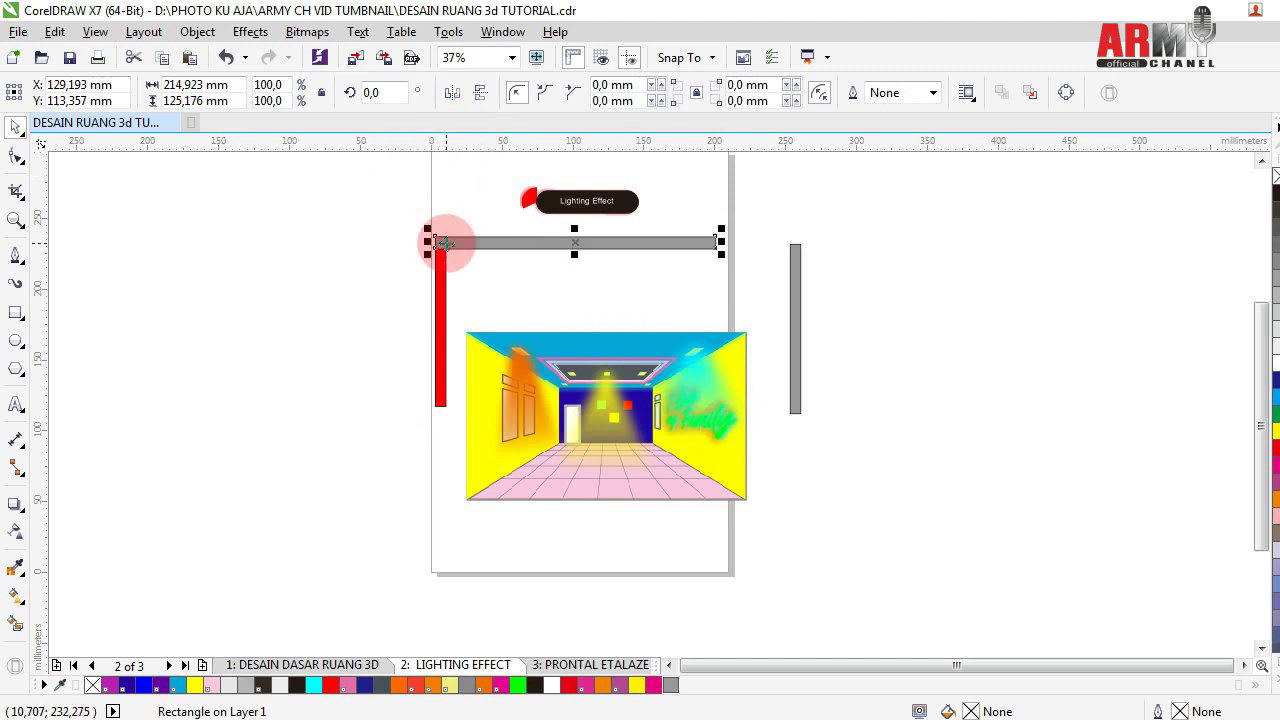
left_click(371, 284)
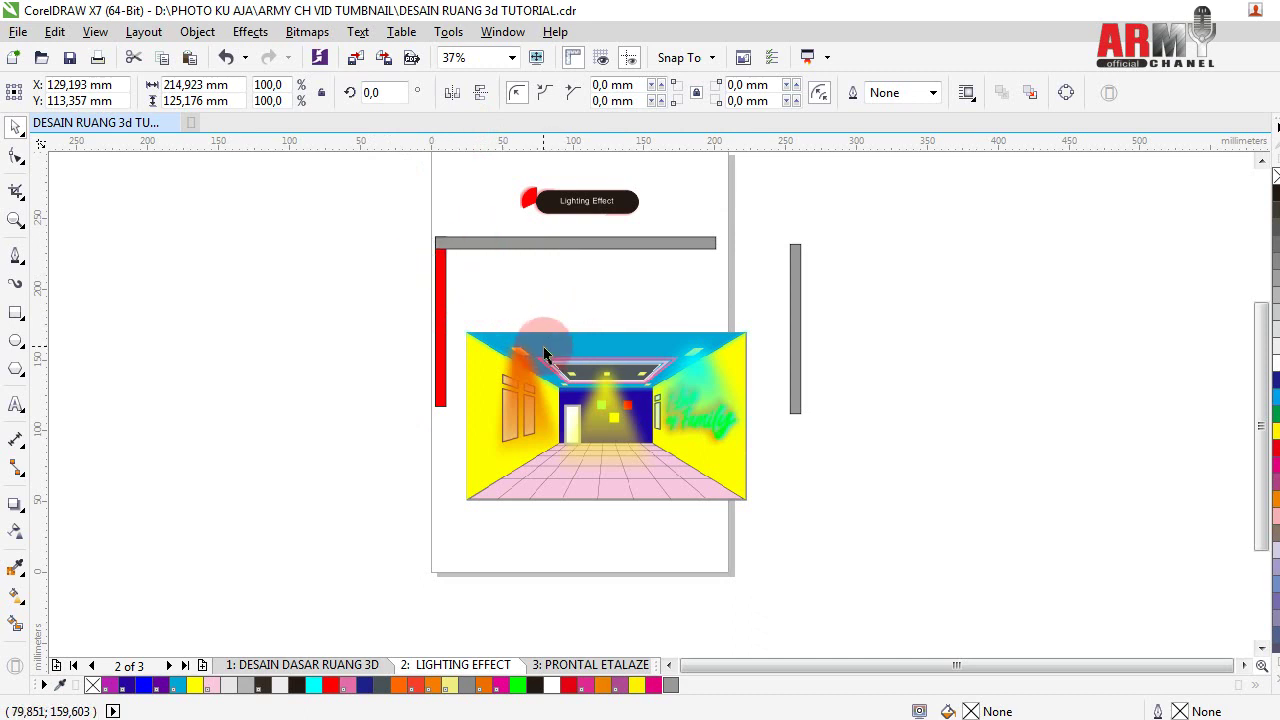
left_click(445, 244)
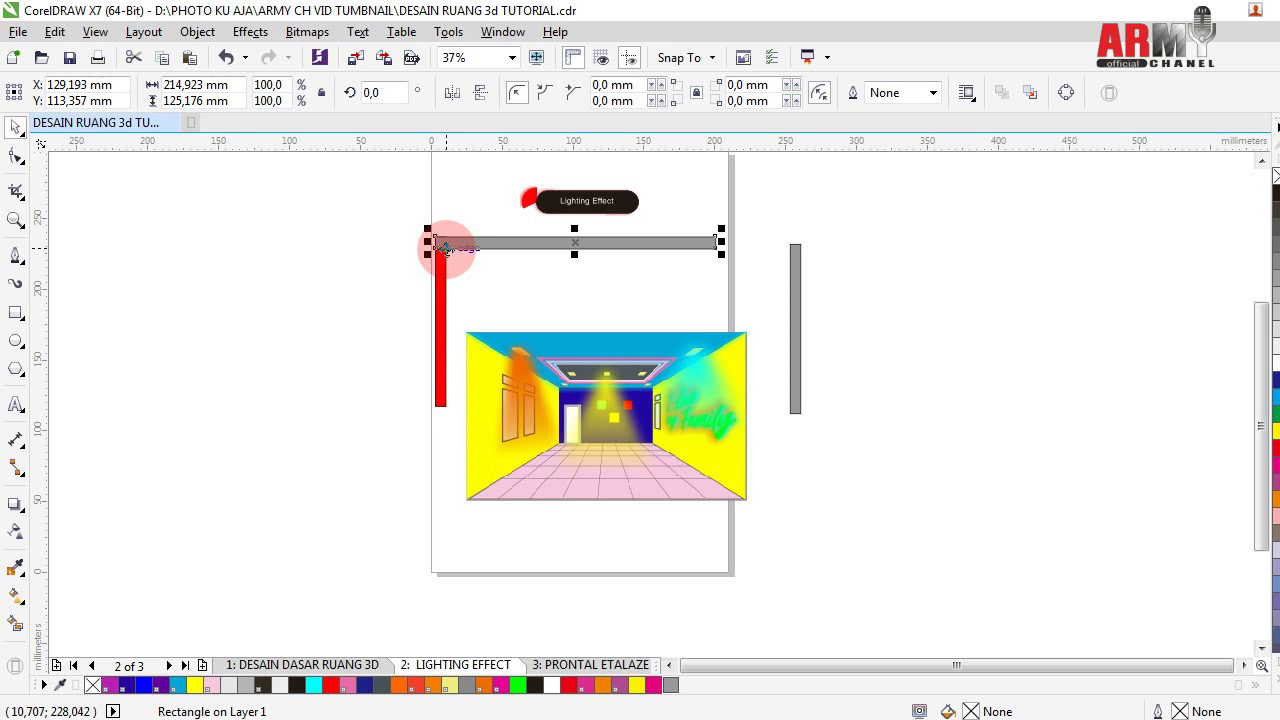
key("ctrl+z")
left_click(316, 290)
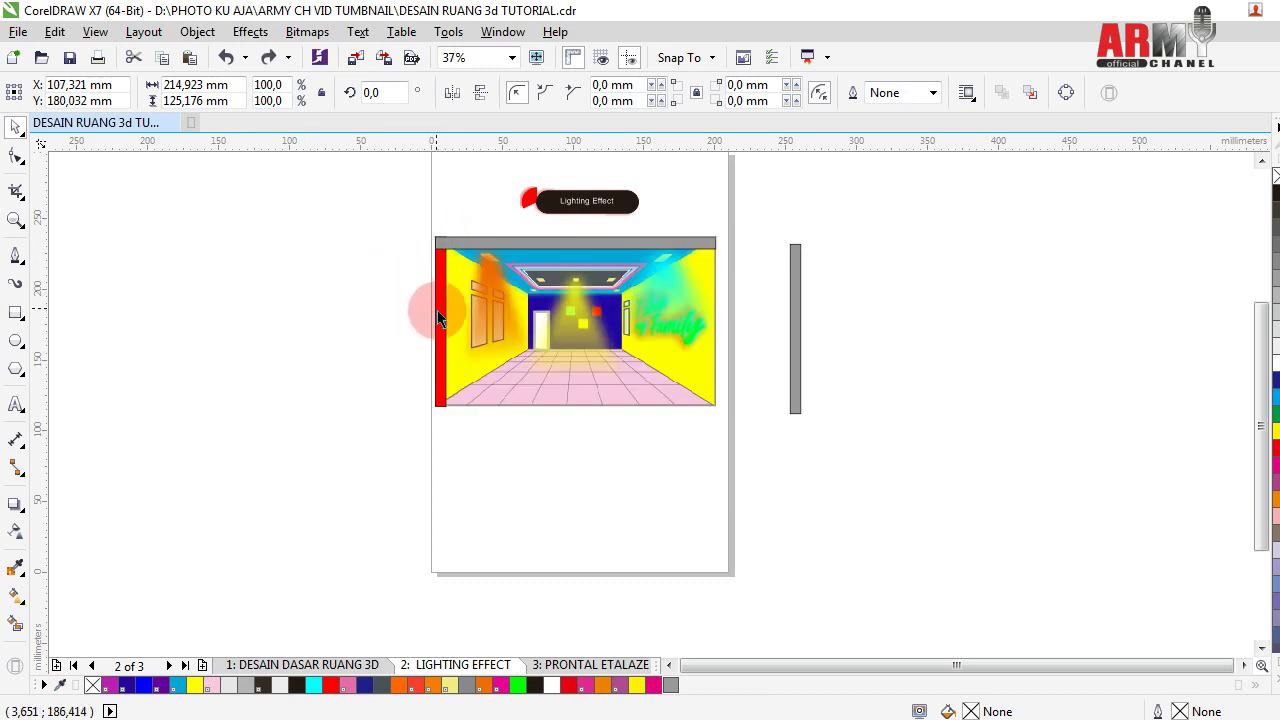
- Delete the red left bar and the top grey bar
left_click(439, 316)
key("Delete")
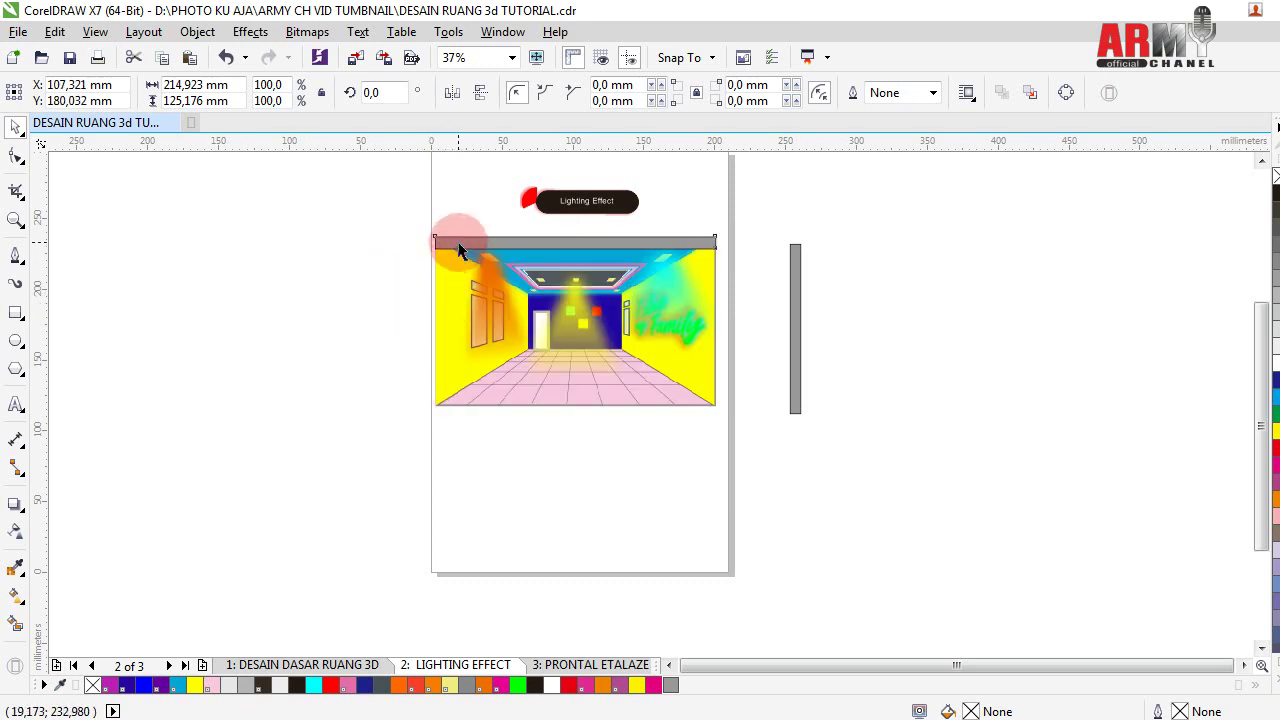
left_click(449, 243)
key("Delete")
key("Delete")
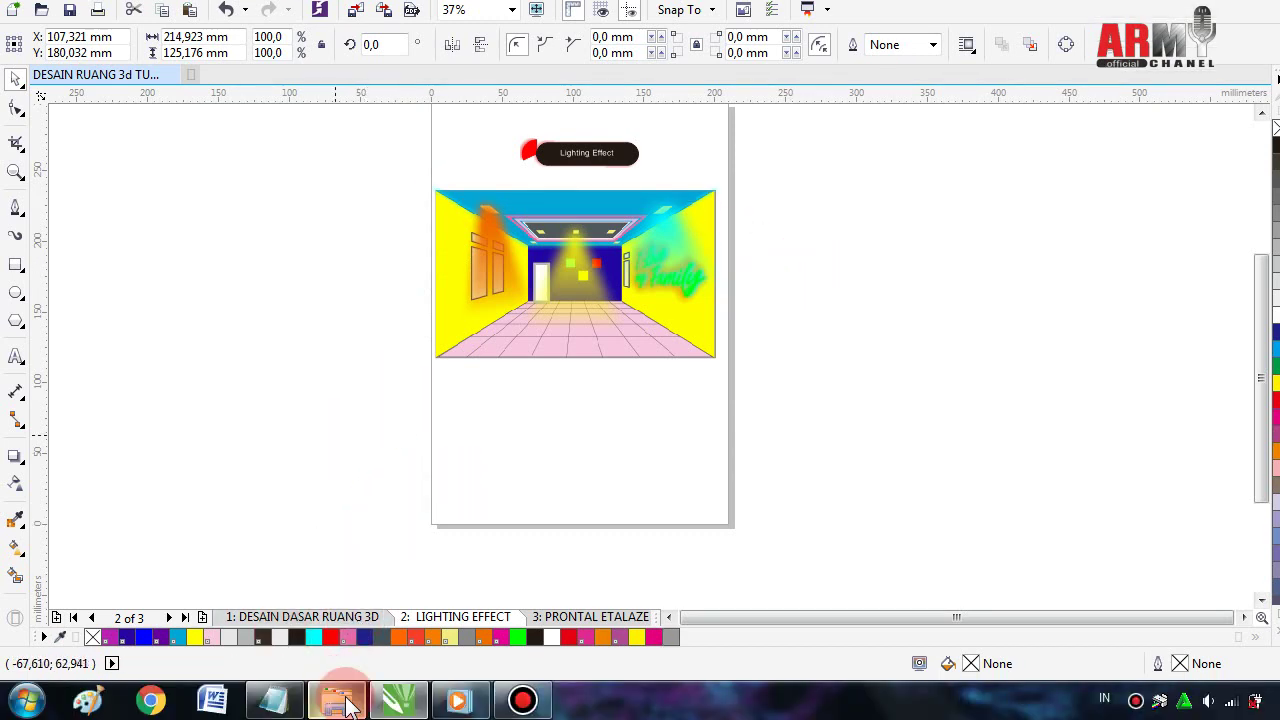
- In the Notepad notes, add a line 'Selesai Basic Tahap 2' after the Sobat line
left_click(275, 700)
left_click(424, 421)
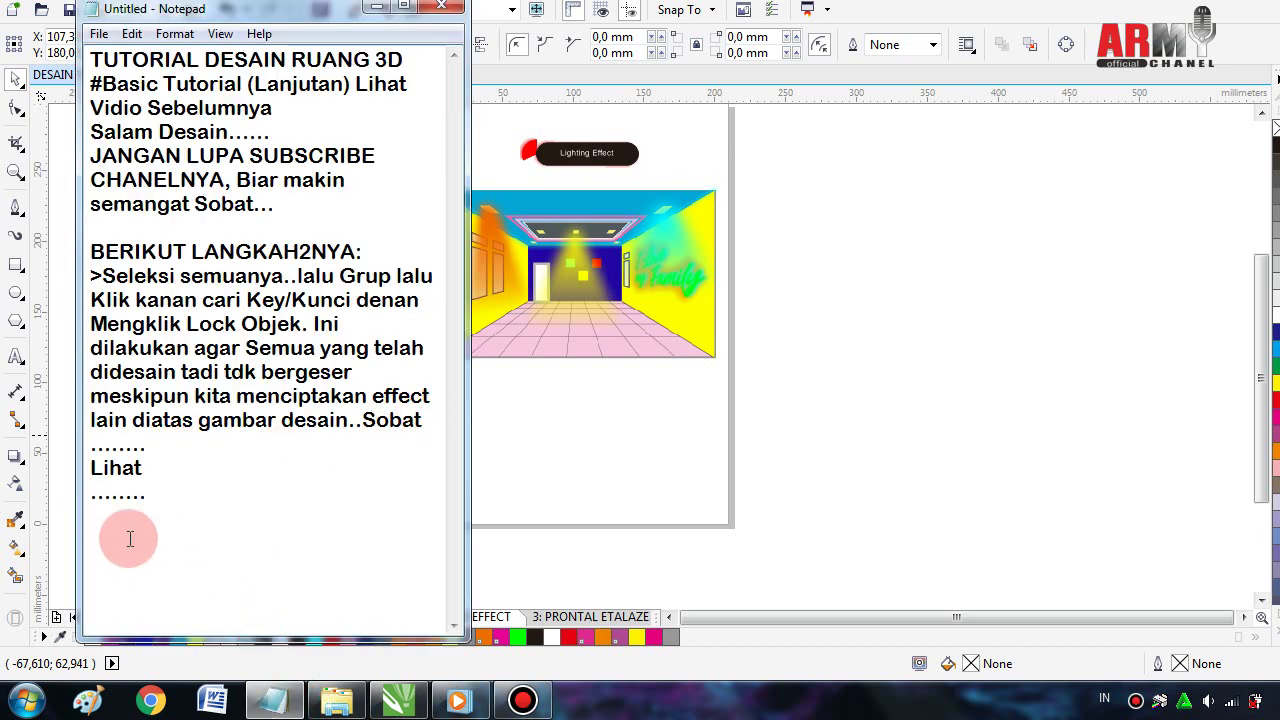
left_click(112, 495)
left_click(176, 494)
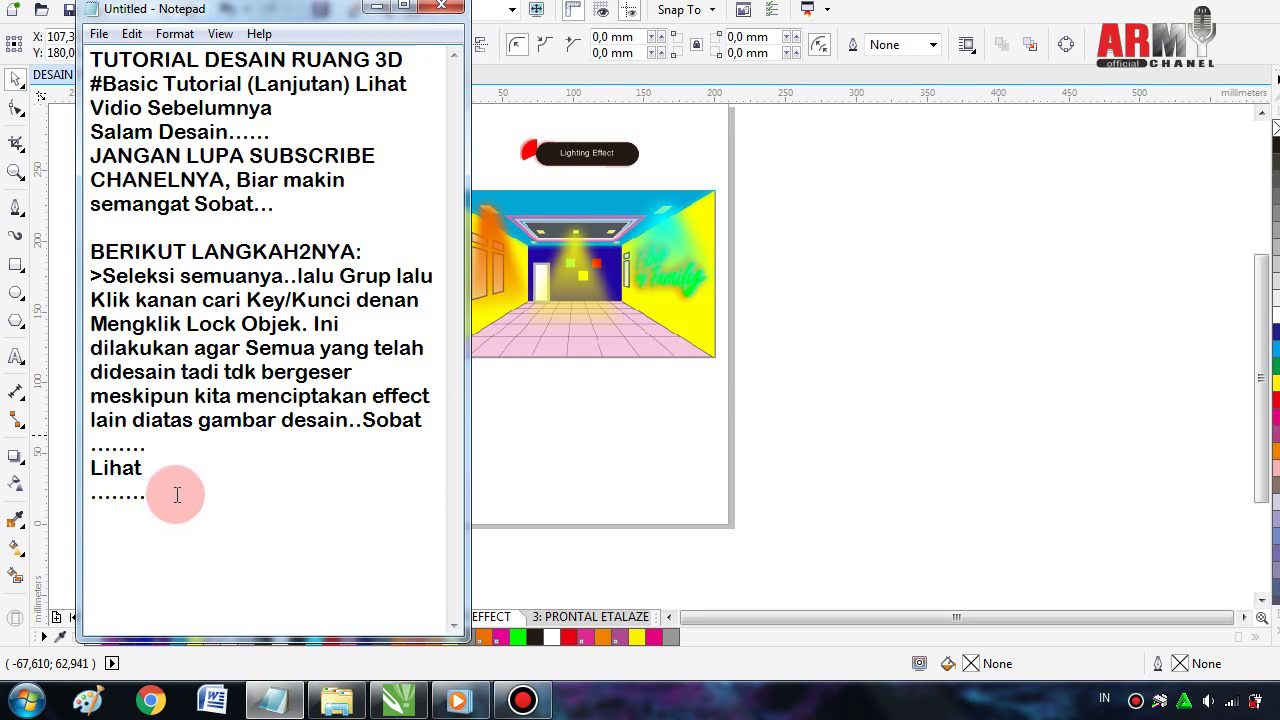
key("Return")
left_click(426, 419)
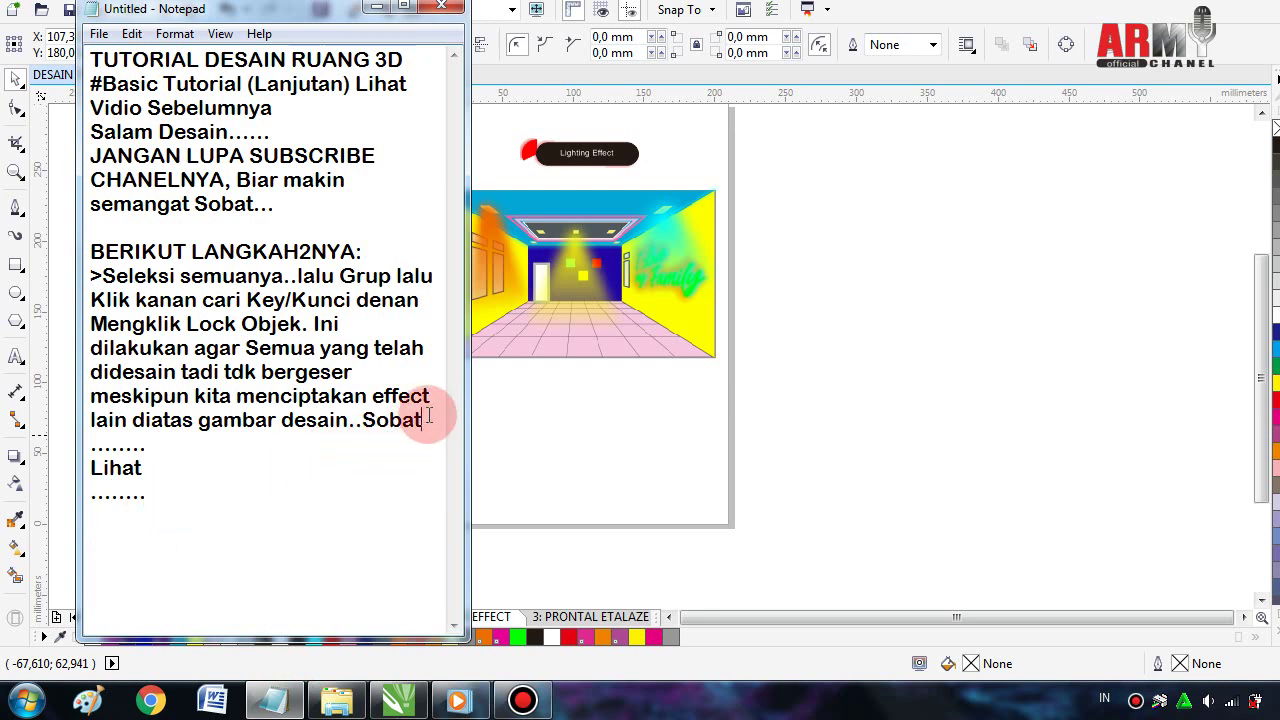
key("Return")
type(">")
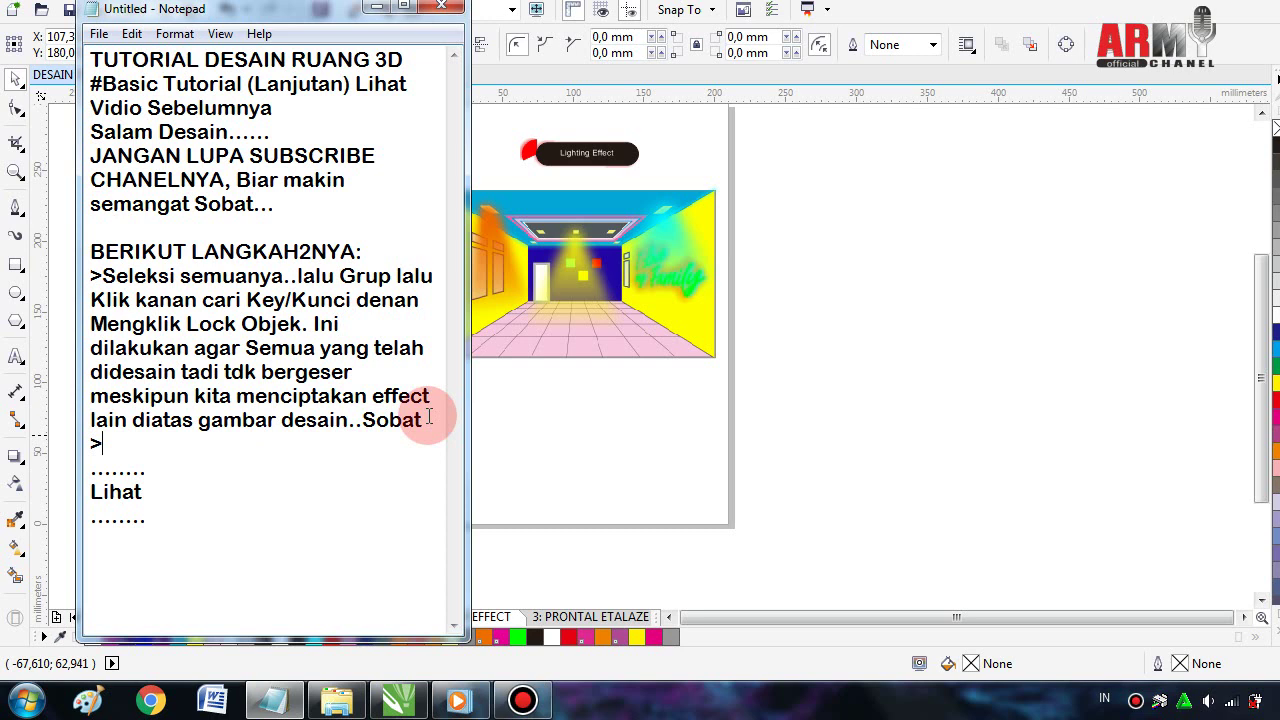
type("Sele")
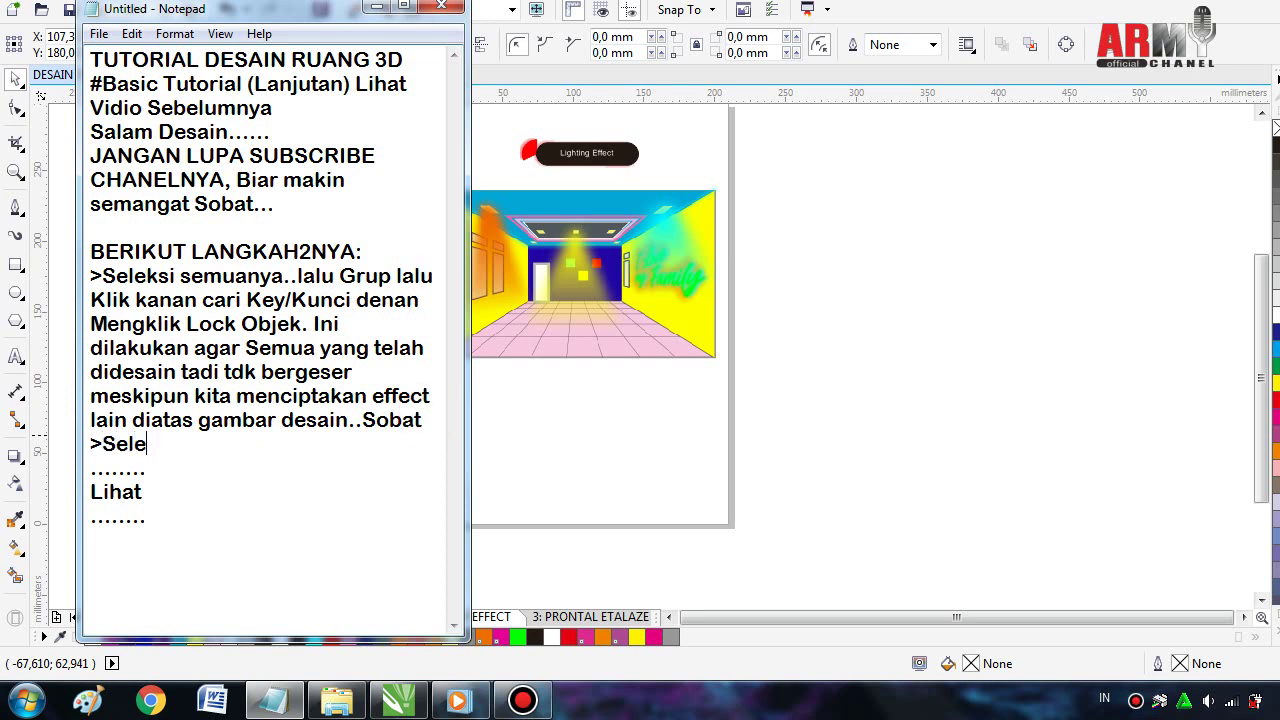
type("sai")
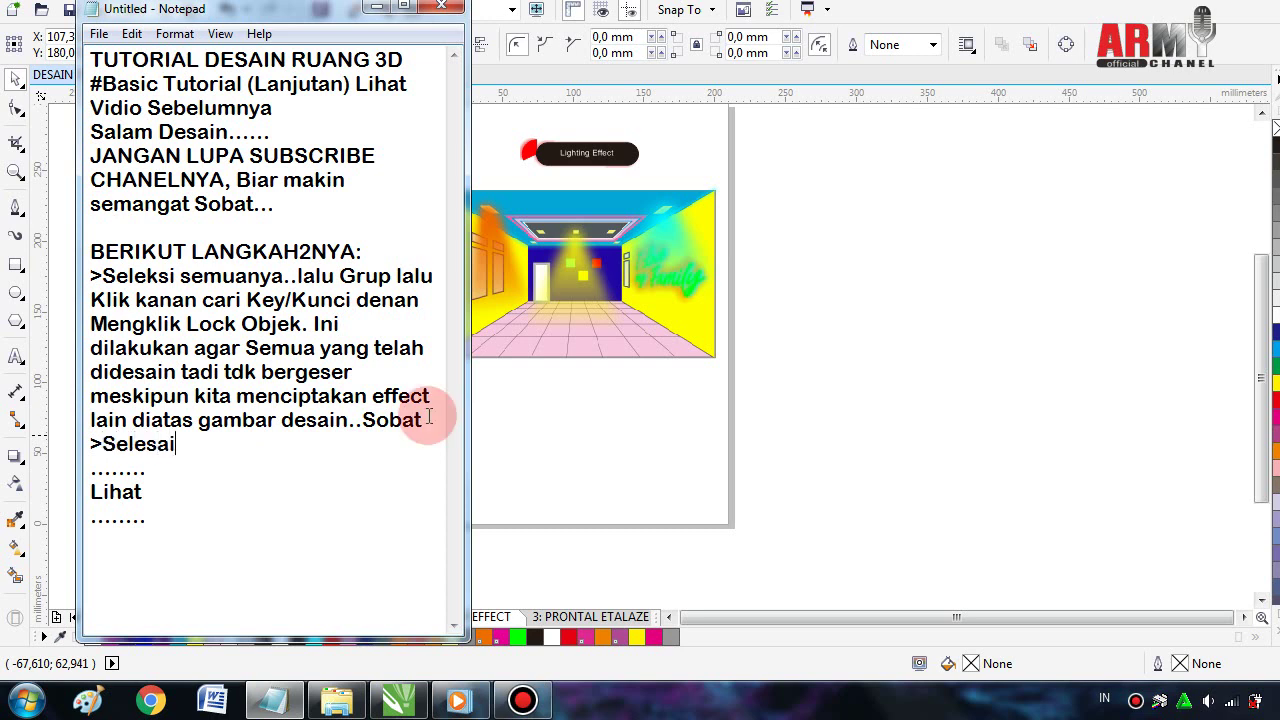
type(" Bas")
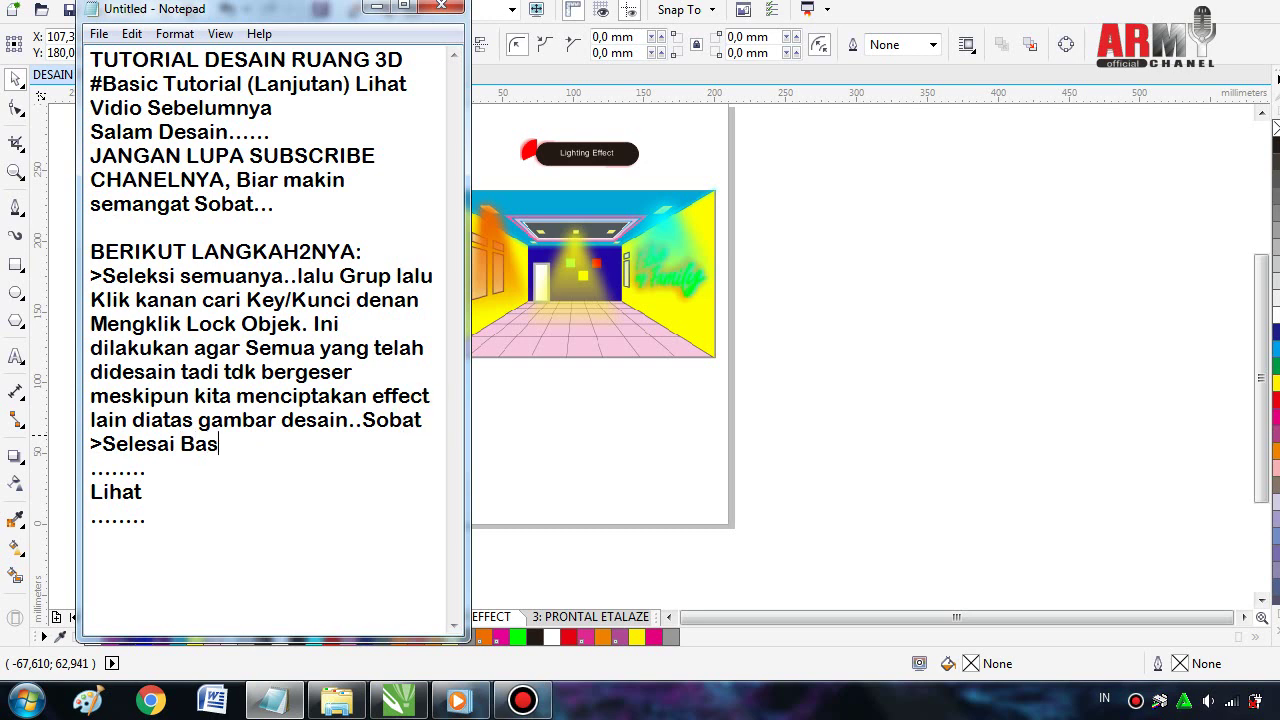
type("ic ")
type("Tahap")
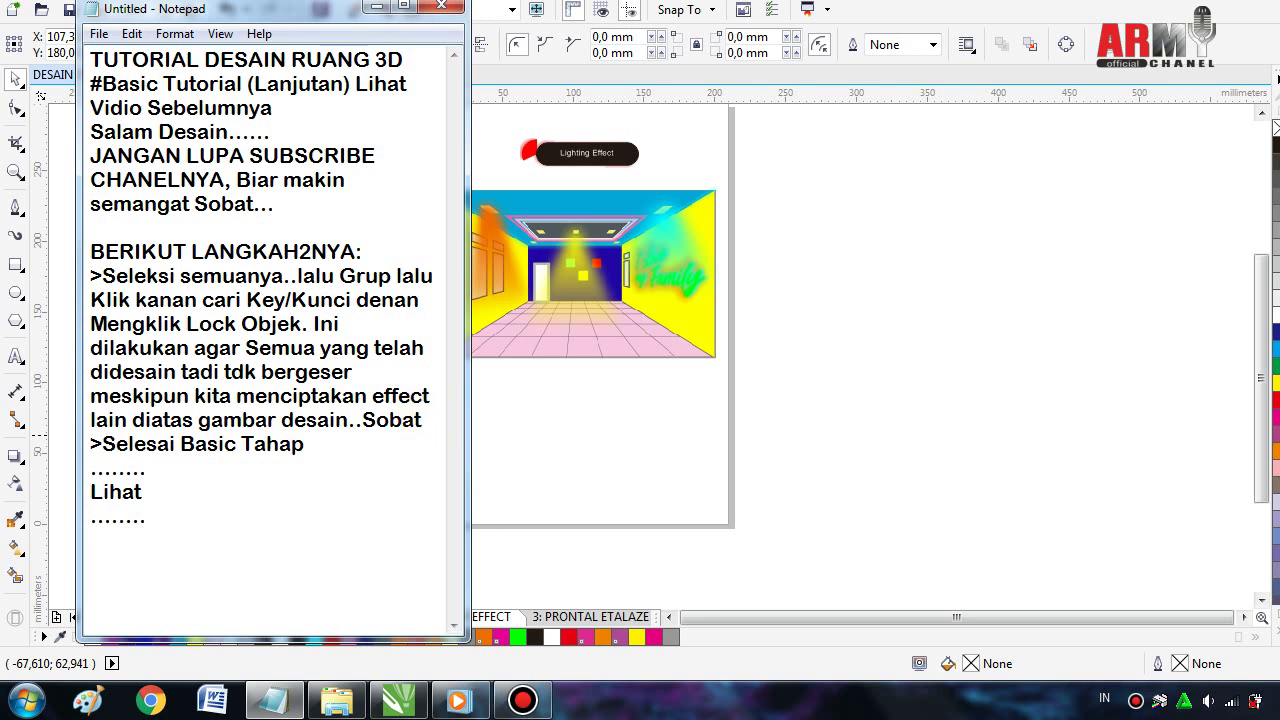
type(" 2")
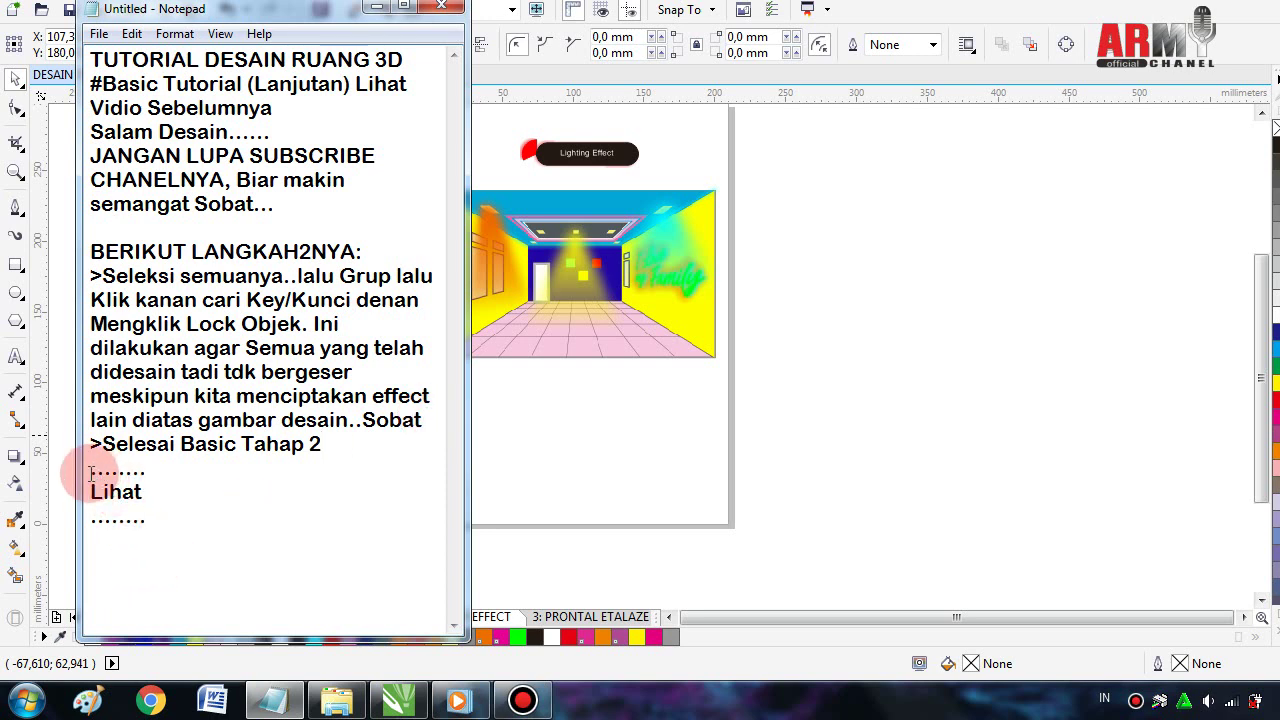
- Replace the dotted Lihat lines with 'Selanjutnya..'
left_click_drag(91, 472, 244, 543)
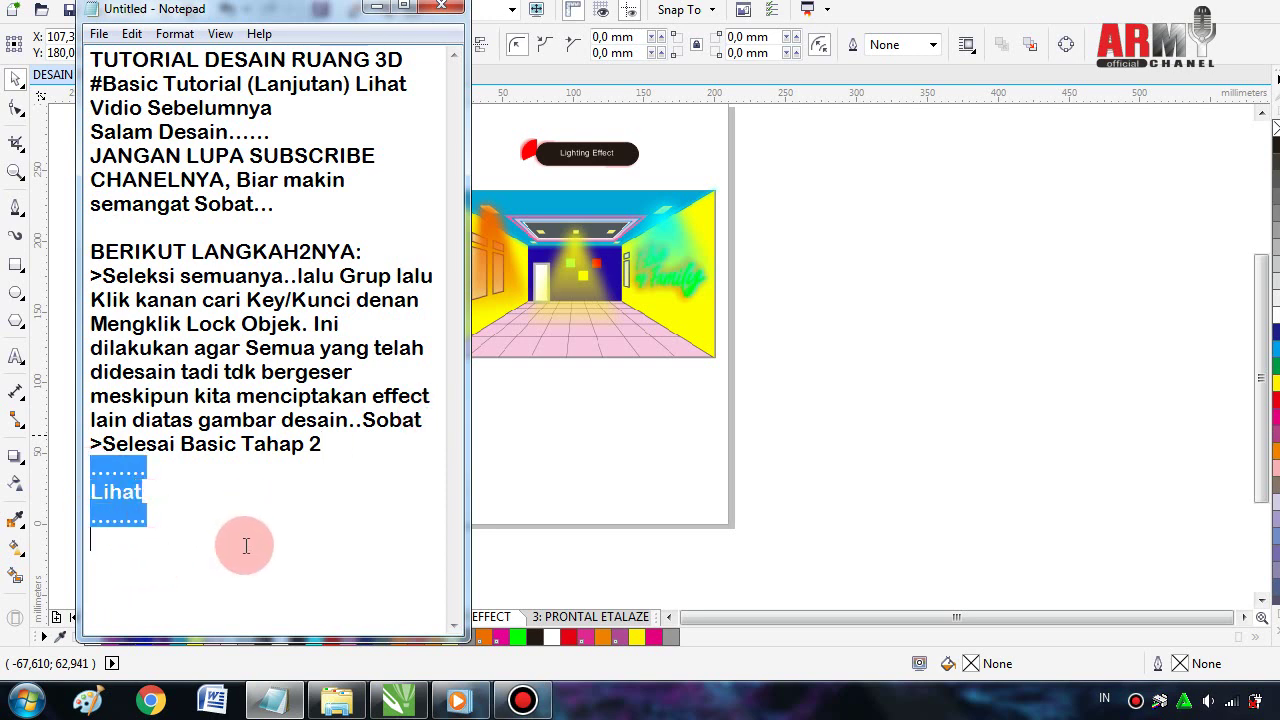
type("Selanj")
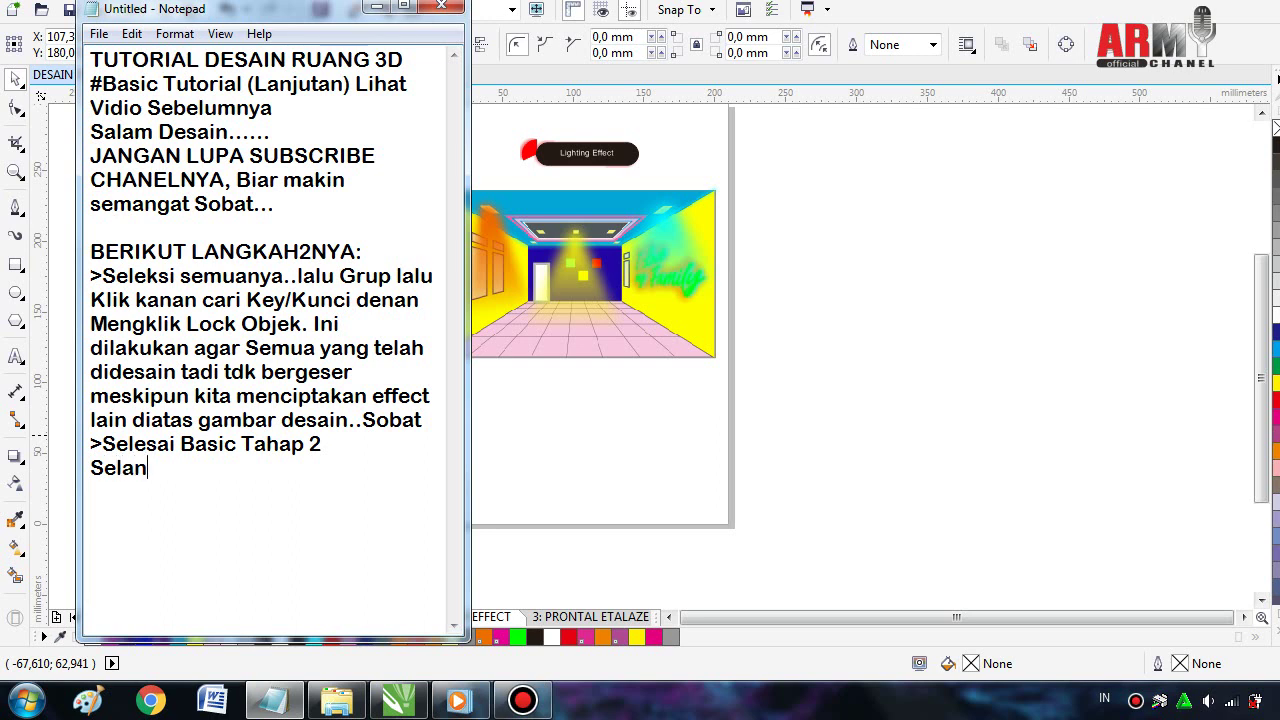
type("utnya")
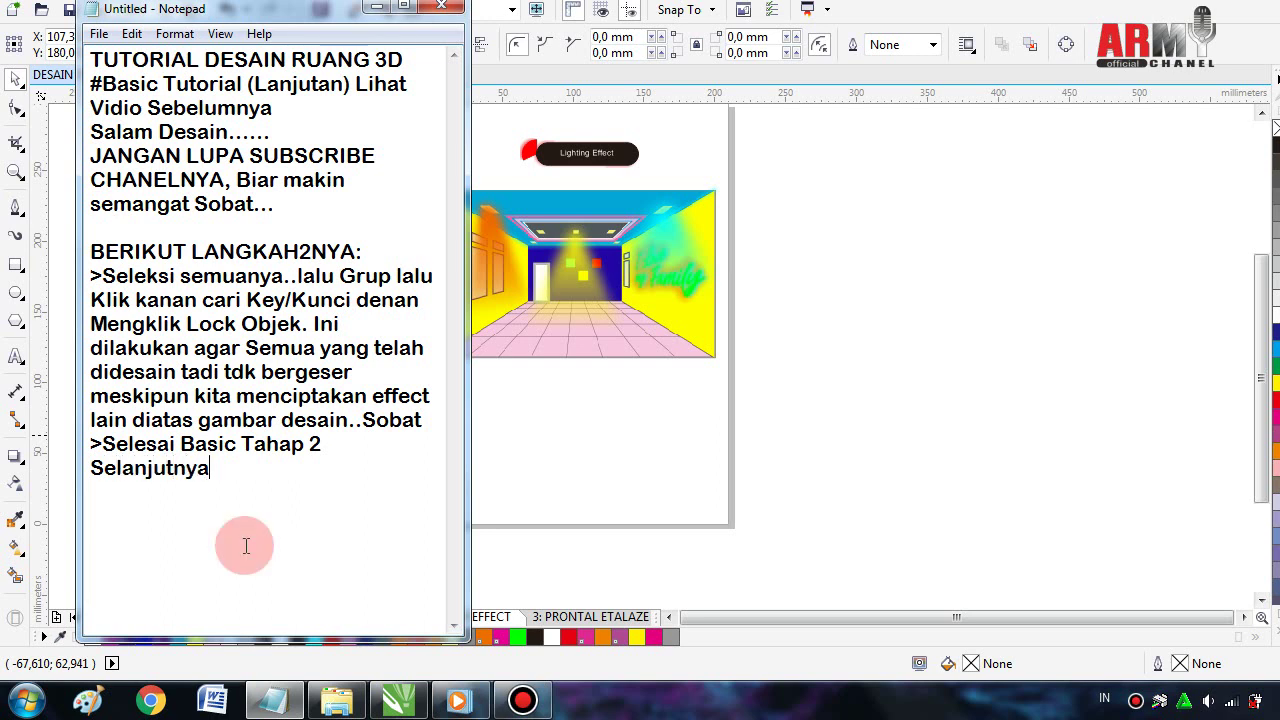
type("..")
key("Return")
- Add 'Silahkan Mencoba..Yakin Sobat pasti Mampu dan Lebih Hebat' and a 'SALAM DESAIN...' sign-off
type("Sila")
type("hkan")
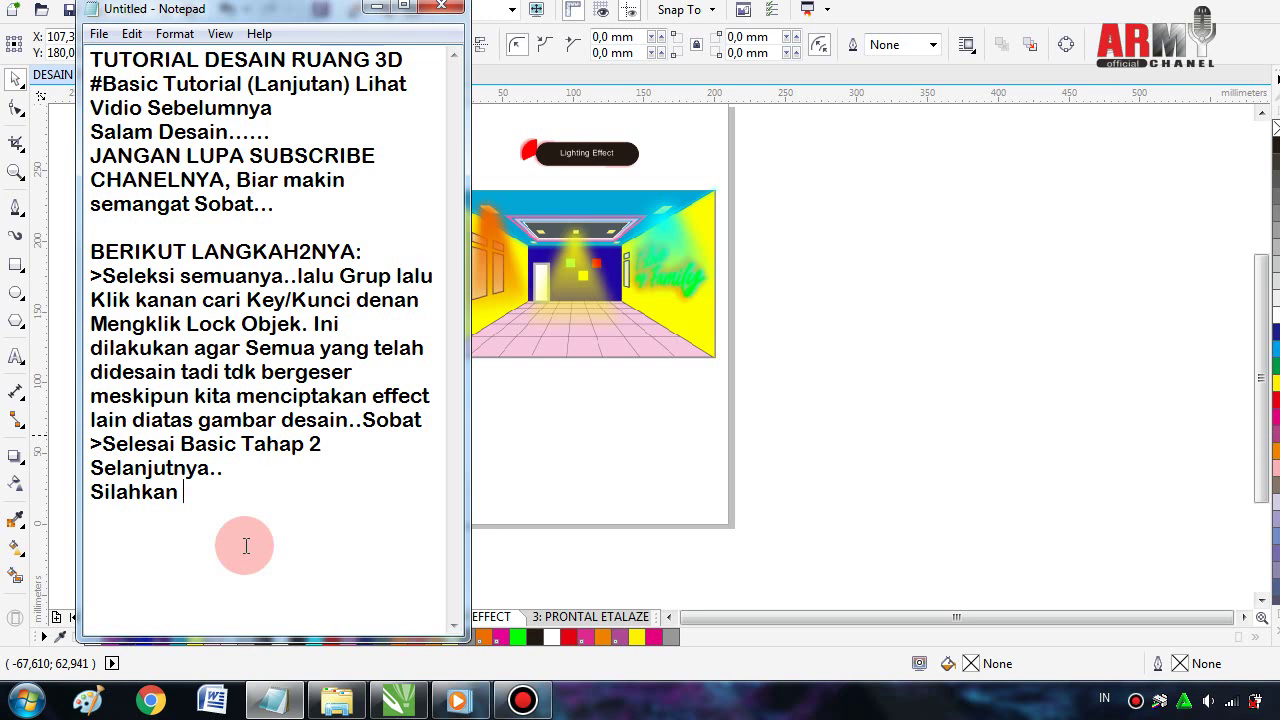
type(" Men")
type("co")
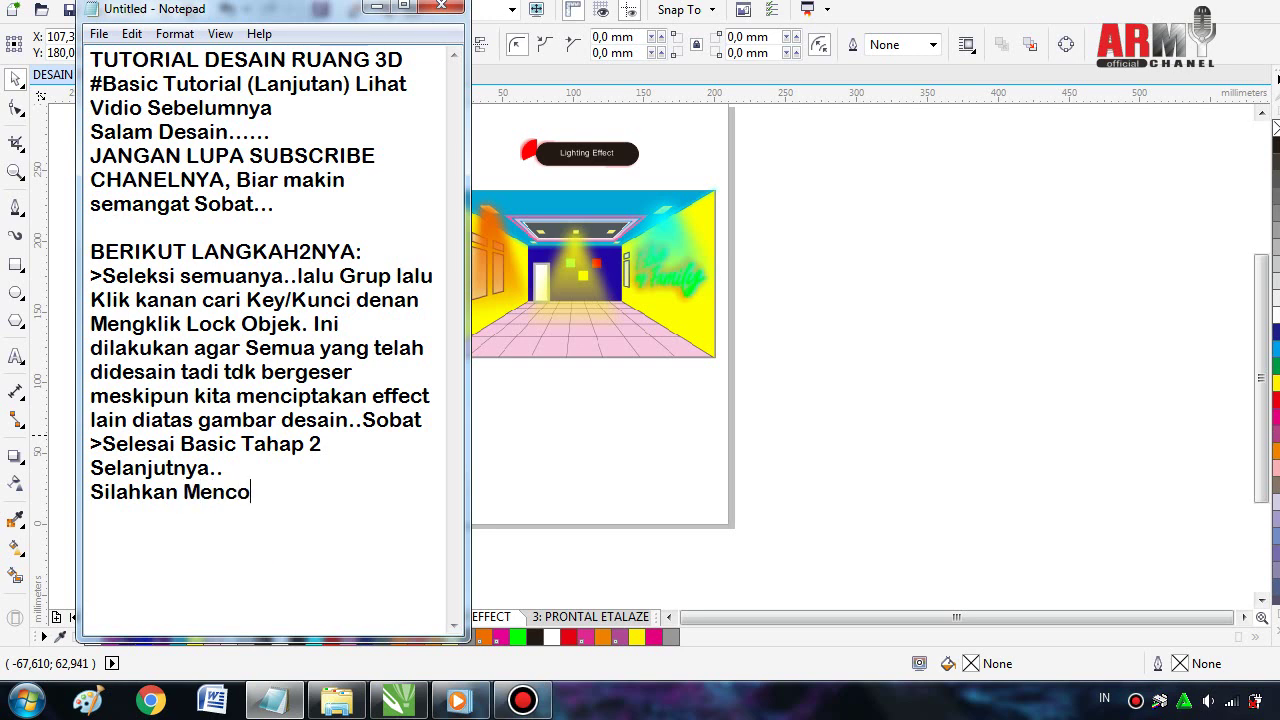
type("ba..")
type("Yakin ")
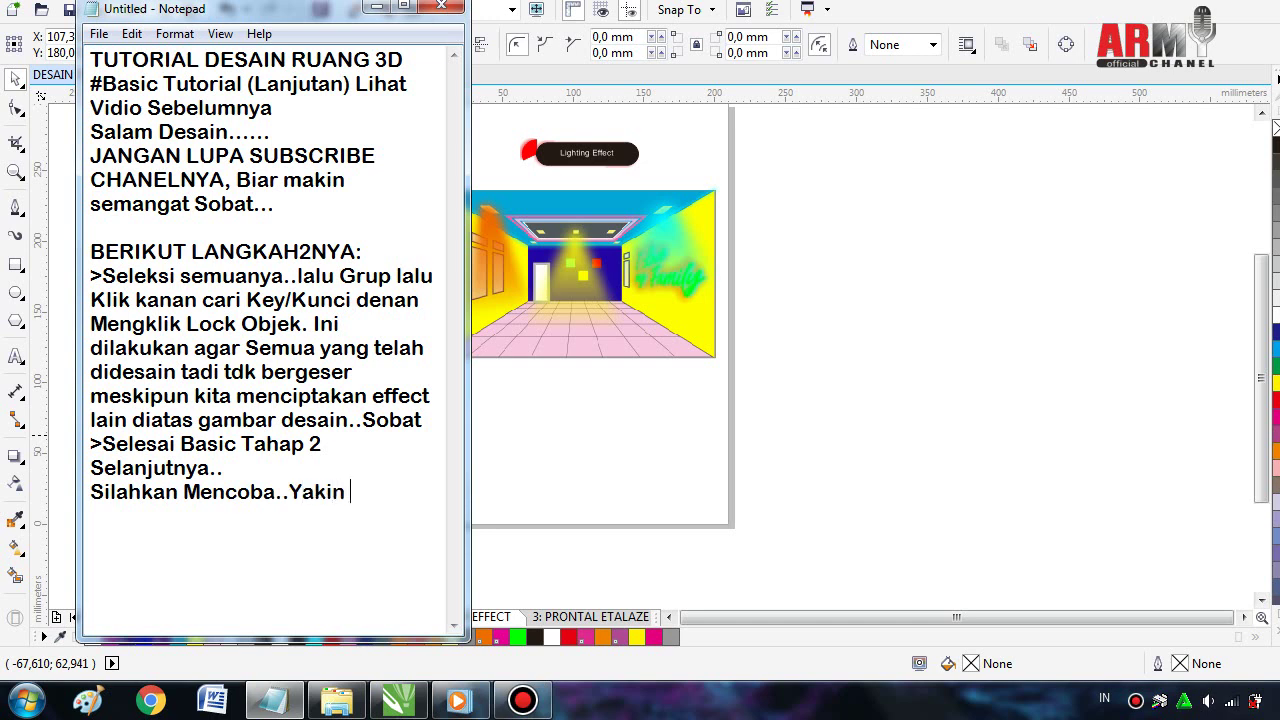
type("Sobat")
type(" pasti")
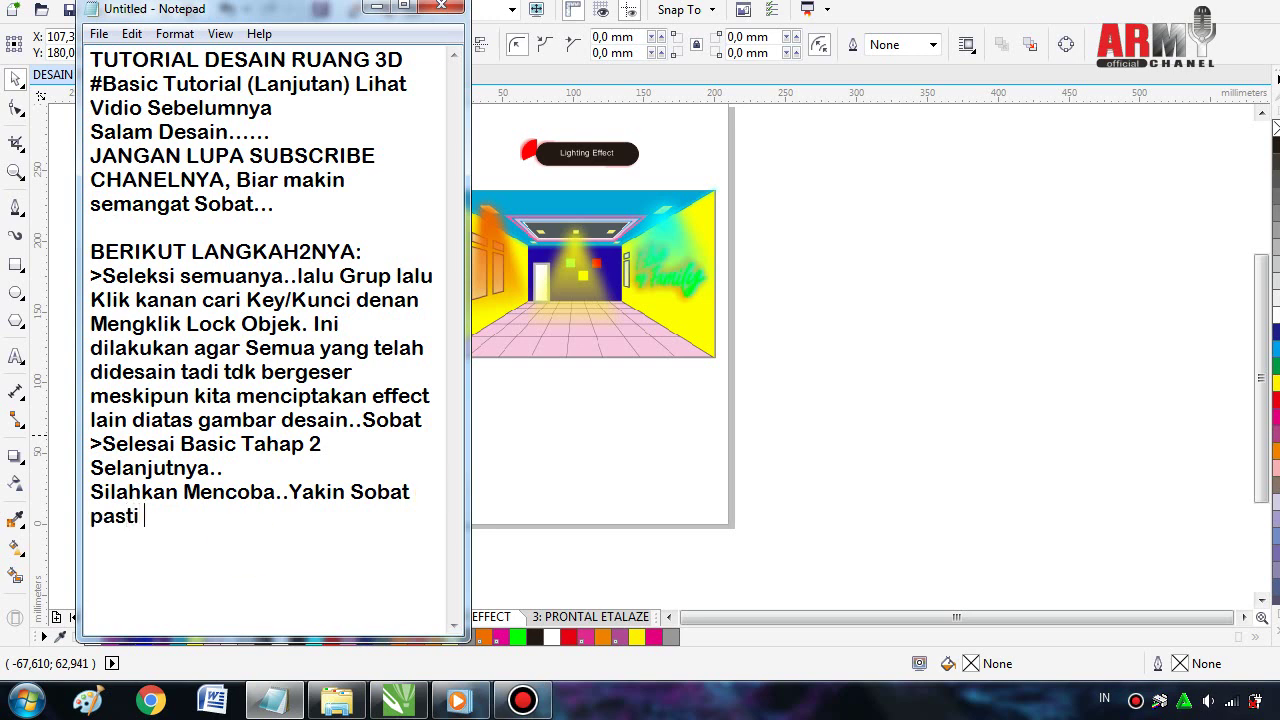
left_click(246, 546)
type("Mampu")
type(" dan Le")
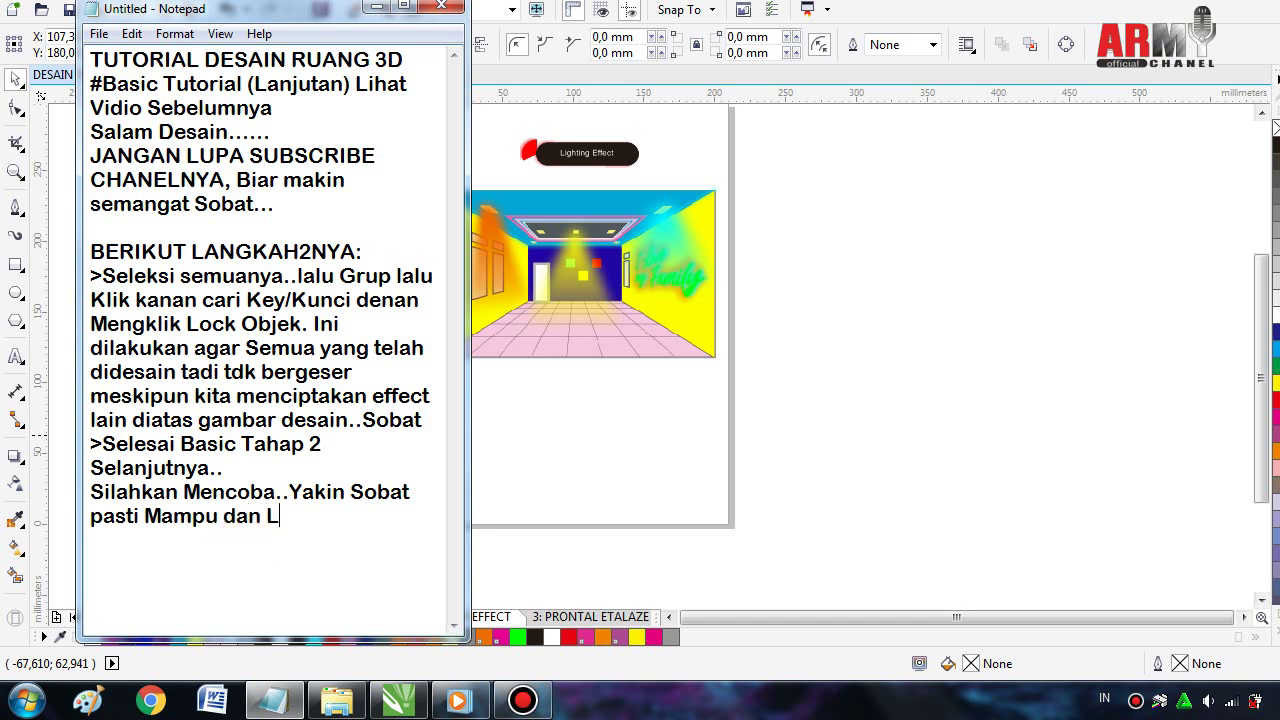
type("bih")
type(" Hebat")
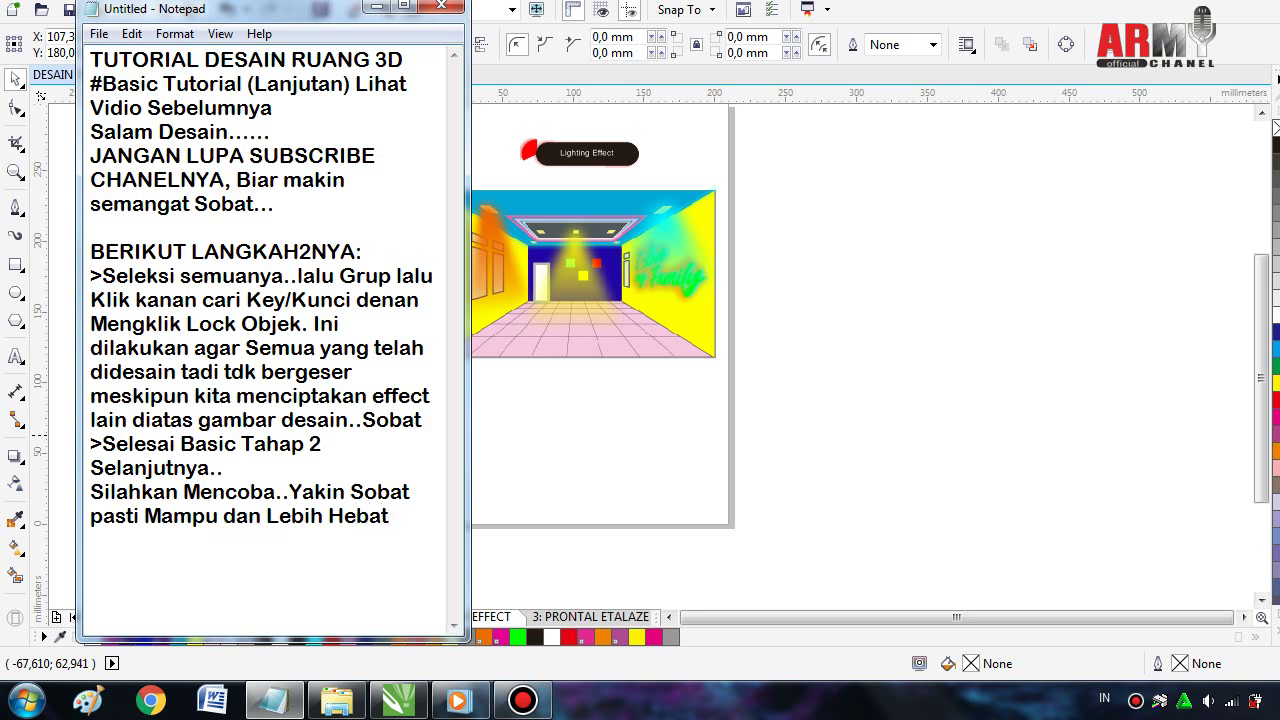
key("Return")
type("S")
type("ALAM DESA")
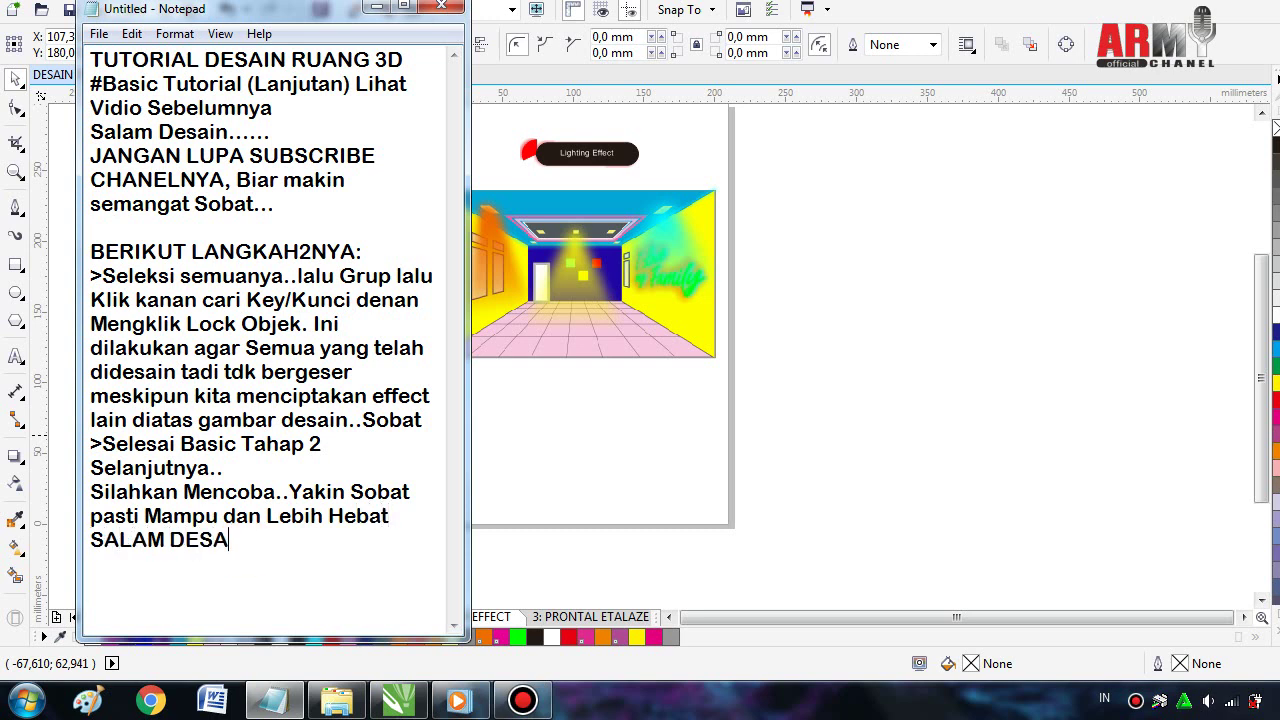
type("IN...")
left_click(246, 545)
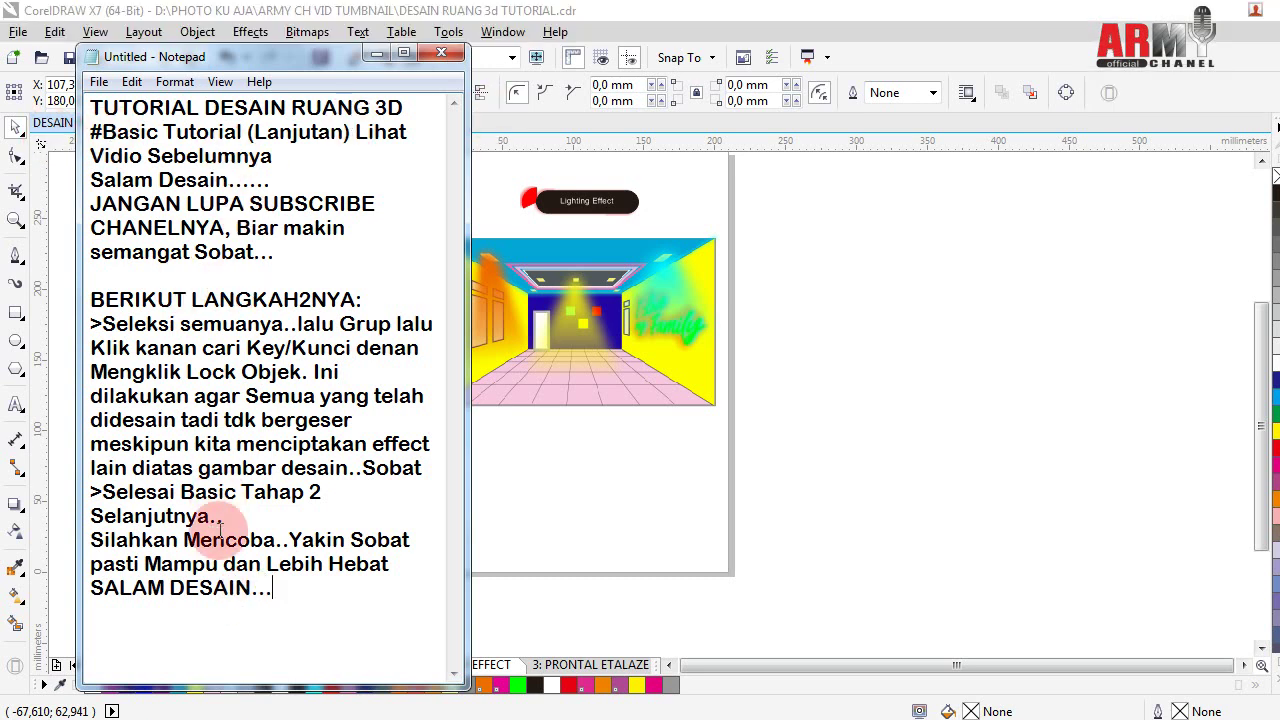
- Append a 'JANGAN LUPA SUBSCRIBE,LIKE,COMMENT...' line, then close Notepad
key("Return")
key("Return")
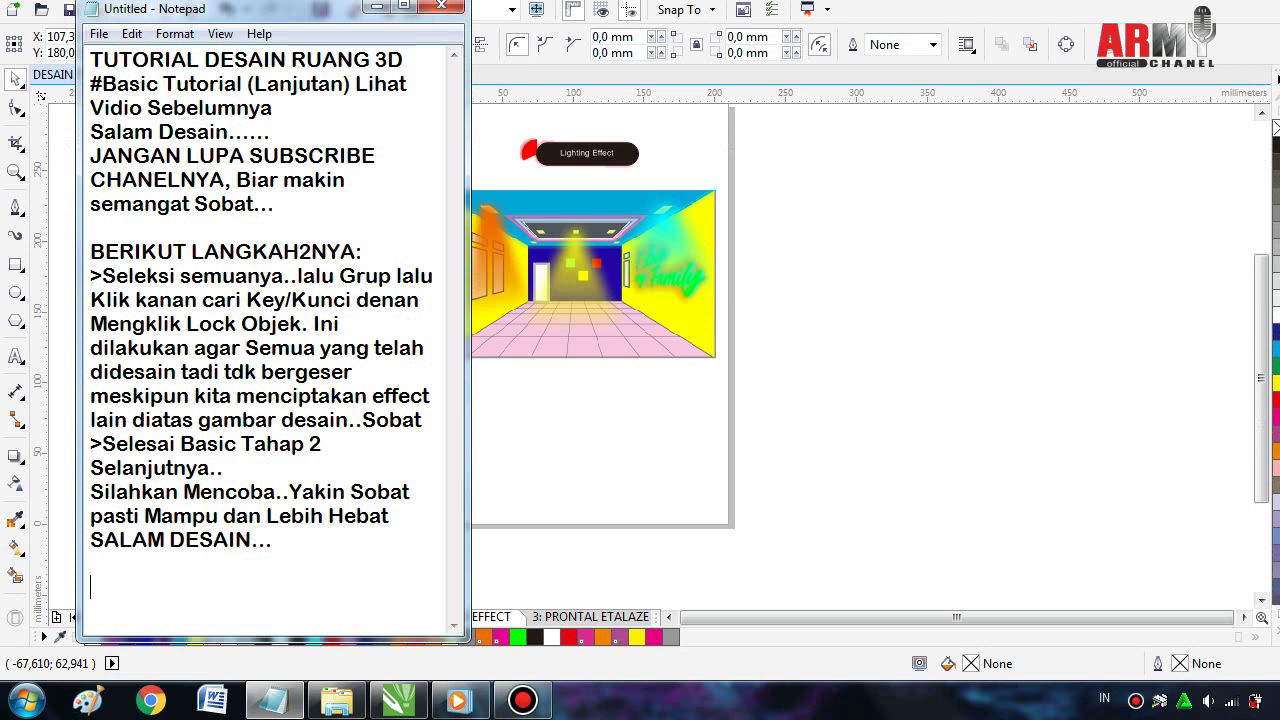
type("JAN")
type("GAN LU")
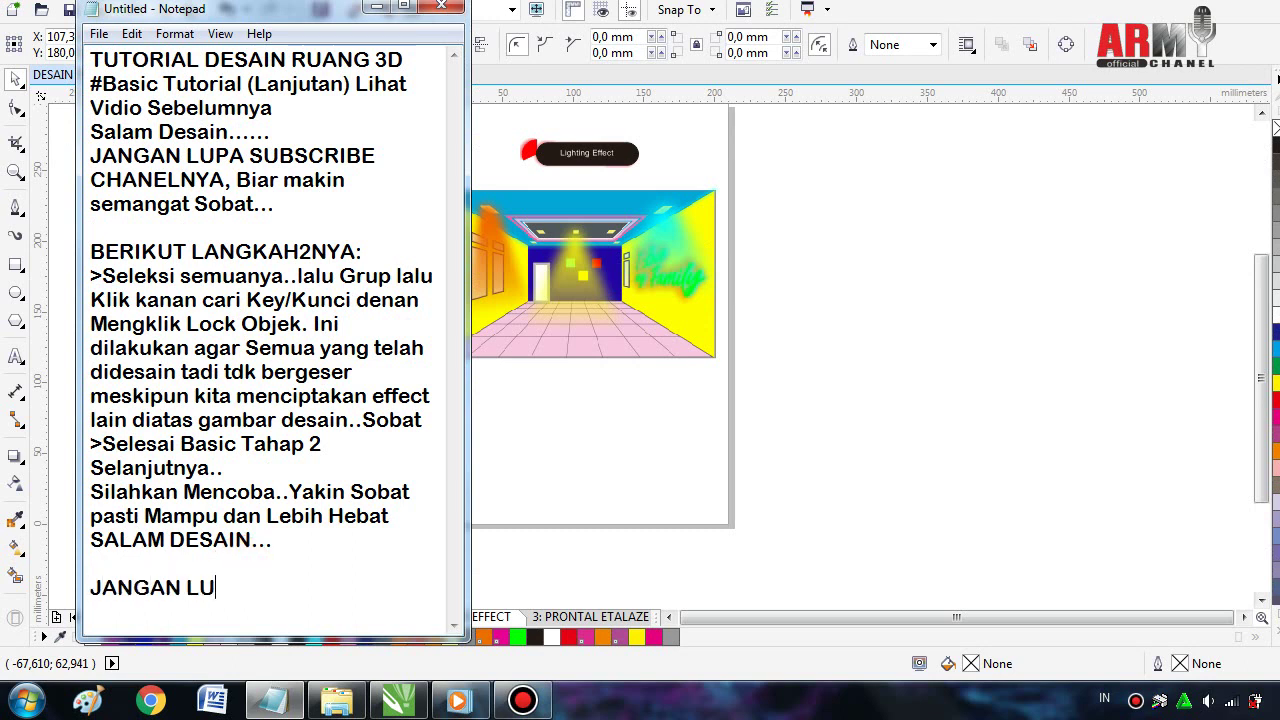
type("PA SUB")
type("SCRIB")
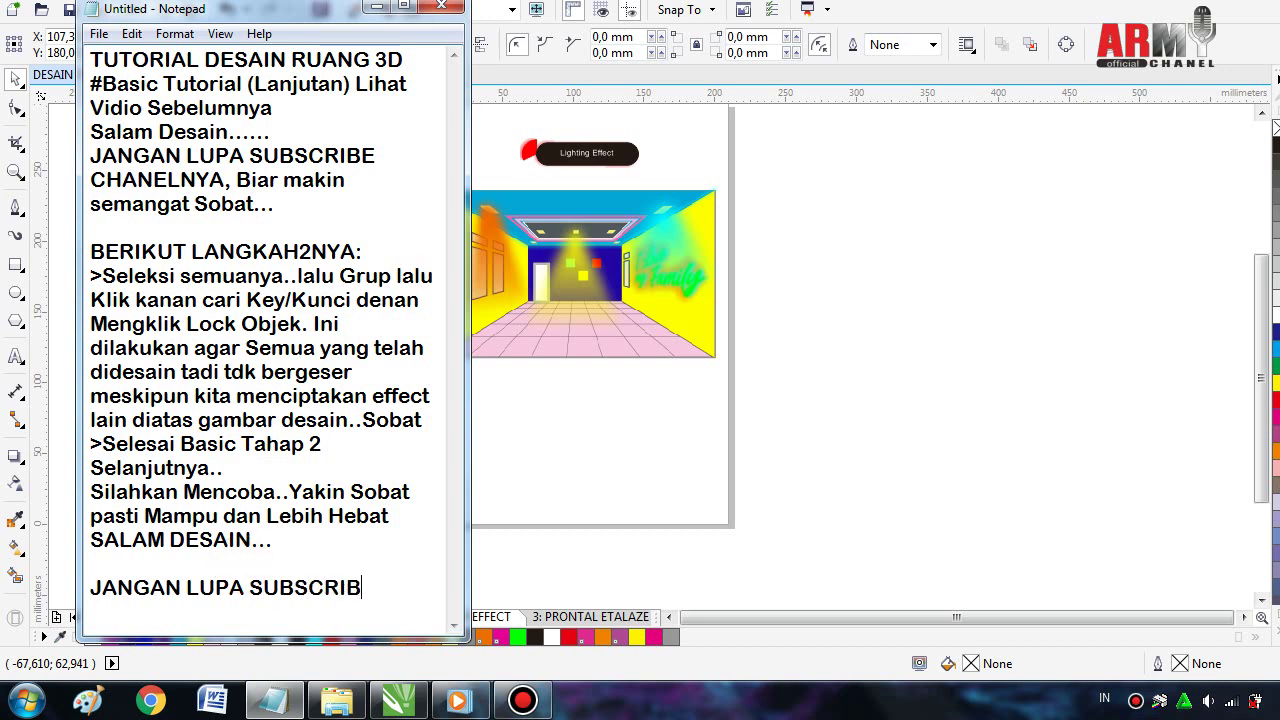
type("E,LI")
type("KE")
left_click(243, 565)
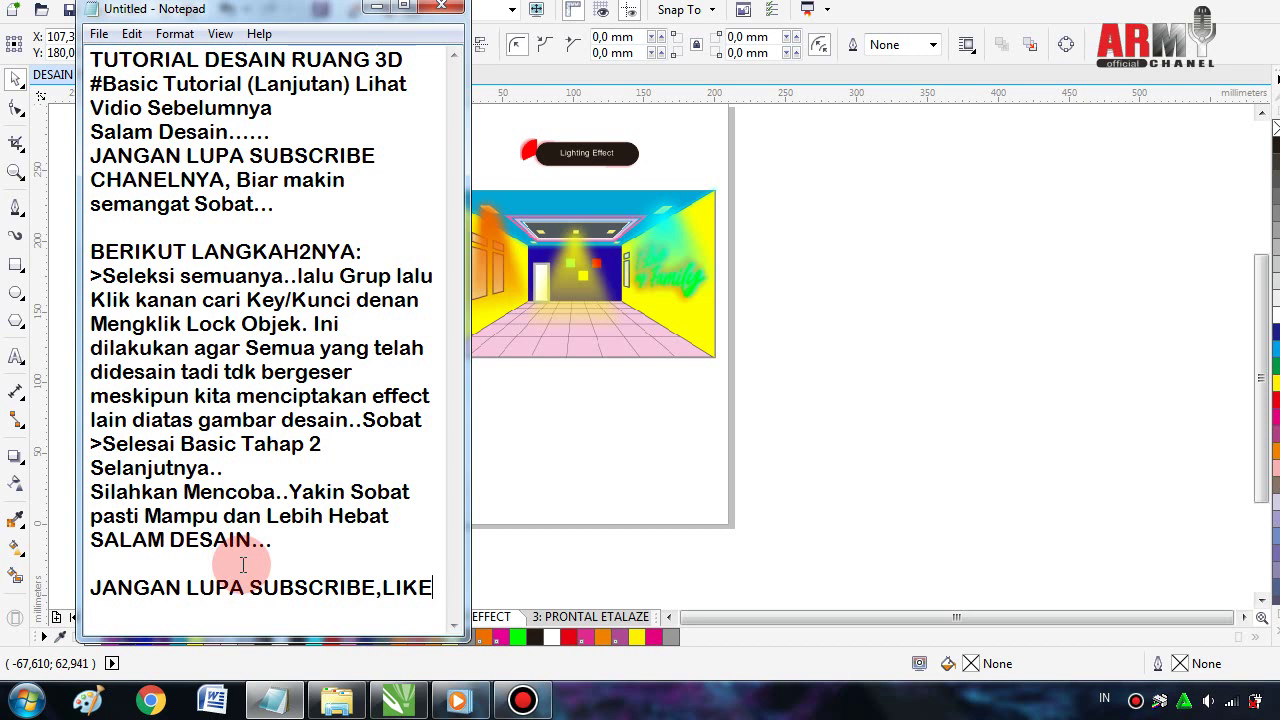
type(",C")
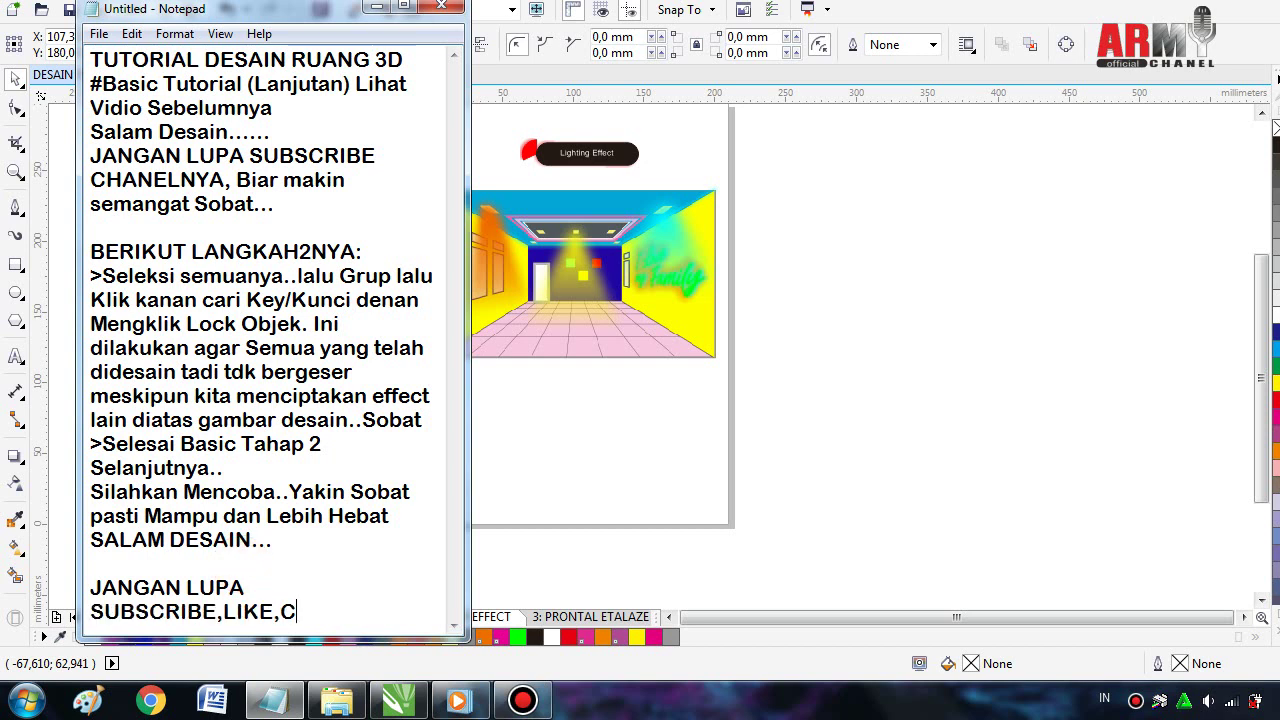
type("OMMENT")
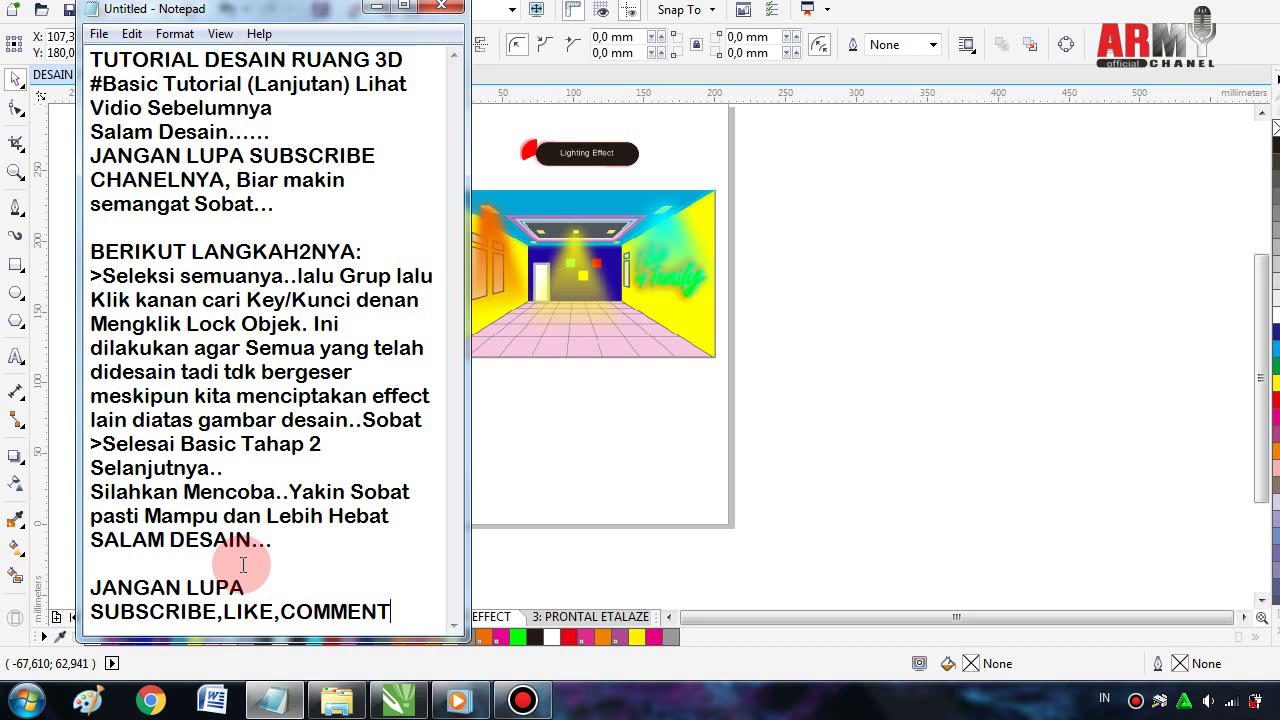
type("...")
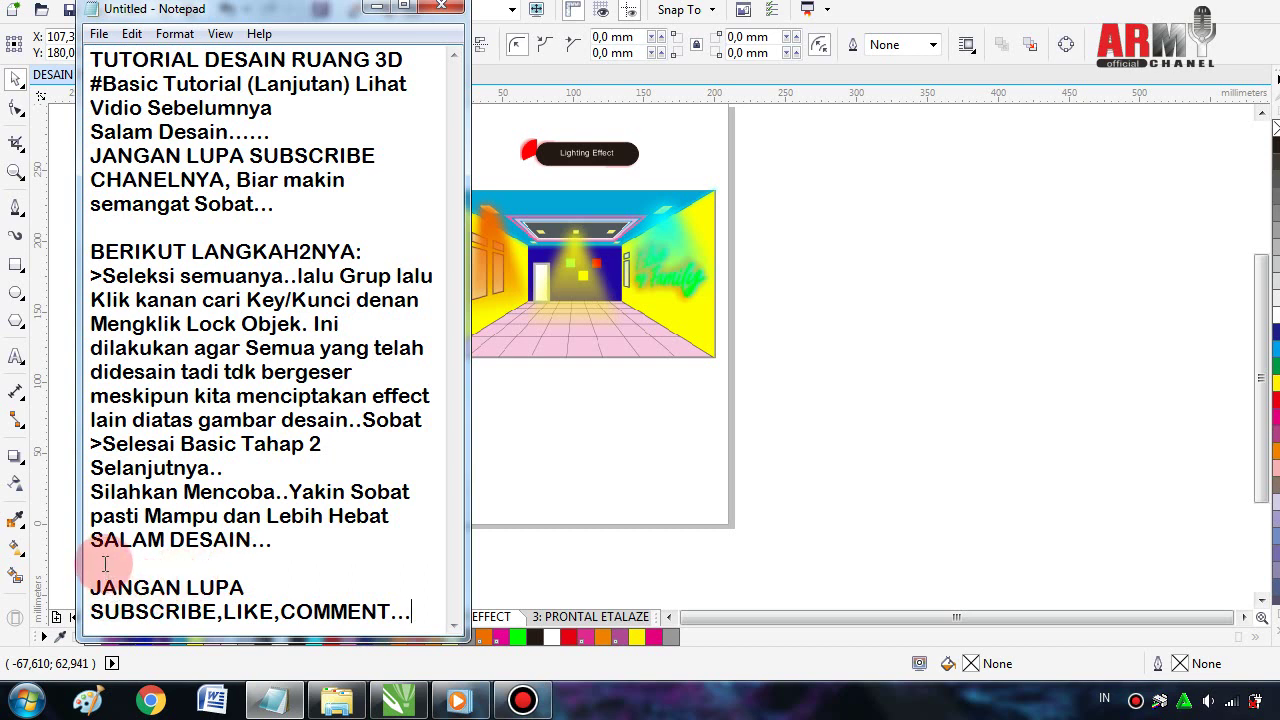
left_click_drag(90, 587, 415, 611)
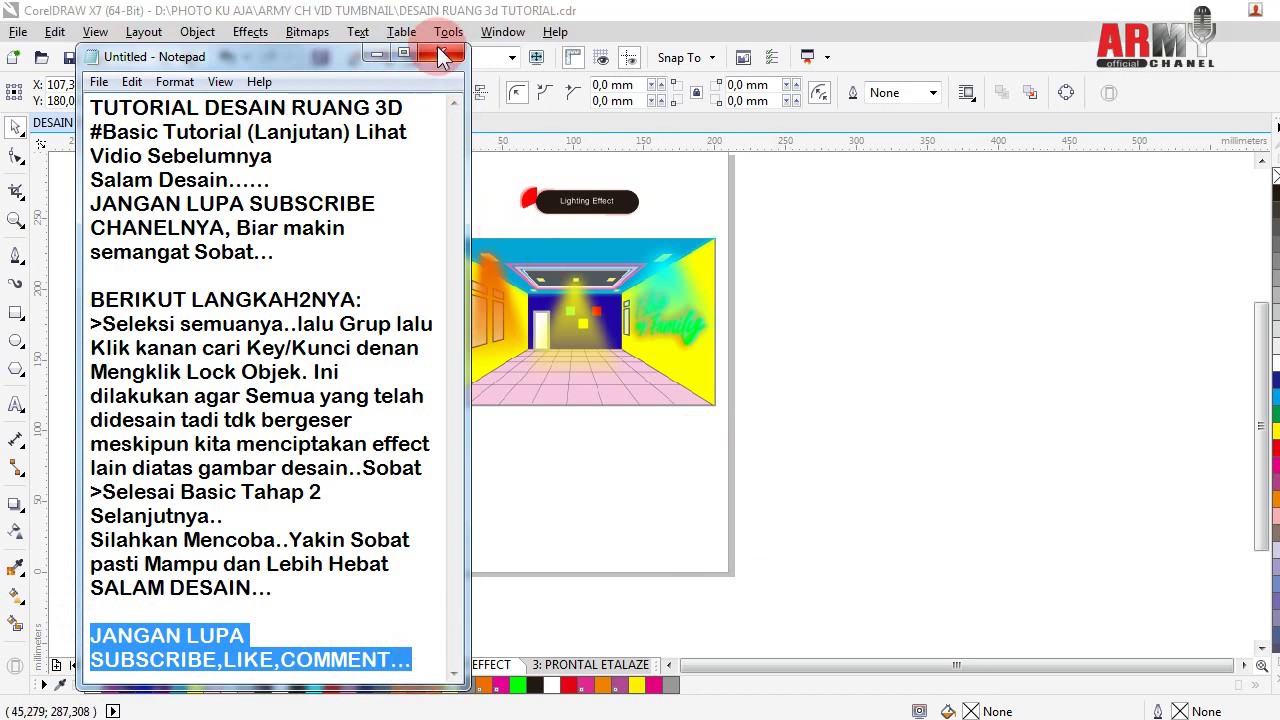
left_click(441, 56)
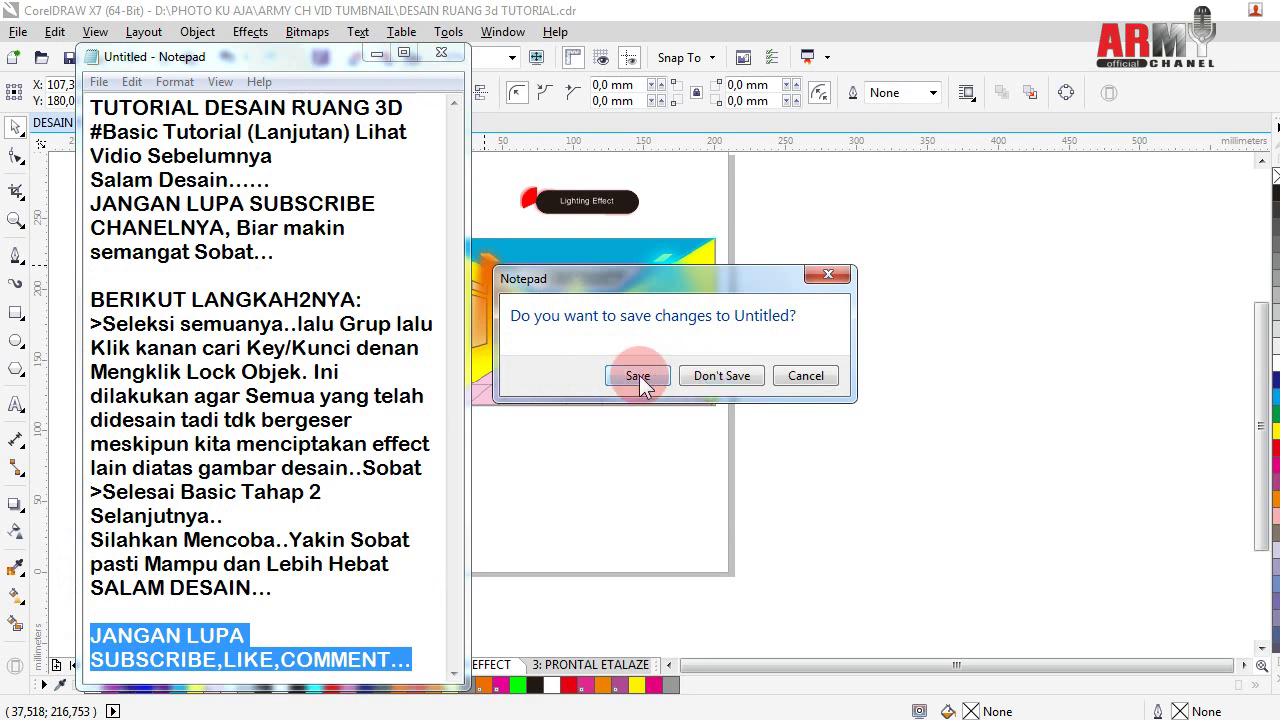
- Dismiss the save prompt, zoom in and out on the lit room, then bring Bandicam forward
left_click(699, 378)
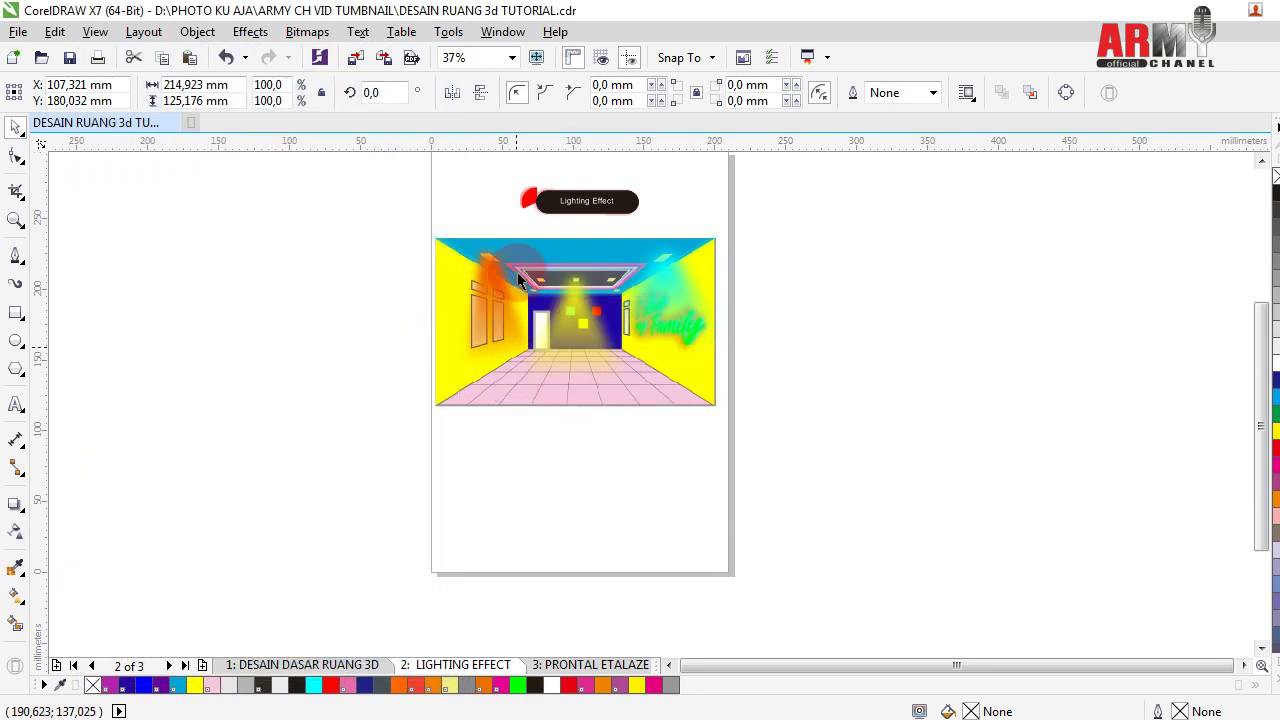
scroll(531, 265, "up", 1)
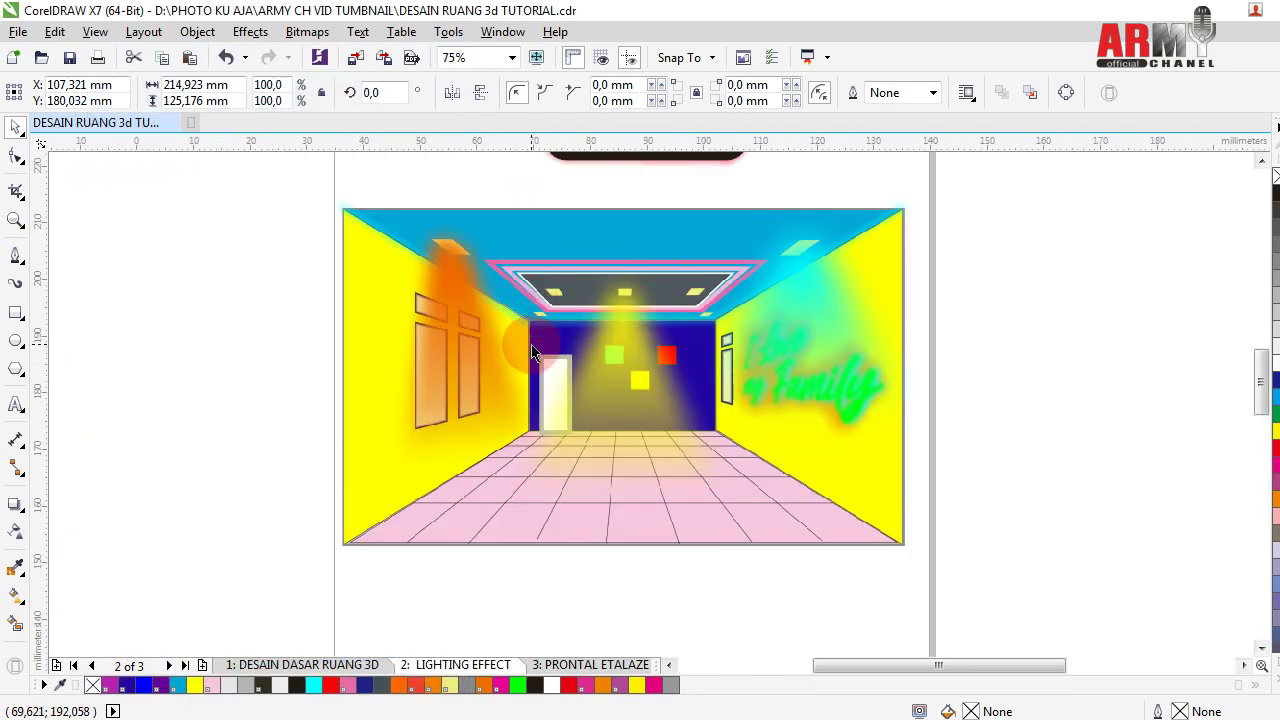
scroll(531, 352, "up", 1)
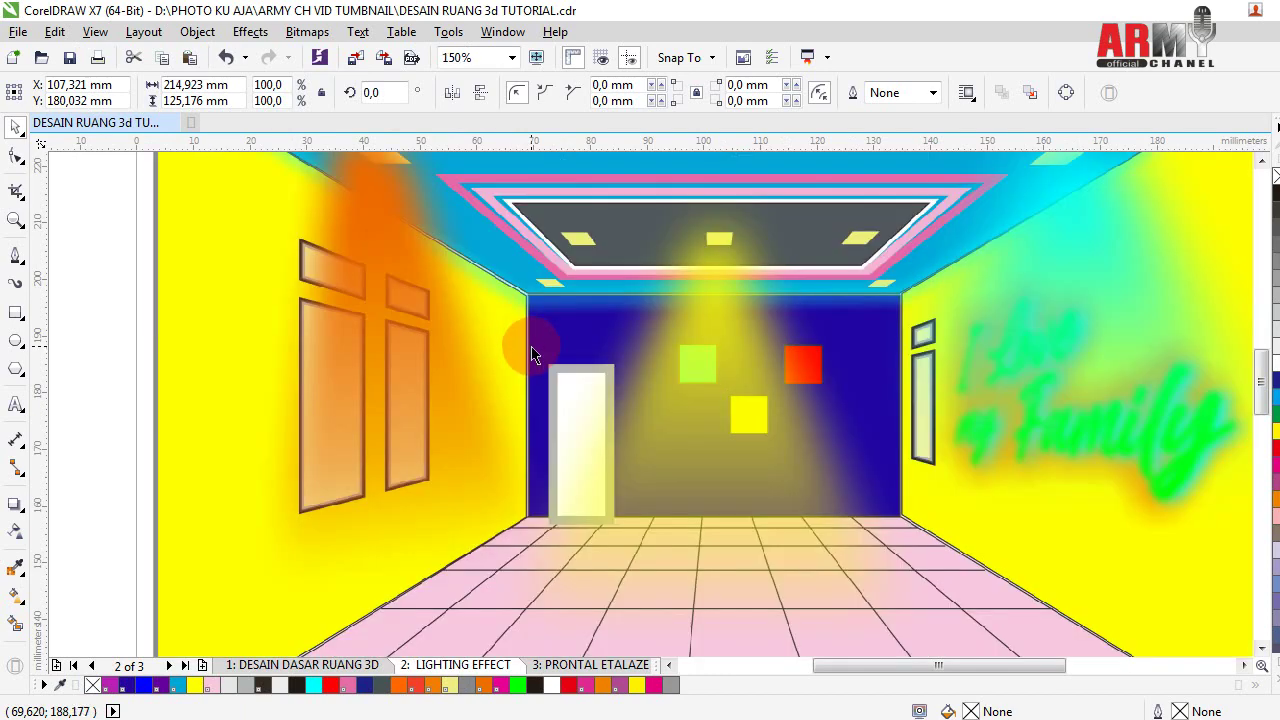
scroll(531, 352, "down", 1)
scroll(531, 352, "up", 1)
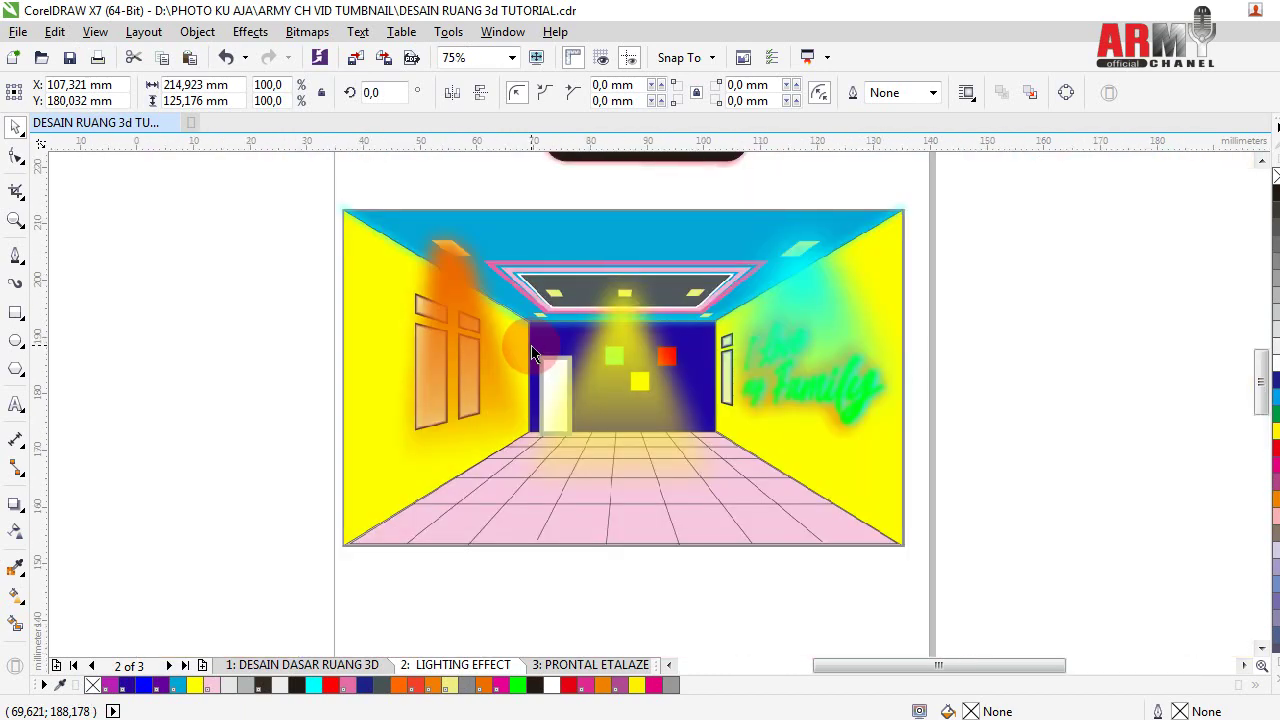
scroll(531, 352, "down", 1)
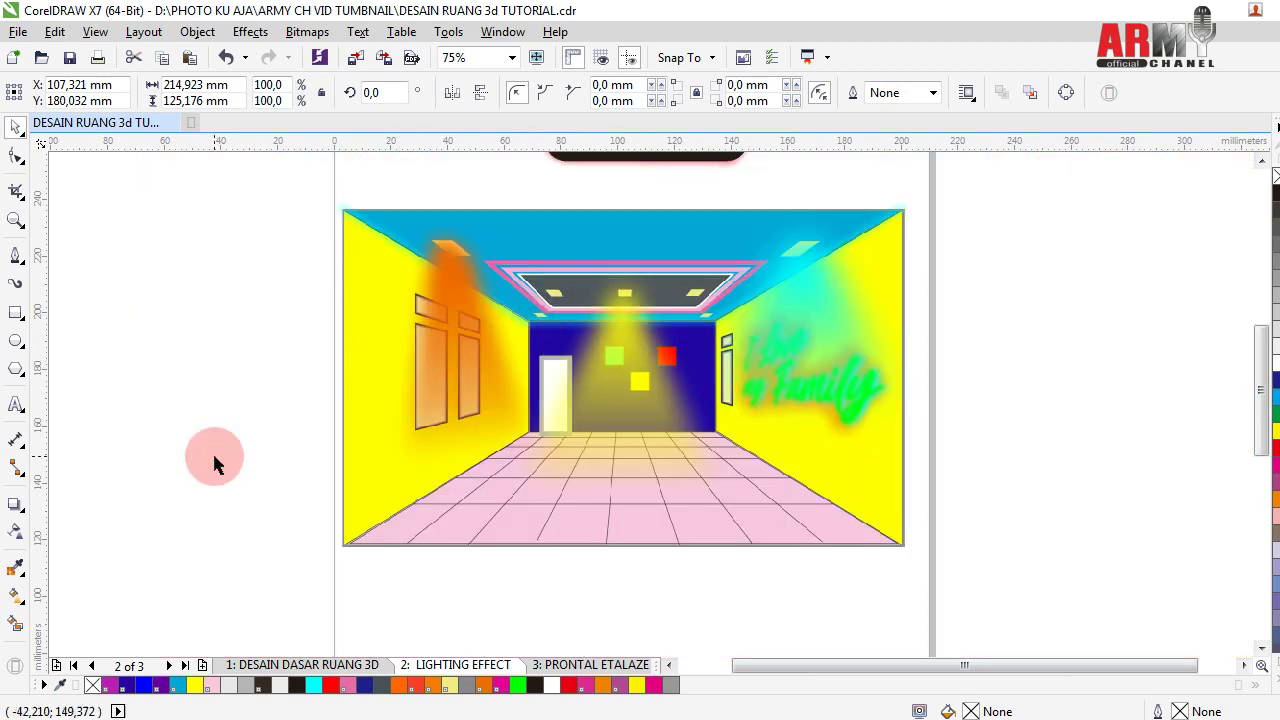
scroll(602, 383, "up", 1)
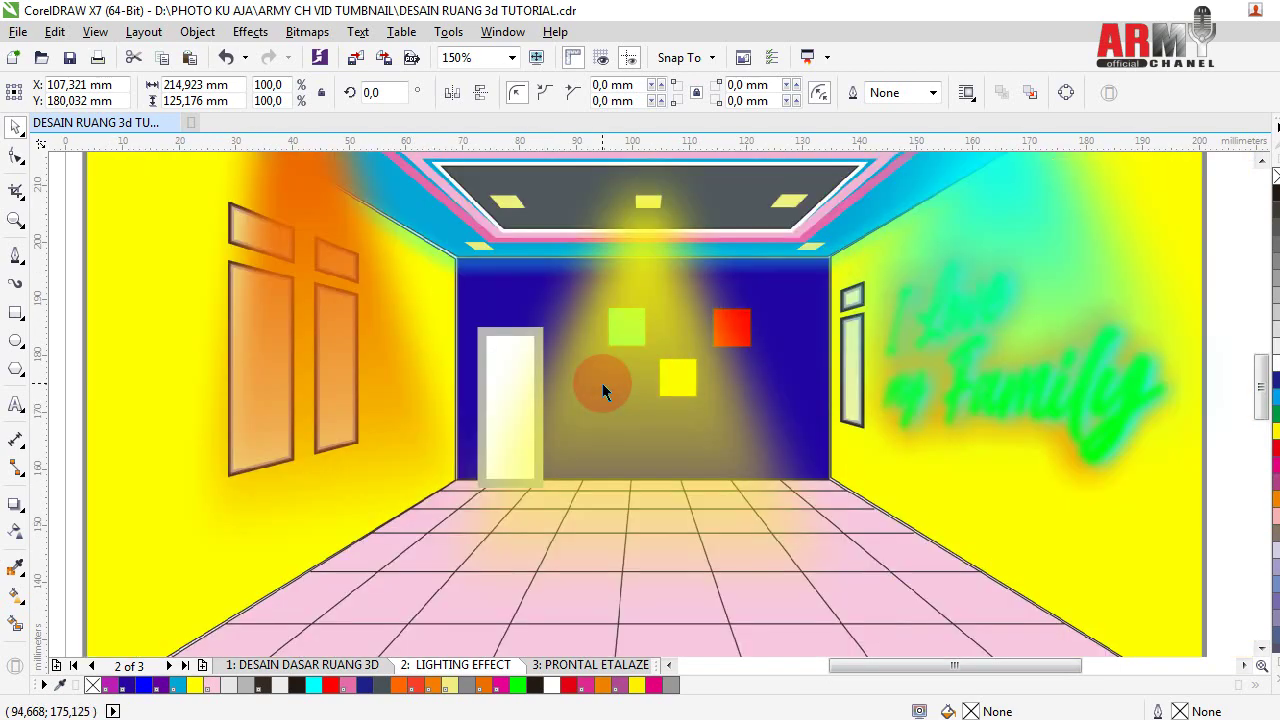
scroll(602, 390, "down", 1)
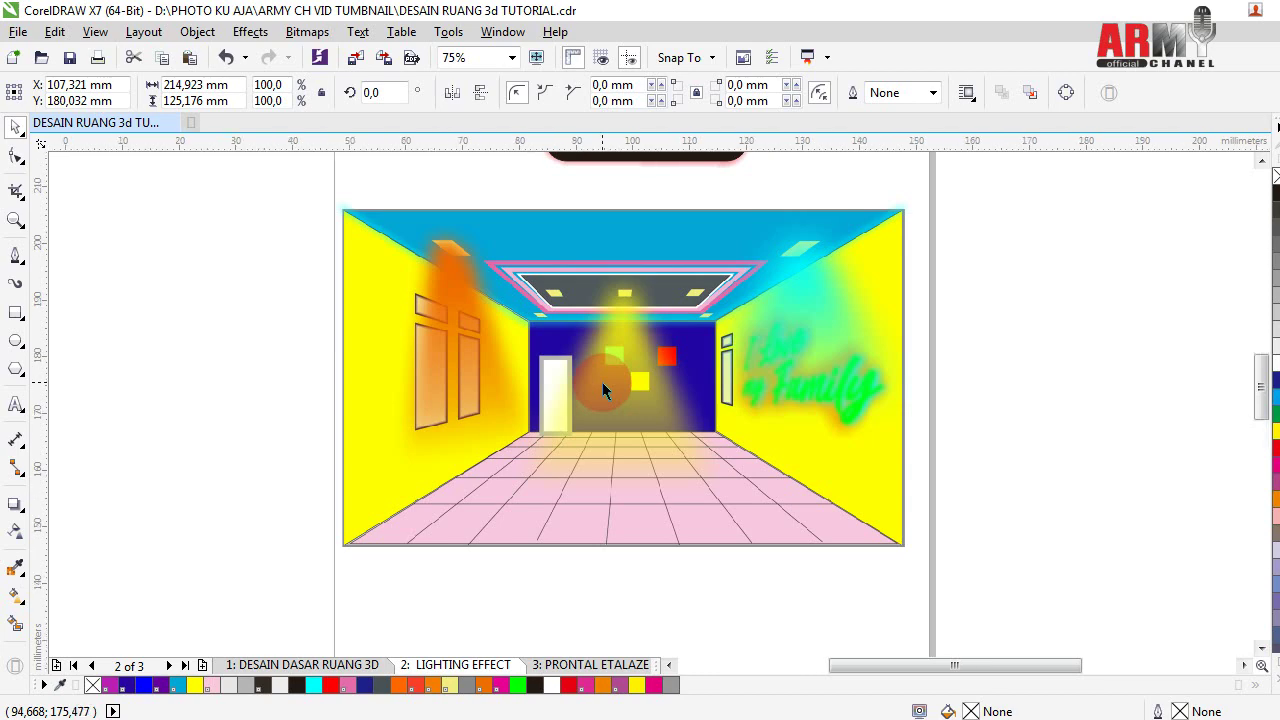
scroll(603, 390, "up", 1)
scroll(602, 382, "down", 1)
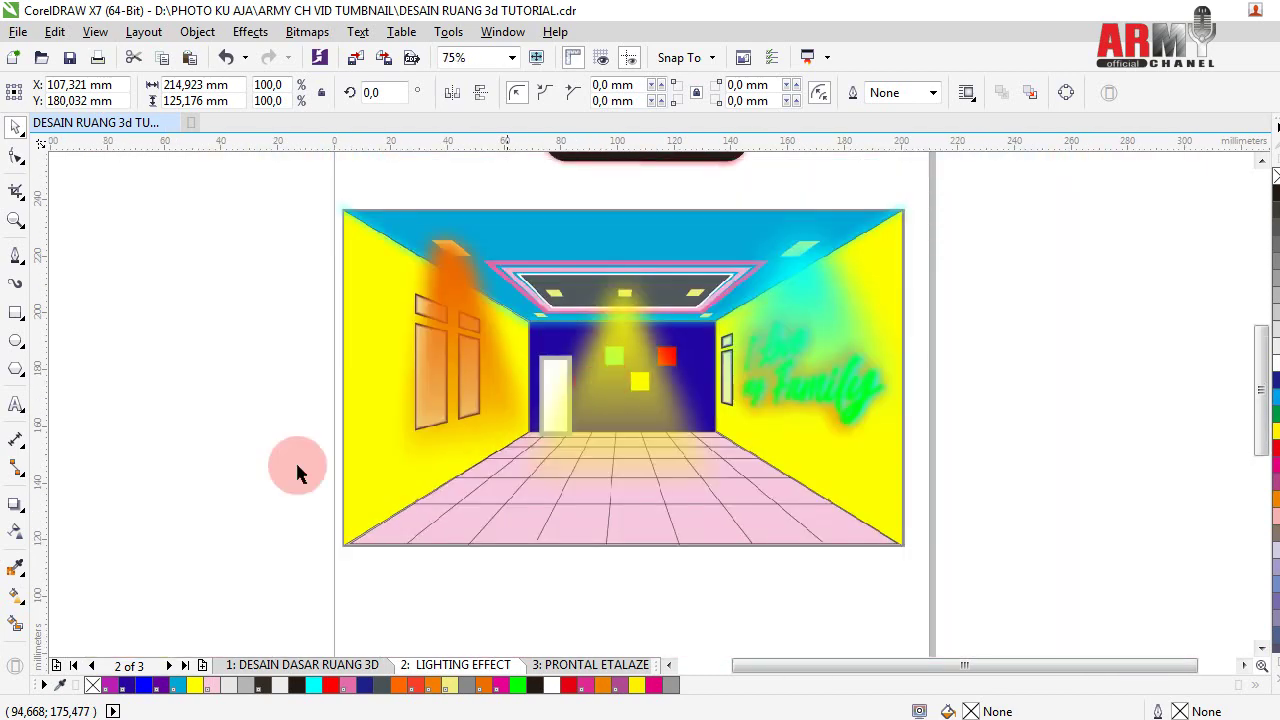
mouse_move(522, 700)
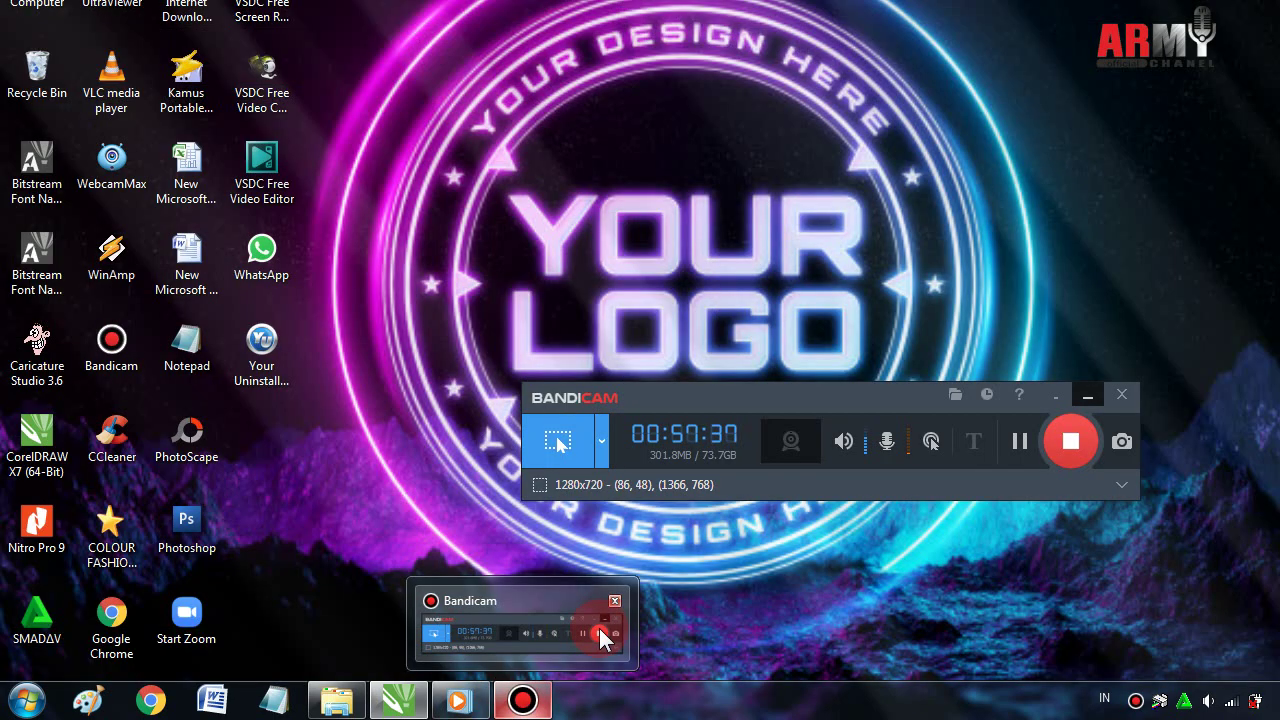
left_click(599, 628)
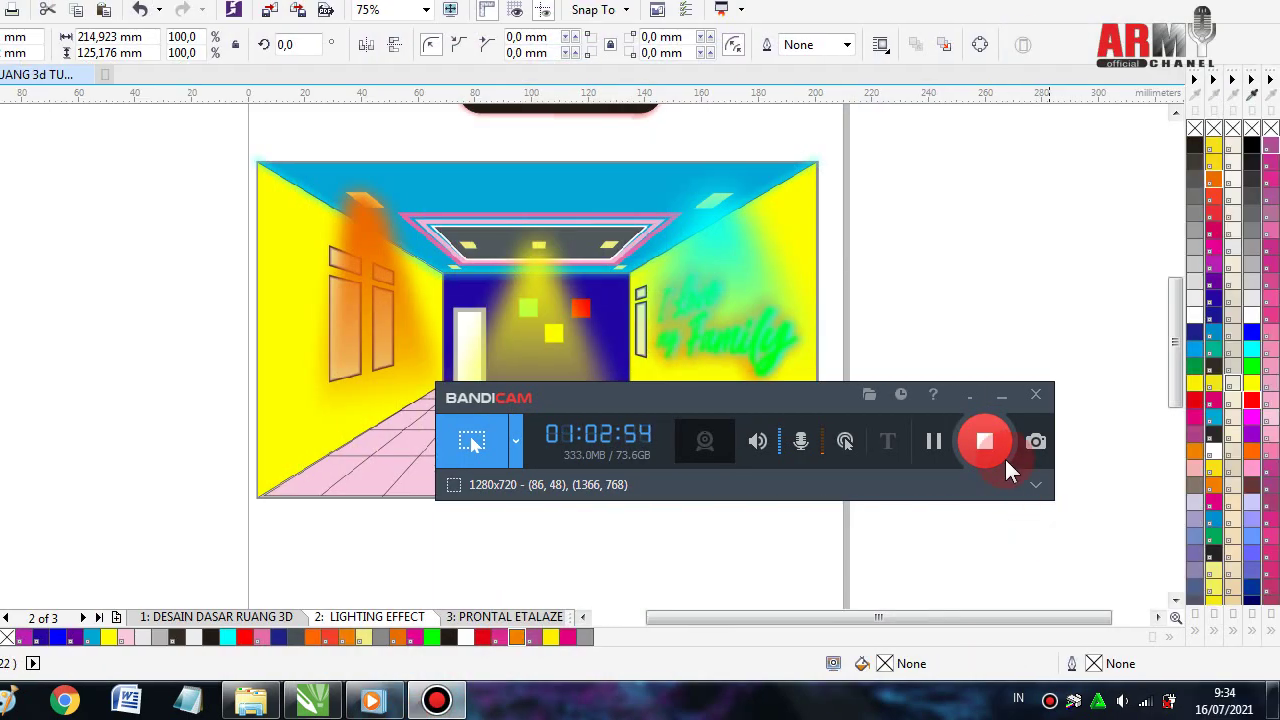